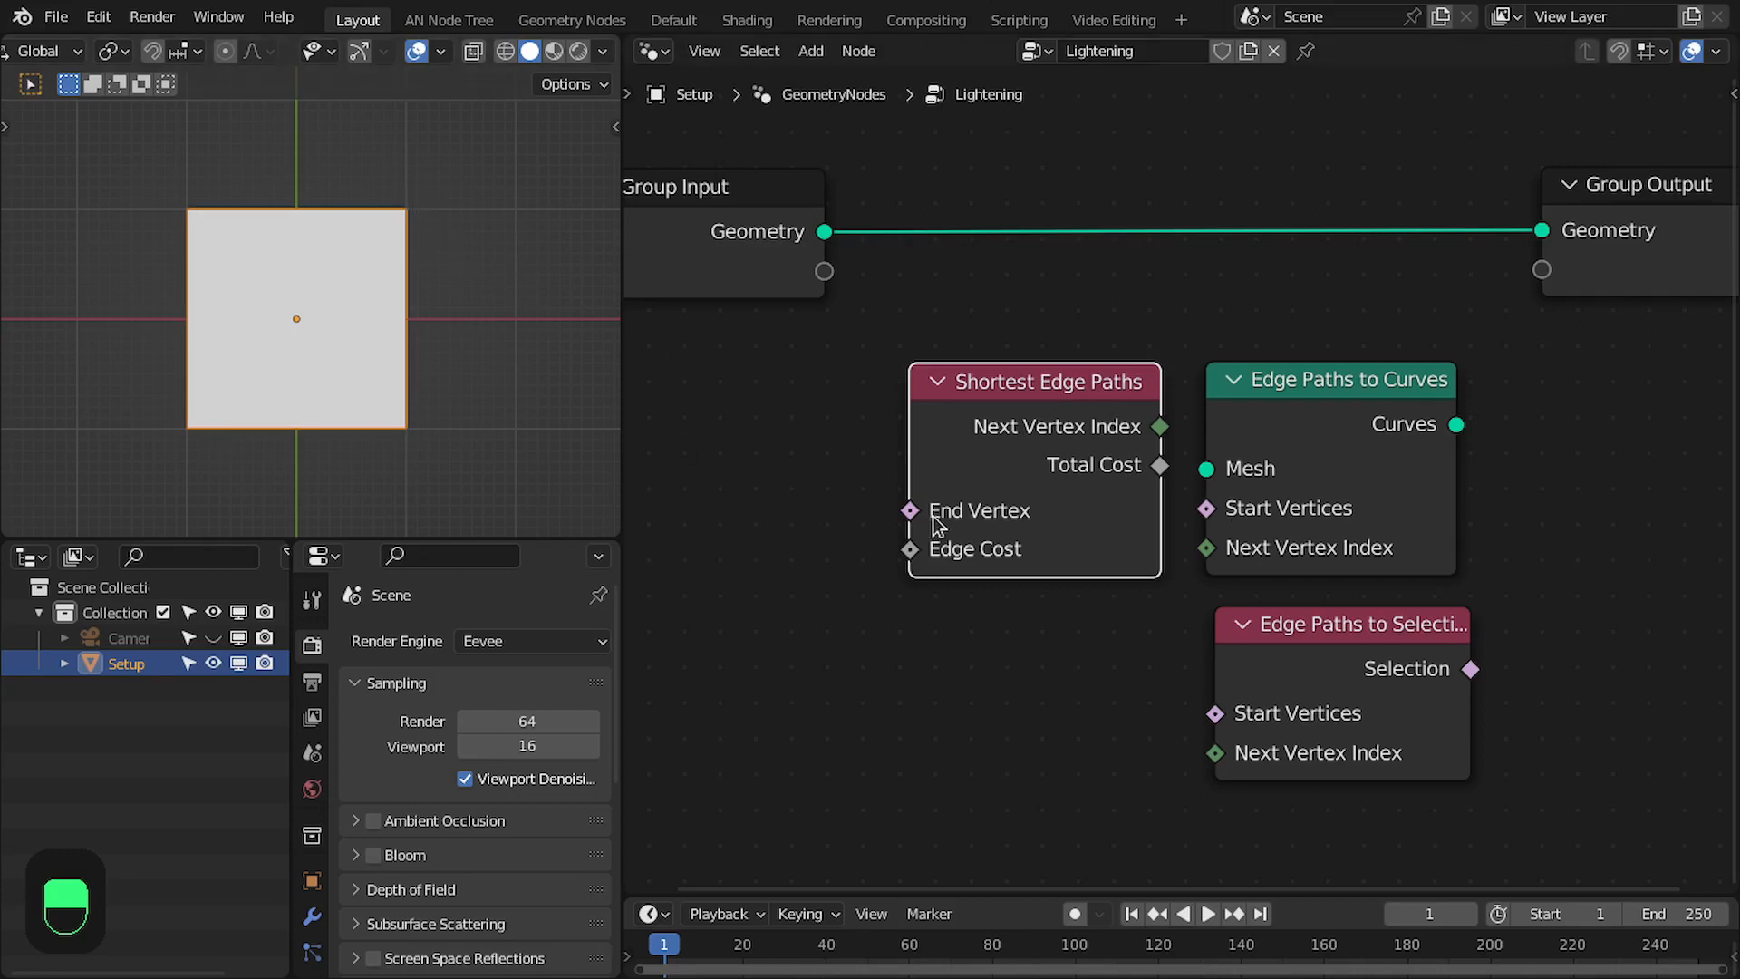
- Space the Shortest Edge Paths and Edge Paths to Curves nodes slightly farther apart in the Lightening node group
mouse_move(985, 507)
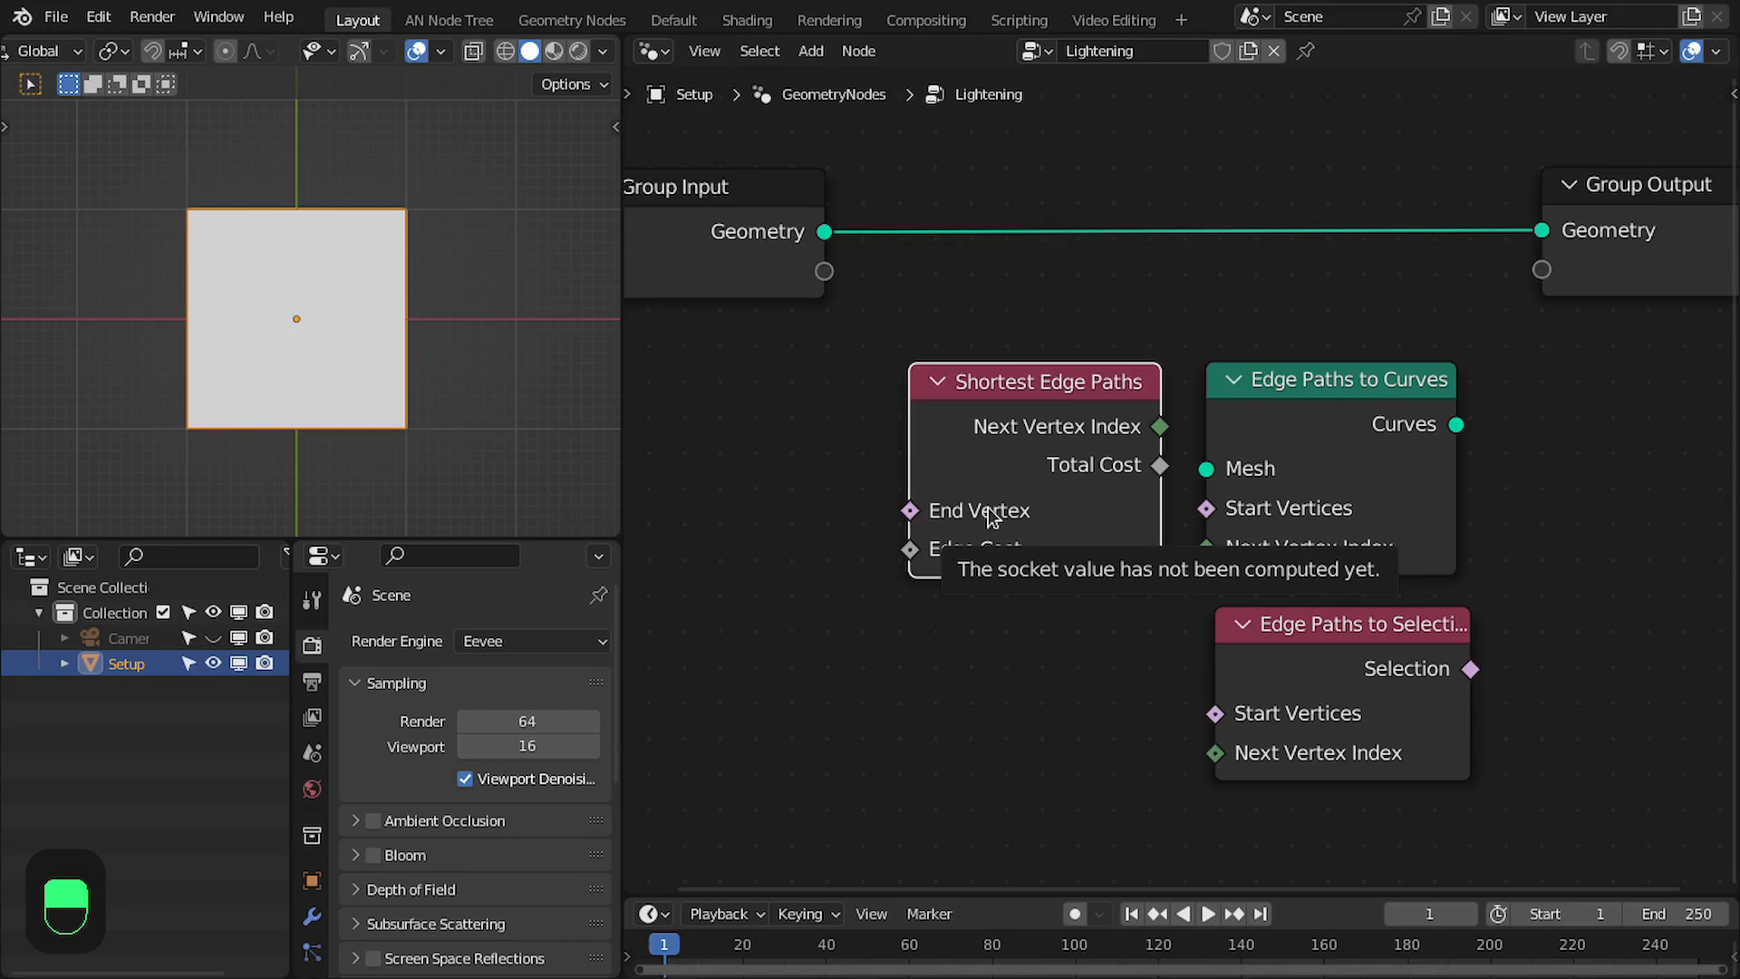
scroll(1188, 490, "up", 1)
middle_click_drag(1149, 393, 1109, 387)
scroll(1109, 387, "up", 1)
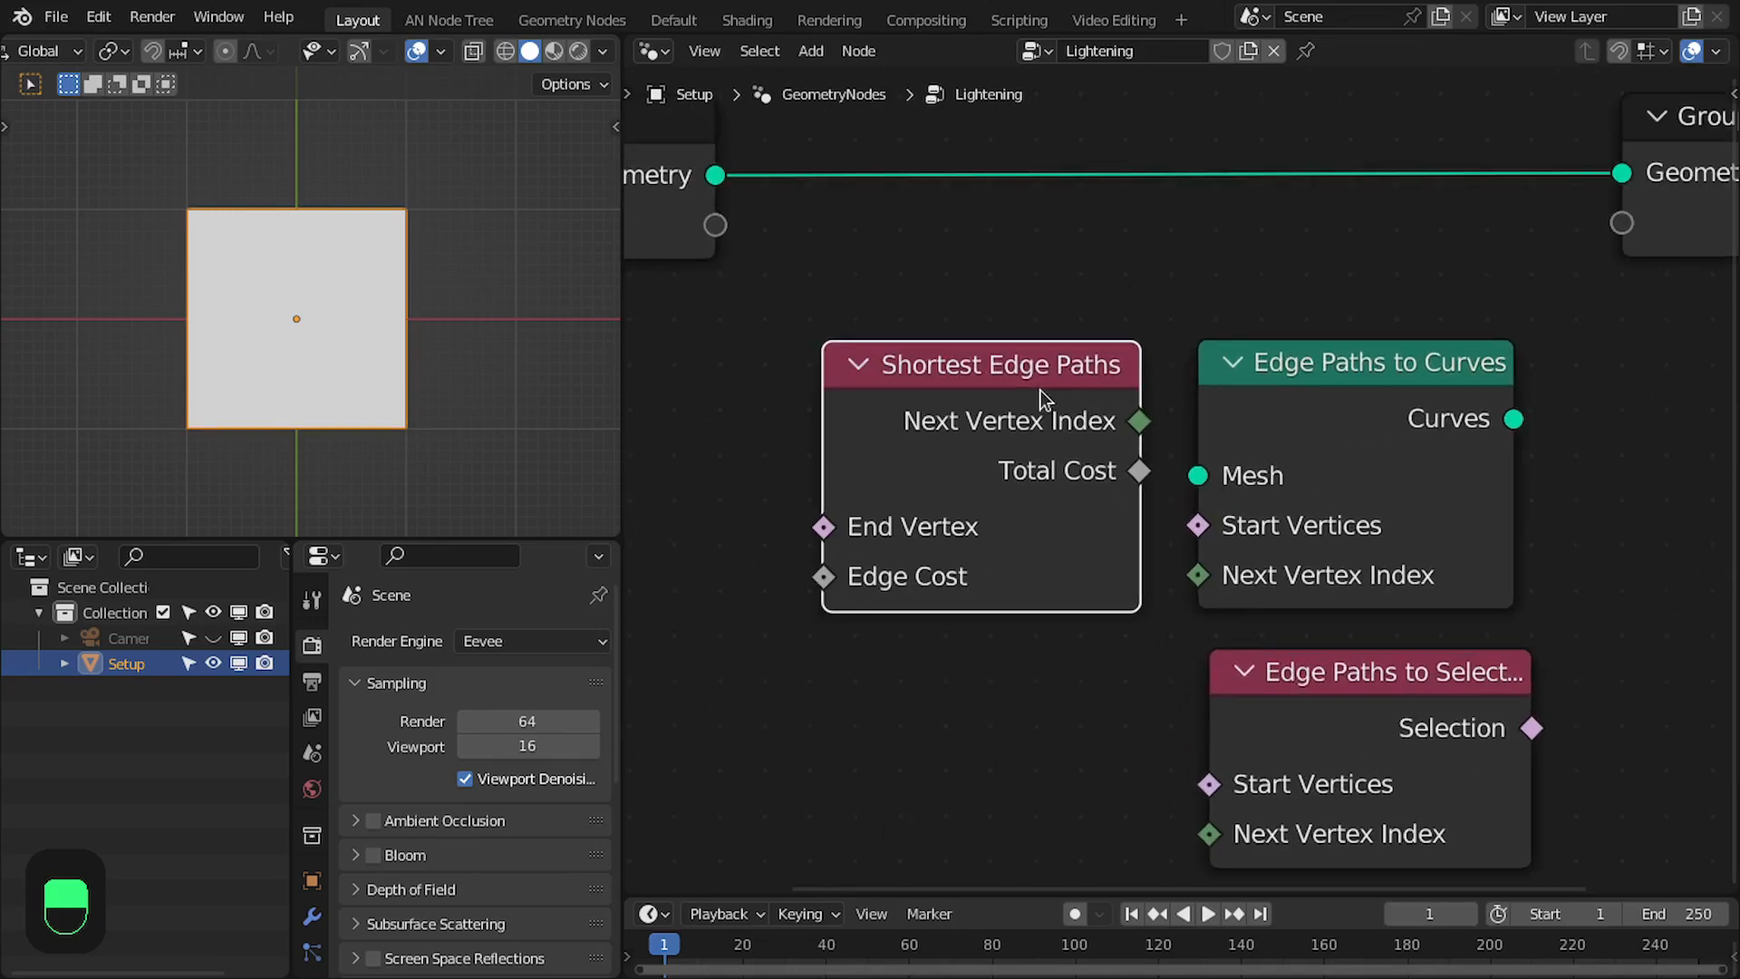
left_click_drag(1040, 390, 1021, 392)
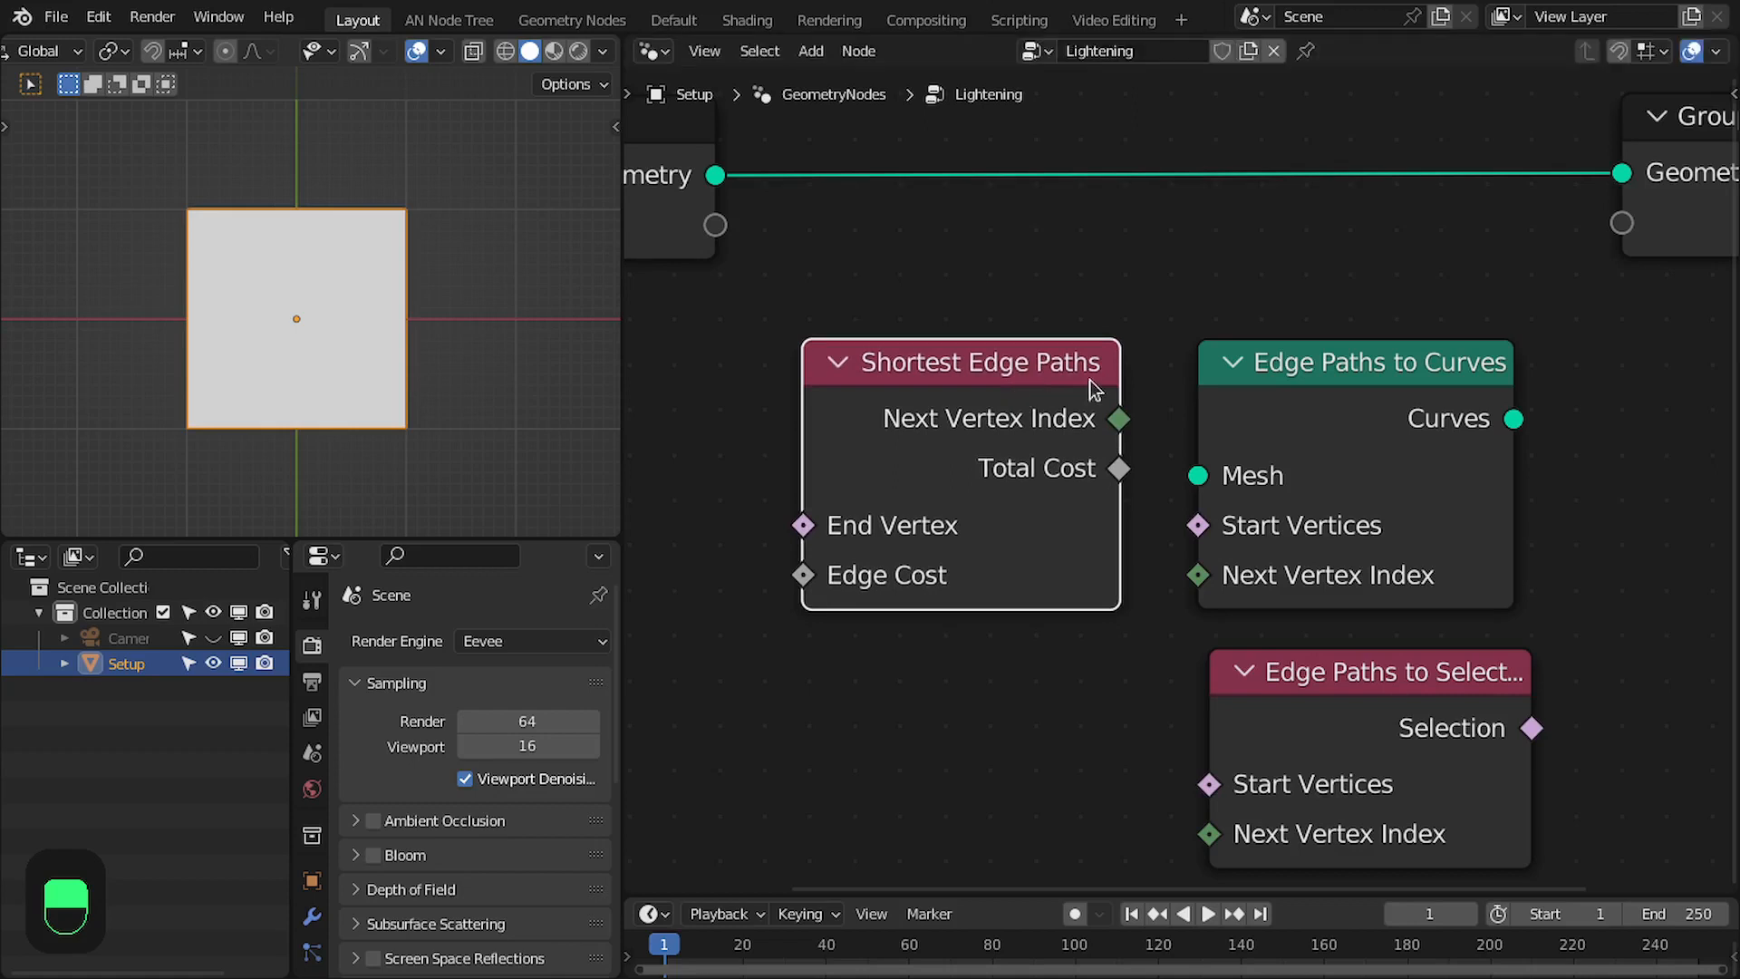
mouse_move(1360, 413)
left_mouse_down()
mouse_move(1351, 381)
mouse_move(1367, 427)
mouse_move(1411, 364)
mouse_move(1386, 393)
left_mouse_up()
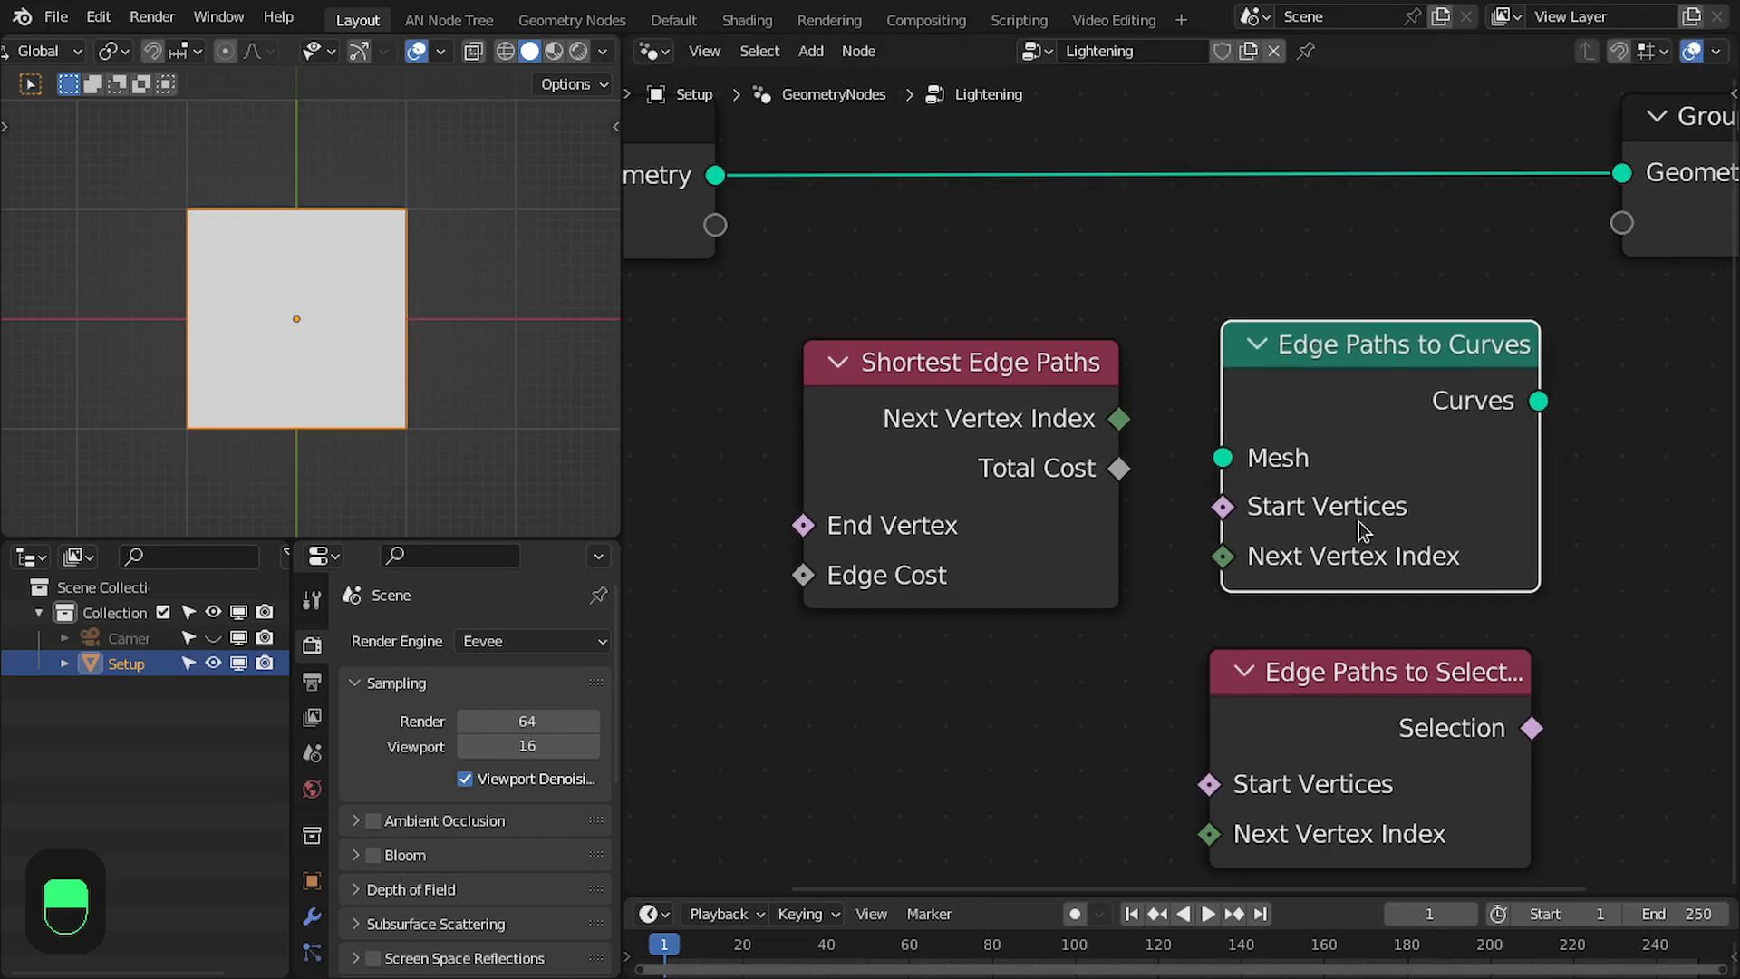
- Reposition the Edge Paths to Selection node directly beneath Edge Paths to Curves, with the two nodes aligned
scroll(1329, 573, "down", 1)
scroll(1330, 573, "down", 1)
left_click_drag(1336, 598, 1365, 599)
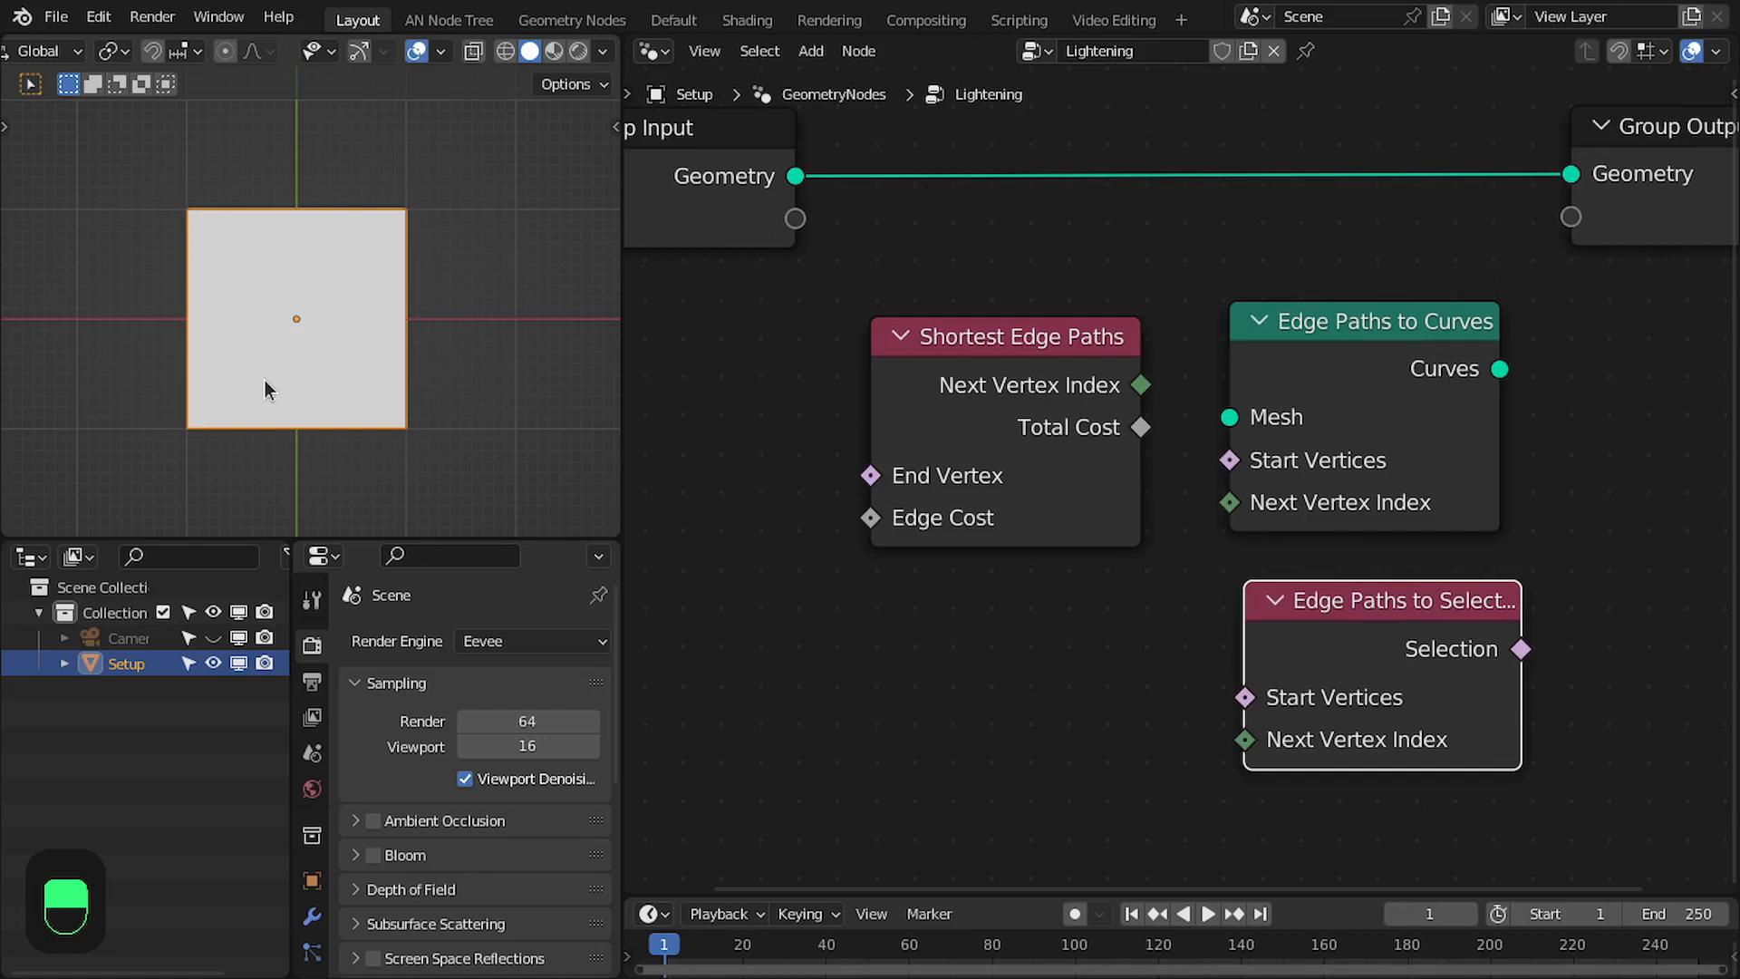
mouse_move(1368, 666)
left_mouse_down()
mouse_move(1302, 668)
mouse_move(1355, 670)
left_mouse_up()
scroll(1361, 675, "up", 1)
middle_click_drag(1363, 675, 1220, 594)
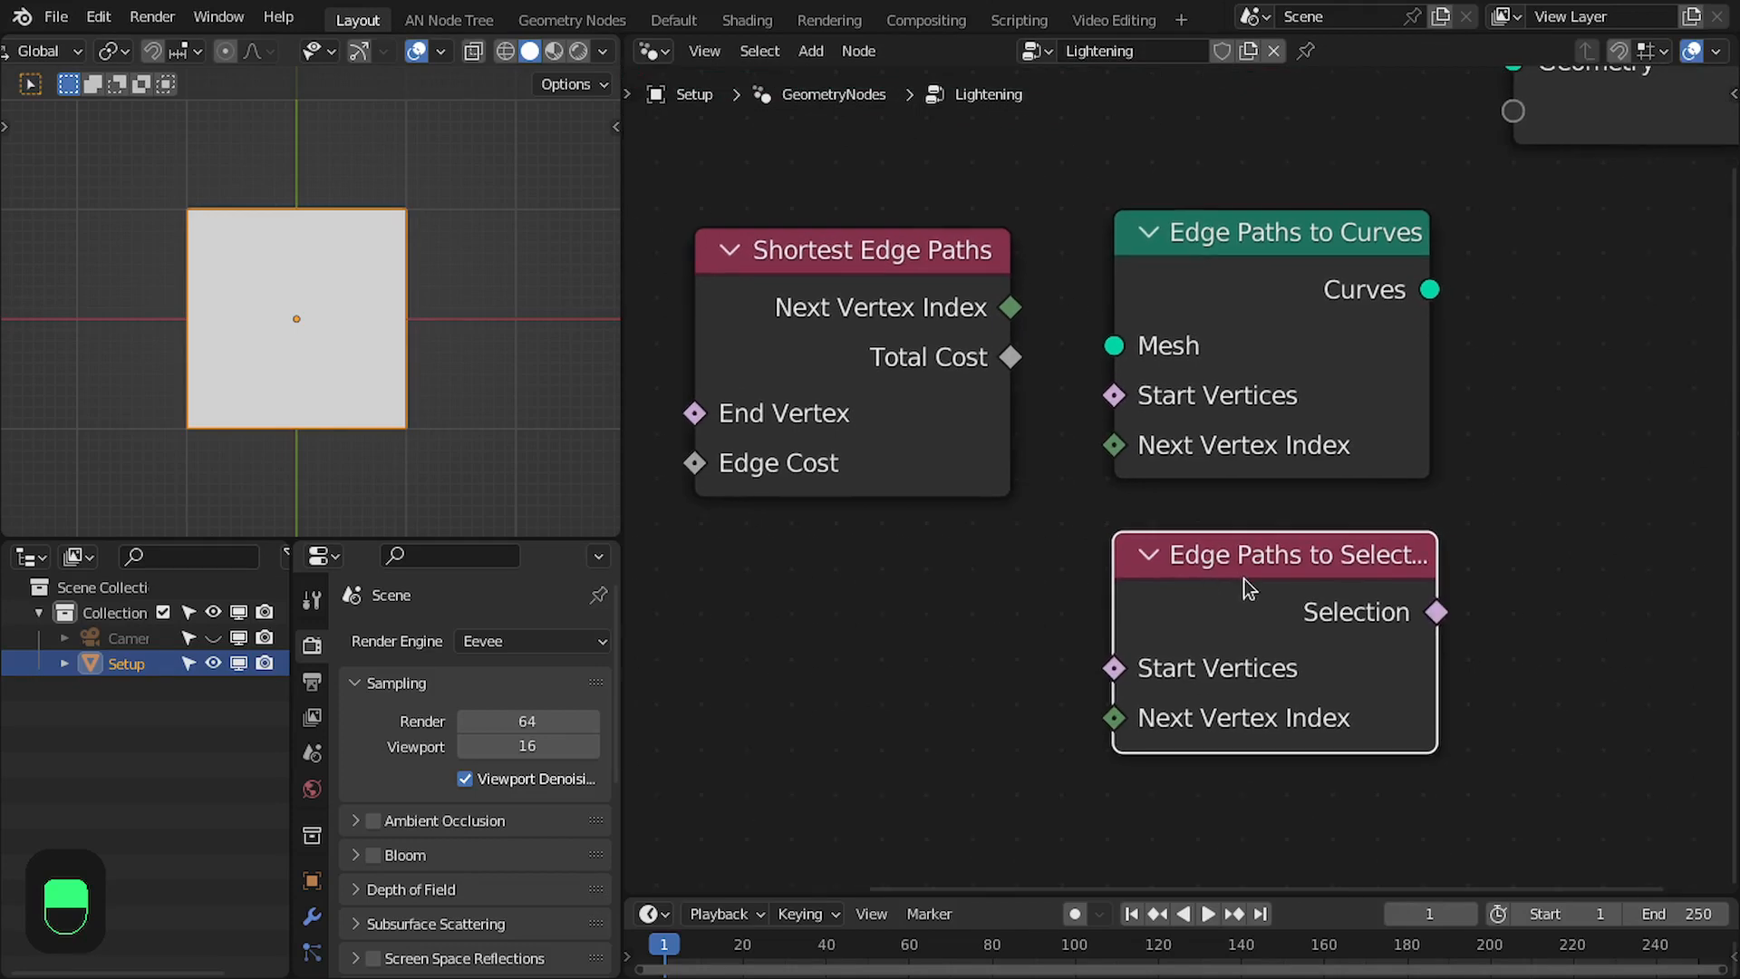
mouse_move(1437, 572)
left_mouse_down()
mouse_move(1475, 571)
mouse_move(1454, 571)
left_mouse_up()
middle_click_drag(1369, 490, 1366, 488)
scroll(1366, 487, "down", 3)
middle_click_drag(1284, 594, 1270, 633)
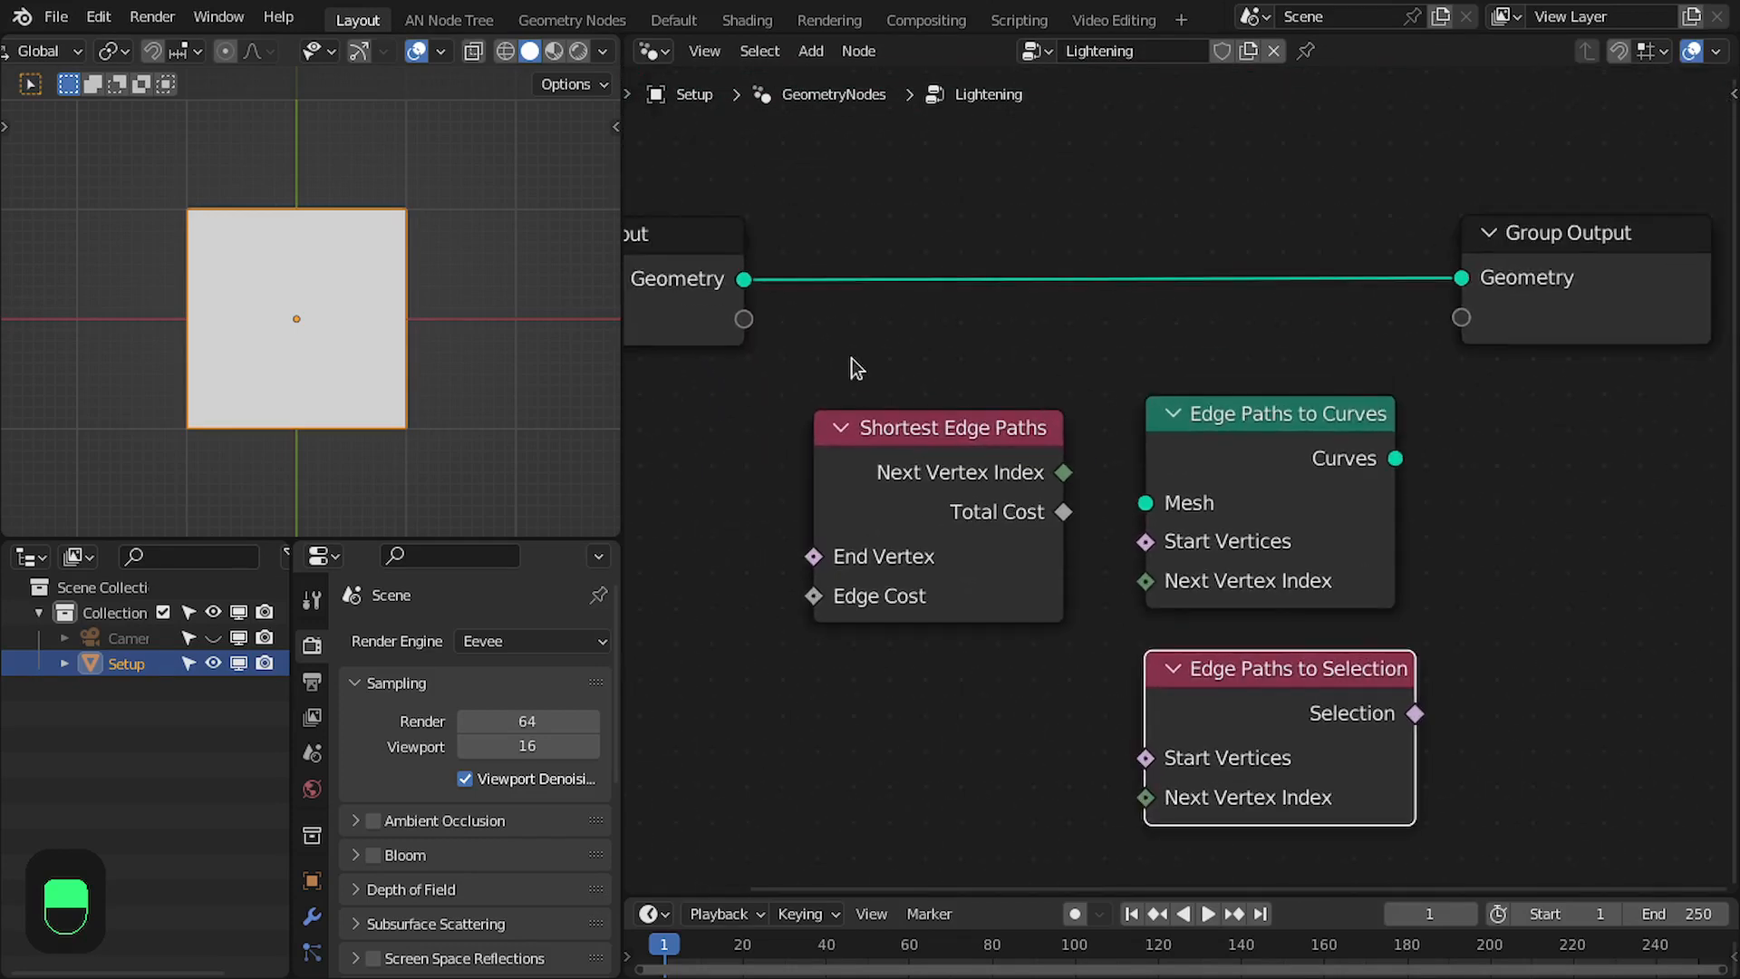
- Delete the Group Input node from the Lightening node group
left_click_drag(851, 357, 1372, 471)
key("Home")
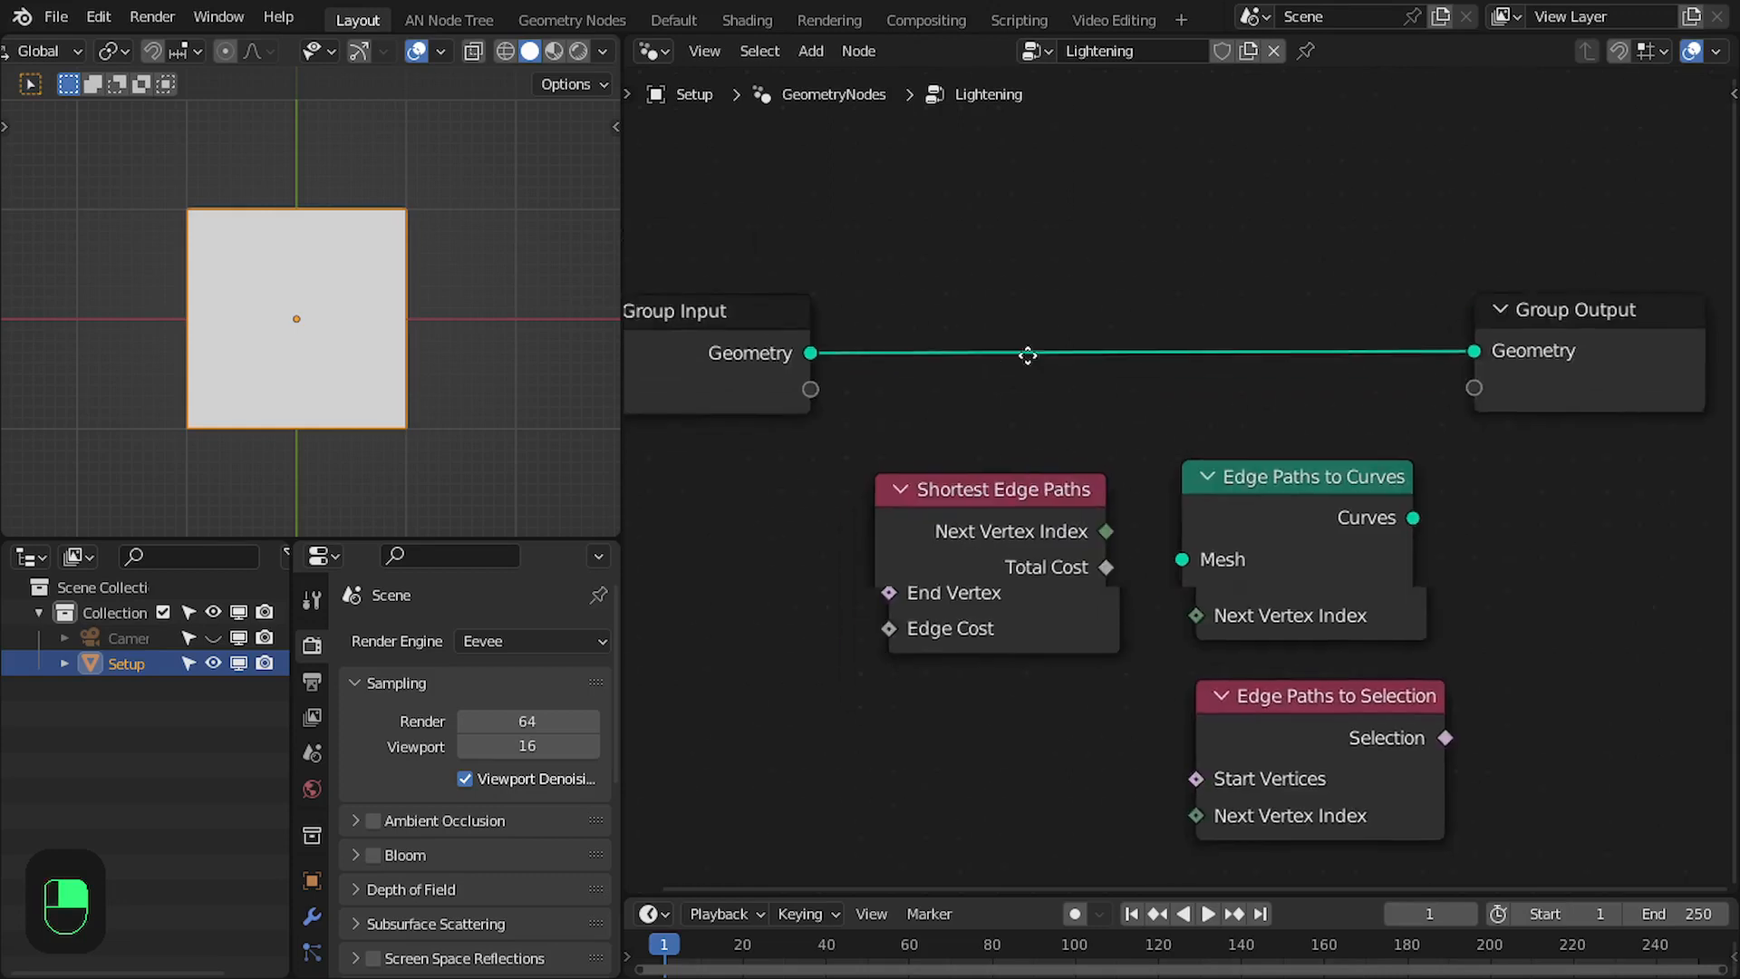
left_click(761, 304)
key("x")
- Add a Grid node in the empty space where the group's geometry chain begins
key("shift+a")
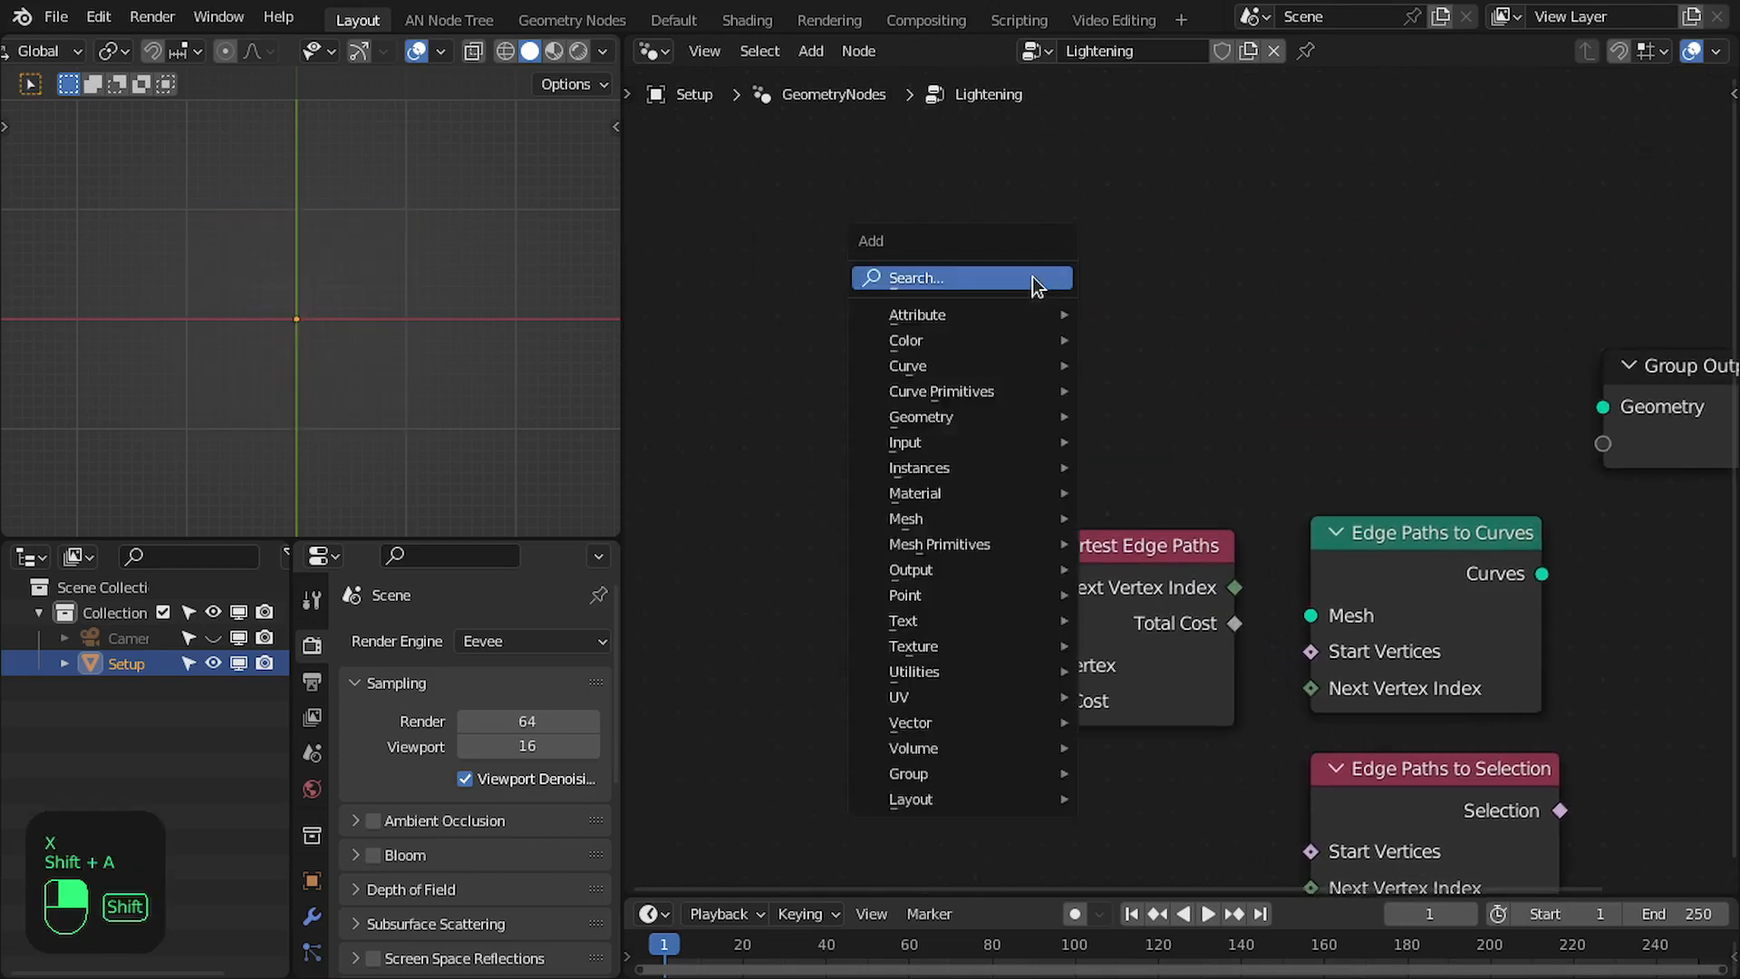
left_click(1033, 280)
type("grid")
key("Return")
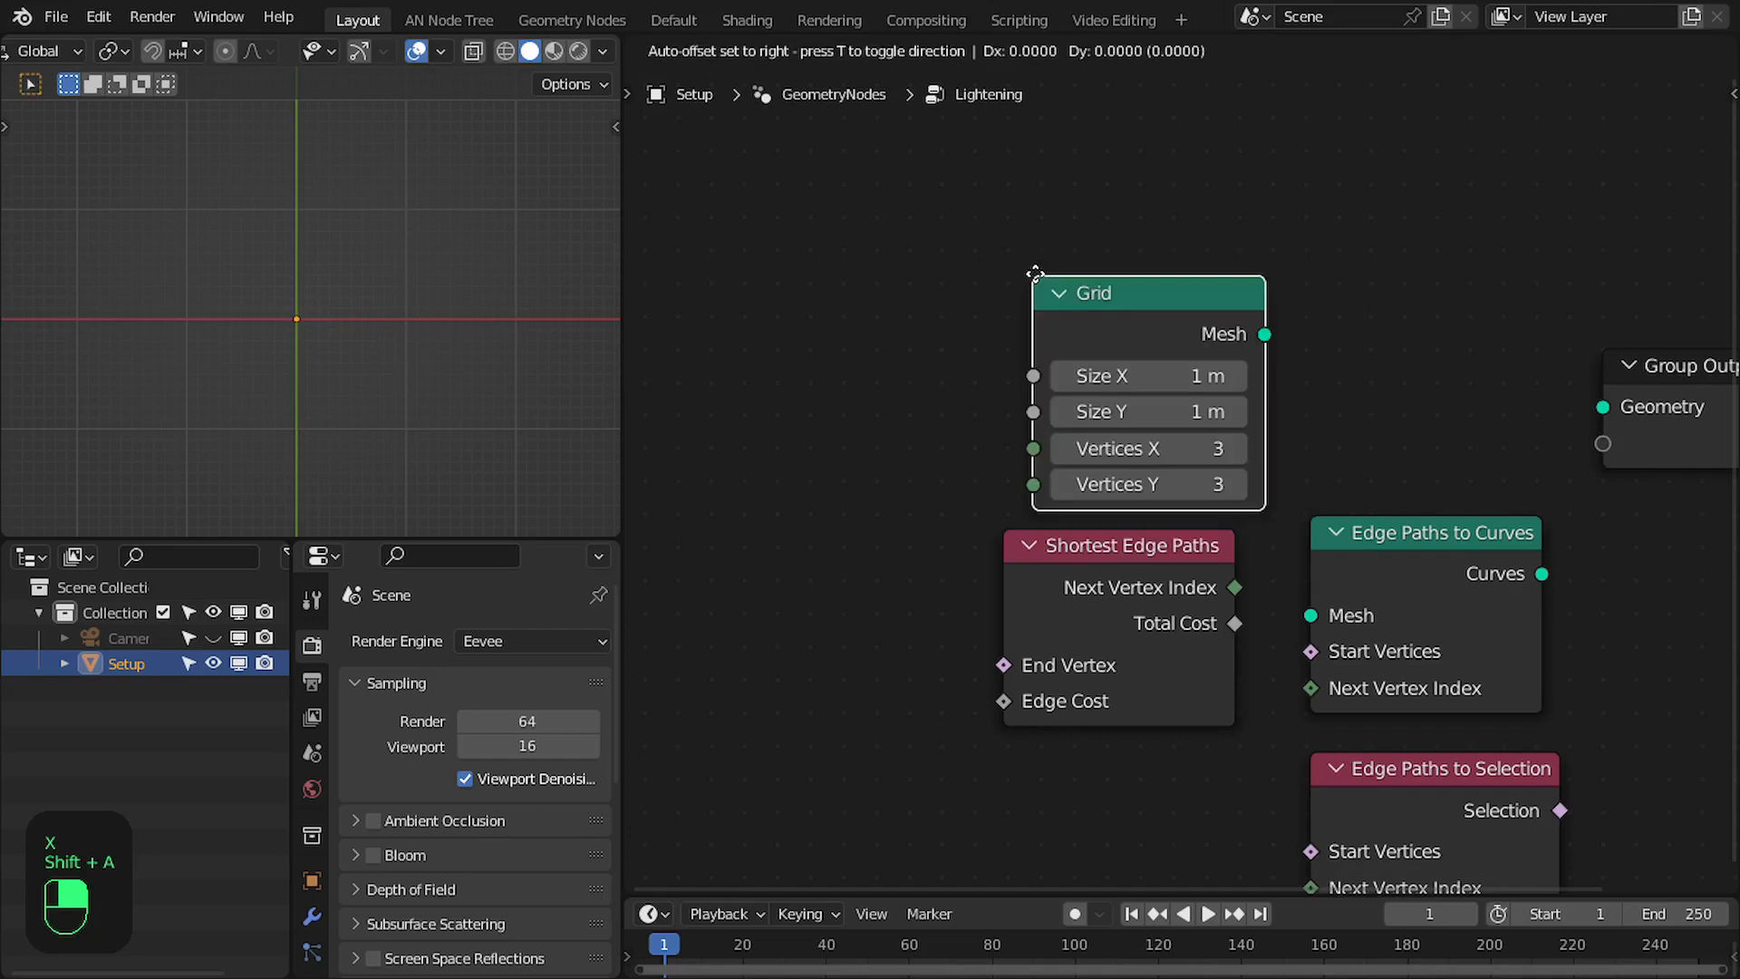
left_click(734, 257)
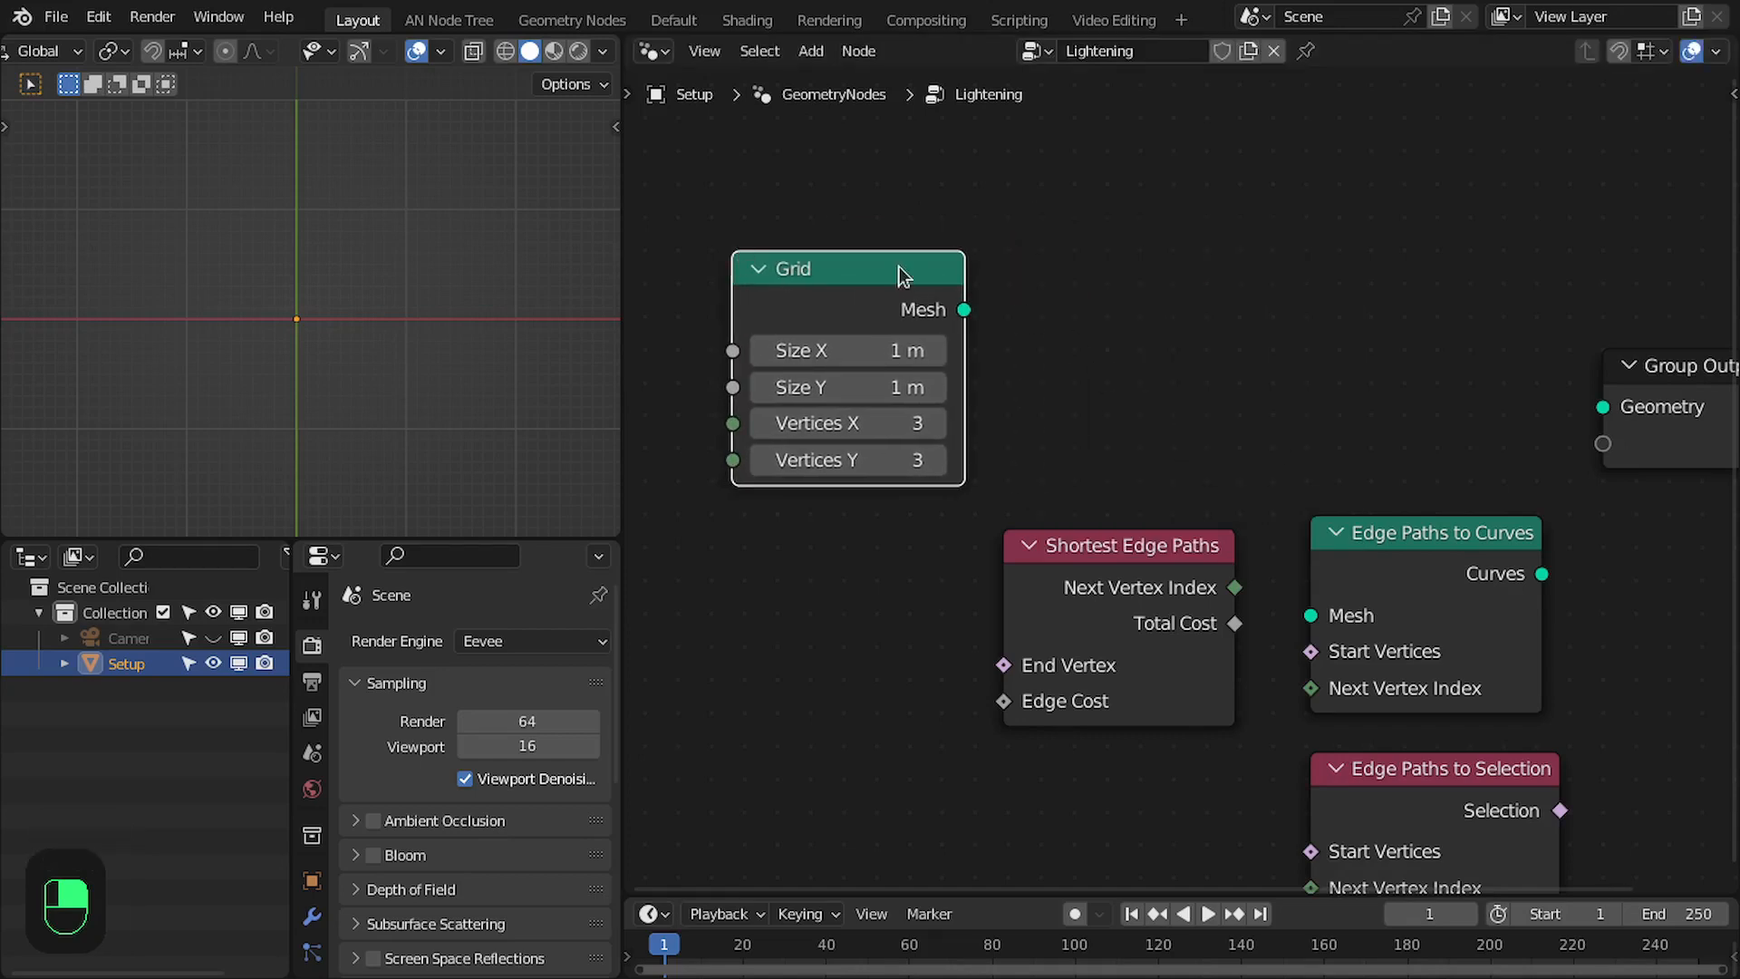
mouse_move(899, 266)
left_mouse_down()
mouse_move(1000, 270)
mouse_move(884, 288)
left_mouse_up()
middle_click_drag(942, 364, 970, 356)
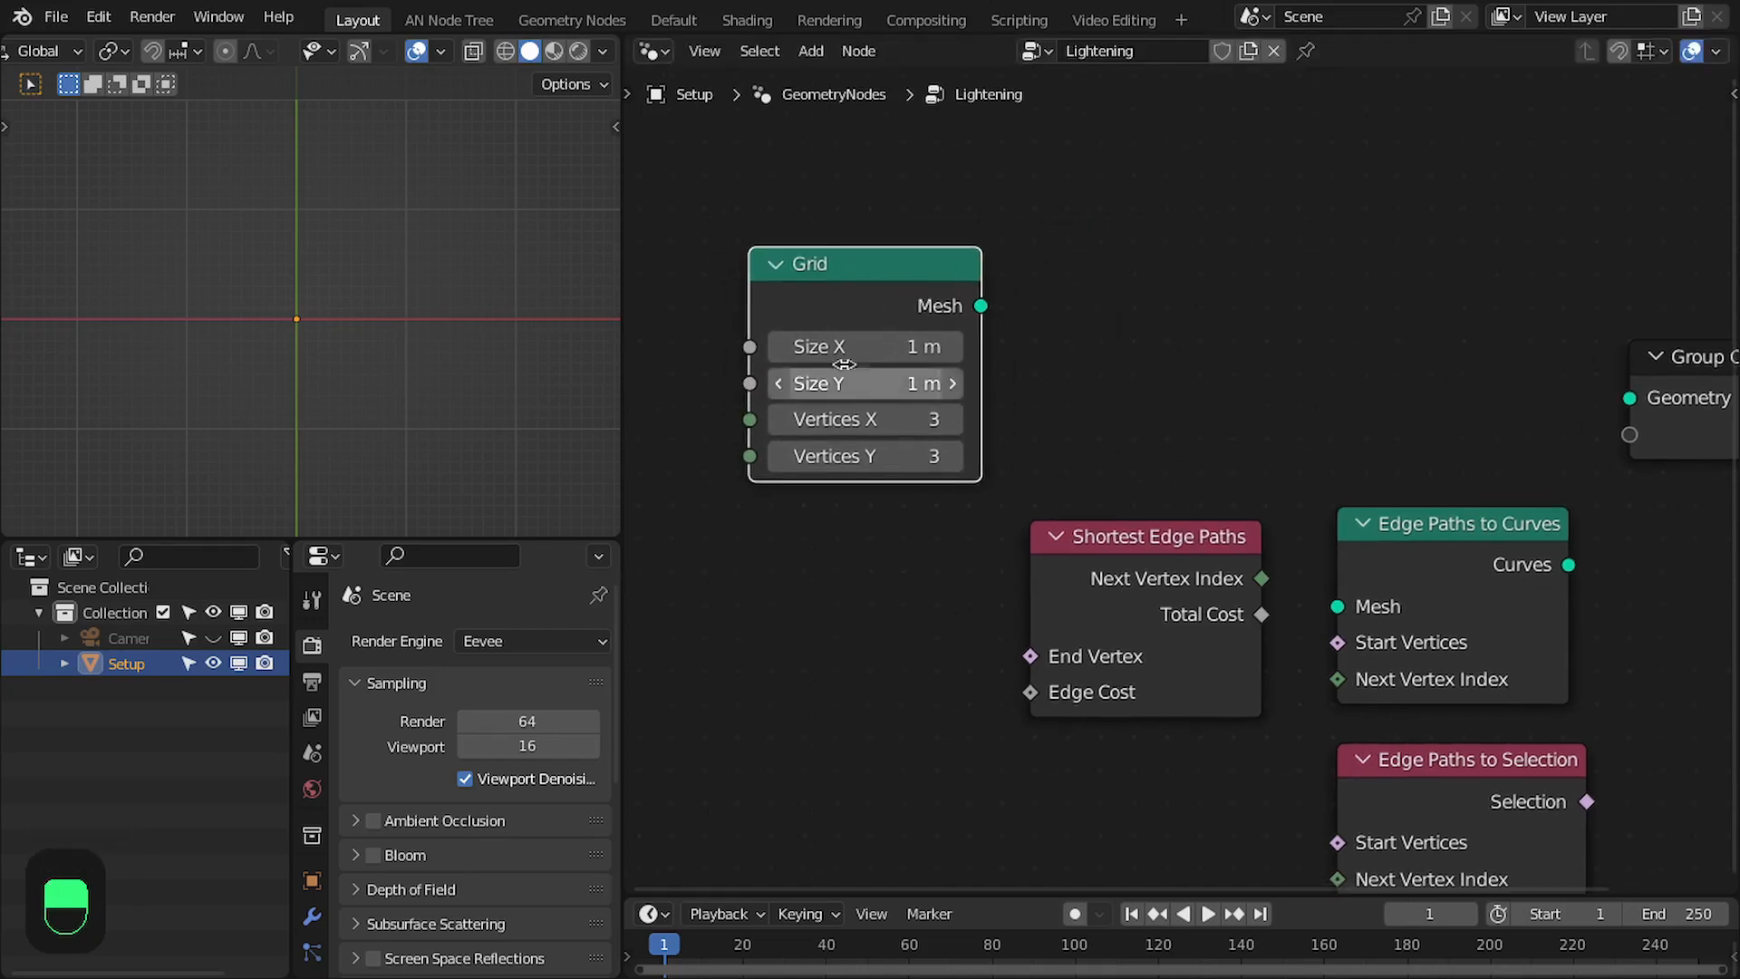
- Set both Vertices X and Vertices Y of the Grid node to 50
left_click_drag(843, 363, 825, 394)
left_click(891, 464)
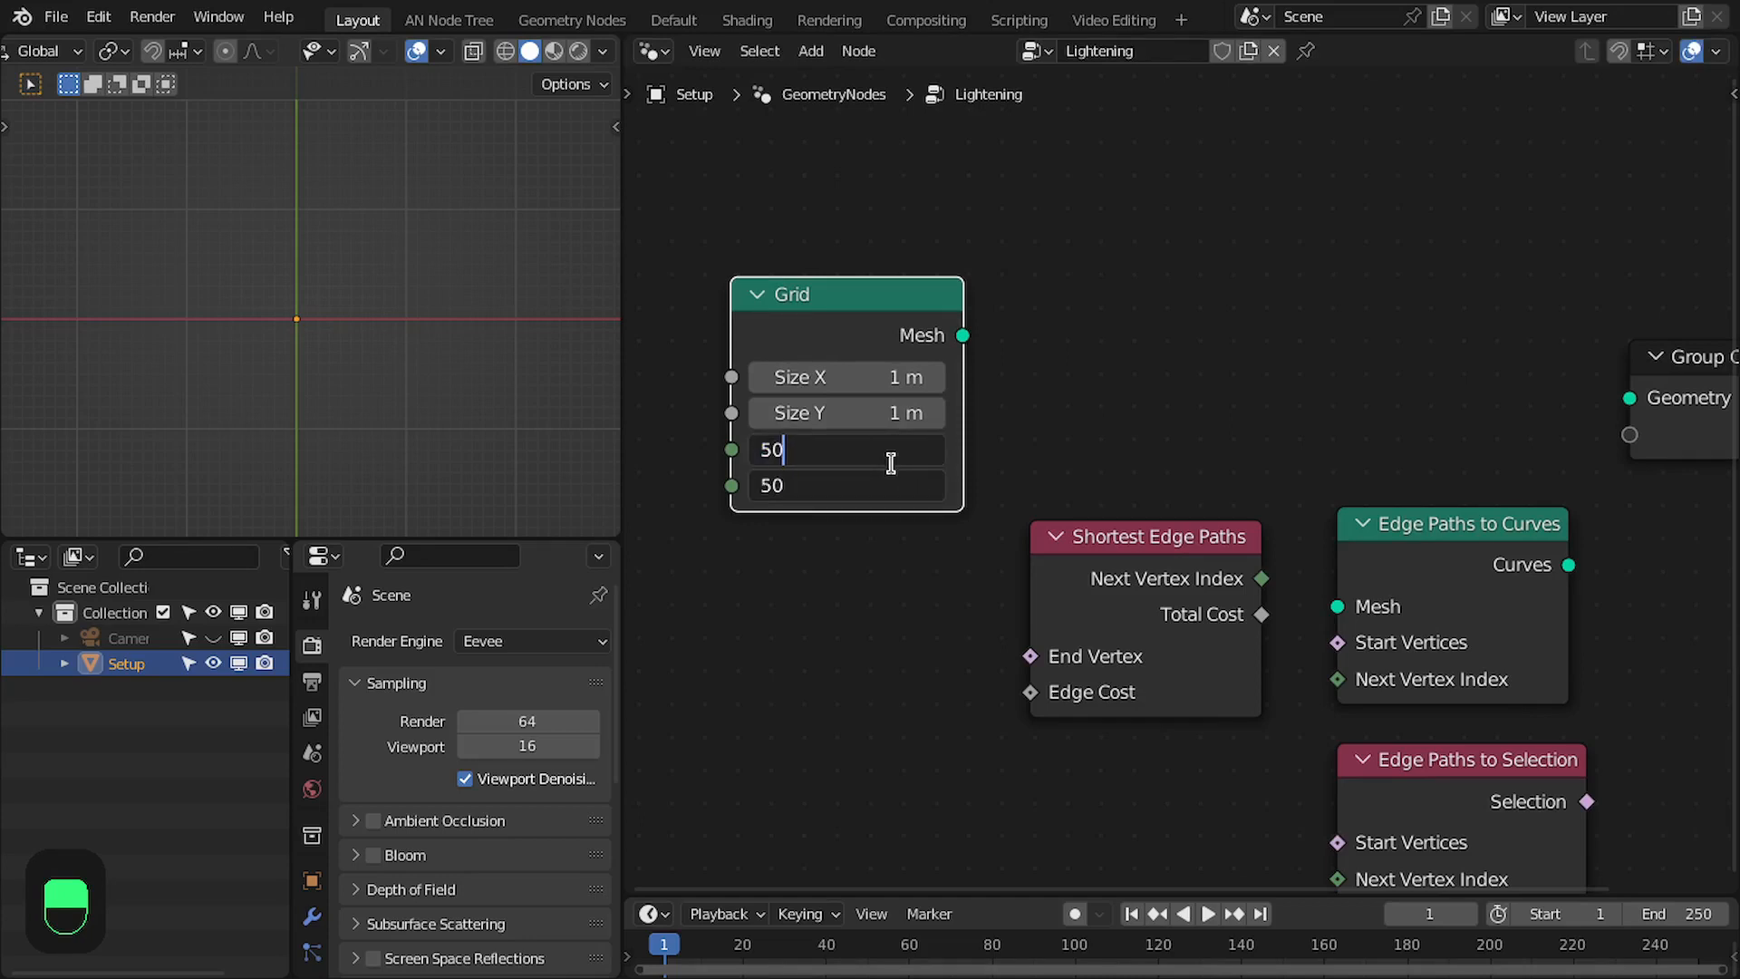
type("50")
key("Return")
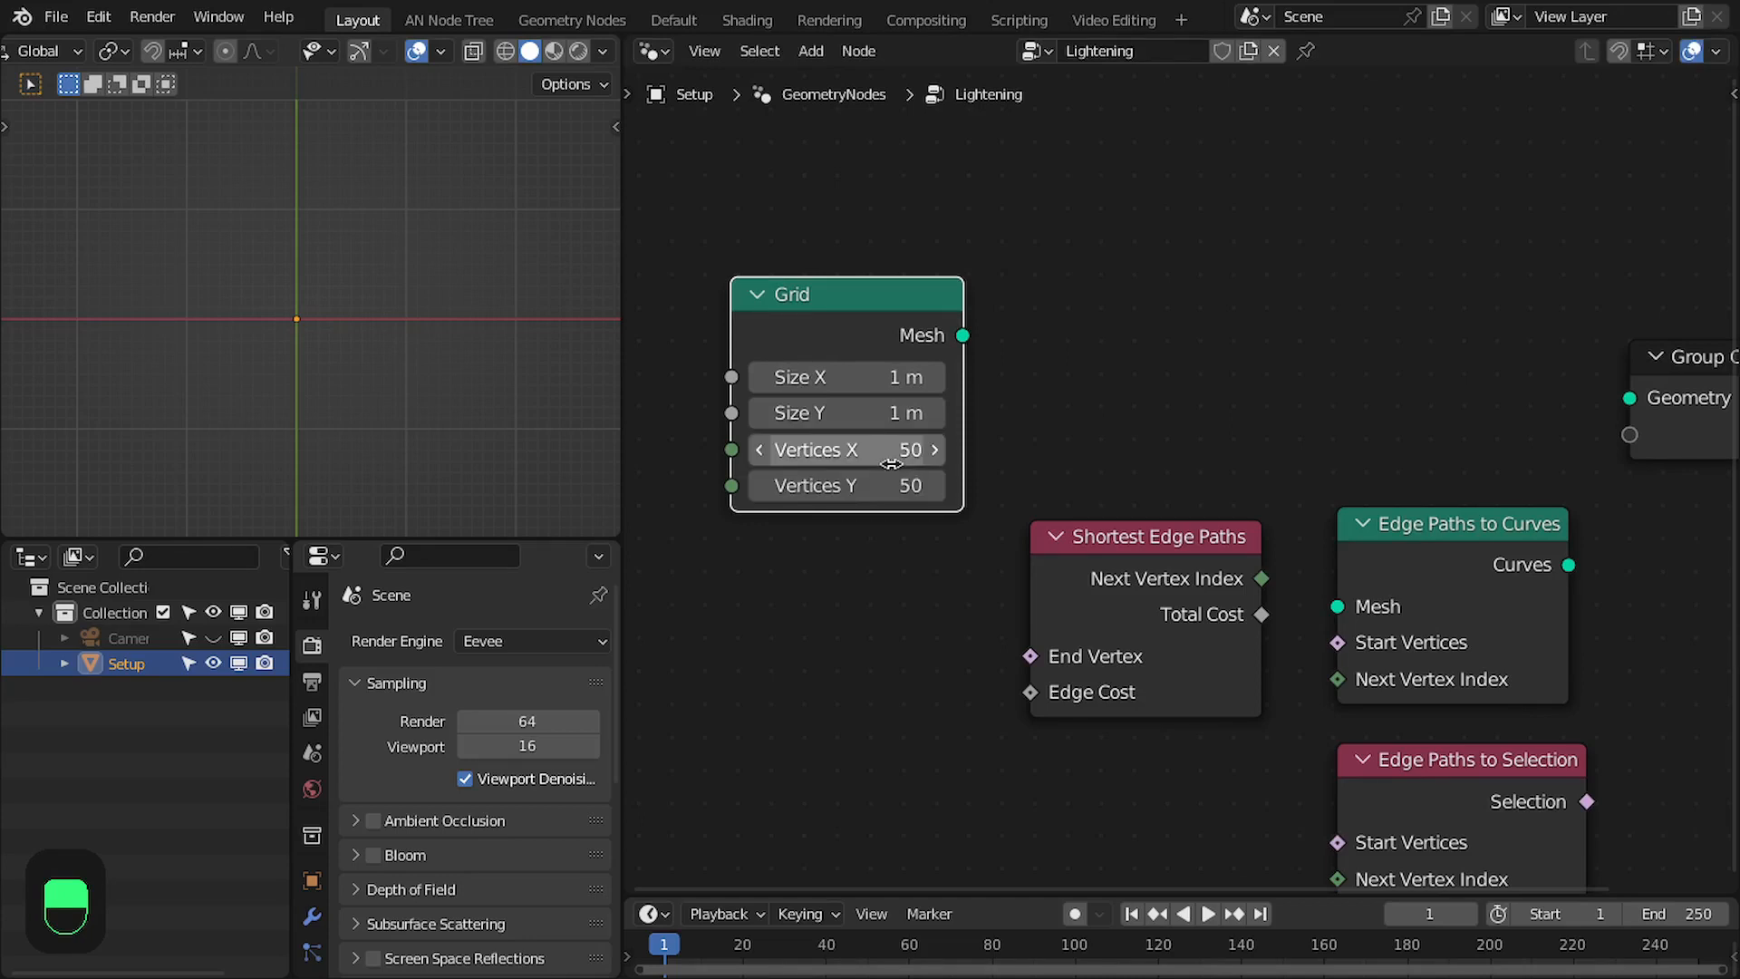
- Connect the Grid node's Mesh output to the Group Output's Geometry and frame the resulting grid in the viewport
scroll(1559, 424, "down", 1)
middle_click_drag(1558, 424, 1466, 455)
left_click_drag(1625, 421, 1661, 394)
middle_click_drag(1589, 406, 1555, 409)
left_click_drag(804, 365, 843, 336)
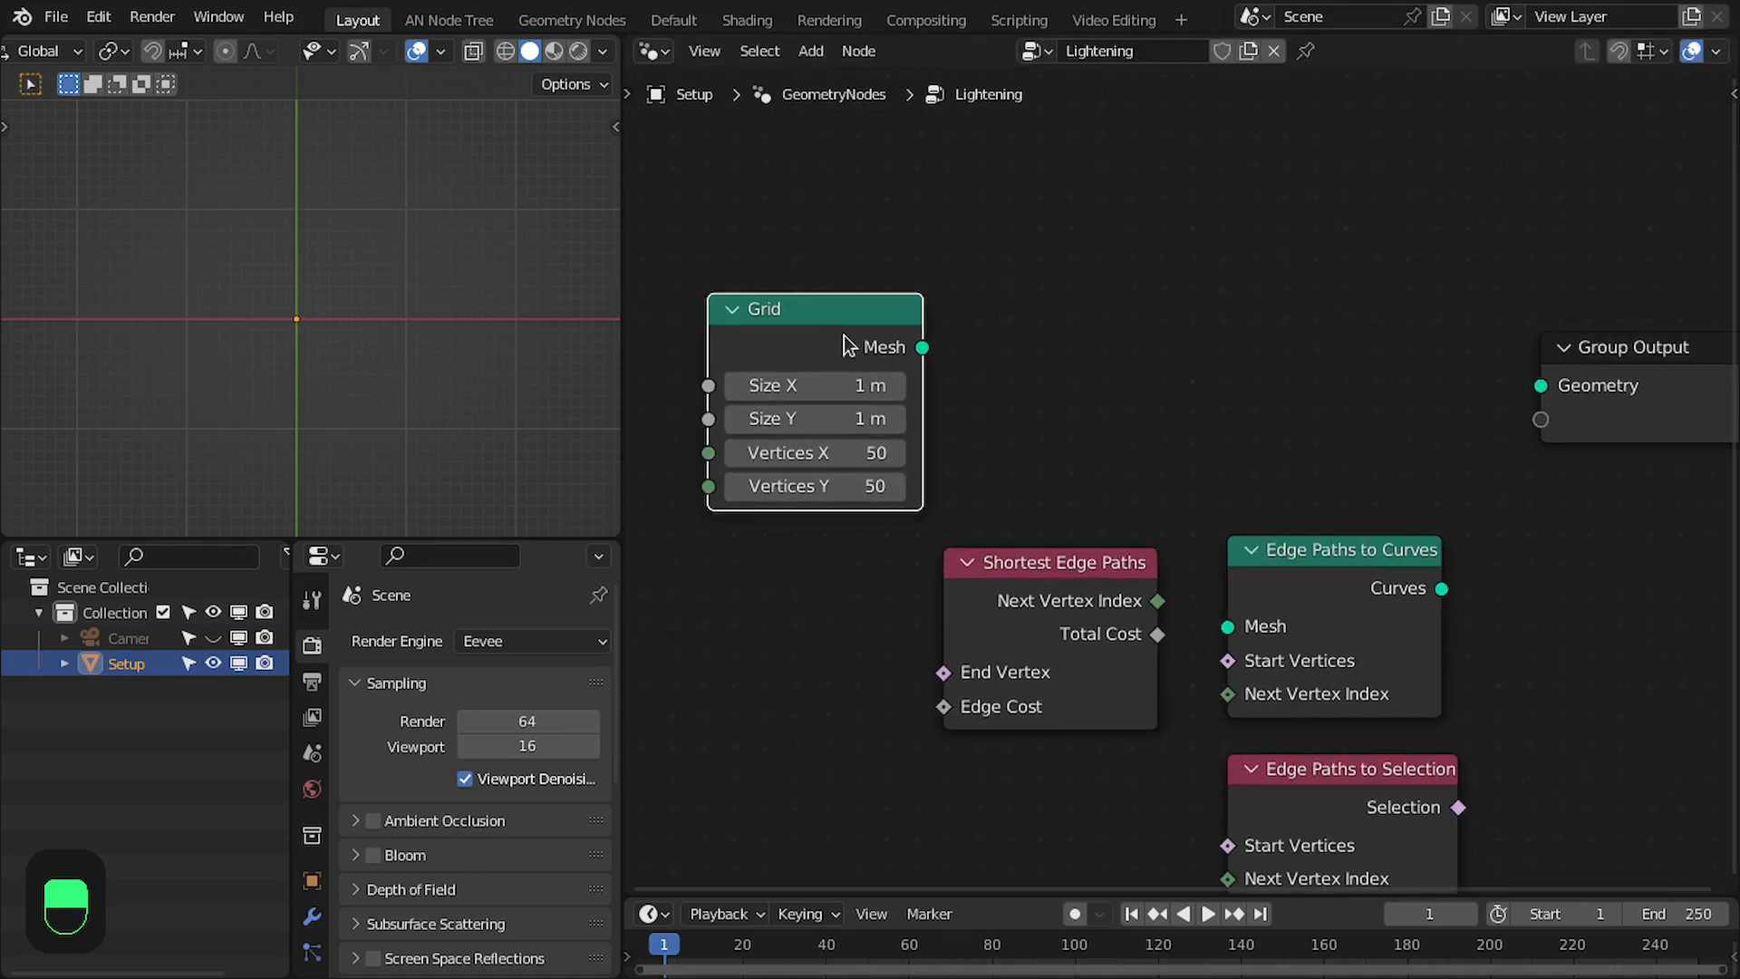
left_click(865, 336, "alt+shift")
scroll(1540, 388, "down", 1)
left_click_drag(1584, 392, 1613, 352)
scroll(373, 330, "up", 8)
key("KP_Decimal")
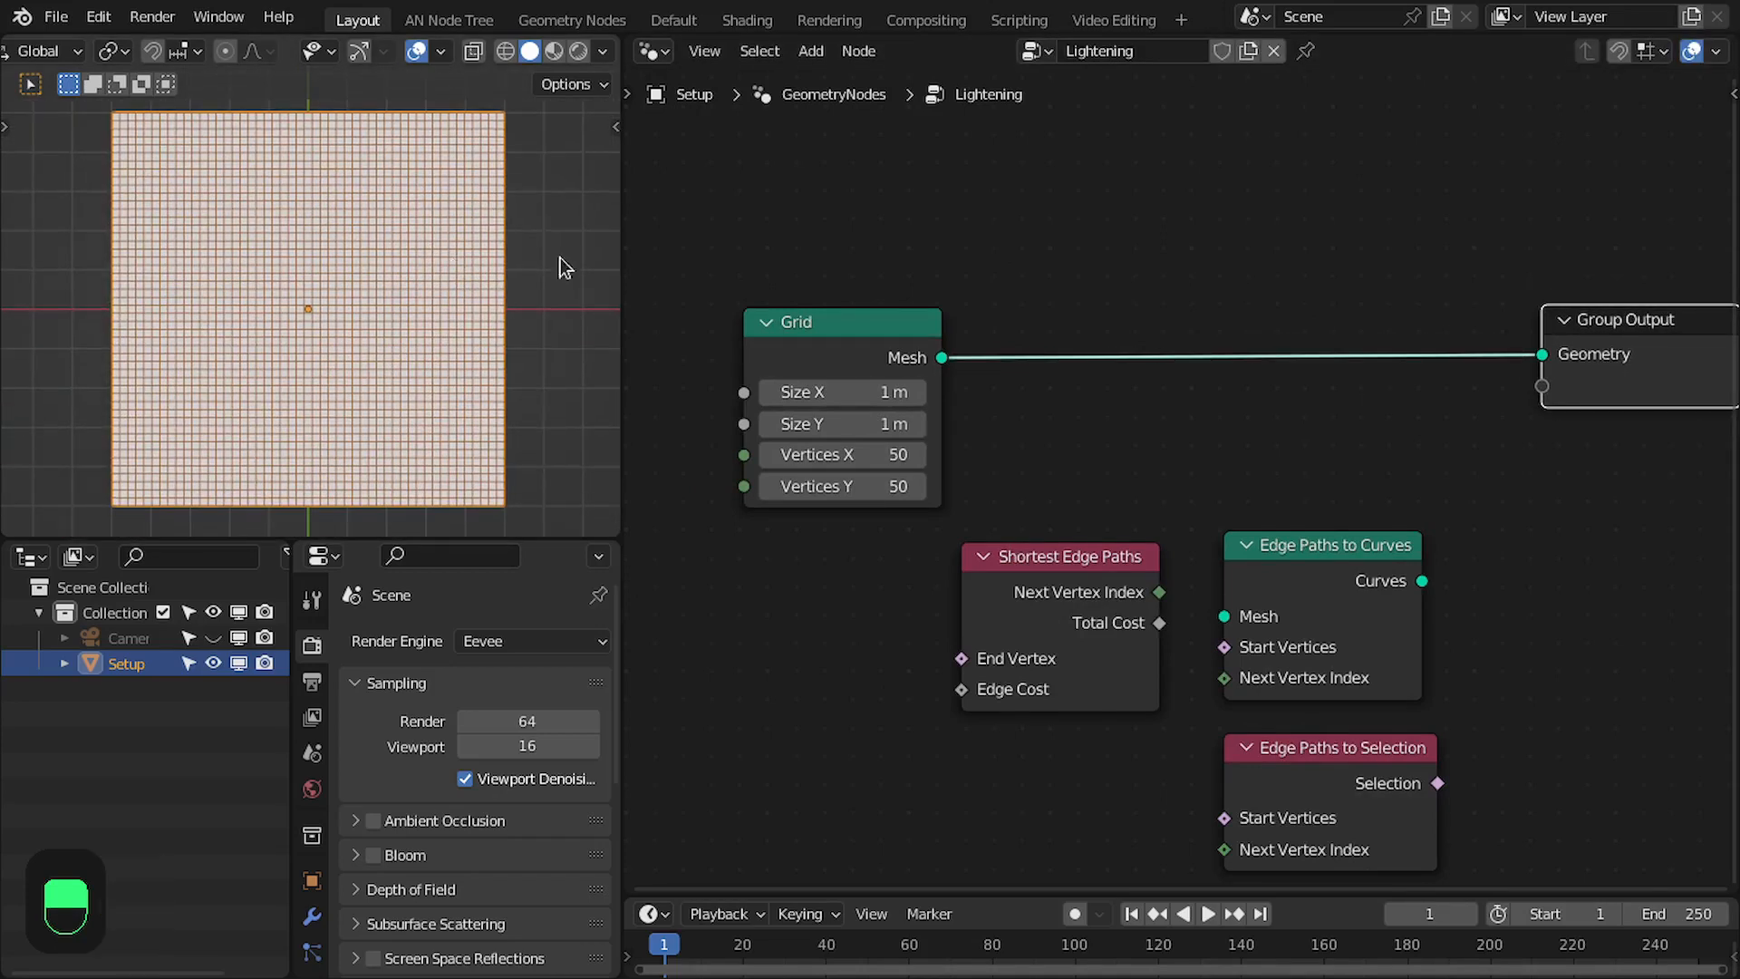
- Insert Edge Paths to Curves between Grid and Group Output, and link Shortest Edge Paths' Next Vertex Index into its matching input
left_click_drag(1321, 589, 1281, 359)
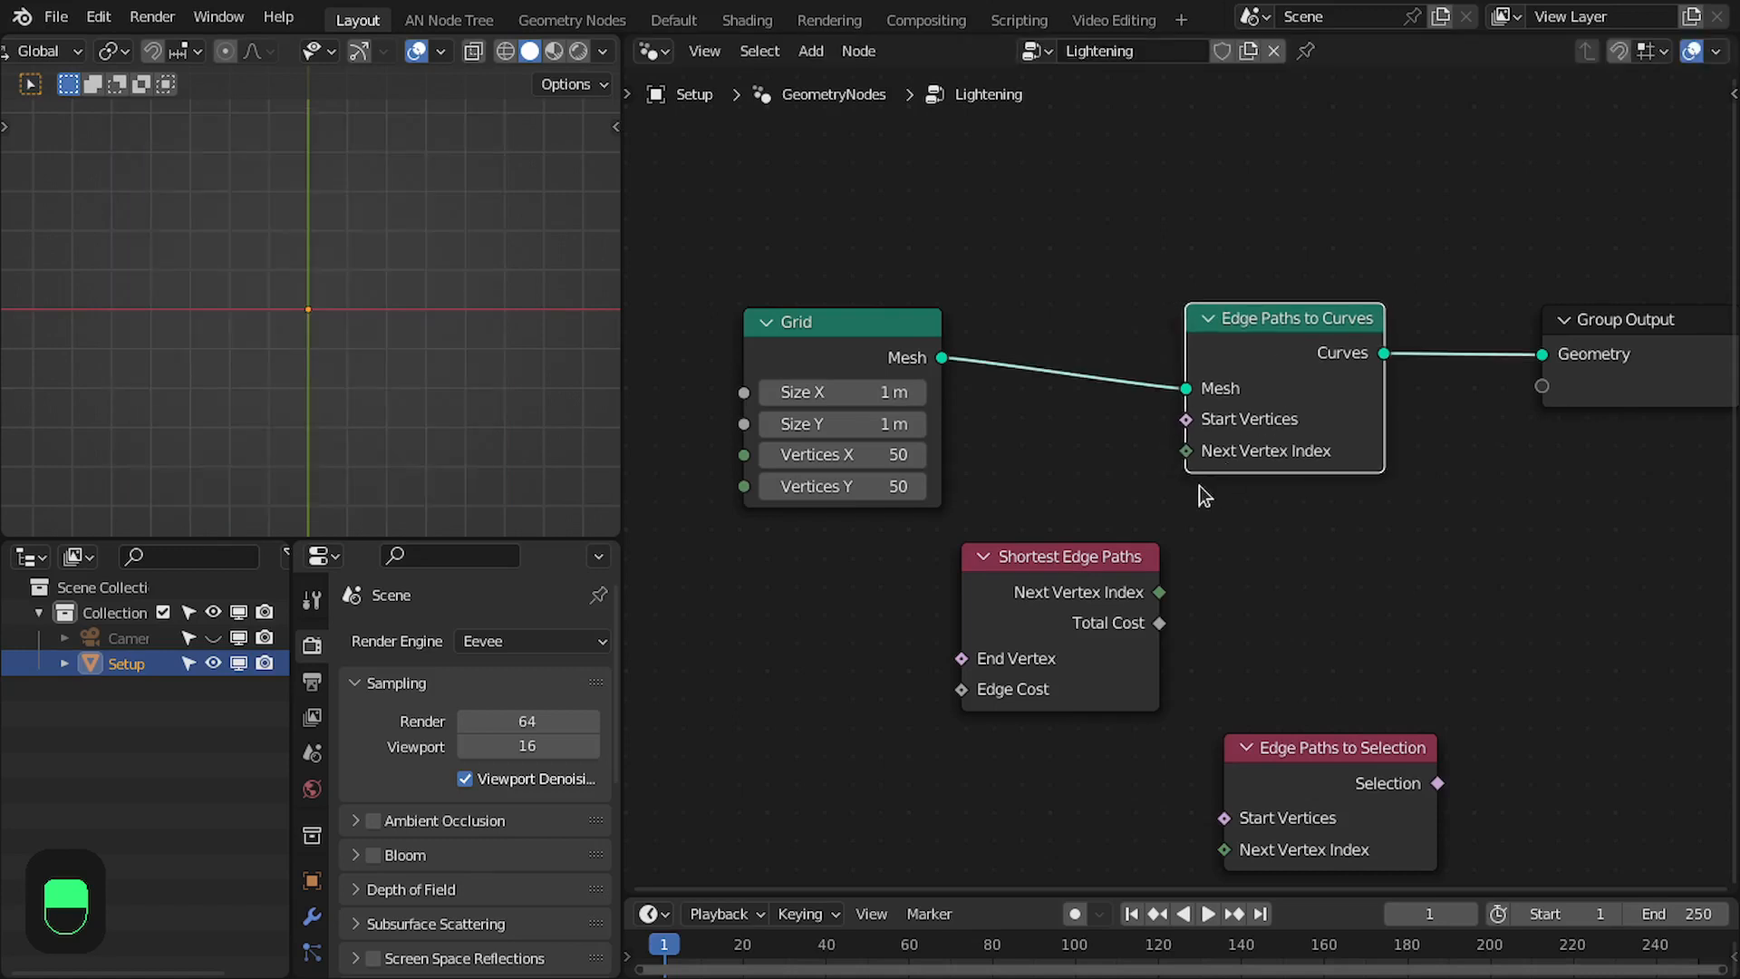
left_click_drag(1110, 586, 1301, 573)
scroll(1301, 574, "up", 2)
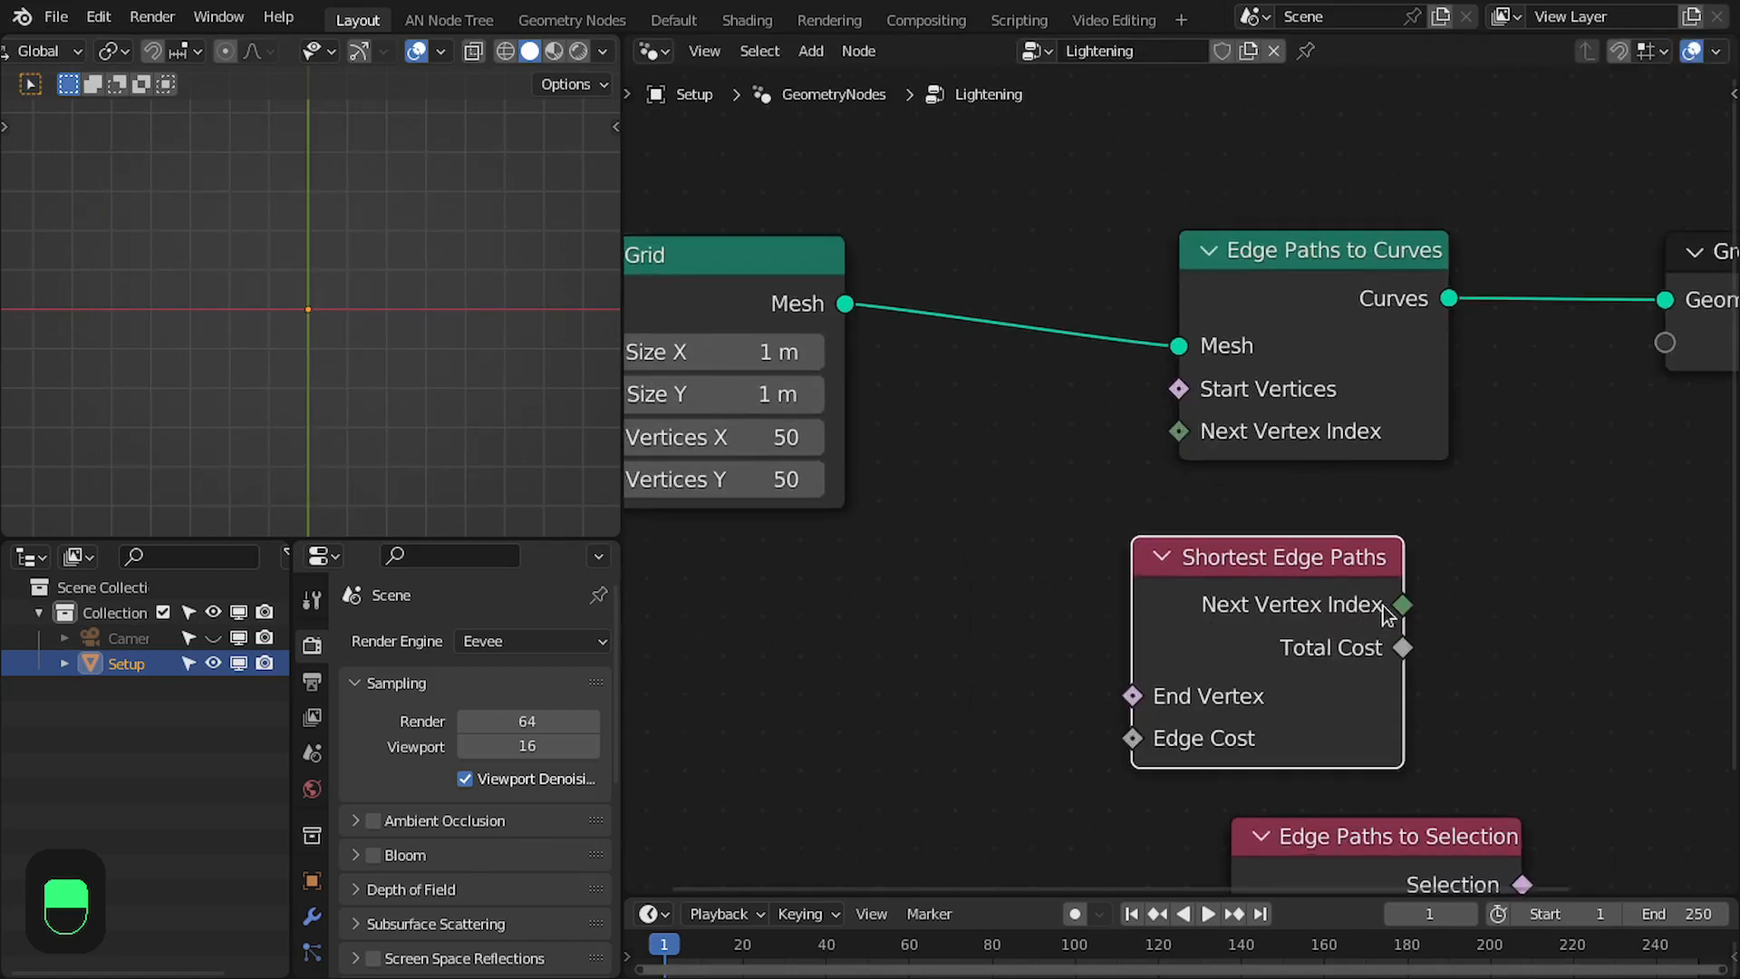
left_click_drag(1447, 534, 1209, 443)
left_click_drag(1249, 579, 1292, 543)
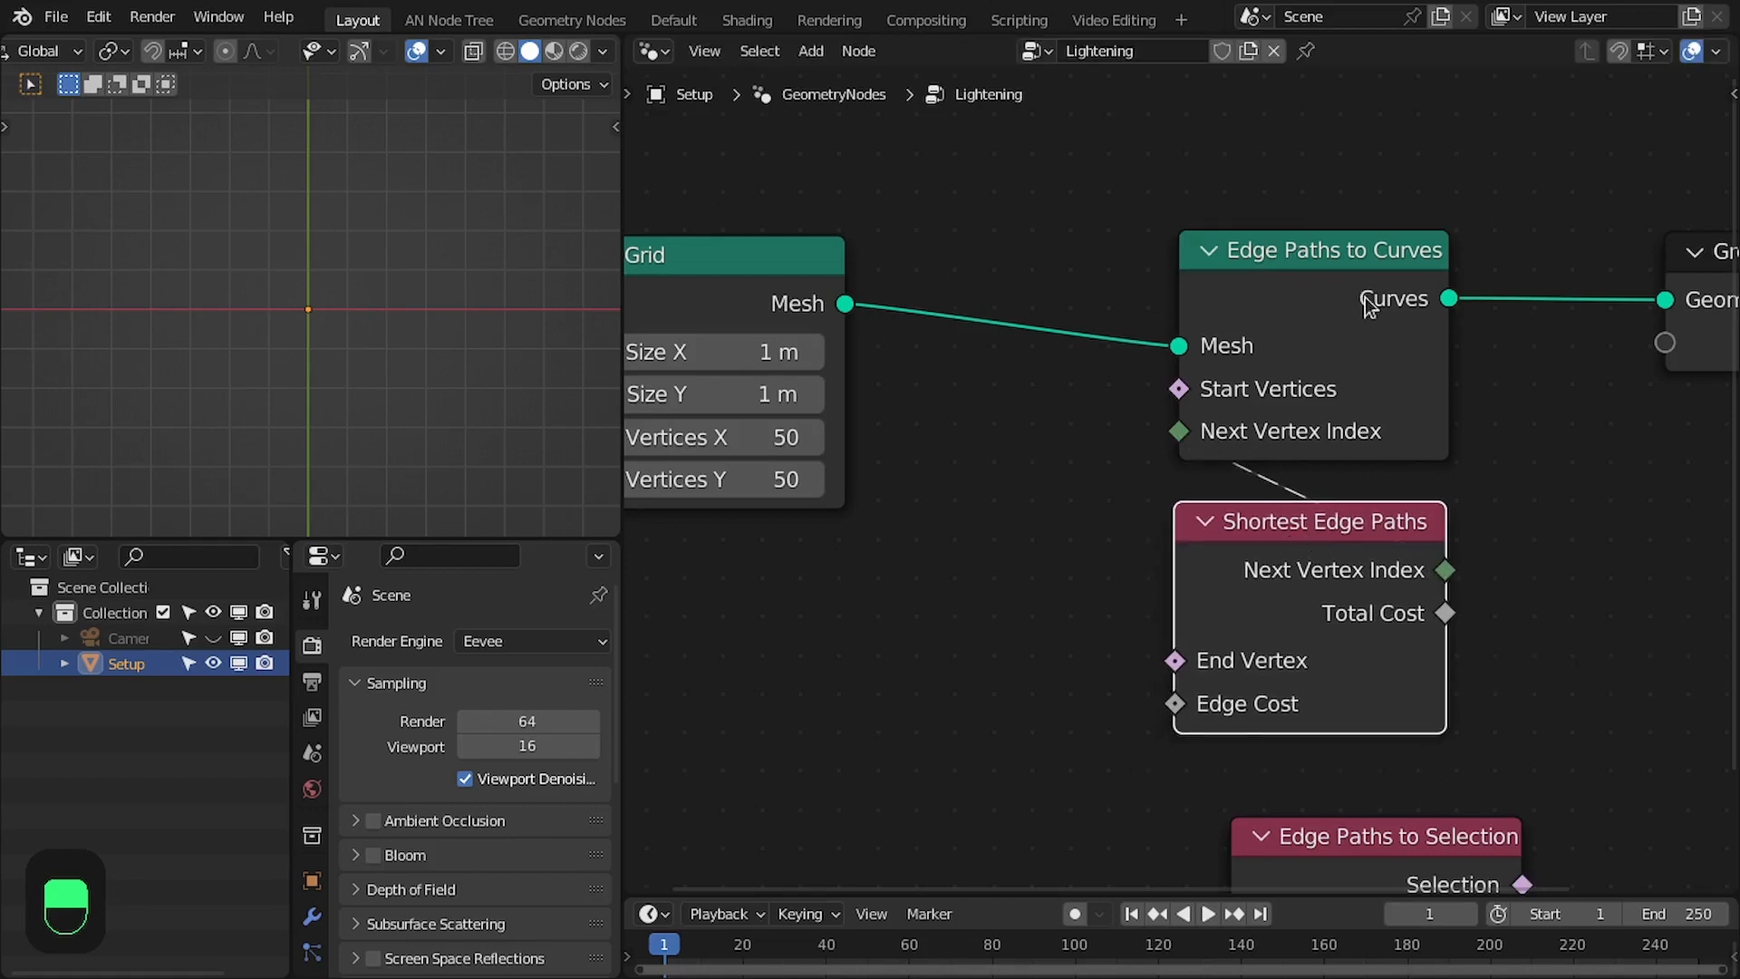
- Move the Grid node farther away from Edge Paths to Curves to make room for nodes between them
scroll(1440, 516, "down", 2)
middle_click_drag(1457, 529, 1419, 439)
scroll(1169, 453, "down", 1)
middle_click_drag(858, 241, 862, 311)
left_click_drag(862, 311, 722, 338)
scroll(1248, 431, "up", 1)
left_click_drag(1260, 398, 1060, 397)
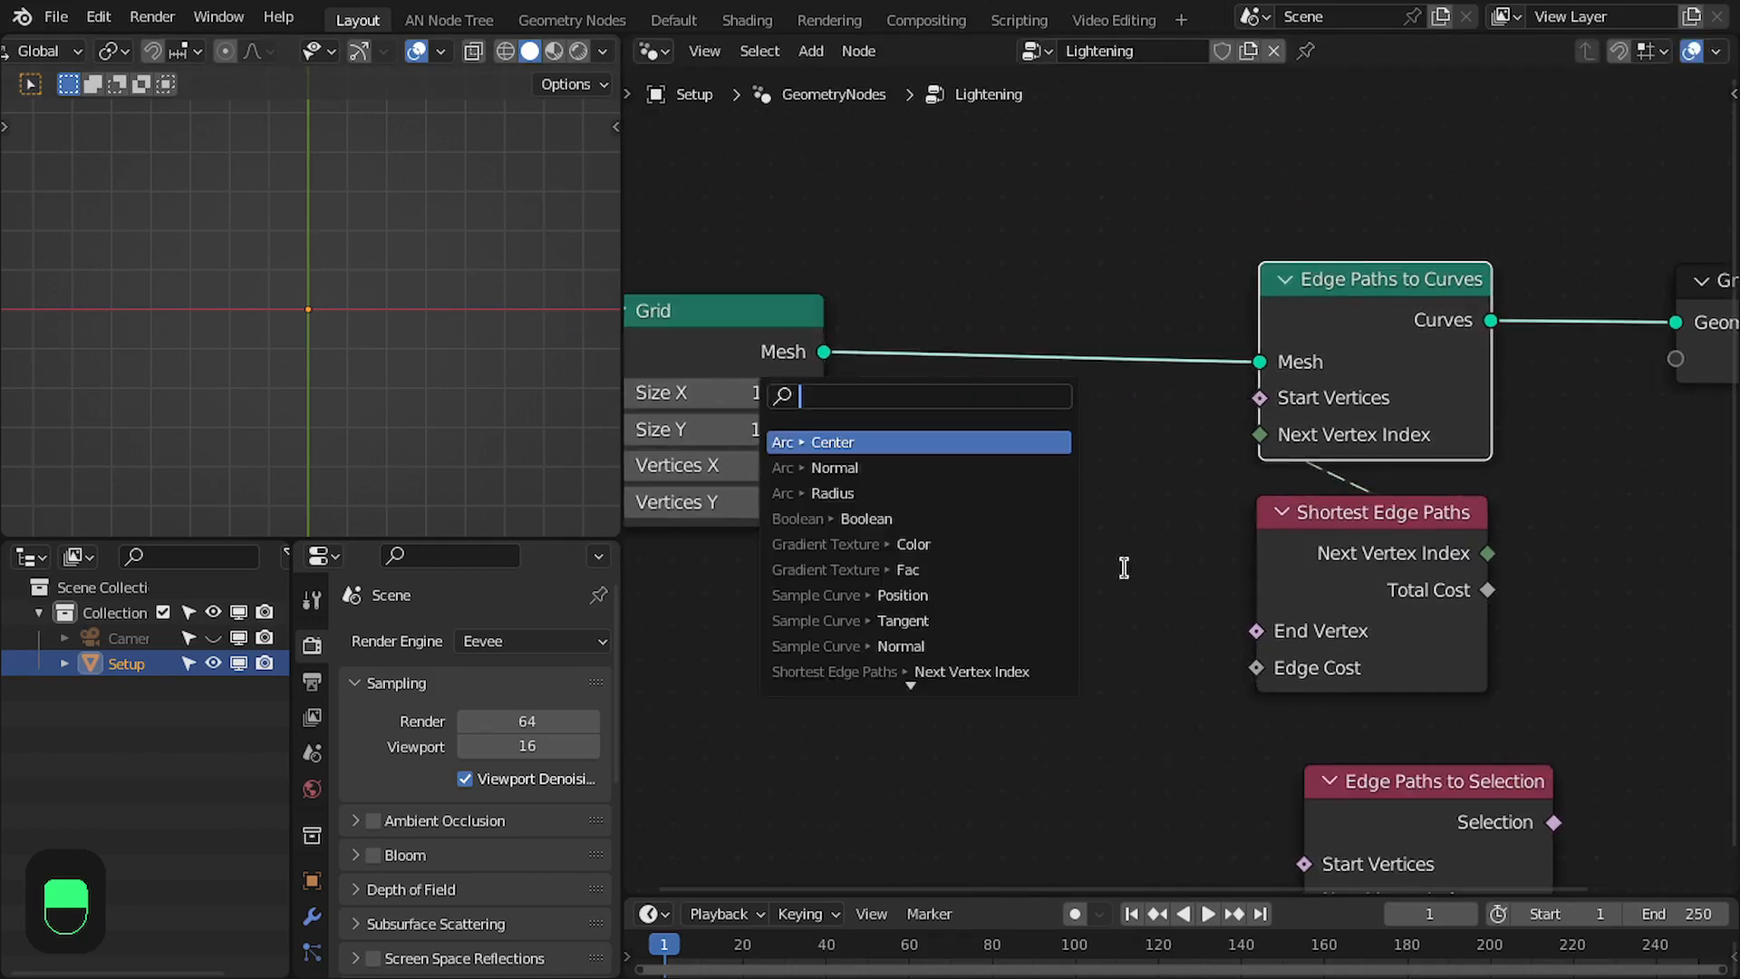
left_click_drag(1276, 633, 1074, 631)
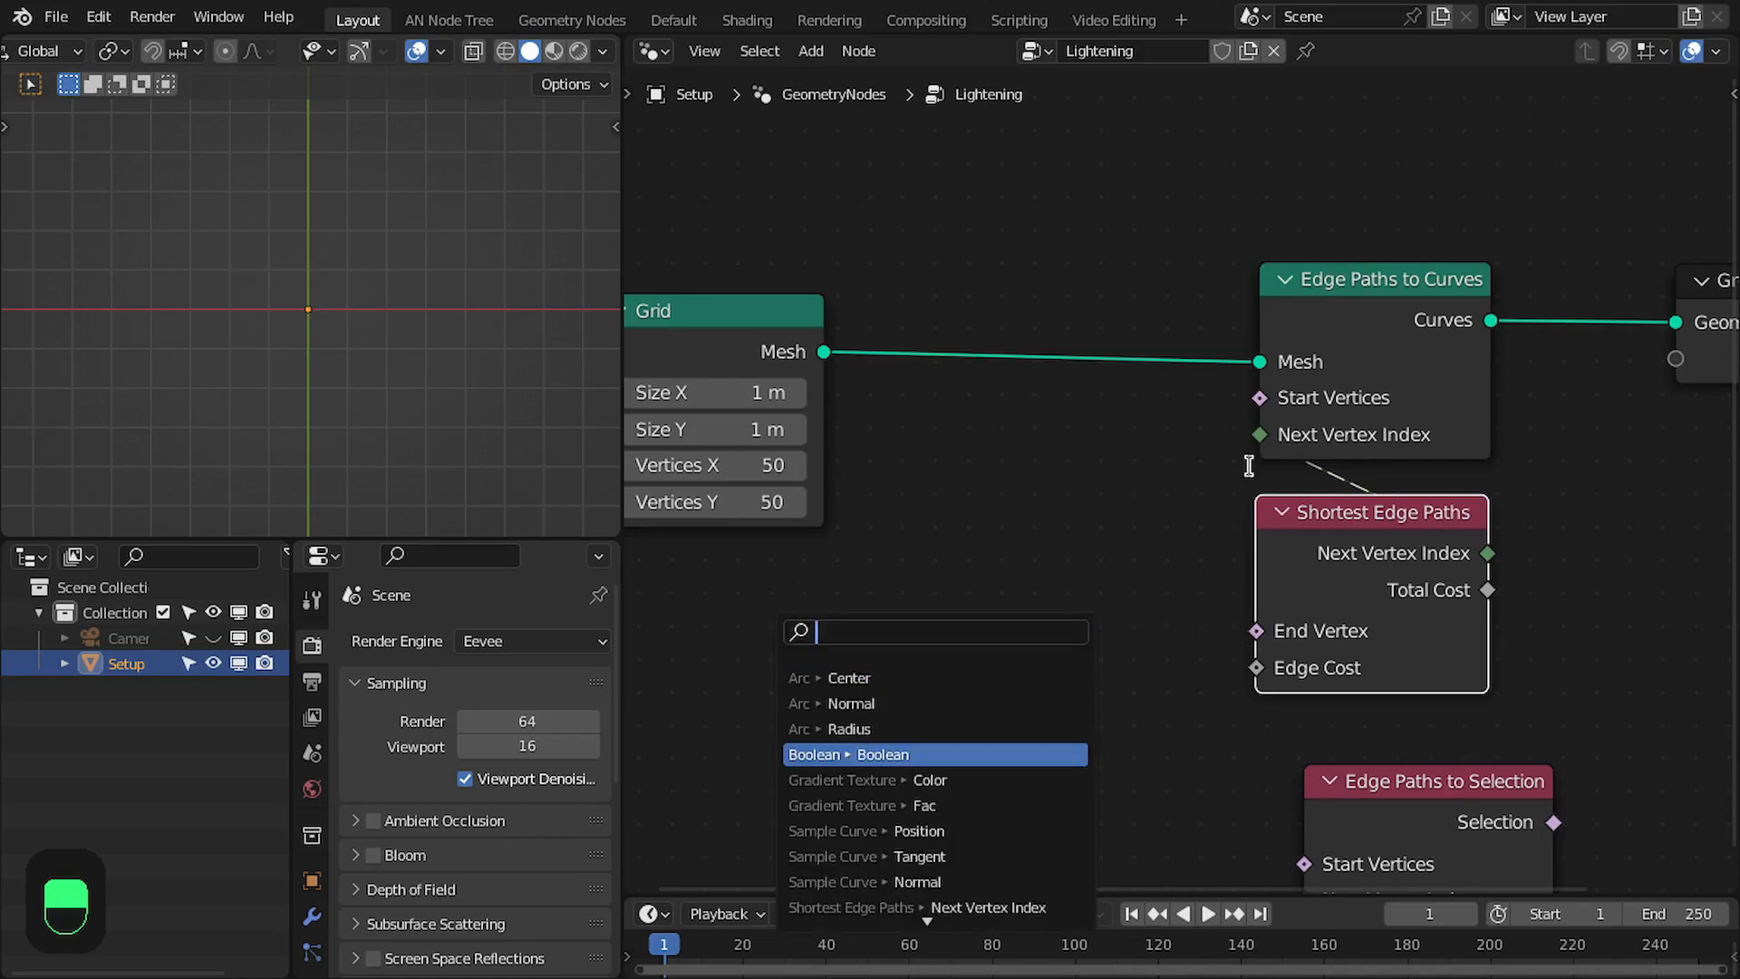
middle_click_drag(1026, 420, 1194, 404)
left_click_drag(890, 317, 719, 311)
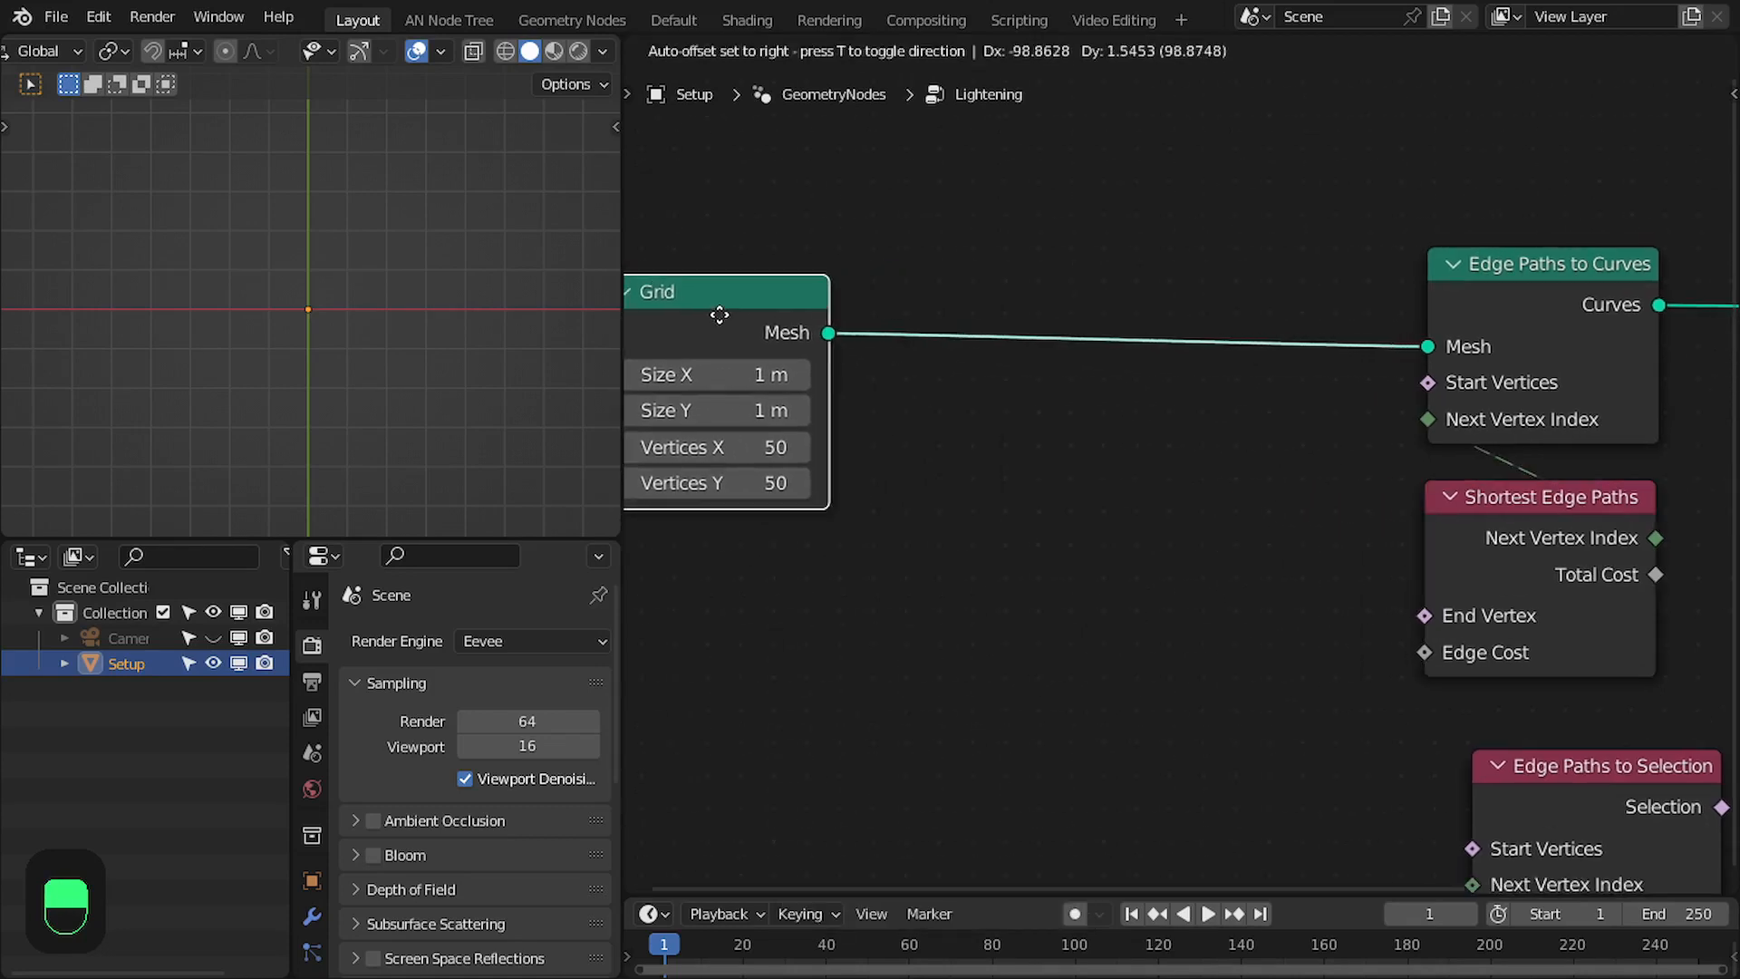
- Add an Index node in the space between Grid and Edge Paths to Curves
key("shift+a")
left_click(999, 362)
type("index")
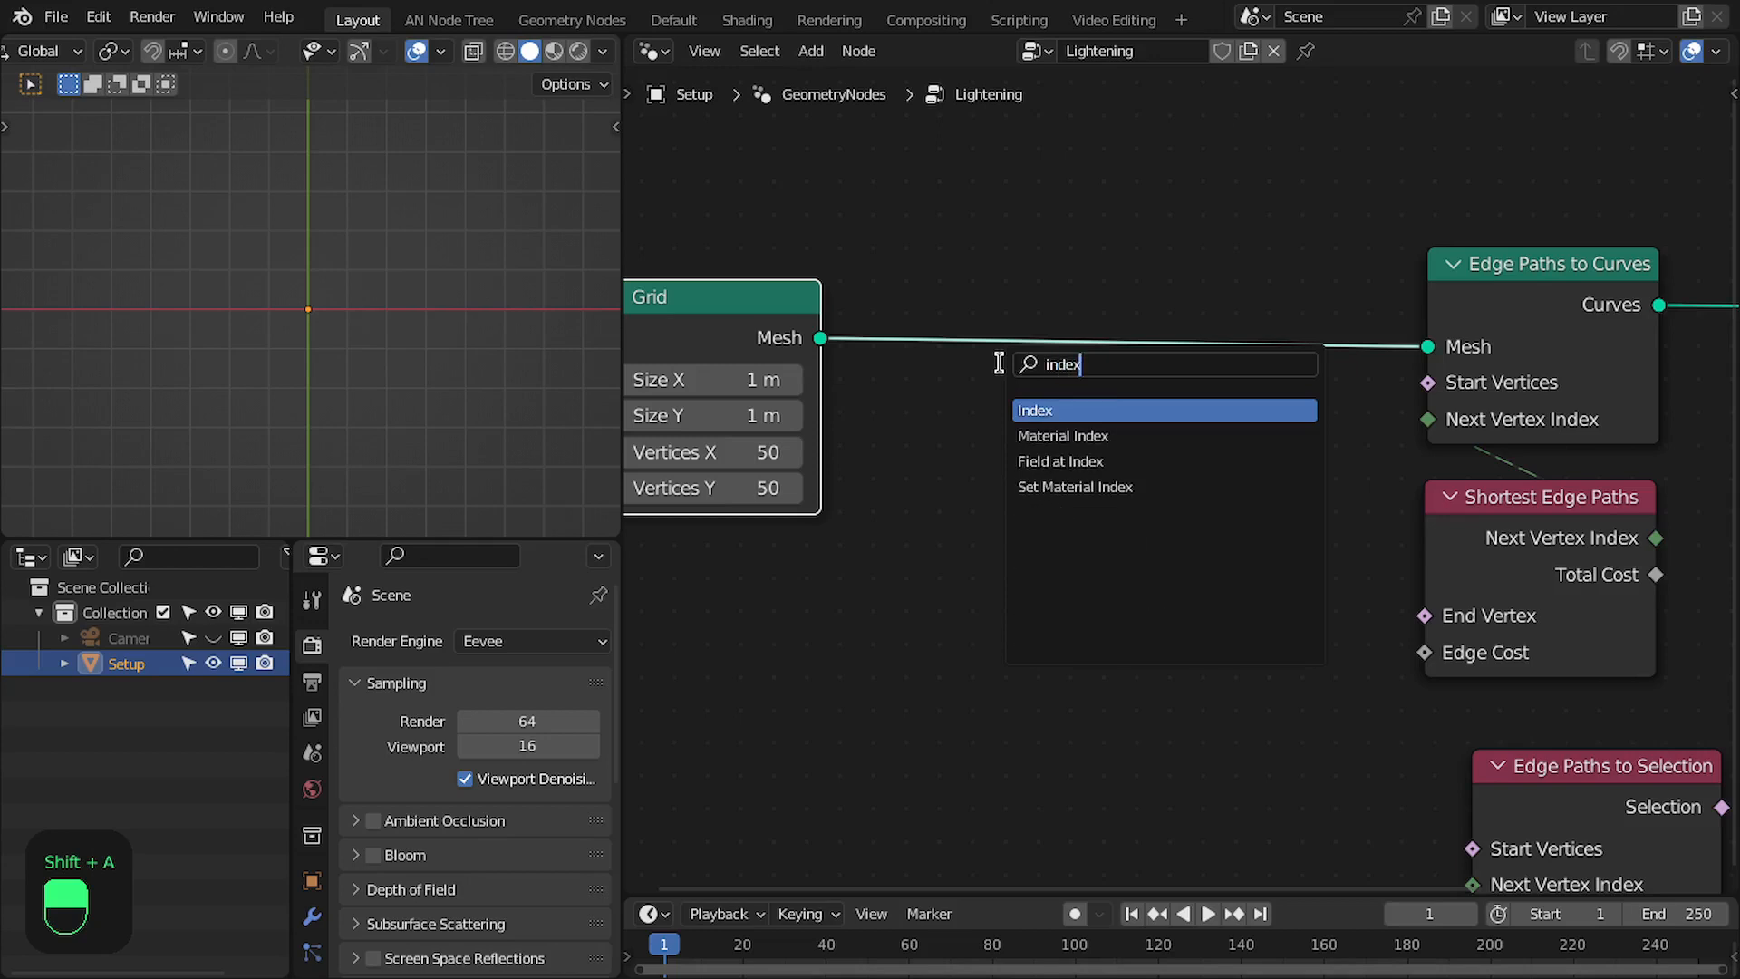
key("Return")
left_click(900, 376)
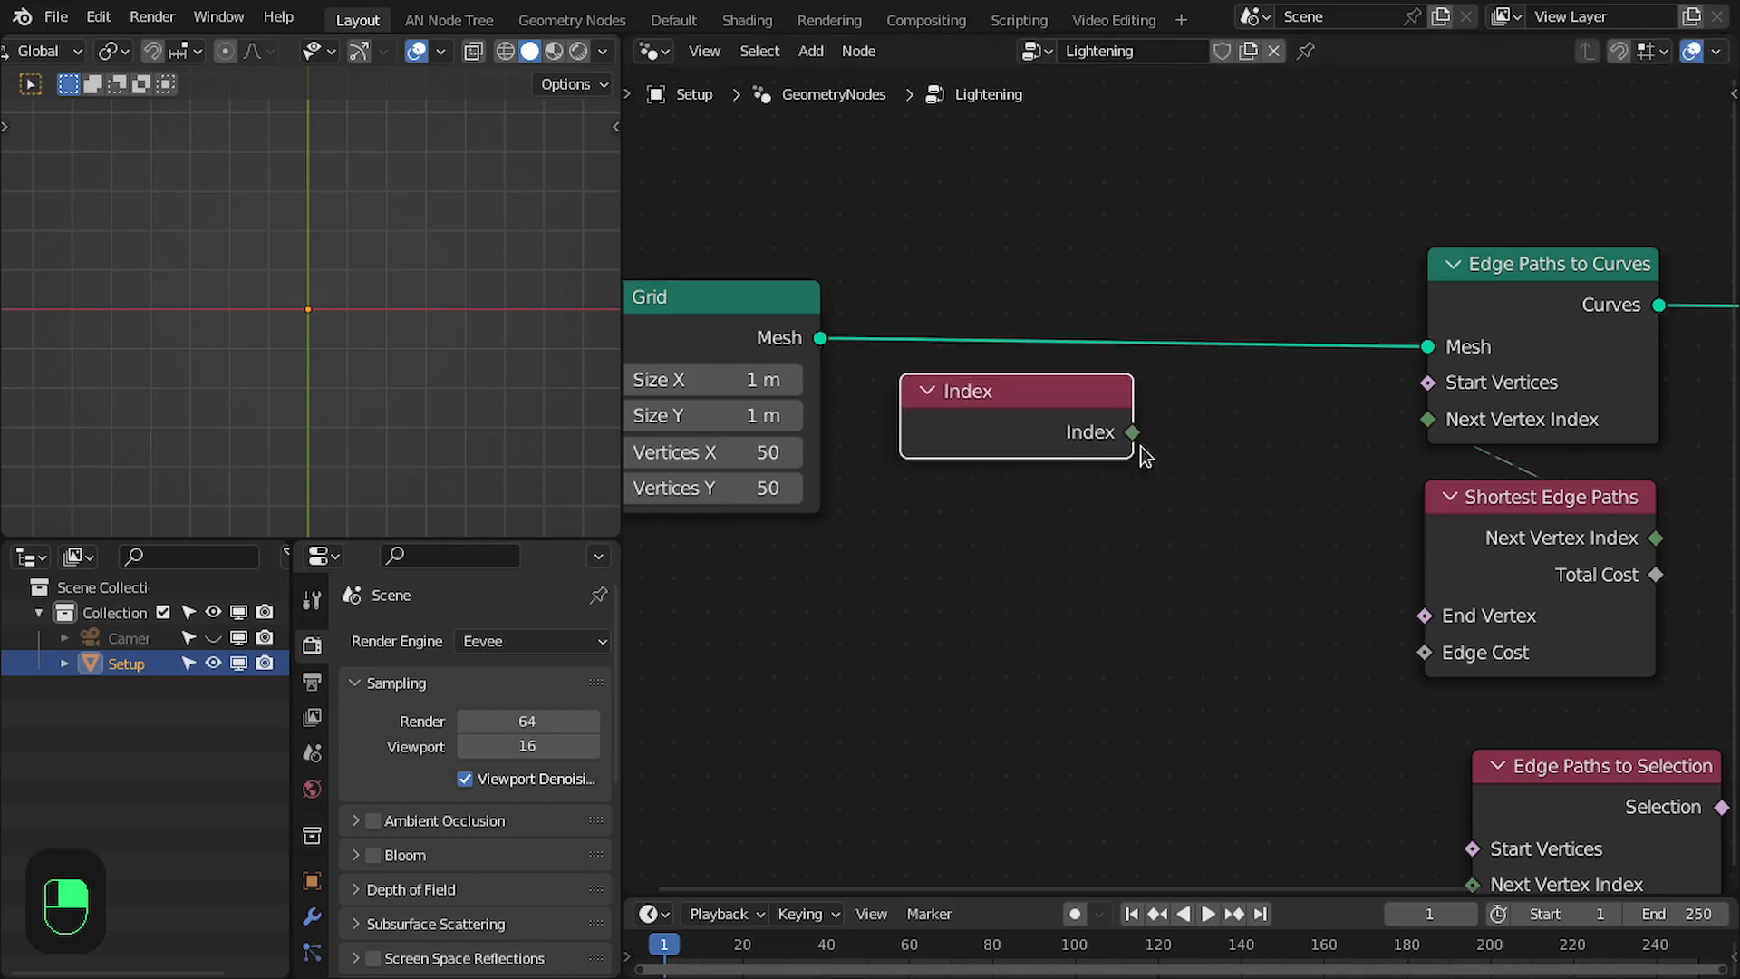
- Add an integer Equal compare node fed by Index, and connect its Result to Start Vertices of Edge Paths to Curves
left_click_drag(1132, 432, 1222, 483)
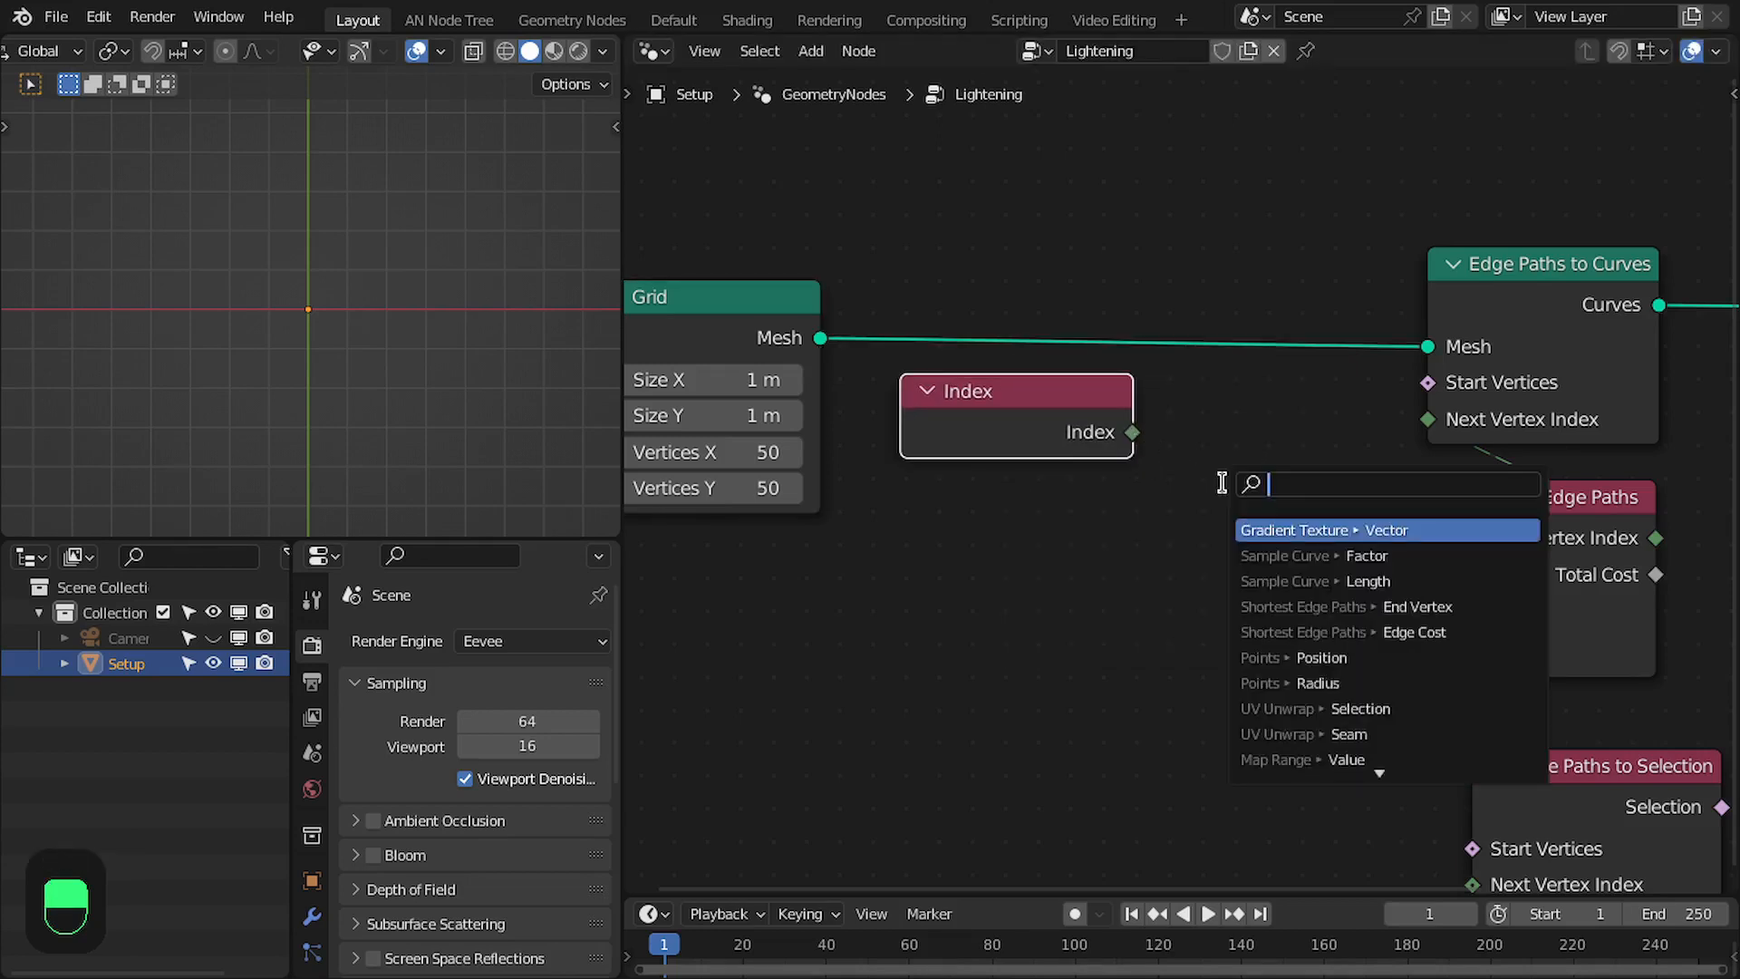
type("equa")
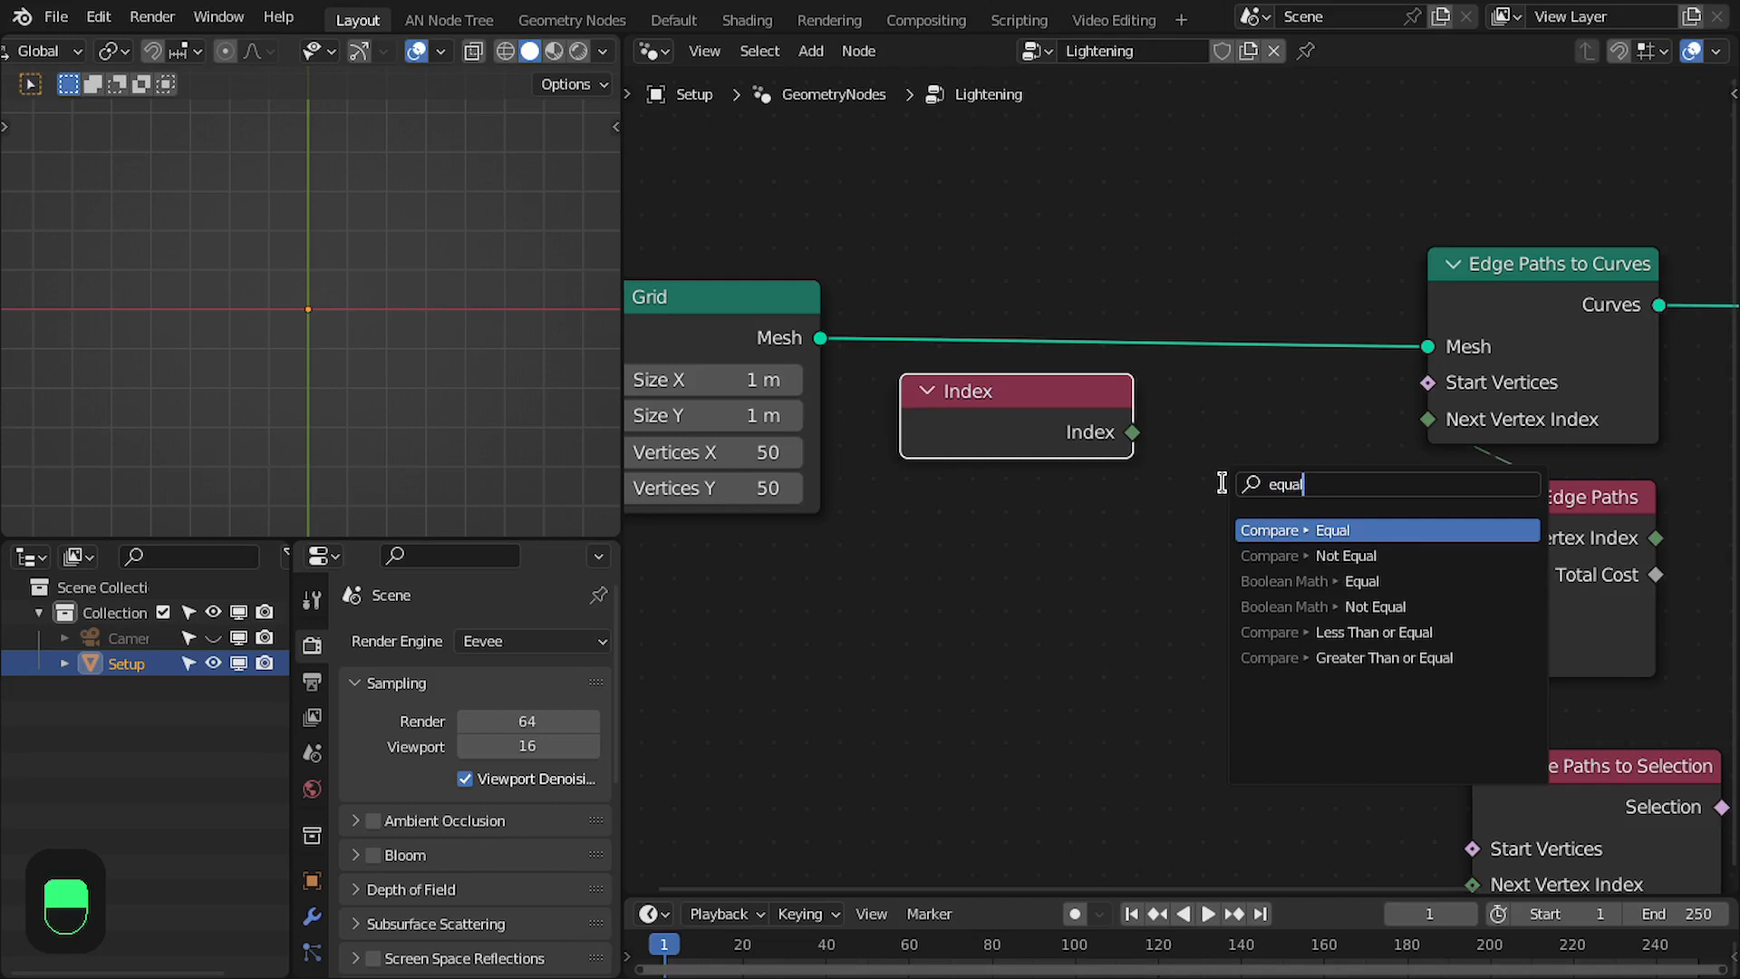
type("l")
key("Return")
left_click_drag(1245, 502, 1440, 384)
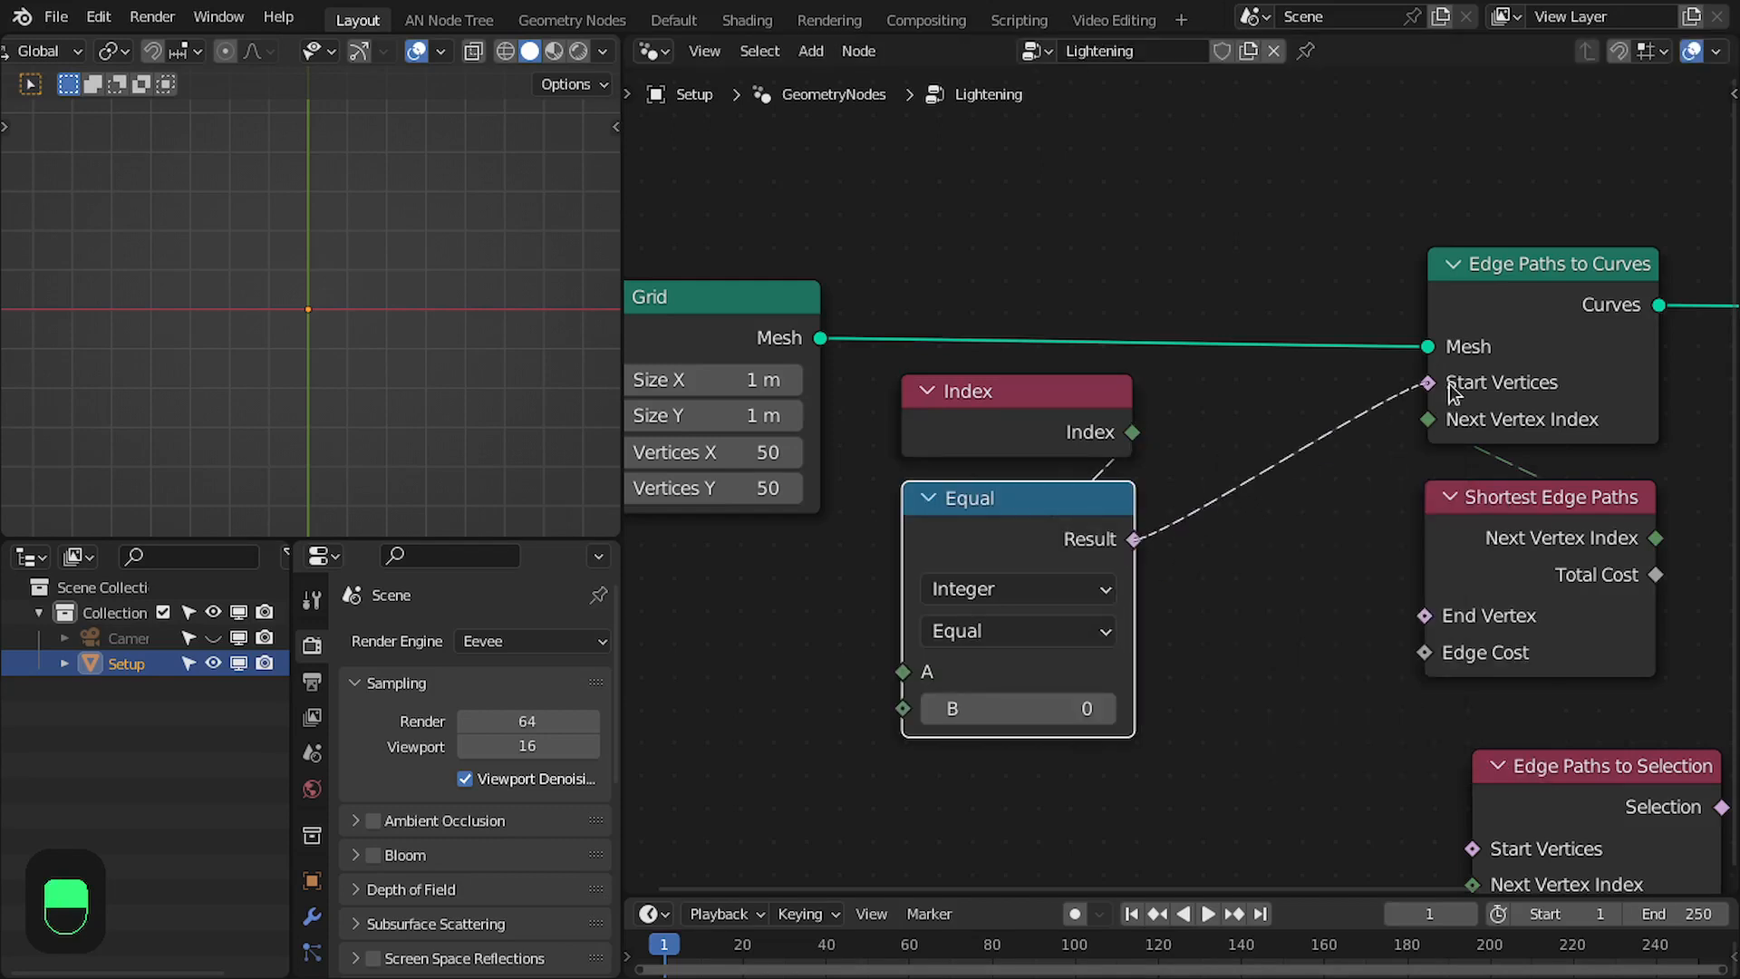
- Arrange the Index and Equal nodes side by side, just before Edge Paths to Curves
left_click_drag(1013, 510, 1232, 410)
left_click_drag(977, 392, 933, 399)
left_click_drag(1198, 394, 1102, 396)
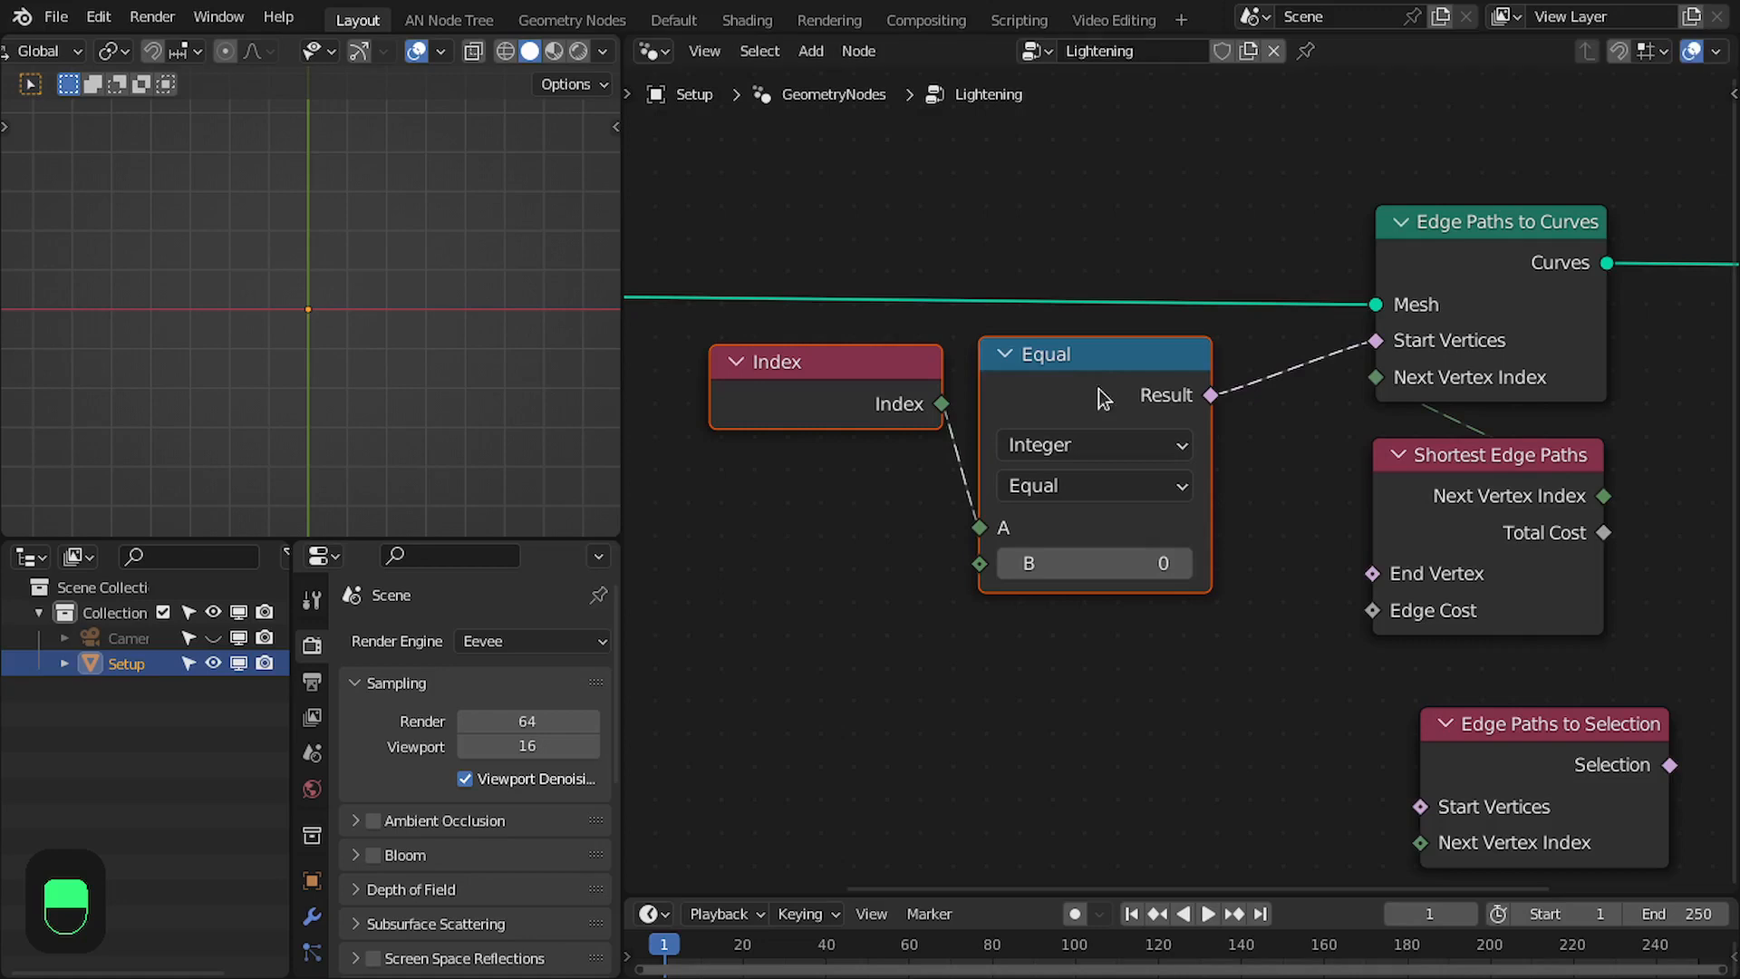
middle_click_drag(1191, 376, 1108, 357)
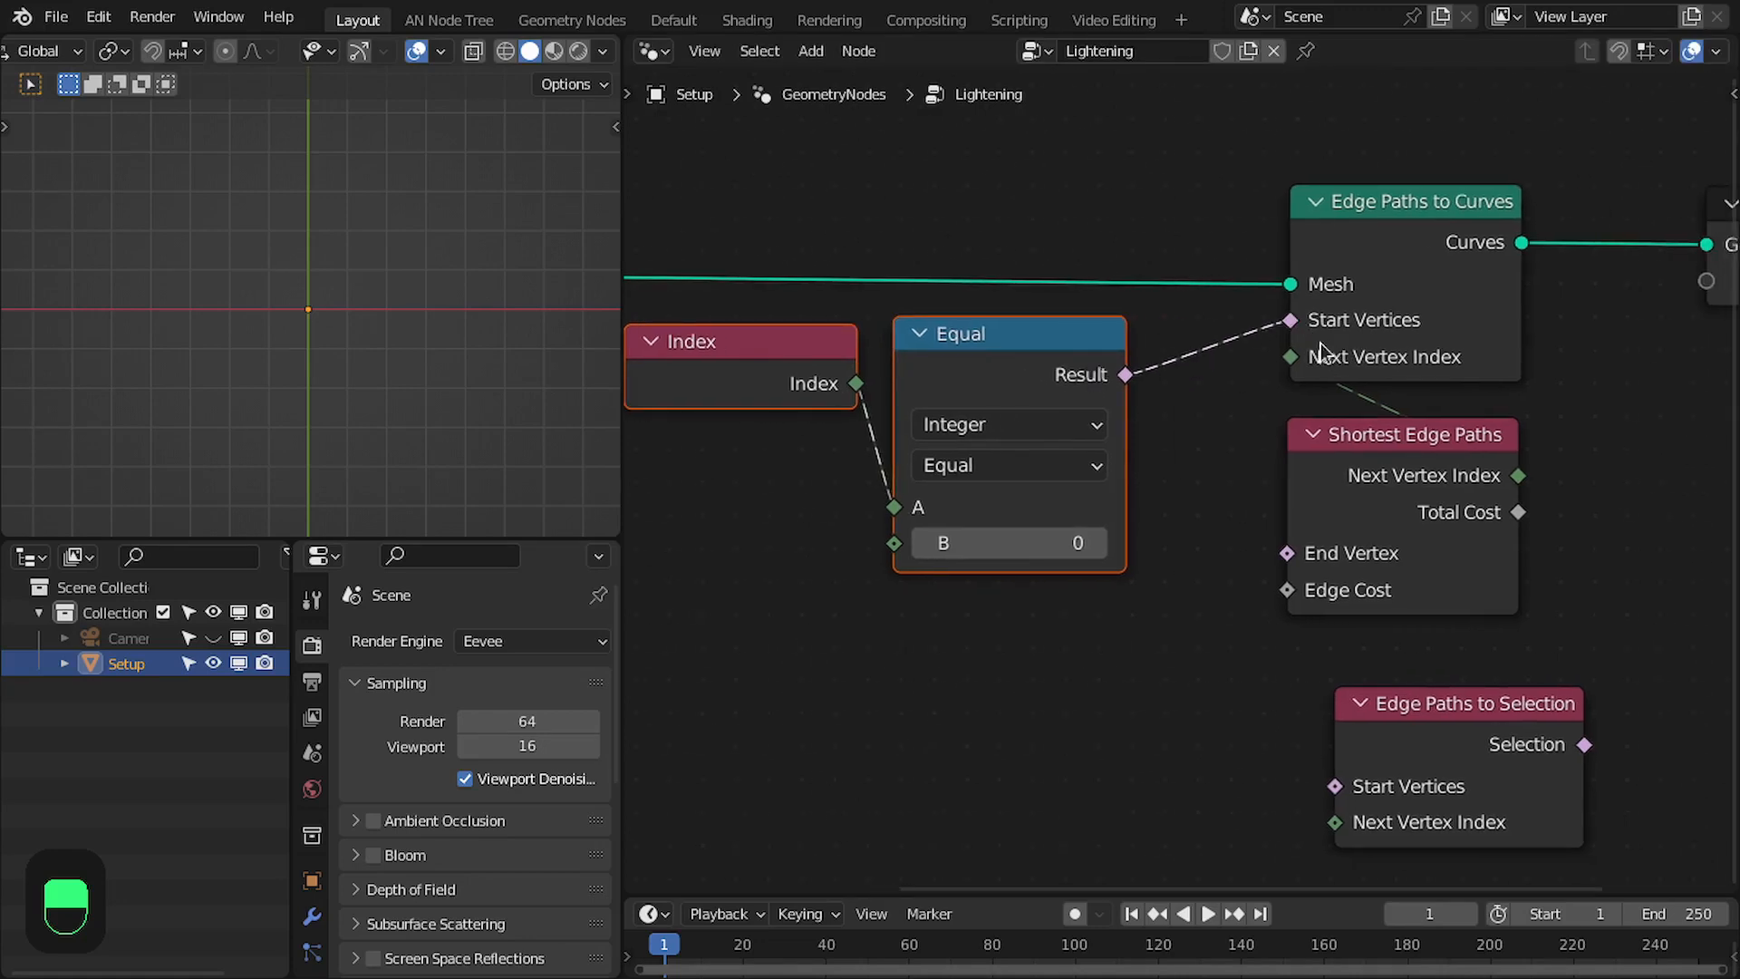
- Duplicate the Equal node with its Index link kept, and place the copy below the original
left_click(1049, 352)
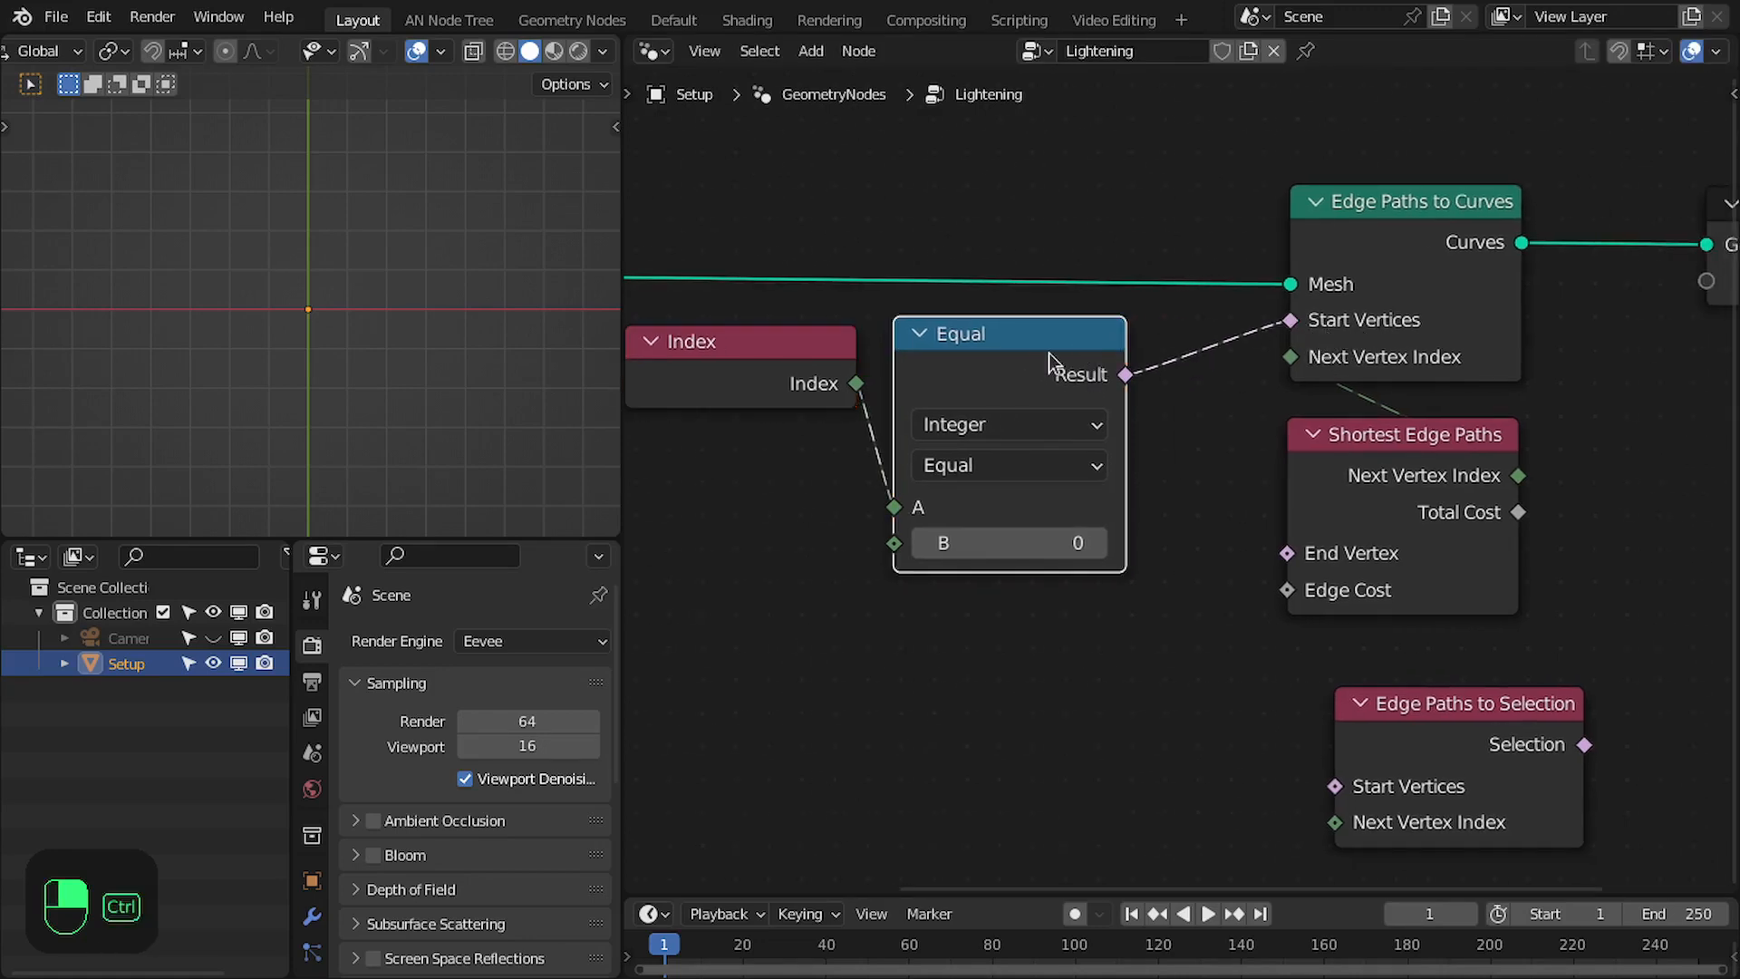
key("ctrl+shift+d")
left_click(1068, 628)
scroll(1094, 607, "up", 1)
middle_click_drag(1093, 606, 1264, 554)
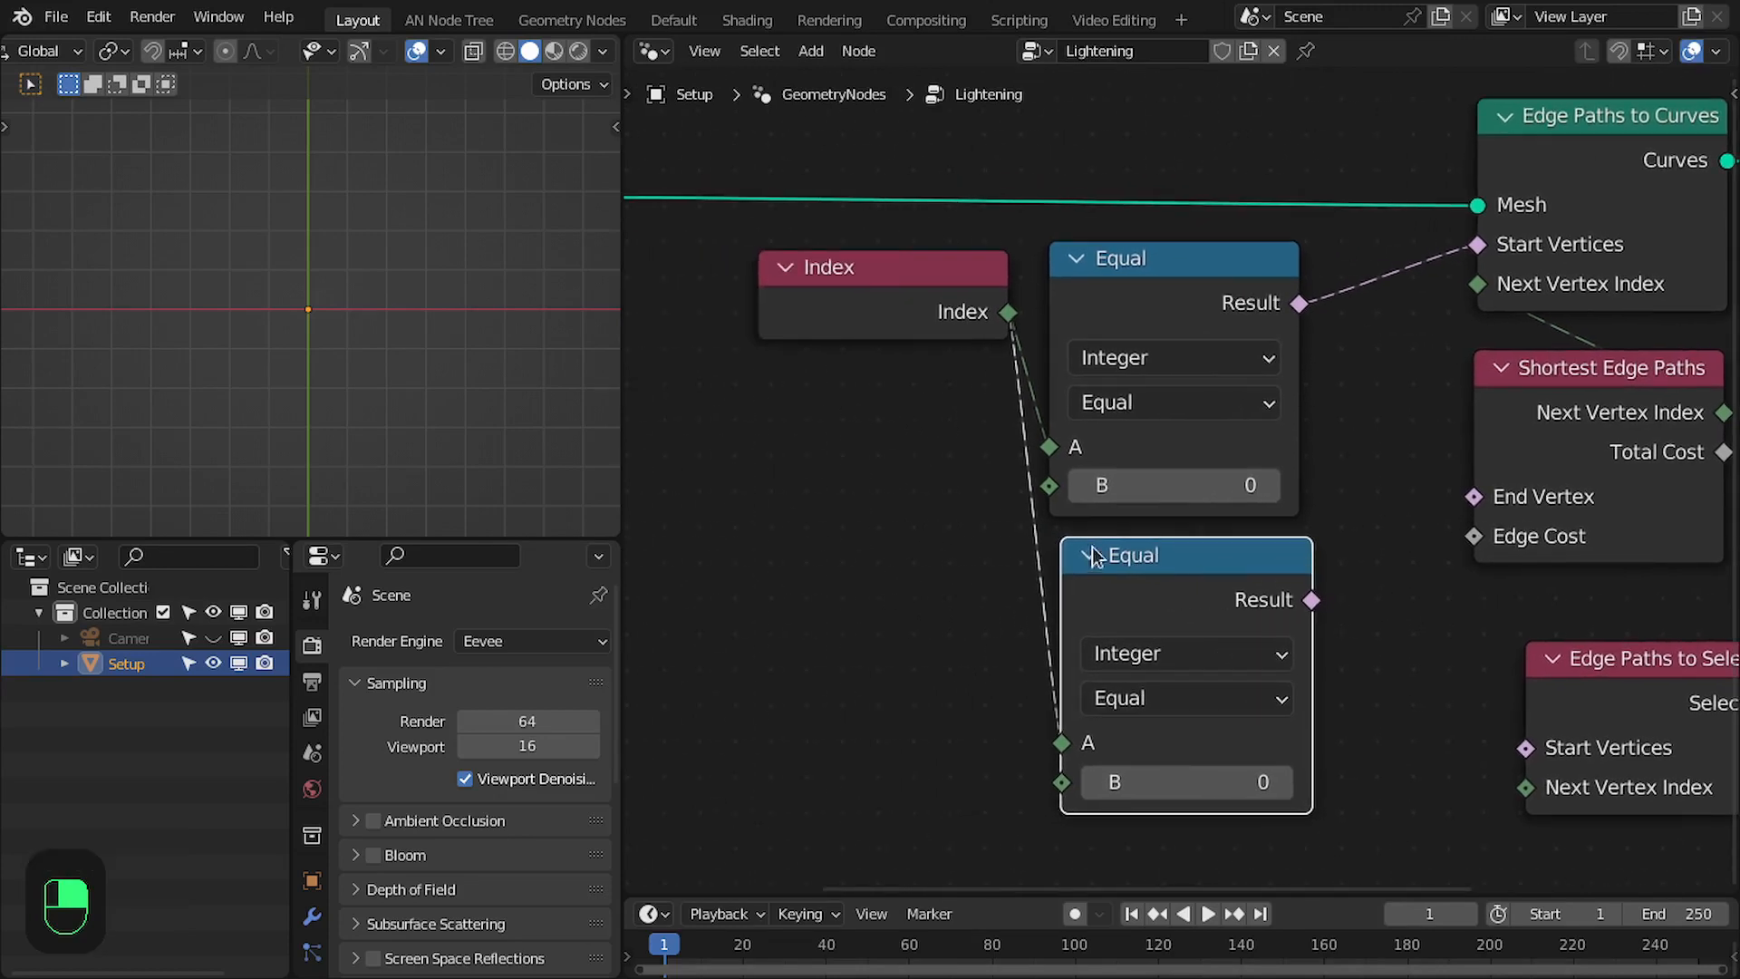
scroll(1091, 546, "down", 1)
middle_click_drag(1091, 546, 1249, 551)
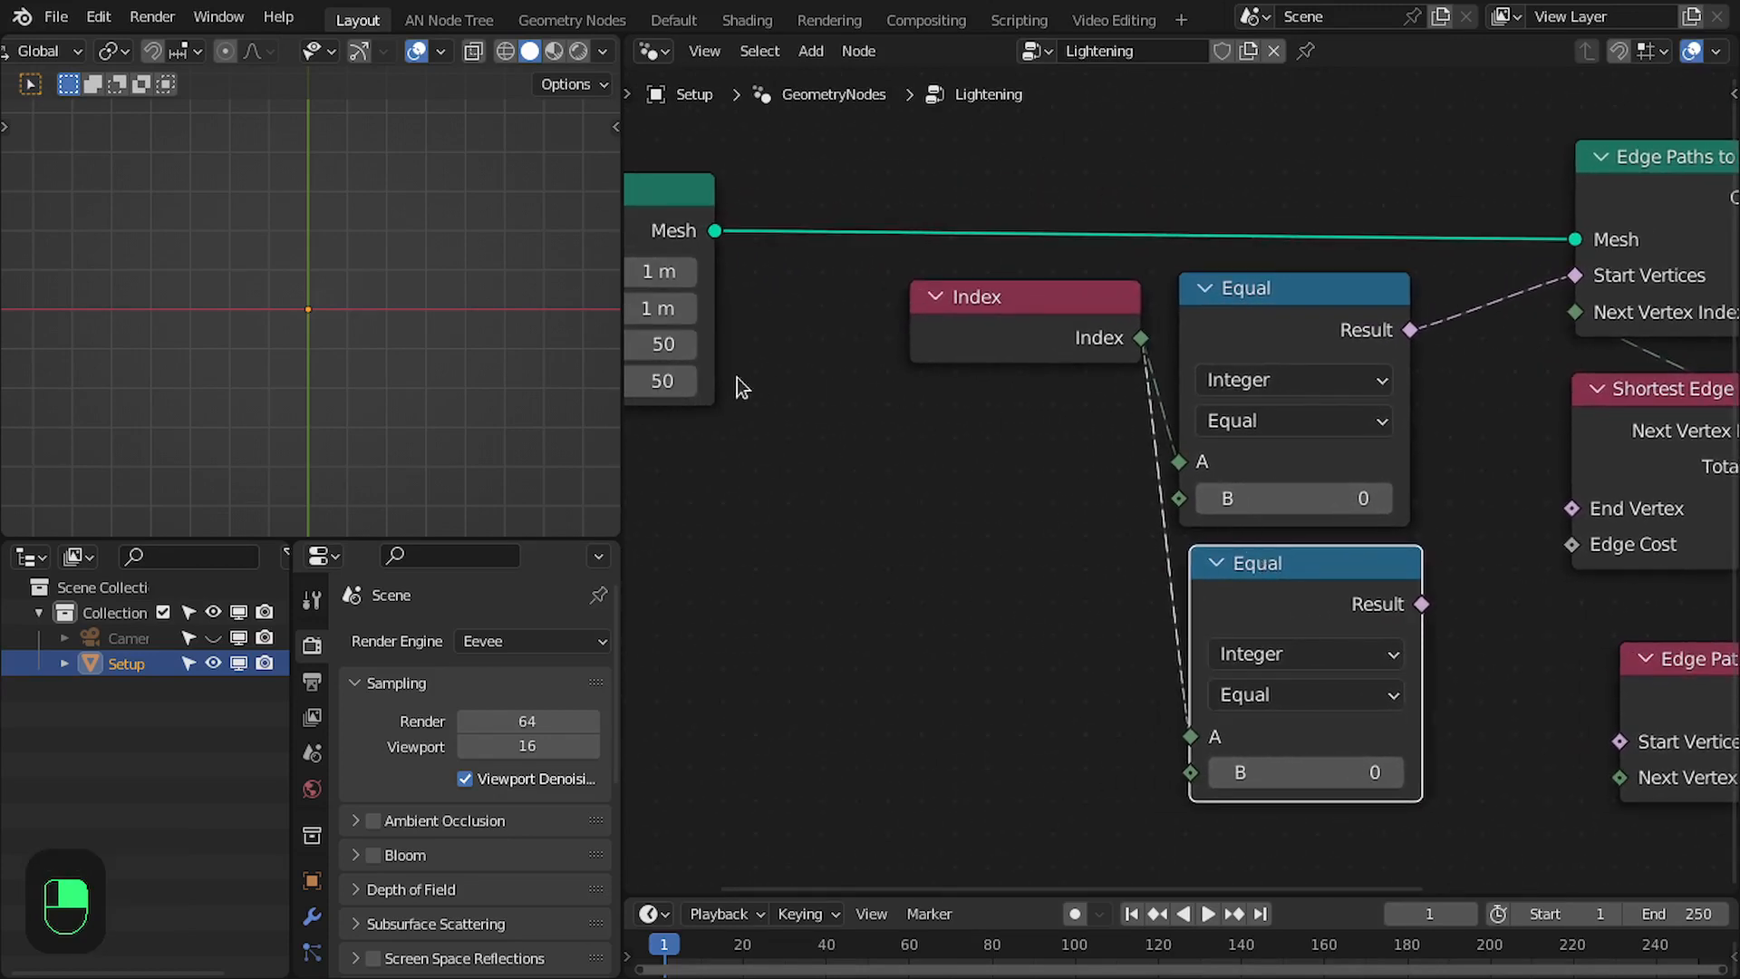
- Set the lower Equal node's B to 50*50-1 and connect its Result to End Vertex of Shortest Edge Paths
middle_click_drag(1421, 771, 1370, 768)
middle_click_drag(811, 450, 918, 438)
middle_click_drag(1274, 587, 1129, 538)
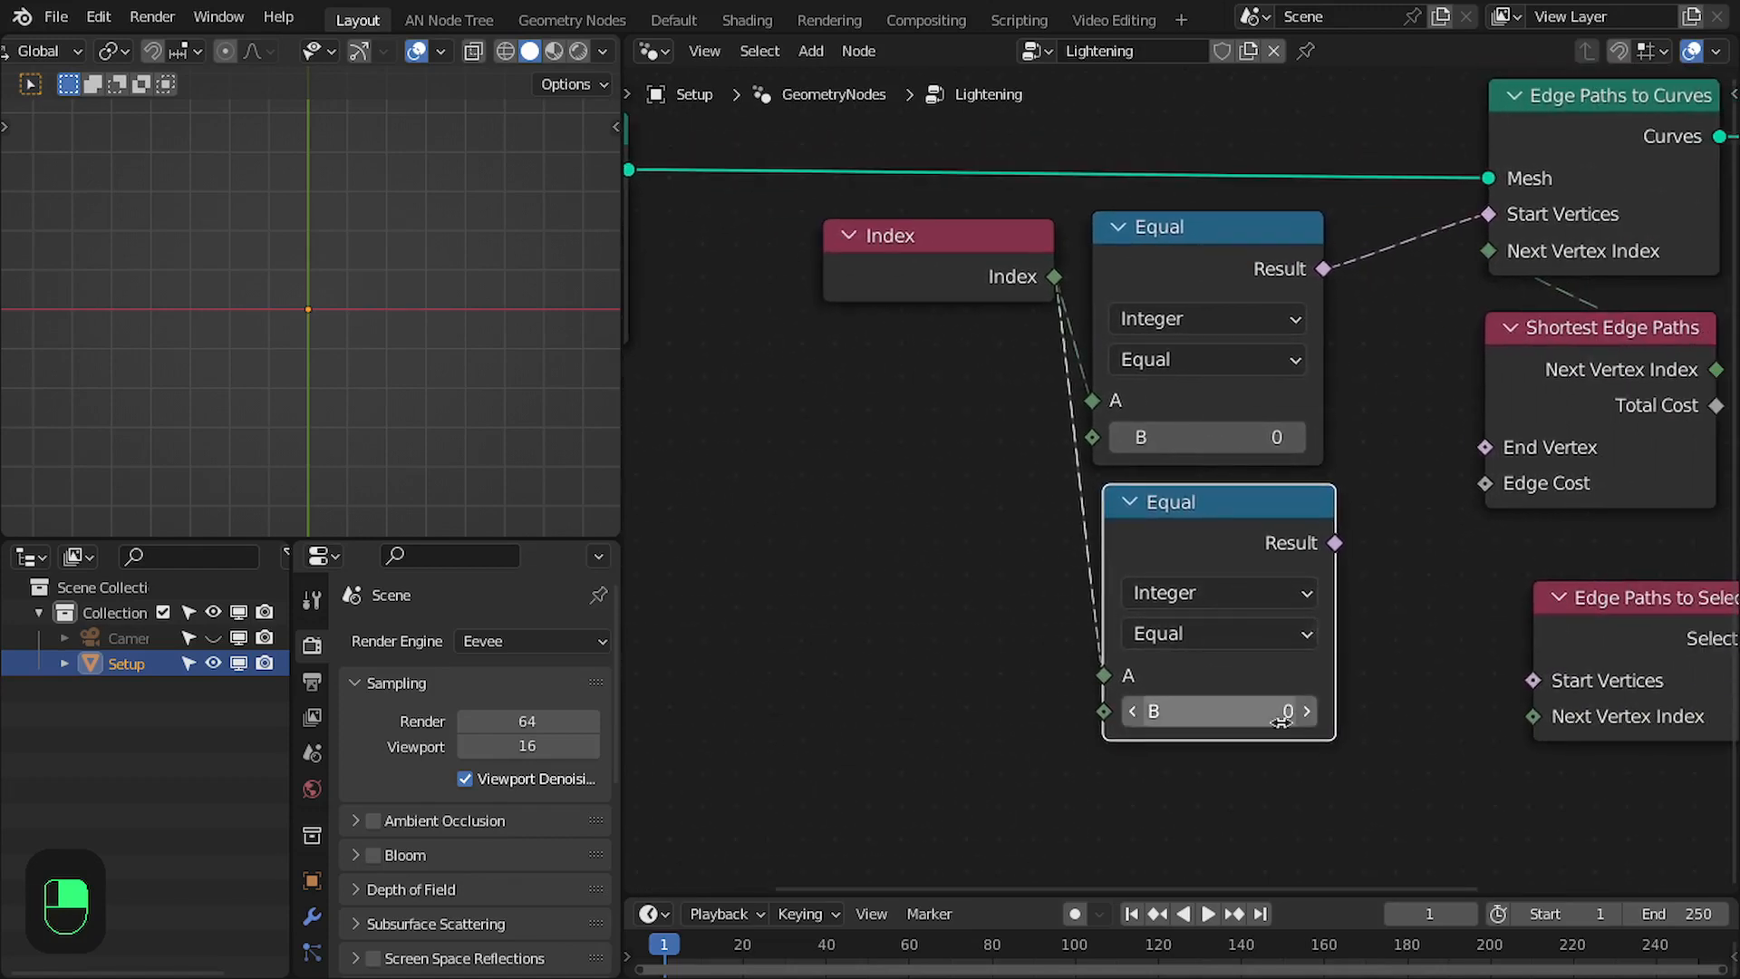
left_click(1256, 716)
type("58")
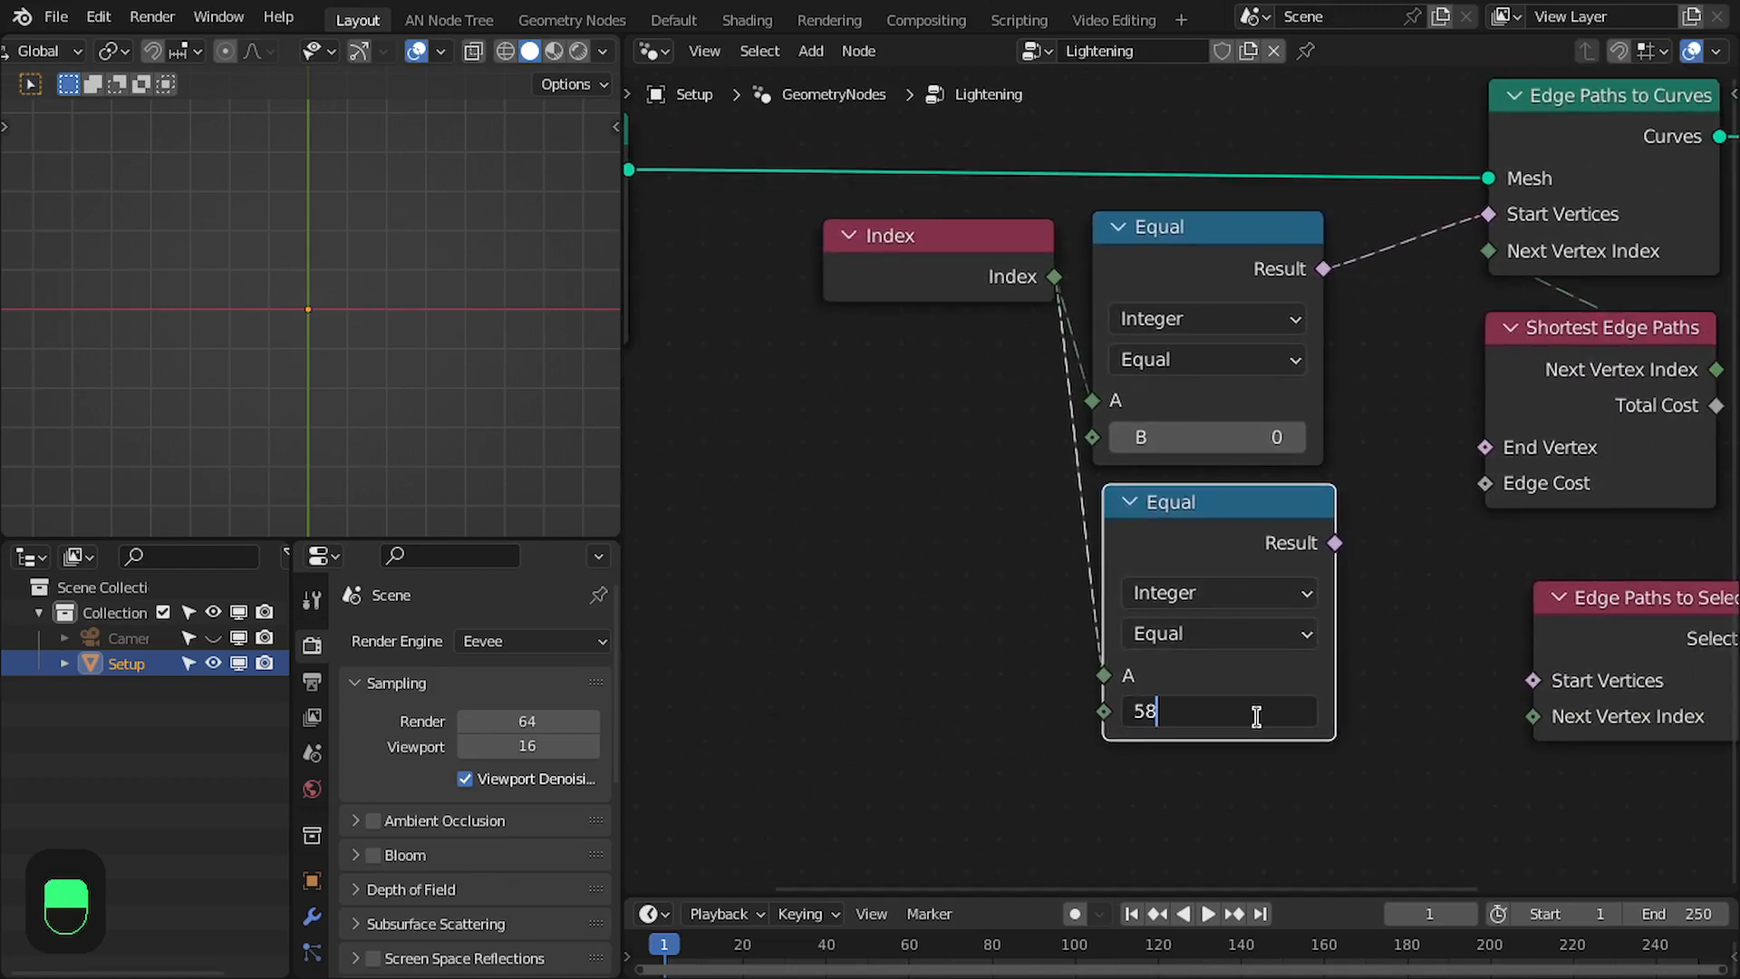
key("BackSpace")
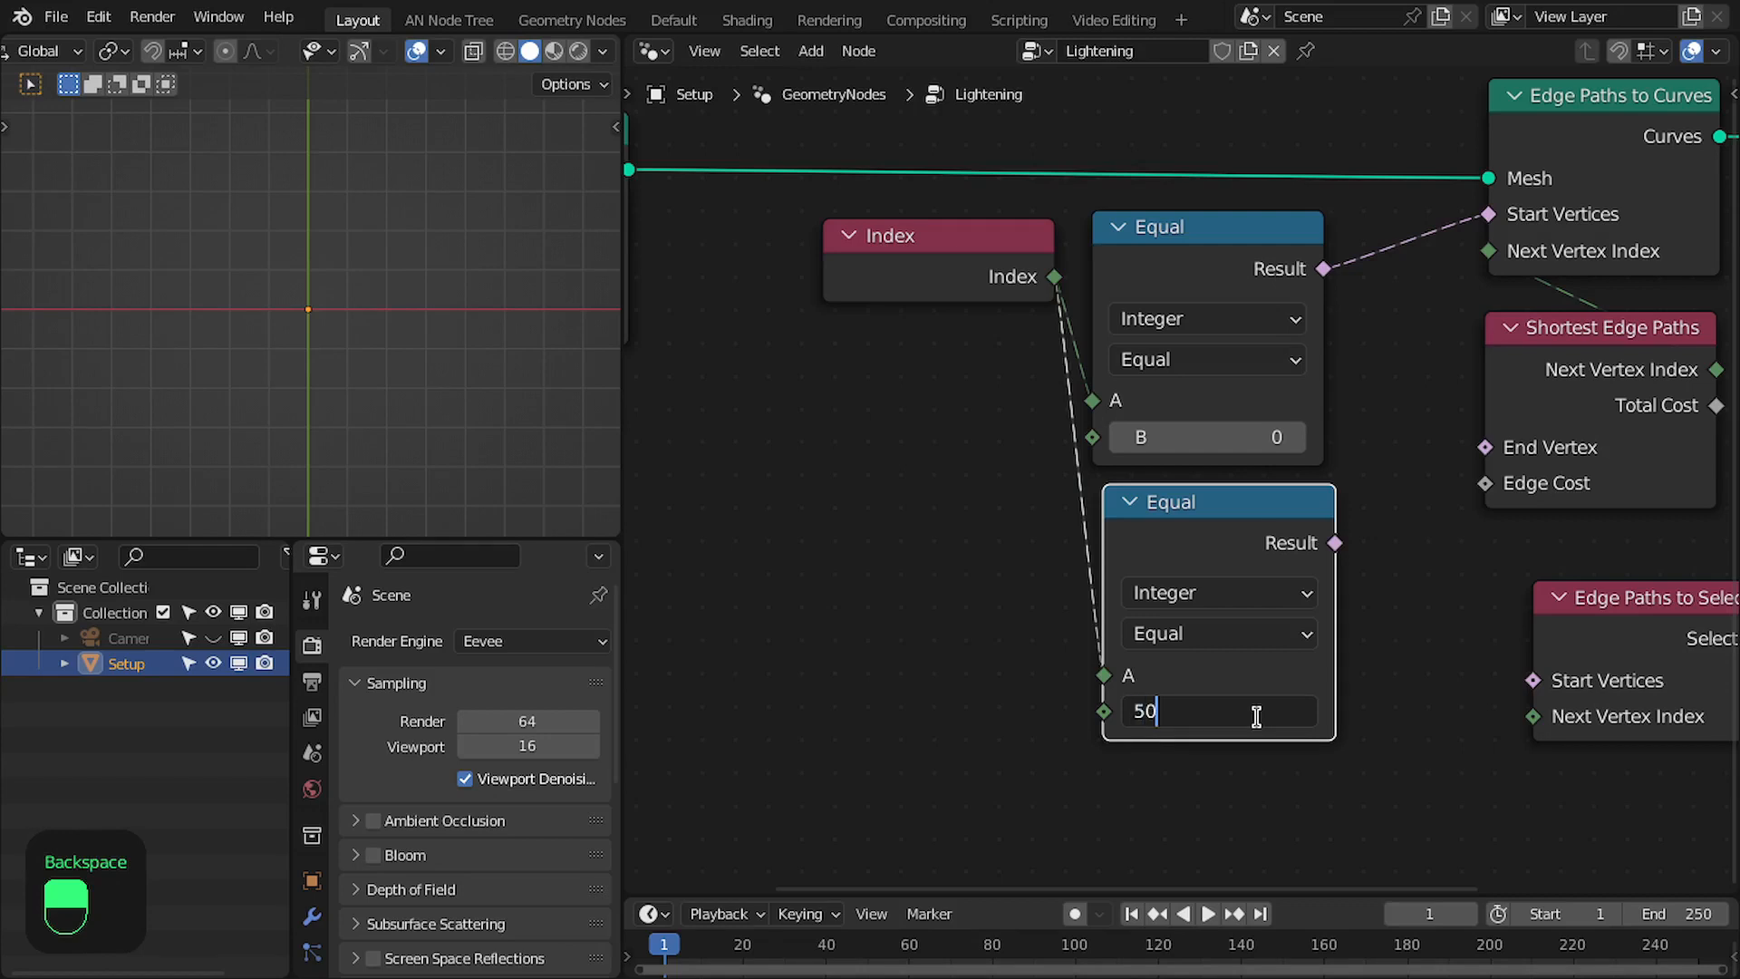
type("50*50-1")
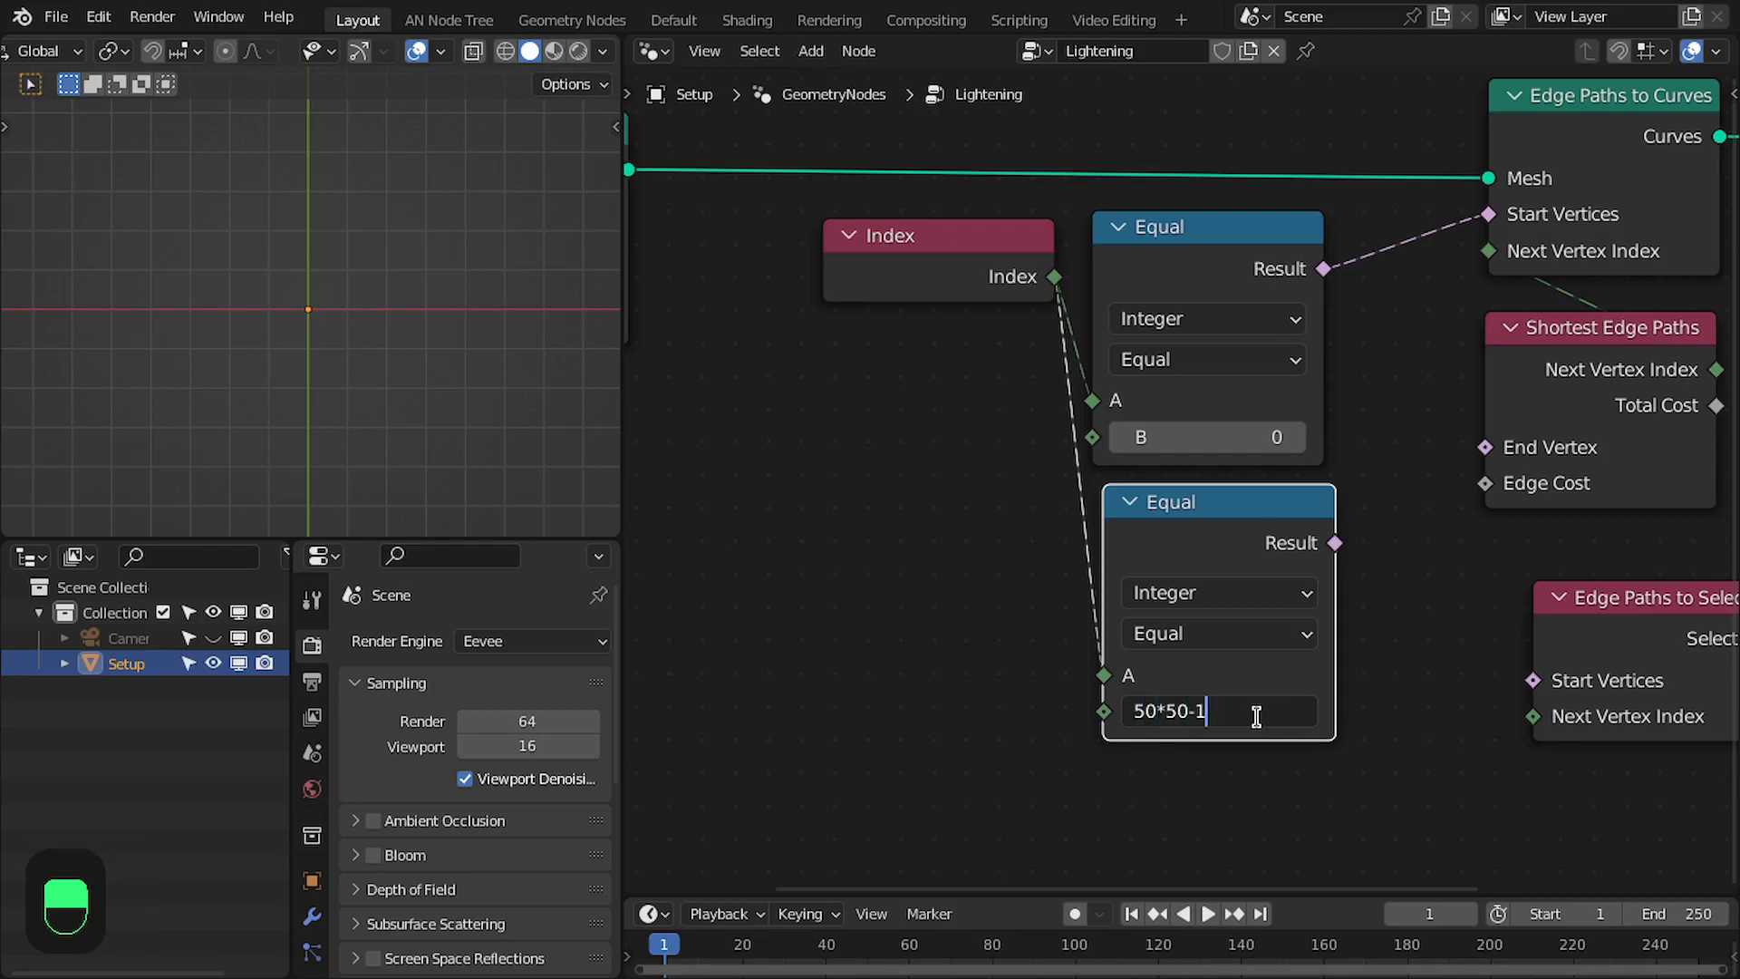
key("Return")
left_click_drag(1335, 542, 1484, 446)
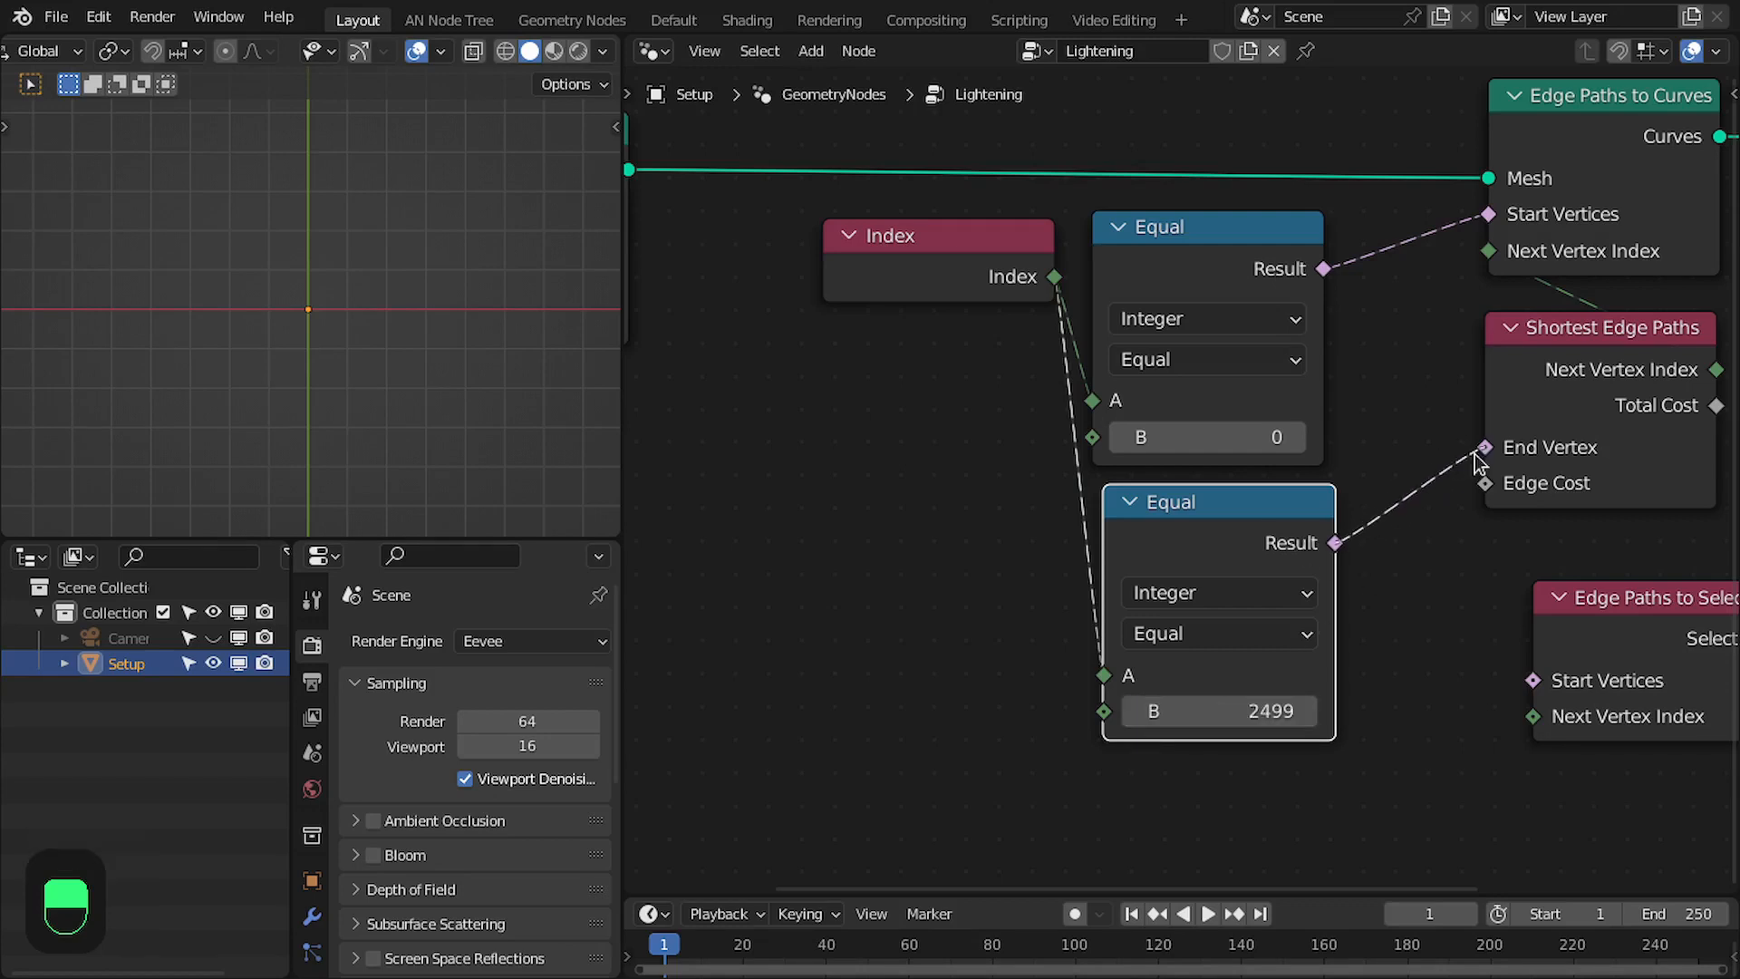
scroll(1328, 470, "down", 1)
left_click_drag(1040, 754, 1153, 317)
left_click_drag(905, 748, 1235, 305)
scroll(311, 199, "down", 2)
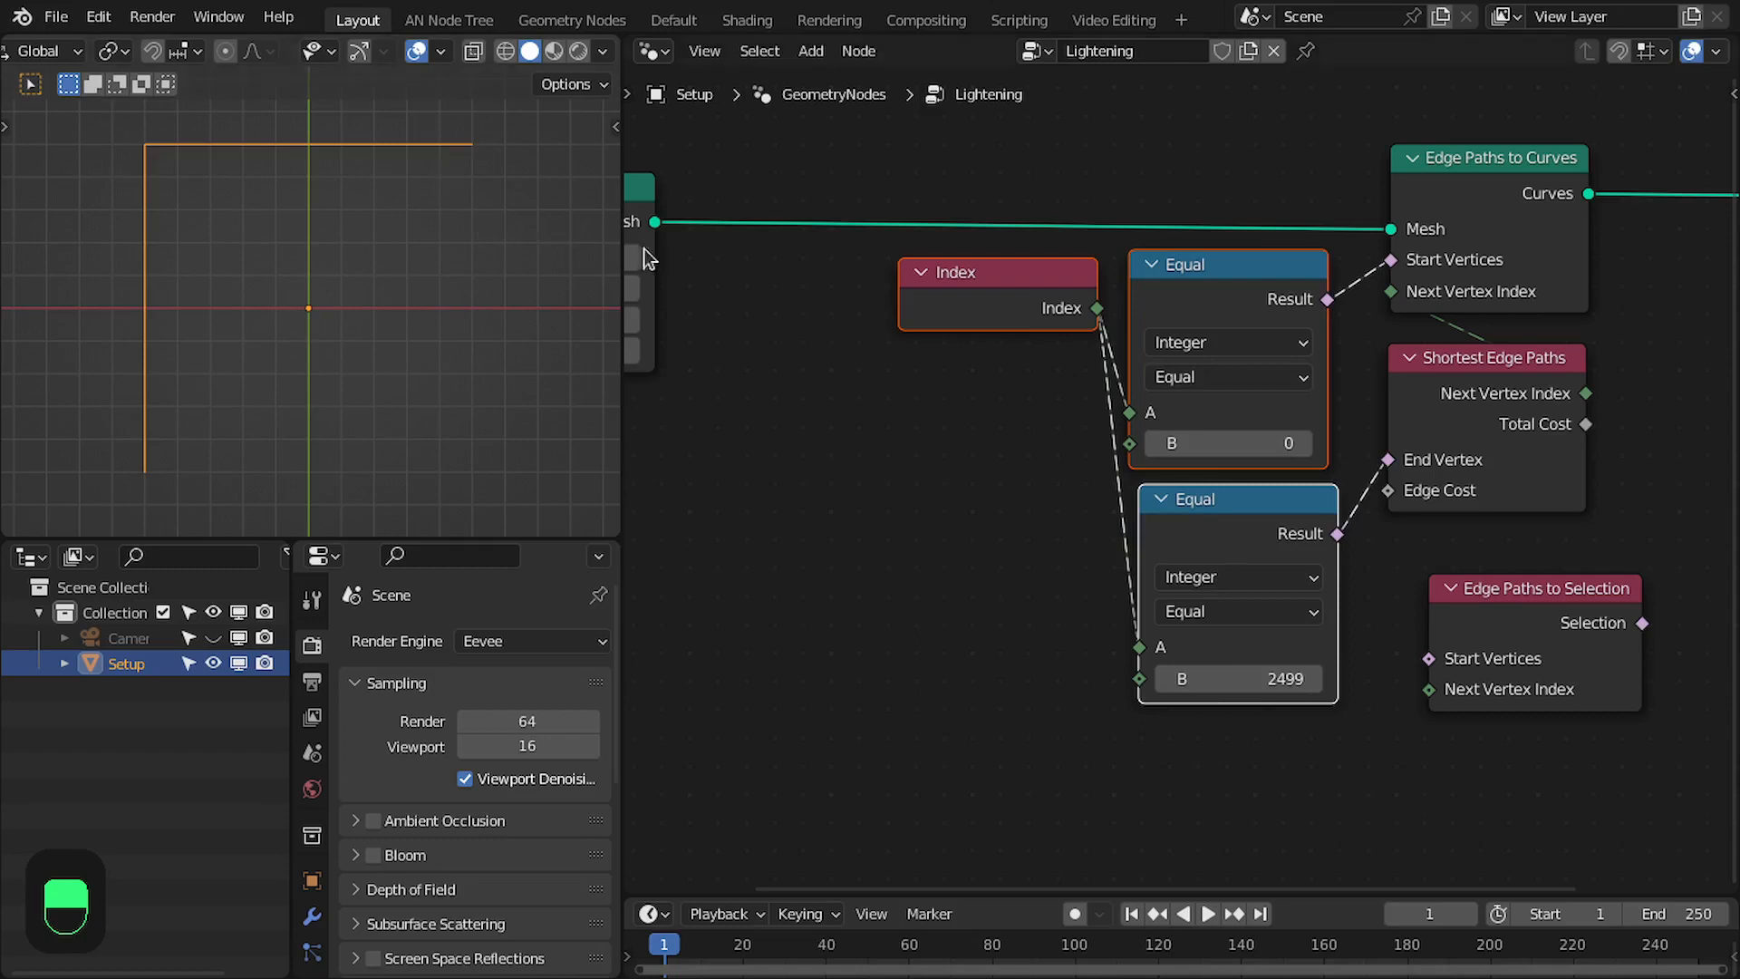
scroll(1390, 459, "down", 1)
mouse_move(1250, 661)
left_mouse_down()
mouse_move(1189, 662)
mouse_move(1250, 661)
left_mouse_up()
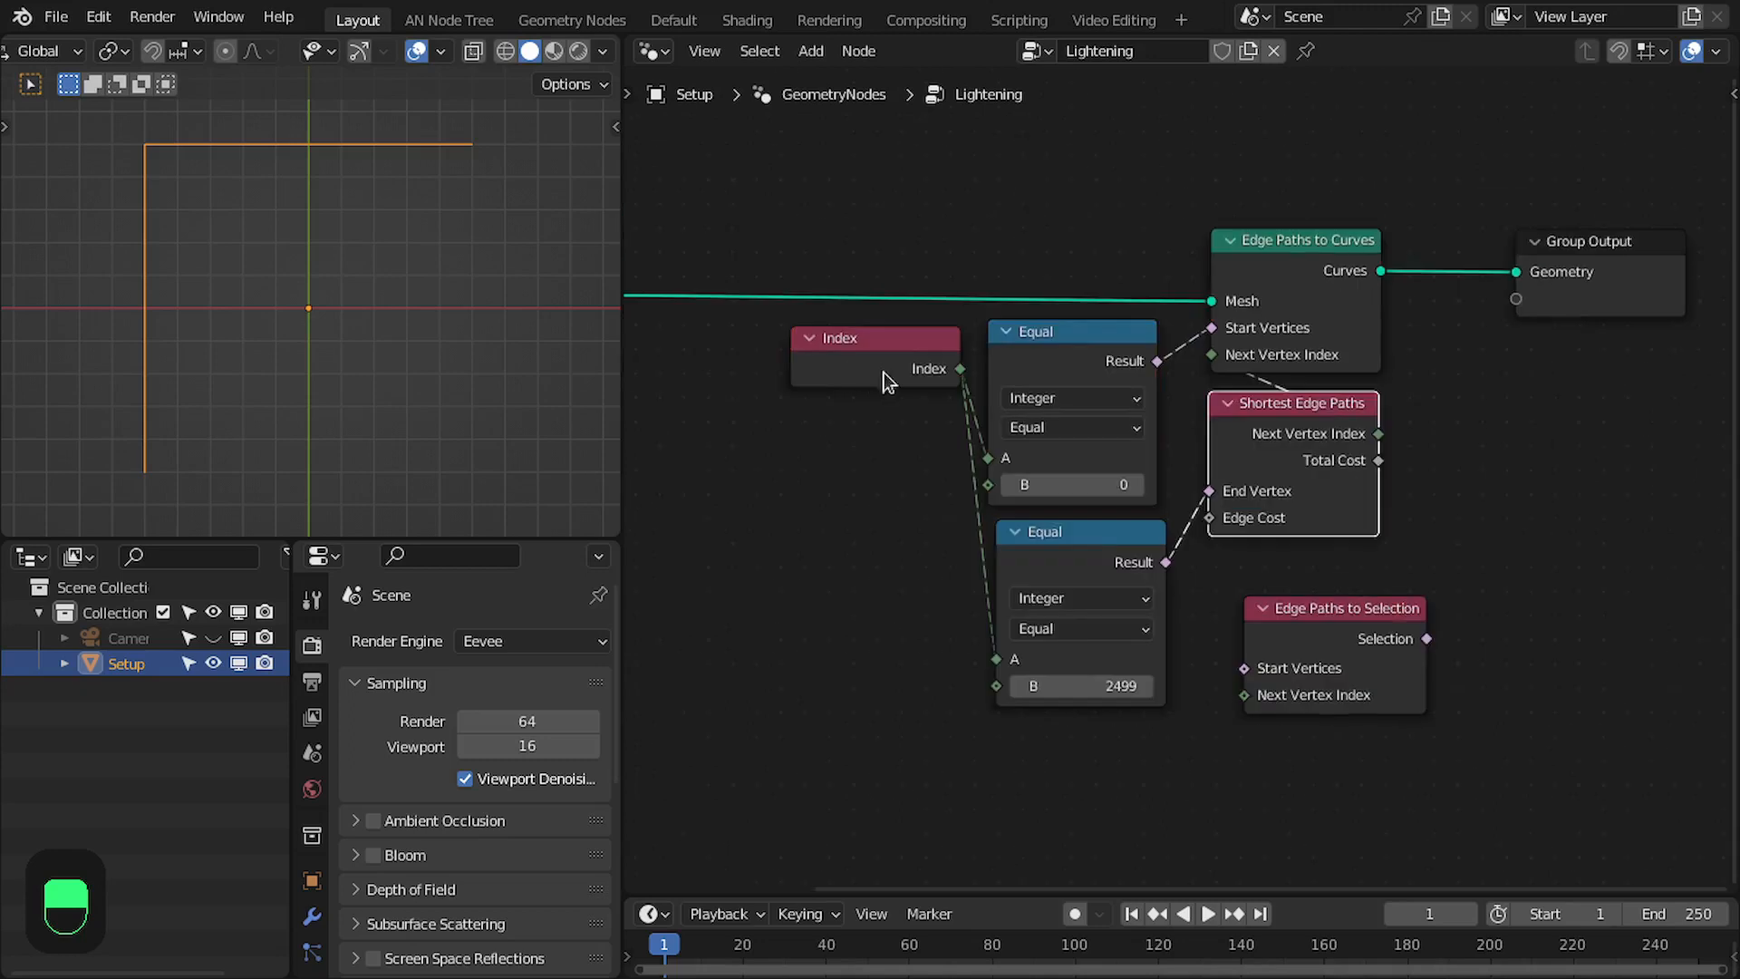
middle_click_drag(884, 372, 954, 350)
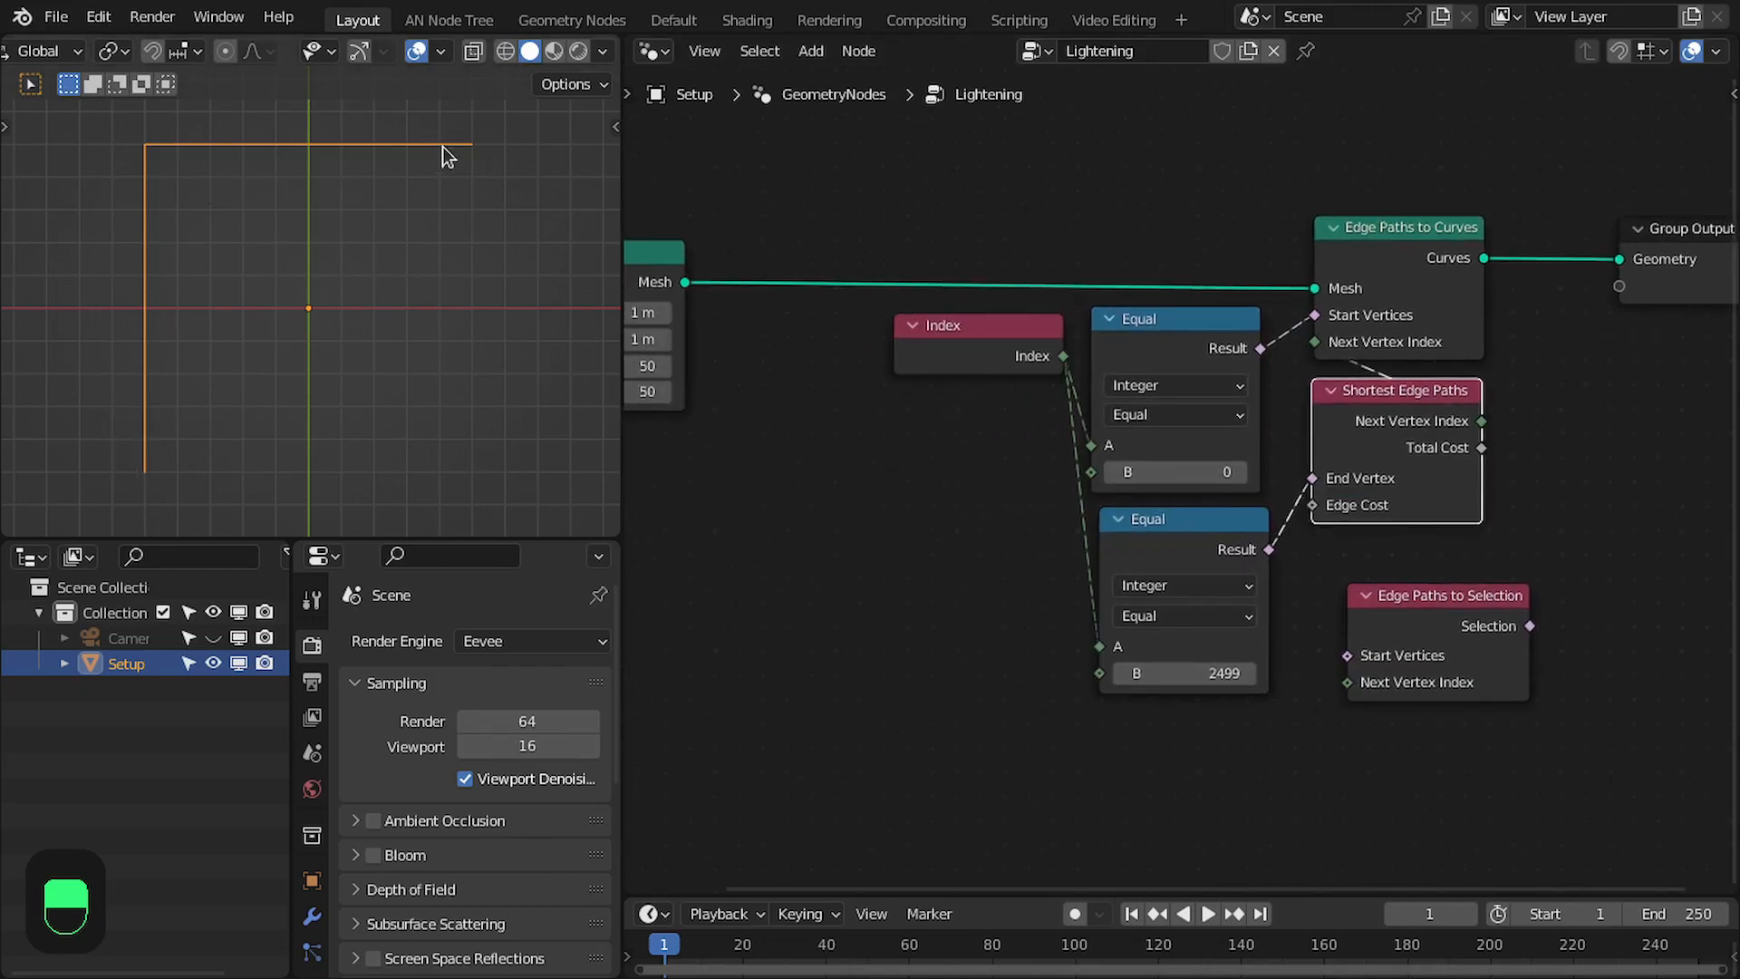
- Move Group Output well away from Edge Paths to Curves, and set the 3D viewport to top view
middle_click_drag(1415, 399, 1395, 389)
left_click_drag(1332, 270, 1676, 270)
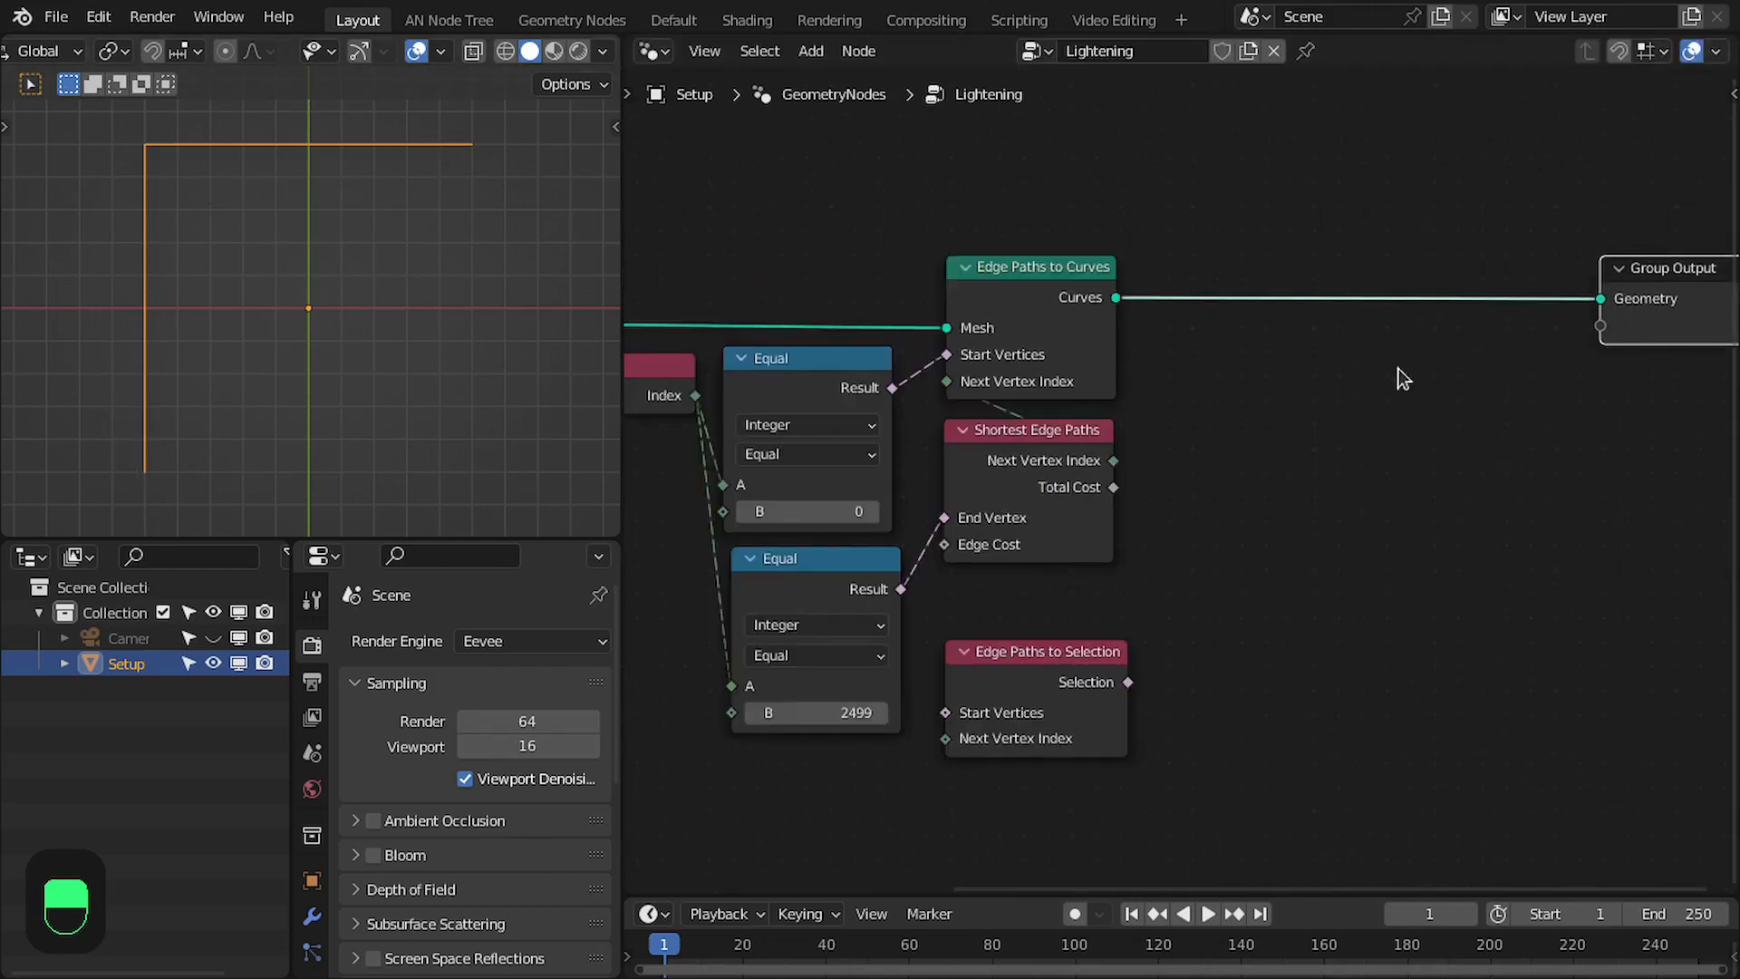
middle_click_drag(1172, 419, 1214, 410)
middle_click_drag(768, 395, 825, 386)
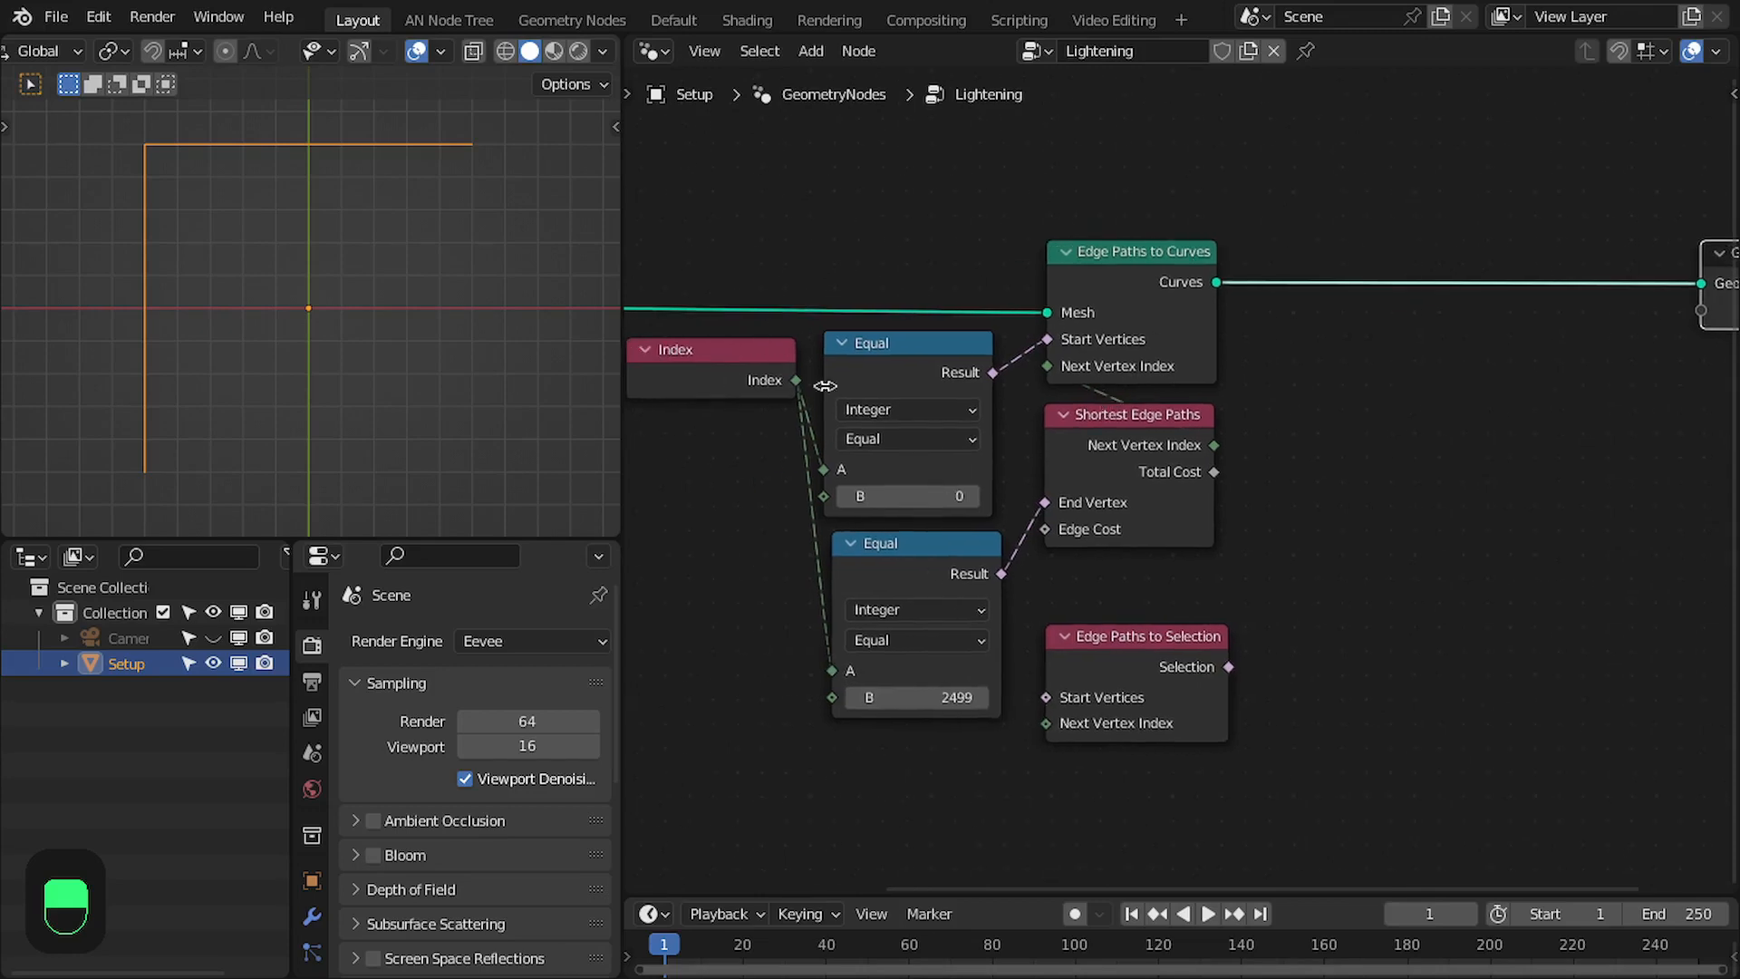
middle_click_drag(544, 344, 3, 308)
key("KP_7")
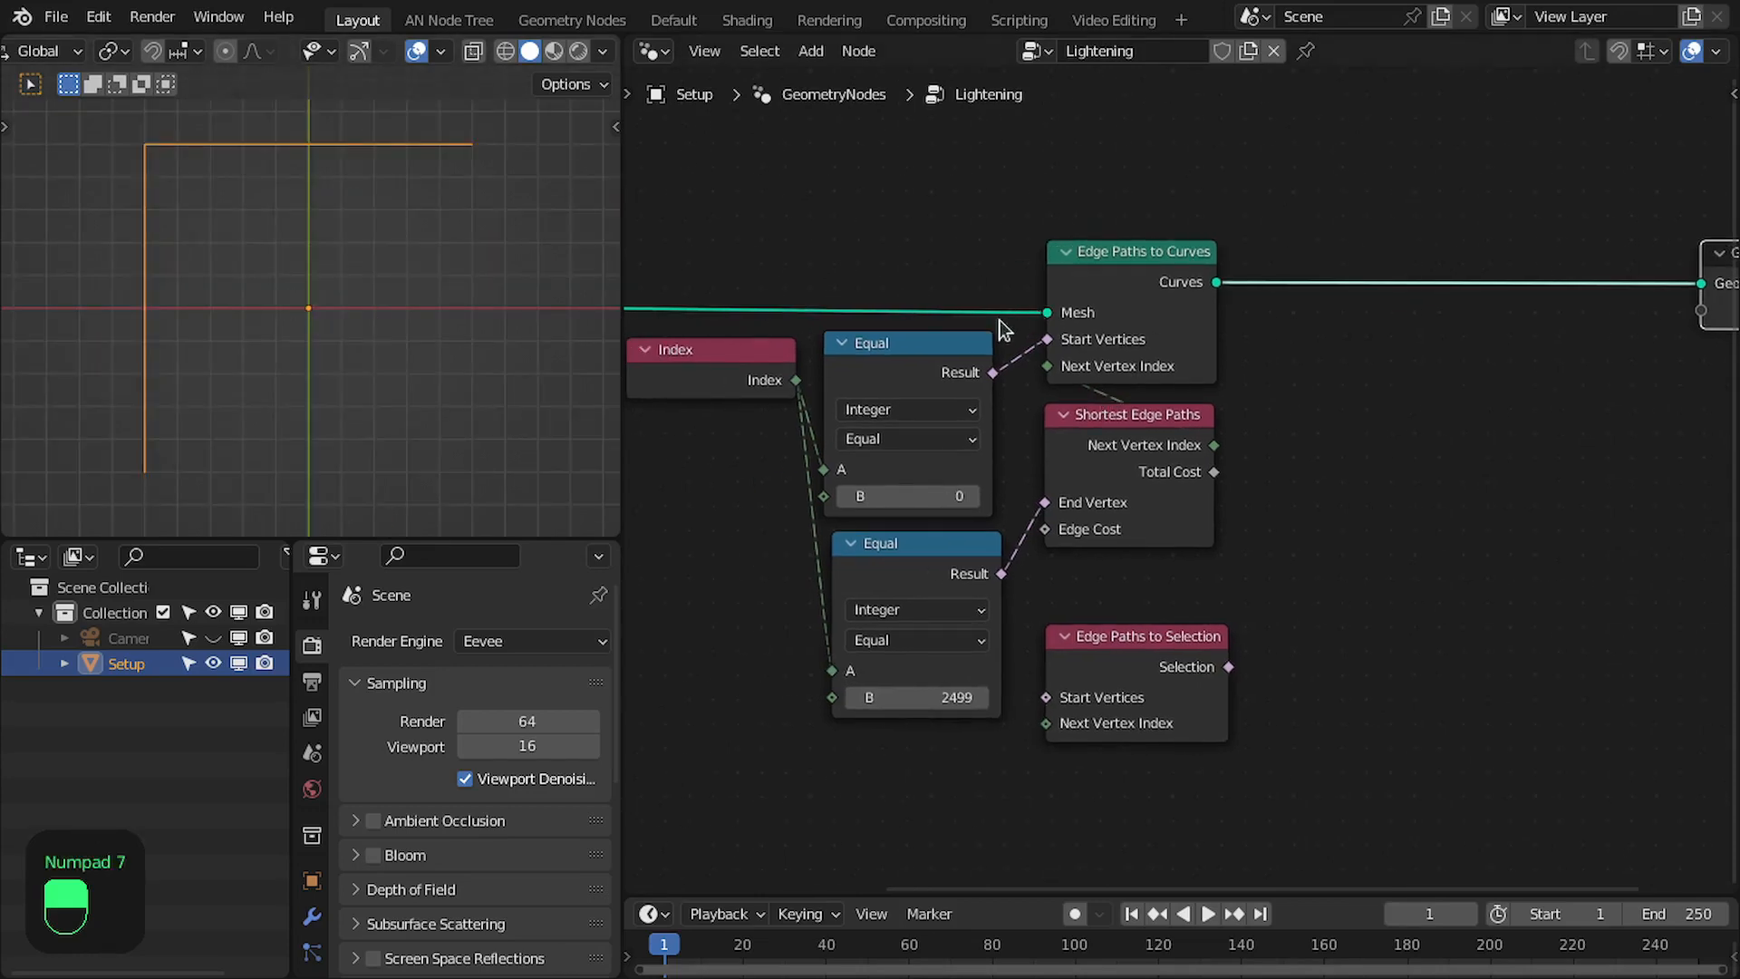
- Move the Edge Paths to Selection node up beside Shortest Edge Paths
middle_click_drag(1097, 471, 1208, 479)
left_click_drag(1243, 427, 1238, 415)
middle_click_drag(1227, 432, 1141, 441)
left_click_drag(1169, 692, 1411, 466)
middle_click_drag(1406, 433, 1342, 437)
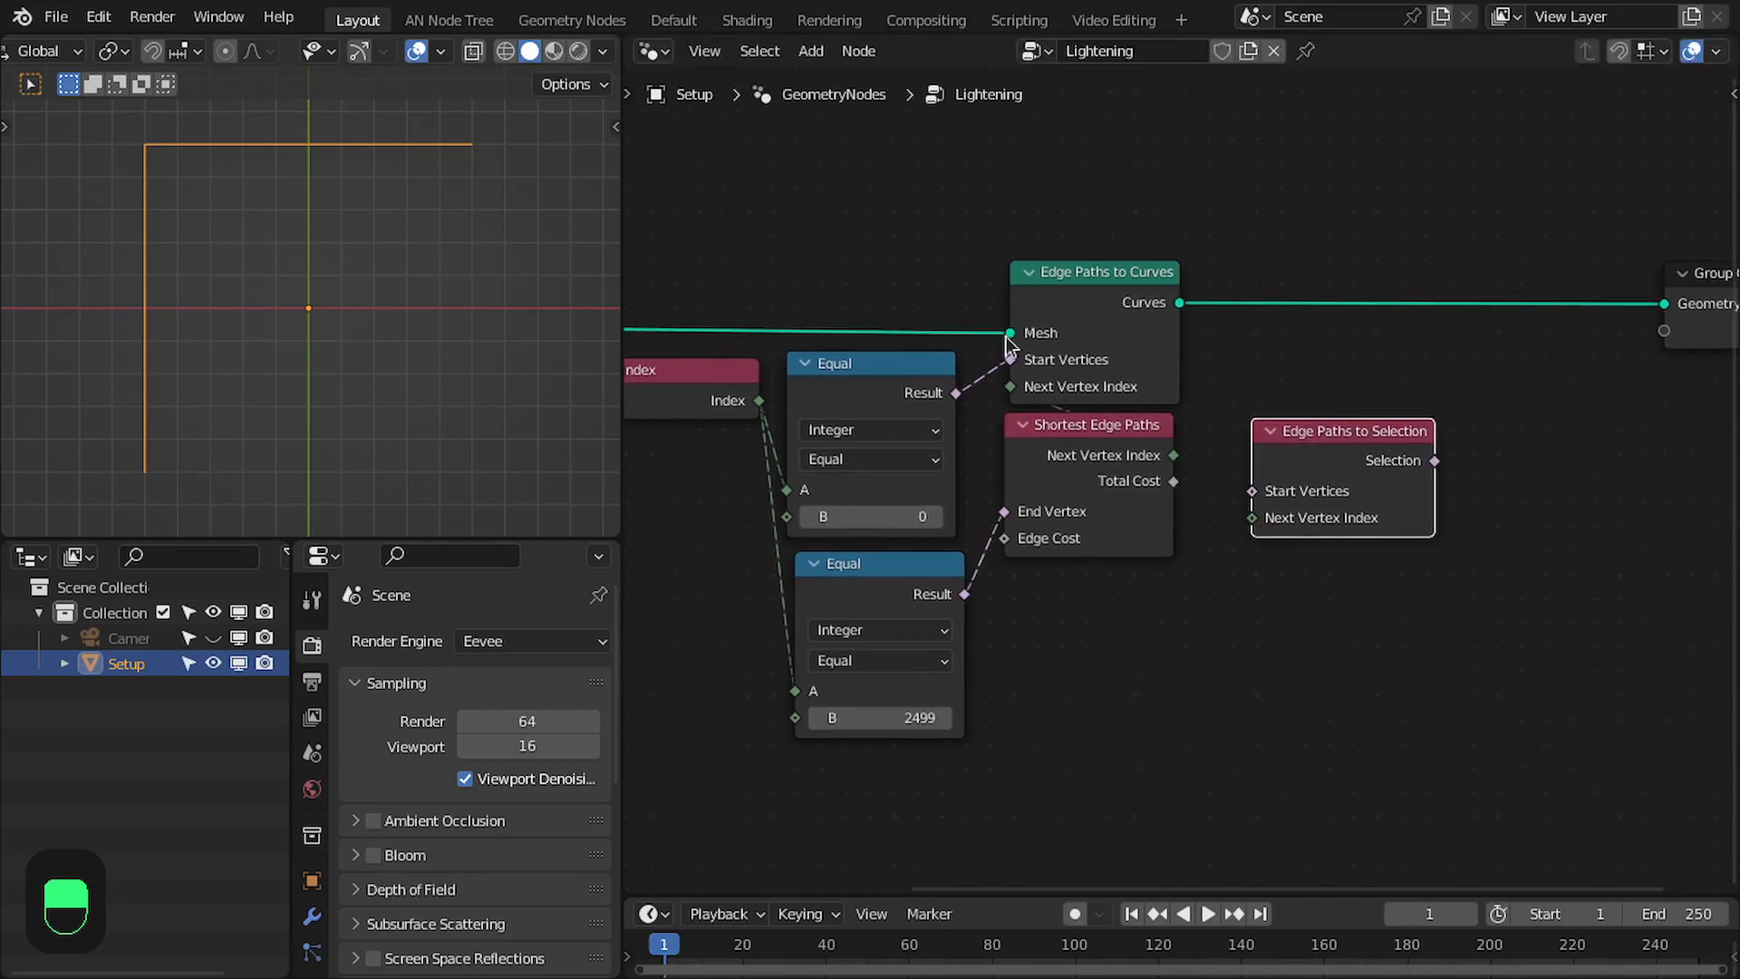
- Add a Delete Geometry node fed by the Grid's Mesh output, and place it beyond Edge Paths to Selection
scroll(869, 353, "down", 2)
scroll(981, 373, "up", 3)
middle_click_drag(1201, 360, 1098, 351)
scroll(1099, 352, "down", 4)
left_click_drag(682, 377, 1351, 577)
type("dele")
key("Return")
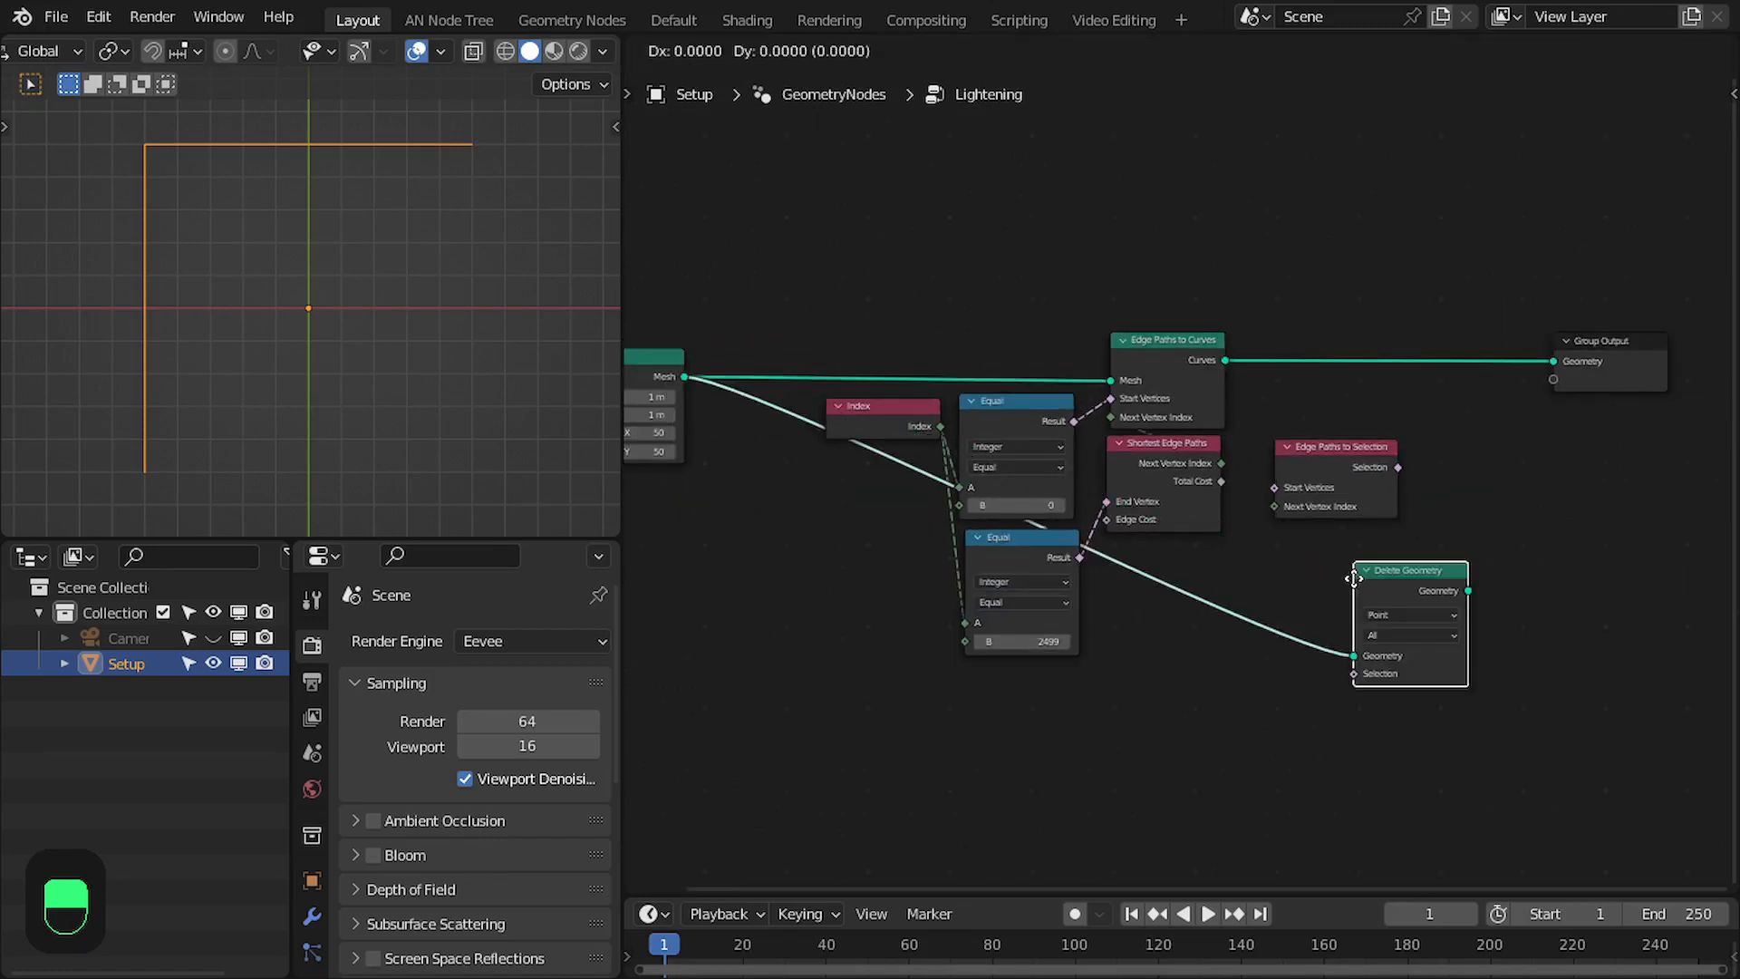
left_click(1446, 476)
- Connect Next Vertex Index and the upper Equal's Result to the matching Edge Paths to Selection inputs, keeping that node beside Shortest Edge Paths
scroll(1252, 444, "up", 4)
middle_click_drag(1252, 444, 982, 364)
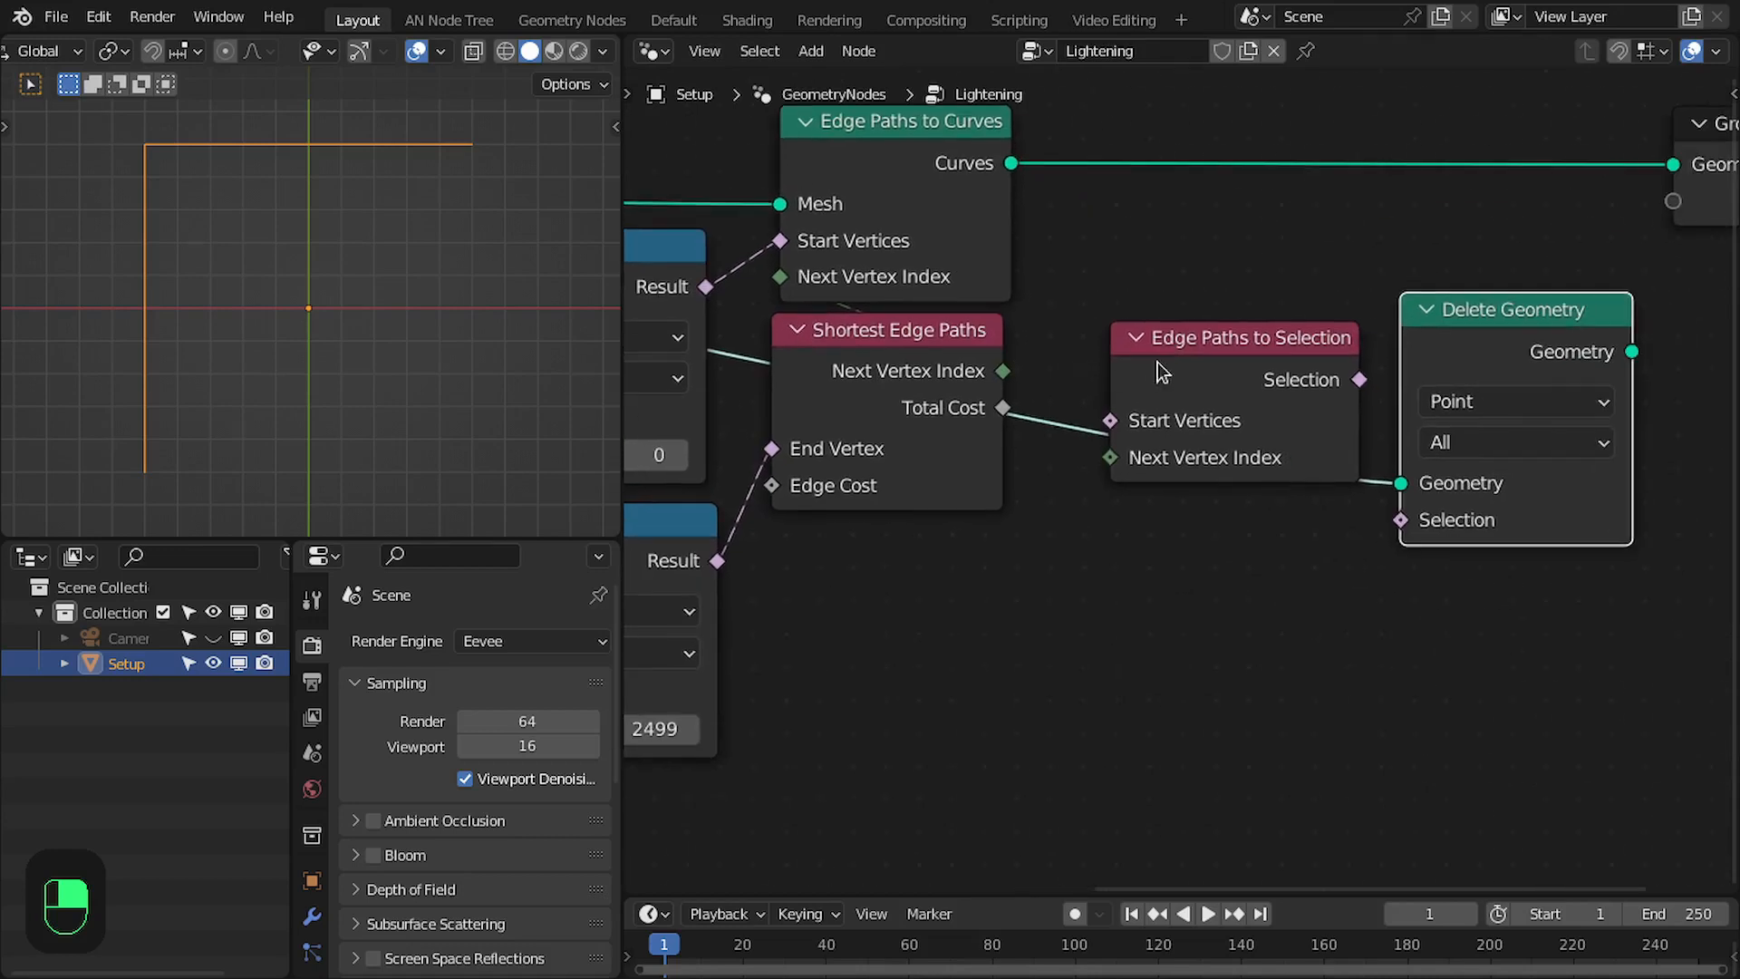
left_click_drag(1153, 372, 1143, 574)
left_click_drag(1004, 372, 1149, 678)
middle_click_drag(1118, 552, 1335, 546)
left_click(912, 287)
mouse_move(910, 286)
left_mouse_down()
mouse_move(1254, 529)
mouse_move(1310, 623)
mouse_move(1323, 615)
left_mouse_up()
scroll(1069, 480, "down", 2)
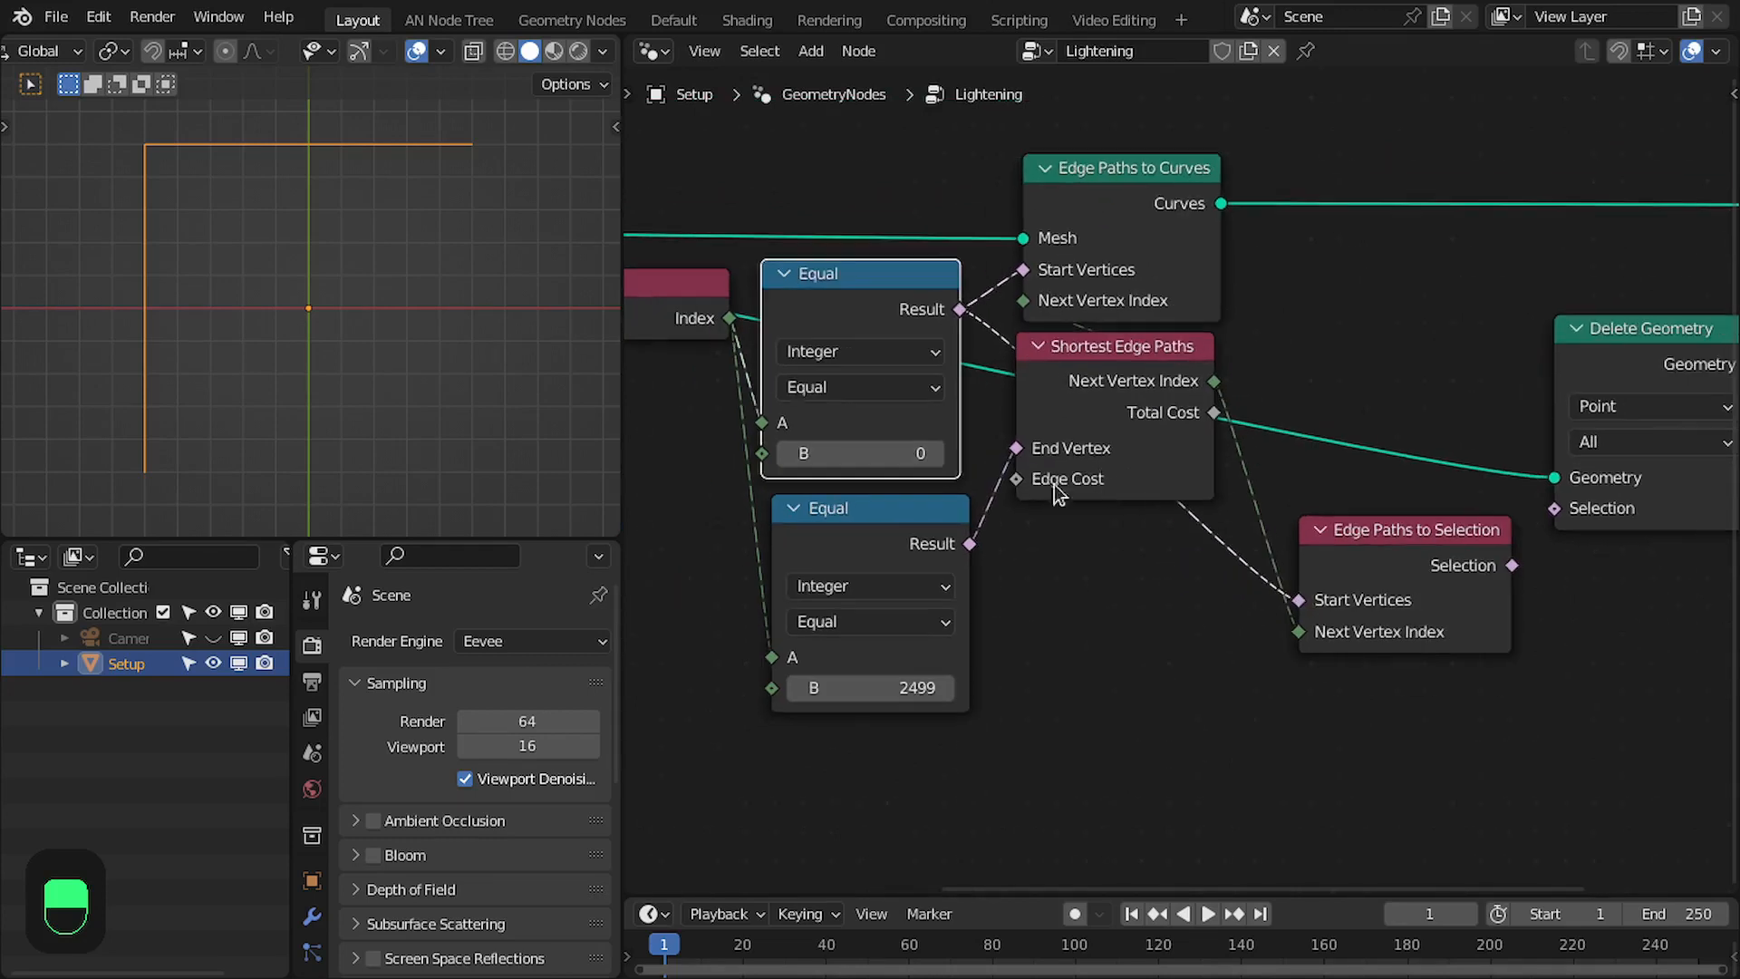
middle_click_drag(1072, 490, 1117, 511)
left_click_drag(1470, 603, 1449, 403)
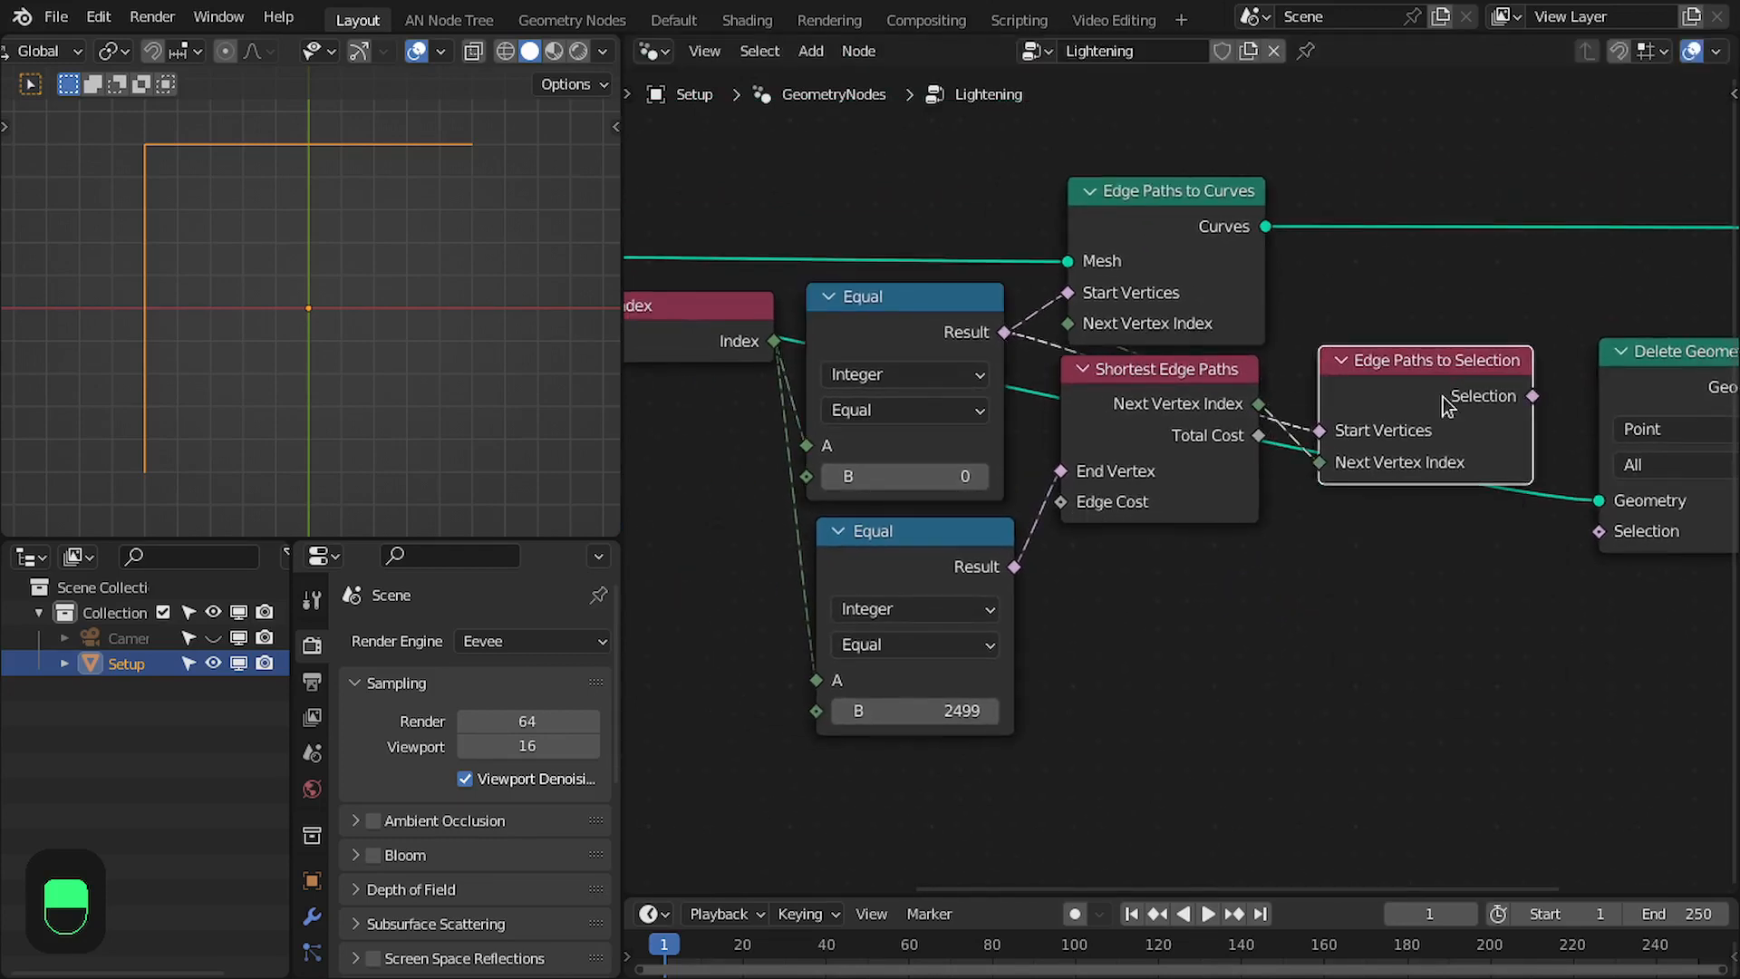
- Connect Edge Paths to Selection to Delete Geometry's Selection, and feed the Delete Geometry result into Group Output
scroll(1449, 404, "up", 1)
middle_click_drag(1420, 423, 1069, 456)
left_click_drag(1029, 456, 1127, 604)
left_click(1197, 439)
left_click_drag(1196, 438, 1157, 442)
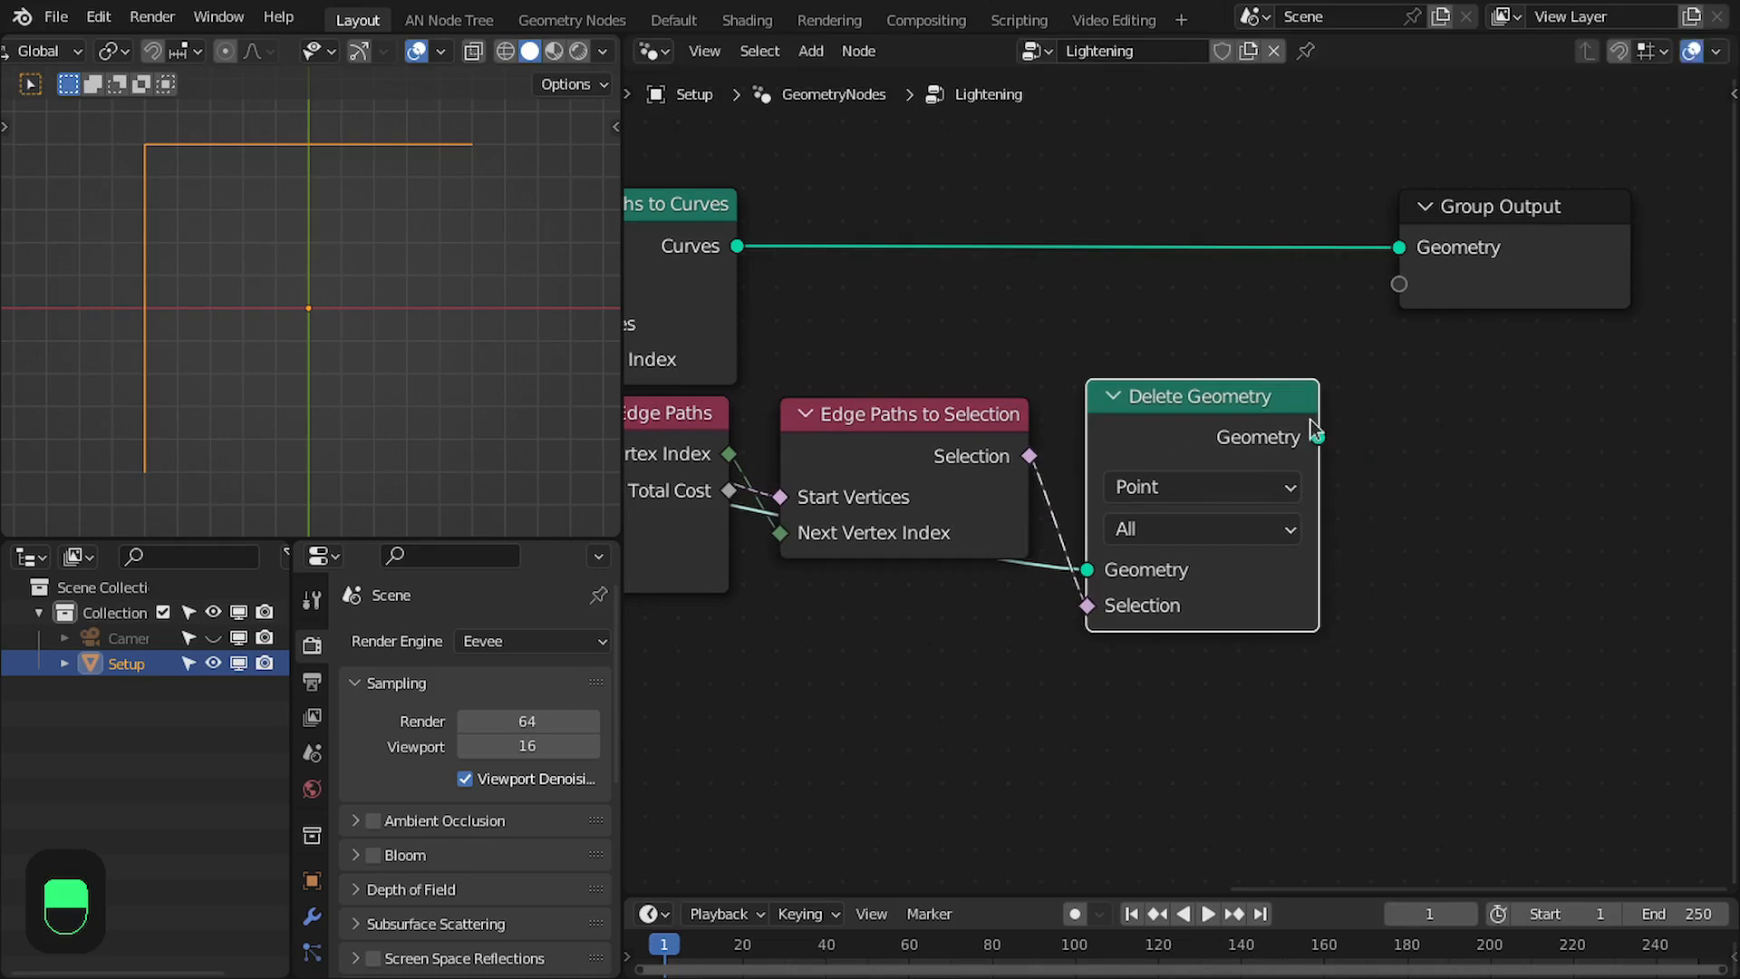
left_click_drag(1318, 438, 1398, 252)
left_click_drag(1510, 246, 1566, 269)
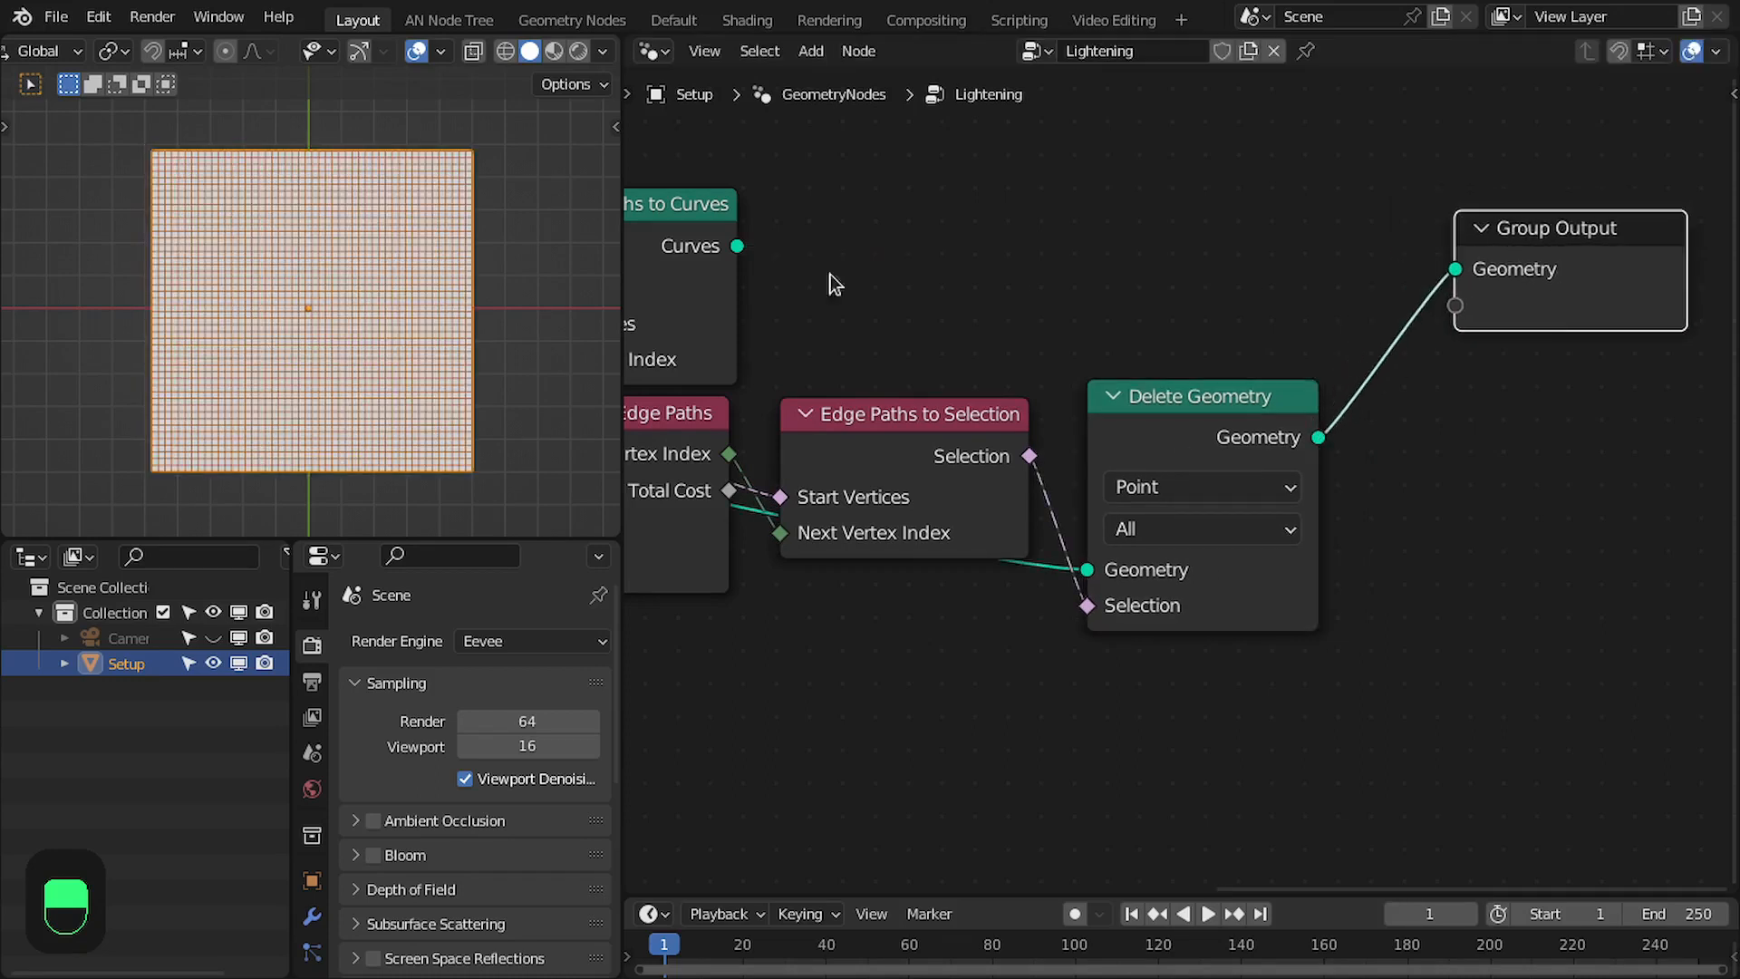
- Toggle muting on Delete Geometry repeatedly to compare the grid with and without it, leaving the node enabled
middle_click_drag(1019, 367, 1174, 305)
left_click(1344, 362)
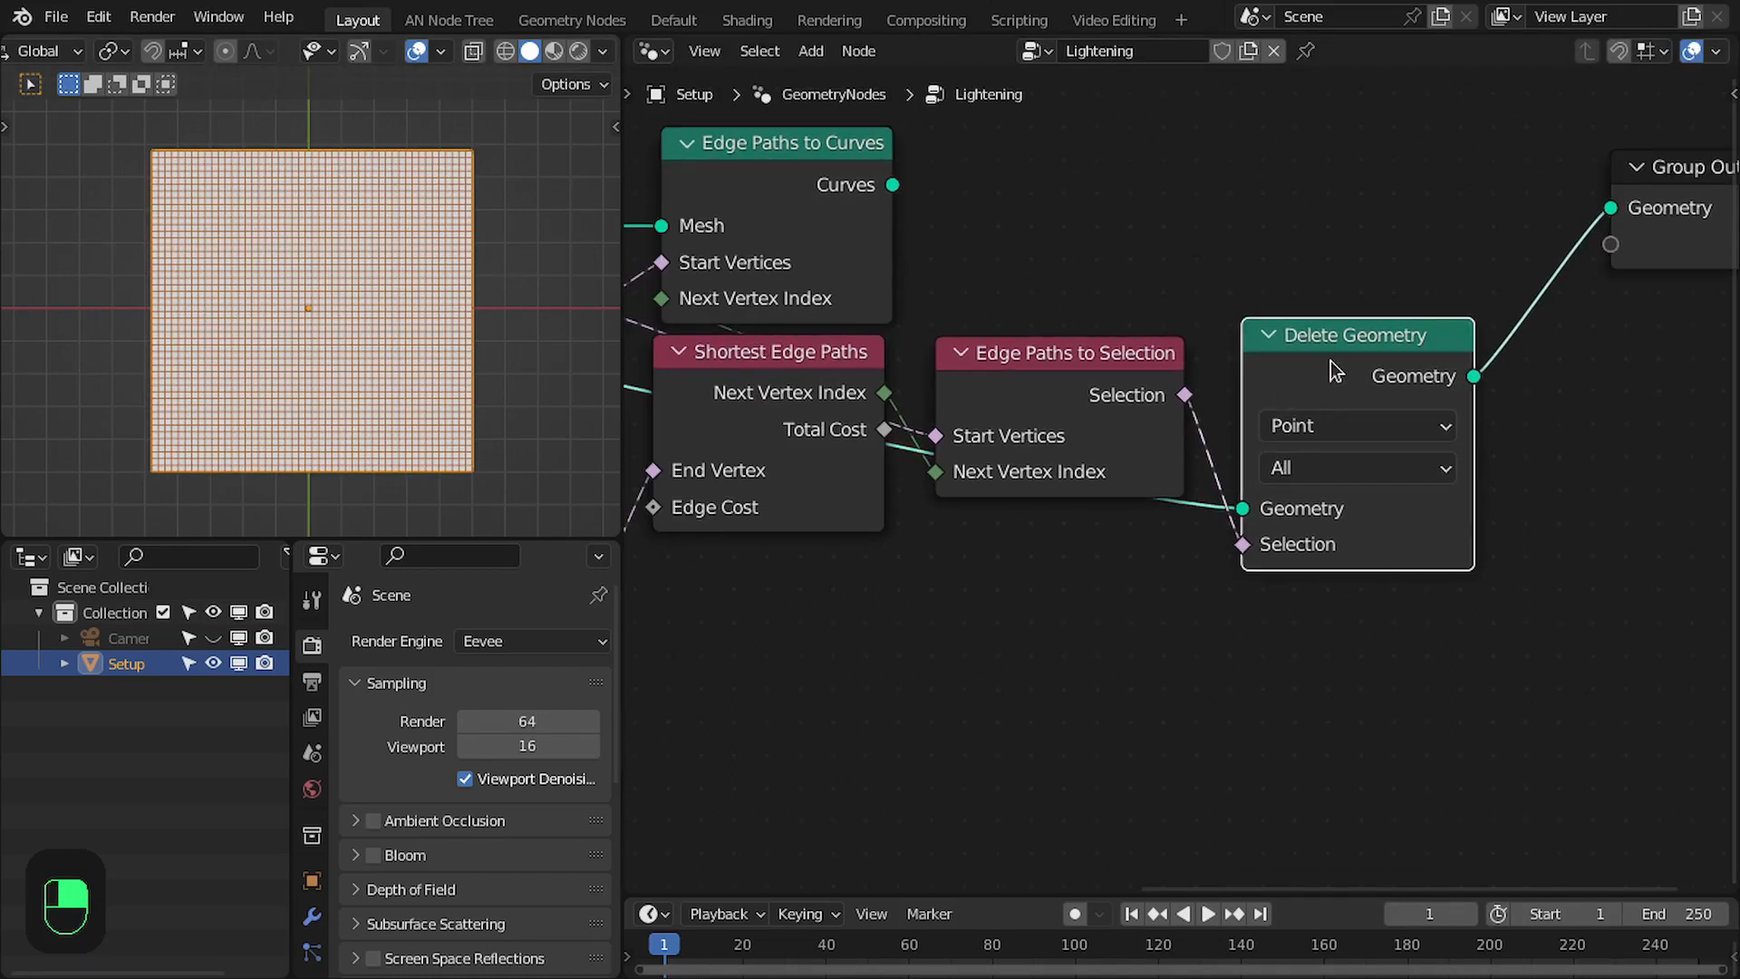
key("m")
key("m")
key("m")
key("m")
key("m")
key("m")
key("m")
key("m")
key("m")
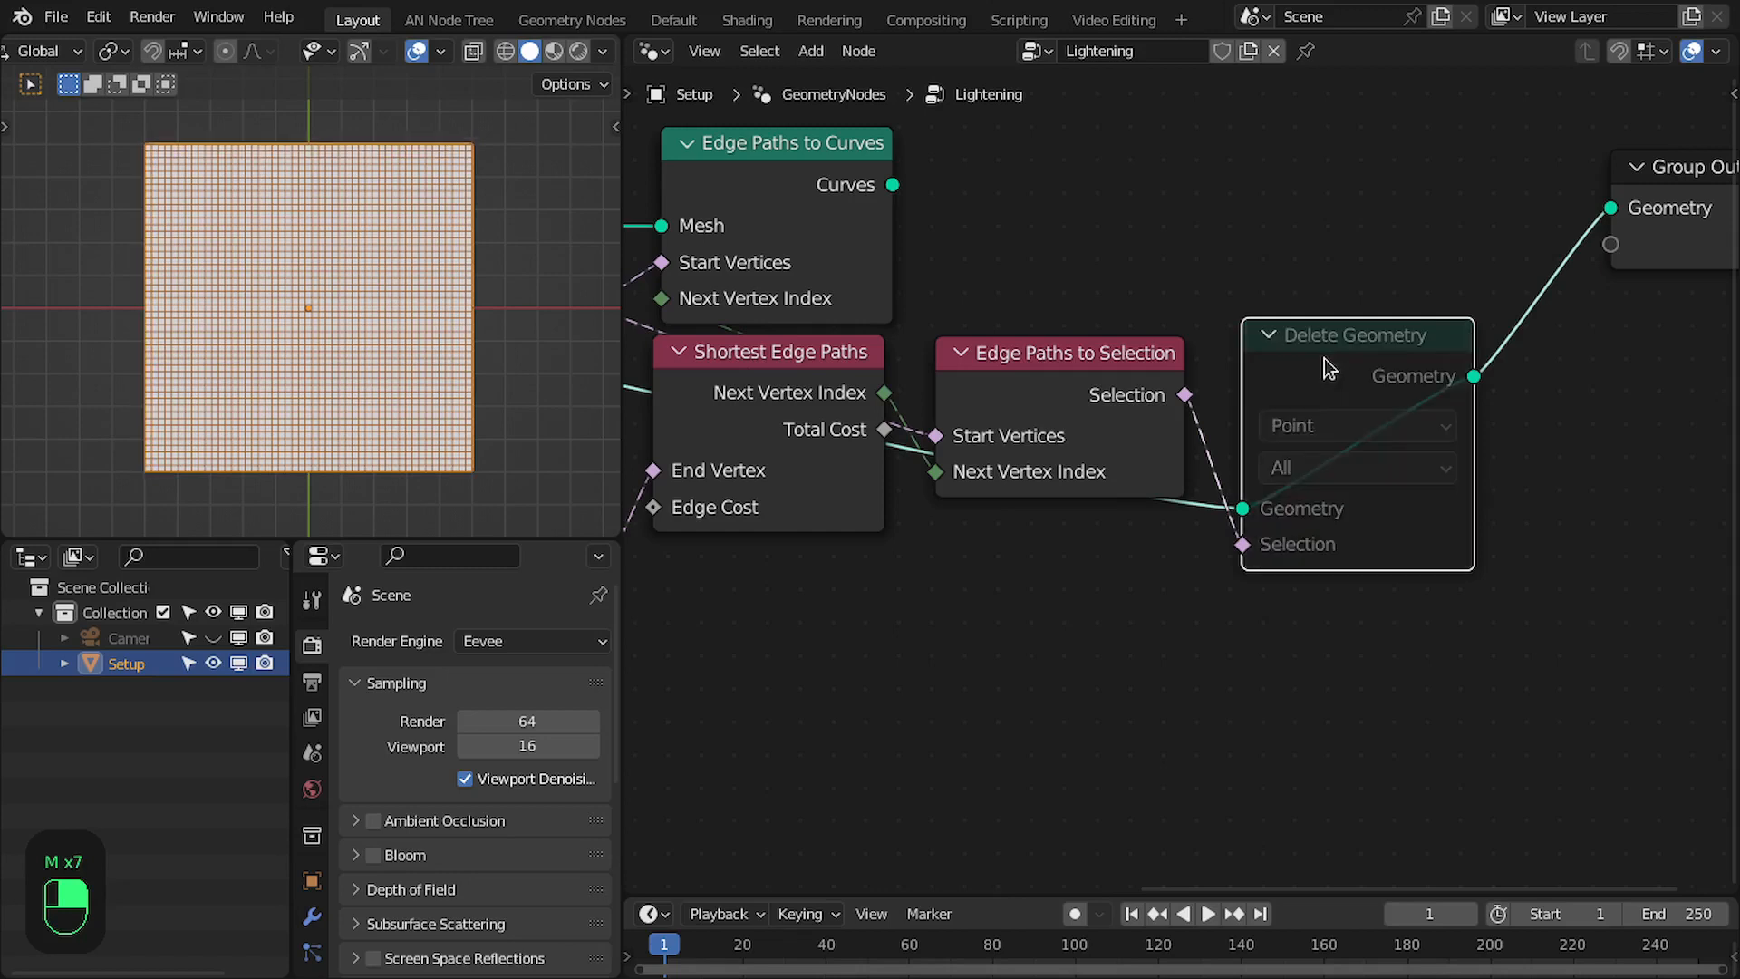
key("m")
key("m")
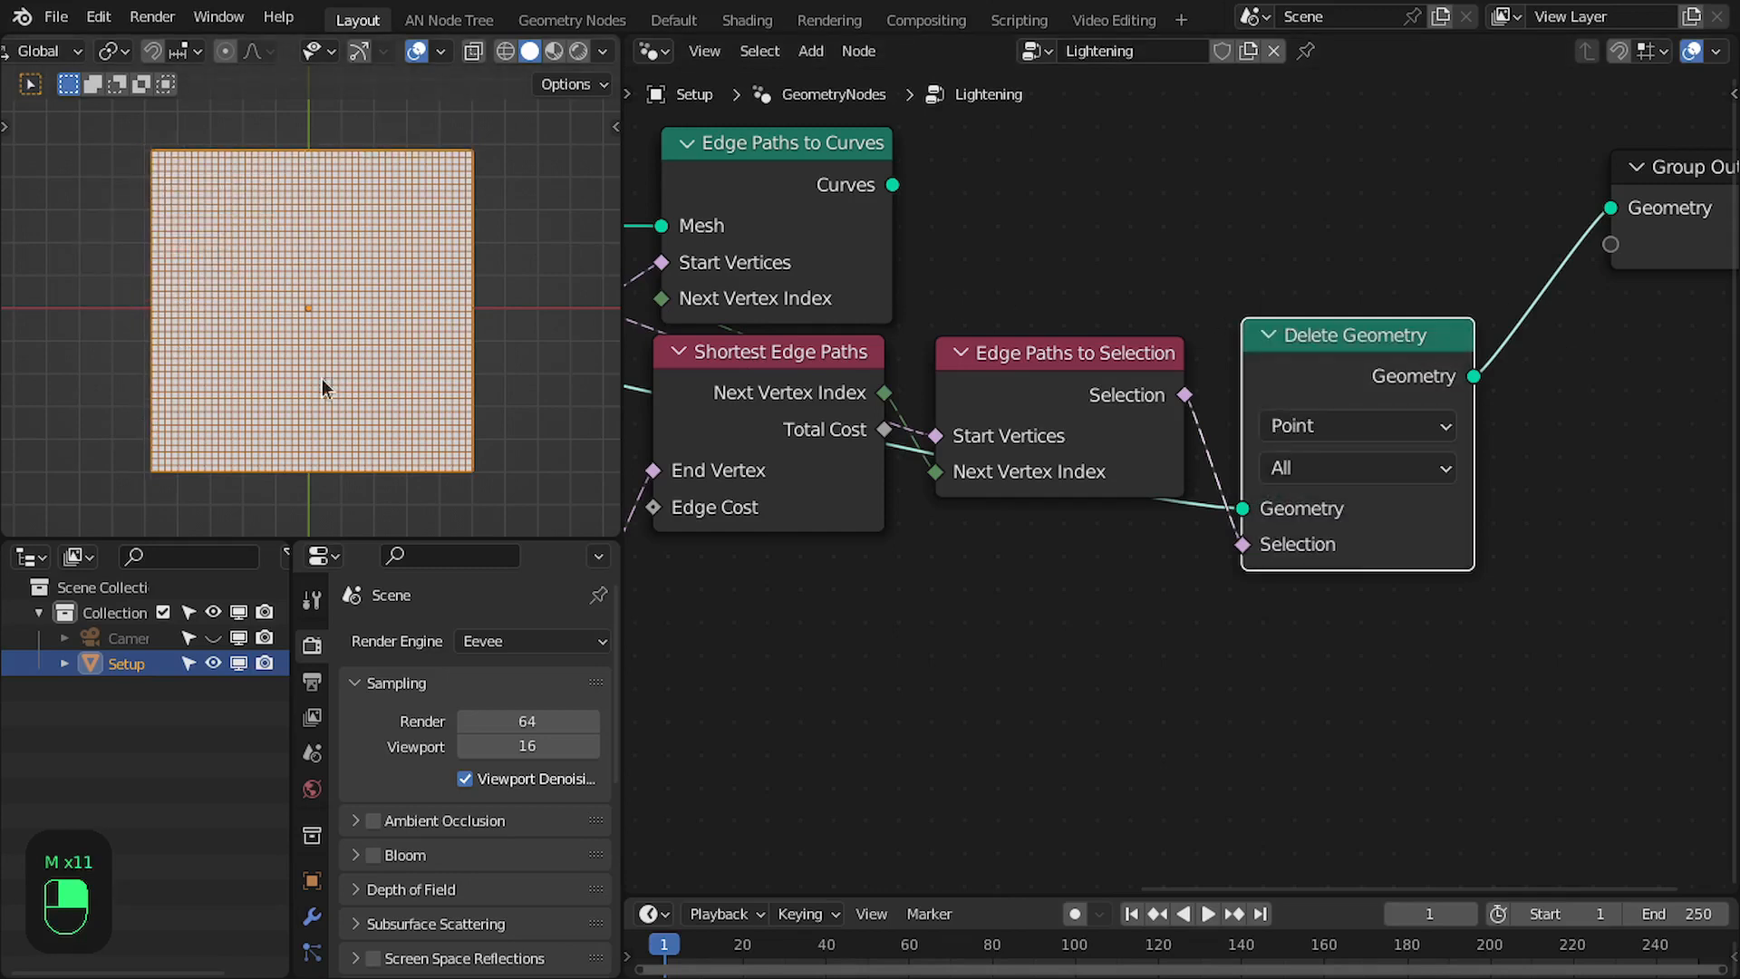
- Insert a Boolean Math Not node between Edge Paths to Selection and the Selection input of Delete Geometry
left_click_drag(1184, 394, 1040, 730)
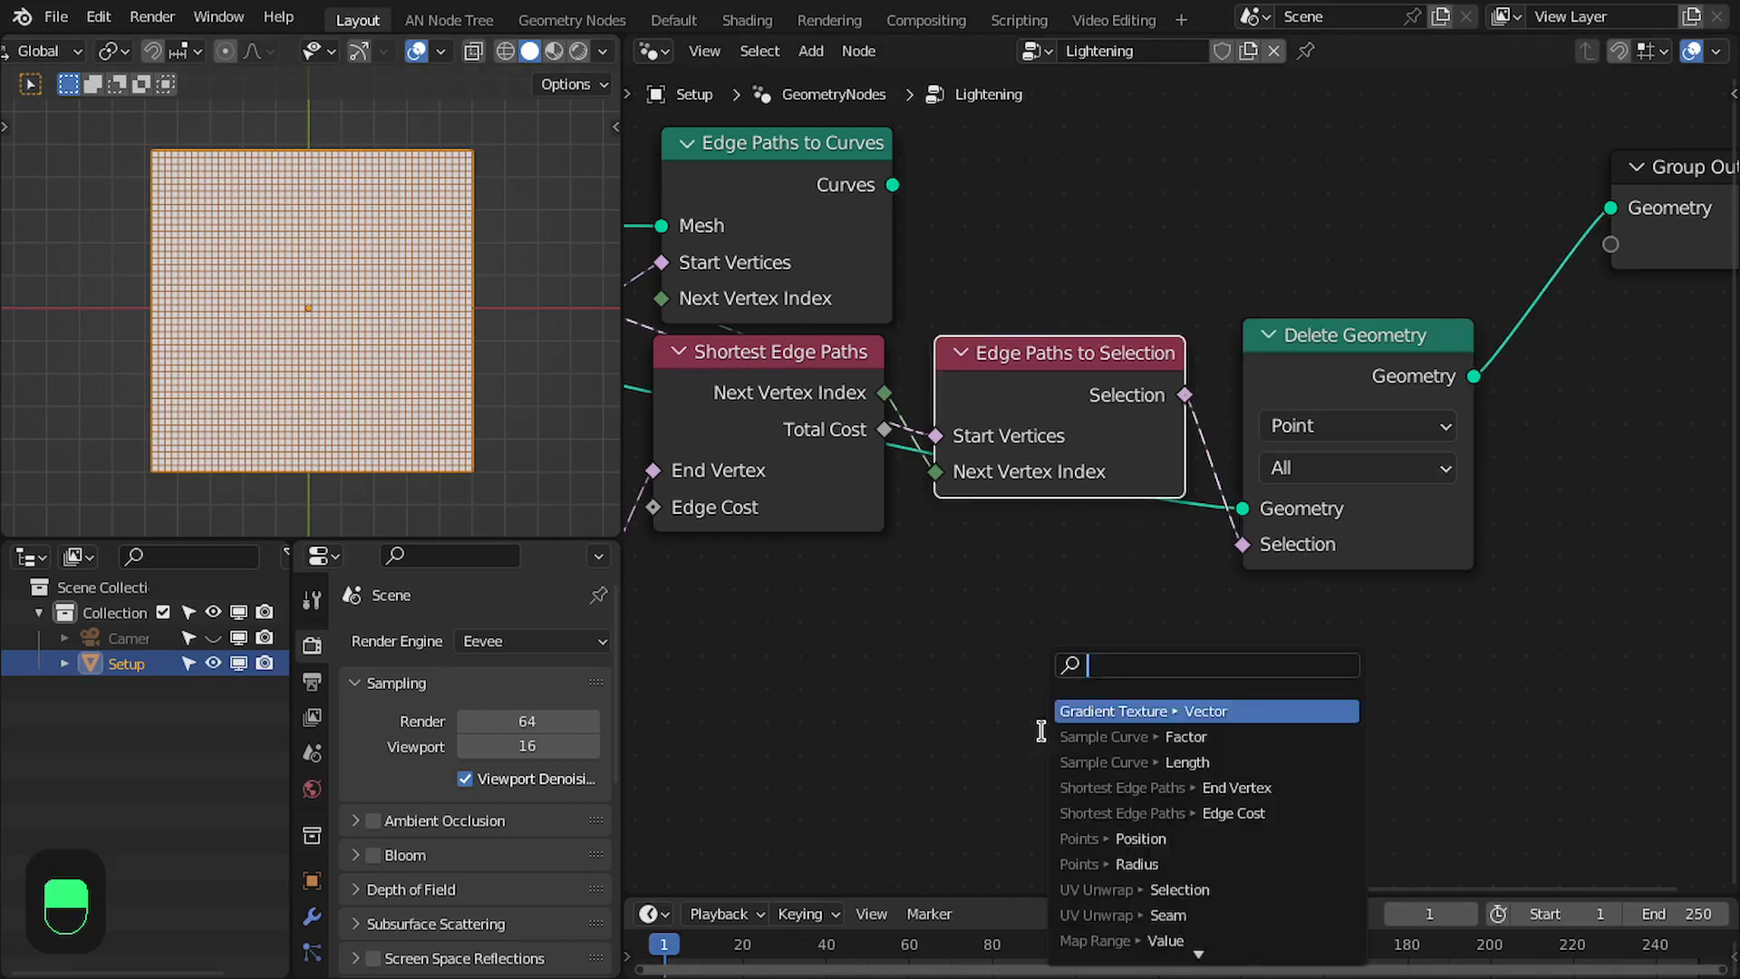
type("not")
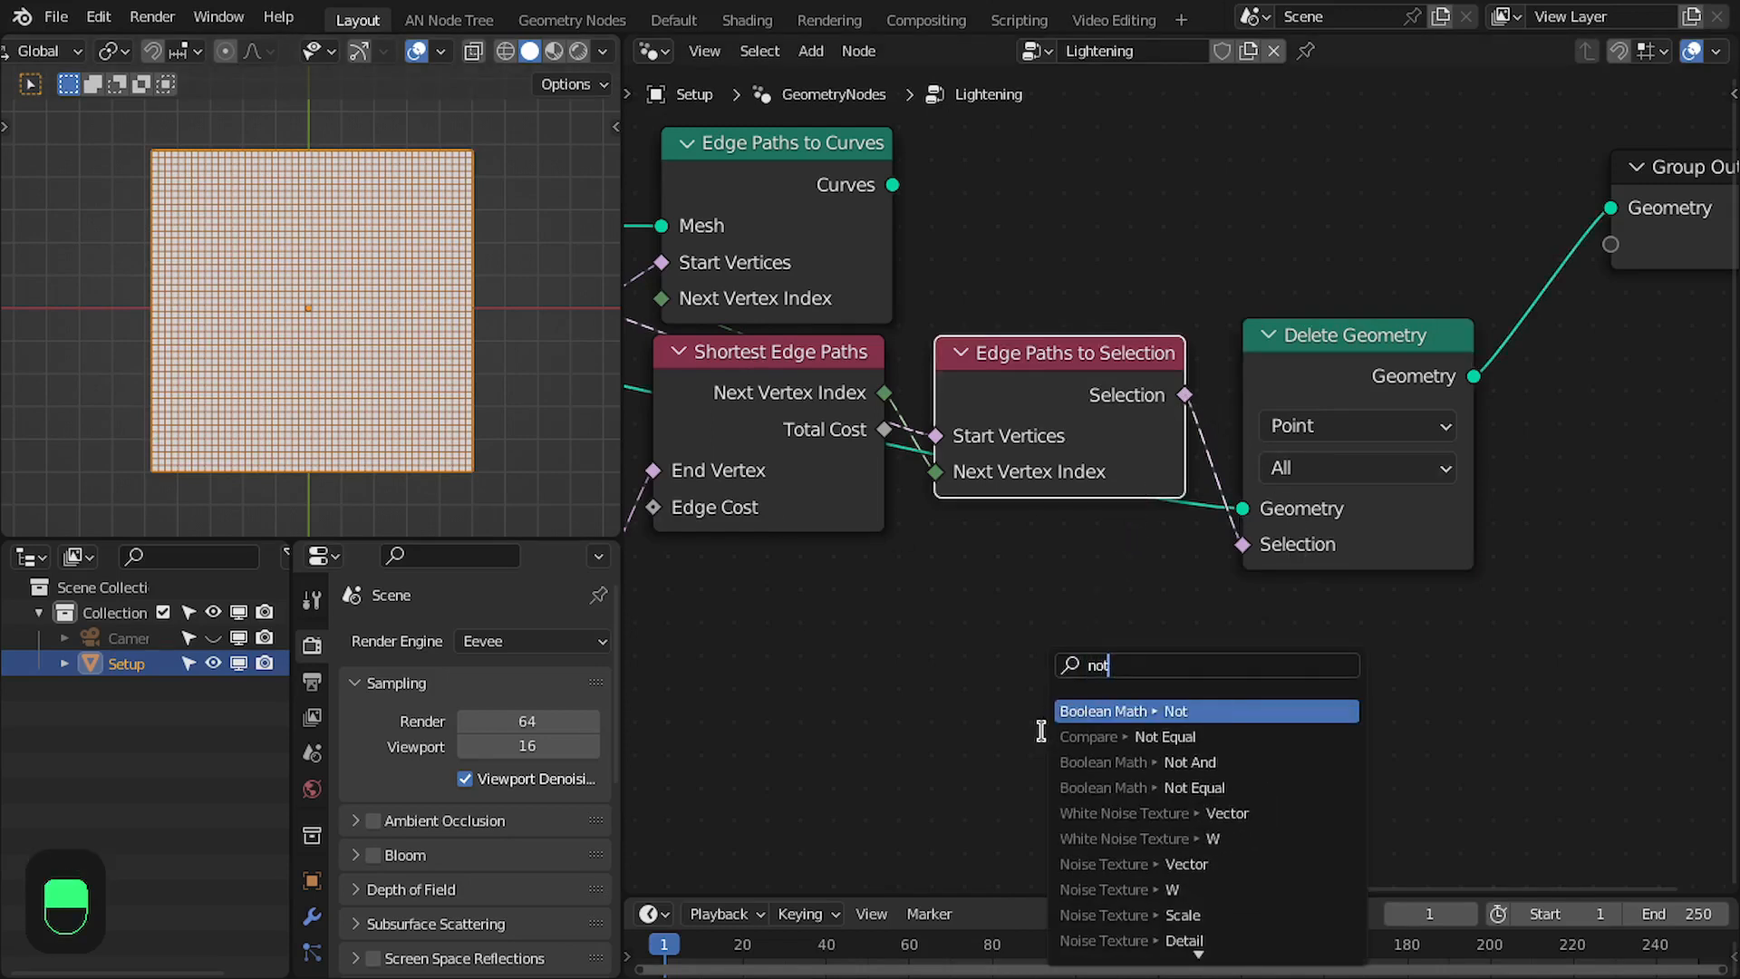
key("Return")
left_click(953, 568)
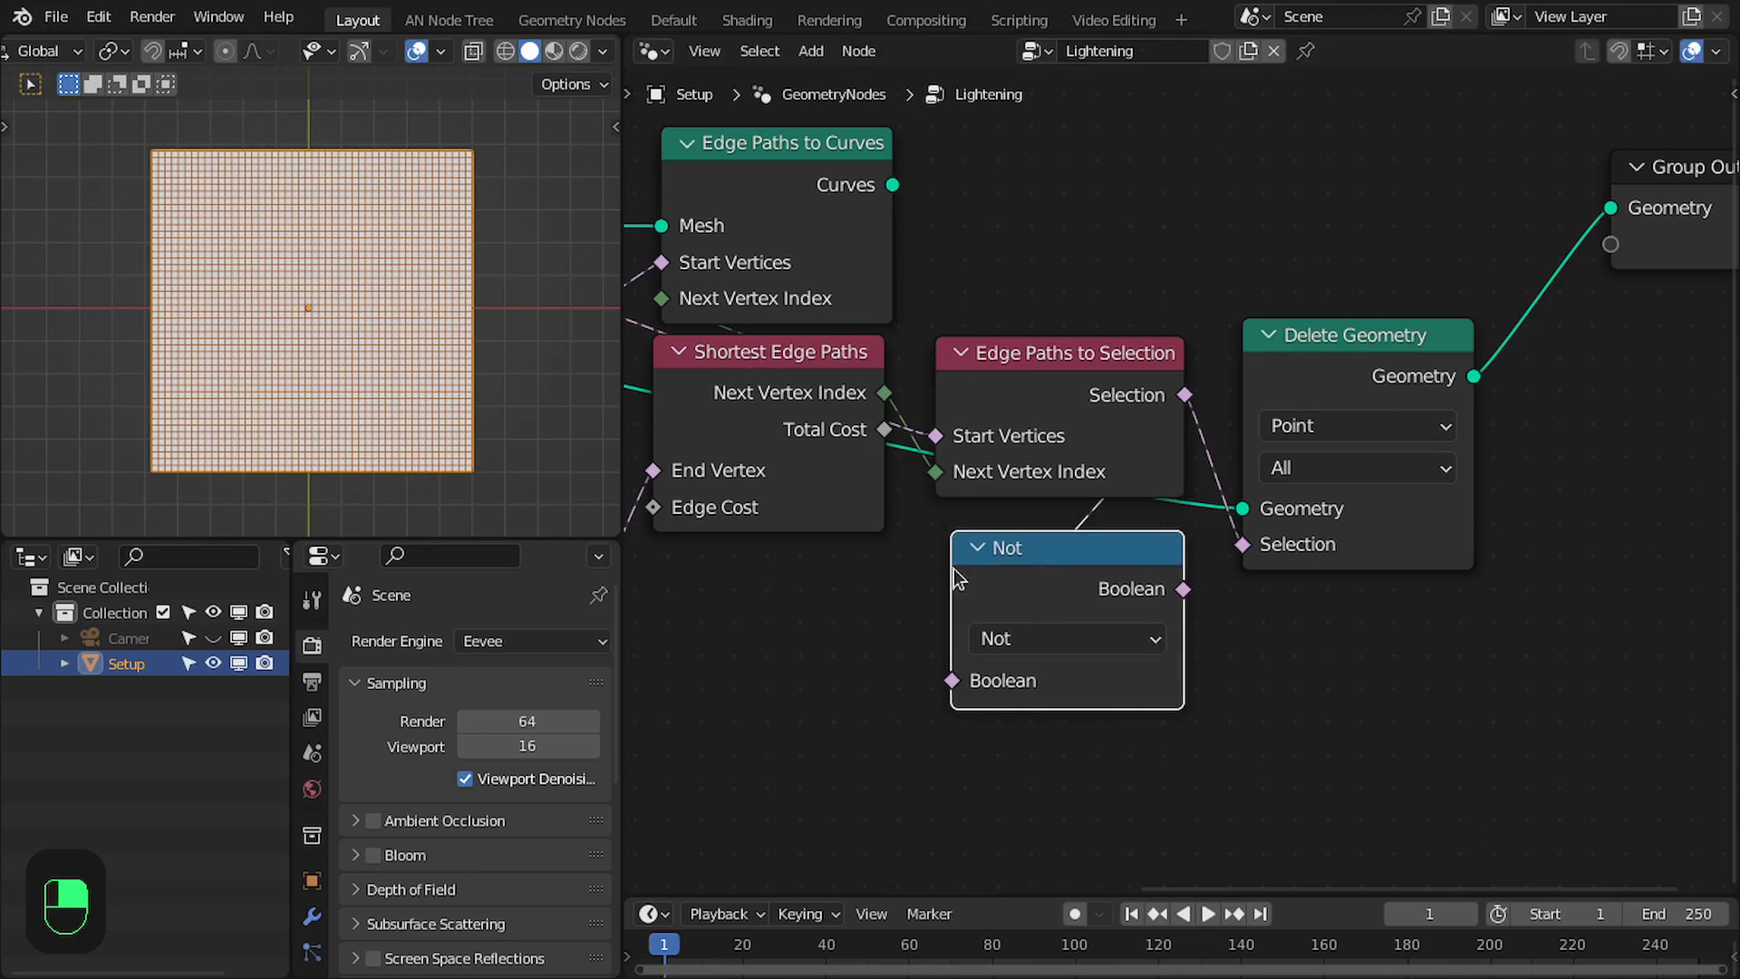
left_click_drag(1182, 588, 1243, 544)
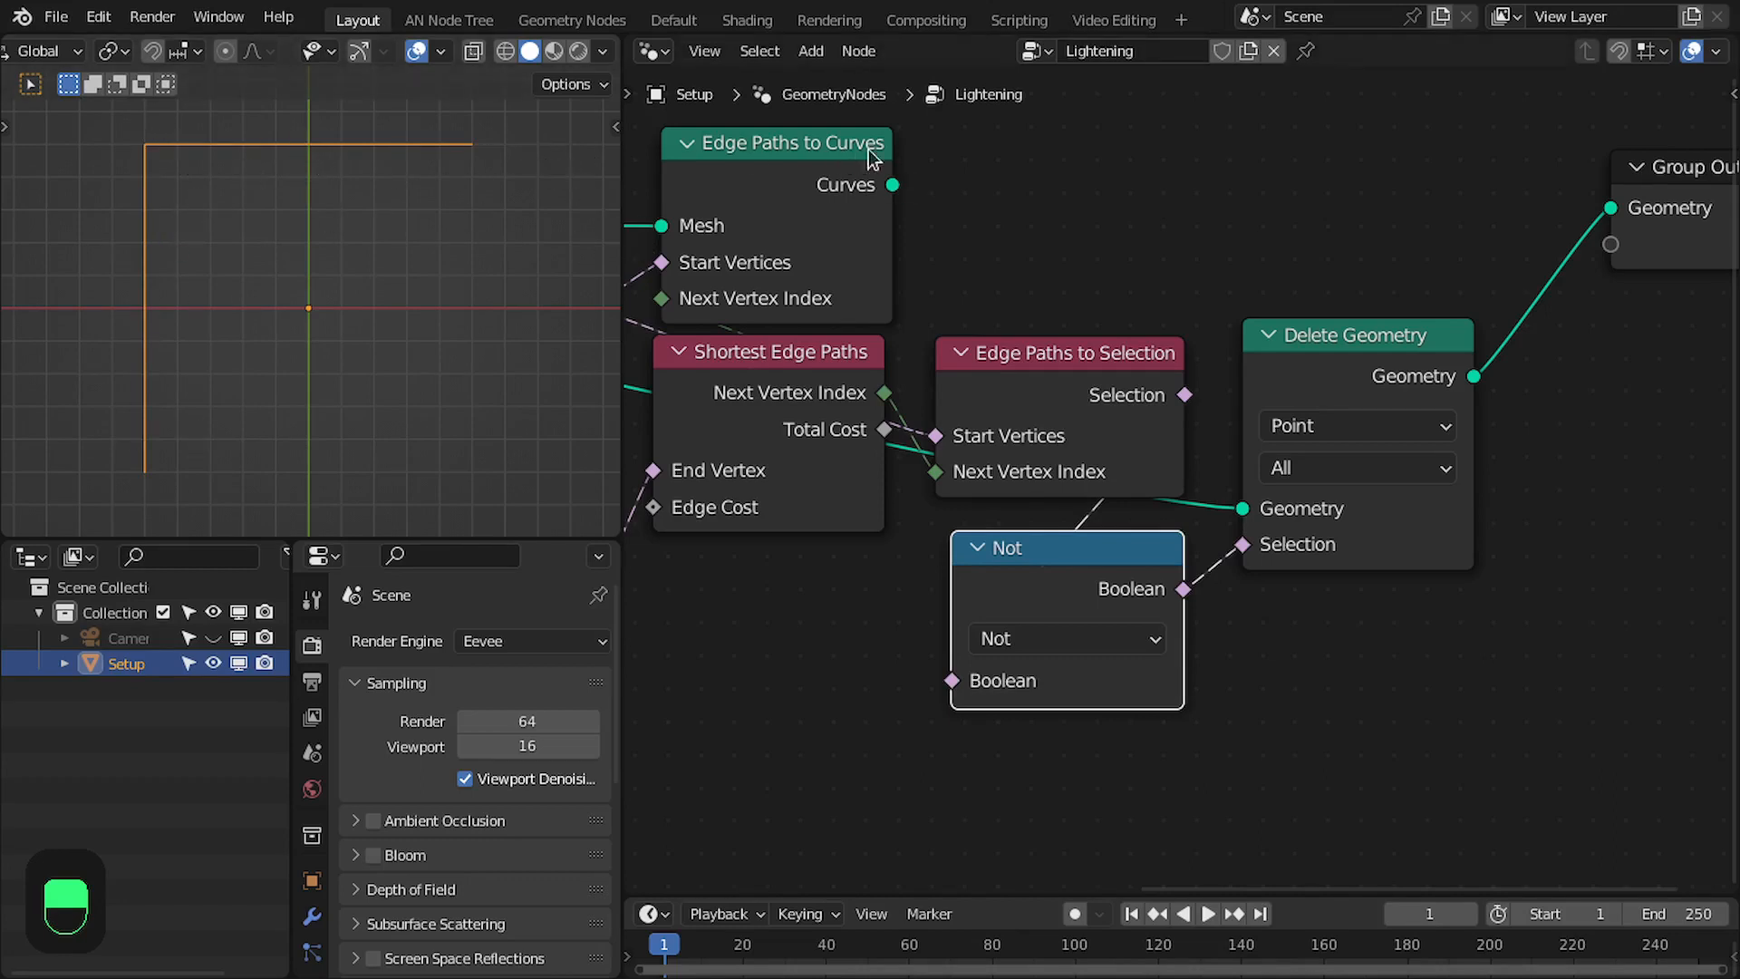
- Delete the Edge Paths to Selection, Not and Delete Geometry nodes, and reconnect Curves of Edge Paths to Curves to Group Output
scroll(1048, 682, "down", 2)
middle_click_drag(1047, 682, 1088, 691)
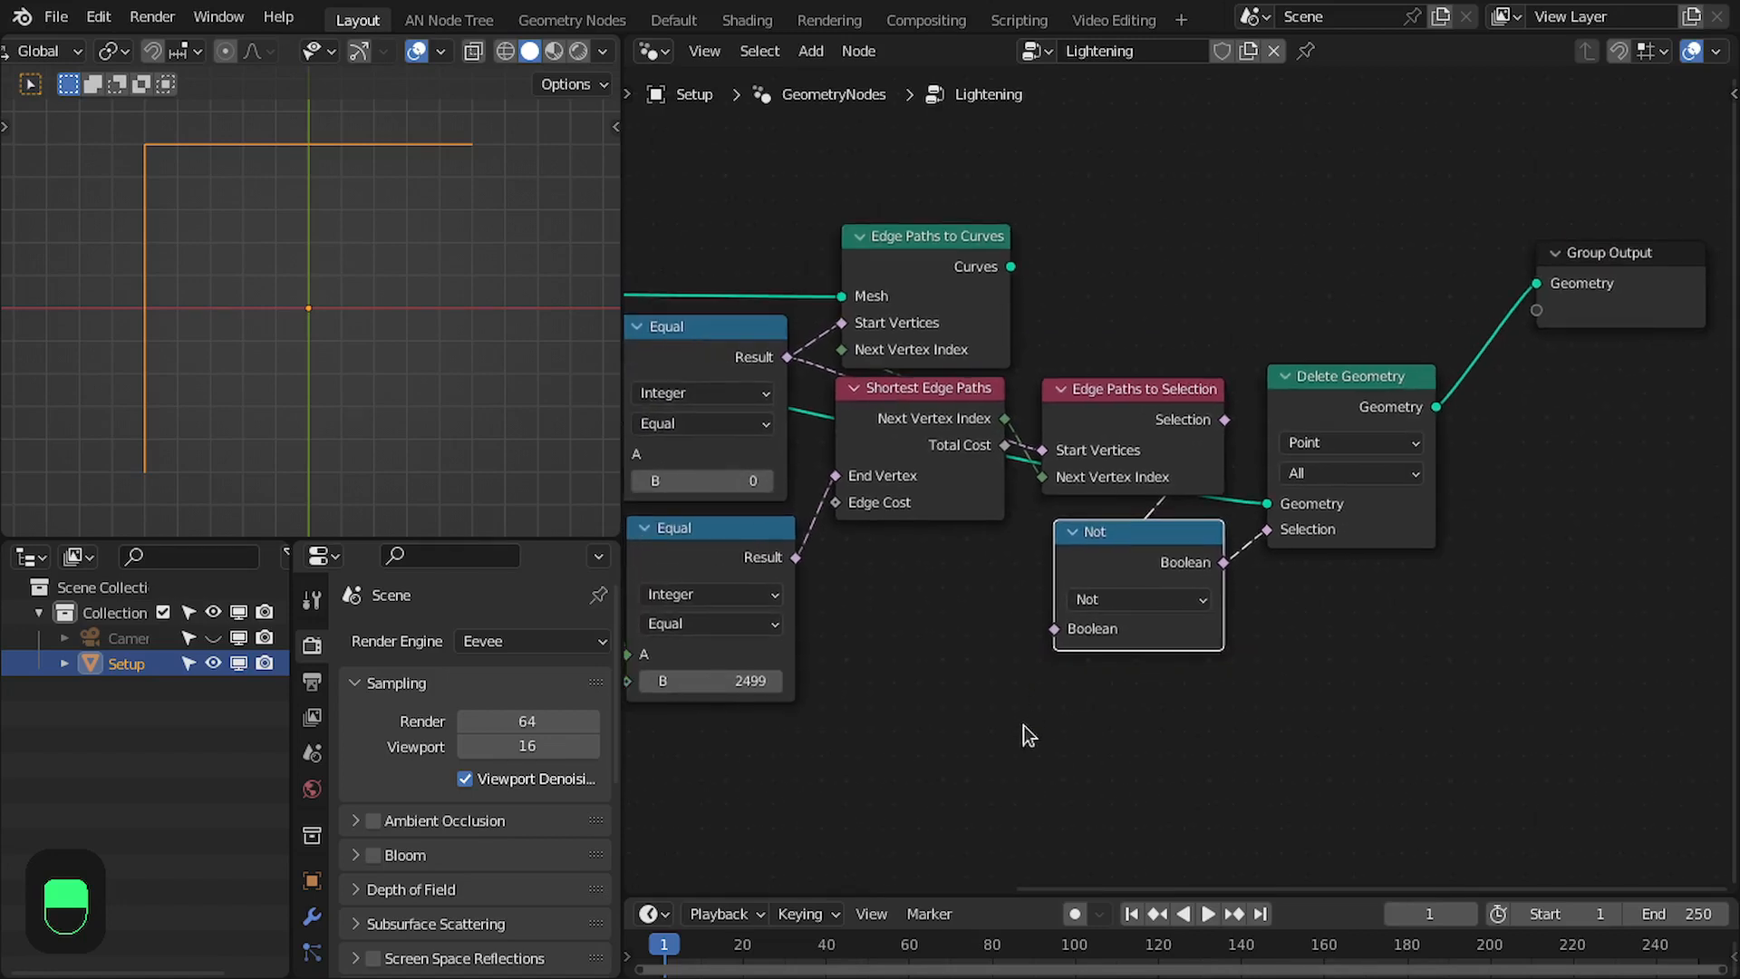
left_click_drag(1051, 729, 1441, 430)
key("ctrl+x")
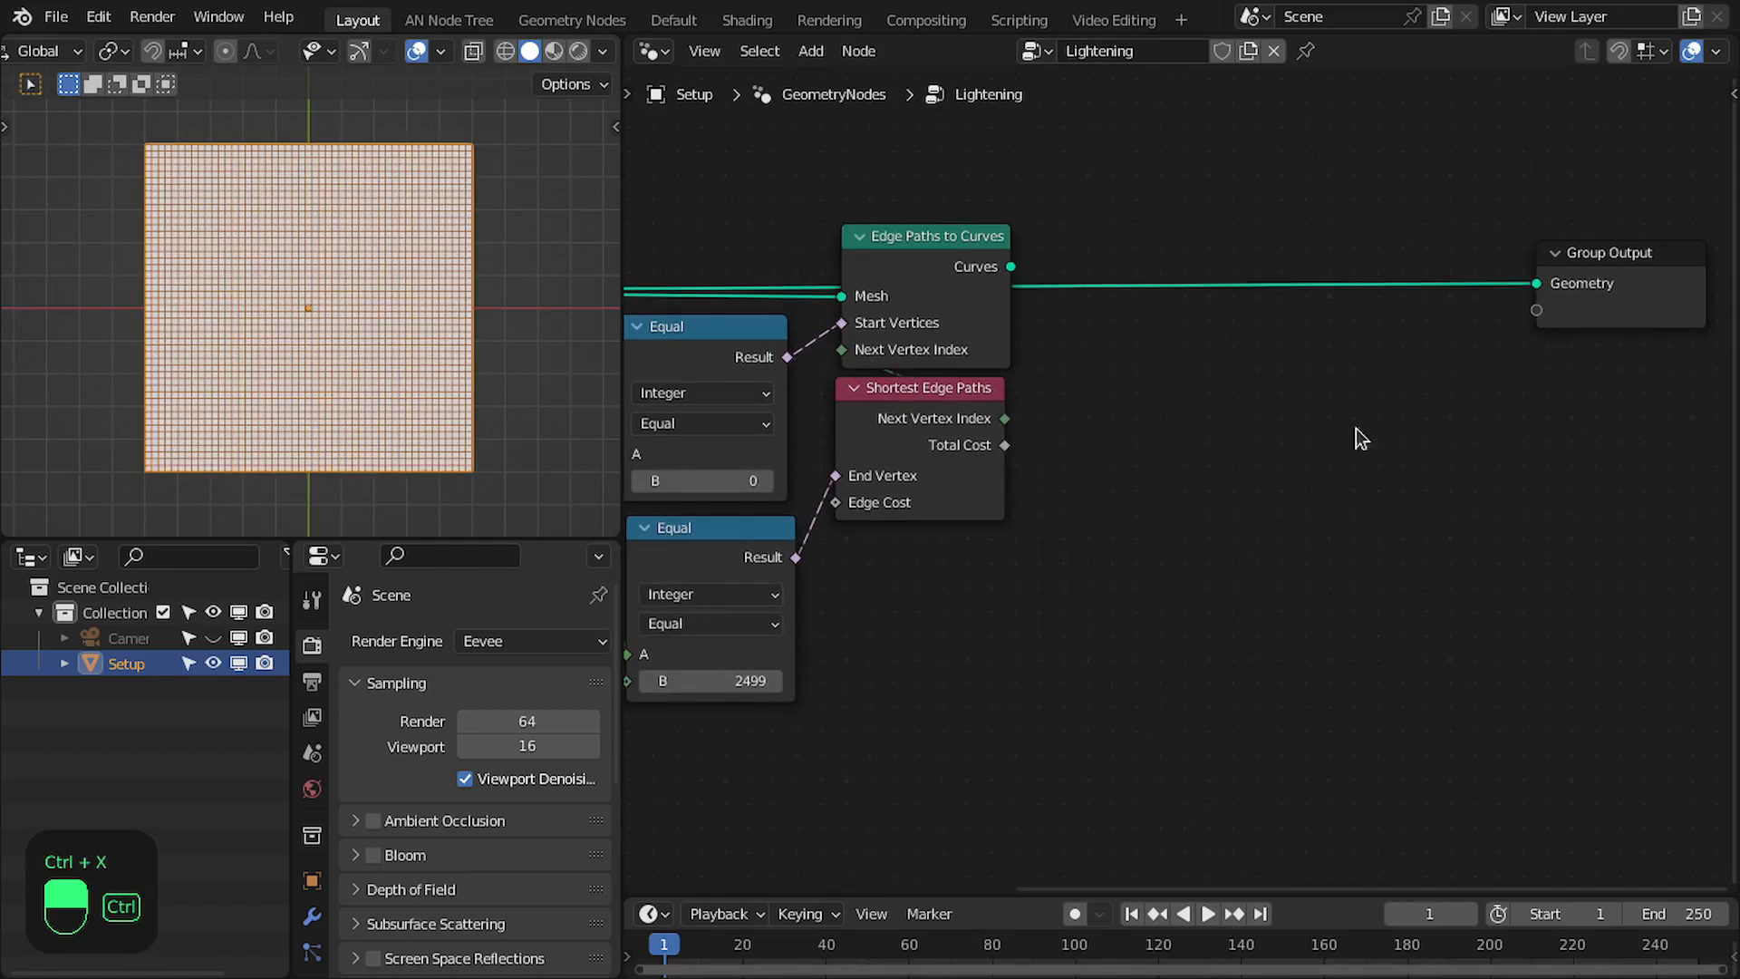
middle_click_drag(1165, 368, 1260, 438)
left_click(1008, 319, "alt+shift")
middle_click_drag(1030, 353, 1170, 350)
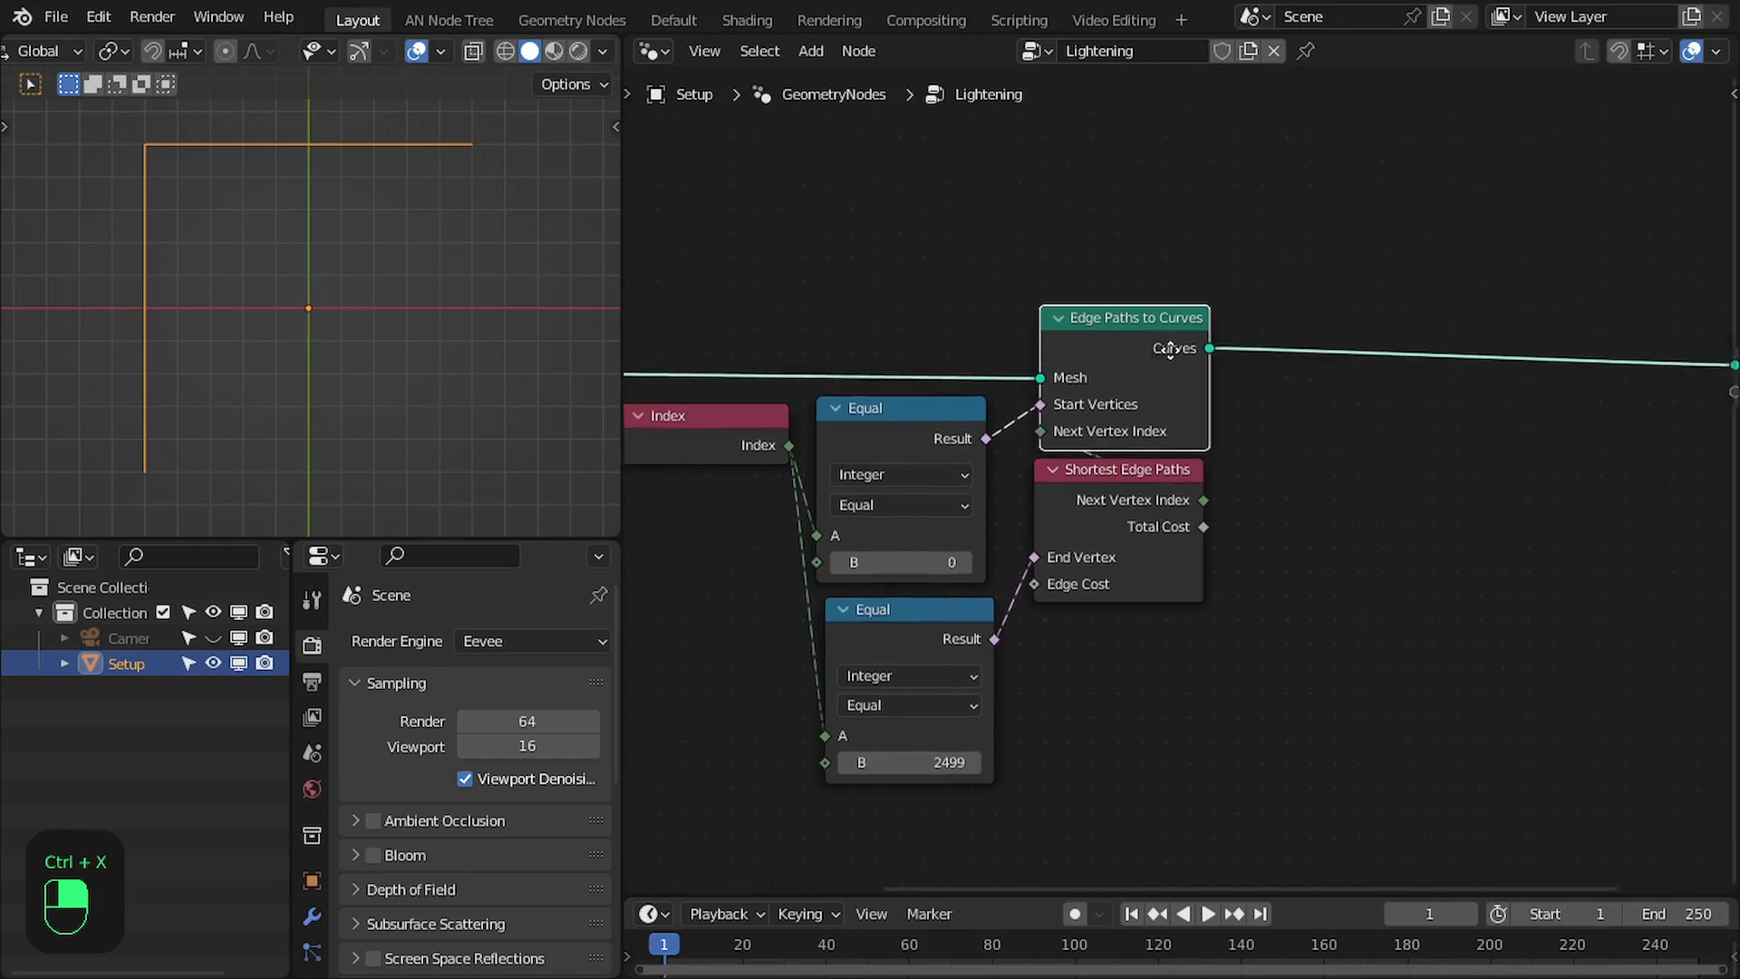
- Tidy the layout with Shortest Edge Paths beneath Edge Paths to Curves, Group Output level with it, and the second Equal below the first
scroll(1164, 349, "up", 1)
left_click_drag(1089, 502, 1095, 507)
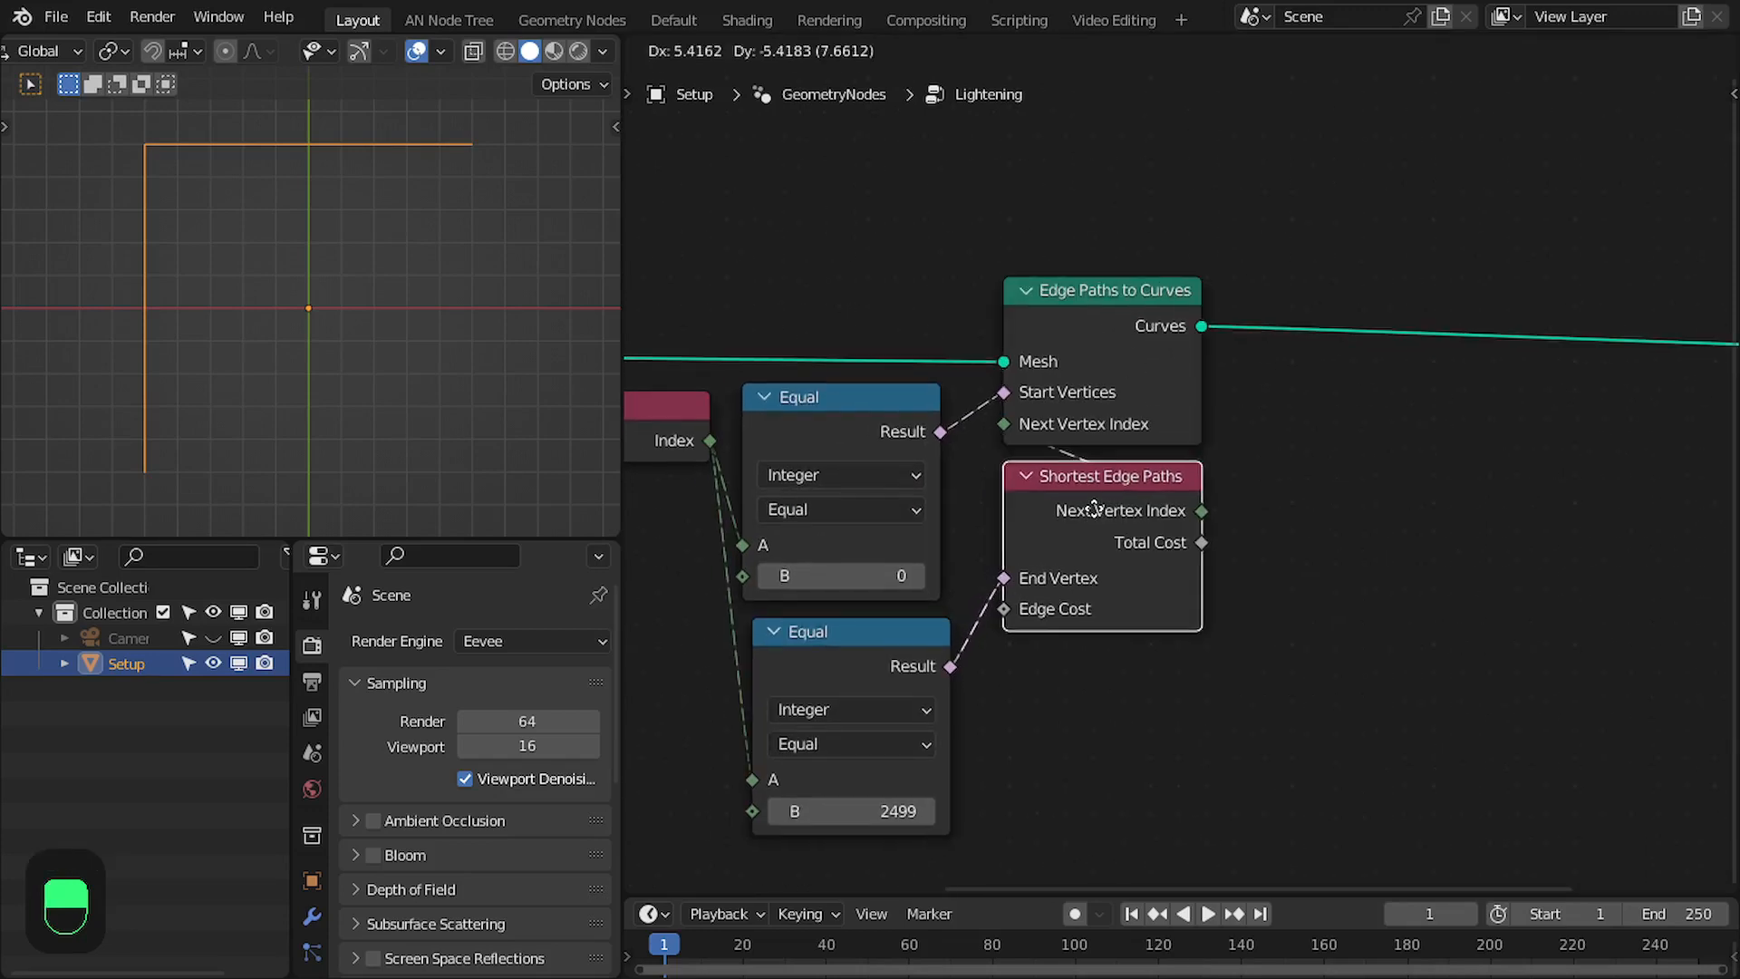
scroll(1316, 508, "down", 1)
middle_click_drag(1316, 508, 1082, 491)
left_click_drag(1593, 350, 1567, 336)
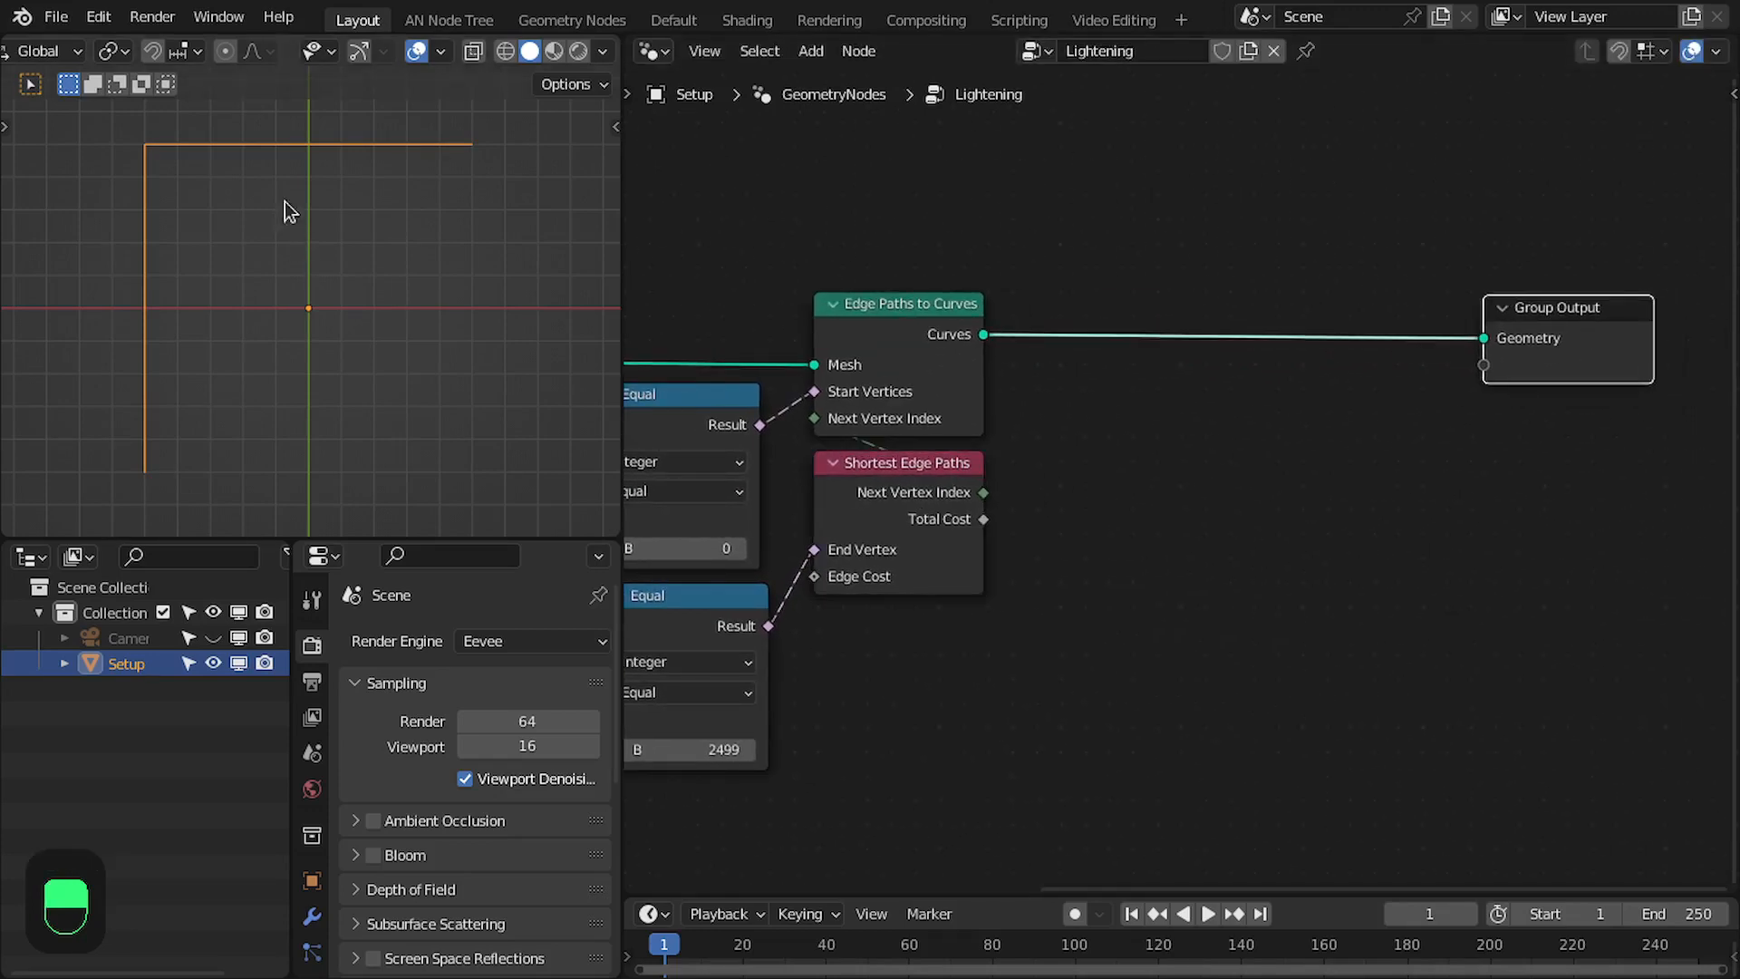
middle_click_drag(893, 543, 1155, 590)
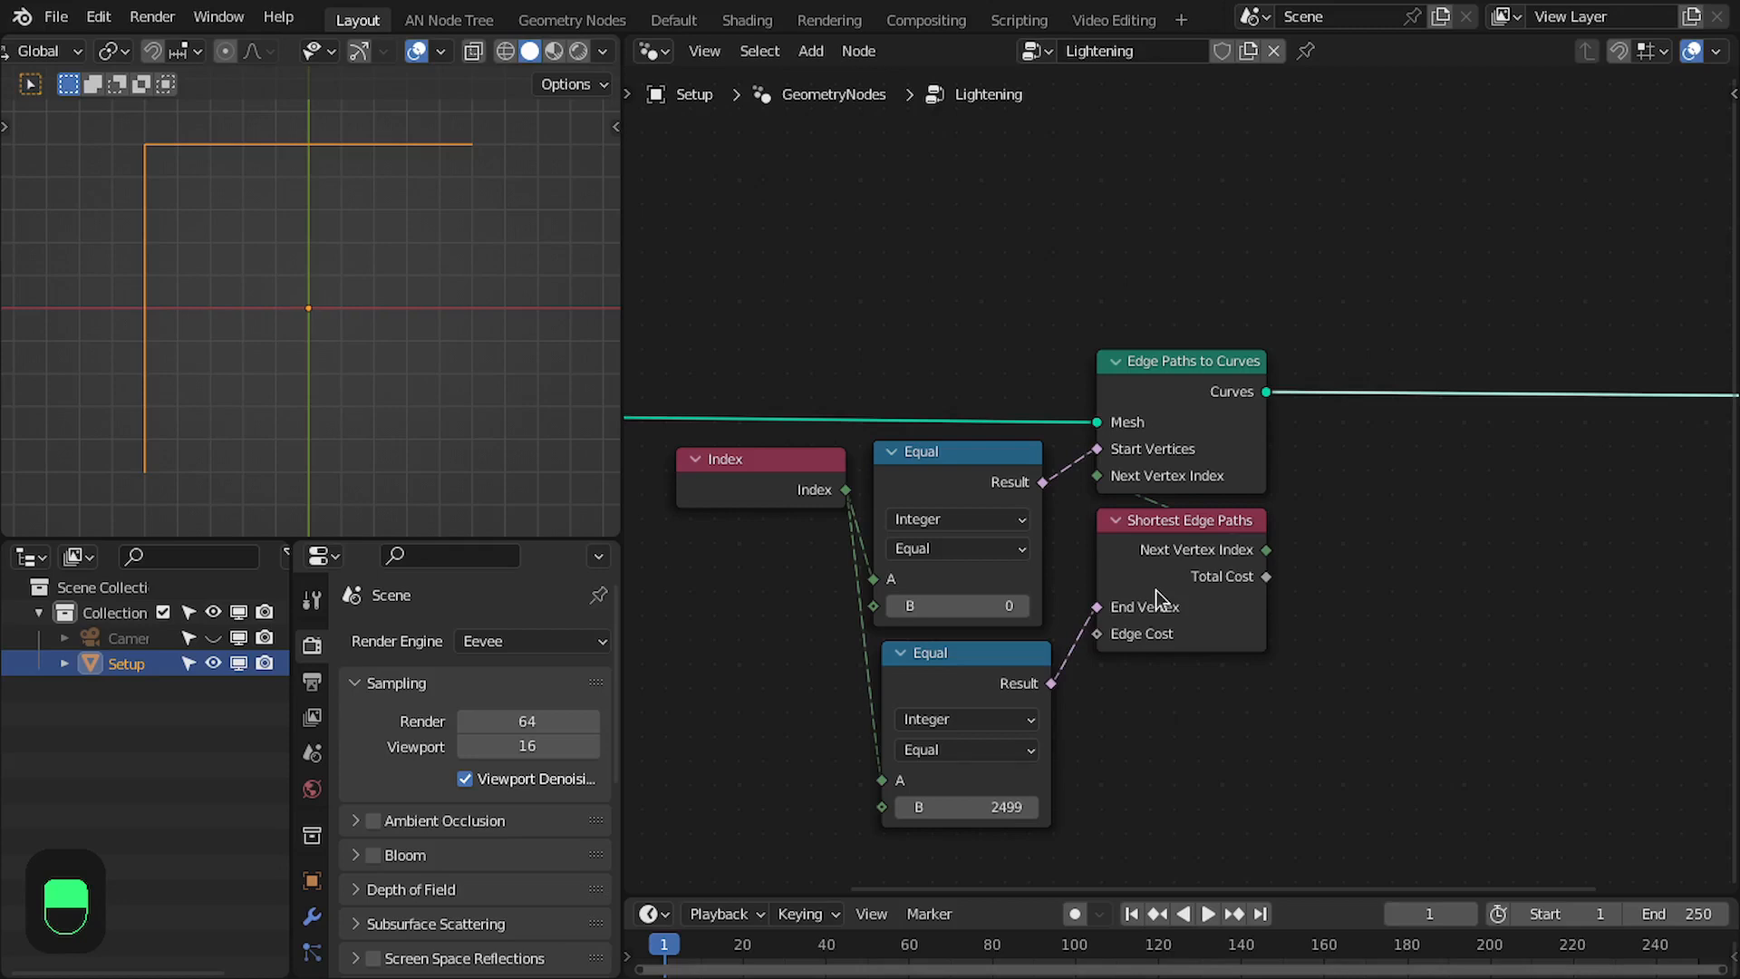
left_click_drag(961, 675, 949, 684)
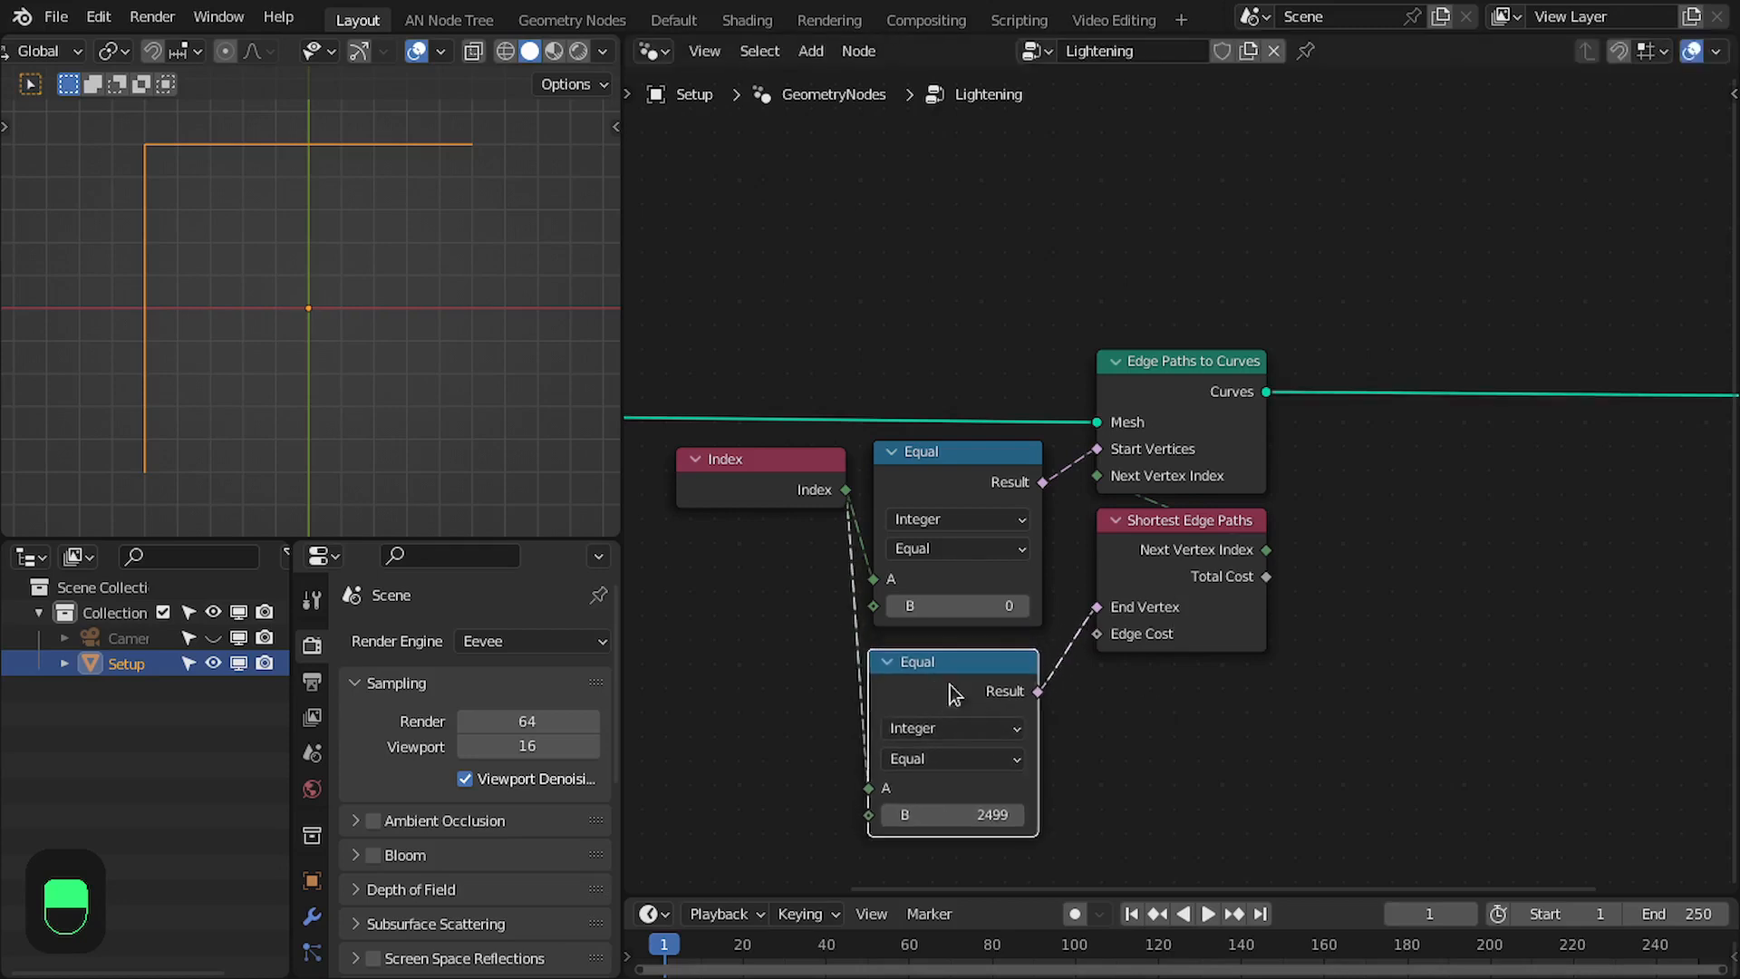
- Examine the End Vertex and Edge Cost inputs of the Shortest Edge Paths node
scroll(1086, 629, "up", 3)
middle_click_drag(1163, 652, 1021, 613)
scroll(1033, 607, "up", 2)
left_click_drag(1060, 582, 1056, 595)
middle_click_drag(1049, 631, 1142, 553)
scroll(1013, 615, "up", 2)
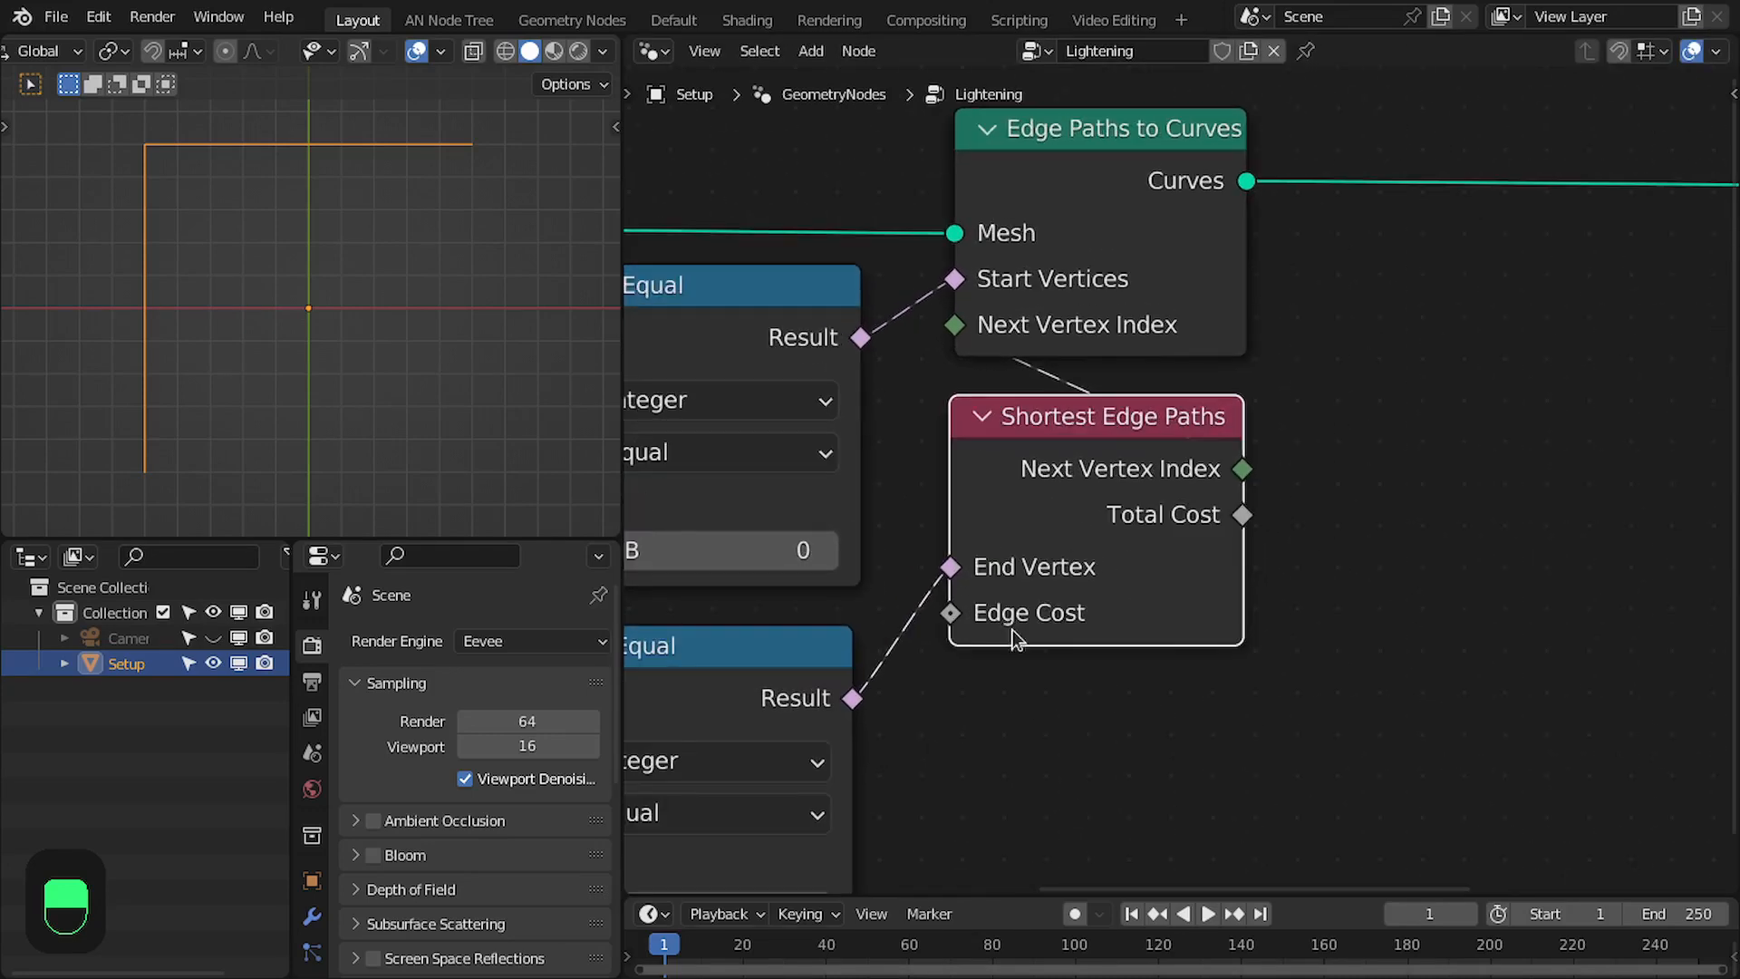
middle_click_drag(1067, 630, 1116, 548)
middle_click_drag(1006, 557, 957, 505)
scroll(957, 505, "down", 1)
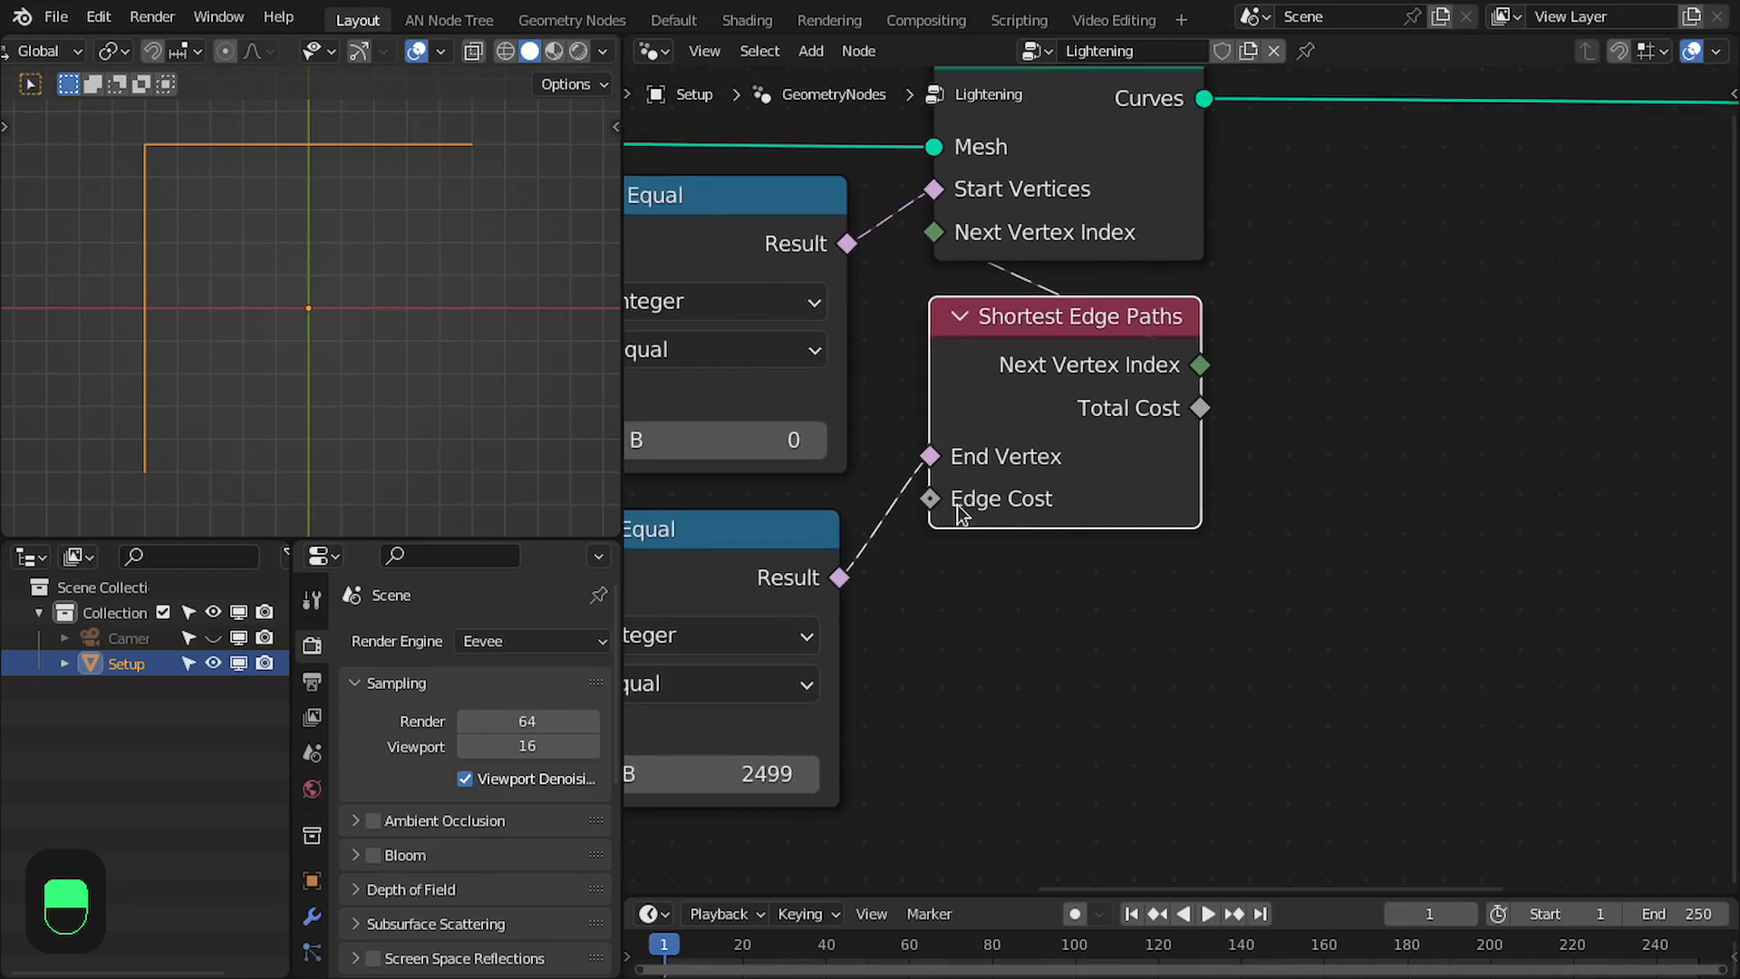
- Align the lower Equal node directly beneath the upper Equal node
left_click_drag(1069, 503, 1066, 500)
middle_click_drag(1067, 500, 1128, 565)
left_click_drag(822, 605, 832, 601)
middle_click_drag(1080, 603, 1081, 599)
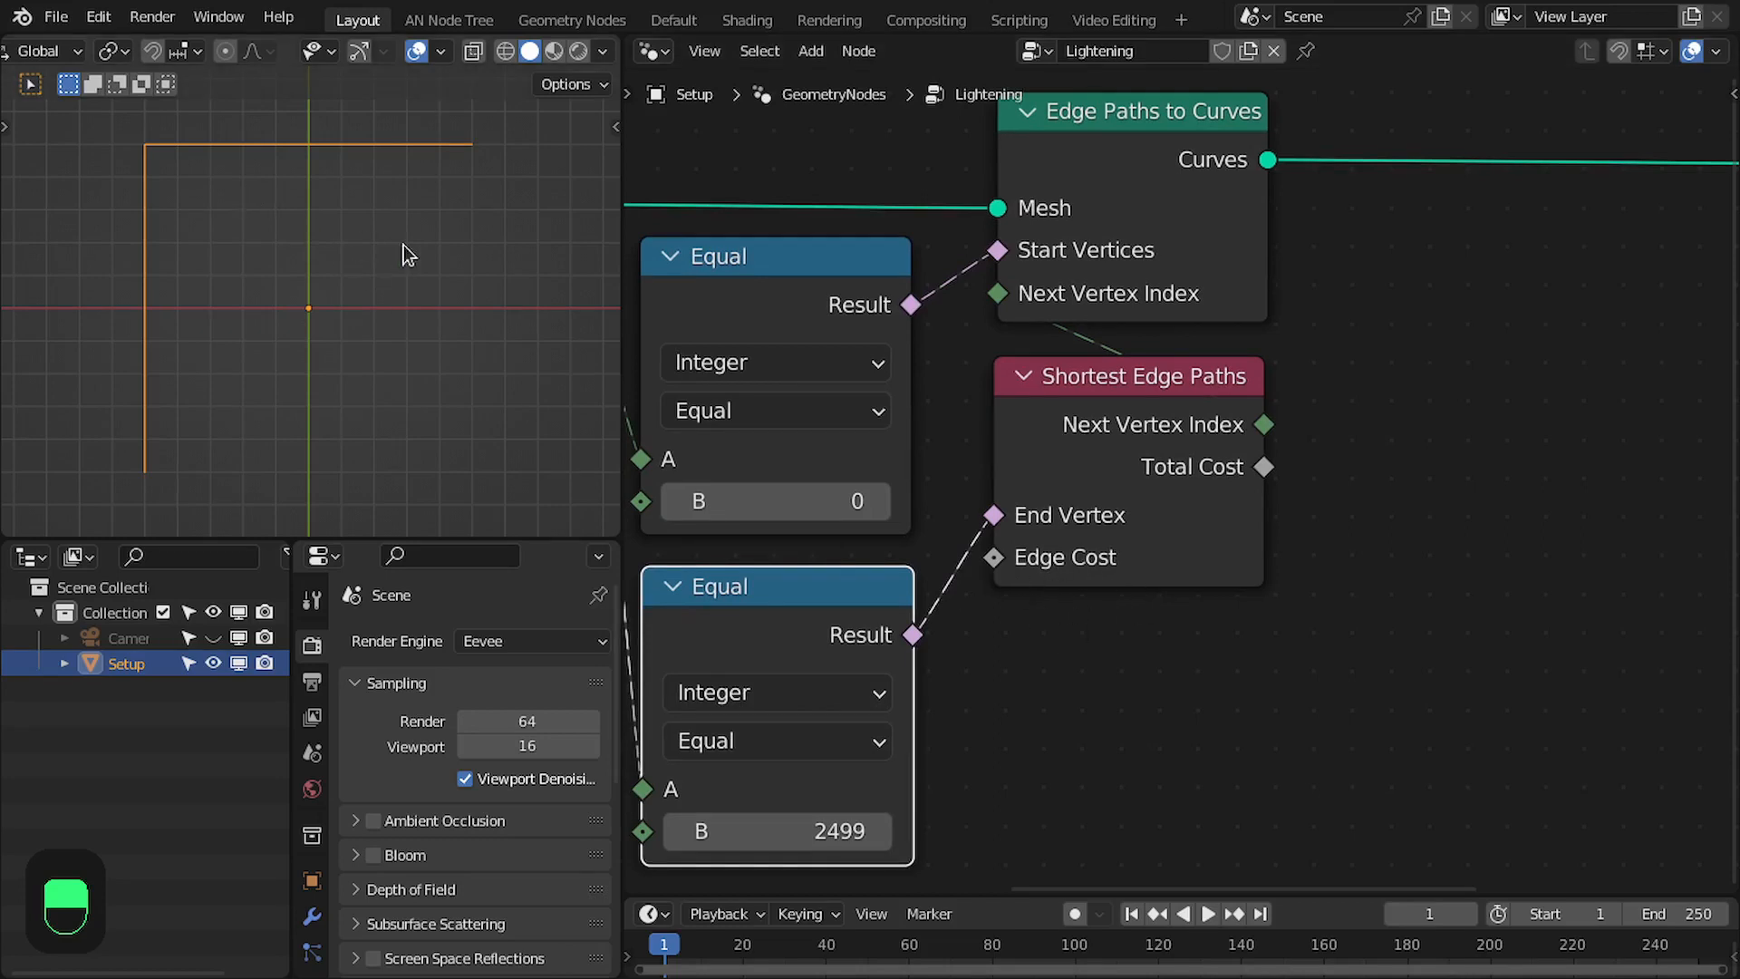
scroll(1129, 617, "down", 1)
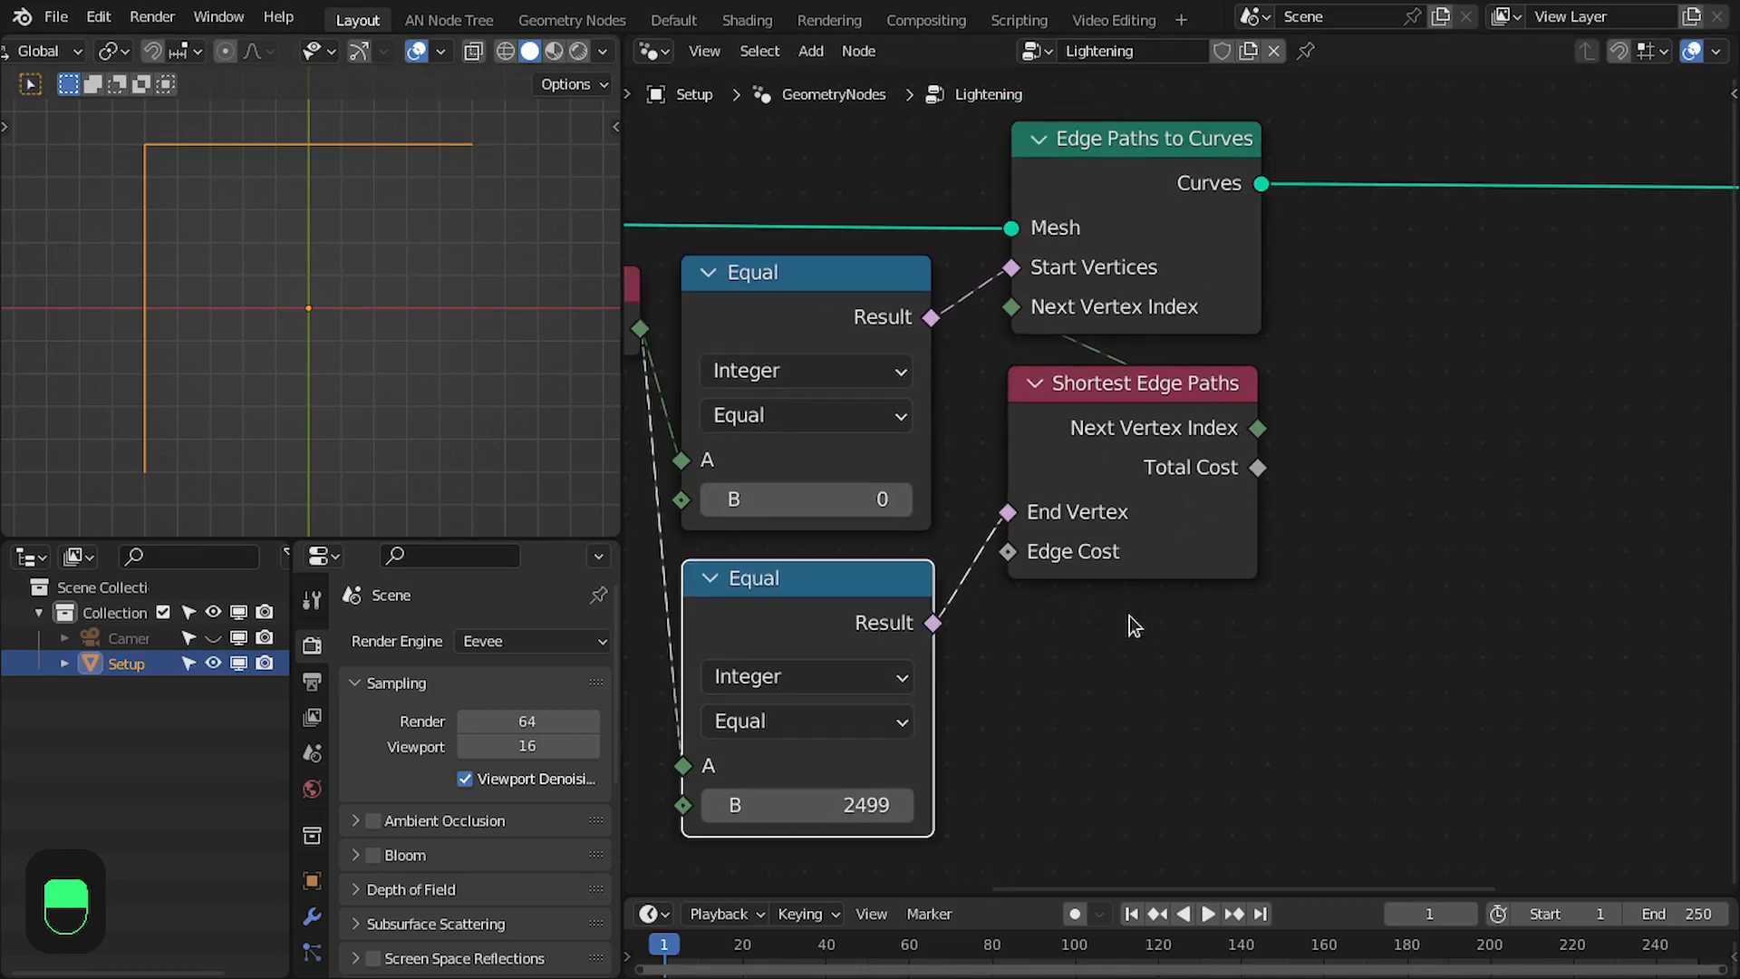
- Add a Noise Texture node beneath Shortest Edge Paths and connect its Fac output to the Edge Cost input
middle_click_drag(1126, 610, 1171, 616)
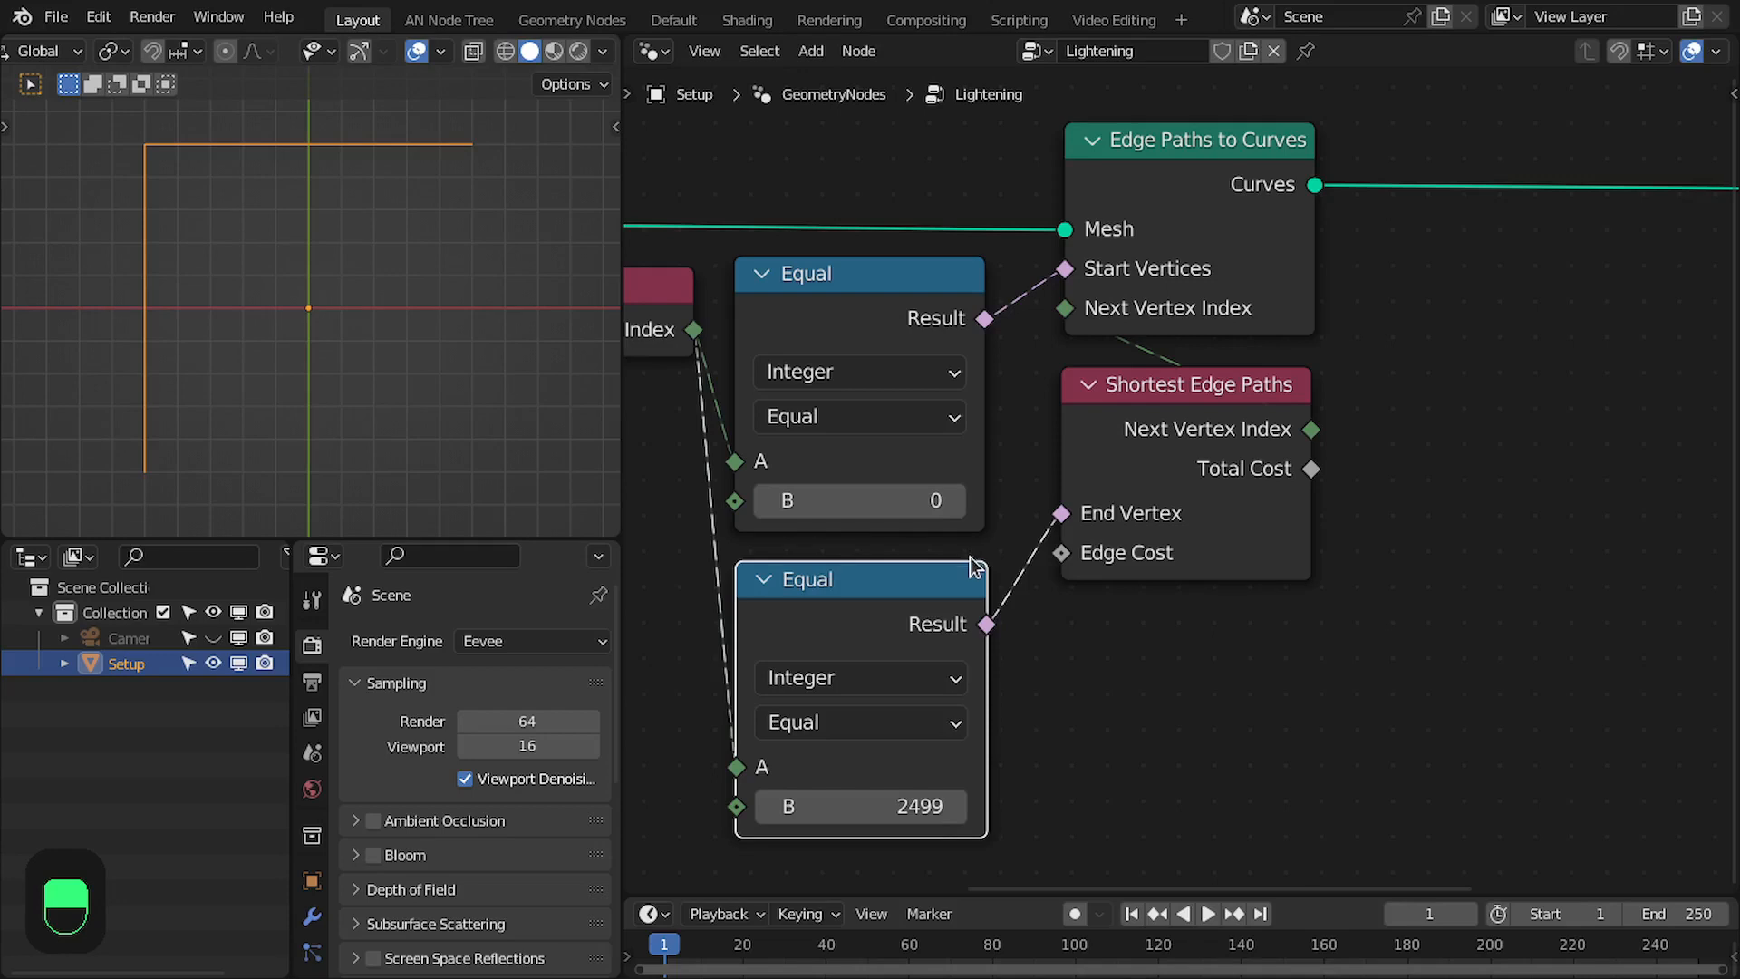
middle_click_drag(1198, 622, 1128, 580)
scroll(1127, 580, "down", 1)
middle_click_drag(1123, 639, 1134, 577)
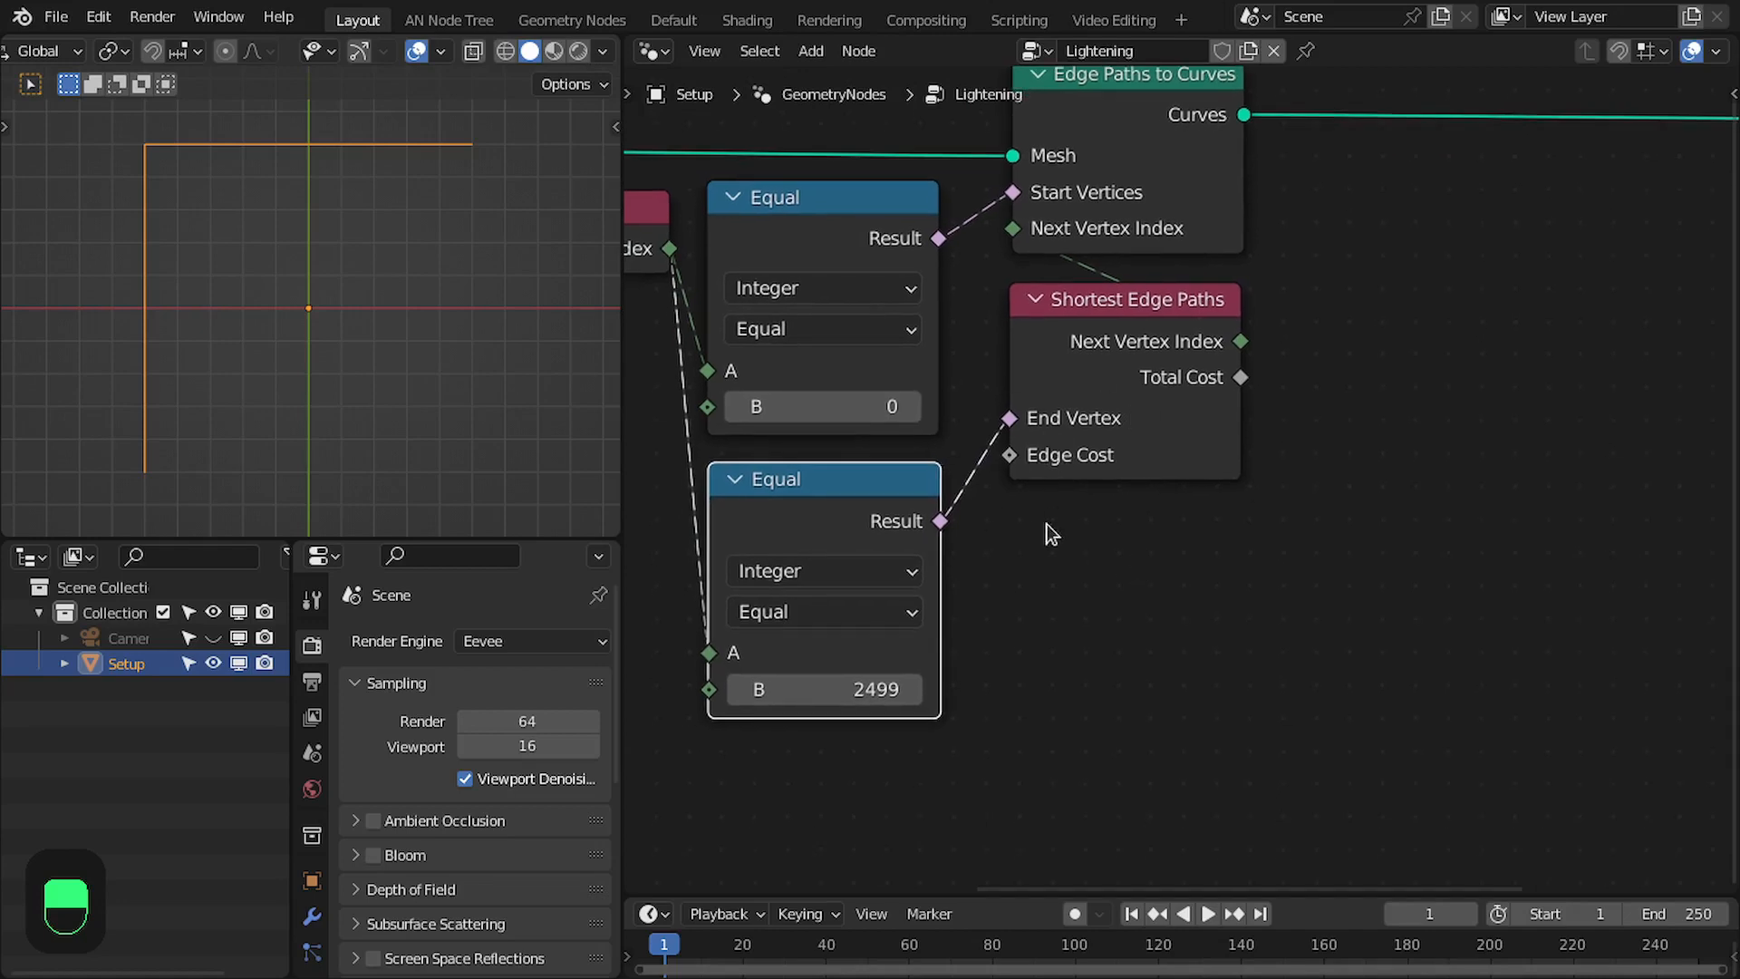
key("shift+a")
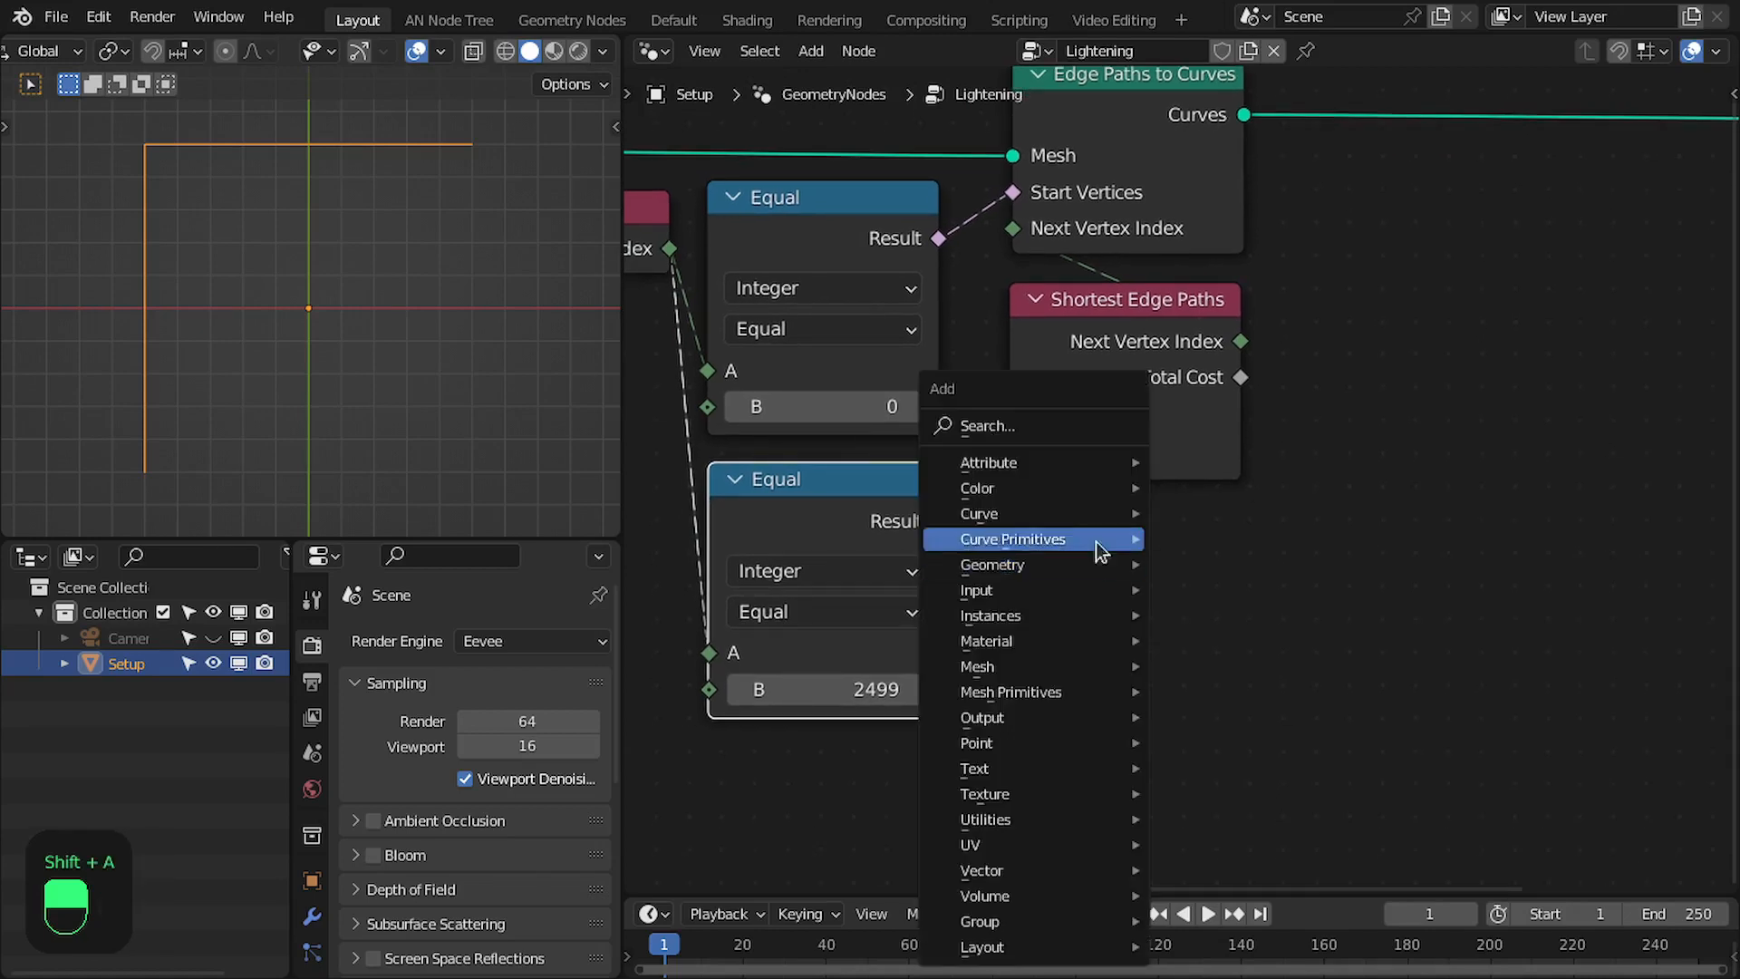
left_click(1054, 426)
type("noise")
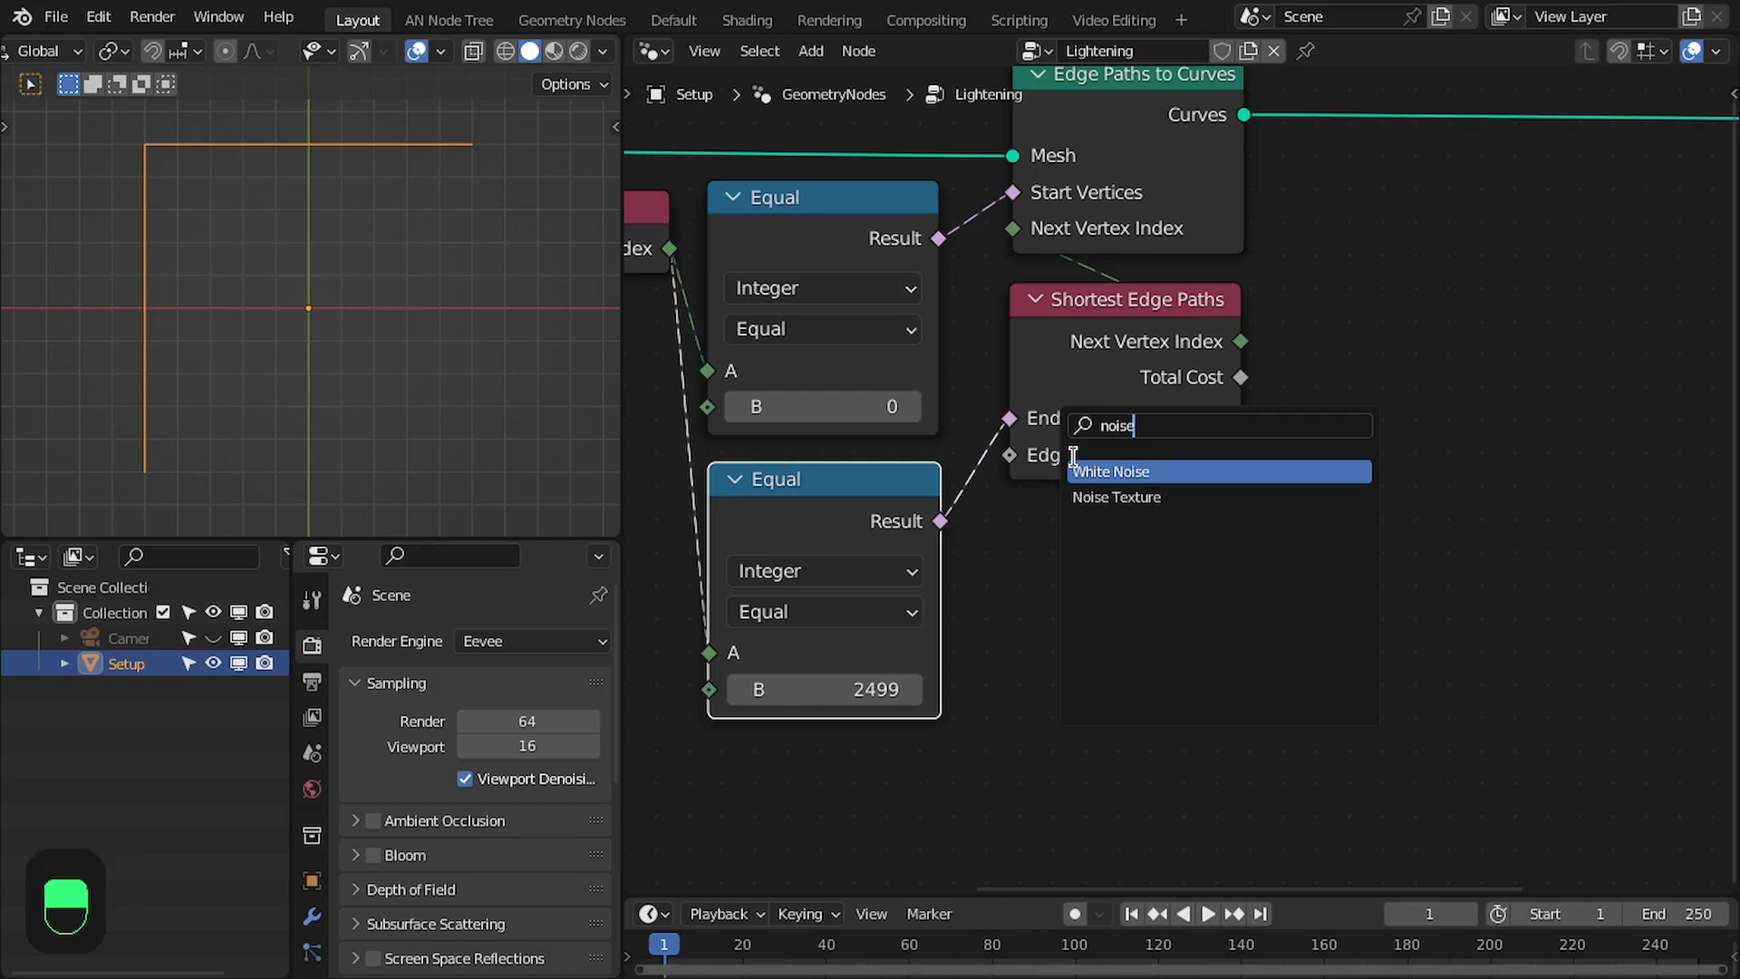
key("Down")
key("Return")
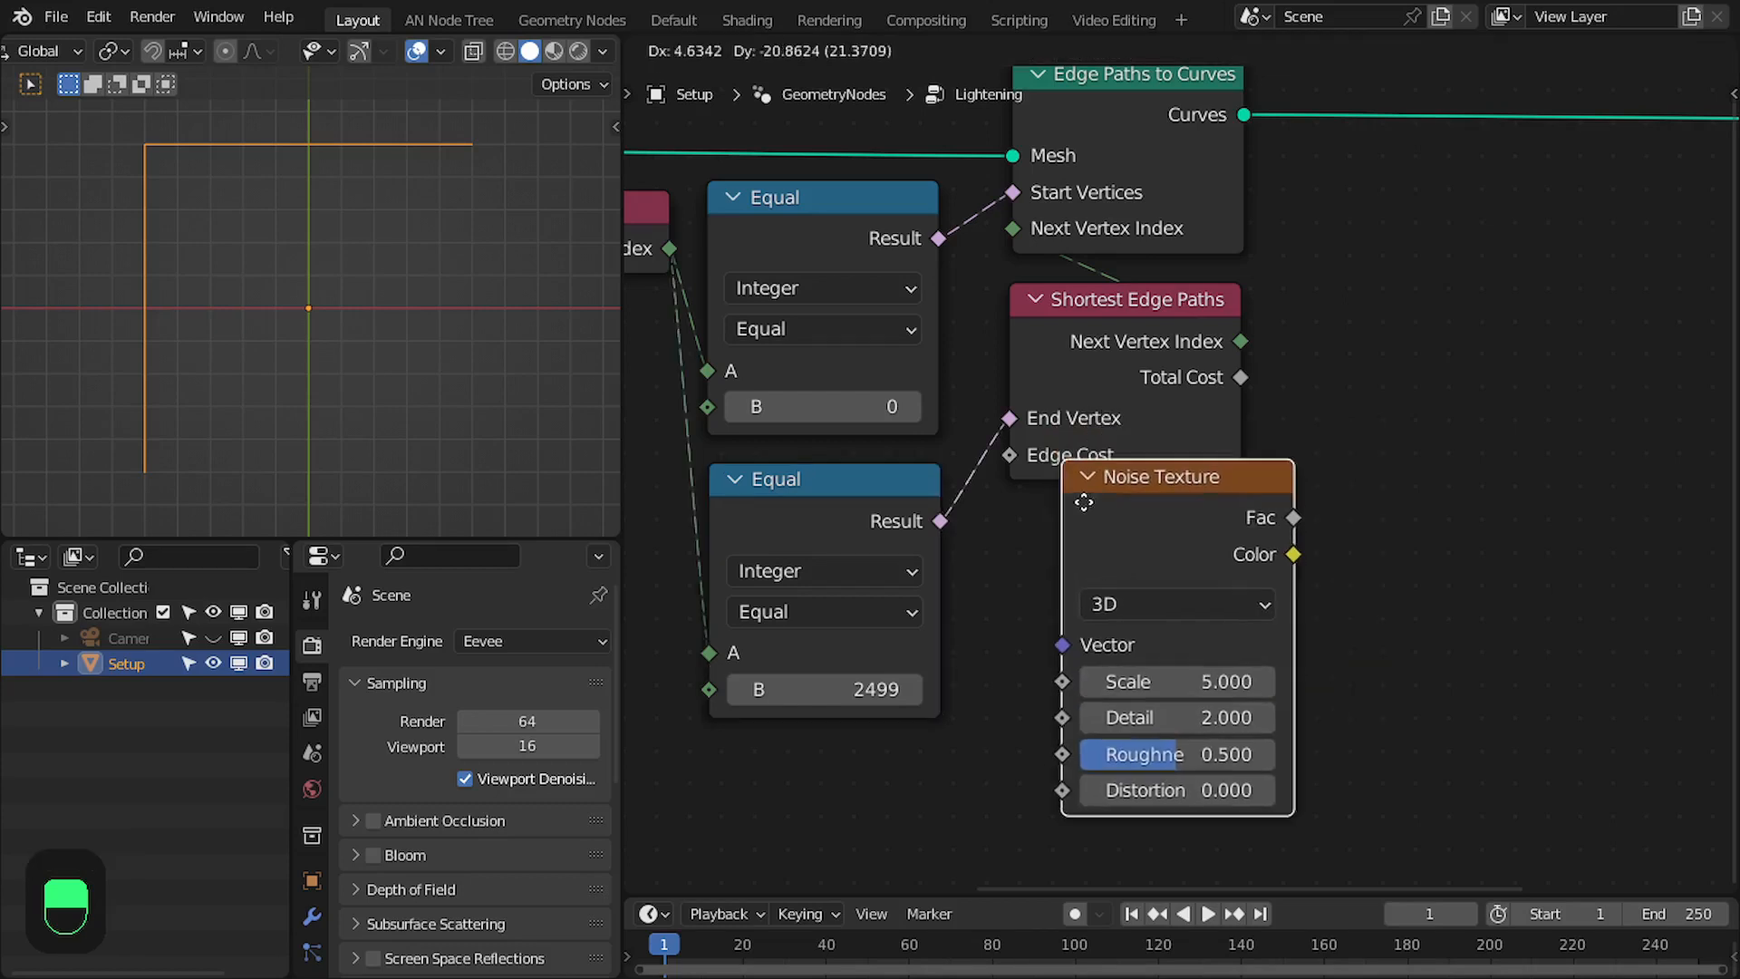
left_click_drag(1247, 571, 1013, 458)
middle_click_drag(1157, 516, 1146, 460)
scroll(1145, 471, "down", 1)
middle_click_drag(1138, 494, 1116, 588)
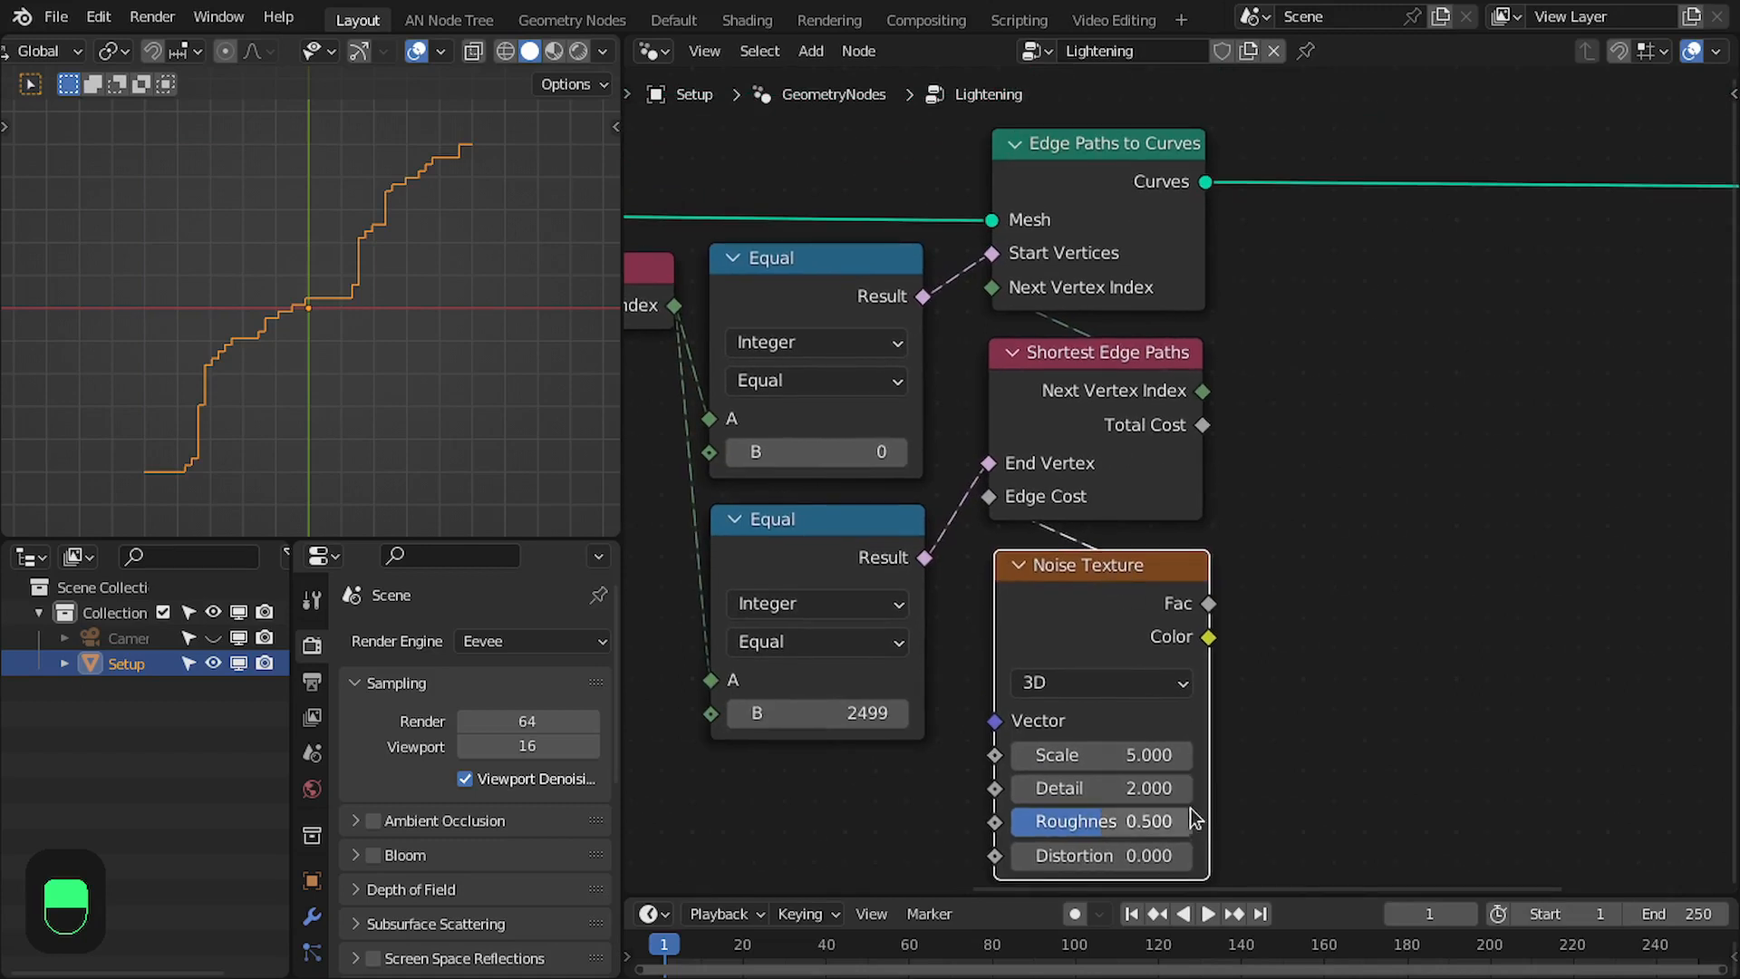
- Set the Noise Texture's Detail and Roughness to 0 and its Scale to 2
middle_click_drag(1189, 819, 1164, 715)
left_click_drag(1080, 725, 989, 724)
left_click_drag(1116, 686, 1015, 686)
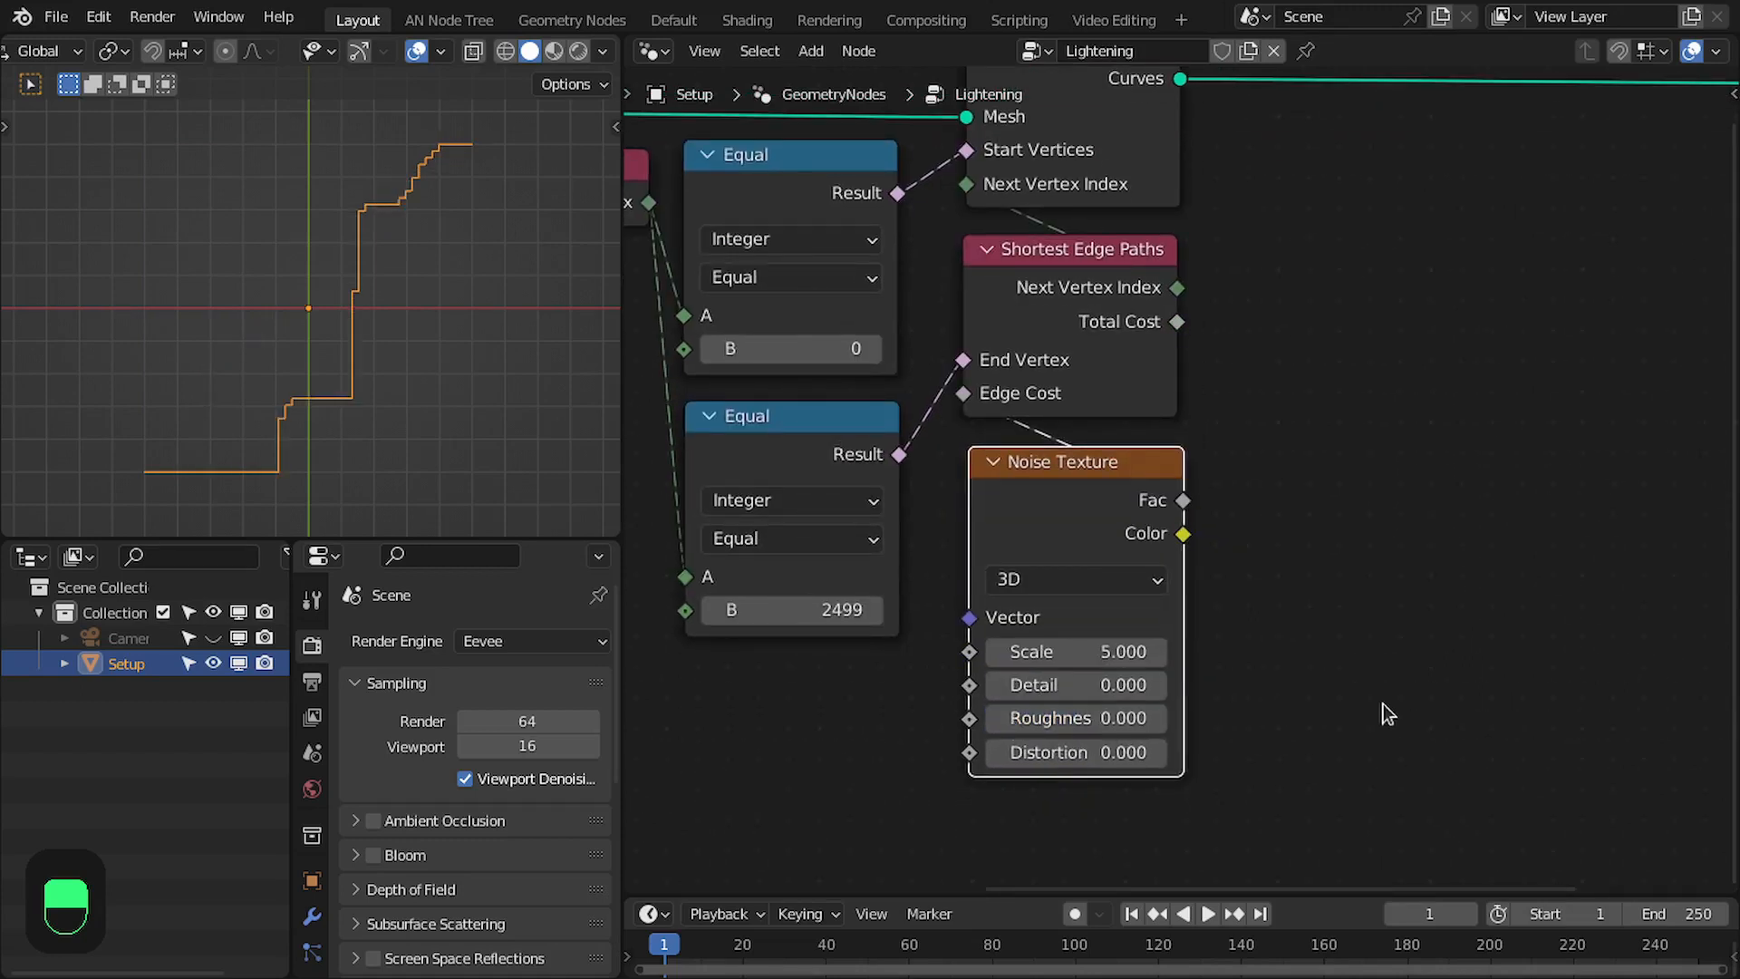
middle_click_drag(1386, 713, 1343, 760)
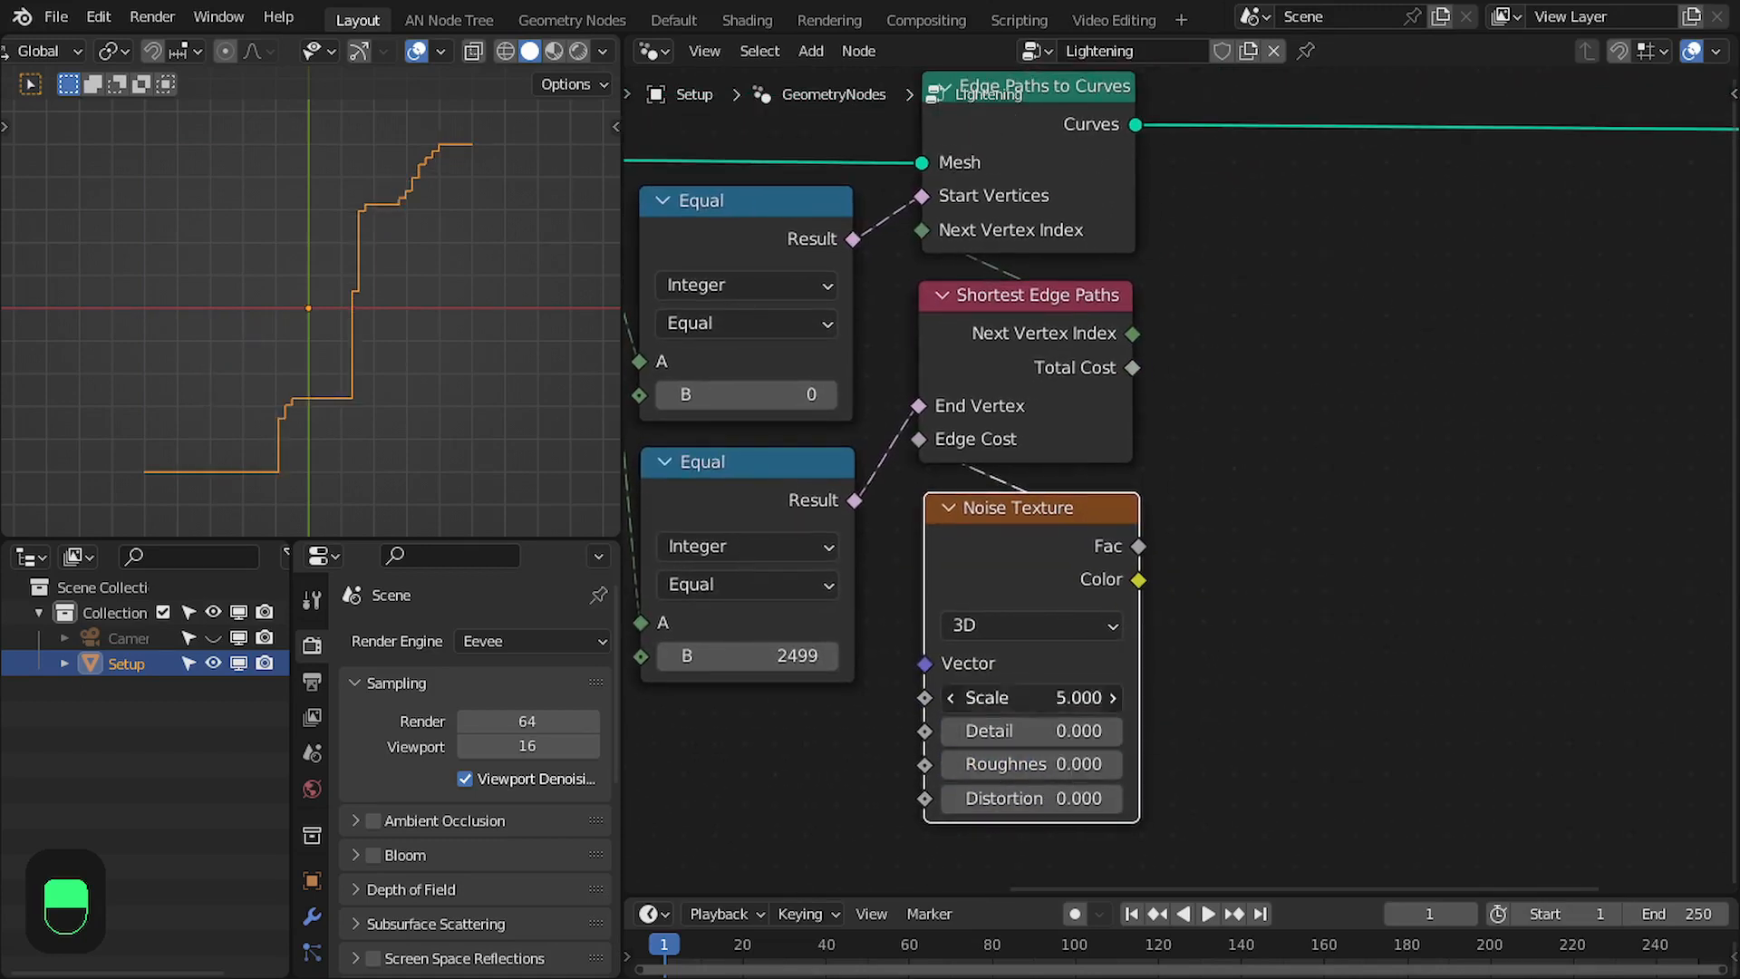
left_click(1044, 696)
type("2")
key("Return")
- Move the Grid node higher in the node tree, above the level of Edge Paths to Curves
scroll(1214, 553, "down", 1)
scroll(1246, 489, "down", 1)
middle_click_drag(1270, 428, 1207, 452)
scroll(1123, 431, "down", 3)
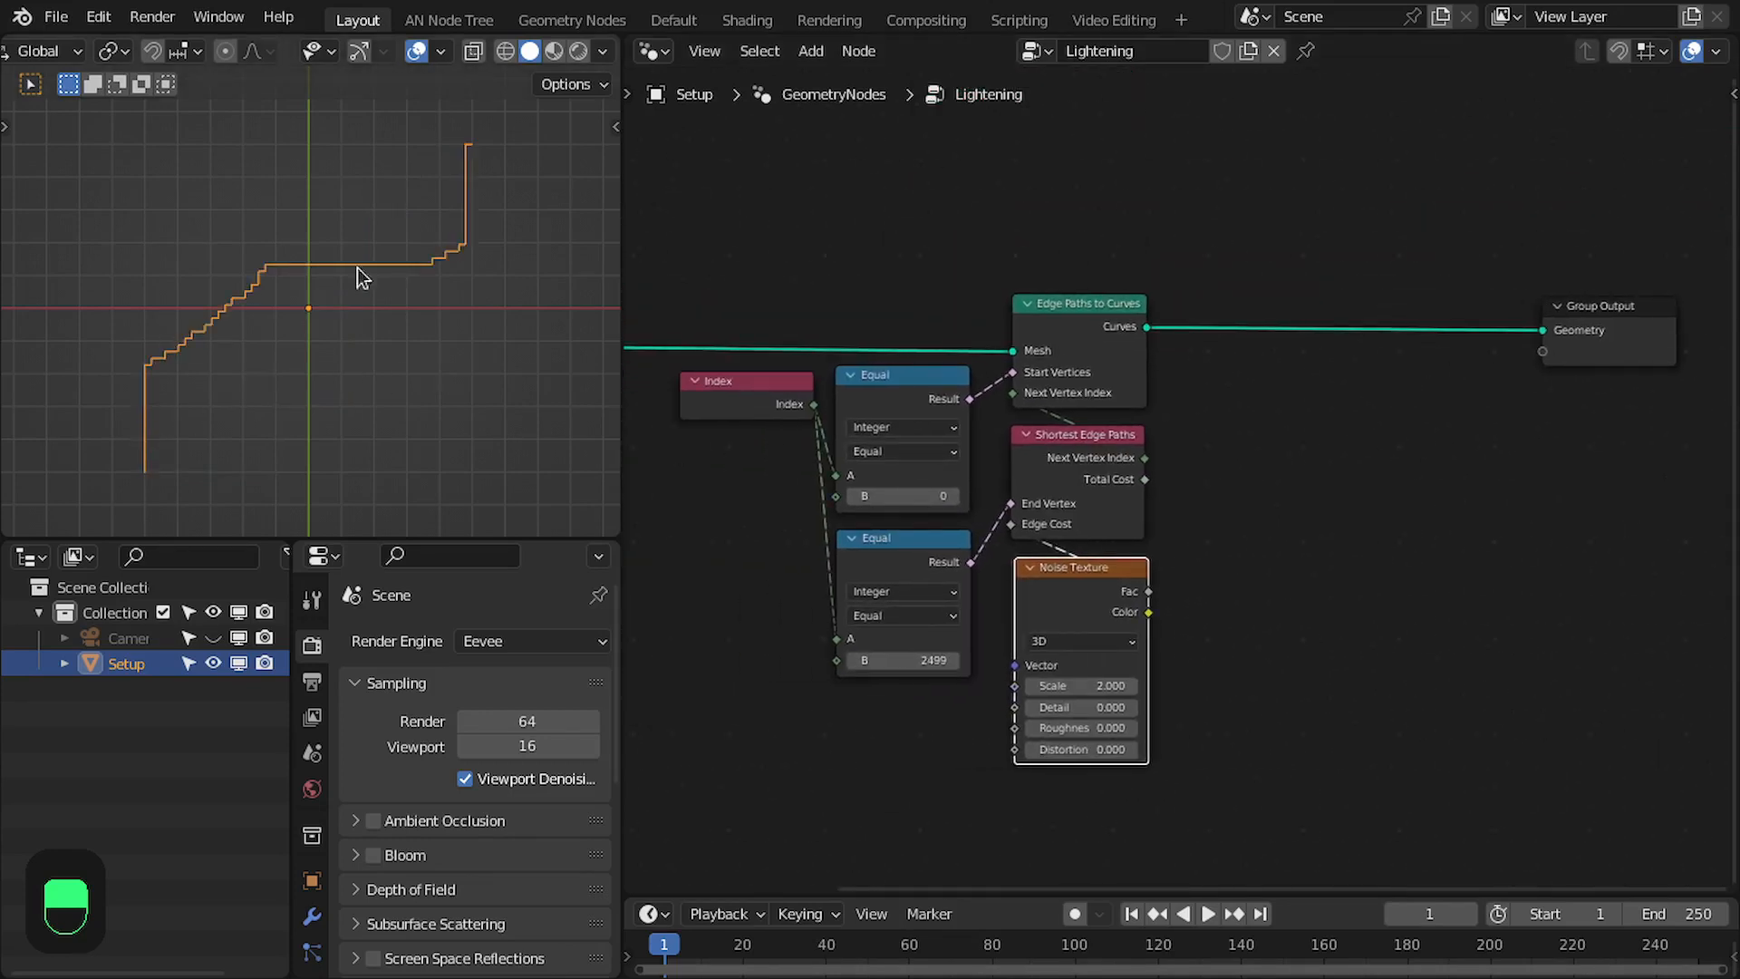
middle_click_drag(1042, 349, 1306, 378)
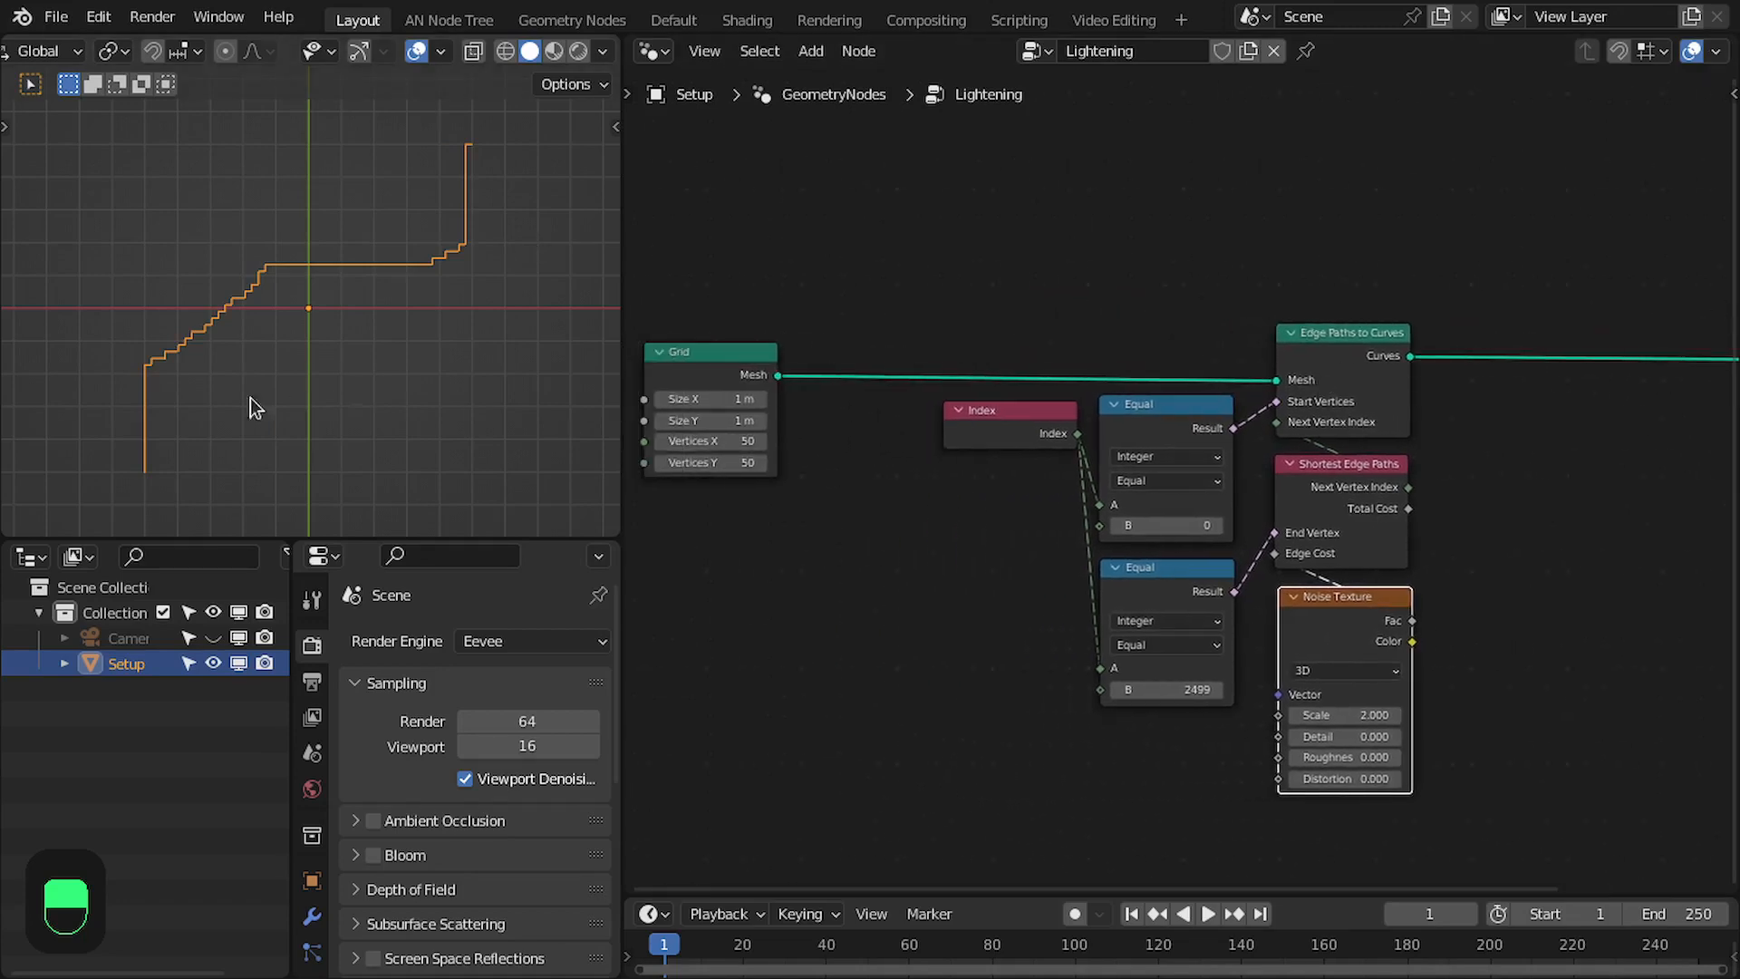
middle_click_drag(1005, 368, 885, 396)
middle_click_drag(715, 397, 874, 459)
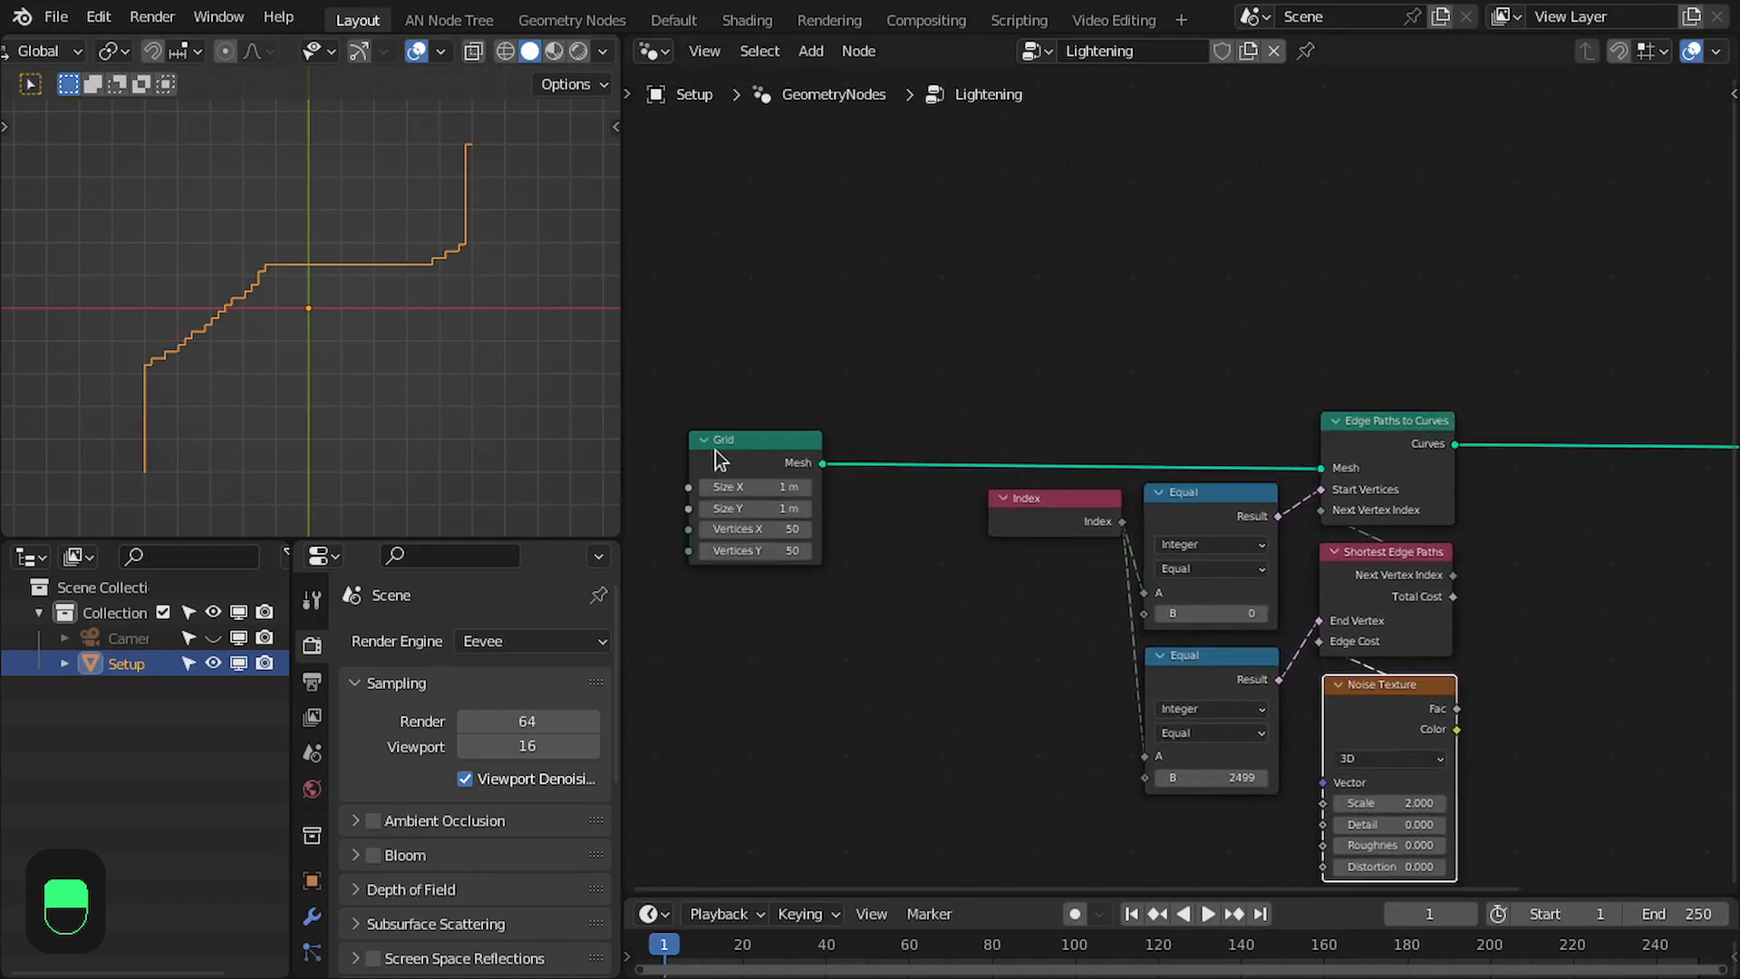
left_click_drag(715, 453, 839, 318)
middle_click_drag(838, 317, 760, 336)
- Add a Store Named Attribute node fed by the Grid's Mesh output and place it above Edge Paths to Curves
left_click_drag(667, 346, 1255, 342)
type("store")
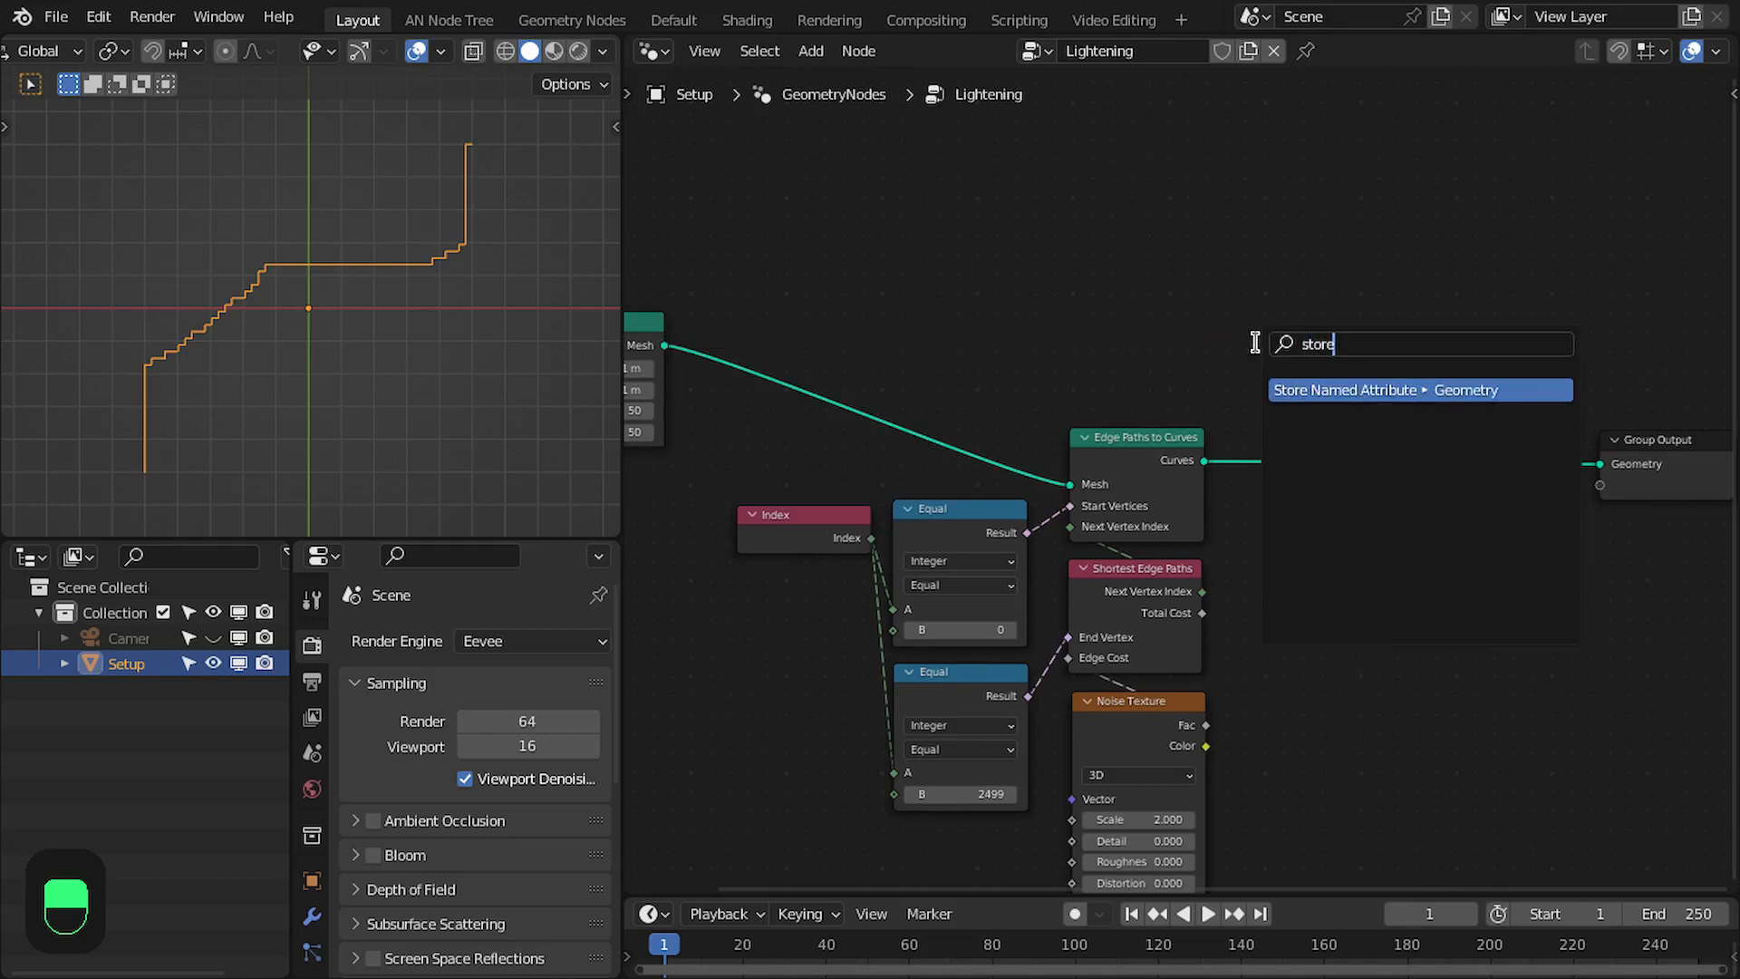
key("Return")
left_click(1267, 270)
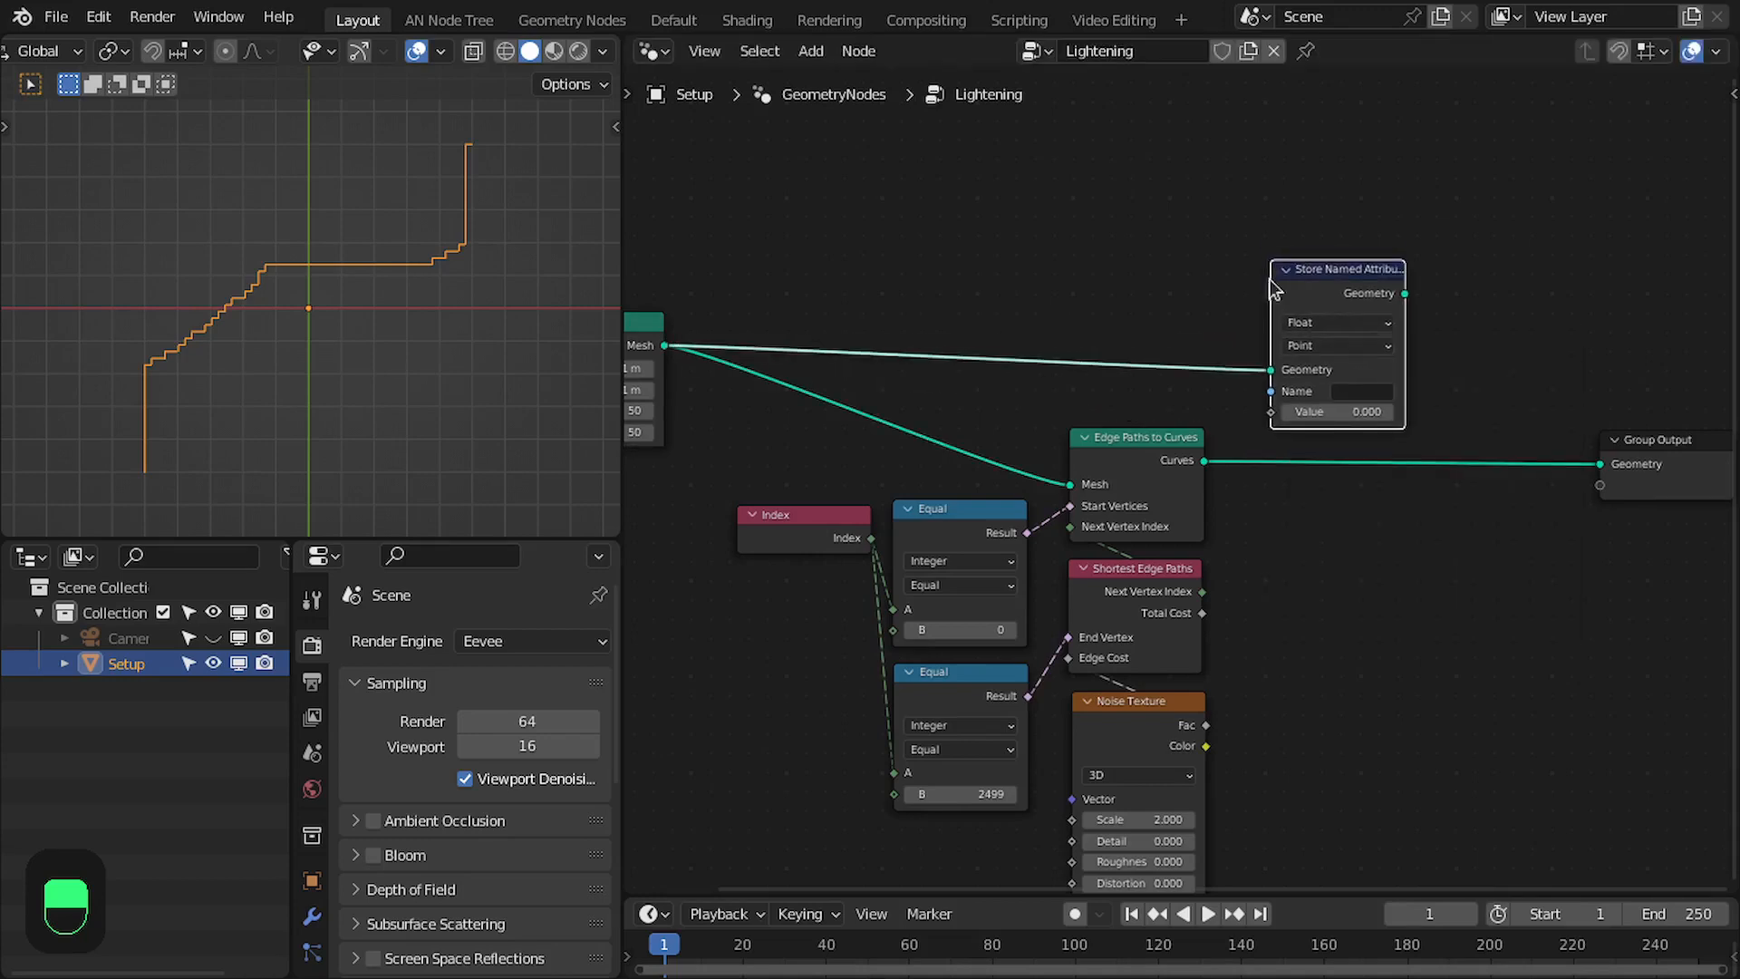
- Connect the Noise Texture's Fac to the Value of Store Named Attribute and name the attribute w
scroll(1286, 267, "up", 2)
scroll(1256, 531, "up", 1)
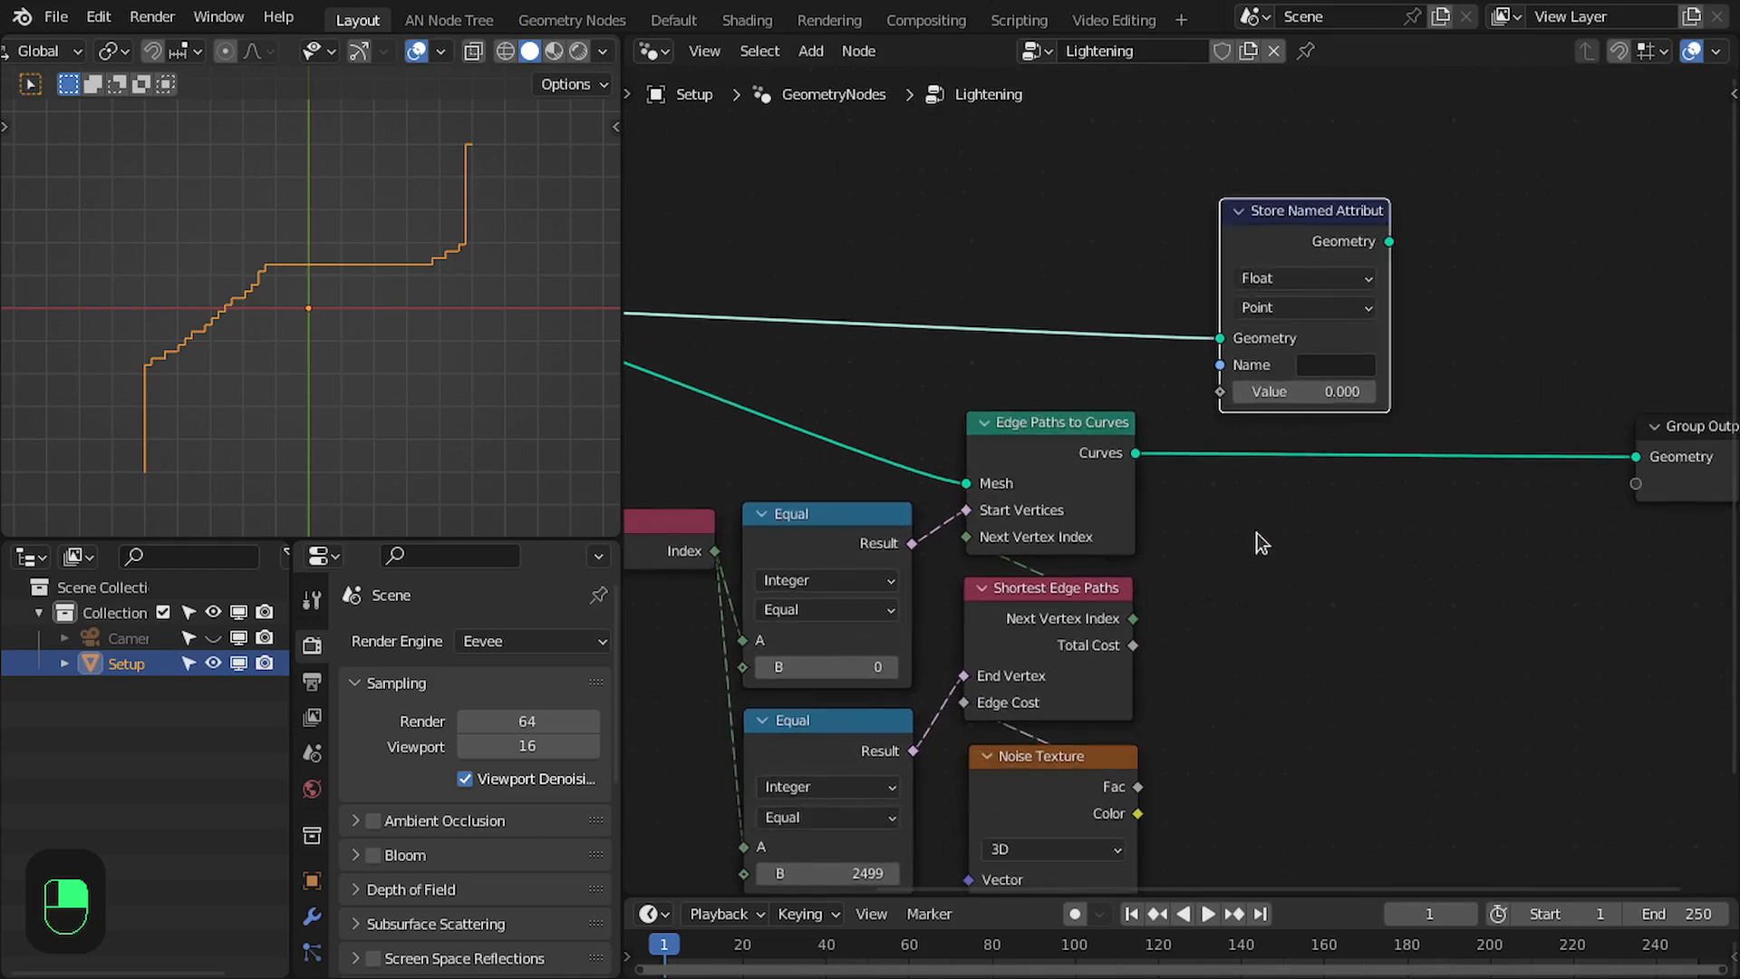
left_click_drag(1142, 787, 1232, 395)
left_click(1327, 366)
type("w")
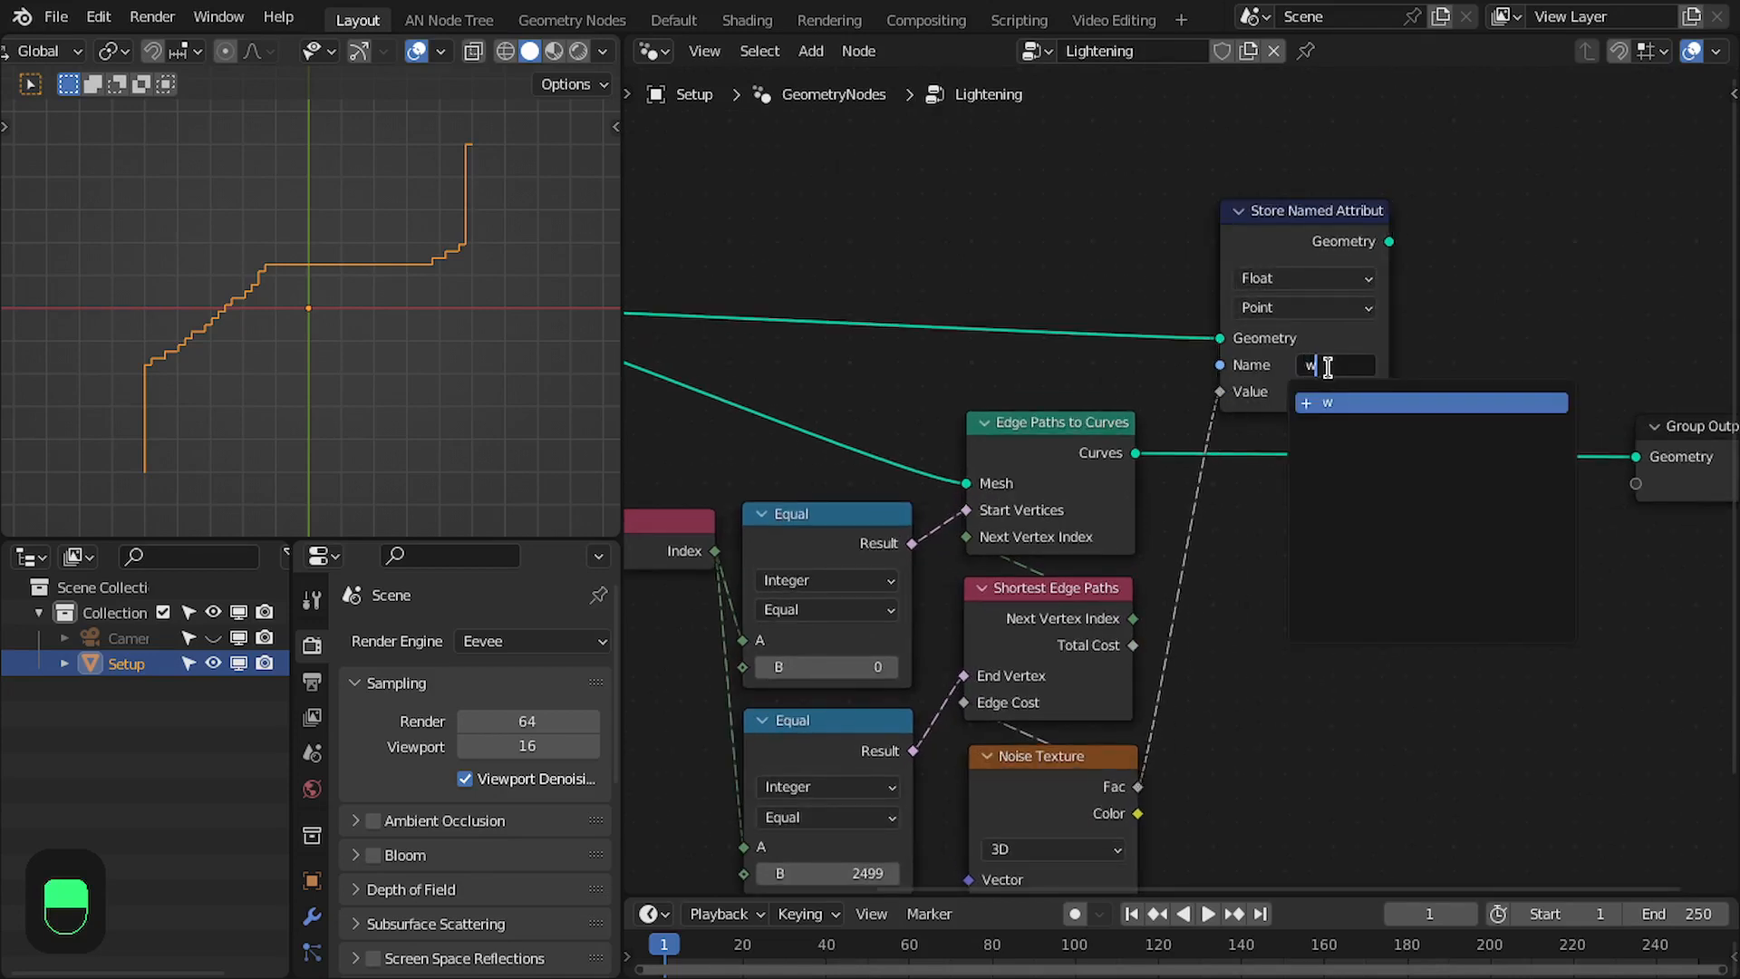
key("Return")
mouse_move(1366, 277)
left_mouse_down()
mouse_move(1382, 268)
mouse_move(1361, 251)
left_mouse_up()
mouse_move(1056, 772)
left_mouse_down()
mouse_move(1025, 768)
mouse_move(1044, 771)
left_mouse_up()
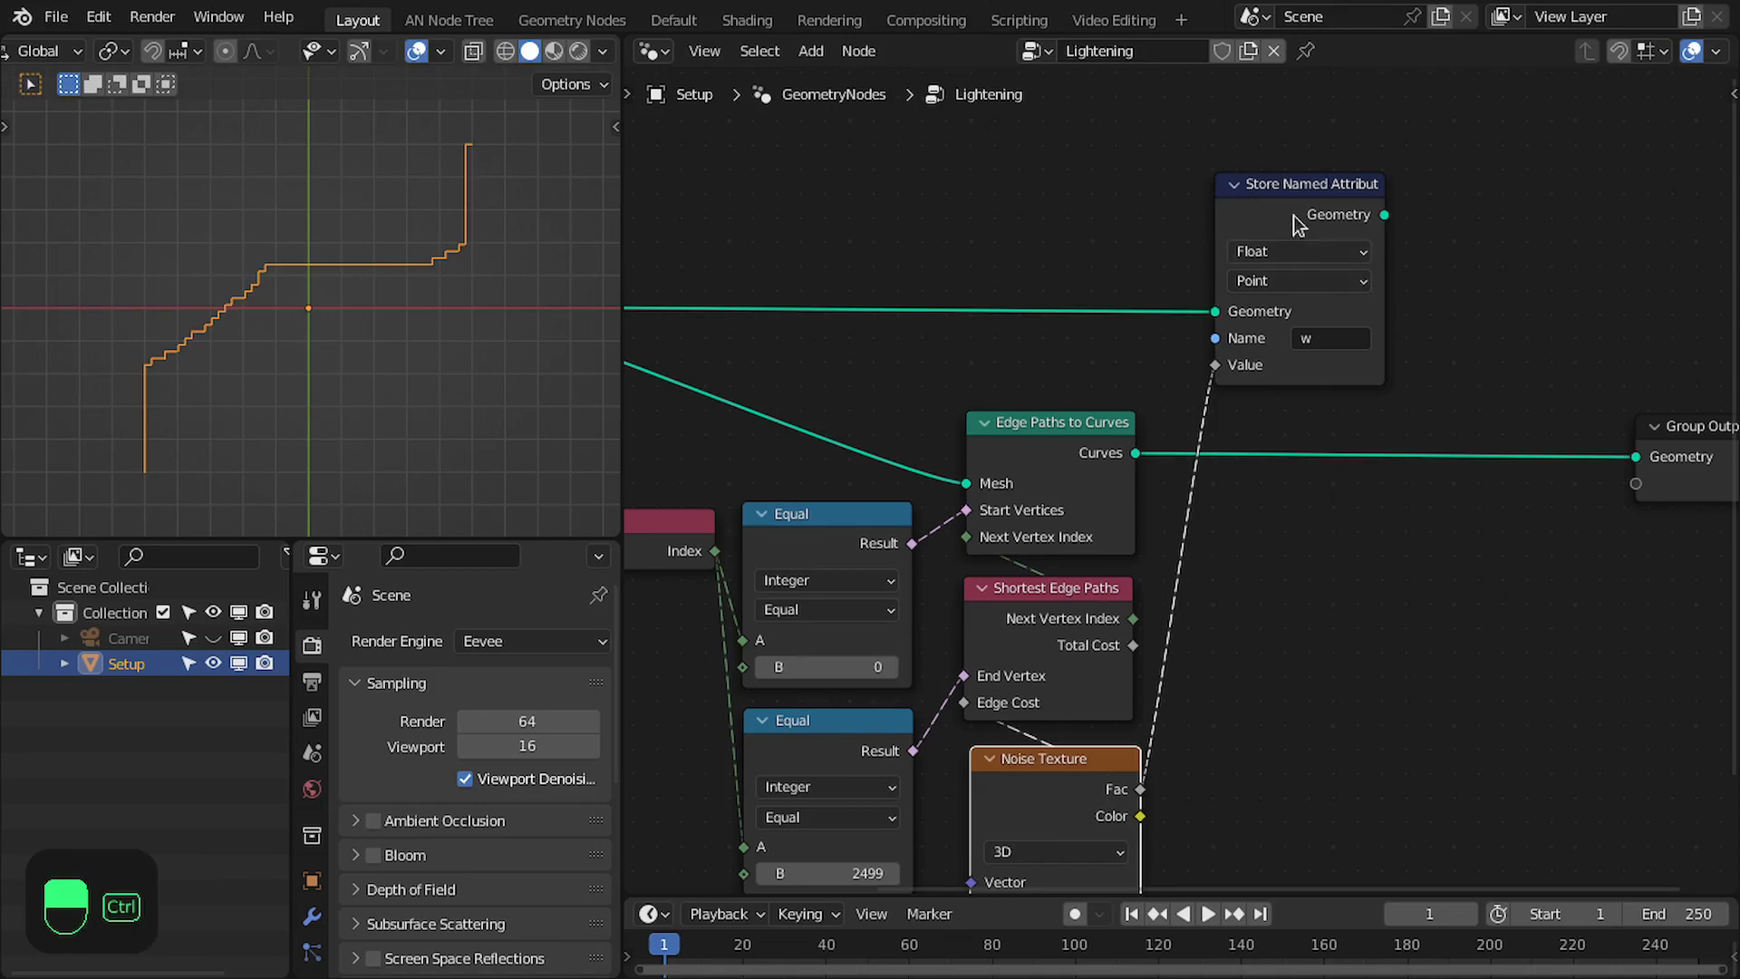
- Merge Store Named Attribute with Edge Paths to Curves through a Join Geometry node placed just before Group Output
right_click_drag(1295, 195, 1049, 473, "ctrl+shift")
middle_click_drag(1316, 384, 1123, 405)
left_click_drag(1342, 347, 1324, 492)
left_click_drag(1363, 397, 1597, 541)
left_click_drag(1574, 474, 1724, 479)
- Insert a Set Material node between Store Named Attribute and Join Geometry
key("shift+a")
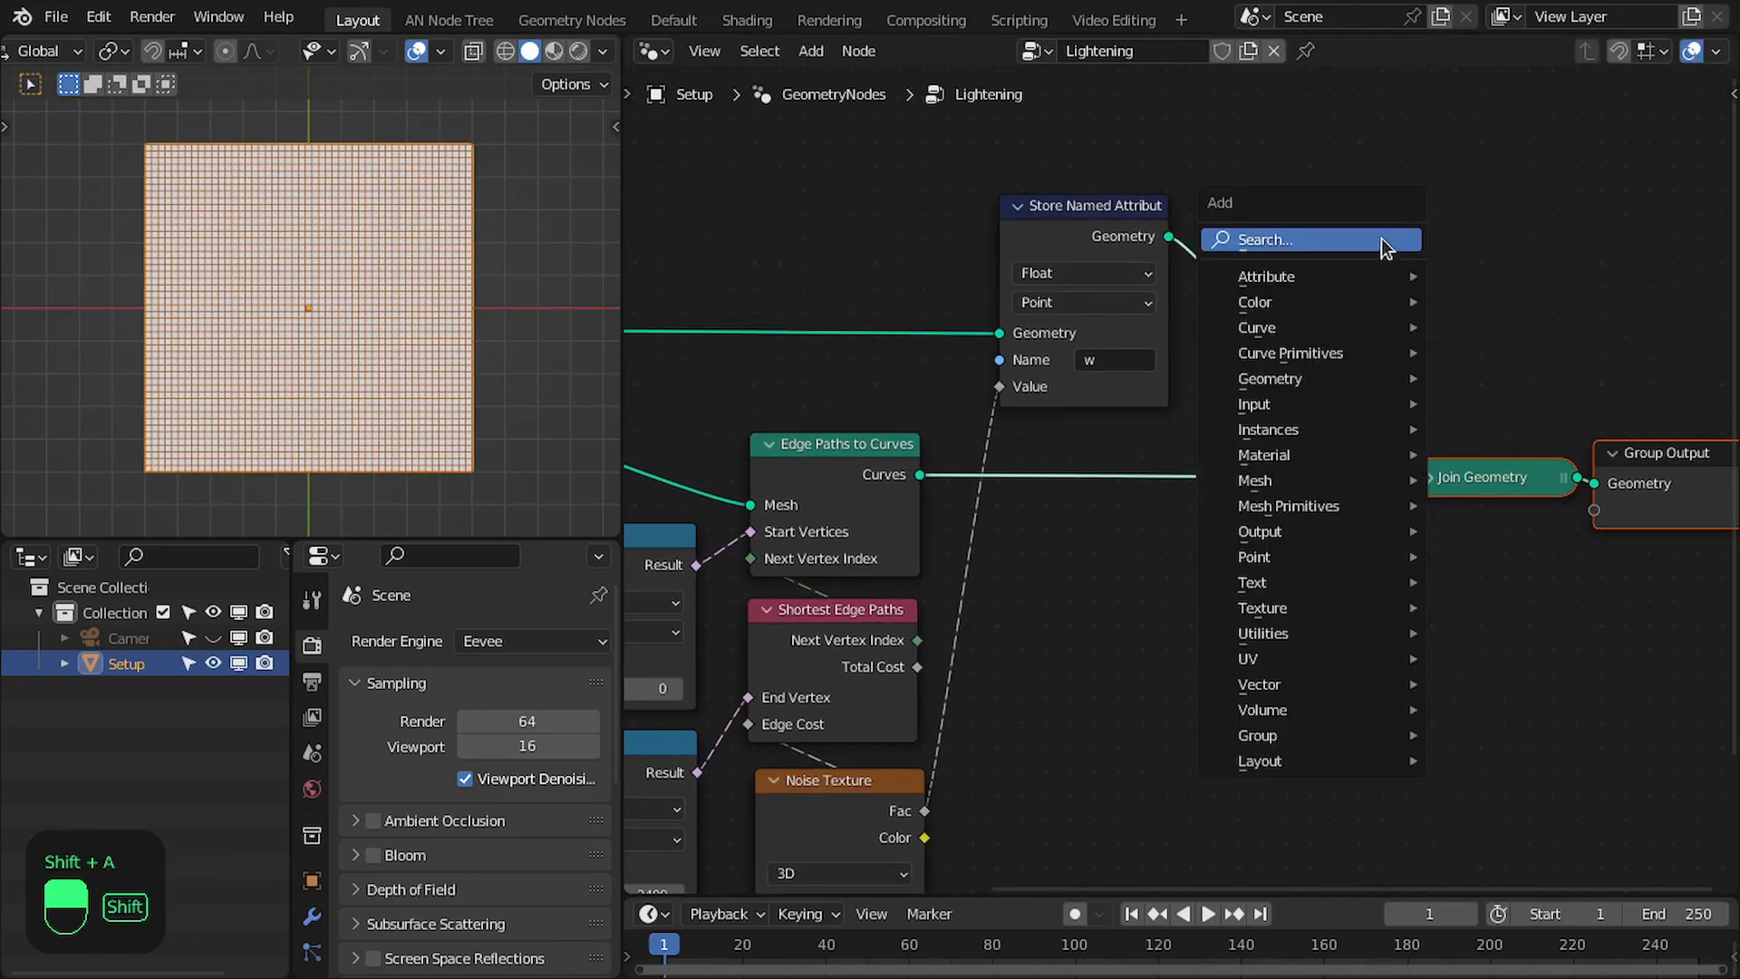
left_click(1381, 237)
type("set mater")
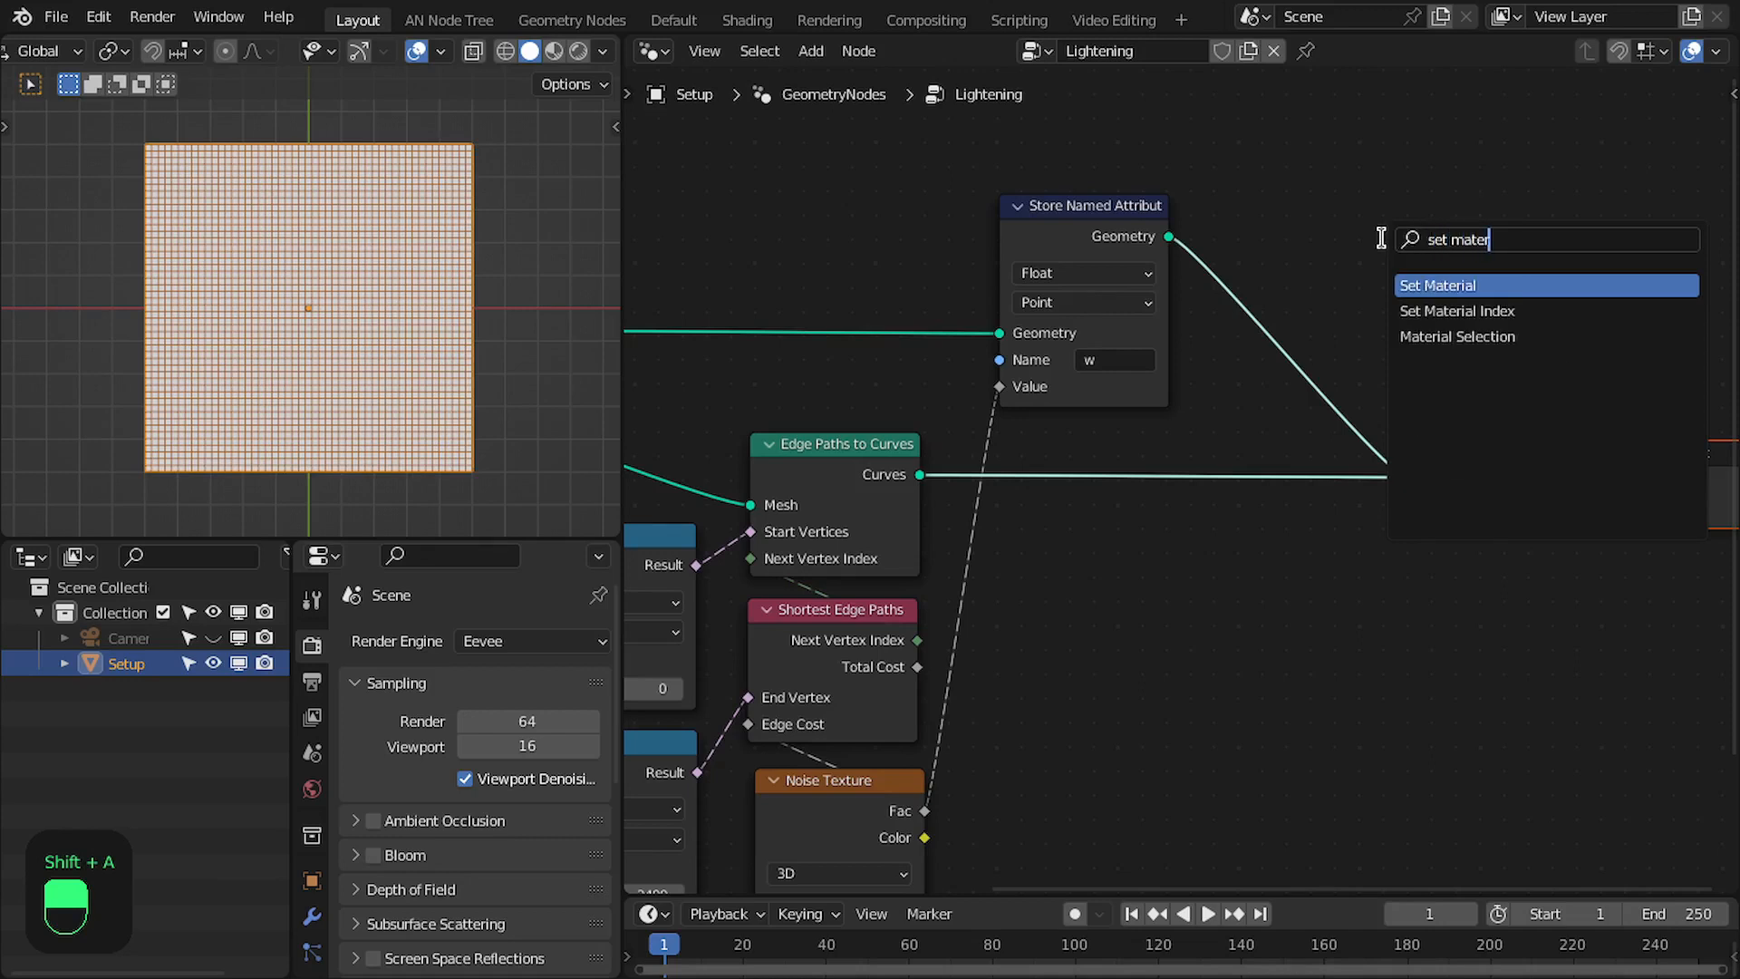
key("Return")
left_click(1174, 203)
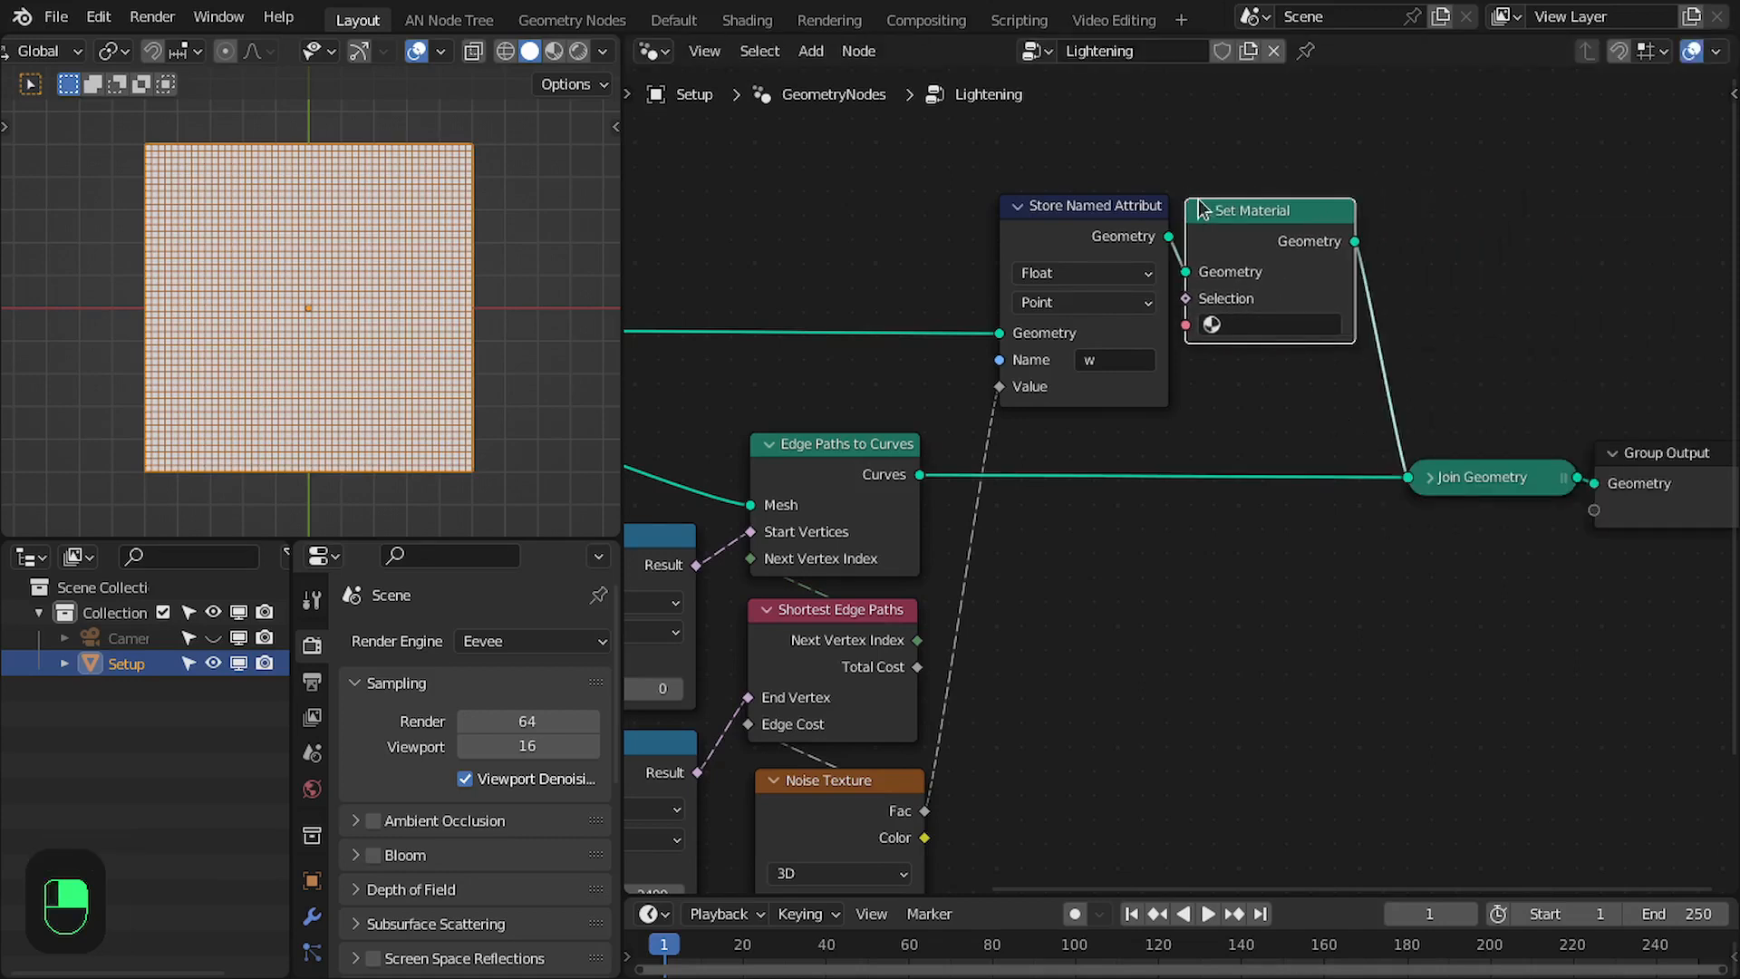
left_click_drag(1286, 218, 1298, 219)
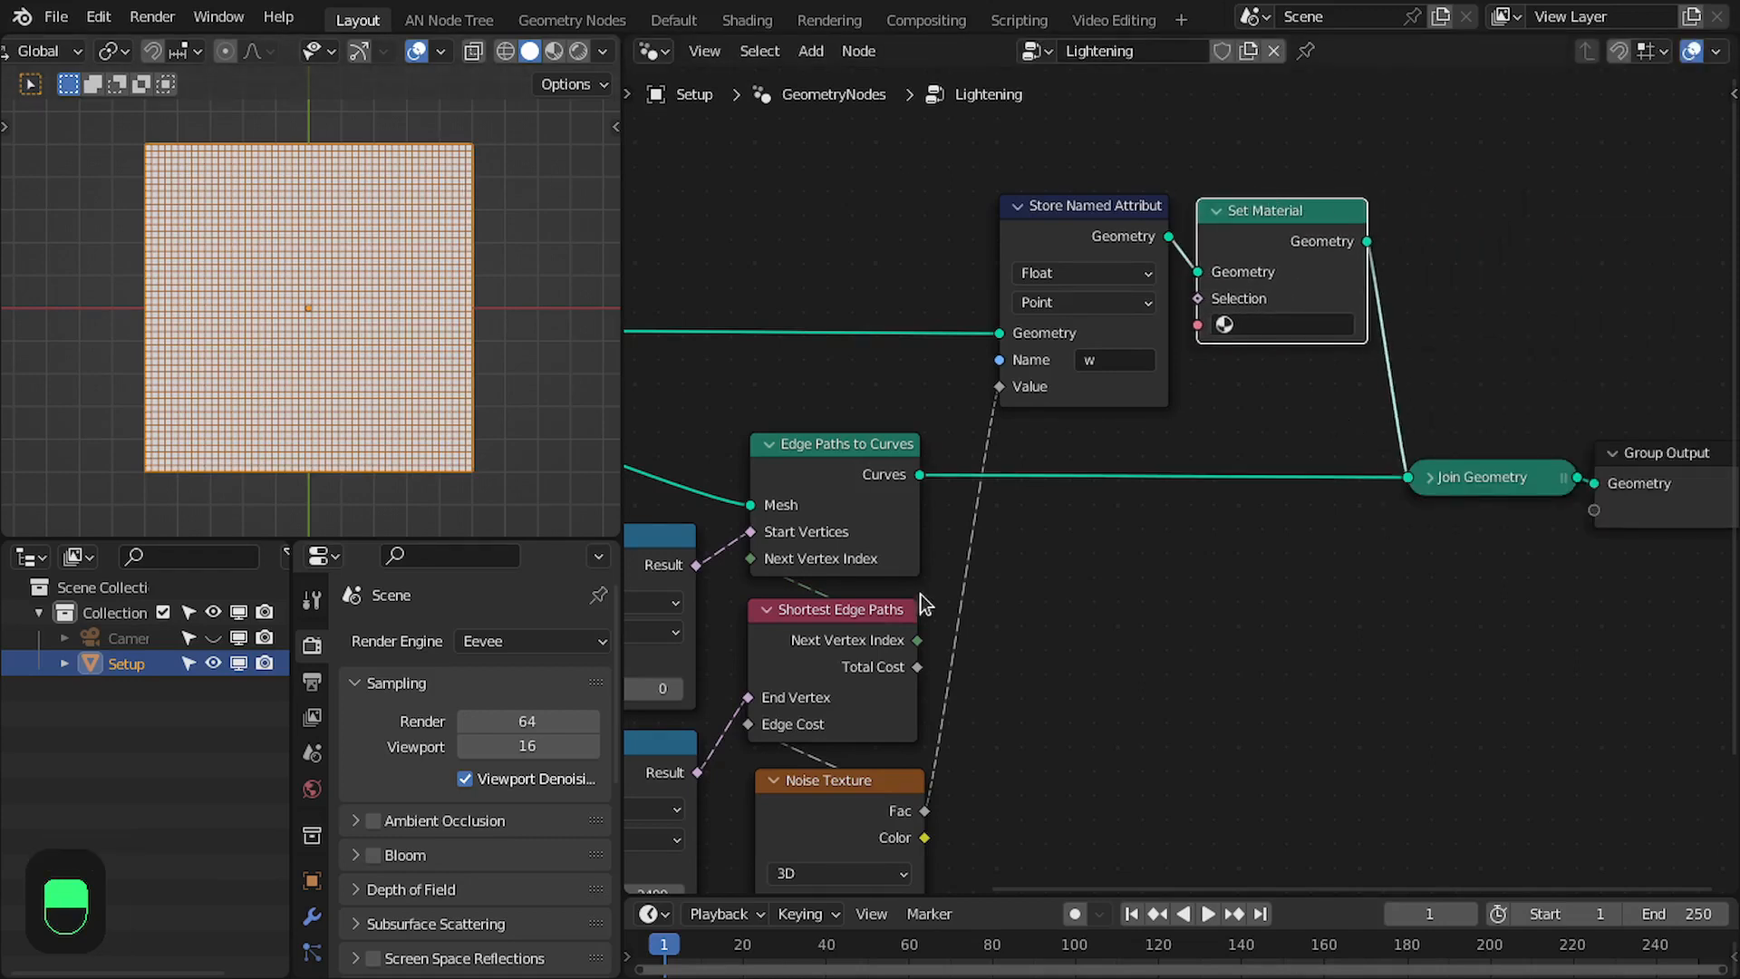
- Create a new material for the Setup object in the Shading workspace
middle_click_drag(921, 594, 1027, 515)
left_click_drag(953, 732, 947, 727)
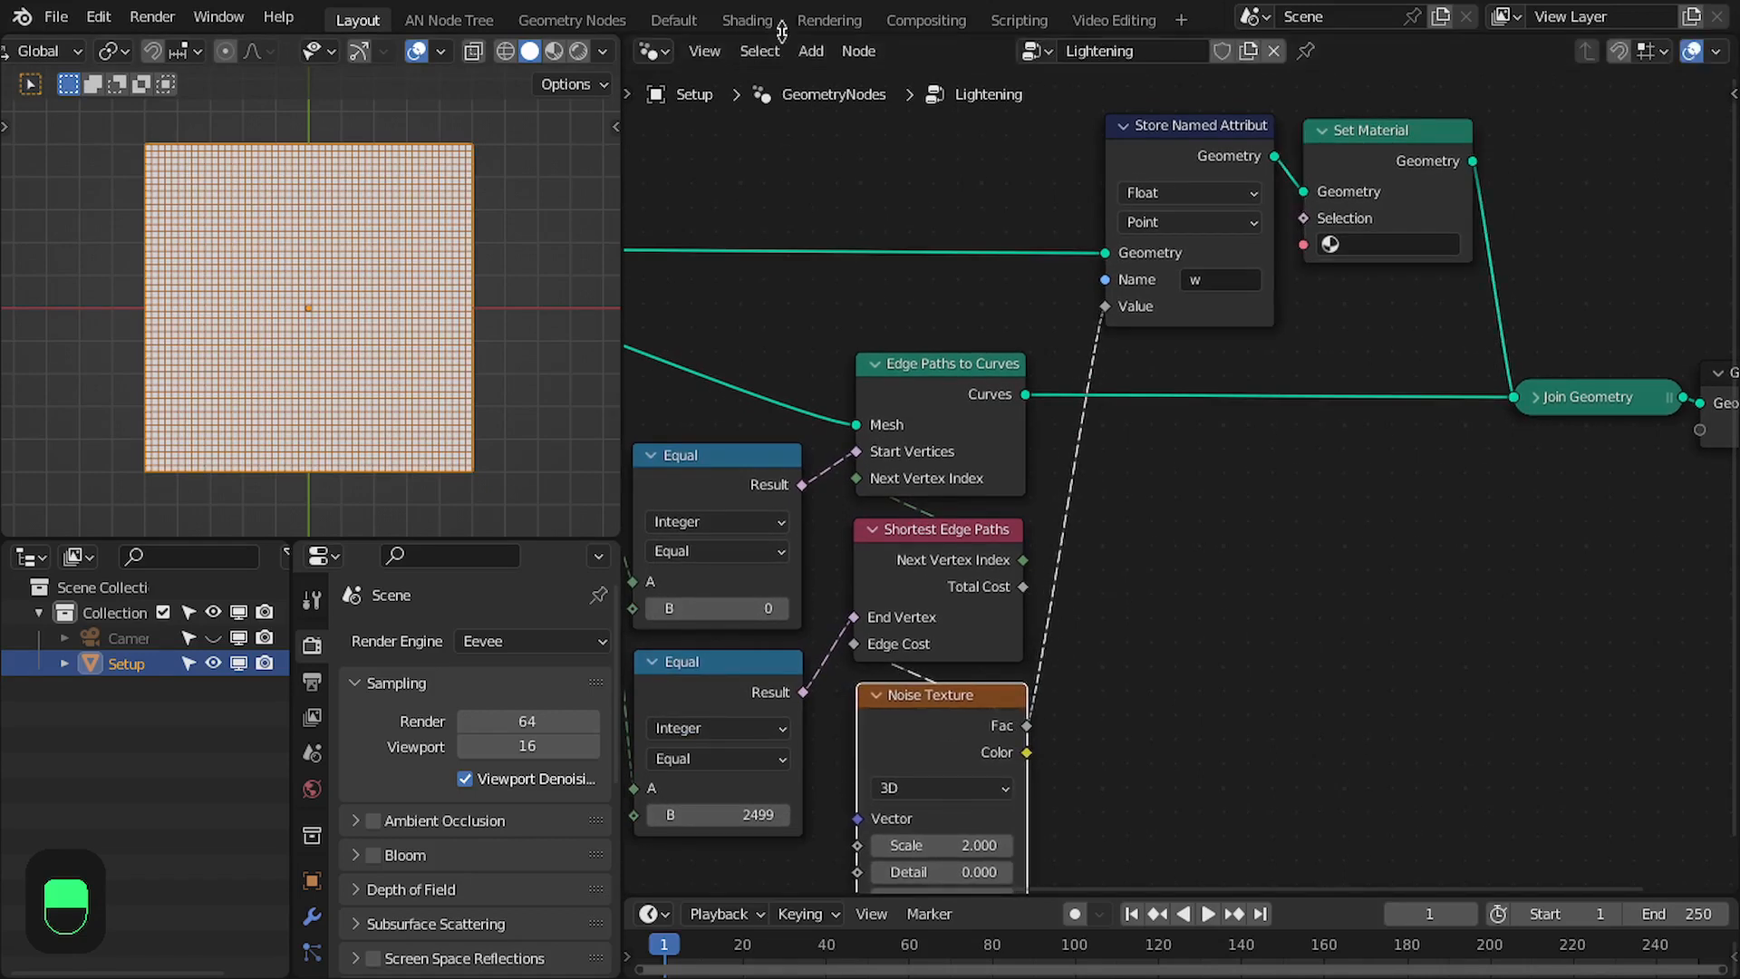
left_click(758, 19)
left_click(1179, 53)
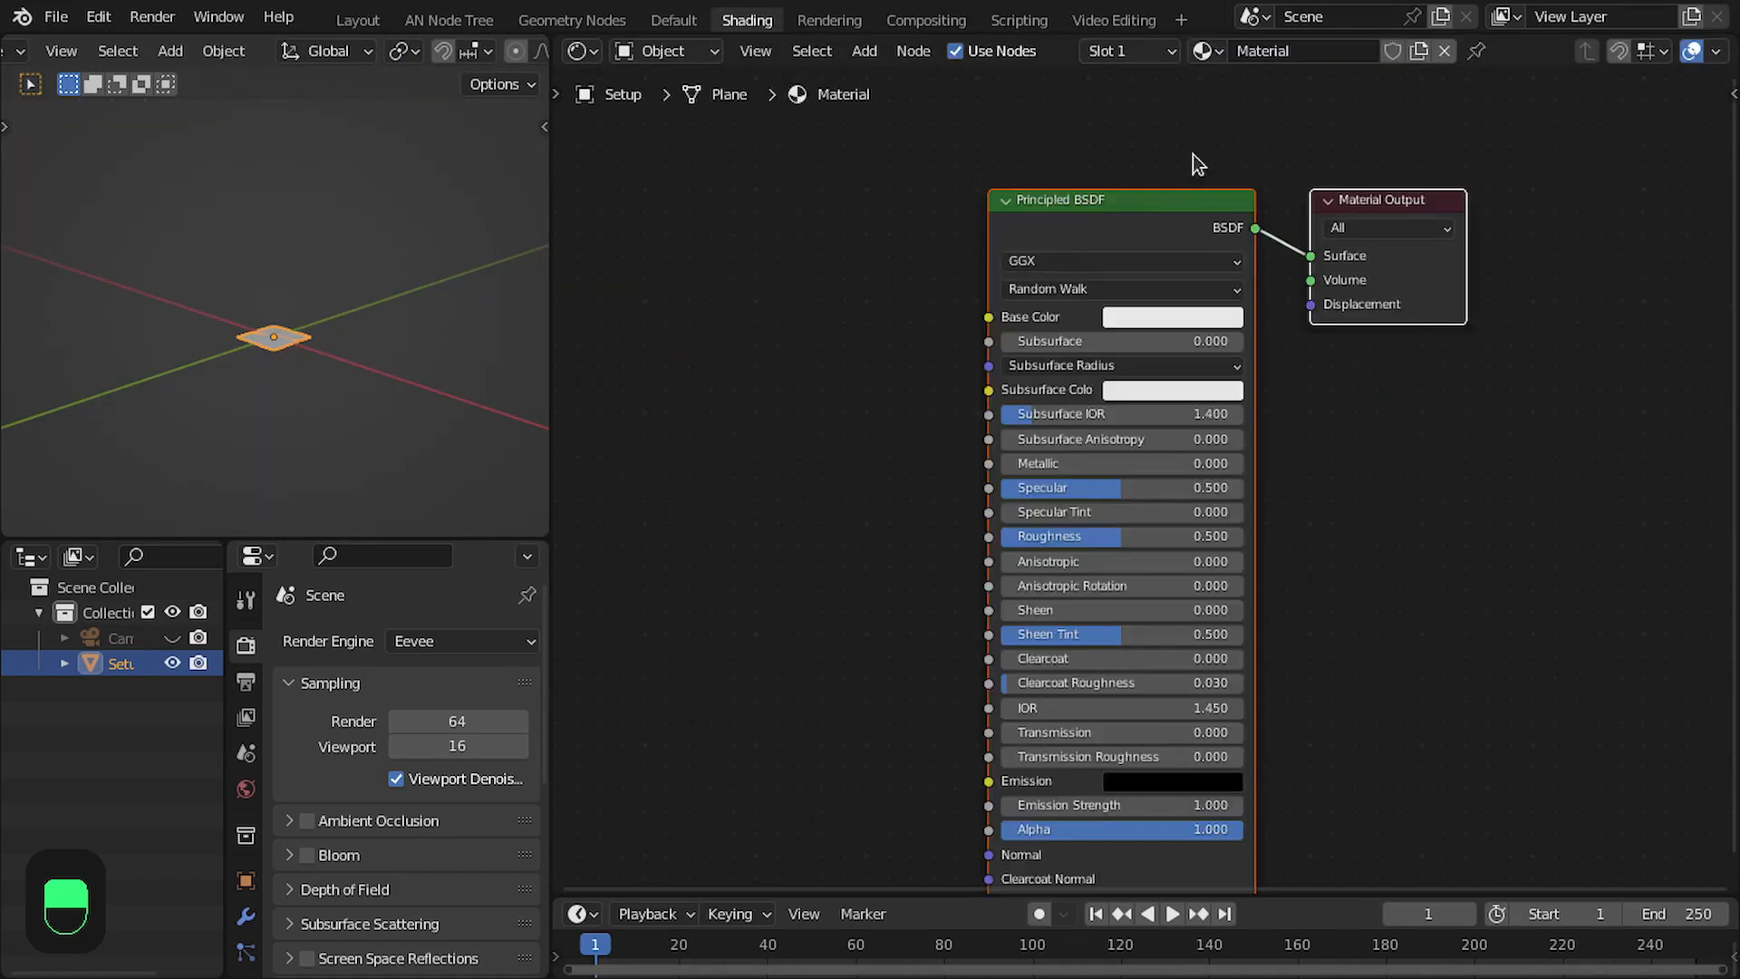
- Add an Attribute node beside the Principled BSDF and set its name to w
left_click(1053, 214)
key("shift+a")
left_click(854, 205)
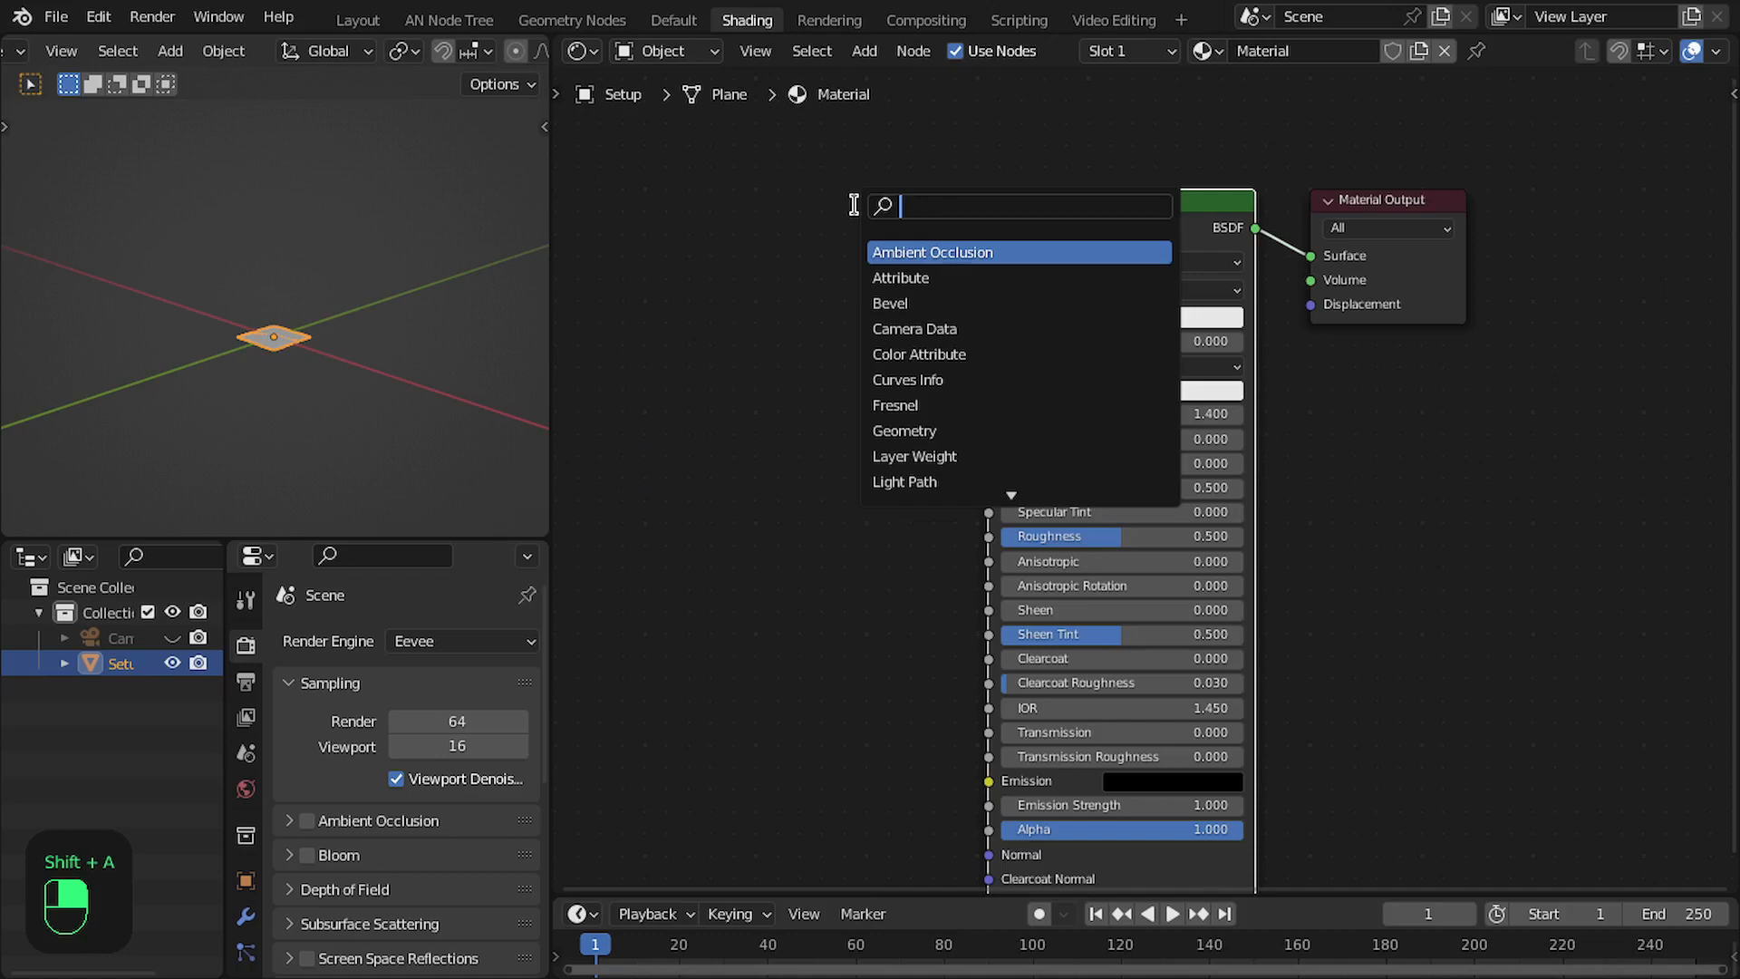
type("att")
key("Return")
left_click(794, 193)
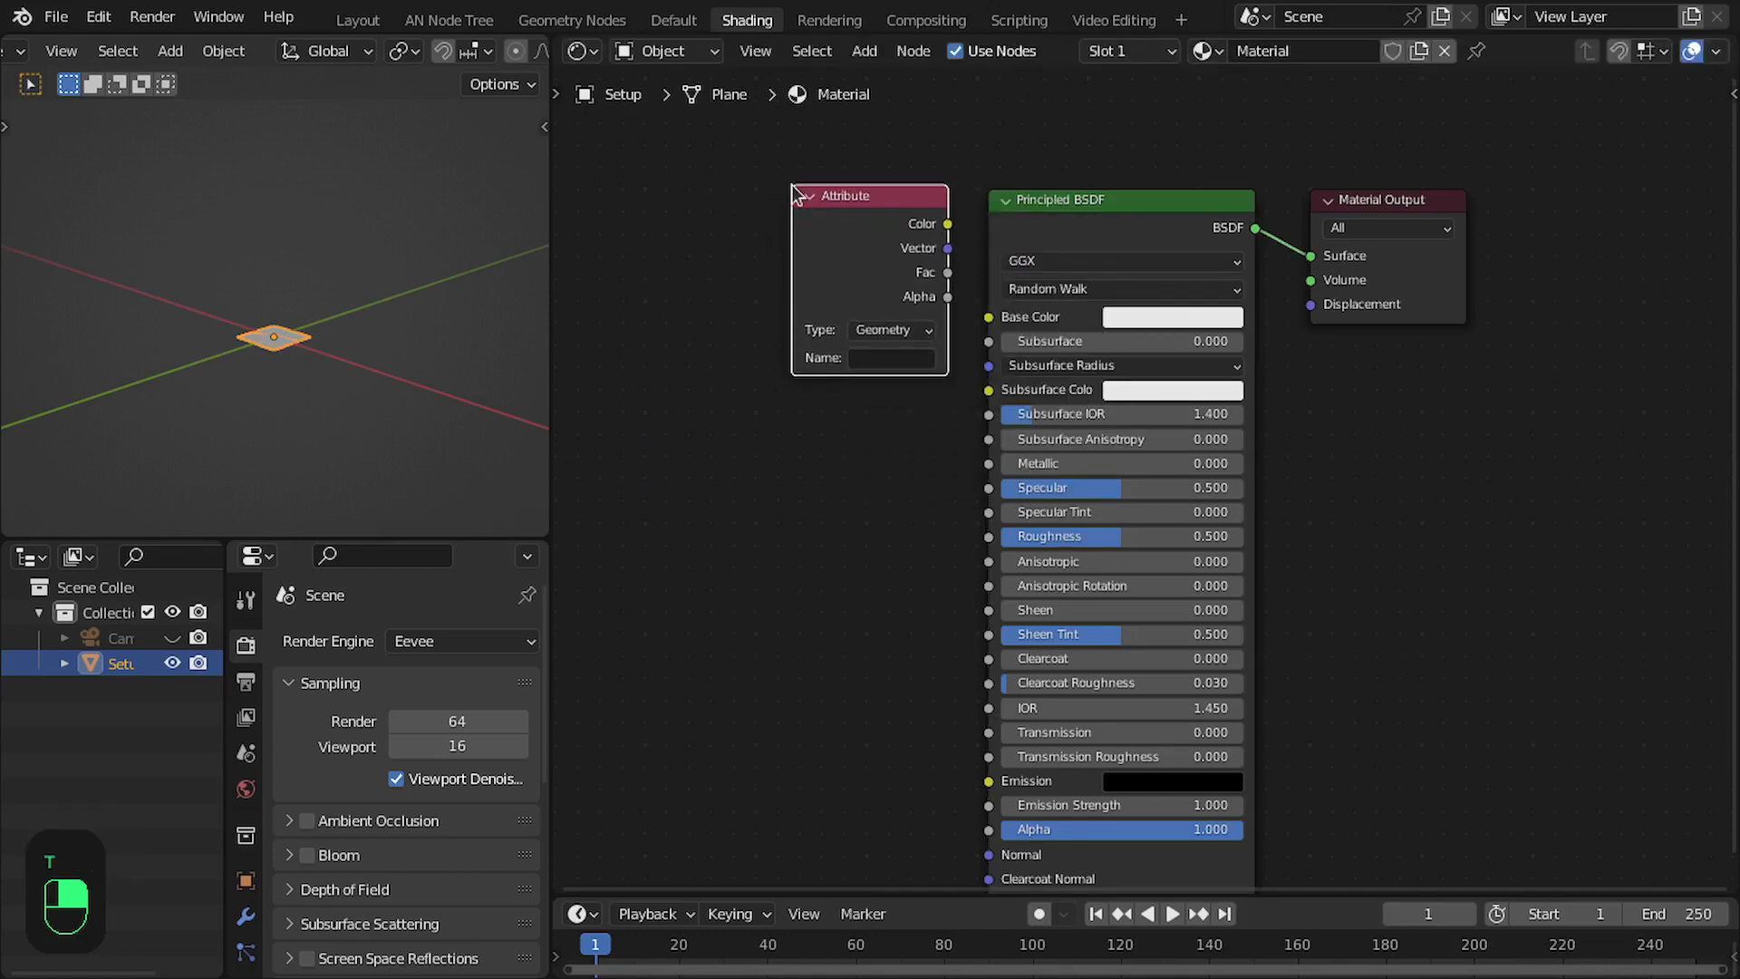
type("w")
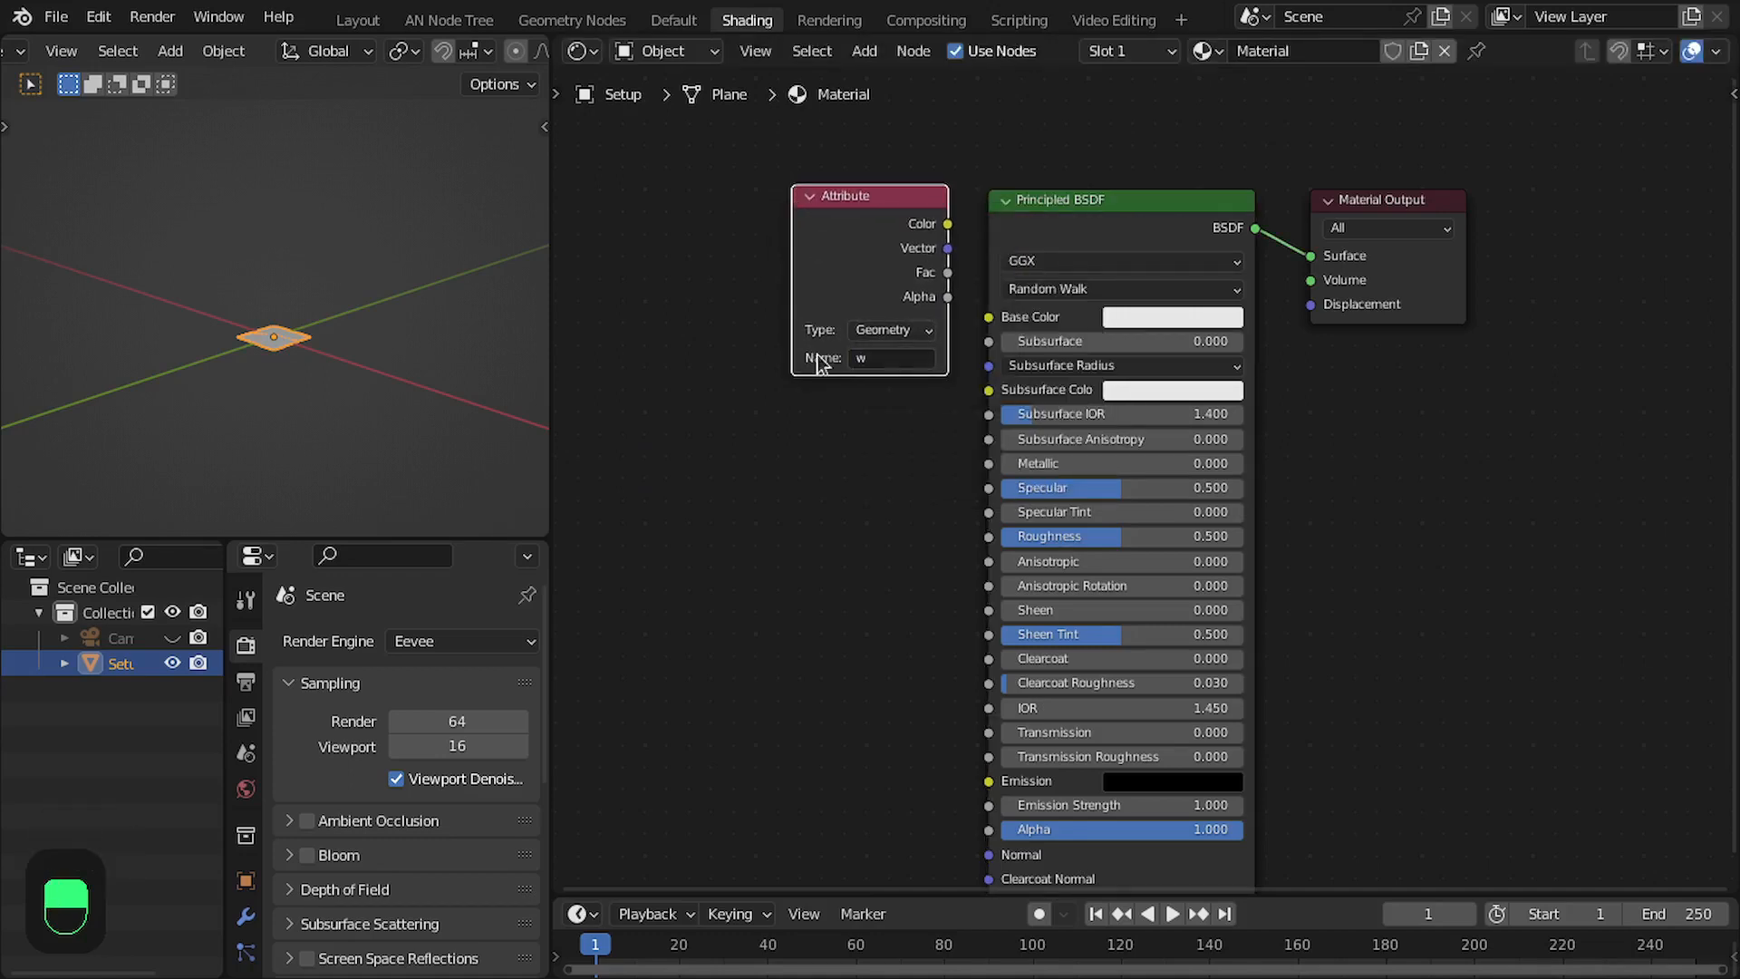
- Connect the Attribute node's Color output to the Emission input of the Principled BSDF
left_click_drag(946, 272, 915, 637)
right_click(955, 166)
left_click_drag(948, 132, 1007, 691)
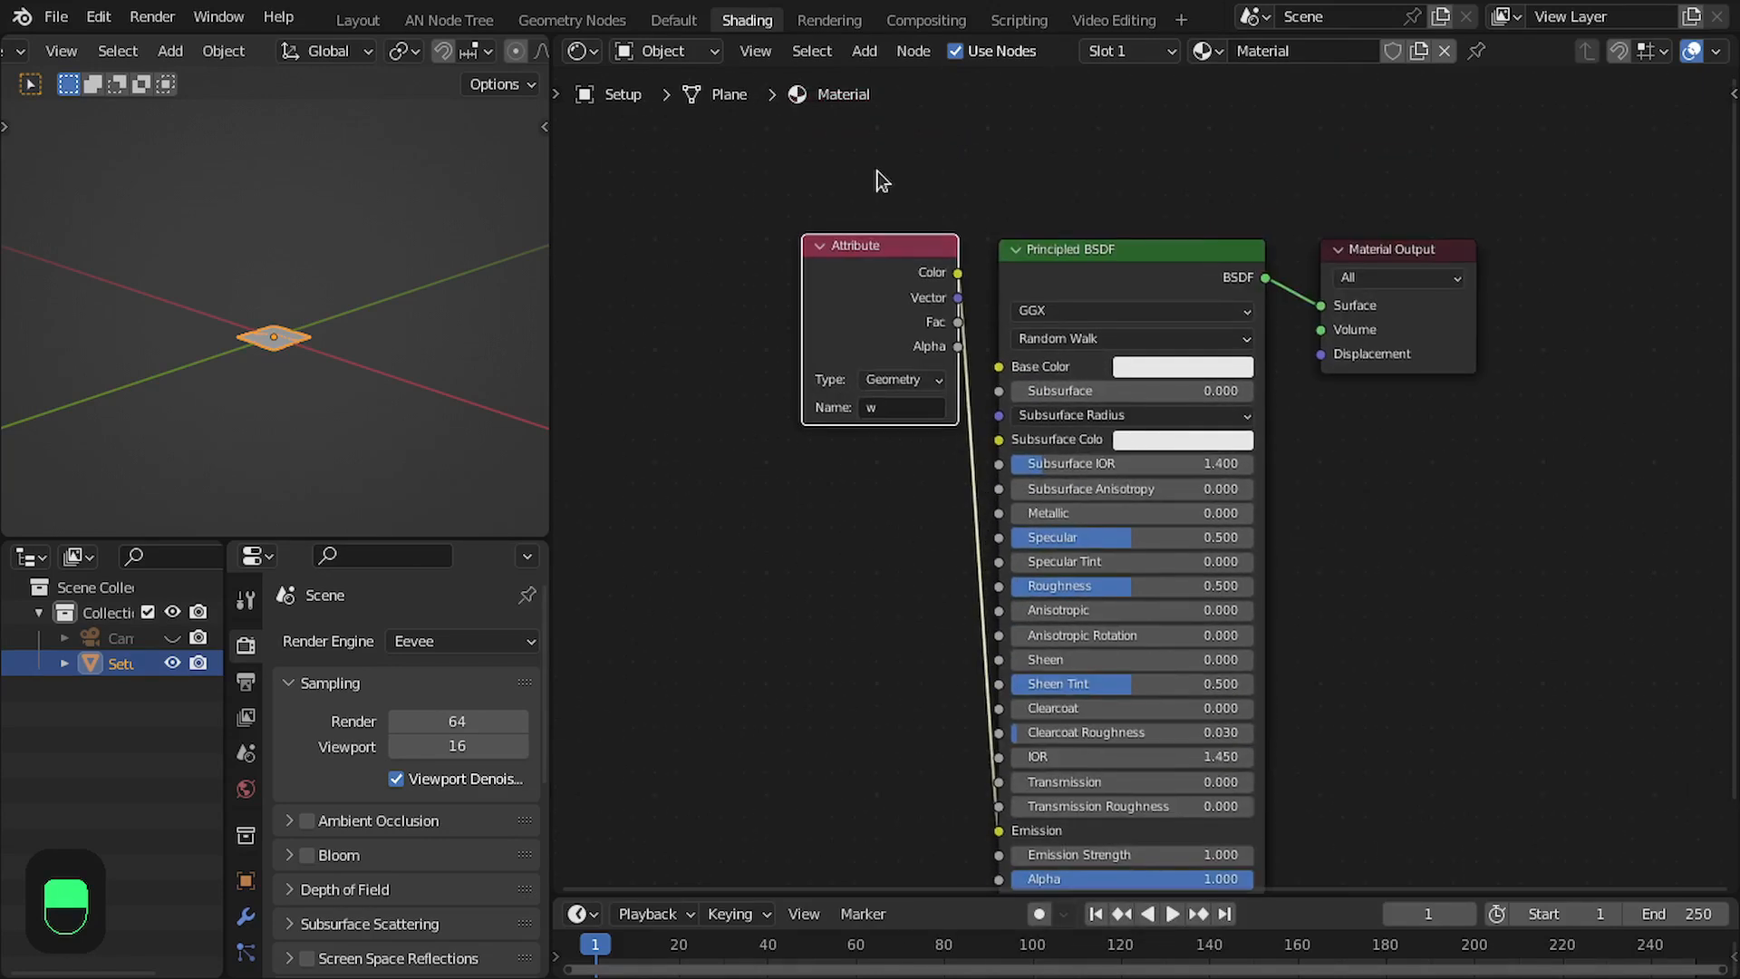
- Return to the Layout workspace and assign the material named Material in the Set Material node
left_click(358, 20)
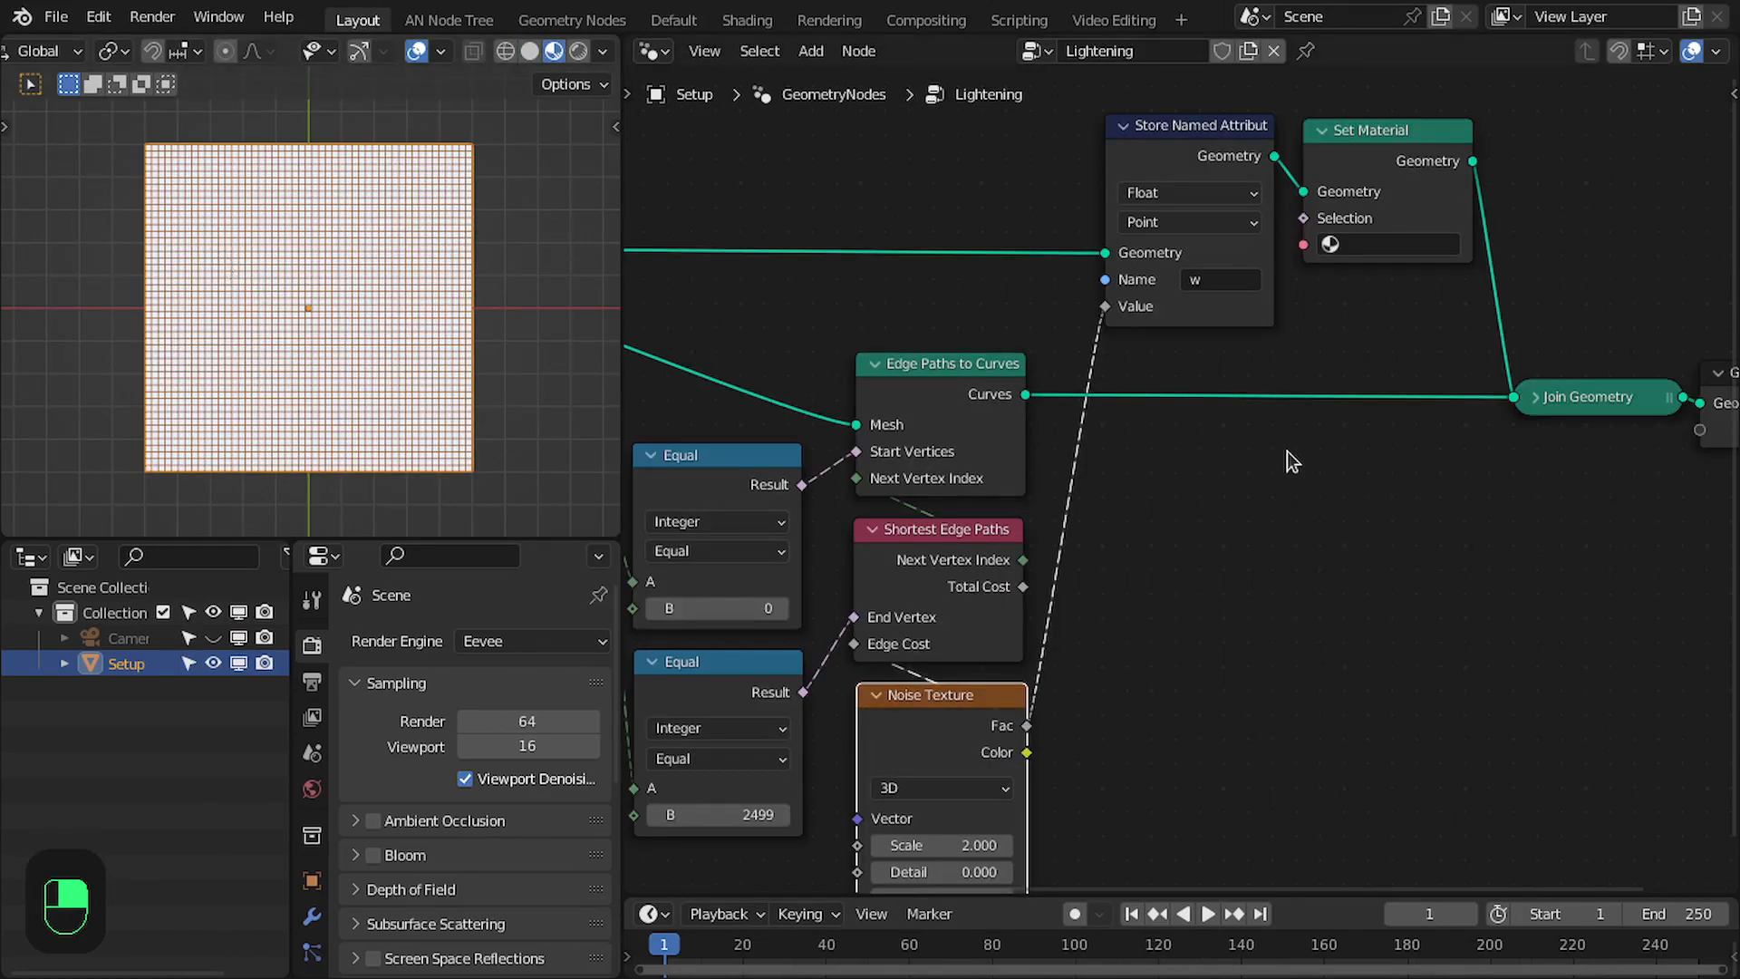
scroll(1313, 335, "down", 2)
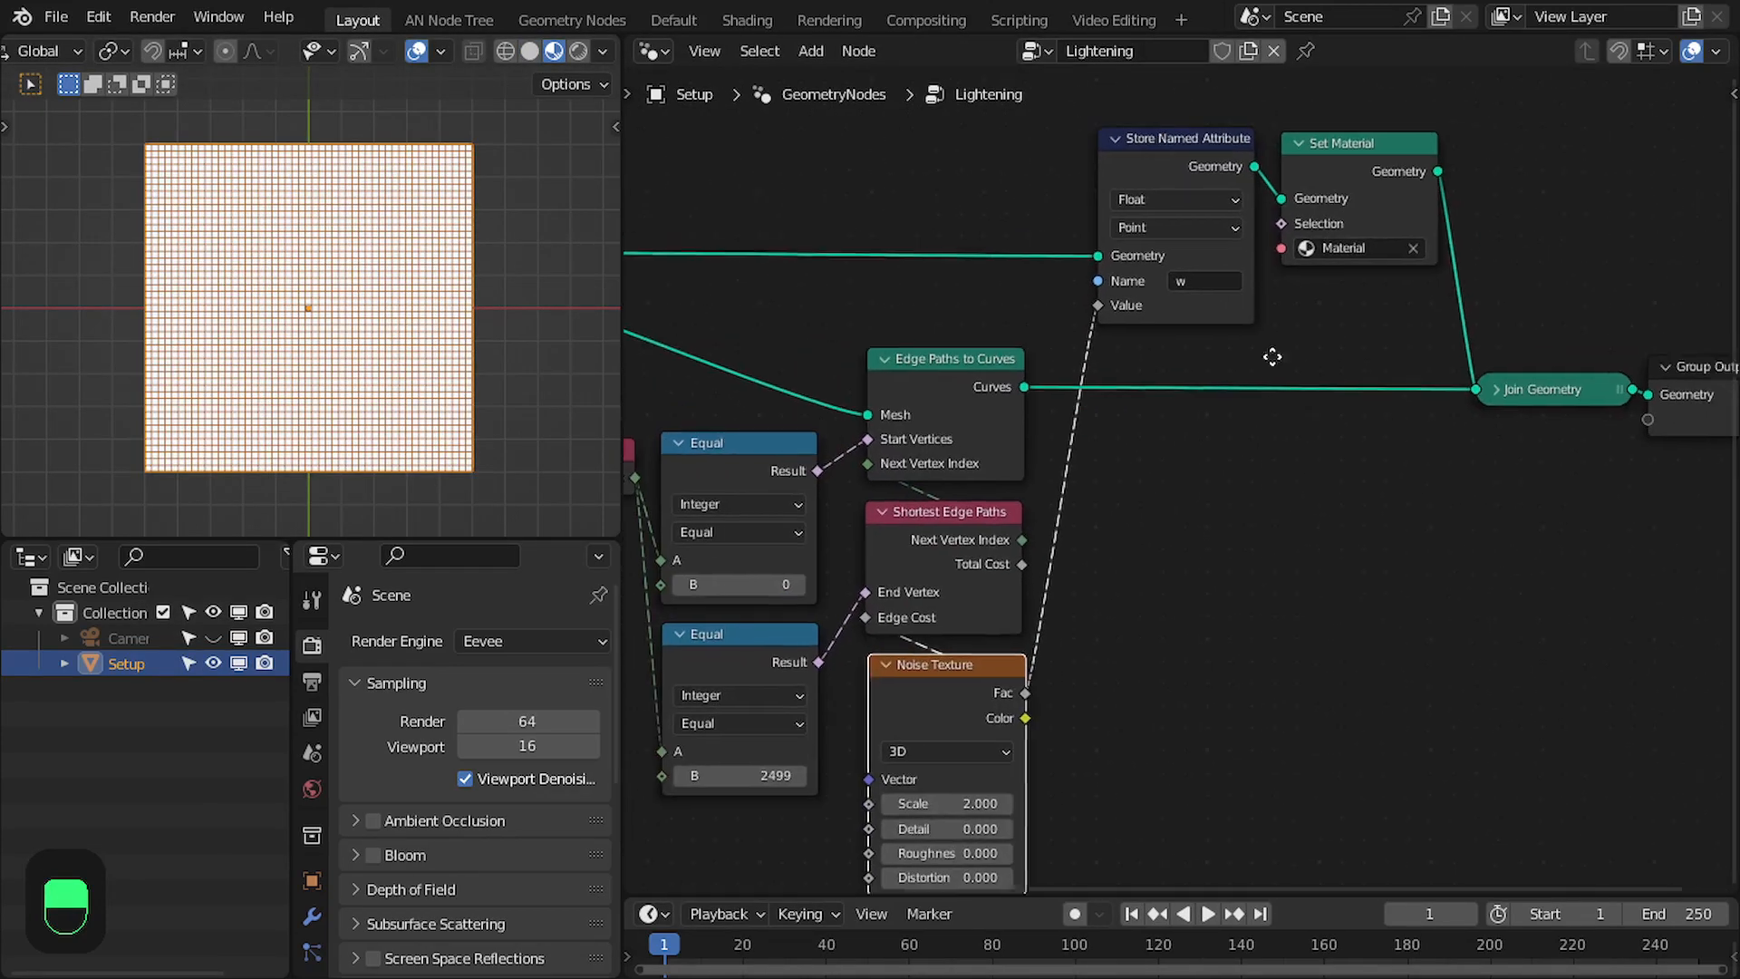
key("space")
- Show the plane from the top in the Shading workspace's viewport
left_click(747, 20)
key("KP_7")
key("z")
scroll(275, 286, "up", 9)
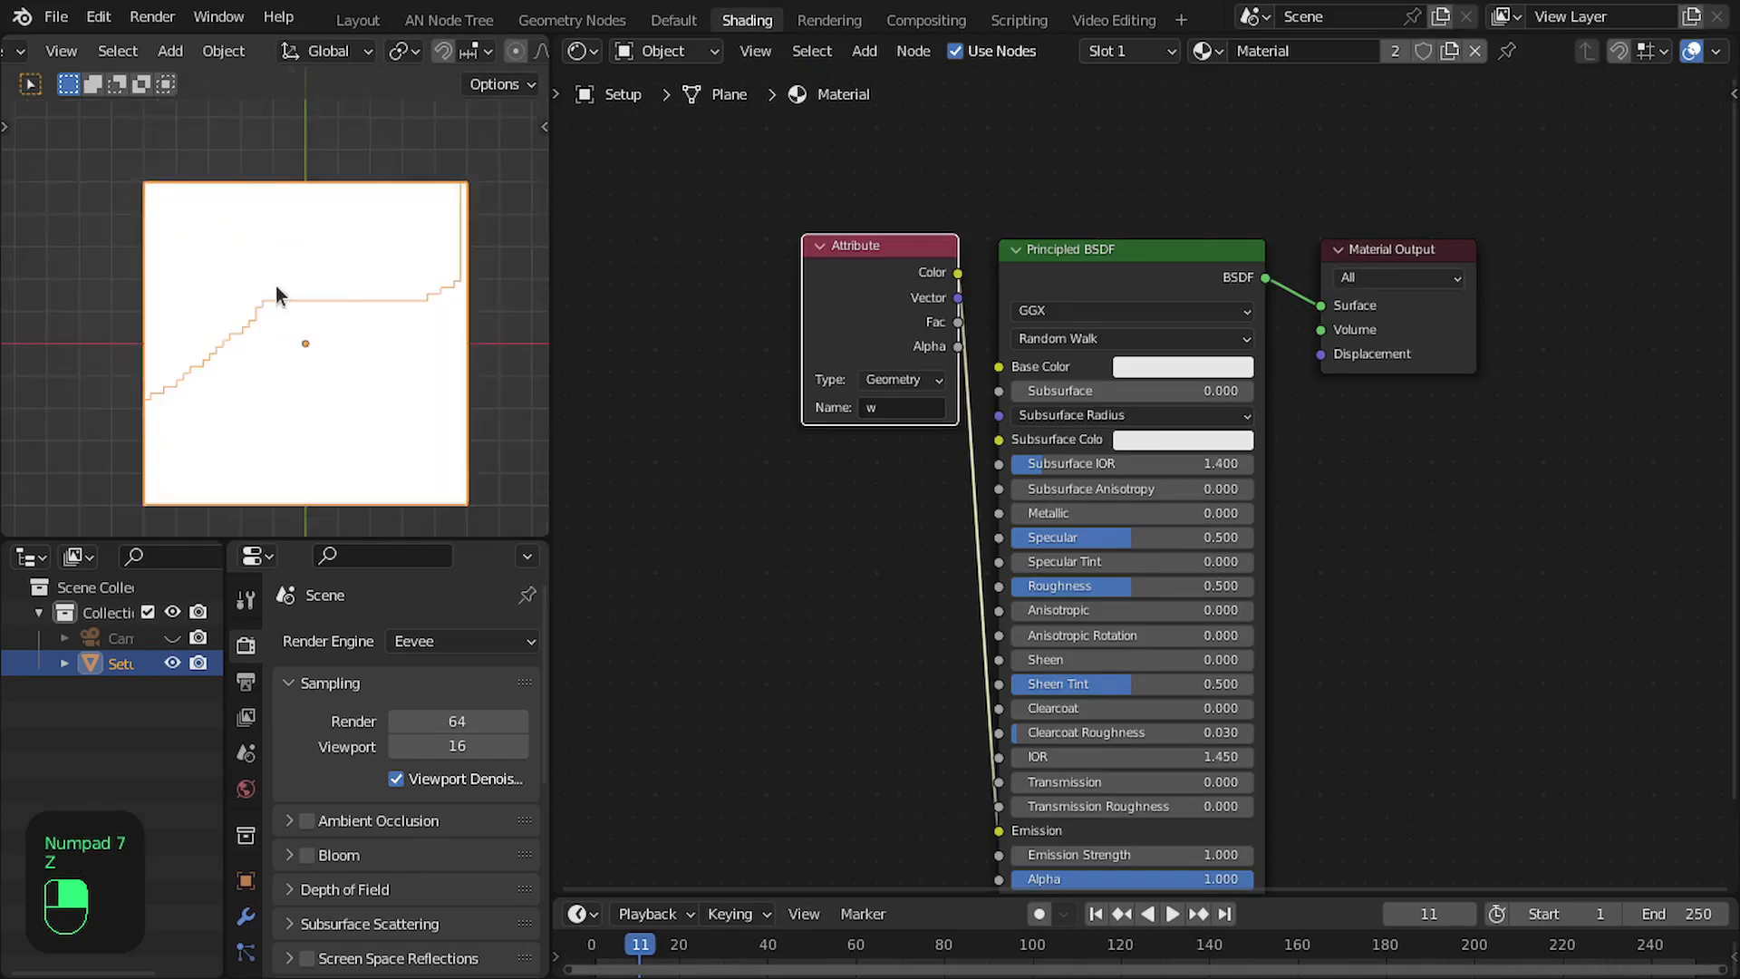
scroll(897, 271, "up", 1)
- Feed the Attribute's Color directly into the Material Output's Surface, delete the Principled BSDF, and place Material Output beside Attribute
left_click(866, 261, "ctrl+shift")
left_click(867, 260, "ctrl+shift")
left_click(866, 260, "ctrl+shift")
left_click(867, 260, "ctrl+shift")
left_click(866, 260, "ctrl+shift")
left_click(1068, 151, "ctrl+shift")
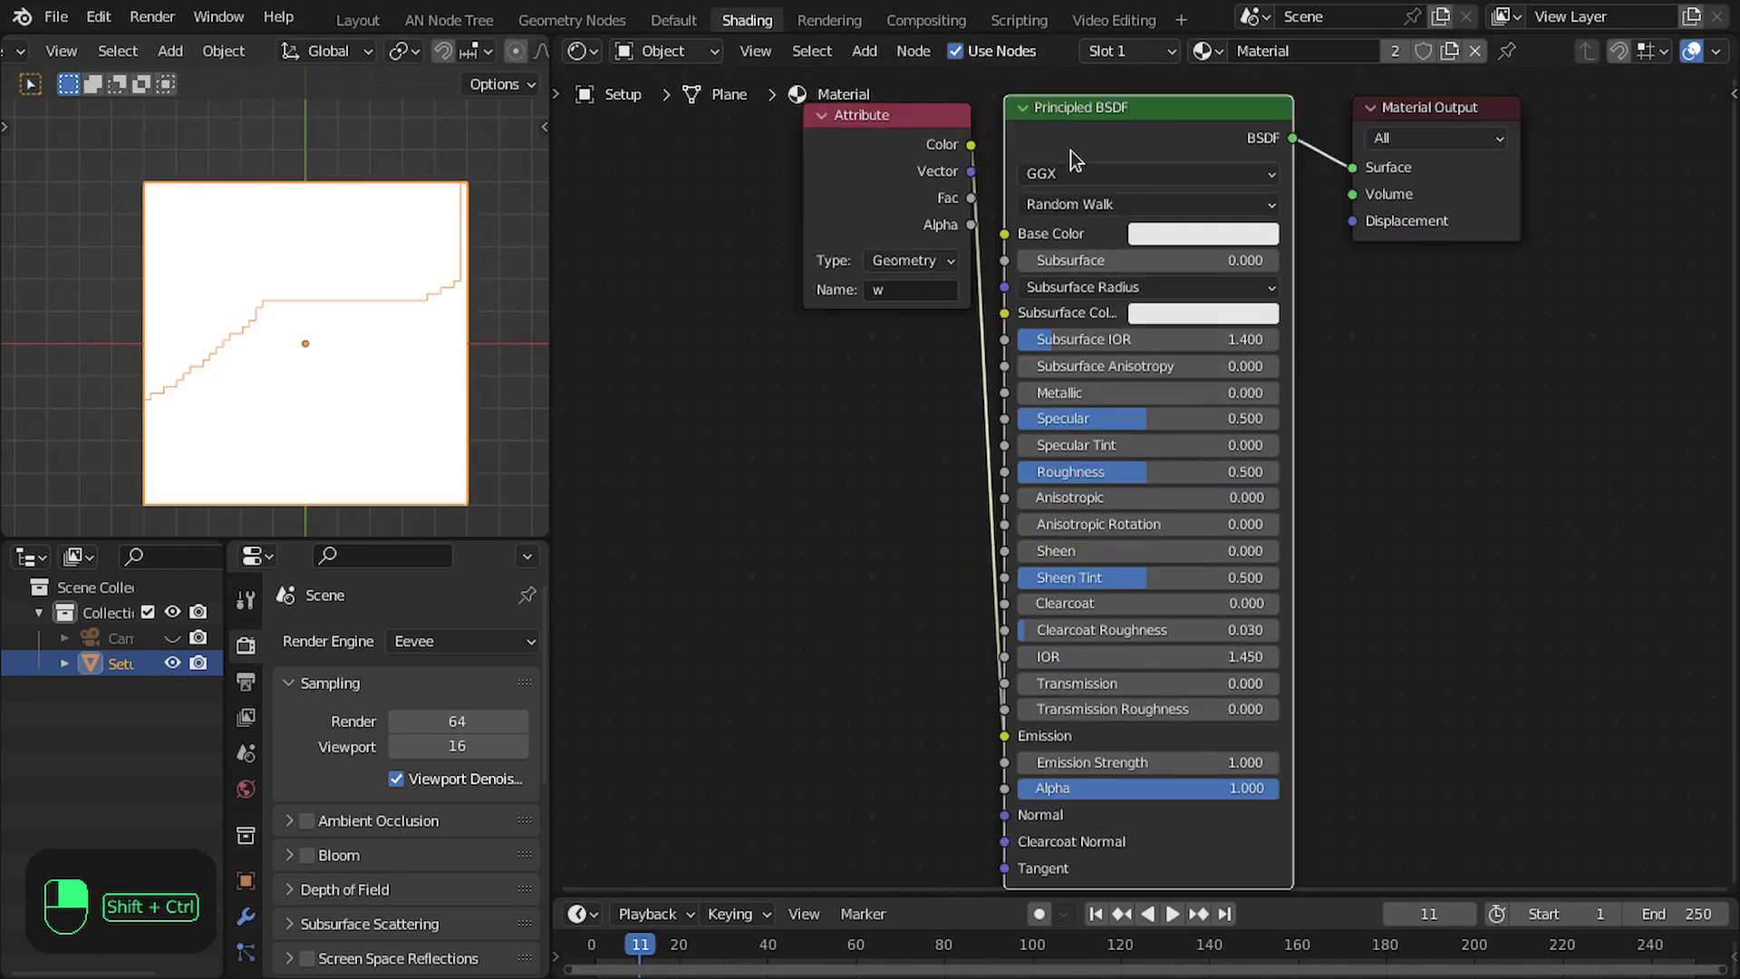
left_click(896, 152, "ctrl+shift")
left_click(1133, 128)
key("Delete")
left_click_drag(1500, 167, 1158, 187)
middle_click_drag(1159, 187, 1242, 210)
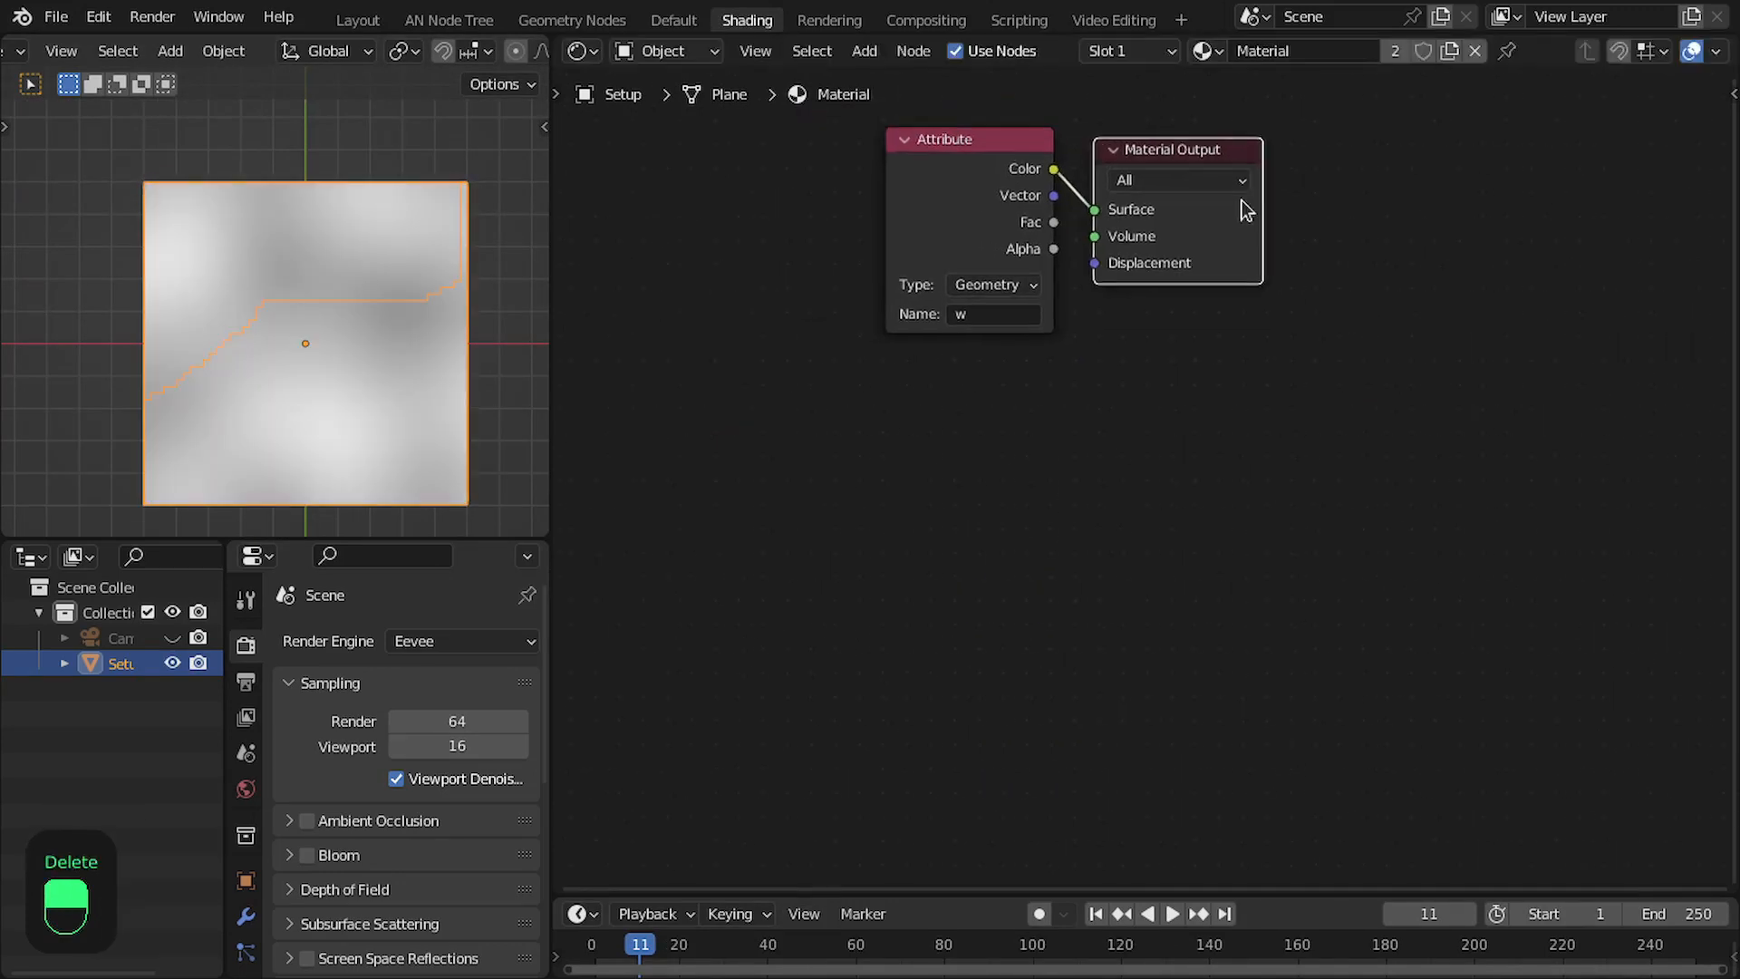
scroll(1170, 344, "up", 3)
middle_click_drag(1095, 289, 1169, 390)
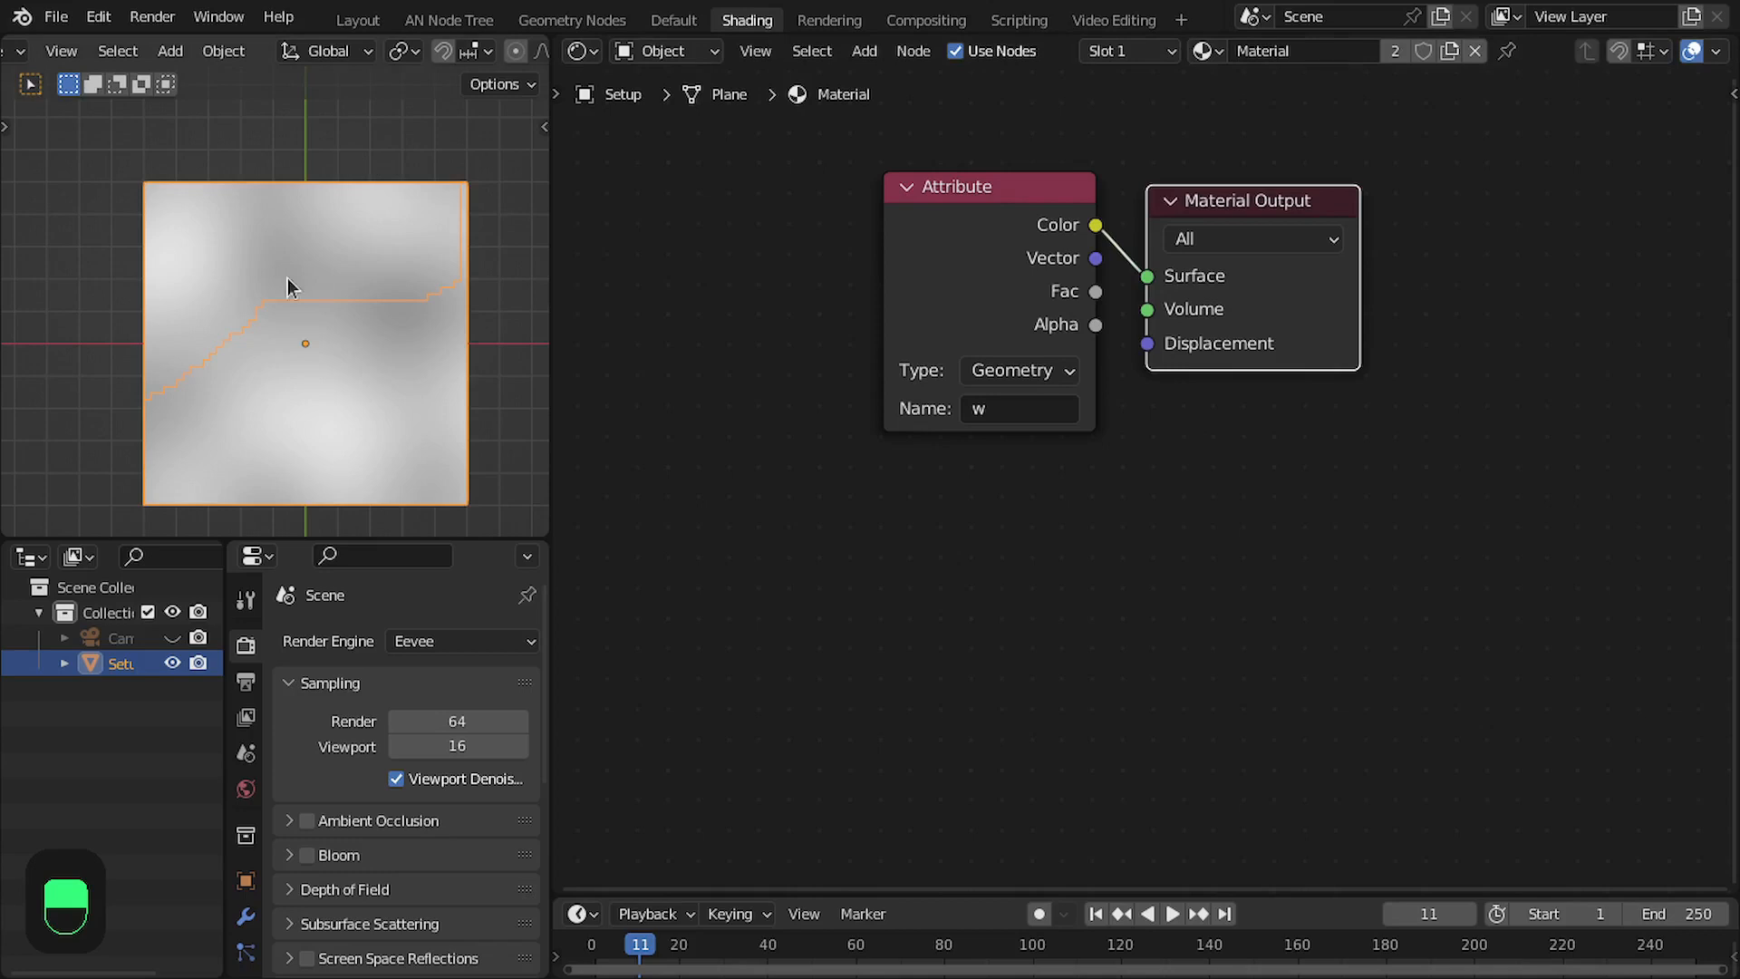
- In the Layout workspace, route the Noise Texture's Fac through a new ColorRamp into the Value of Store Named Attribute
left_click(344, 20)
scroll(1114, 689, "up", 1)
left_click_drag(1051, 671, 1110, 664)
type("ramp")
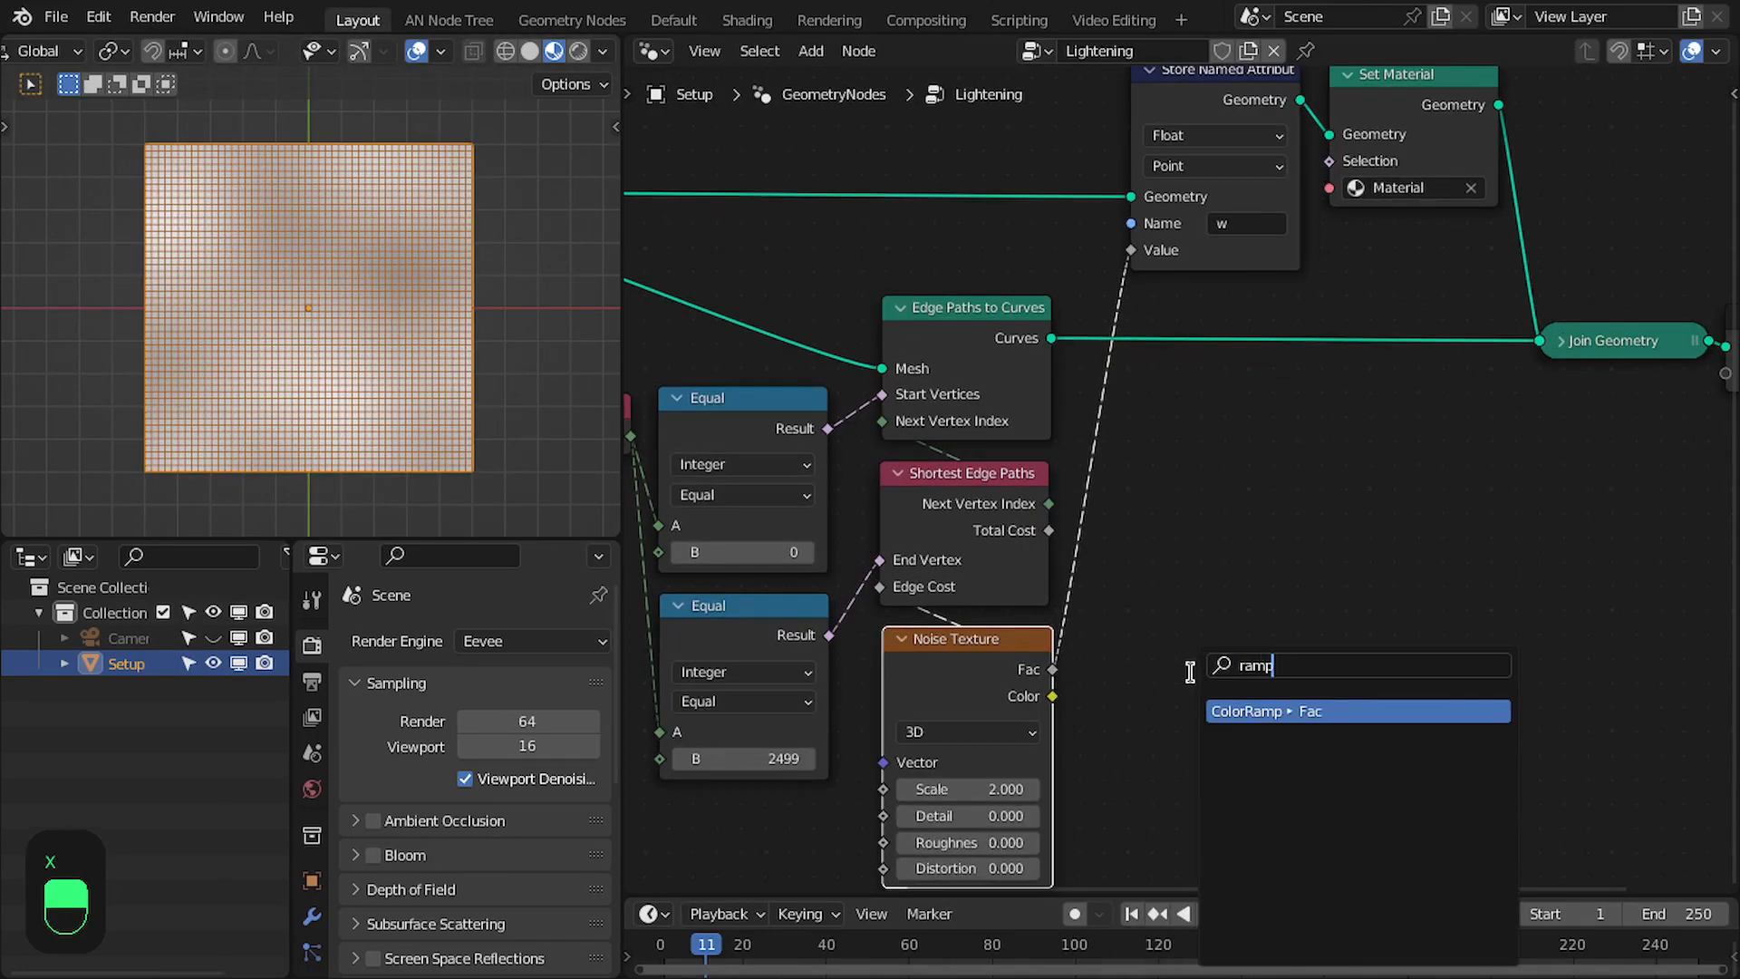
key("Return")
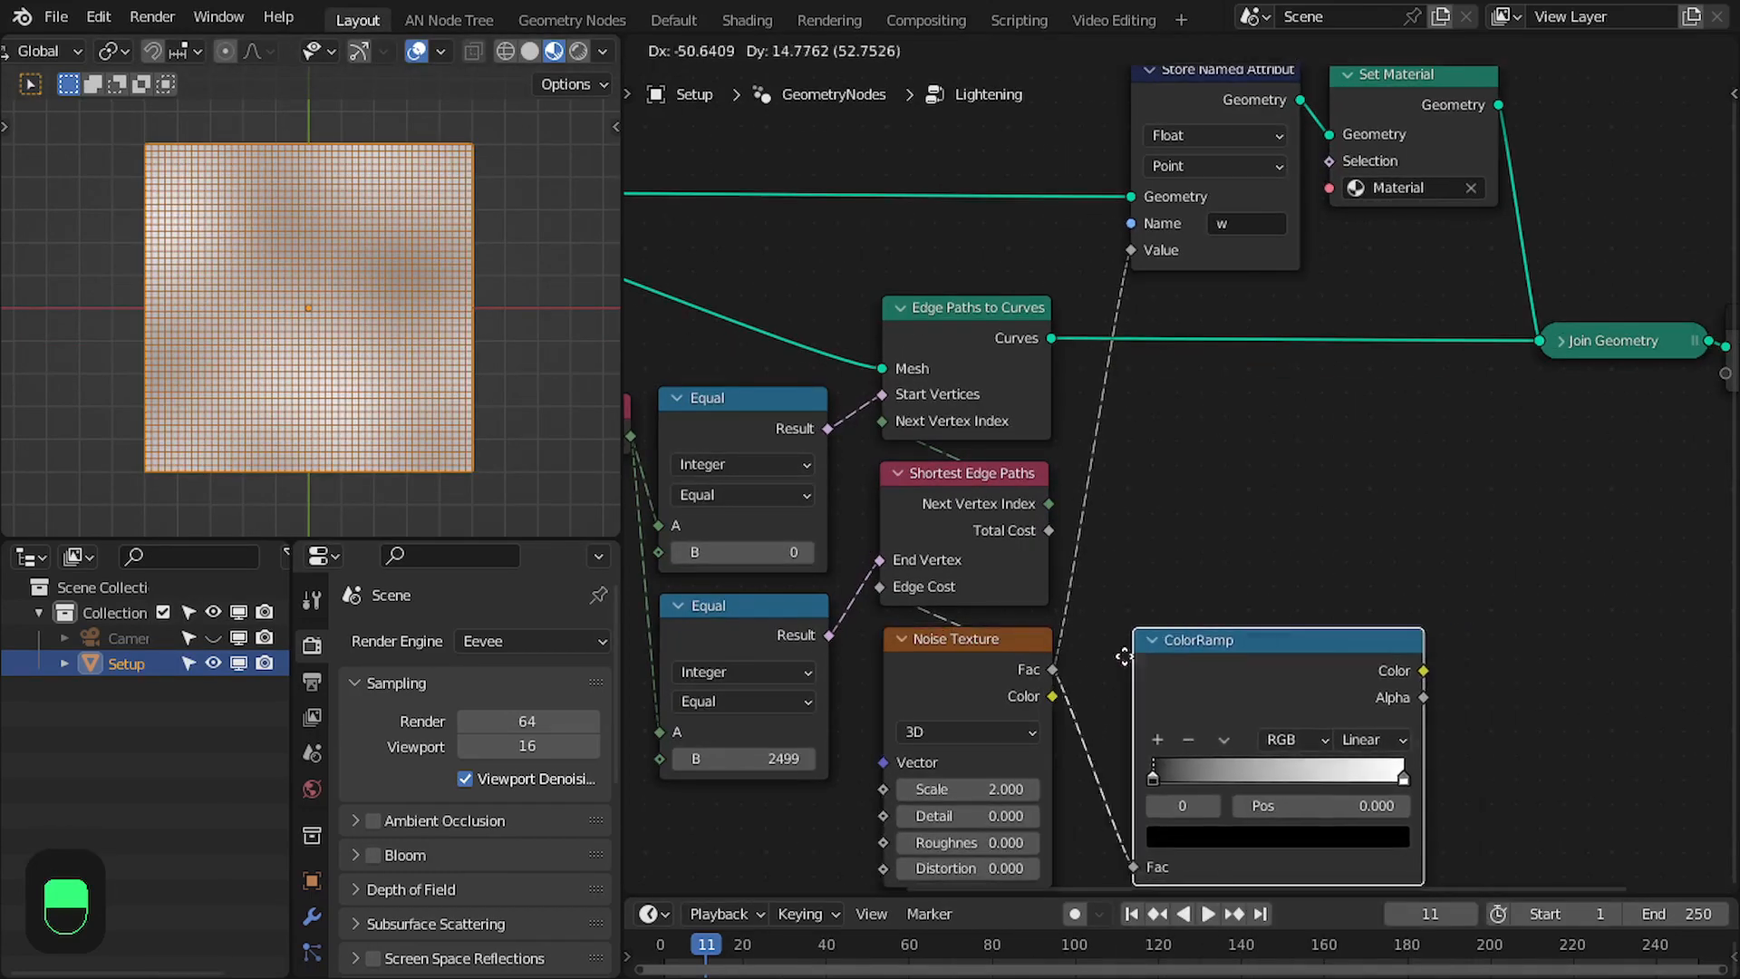
left_click_drag(1384, 668, 1131, 250)
left_click_drag(1232, 658, 1228, 627)
right_click(1228, 627)
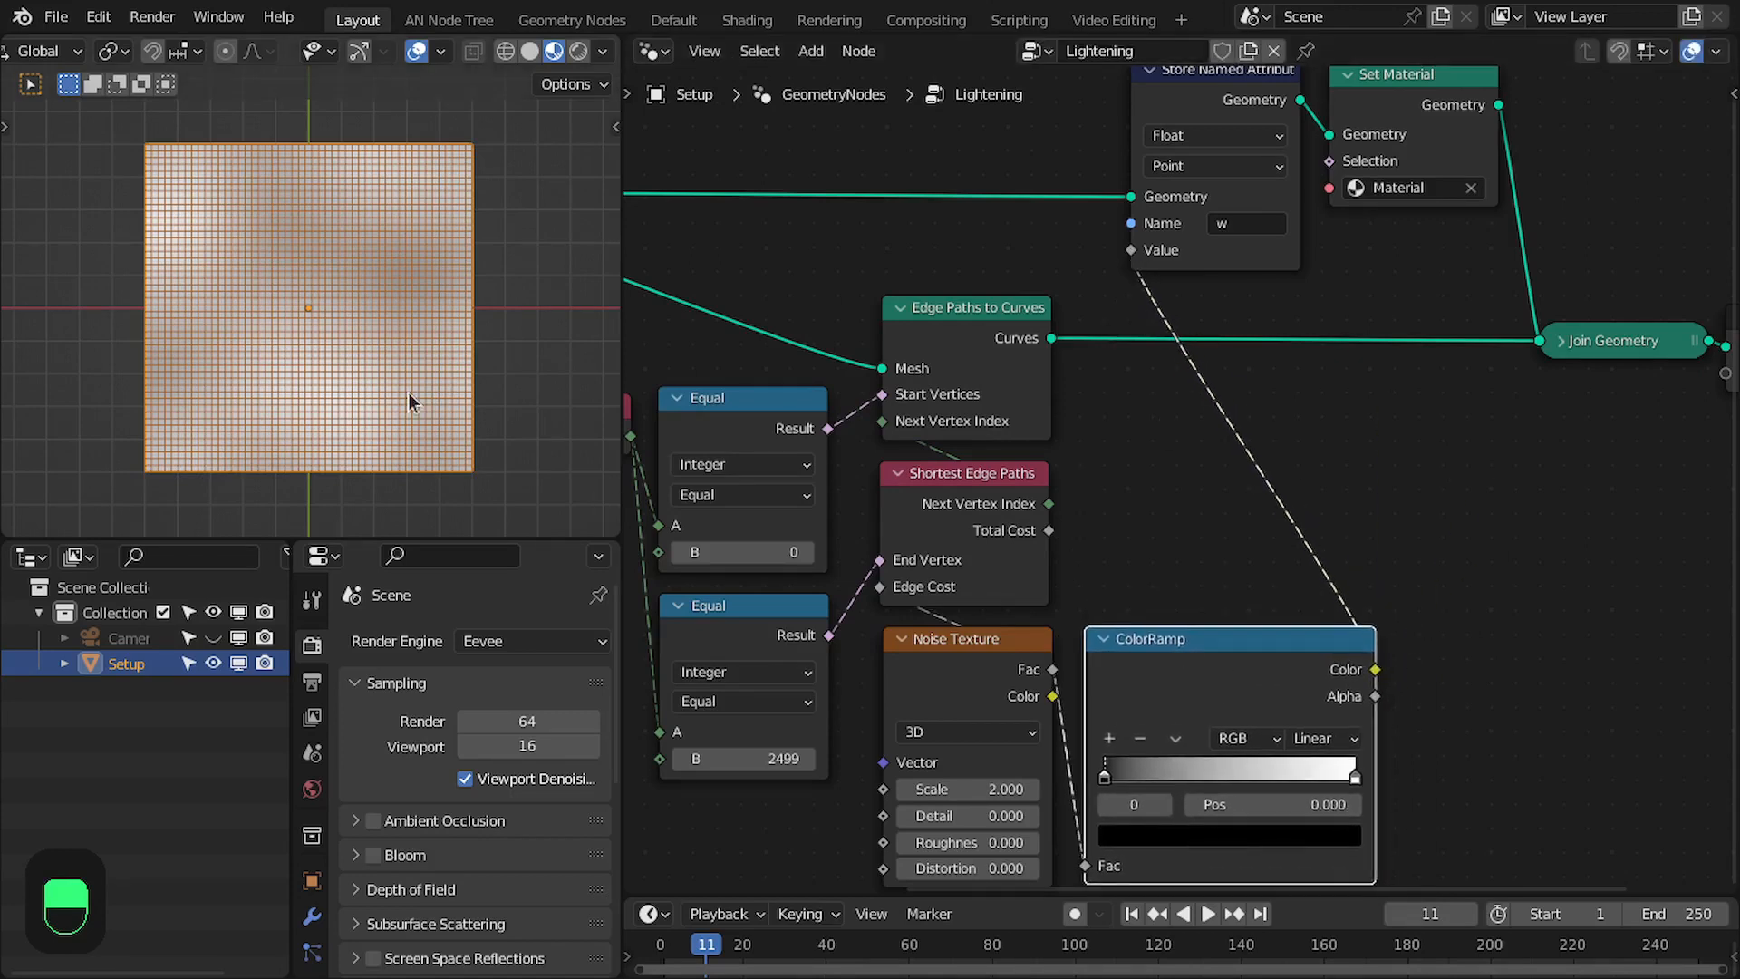
- Turn off the viewport's wireframe overlay and set the ColorRamp's black stop position to 0.5
left_click(439, 54)
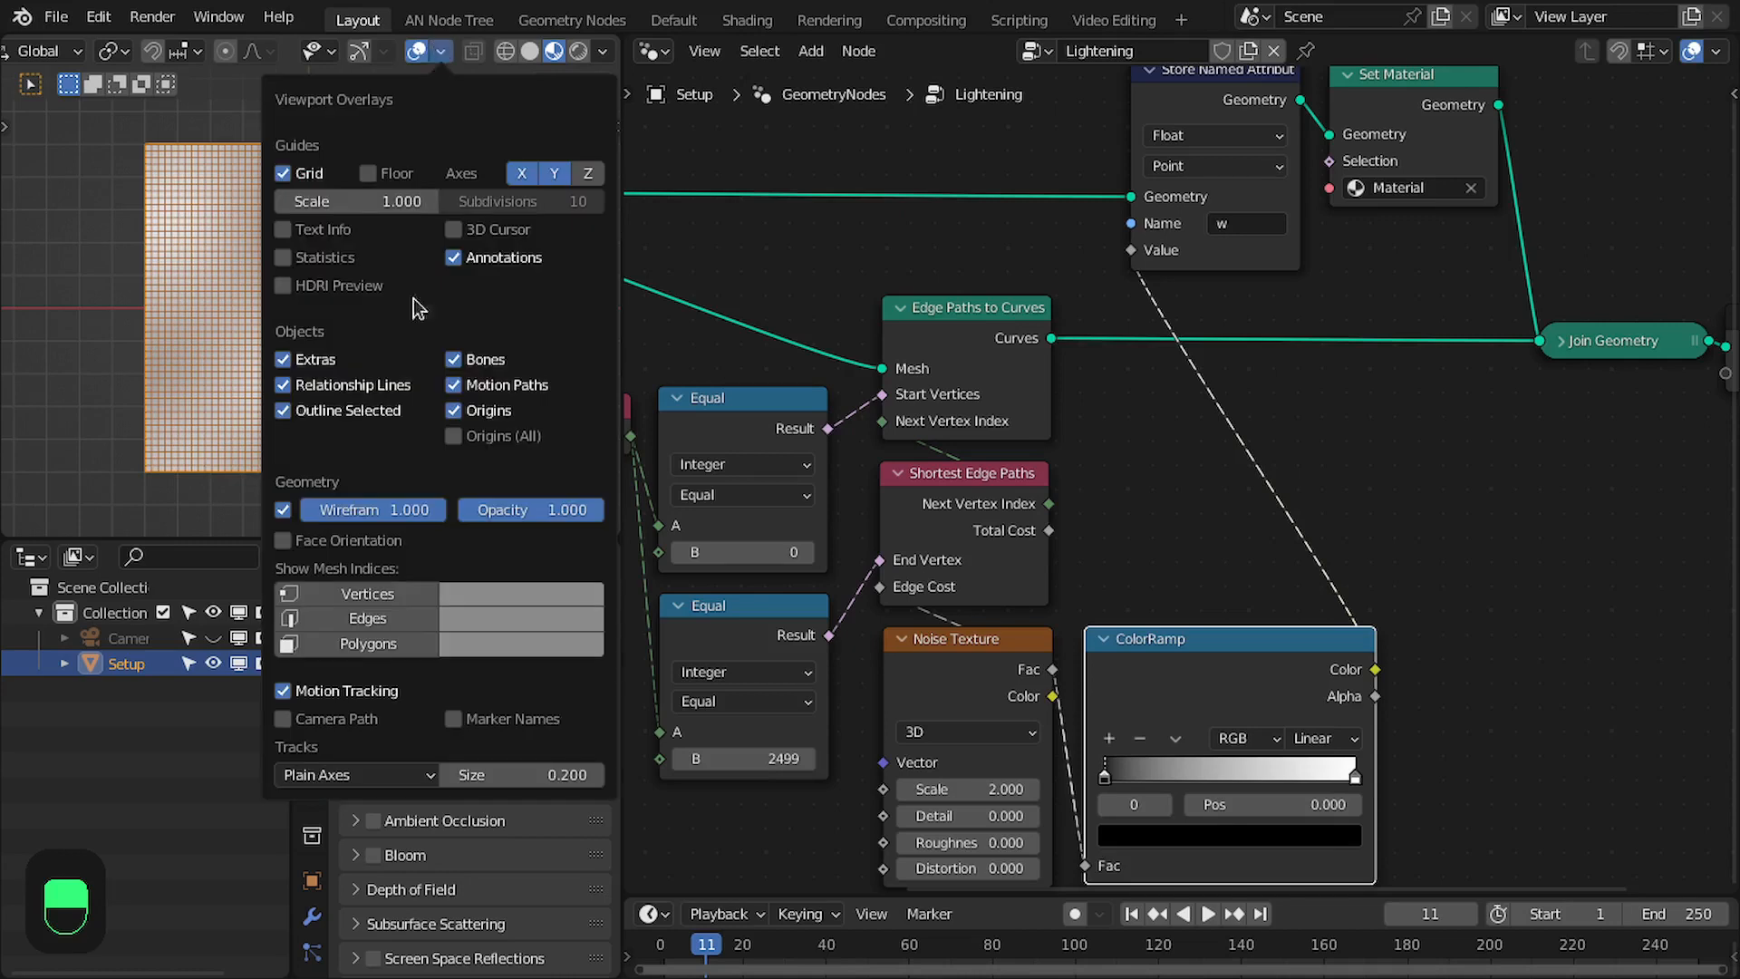
left_click(292, 509)
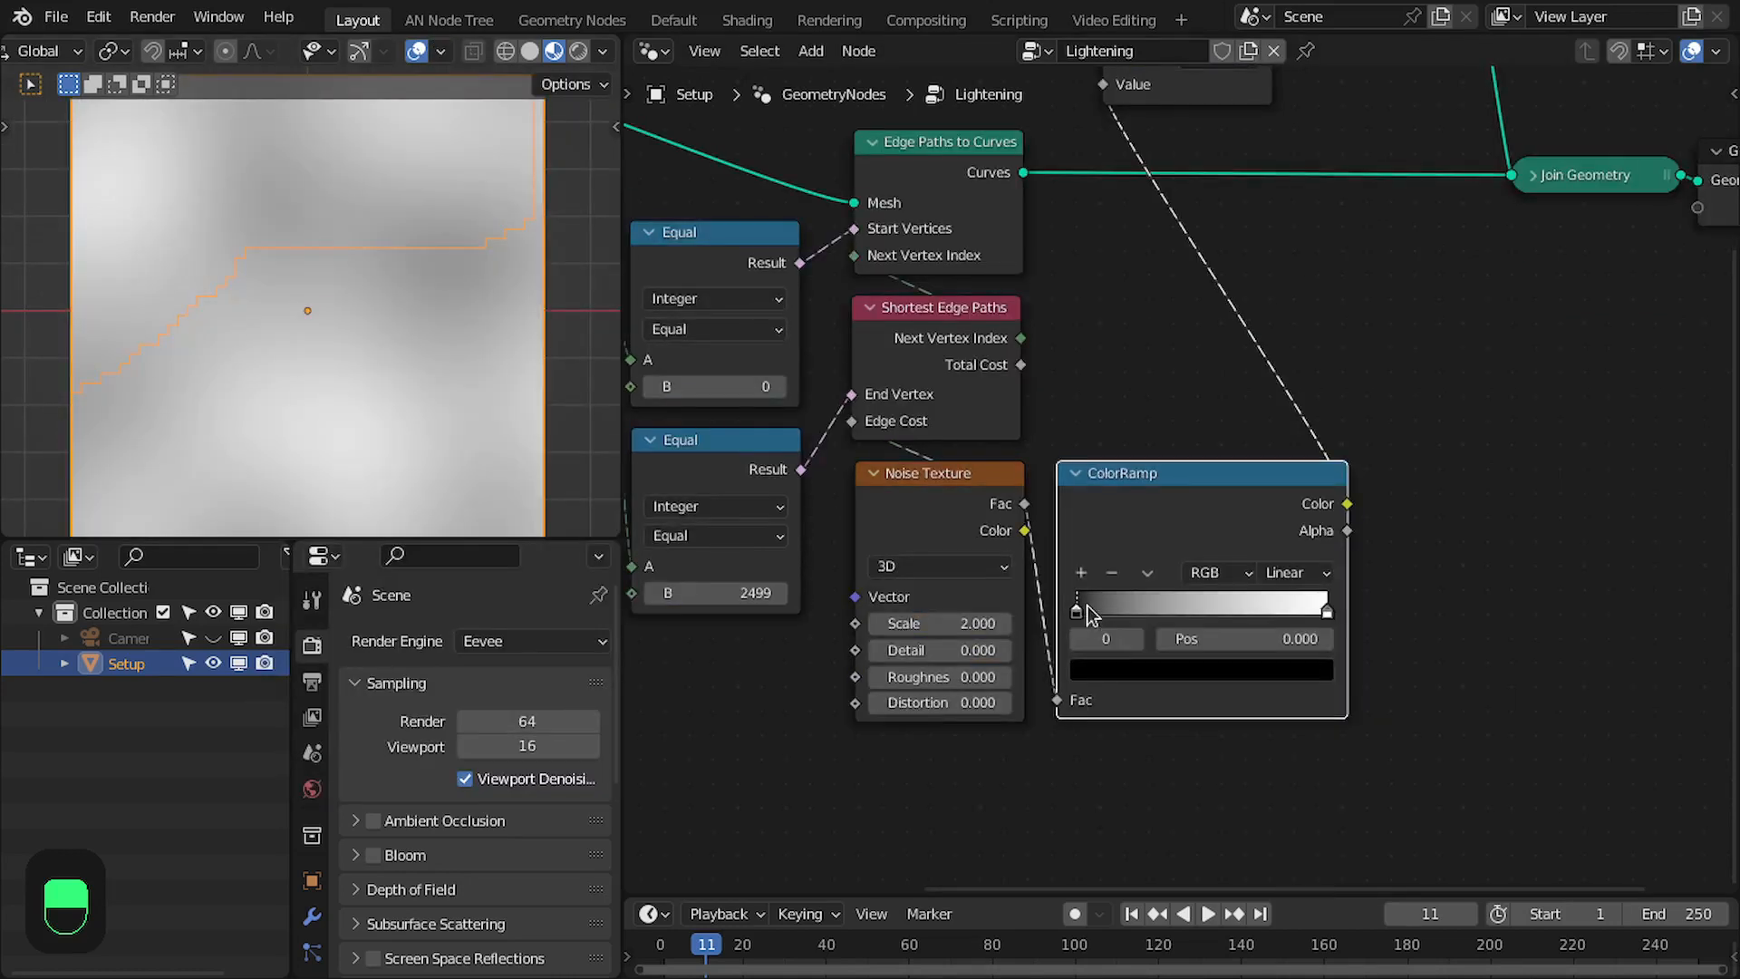
left_click_drag(1087, 607, 1208, 602)
left_click(1241, 640)
type("0.5")
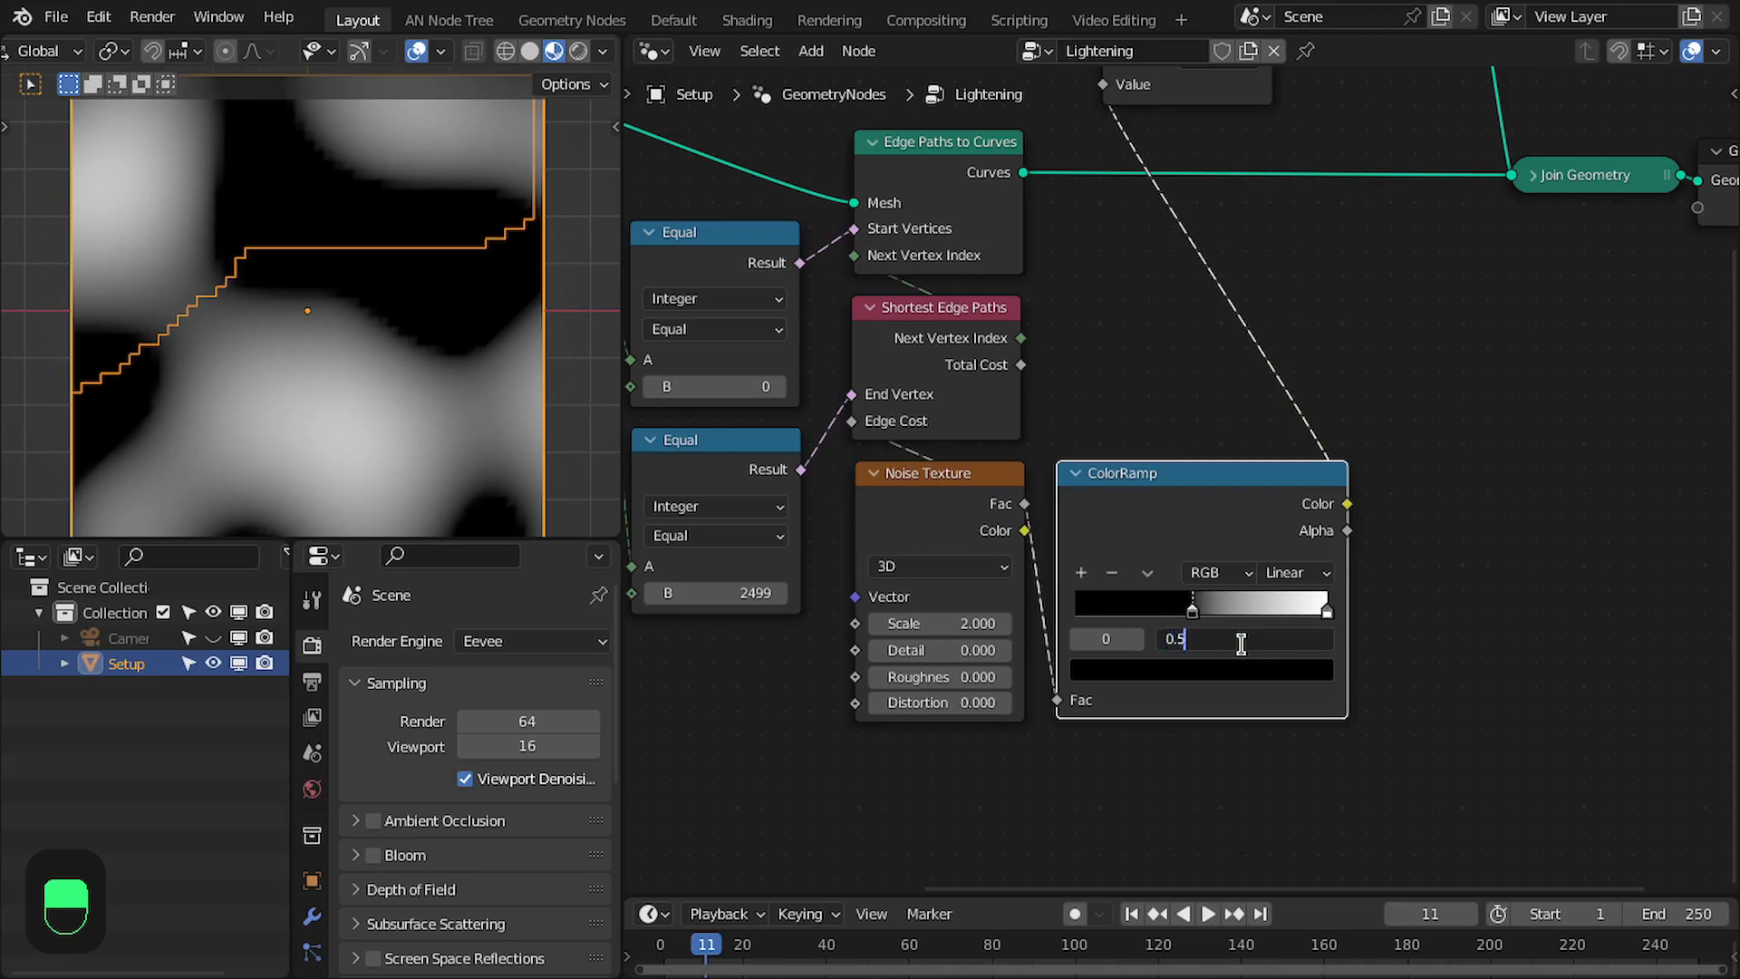
key("Return")
- Examine the path's route through the dark and bright noise regions of the grid
scroll(426, 296, "down", 2)
scroll(425, 295, "up", 2)
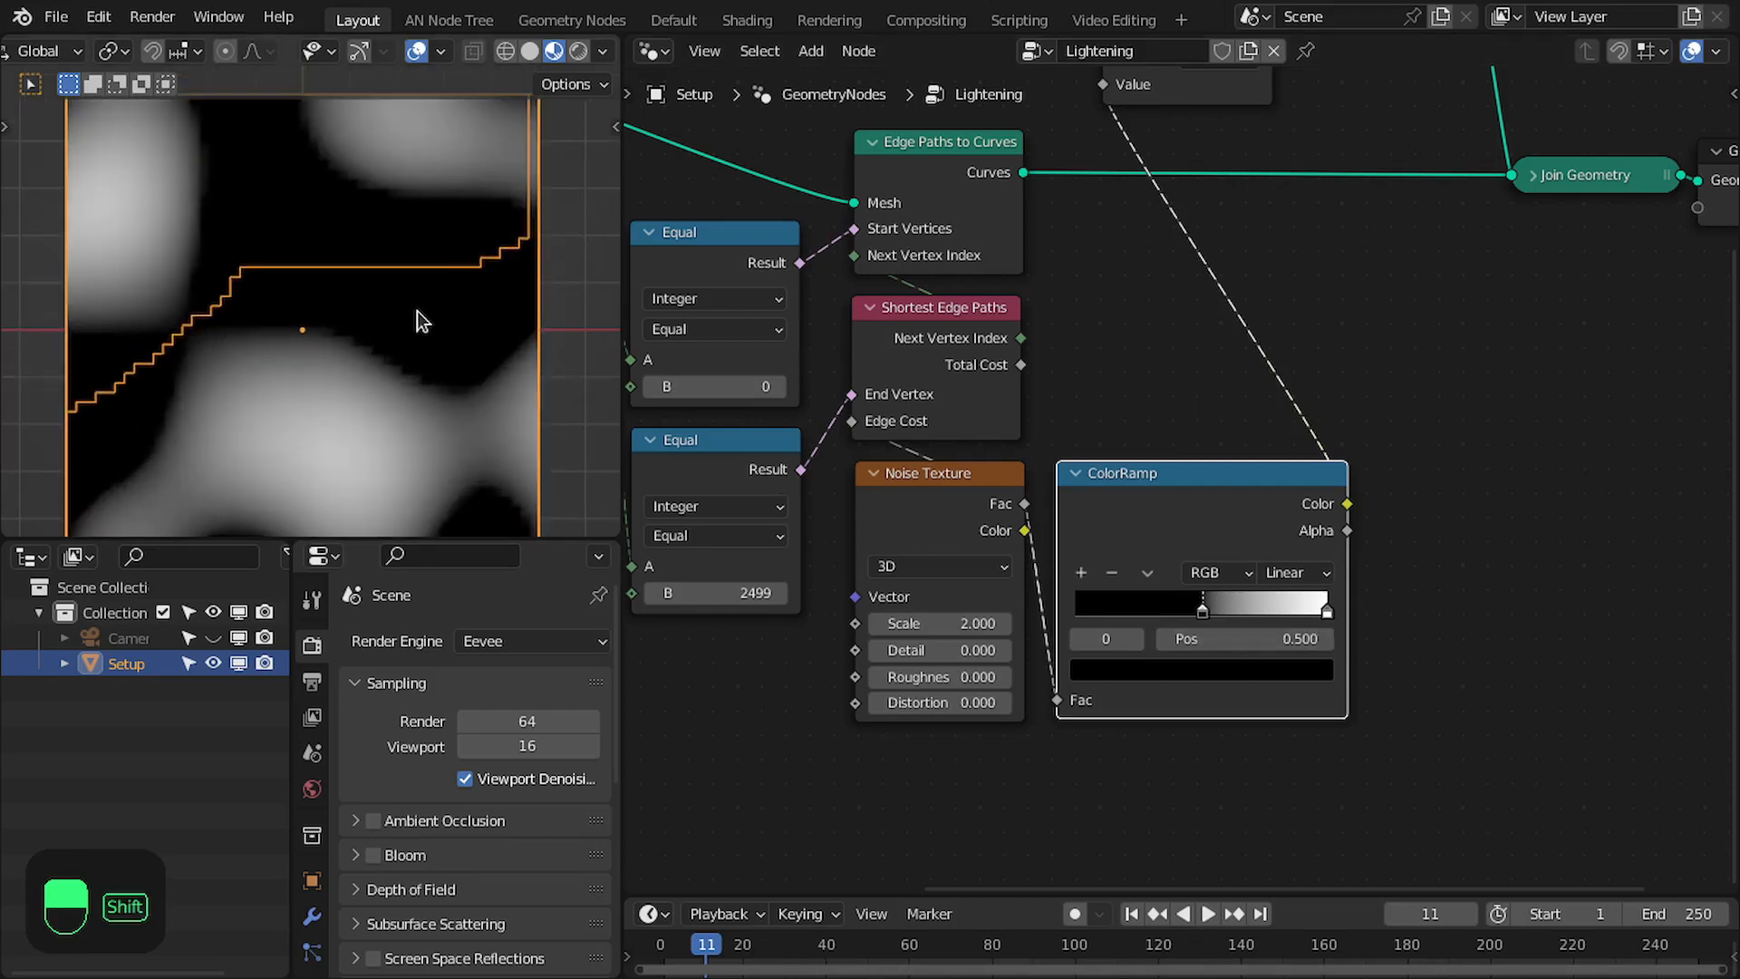
scroll(241, 372, "down", 1)
scroll(228, 379, "up", 1)
middle_click_drag(781, 336, 800, 341)
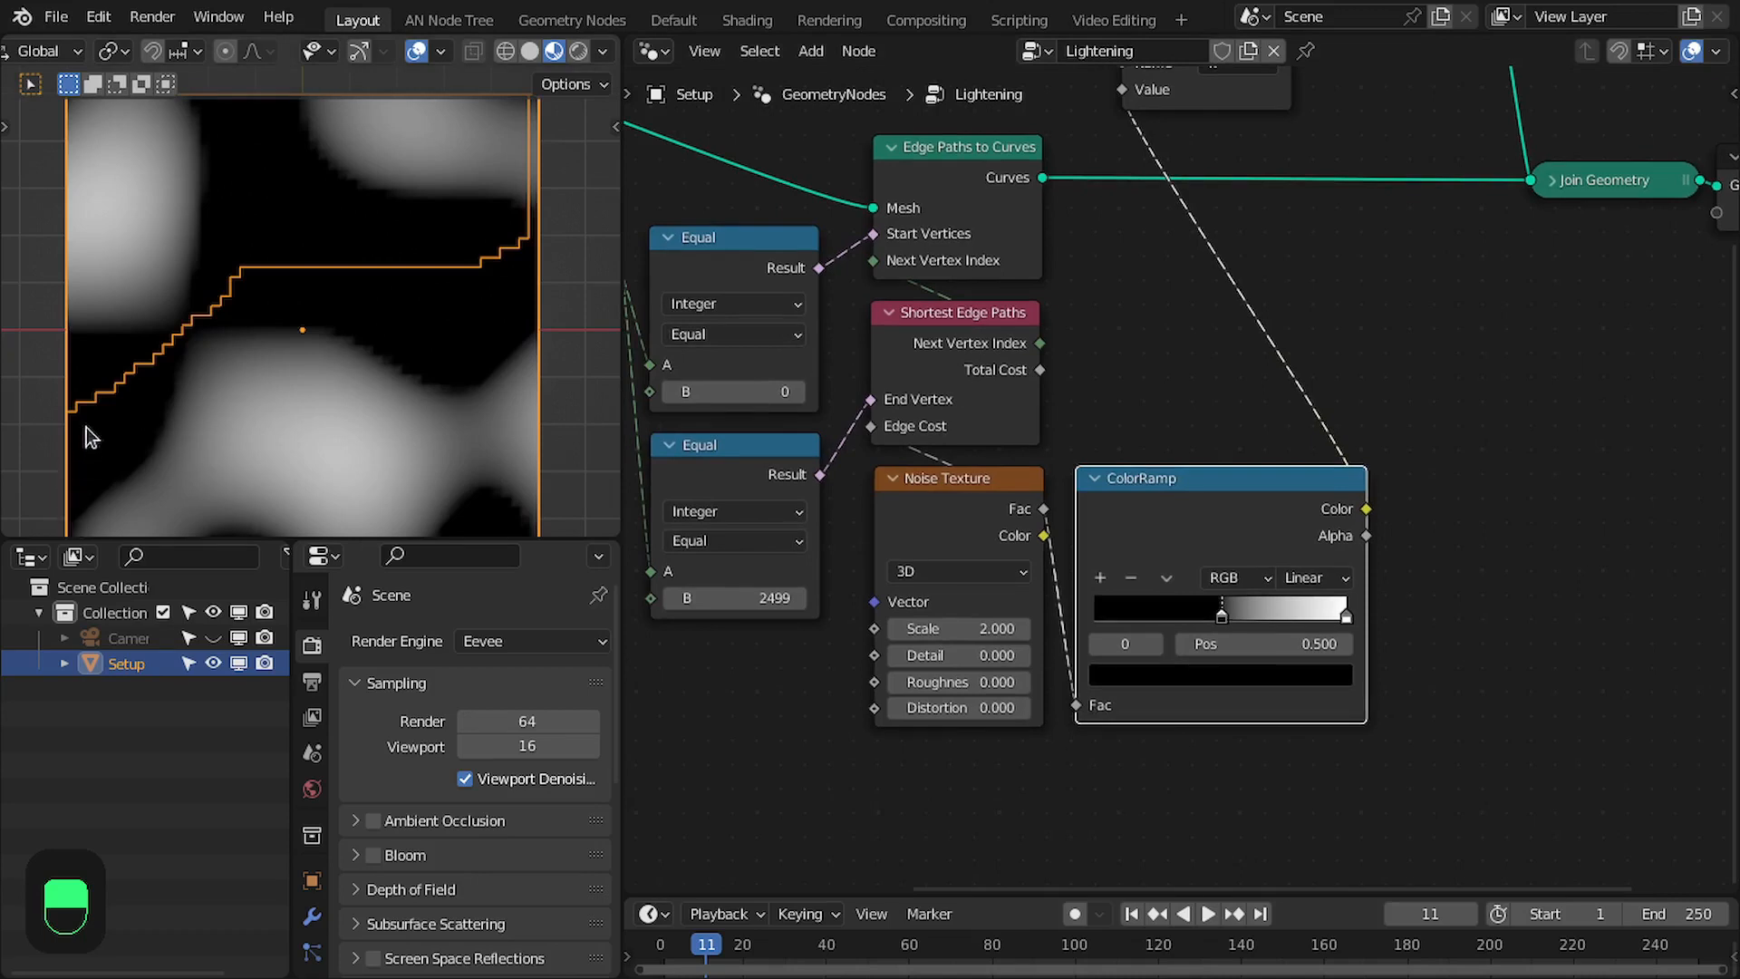
scroll(152, 363, "down", 1)
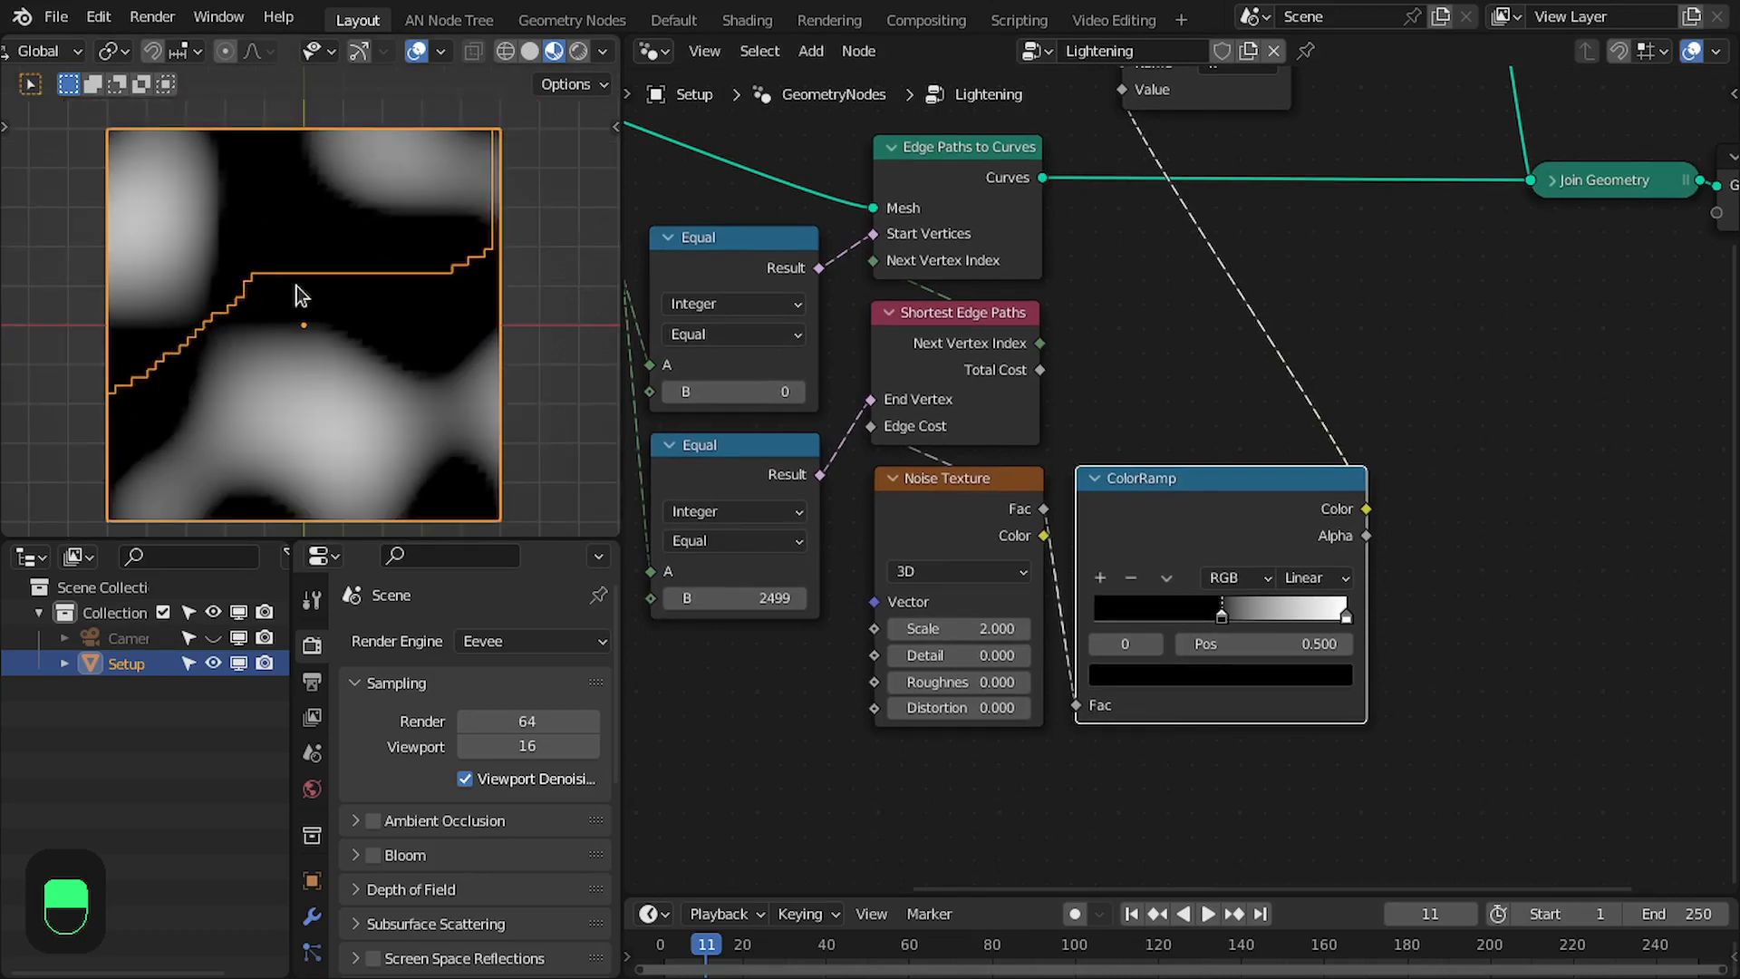
scroll(860, 515, "up", 1)
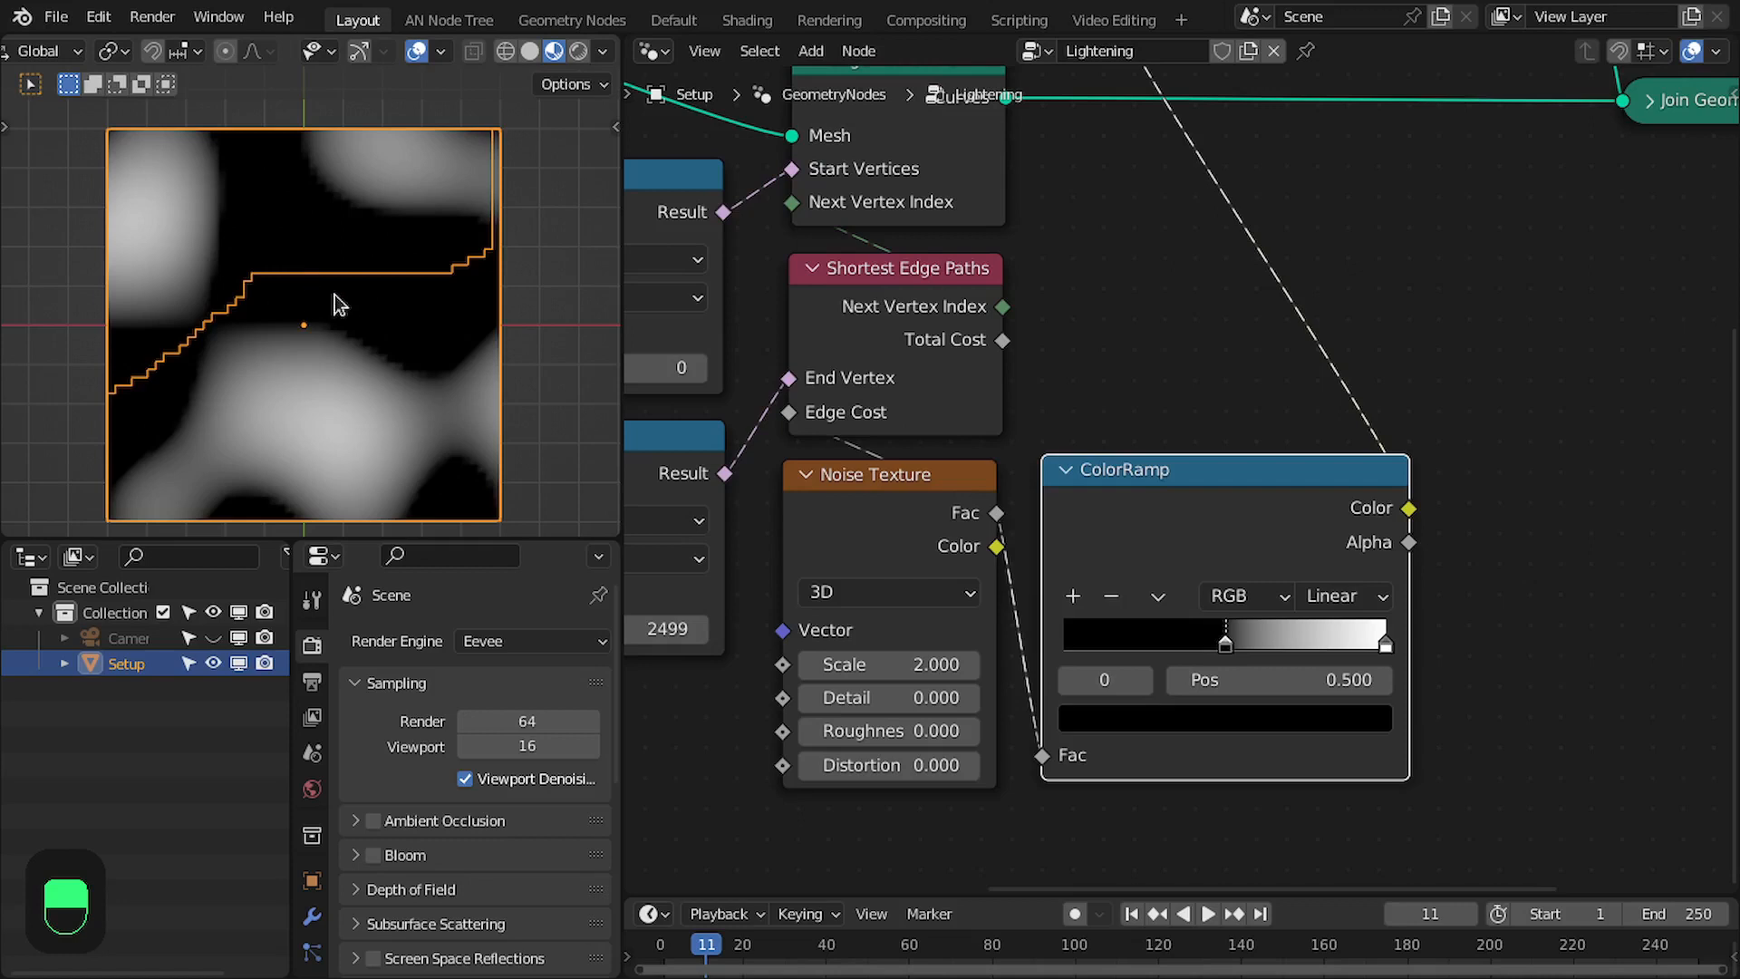
scroll(812, 454, "down", 2)
middle_click_drag(826, 457, 844, 498)
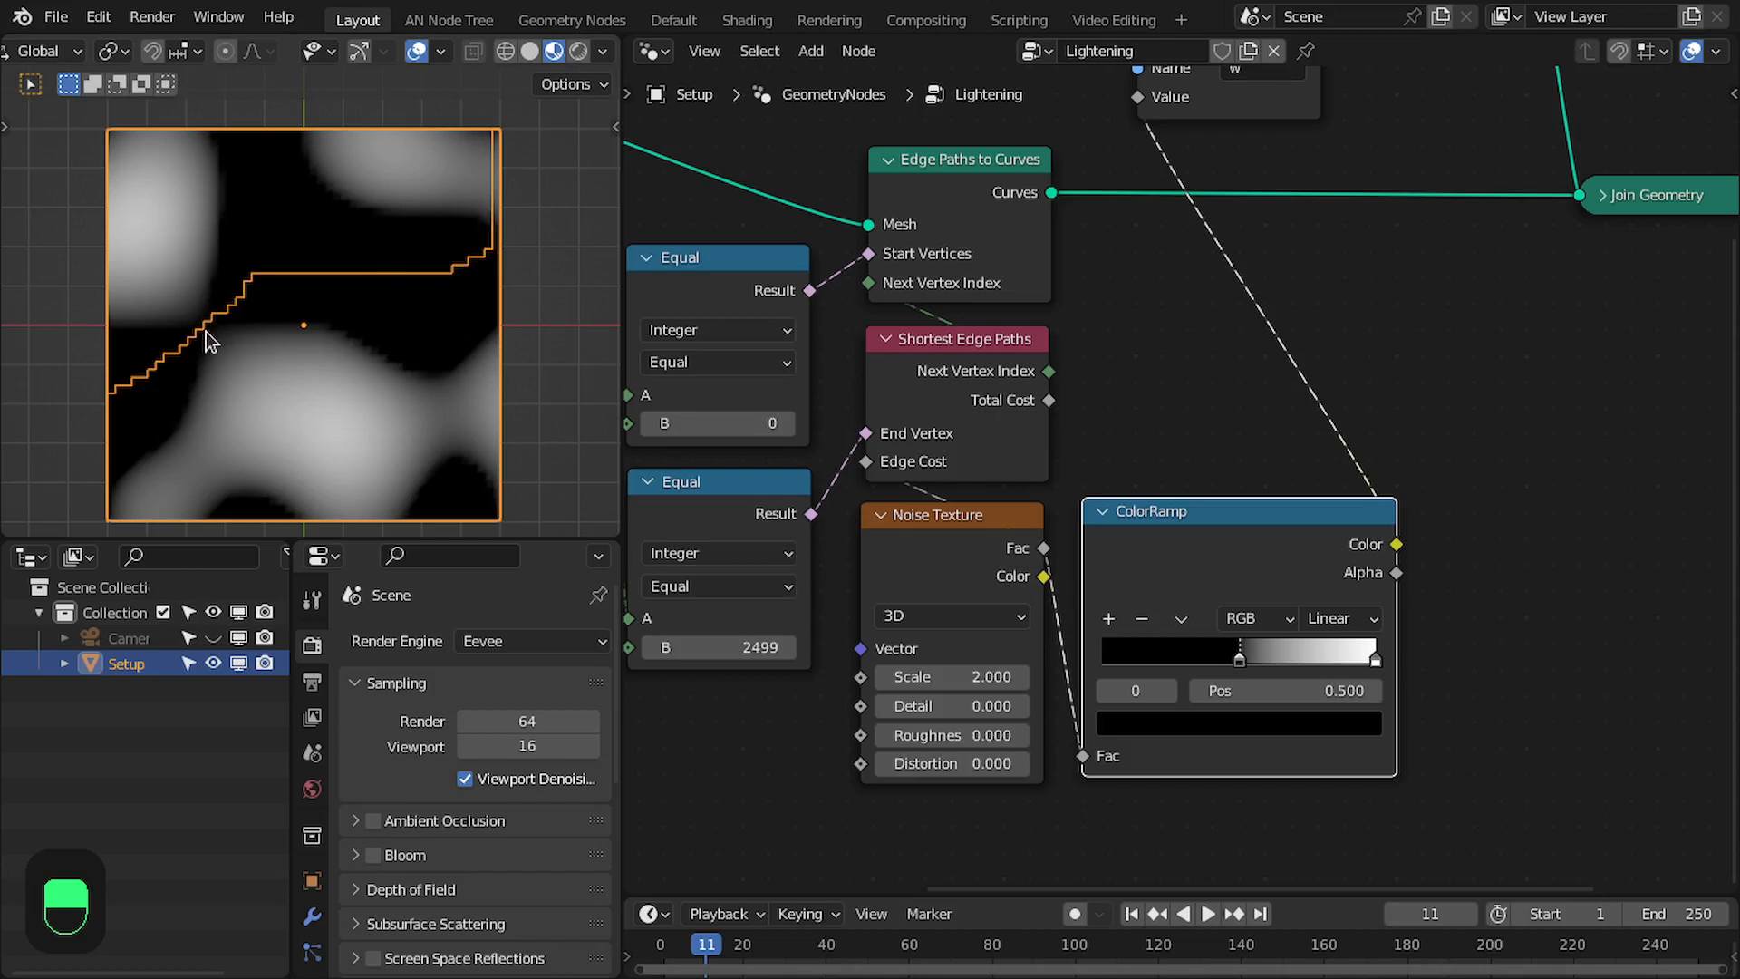
middle_click_drag(1101, 441, 1098, 453)
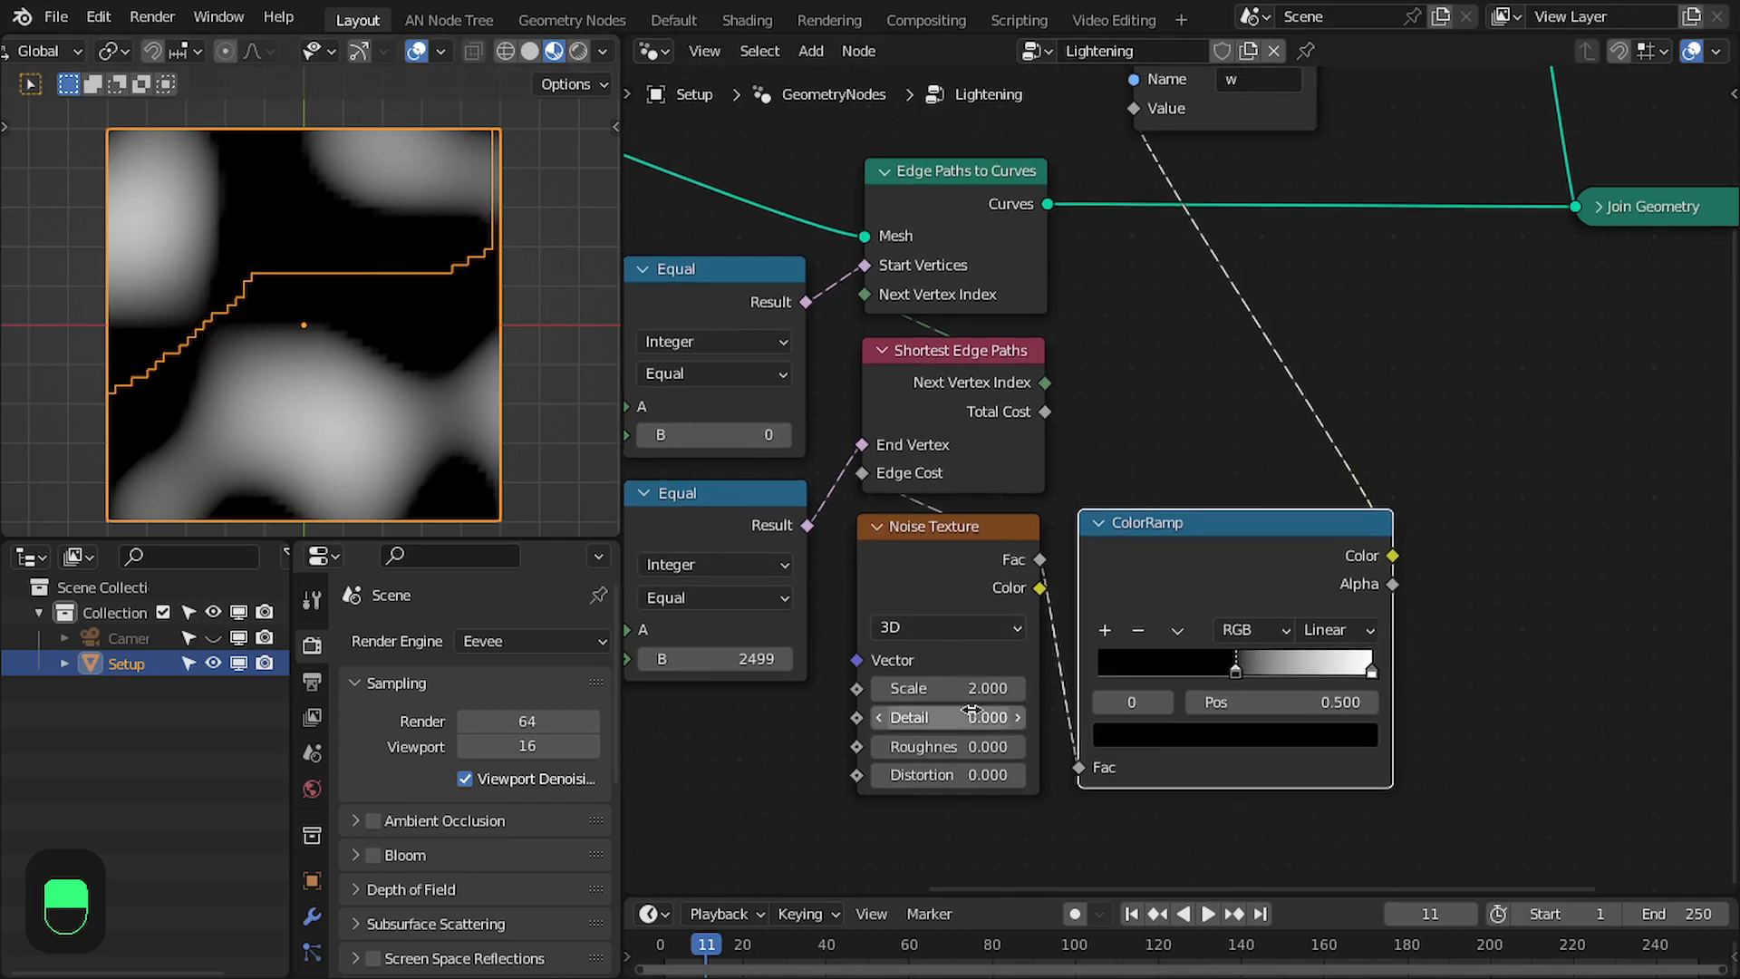
- Switch the Noise Texture to 4D and set its W to 17.1
left_click(942, 627)
left_click(907, 743)
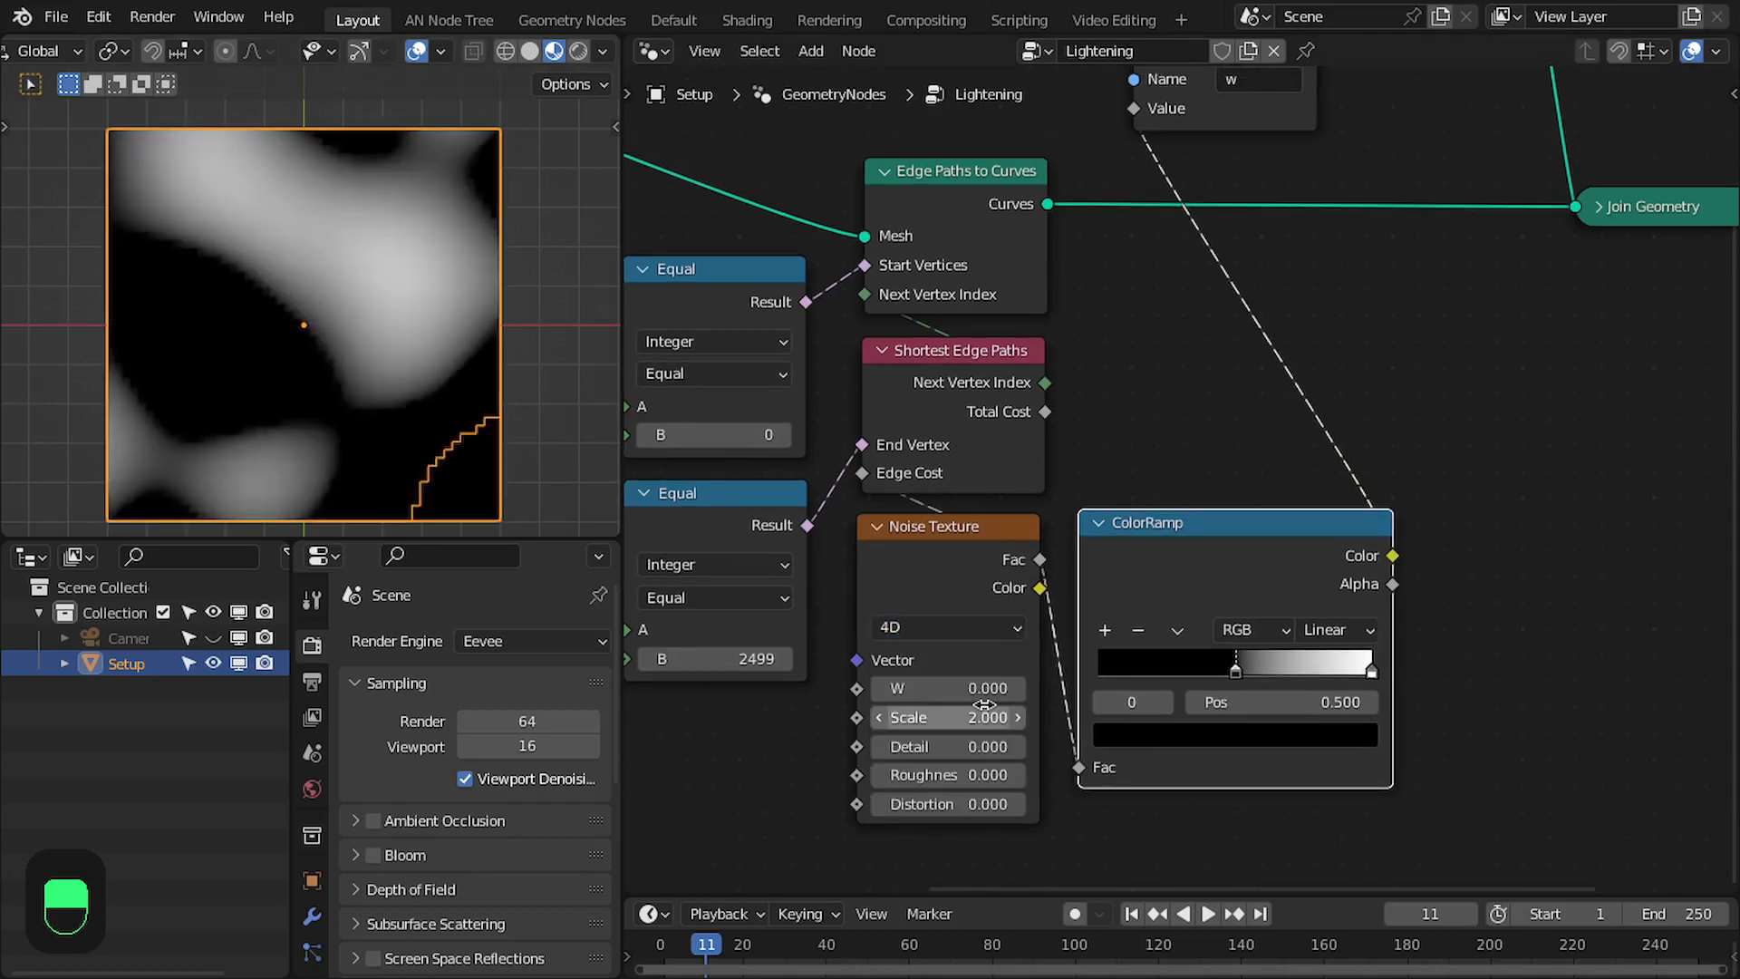
left_click_drag(945, 676, 1010, 692)
- Delete Store Named Attribute, Set Material and ColorRamp, and dissolve Join Geometry so Edge Paths to Curves links directly to Group Output
middle_click_drag(1227, 493, 1221, 513)
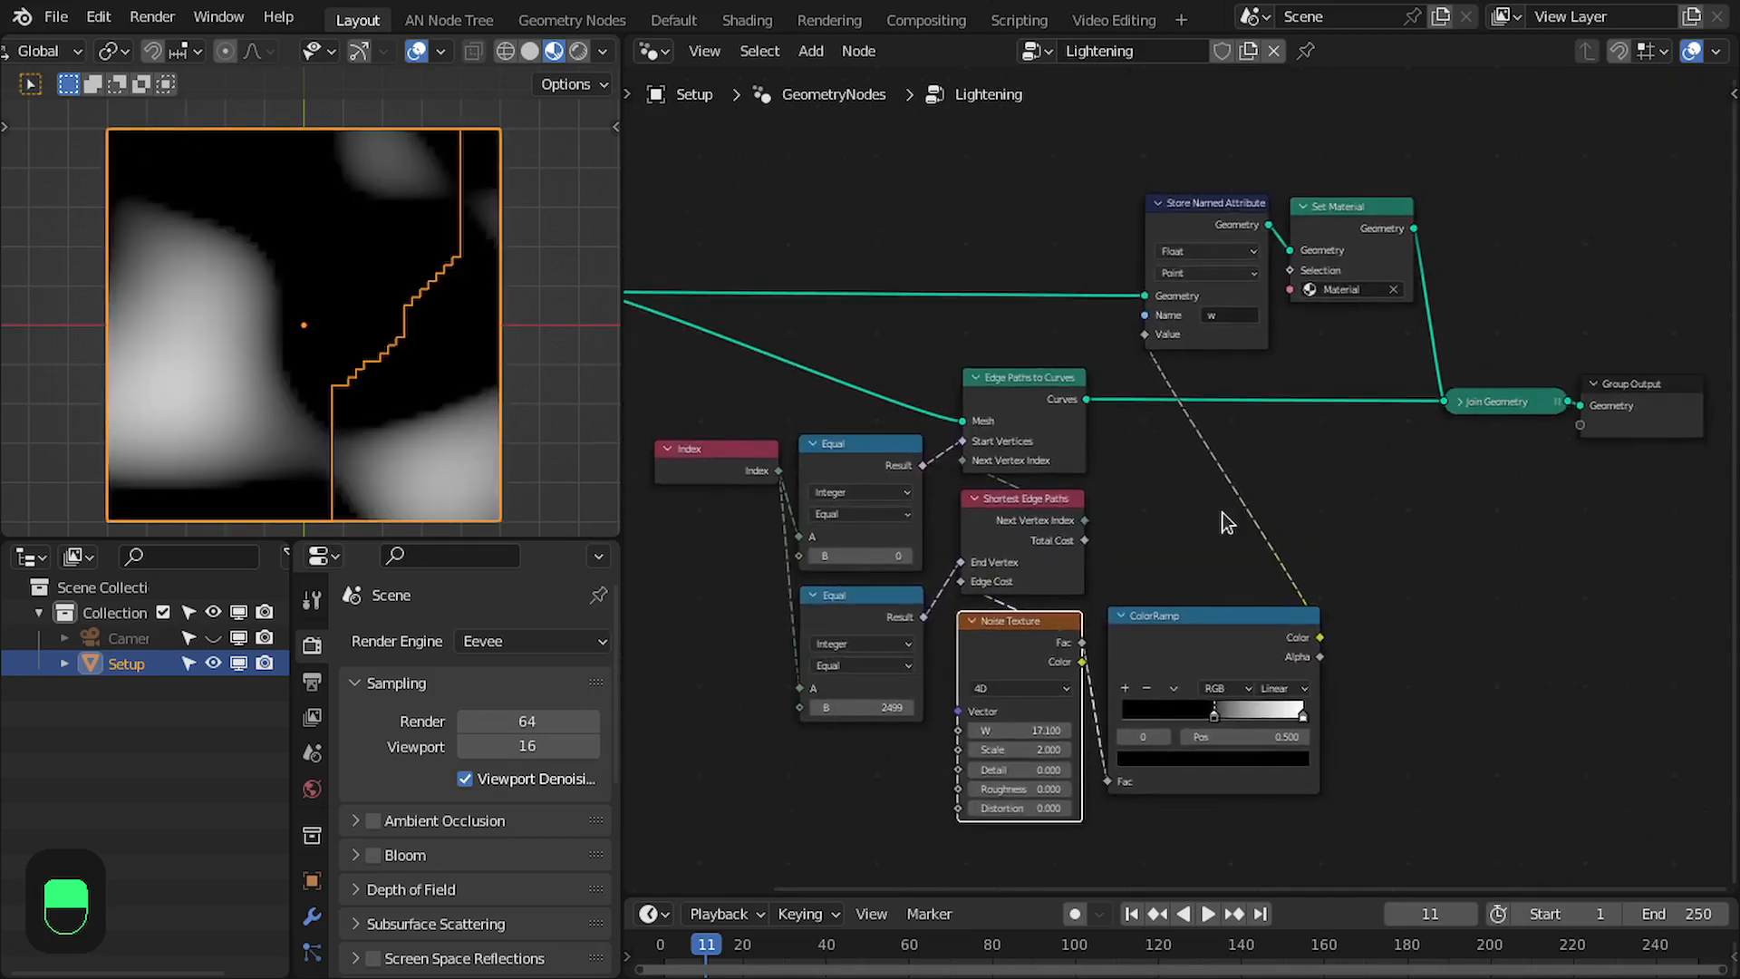
scroll(1221, 513, "up", 2)
left_click_drag(1092, 111, 1435, 225)
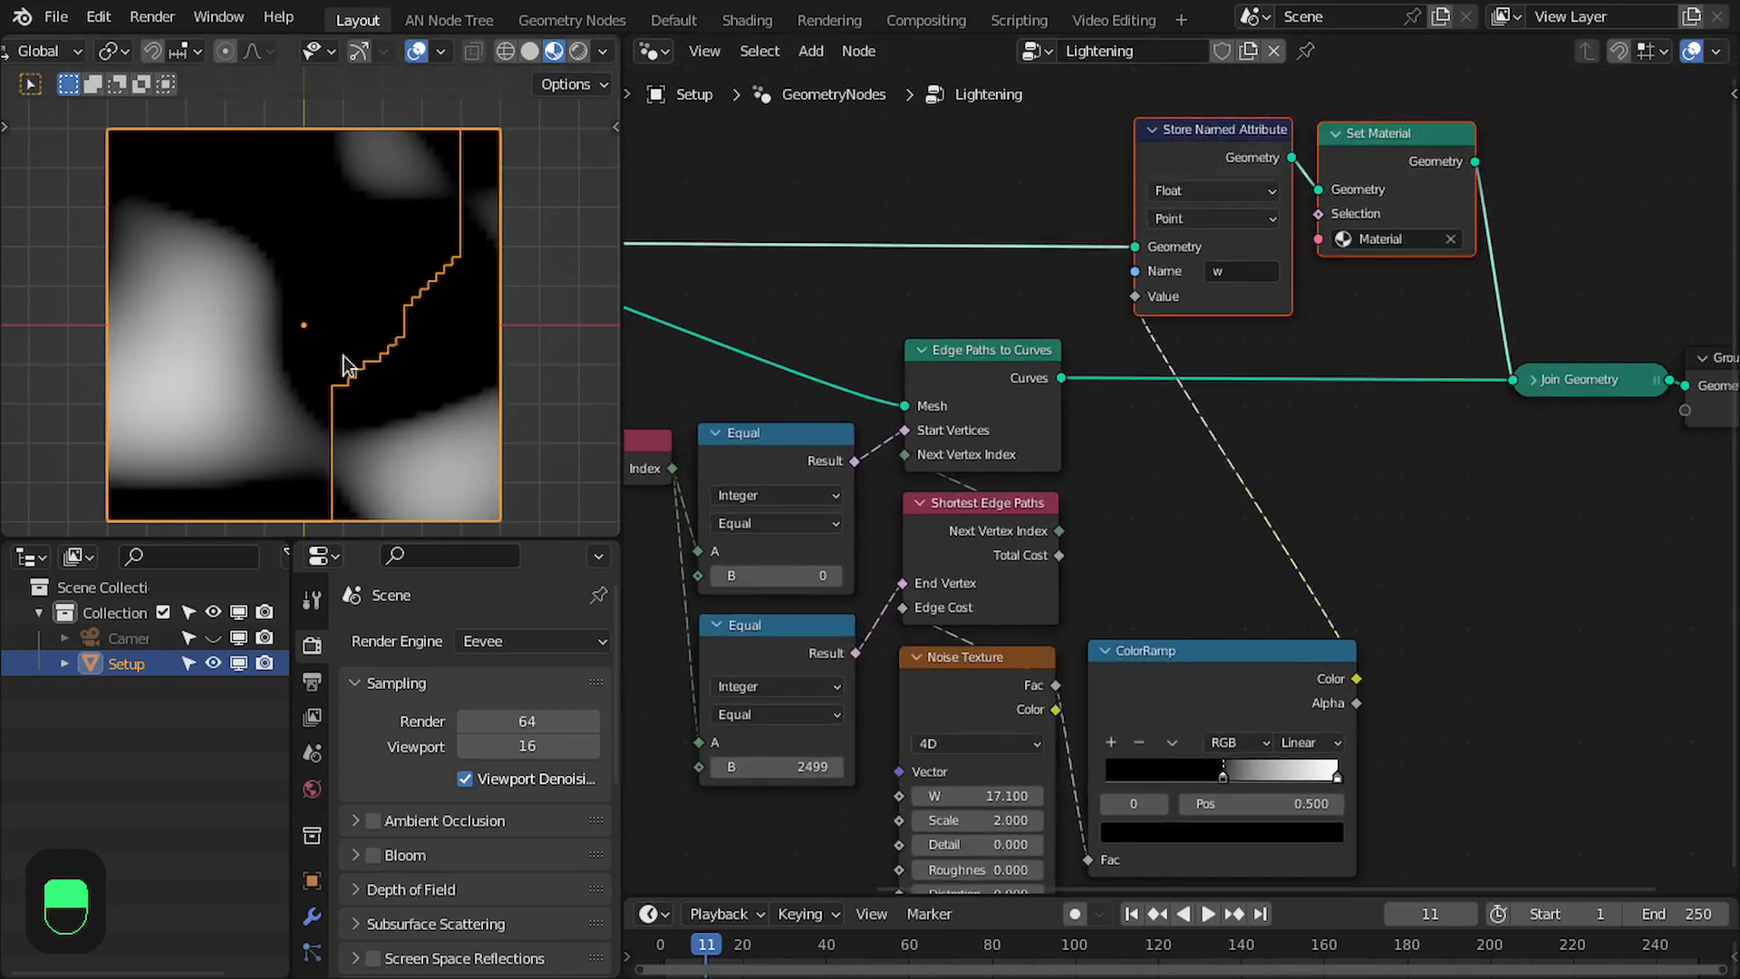
middle_click_drag(1106, 696, 1103, 659)
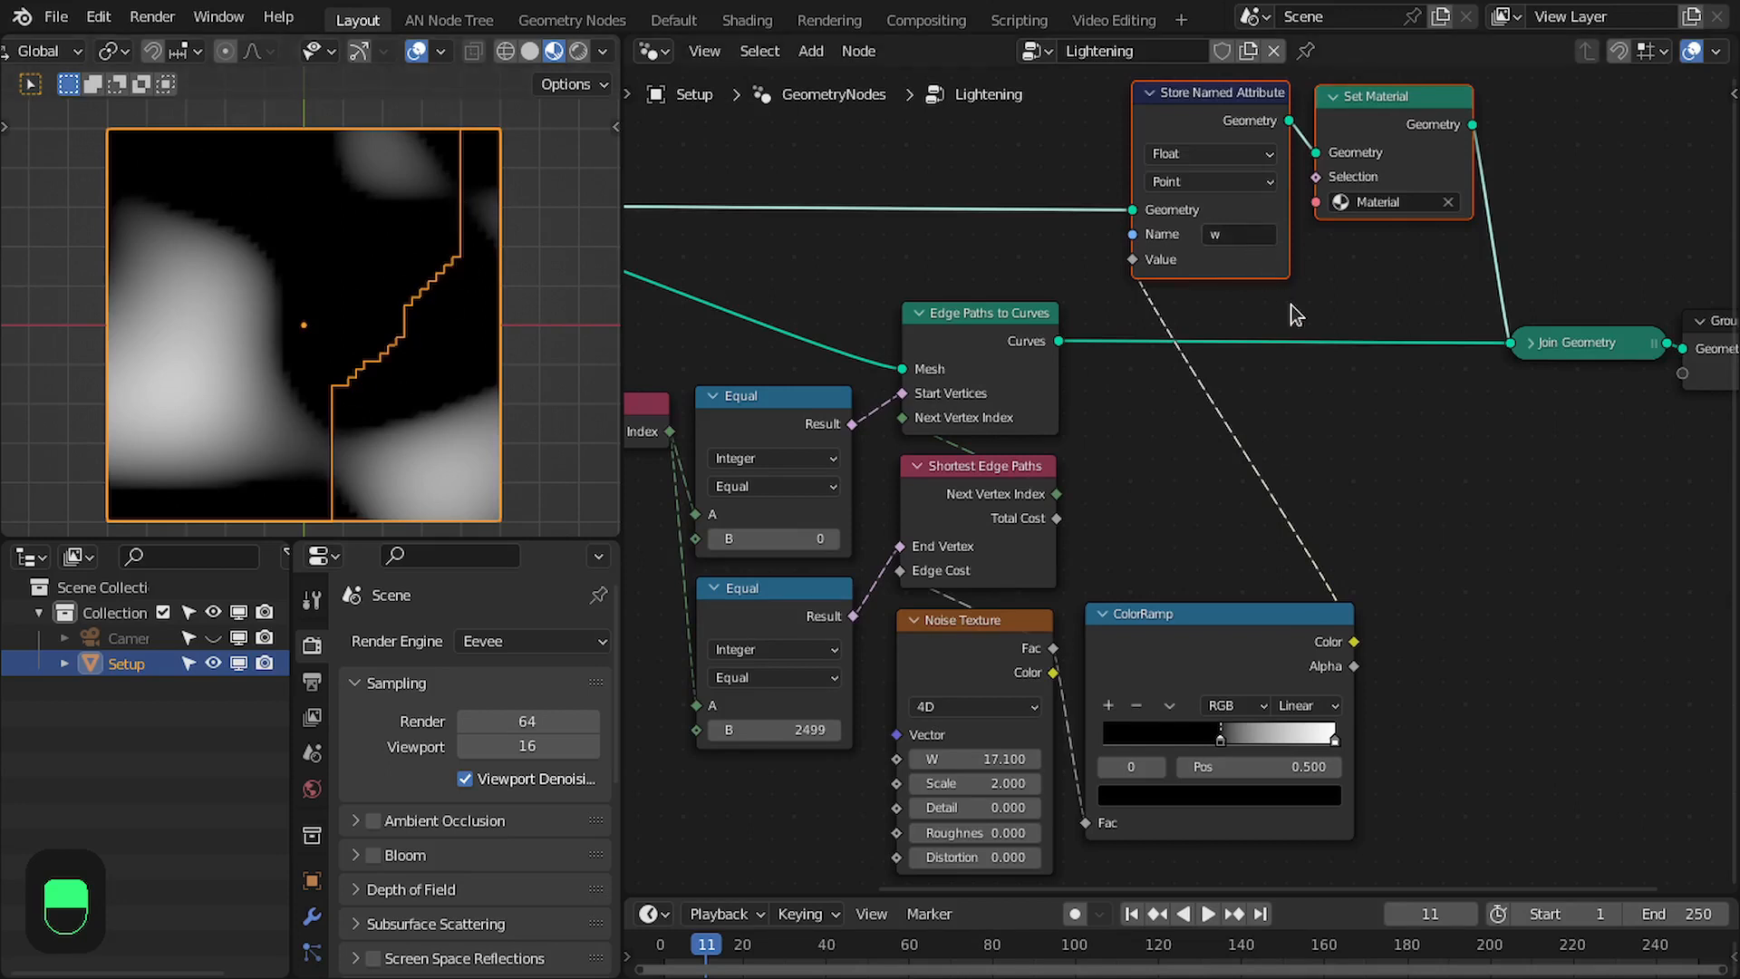
key("x")
left_click(1539, 339)
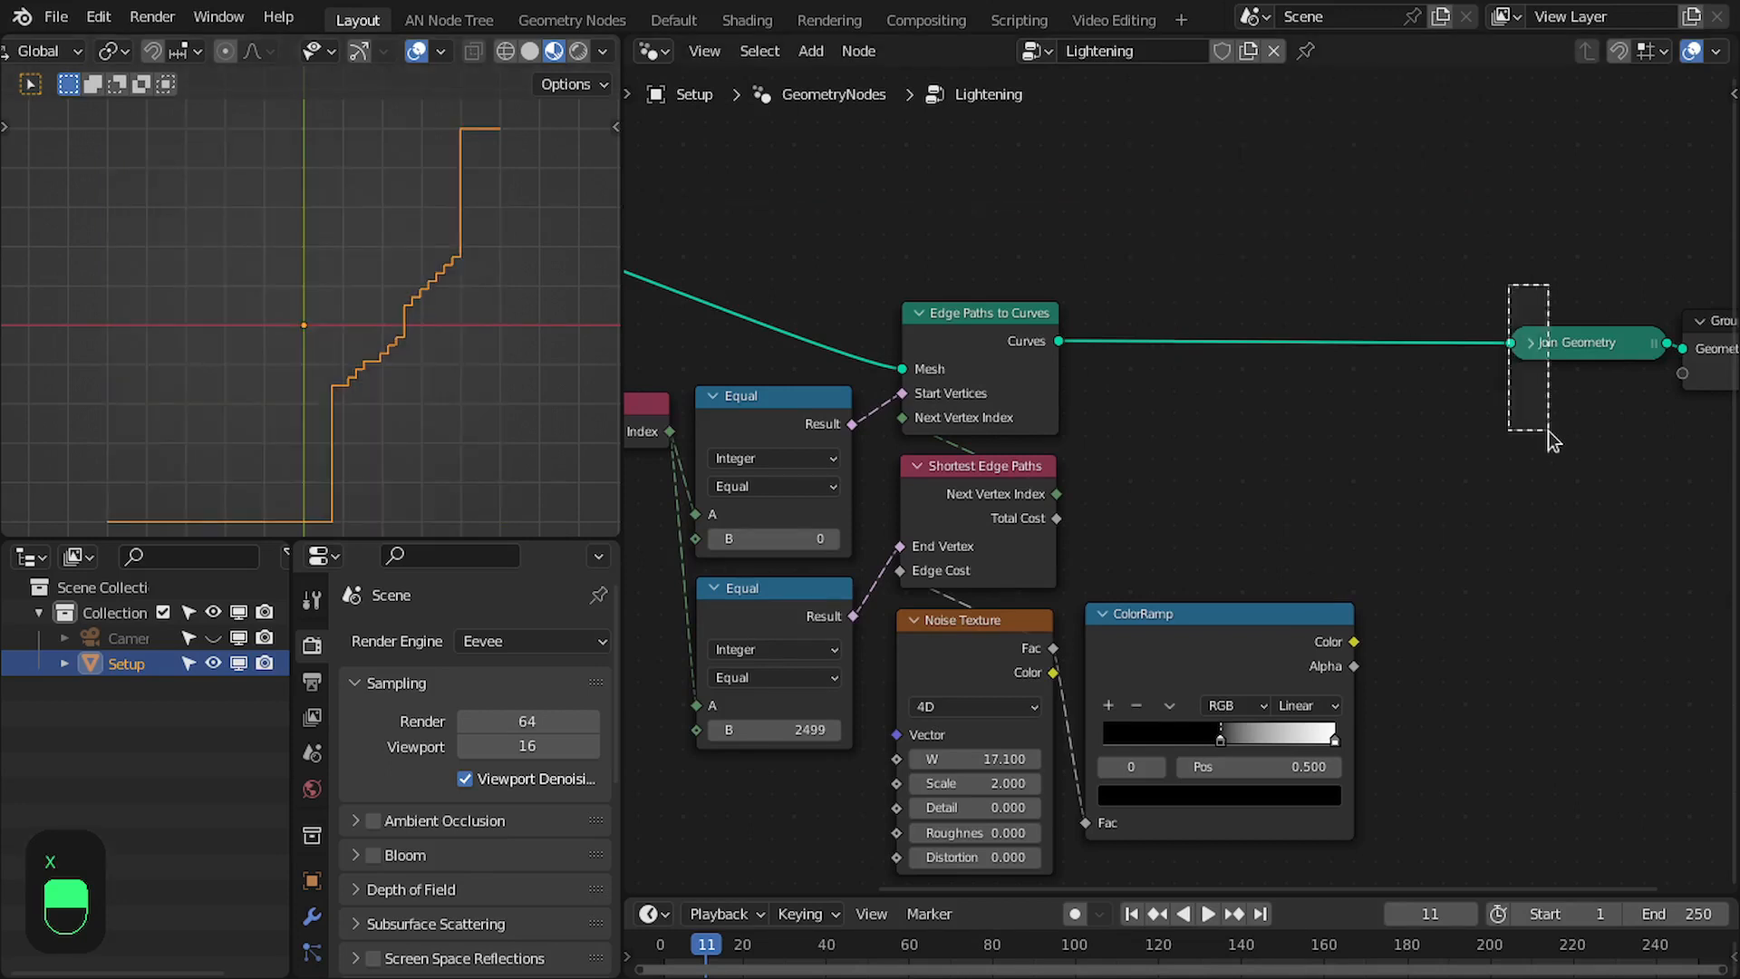
left_click(1201, 631)
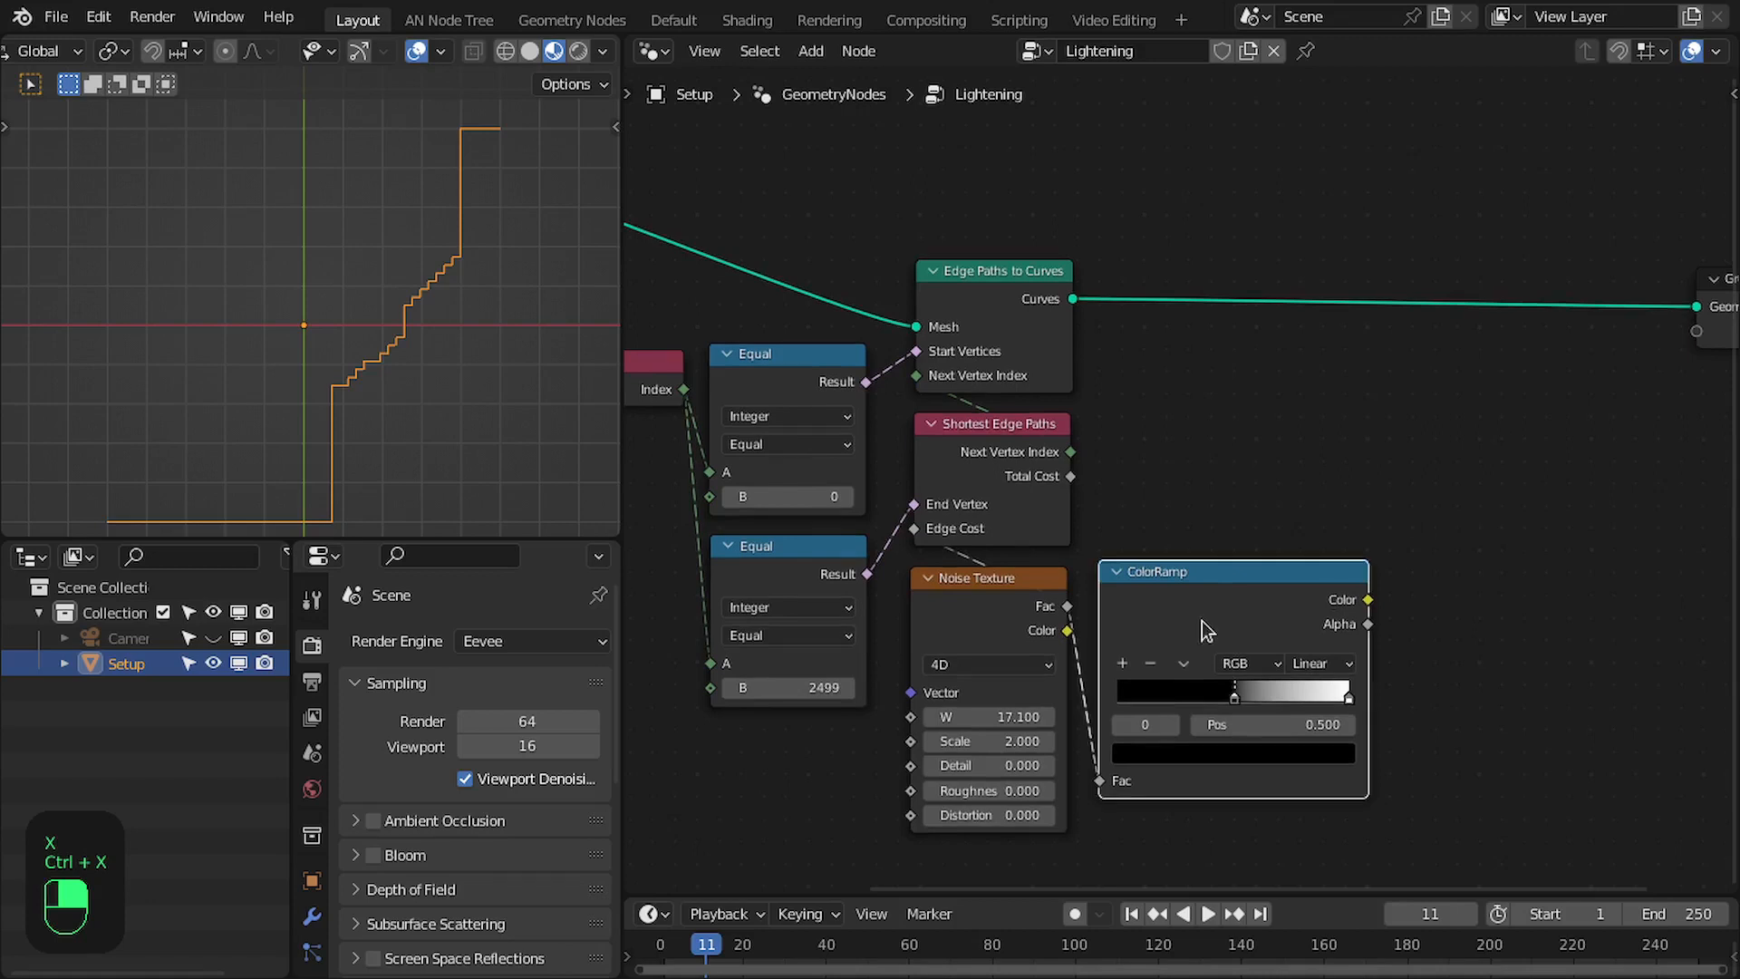
key("x")
- Move the Grid node well away from the Index node to free space along its link to Edge Paths to Curves
scroll(1209, 616, "down", 3)
middle_click_drag(1214, 617, 1540, 618)
left_click_drag(837, 244, 494, 369)
scroll(867, 389, "down", 2)
middle_click_drag(867, 392, 900, 373)
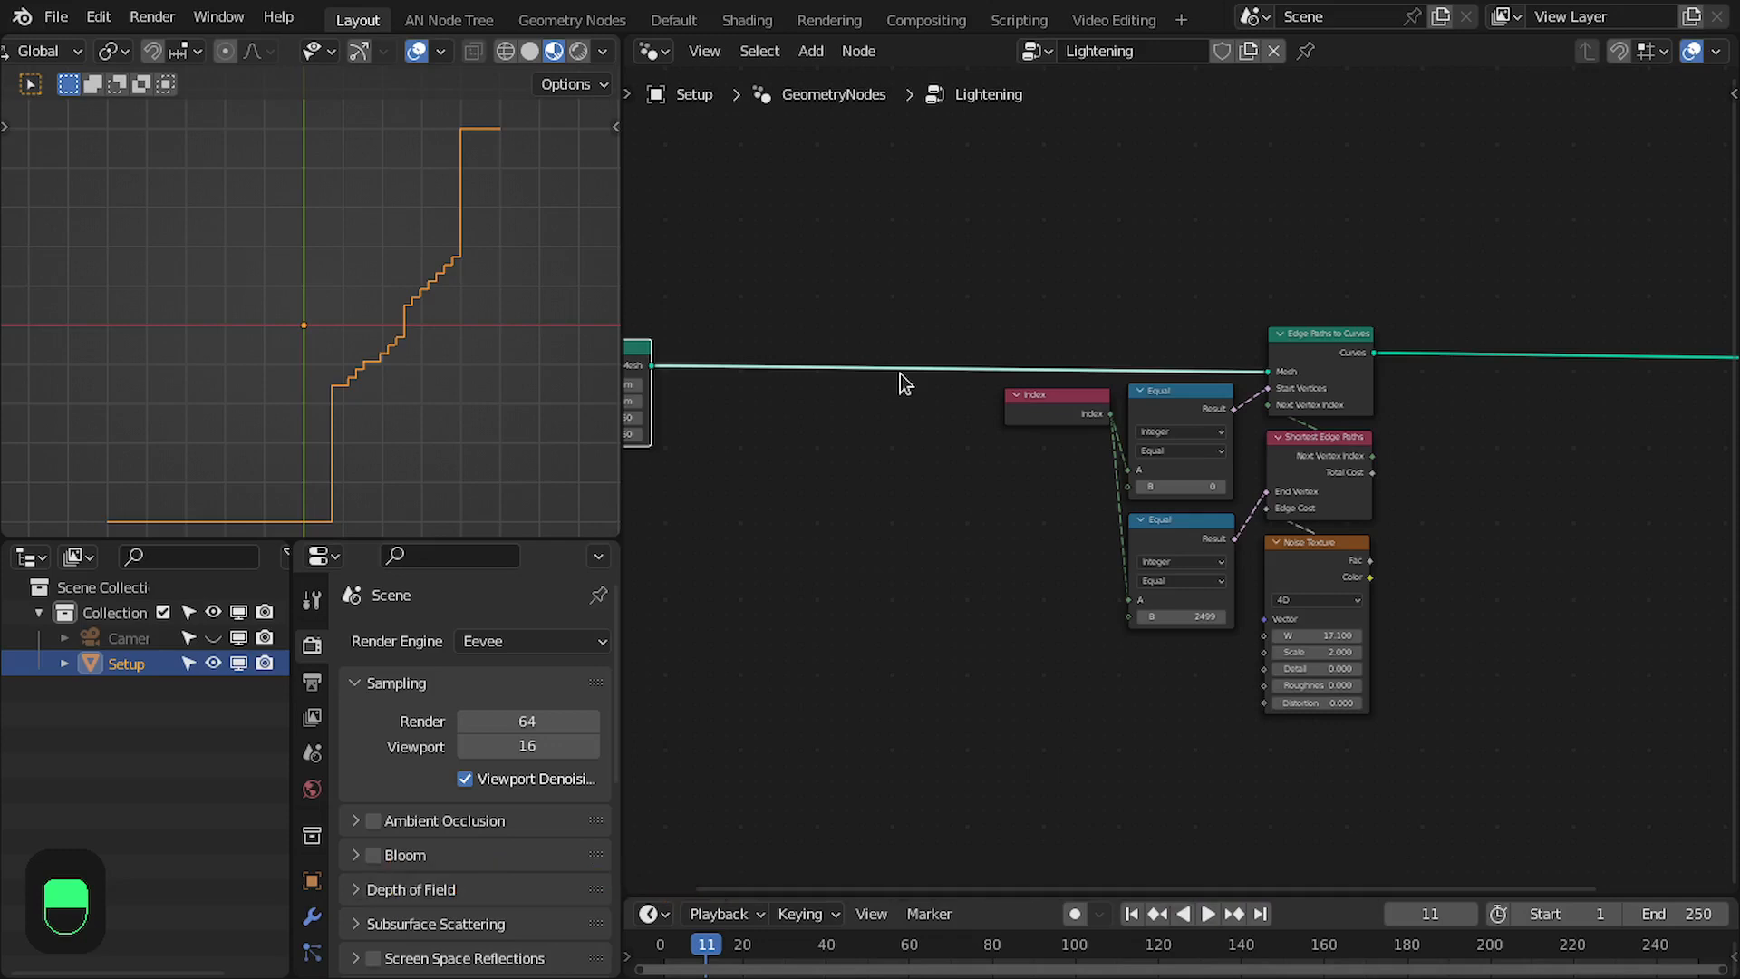
scroll(1205, 254, "up", 2)
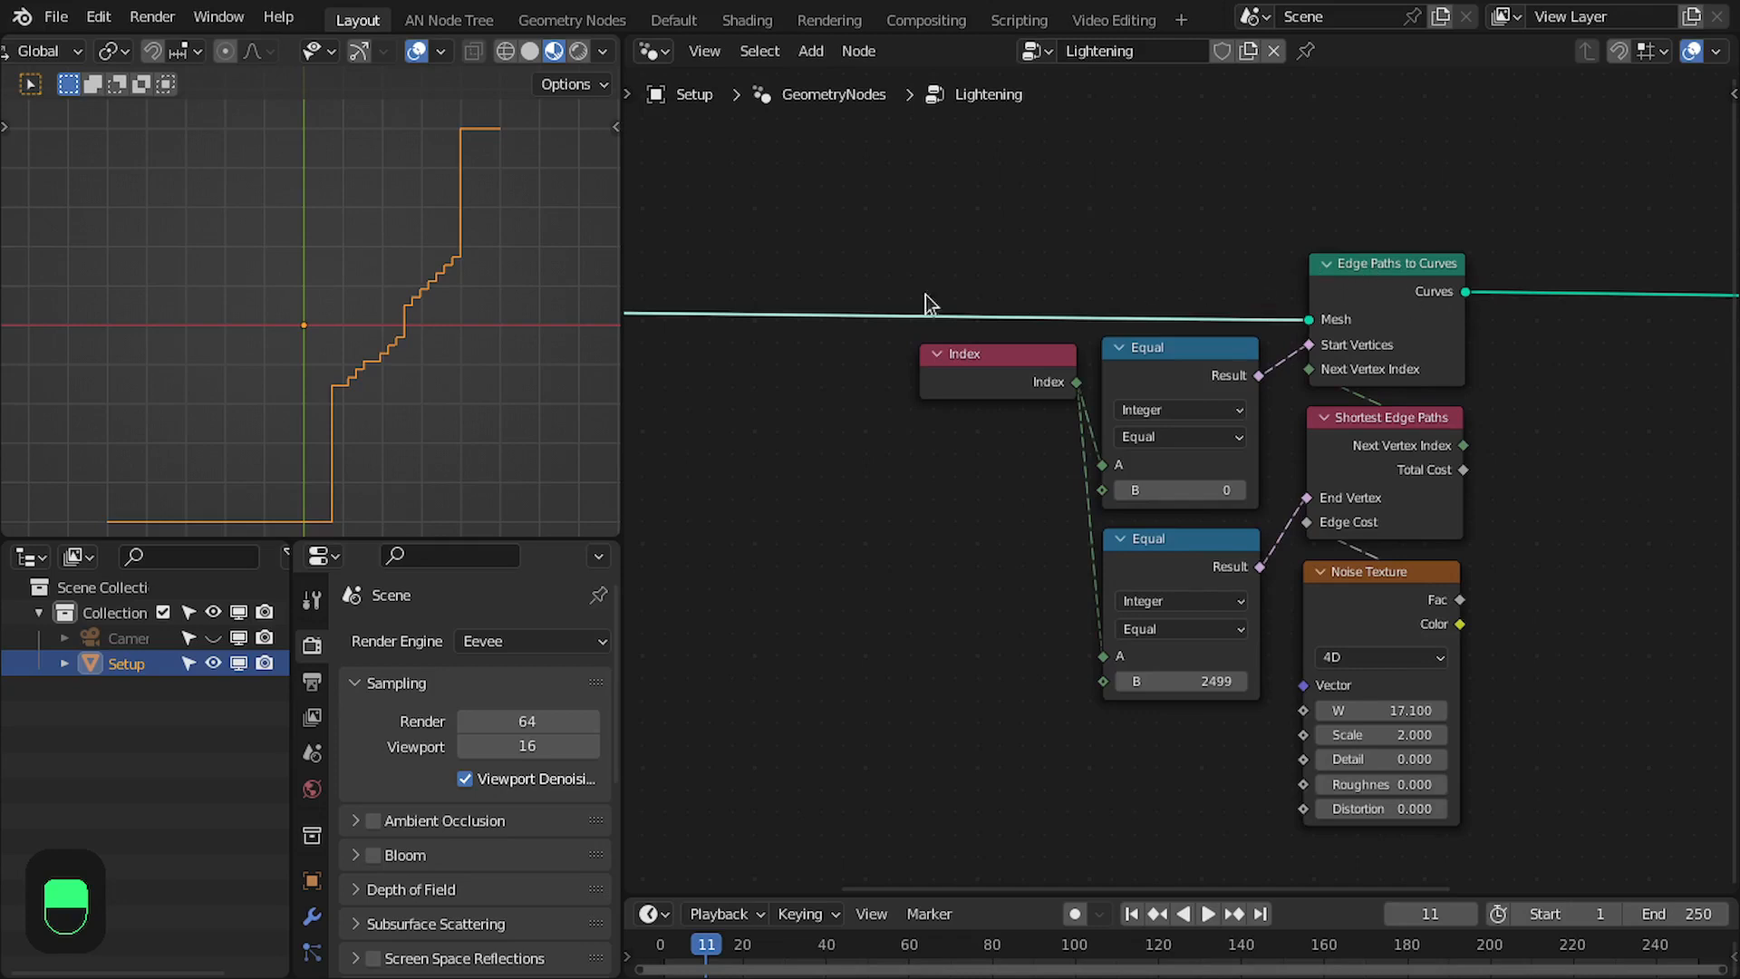
scroll(926, 306, "down", 3)
middle_click_drag(991, 342, 1281, 368)
scroll(1029, 351, "up", 3)
middle_click_drag(906, 356, 1163, 382)
left_click_drag(933, 371, 767, 371)
scroll(1217, 376, "down", 1)
middle_click_drag(1220, 375, 1144, 385)
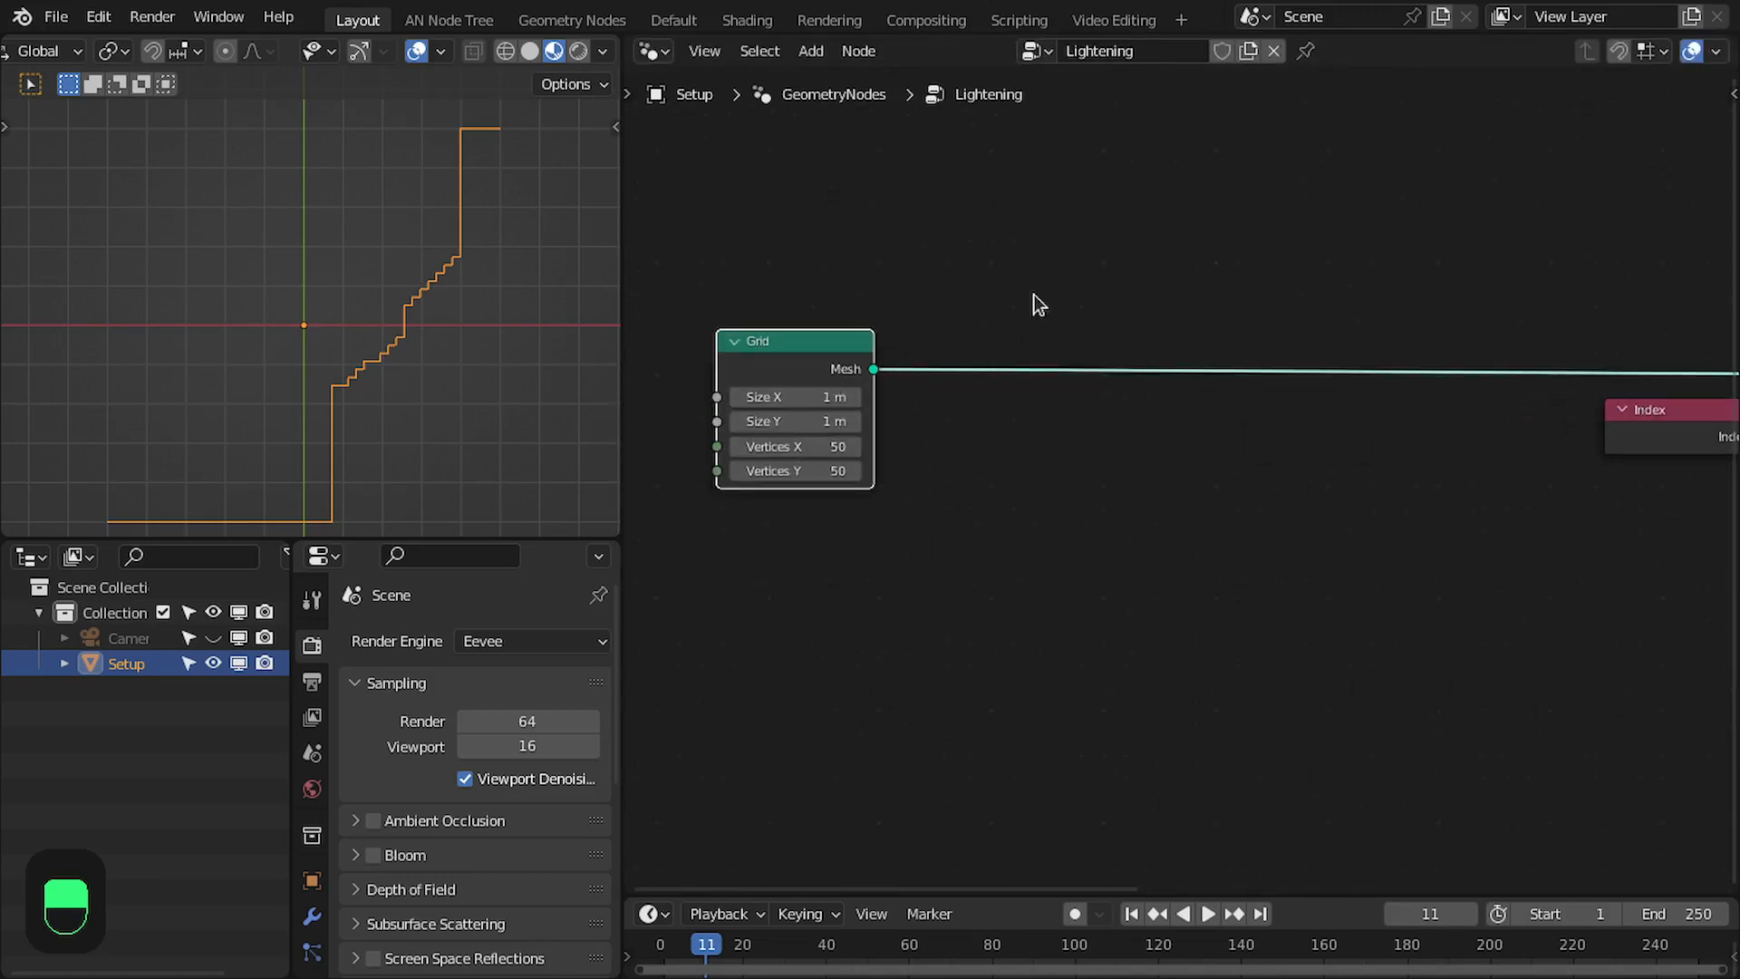
- Insert a Set Position node on the link after Grid and shift the Grid slightly away from it
key("shift+a")
type("s")
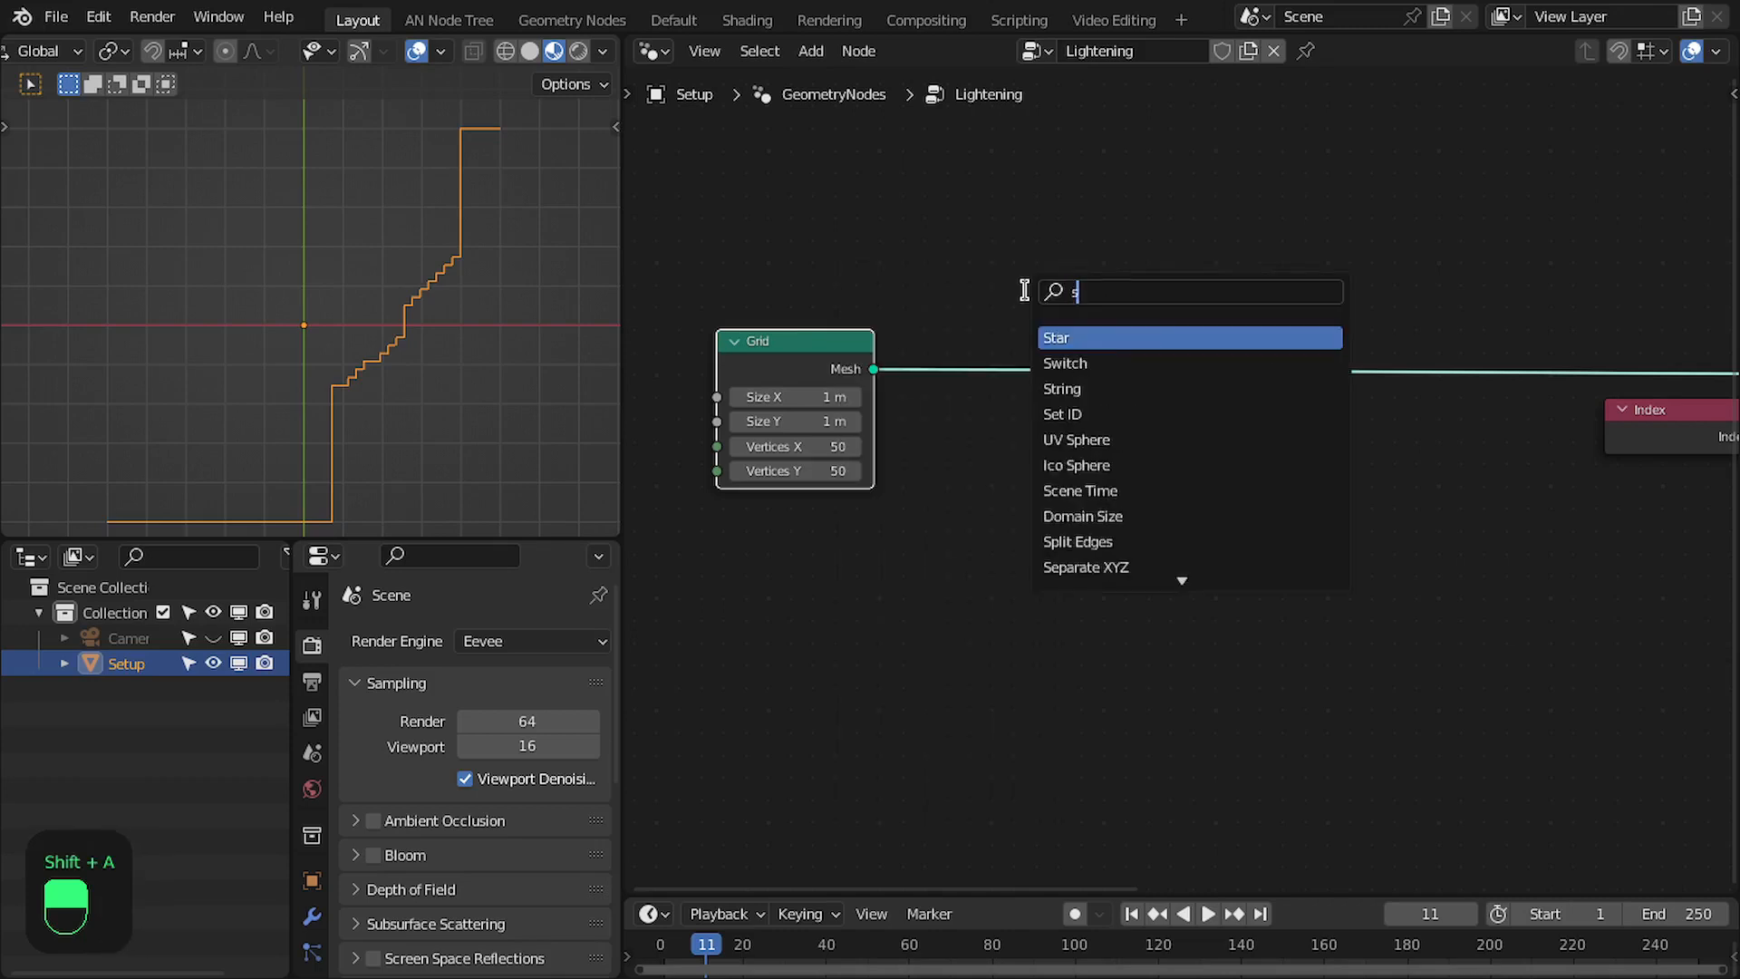
type("et pos")
key("Return")
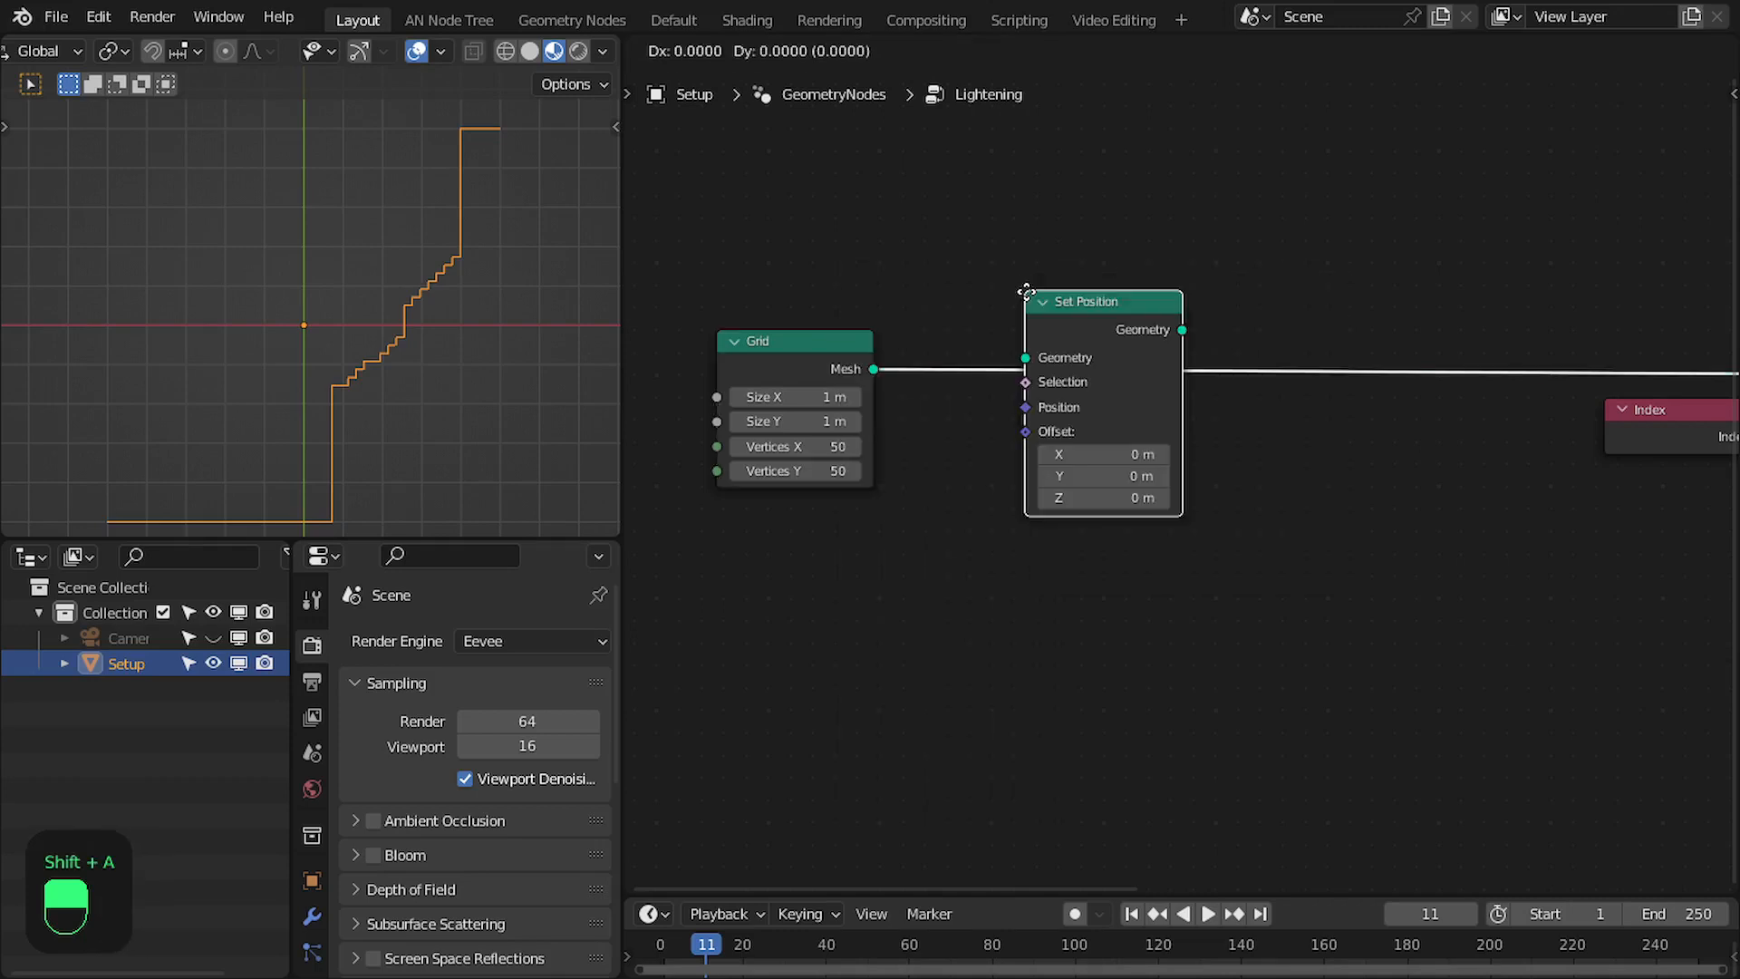
left_click(1134, 327)
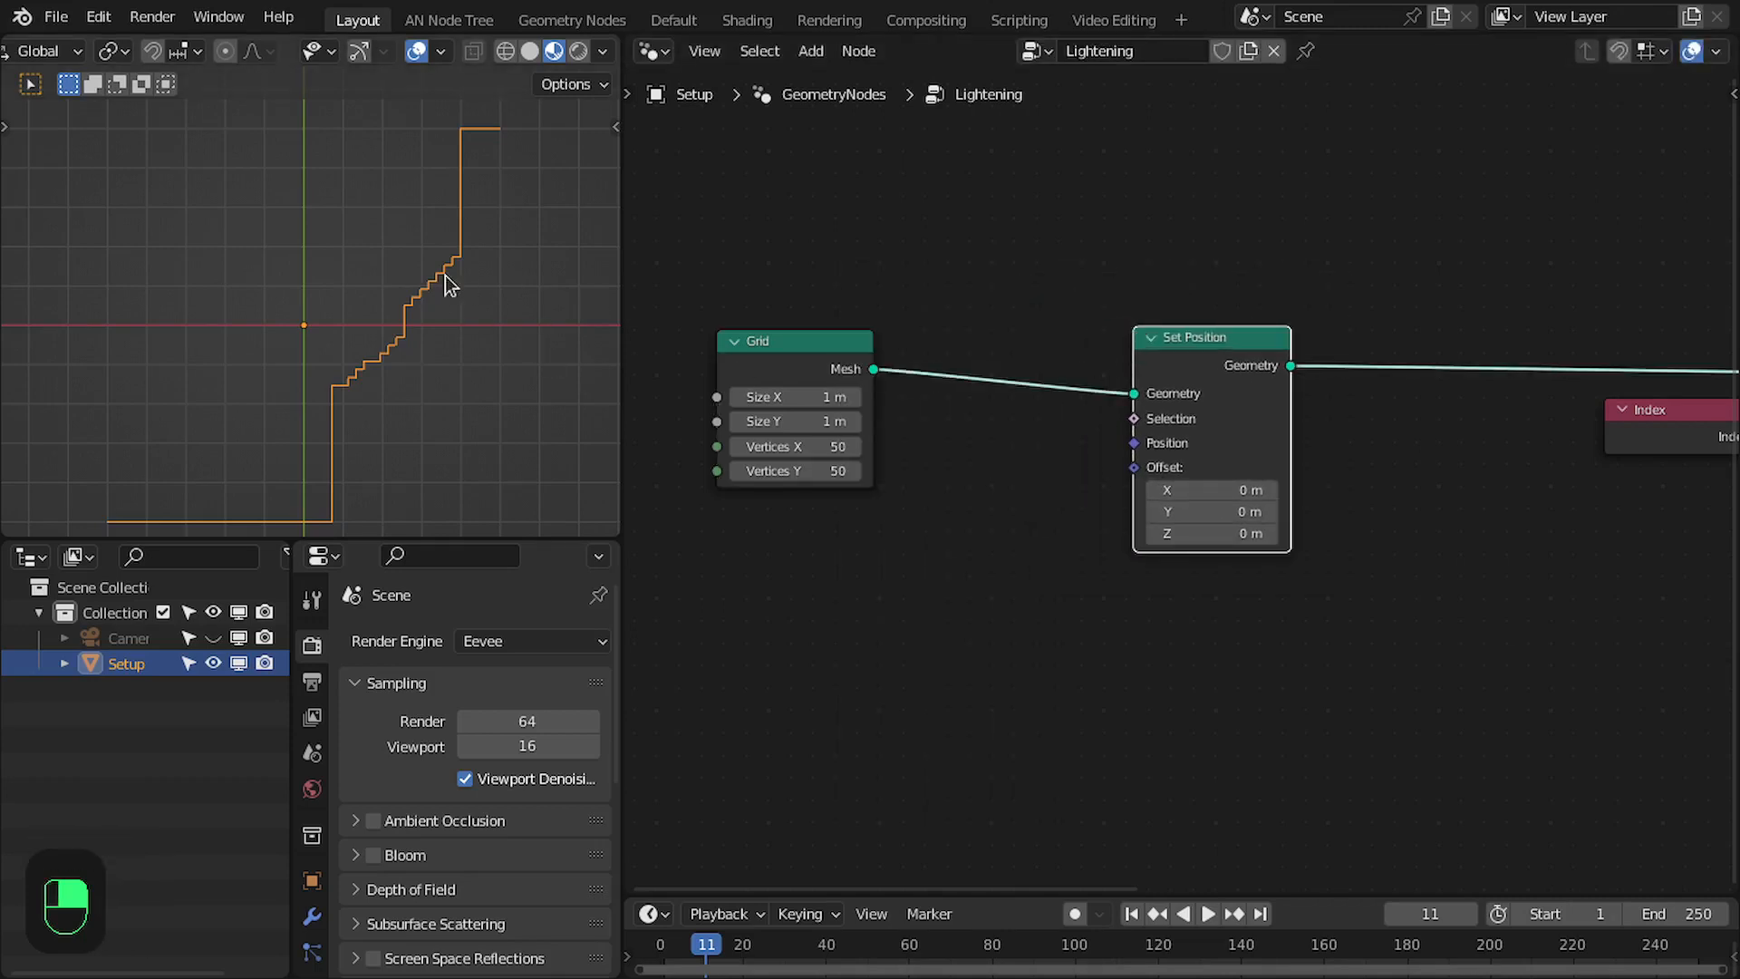
left_click_drag(755, 370, 703, 377)
- Feed Set Position's Offset from a new Vector Math Scale node placed just below it
middle_click_drag(1191, 424, 1164, 367)
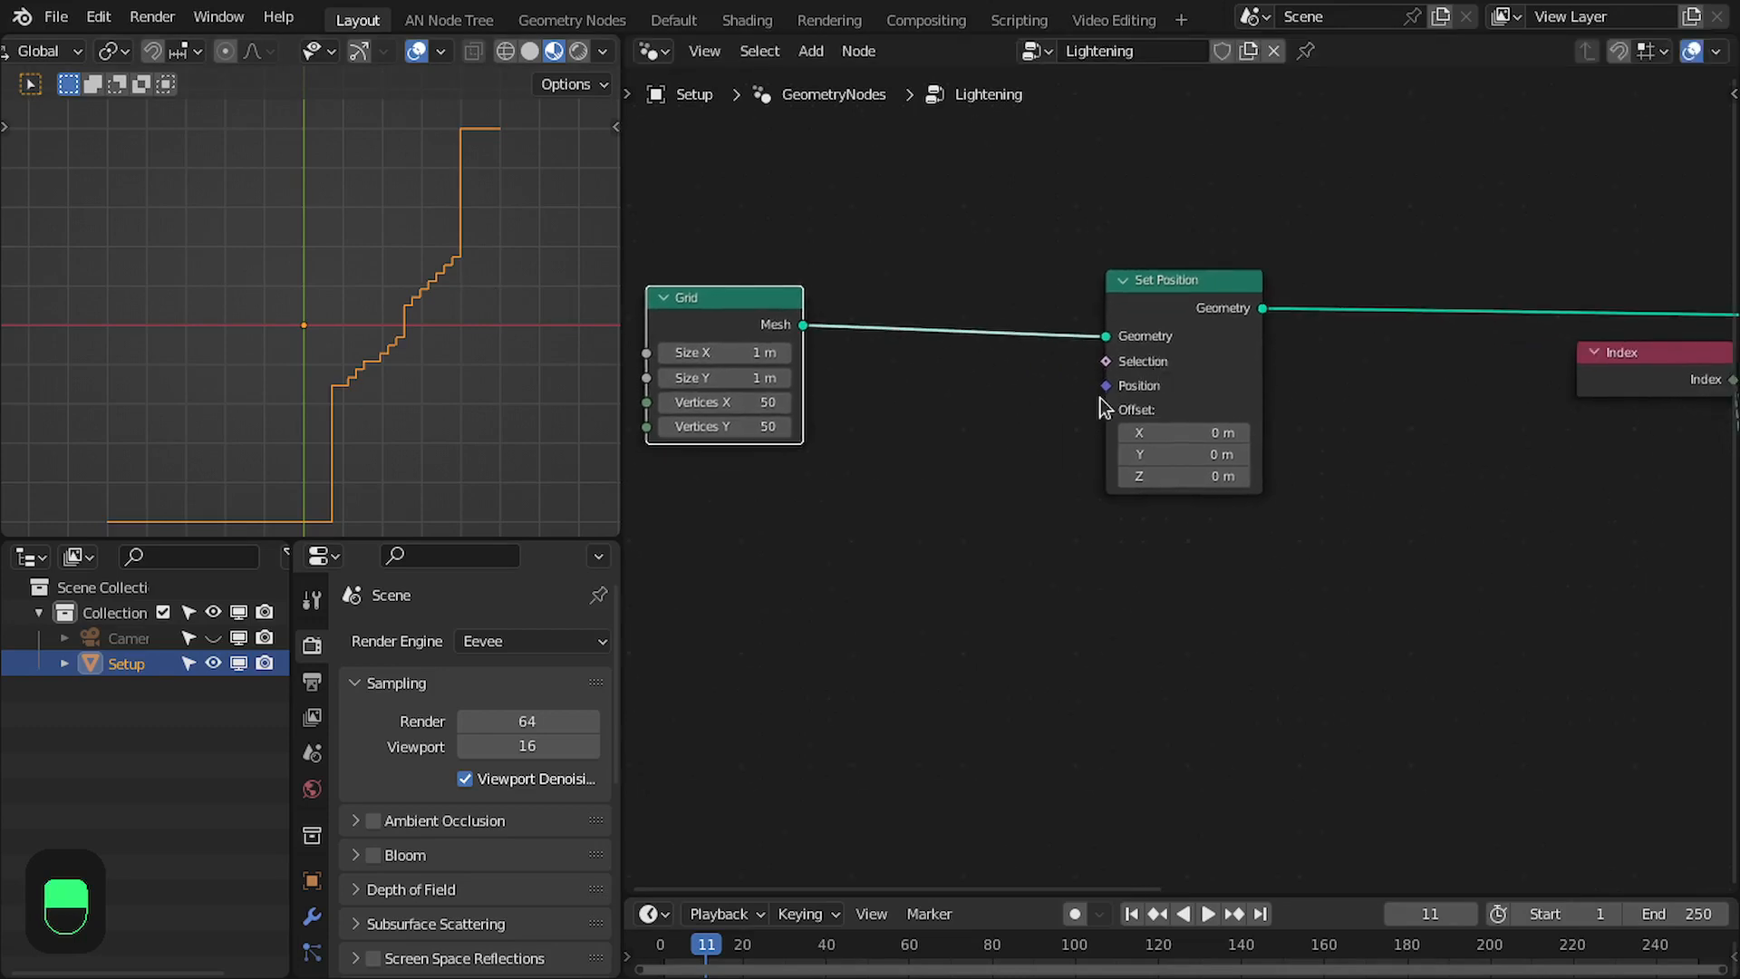
left_click_drag(1104, 417, 1099, 628)
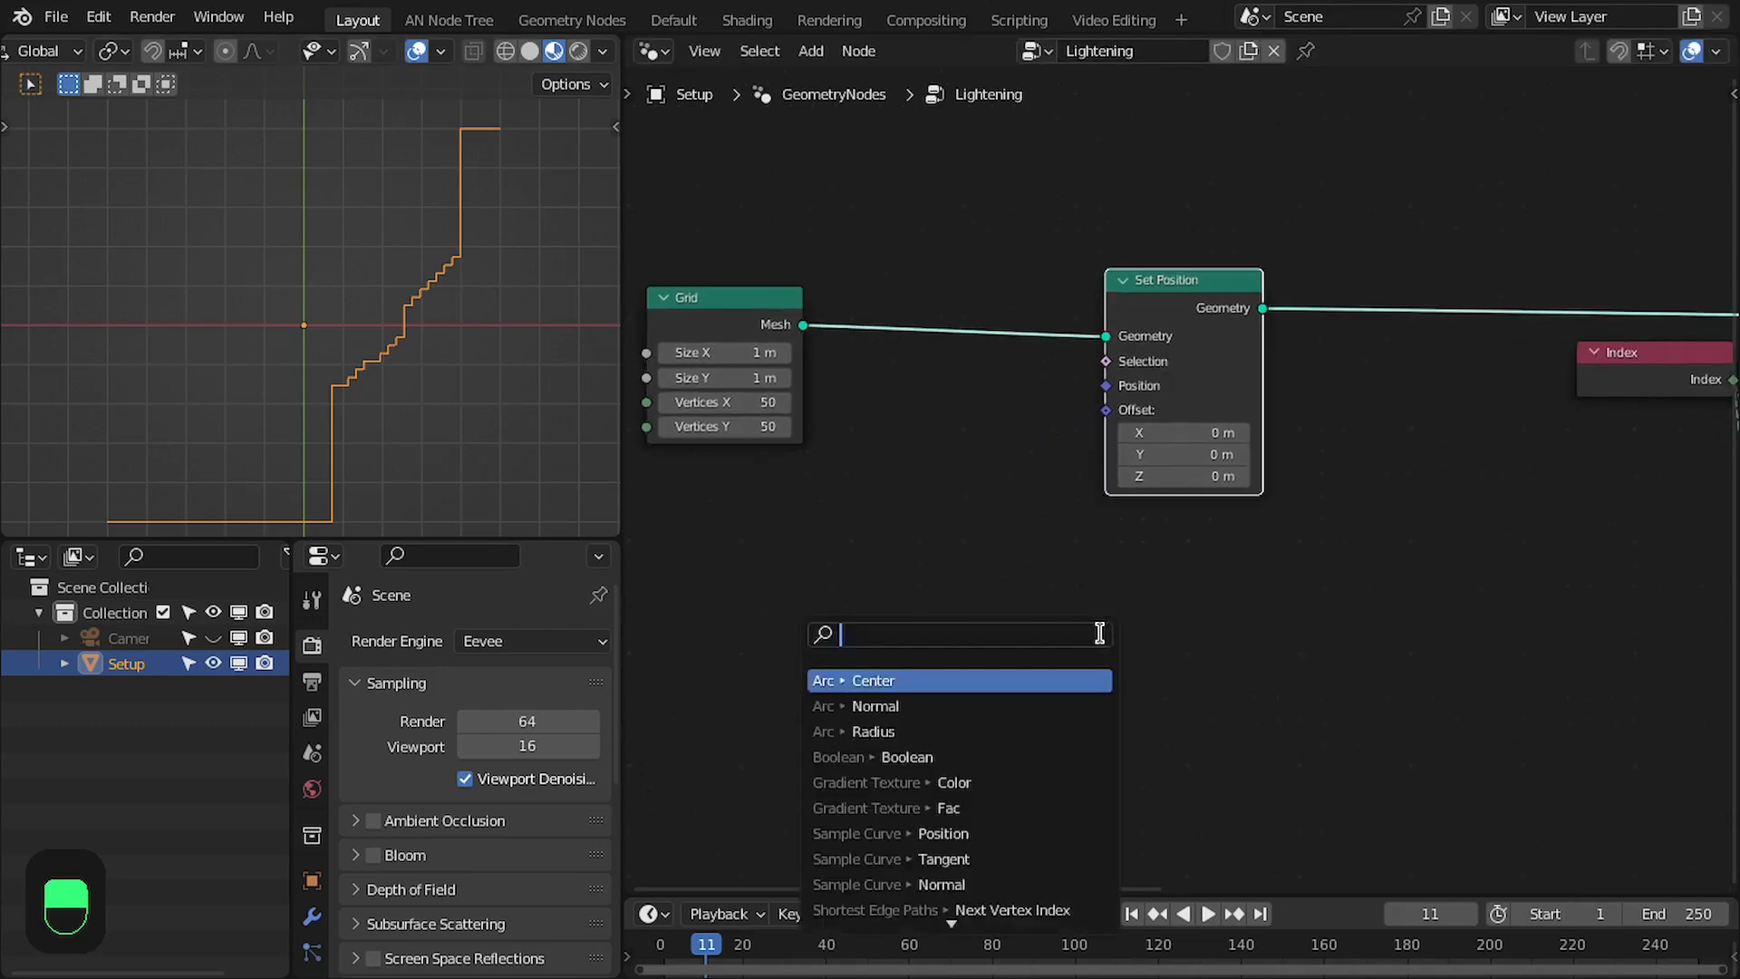
type("sca")
key("Return")
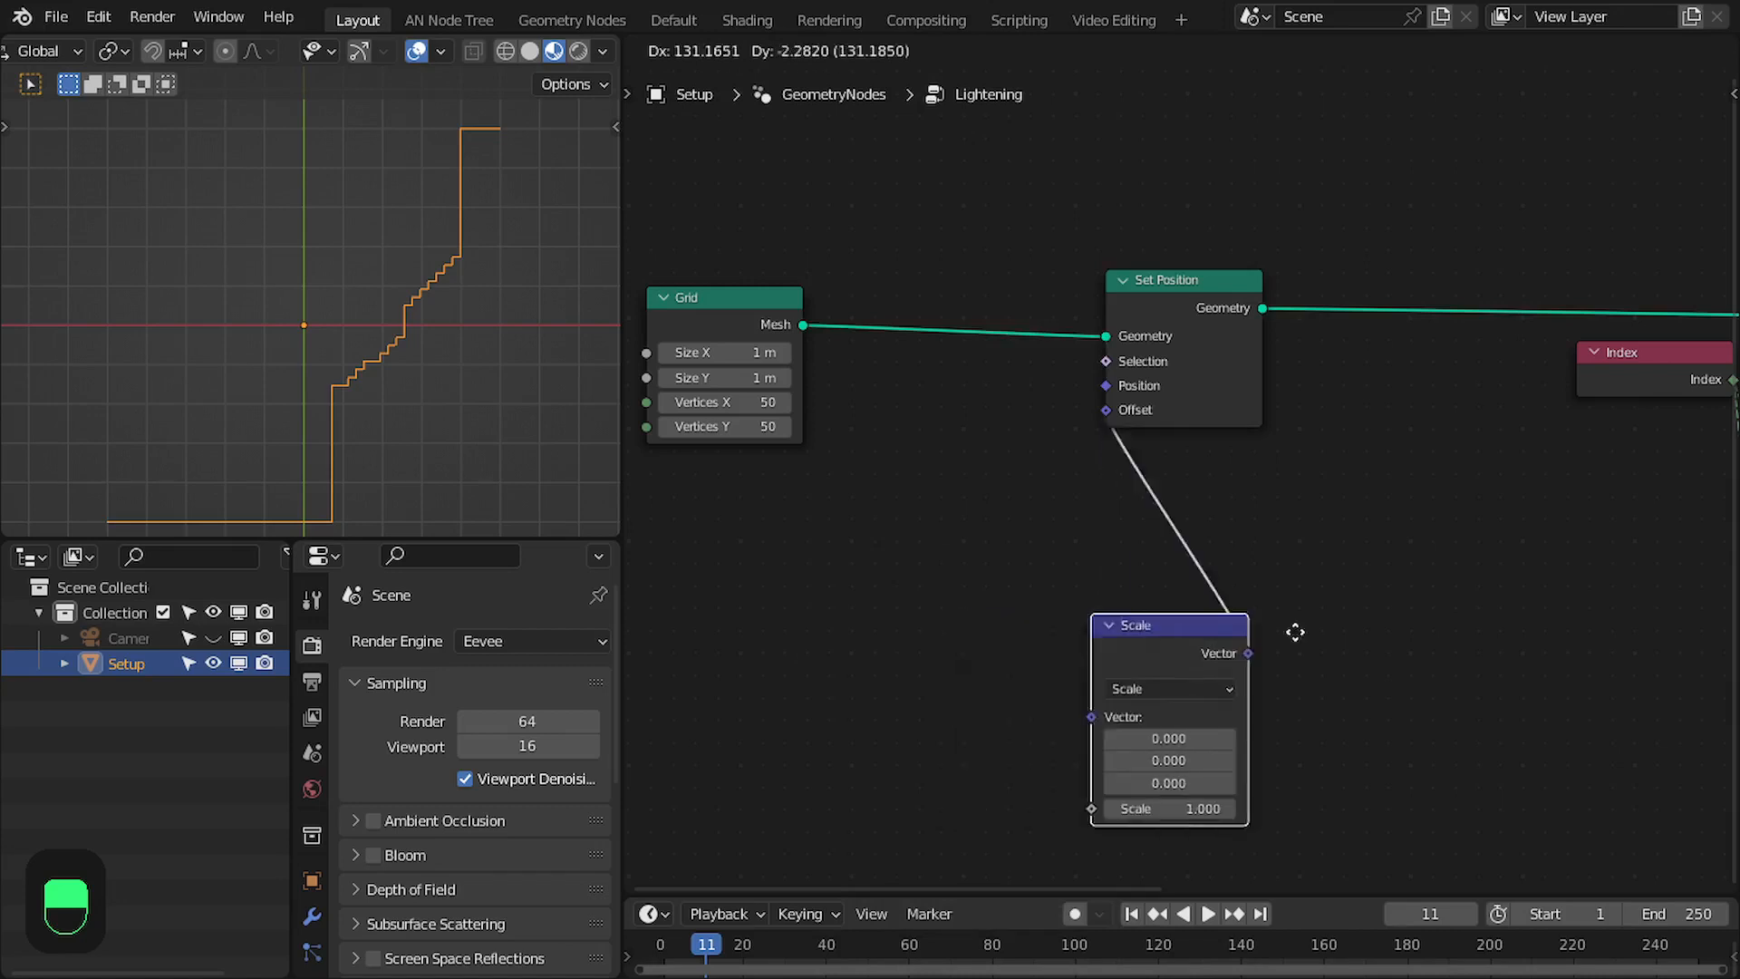
left_click(1260, 466)
- Feed the Scale node's Vector from a new Vector Math Subtract node that subtracts 0.5 on all three axes
left_click_drag(1107, 550, 931, 542)
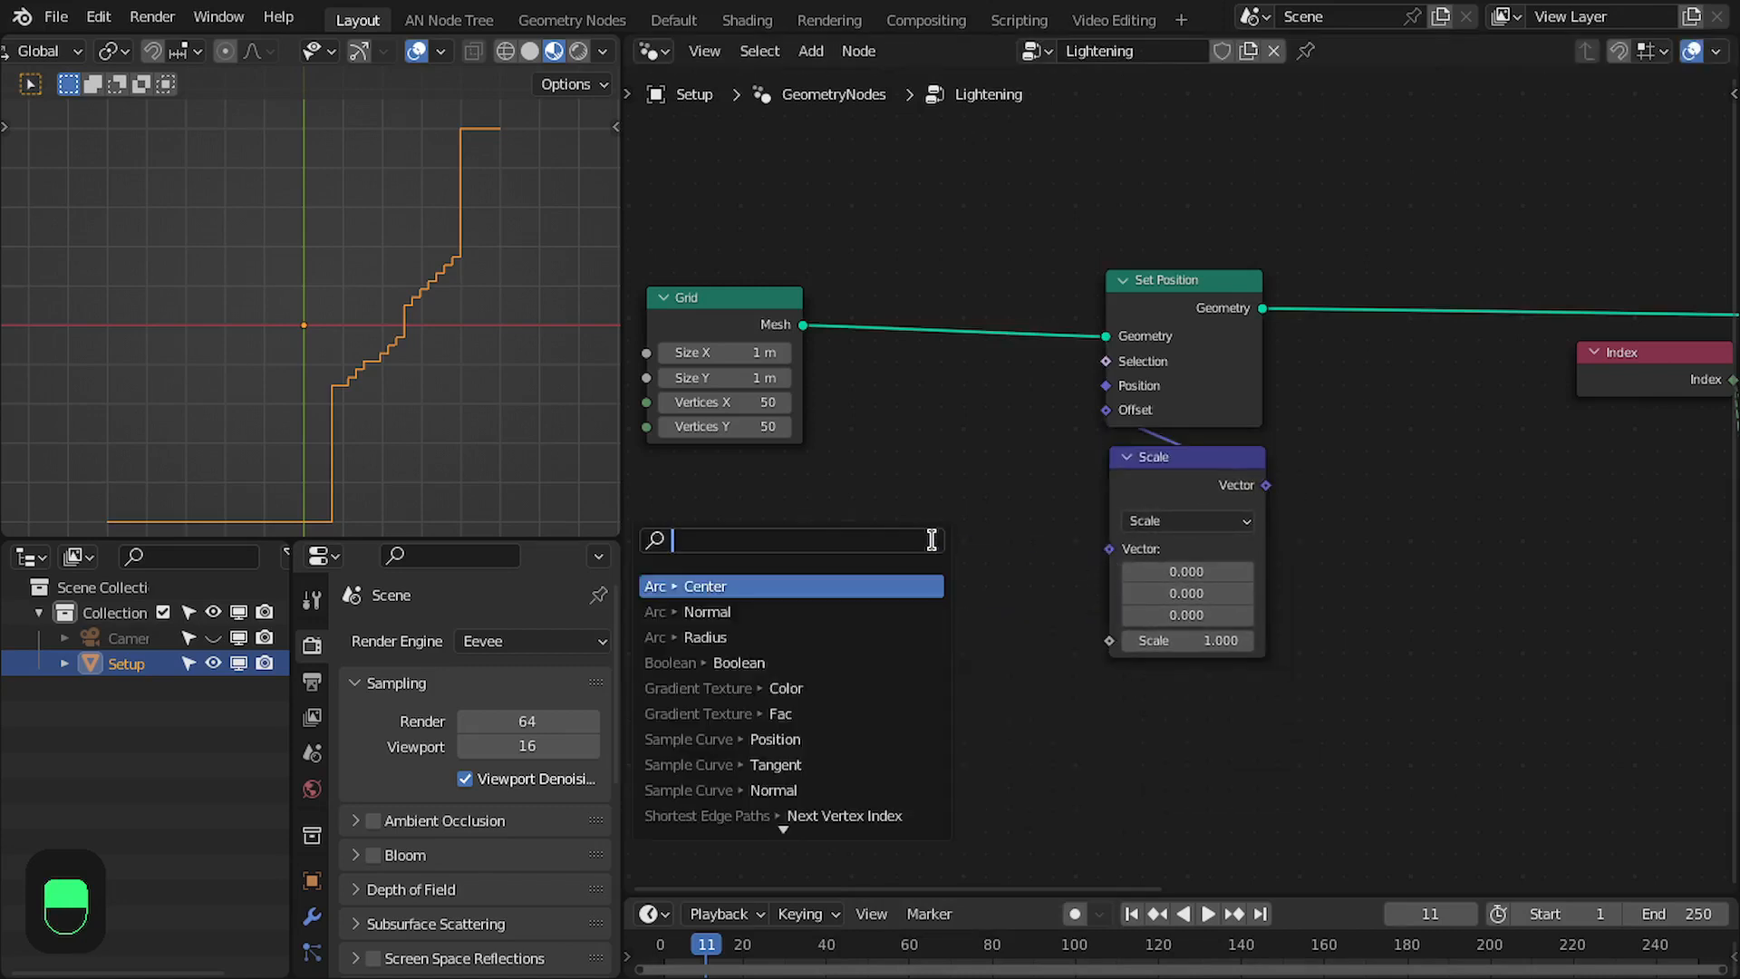
type("subtrac")
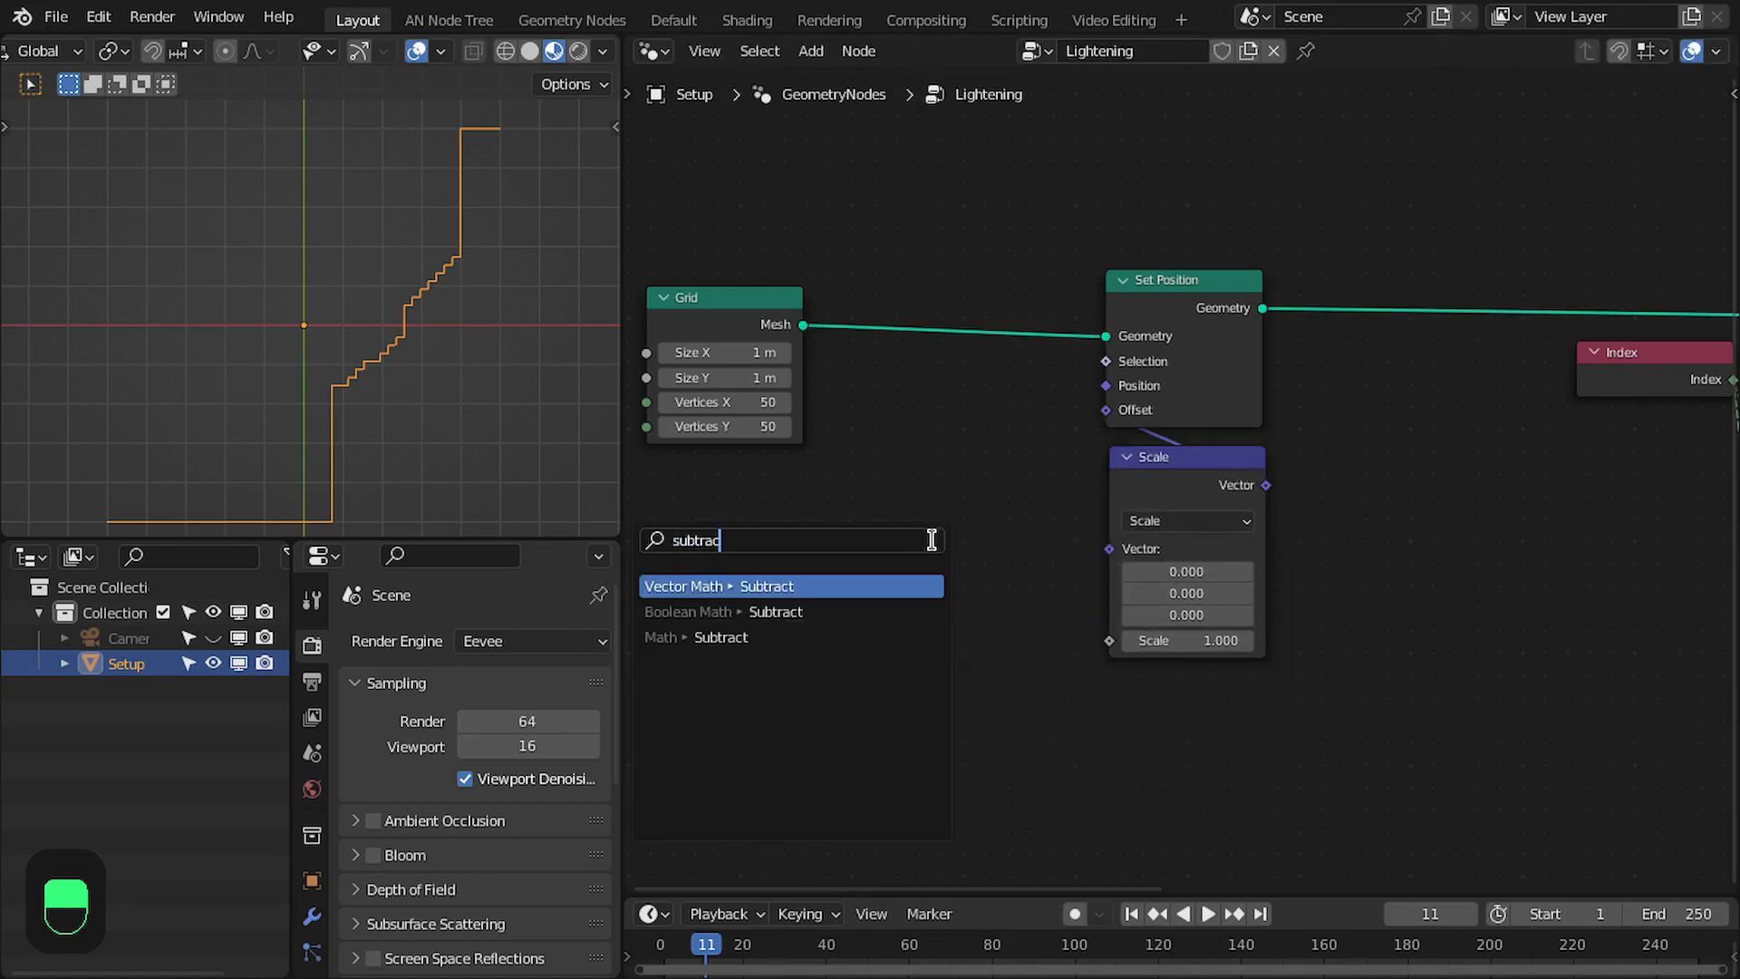
key("Return")
left_click(931, 540)
left_click(1025, 669)
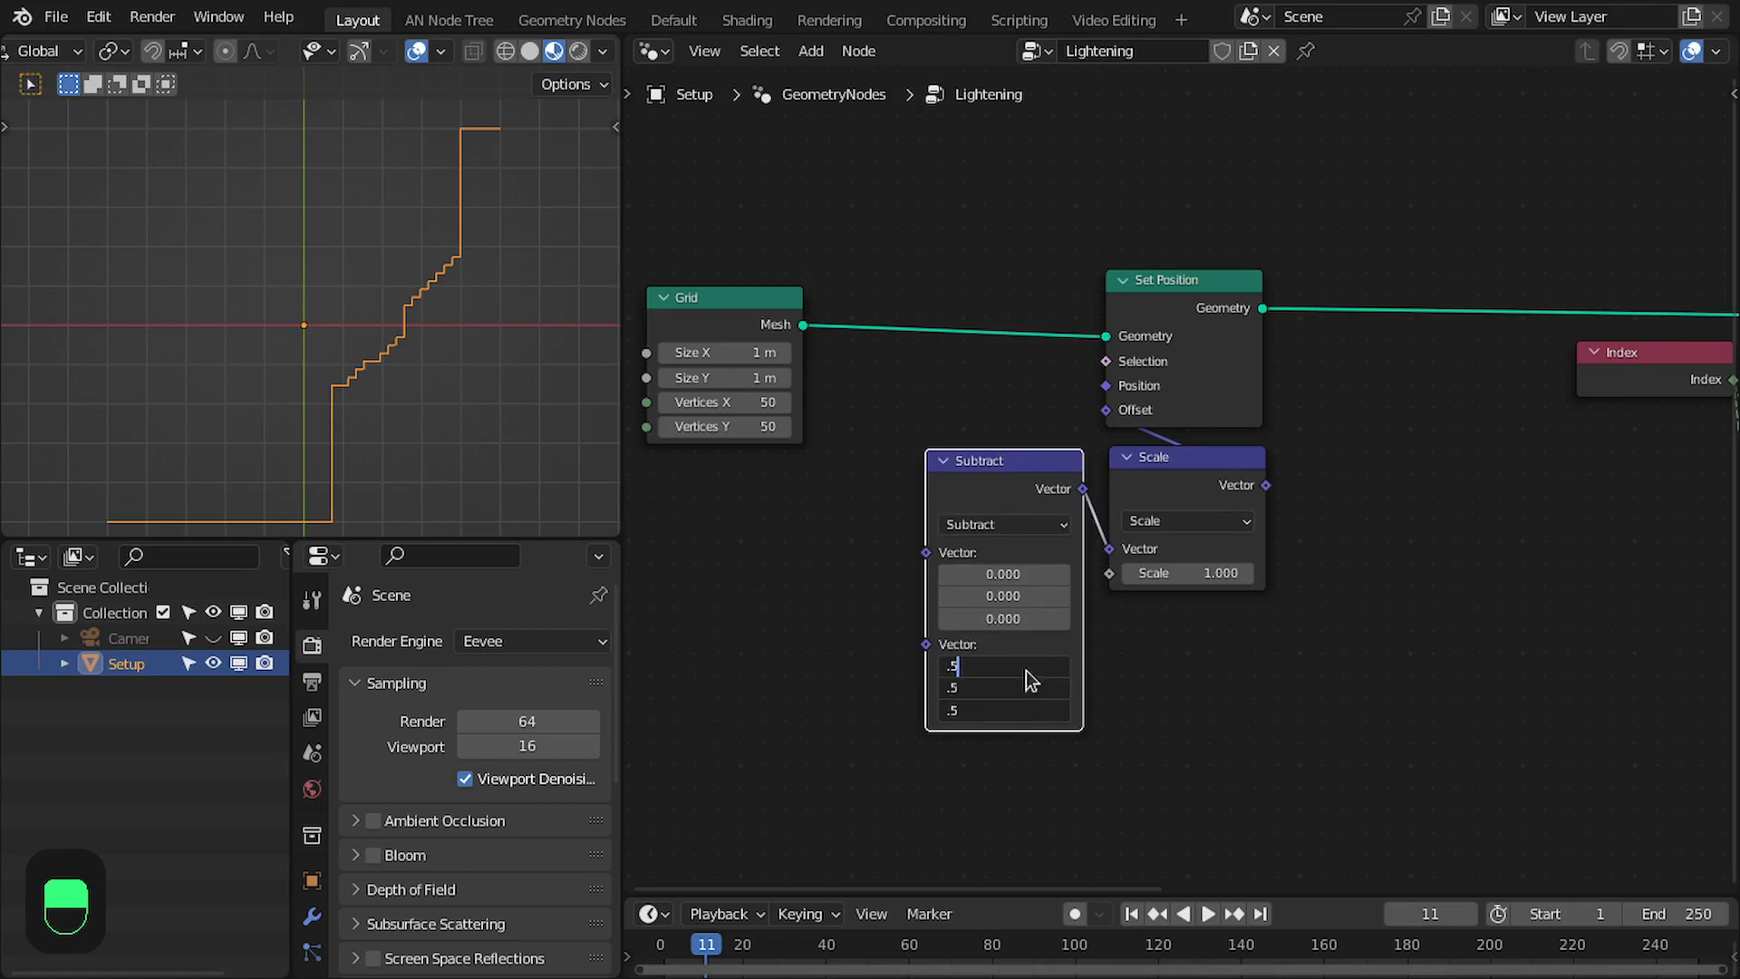
type(".5")
key("Return")
- Connect the Color of a new Noise Texture to the Subtract node's first Vector
middle_click_drag(1020, 607, 1216, 595)
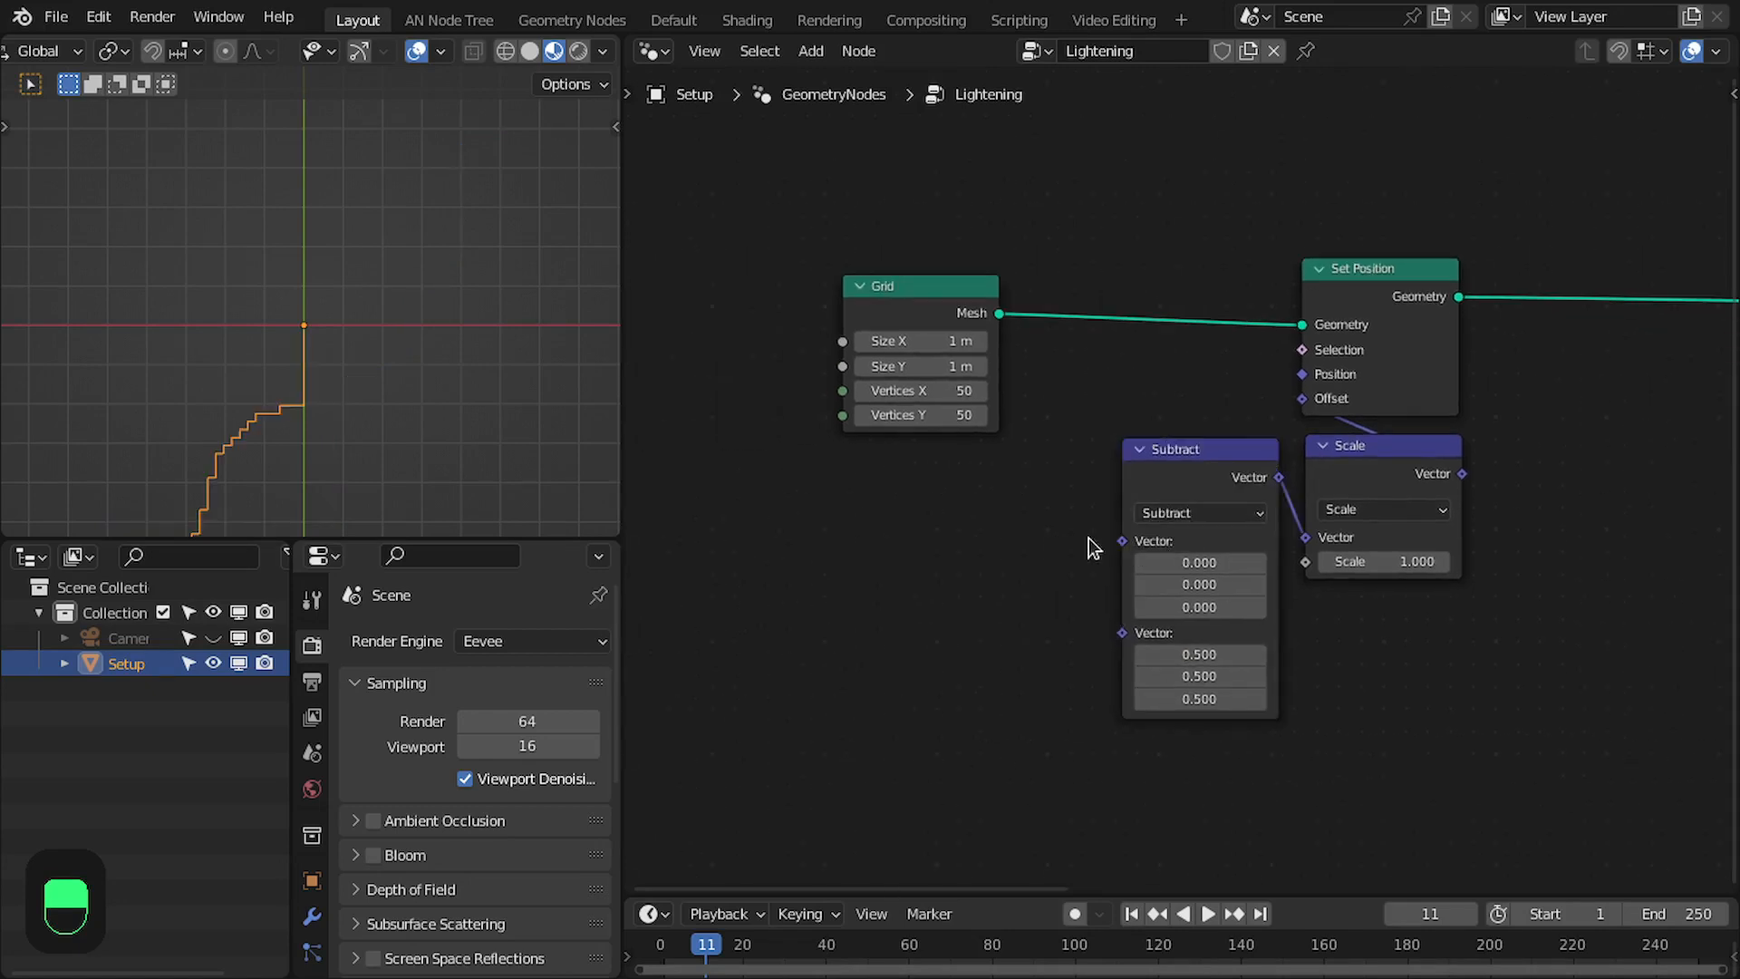
left_click_drag(1121, 541, 802, 536)
type("noise")
key("Down")
key("Return")
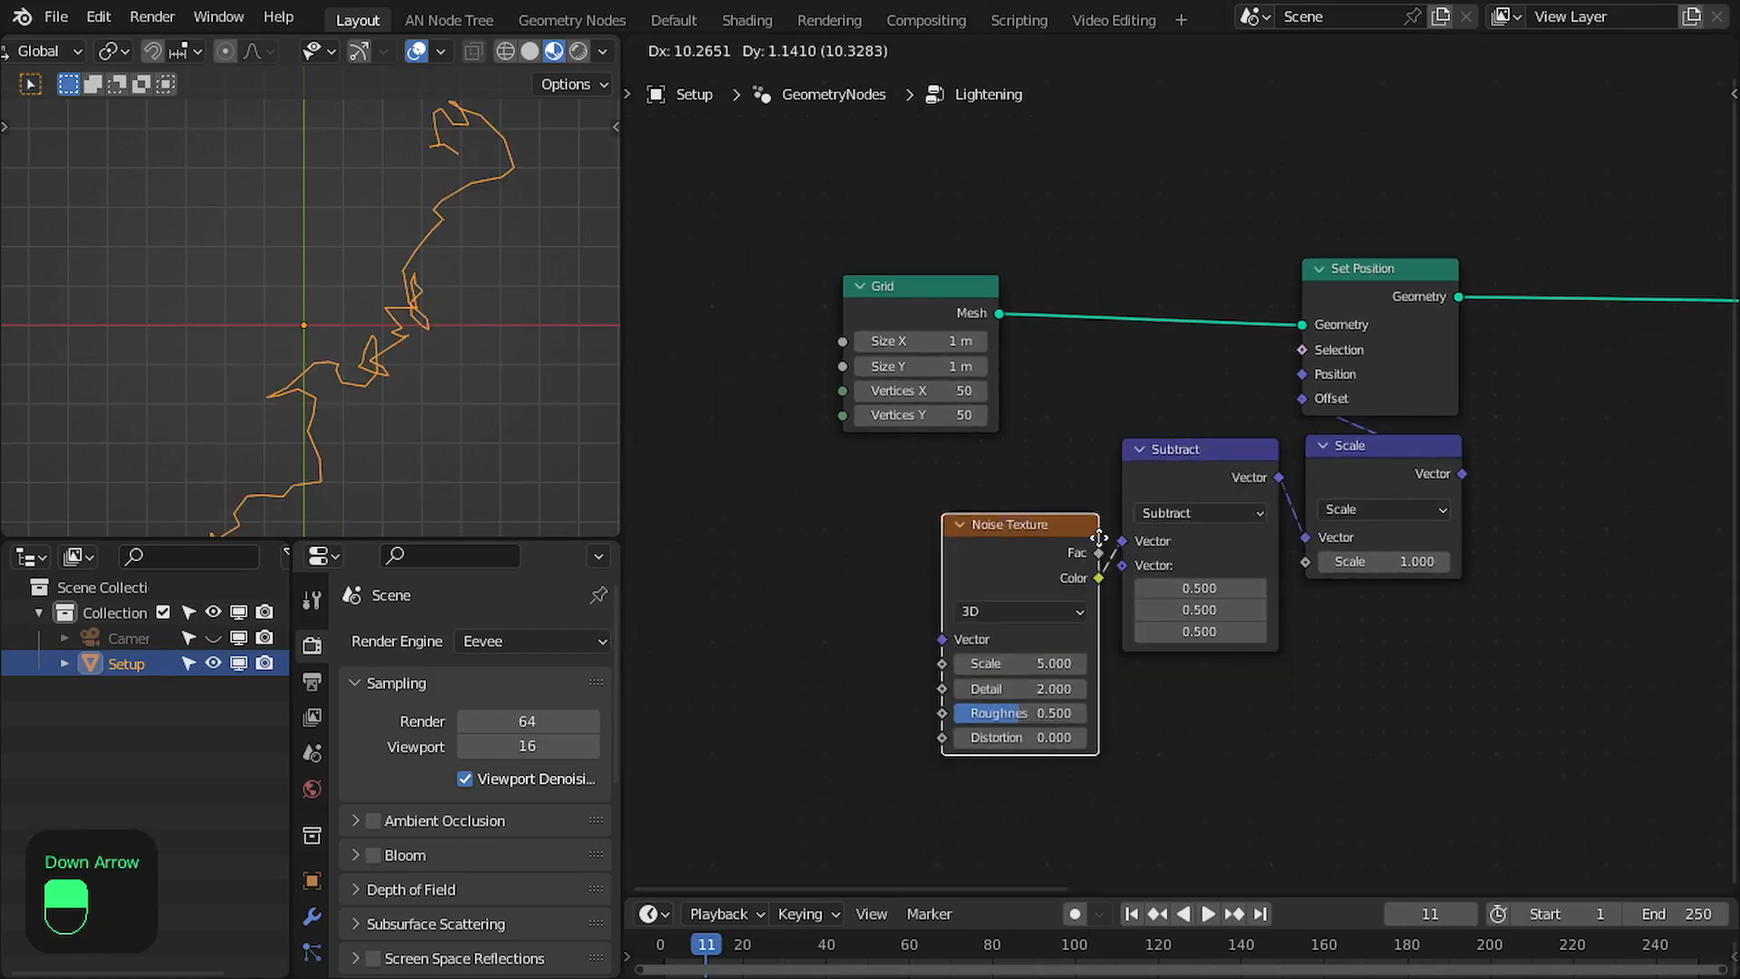
- Align the Noise Texture, Subtract and Scale nodes in a row below Set Position and move Grid farther from them
scroll(1094, 501, "up", 2)
left_click_drag(1062, 453, 1068, 474)
mouse_move(1027, 542)
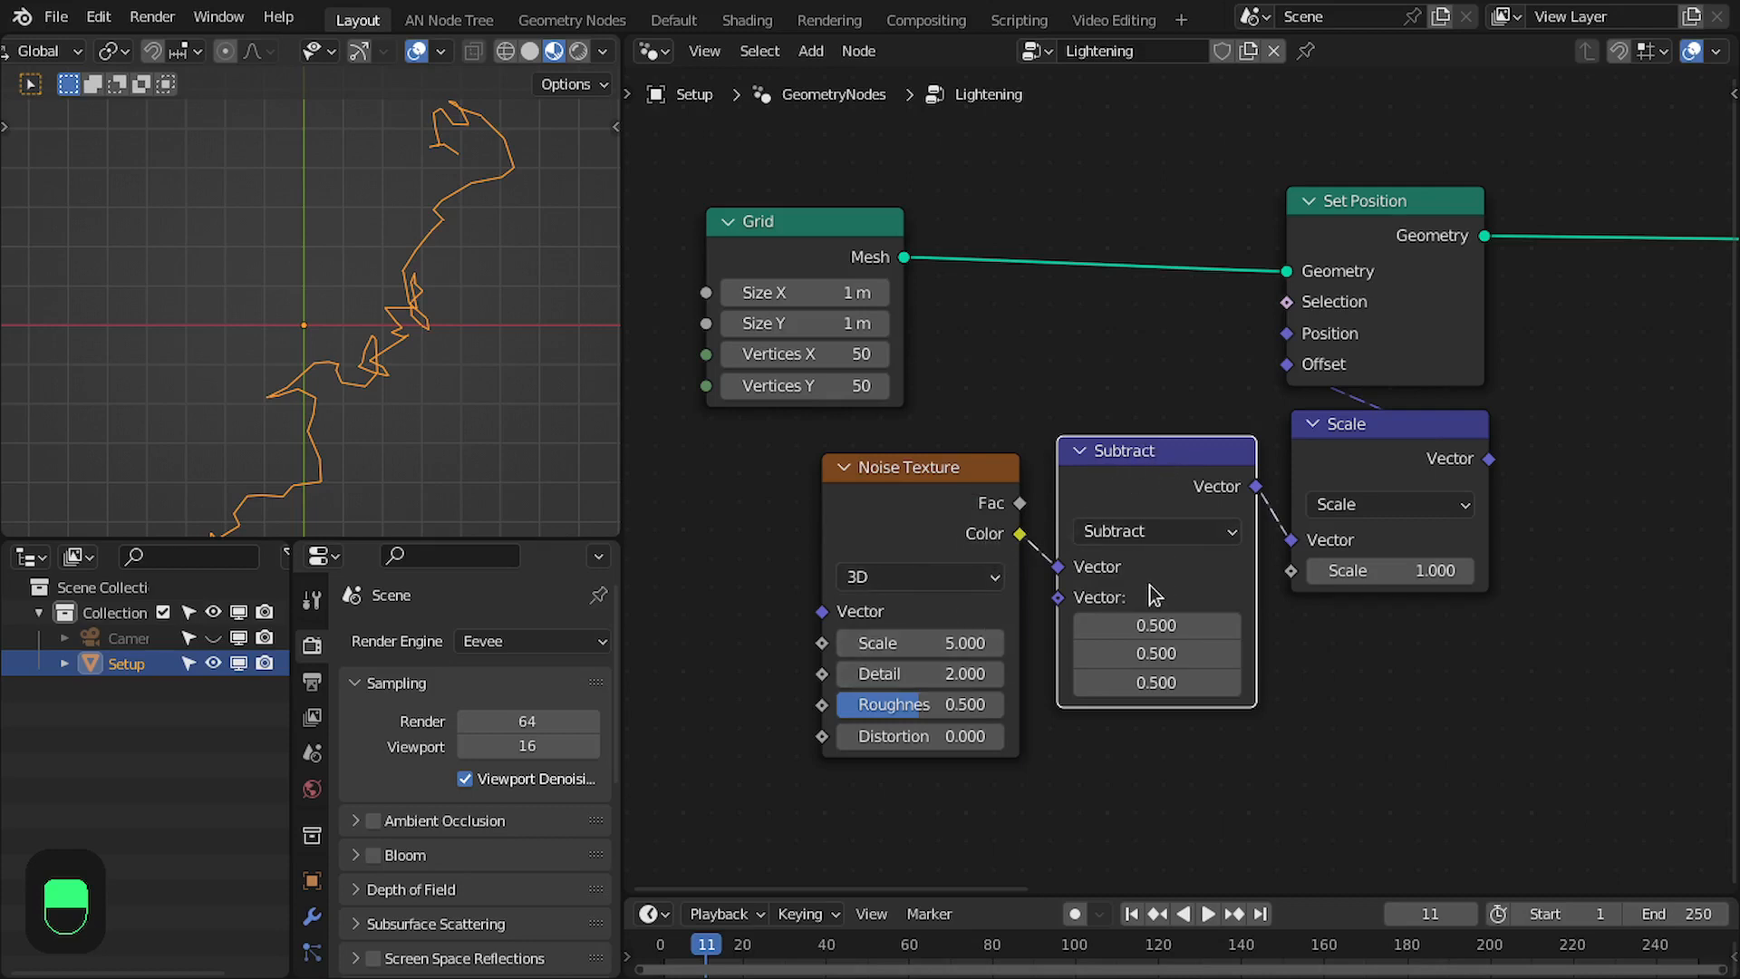
mouse_move(1154, 595)
left_click_drag(1370, 444, 1379, 485)
left_click_drag(1189, 480, 1190, 495)
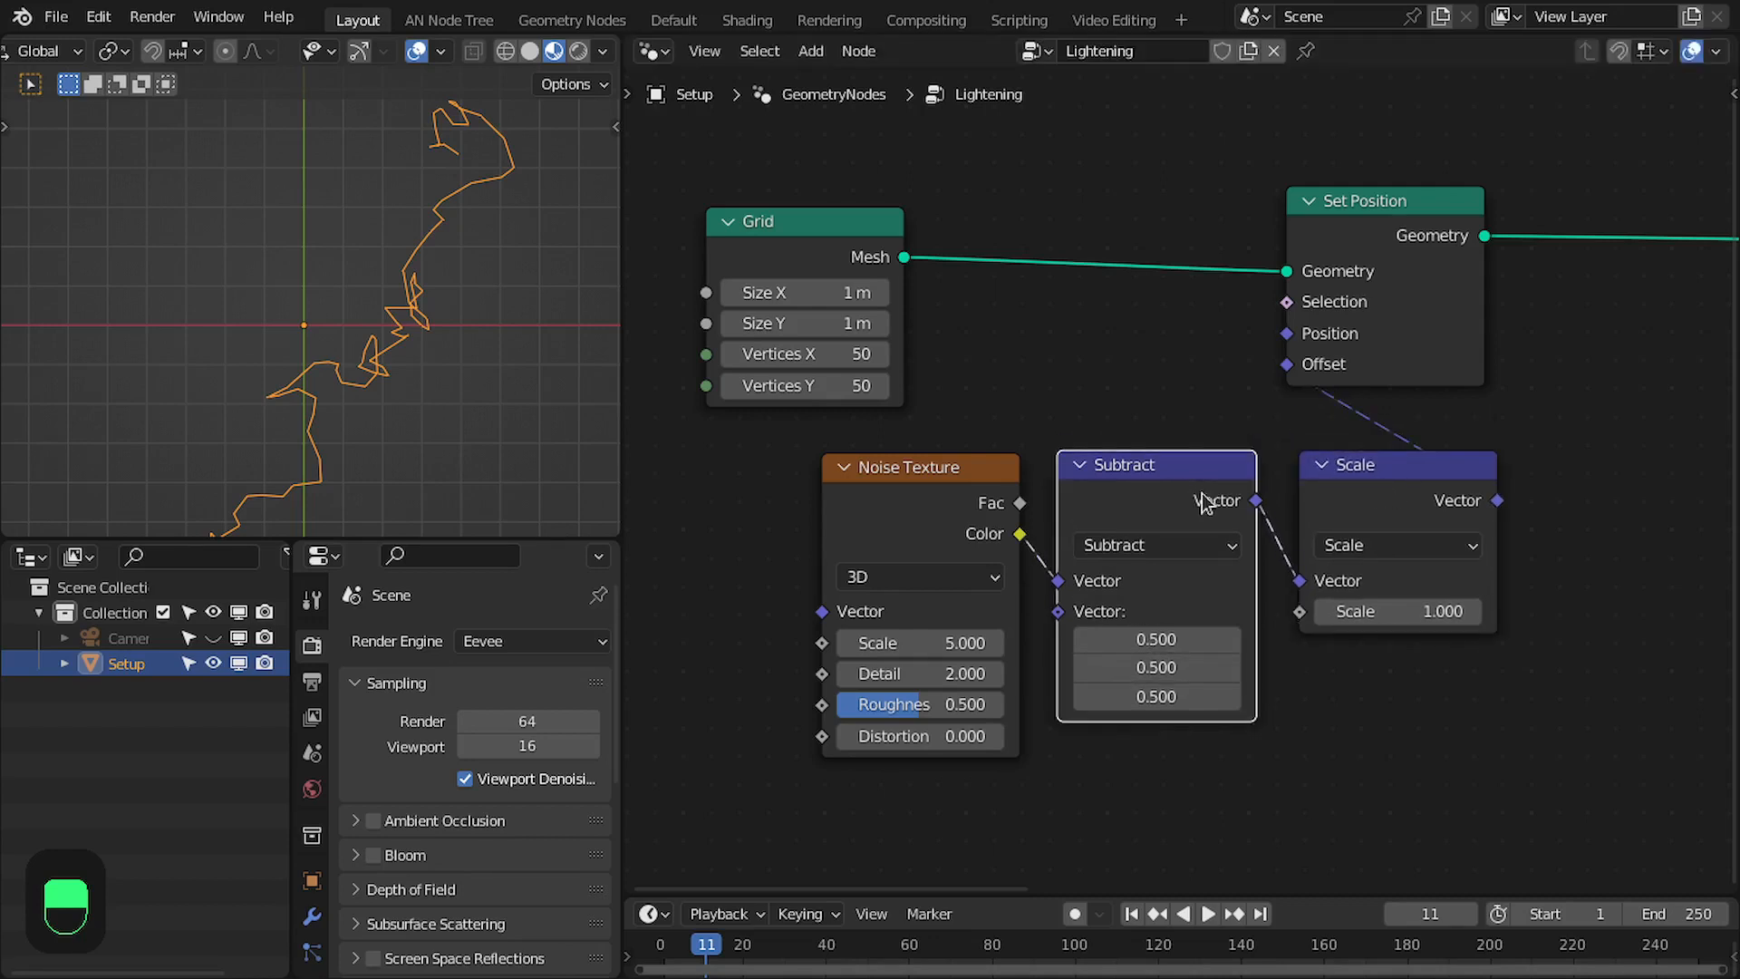
left_click_drag(1354, 482, 1350, 485)
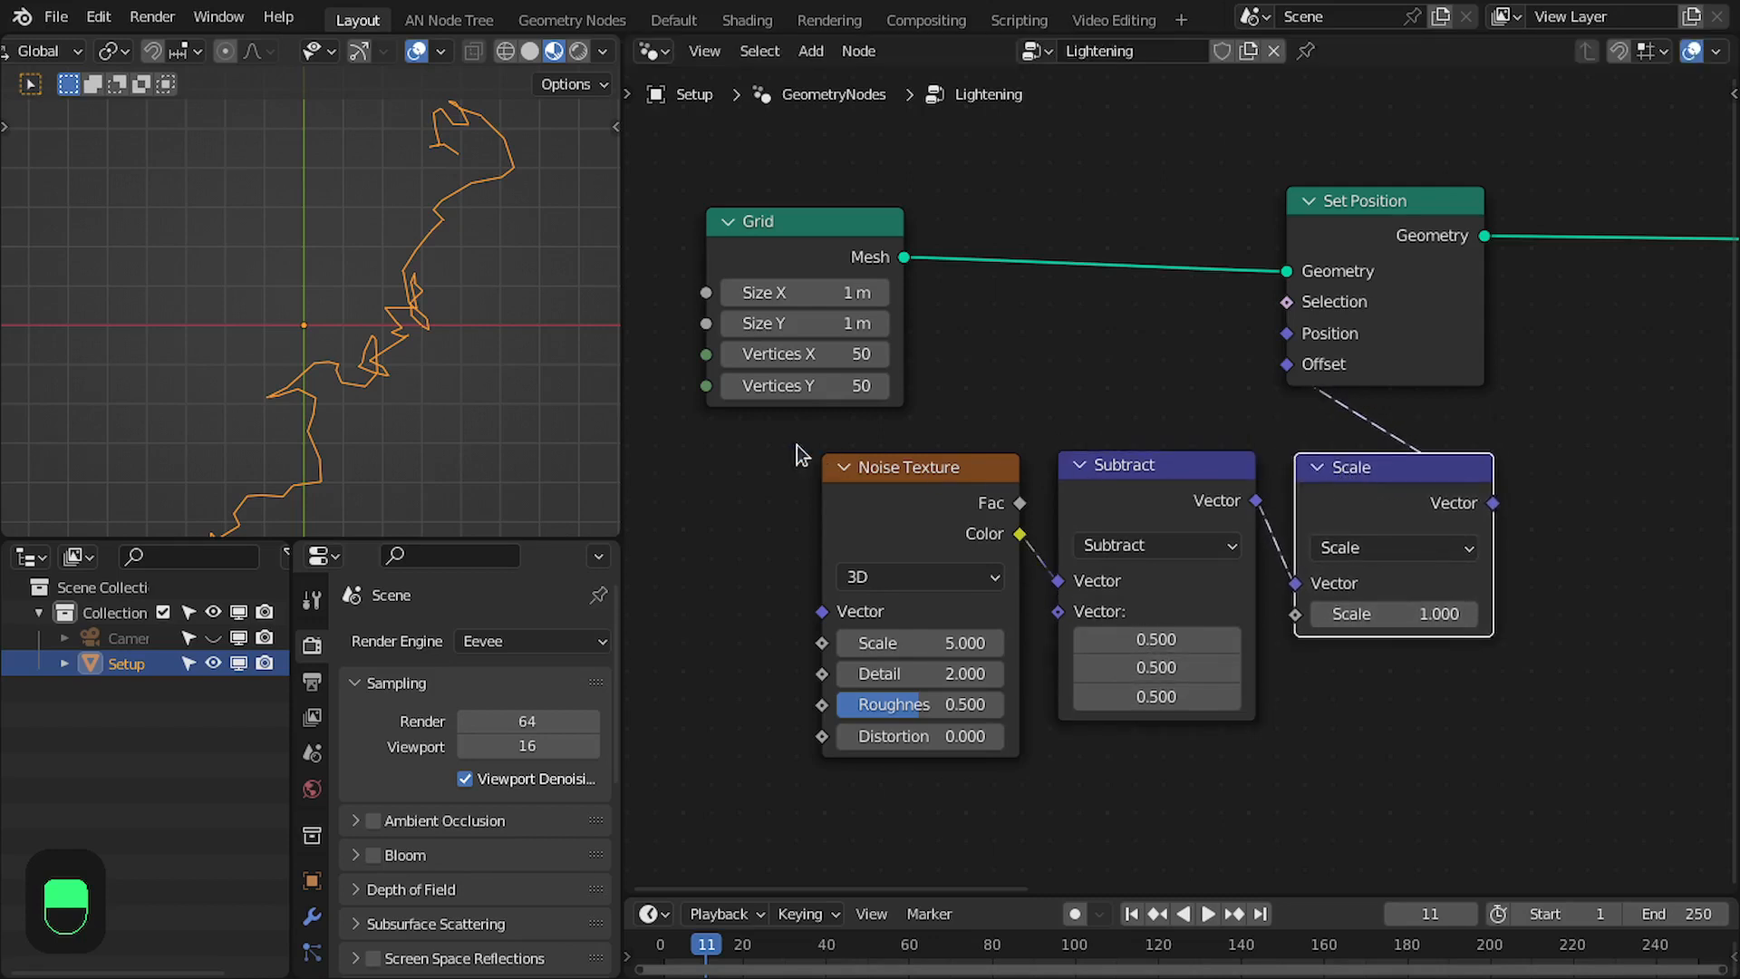
left_click_drag(792, 442, 1392, 494)
left_click_drag(1391, 493, 1375, 487)
left_click_drag(851, 257, 702, 263)
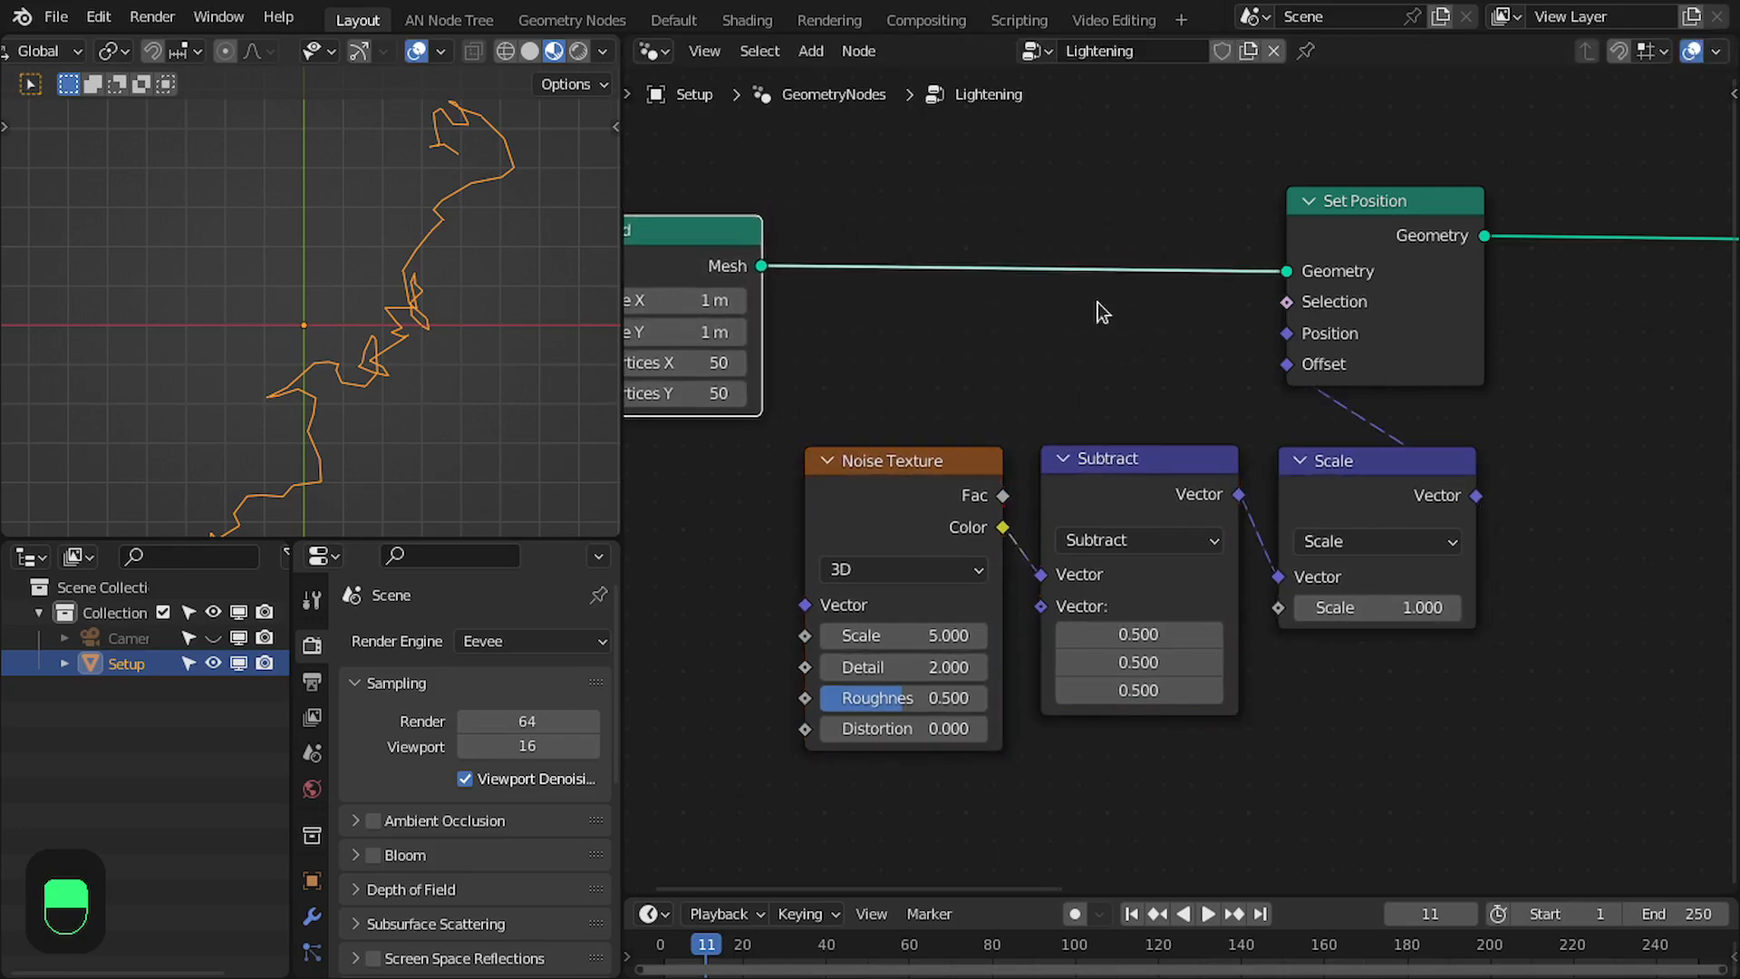
- Set the Scale node's factor to 0.25 and the offset Noise Texture's Detail and Roughness to 0
left_click(1362, 605)
type("0.254")
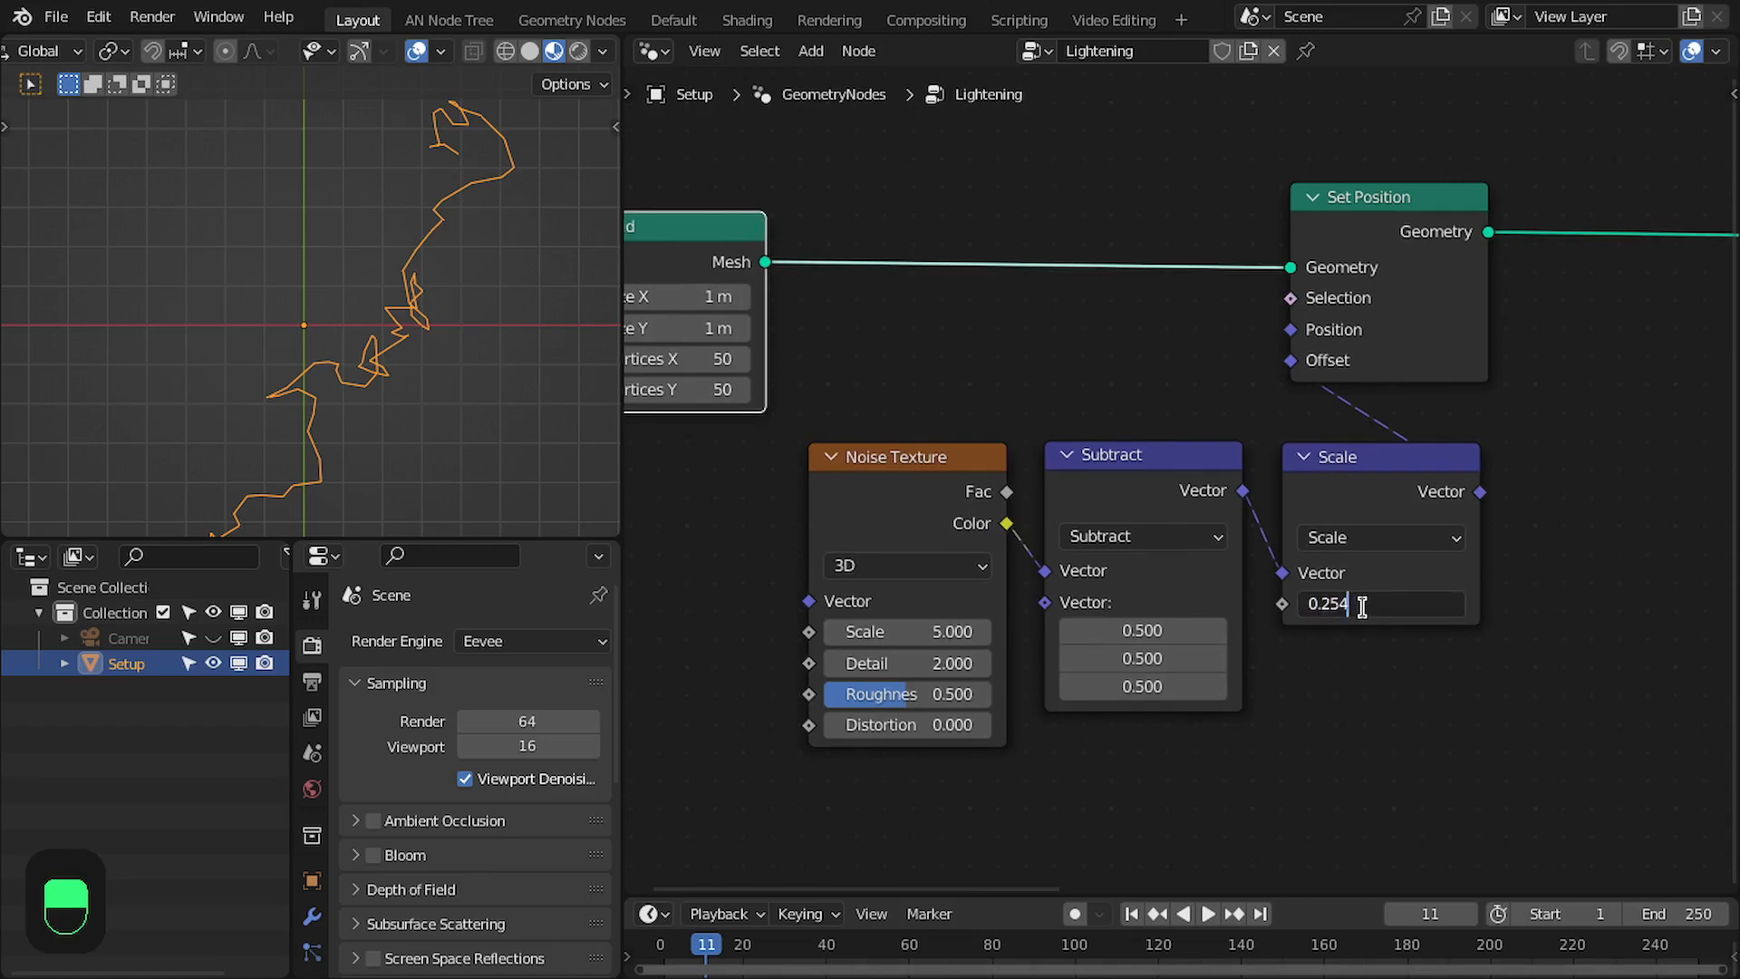
key("ctrl+a")
type("0.25")
key("Return")
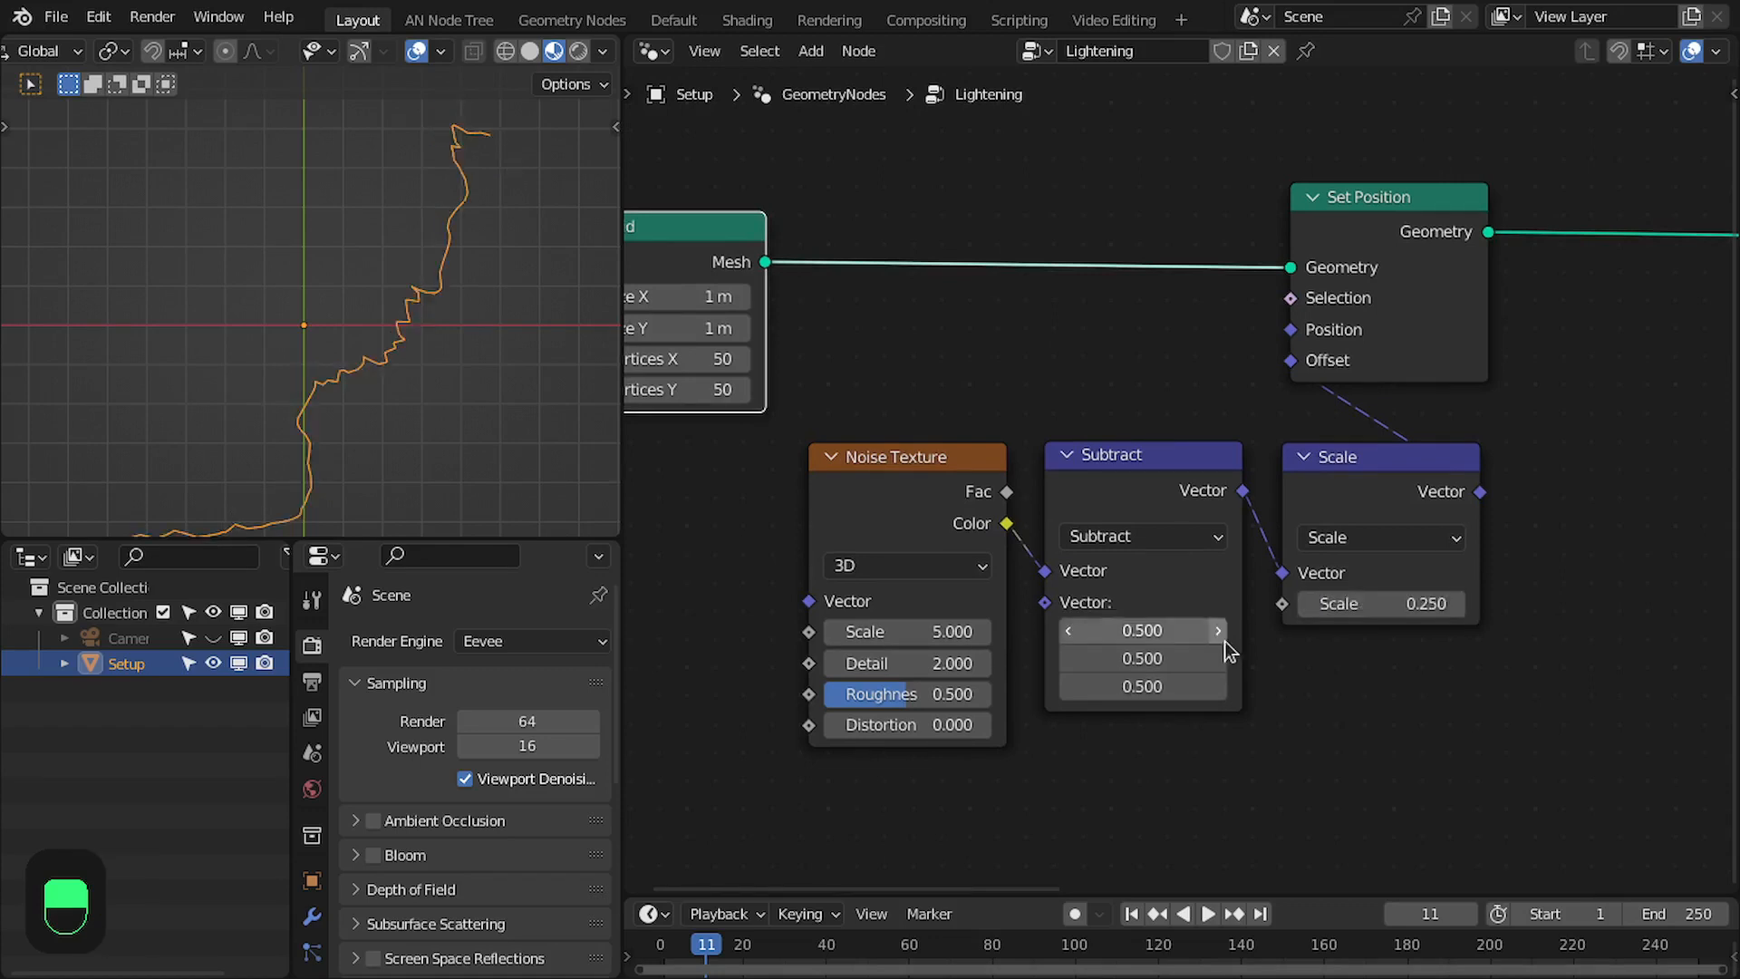
left_click_drag(910, 665, 843, 666)
left_click_drag(936, 695, 839, 692)
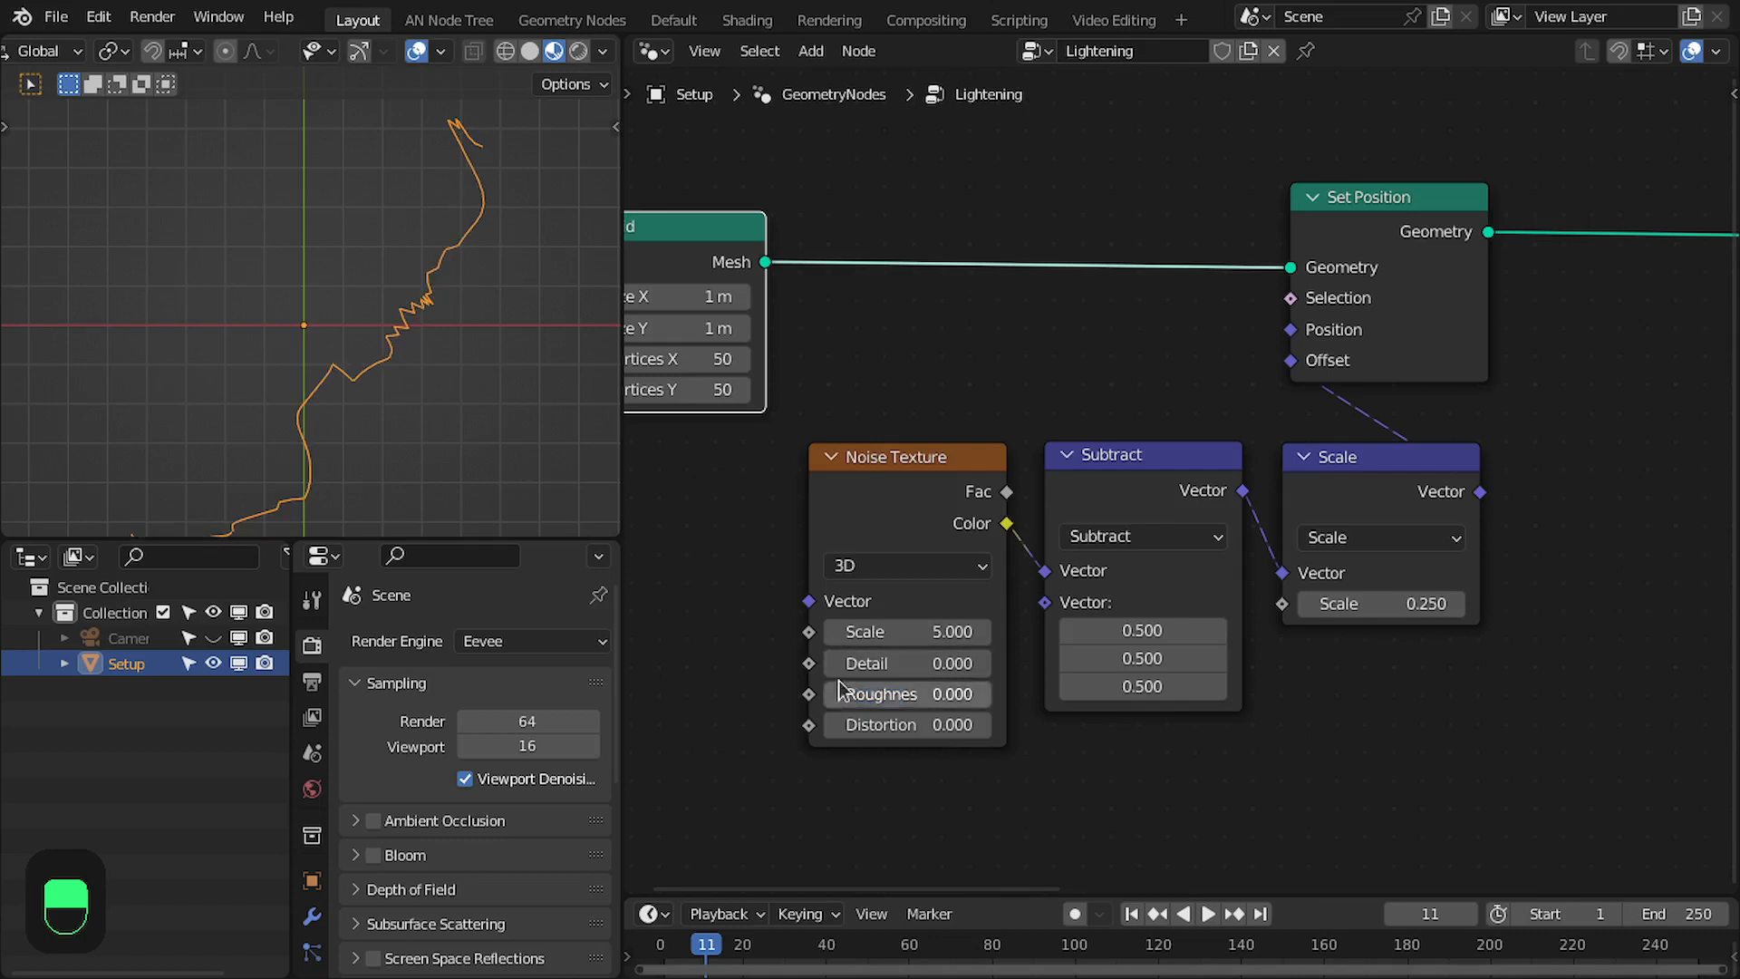
- Set the offset Noise Texture's Scale to 3 and Distortion to 1
left_click(877, 632)
type("3")
key("Return")
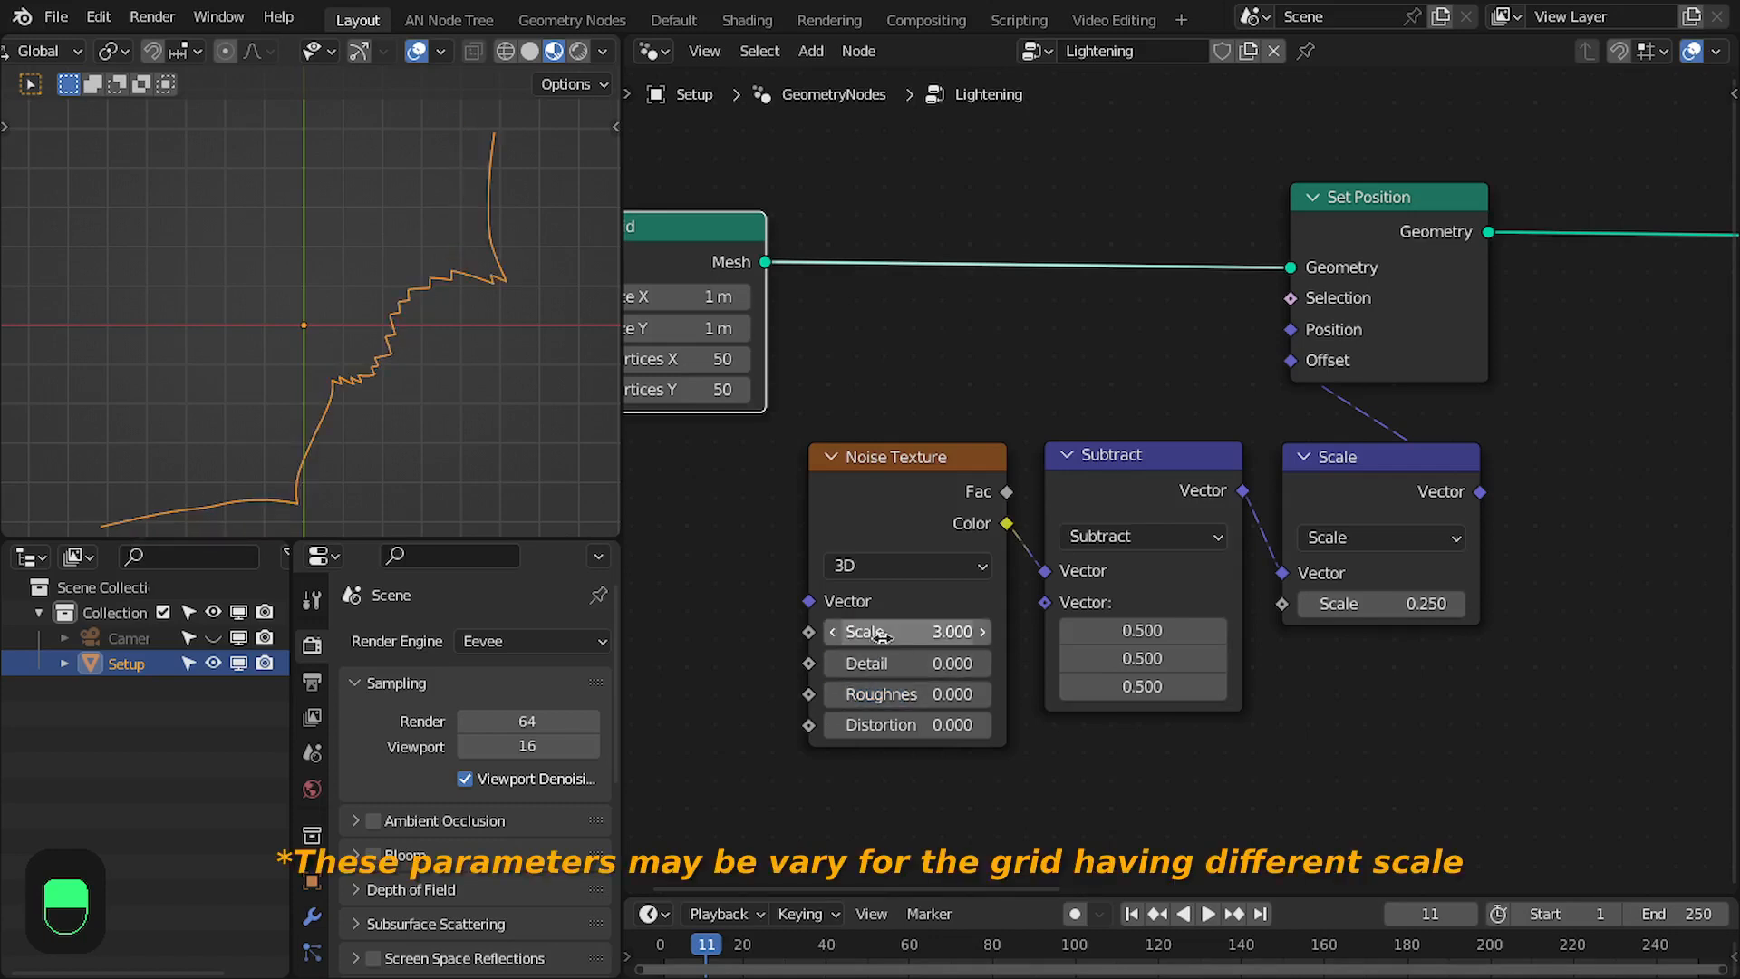
left_click(918, 723)
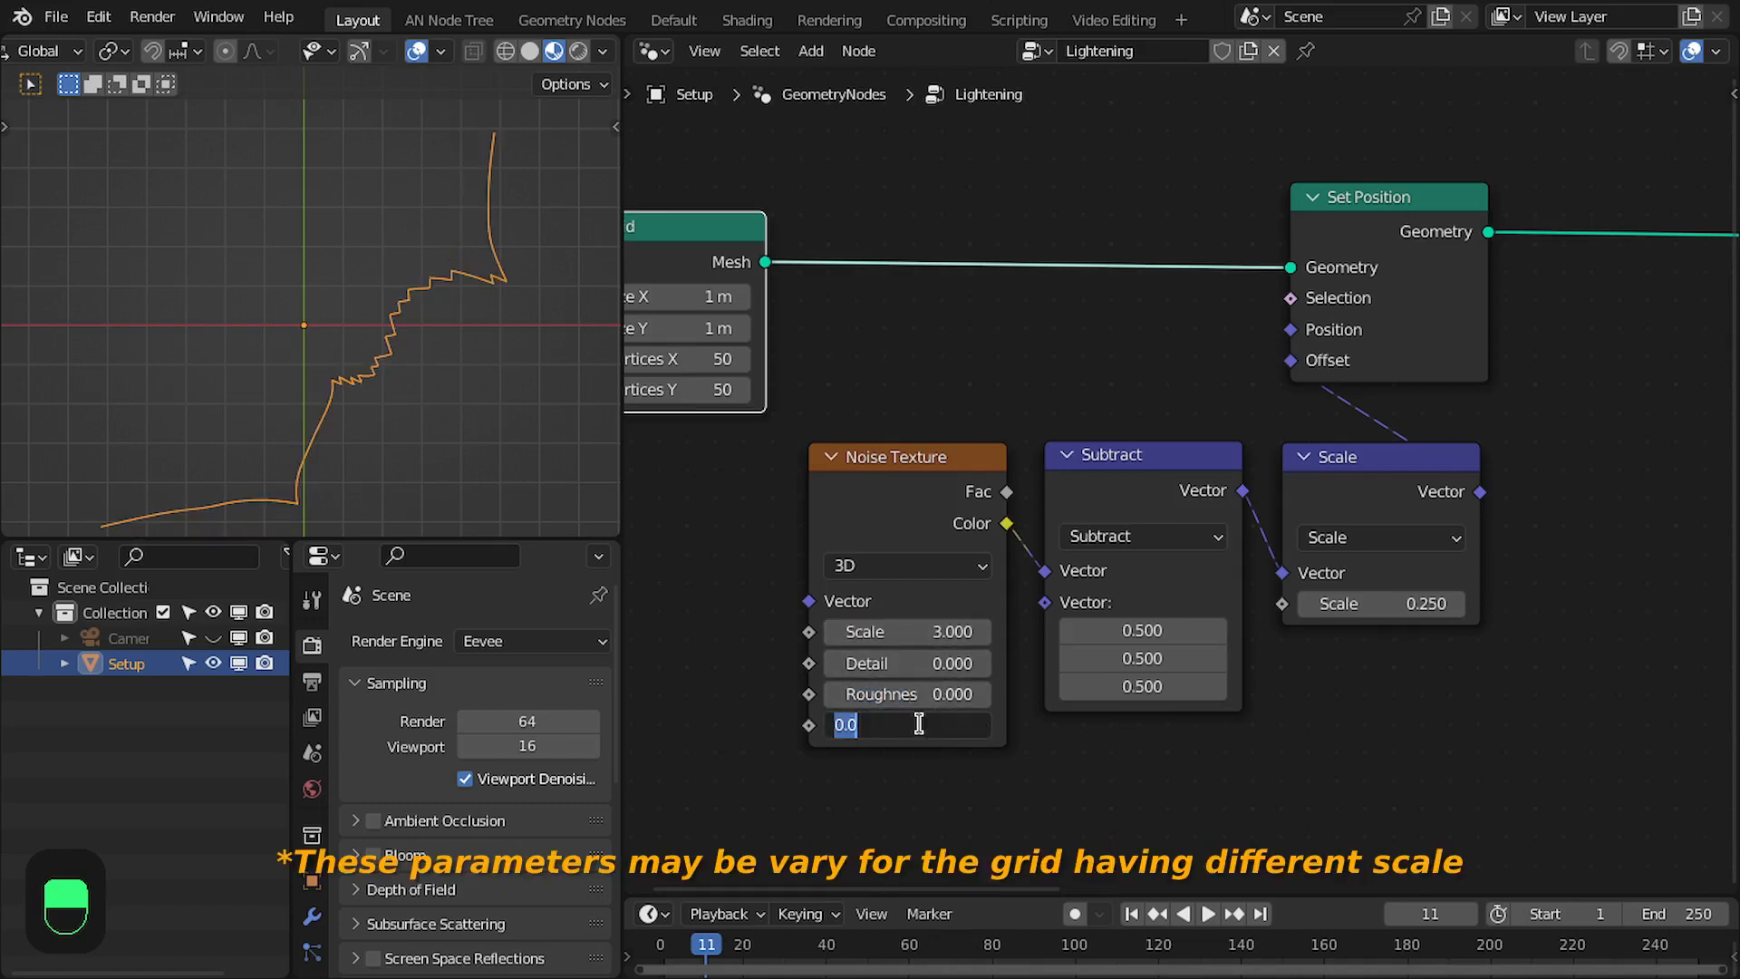
type("1")
key("Return")
- Mute and unmute the Set Position node to compare the path with and without the grid distortion
scroll(1235, 516, "down", 2)
left_click_drag(794, 320, 707, 324)
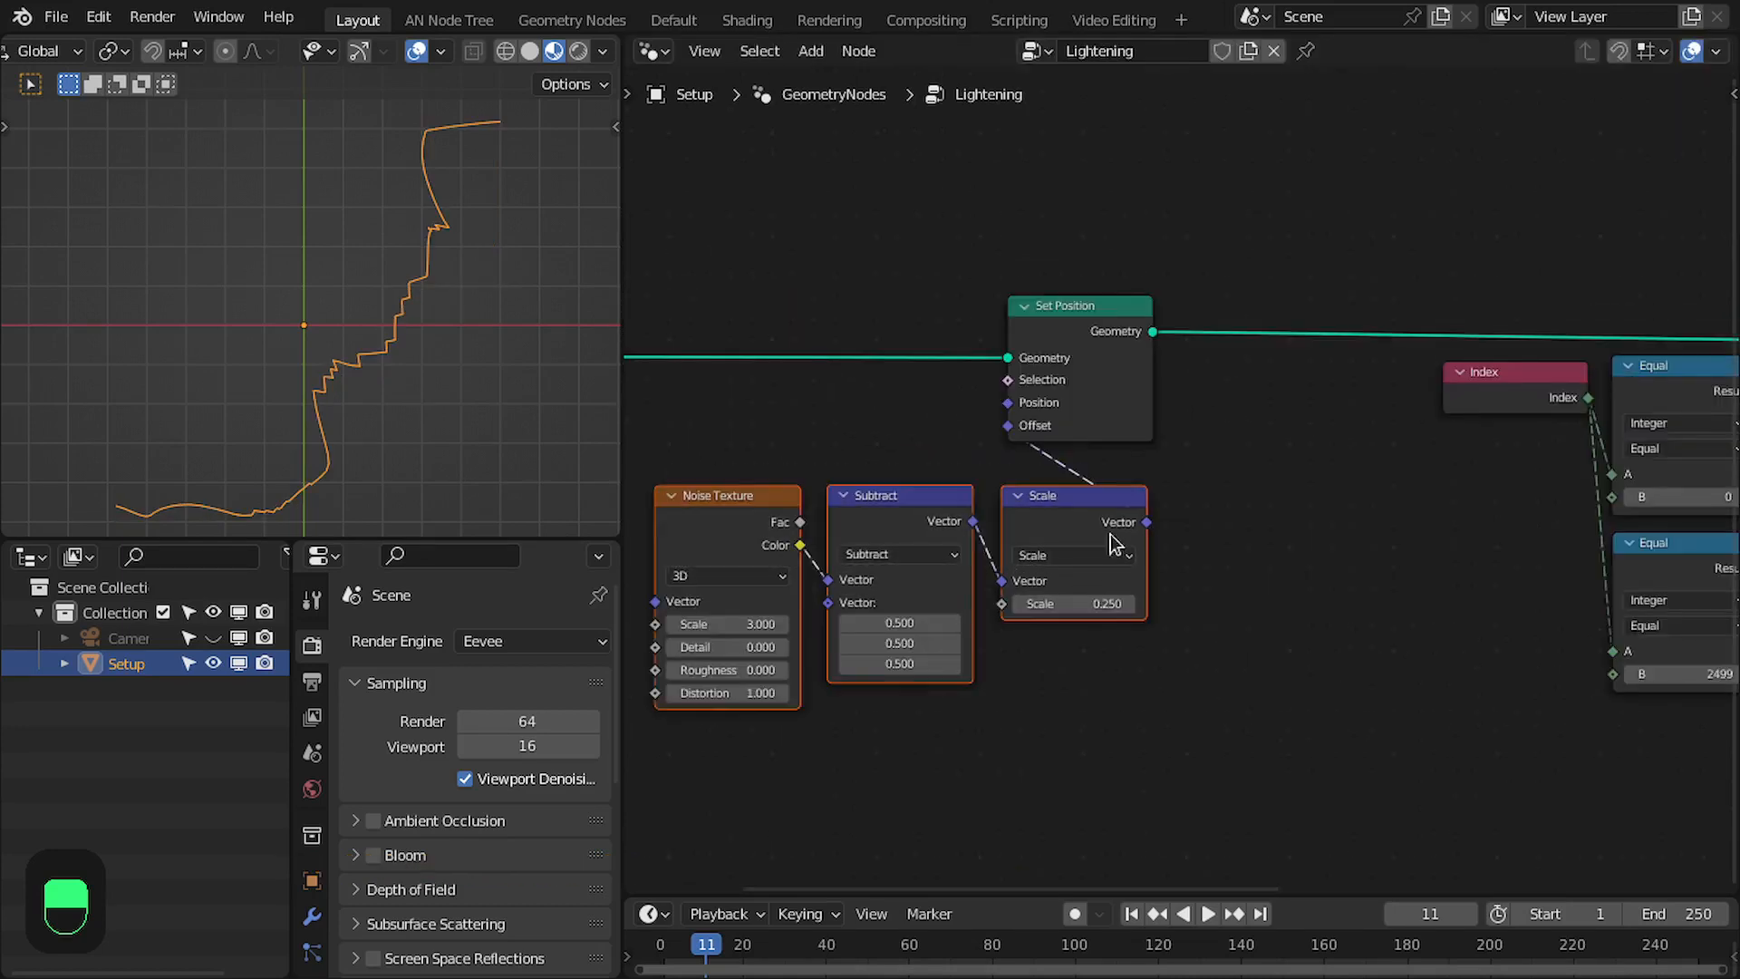
left_click_drag(1104, 499, 1107, 484)
left_click(1080, 344)
key("m")
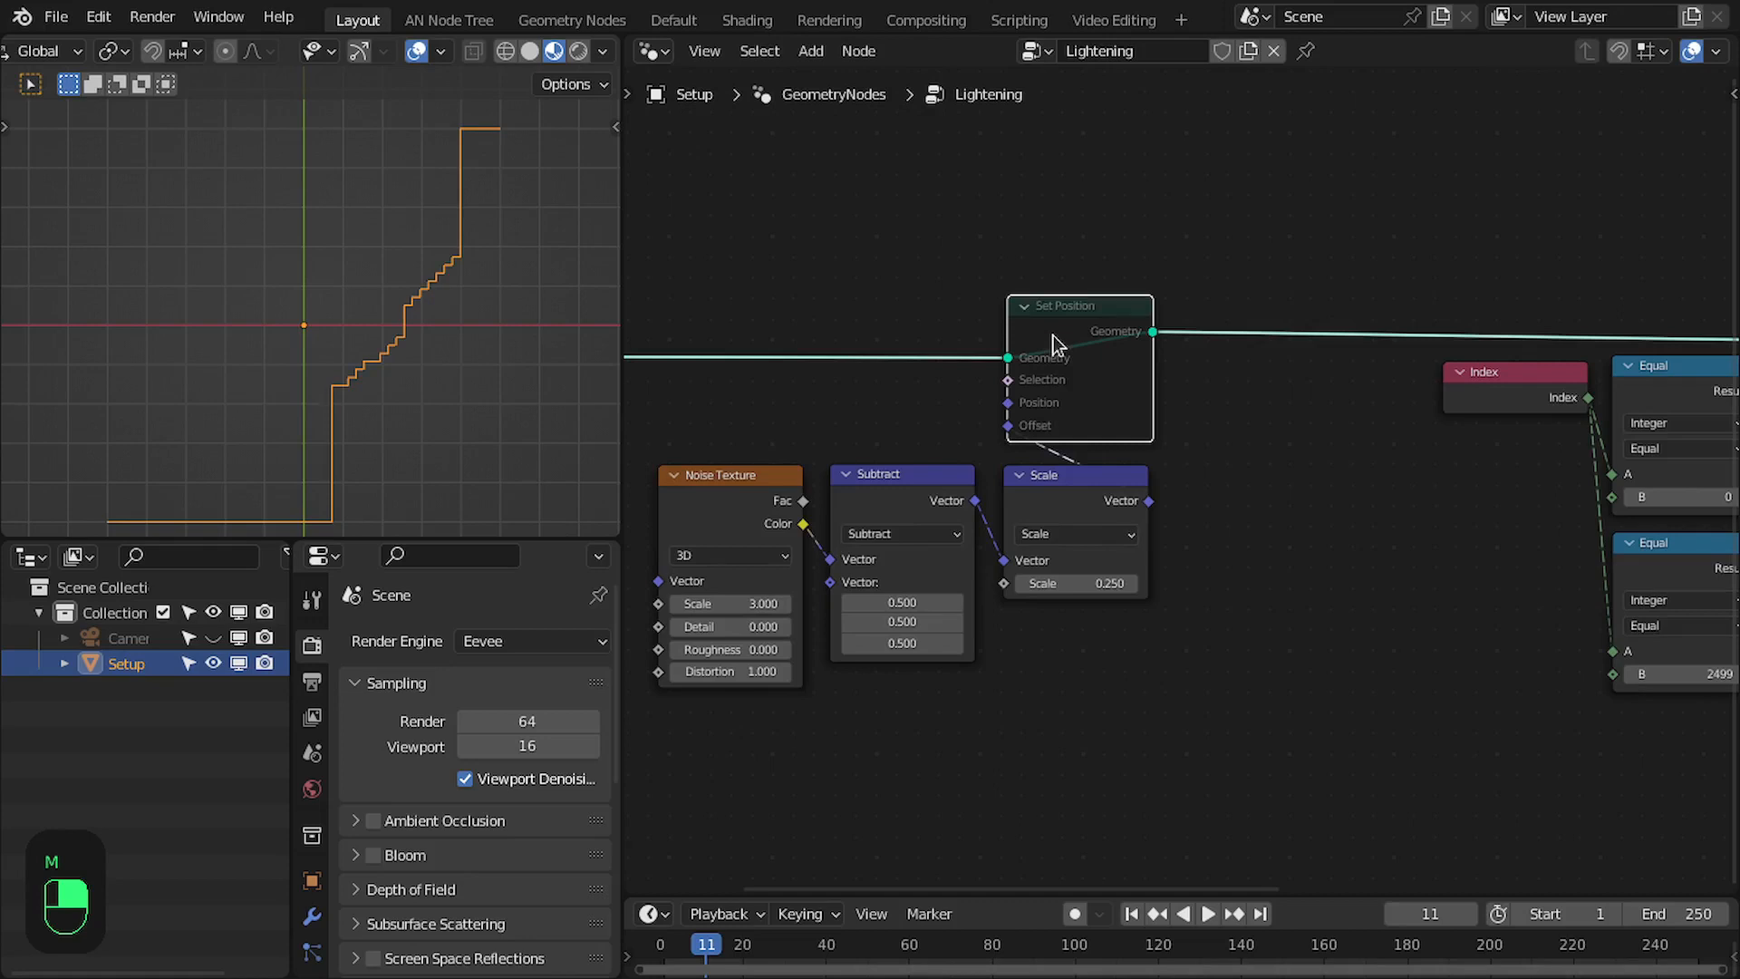
key("m")
middle_click_drag(1213, 347, 1273, 366)
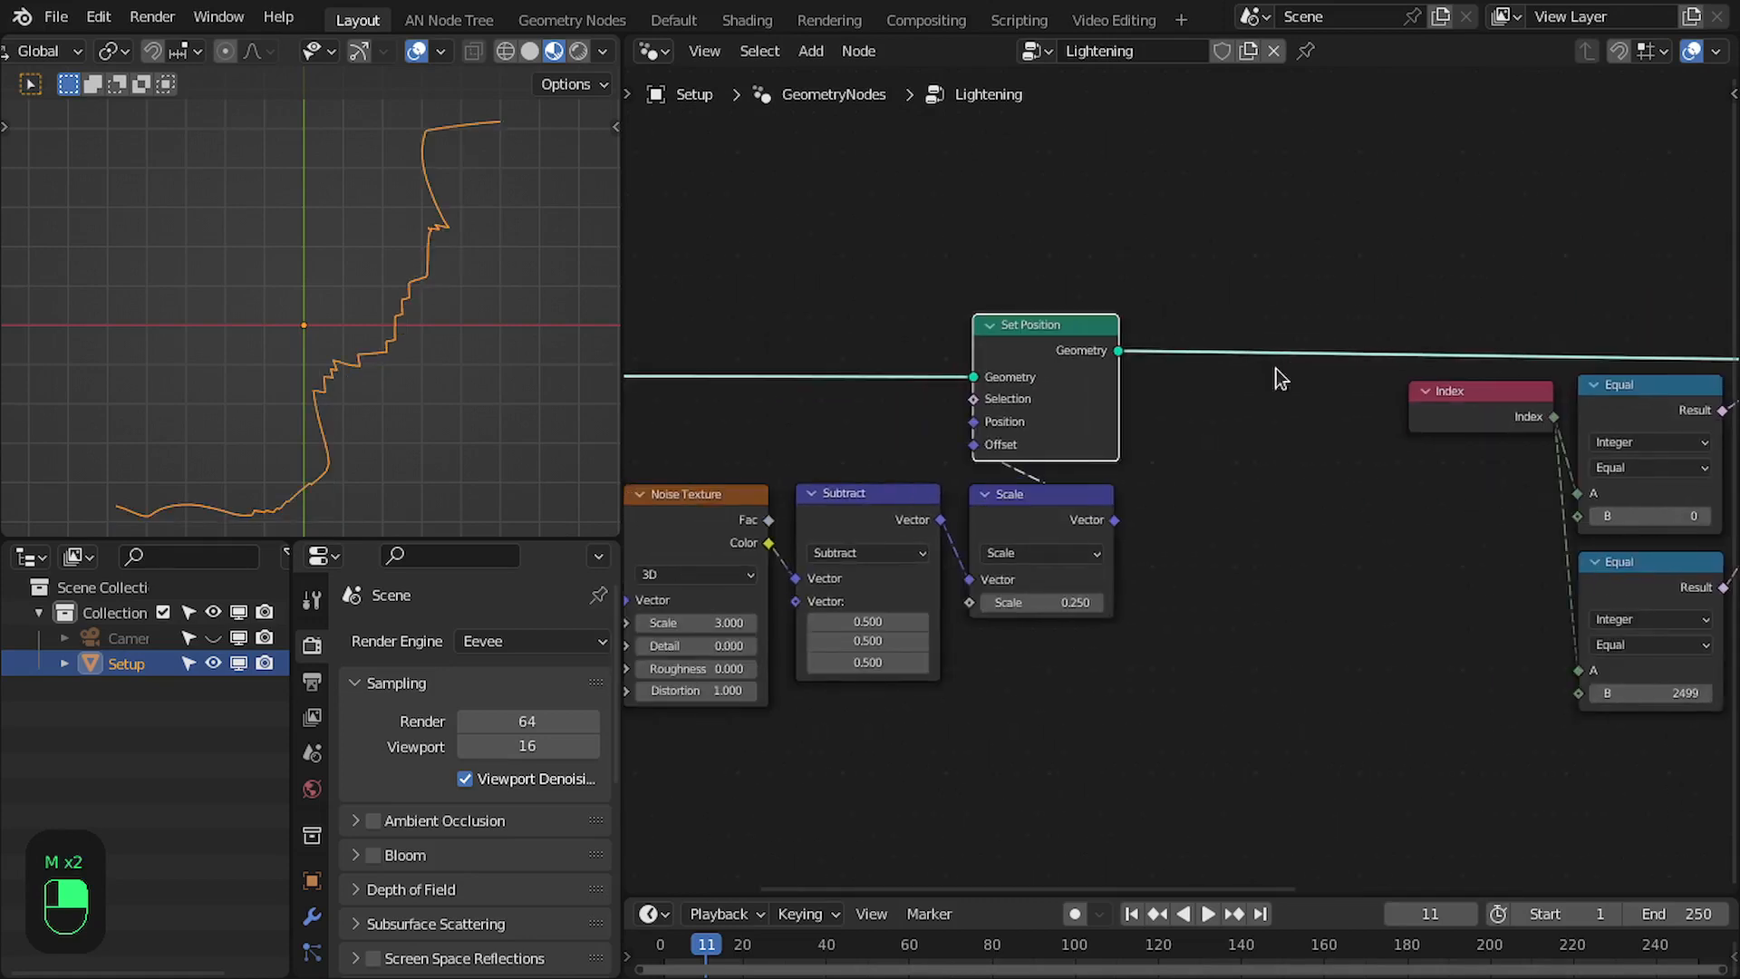
- Add a Triangulate node fed by Set Position's Geometry and place it beside Set Position
scroll(1101, 356, "up", 1)
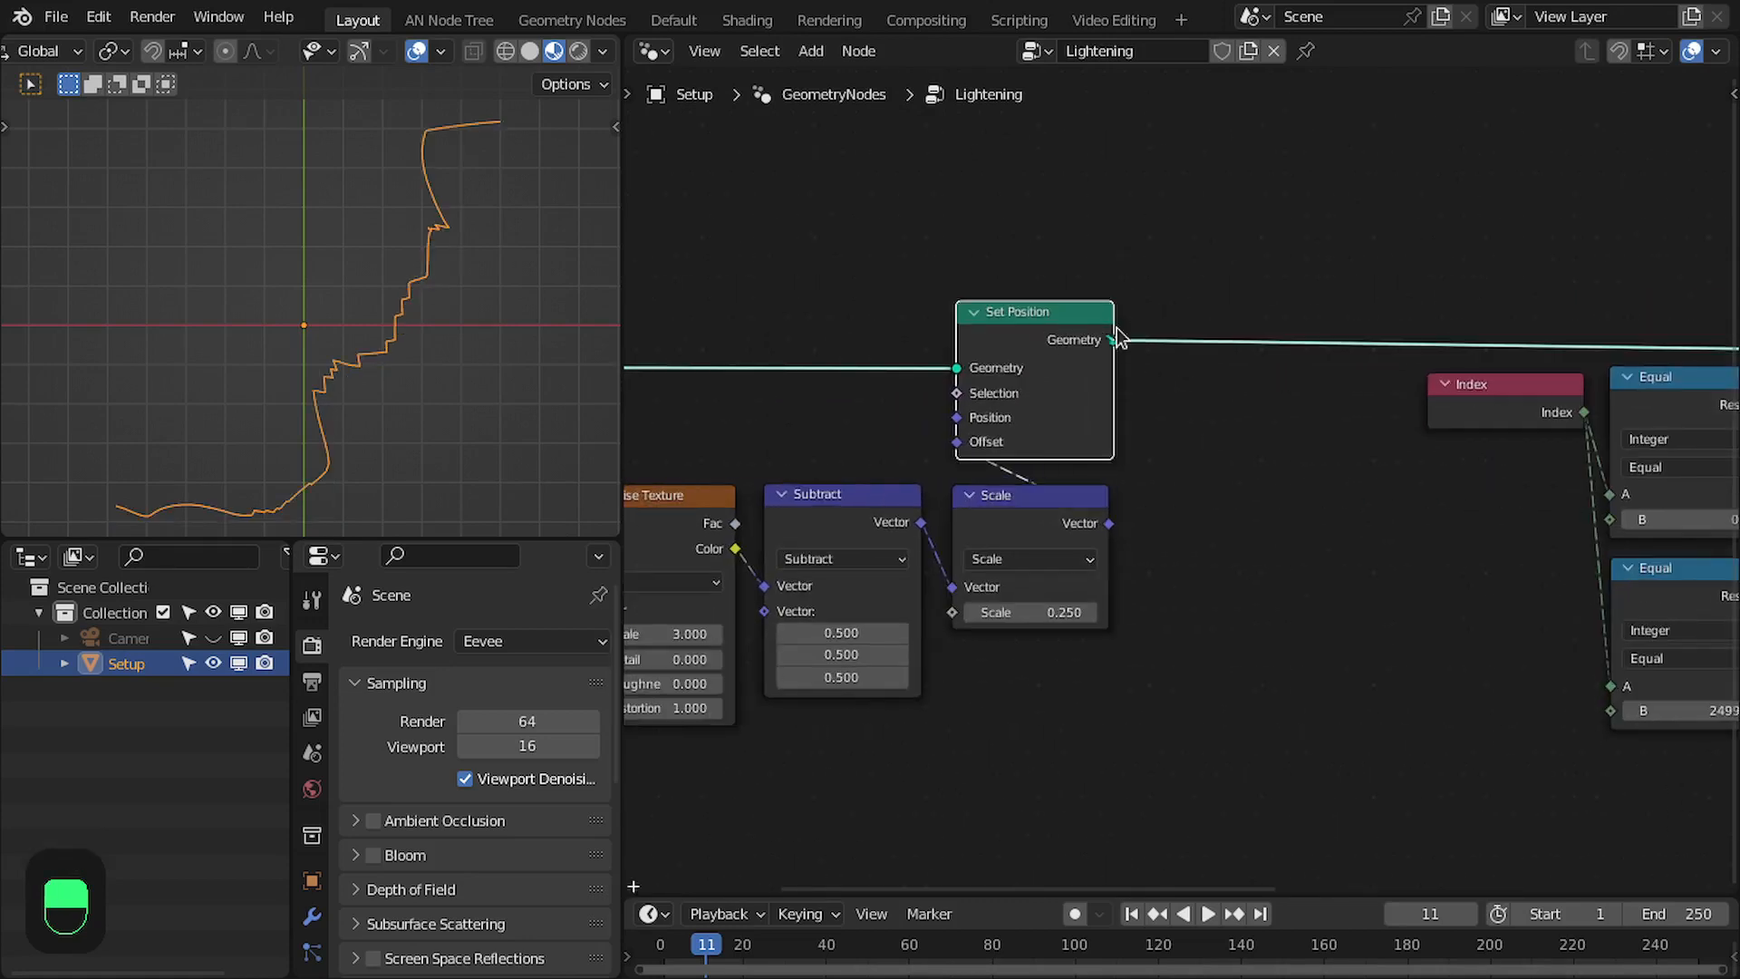
left_click_drag(1116, 339, 1243, 216)
type("triang")
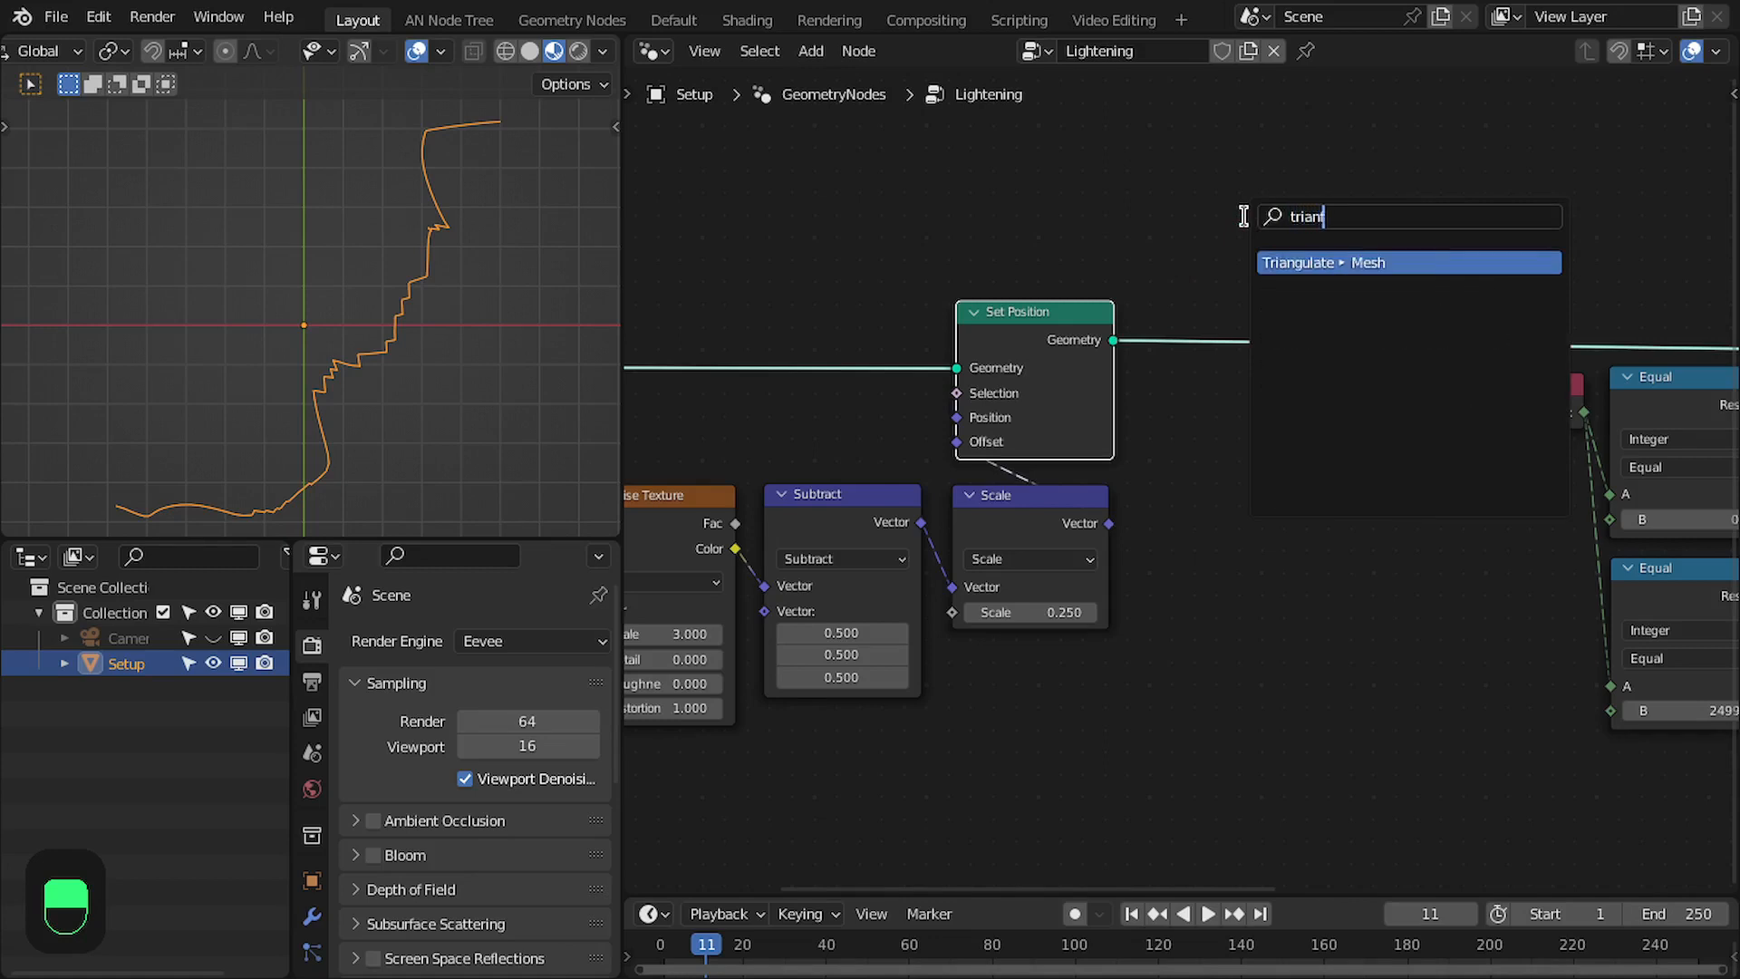
key("Return")
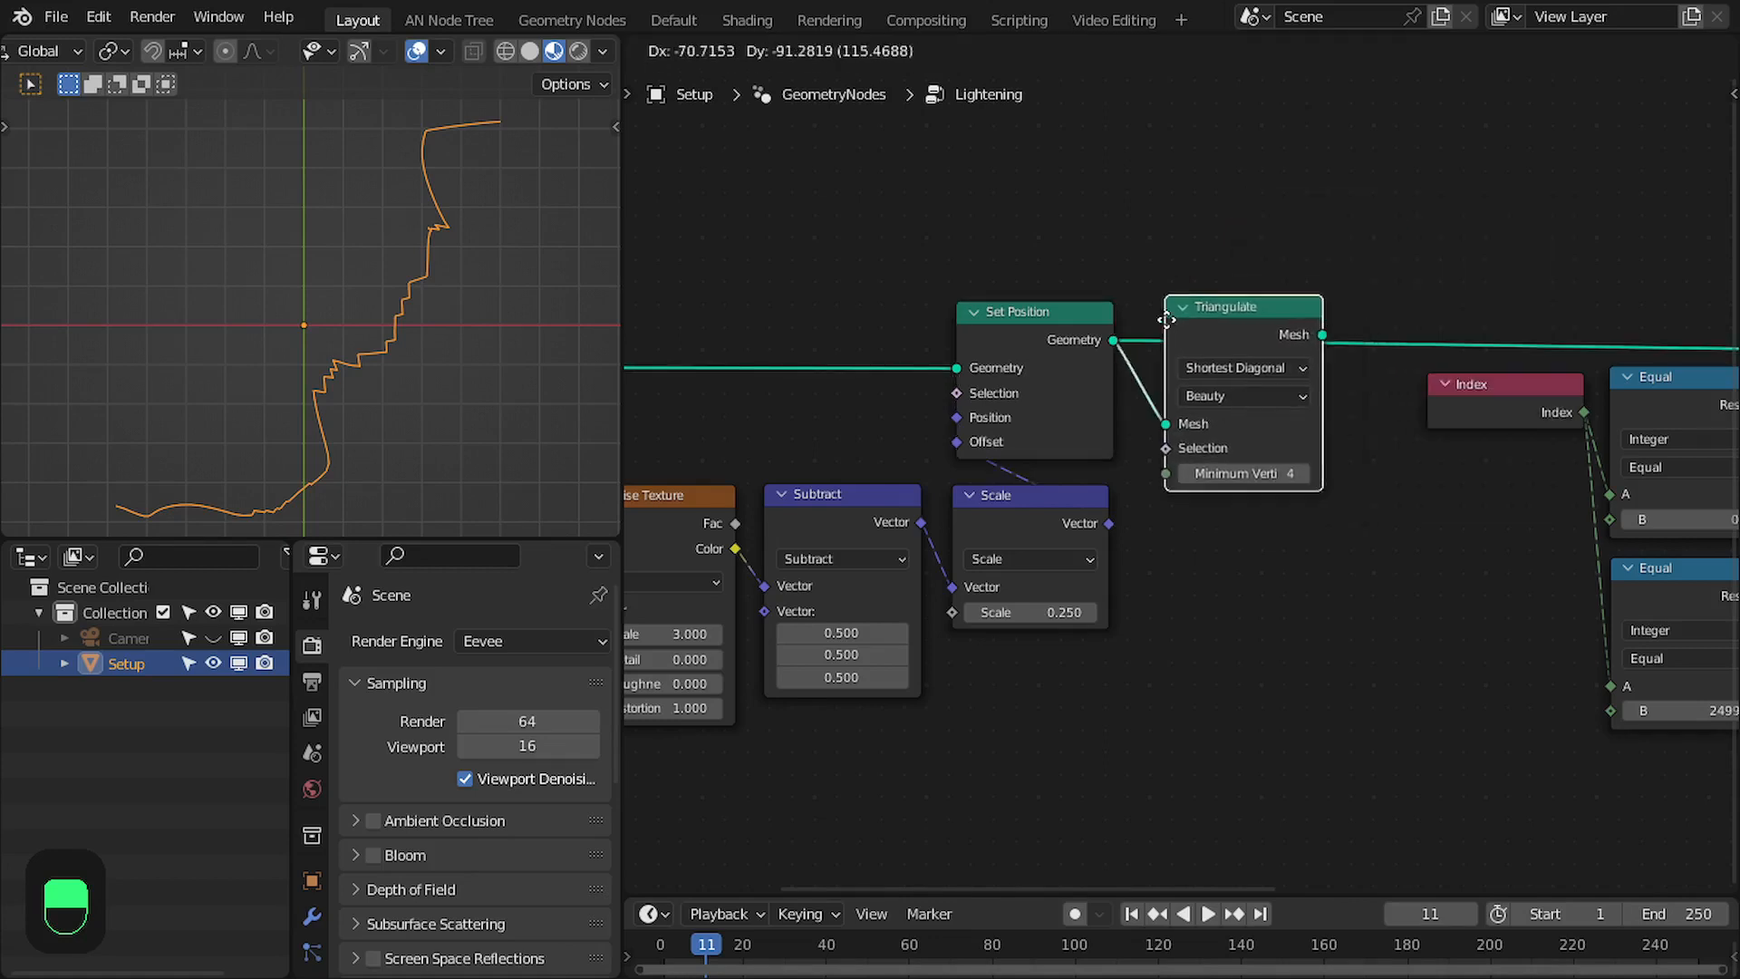
left_click(1150, 317)
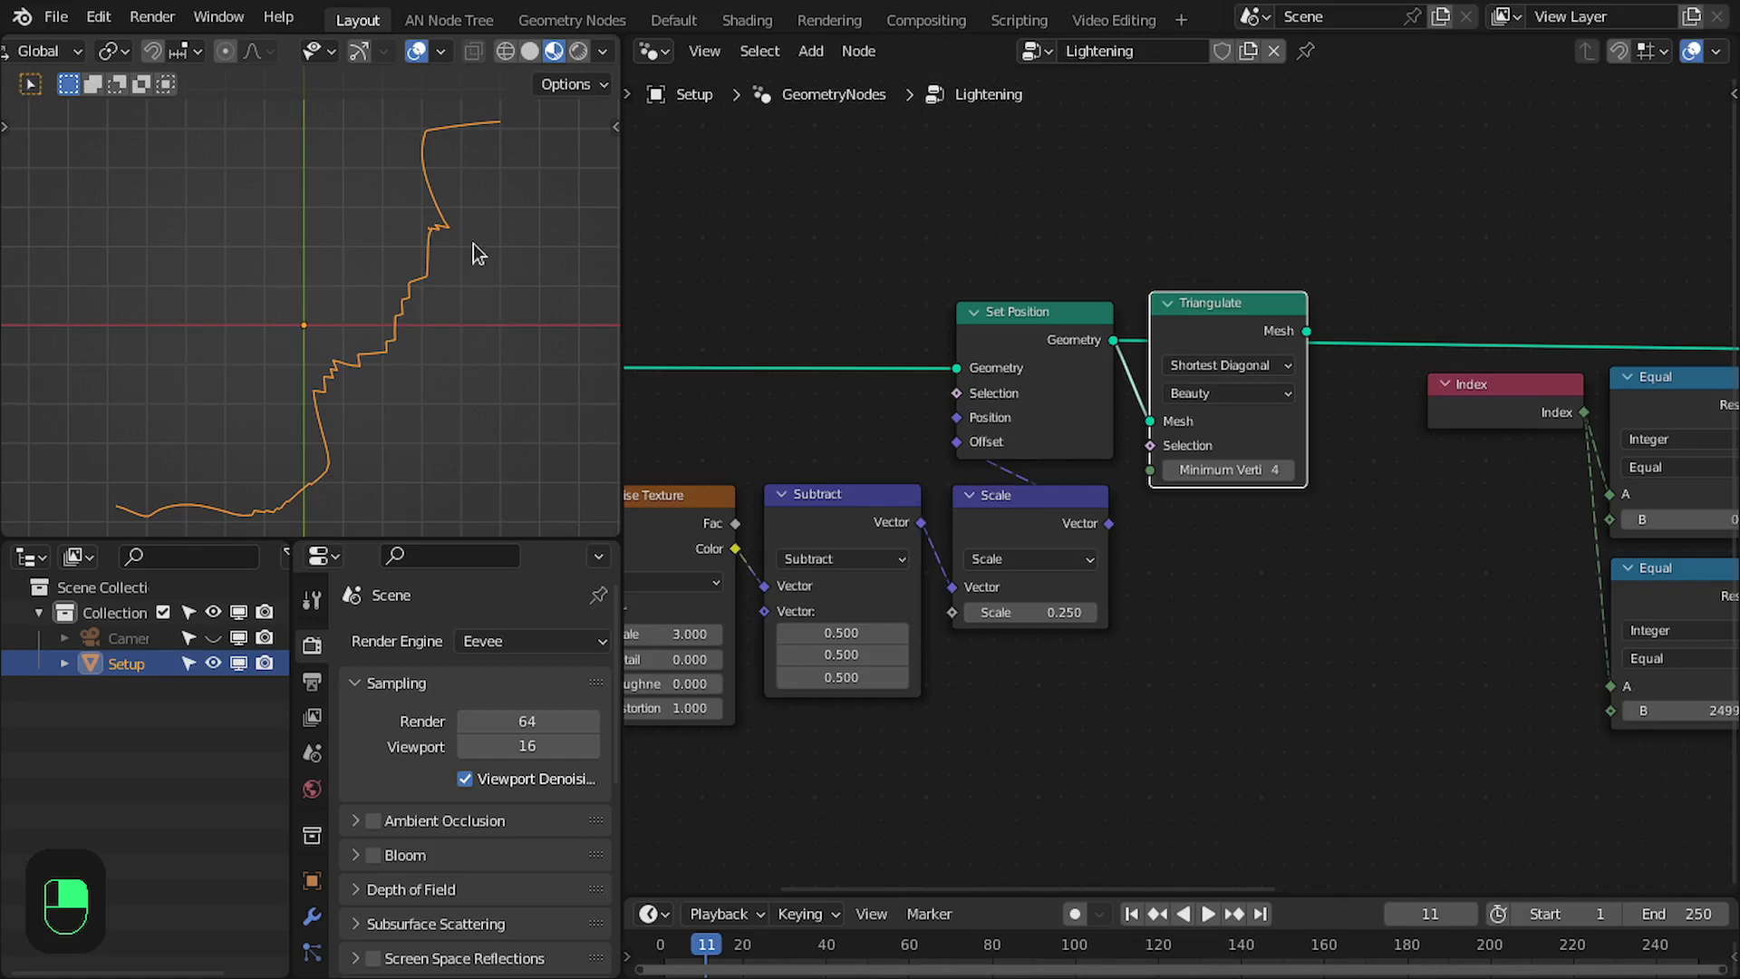
- Connect Triangulate's Mesh output to the Mesh input of Edge Paths to Curves
scroll(1169, 443, "down", 1)
middle_click_drag(1327, 400, 938, 429)
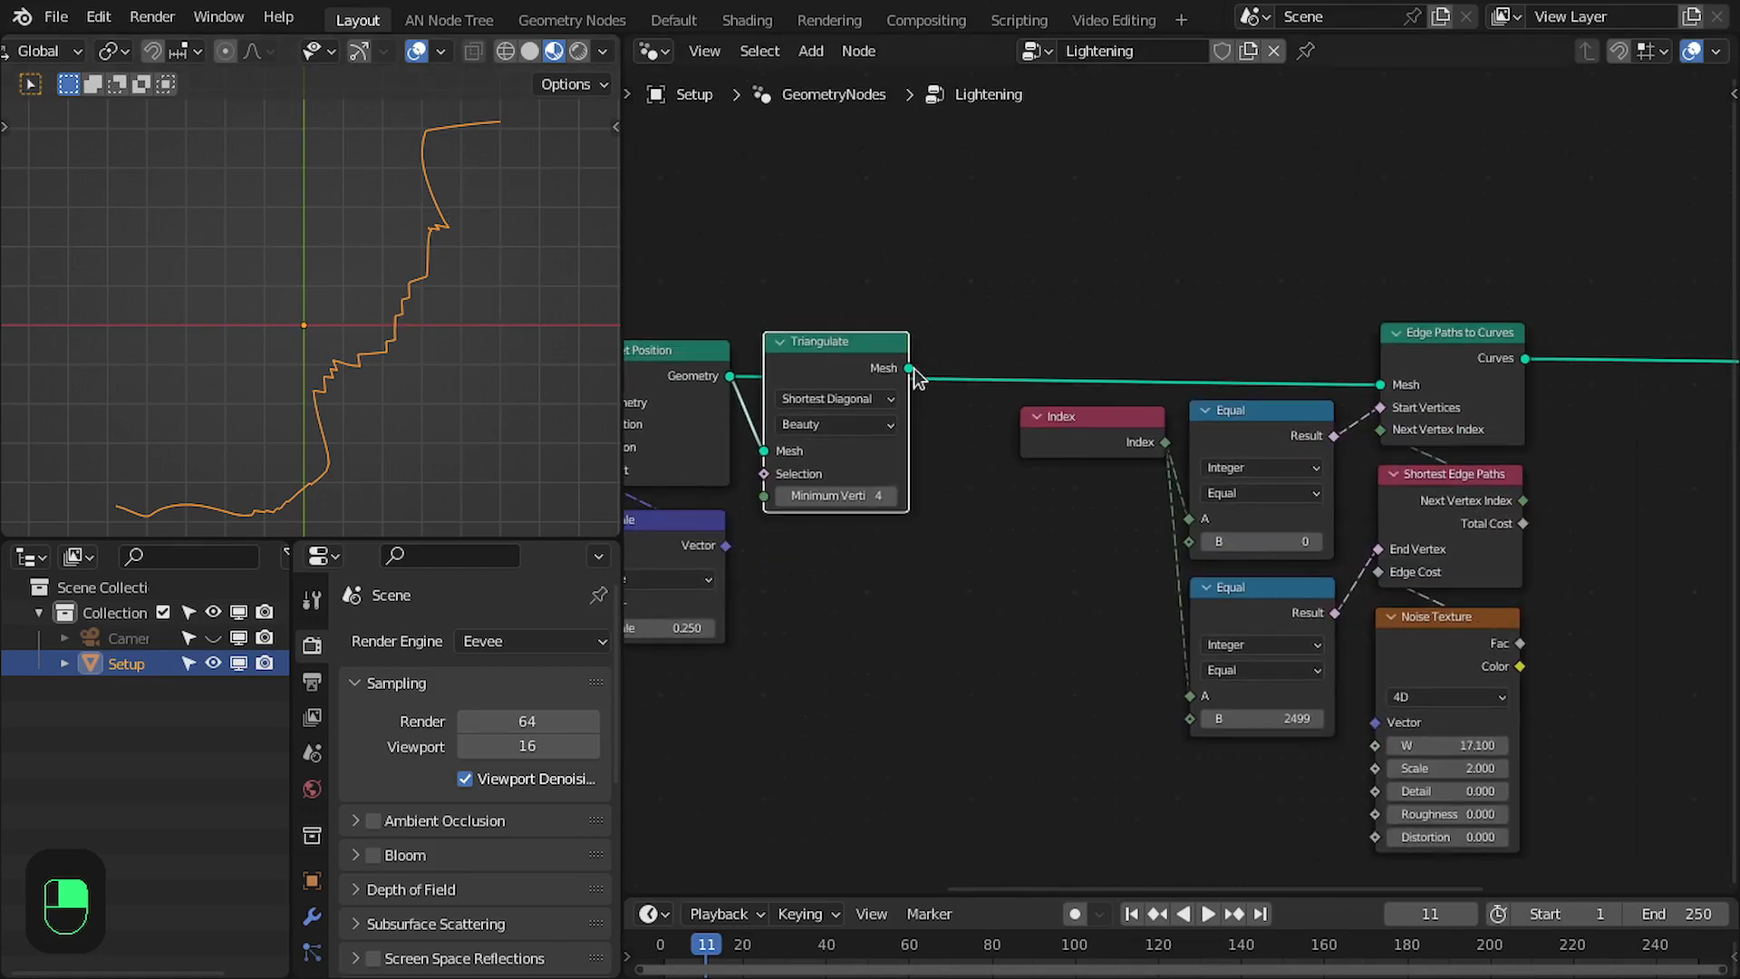
left_click_drag(913, 370, 1380, 387)
left_click_drag(1047, 307, 1039, 320)
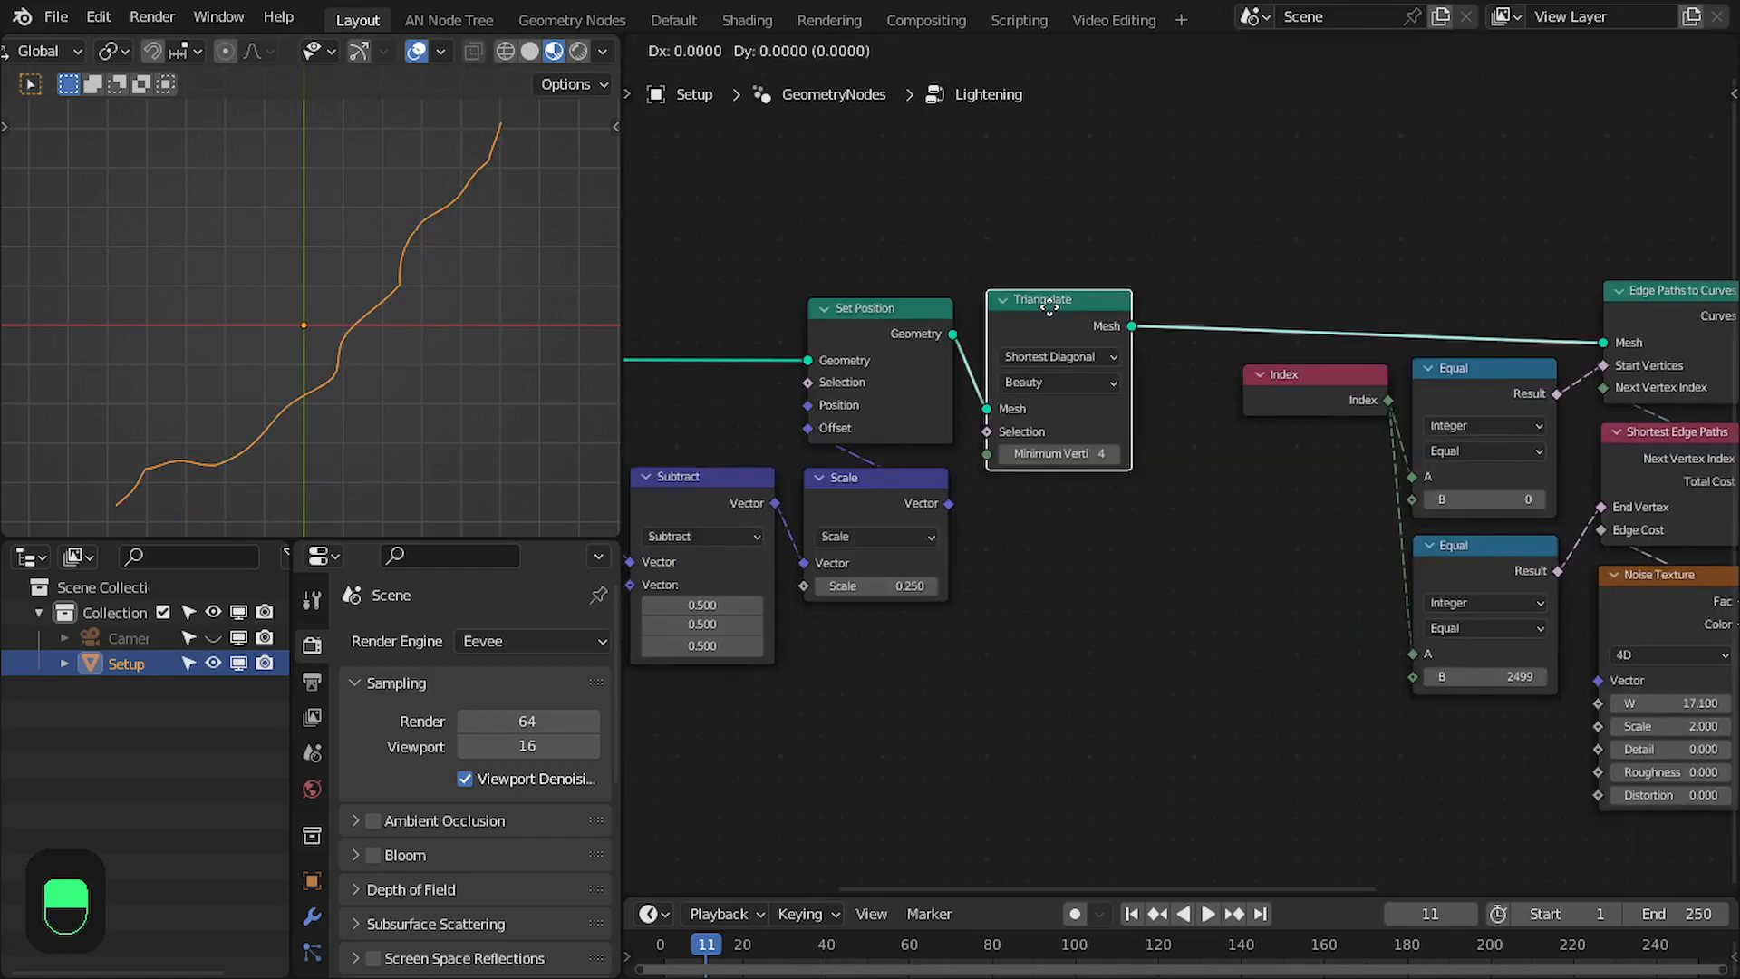
middle_click_drag(760, 532, 910, 533)
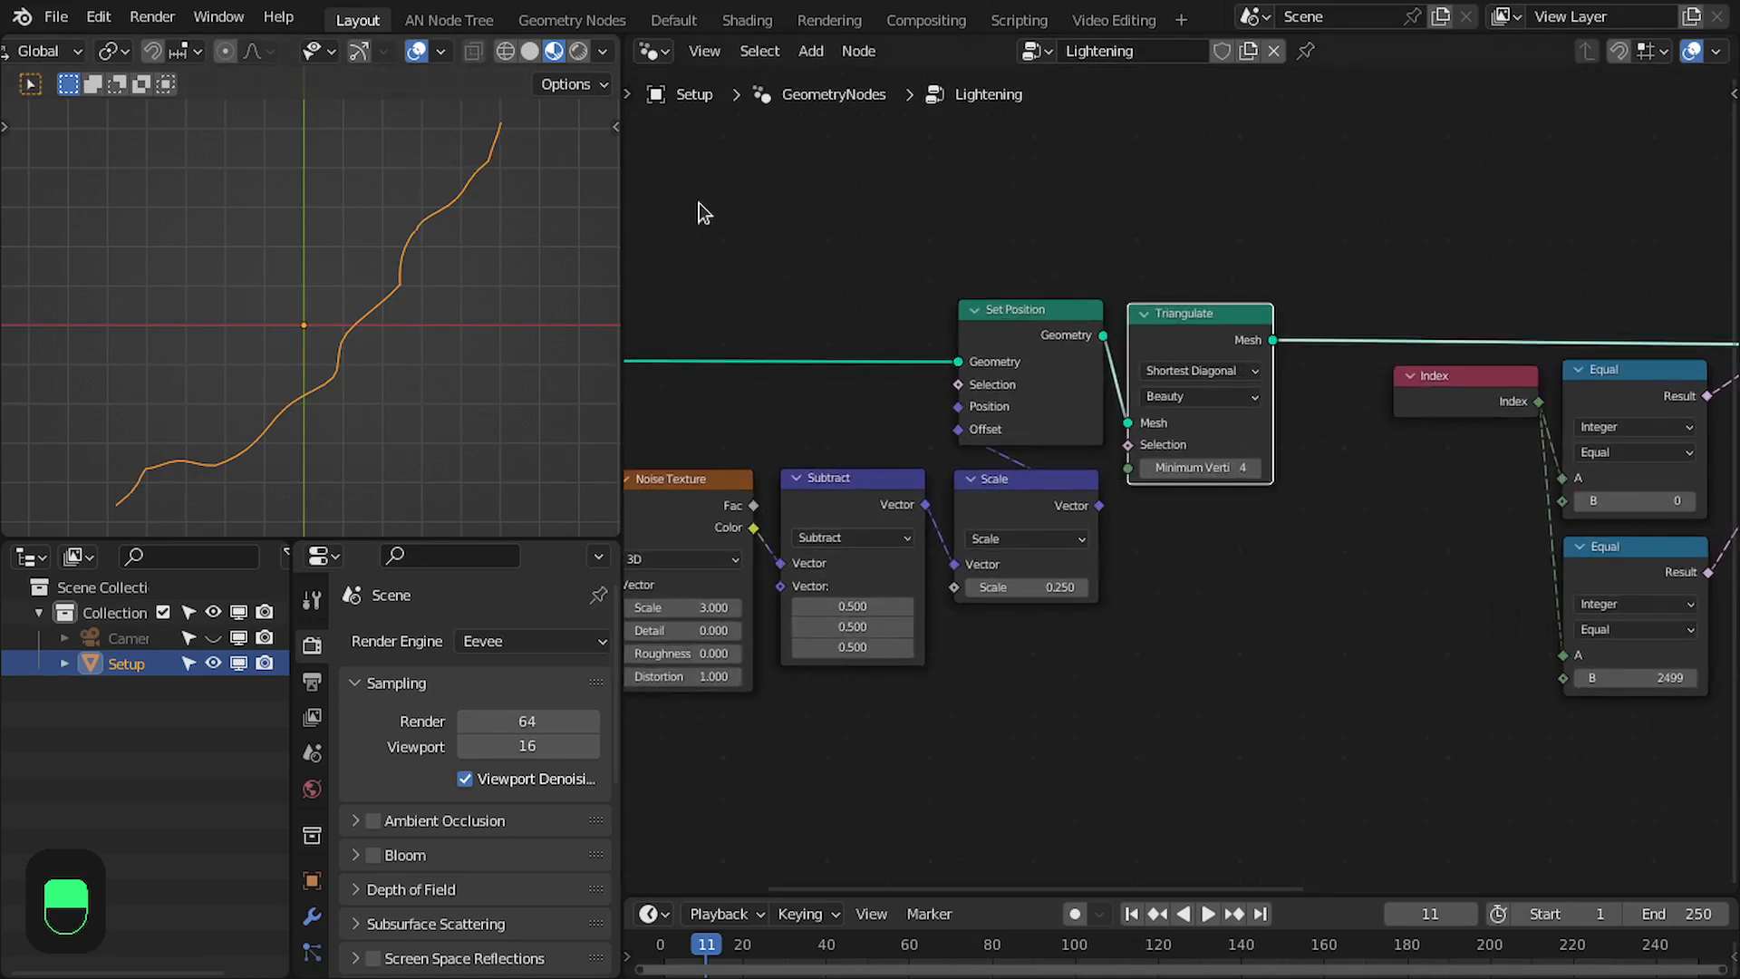
- Try W 100.5 and Scale 5 on the 4D Noise Texture that drives Edge Cost
scroll(1496, 474, "down", 1)
middle_click_drag(1496, 473, 1021, 466)
scroll(1091, 448, "up", 2)
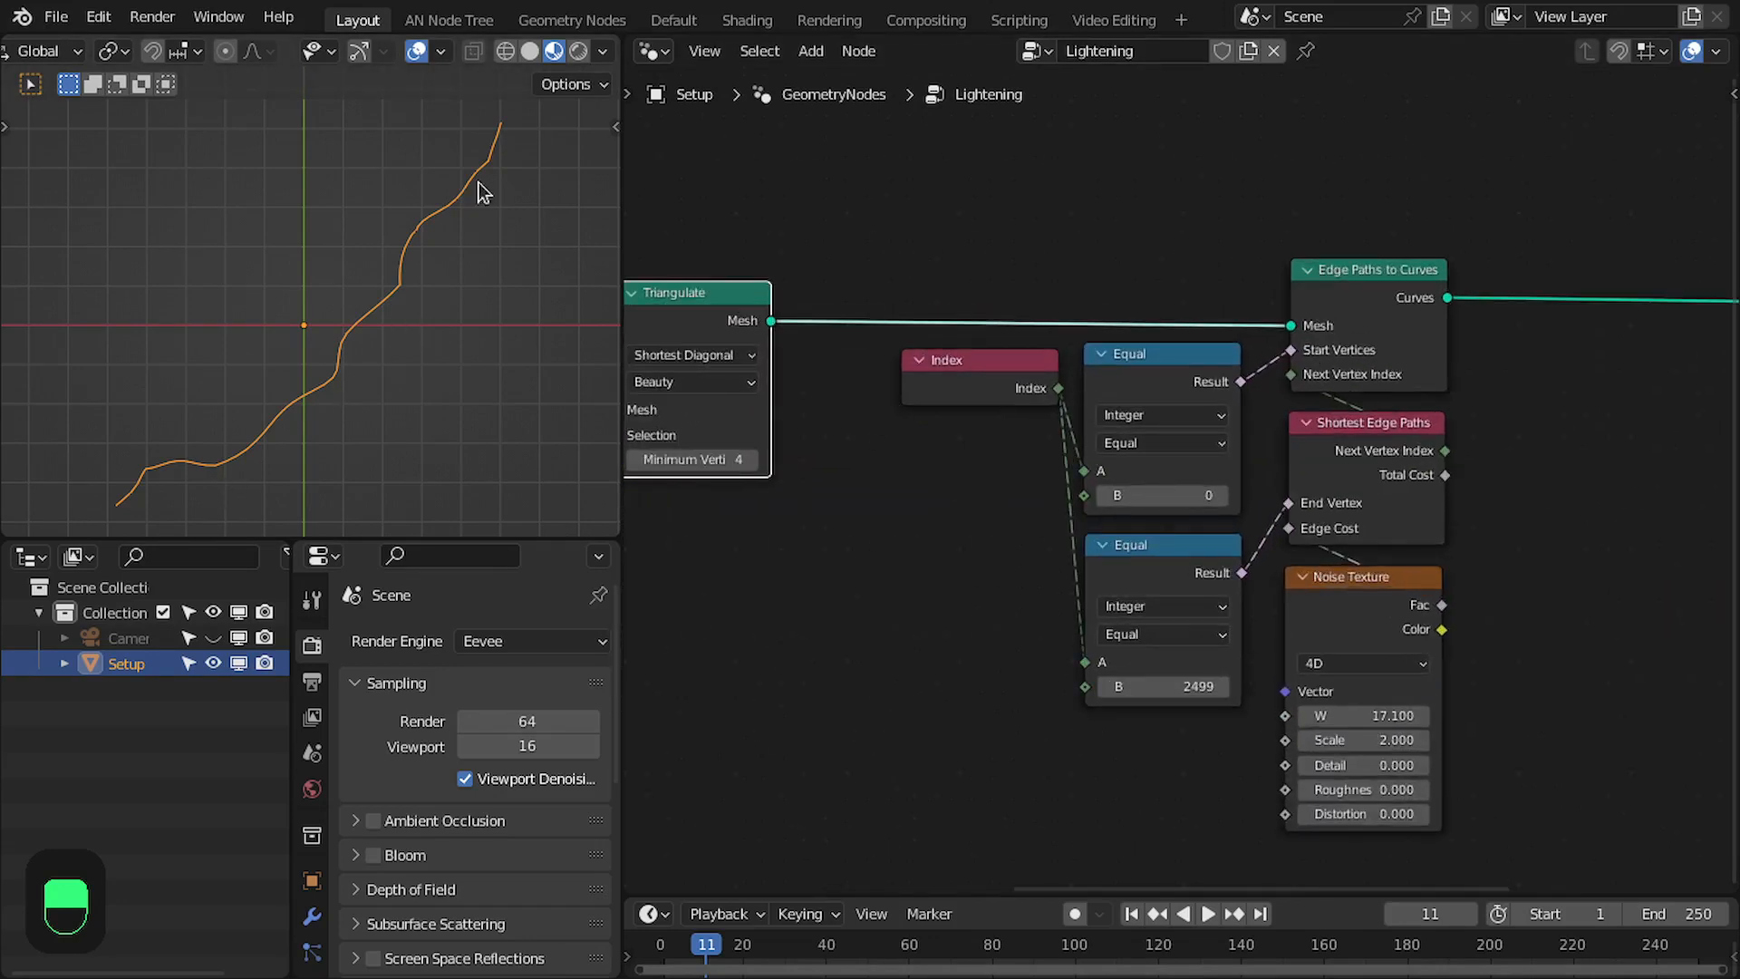
middle_click_drag(1433, 396, 1161, 349)
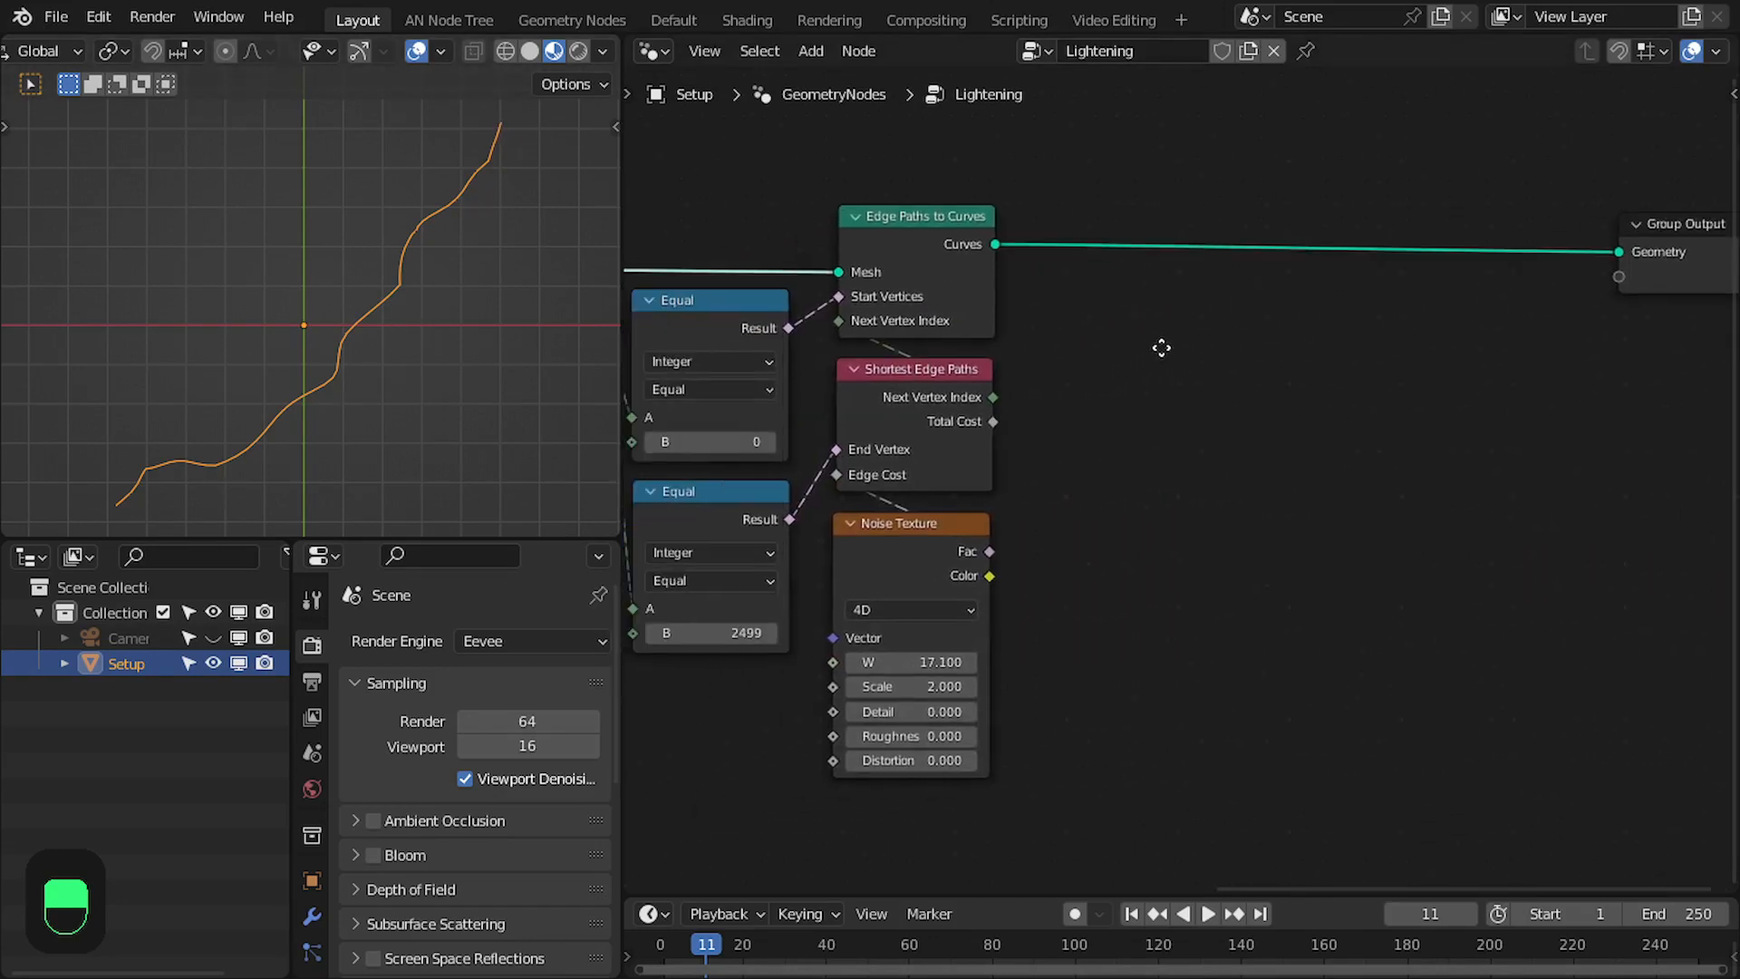
middle_click_drag(1052, 568, 1134, 495)
scroll(1133, 495, "up", 1)
left_click_drag(996, 588, 1658, 588)
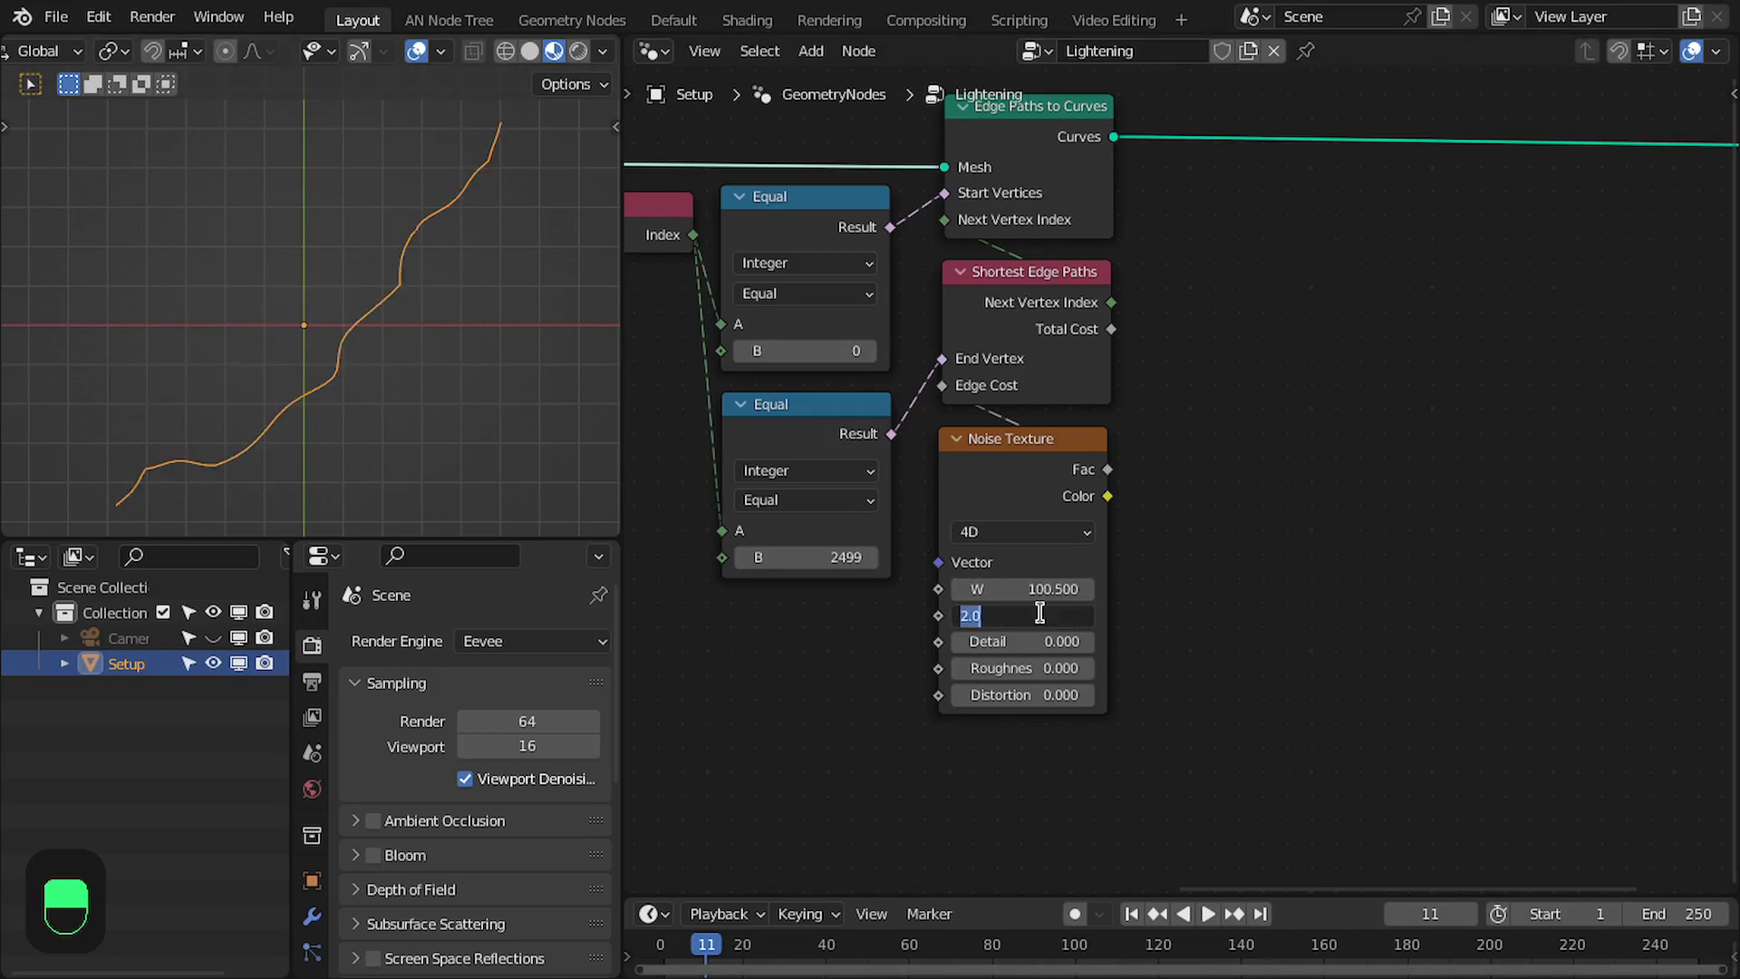
key("Return")
- Set the edge-cost Noise Texture's Distortion to 2, Scale to 10 and W to about 343.6
left_click(1038, 691)
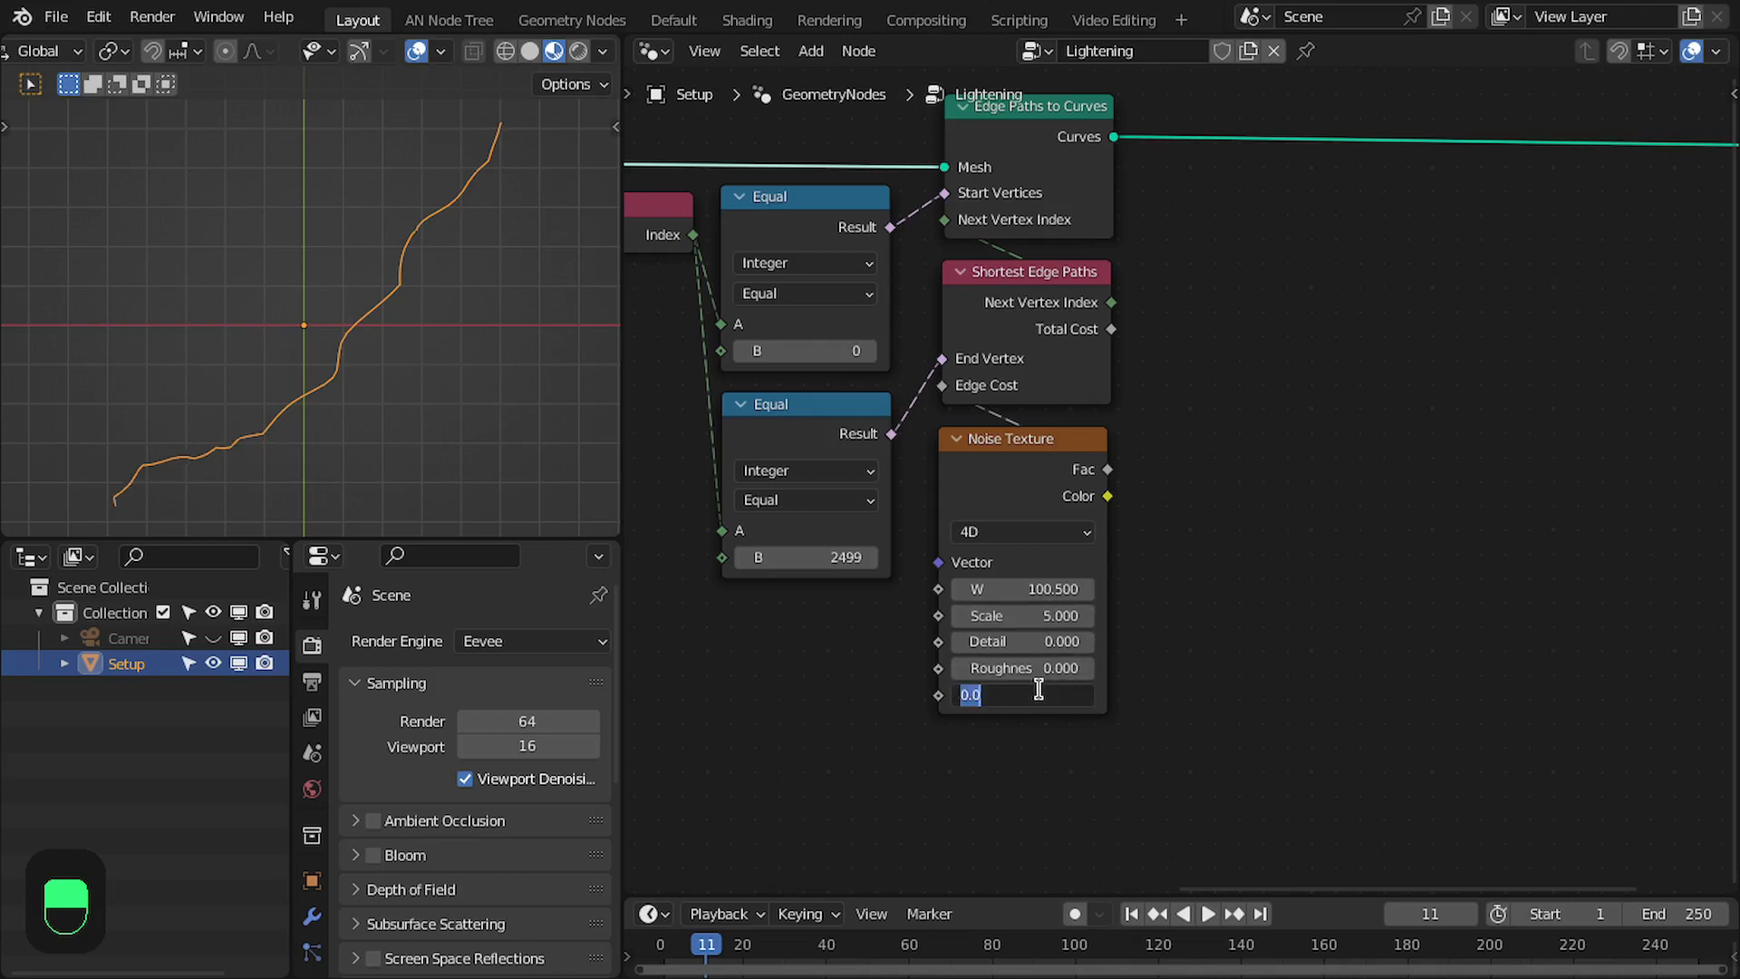
type("2")
key("Return")
left_click_drag(1008, 588, 1462, 588)
left_click(1032, 616)
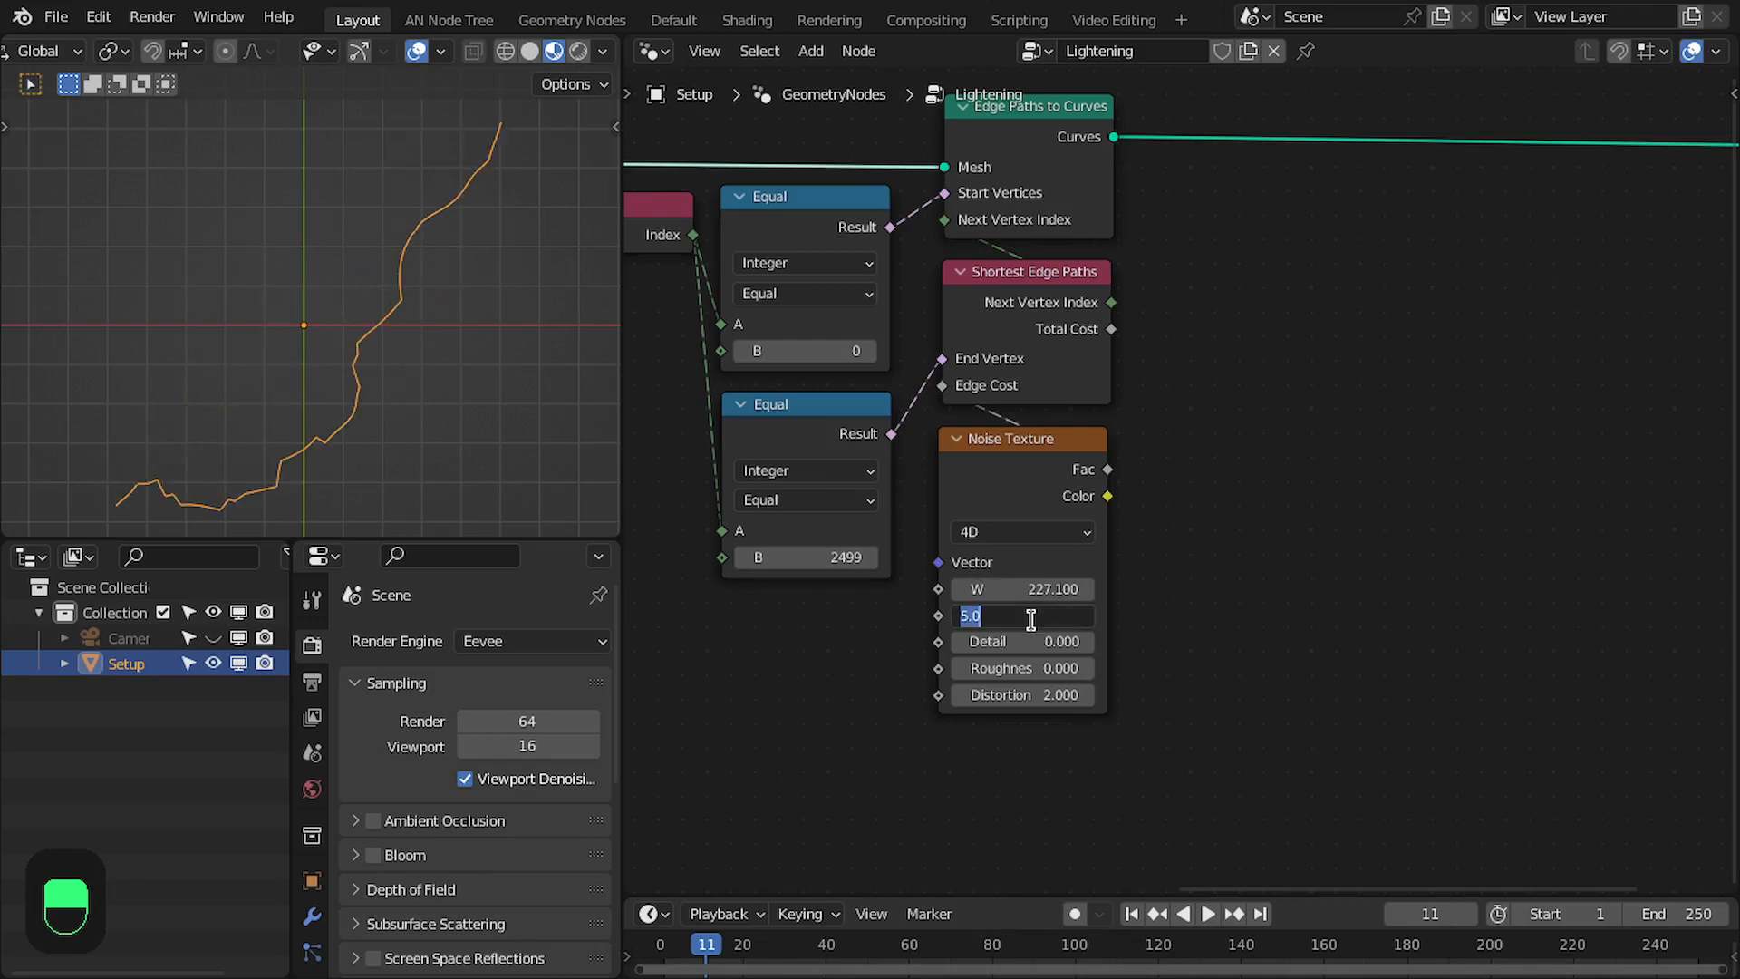
type("10")
key("Return")
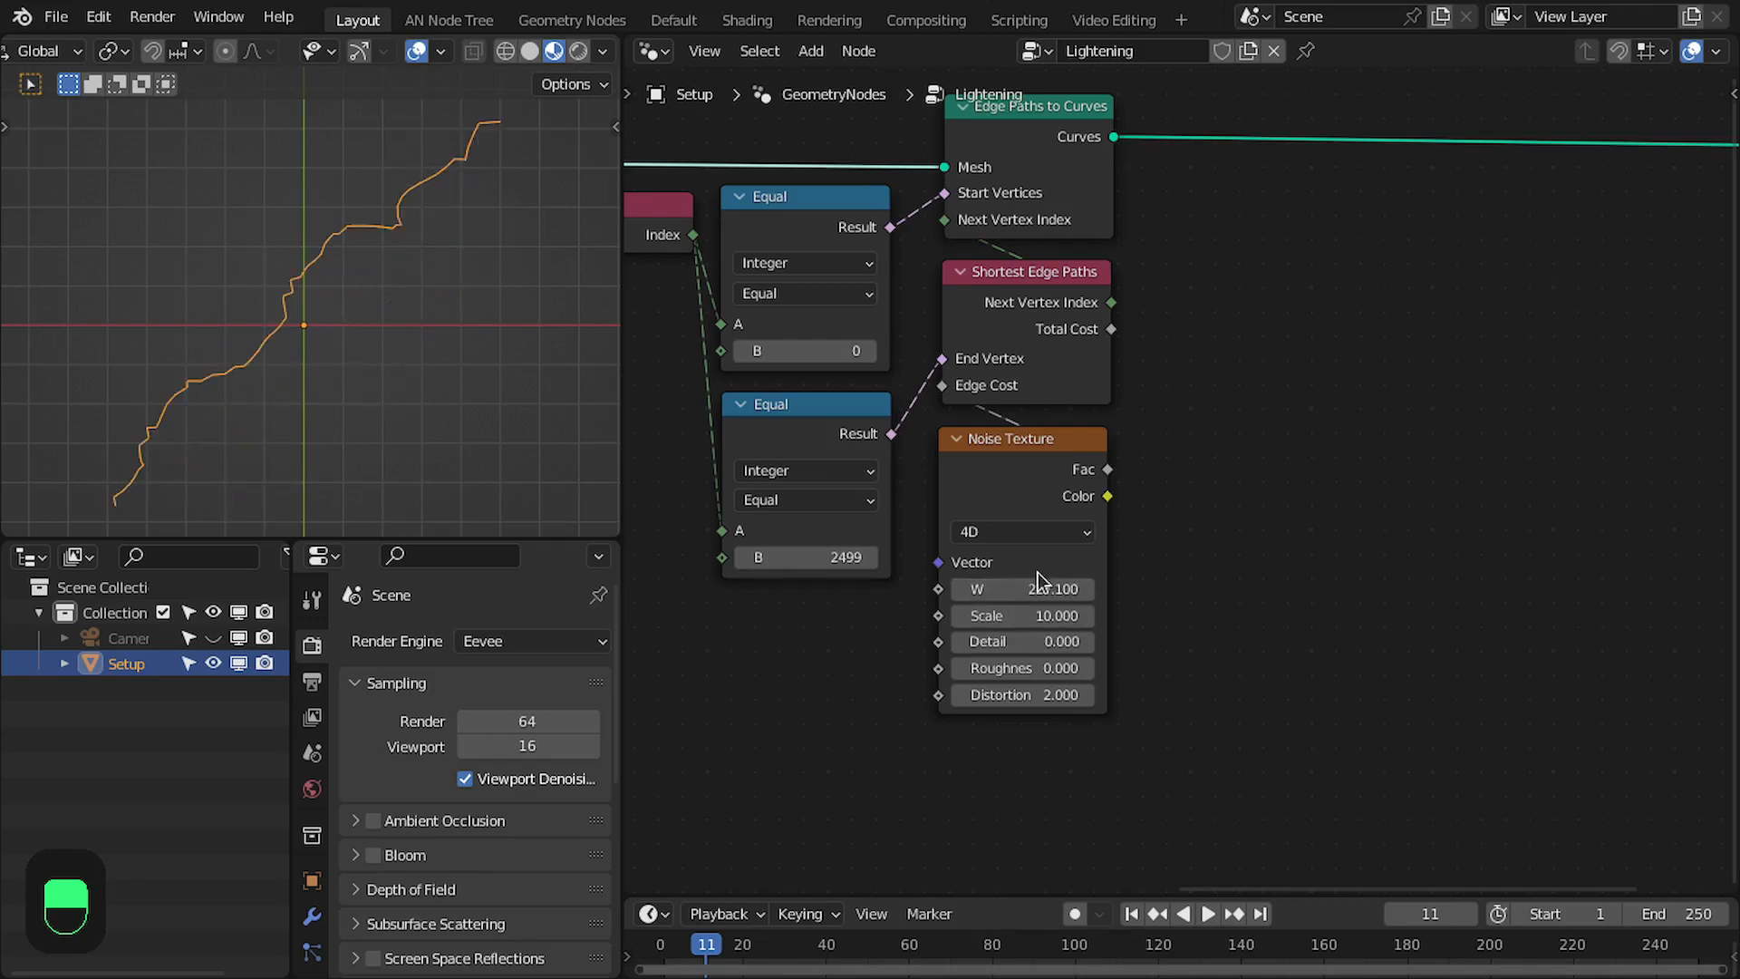
left_click_drag(1027, 589, 1423, 589)
- Feed the edge-cost Noise Texture's W from a new Math node set to Multiply
middle_click_drag(991, 566, 1260, 479)
left_click_drag(1250, 374, 1255, 413)
middle_click_drag(1216, 506, 1265, 594)
scroll(1257, 605, "up", 1)
left_click(1242, 624)
left_click_drag(1242, 624, 1097, 647)
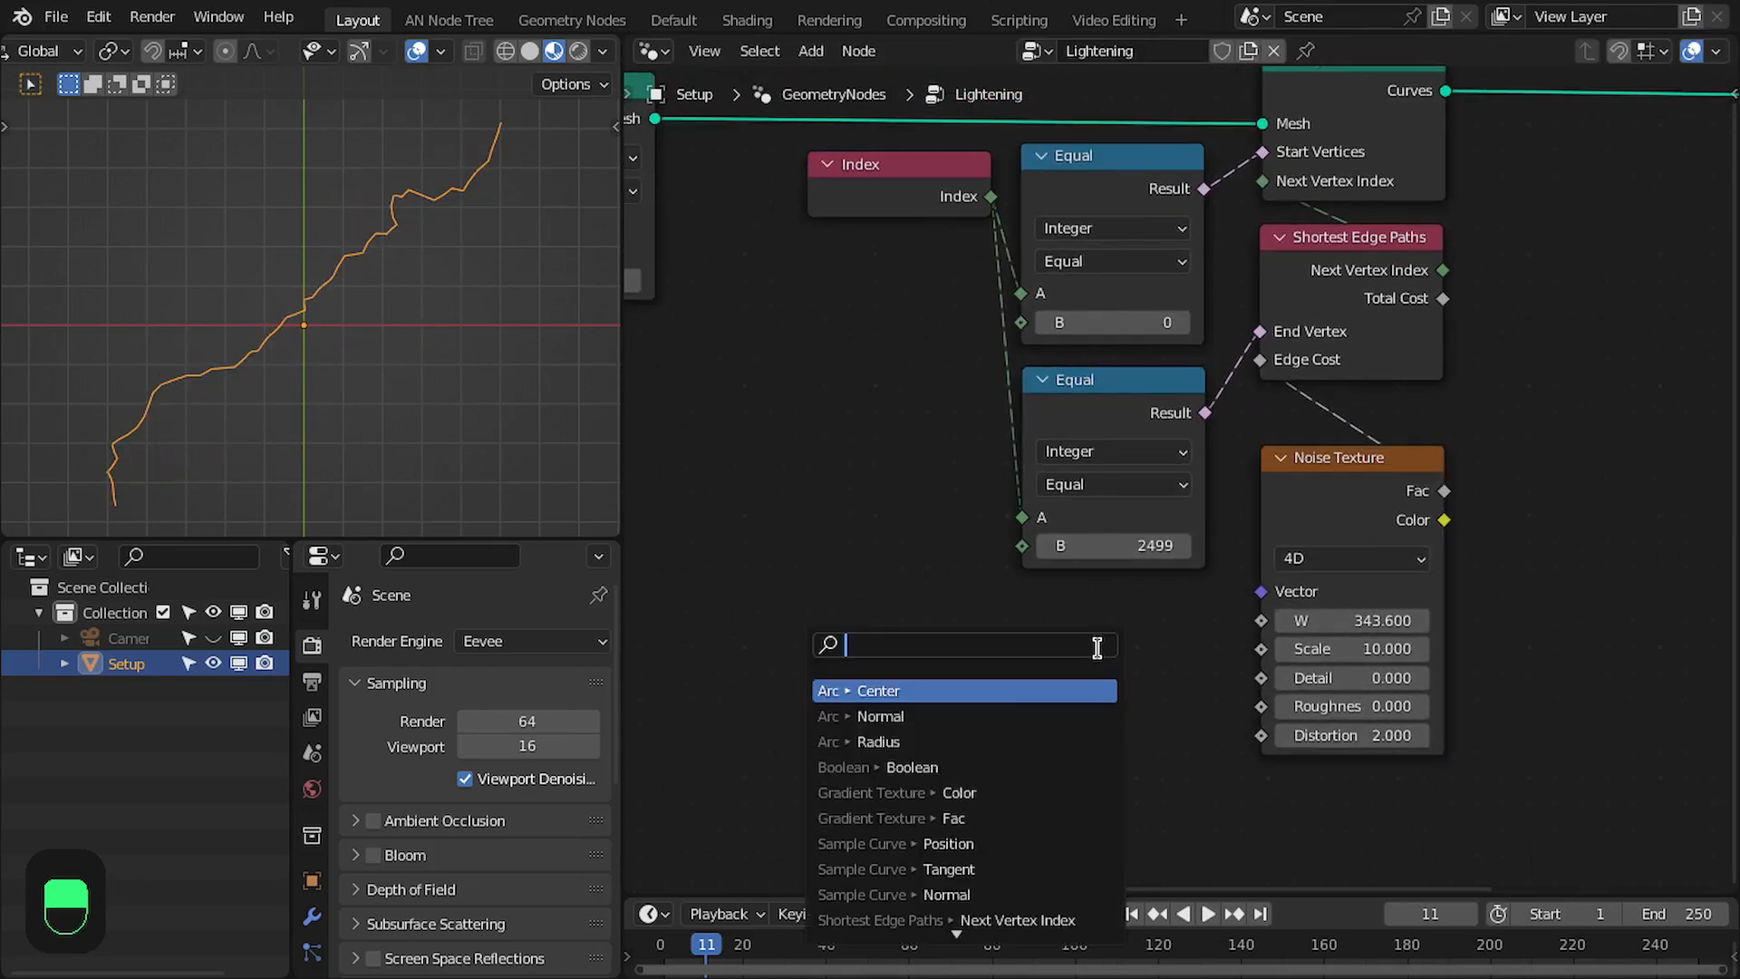
type("multi")
key("Return")
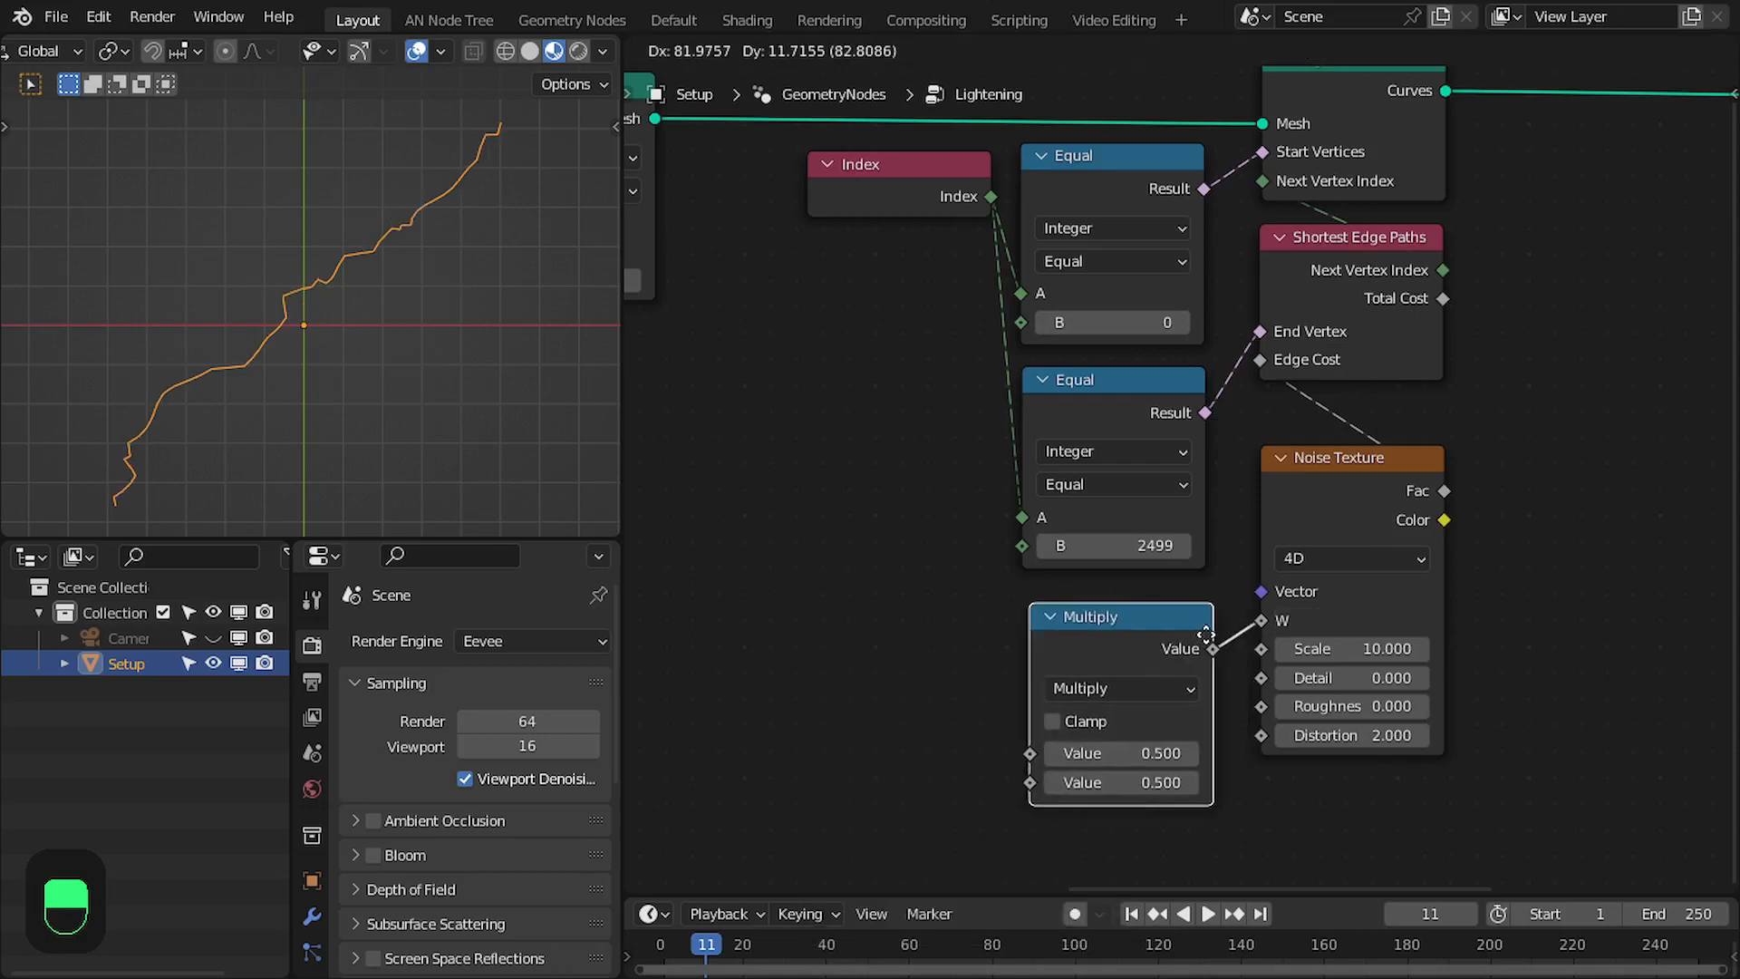
- Drive the Multiply node's first Value with the Frame output of a new Scene Time node and set its second Value to 0.15
left_click_drag(1024, 748, 942, 734)
type("frame")
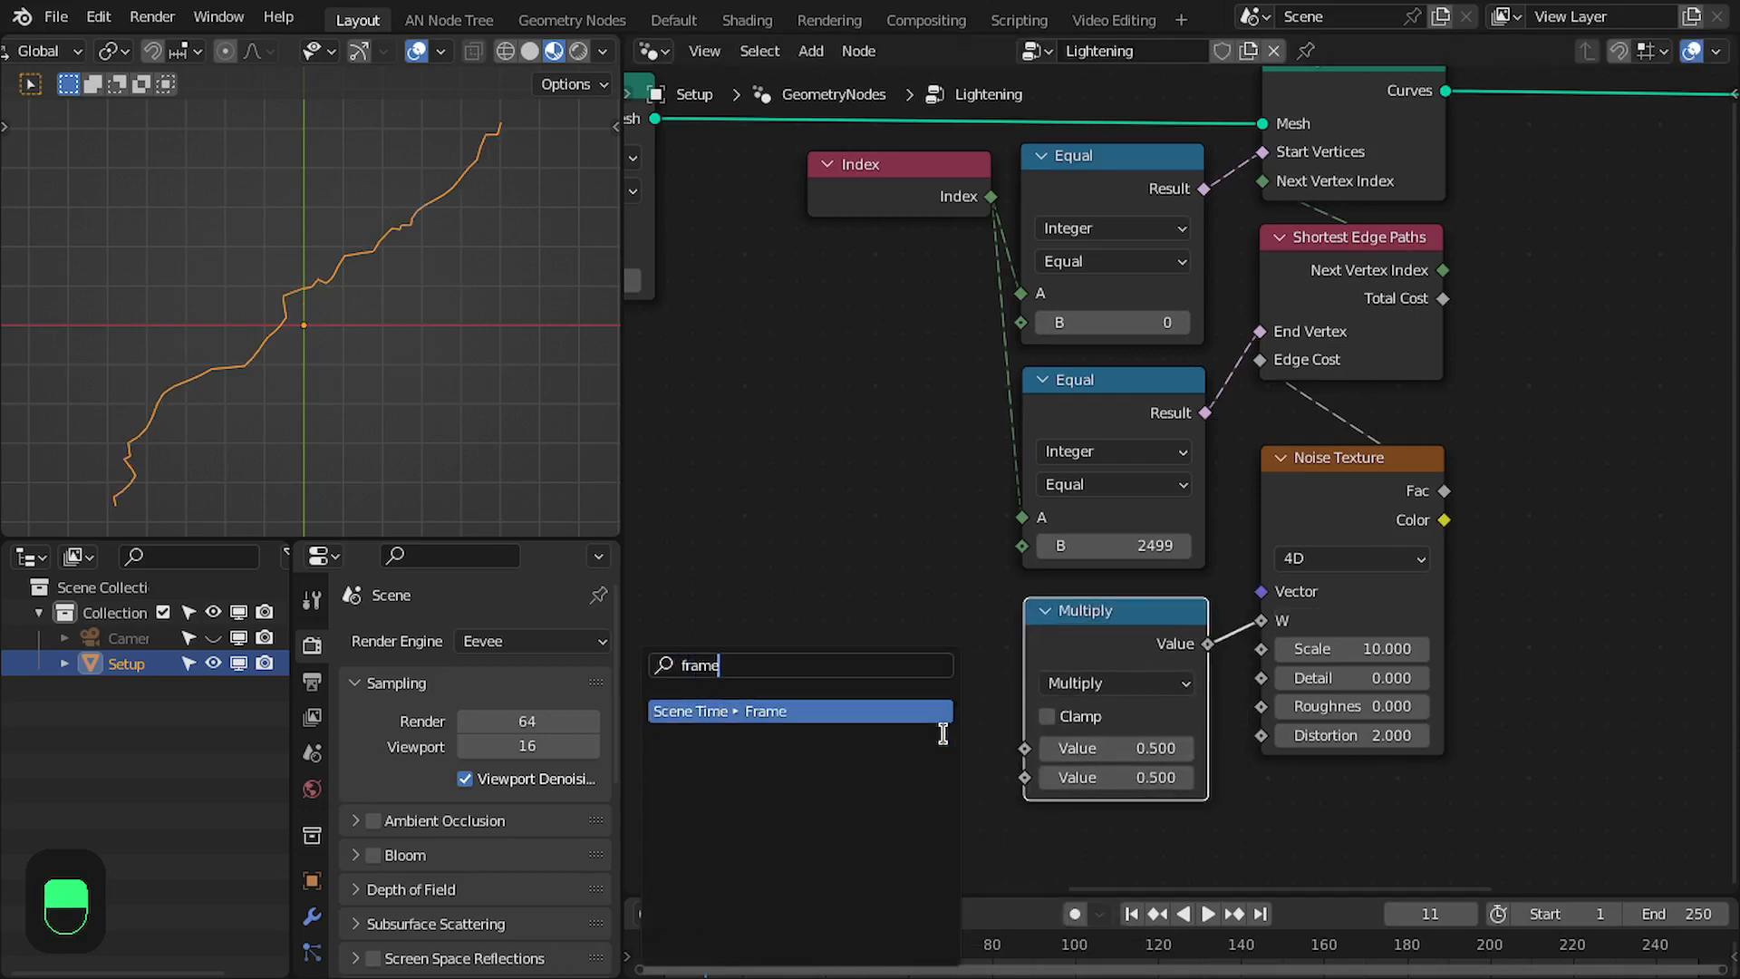
key("Return")
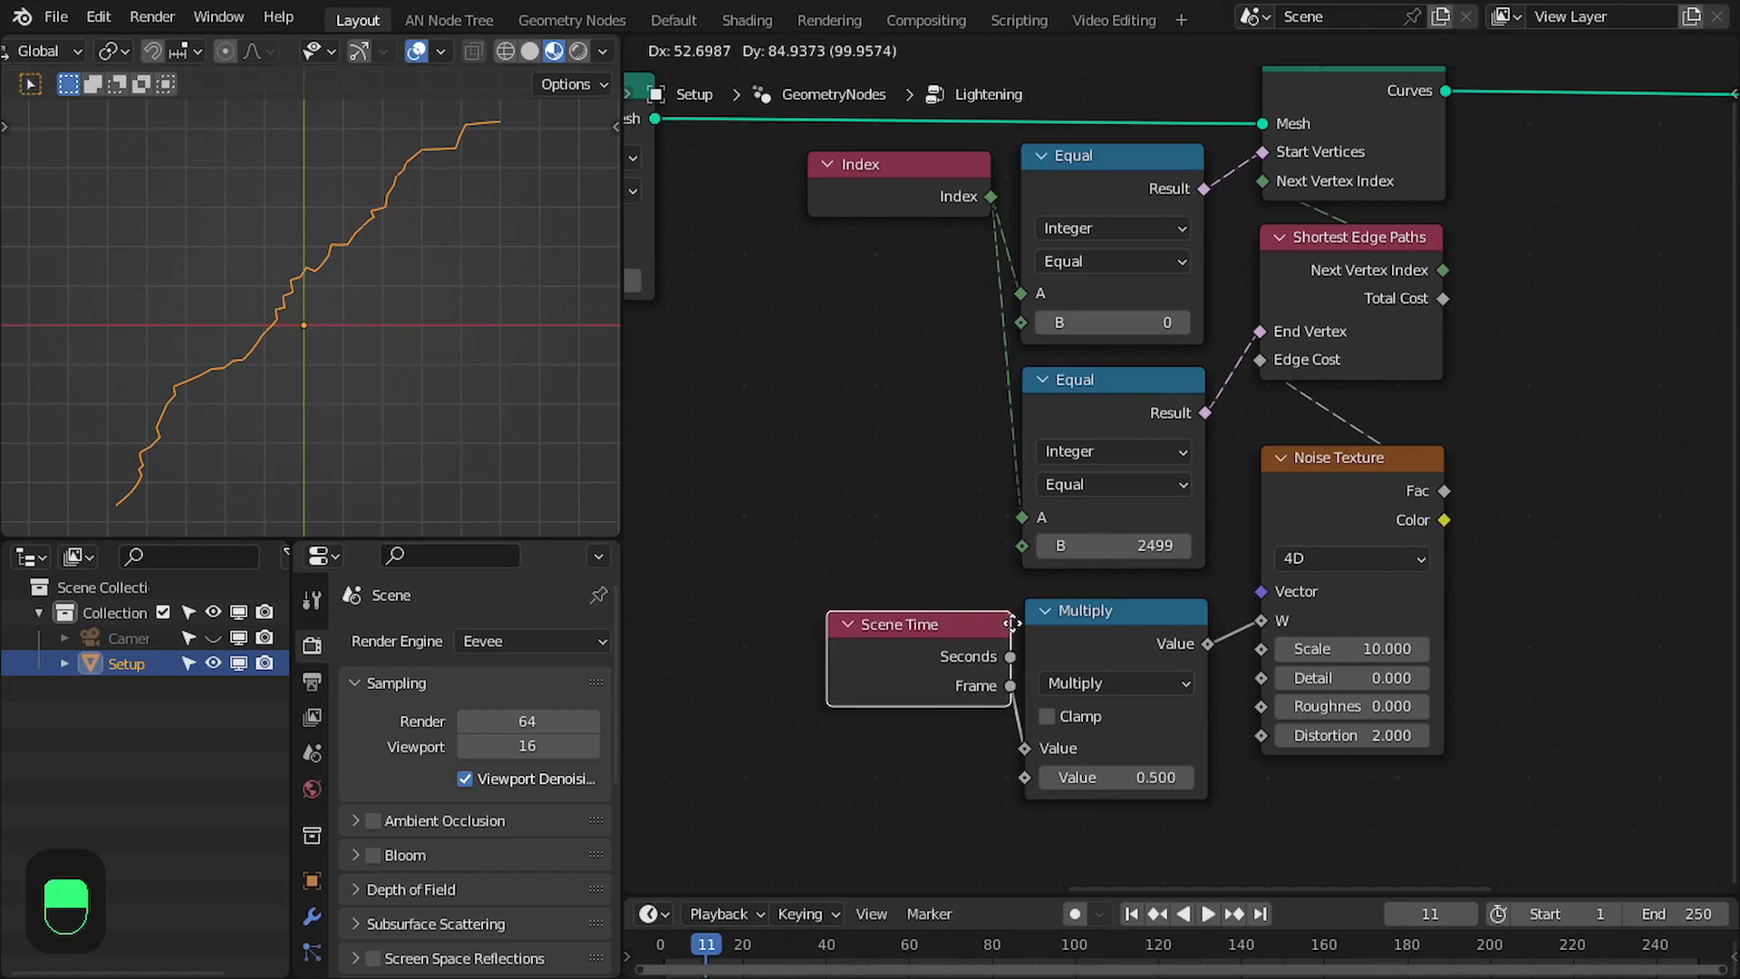
left_click(1009, 622)
double_click(1114, 776)
type("0")
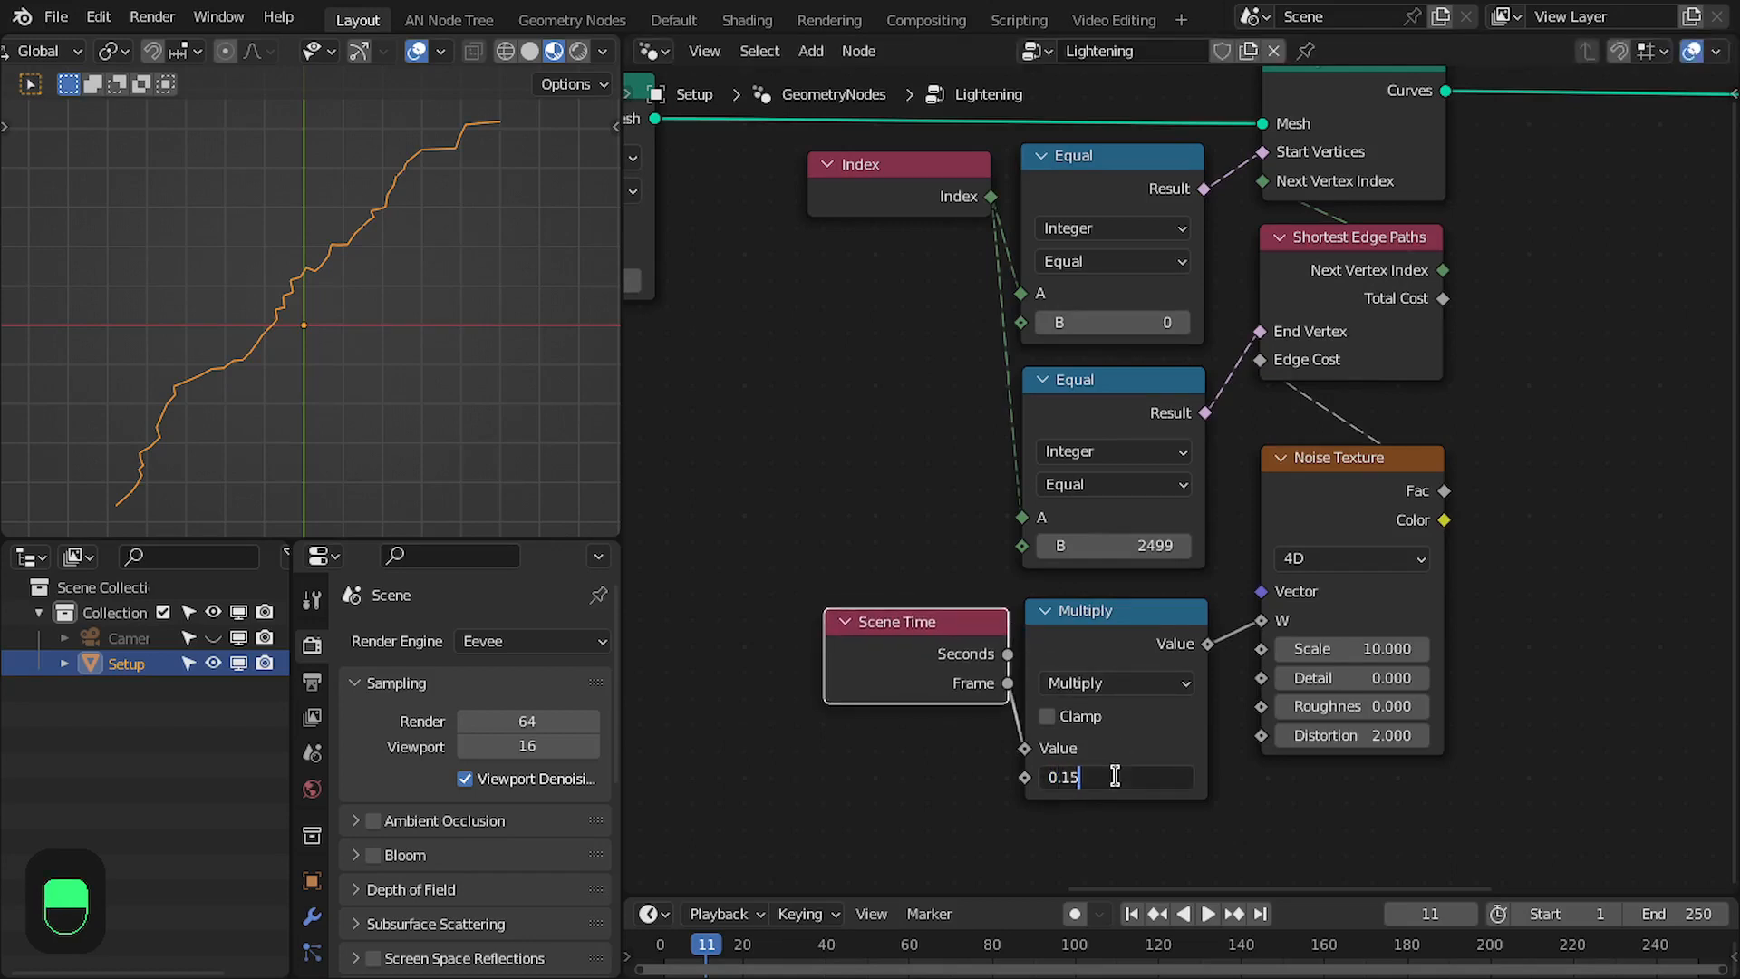
type(".15")
key("Return")
- Play the animation in the viewport to examine how the lightning path moves, stopping it after checking
key("space")
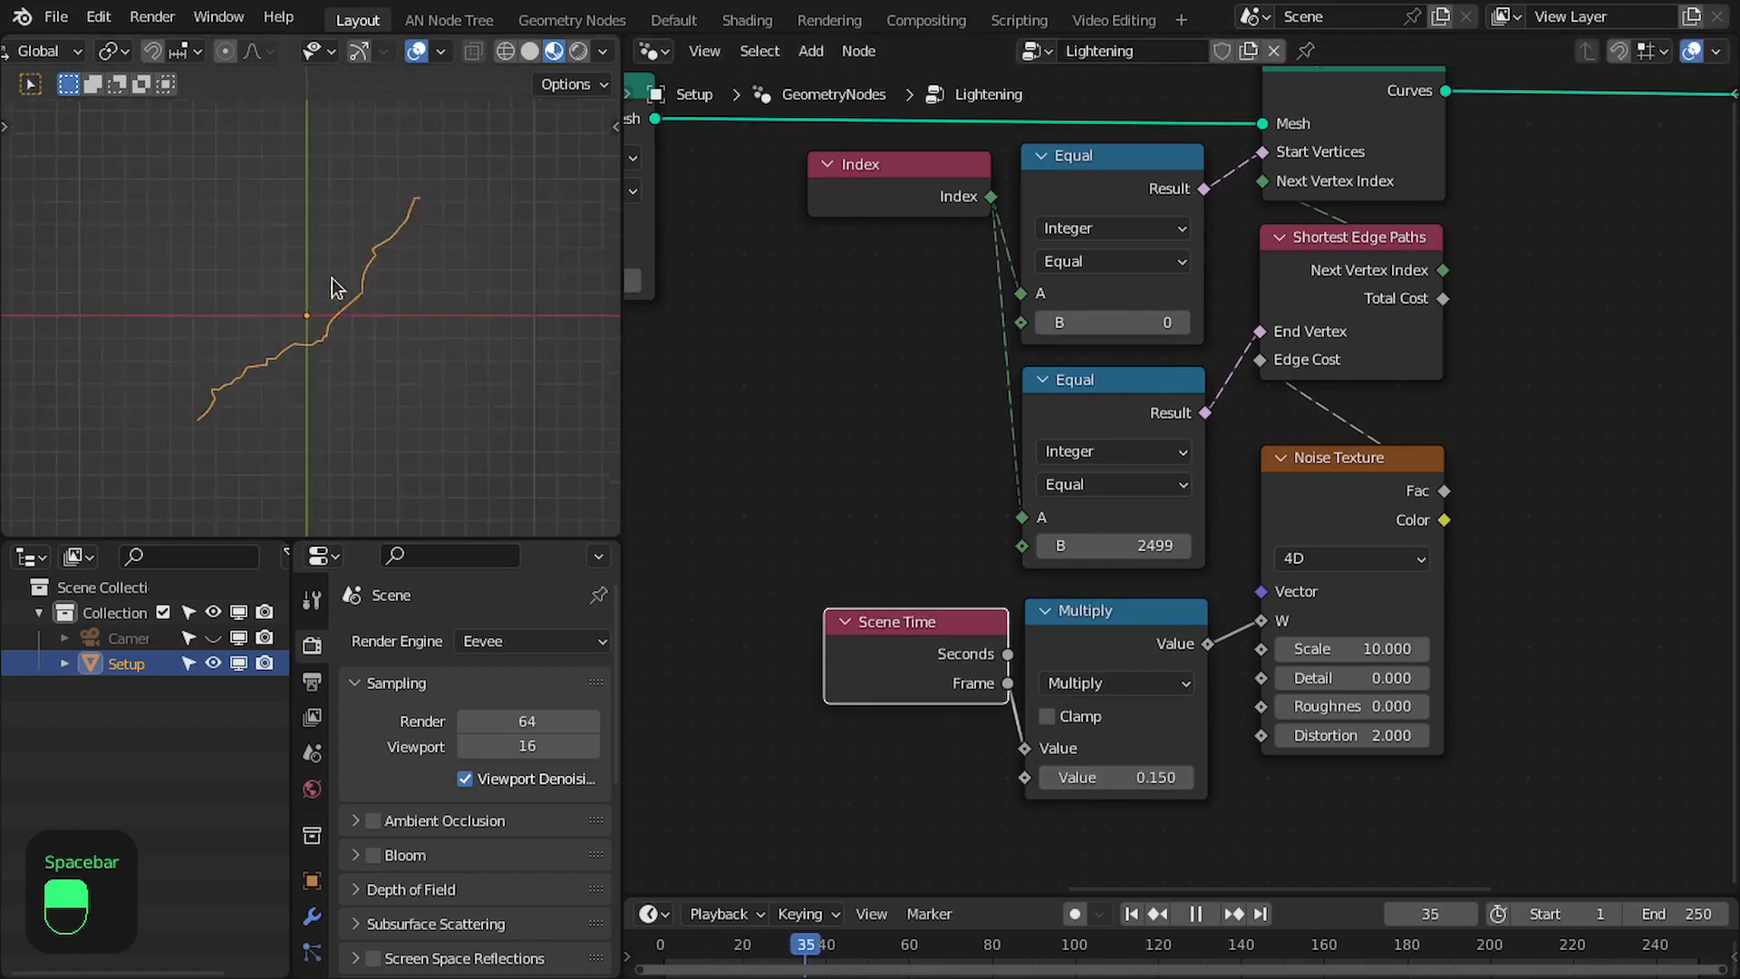
key("space")
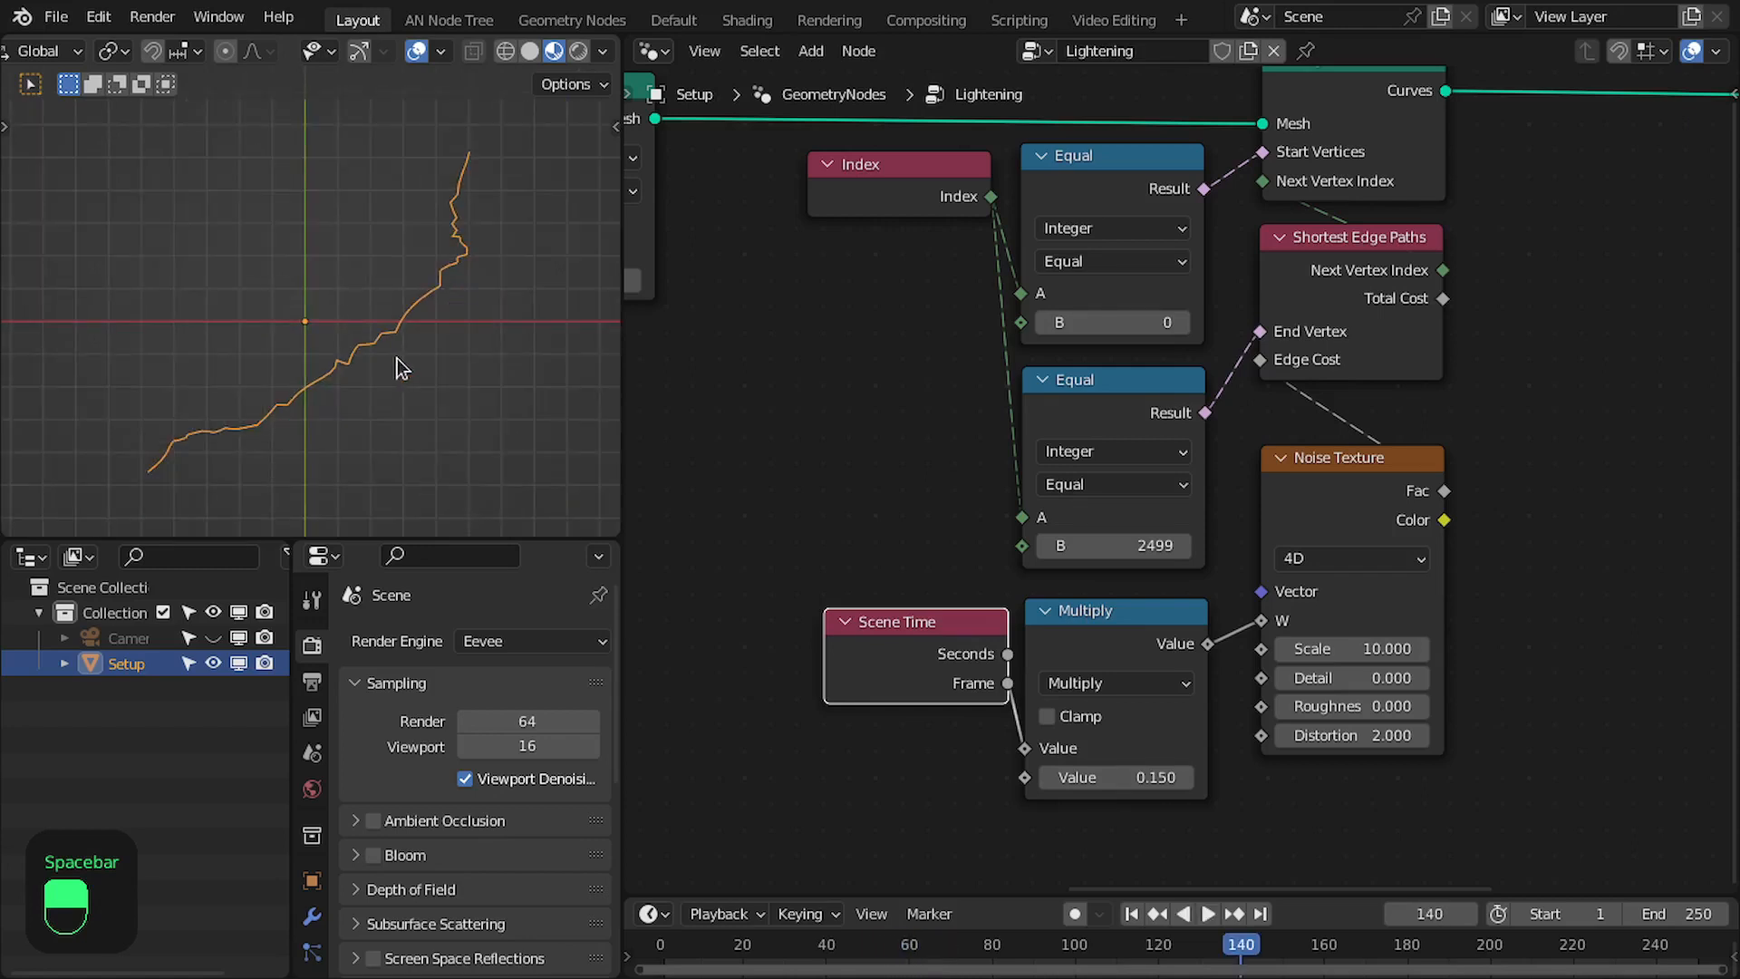
key("space")
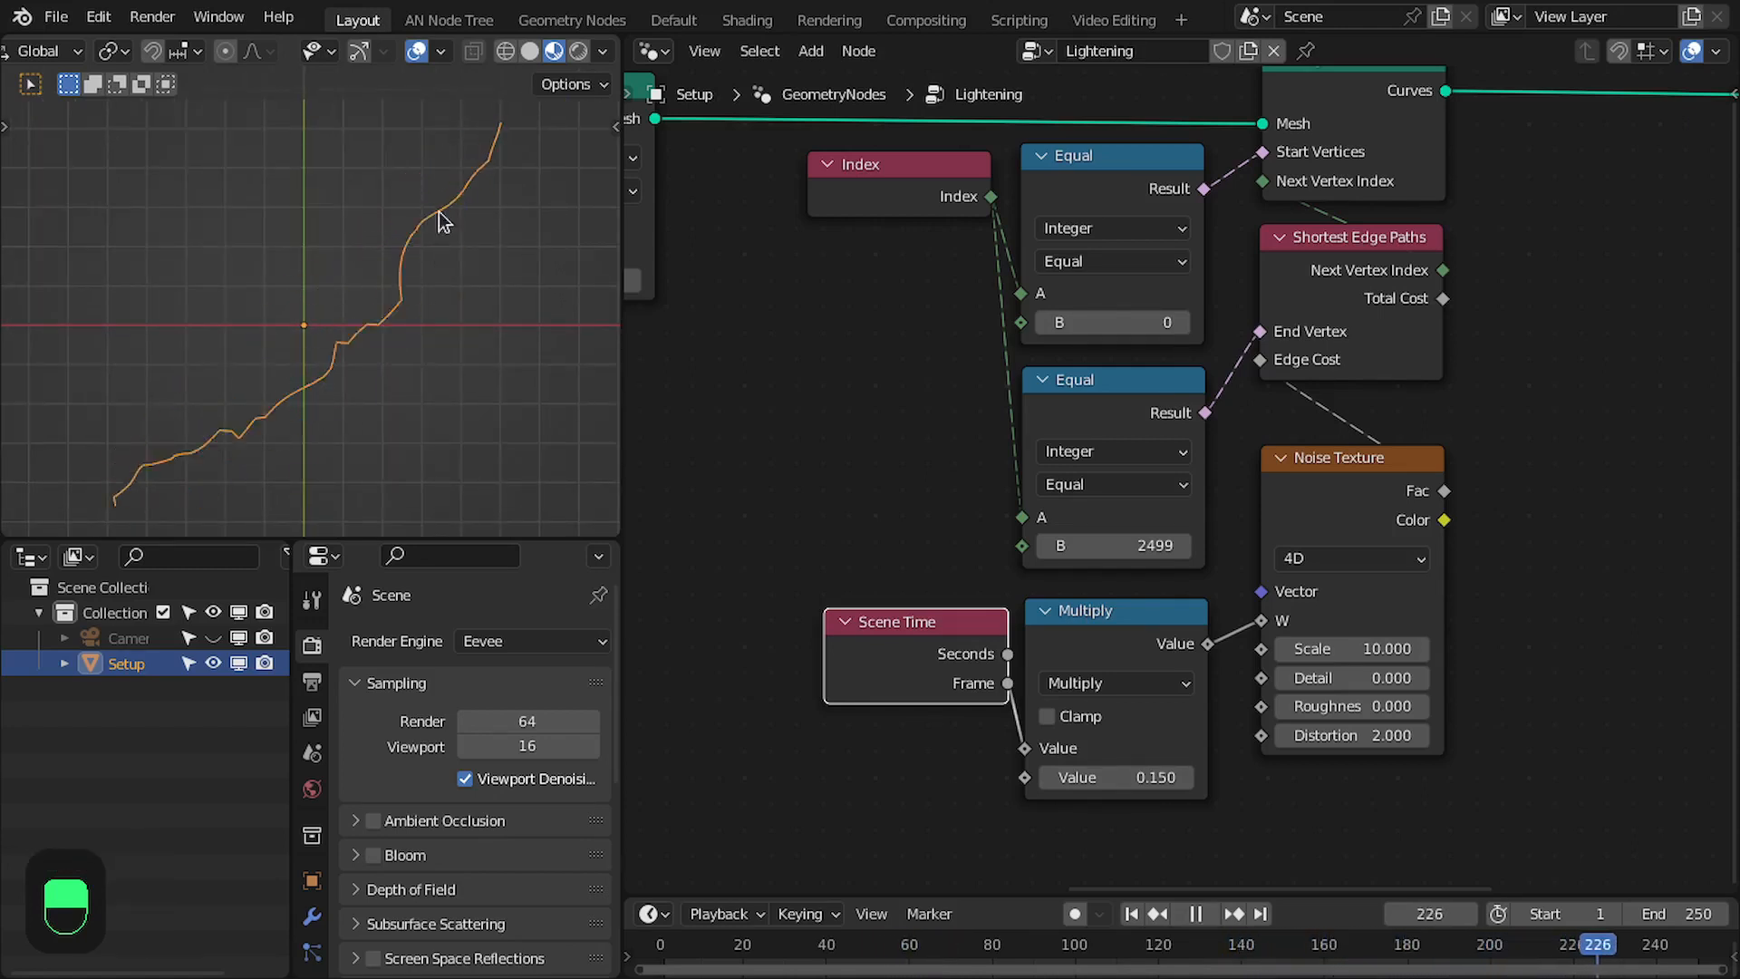
key("space")
scroll(403, 333, "down", 5)
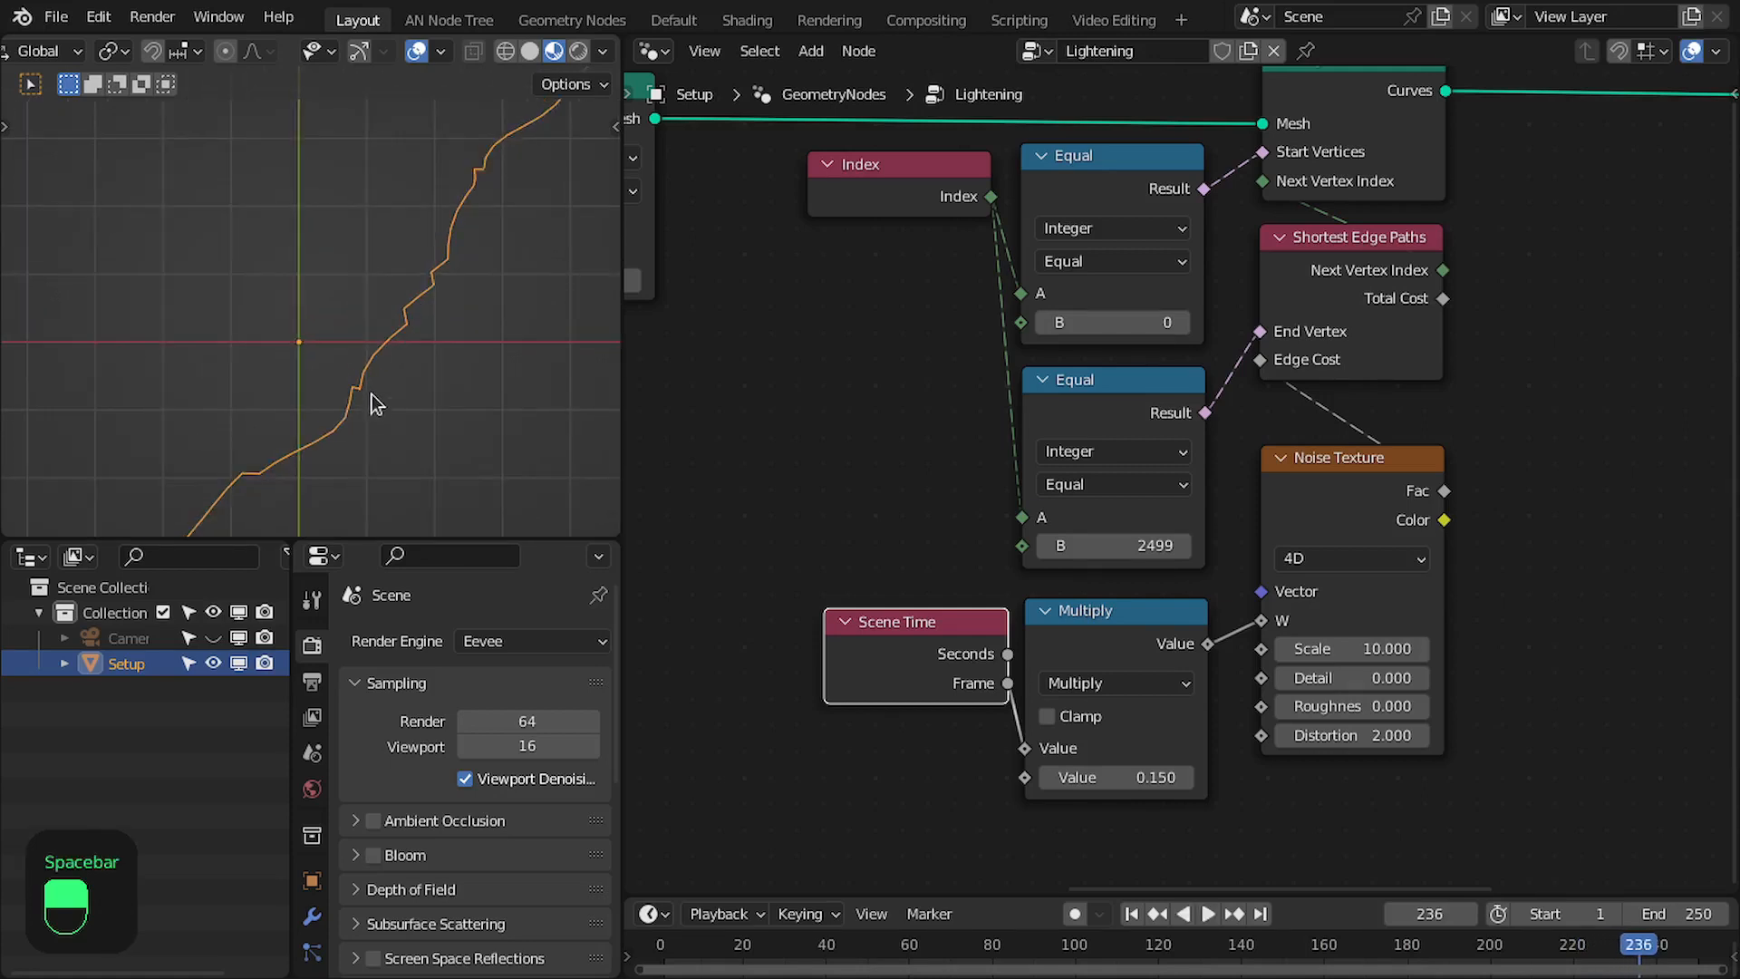
- Insert a Fillet Curve node between Edge Paths to Curves and Group Output
middle_click_drag(1722, 168, 1107, 368)
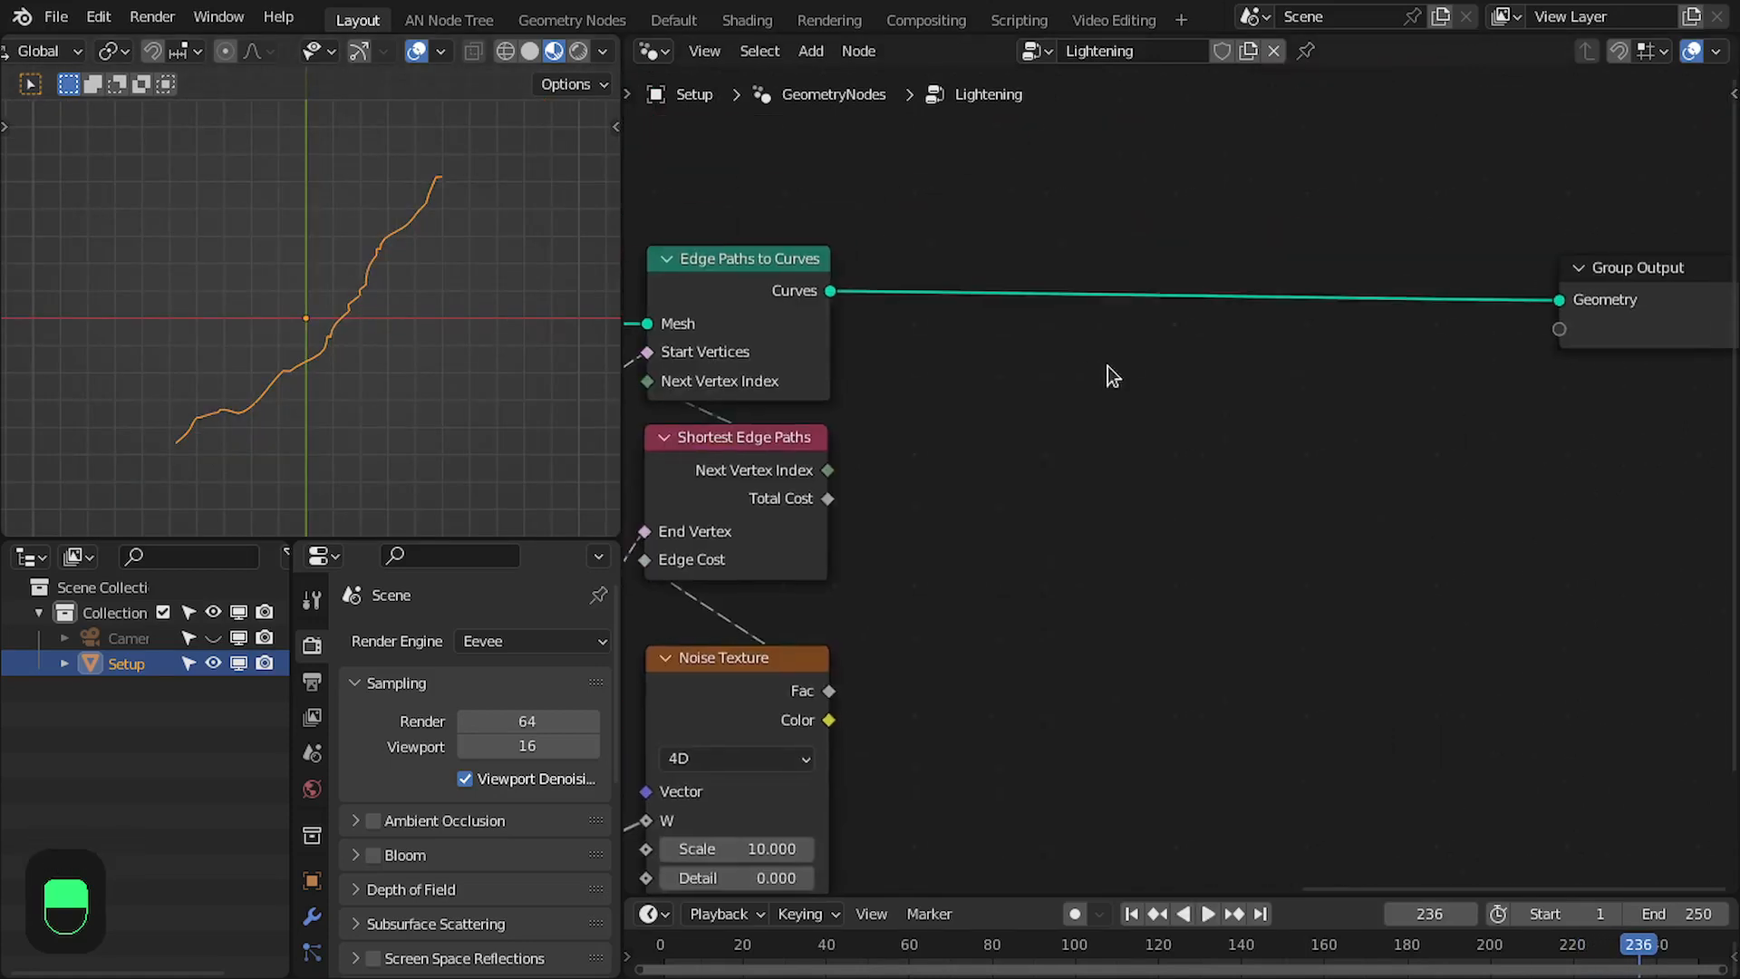
scroll(1107, 368, "down", 2)
mouse_move(859, 384)
middle_mouse_down()
mouse_move(901, 377)
mouse_move(885, 377)
middle_mouse_up()
scroll(885, 326, "up", 3)
middle_click_drag(879, 275, 857, 289)
middle_click_drag(1367, 242, 1263, 261)
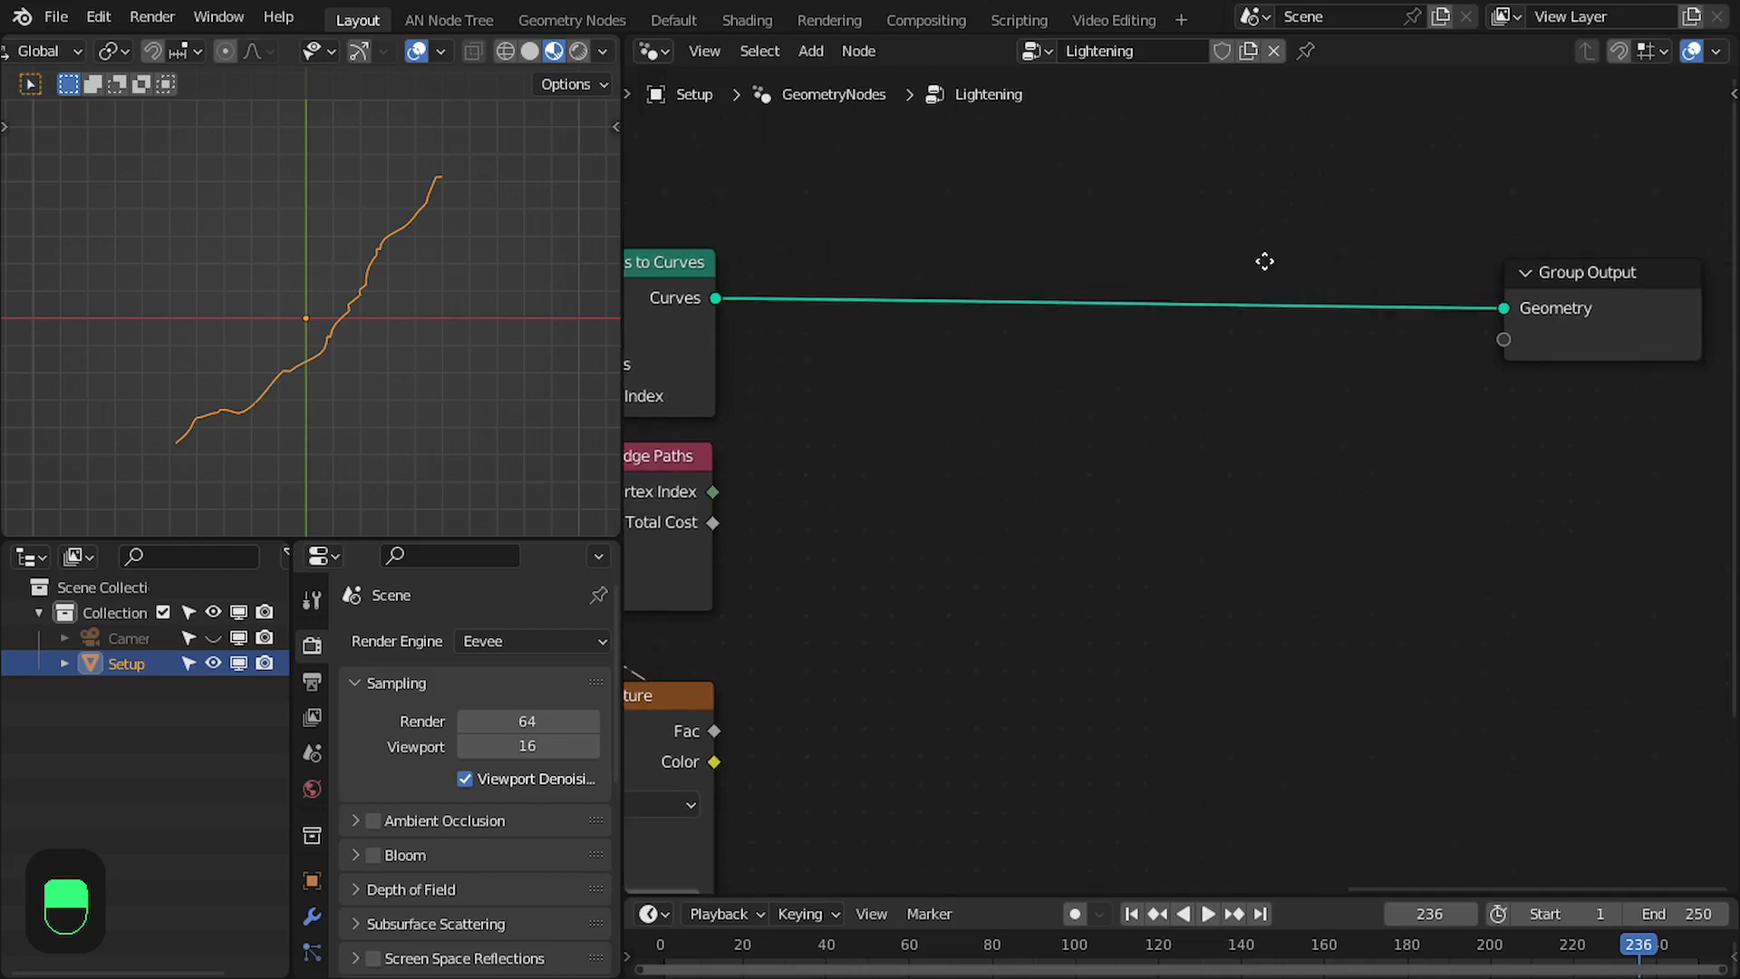
middle_click_drag(895, 274, 1029, 276)
key("shift+a")
left_click(1008, 241)
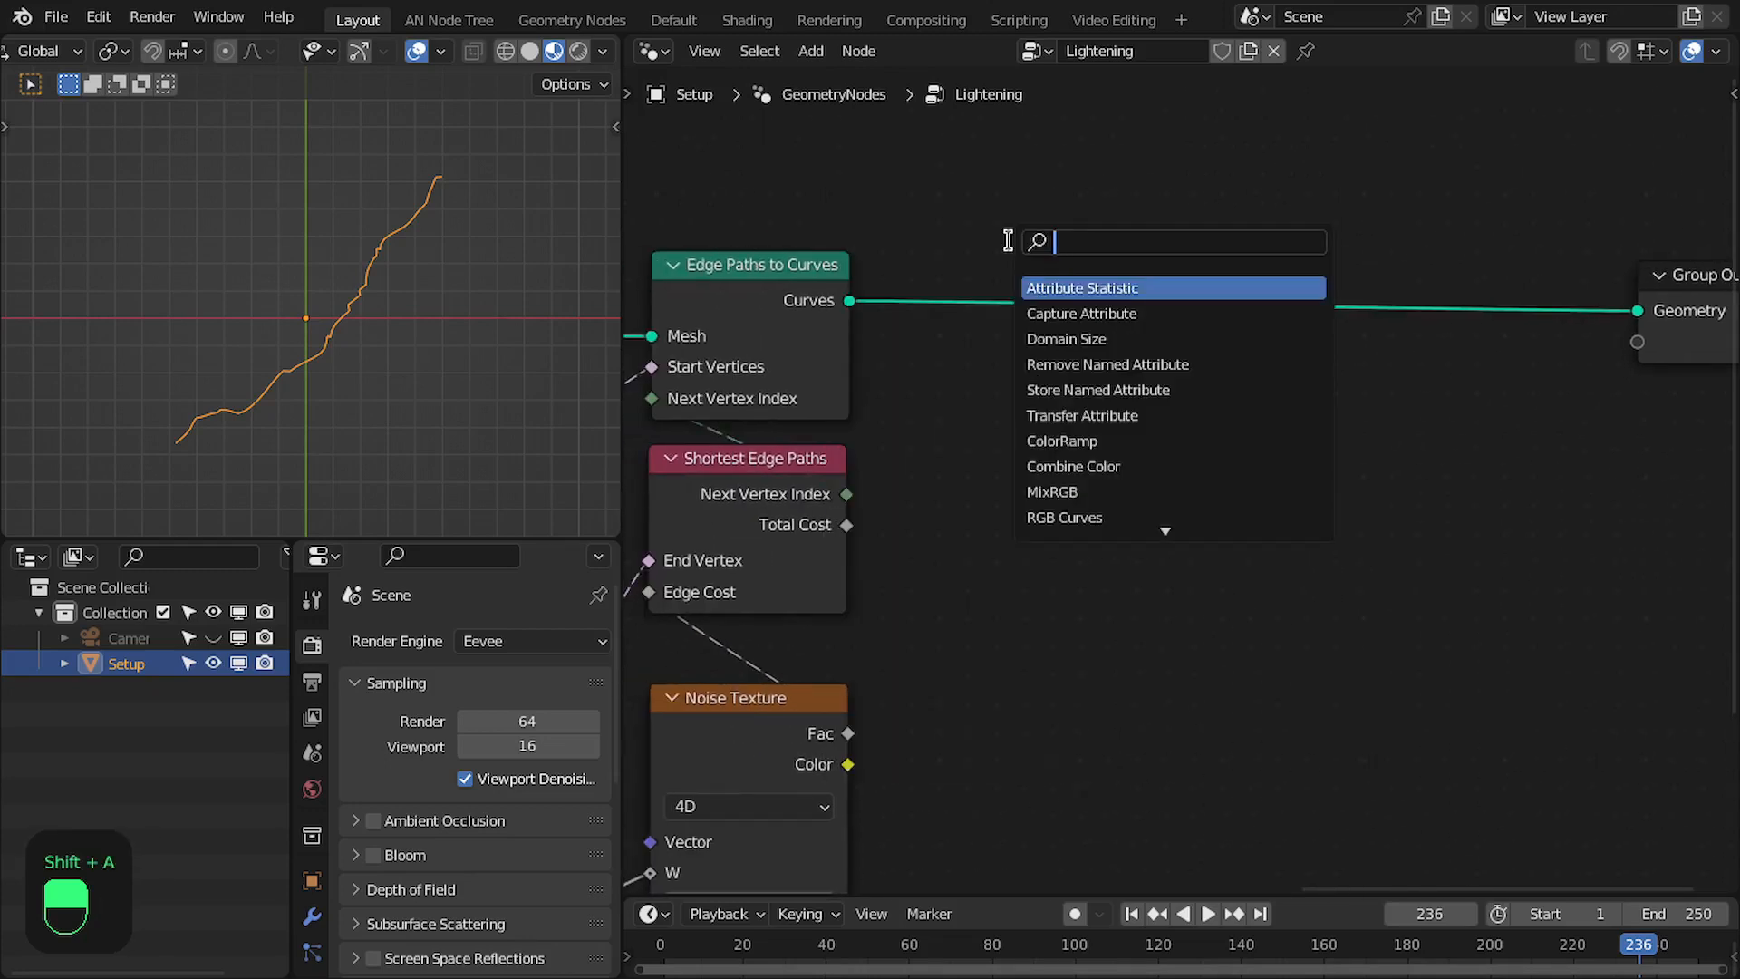
type("fil")
key("Down")
key("Return")
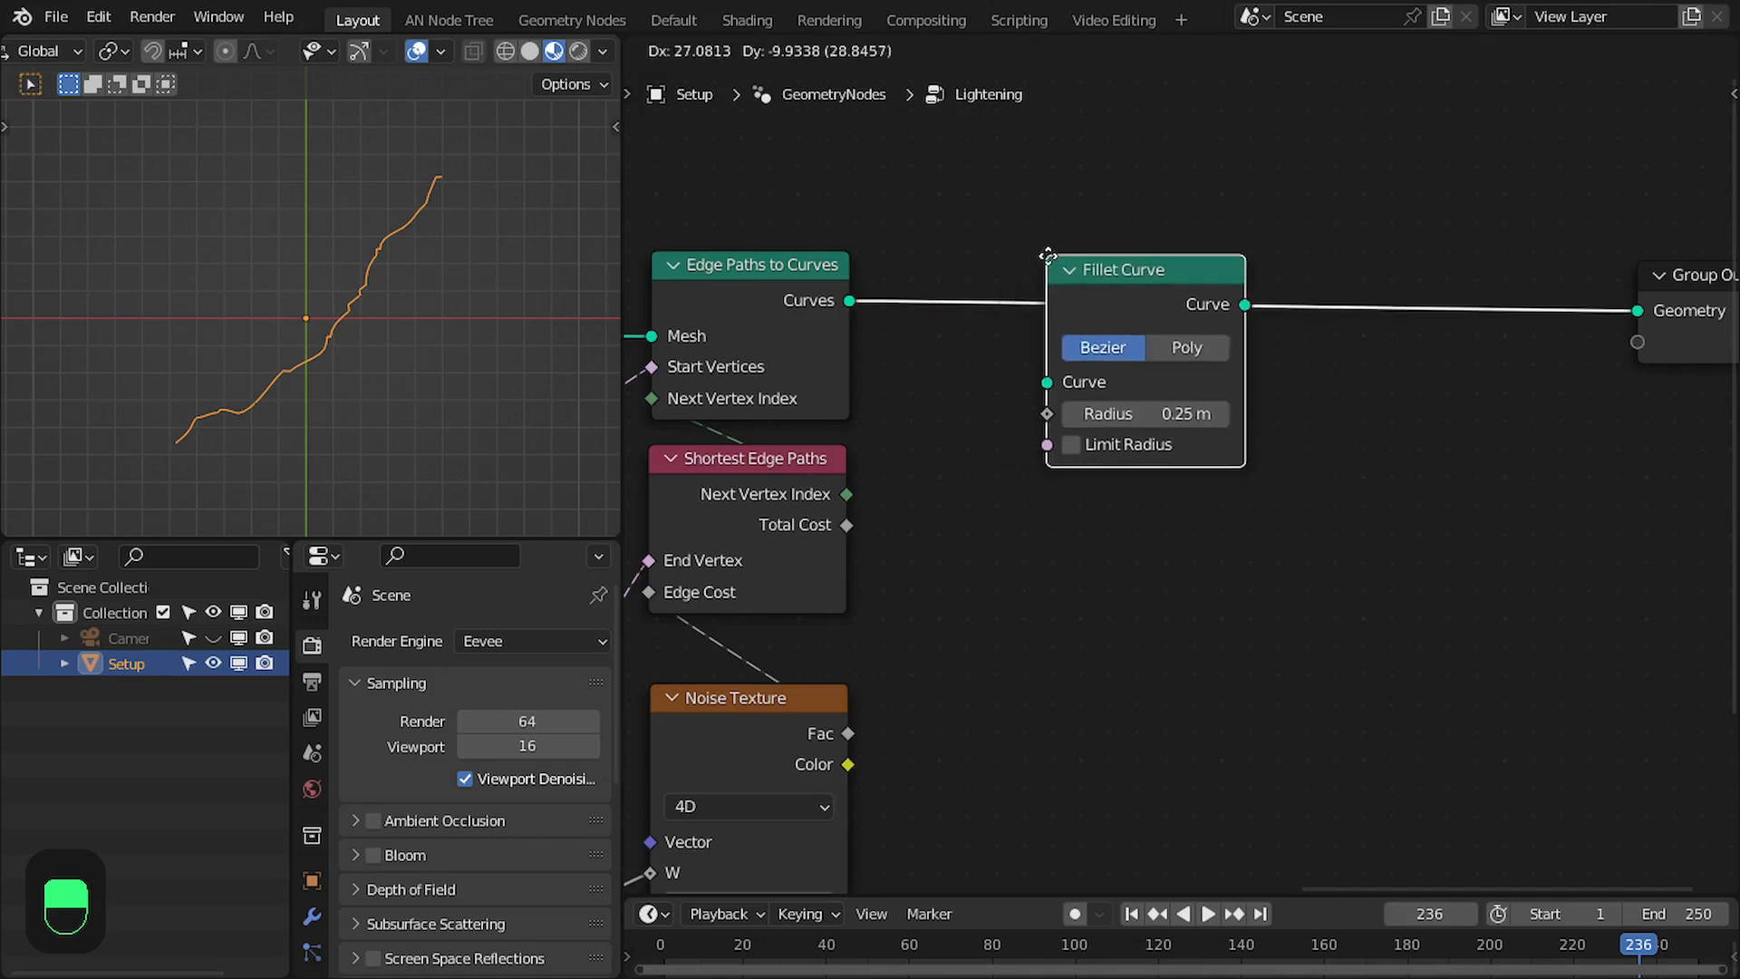
left_click(999, 231)
- Set Fillet Curve to Poly mode with Limit Radius enabled, Count 3 and Radius 0.35 m
scroll(1183, 348, "up", 2)
left_click(1127, 316)
left_click(980, 479)
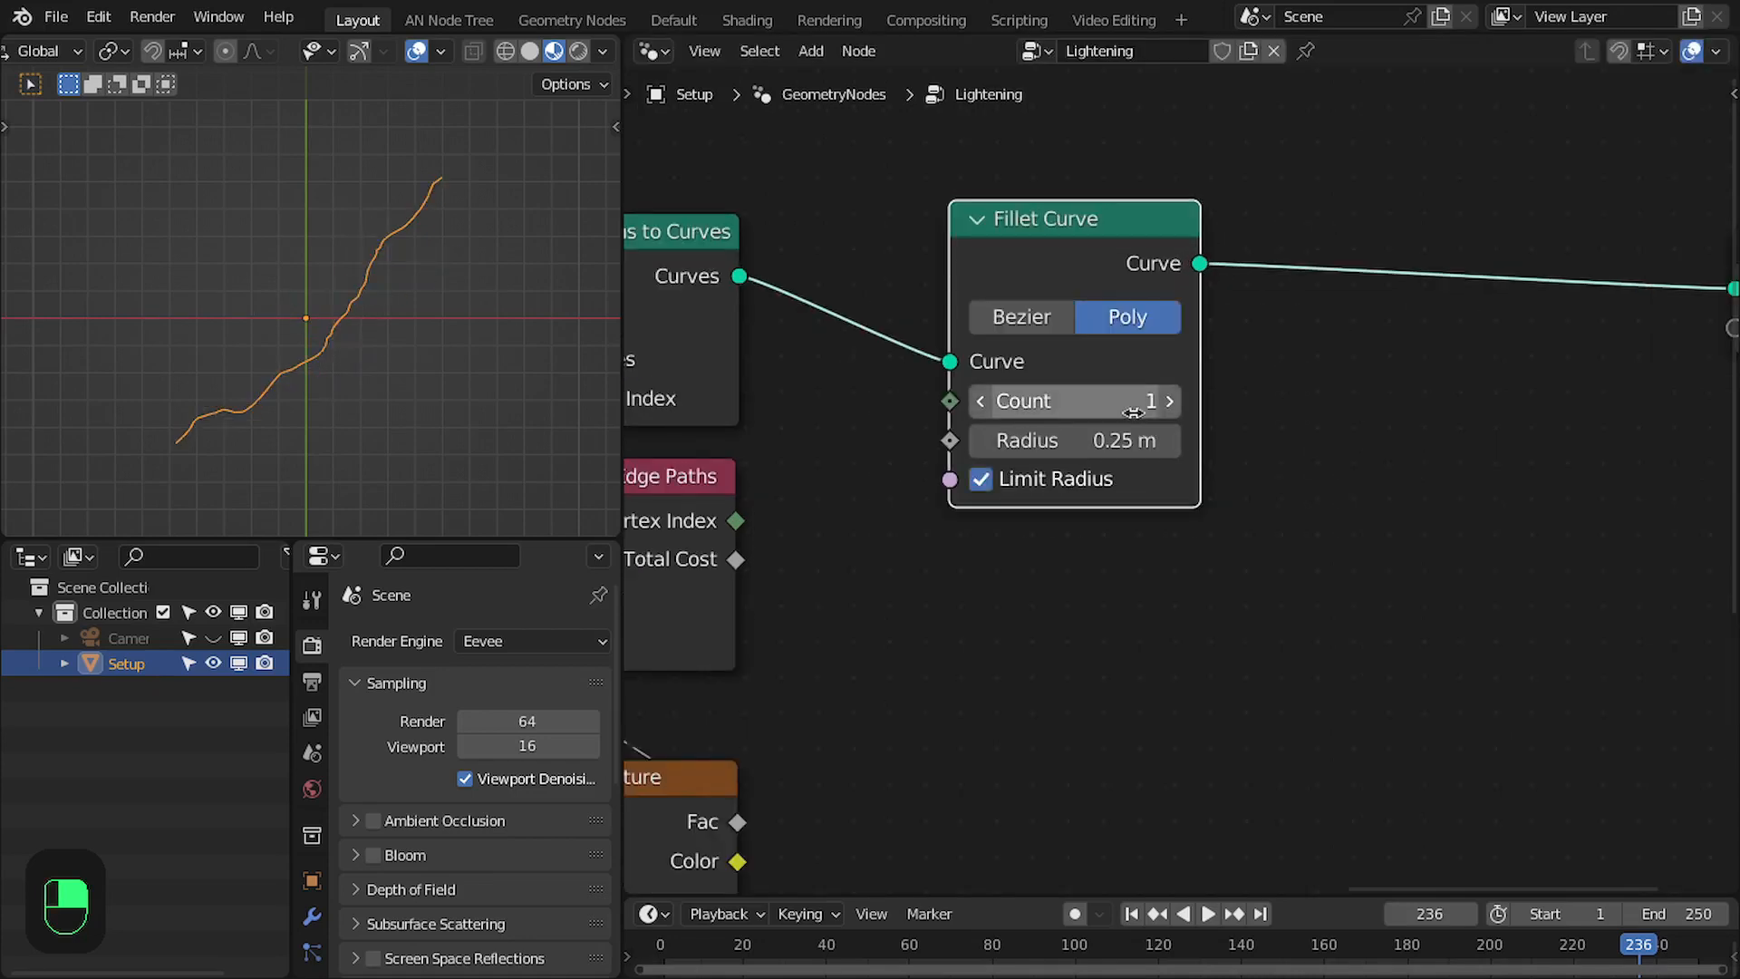
left_click(1132, 412)
type("3")
key("Return")
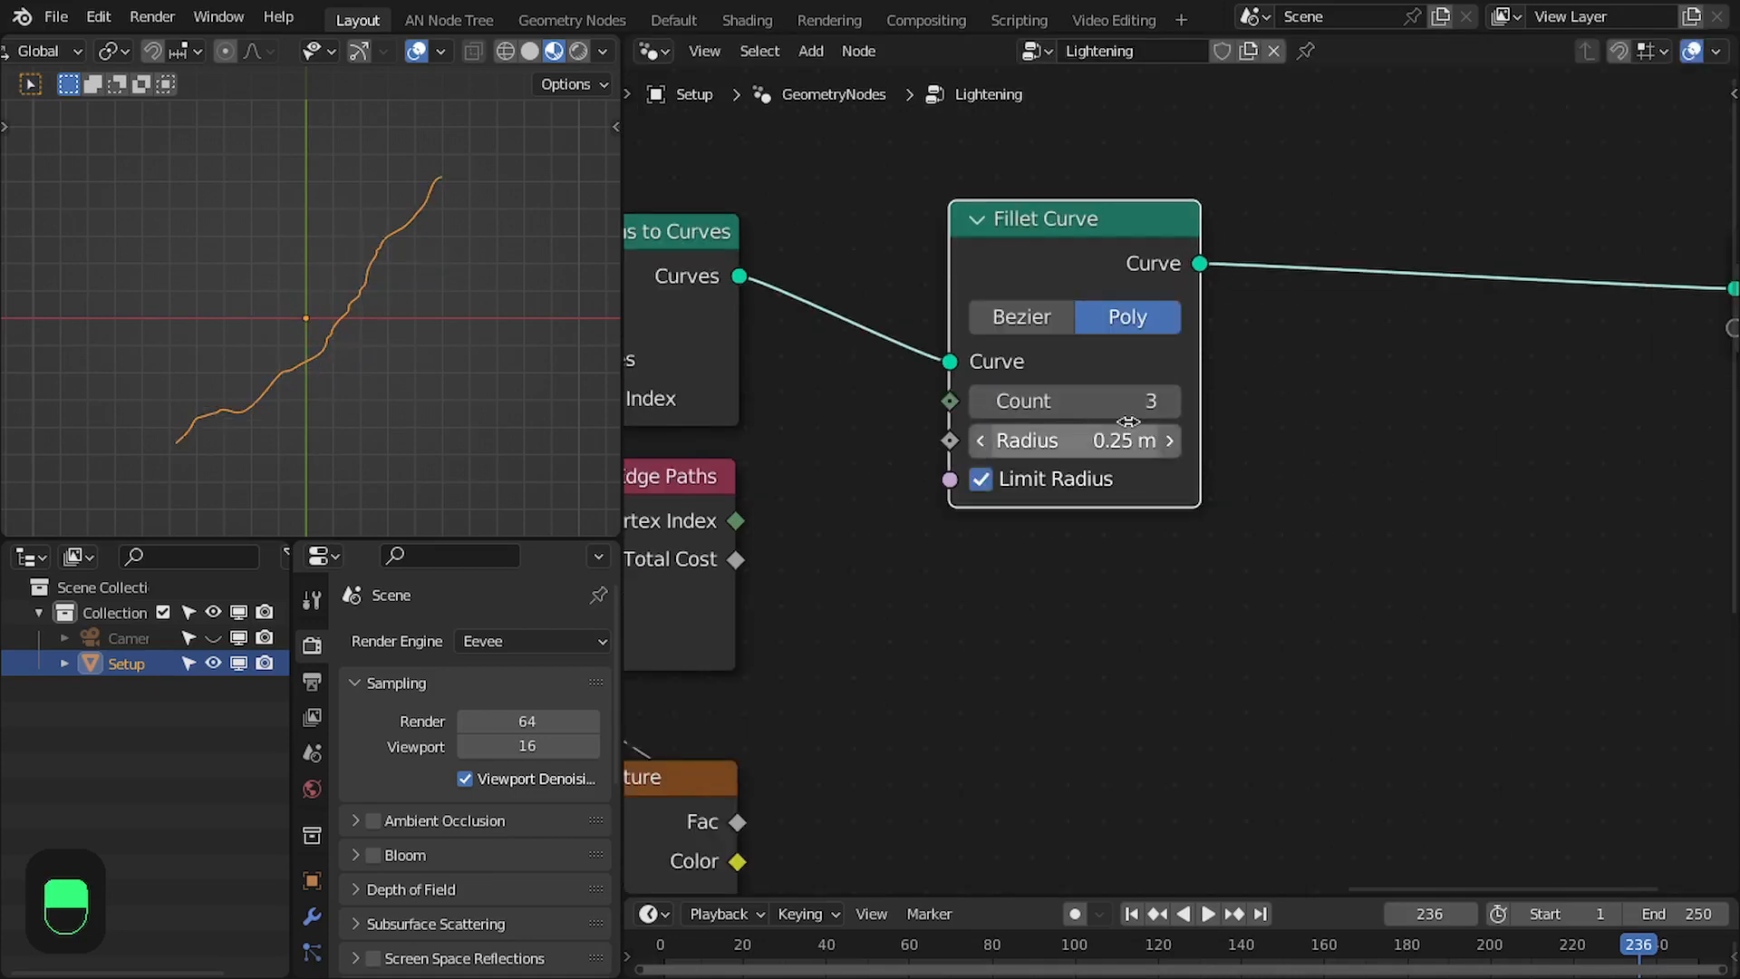
left_click(1126, 433)
type("0.35")
key("Return")
- Mute and unmute the Fillet Curve node repeatedly to compare the sharp and rounded path
key("m")
key("m")
key("m")
key("m")
key("m")
key("m")
key("m")
key("m")
key("m")
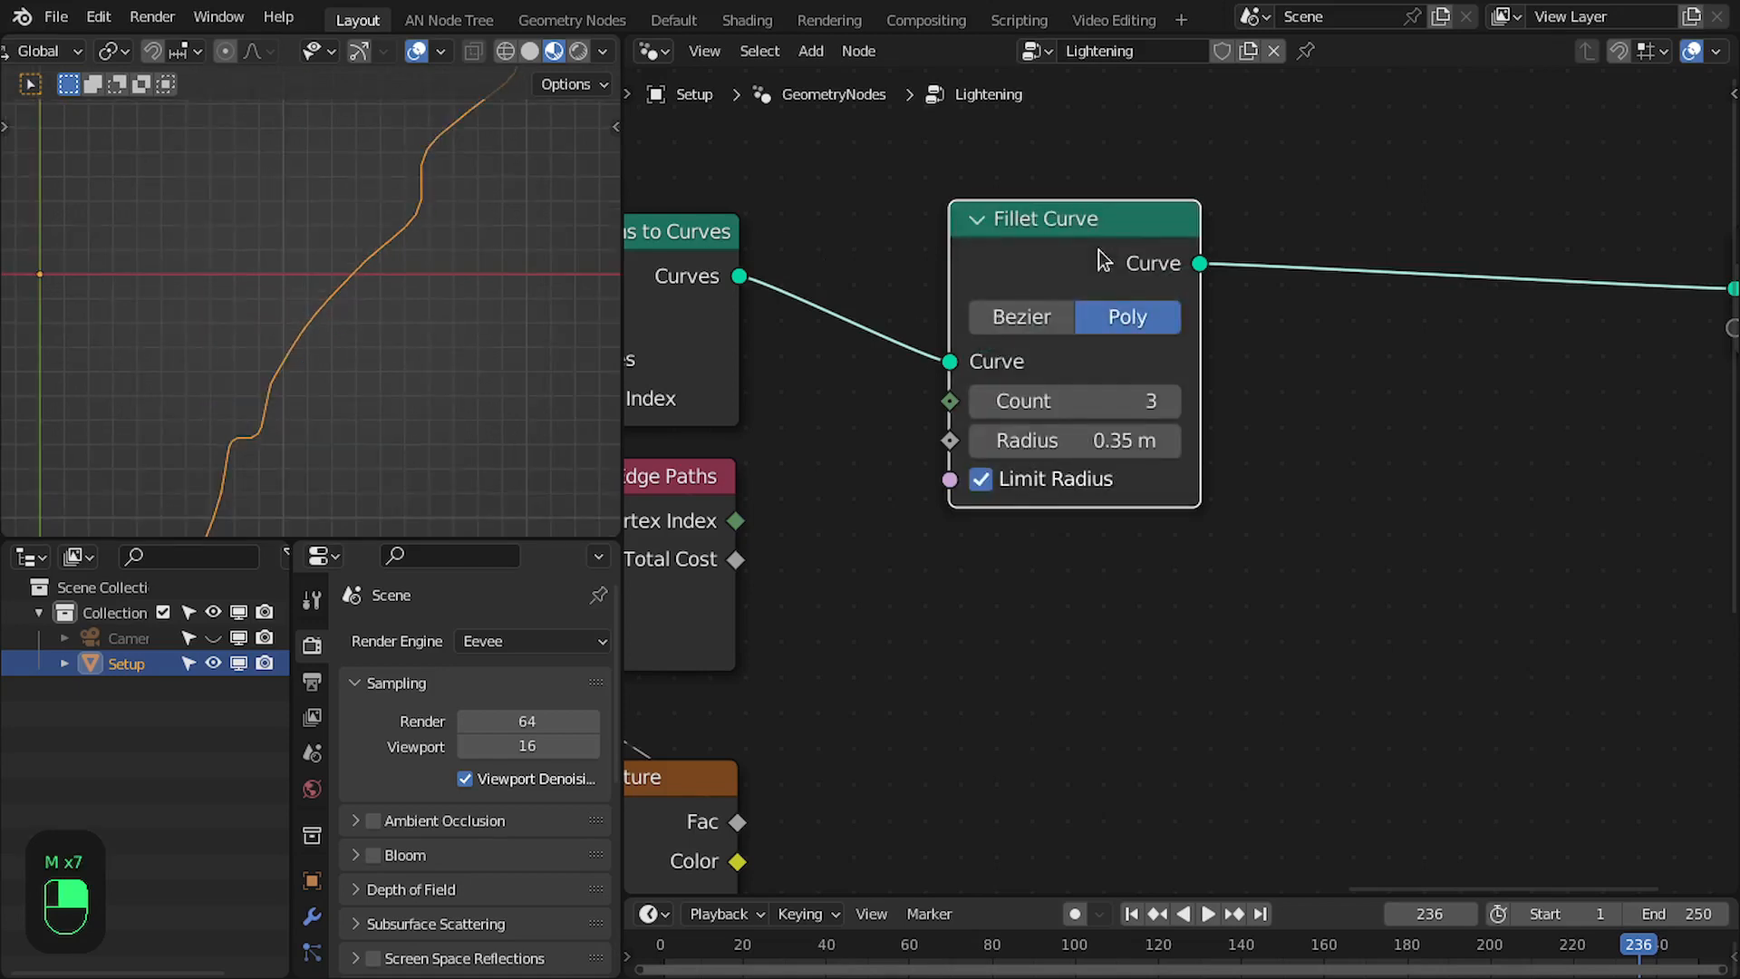
- Move Group Output farther from Fillet Curve and maximize the node editor to show the whole tree
scroll(933, 265, "down", 3)
scroll(1087, 308, "down", 2)
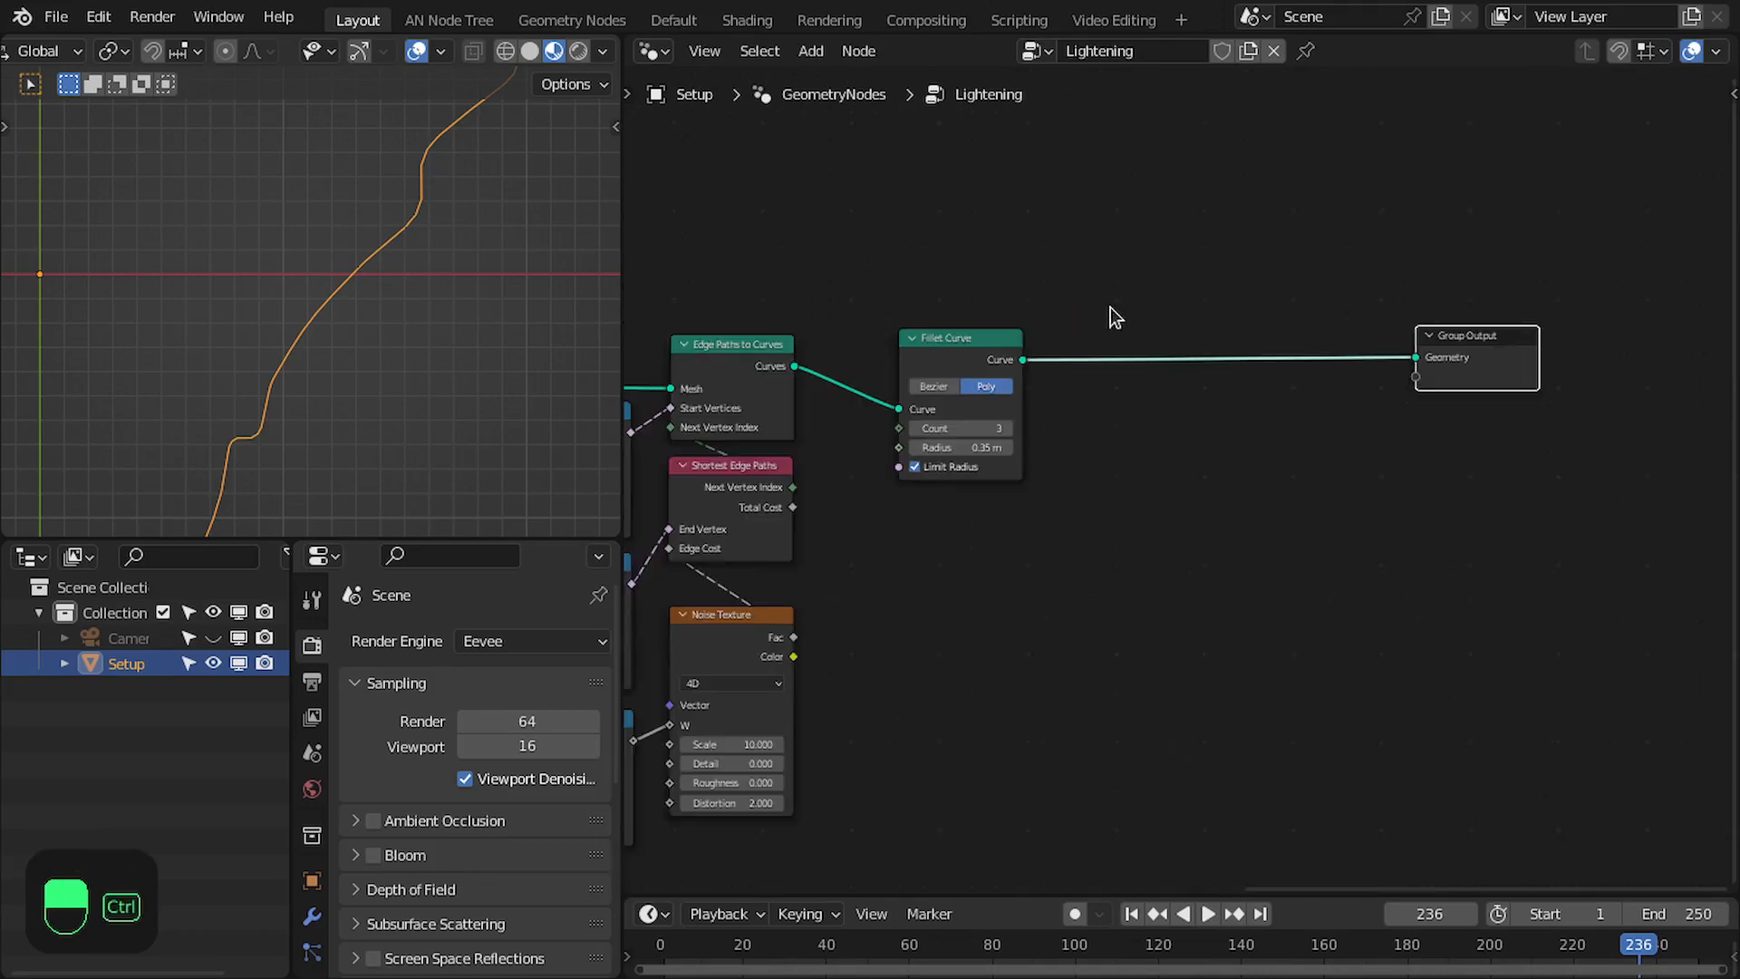
key("ctrl+space")
scroll(1084, 333, "up", 2)
left_click_drag(1239, 350, 1351, 367)
scroll(1269, 373, "down", 4)
scroll(398, 351, "up", 1)
scroll(344, 372, "down", 1)
middle_click_drag(237, 423, 648, 383)
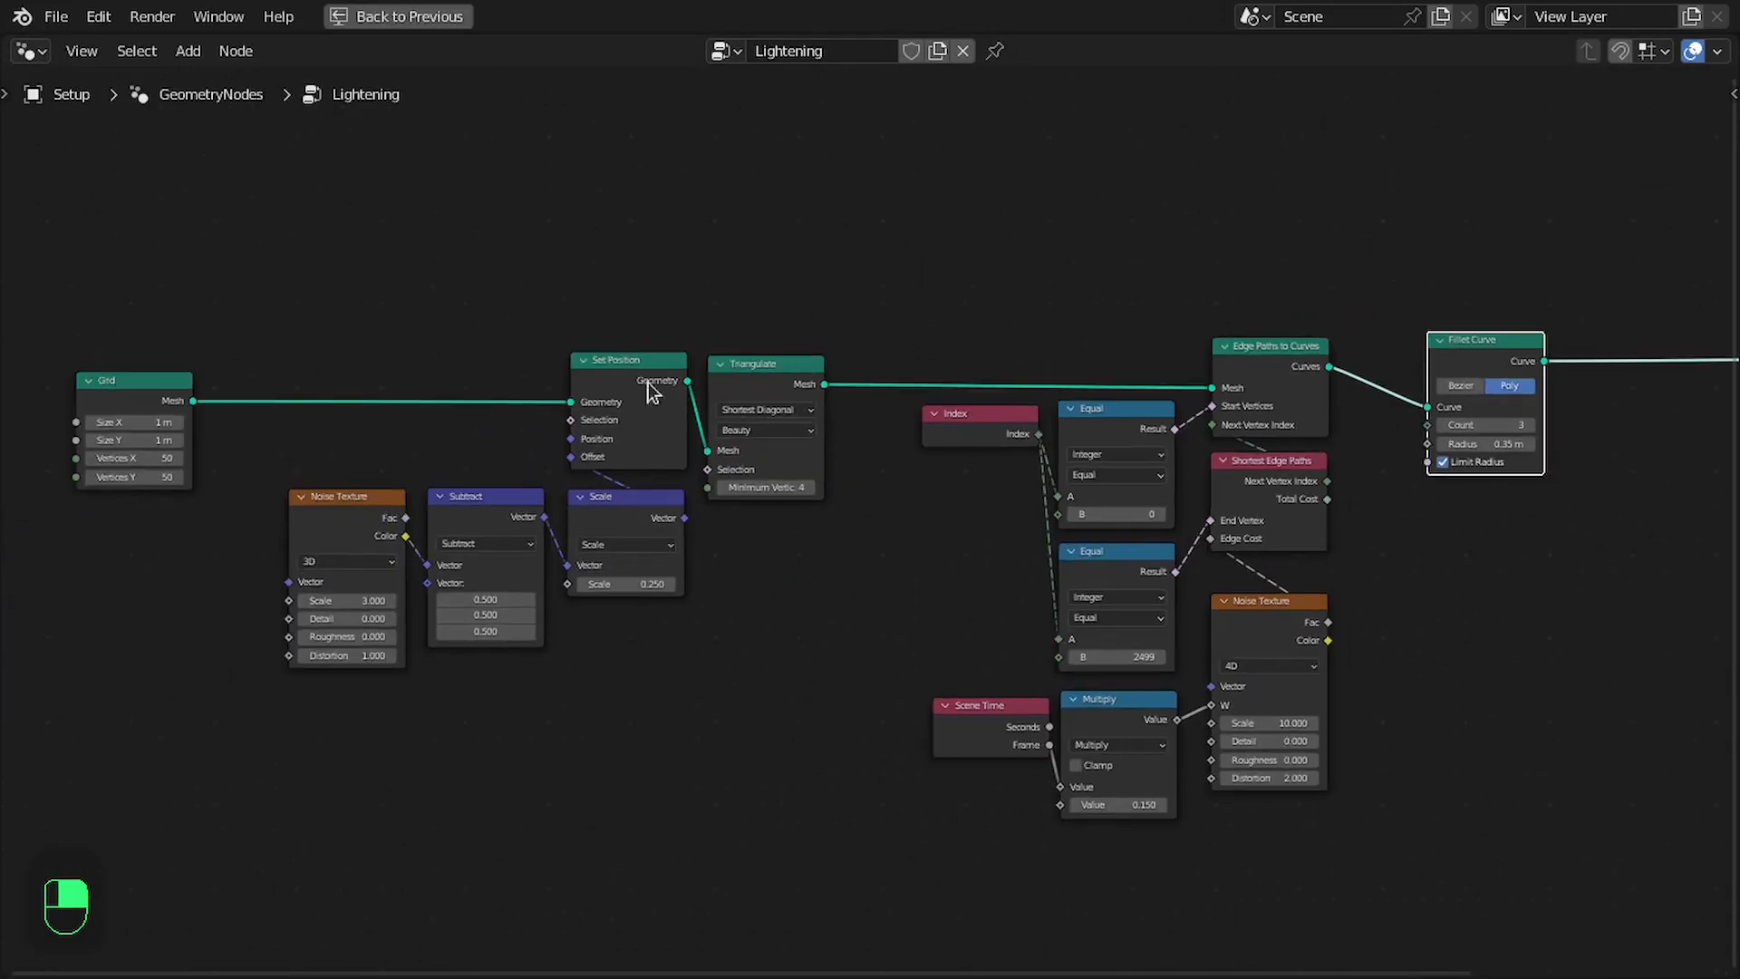
- Duplicate the Noise Texture, Subtract, Scale and Set Position nodes and place the copies between Fillet Curve and Group Output
left_click_drag(362, 311, 640, 590)
middle_click_drag(627, 535, 507, 545)
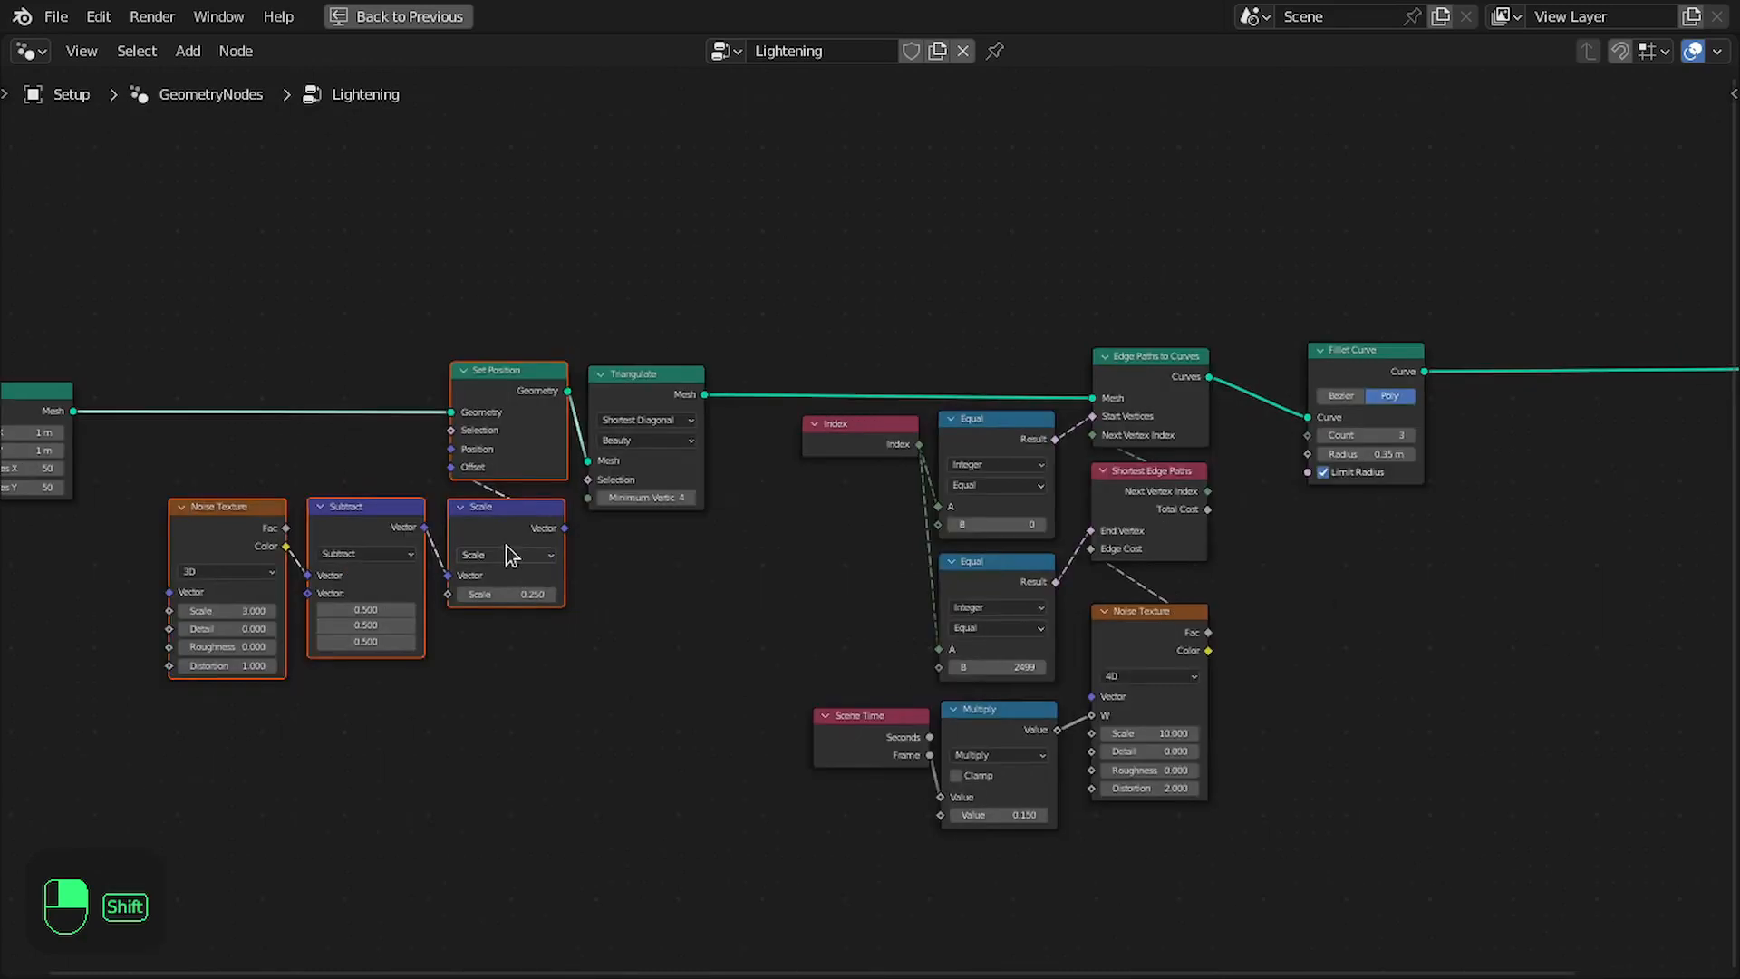
key("shift+d")
left_click(1622, 543)
middle_click_drag(1622, 544, 1042, 580)
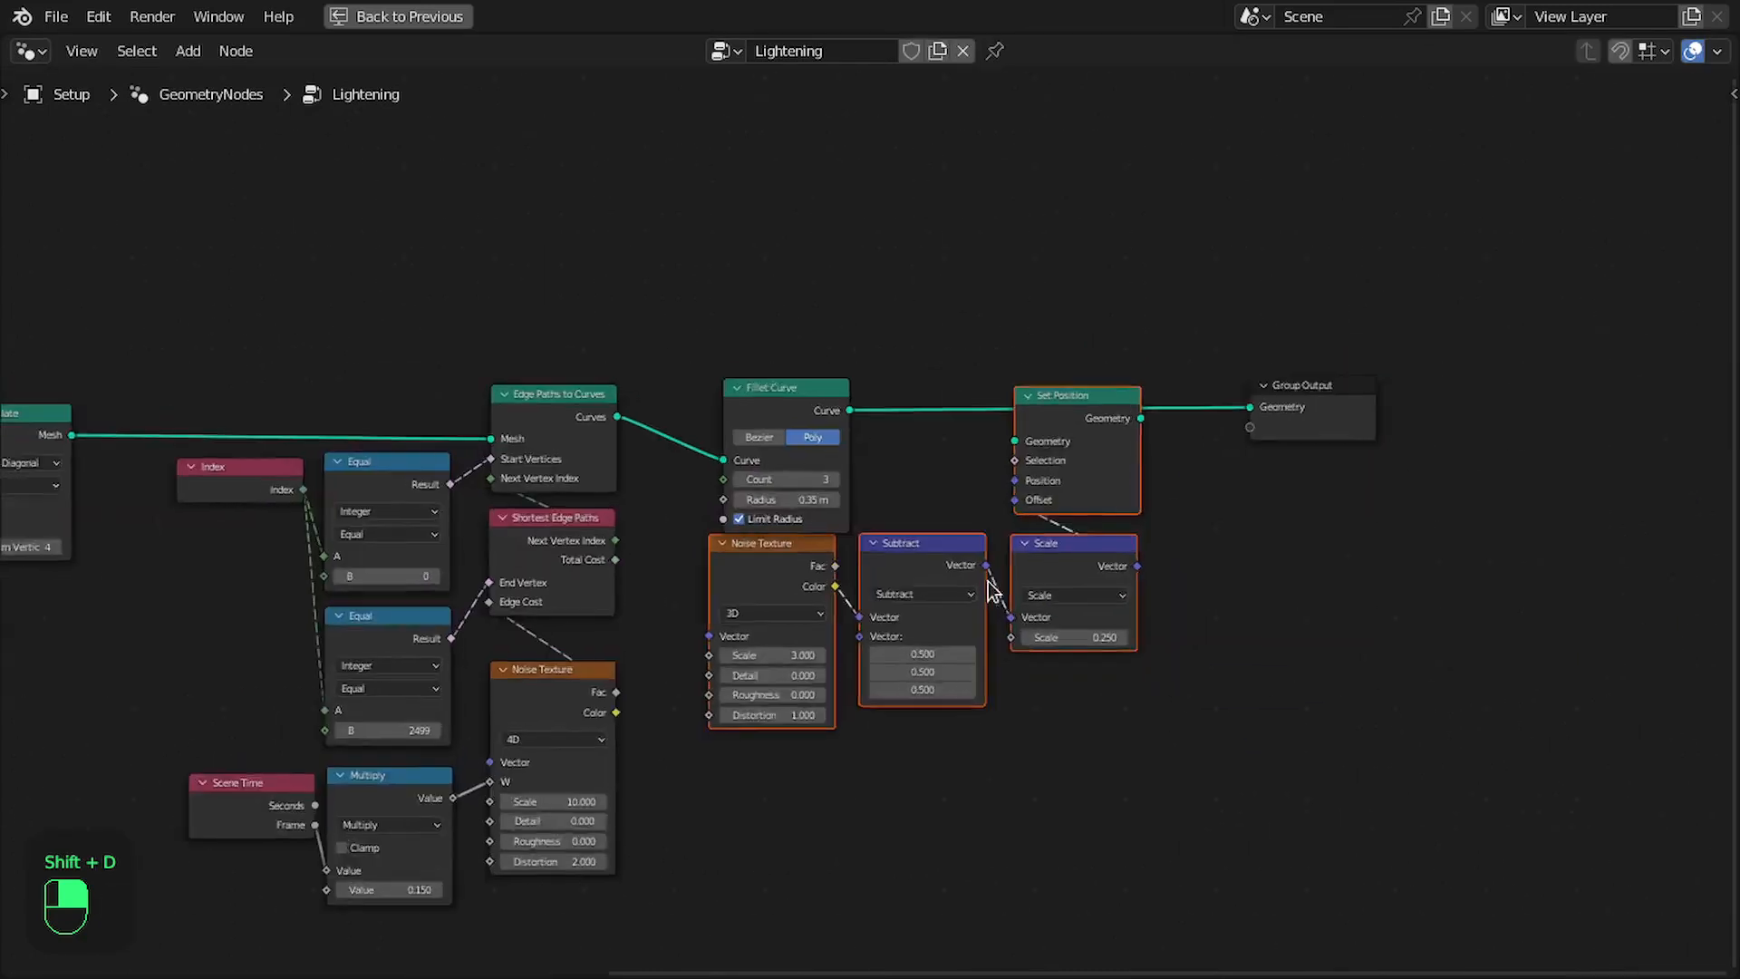
scroll(1151, 458, "up", 2)
- Restore the split layout and wire Fillet Curve through the duplicated Set Position node into Group Output
left_click(1257, 464)
key("ctrl+space")
middle_click_drag(1052, 368, 1009, 306)
left_click_drag(964, 308, 1174, 355)
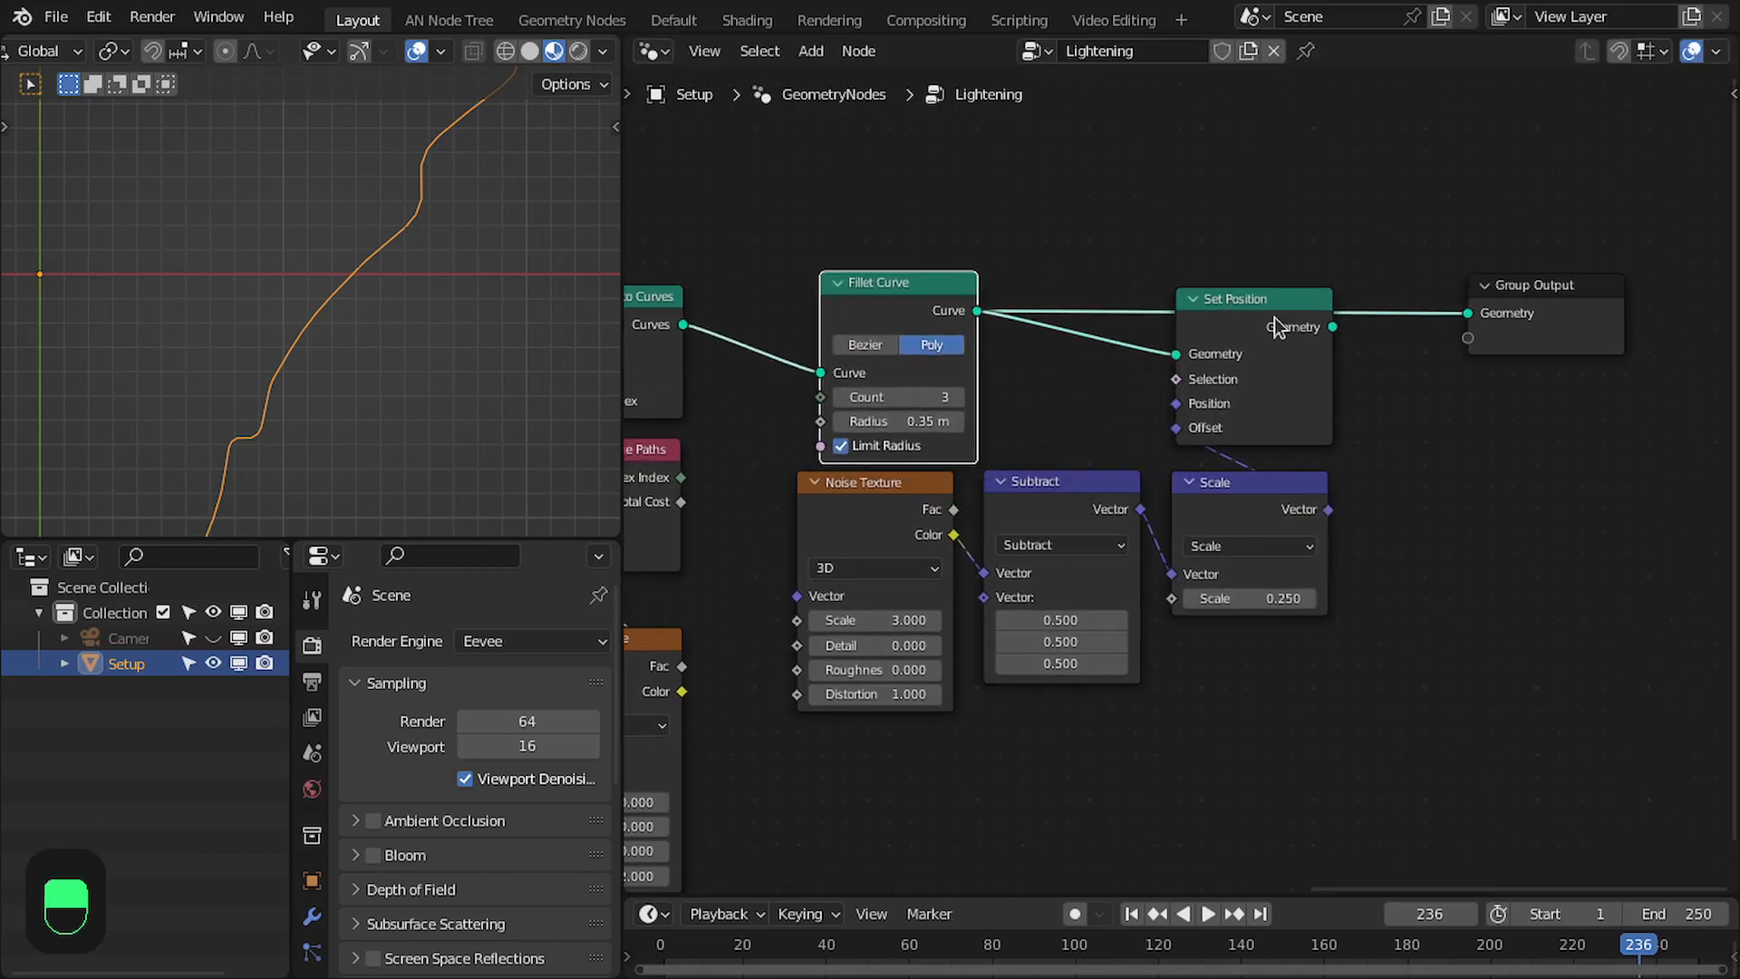
left_click_drag(1334, 332, 1469, 317)
middle_click_drag(1305, 364, 1301, 360)
scroll(1262, 546, "up", 1)
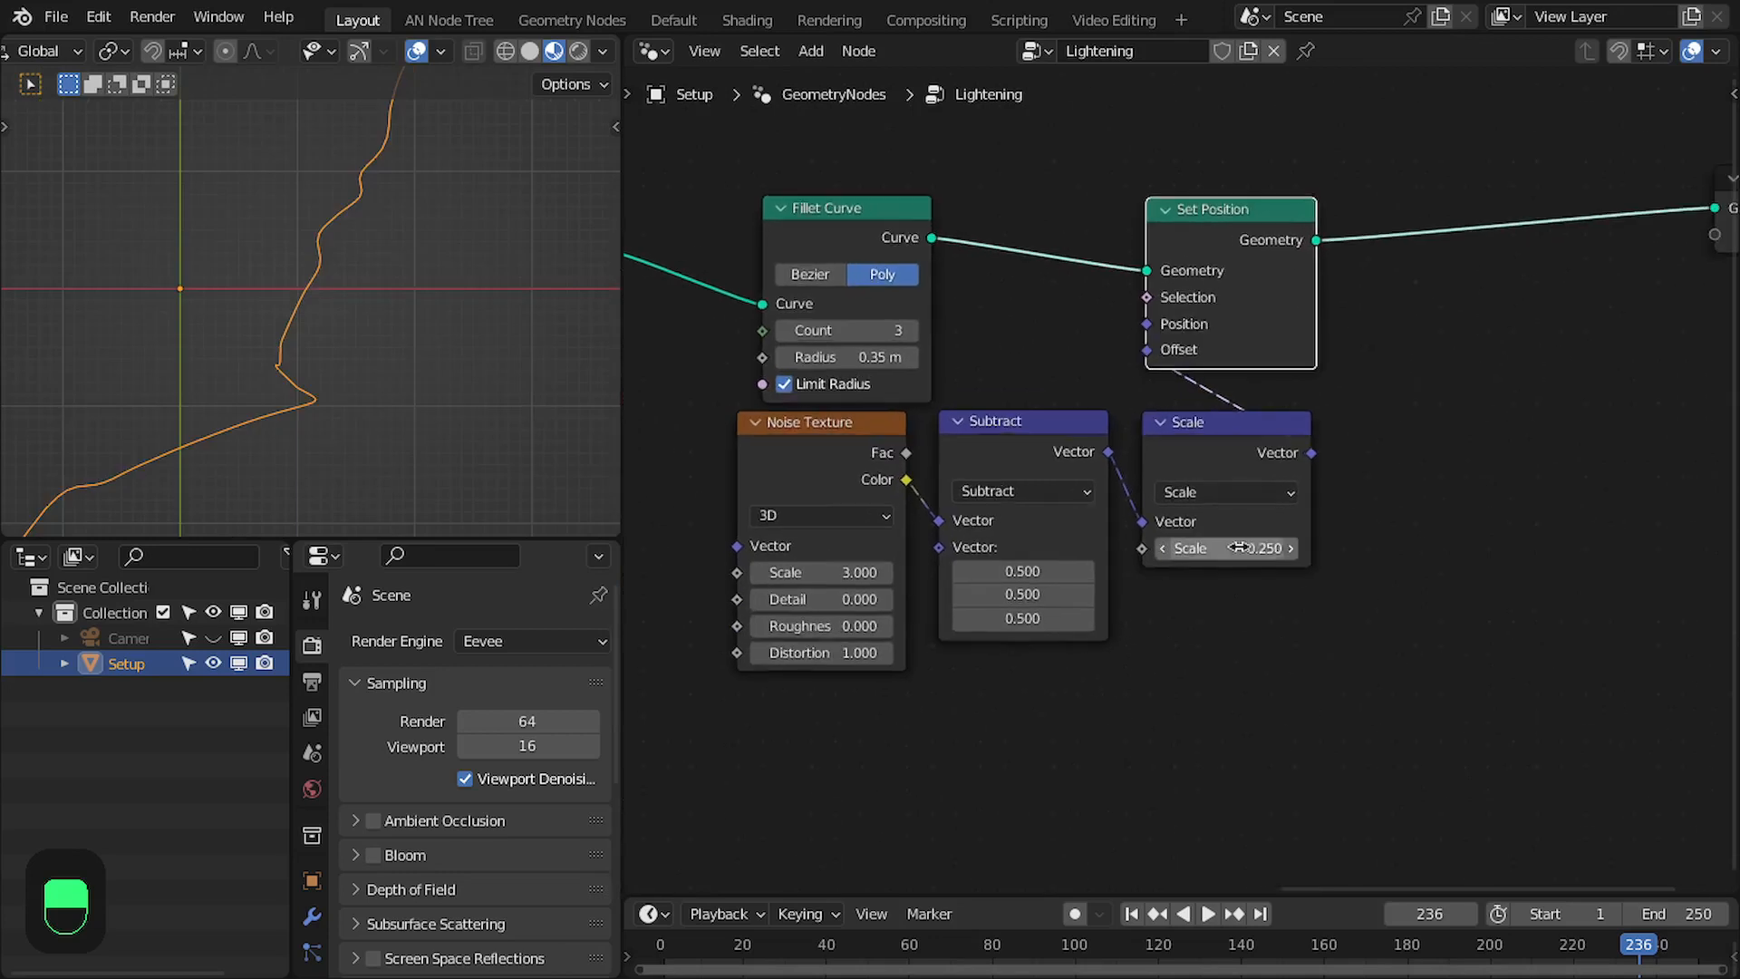
- Set the duplicated Scale node's factor to 0.025 and the duplicated Noise Texture's scale to 50
left_click(1236, 547)
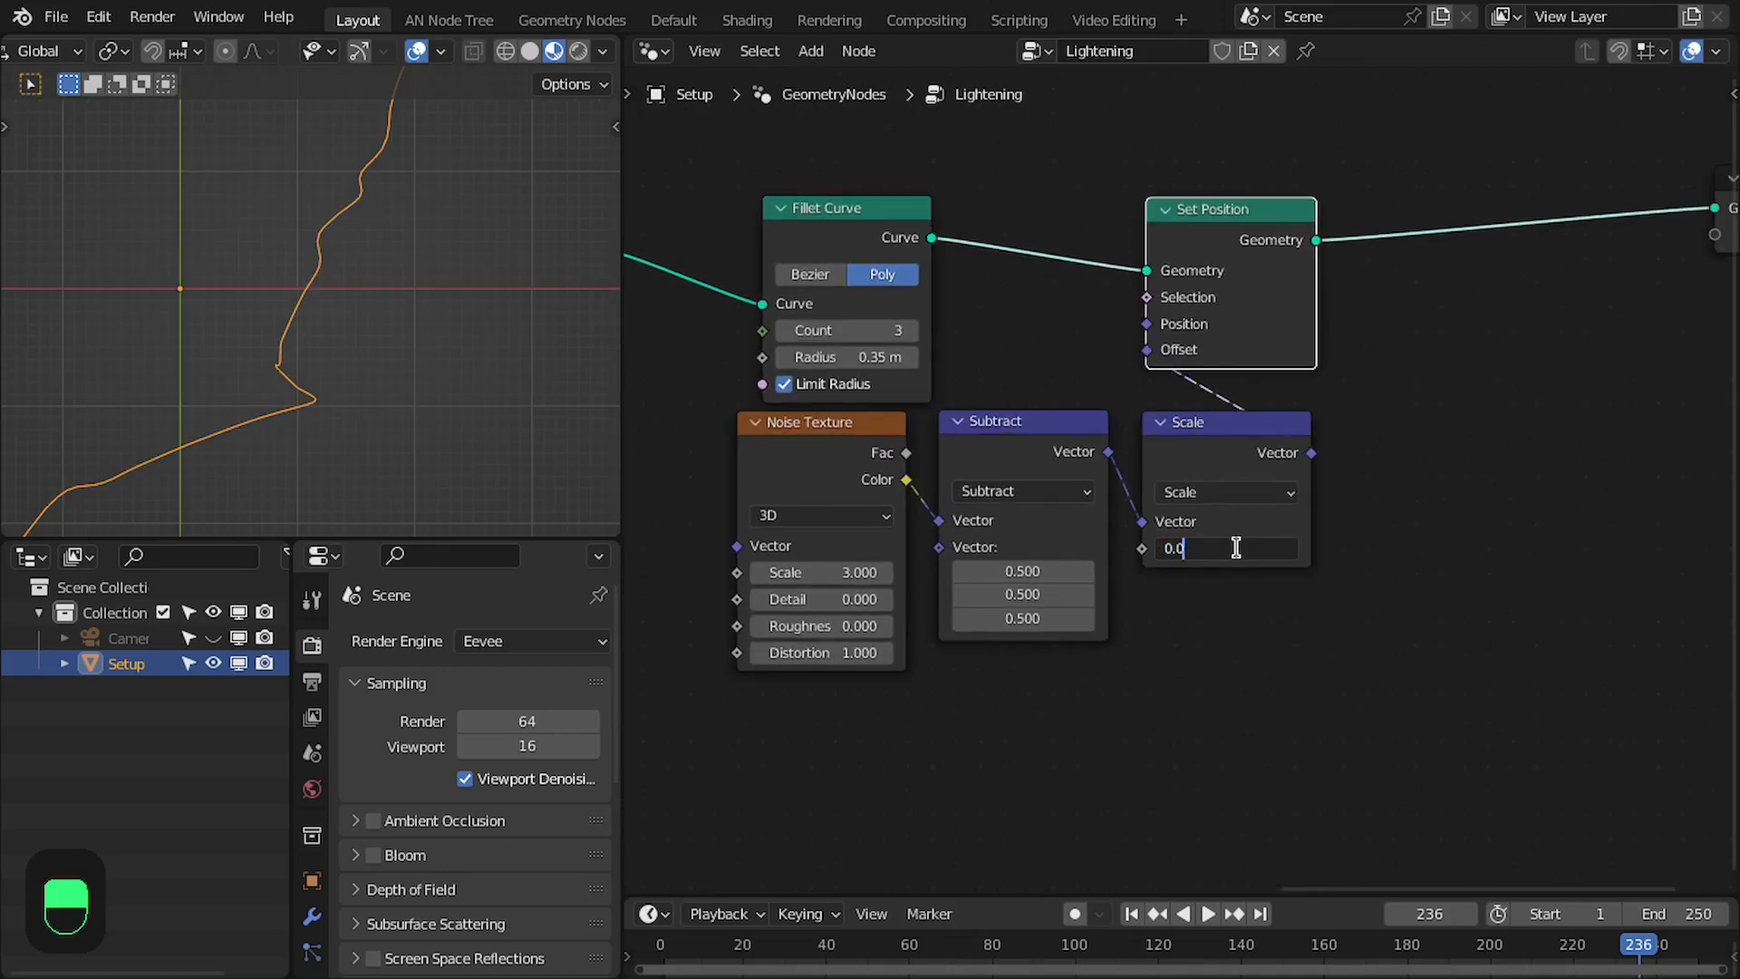
type("0.025")
key("Return")
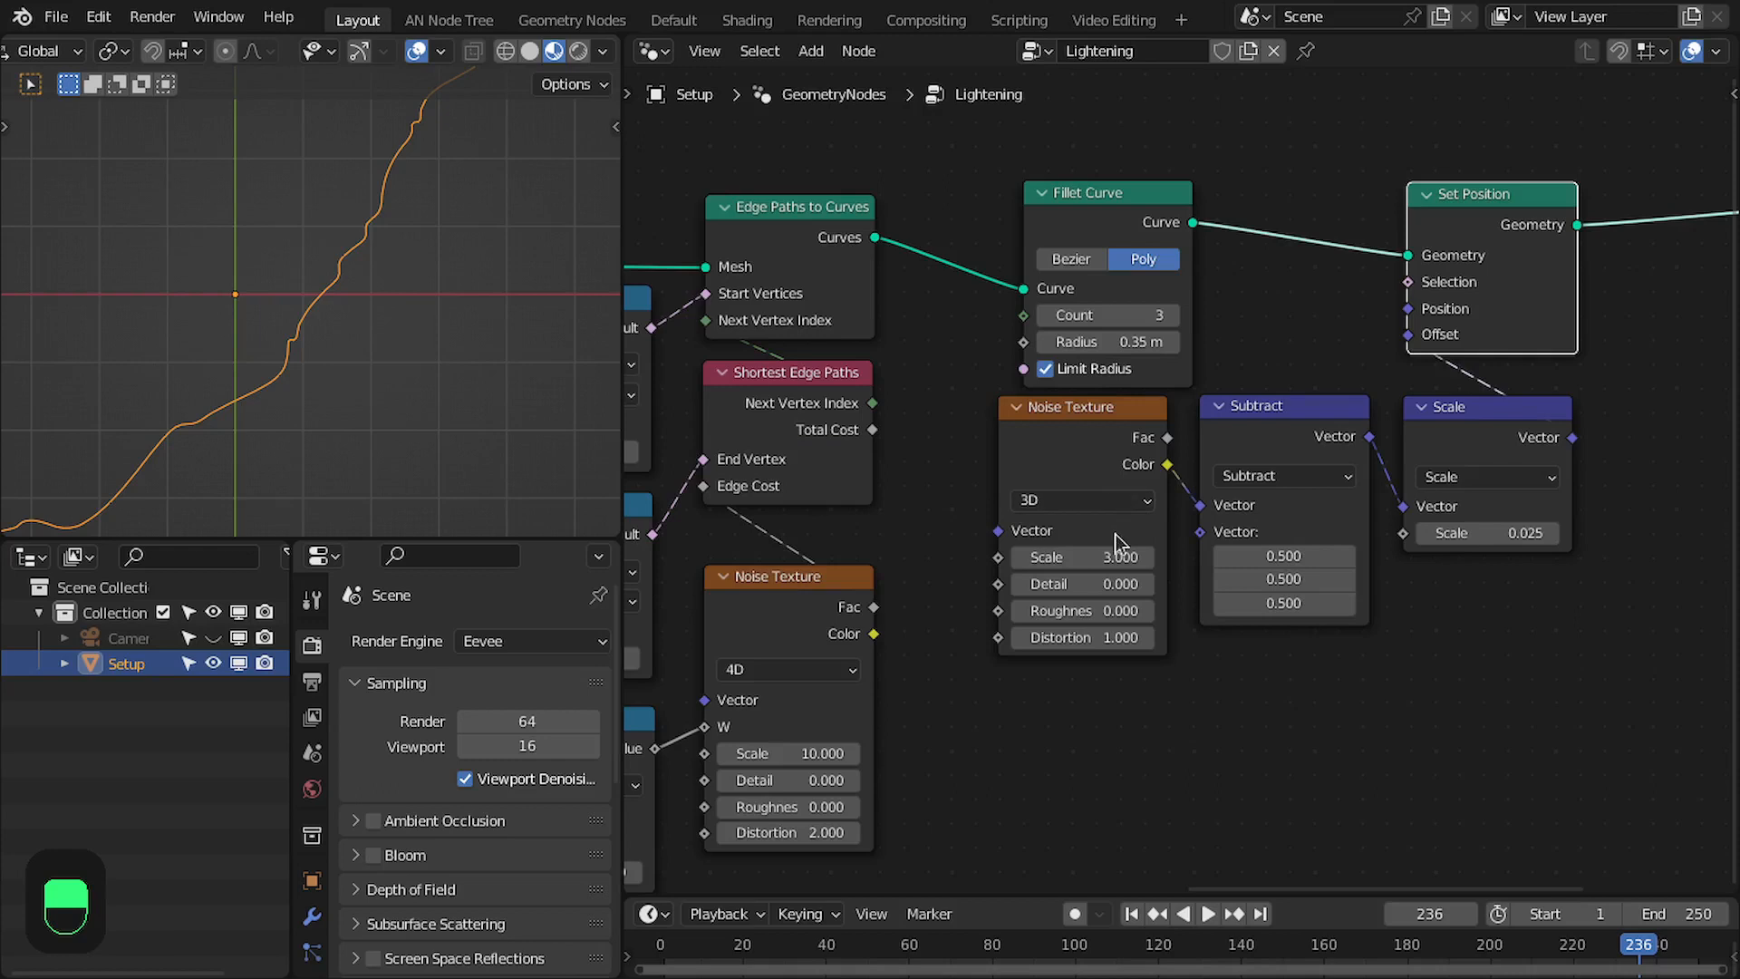
left_click(1079, 440)
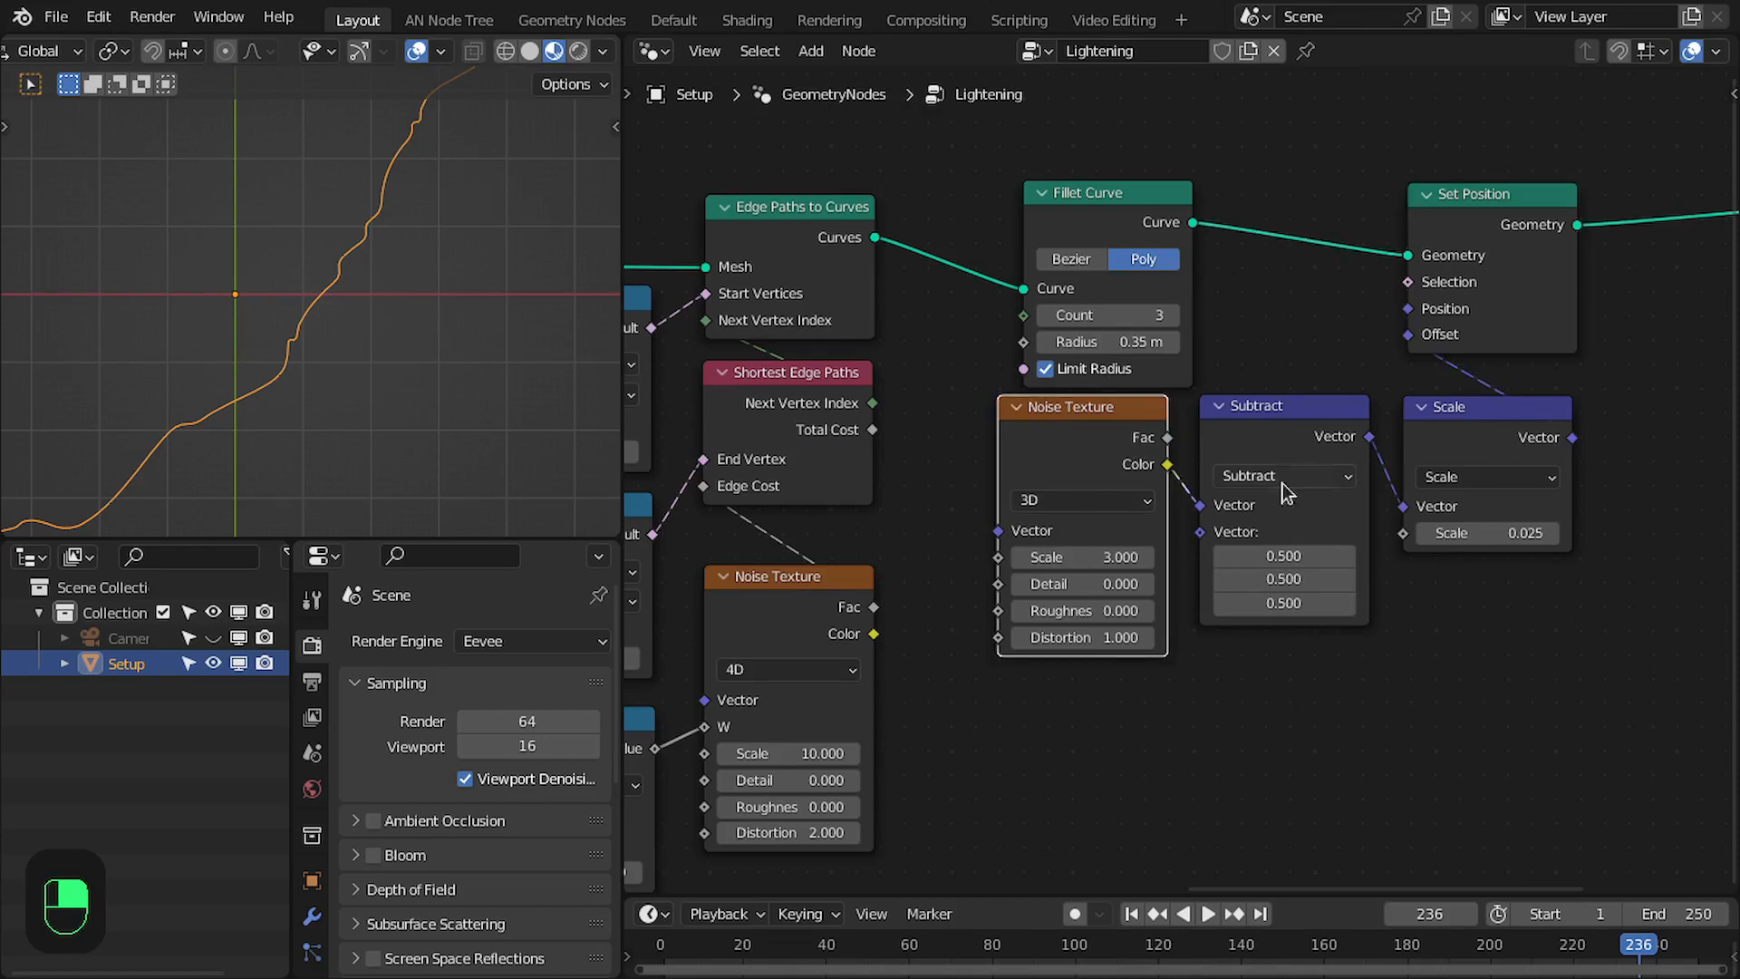
left_click(1087, 557)
type("0")
key("Return")
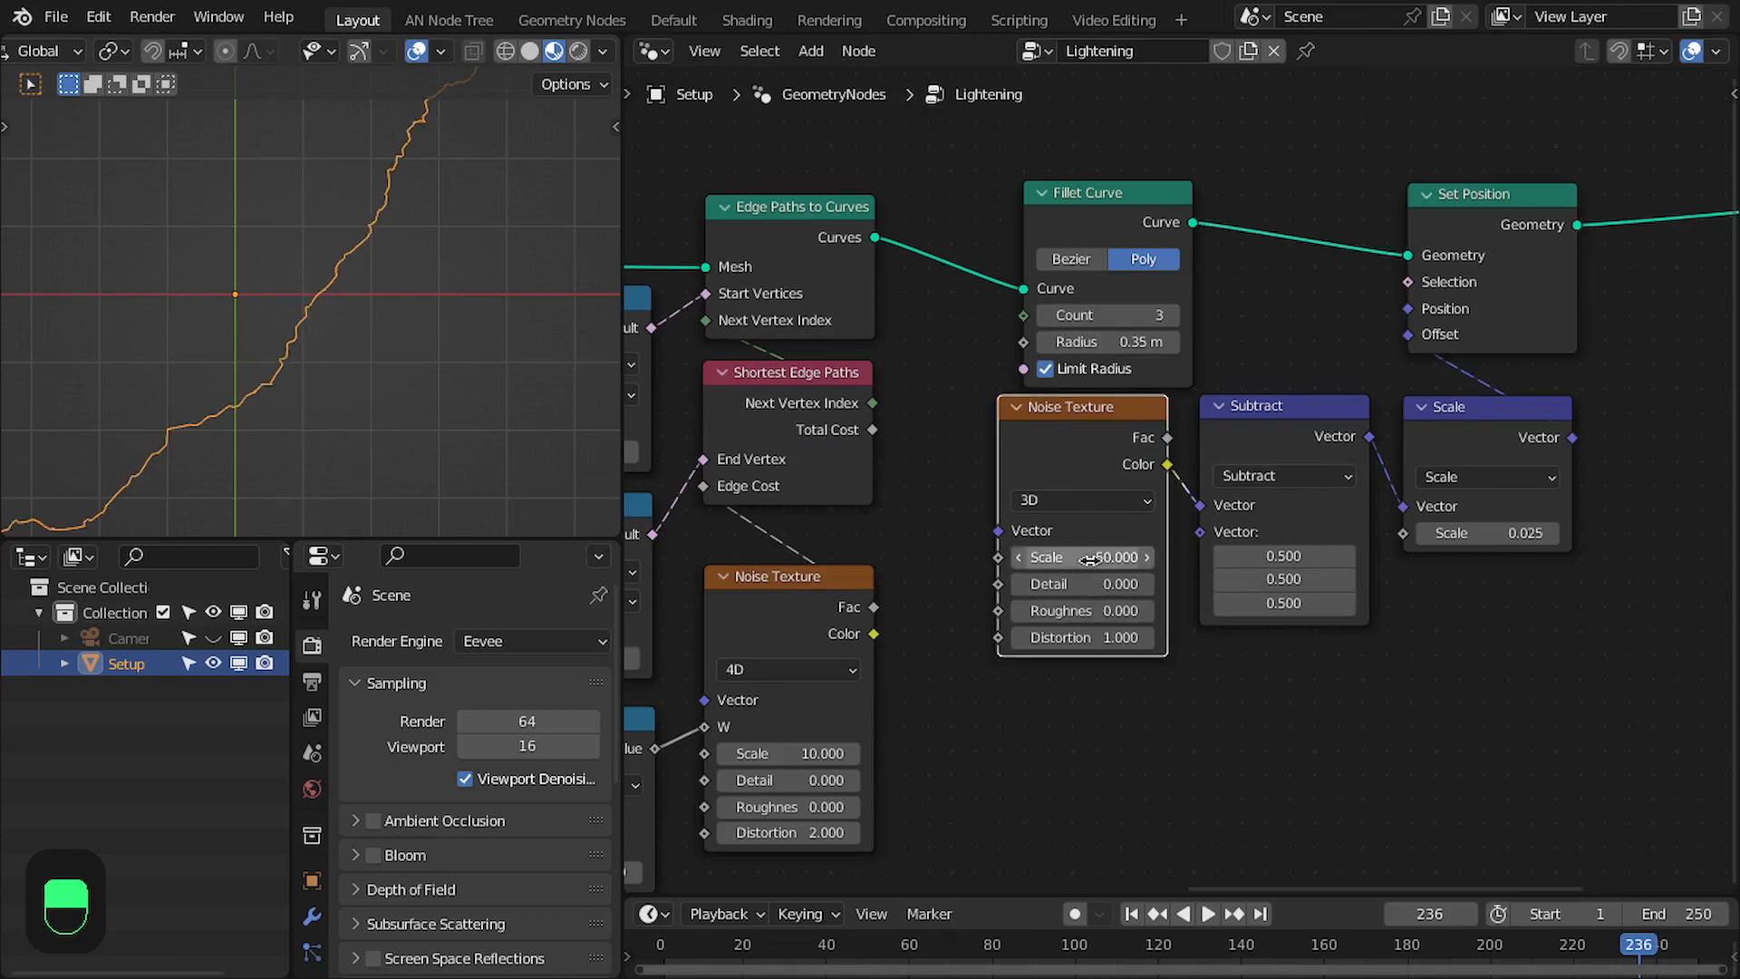
- Mute and unmute the duplicated Set Position node repeatedly to compare the curve with and without fine noise
middle_click_drag(1433, 308, 1182, 405)
scroll(1182, 405, "up", 2)
scroll(362, 343, "up", 3)
left_click(1189, 342)
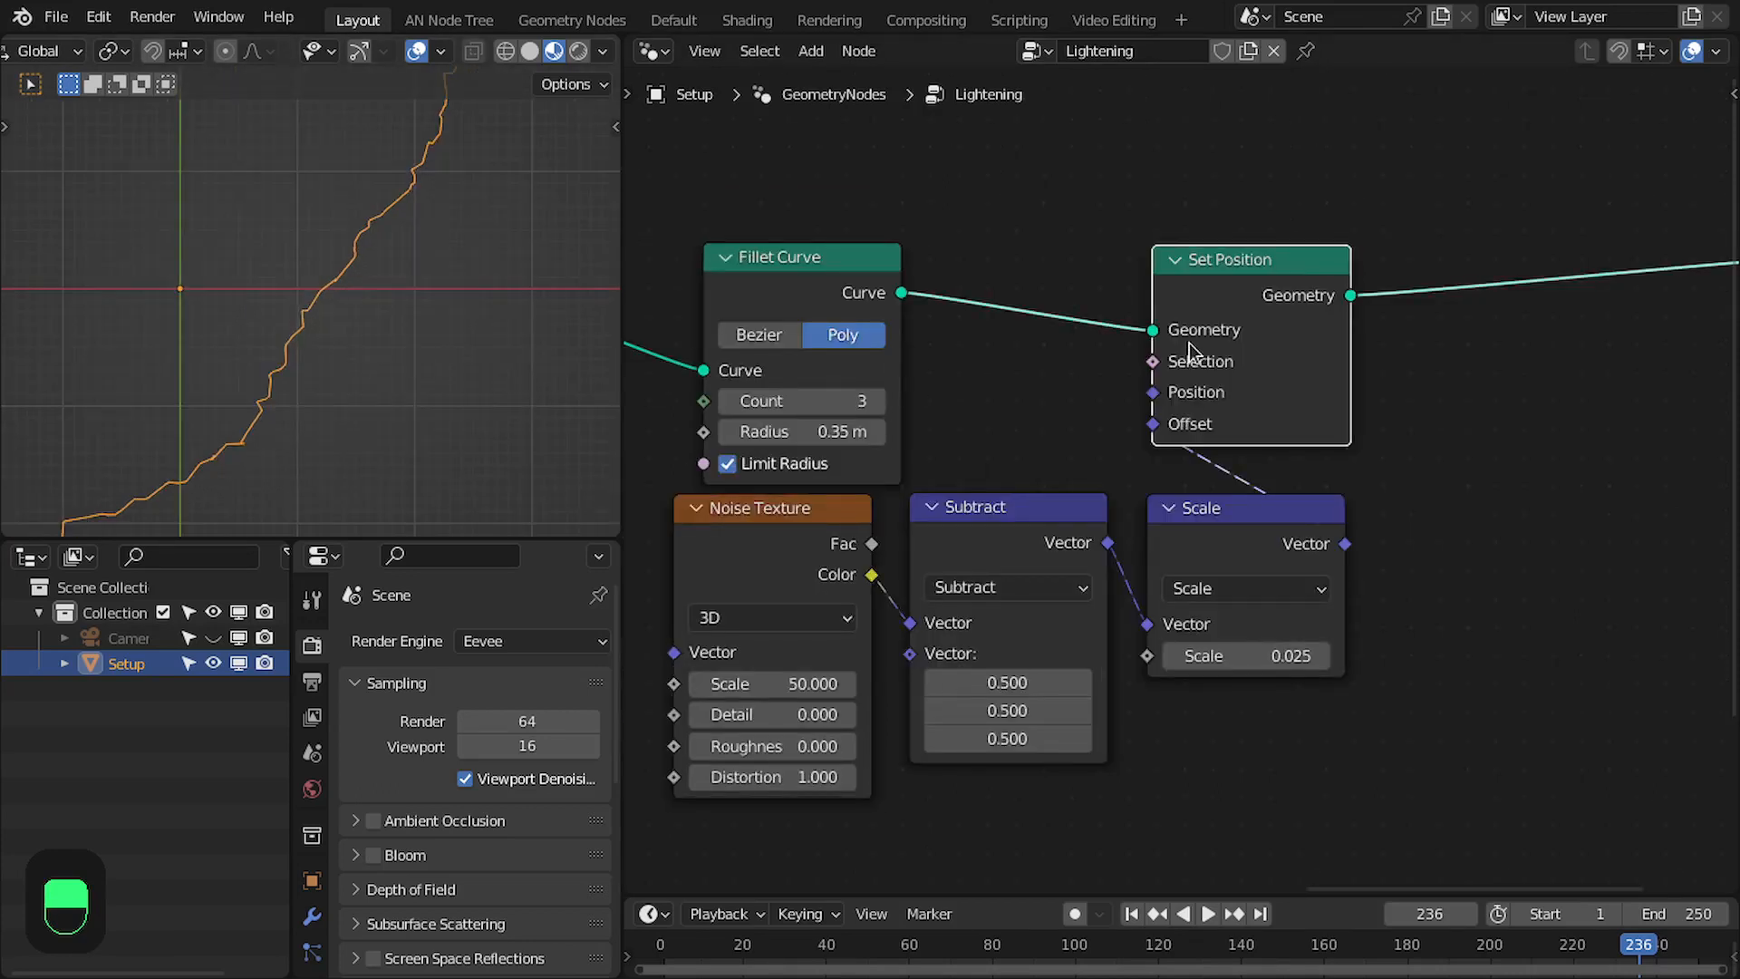
key("m")
key("m")
key("m")
key("m")
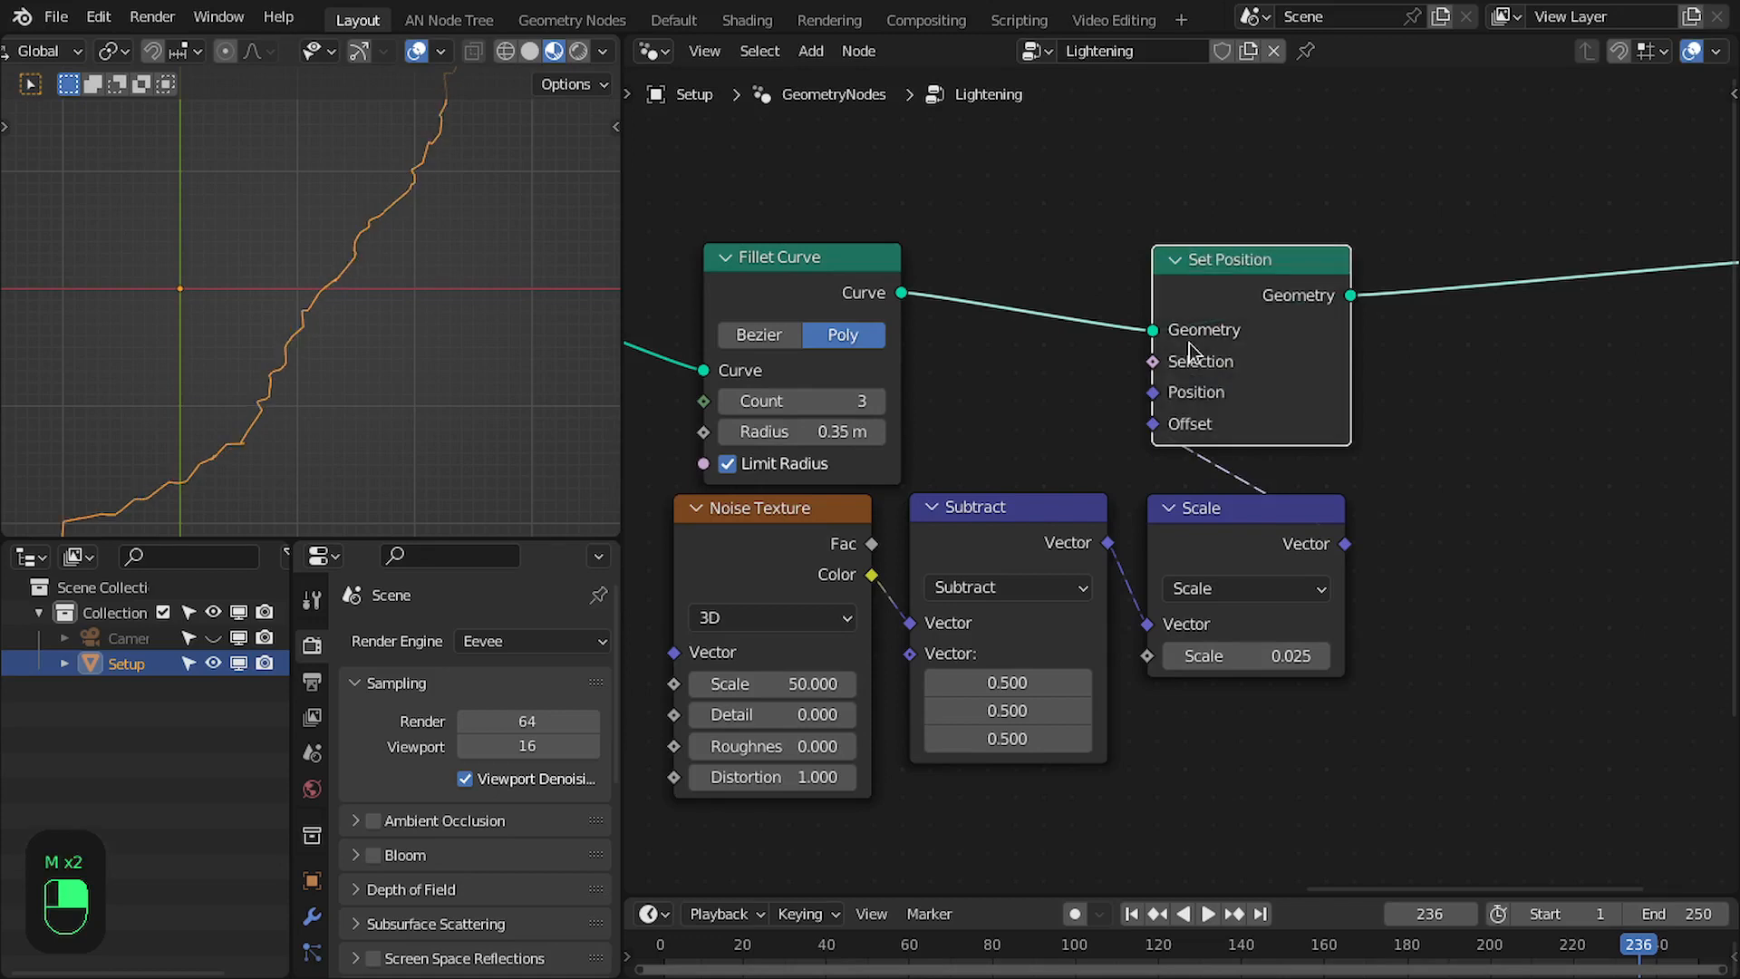
scroll(1015, 276, "down", 1)
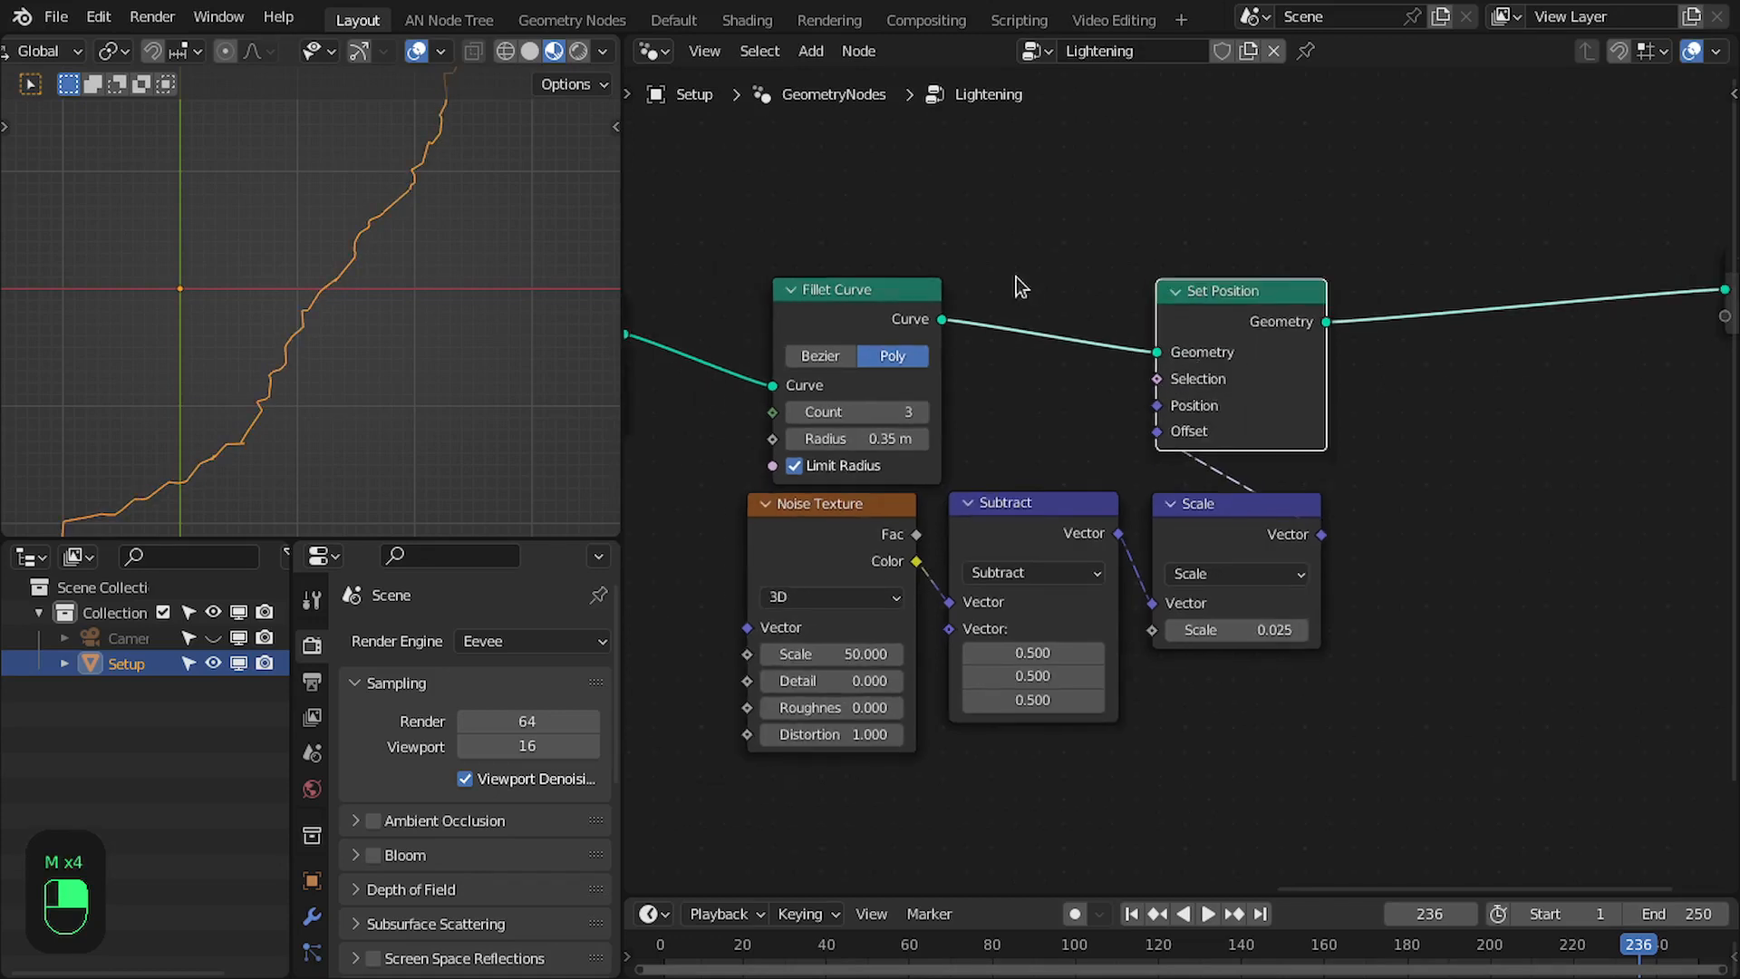
- Shift Fillet Curve away from Set Position and insert a Subdivide Curve node between them
left_click(776, 319)
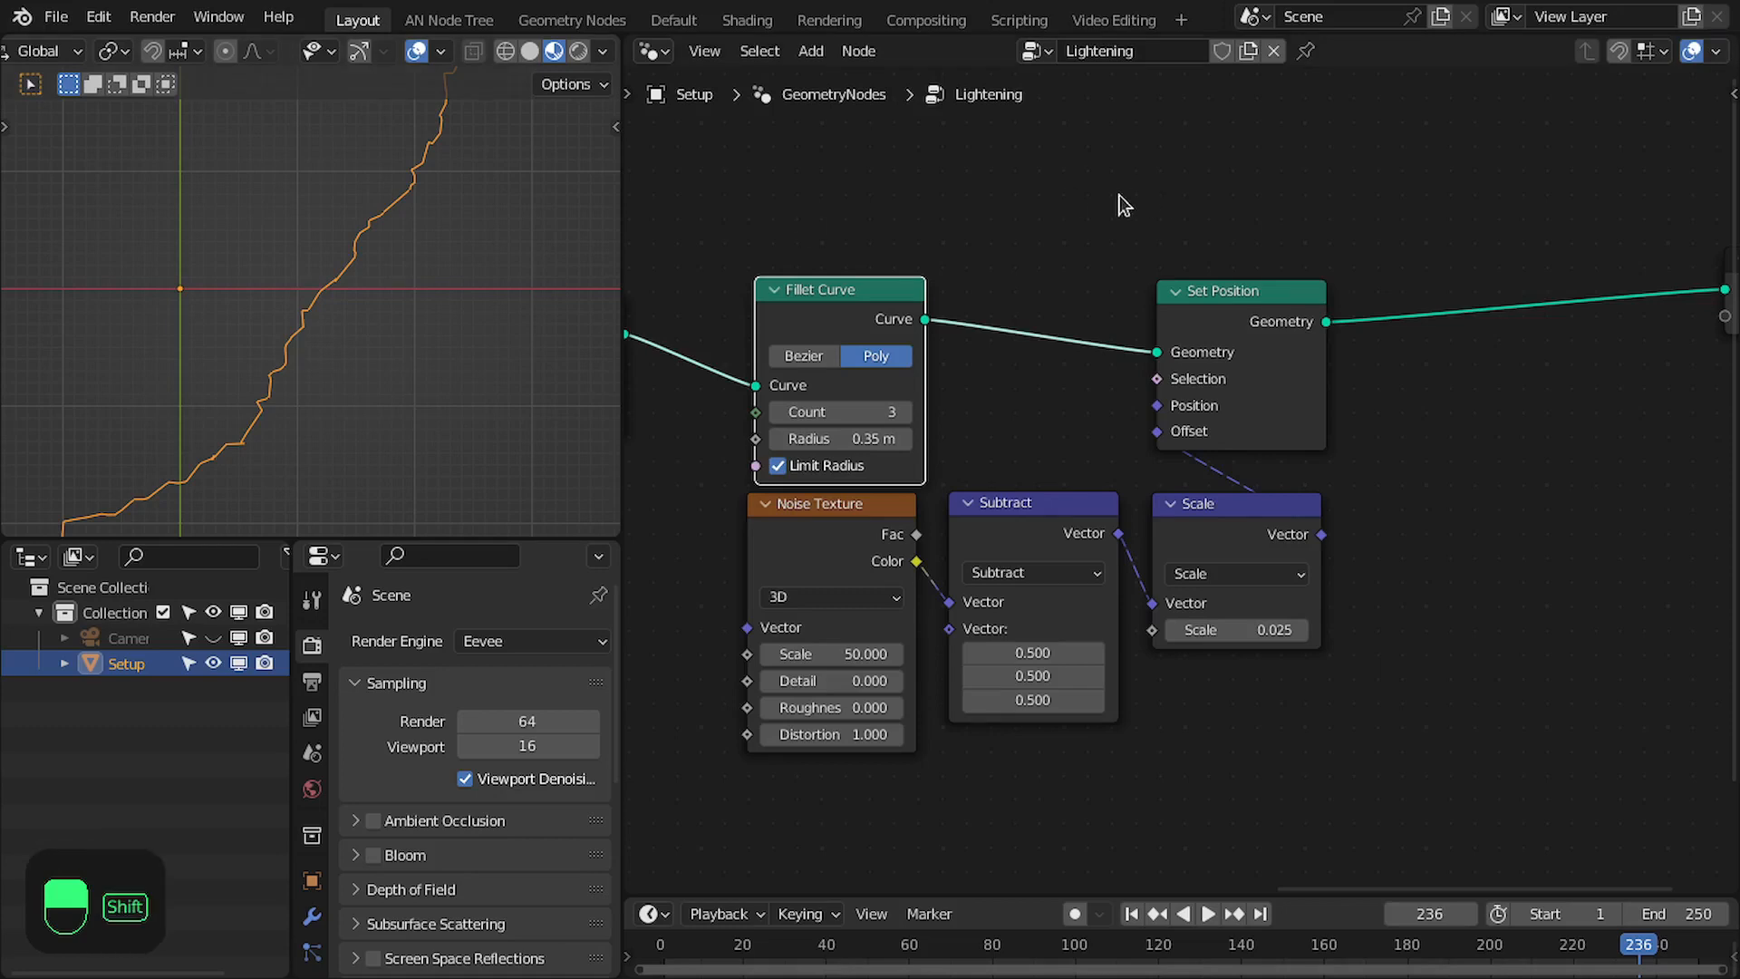
key("shift+a")
left_click(1098, 214)
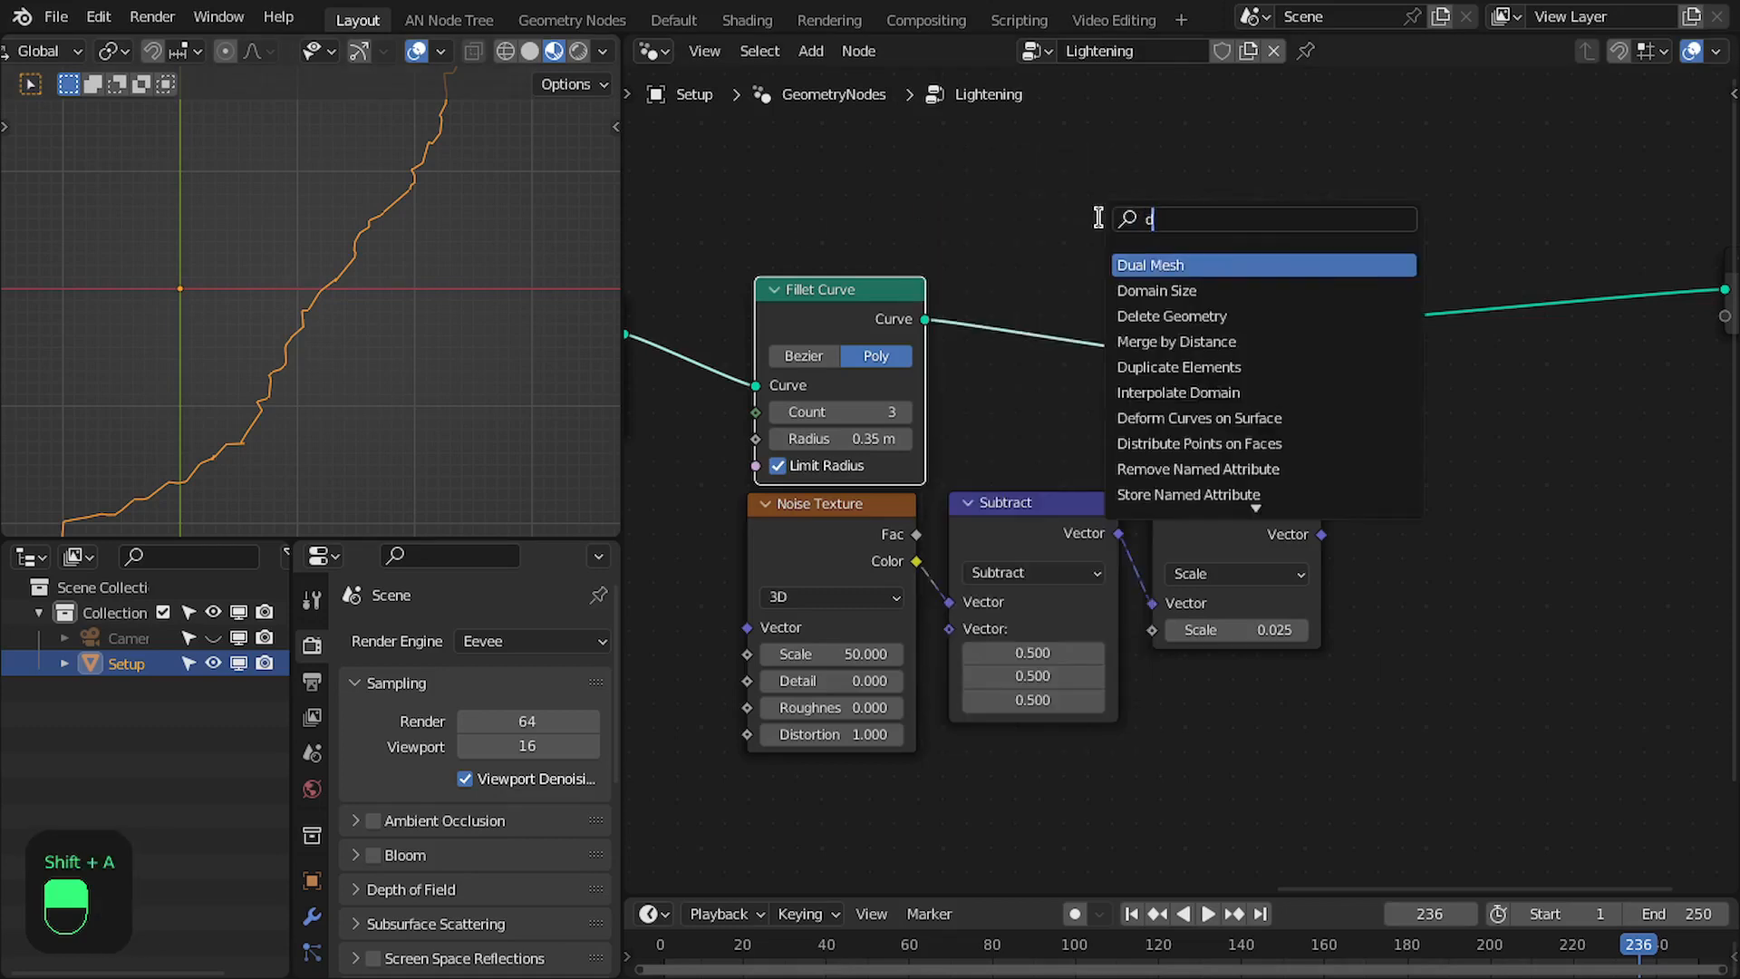
type("de")
key("BackSpace")
key("BackSpace")
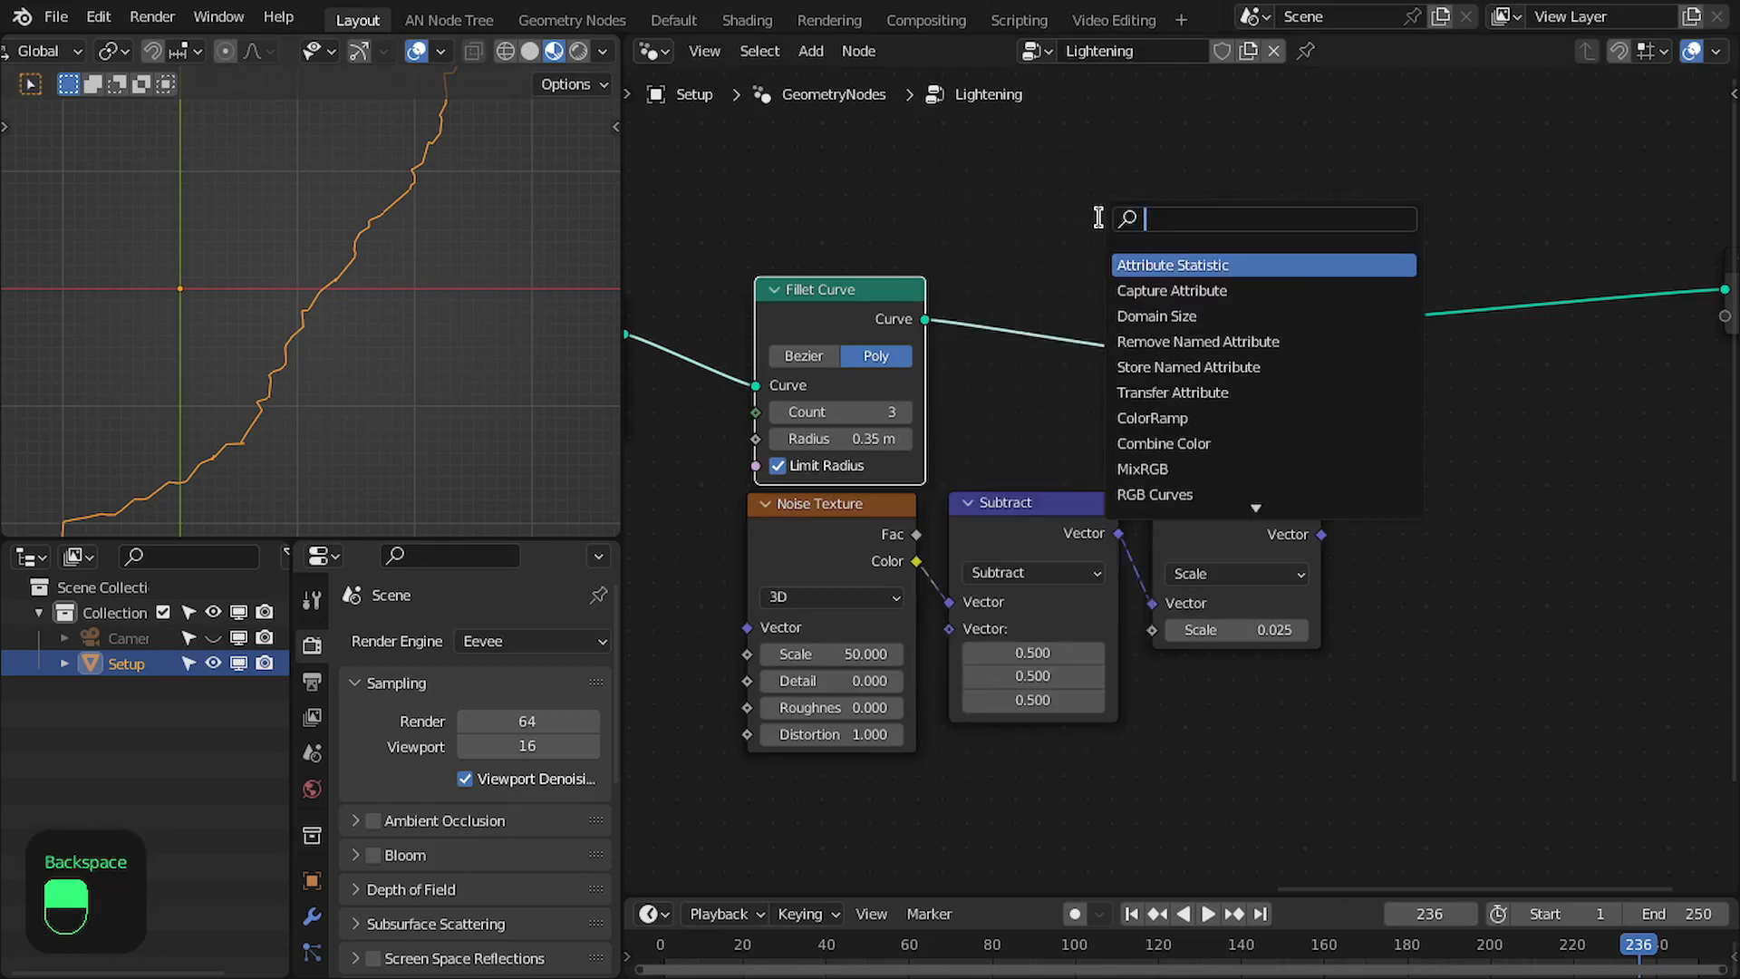
type("sub")
key("Down")
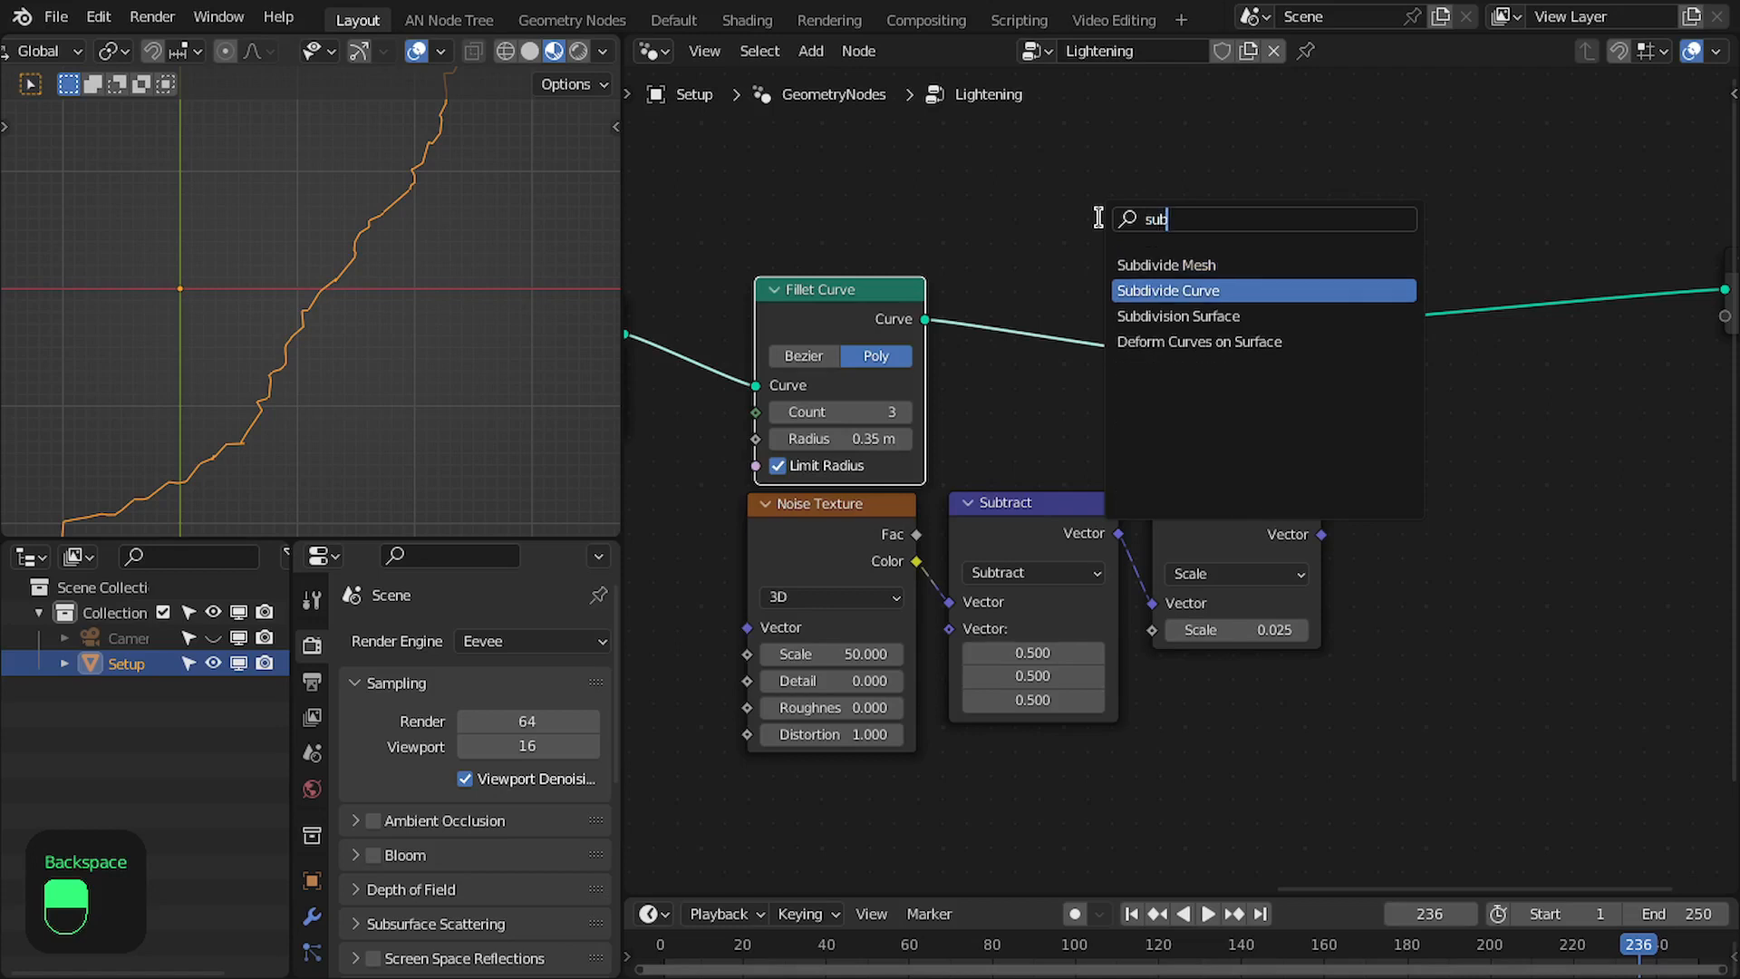
key("Return")
left_click(1104, 395)
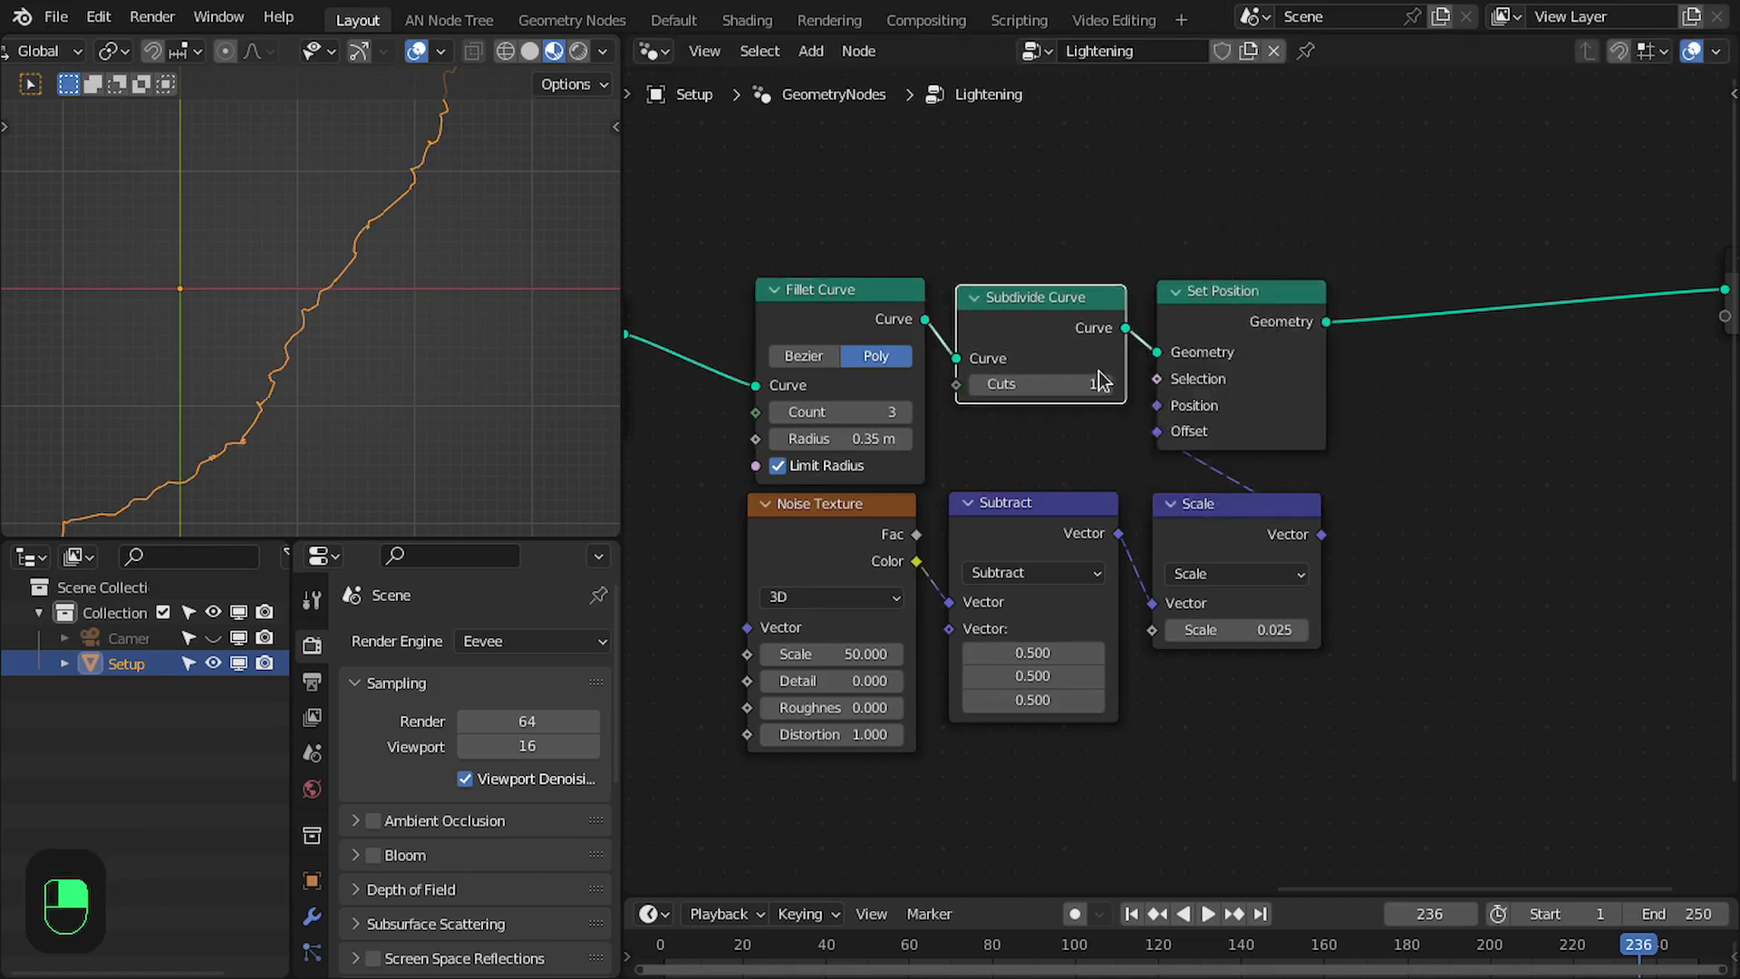
- Mute and unmute Subdivide Curve repeatedly to compare the curve's detail with and without the extra cuts
key("m")
key("m")
key("m")
key("m")
key("m")
key("m")
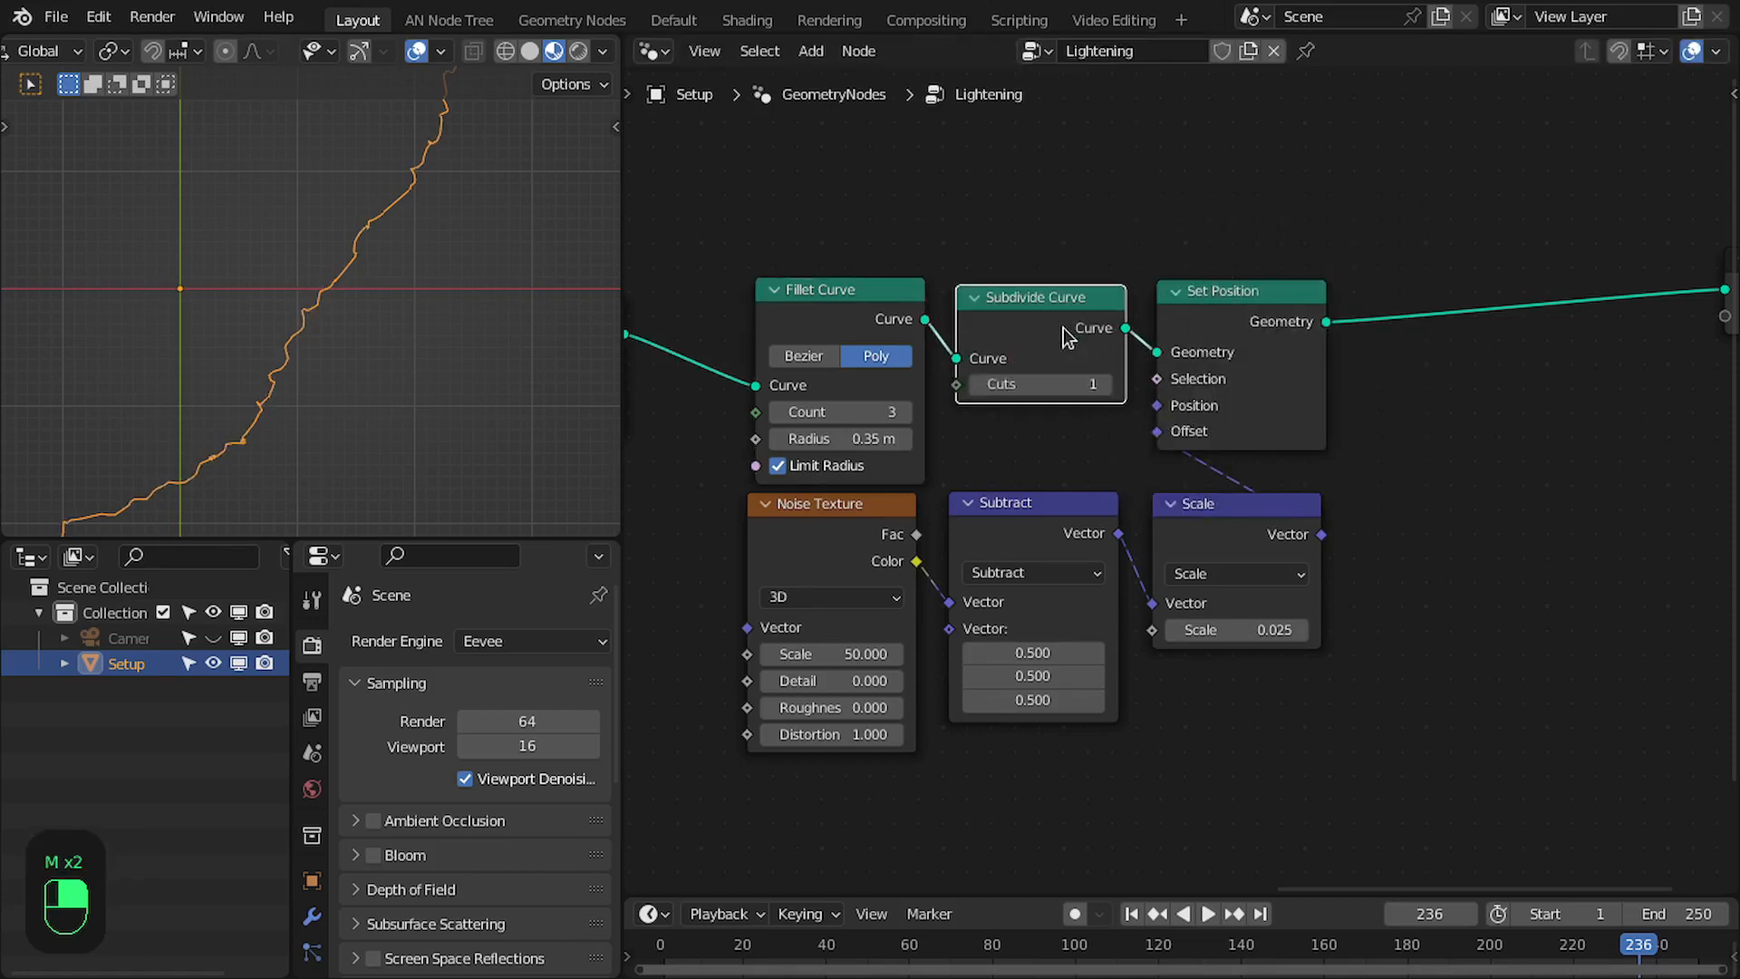
- Maximize the node editor and frame the first Noise Texture, Subtract, Scale and Set Position nodes together with Triangulate
scroll(1042, 399, "down", 3)
middle_click_drag(964, 411, 1314, 431)
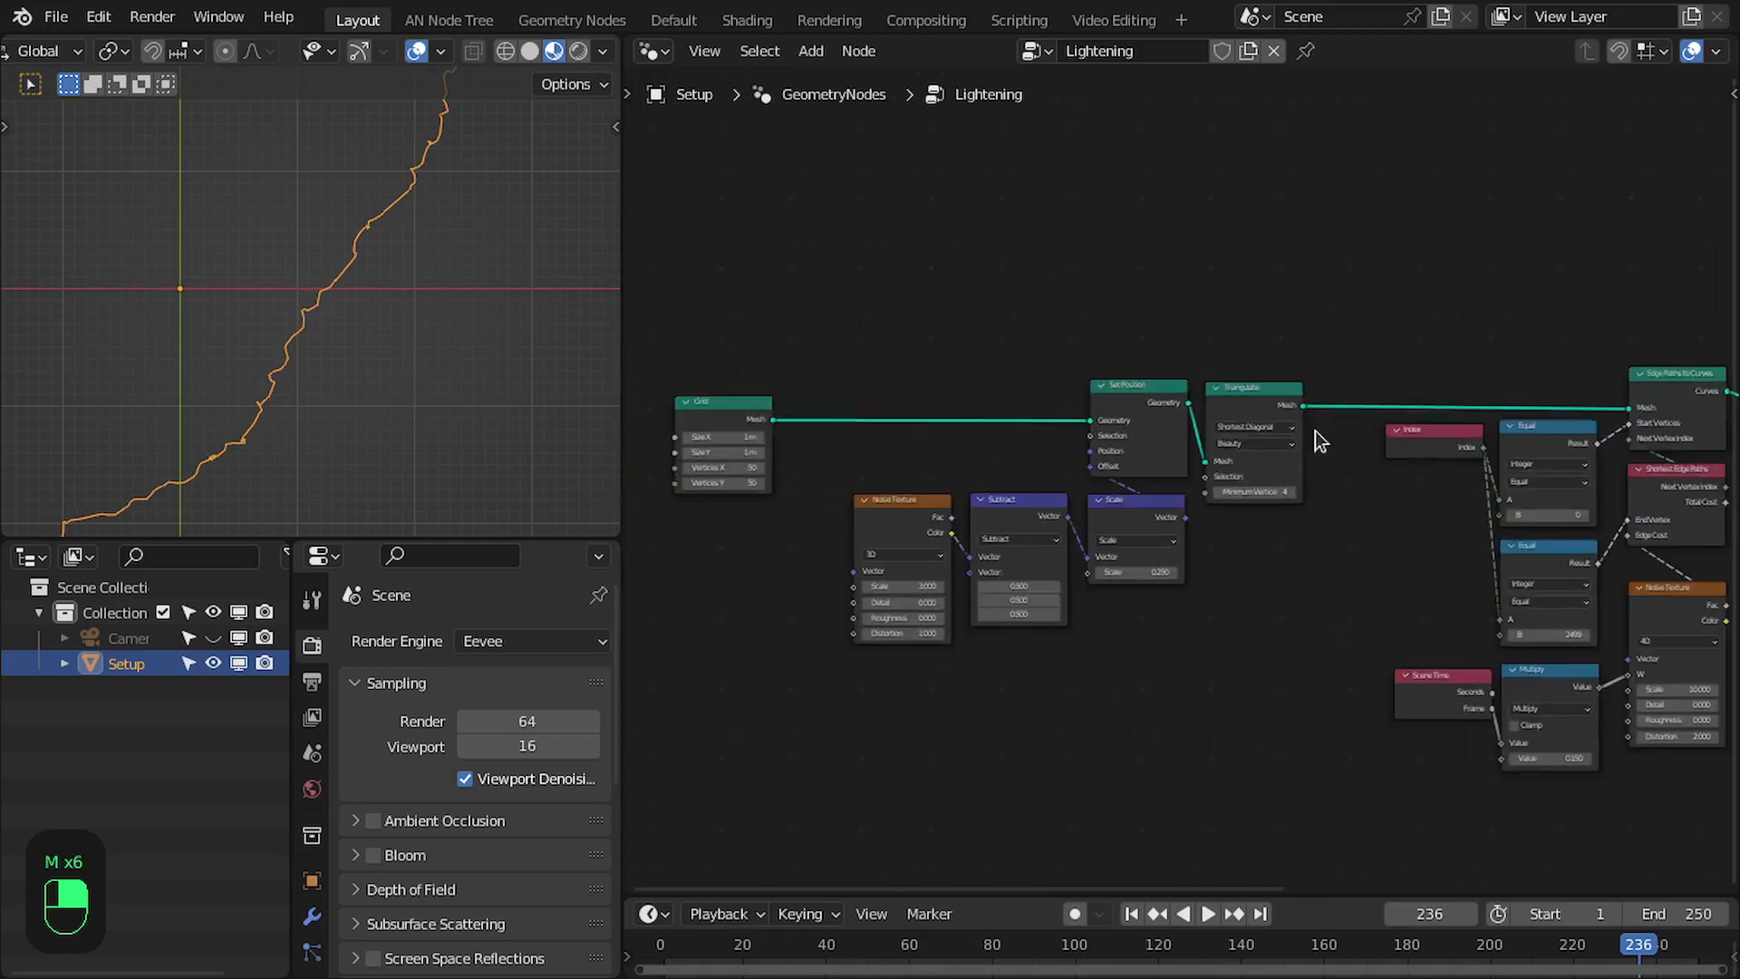
scroll(1317, 424, "up", 2)
key("ctrl+space")
scroll(856, 516, "up", 3)
middle_click_drag(803, 507, 835, 490)
left_click_drag(511, 280, 1096, 770)
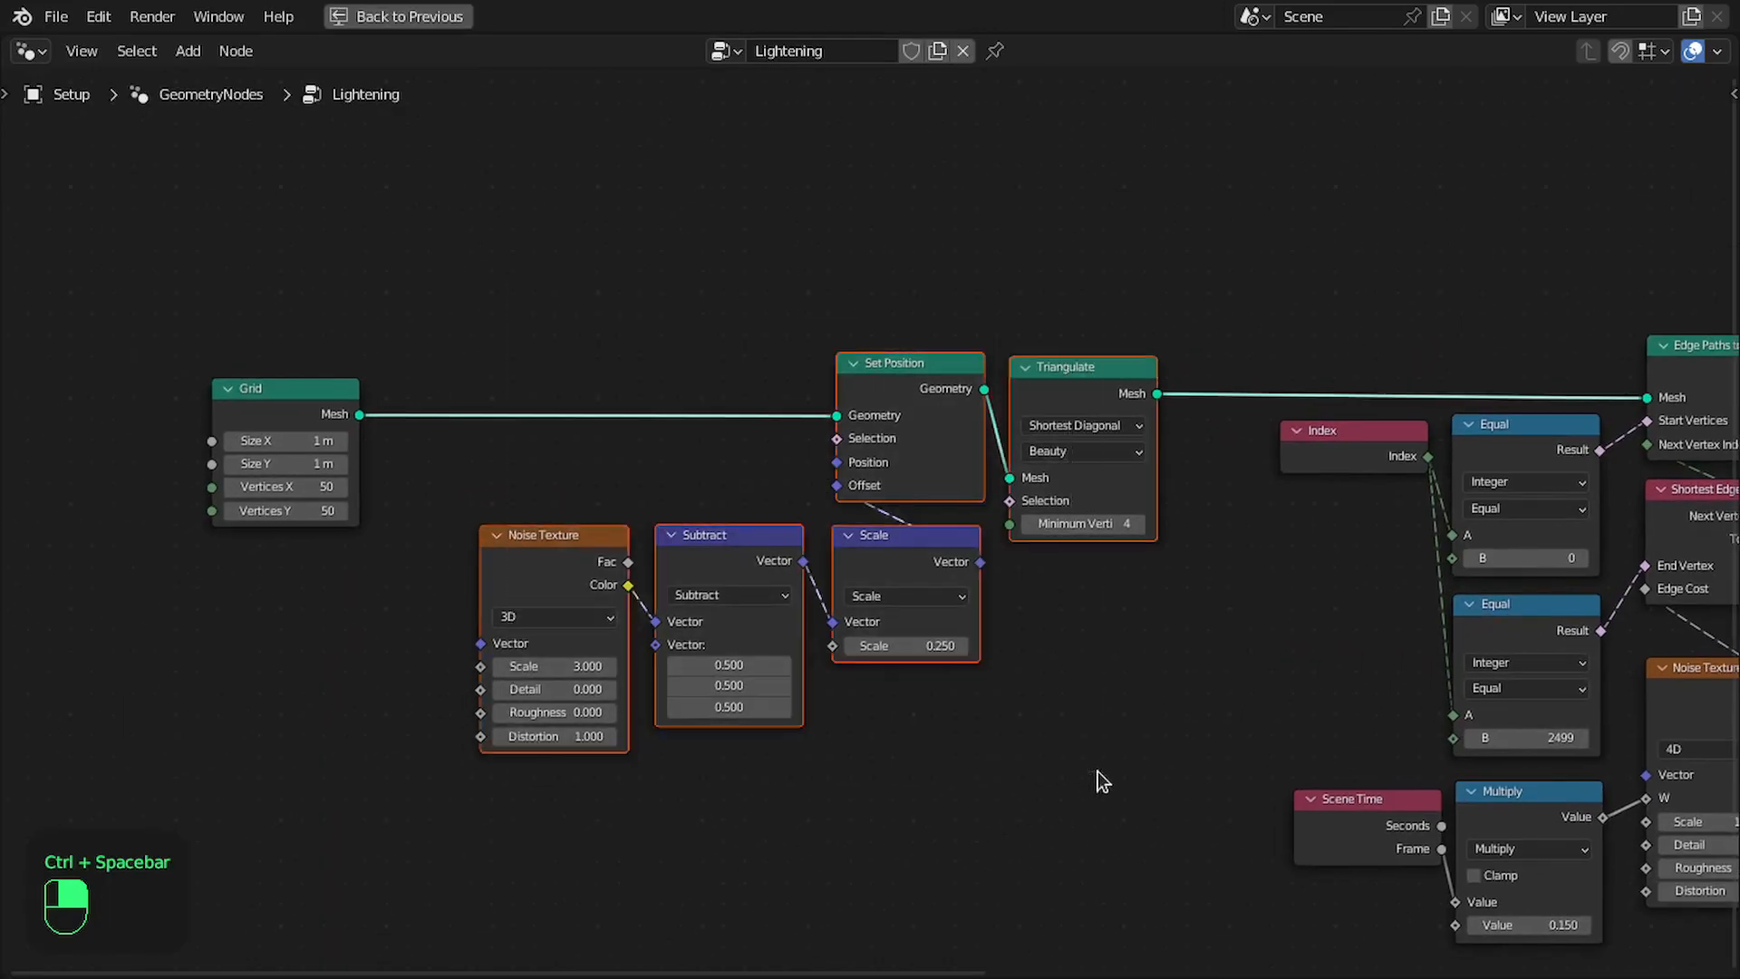
key("ctrl+j")
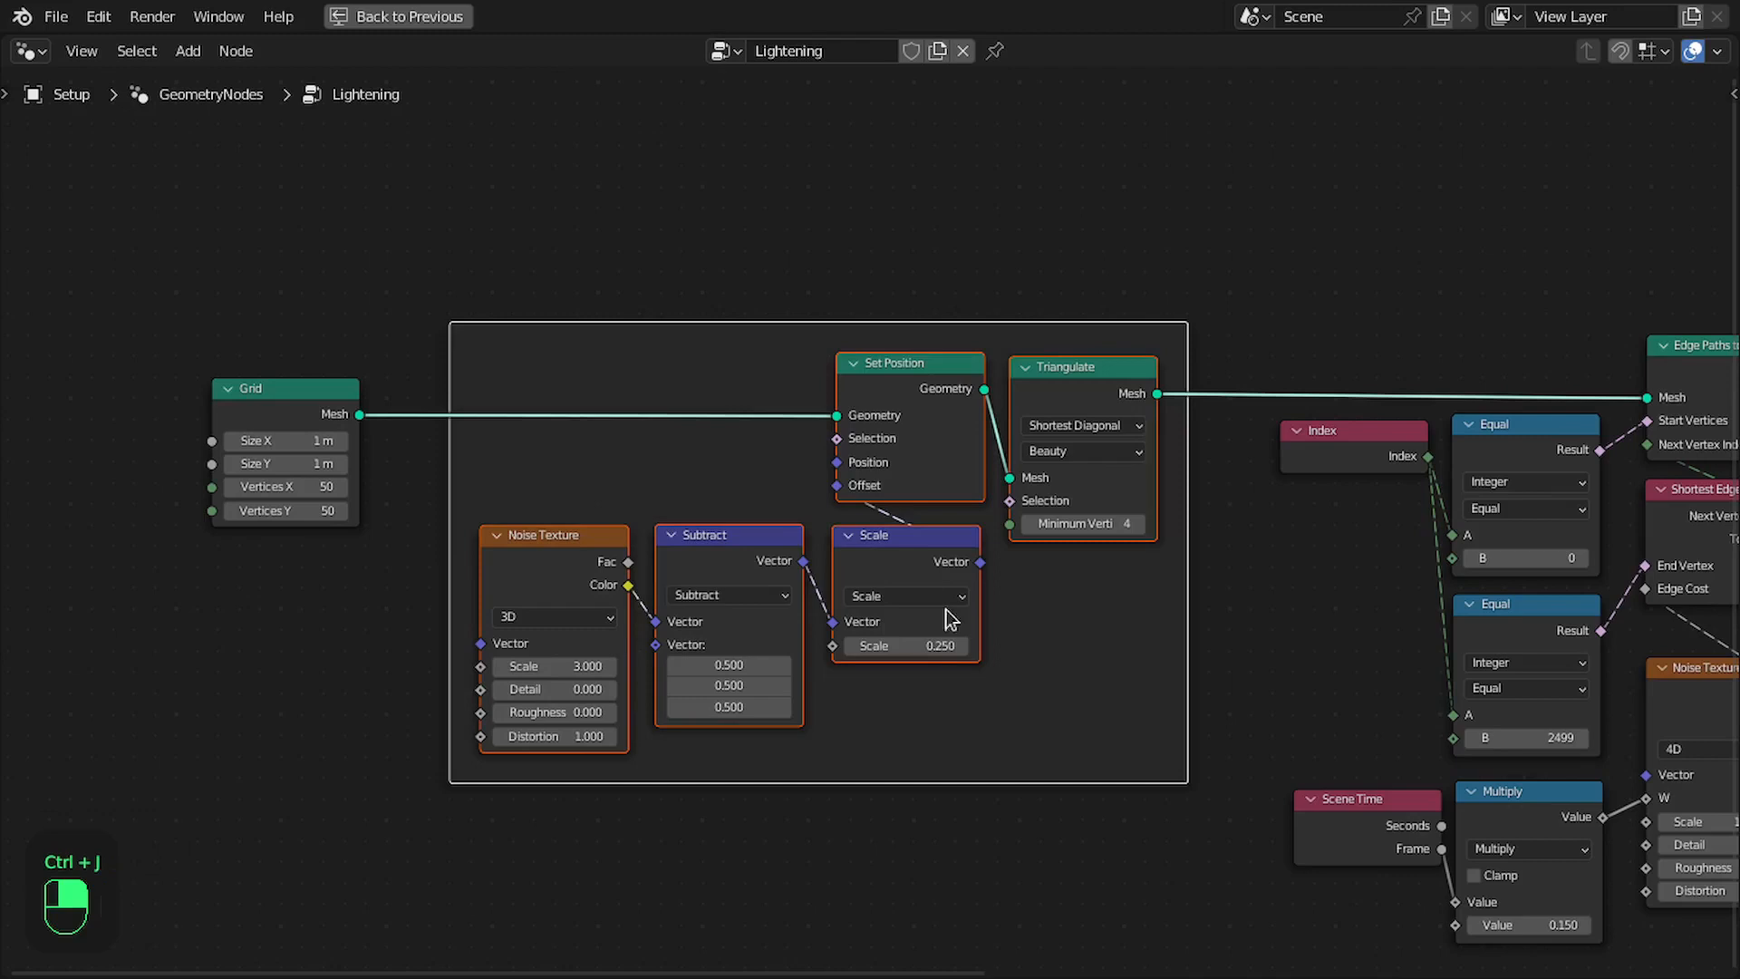
- Label the new frame Offset and Triangulate
left_click(732, 361)
left_click(728, 330)
key("F2")
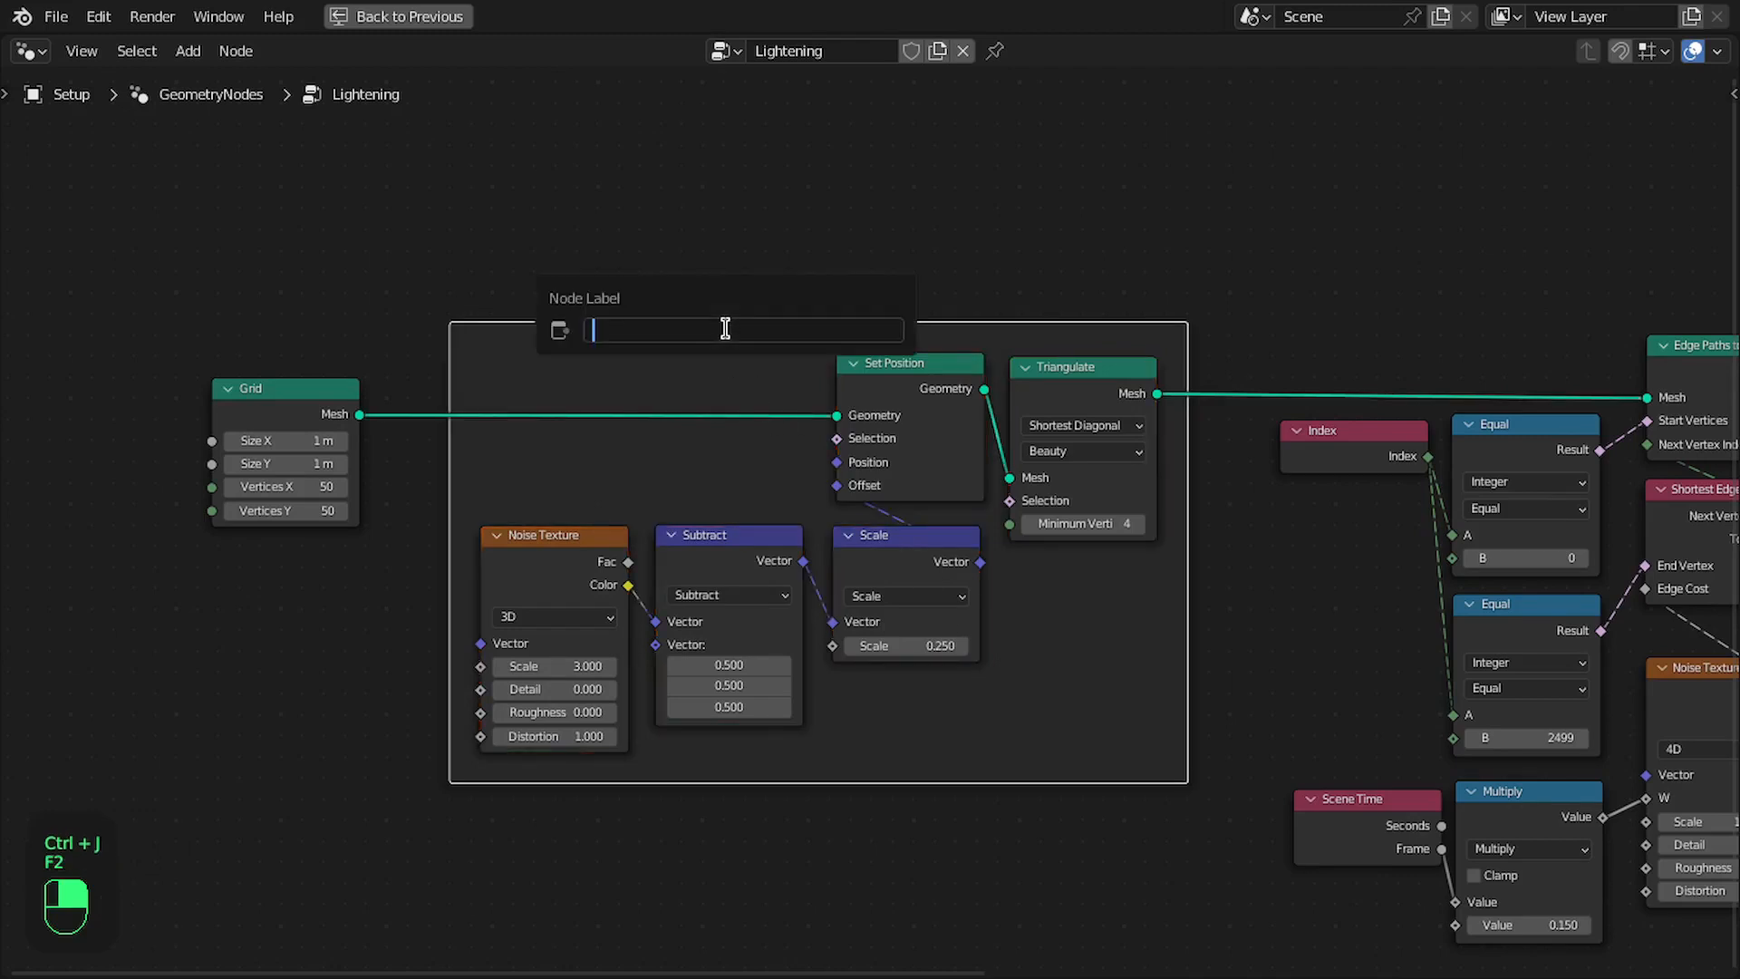
type("Offset and Triangl")
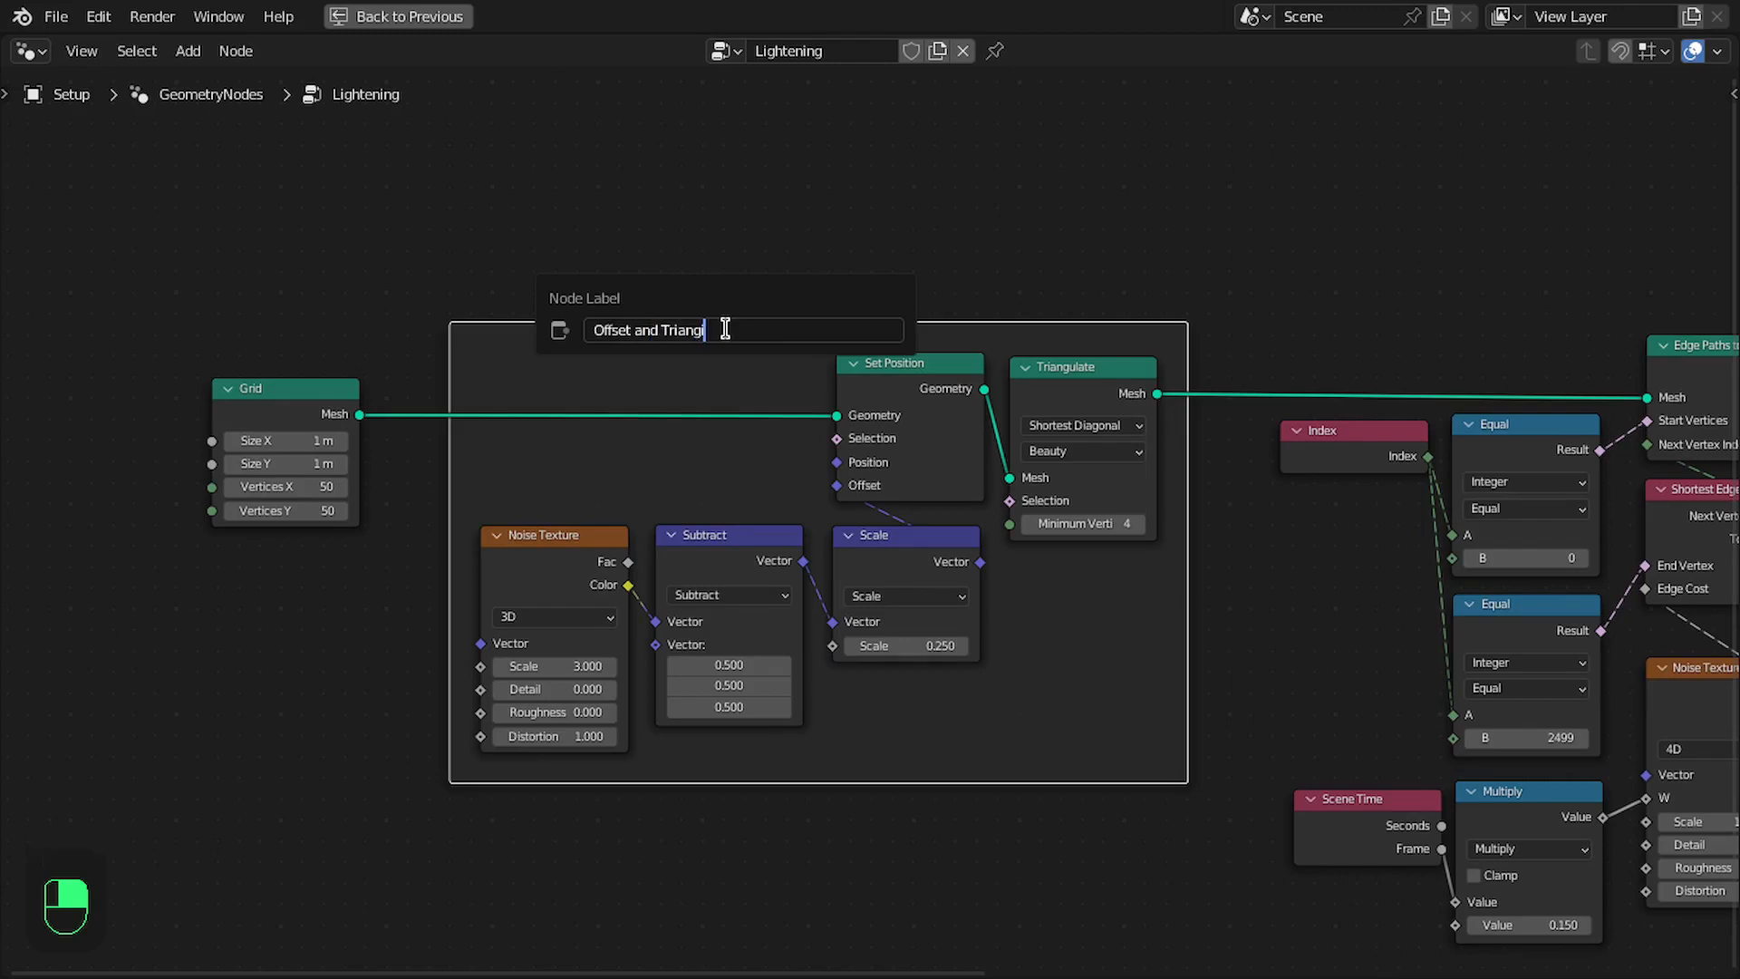
key("Return")
- Frame all nodes from Index and Scene Time through Edge Paths to Curves and label the frame Paths
middle_click_drag(1065, 435, 796, 435)
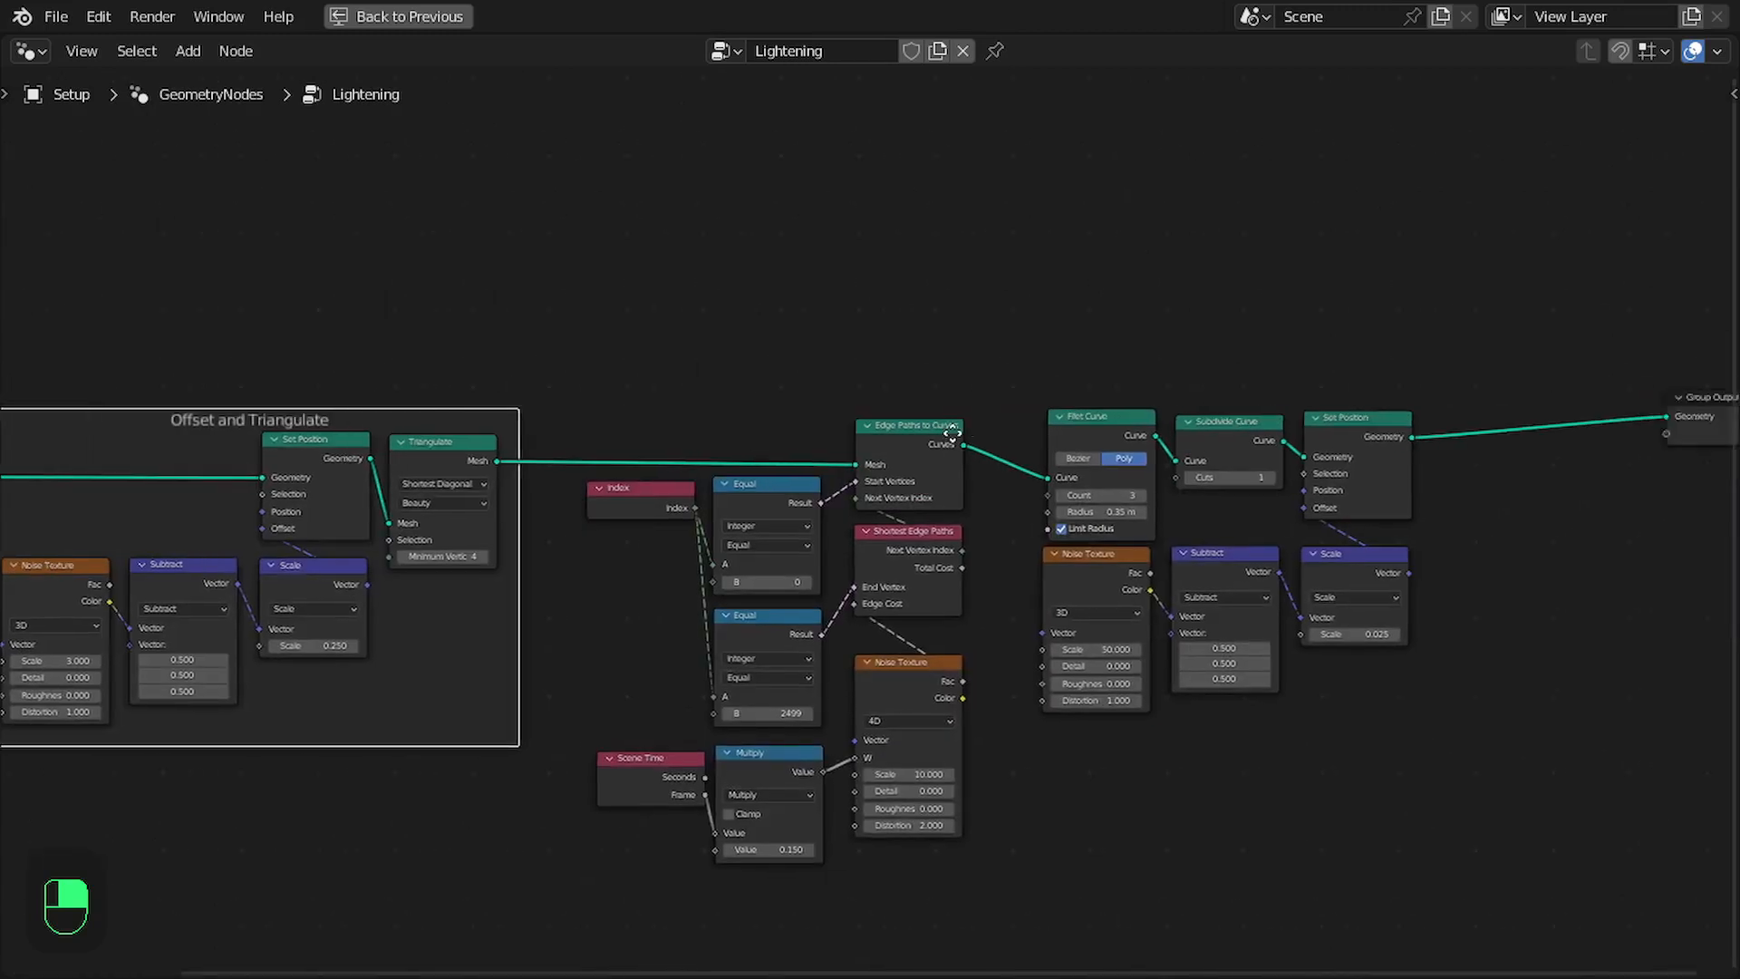
left_click_drag(446, 344, 790, 957)
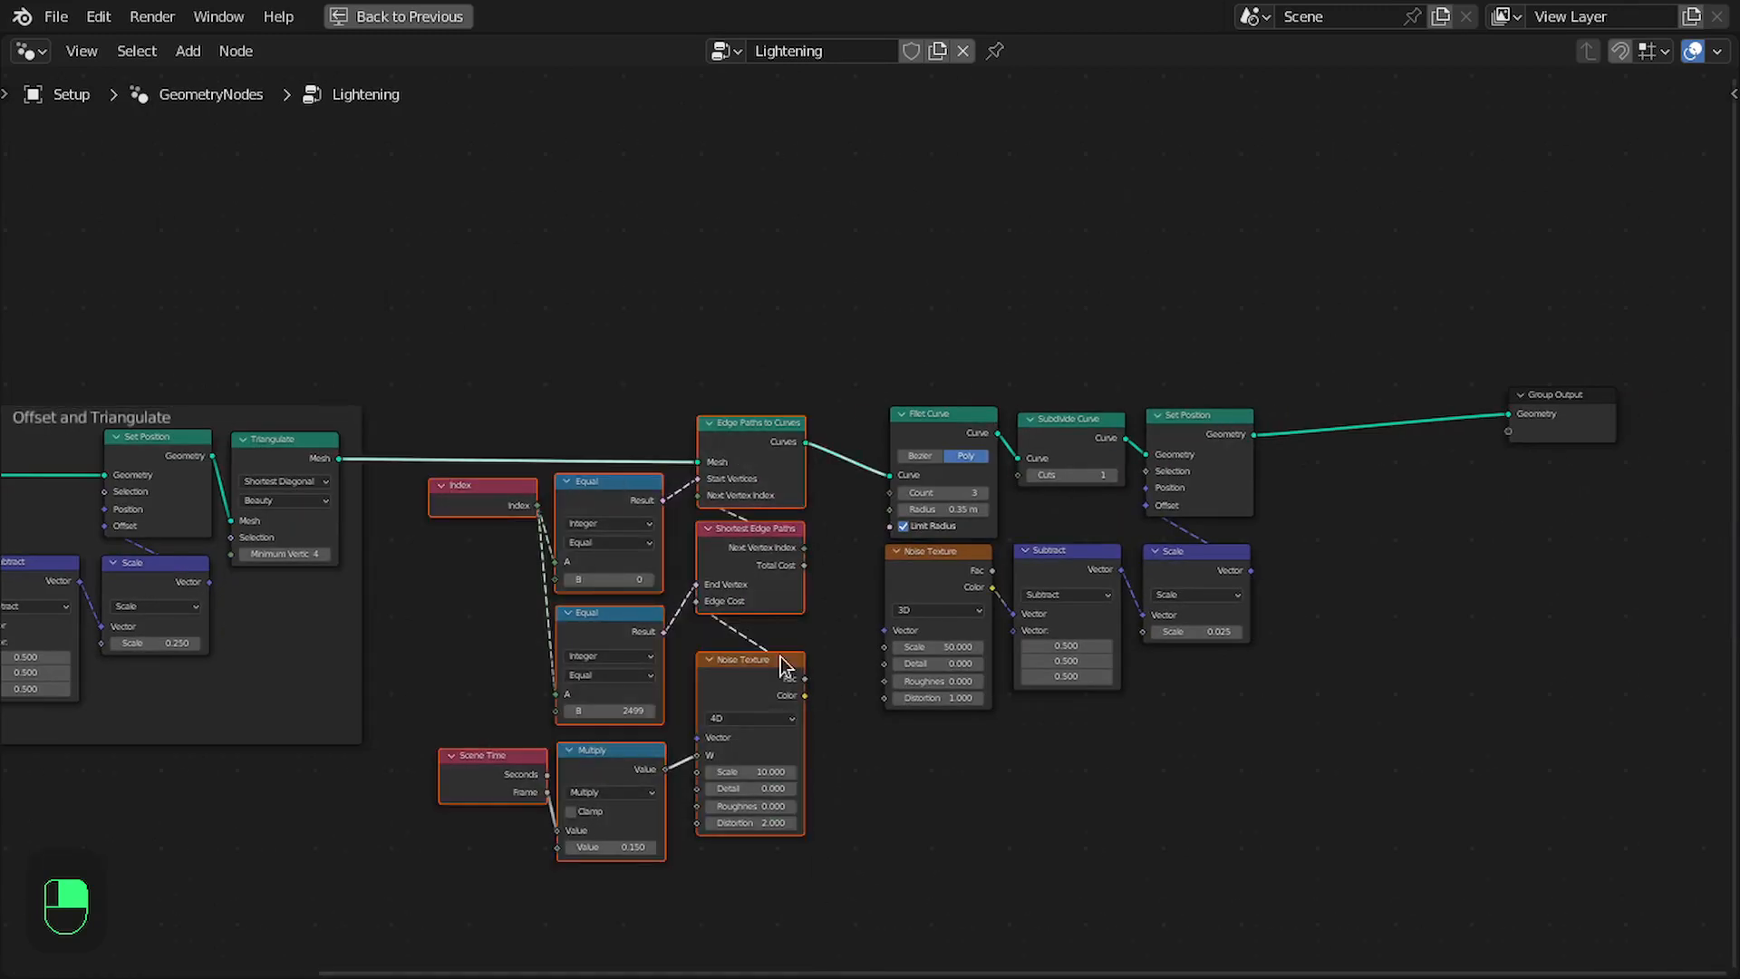
key("ctrl+j")
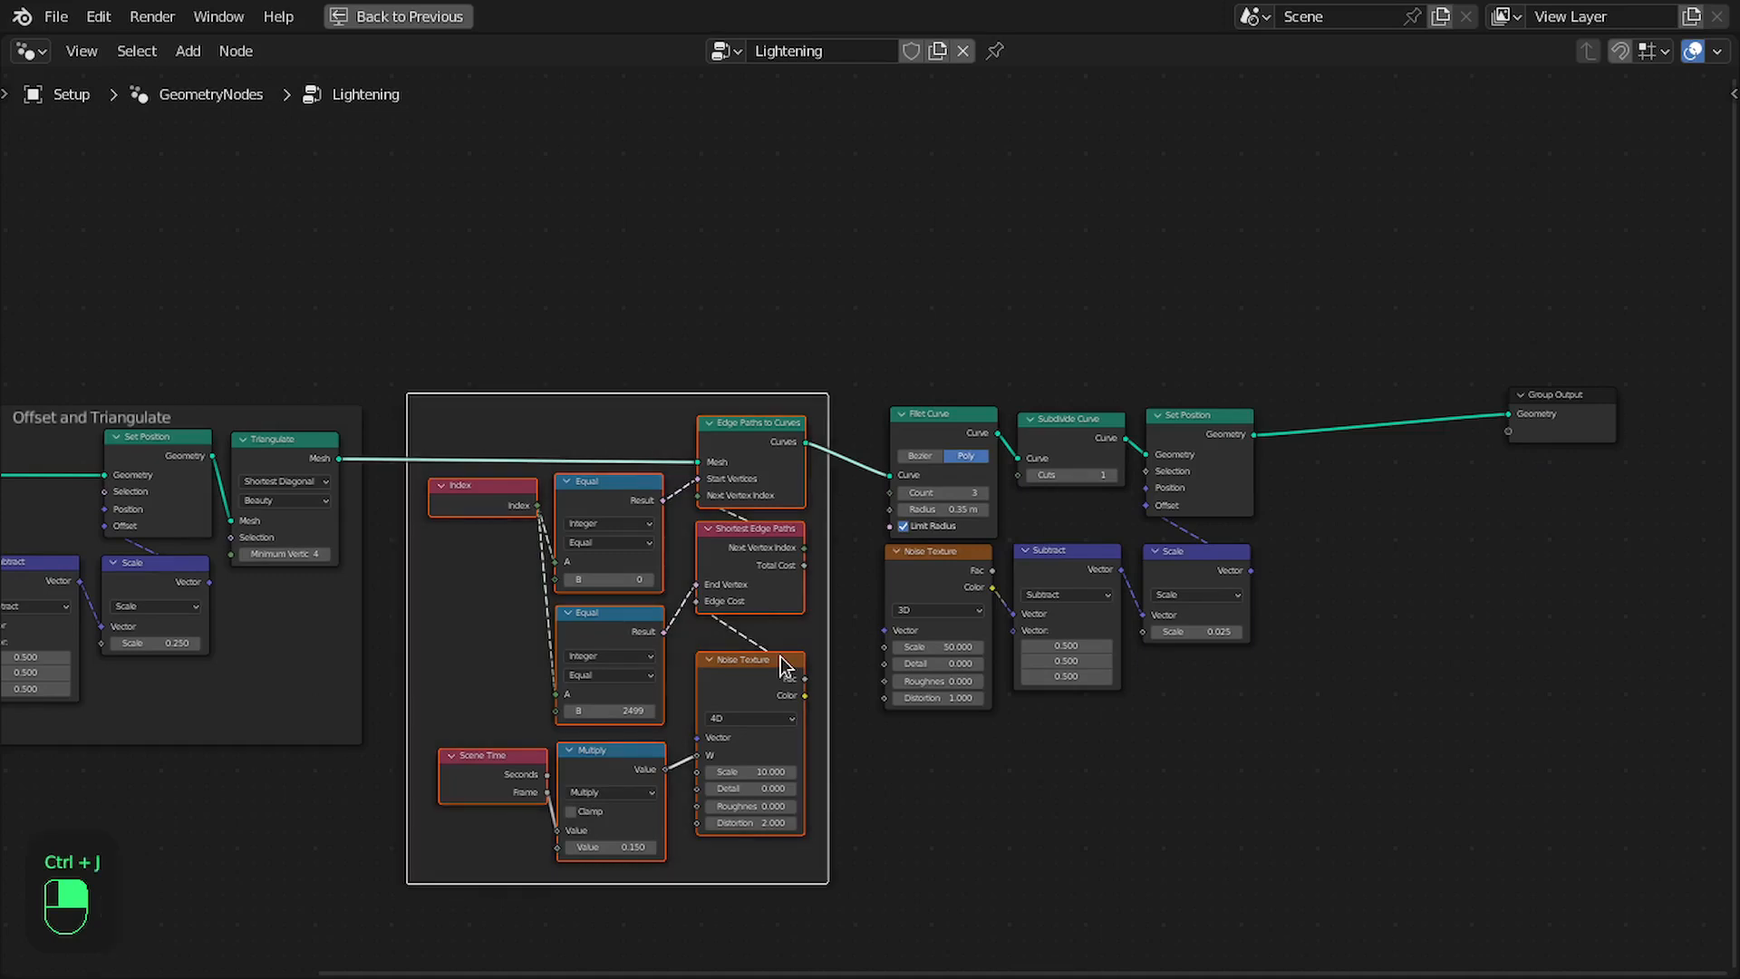
key("F2")
type("Paths")
key("Return")
- Frame Fillet Curve, Subdivide Curve, Set Position and their noise nodes, labelling the frame Smooth and Fine Details
middle_click_drag(1006, 614, 786, 613)
scroll(737, 396, "up", 1)
left_click_drag(669, 345, 1065, 705)
left_click_drag(1030, 463, 1111, 458)
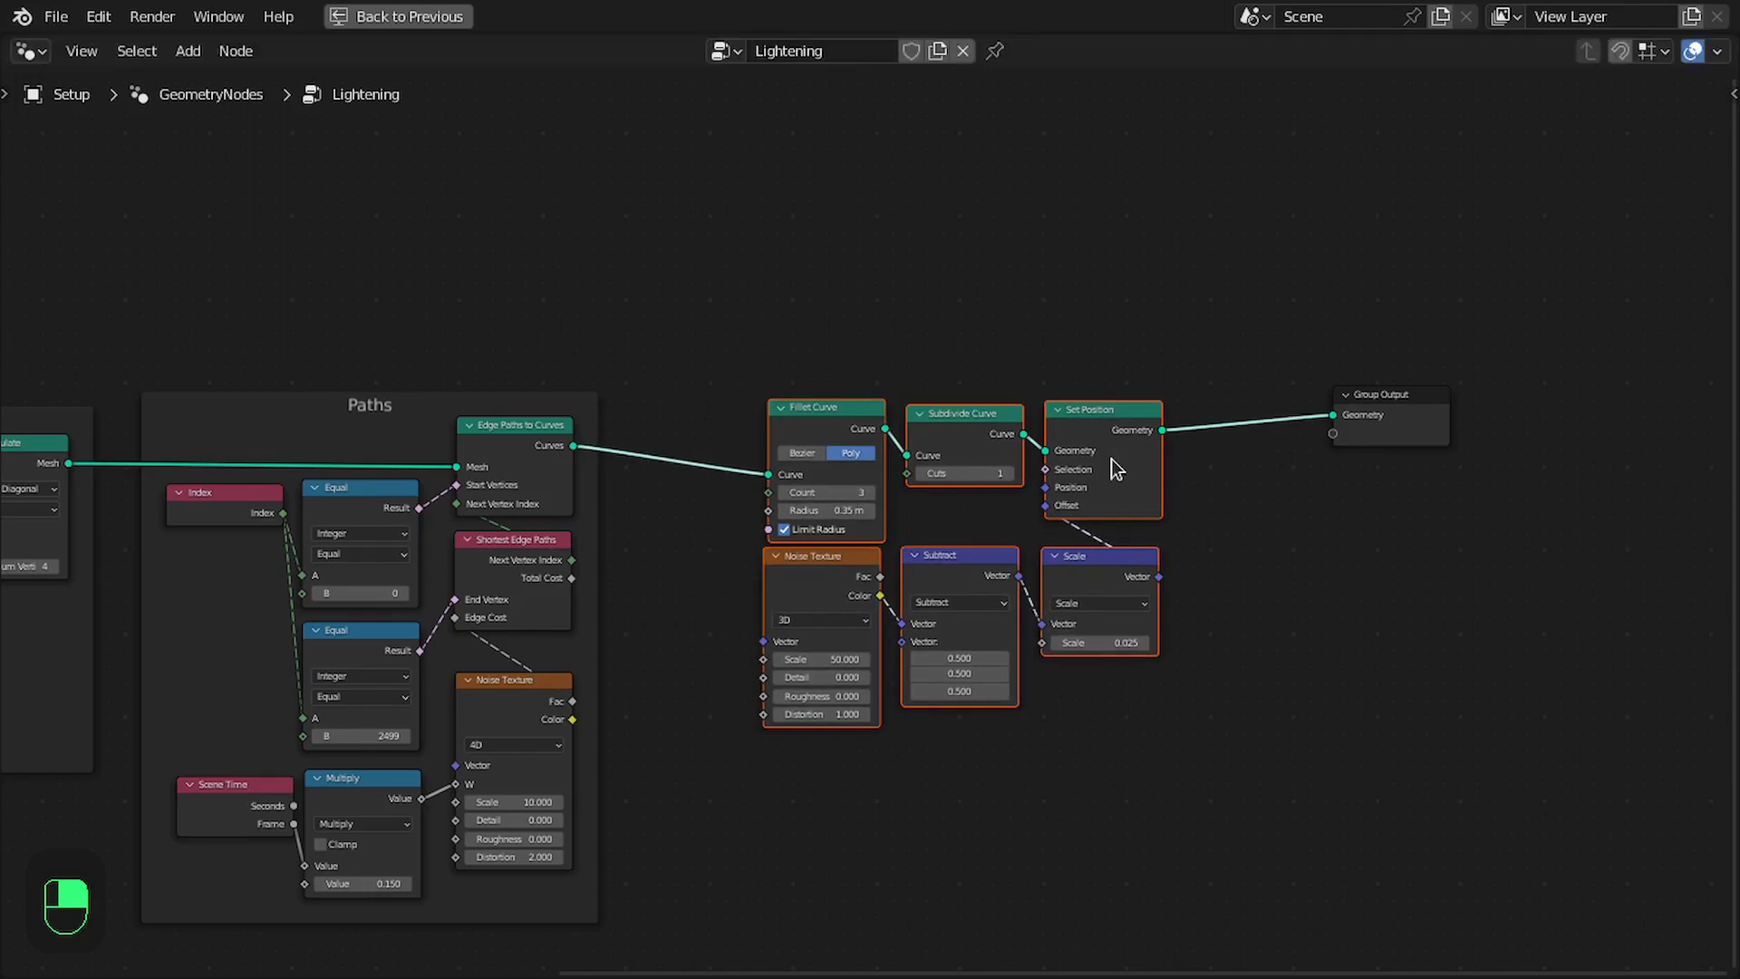
key("ctrl+j")
key("F2")
type("Smooth and Fi")
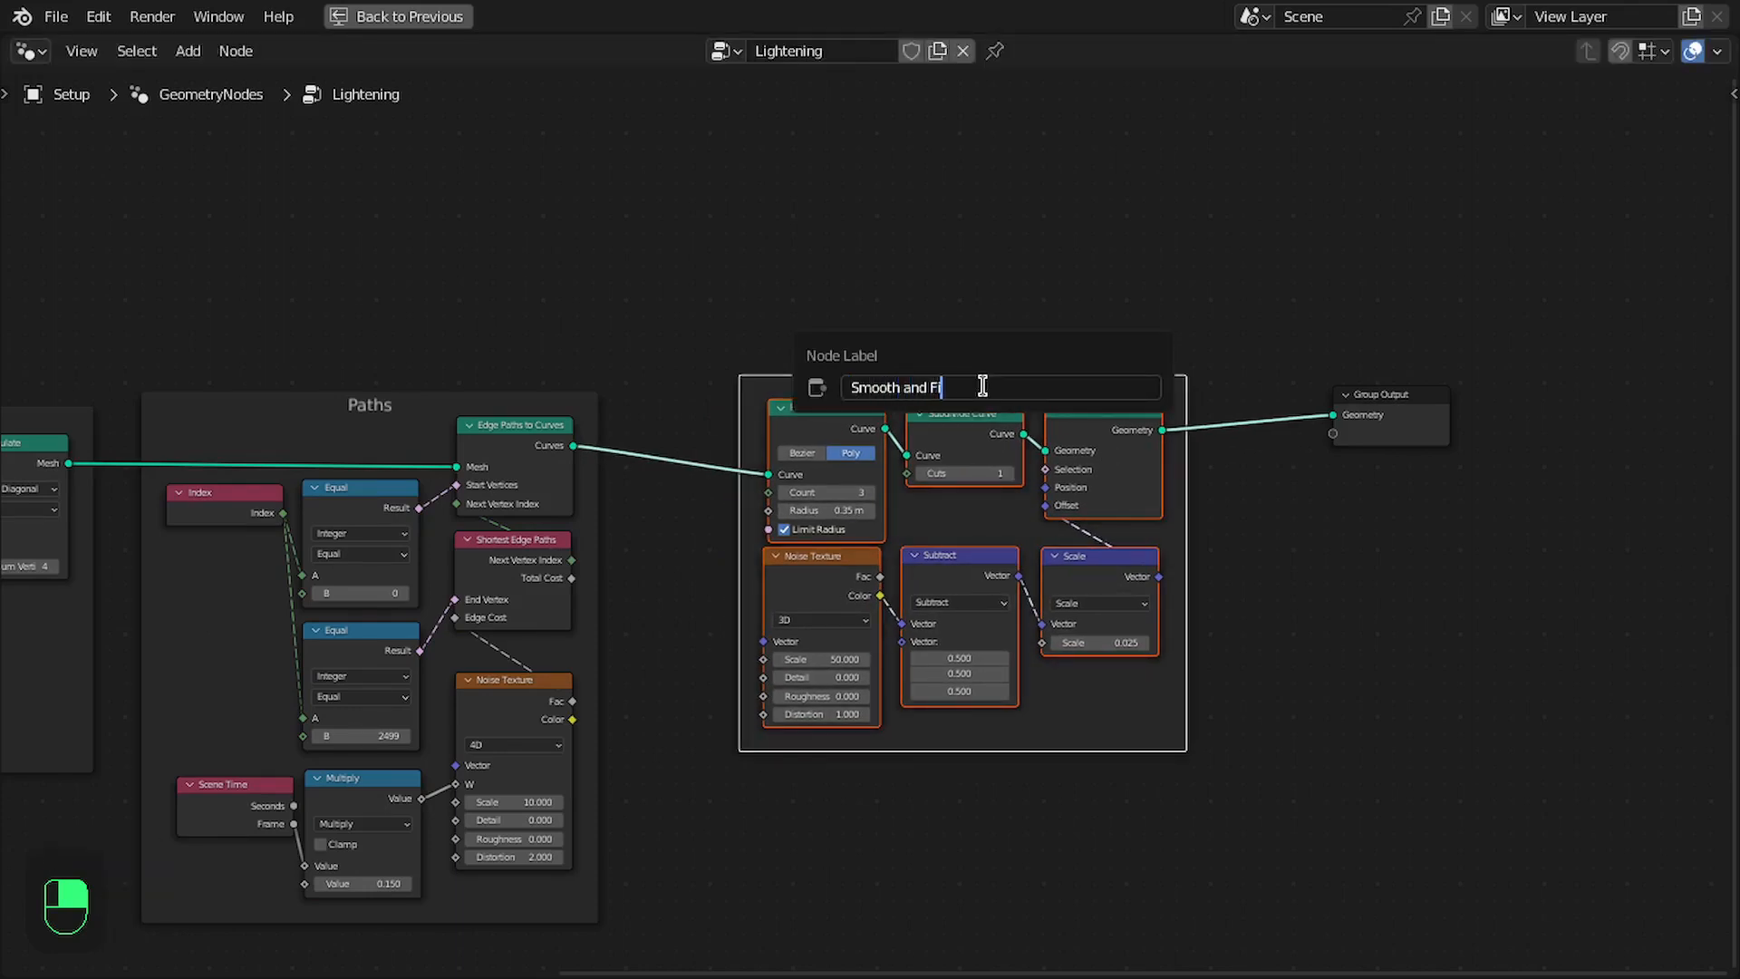
type("ne Details")
key("Return")
- Restore the split layout and play the animation to preview the moving lightning path
key("ctrl+space")
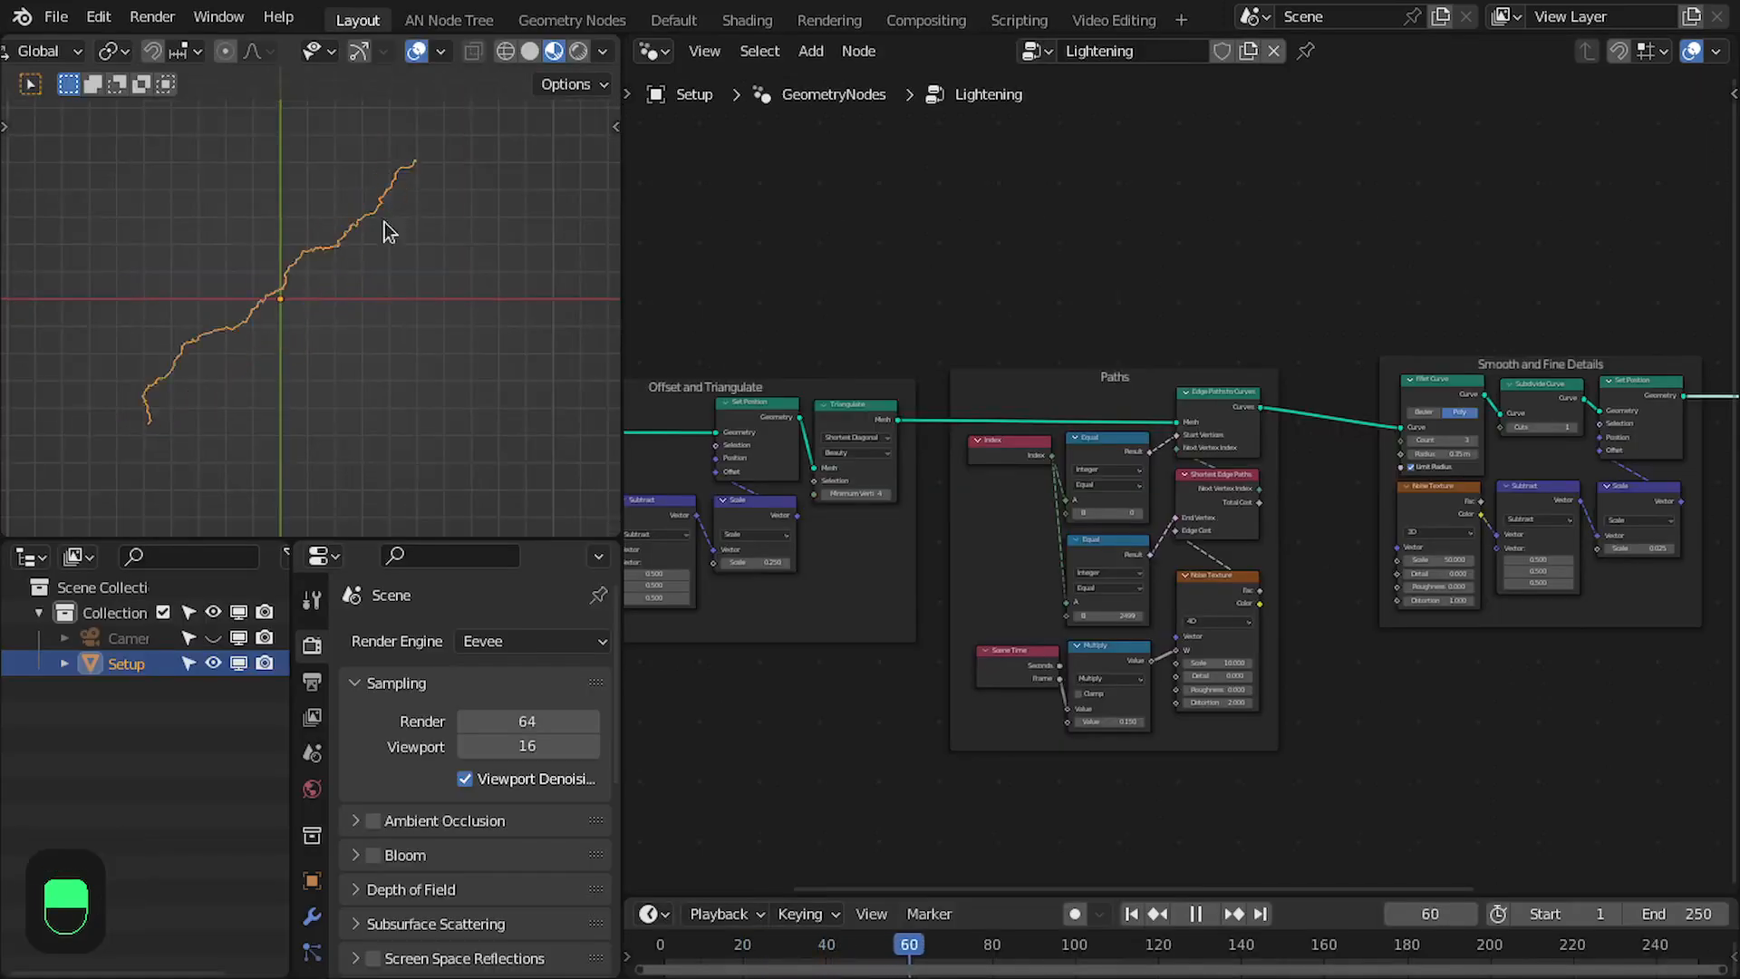
key("space")
scroll(1161, 507, "up", 2)
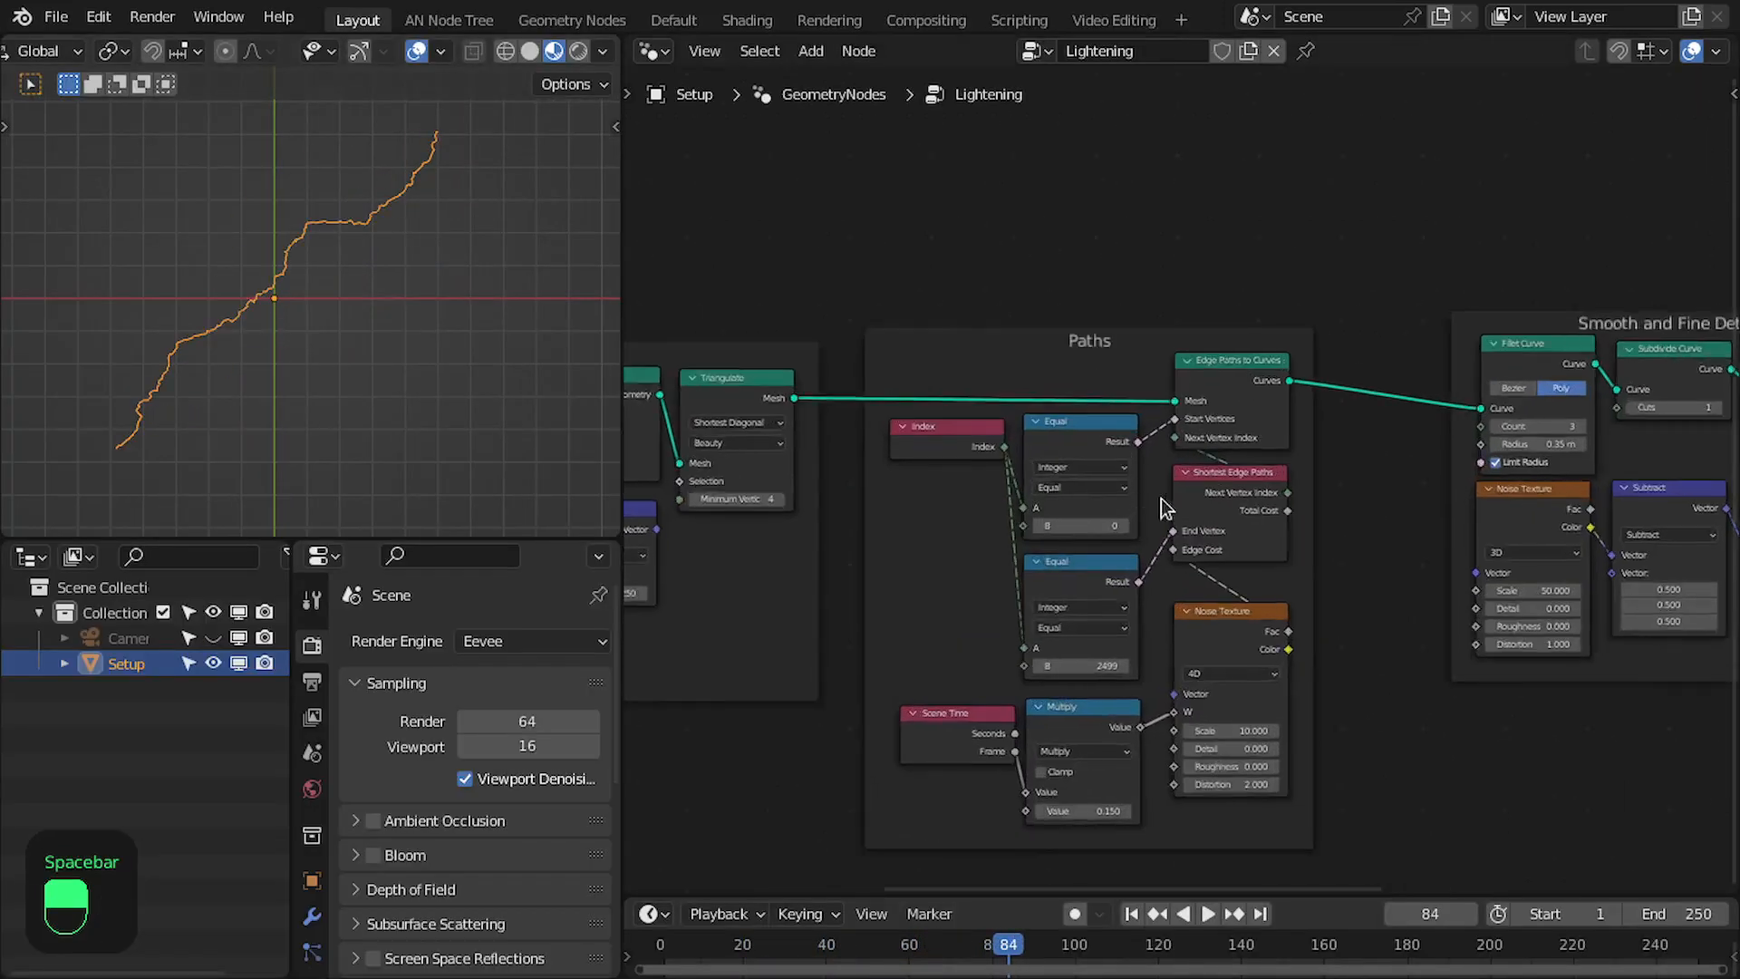
- Move the Index node lower inside the Paths frame, leaving space beside the first Equal node
scroll(1151, 490, "up", 4)
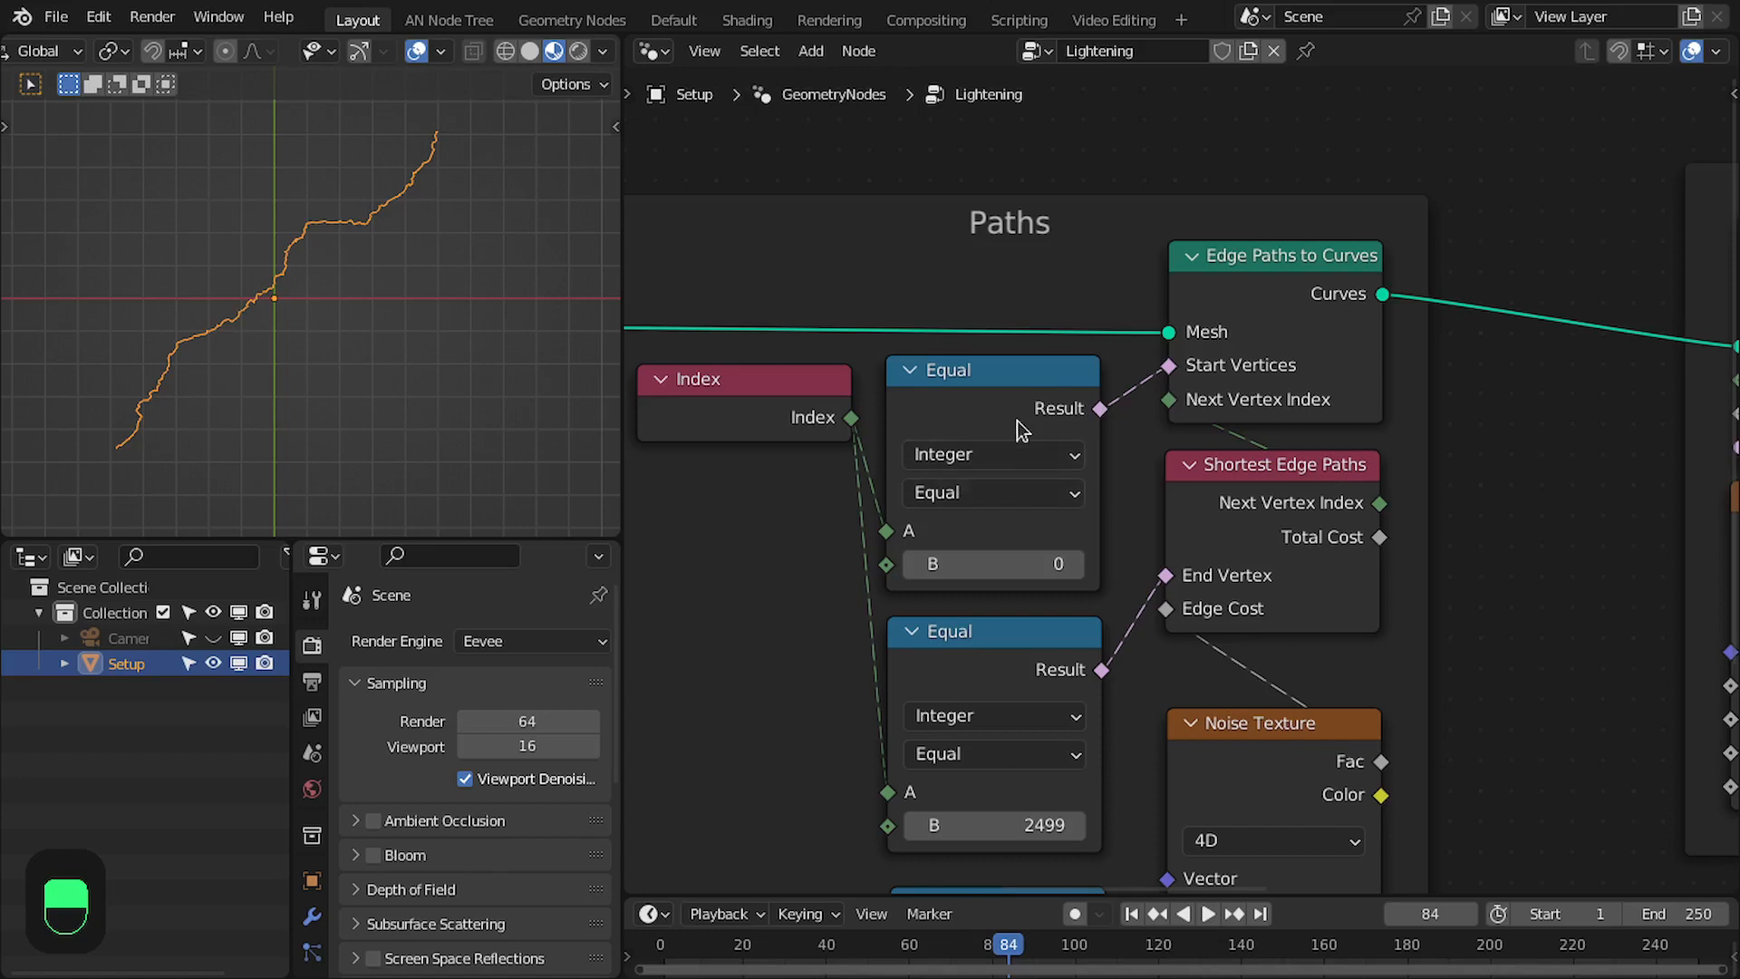
middle_click_drag(1149, 401, 1244, 425)
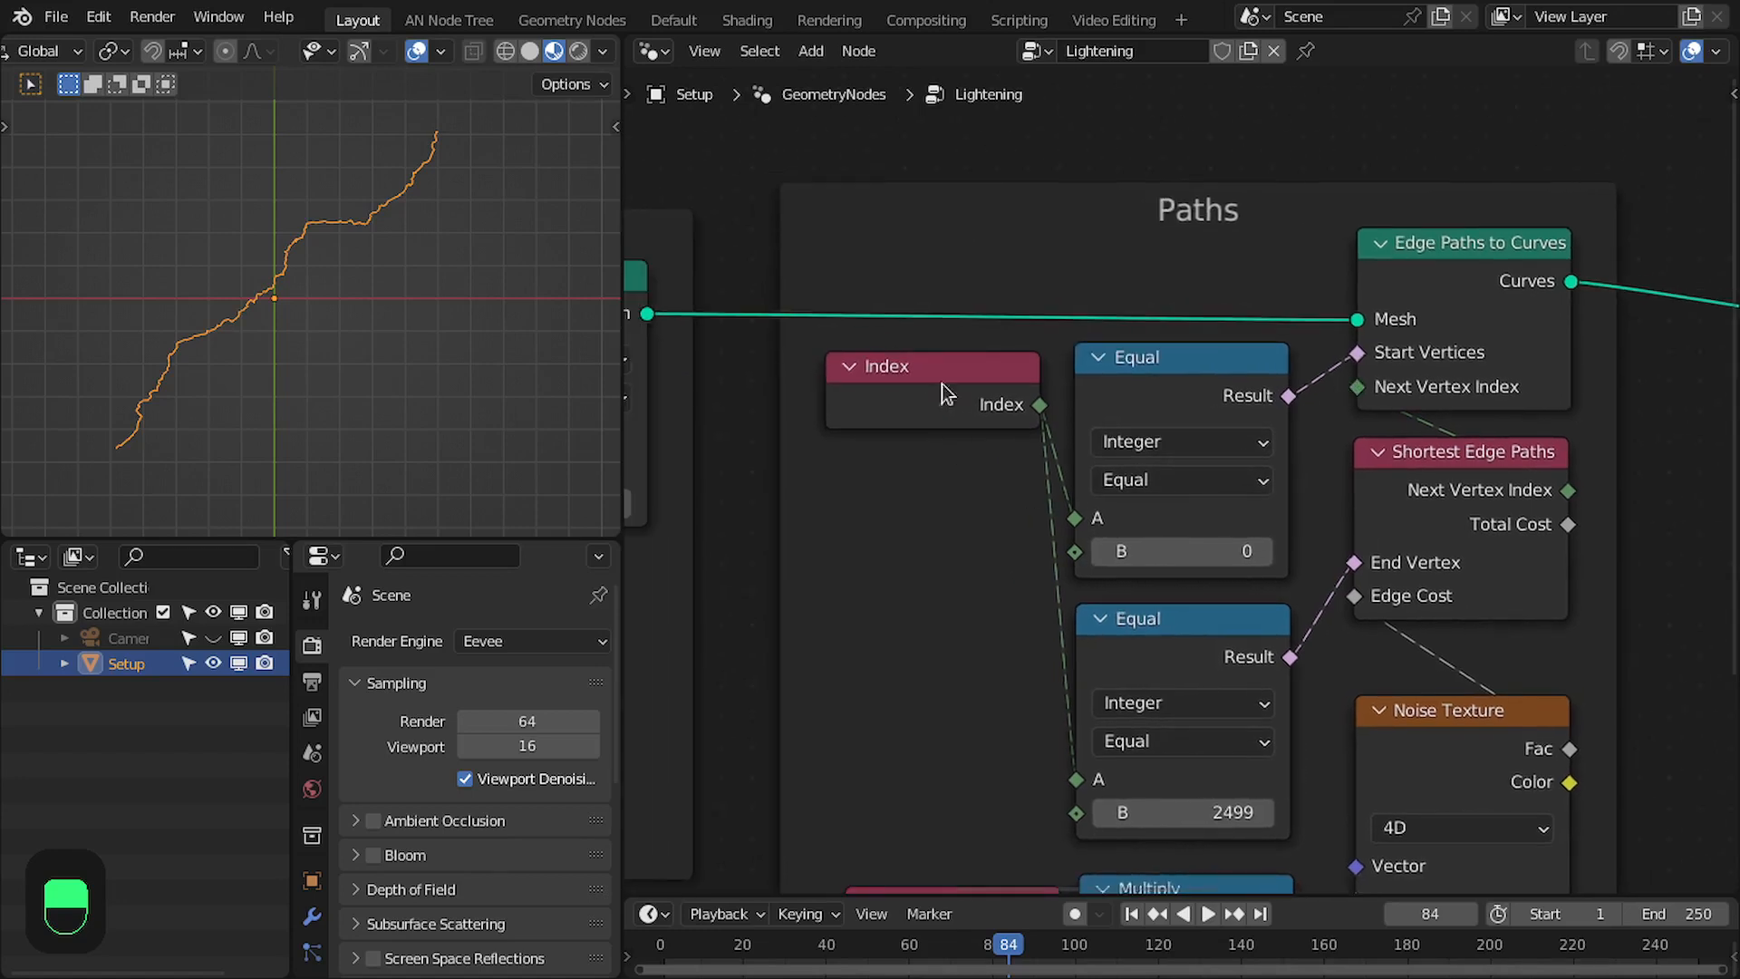
left_click_drag(943, 391, 945, 663)
middle_click_drag(1014, 400, 988, 487)
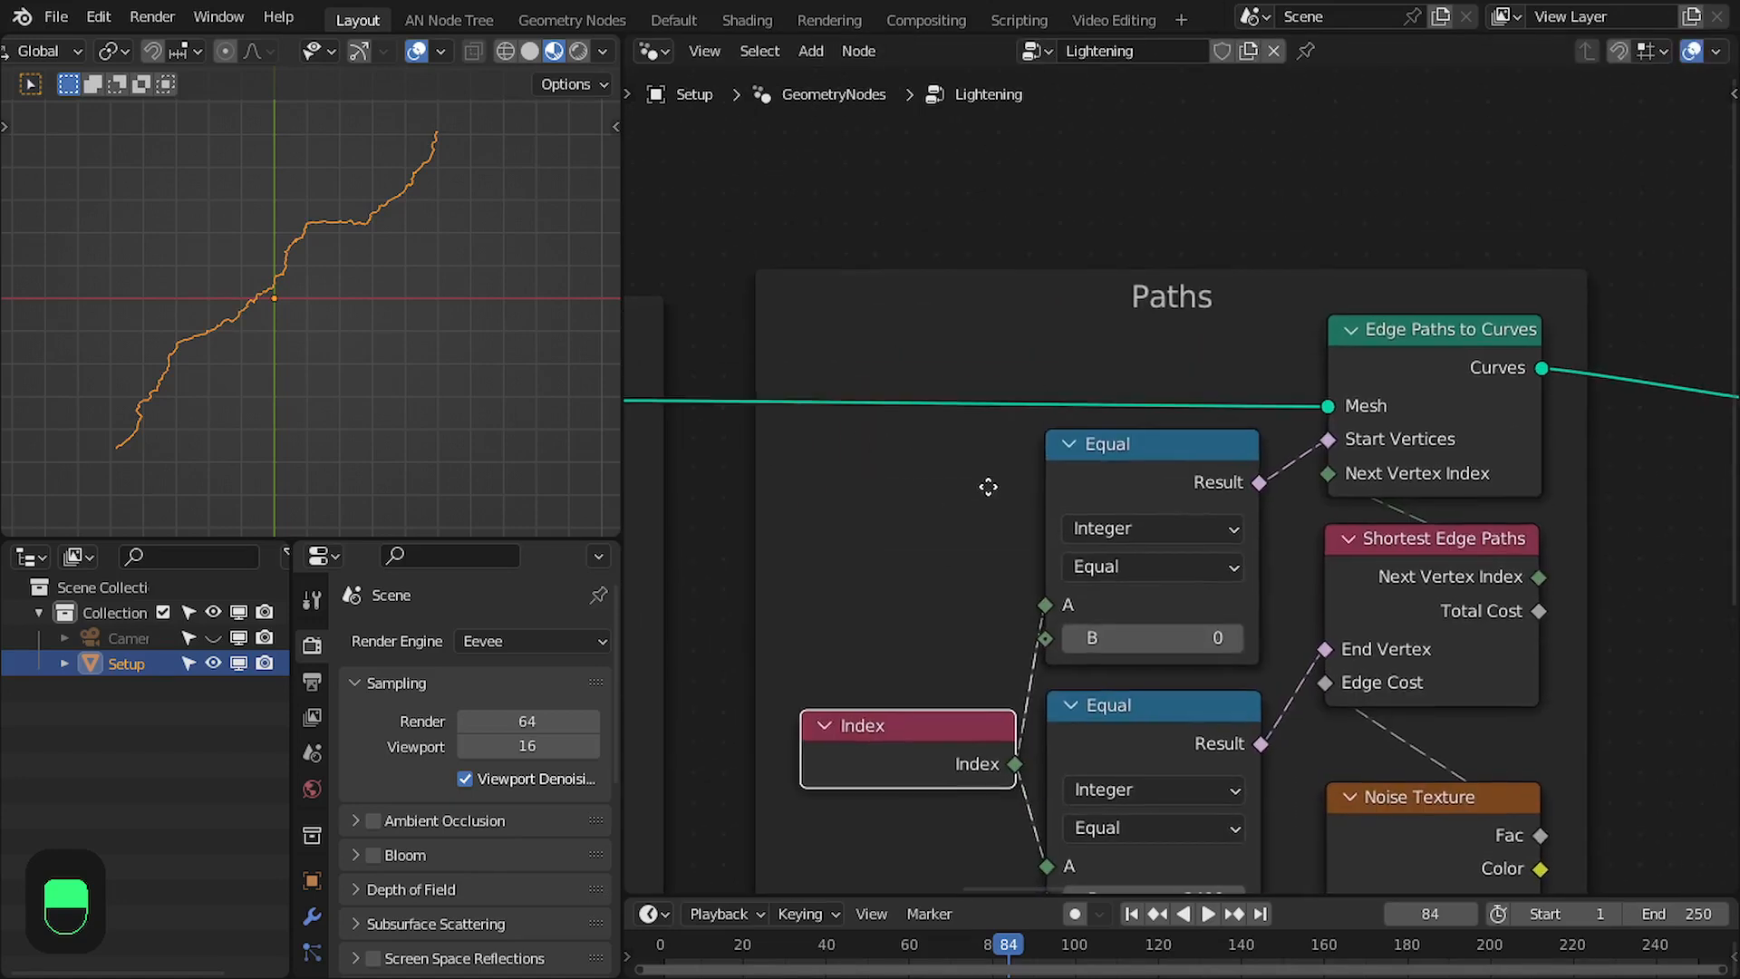
- Add a Random Value node above Index in the Paths frame and set its data type to Boolean
key("shift+a")
left_click(916, 426)
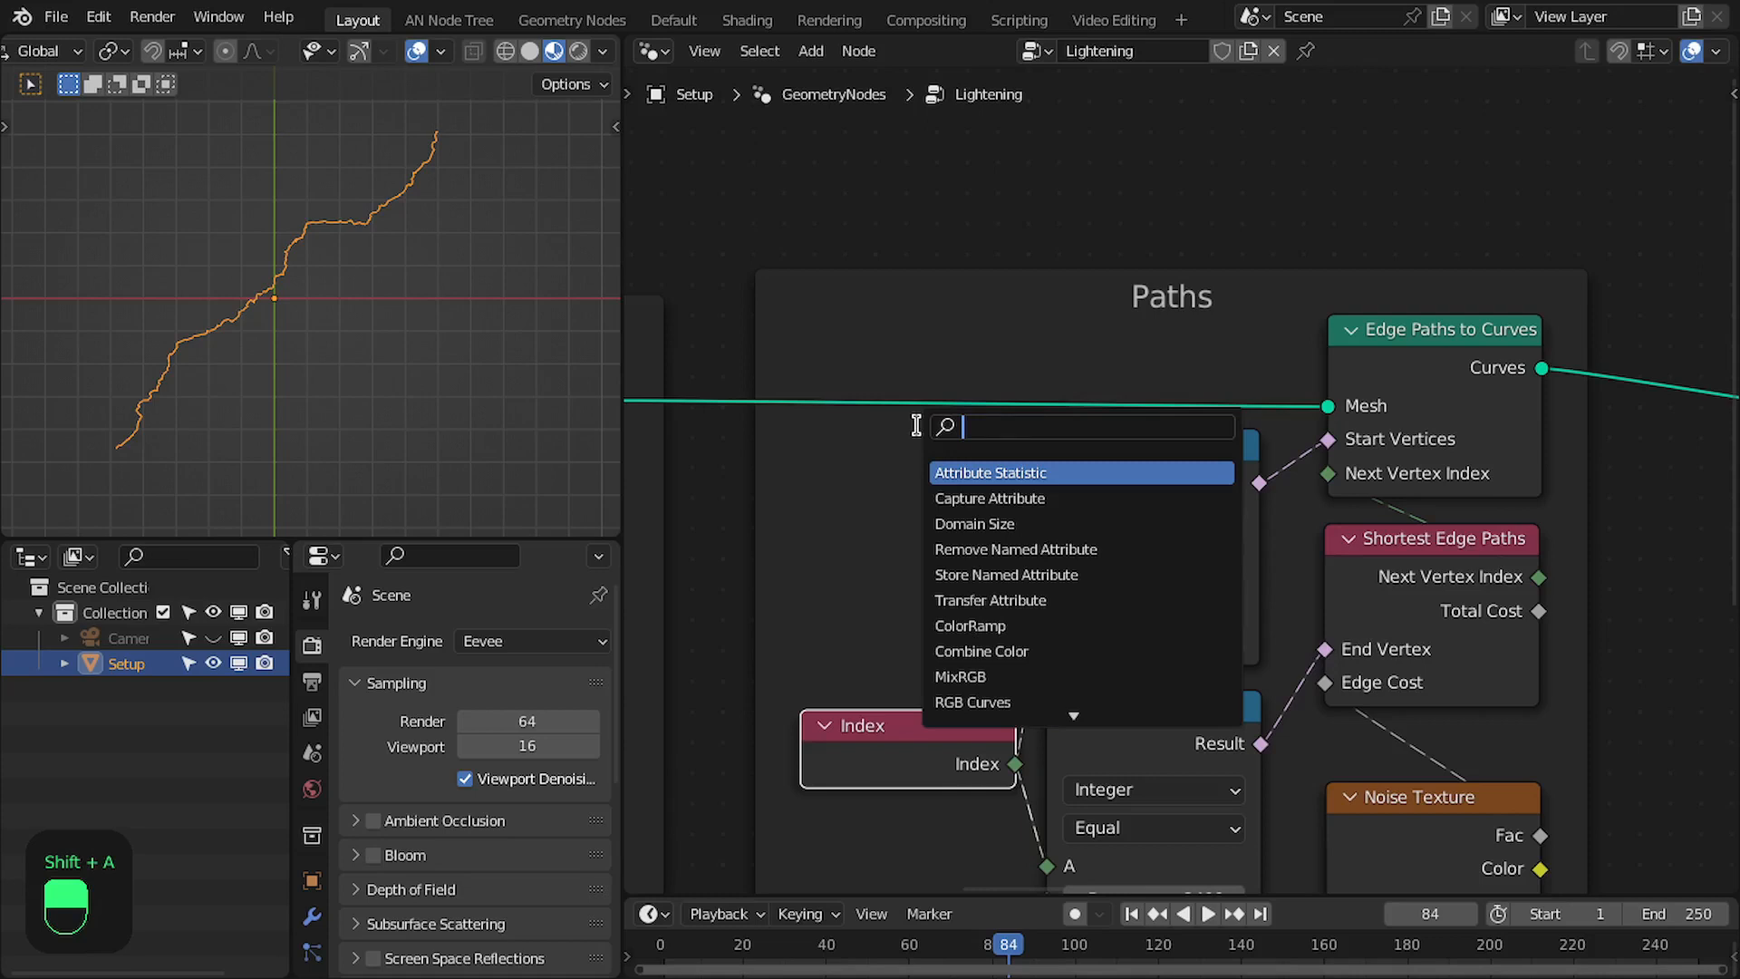
type("random")
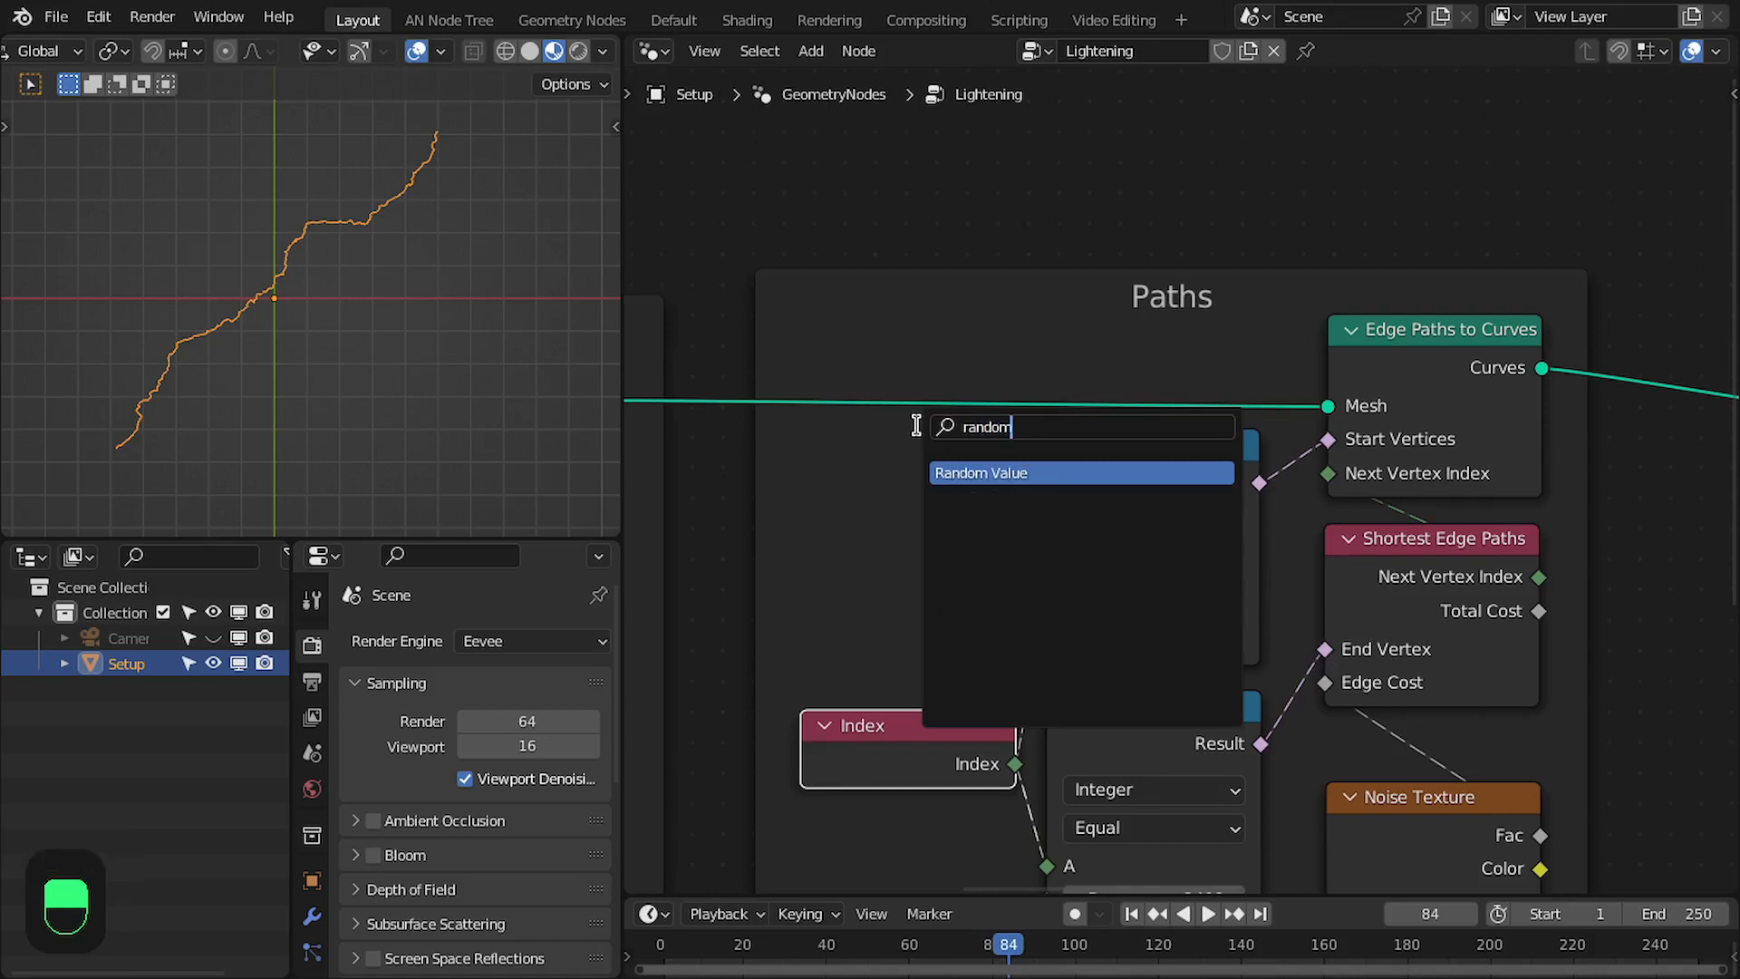
key("Return")
left_click(903, 524)
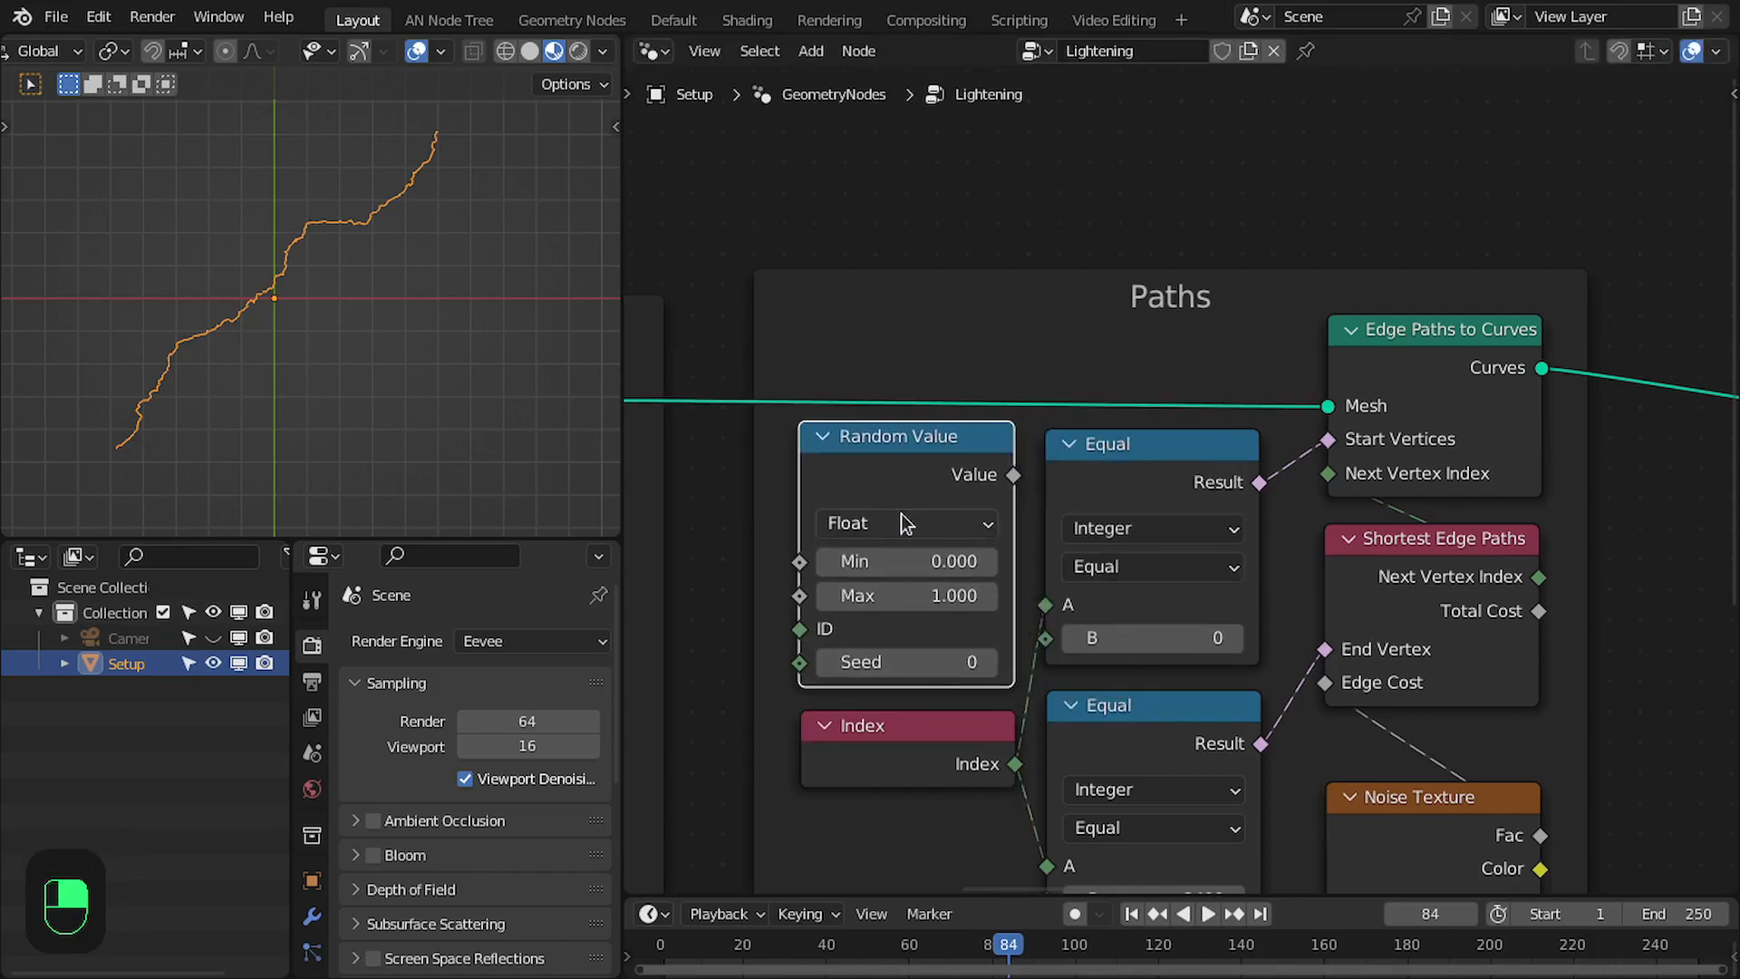
left_click(904, 524)
left_click(910, 652)
middle_click_drag(1007, 590, 1085, 574)
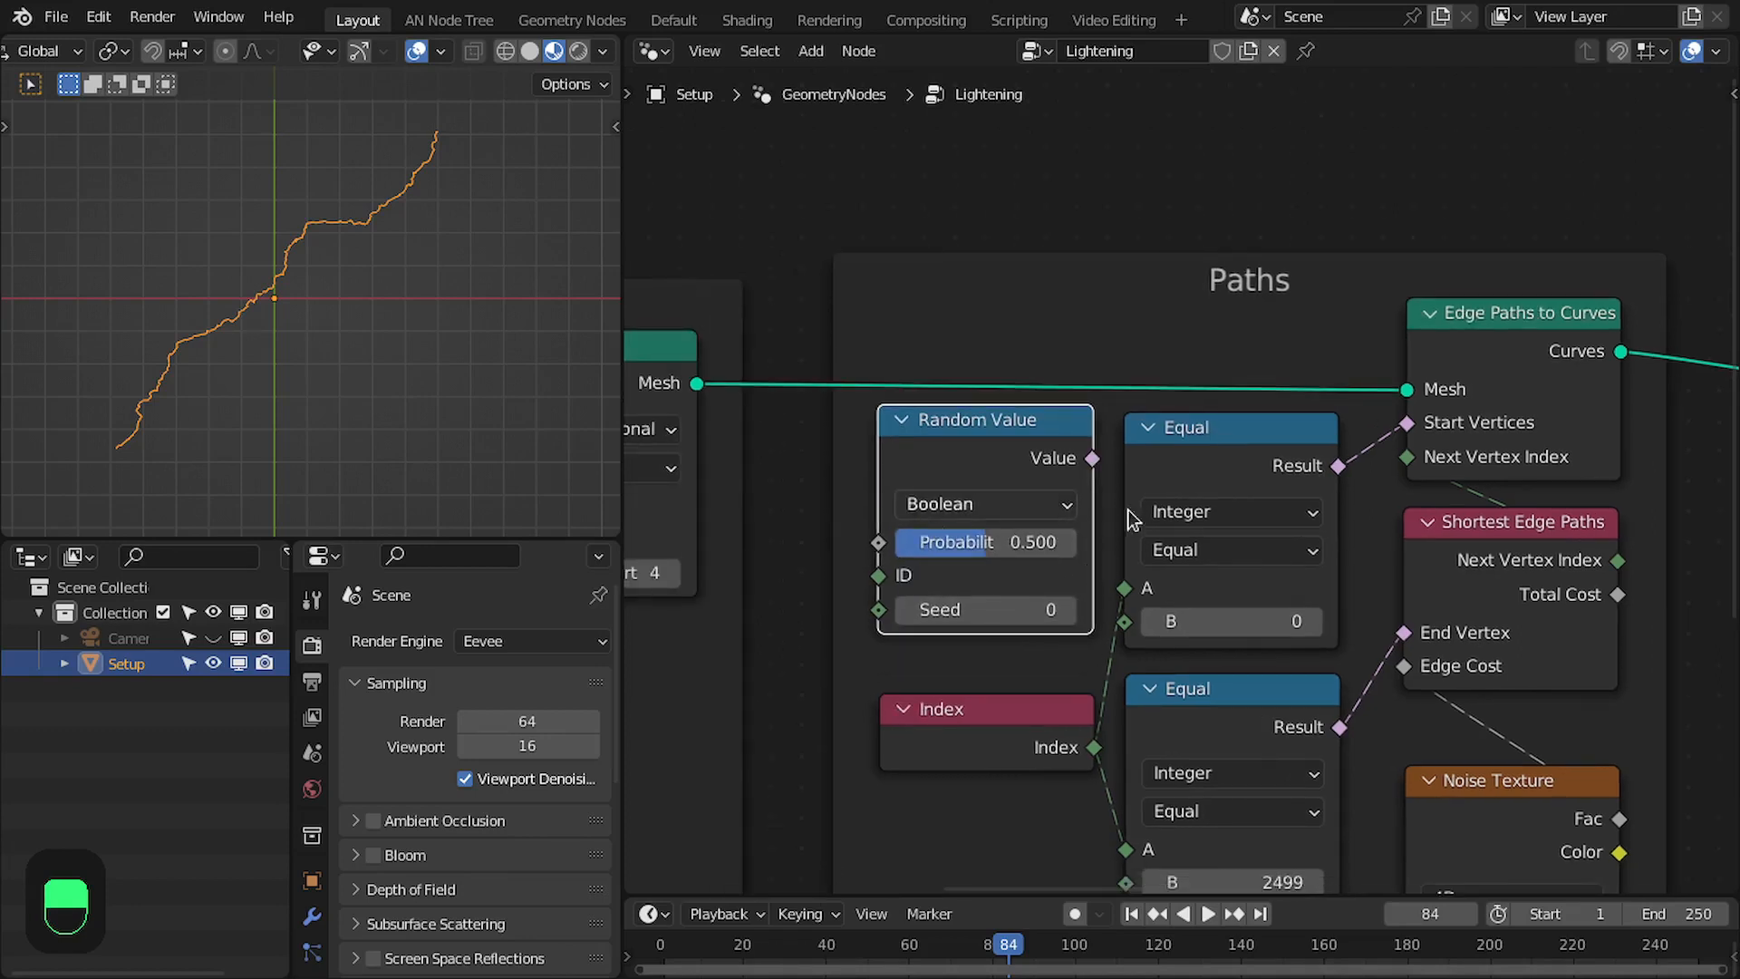
- Set the boolean Random Value's probability to 0.002 and connect its Value to Start Vertices on Edge Paths to Curves
left_click(1009, 556)
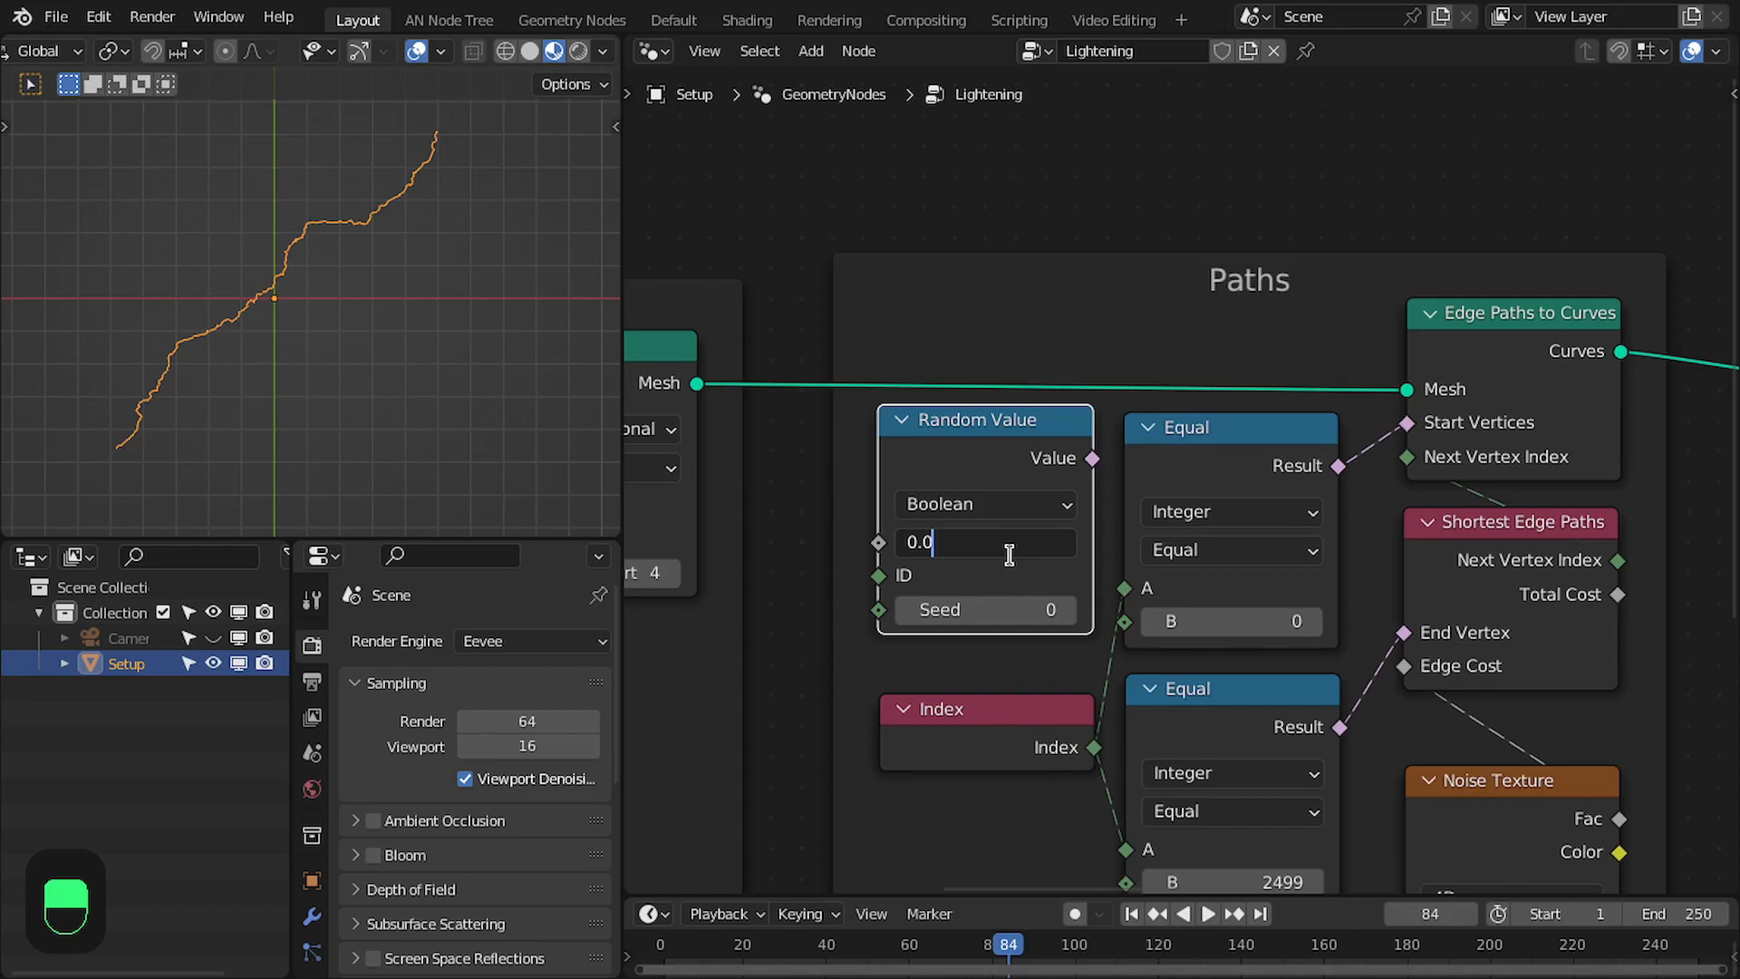
type("0.002")
key("Return")
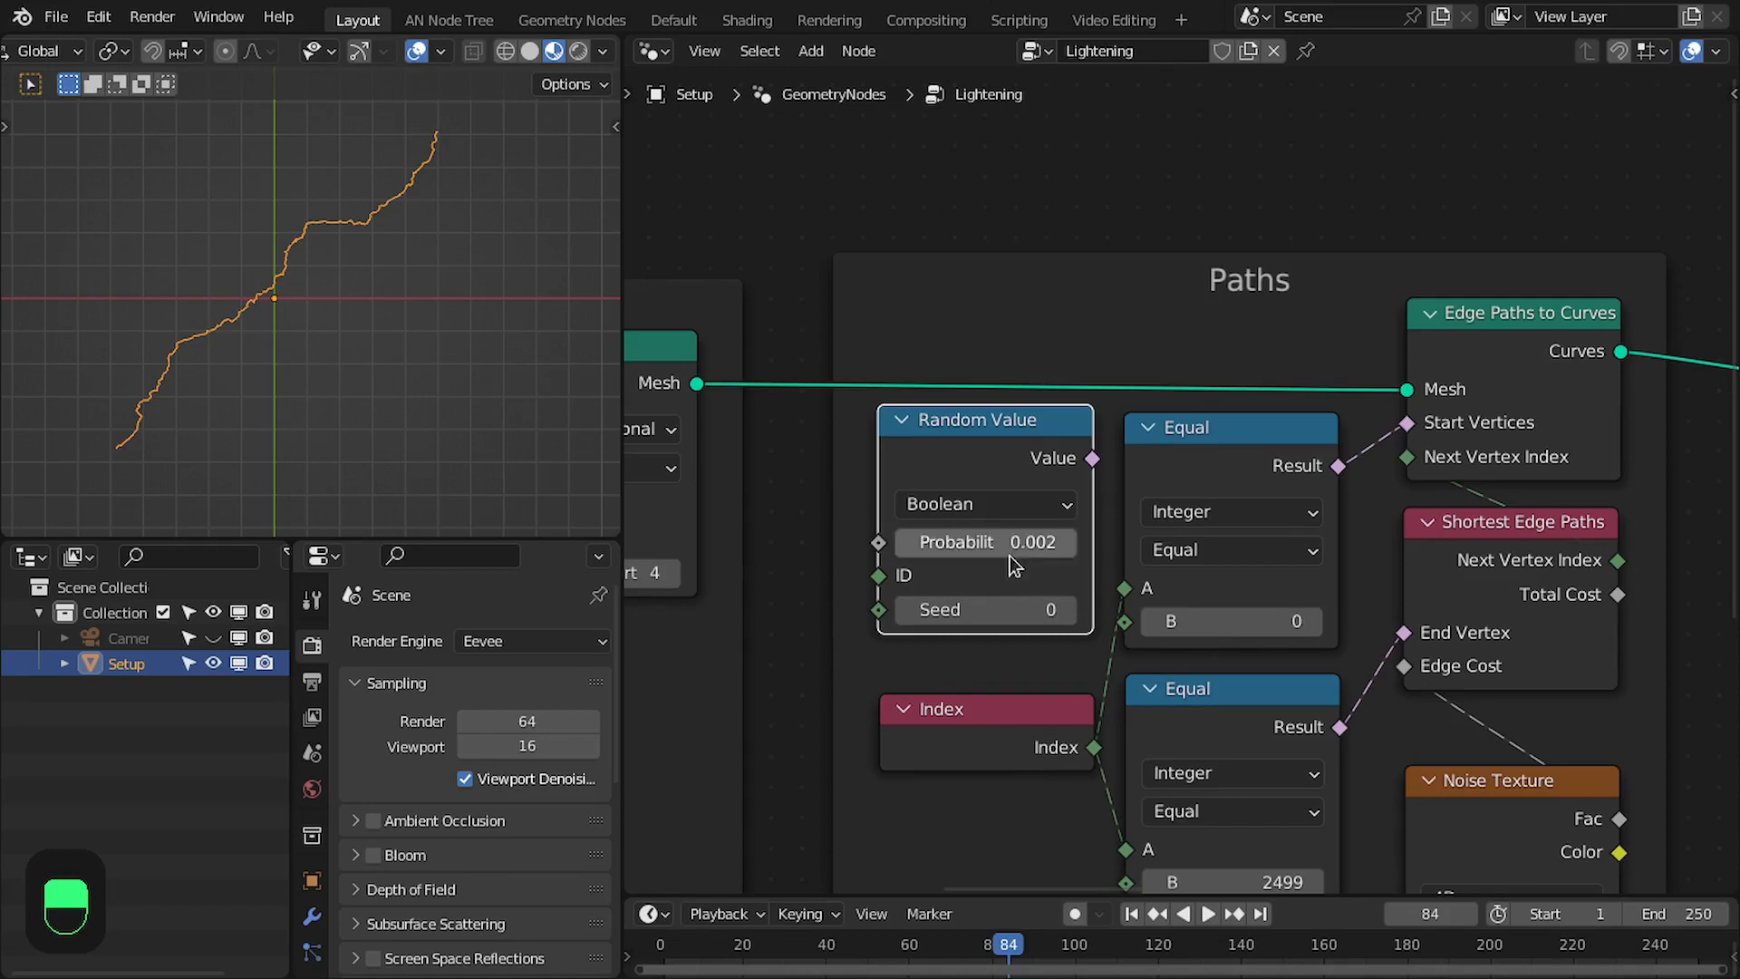
scroll(1104, 513, "down", 2)
middle_click_drag(948, 471, 1505, 467)
middle_click_drag(975, 543, 1110, 521)
middle_click_drag(1498, 517, 920, 526)
scroll(1051, 521, "up", 2)
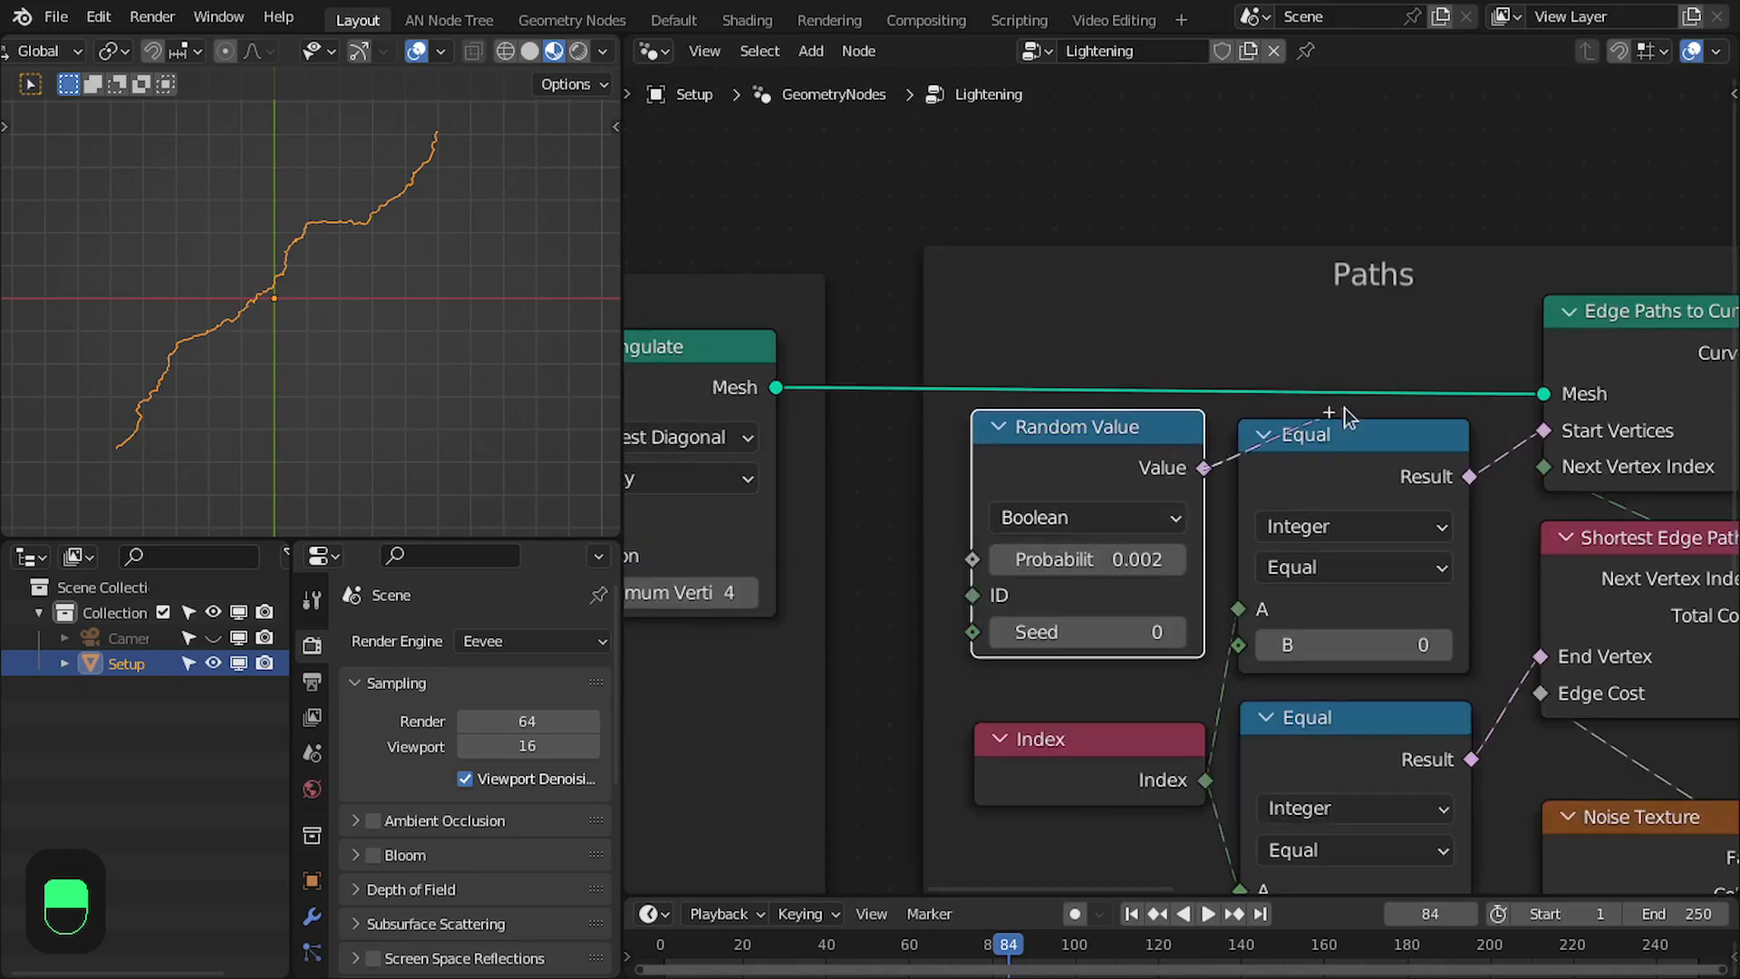
left_click_drag(1344, 415, 1543, 430)
- Collapse the disconnected Equal node, place it just above the remaining Equal node, and briefly play the animation
middle_click_drag(1408, 600, 1274, 487)
key("space")
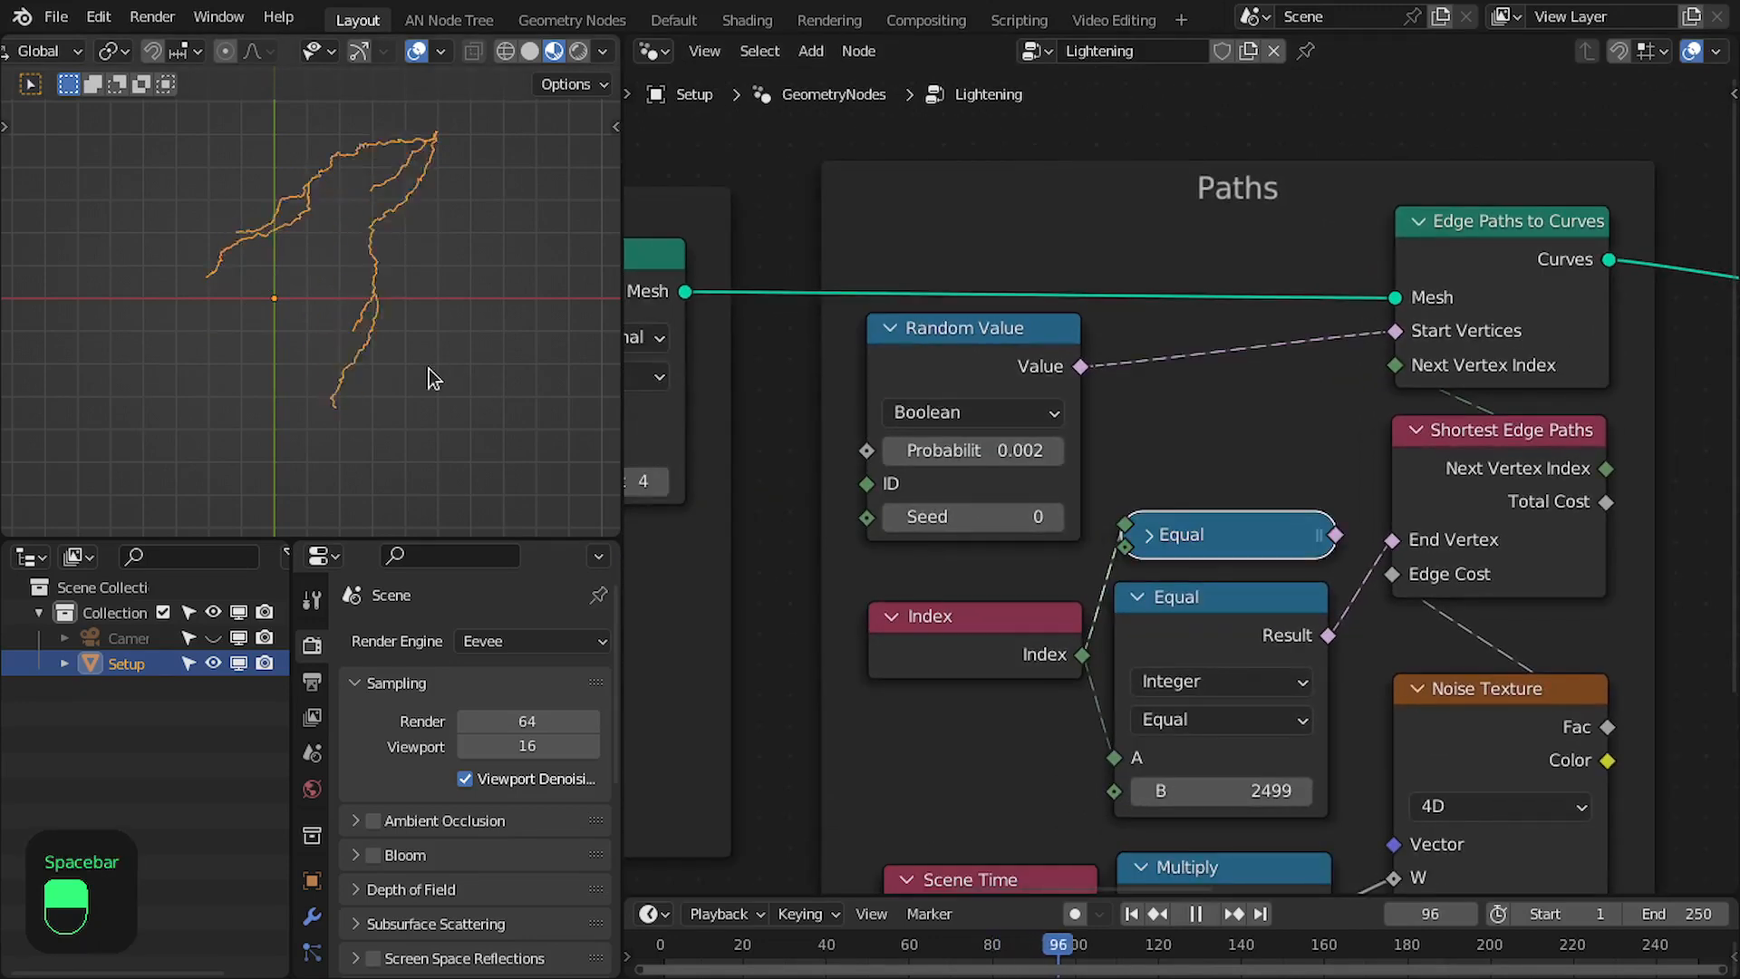
key("space")
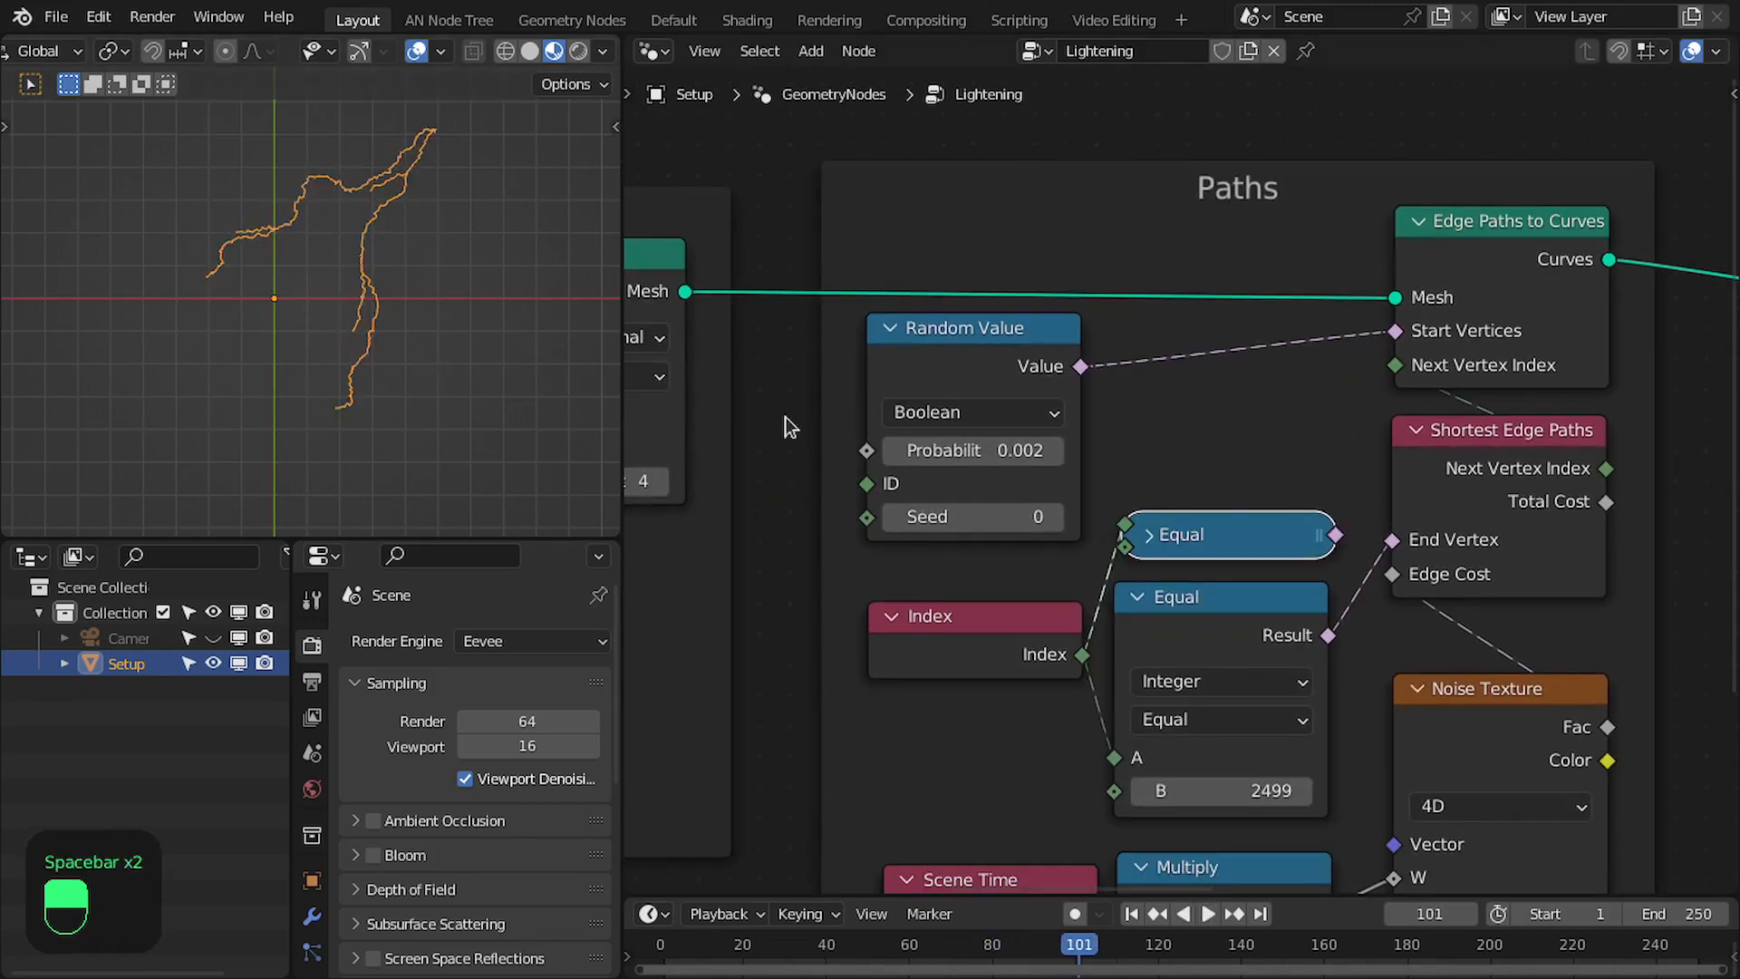
- Try increasing Seed values up to 26 on the boolean Random Value node to compare branching layouts
left_click_drag(1012, 513, 1030, 516)
left_click(1052, 514)
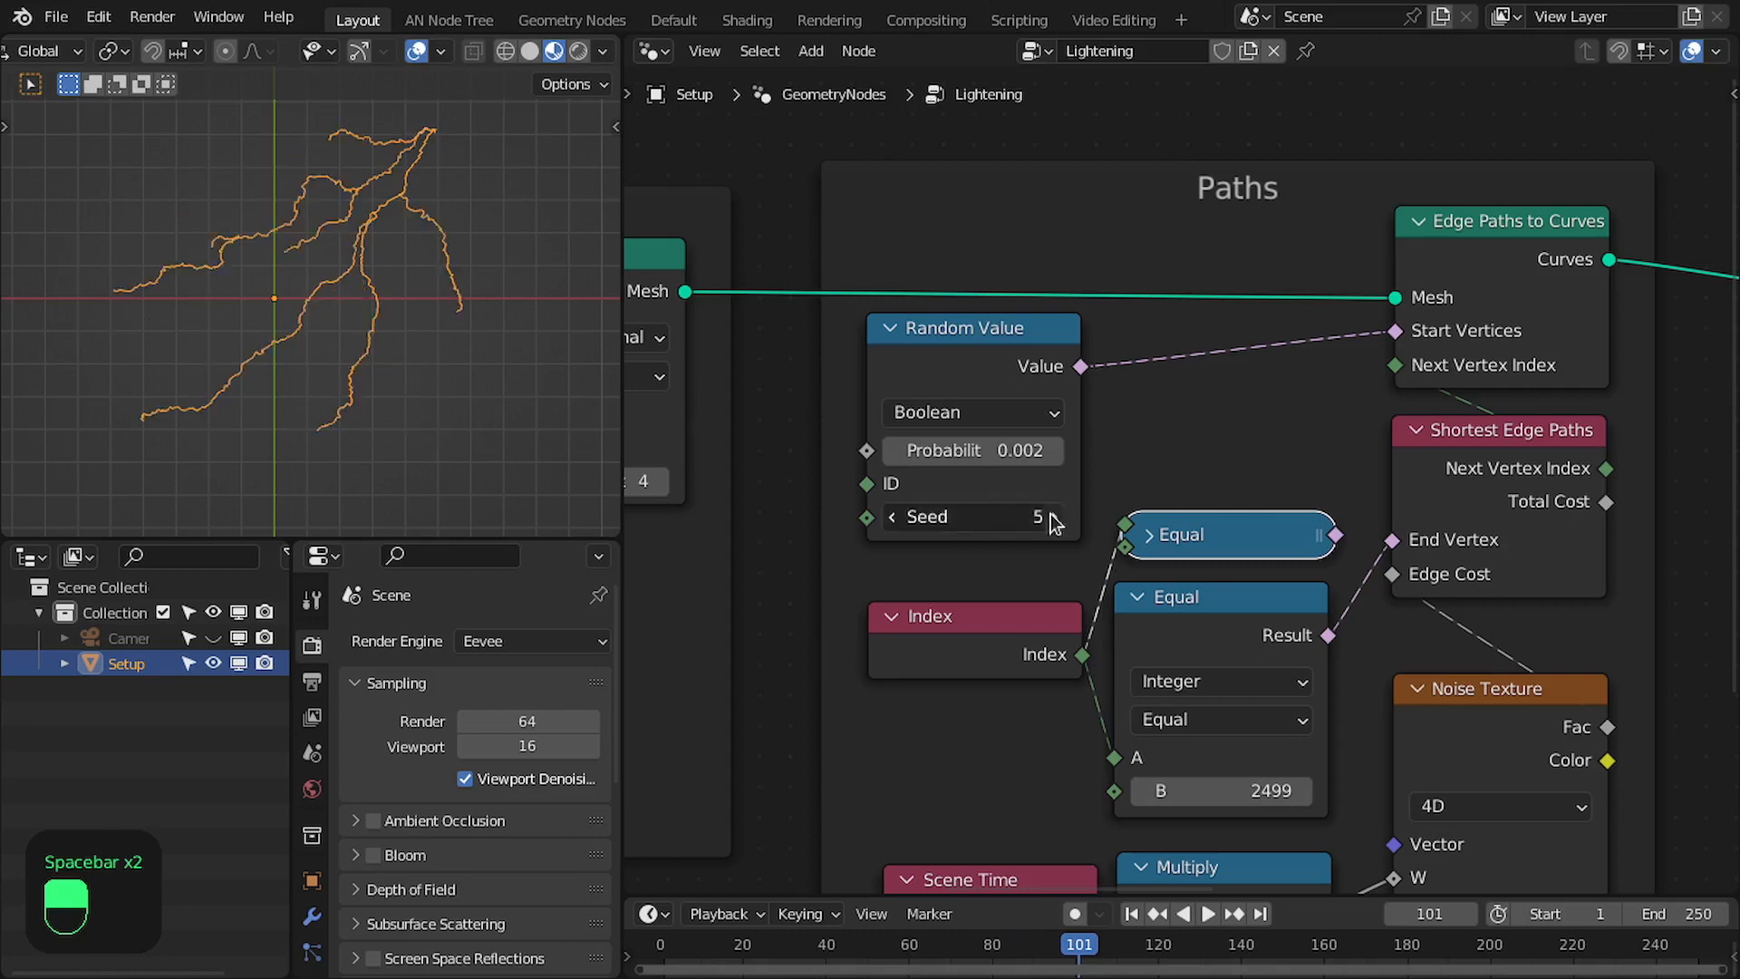
left_click(1052, 516)
left_click(1052, 516)
left_click(1051, 516)
left_click(1052, 516)
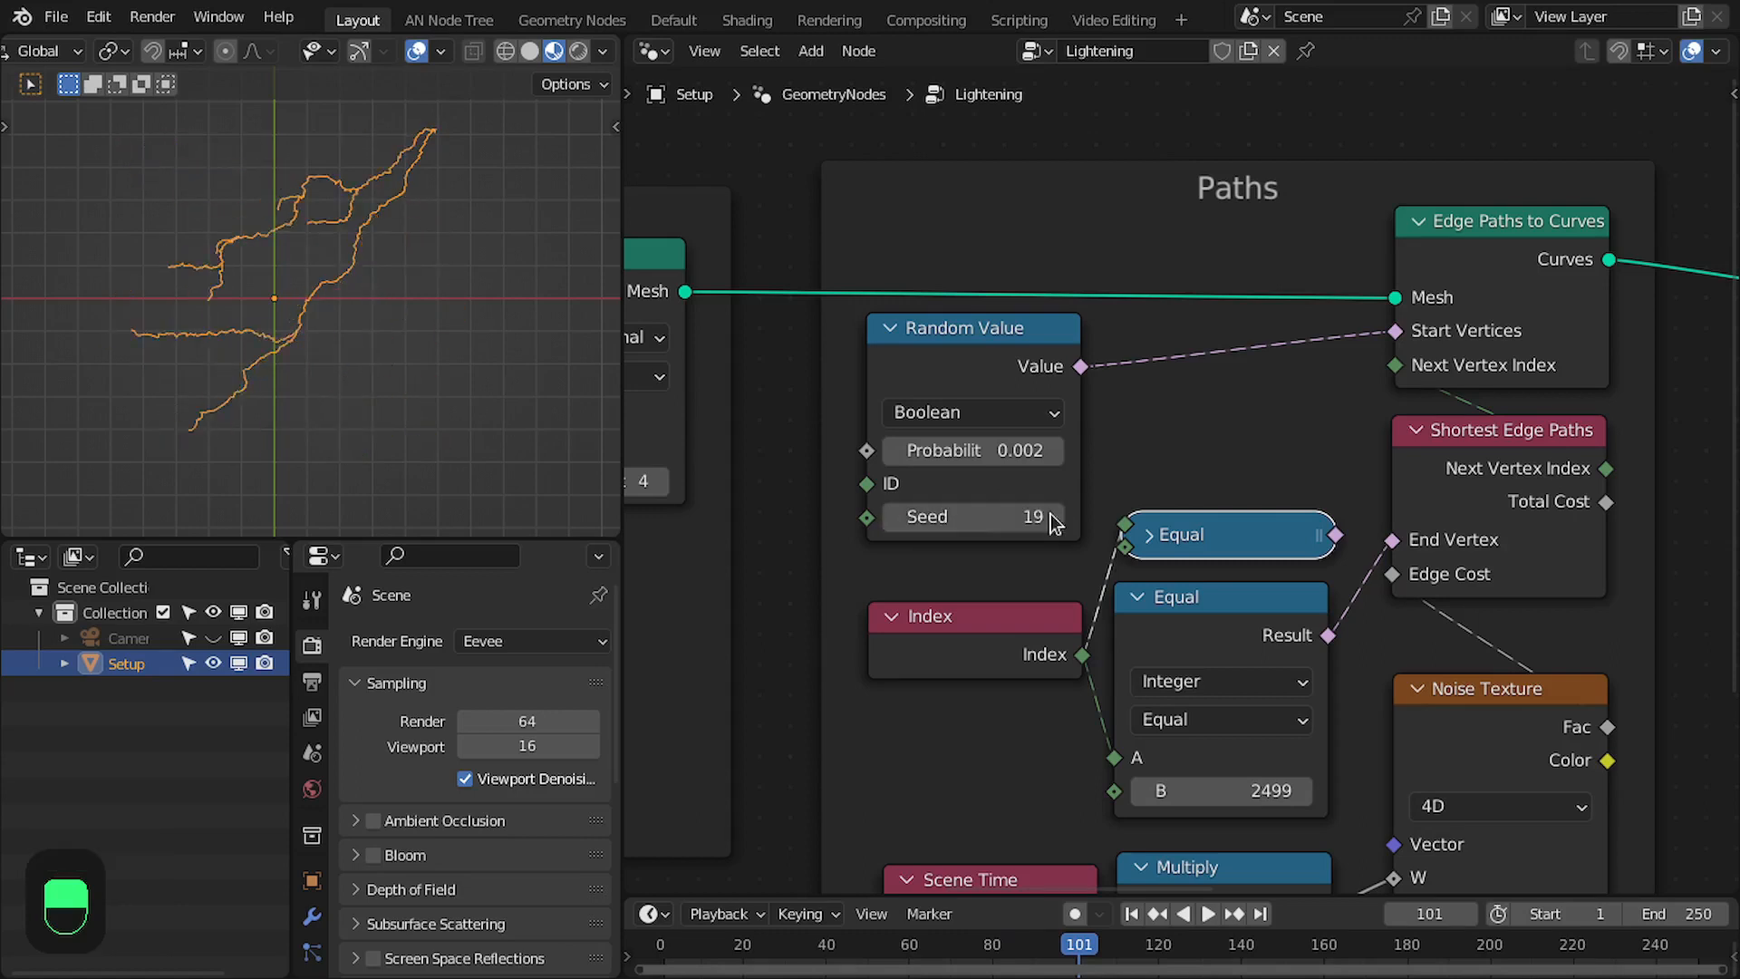
left_click(1052, 516)
left_click(1052, 516)
left_click(1052, 516)
double_click(1052, 516)
left_click(1052, 517)
left_click(1052, 516)
- Move the Scene Time and Multiply nodes lower in the Paths frame, leaving space beneath the Index node
middle_click_drag(1122, 559, 1142, 391)
scroll(1062, 661, "down", 1)
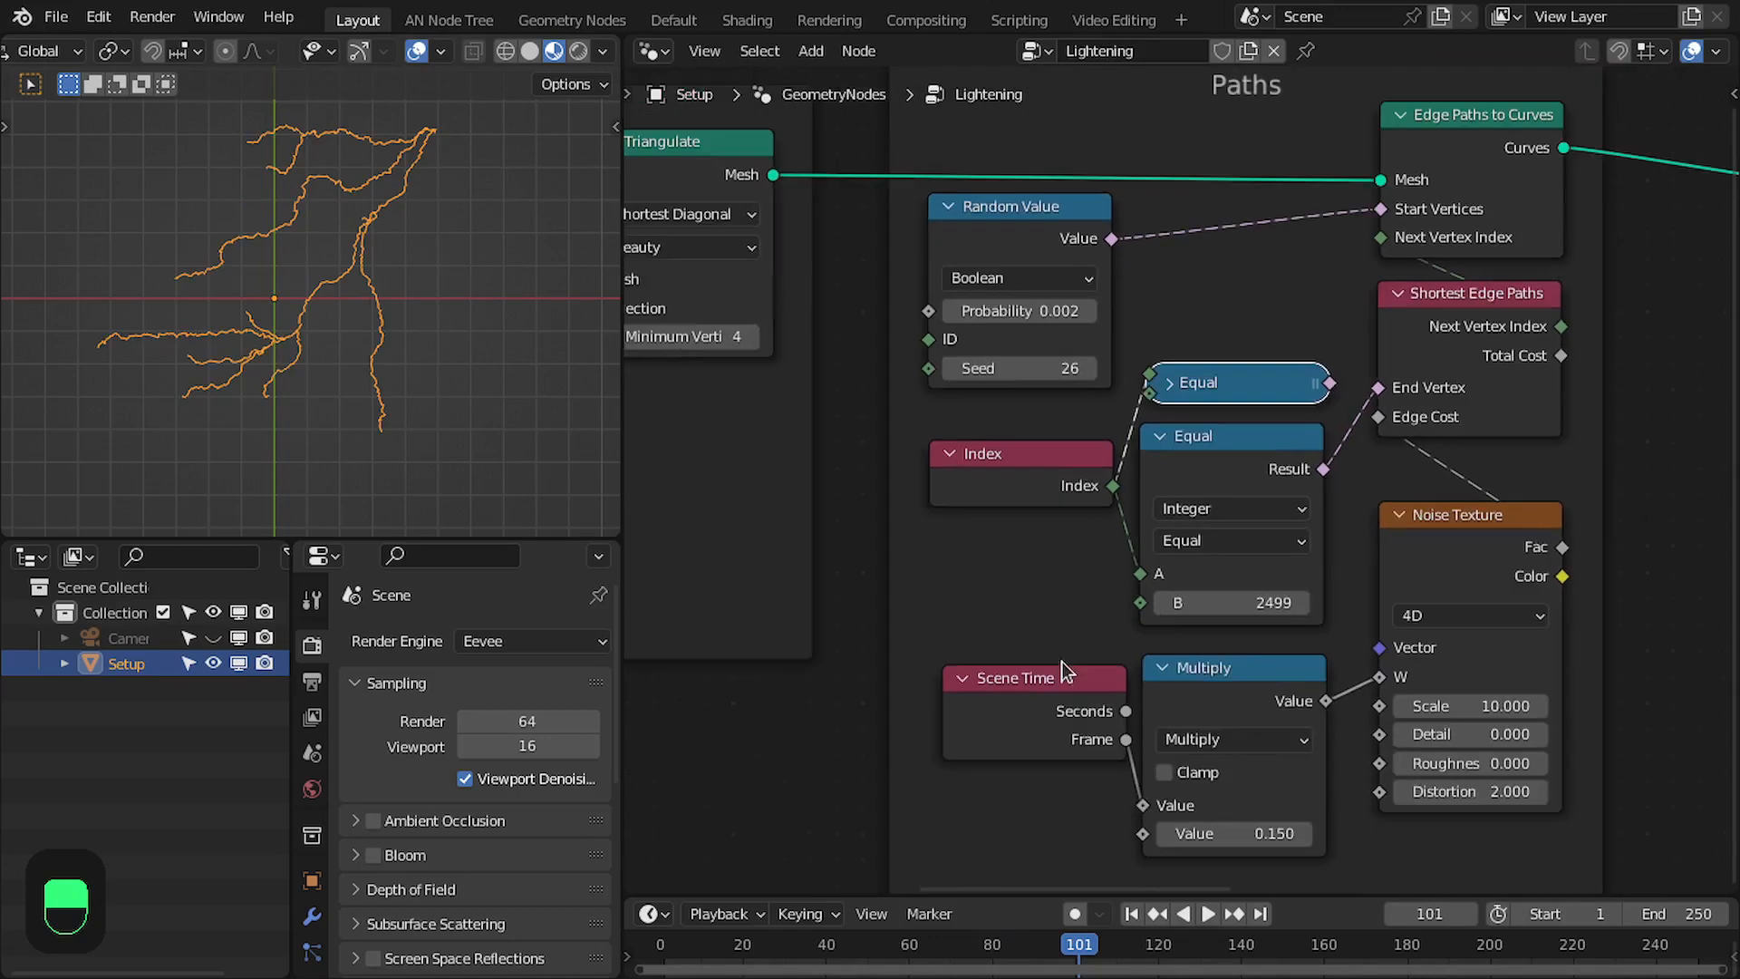
middle_click_drag(1136, 700, 1135, 626)
left_click_drag(1069, 631, 1062, 795)
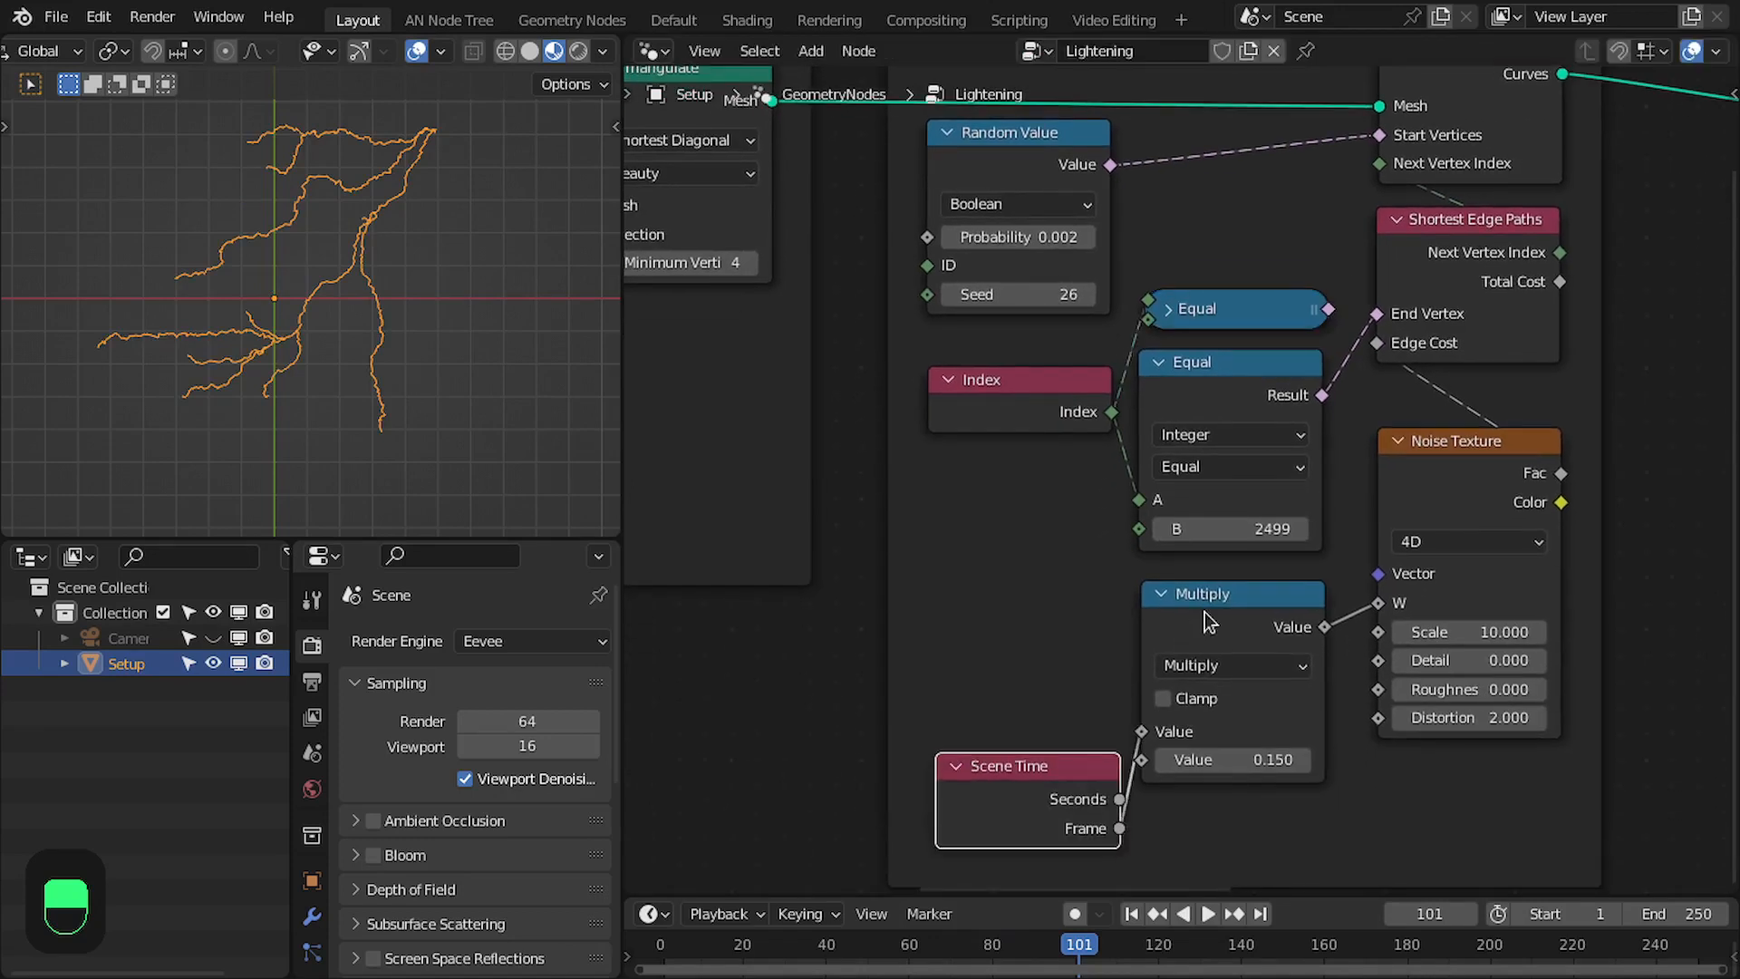
left_click_drag(1203, 611, 1210, 663)
- Duplicate Multiply with its Scene Time link, place the copy between Index and Scene Time, and connect it to Random Value's Seed
key("shift+ctrl+d")
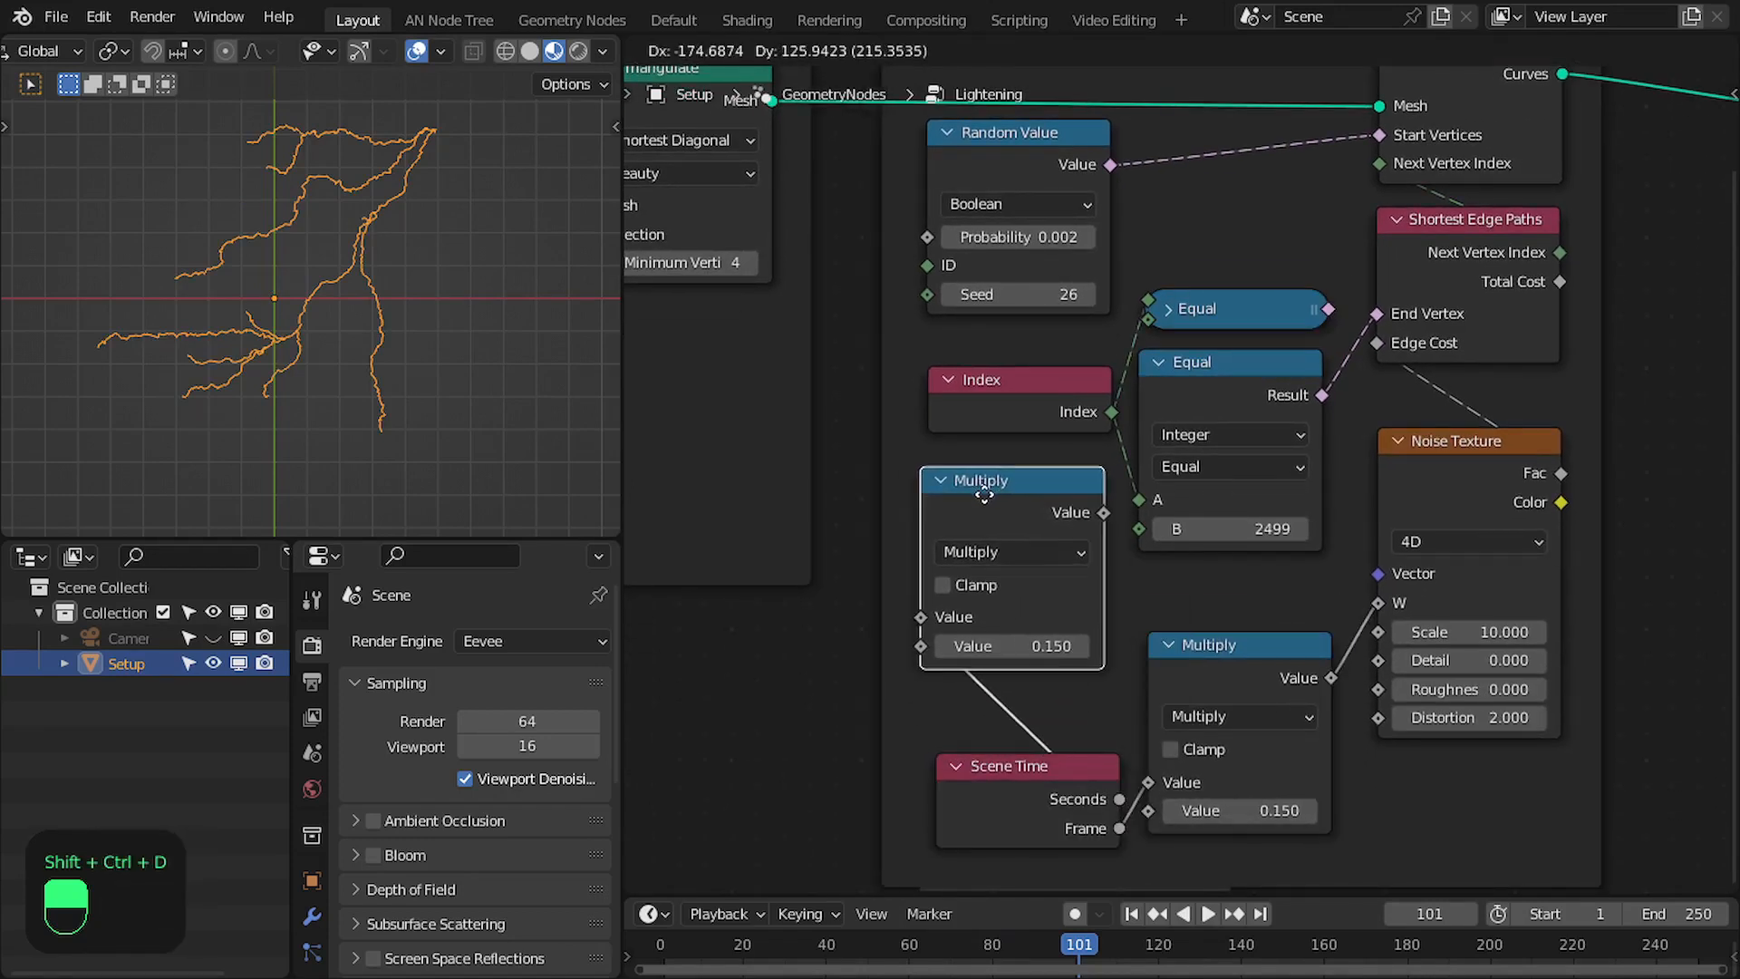
left_click(990, 488)
left_click_drag(1076, 797, 1064, 744)
left_click_drag(1208, 671, 1208, 633)
left_click_drag(1111, 505, 927, 294)
- Set the duplicated Multiply node's value to 0.25 and play the animation to preview the changing branches
left_click(1024, 645)
type("0")
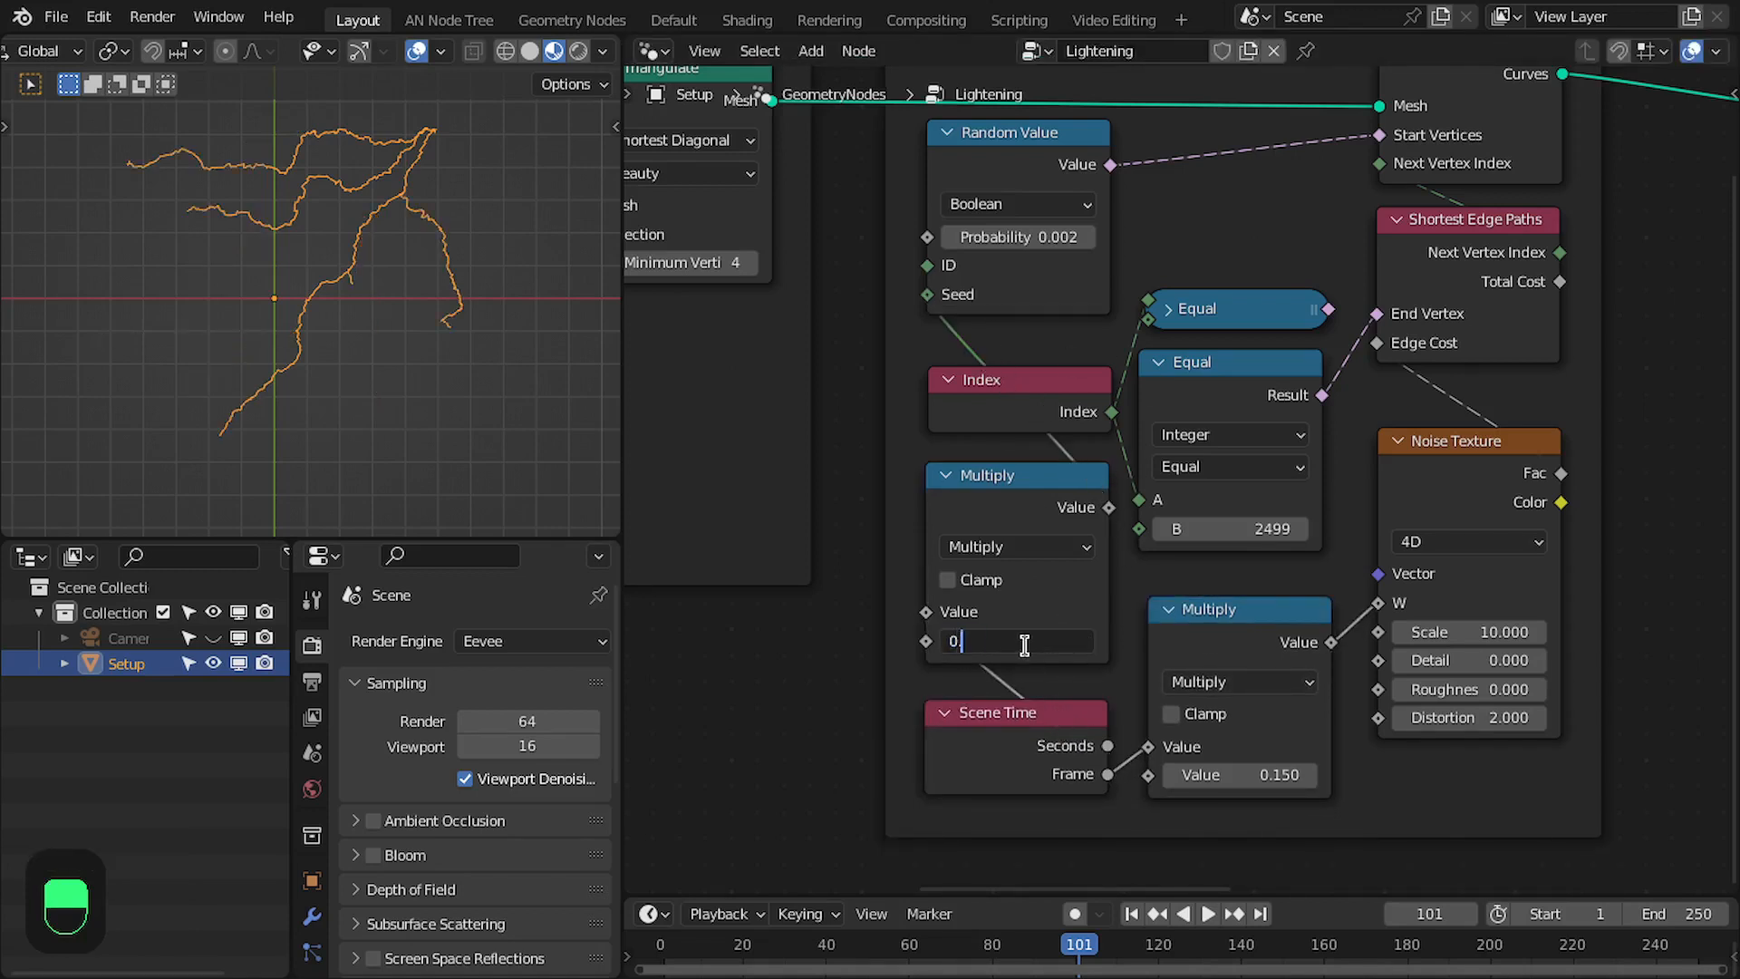
type(".25")
key("Return")
key("space")
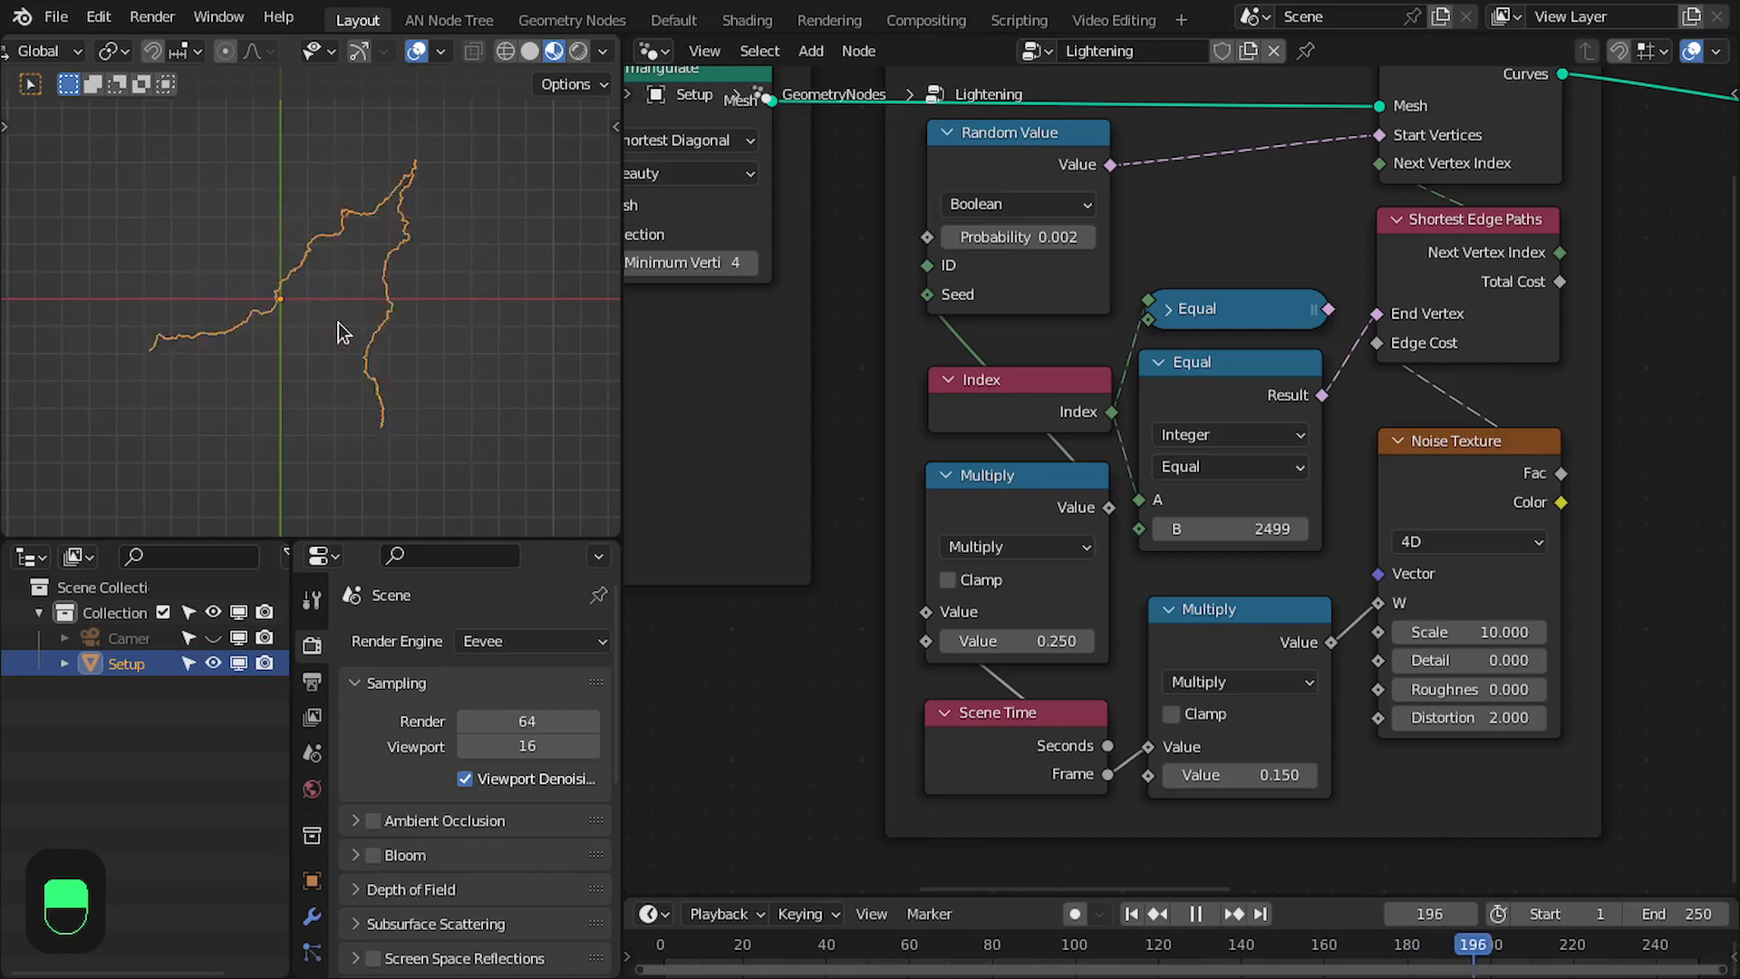
key("space")
- Re-enter 0.002 as the boolean Random Value's probability and replay the animation
left_click(1025, 258)
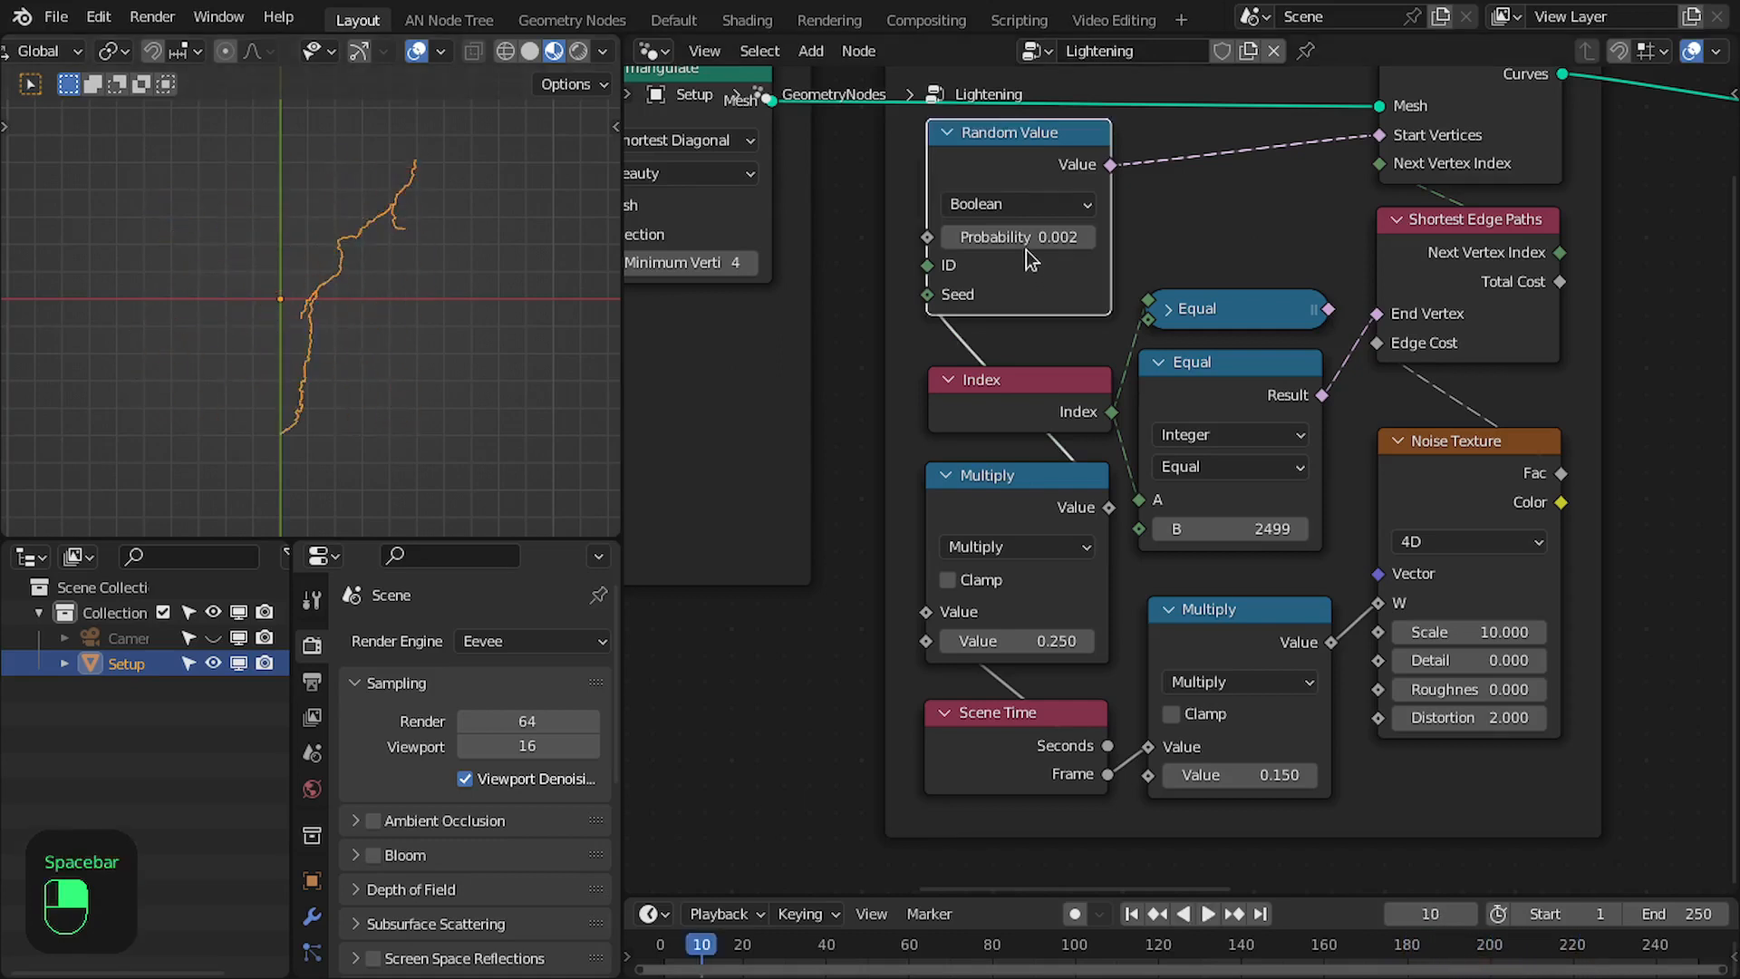
left_click(1027, 240)
type("0.0")
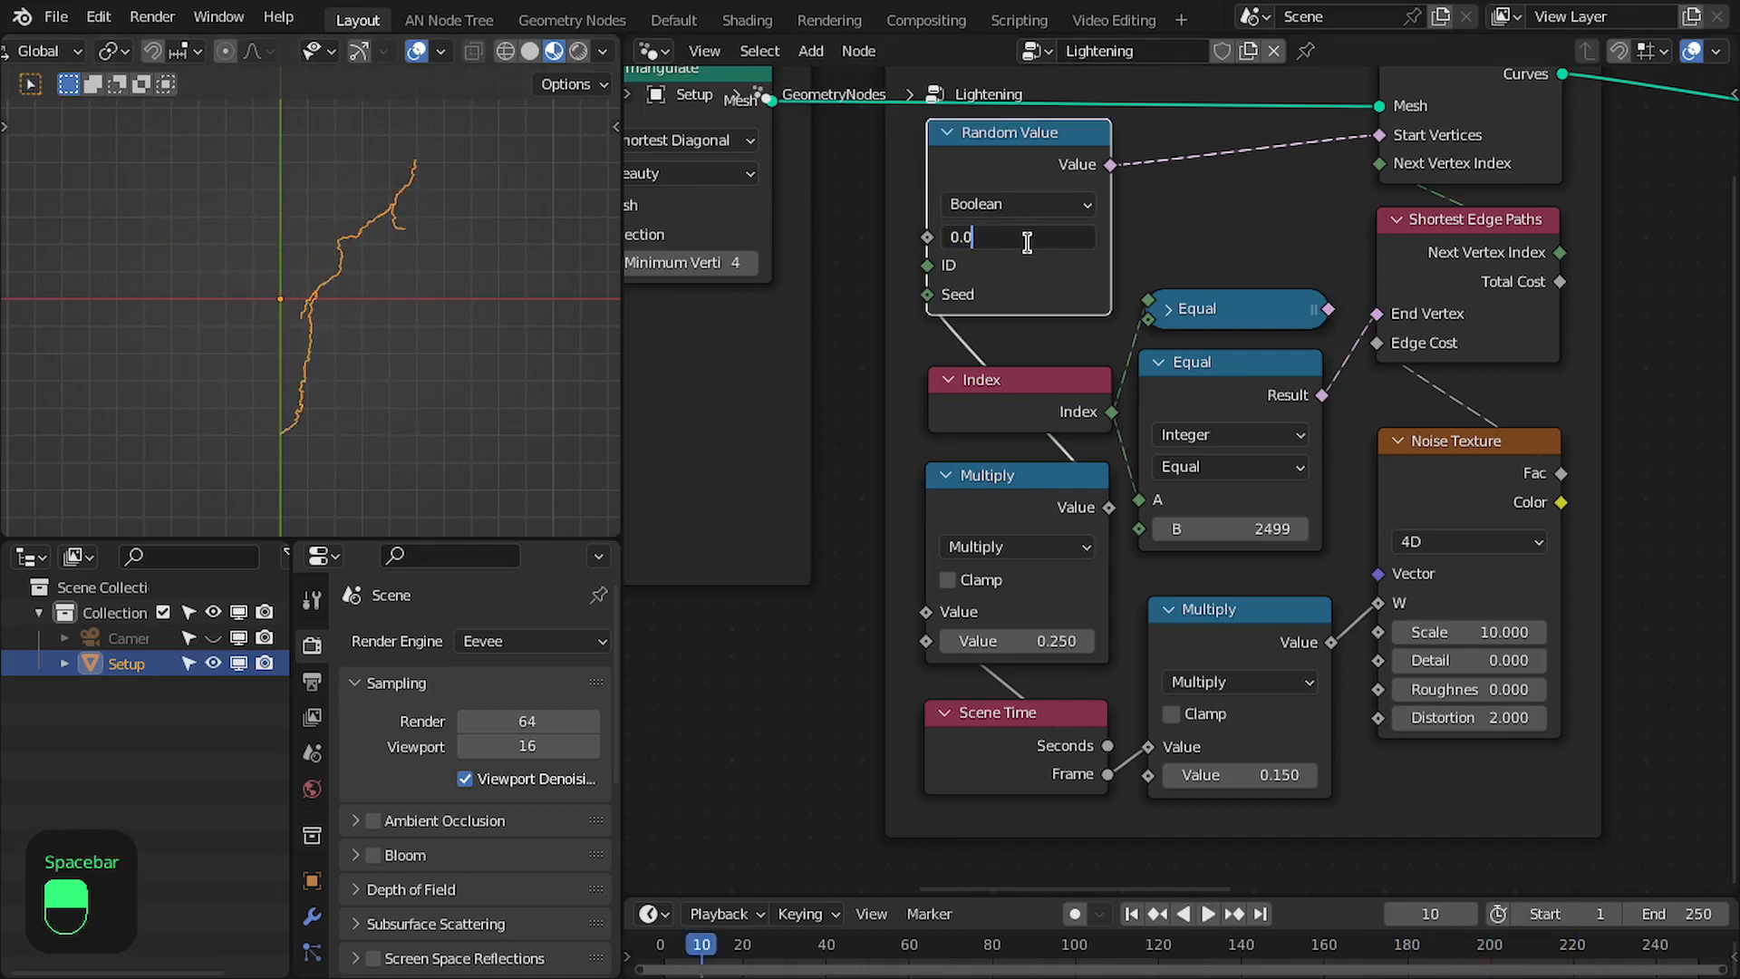
type("02")
key("Return")
key("space")
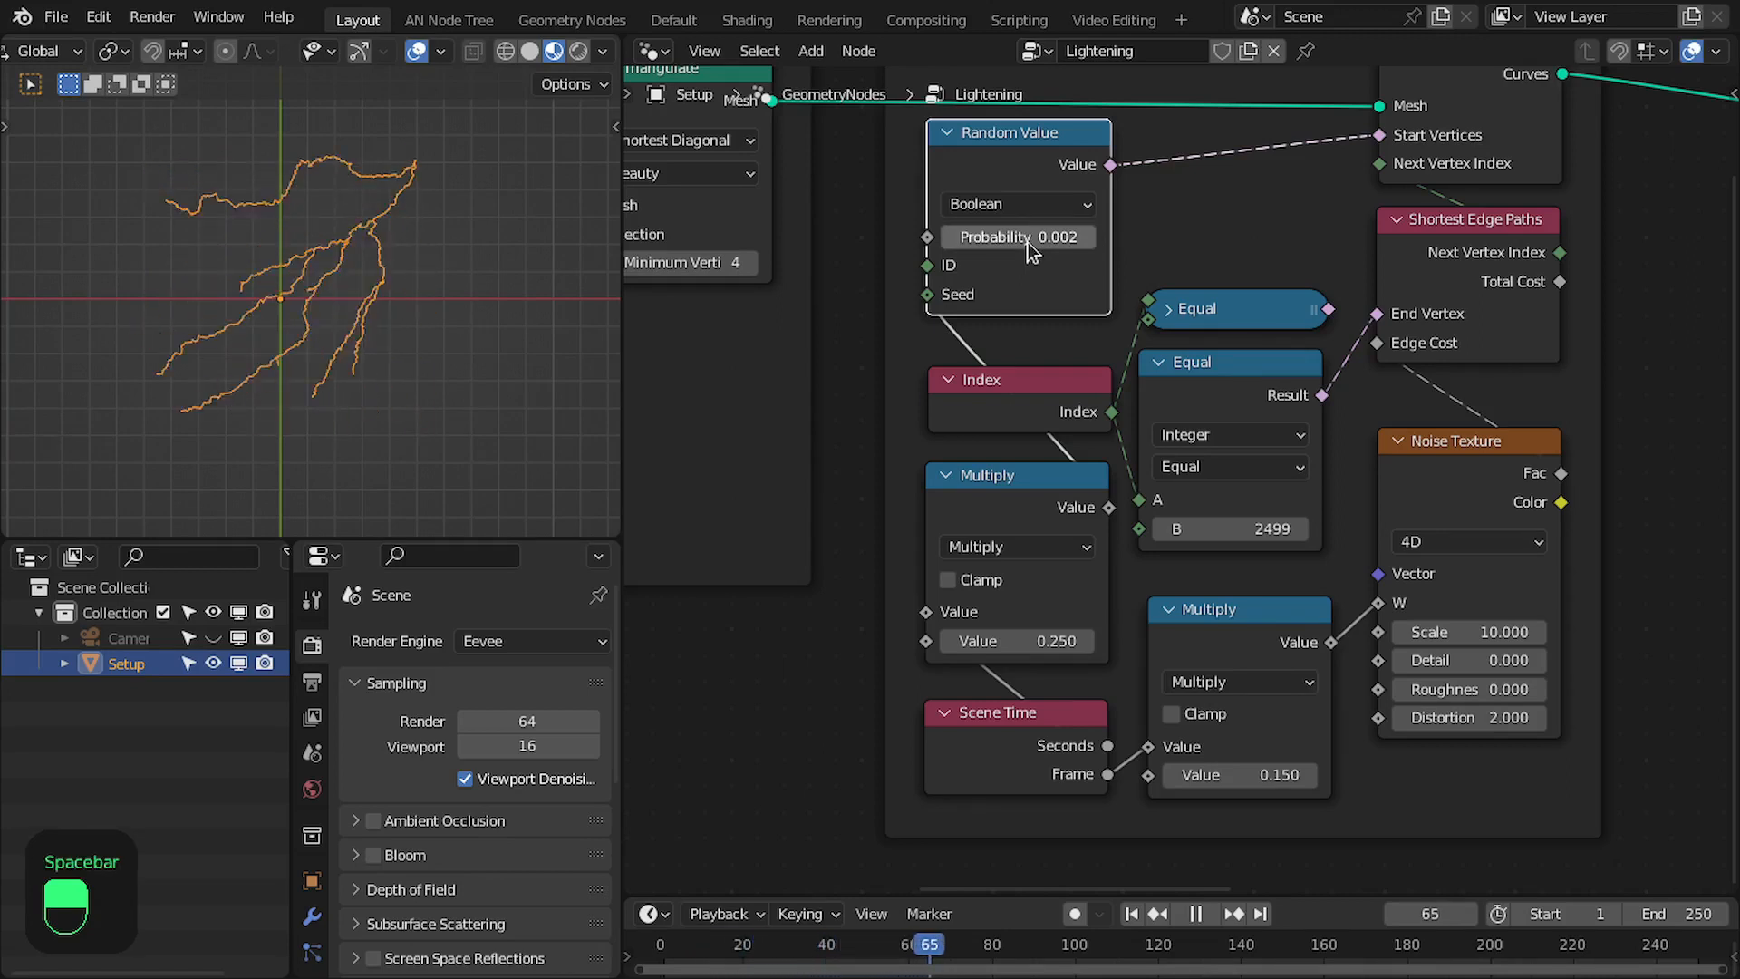
key("space")
- Insert a Capture Attribute node on the link between the Smooth and Fine Details frame and Group Output
scroll(1268, 272, "down", 5)
middle_click_drag(1396, 237, 851, 340)
middle_click_drag(1400, 310, 936, 350)
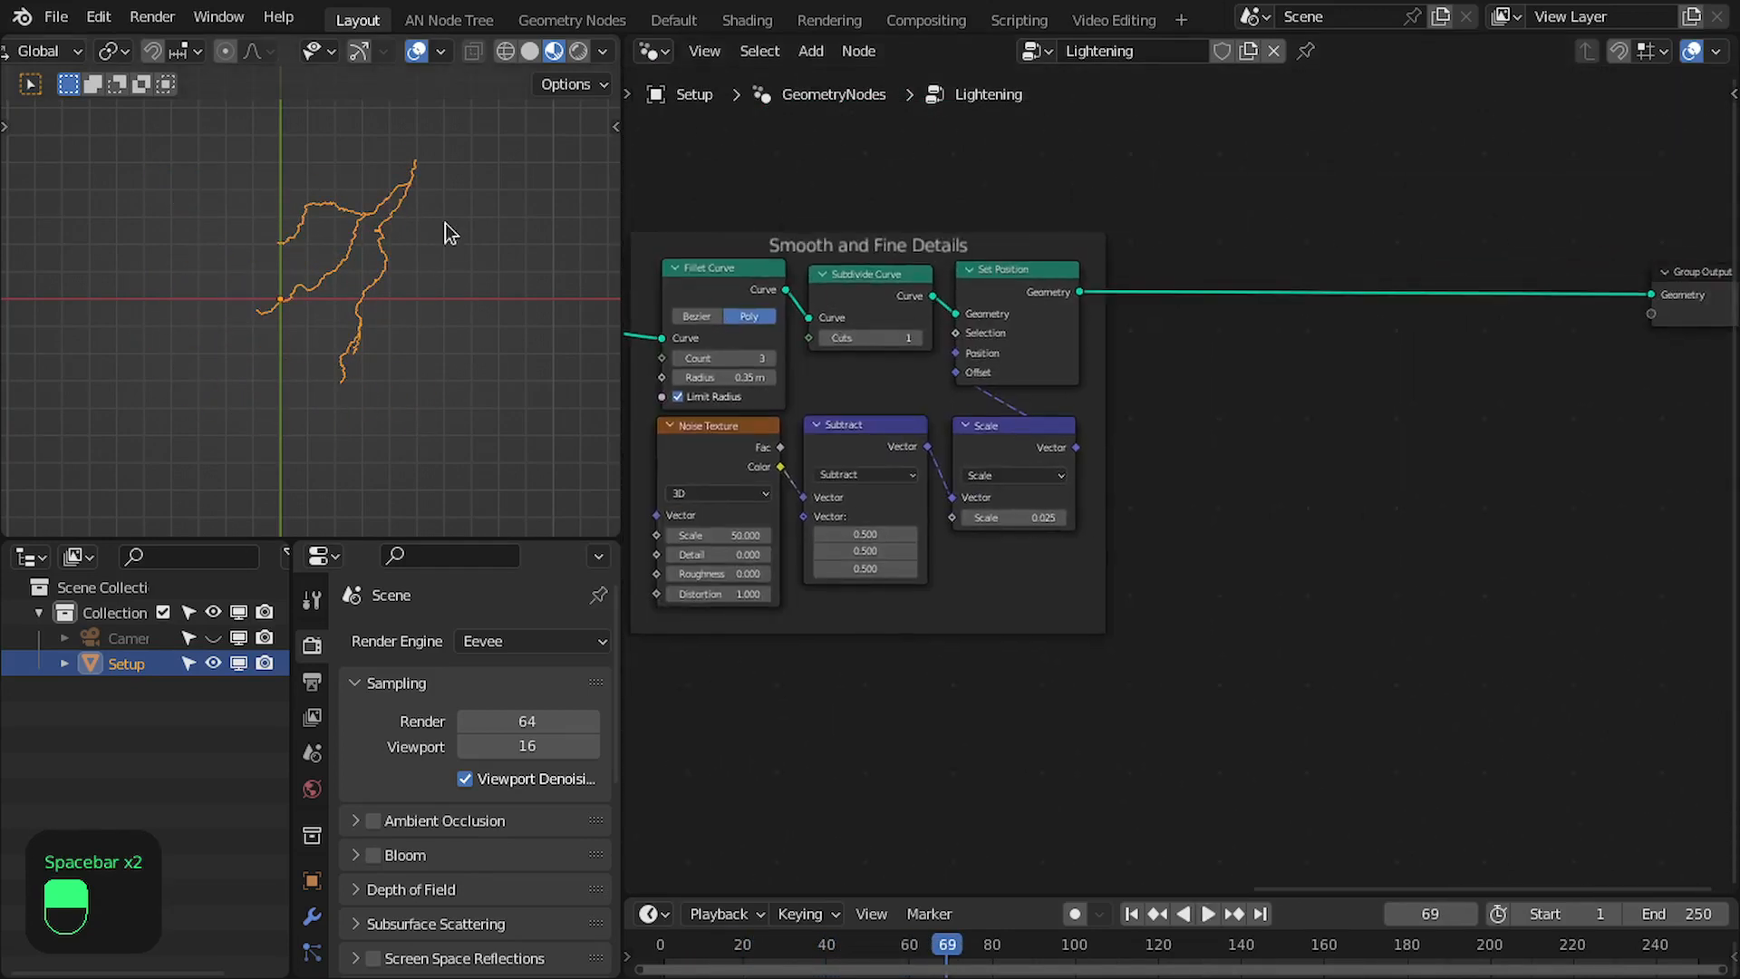
scroll(416, 240, "up", 3)
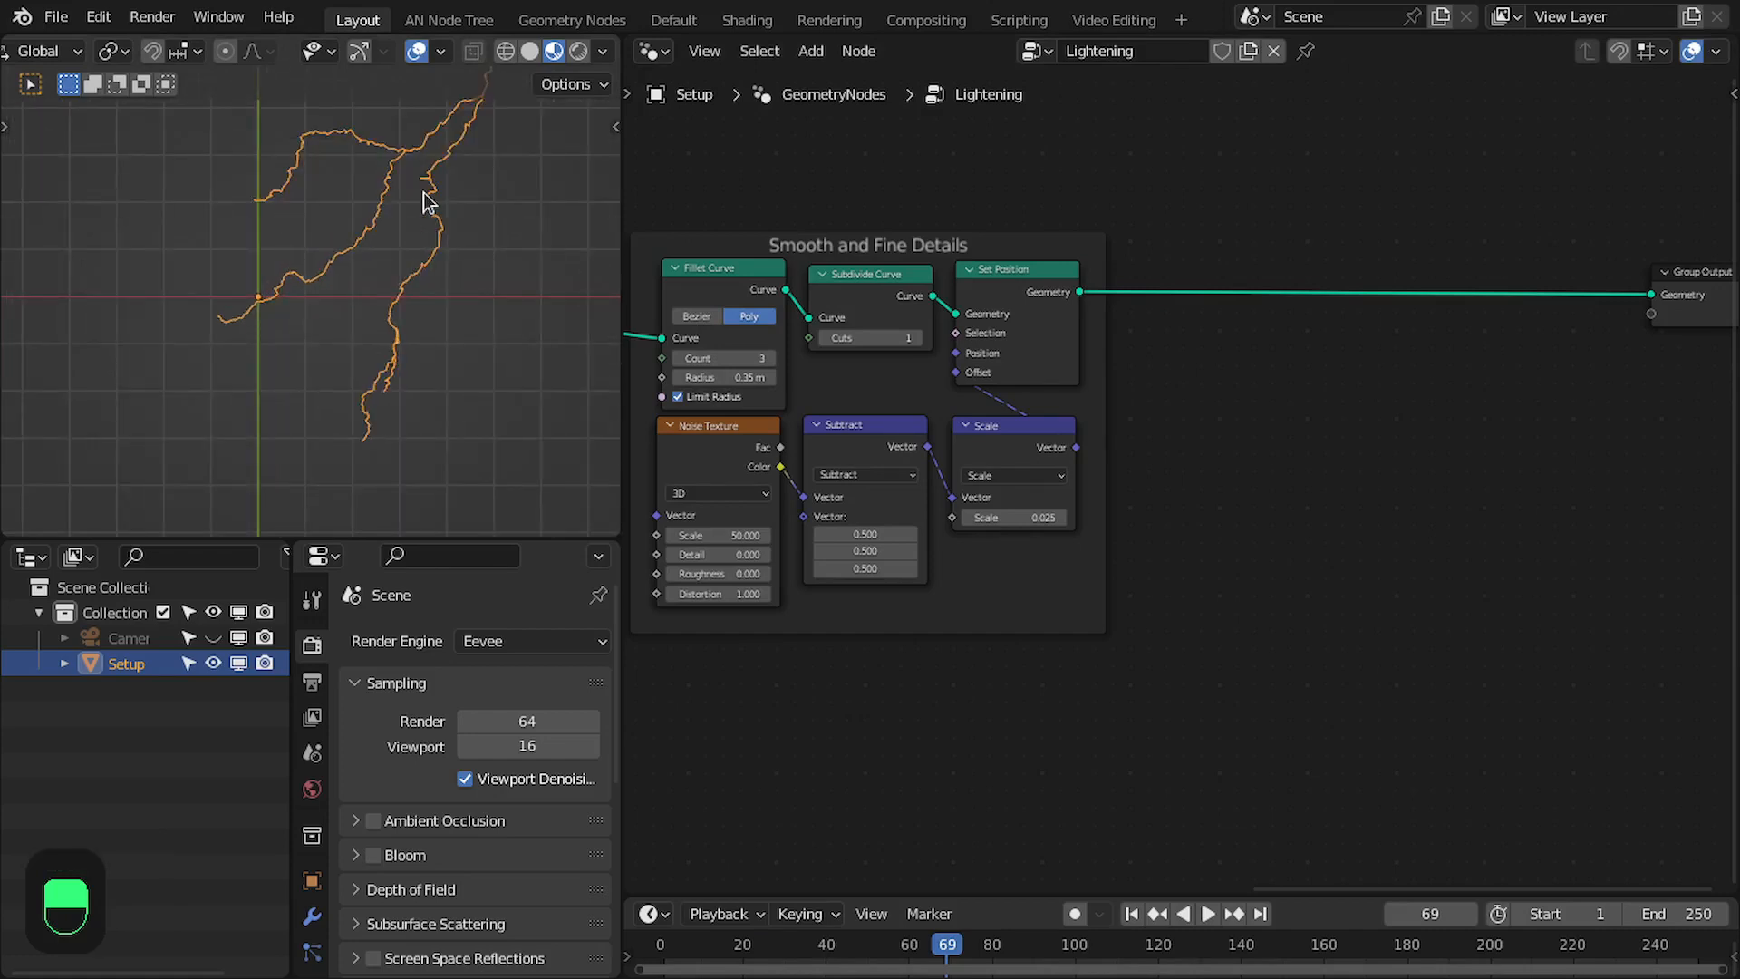
middle_click_drag(419, 214, 324, 299, "shift")
middle_click_drag(1251, 313, 889, 369)
scroll(1341, 331, "up", 3)
key("shift+a")
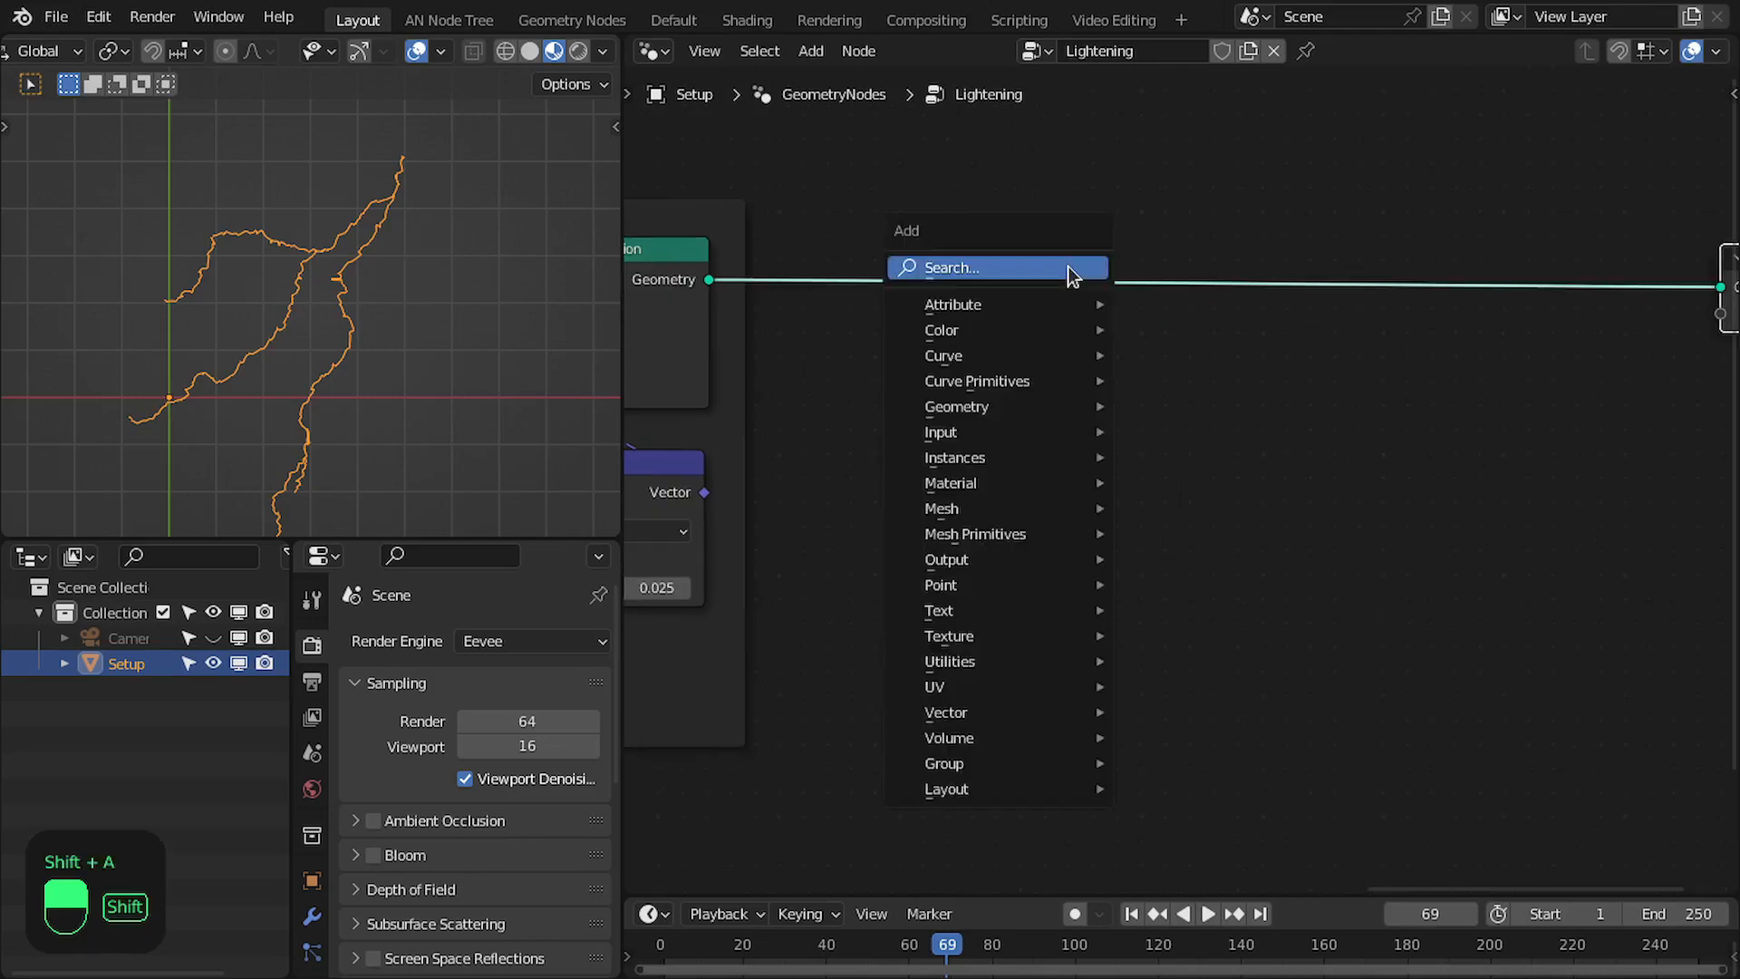
left_click(1067, 266)
type("cap")
key("Return")
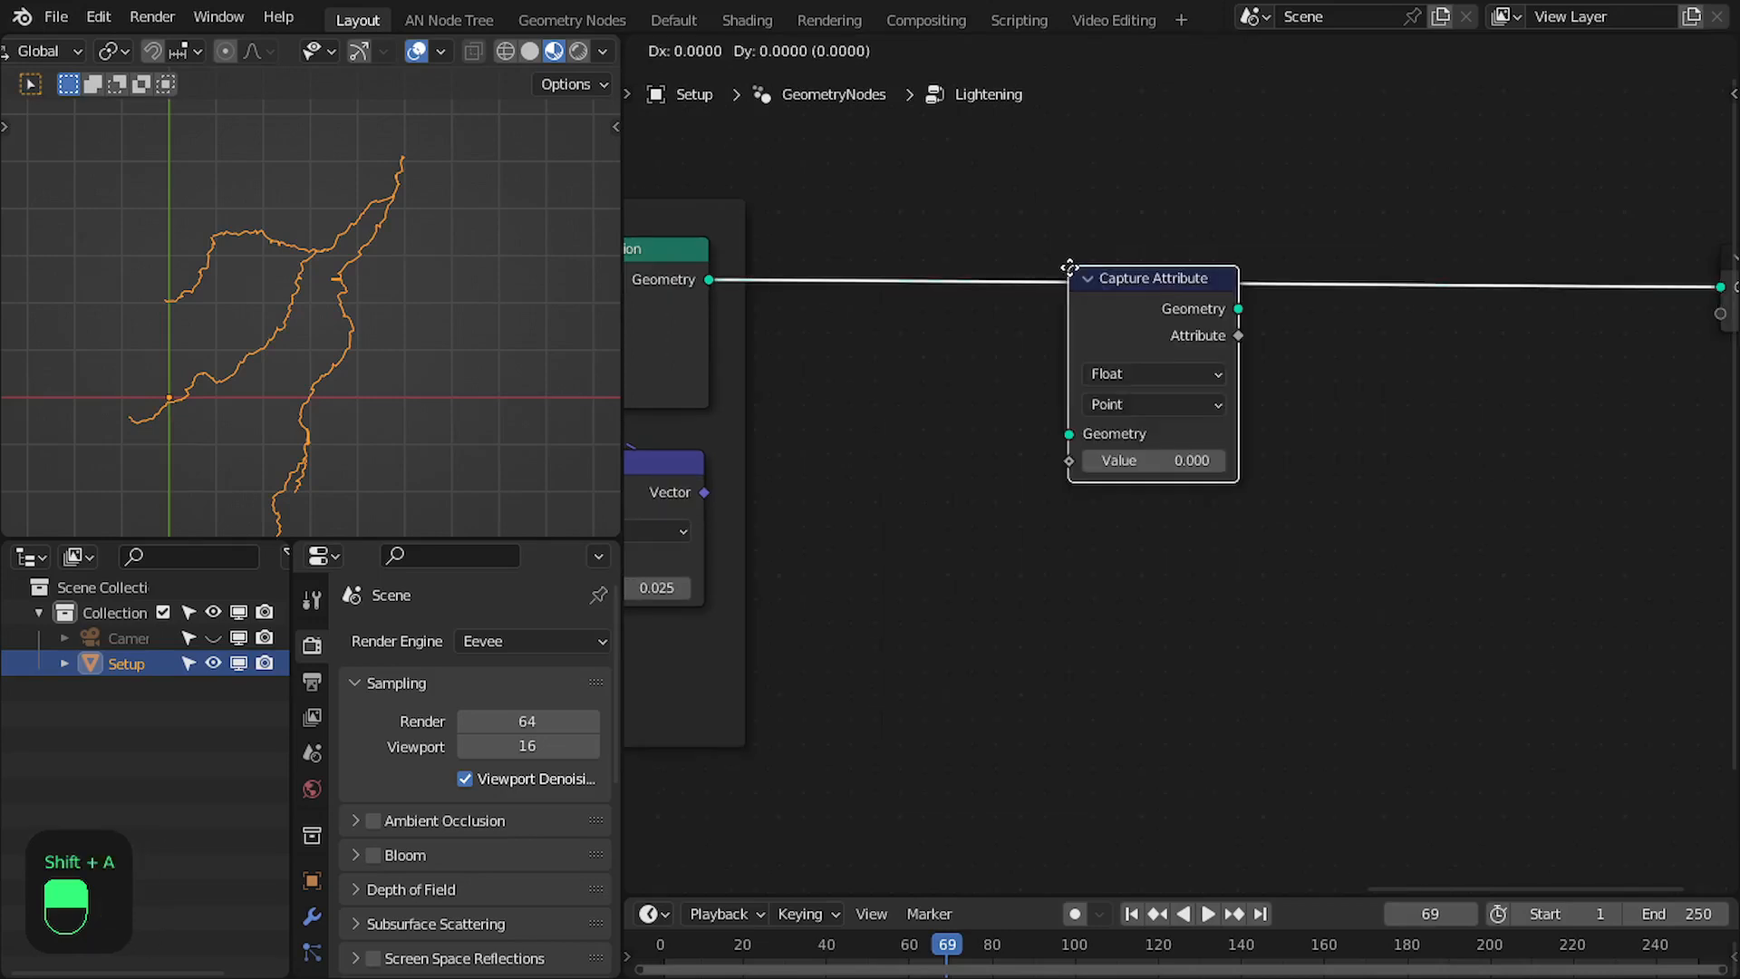
left_click(956, 218)
- Set the Capture Attribute domain to Spline and feed its Value from a new Random Value node placed below it
scroll(376, 311, "up", 4)
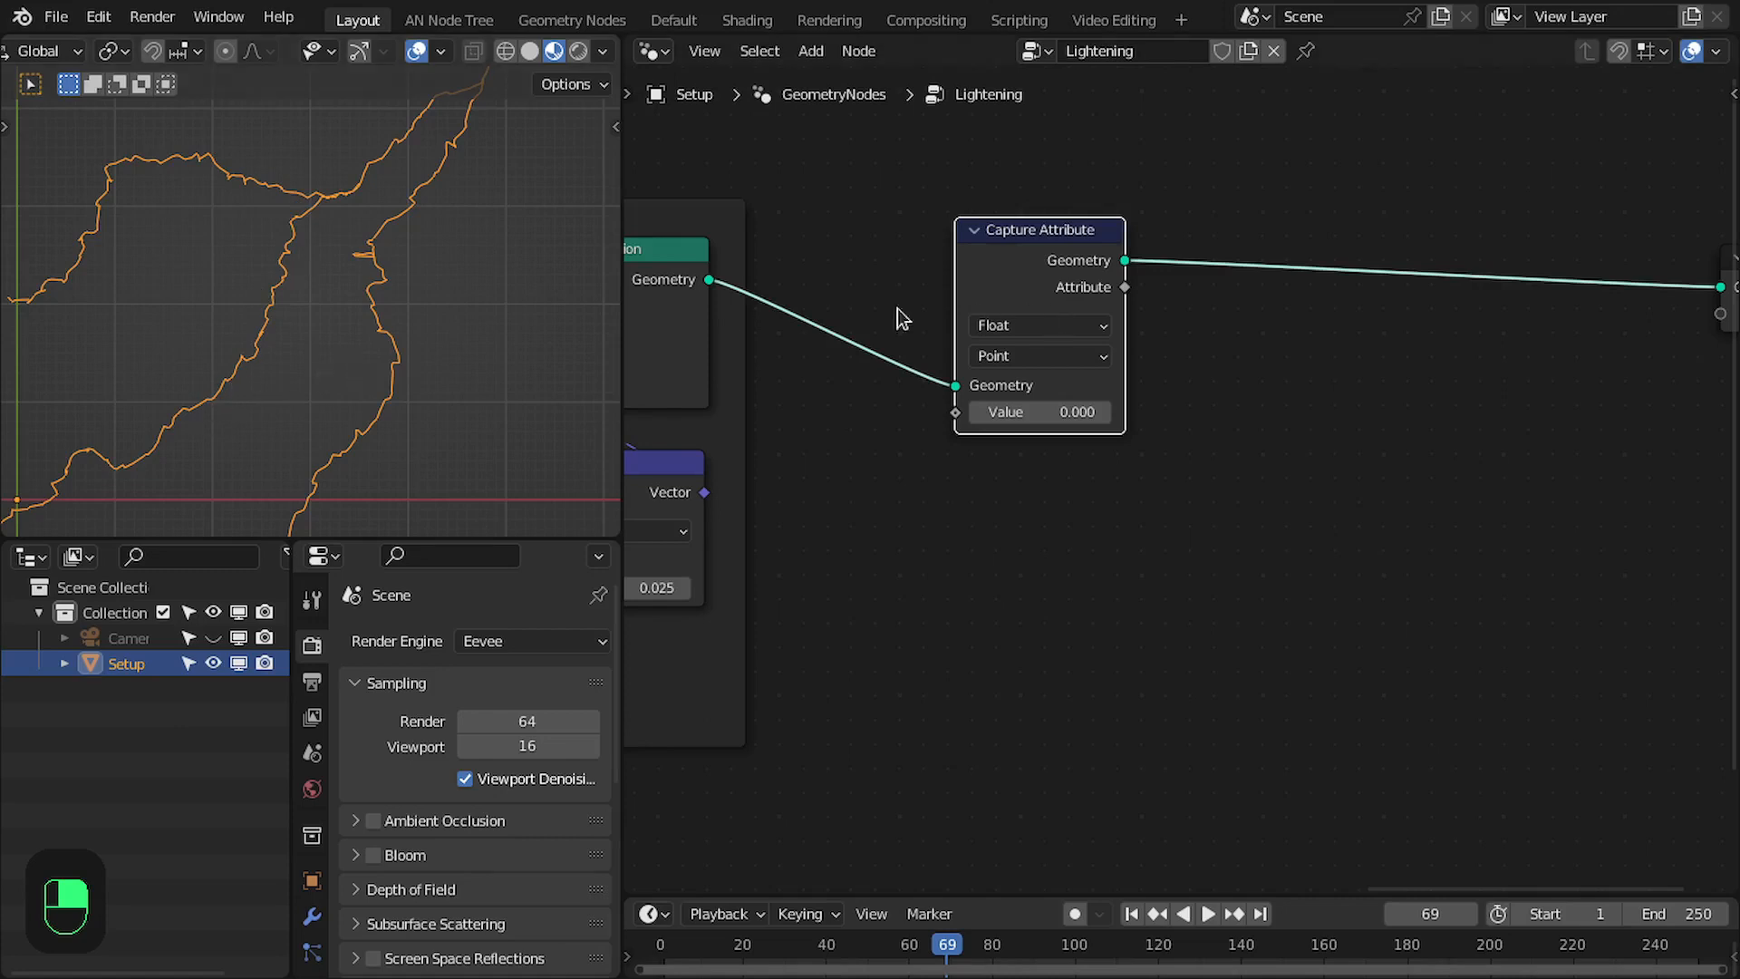
scroll(1184, 349, "up", 1)
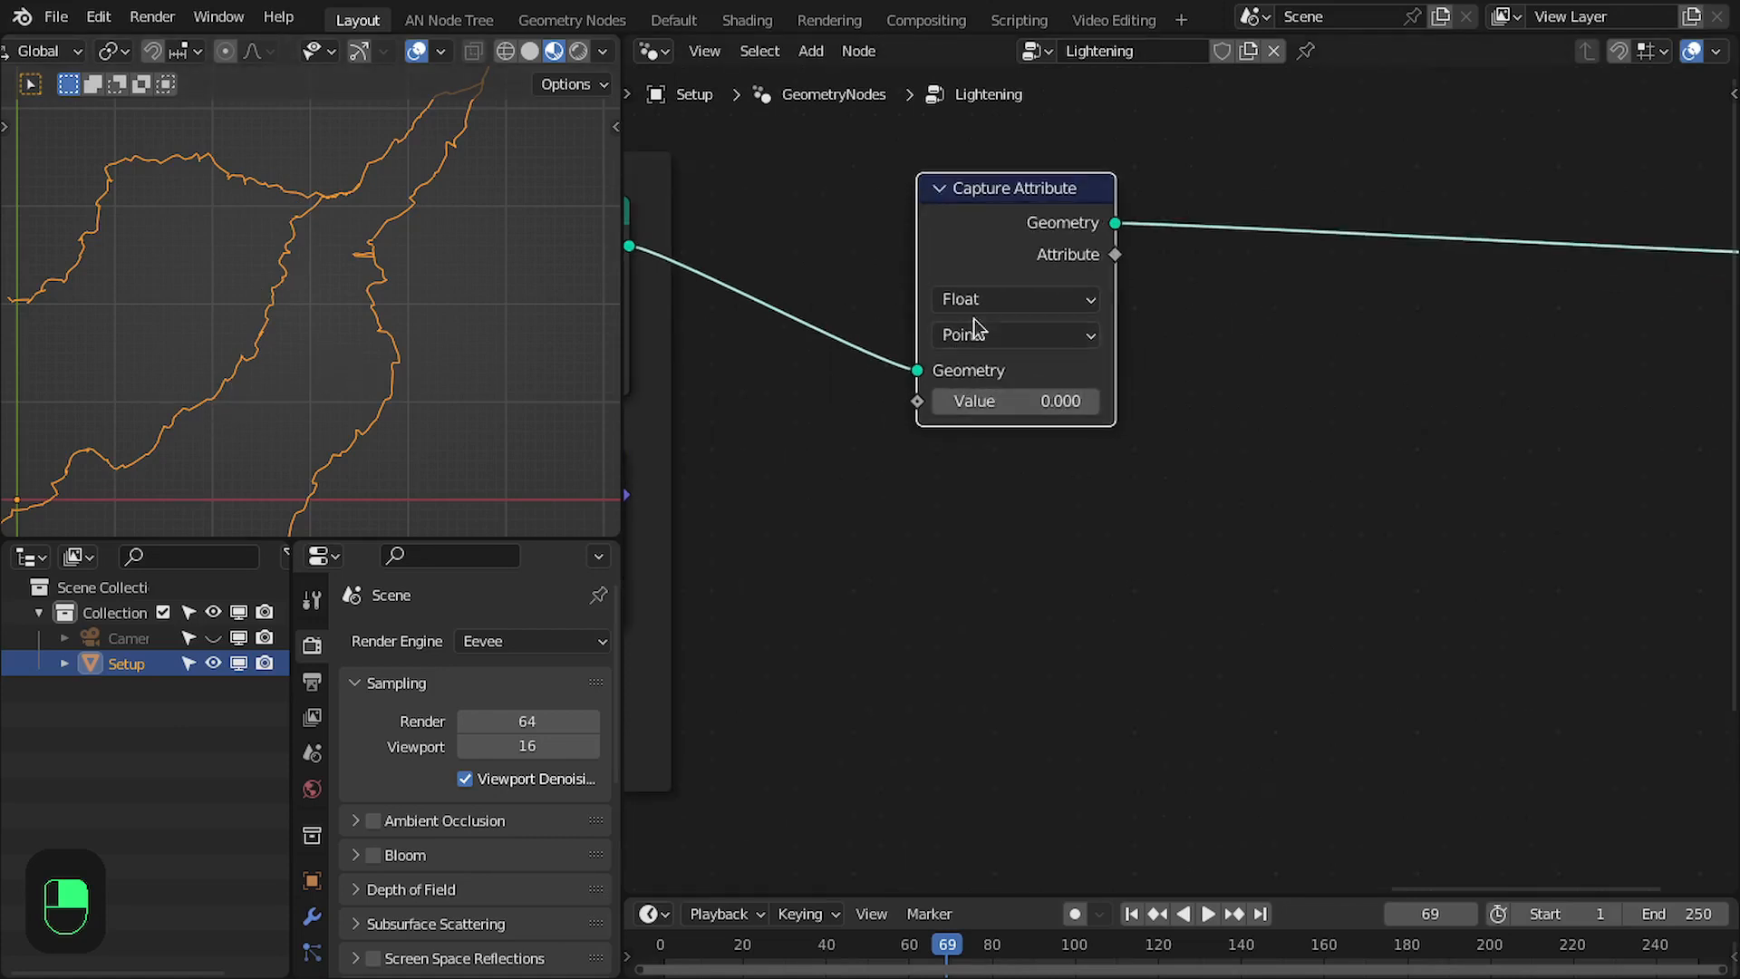
left_click(992, 339)
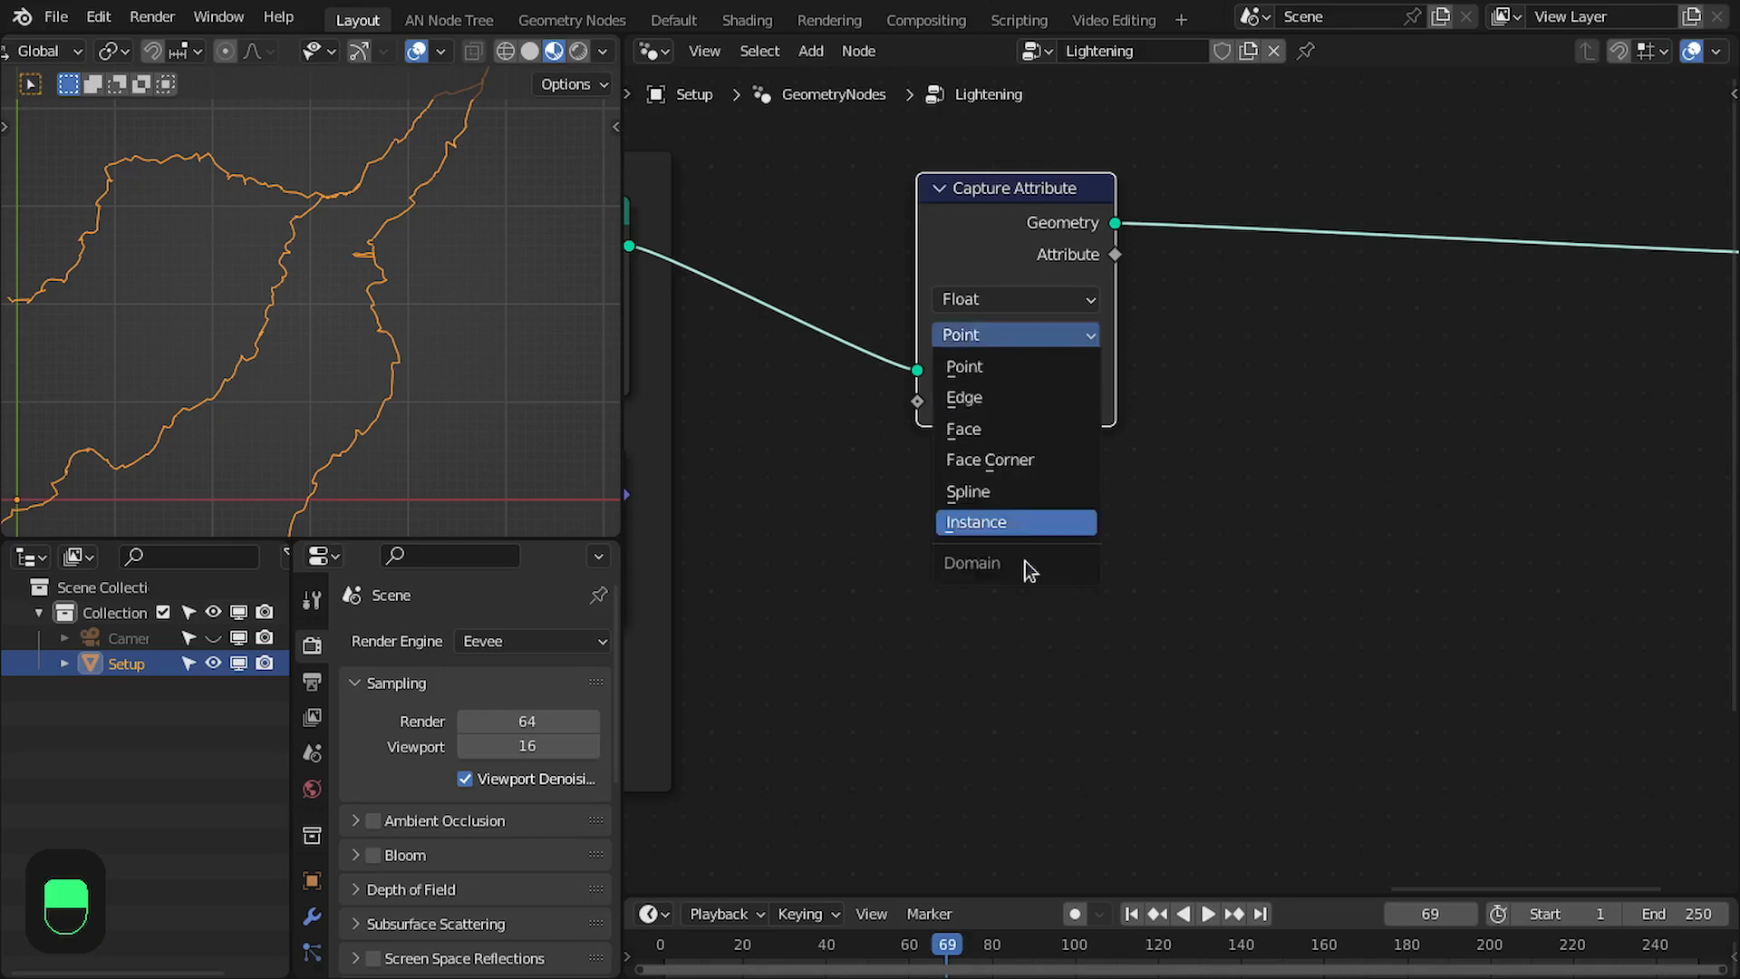
left_click(1003, 493)
left_click_drag(917, 401, 912, 539)
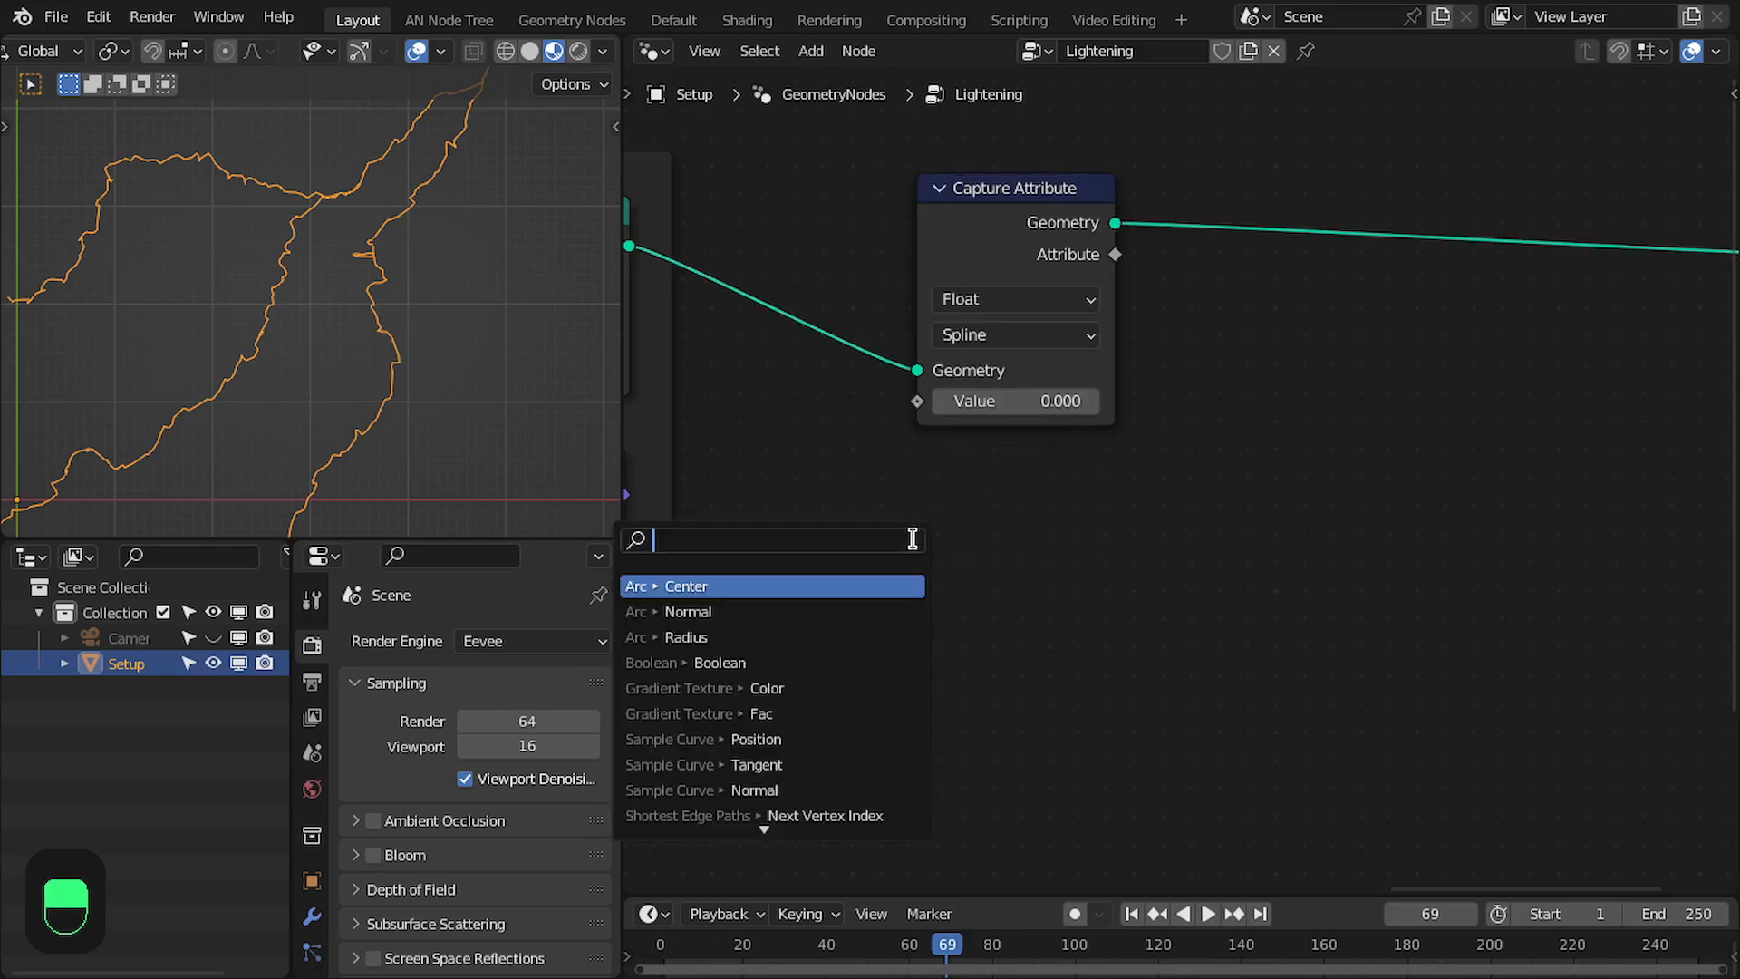
type("random")
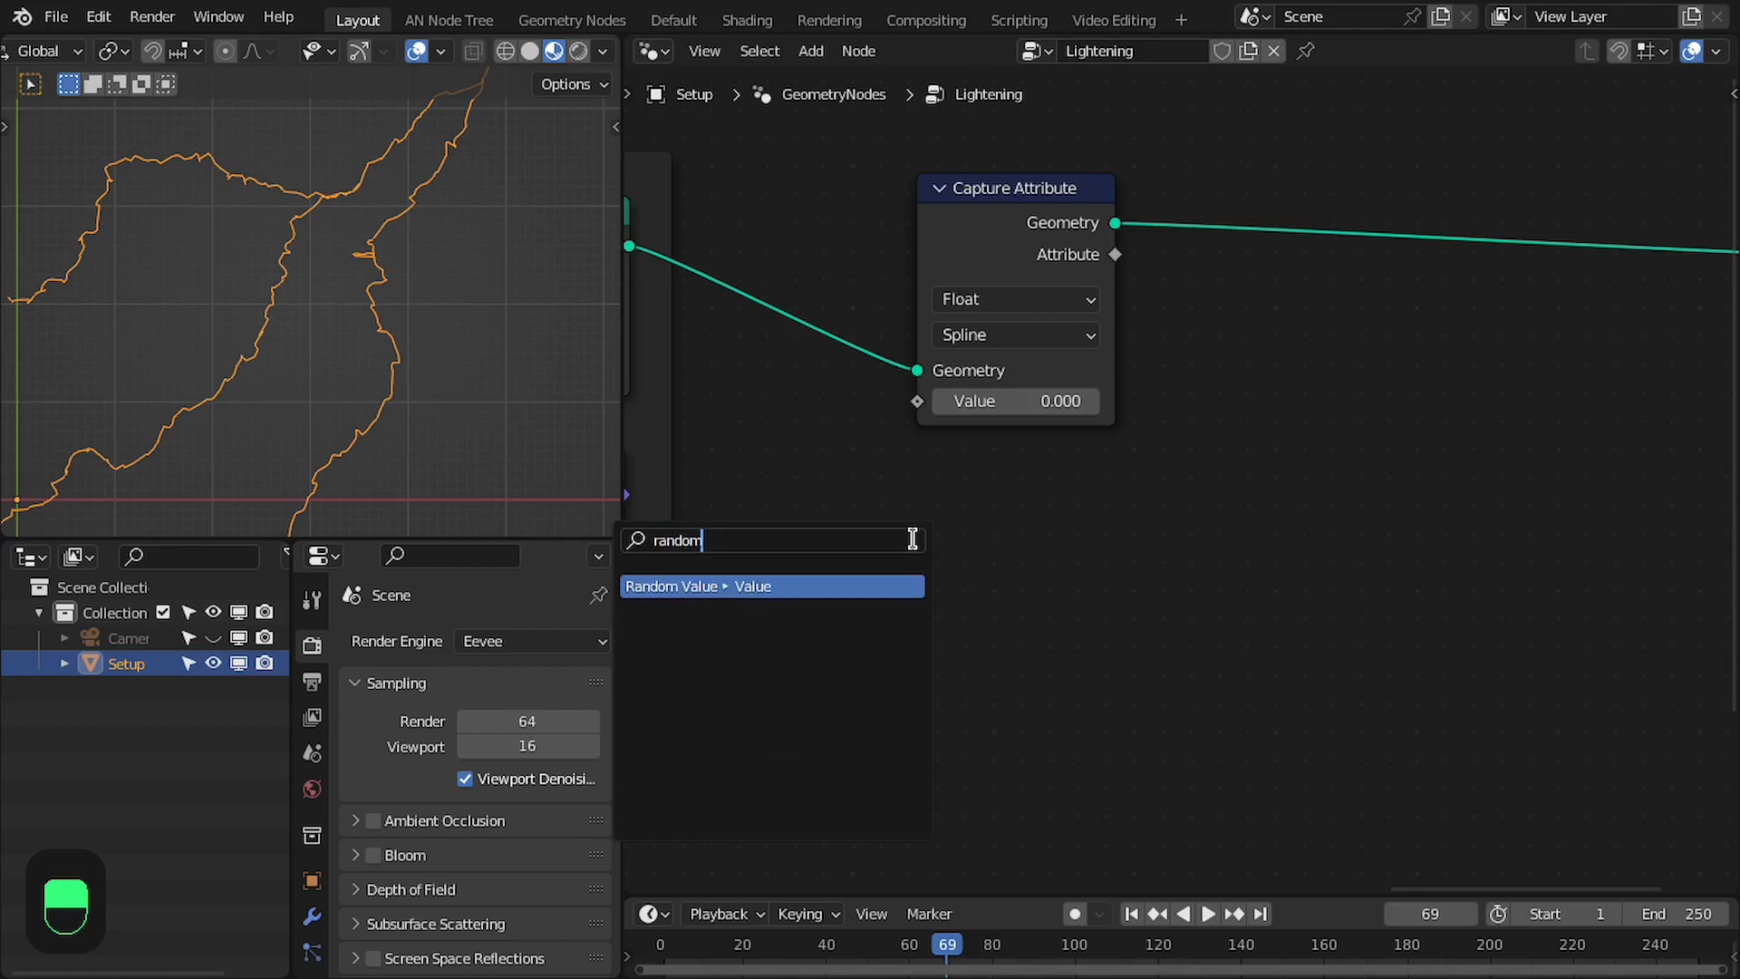
key("Return")
left_click(1125, 476)
- Insert a Set Curve Radius node between Capture Attribute and Group Output, moving Group Output farther along for space
middle_click_drag(1384, 231, 1111, 237)
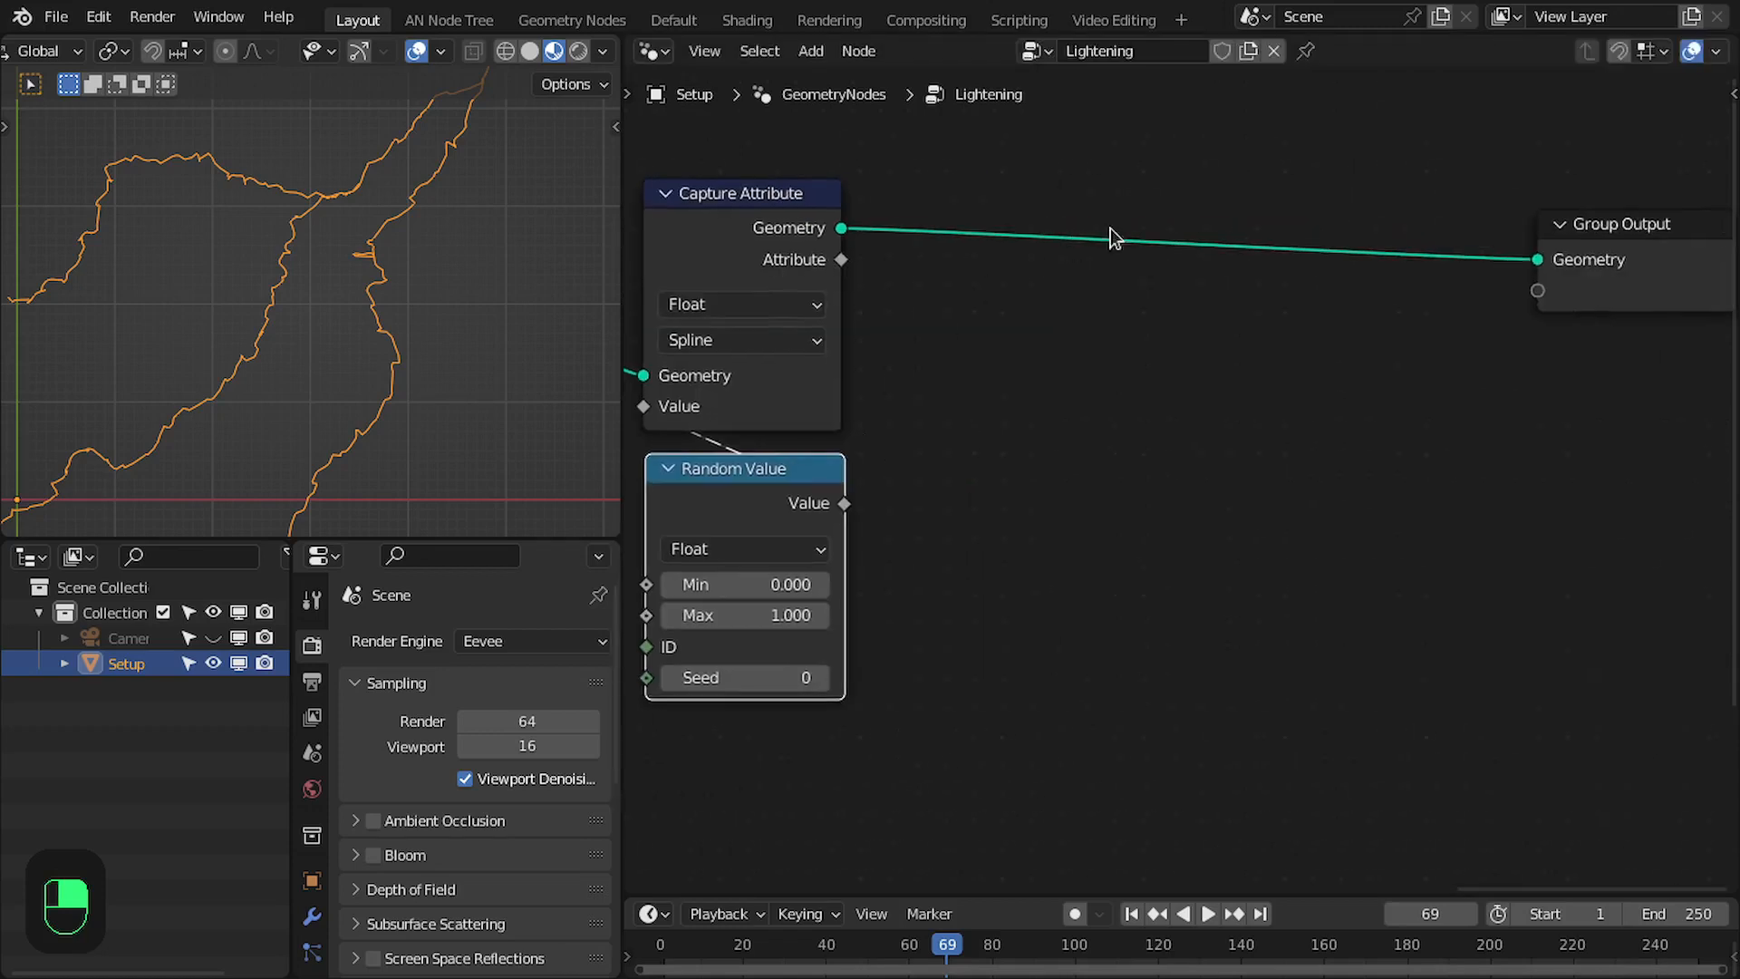
key("shift+a")
type("set curve")
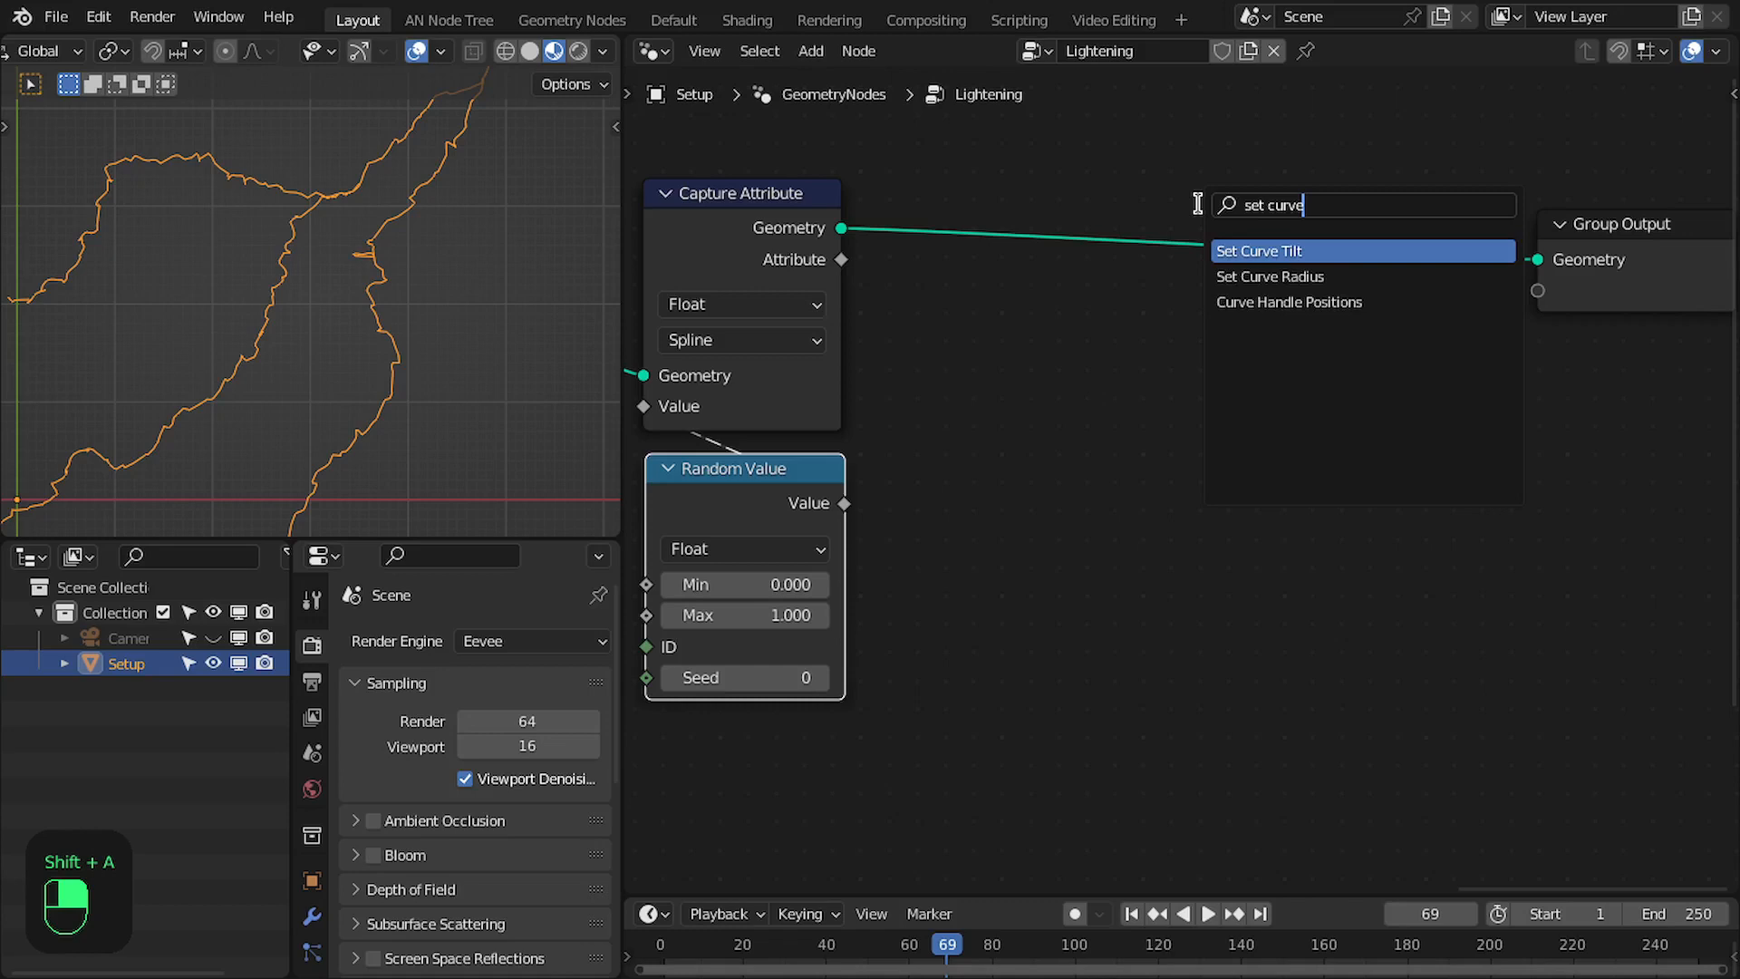
key("Down")
key("Return")
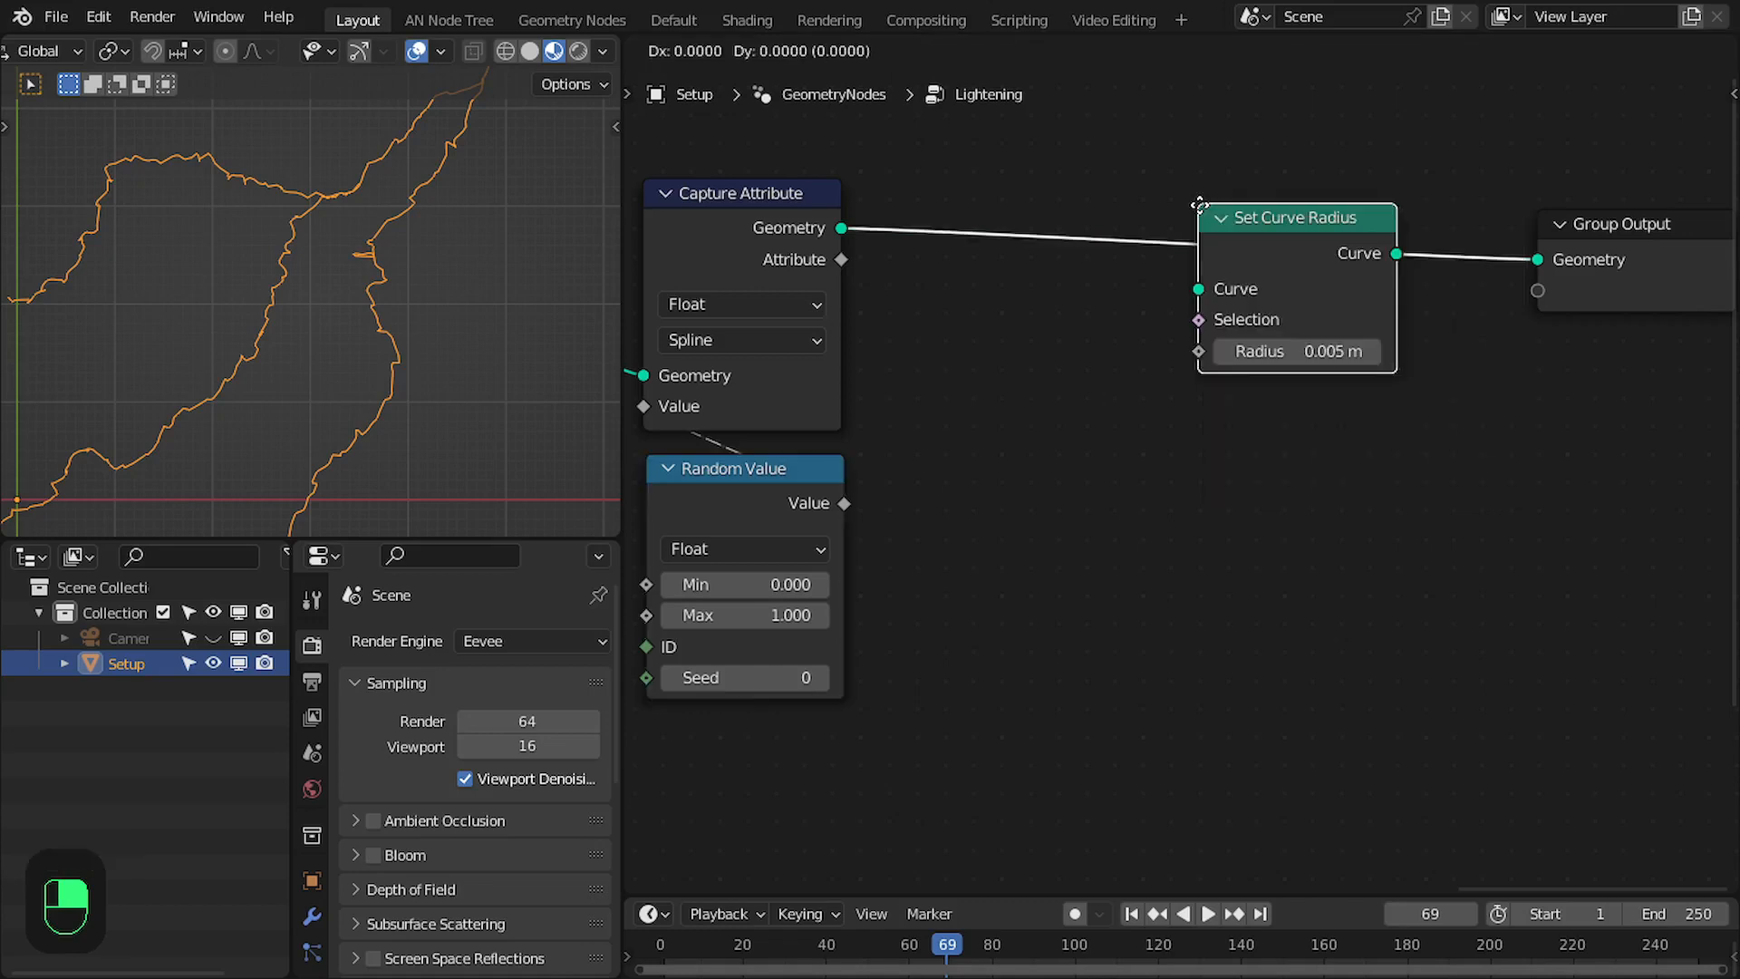
left_click(1147, 345)
left_click(1570, 253)
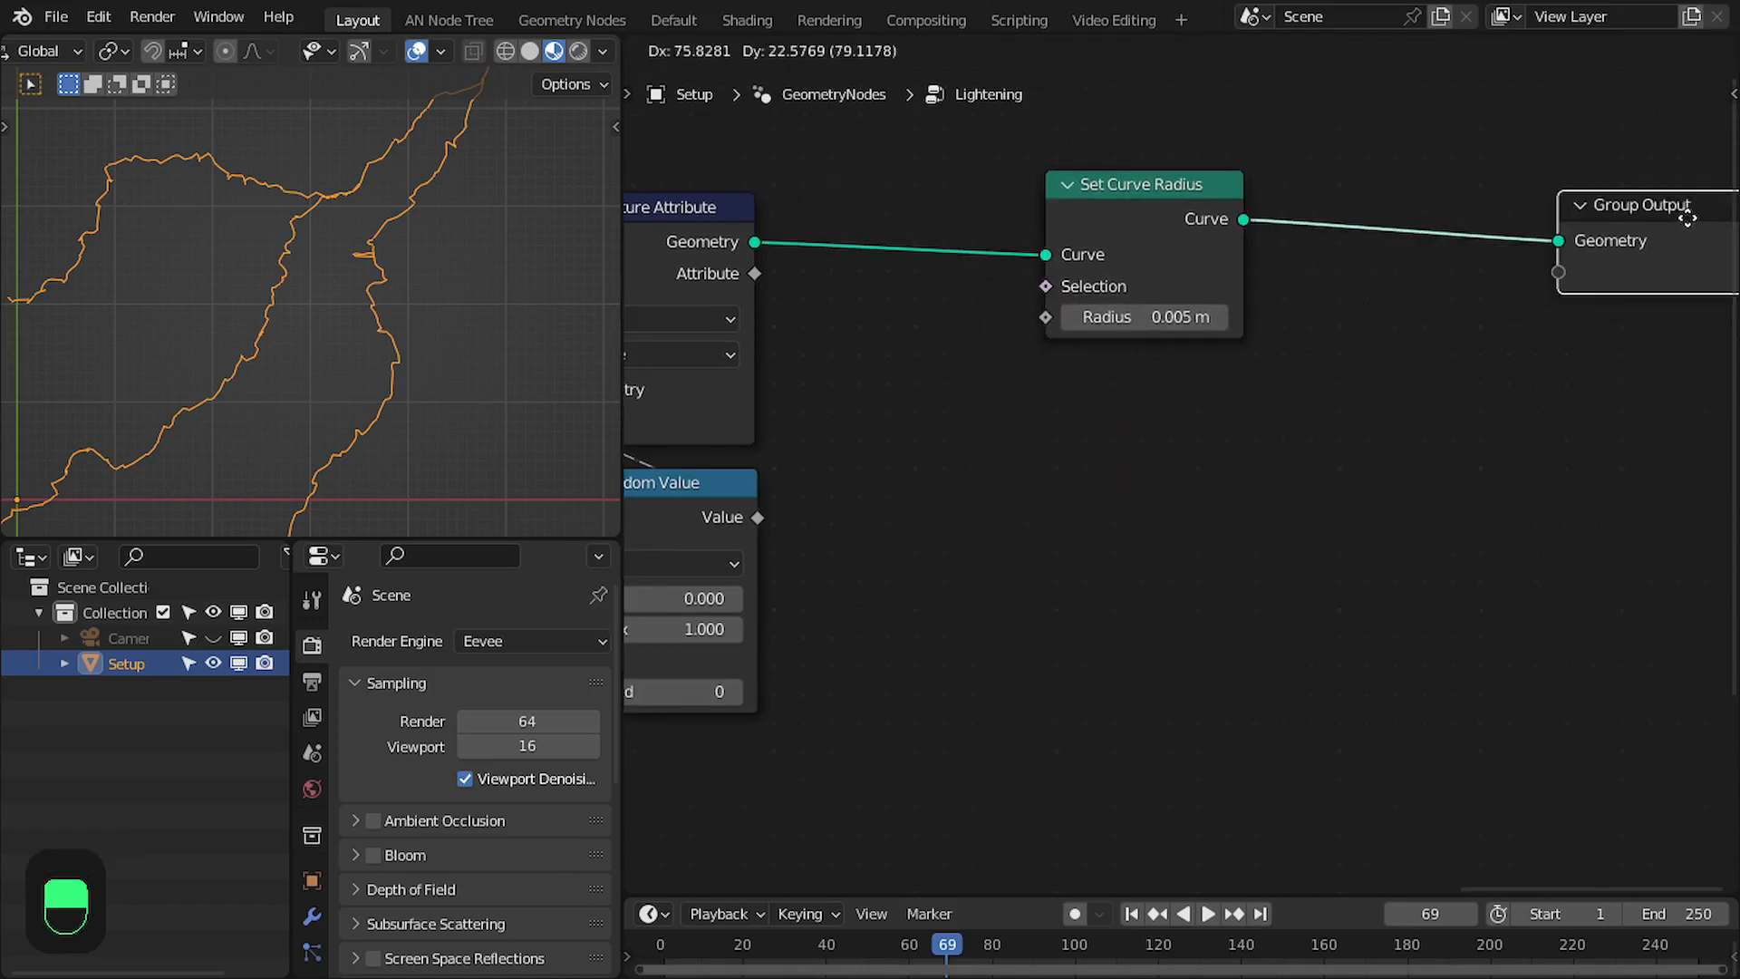
middle_click_drag(994, 344, 1123, 346)
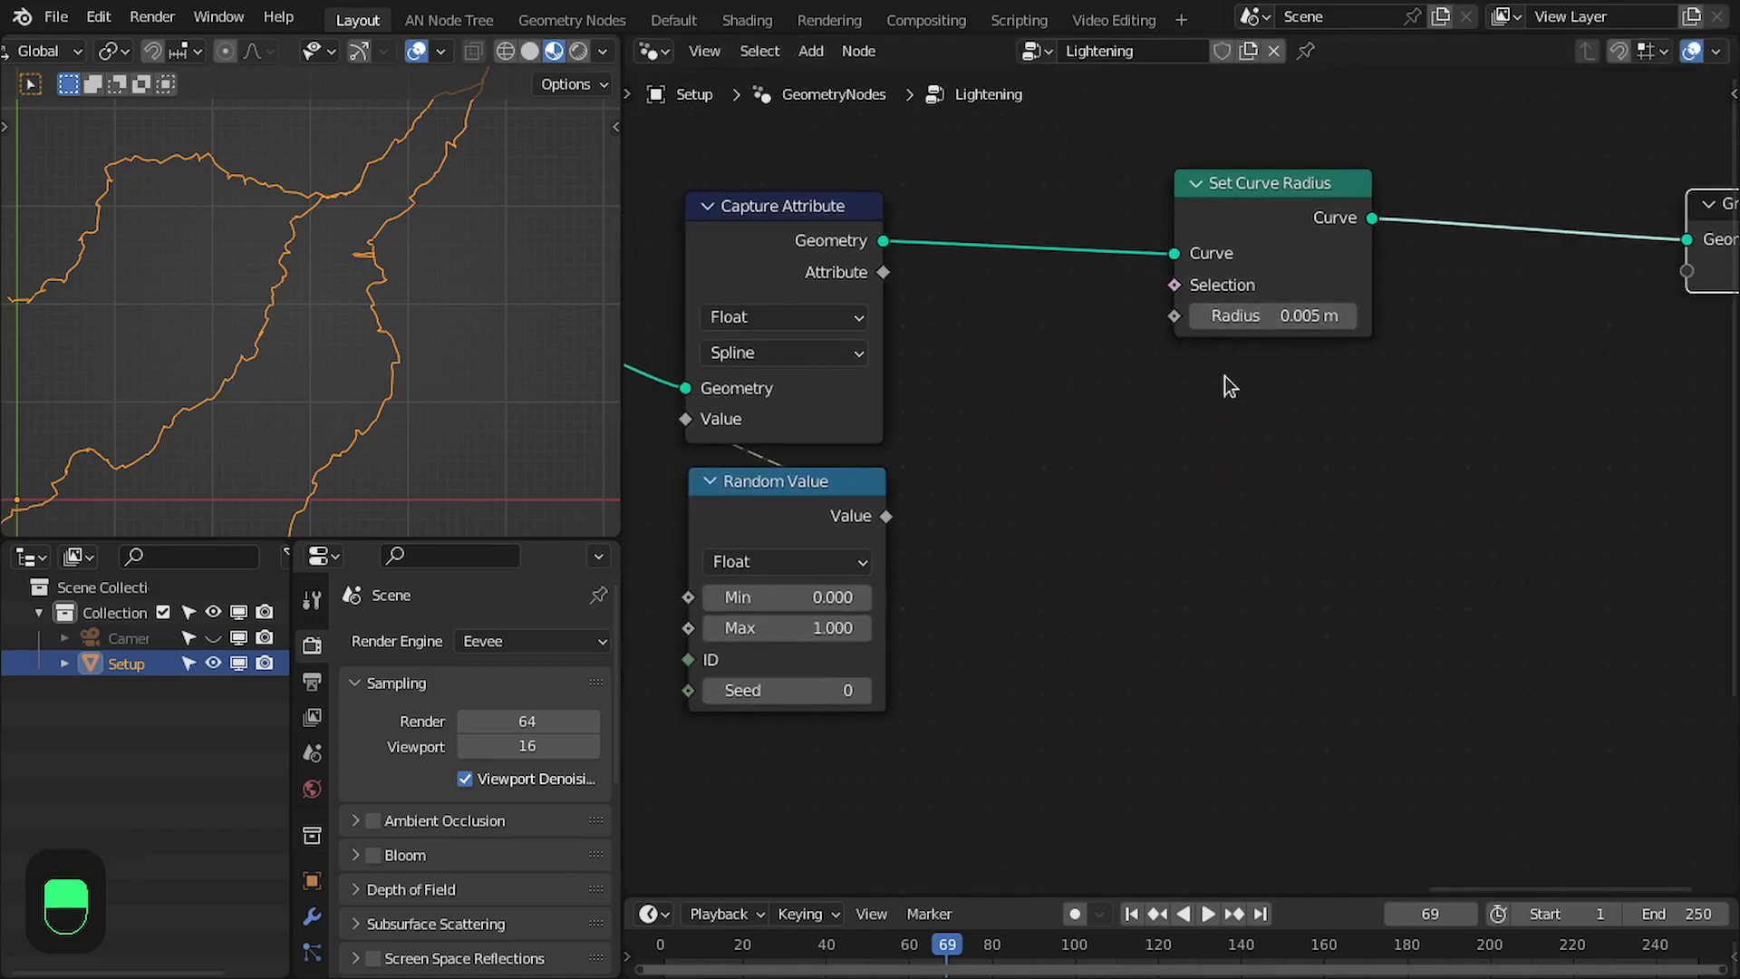
- Add a Curve to Mesh node between Set Curve Radius and Group Output
middle_click_drag(998, 353, 831, 393)
left_click_drag(1169, 225, 1274, 386)
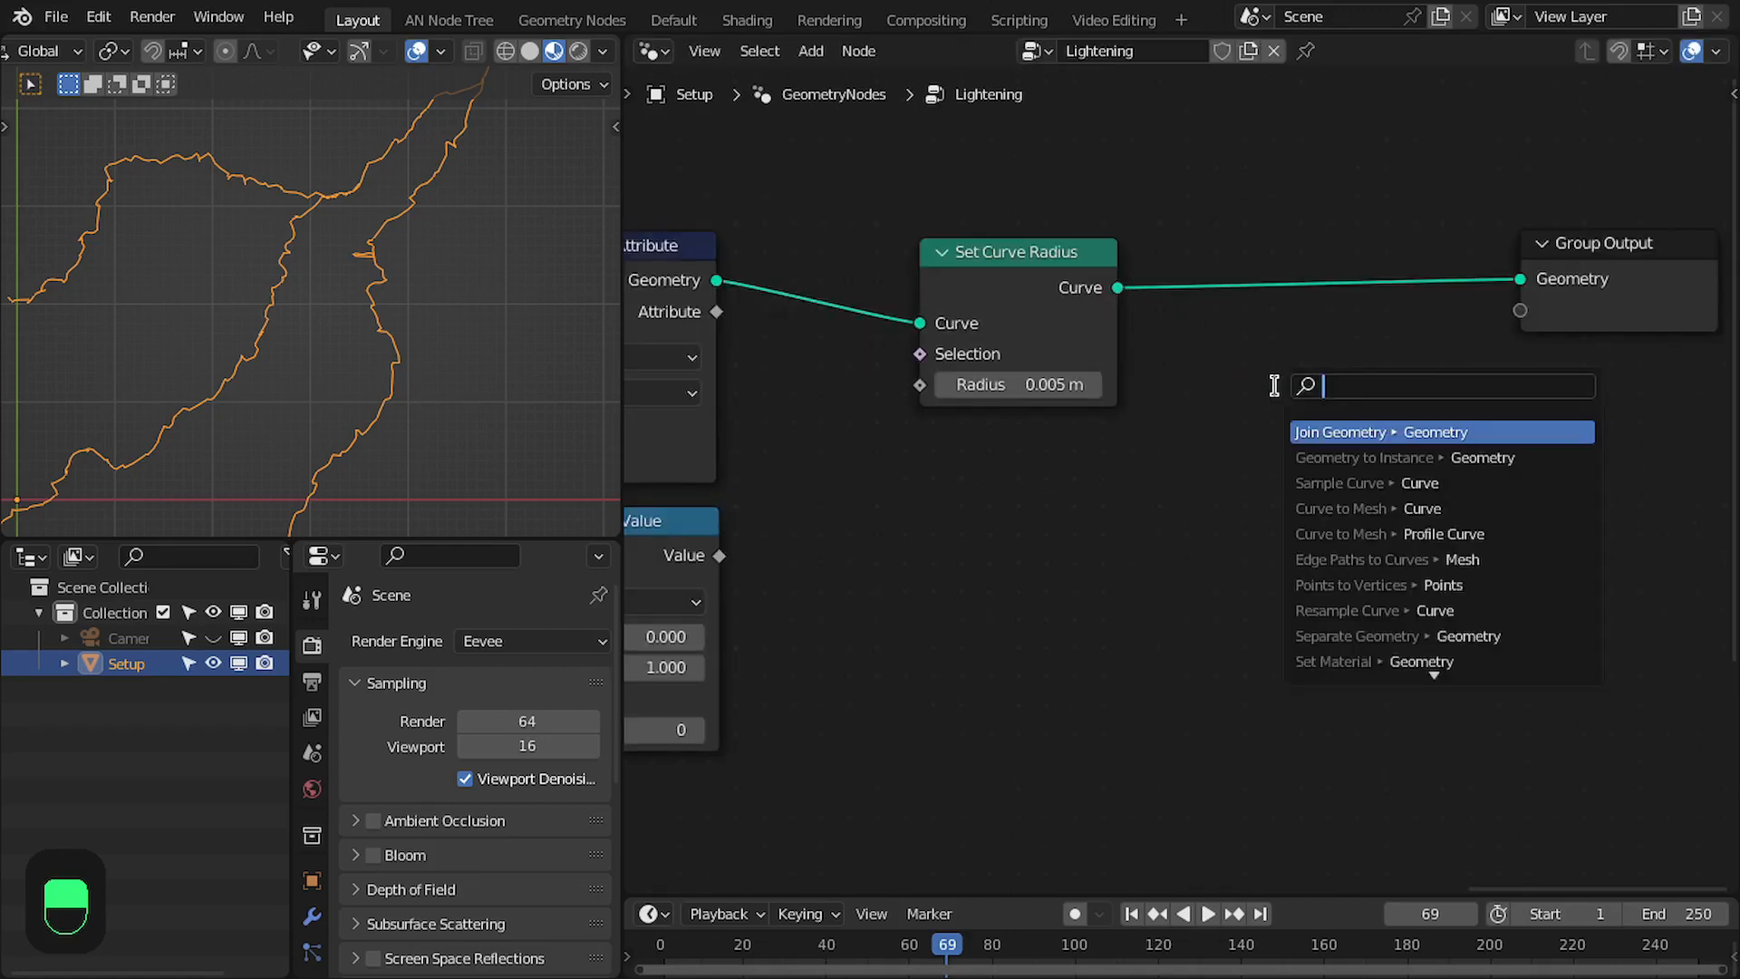
type("c to mesh")
key("Return")
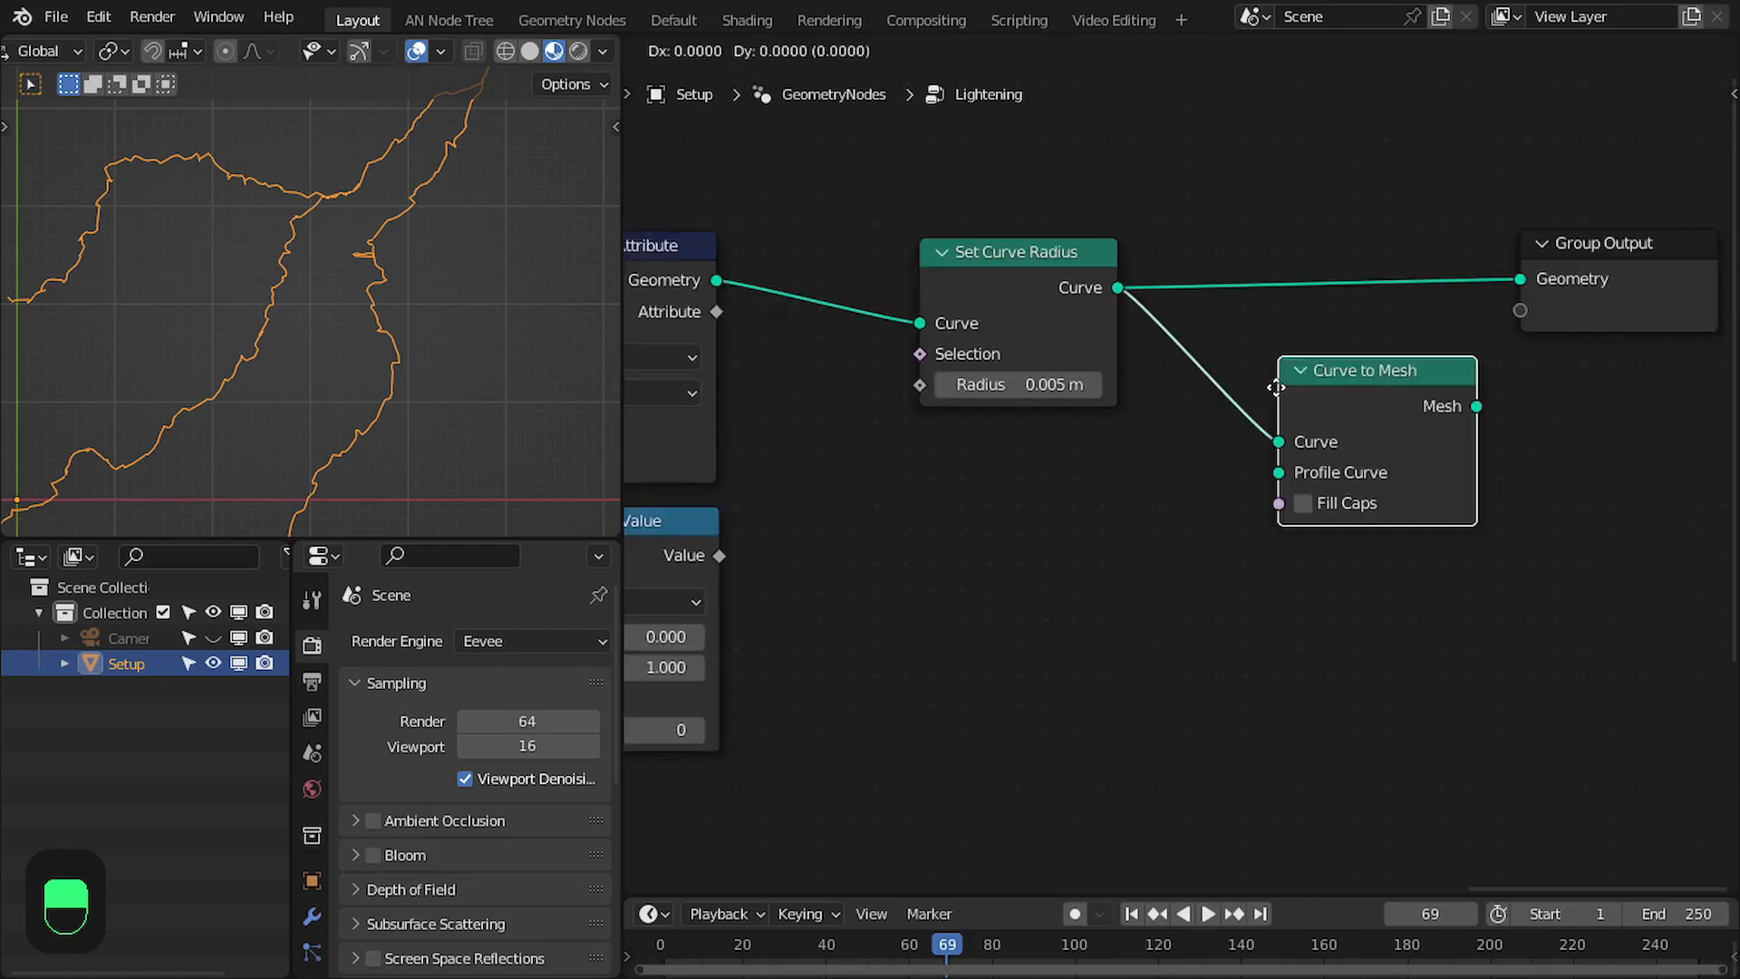
left_click(1294, 285)
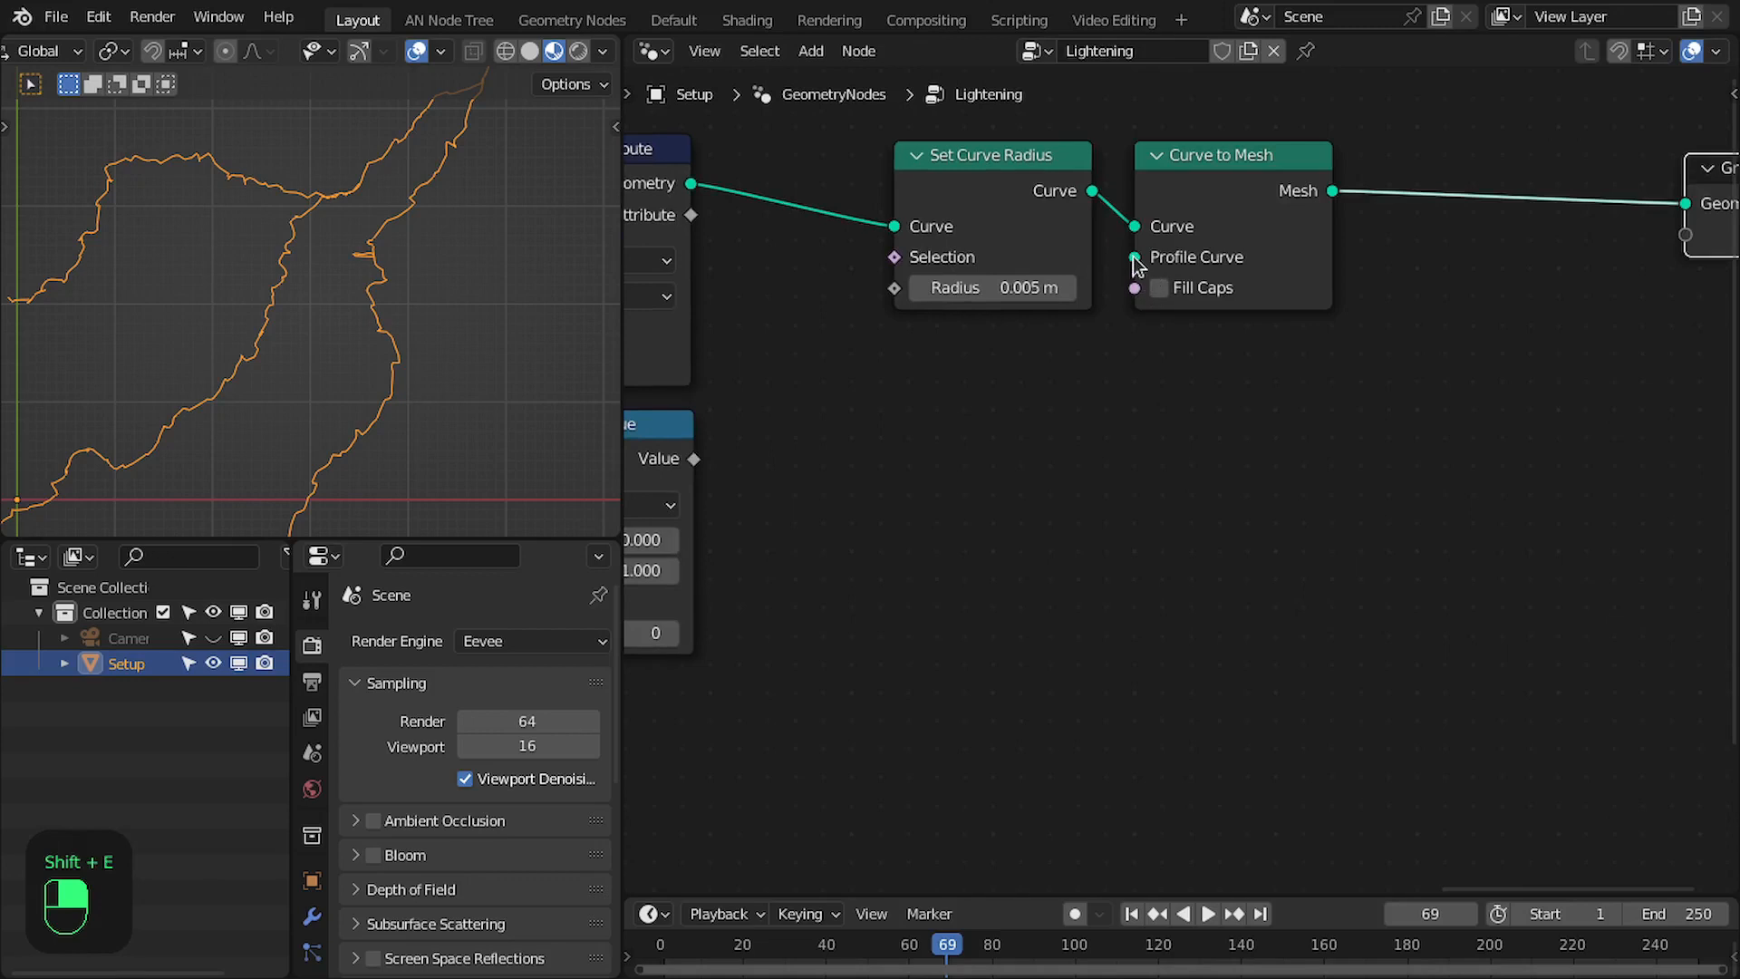
- Connect a new Curve Circle node to Curve to Mesh's Profile Curve and place it directly below
left_click_drag(1135, 261, 1104, 529)
type("cic")
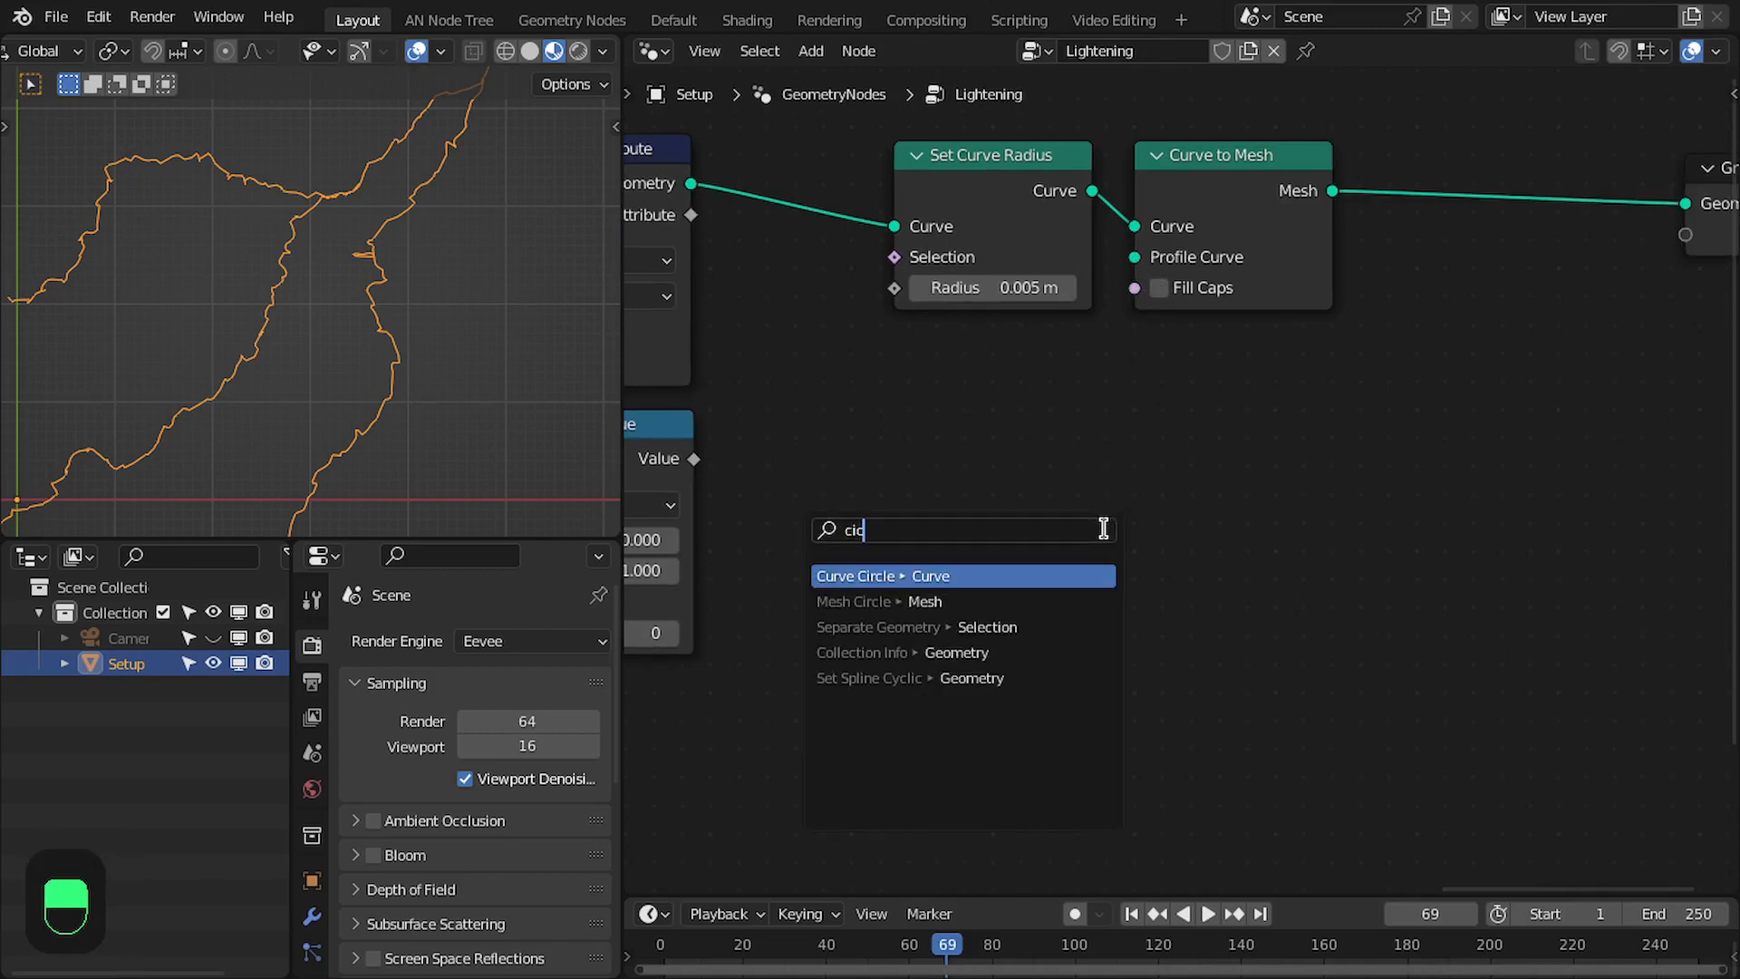
key("Return")
left_click(1283, 450)
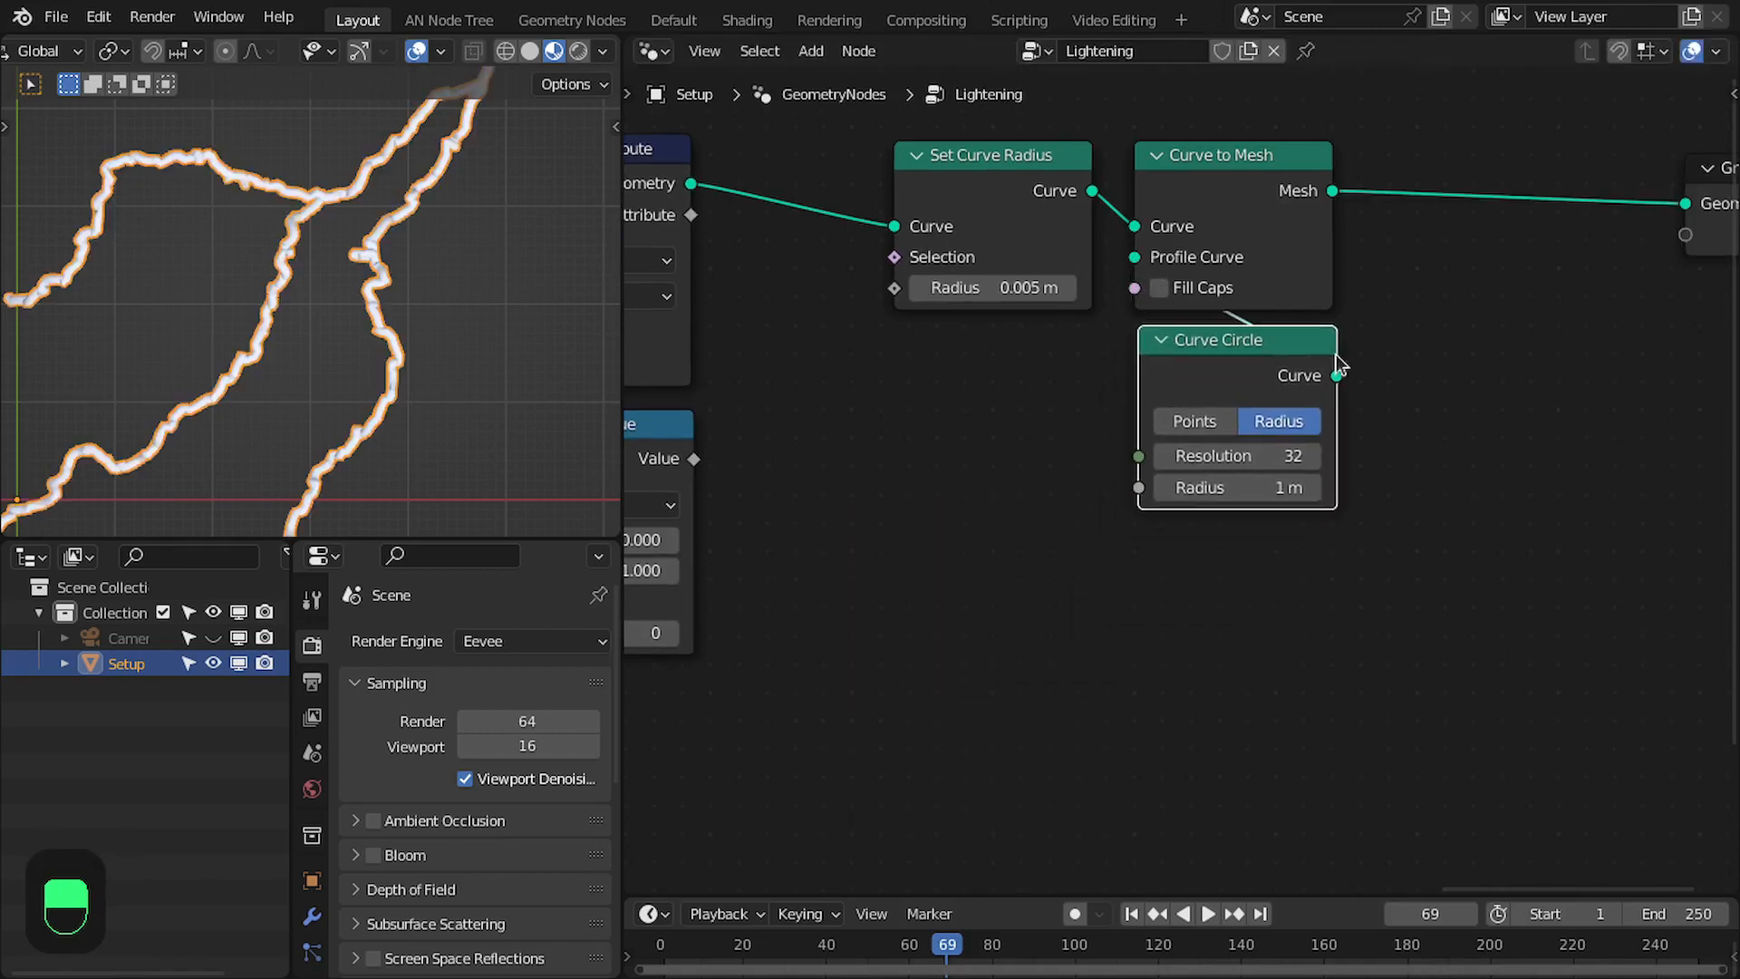
- Set the Curve Circle's resolution to 5 and its radius to 0.001 m
left_click(1283, 450)
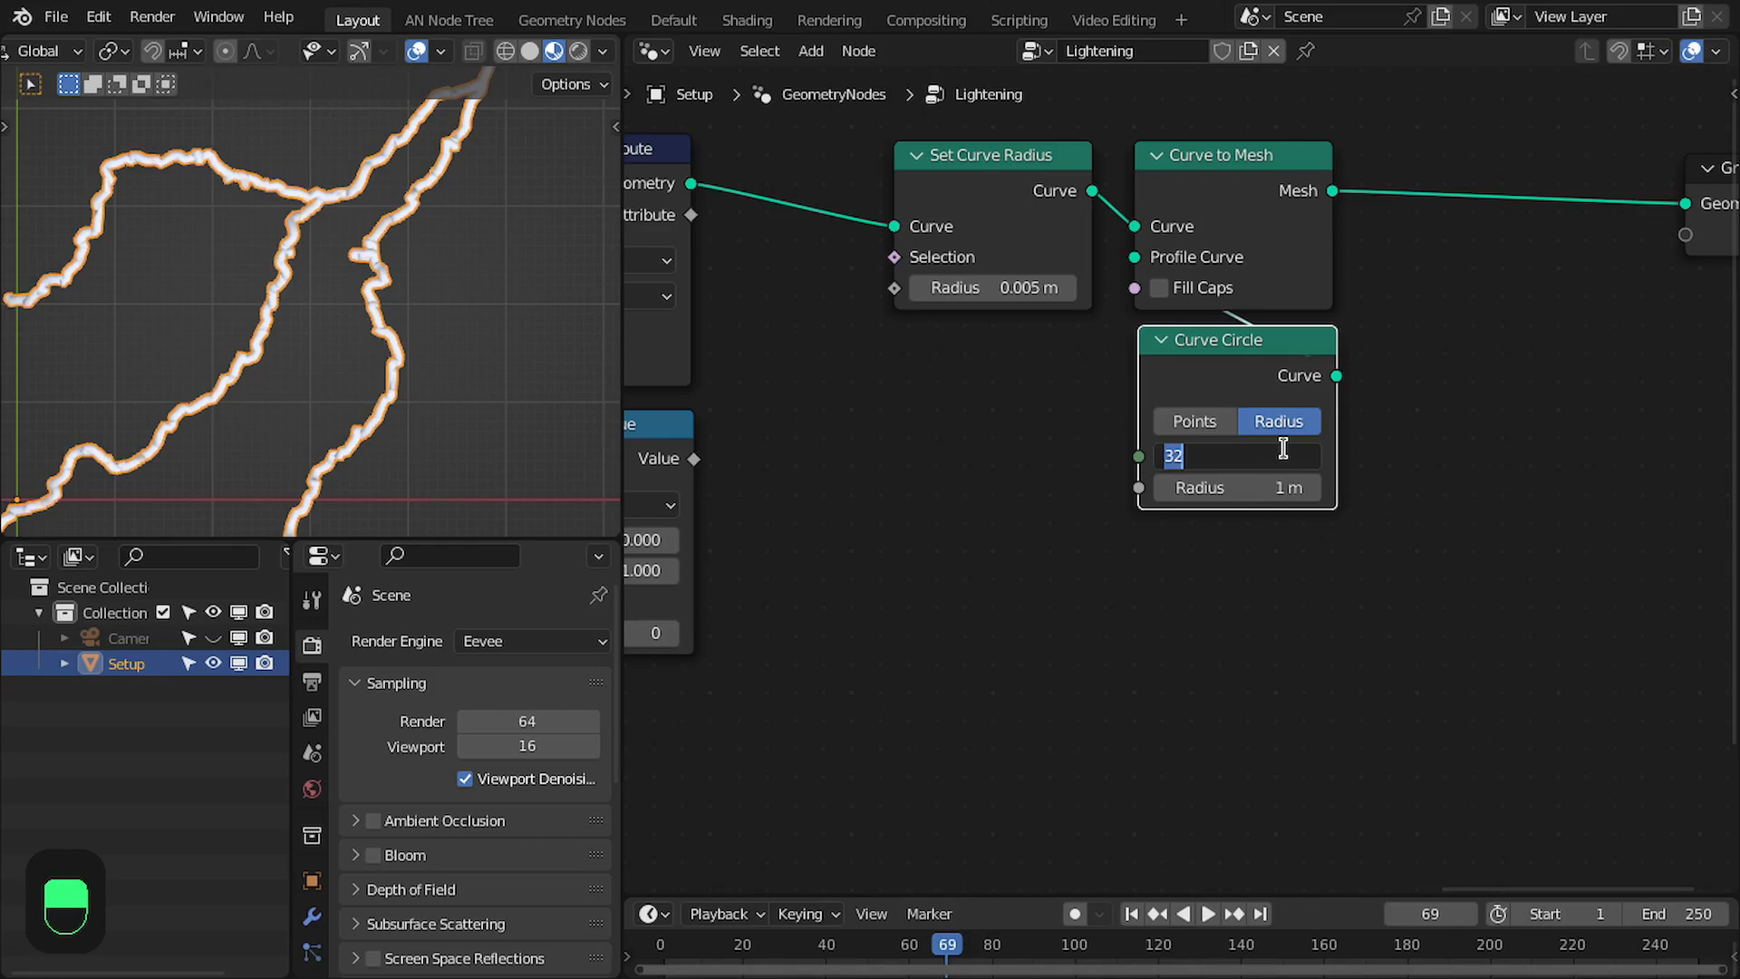
key("Return")
left_click(1253, 482)
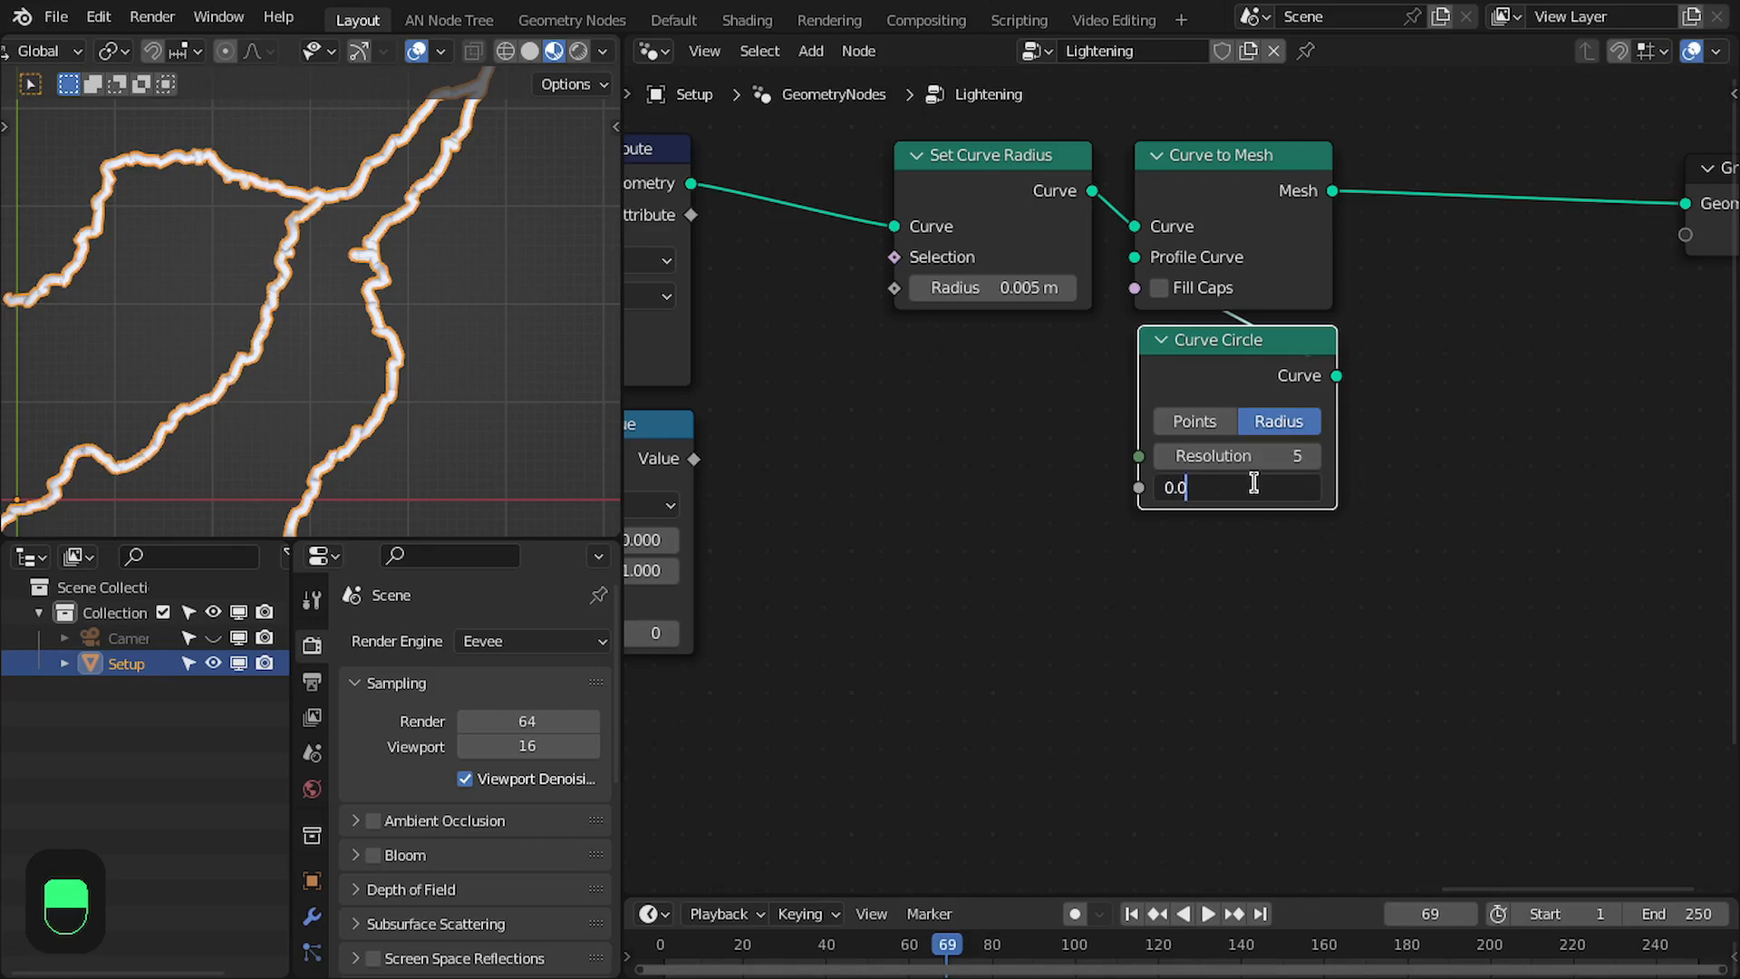
key("Return")
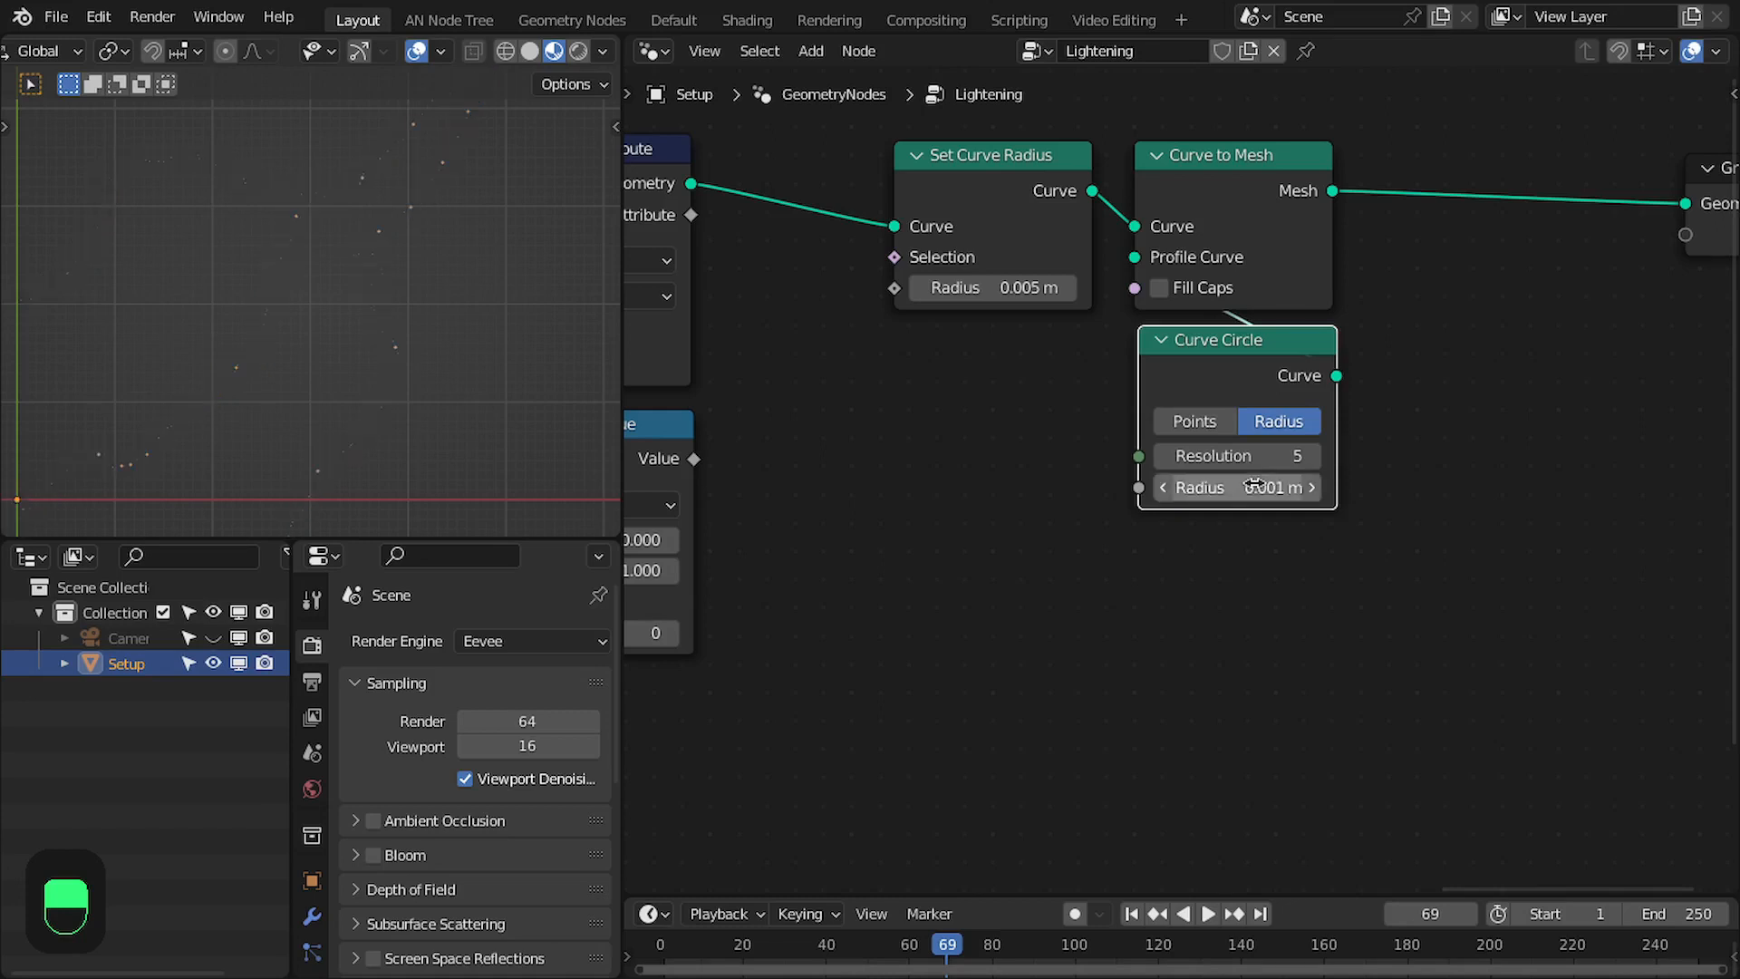
- Set the Set Curve Radius node's radius to 1 m and deselect the Setup object
left_click(990, 279)
type("1")
key("Return")
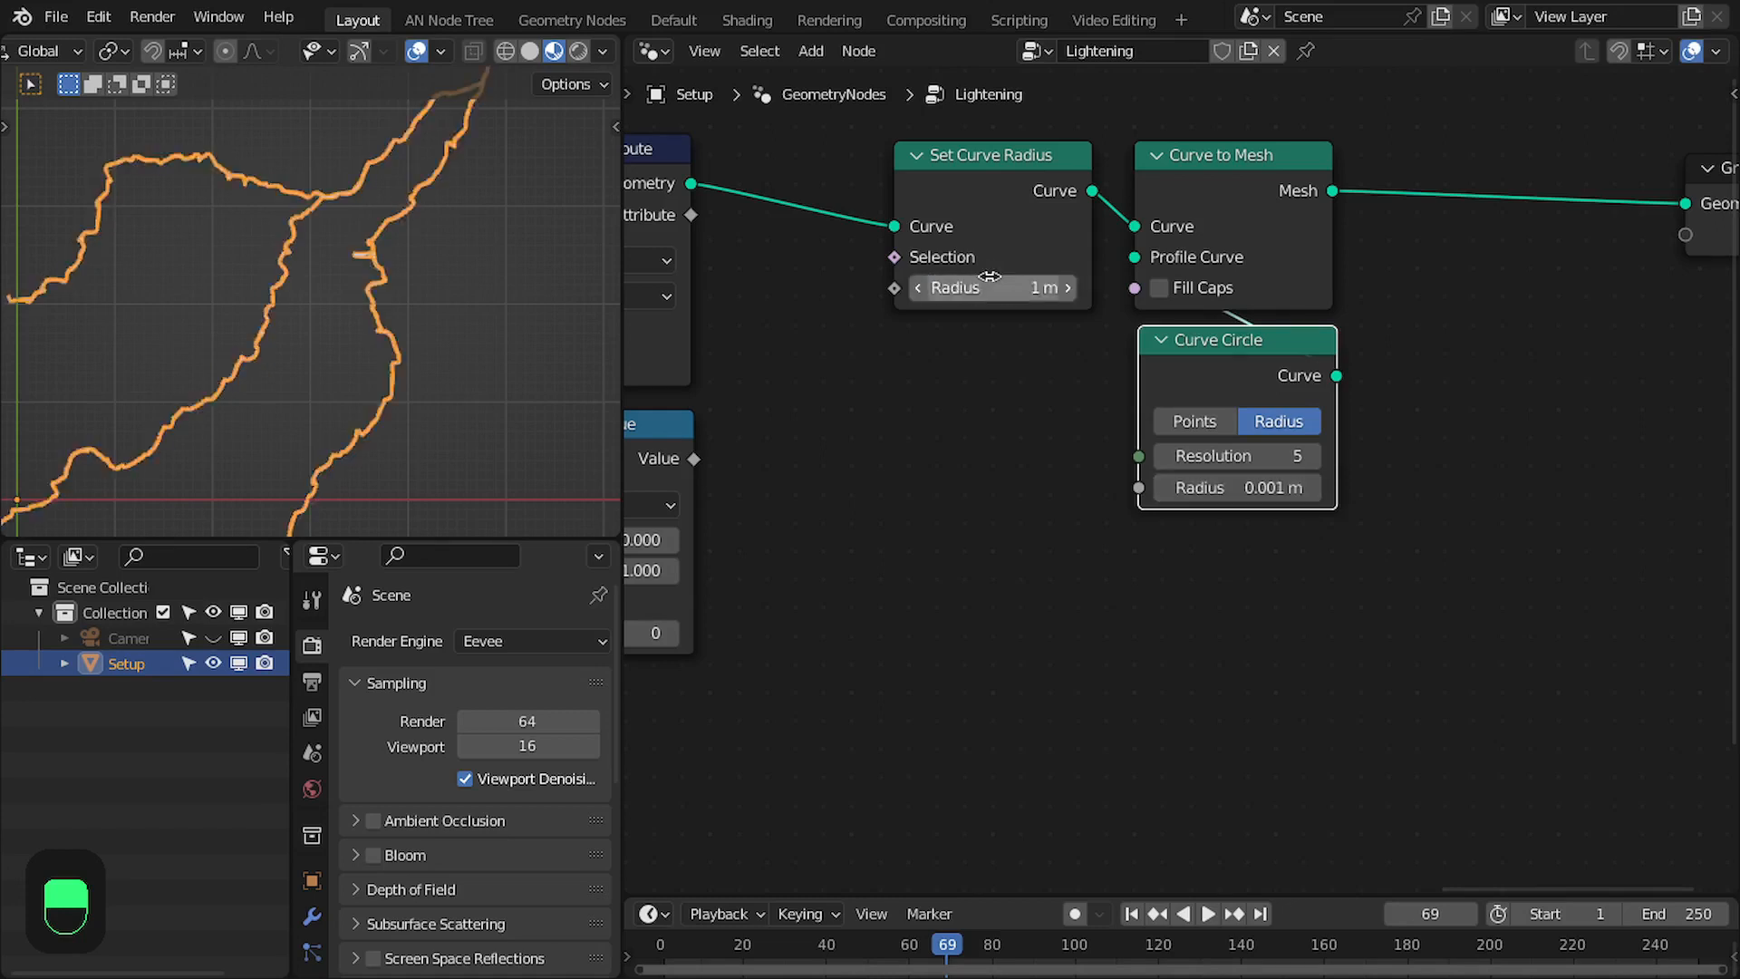
key("alt+a")
scroll(380, 358, "down", 4)
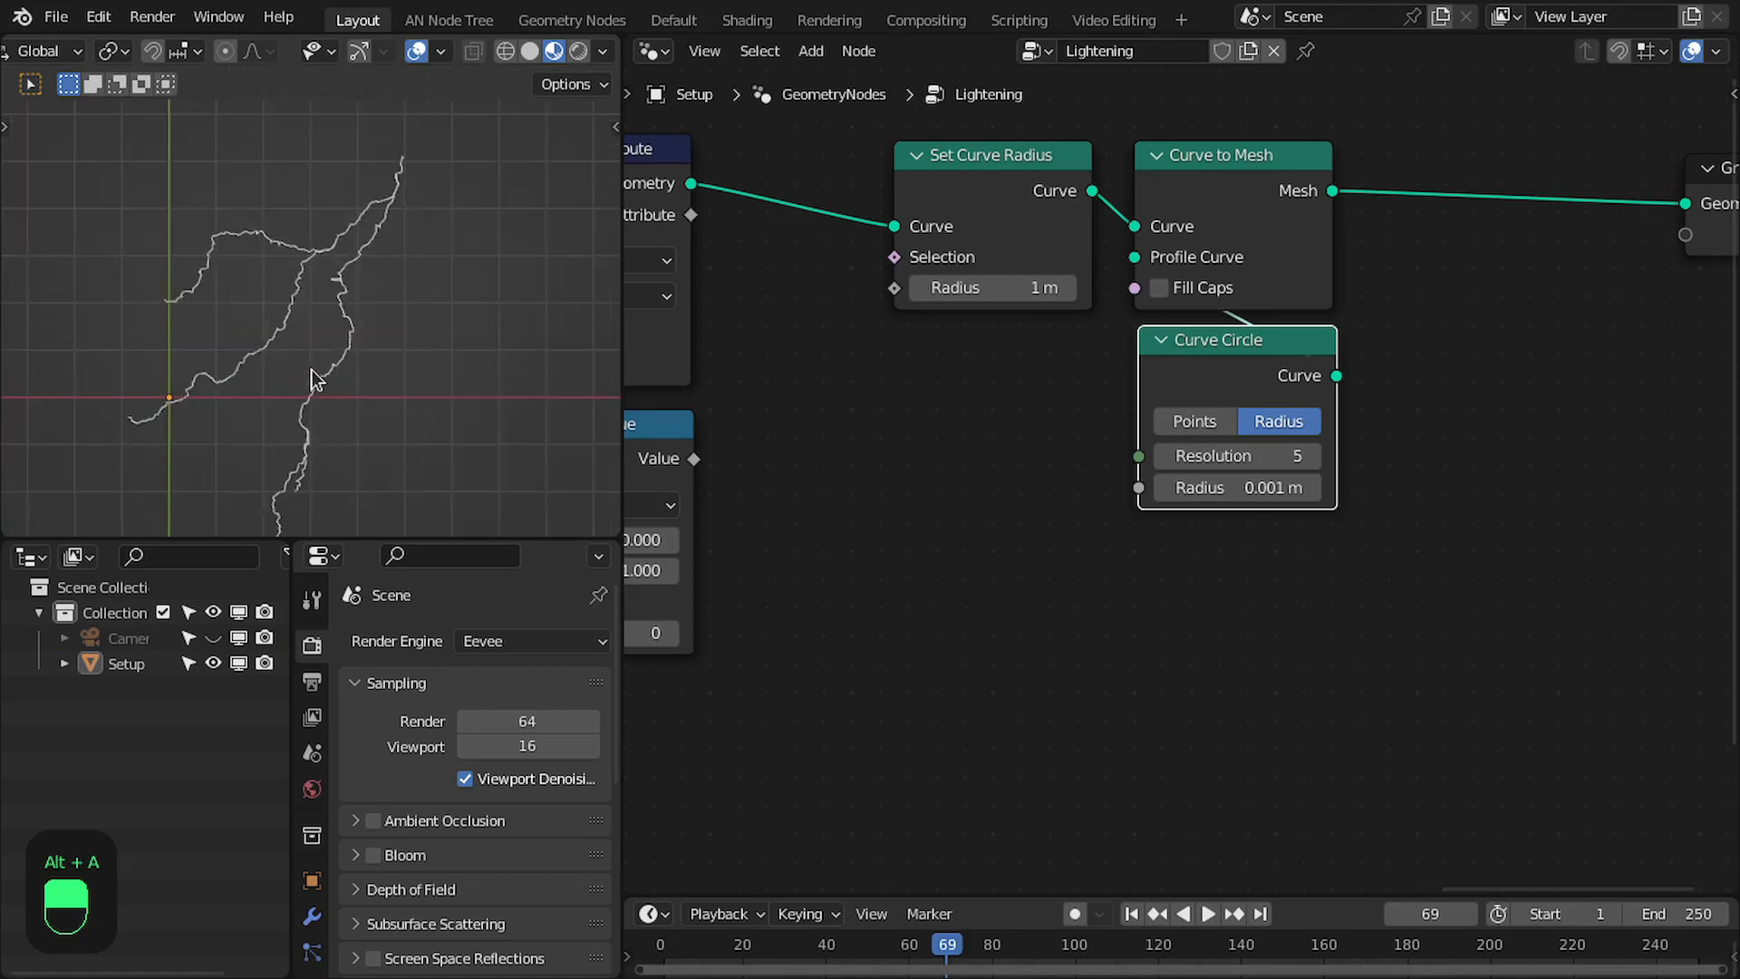
middle_click_drag(373, 357, 387, 346, "shift")
- Drive Set Curve Radius's Radius input with the Attribute output of Capture Attribute
middle_click_drag(1107, 535, 1476, 496)
scroll(1182, 476, "up", 1)
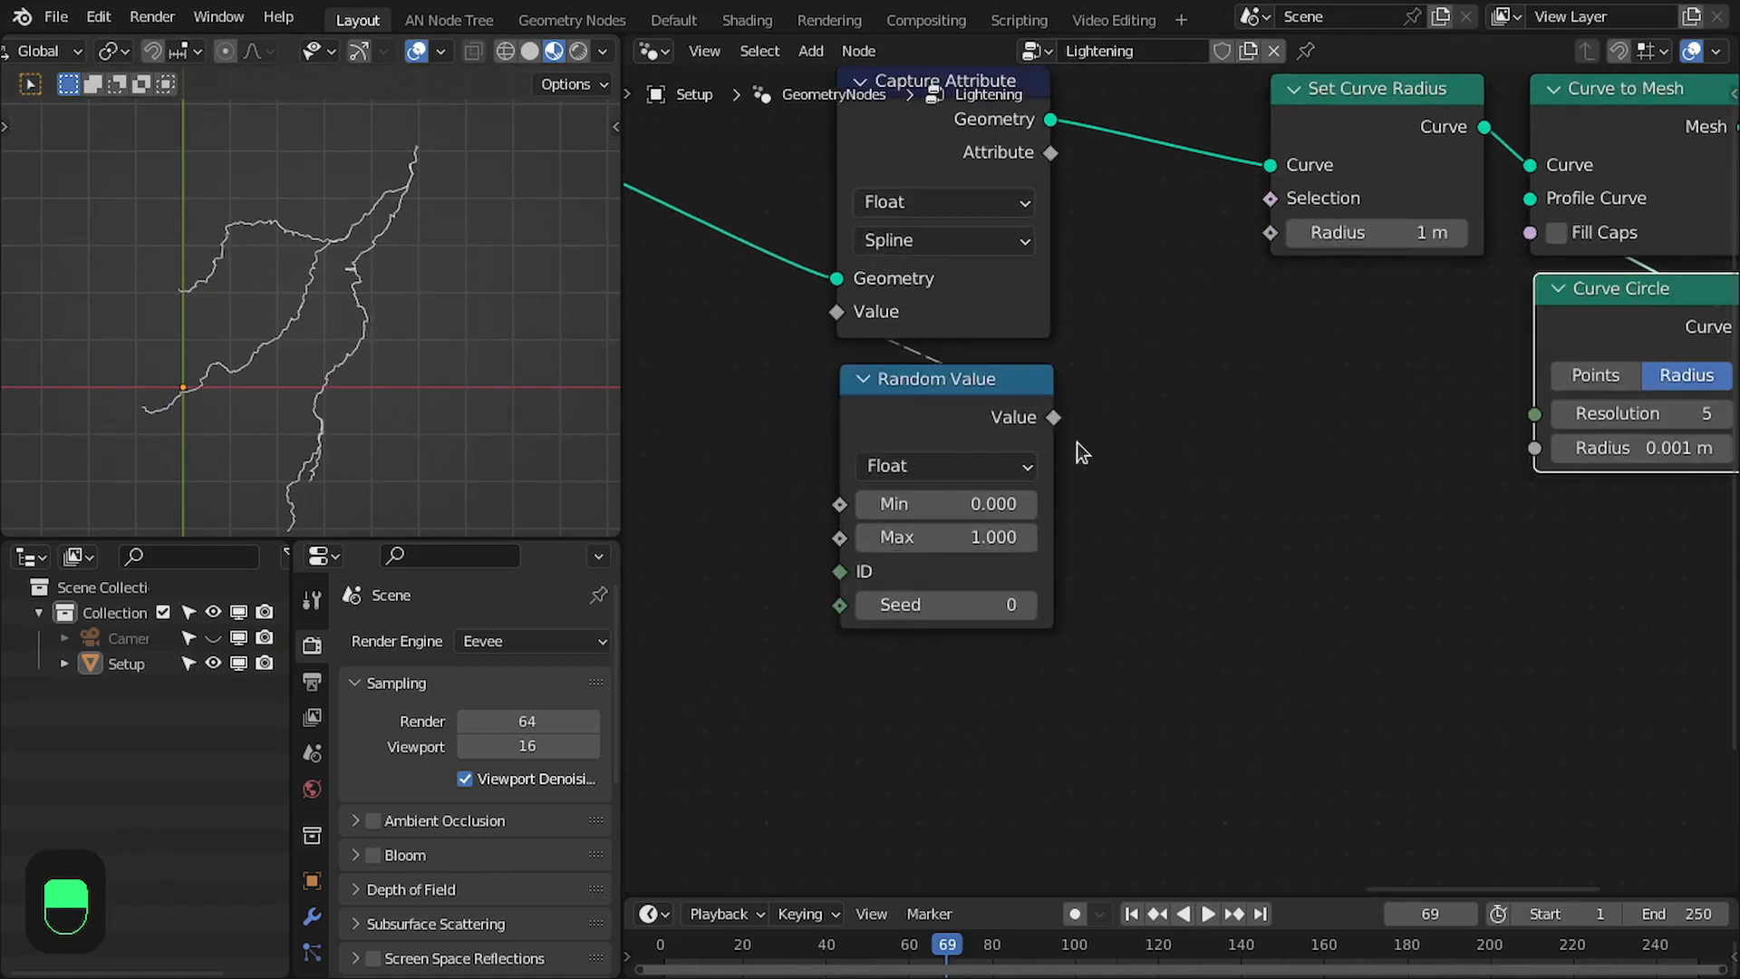
middle_click_drag(1076, 442, 1063, 524)
left_click_drag(1036, 234, 1255, 315)
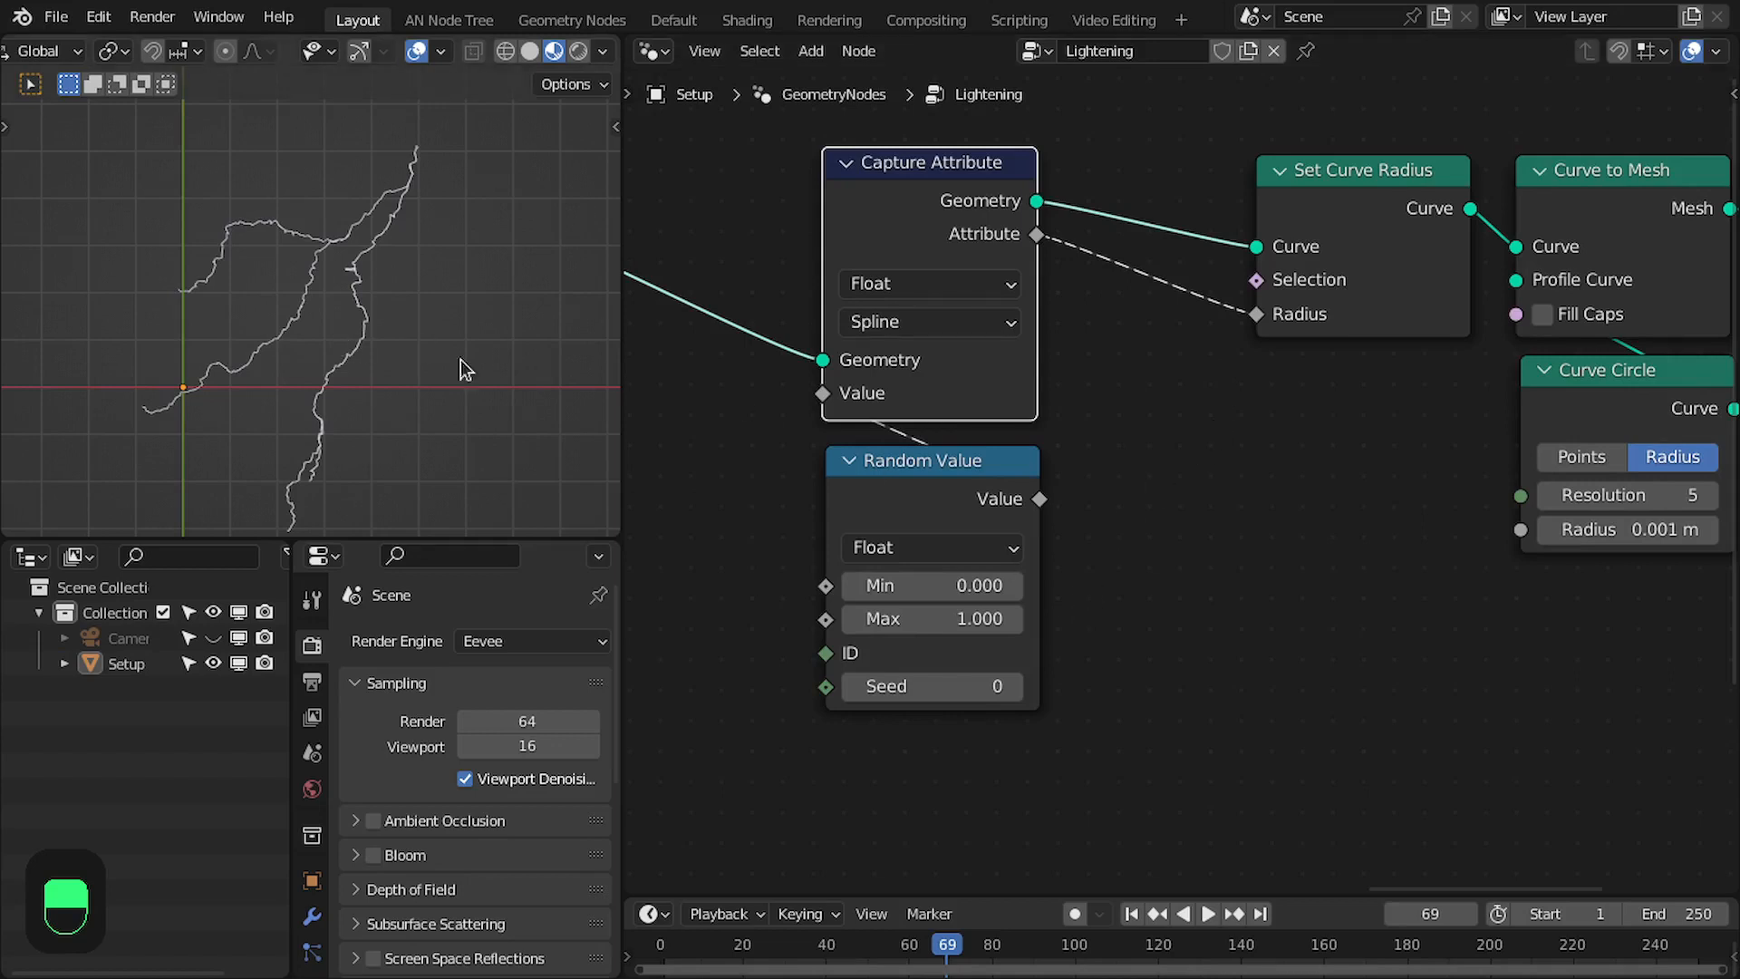
- Raise the Random Value node's seed to 18 to vary the thickness of the lightning branches
scroll(371, 345, "up", 2)
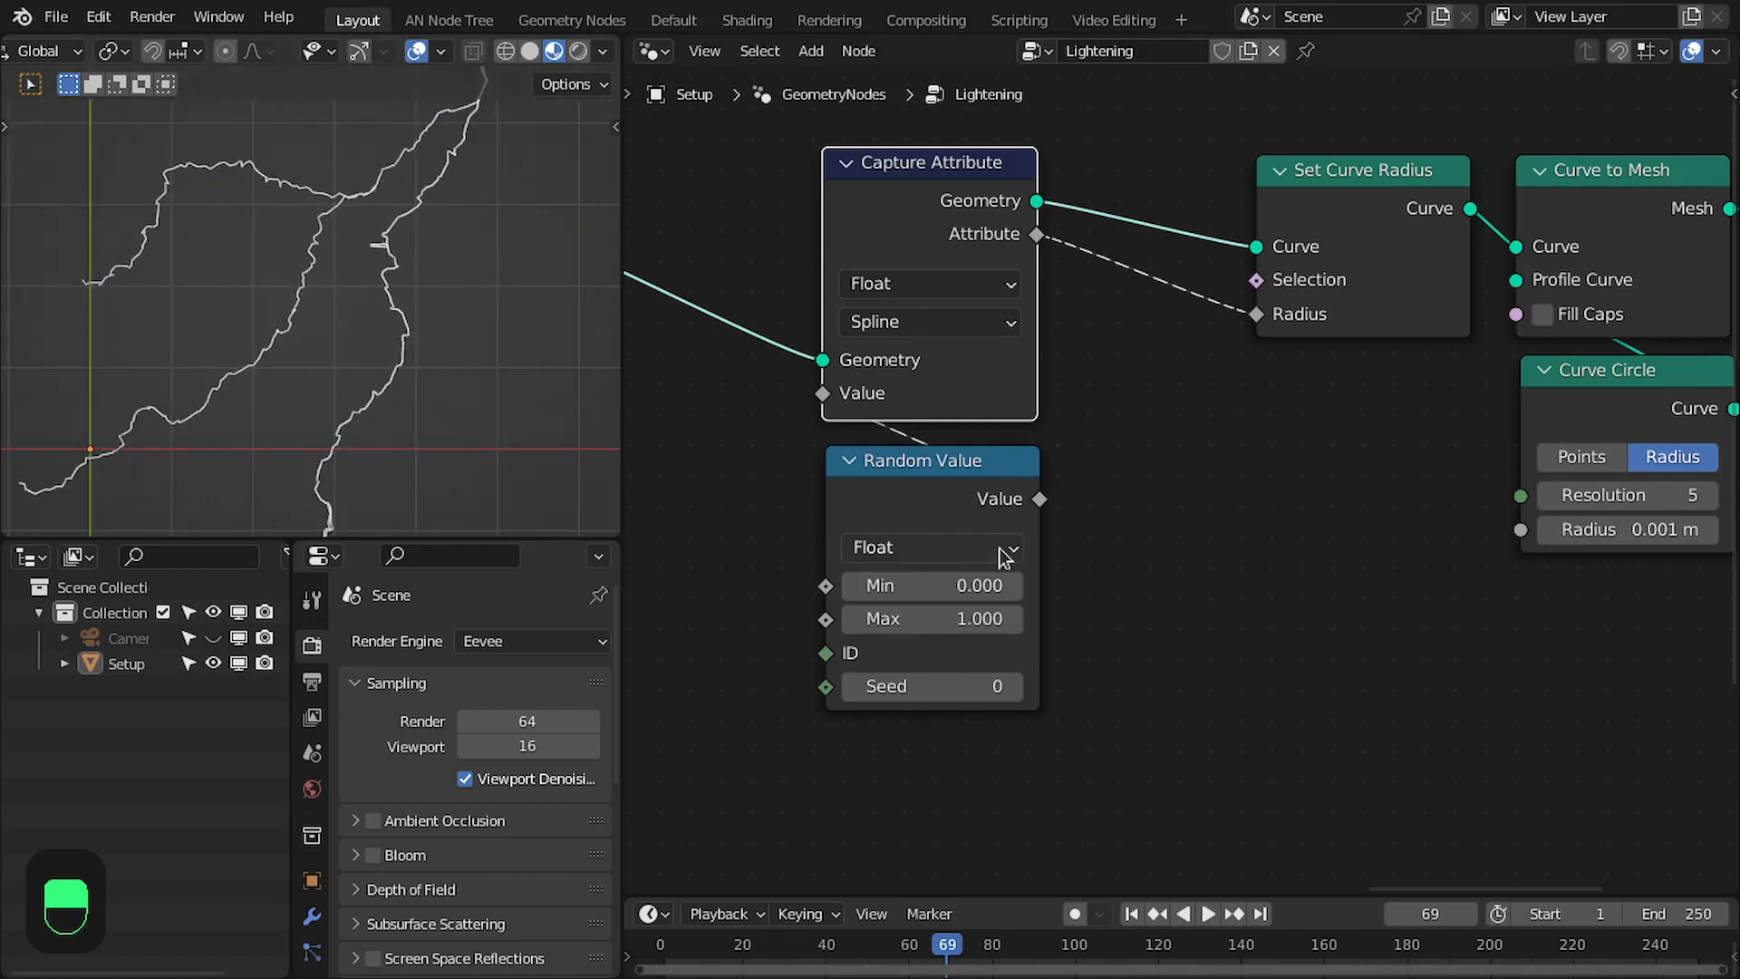
left_click(1015, 686)
left_click(1014, 686)
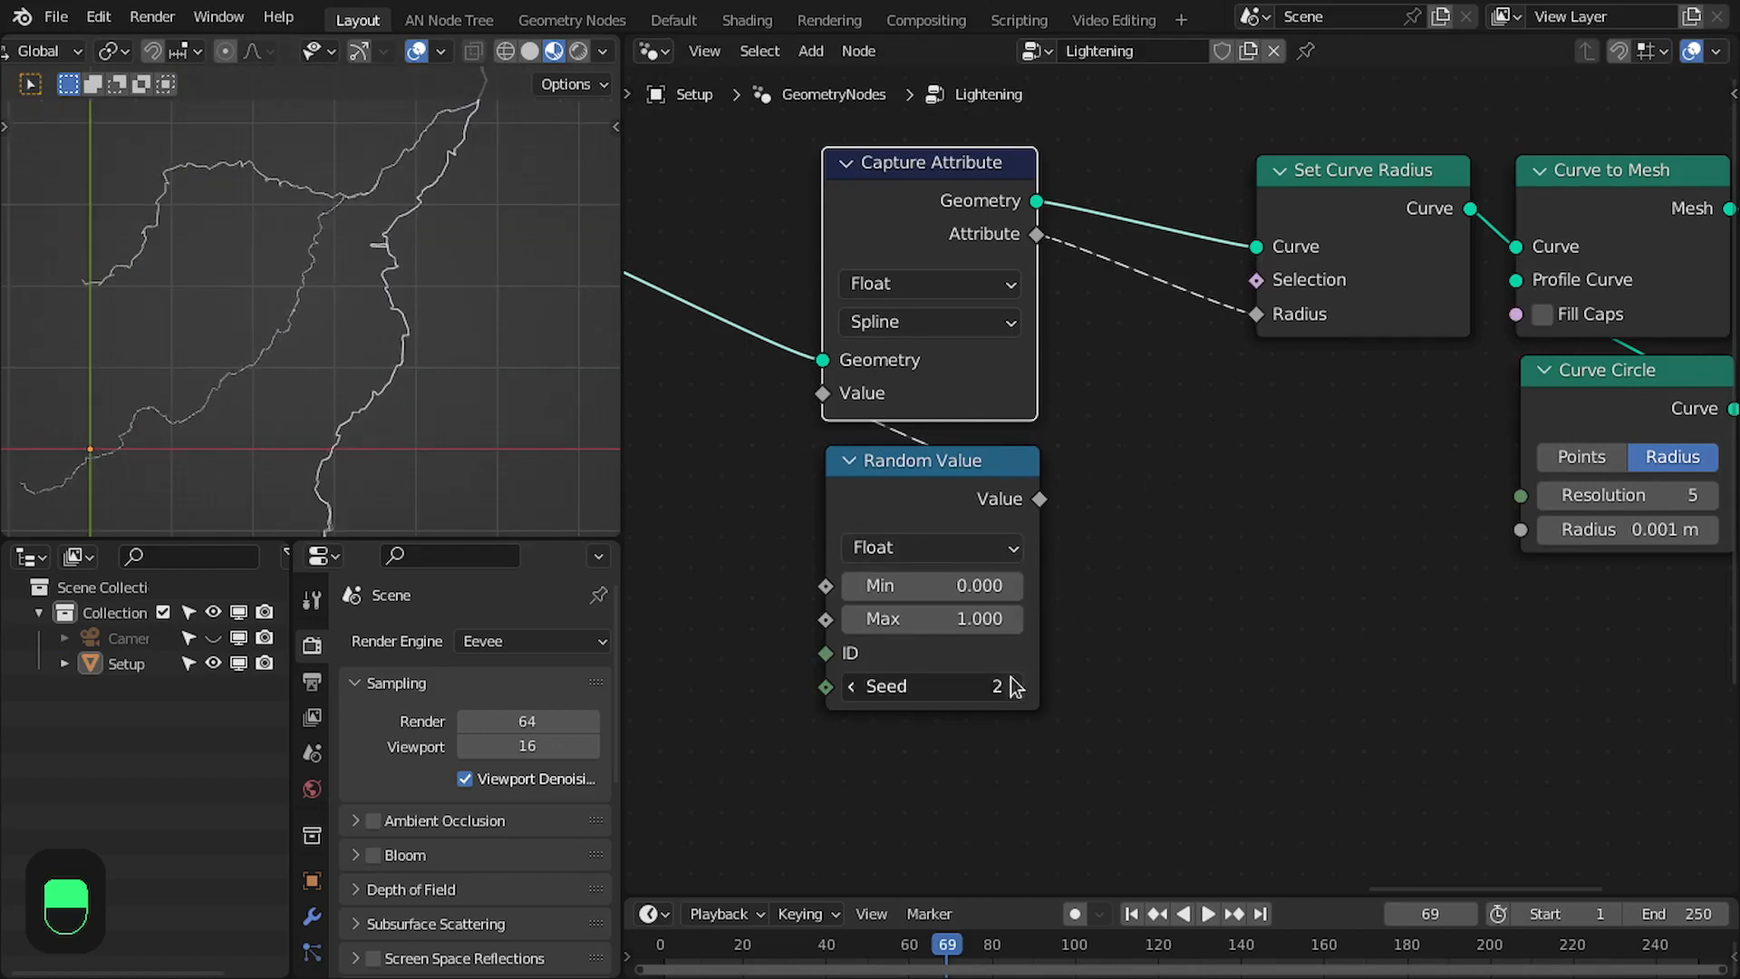
left_click(1015, 686)
left_click(1015, 686)
left_click(1015, 686)
left_click(1015, 686)
left_click(1015, 685)
left_click(1015, 686)
left_click(1015, 686)
left_click(1015, 686)
left_click(1015, 686)
left_click(1015, 686)
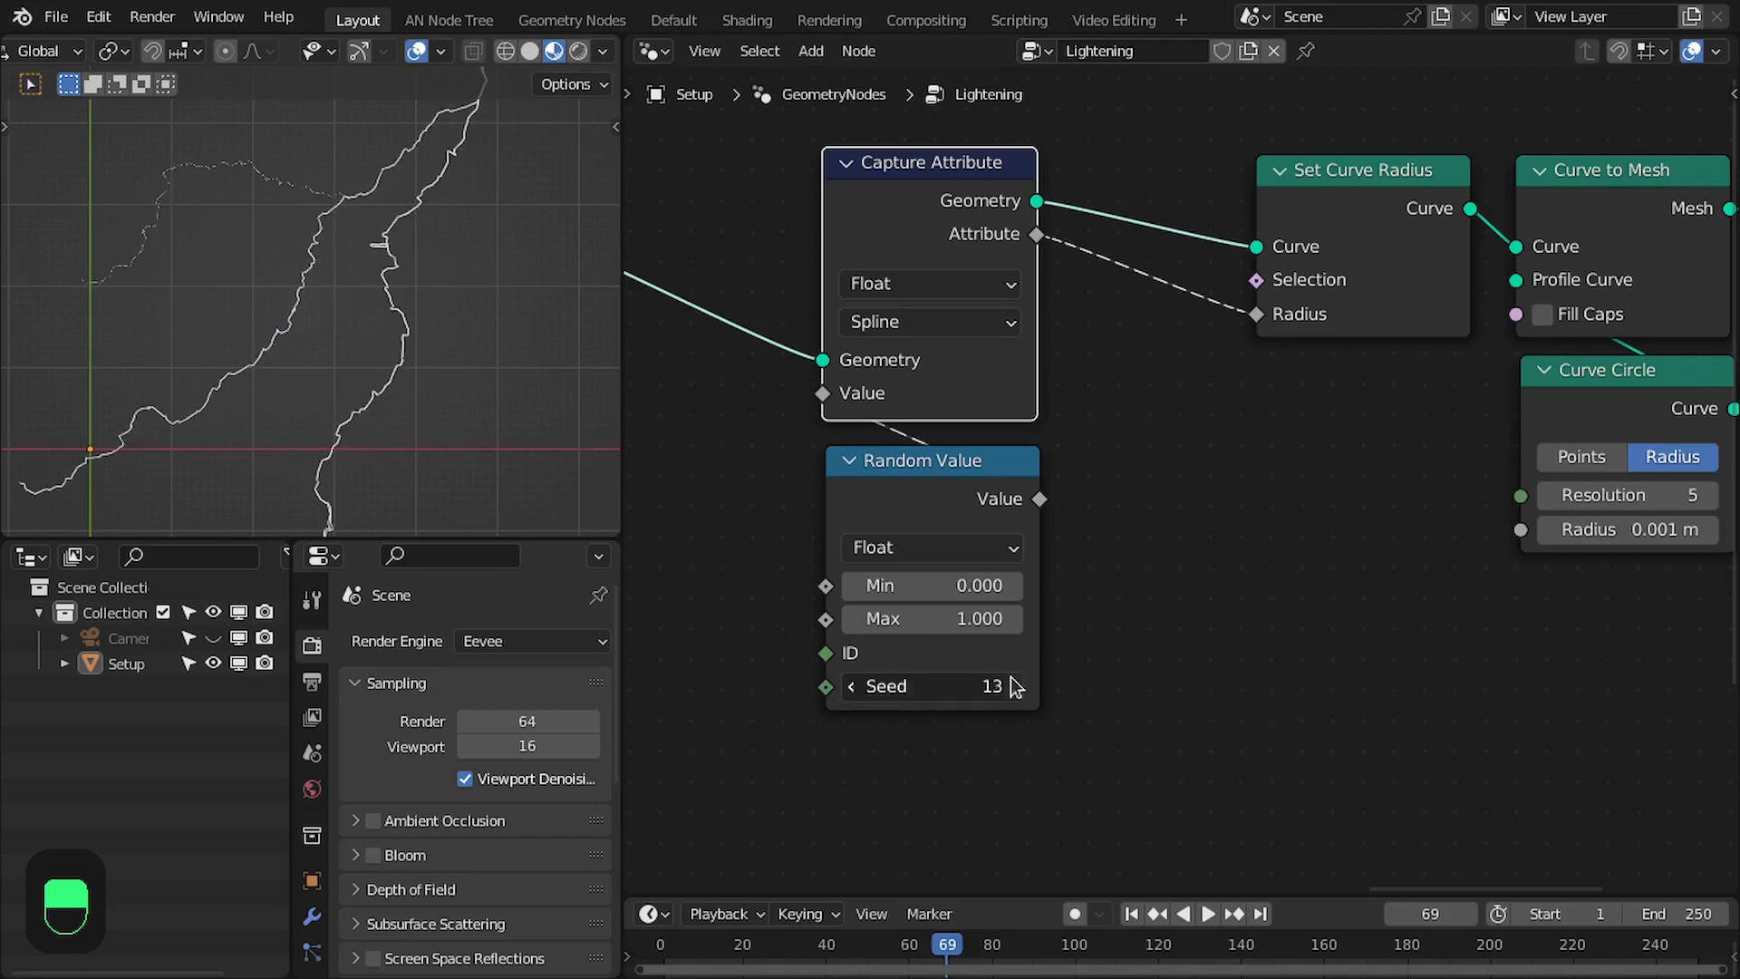
left_click(1015, 686)
left_click(1015, 686)
left_click(1014, 686)
left_click(1015, 685)
left_click(1015, 686)
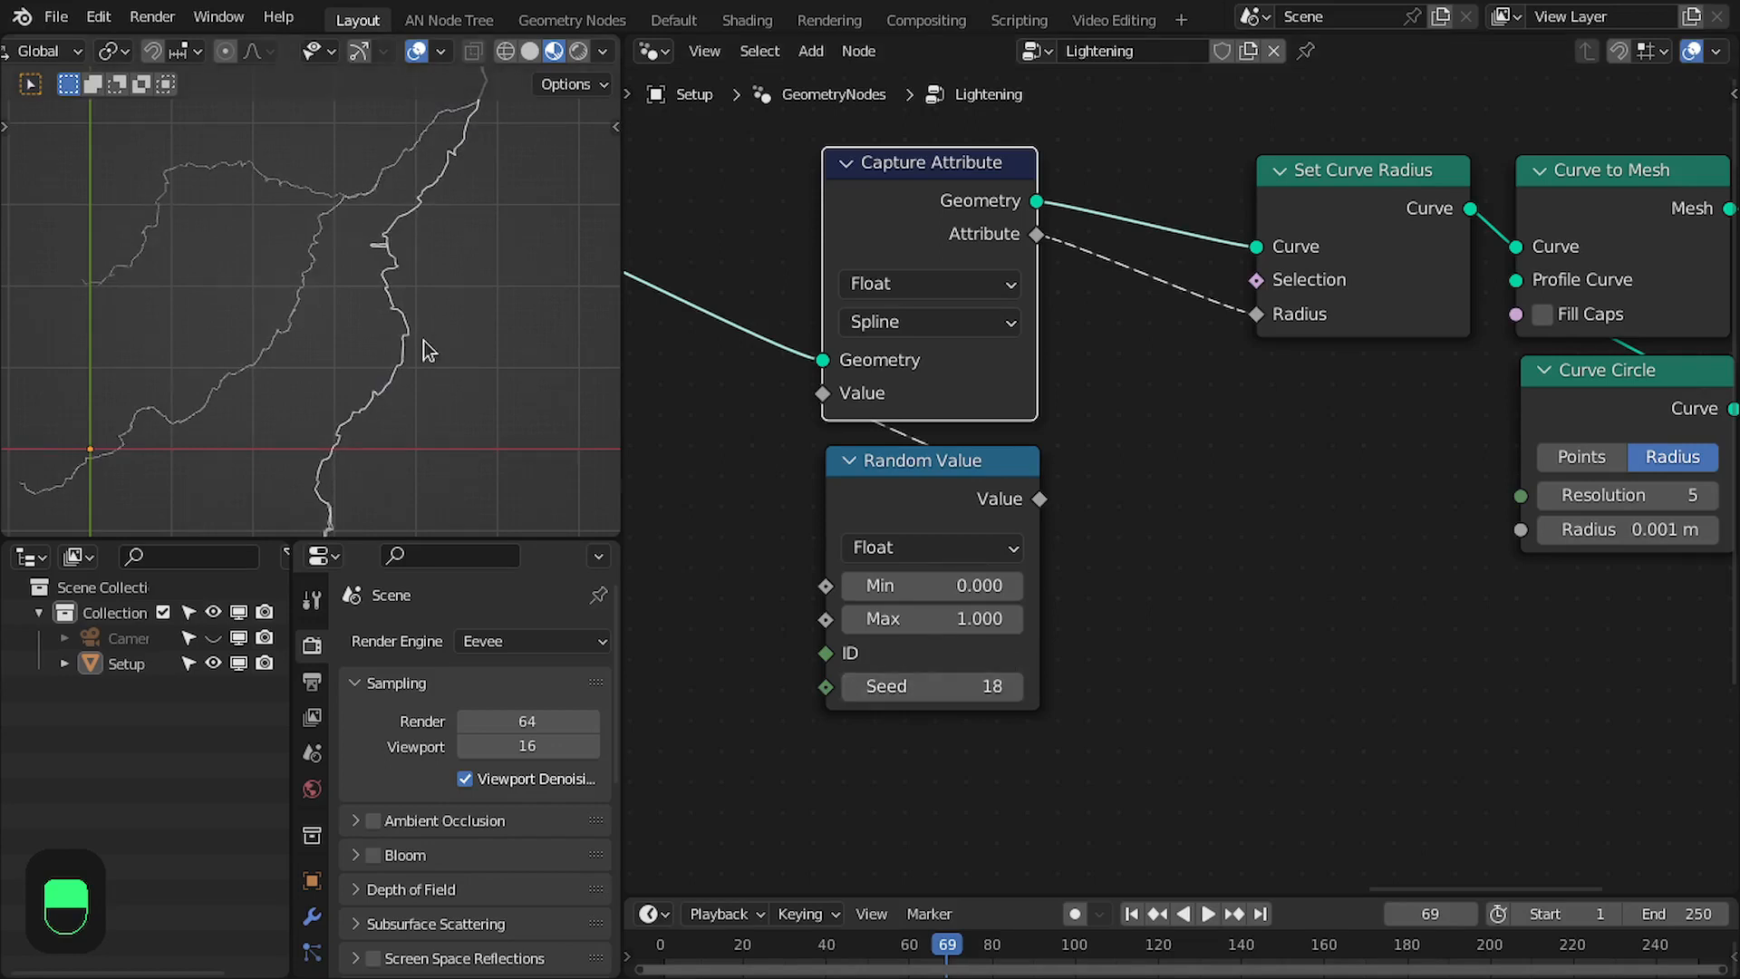
scroll(426, 348, "down", 3)
scroll(304, 322, "up", 2)
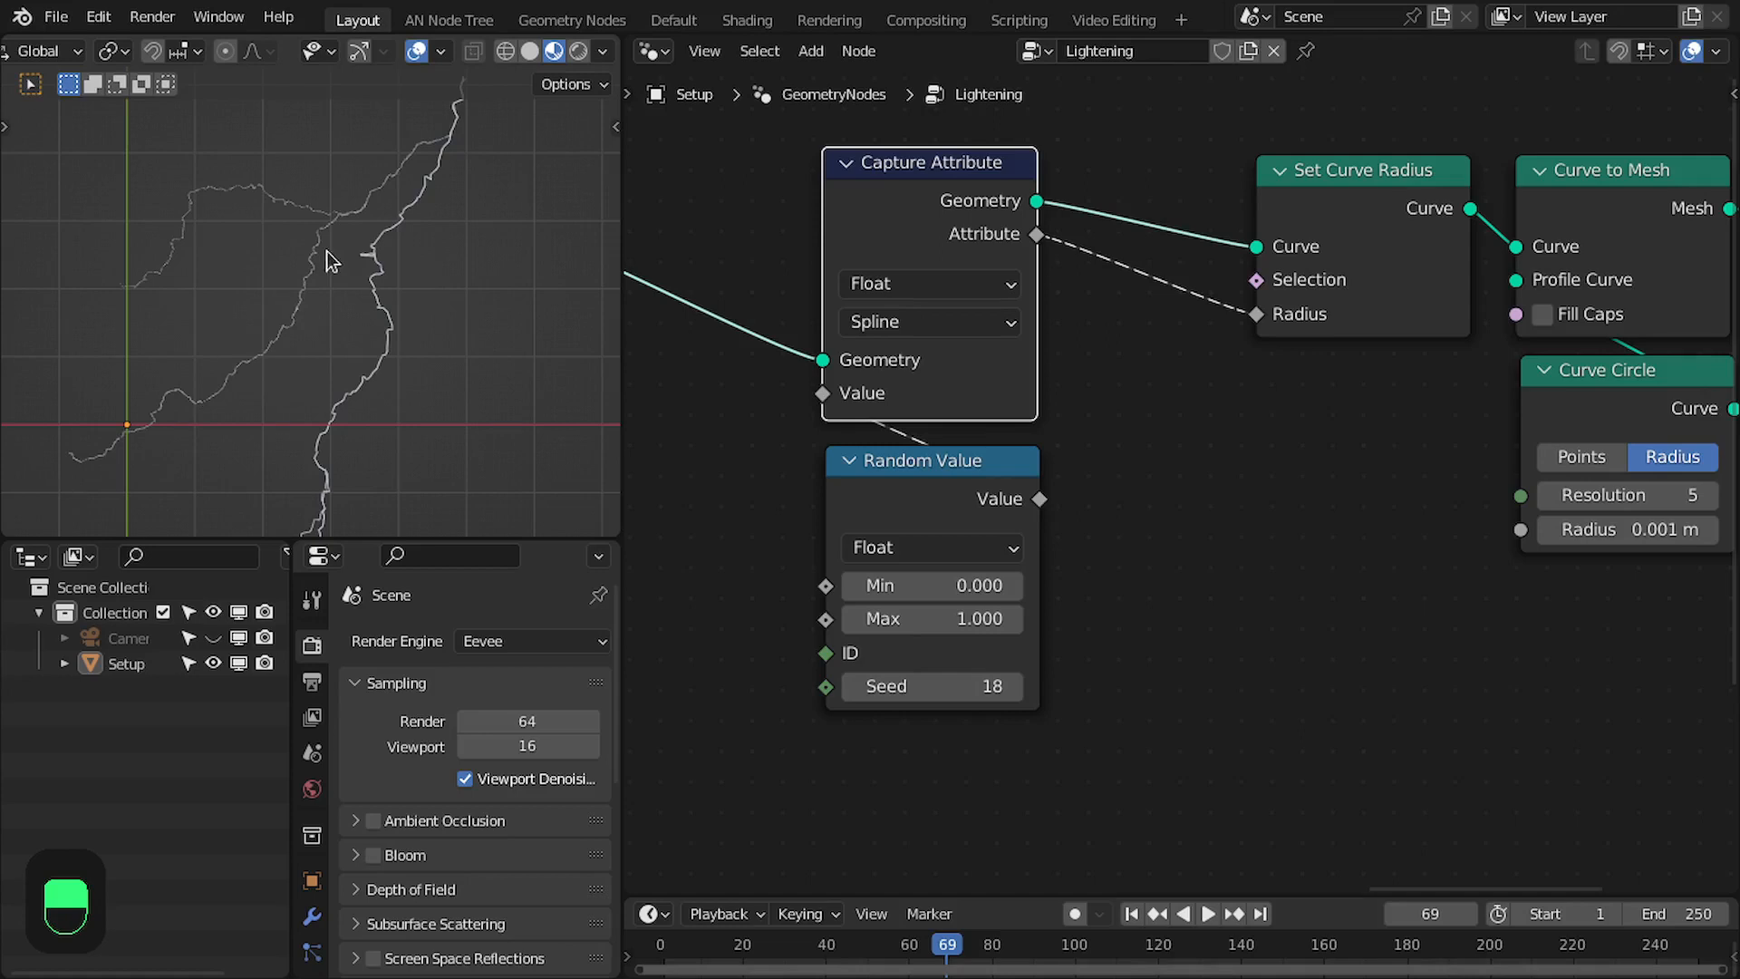
- Add a Spline Parameter node and place it below Random Value
scroll(1127, 453, "down", 2)
key("shift+a")
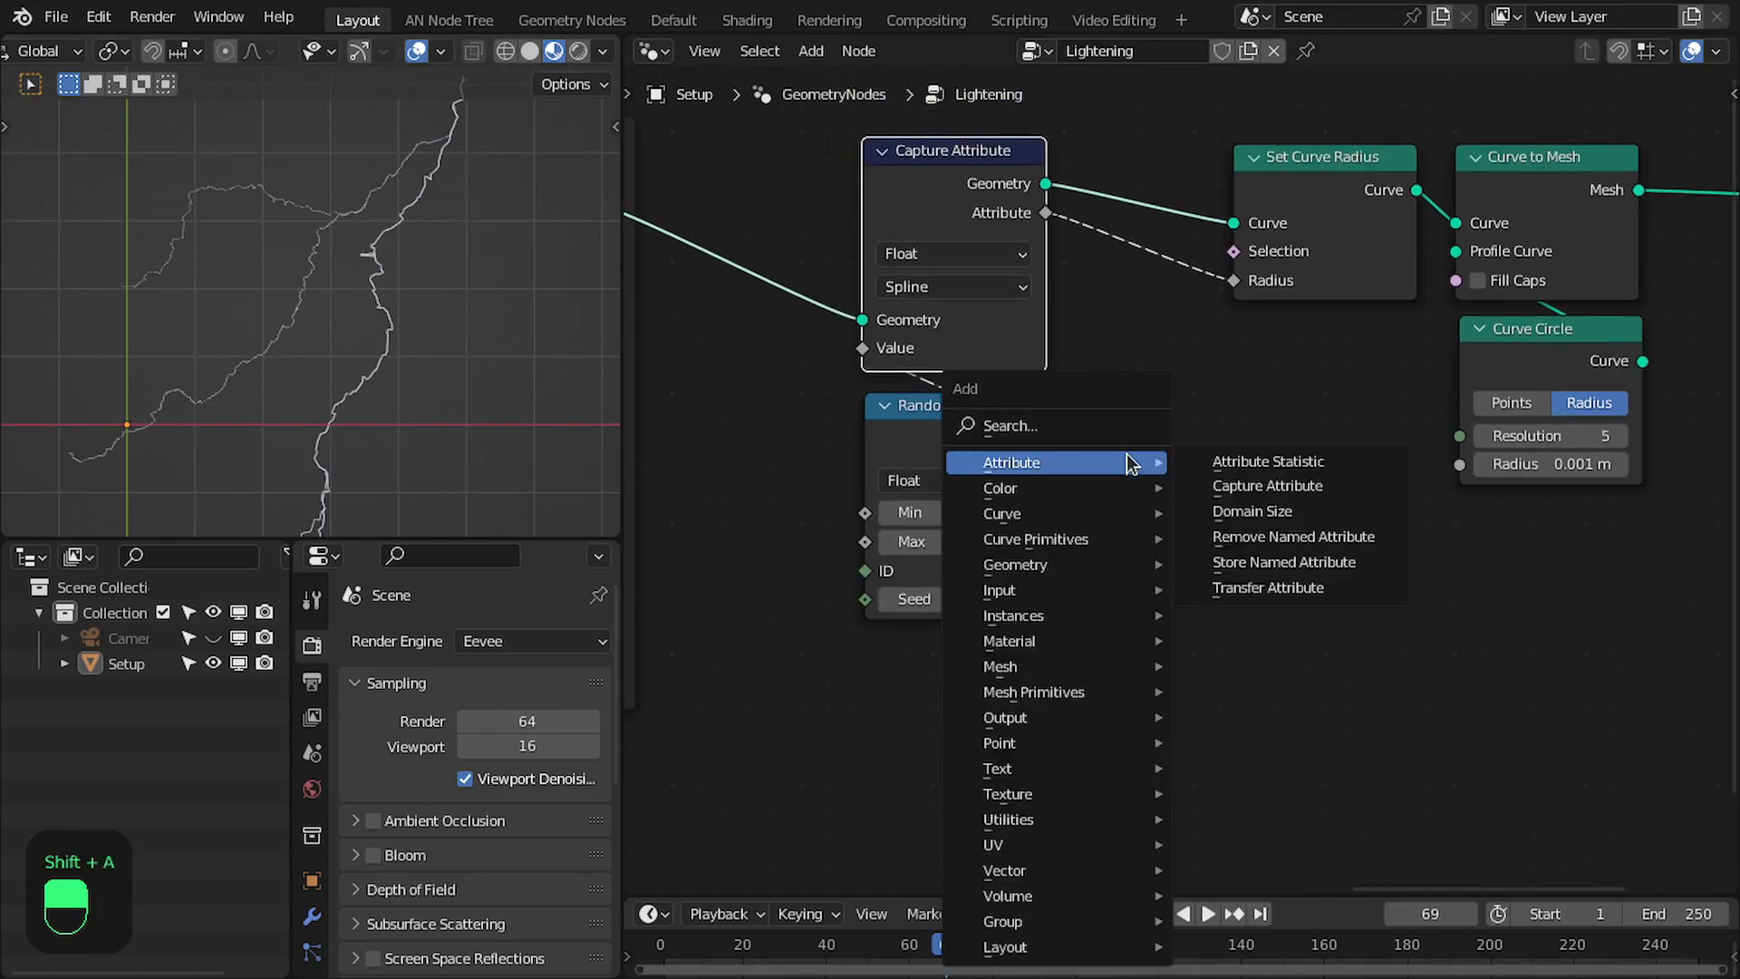
left_click(1122, 437)
type("spline")
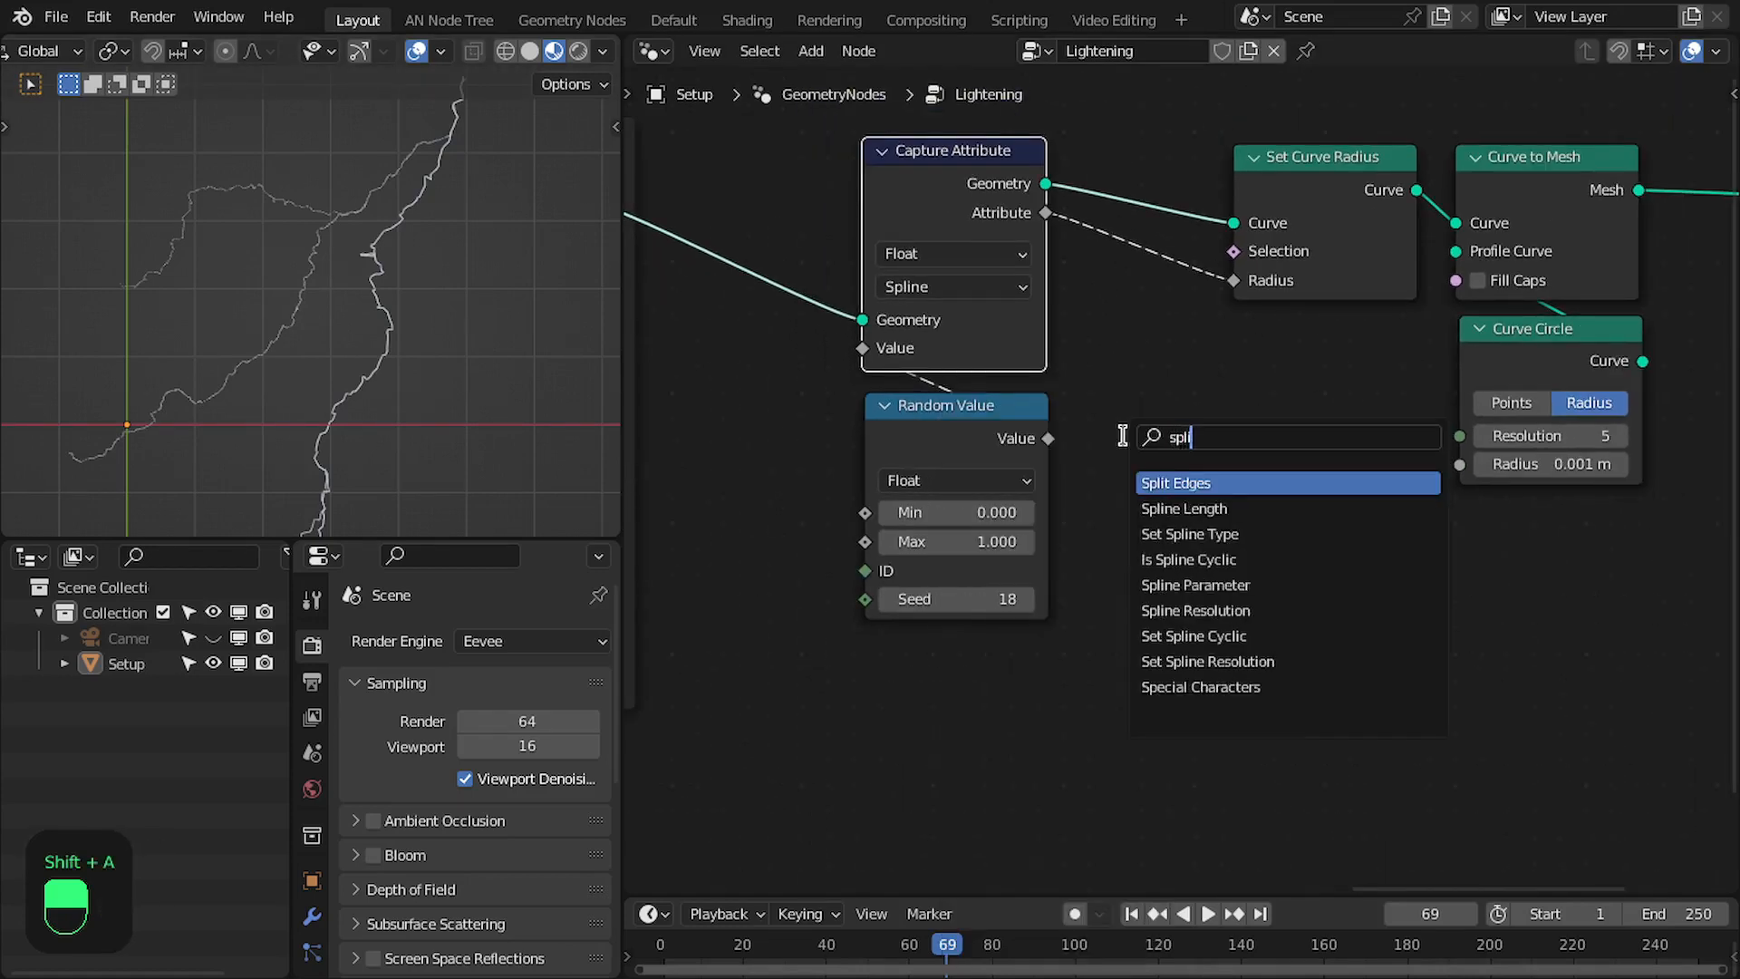
key("Down")
key("Down")
key("Down")
key("Return")
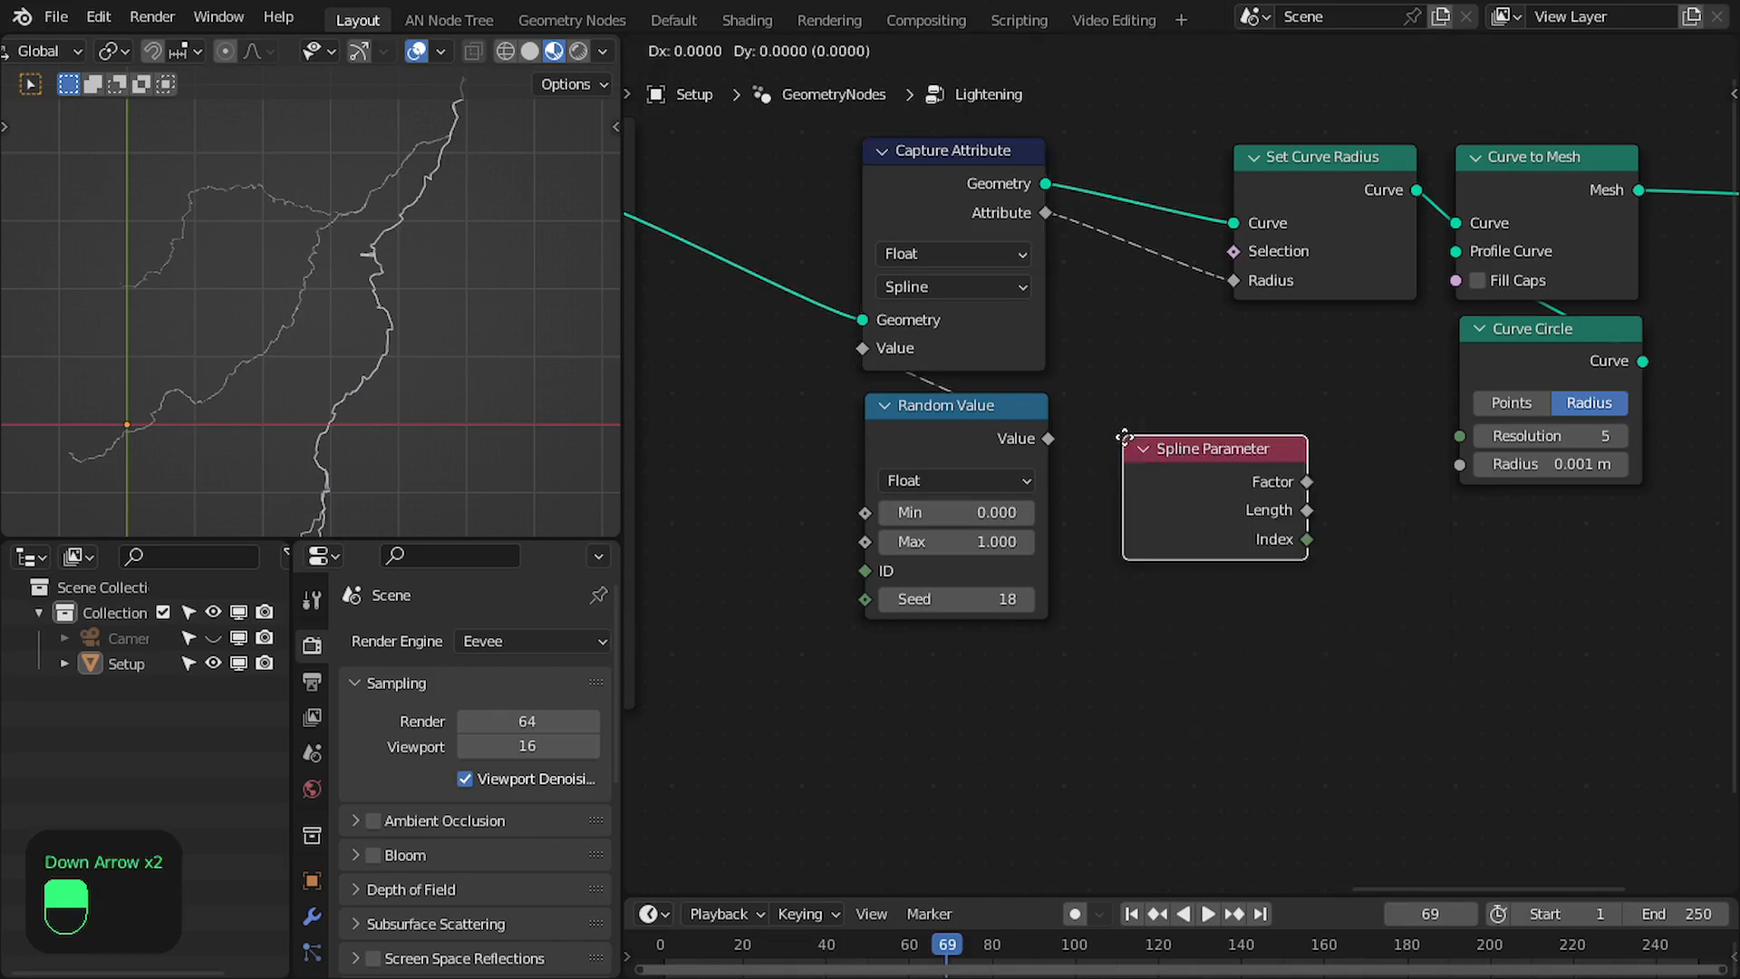
left_click(863, 654)
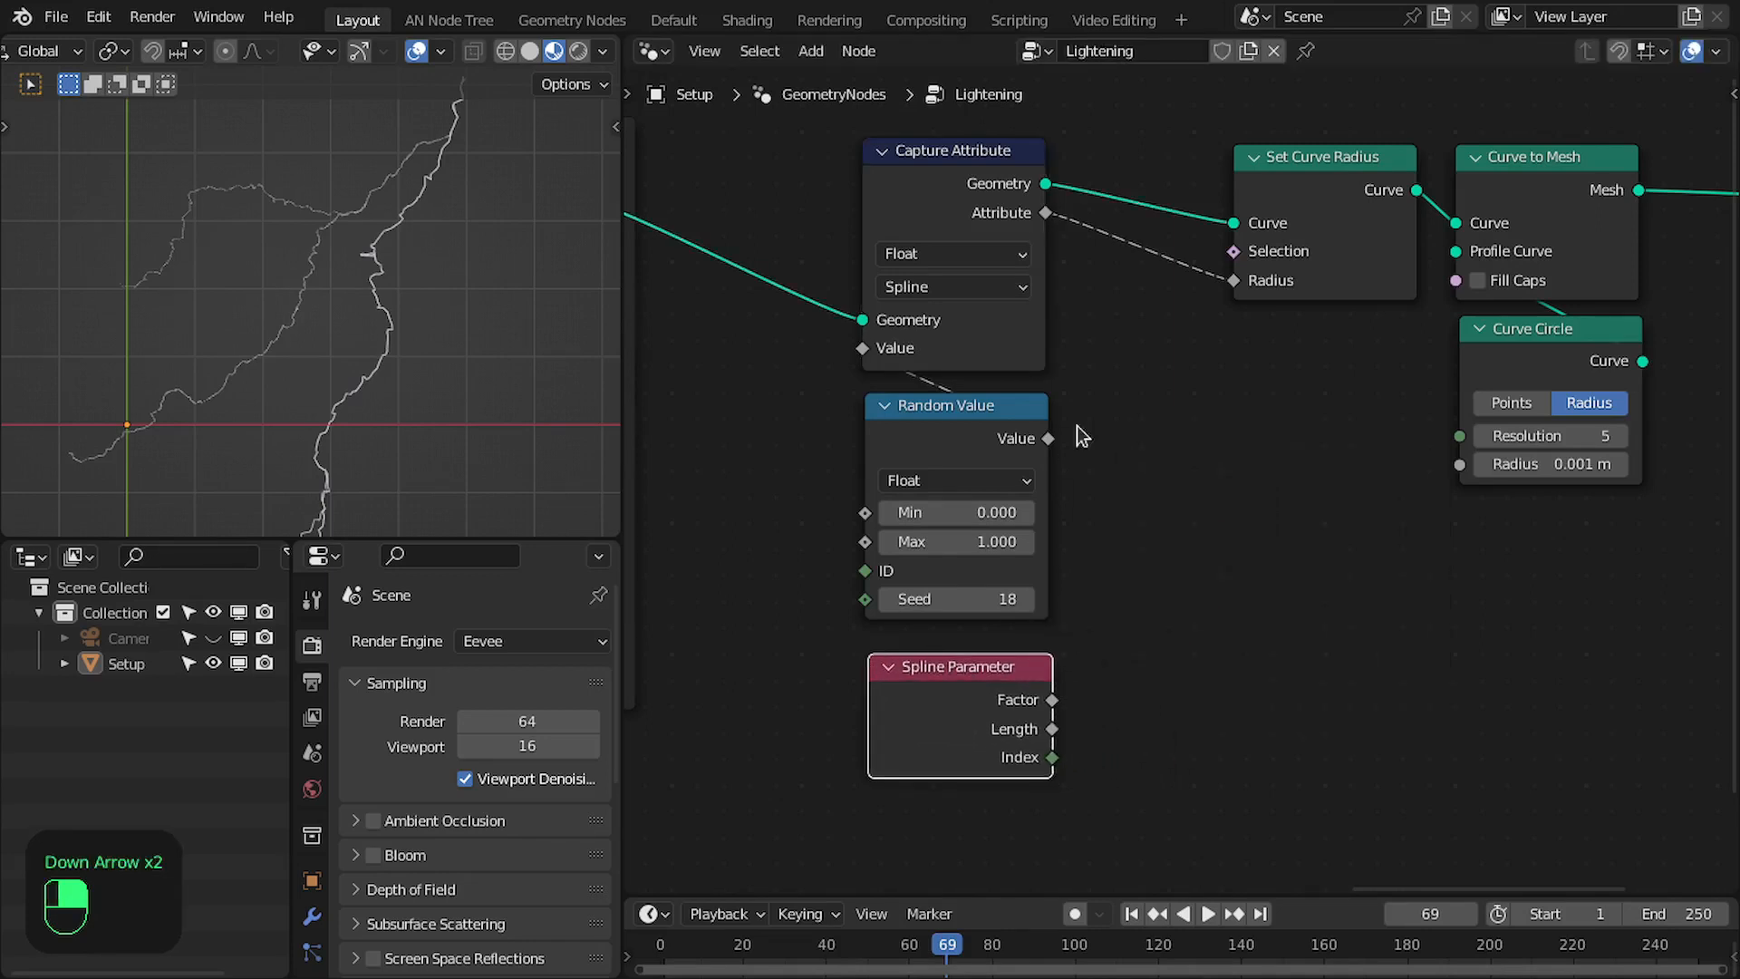
- Add a Multiply math node fed by the Attribute output of Capture Attribute
left_click_drag(1045, 212, 1216, 480)
type("m")
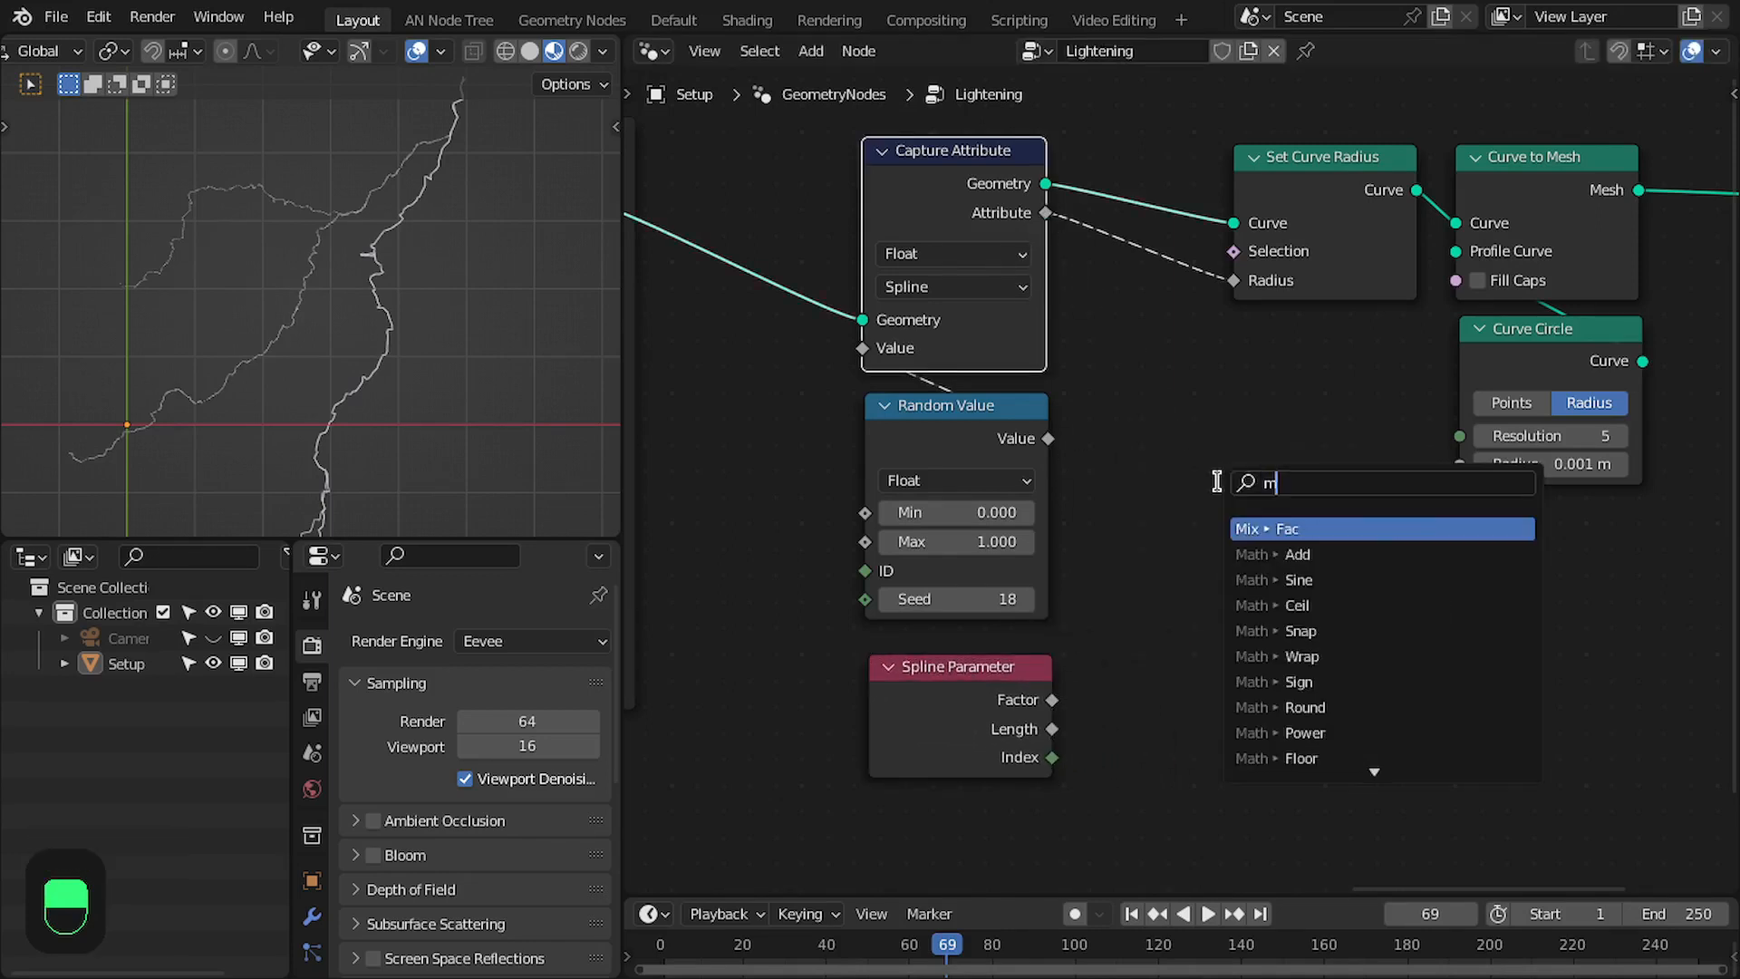
type("ult")
key("Return")
left_click(1273, 451)
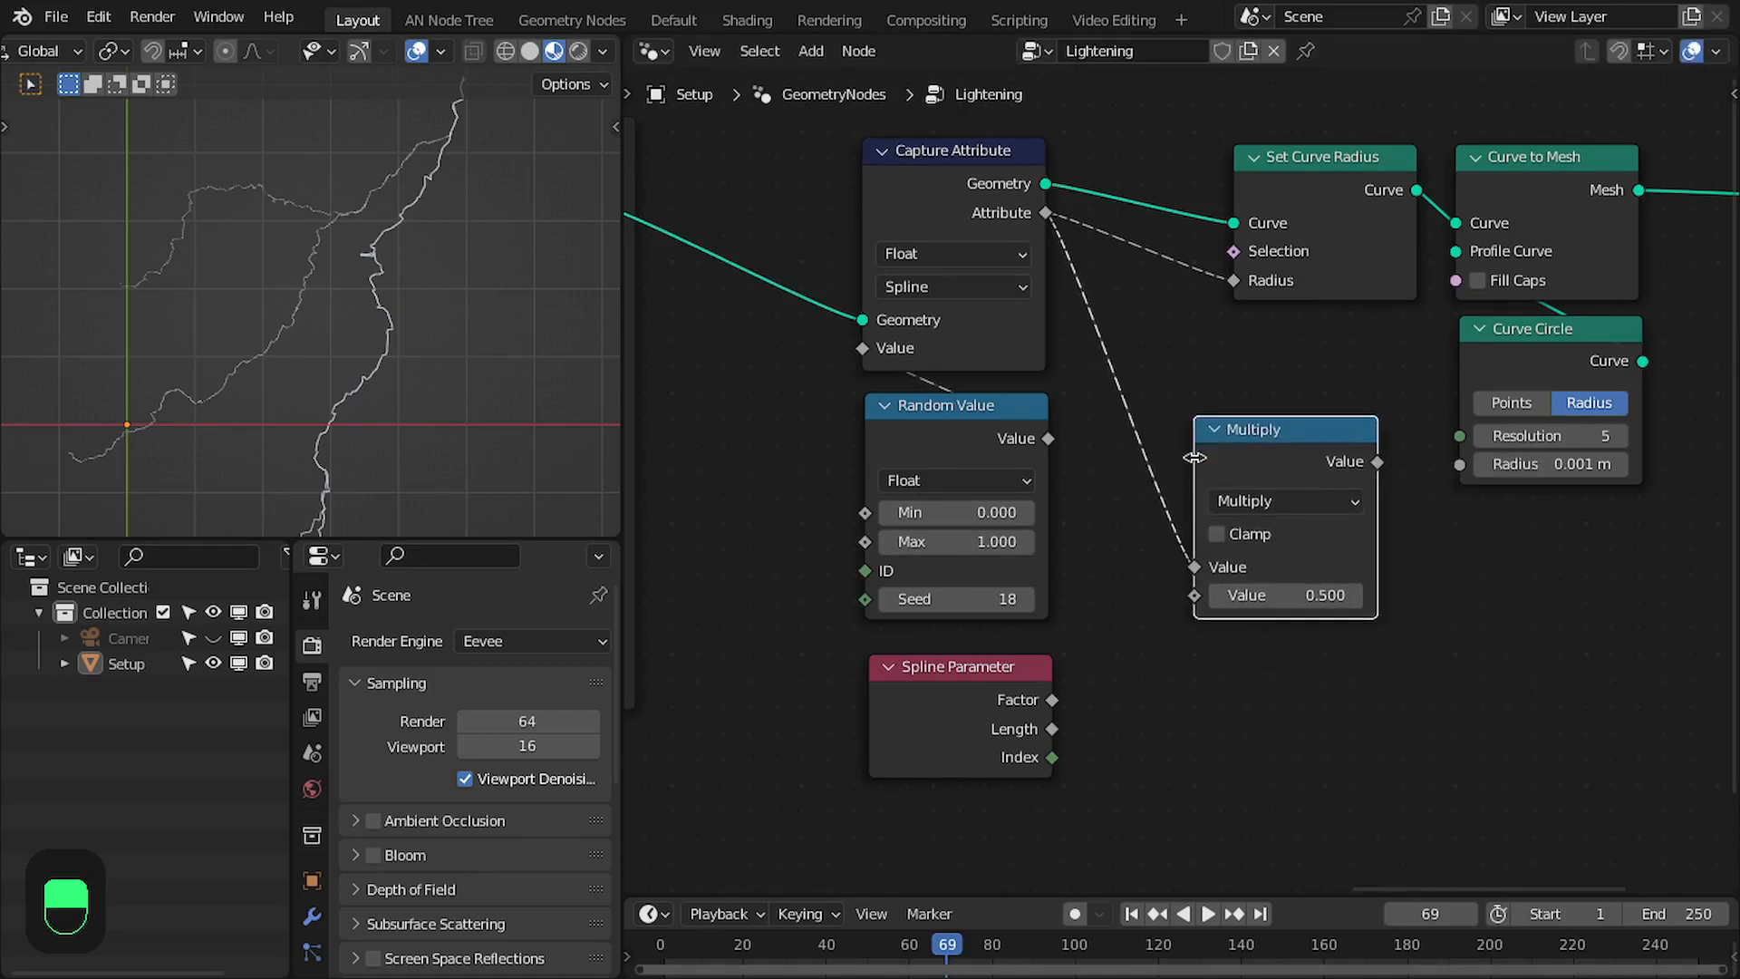
- Multiply by Spline Parameter's Factor, connect the result to Set Curve Radius's Radius, and place Multiply directly below that node
left_click_drag(1051, 699, 1194, 596)
left_click_drag(1378, 461, 1258, 284)
left_click_drag(1276, 461, 1313, 367)
left_click(1311, 368)
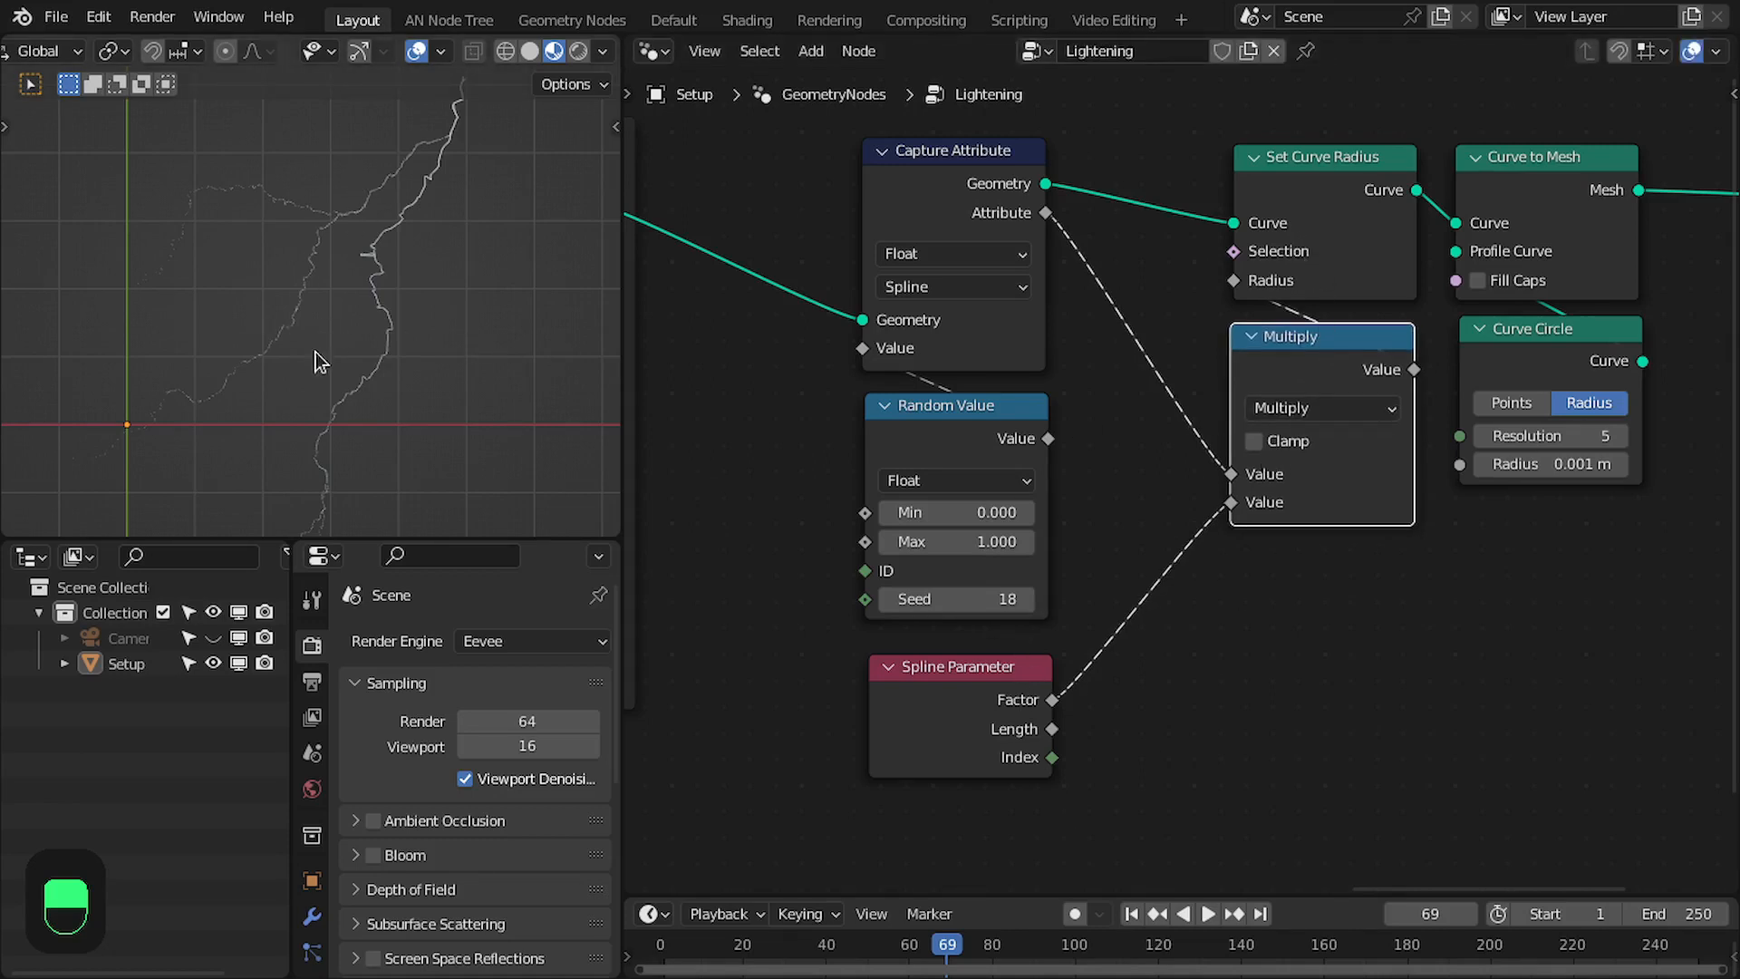
- Insert a ColorRamp between Spline Parameter's Factor and the second Multiply value, placing it below Multiply
key("ctrl+space")
scroll(855, 505, "down", 3)
scroll(971, 341, "up", 3)
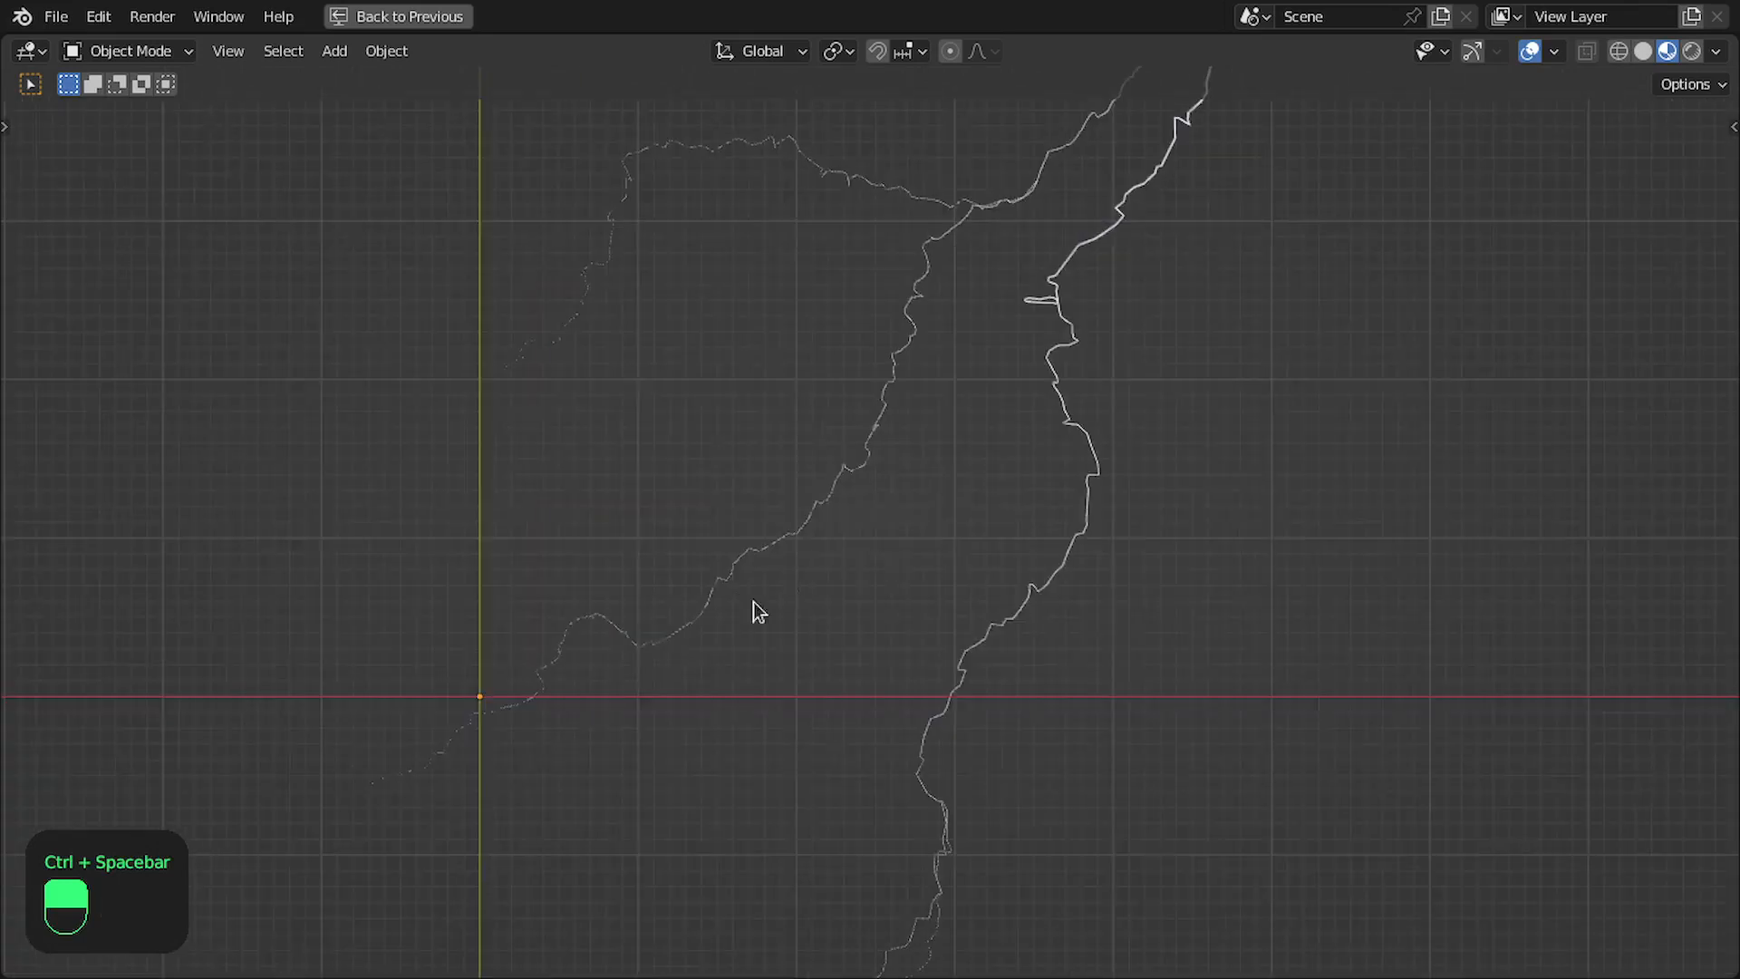
key("ctrl+space")
middle_click_drag(1071, 757, 1010, 711)
left_click_drag(1228, 707, 1228, 707)
type("ramp")
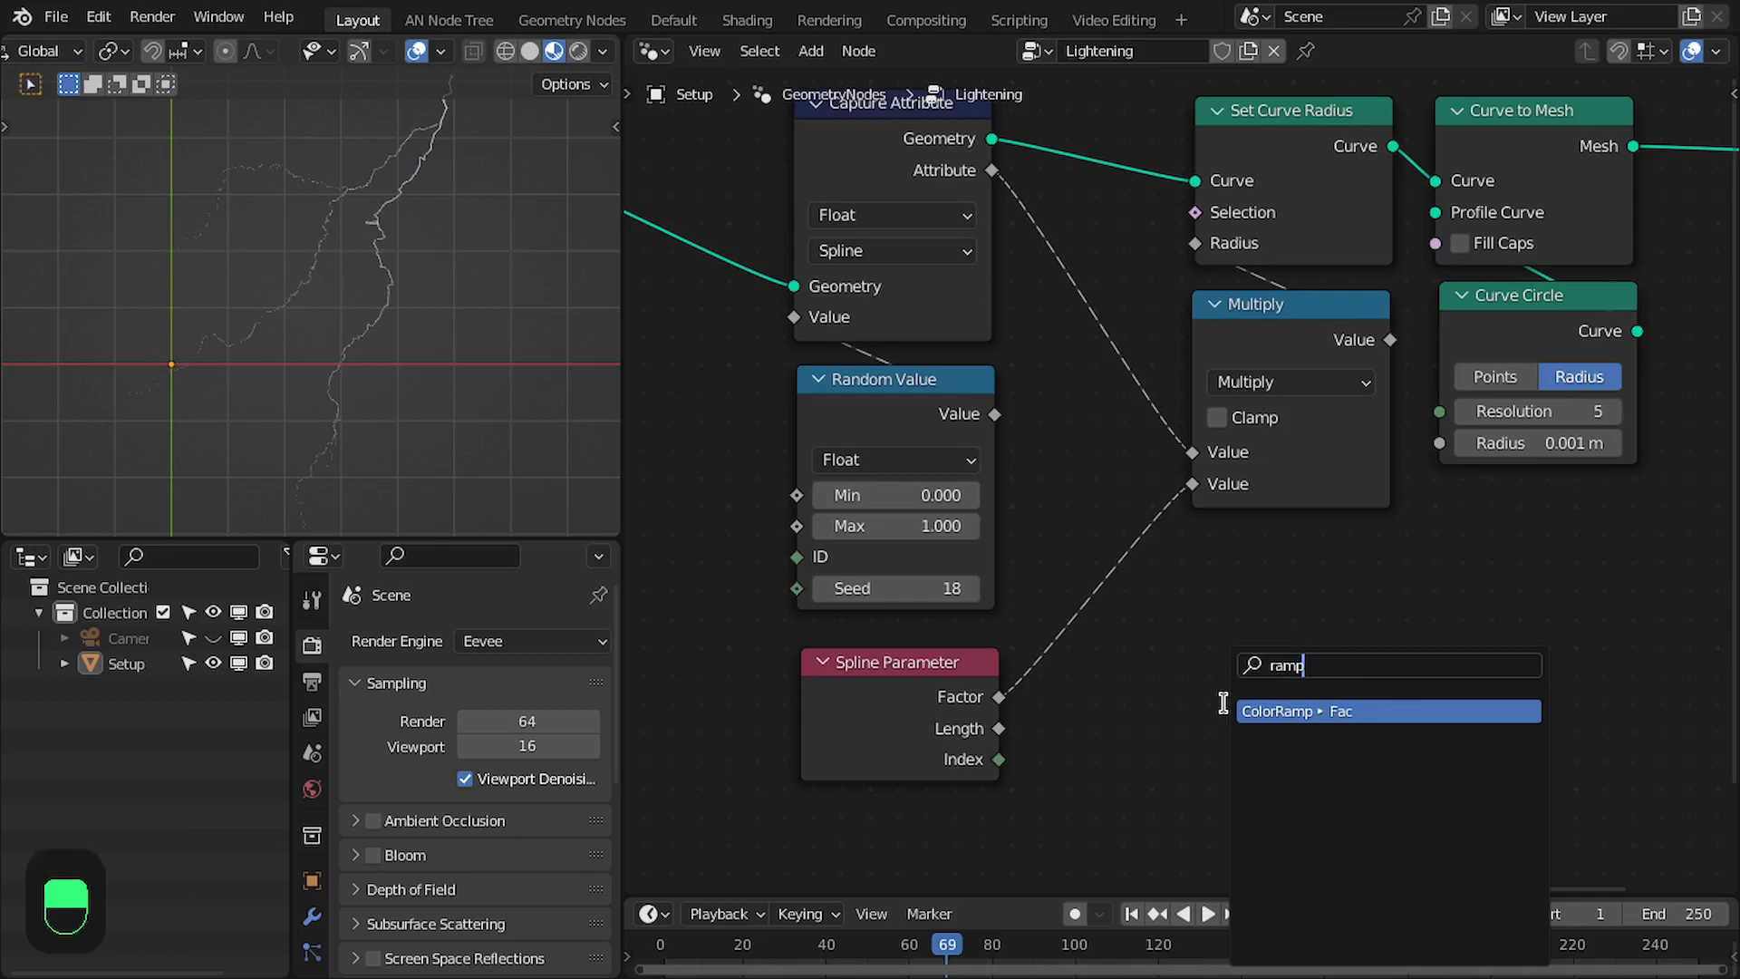
key("Return")
left_click(1154, 626)
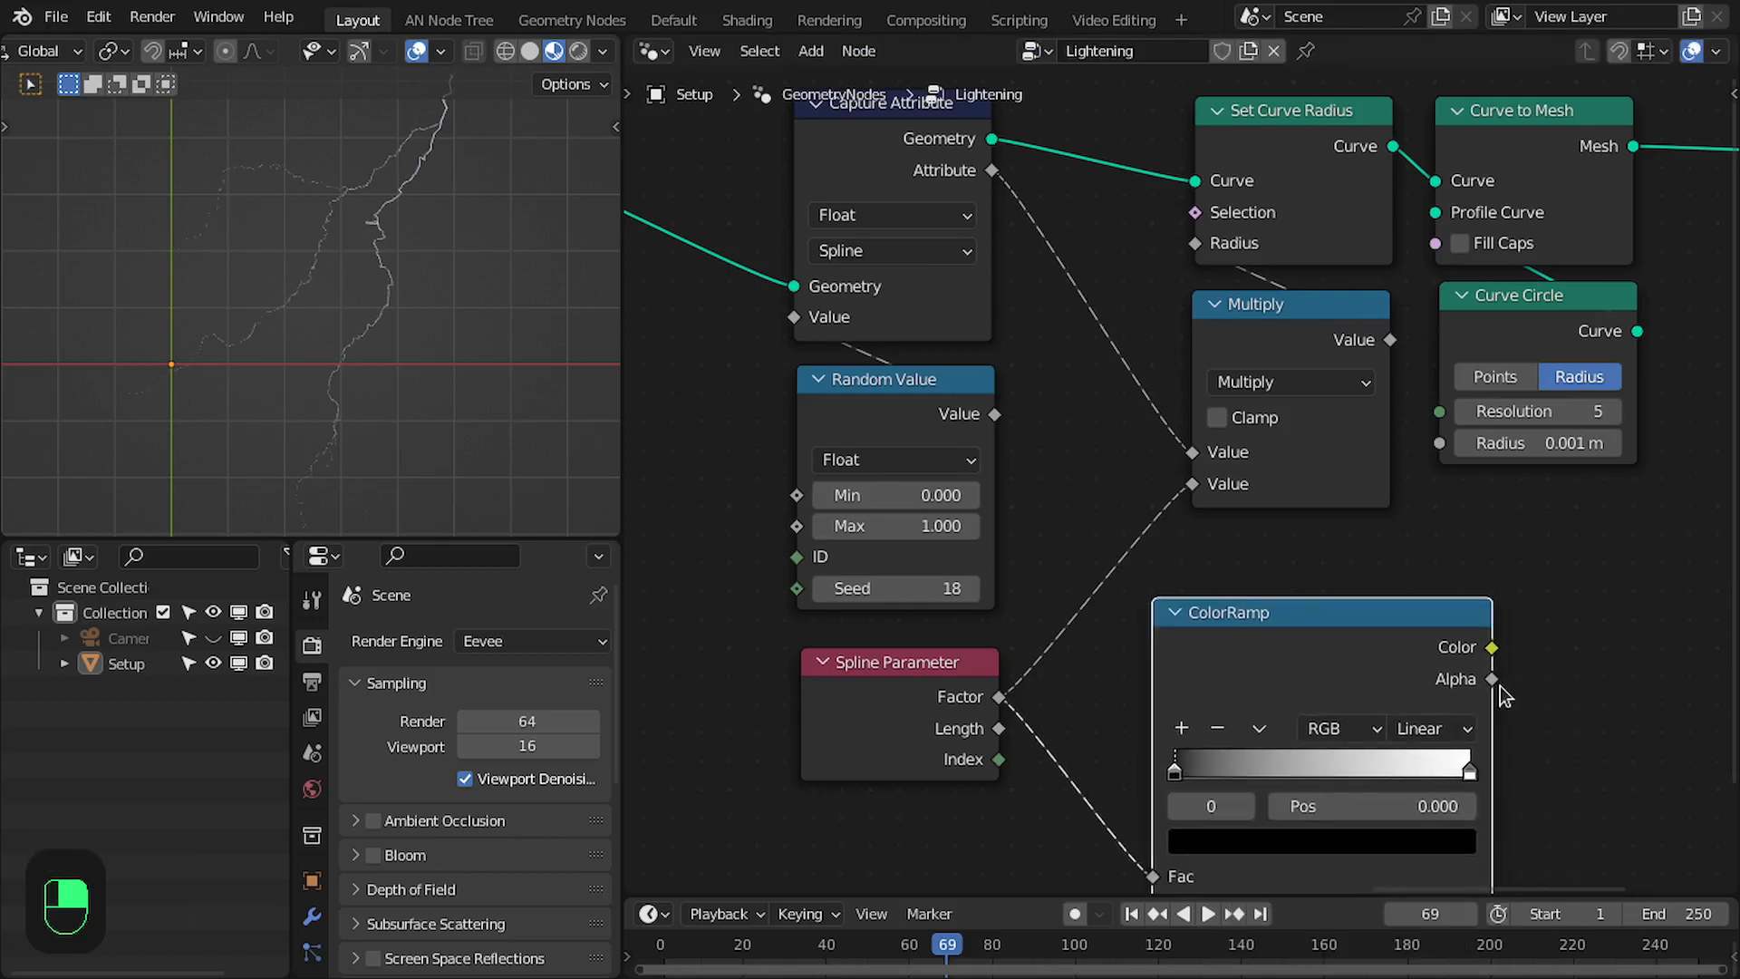
left_click_drag(1265, 670, 1176, 621)
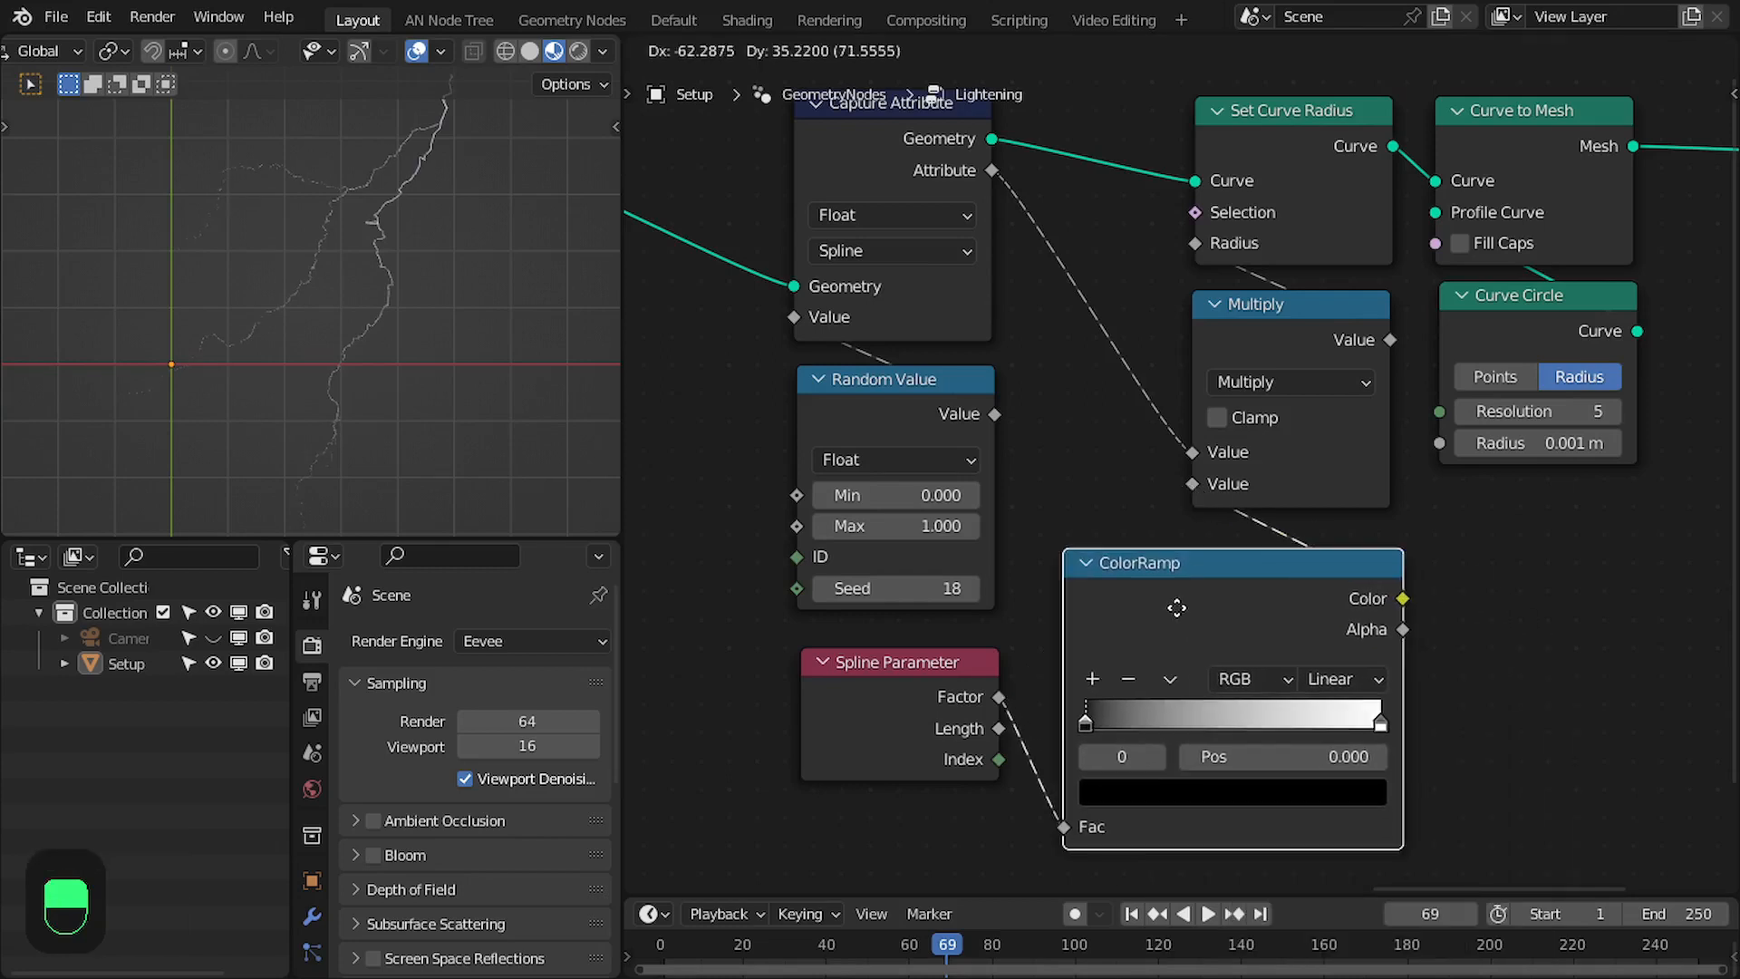
- Move the ColorRamp's white stop to position 0.35
left_click_drag(1380, 723, 1098, 731)
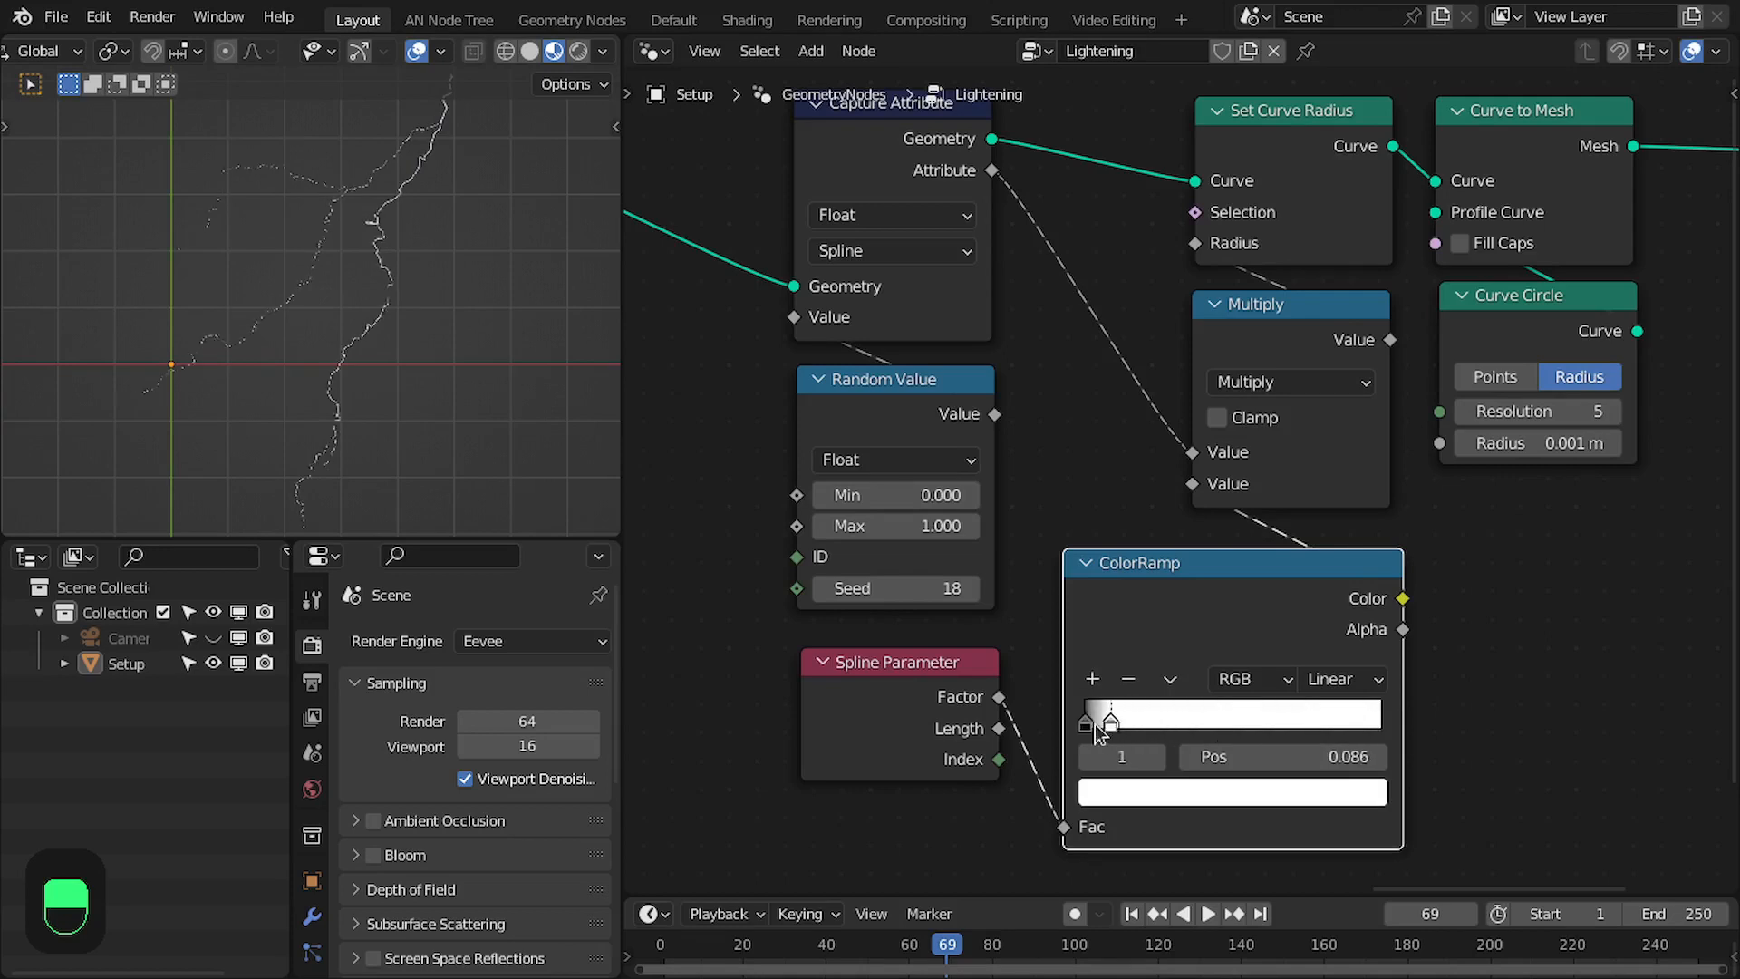
left_click_drag(1270, 758, 1265, 757)
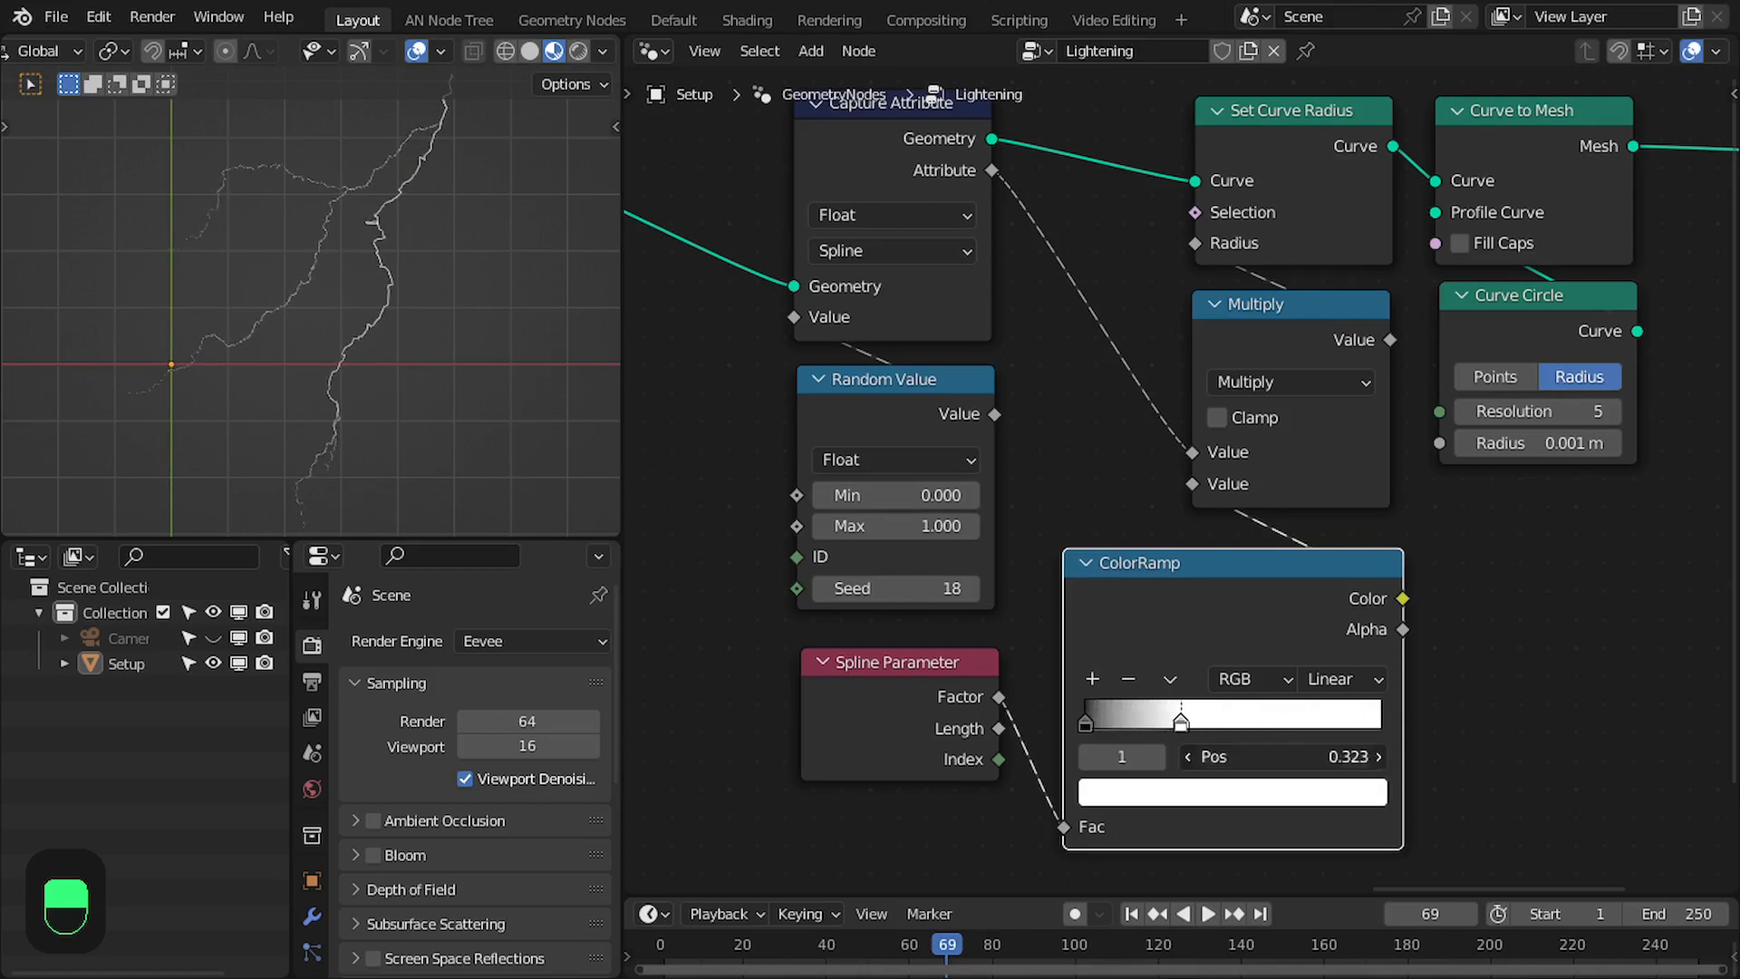
type("0.35")
key("Return")
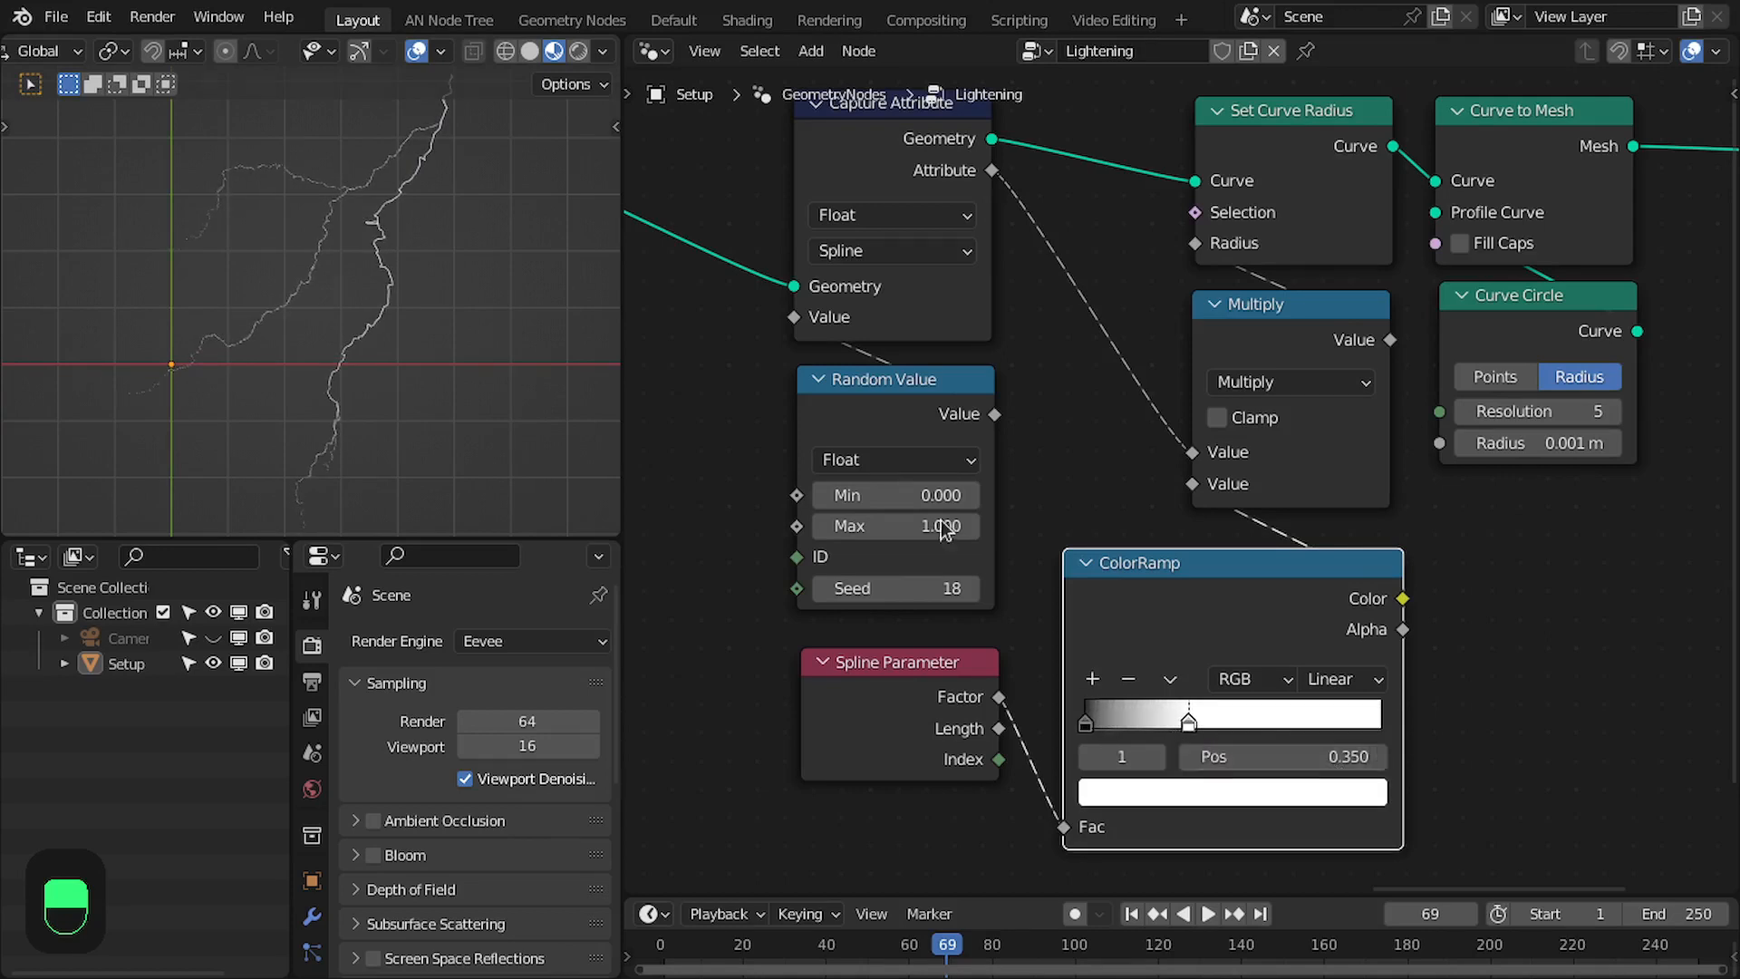
- Toggle the ColorRamp's muting repeatedly to compare the branch tapering with and without it
scroll(276, 333, "up", 3)
scroll(1207, 606, "down", 1)
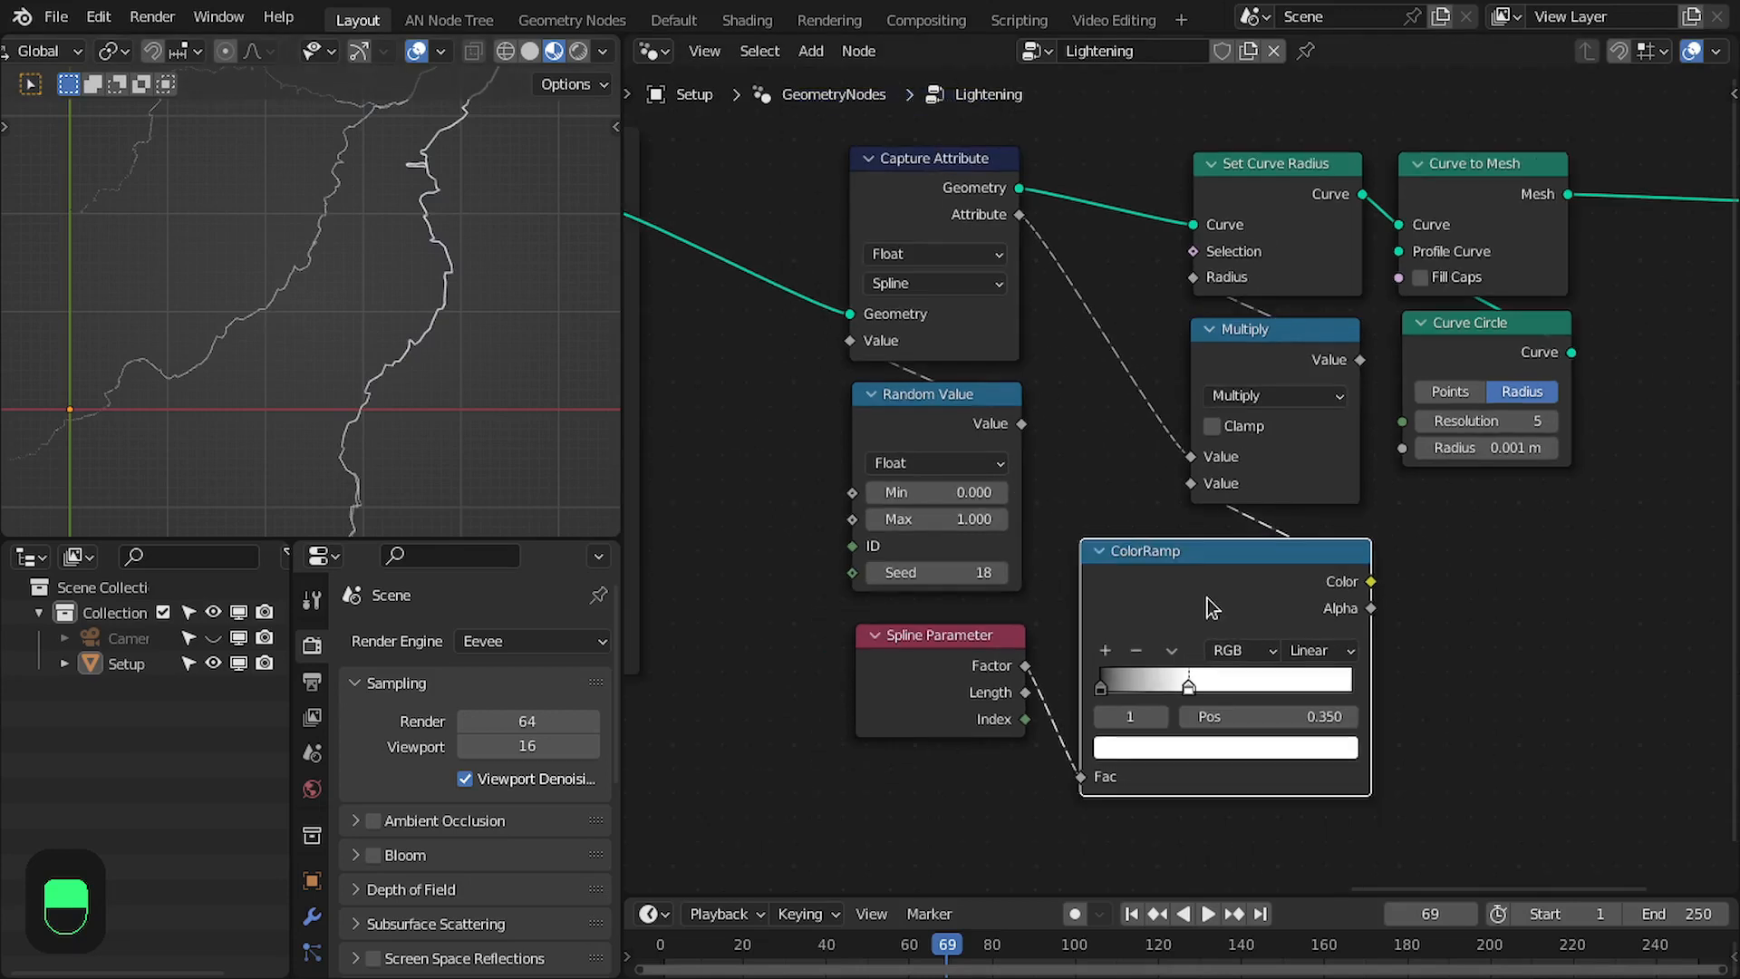
key("m")
key("m")
key("m")
key("m")
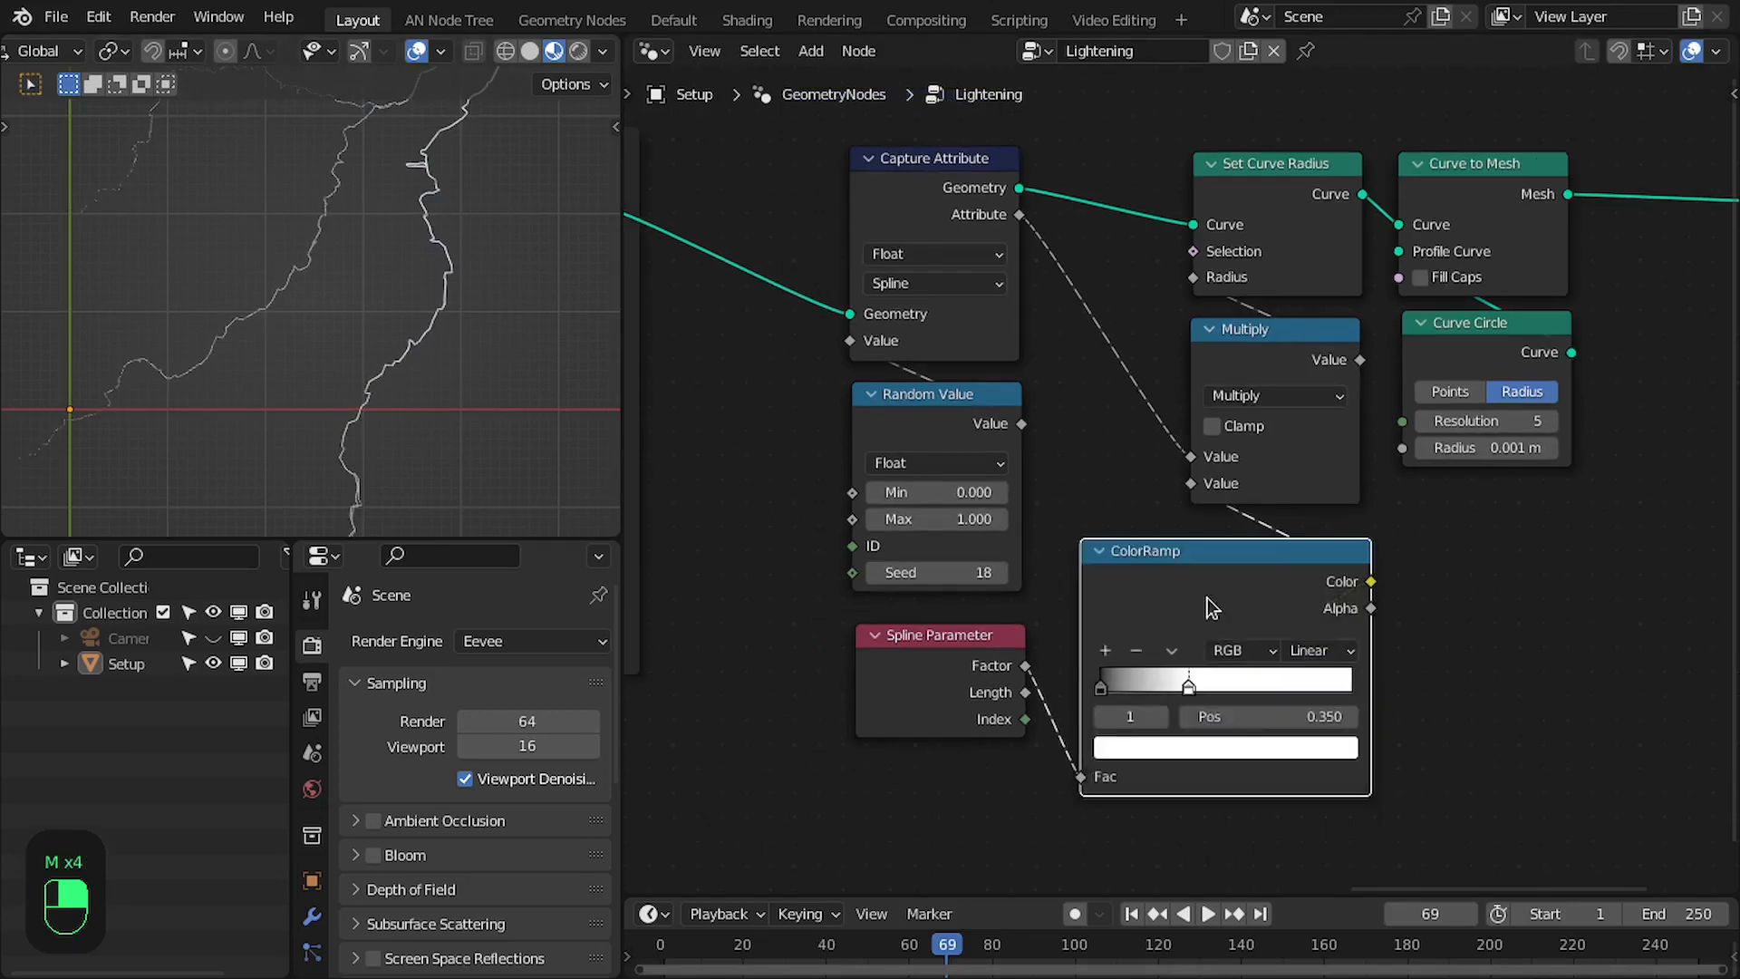
- Move Set Curve Radius and Curve to Mesh closer to Group Output, and place Curve Circle below Curve to Mesh
scroll(1231, 581, "down", 1)
middle_click_drag(1230, 582, 1201, 639)
scroll(1185, 638, "up", 3)
scroll(1243, 592, "down", 1)
middle_click_drag(1348, 376, 1146, 427)
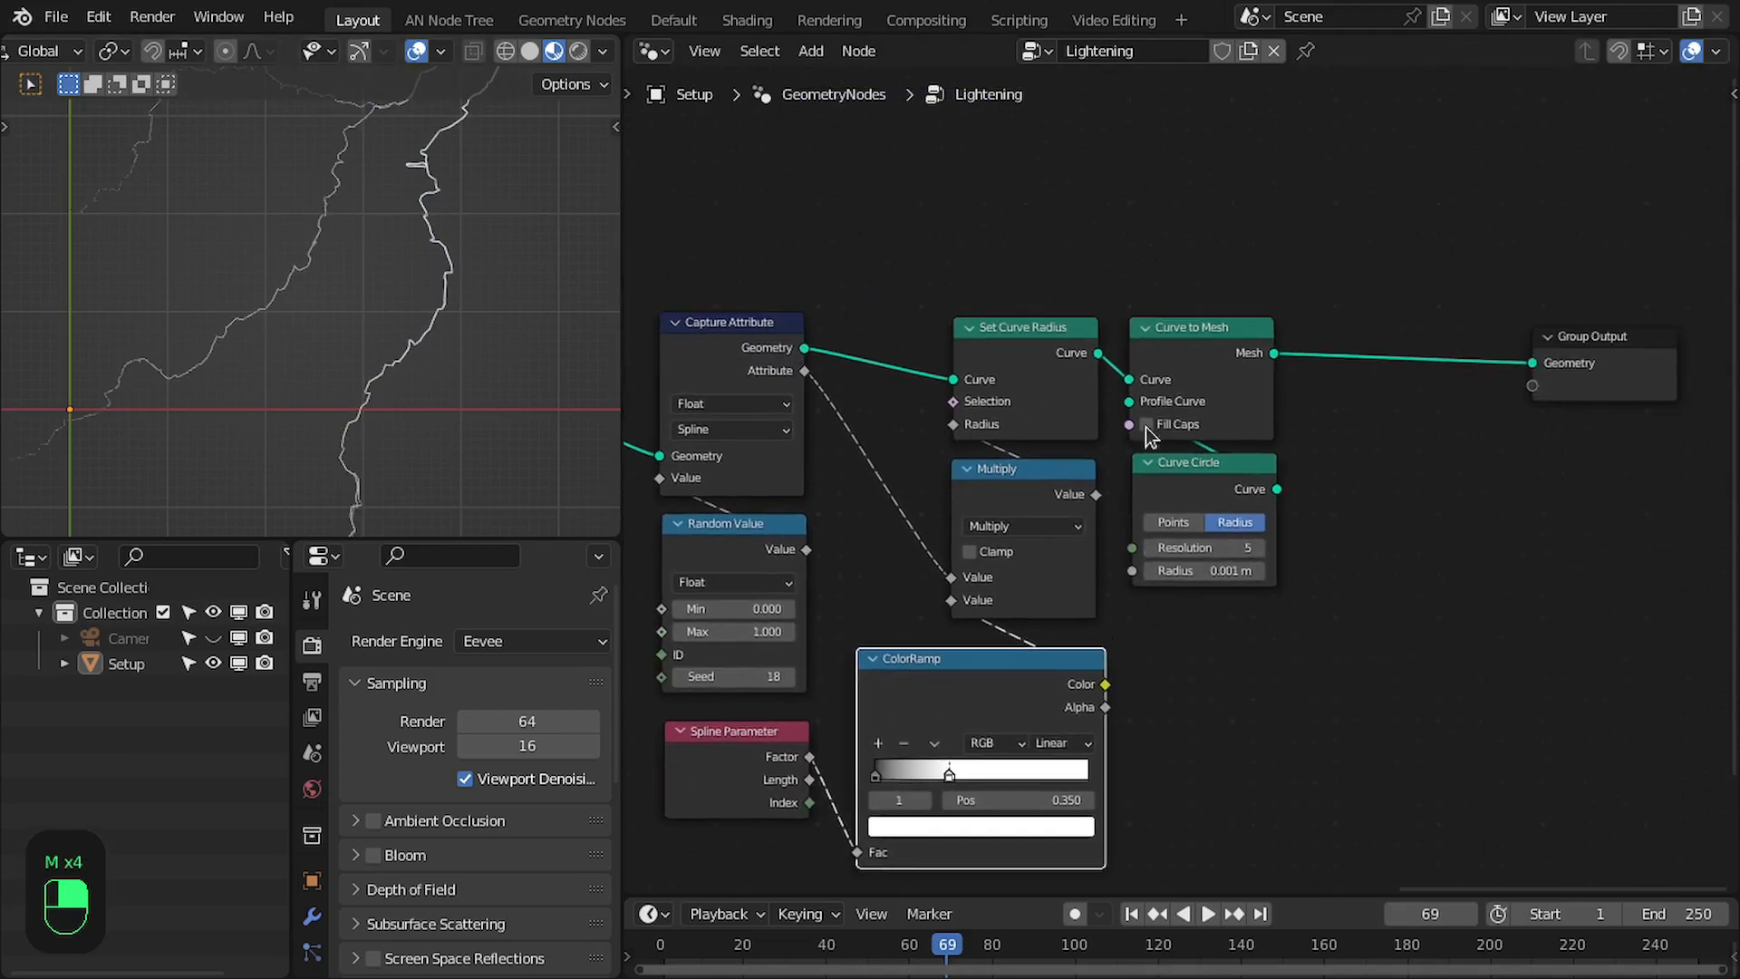
left_click_drag(1030, 288, 1200, 403)
left_click_drag(1221, 354, 1418, 351)
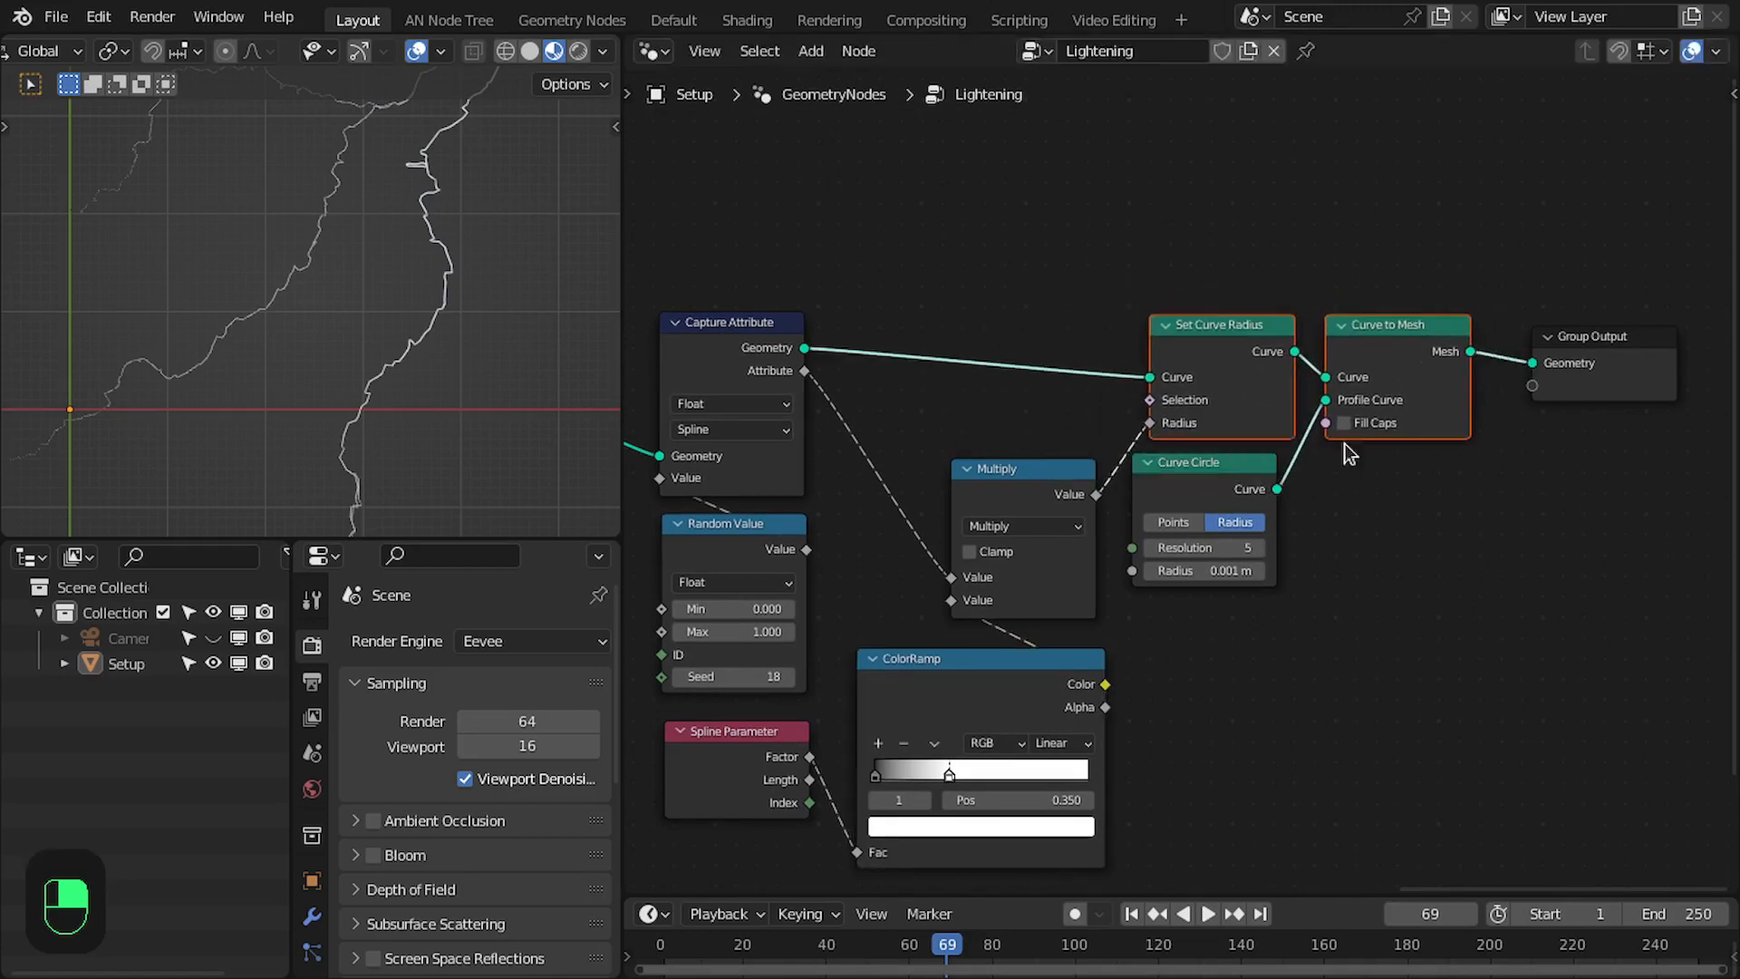
left_click_drag(1201, 488, 1380, 497)
right_click_drag(1380, 497, 1397, 493)
middle_click_drag(1155, 492, 1298, 473)
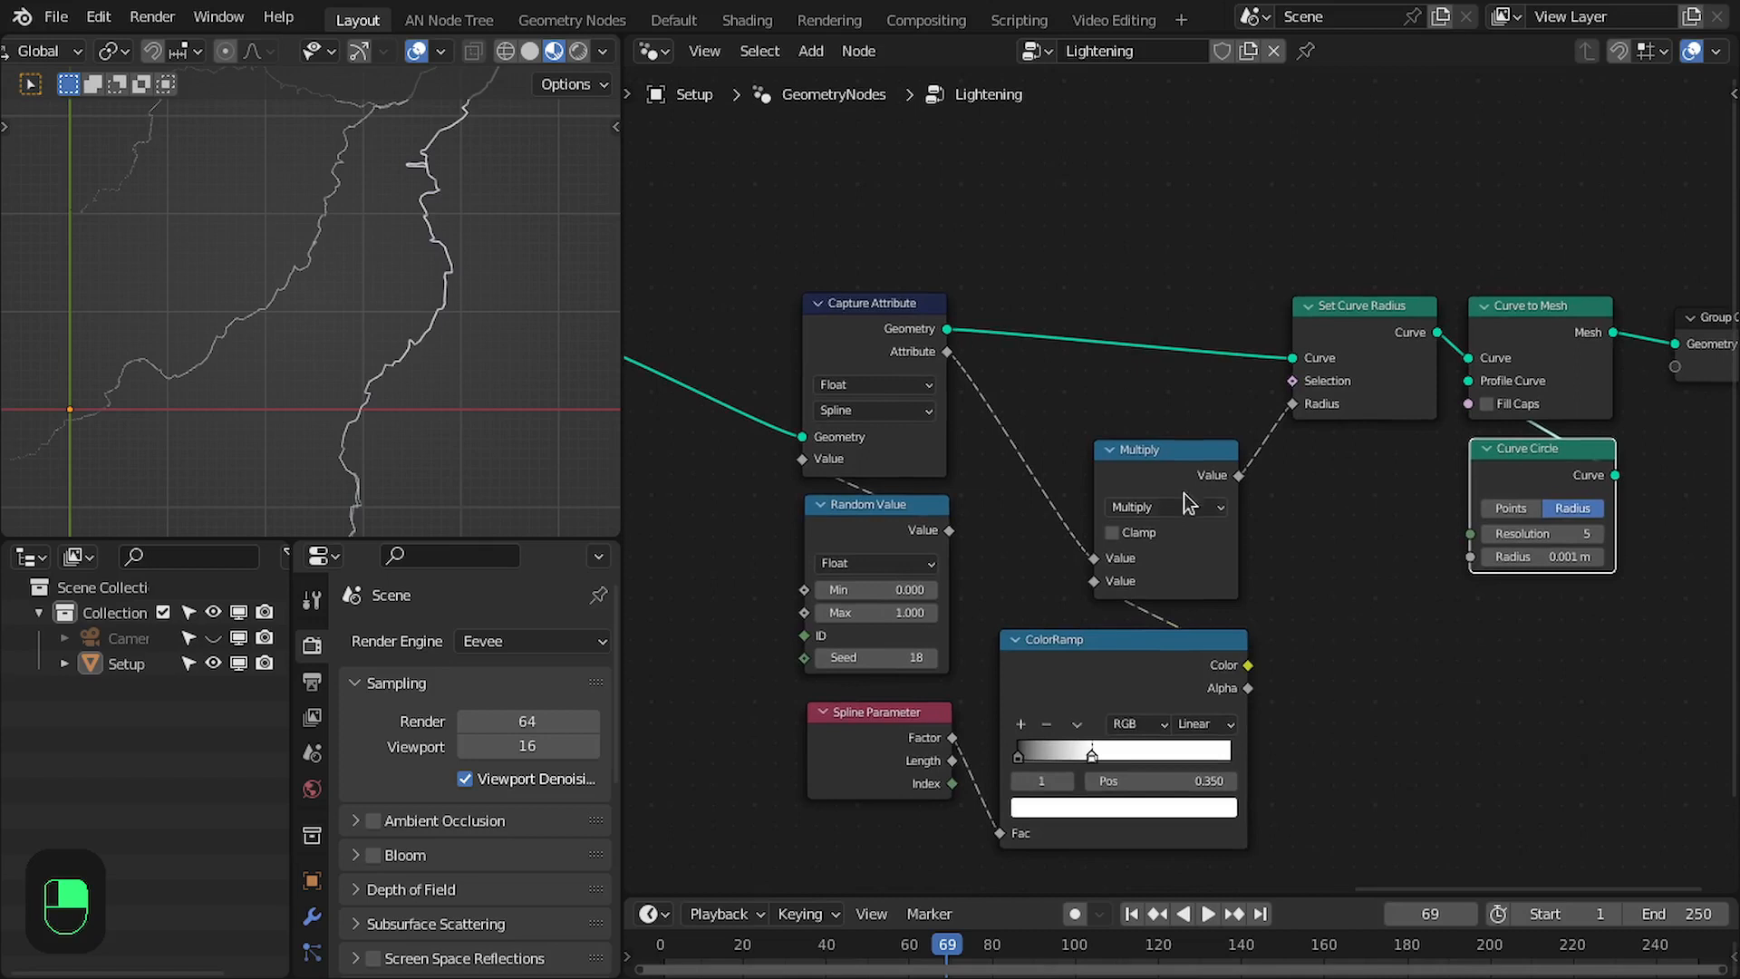
- Move the Multiply and ColorRamp nodes lower together to make space for more nodes
left_click(1132, 504)
left_click(1160, 689, "shift")
key("g")
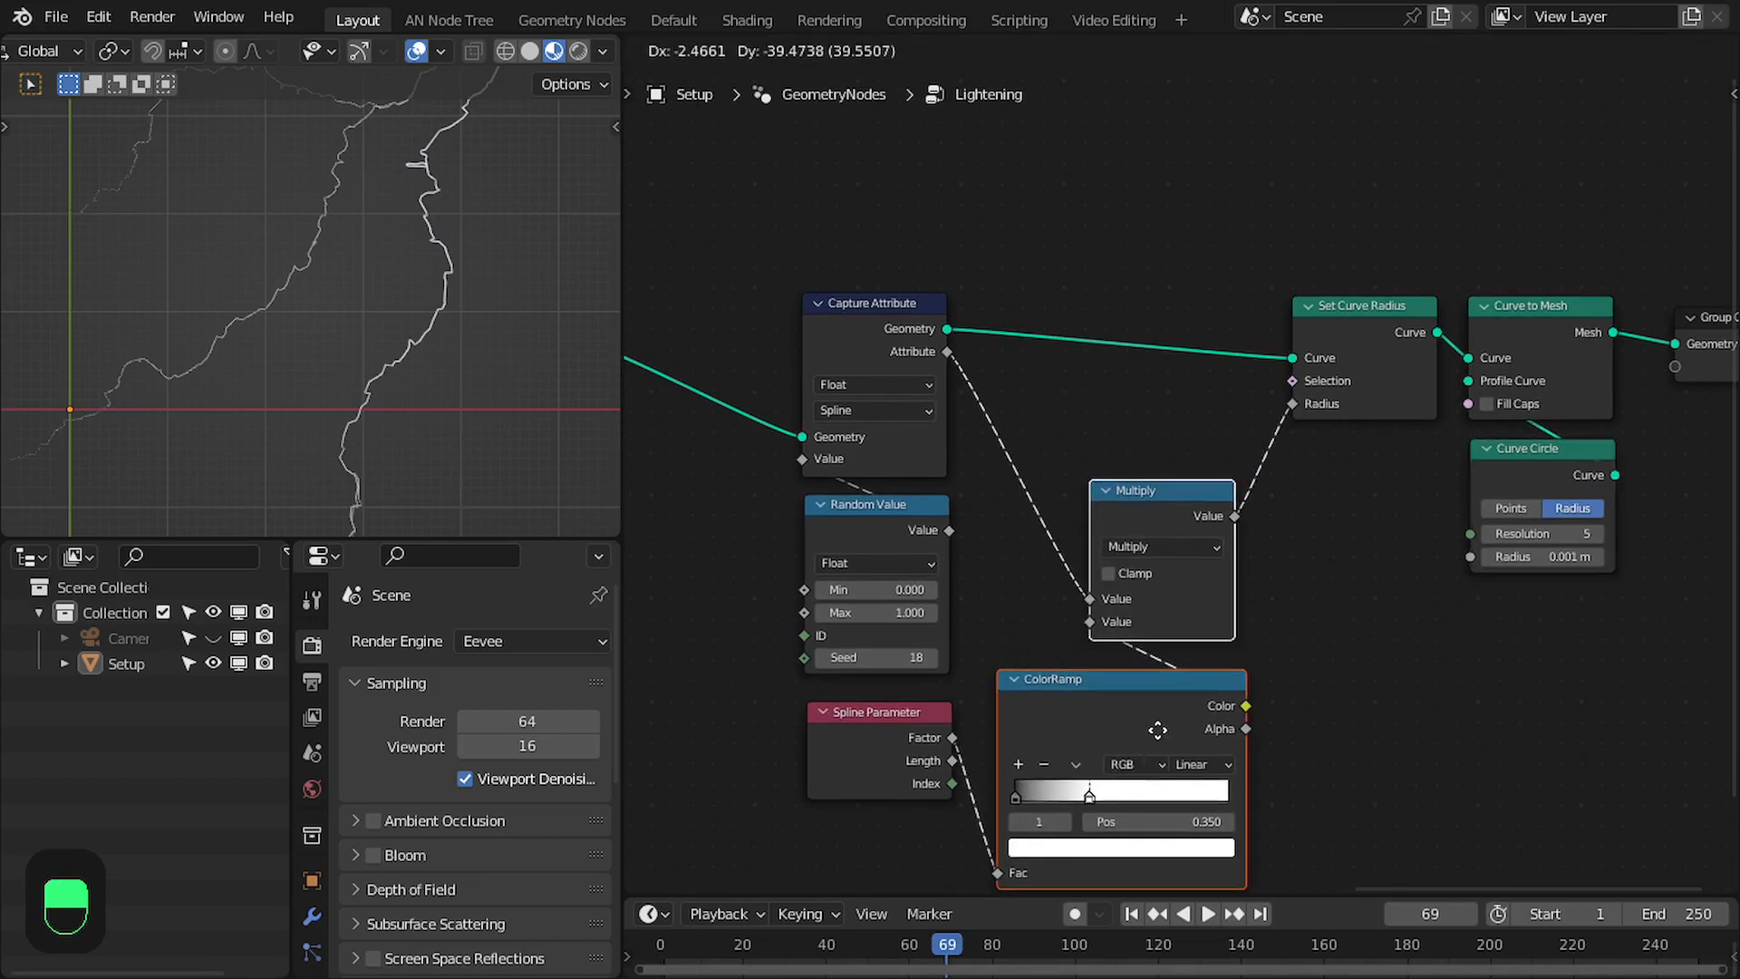
left_click(1143, 736)
- Duplicate the Random Value node and place the copy beside ColorRamp, well below Set Curve Radius
scroll(893, 521, "up", 2)
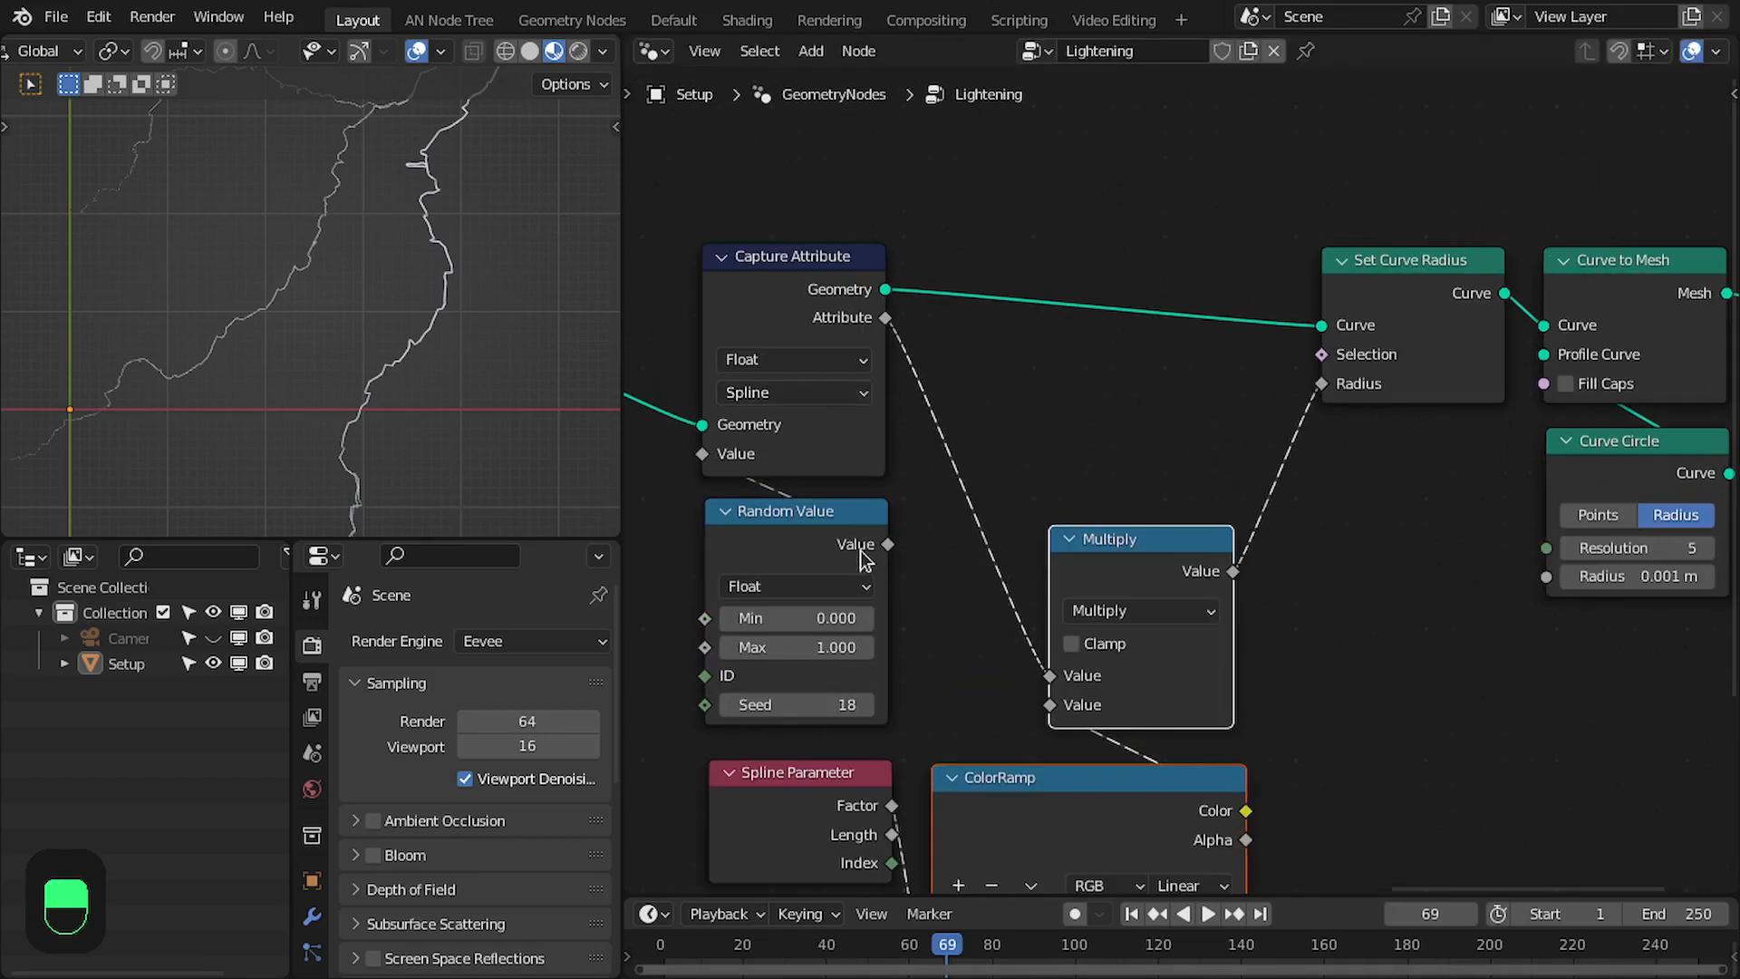
left_click(862, 557)
key("shift+d")
left_click(1453, 598)
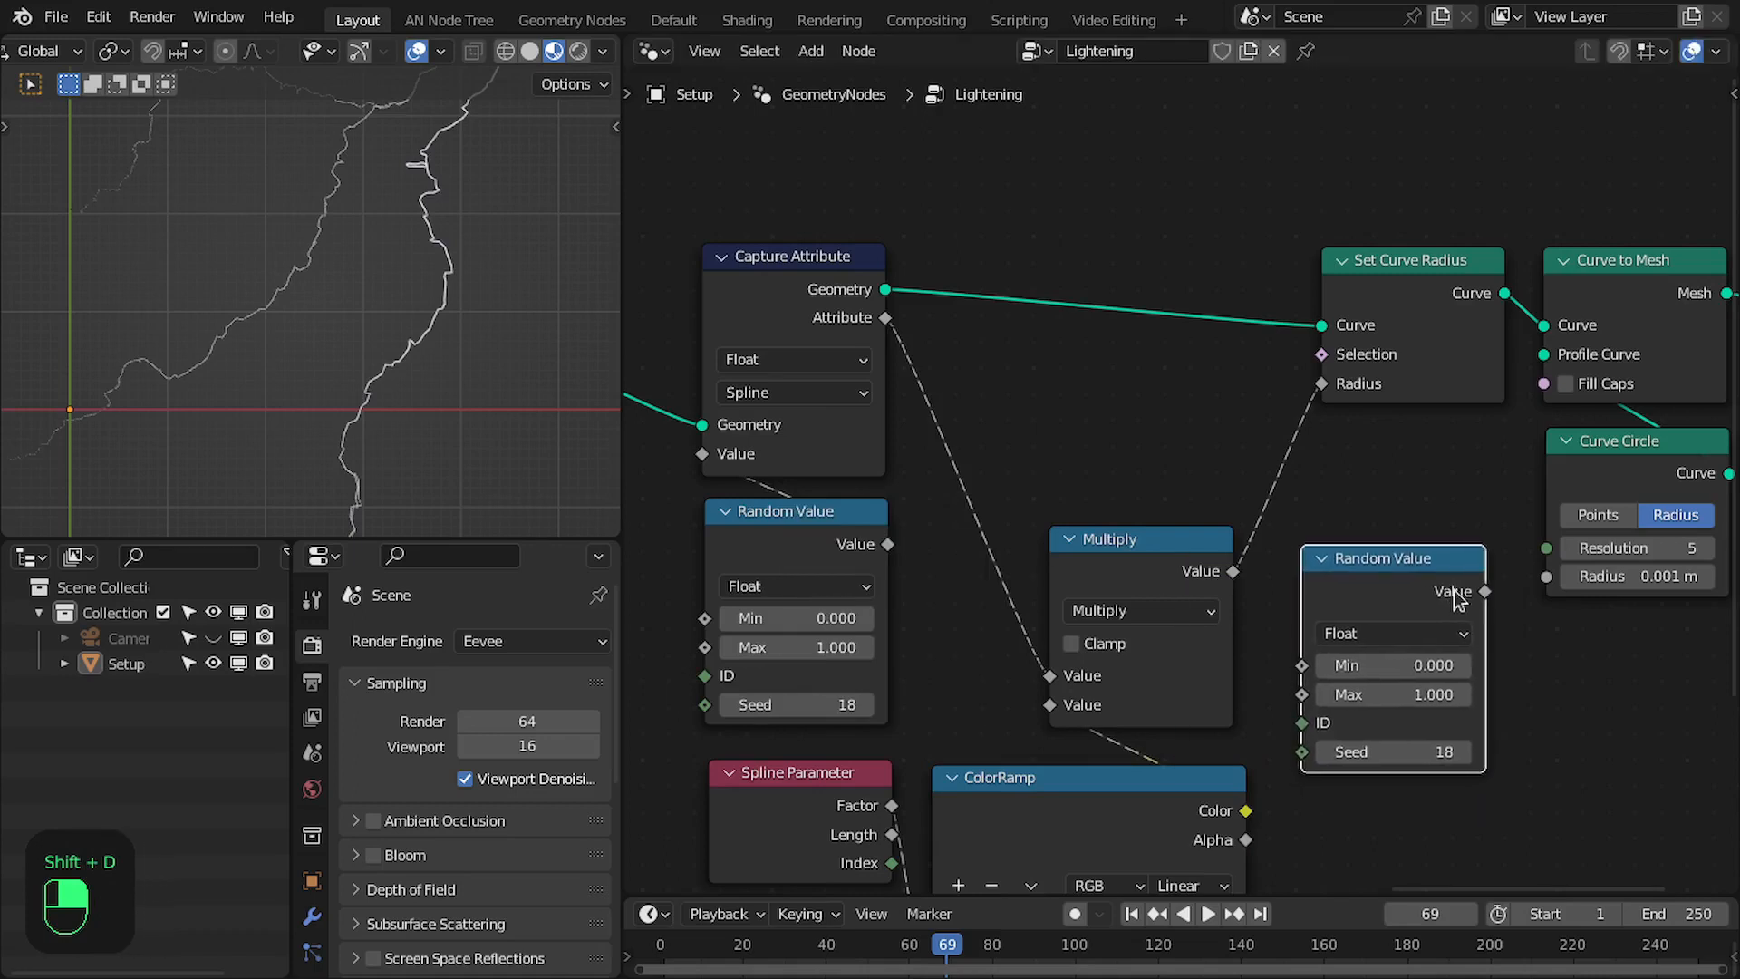
left_click_drag(1453, 598, 1463, 783)
- Duplicate Multiply below Set Curve Radius and route the first Multiply's result through the copy's first value into Radius
left_click(1137, 541)
key("shift+d")
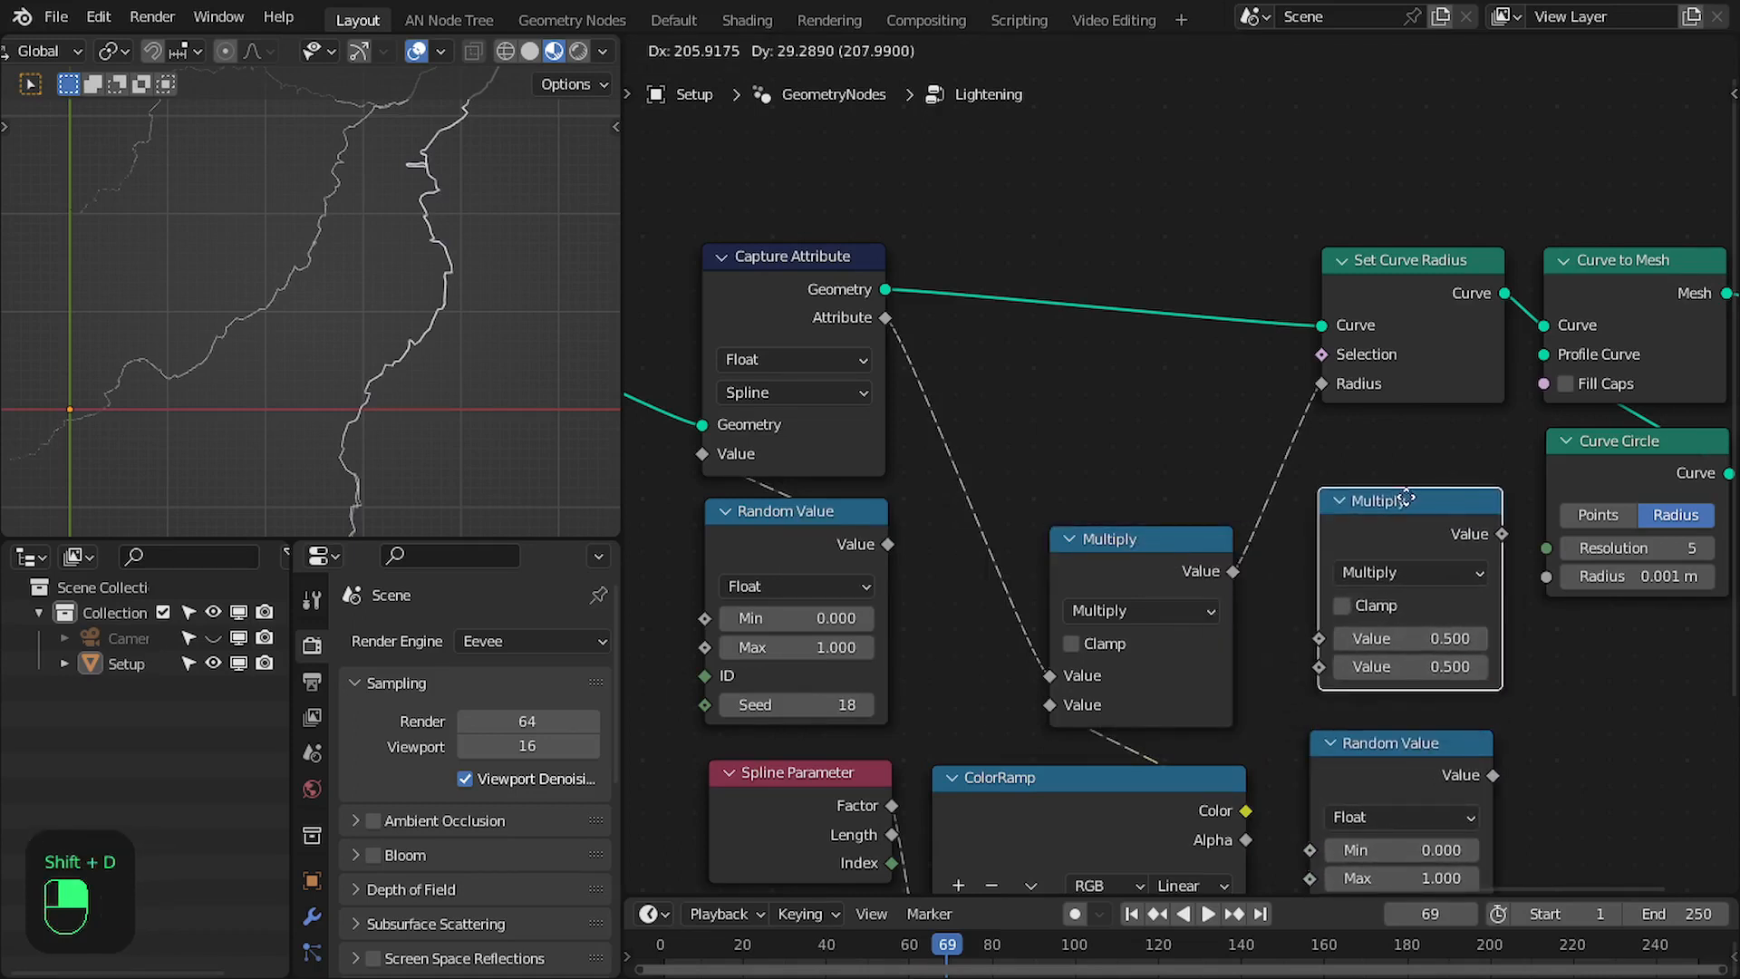
left_click(1396, 506)
left_click(1209, 582)
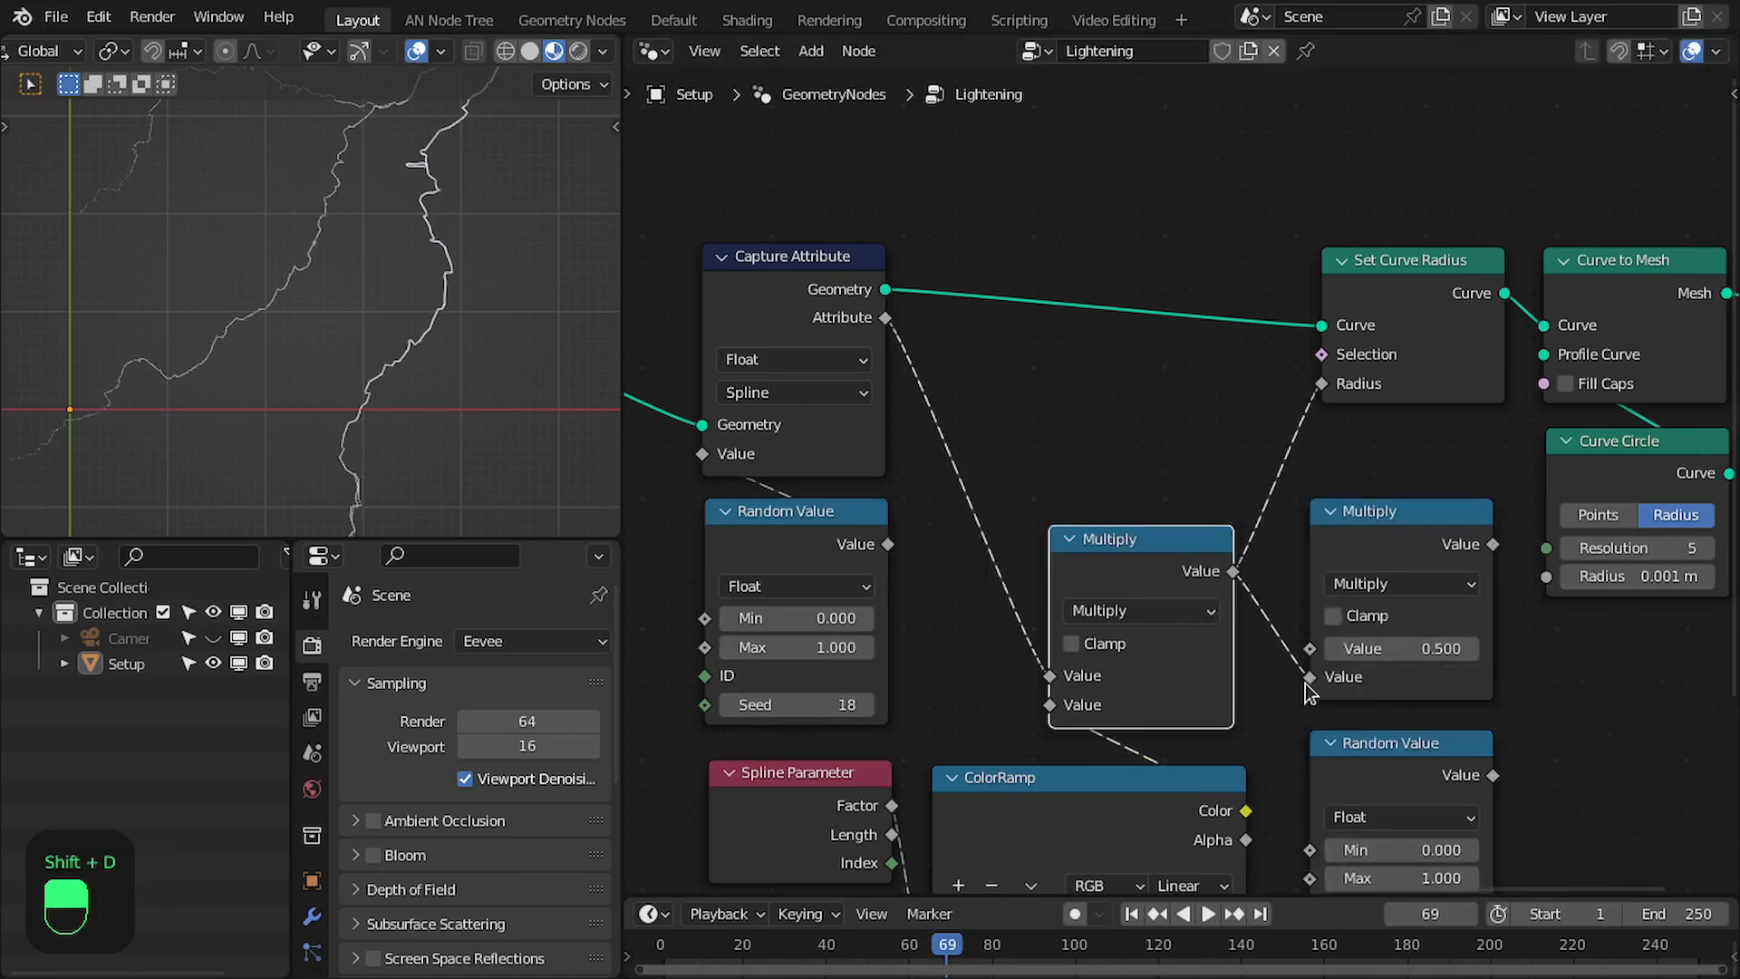
left_click_drag(1309, 678, 1315, 649)
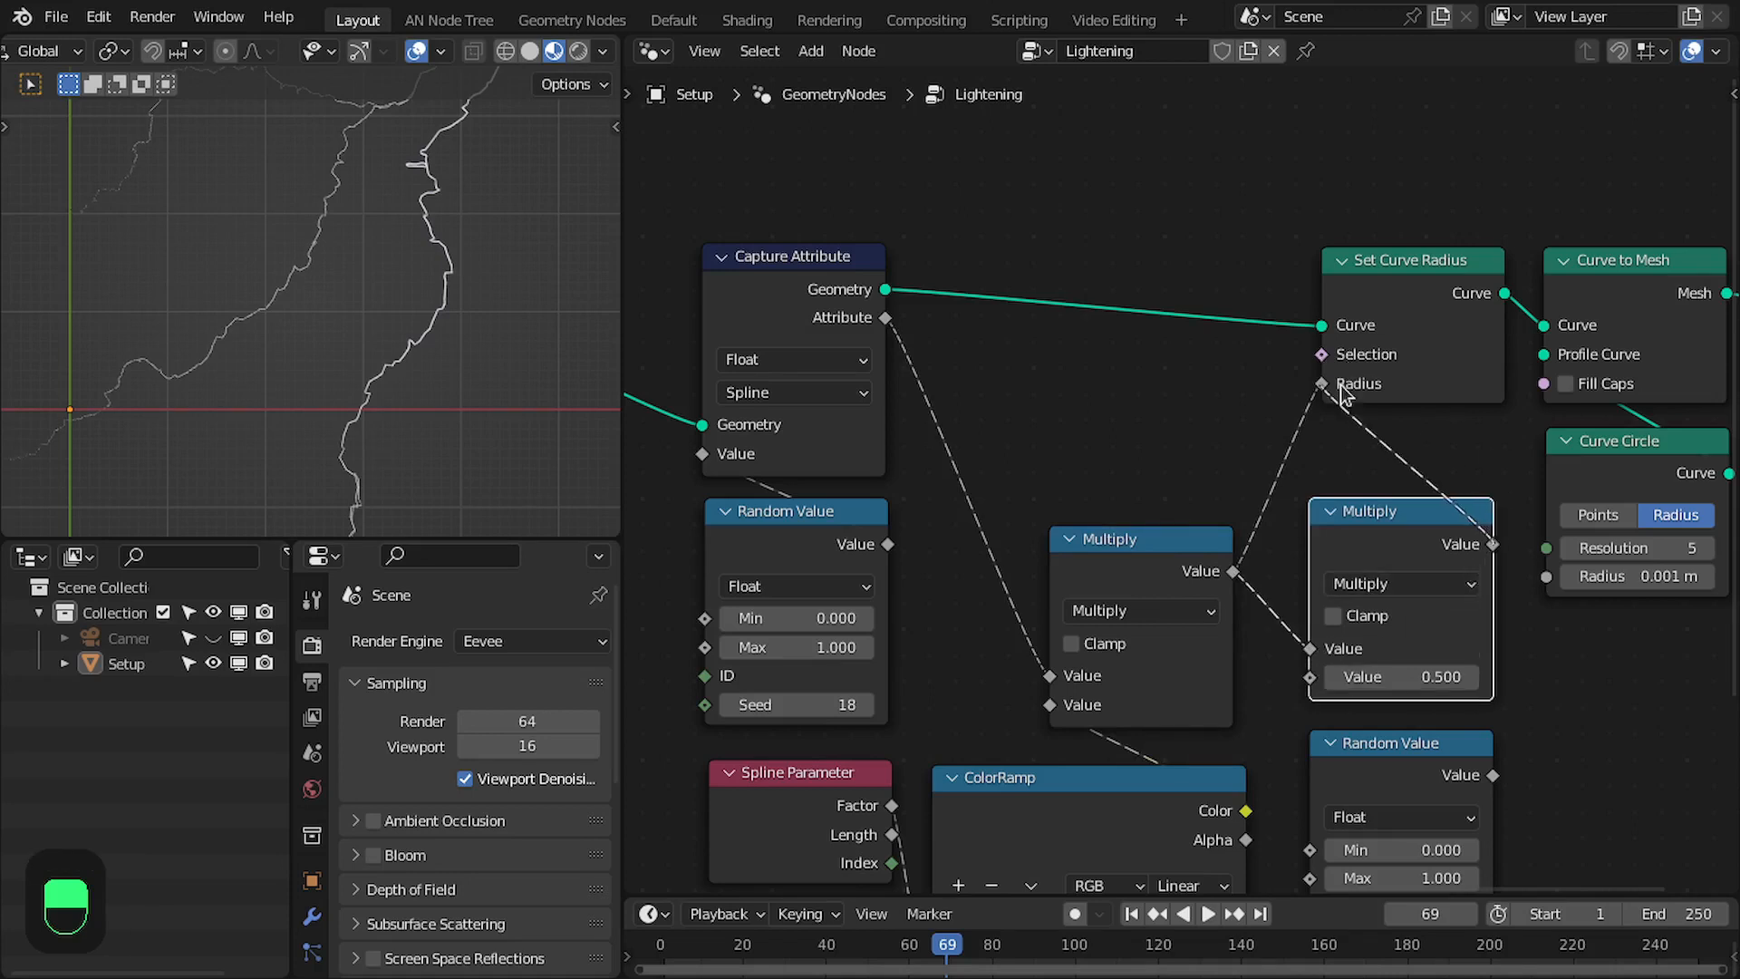
left_click_drag(1340, 384, 1337, 387)
middle_click_drag(1366, 510, 1336, 365)
- Connect the duplicated Random Value to the second Multiply's remaining value input and align both nodes beside the first Multiply
left_click_drag(1457, 630, 1451, 630)
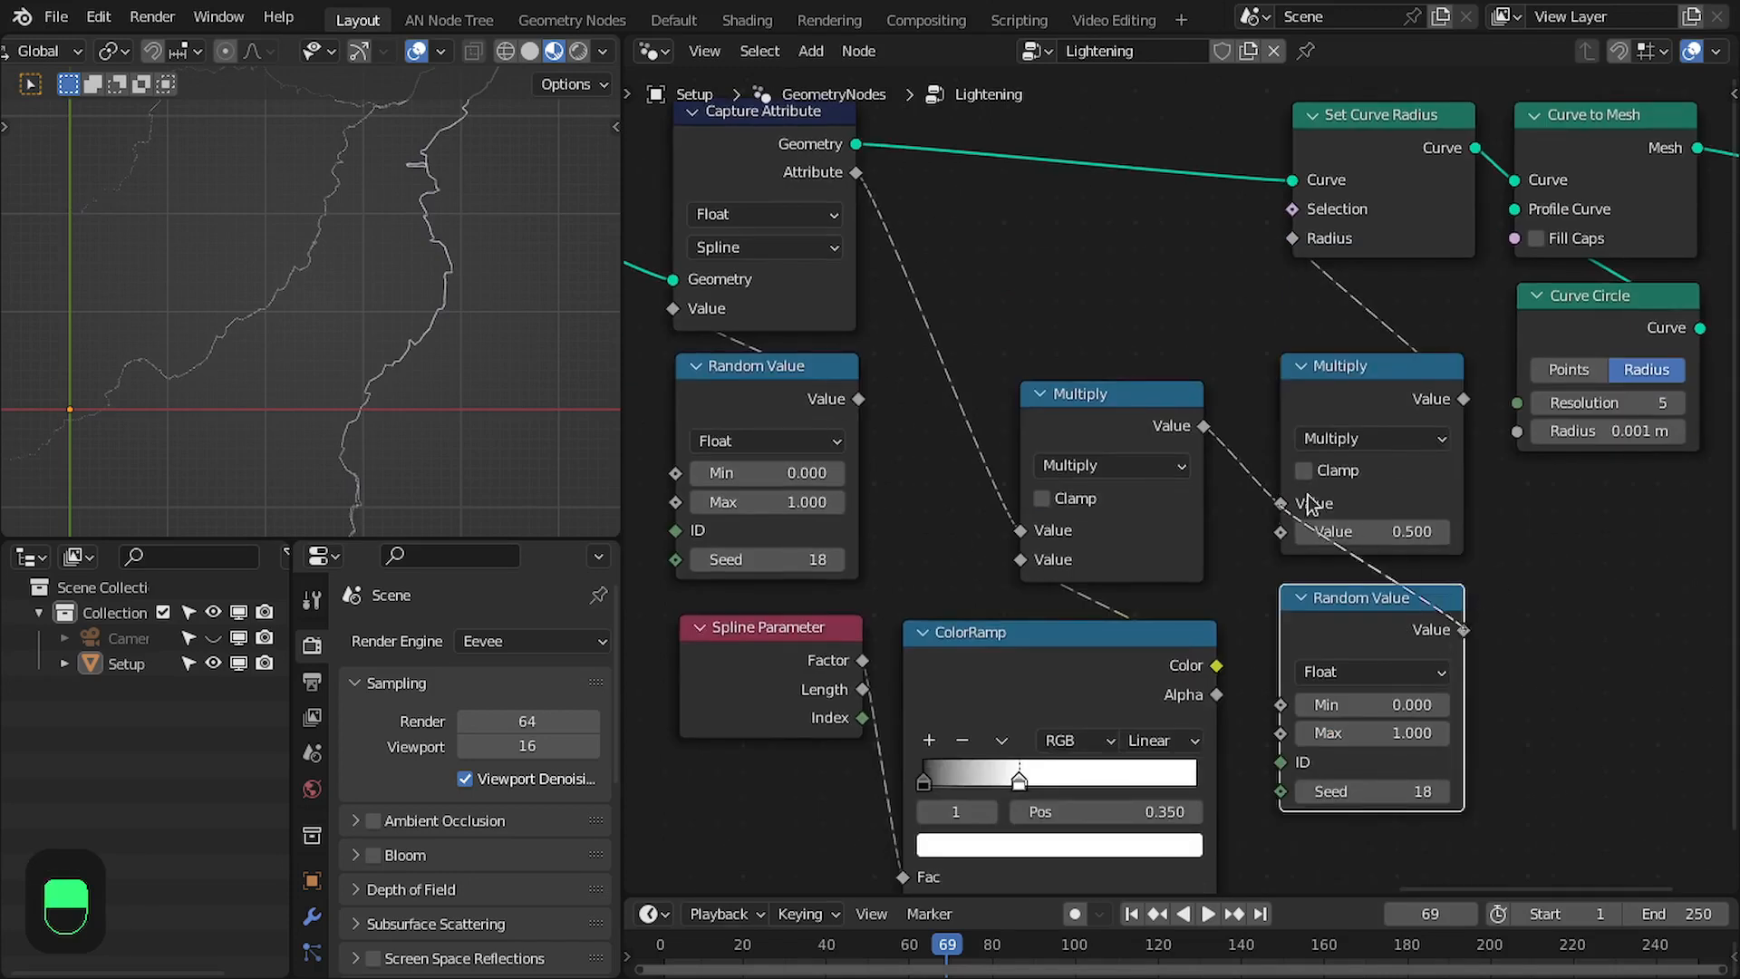
left_click_drag(1483, 540, 1383, 606)
left_click_drag(1357, 608, 1356, 638)
middle_click_drag(1363, 648, 1390, 611)
scroll(1396, 621, "up", 1)
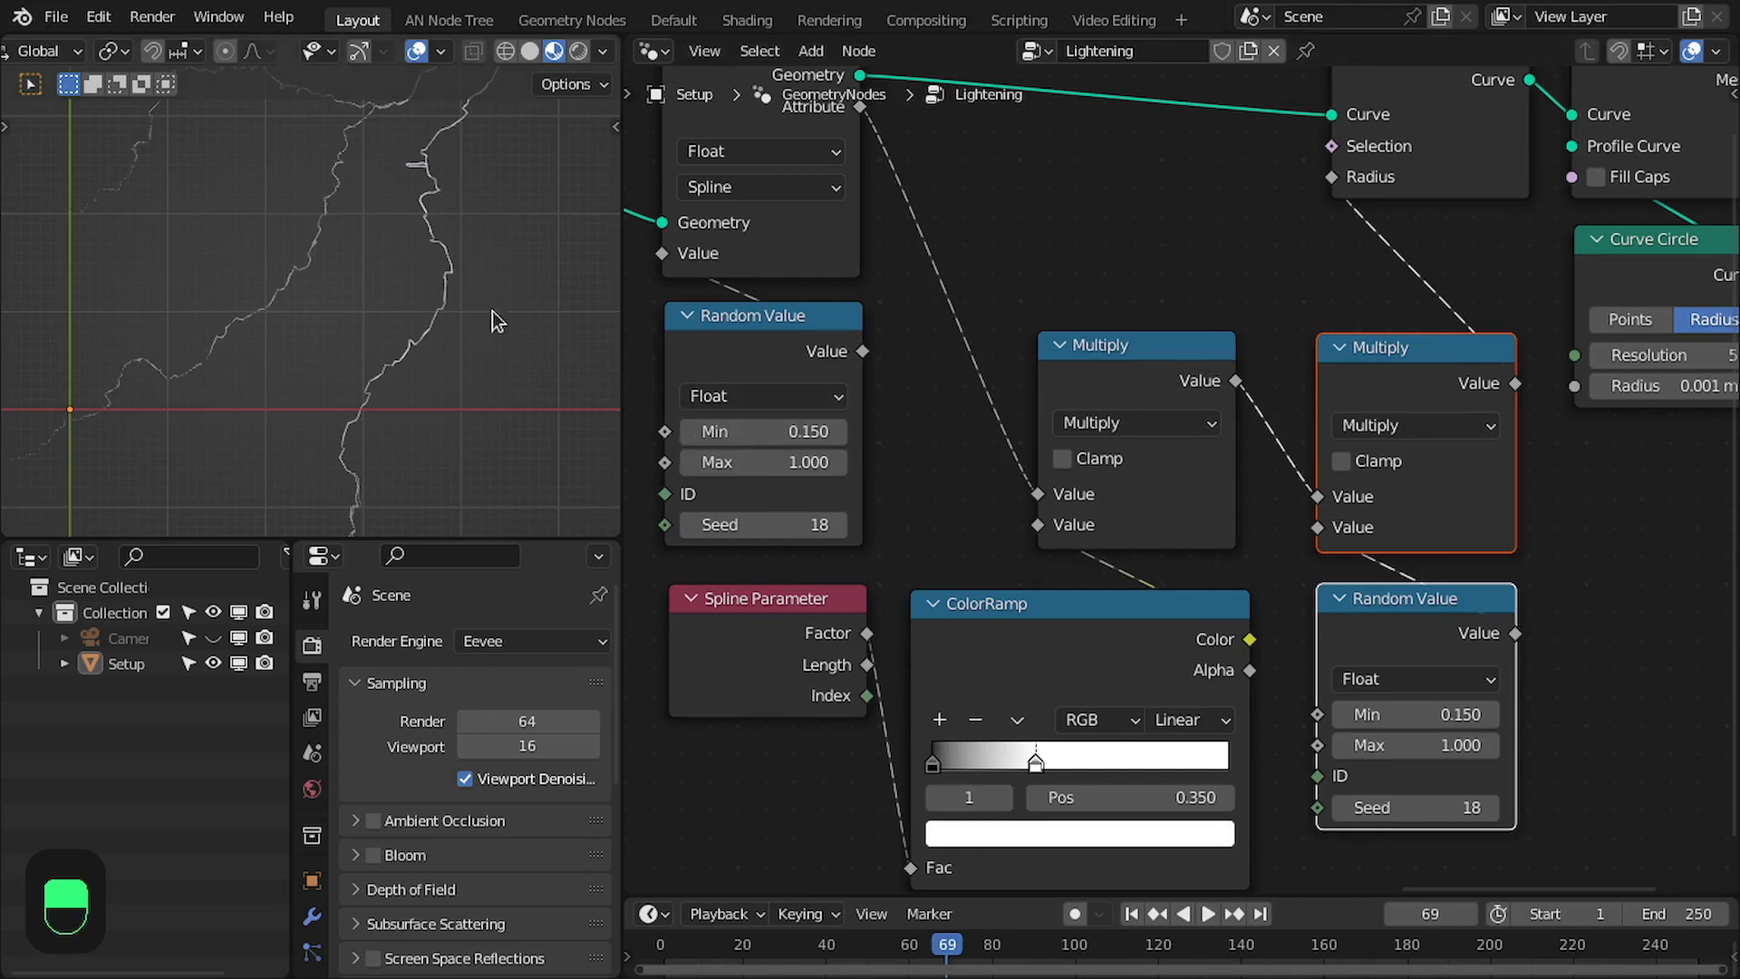
- Enclose all nodes from Capture Attribute through Curve to Mesh, including the radius math and random nodes, in one frame
scroll(988, 402, "down", 4)
middle_click_drag(1087, 412, 1144, 474)
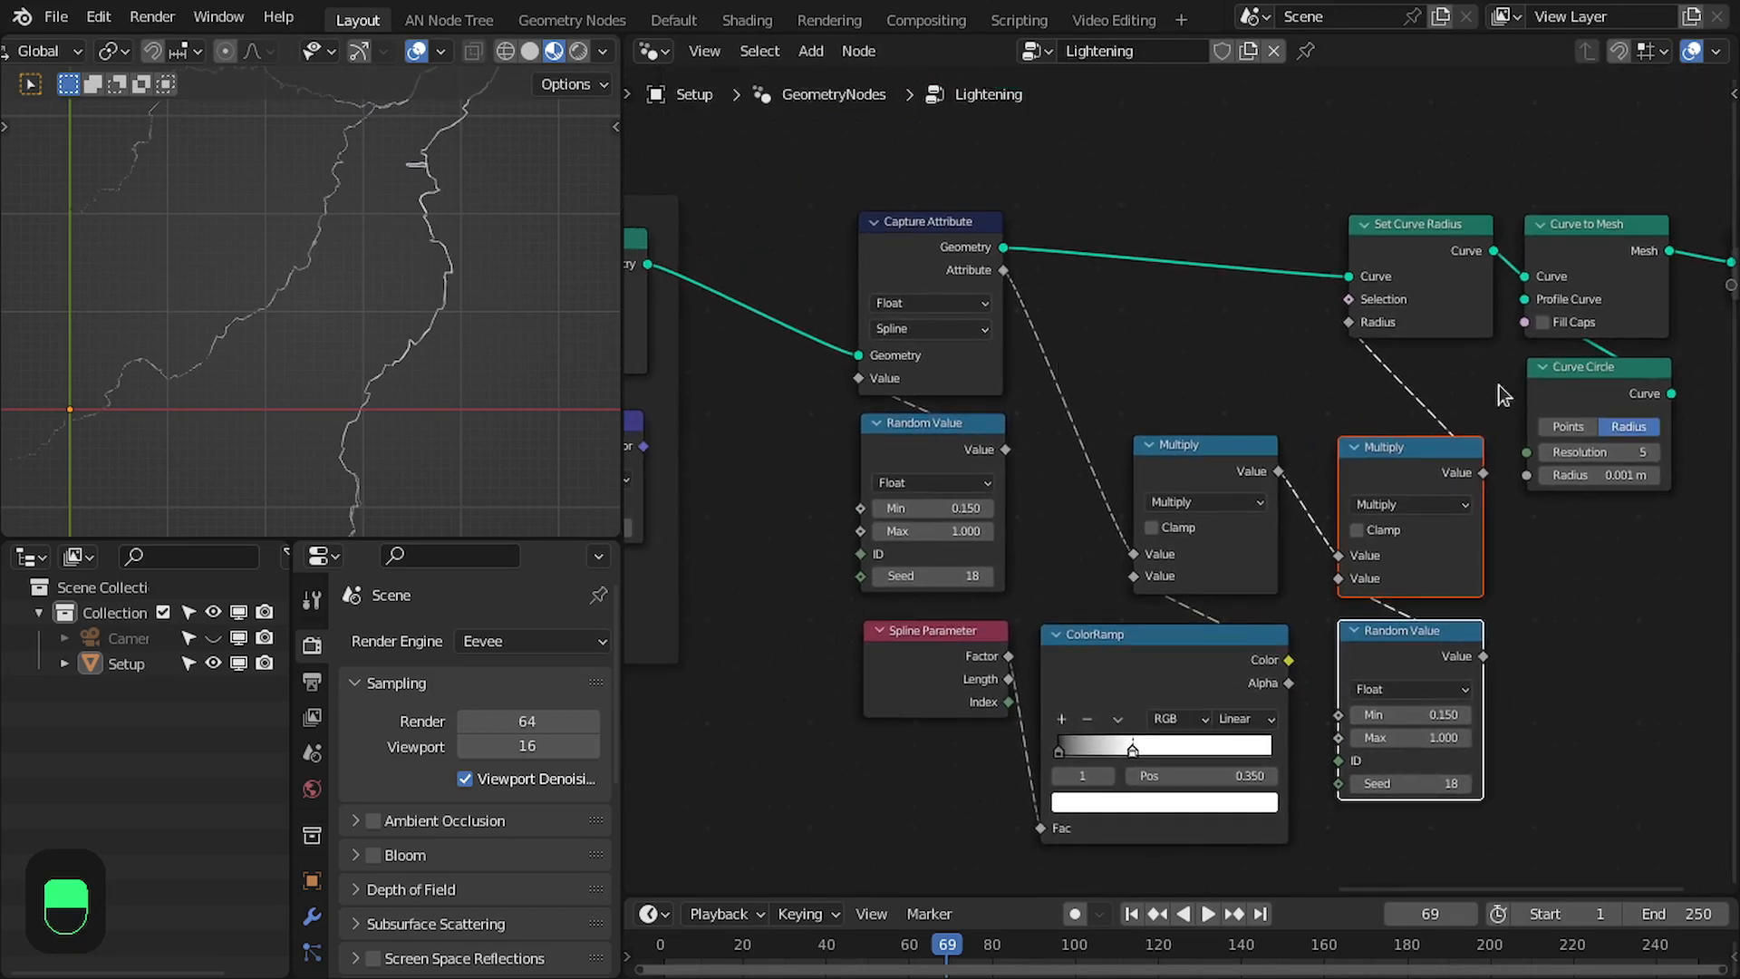
scroll(1504, 396, "down", 1)
left_click_drag(861, 167, 1347, 720)
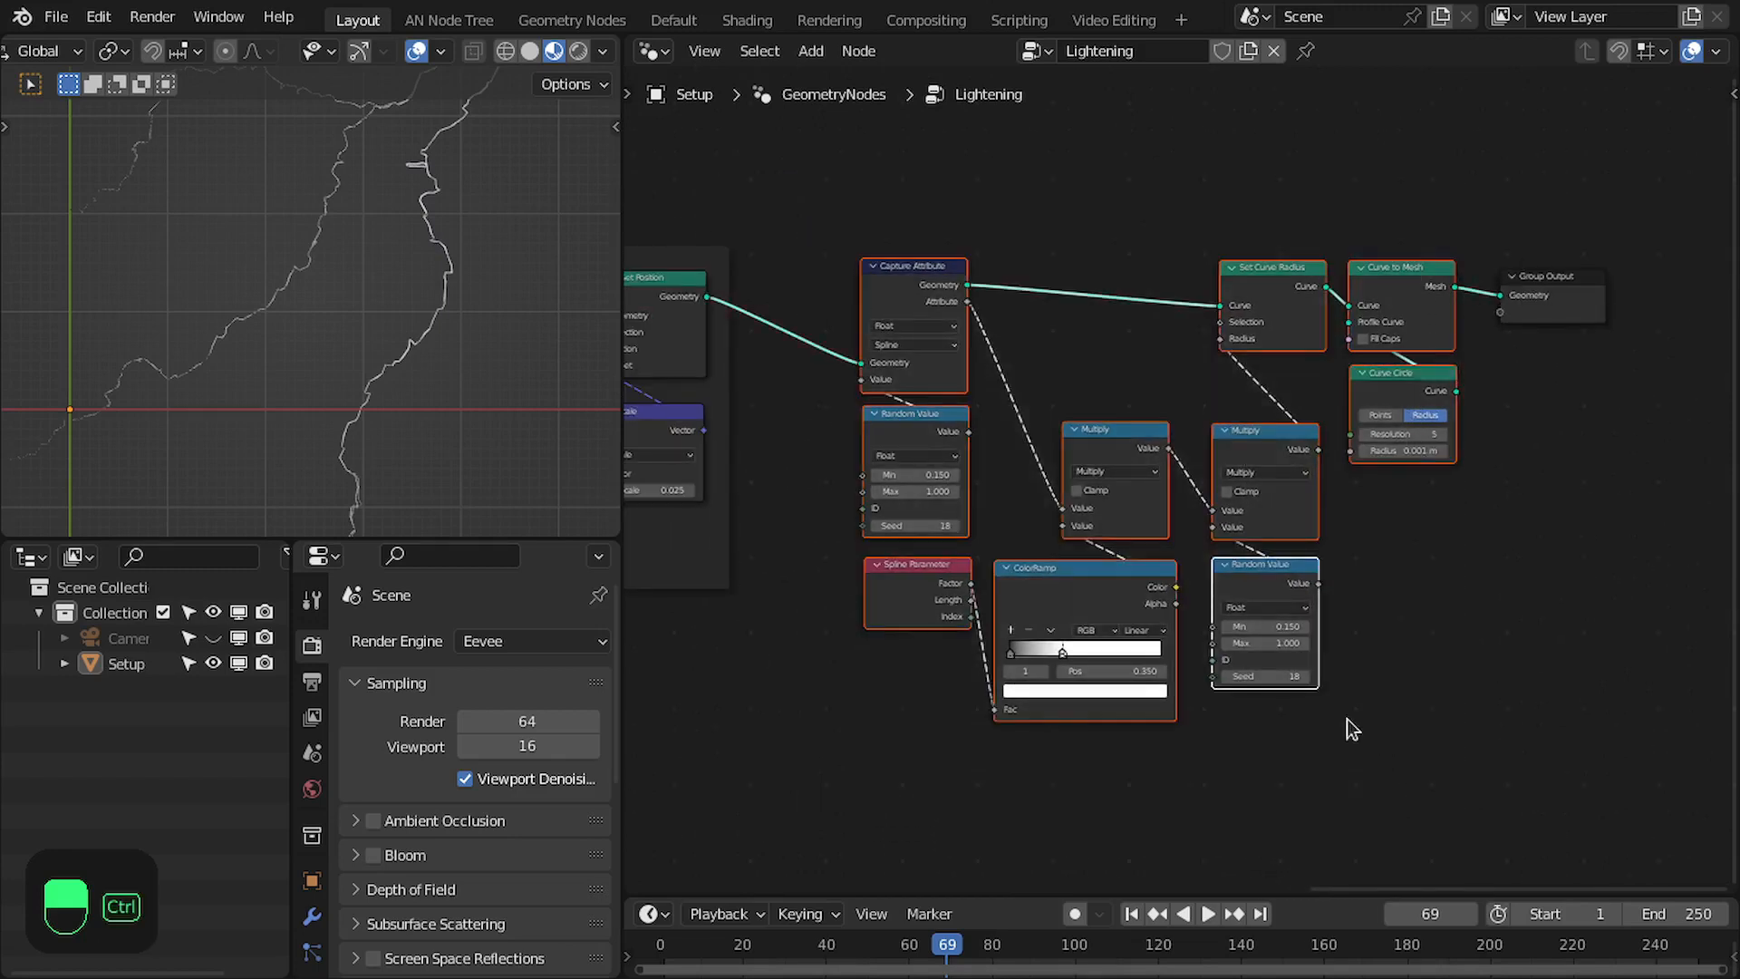
key("ctrl+j")
- Label the new frame around the curve radius and mesh nodes Bevel
scroll(1187, 489, "up", 3)
middle_click_drag(1073, 288, 1119, 455)
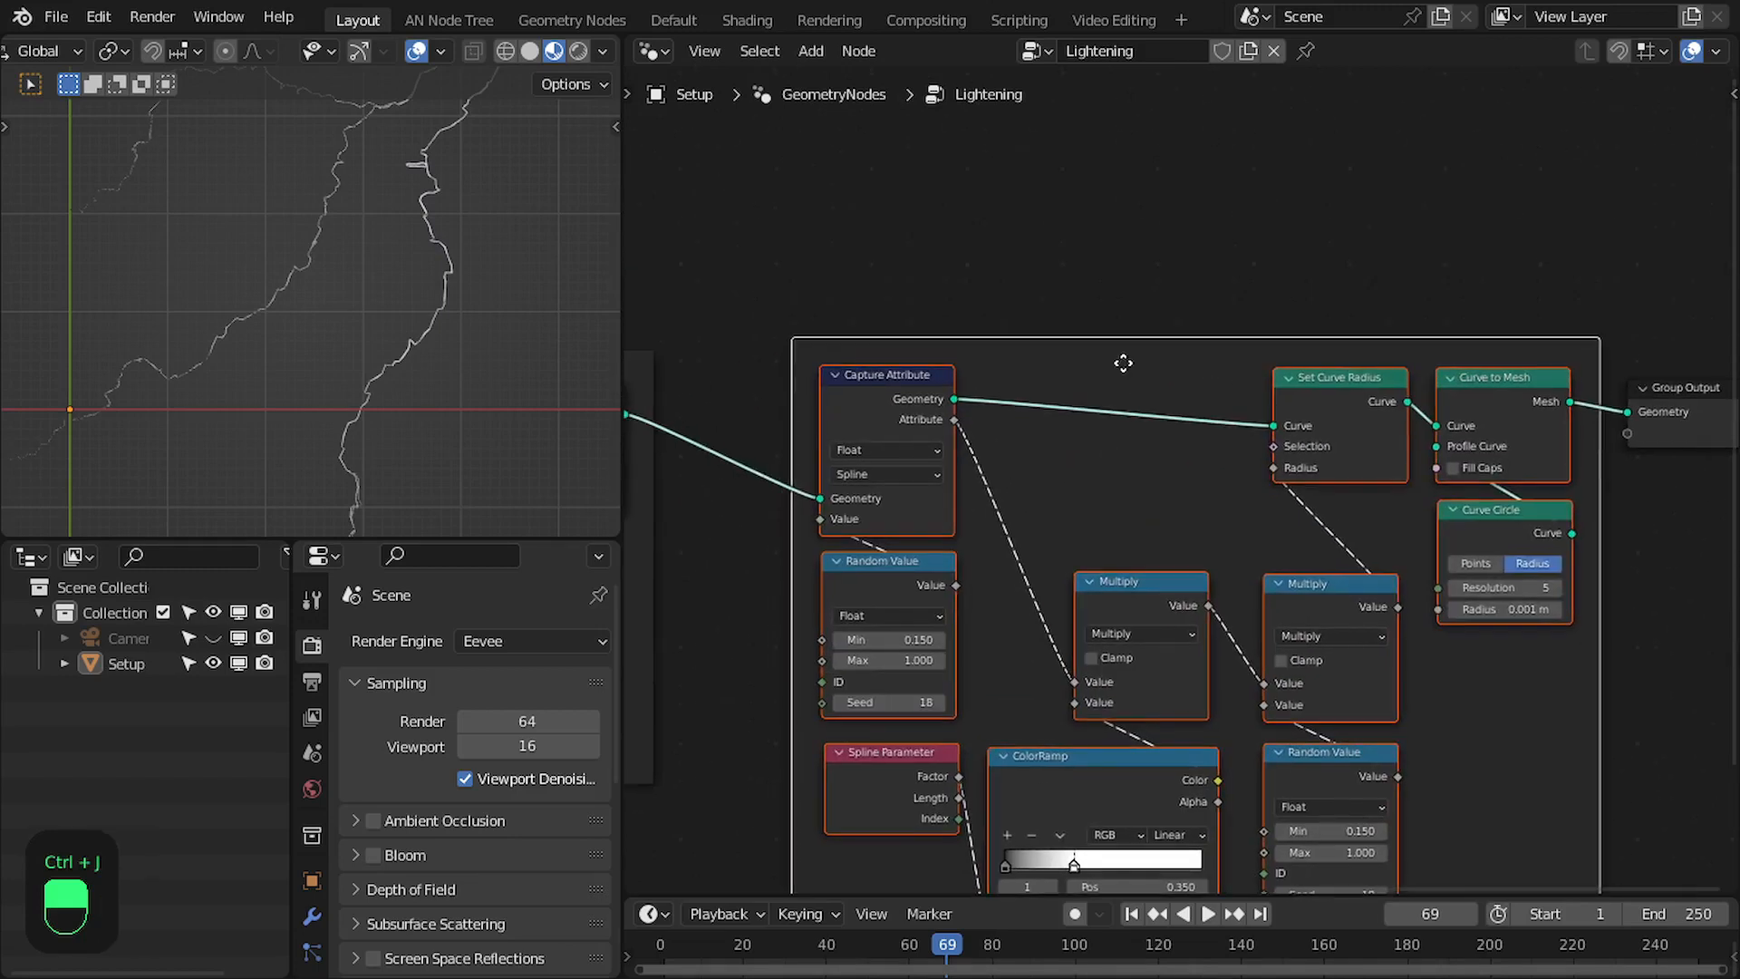
left_click(1123, 360)
key("F2")
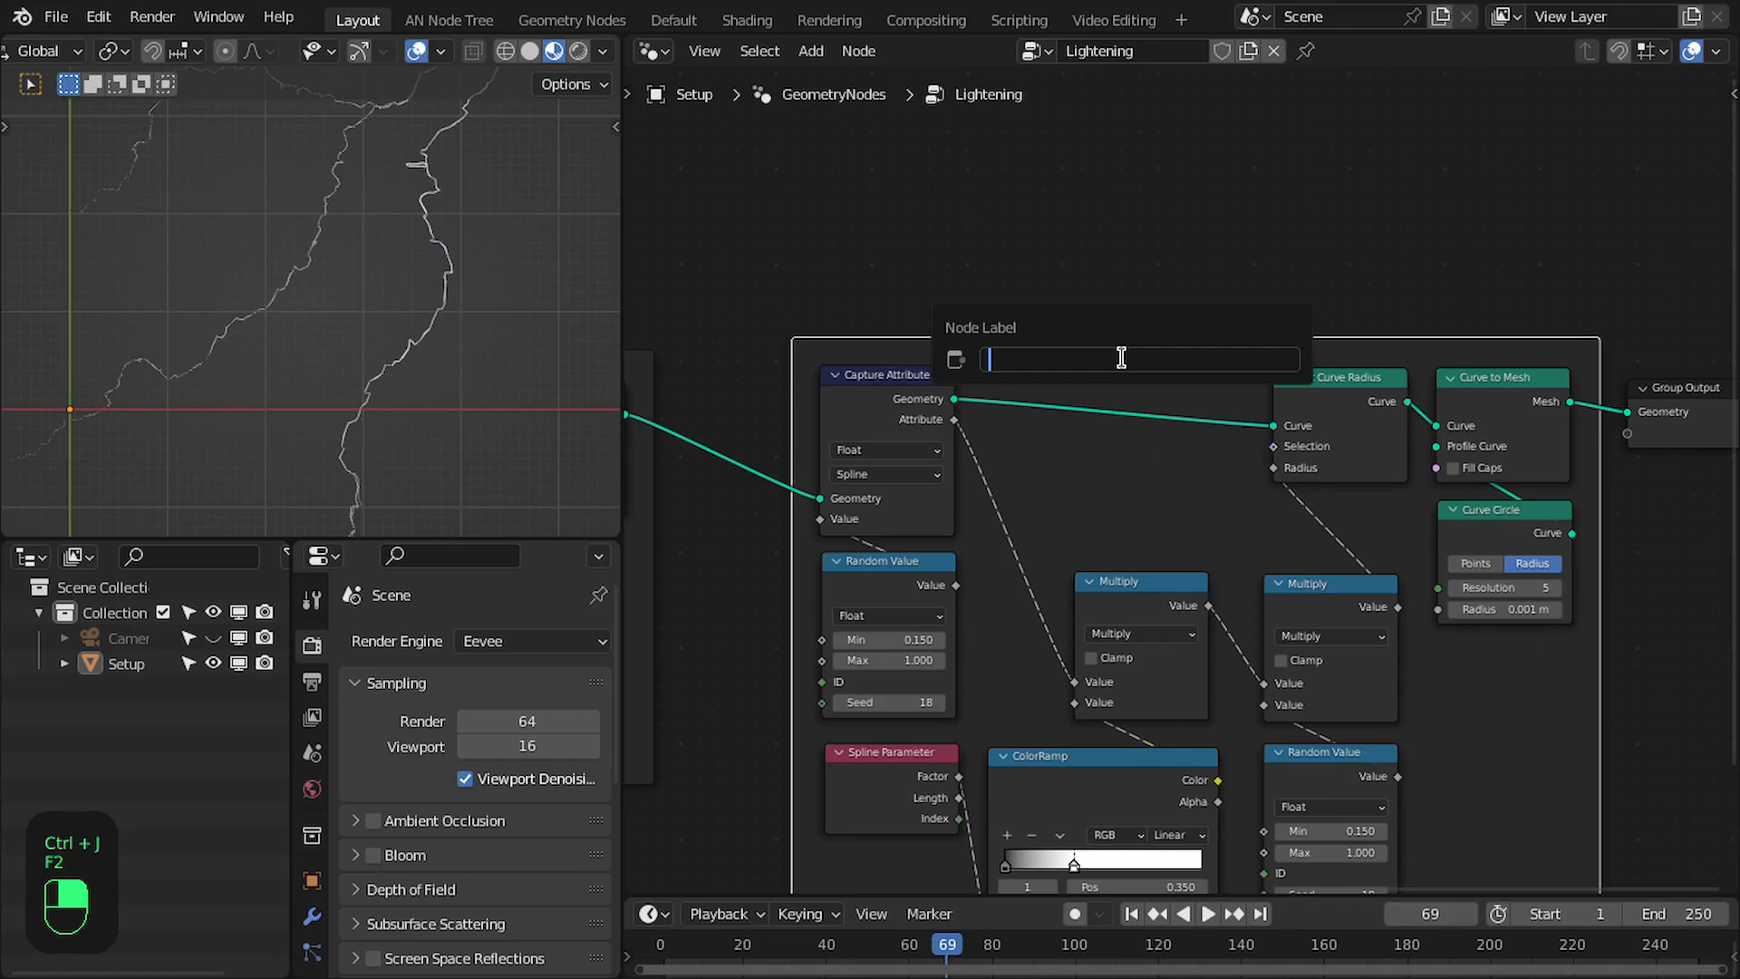
type("Beve")
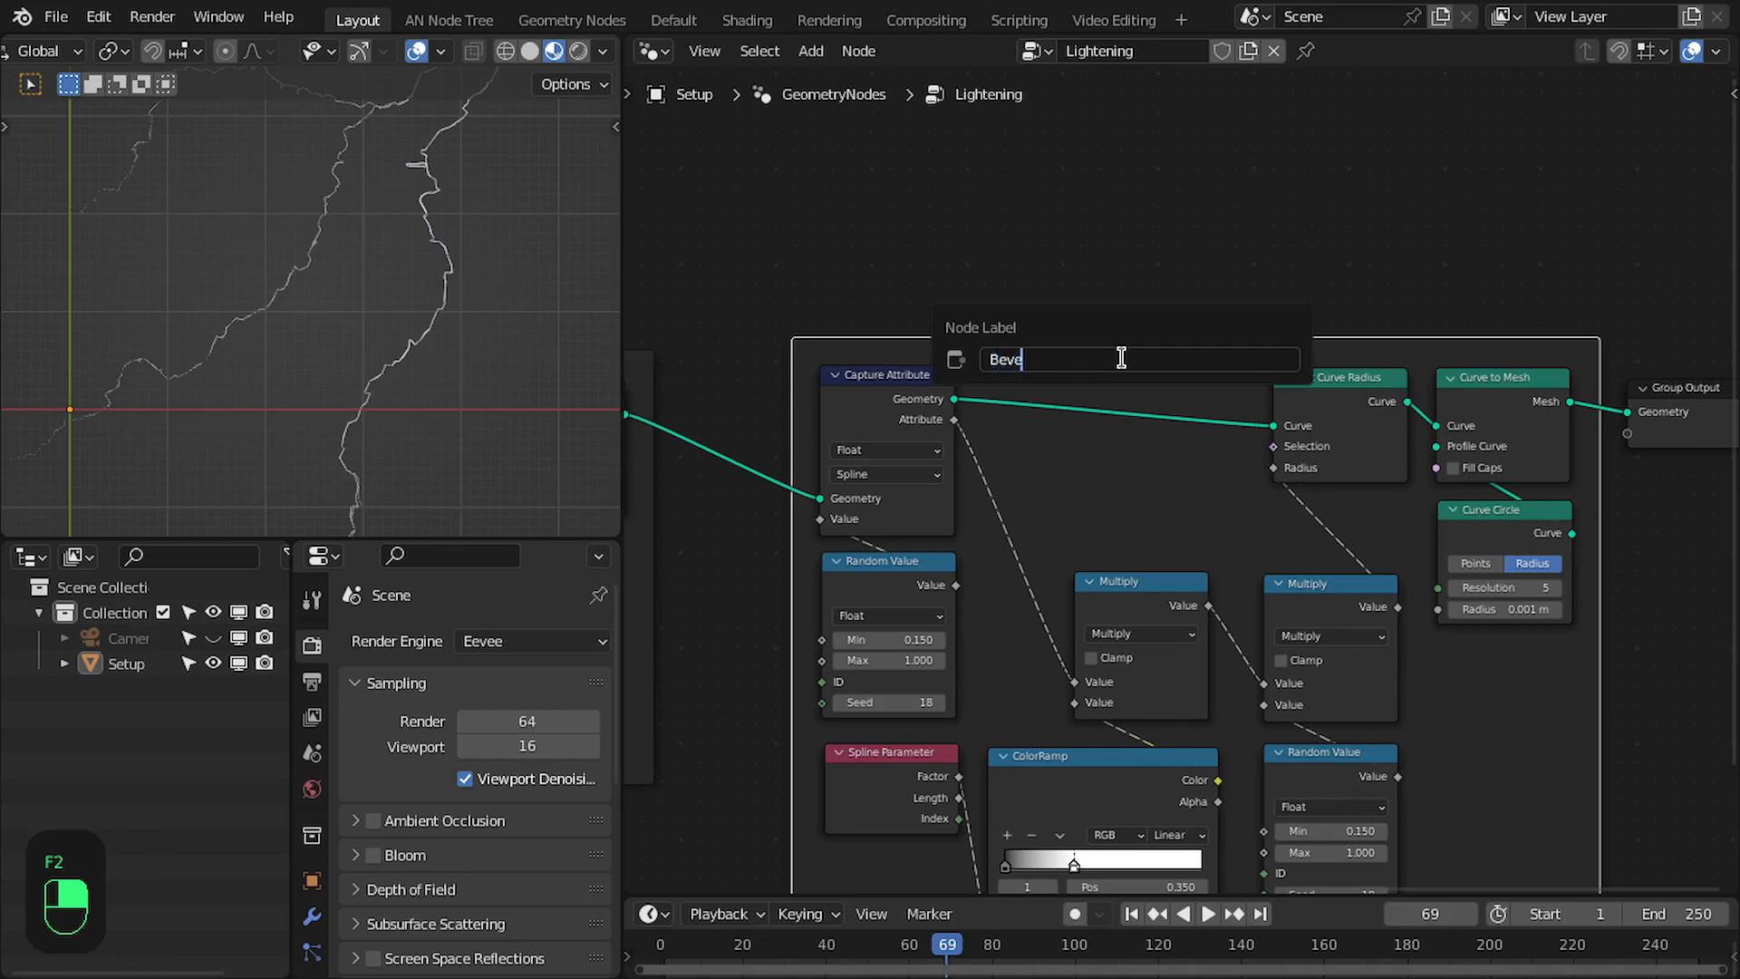
type("l")
key("Return")
- Play and step through the animation in an enlarged 3D viewport to examine the lightning's shape and tapering
scroll(1273, 457, "down", 6)
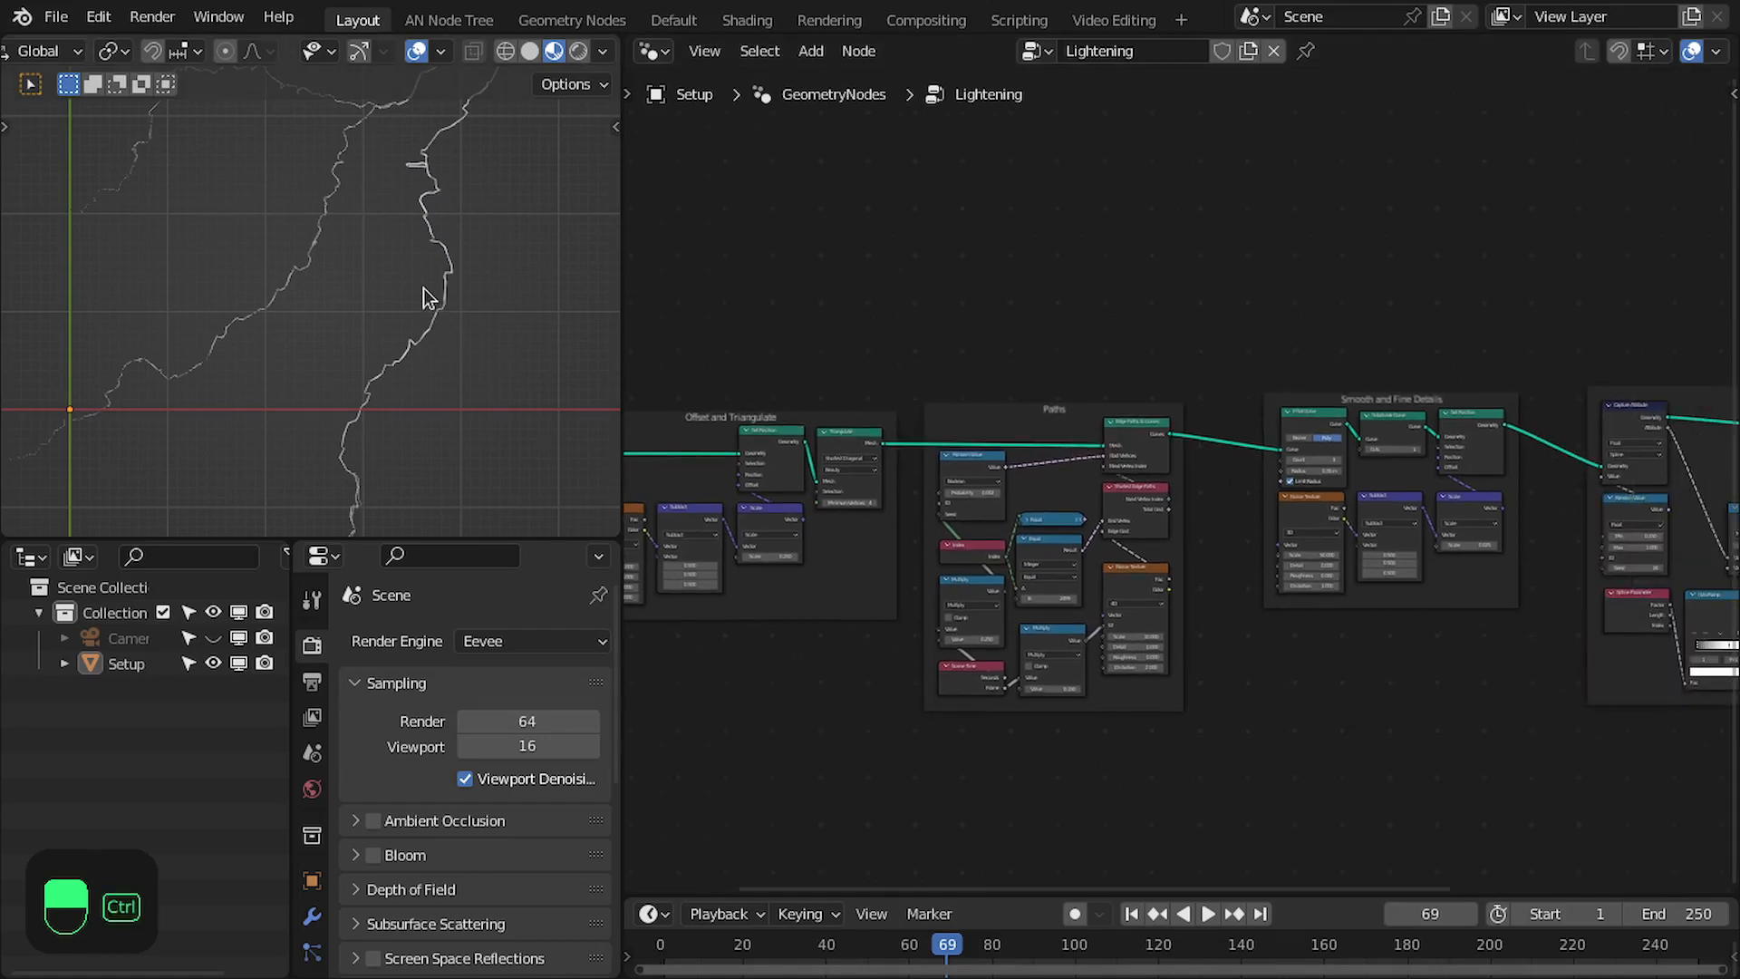
key("ctrl+space")
key("space")
key("space")
key("space")
key("space")
key("space")
key("space")
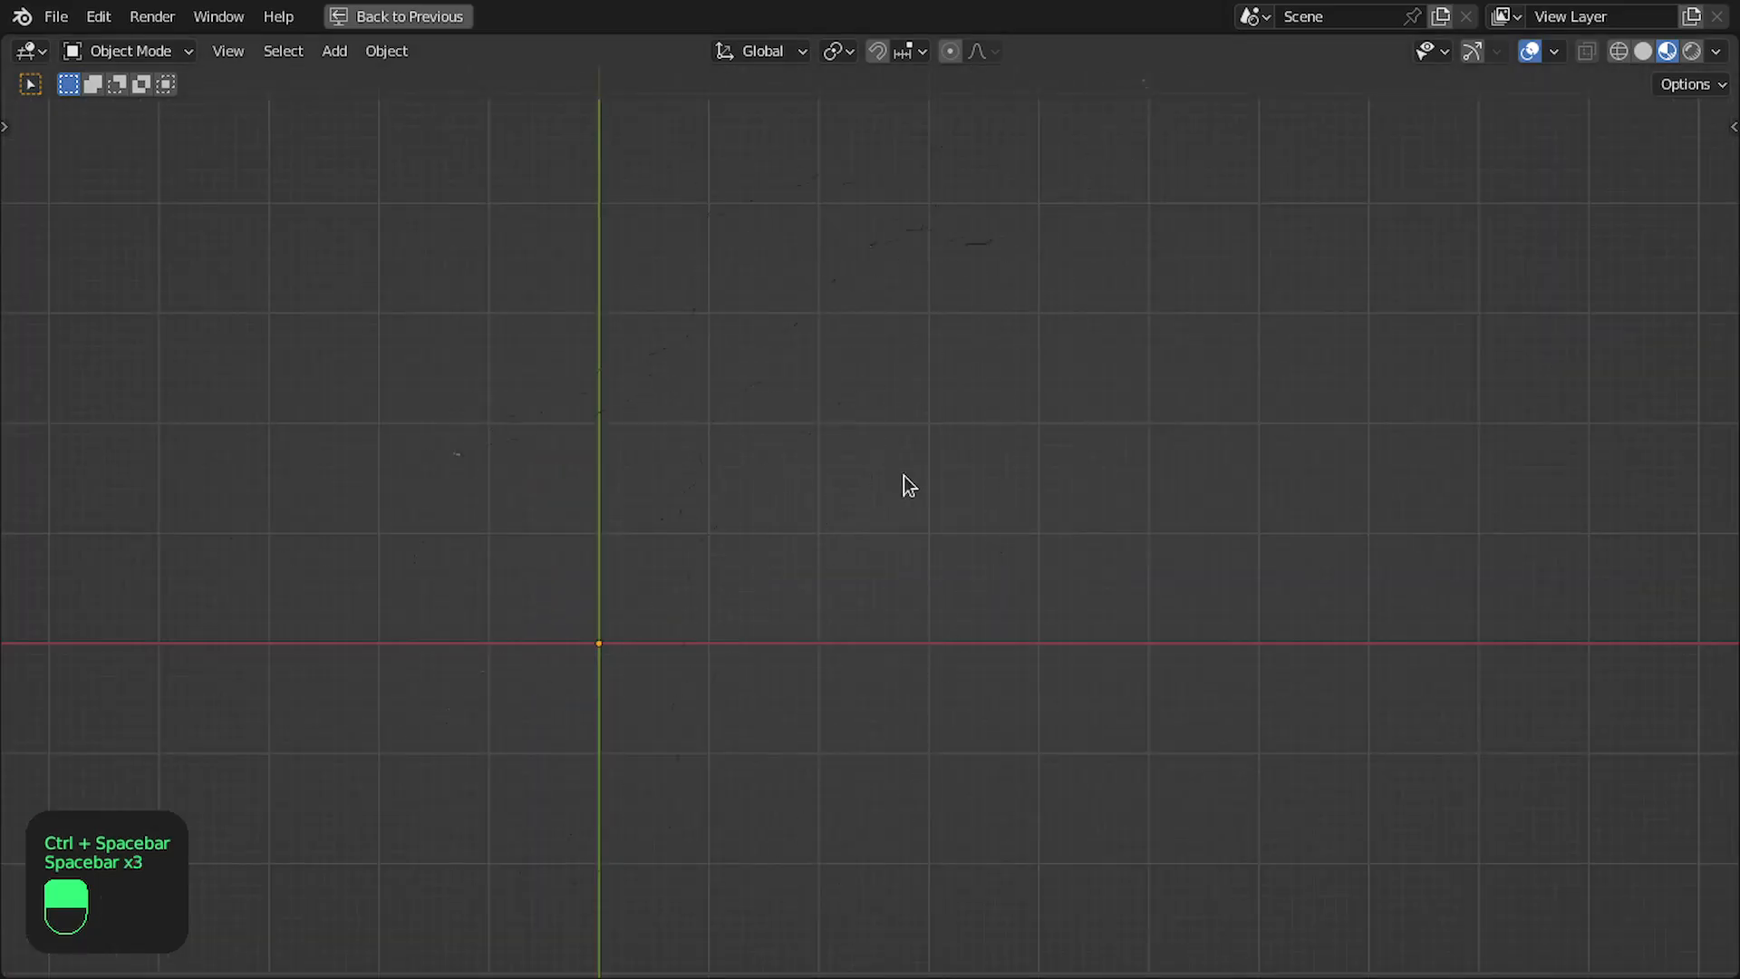
key("Right")
key("Right")
key("Right")
key("Right")
key("Right")
key("Right")
key("Right")
key("Right")
key("Right")
key("Right")
key("Right")
key("Right")
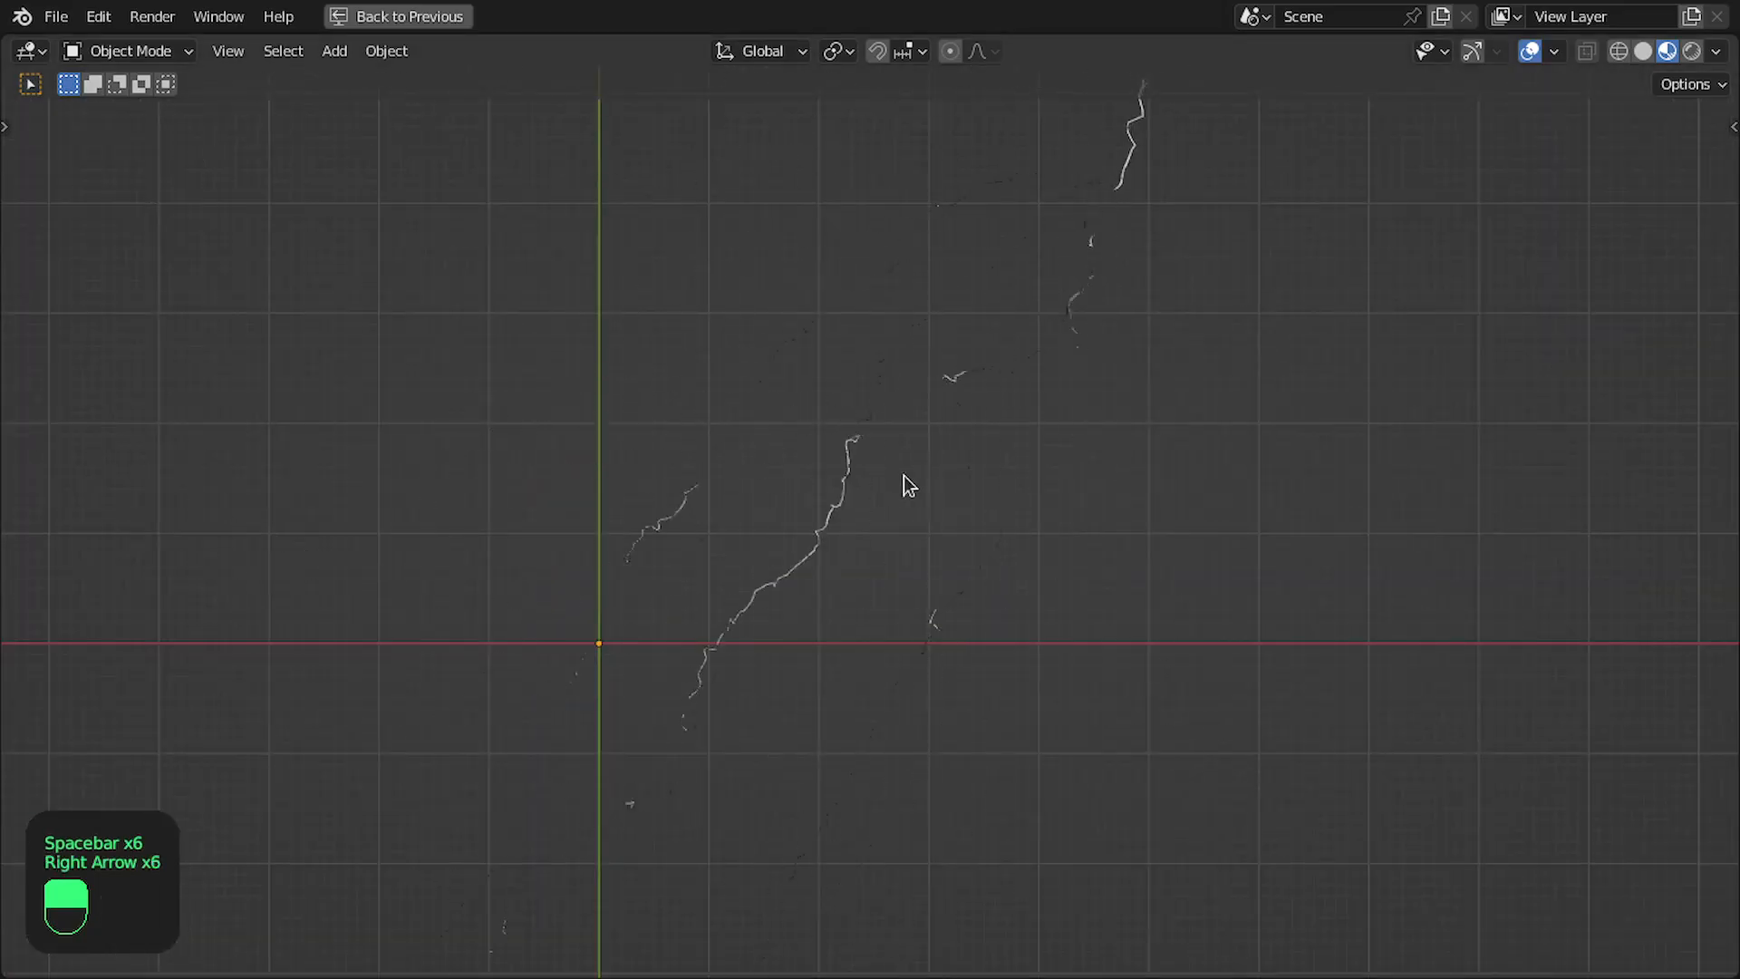
key("Right")
key("Right")
key("Right")
key("Right")
key("Right")
key("Right")
key("Right")
key("Right")
key("Right")
key("Right")
key("Right")
key("Right")
key("Right")
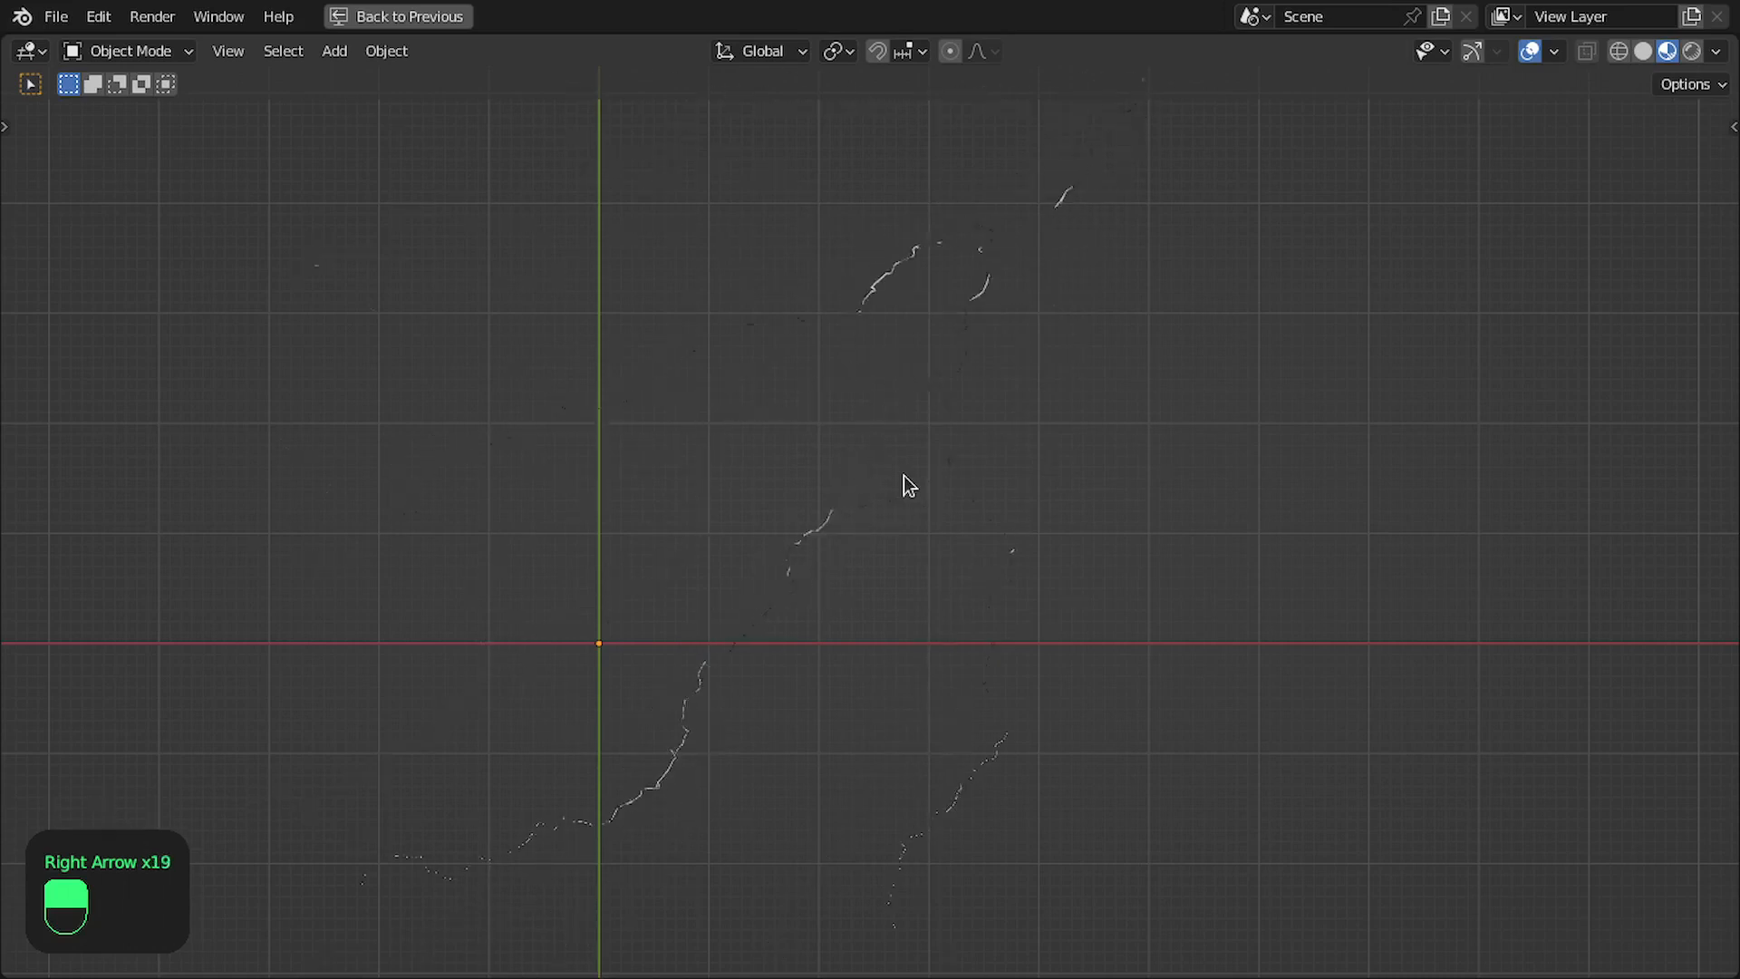
key("Right")
key("Right")
key("Right")
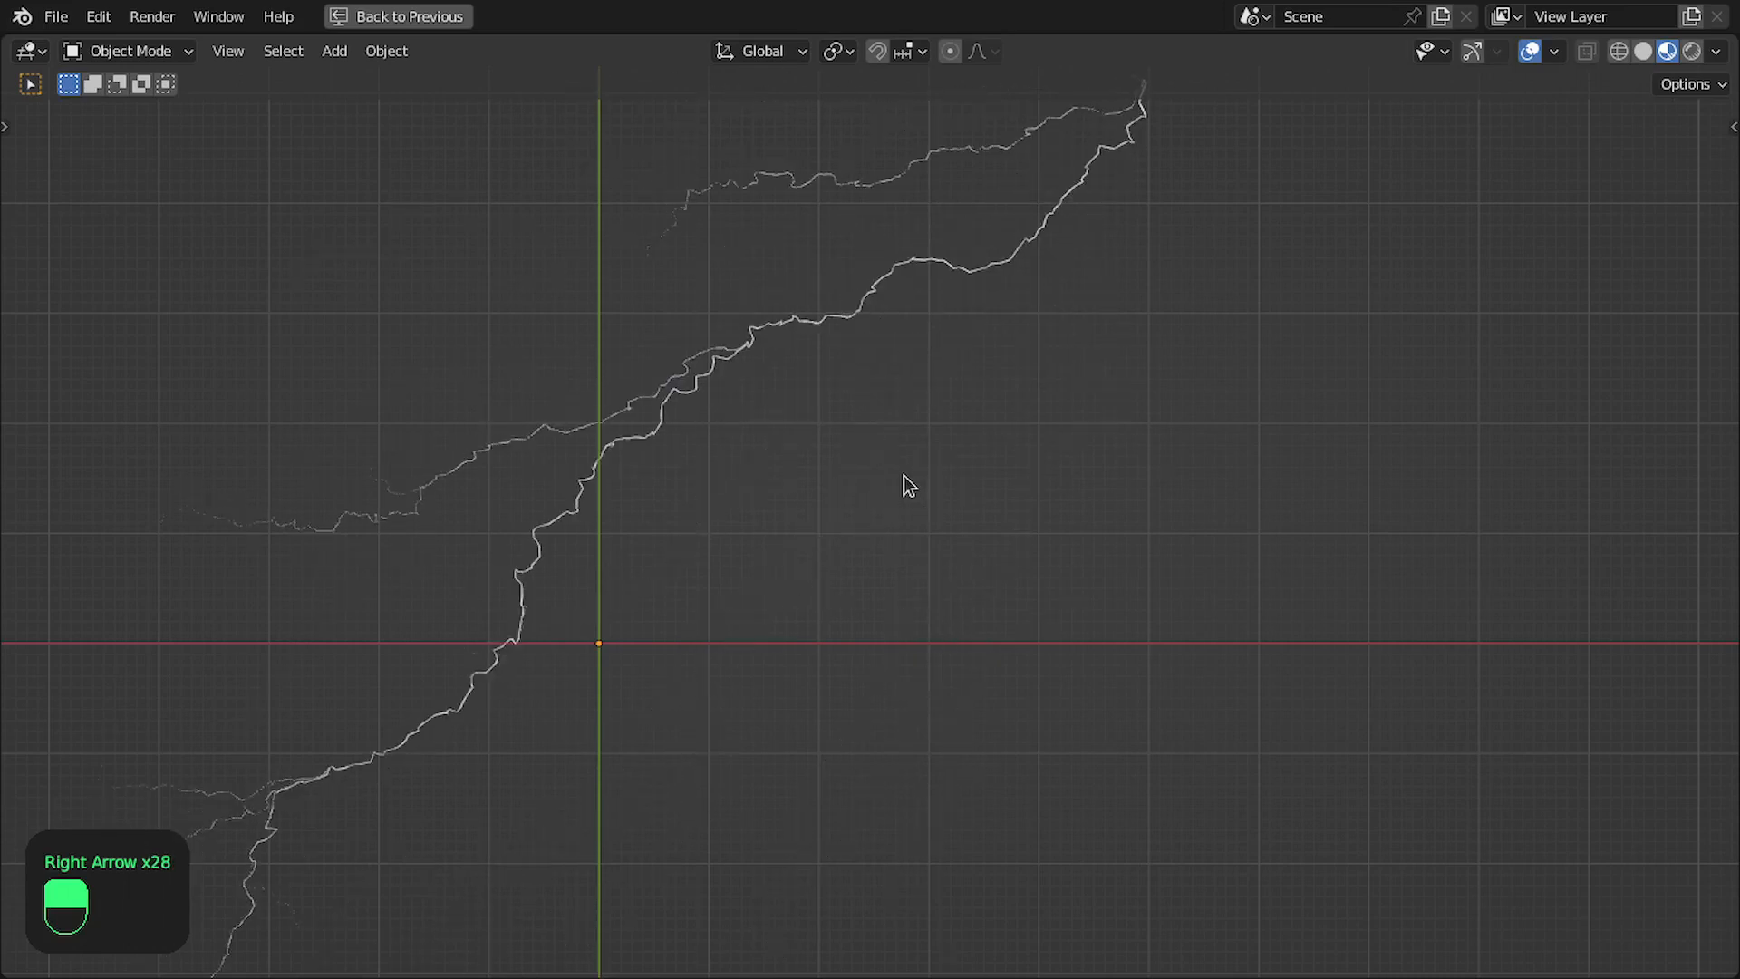
key("Right")
key("Right")
key("Right")
key("Right")
key("Right")
key("Right")
key("Right")
key("Right")
key("Right")
key("Right")
key("Right")
key("Right")
key("Right")
key("Right")
key("Right")
key("Right")
key("Right")
key("Right")
key("Right")
key("Right")
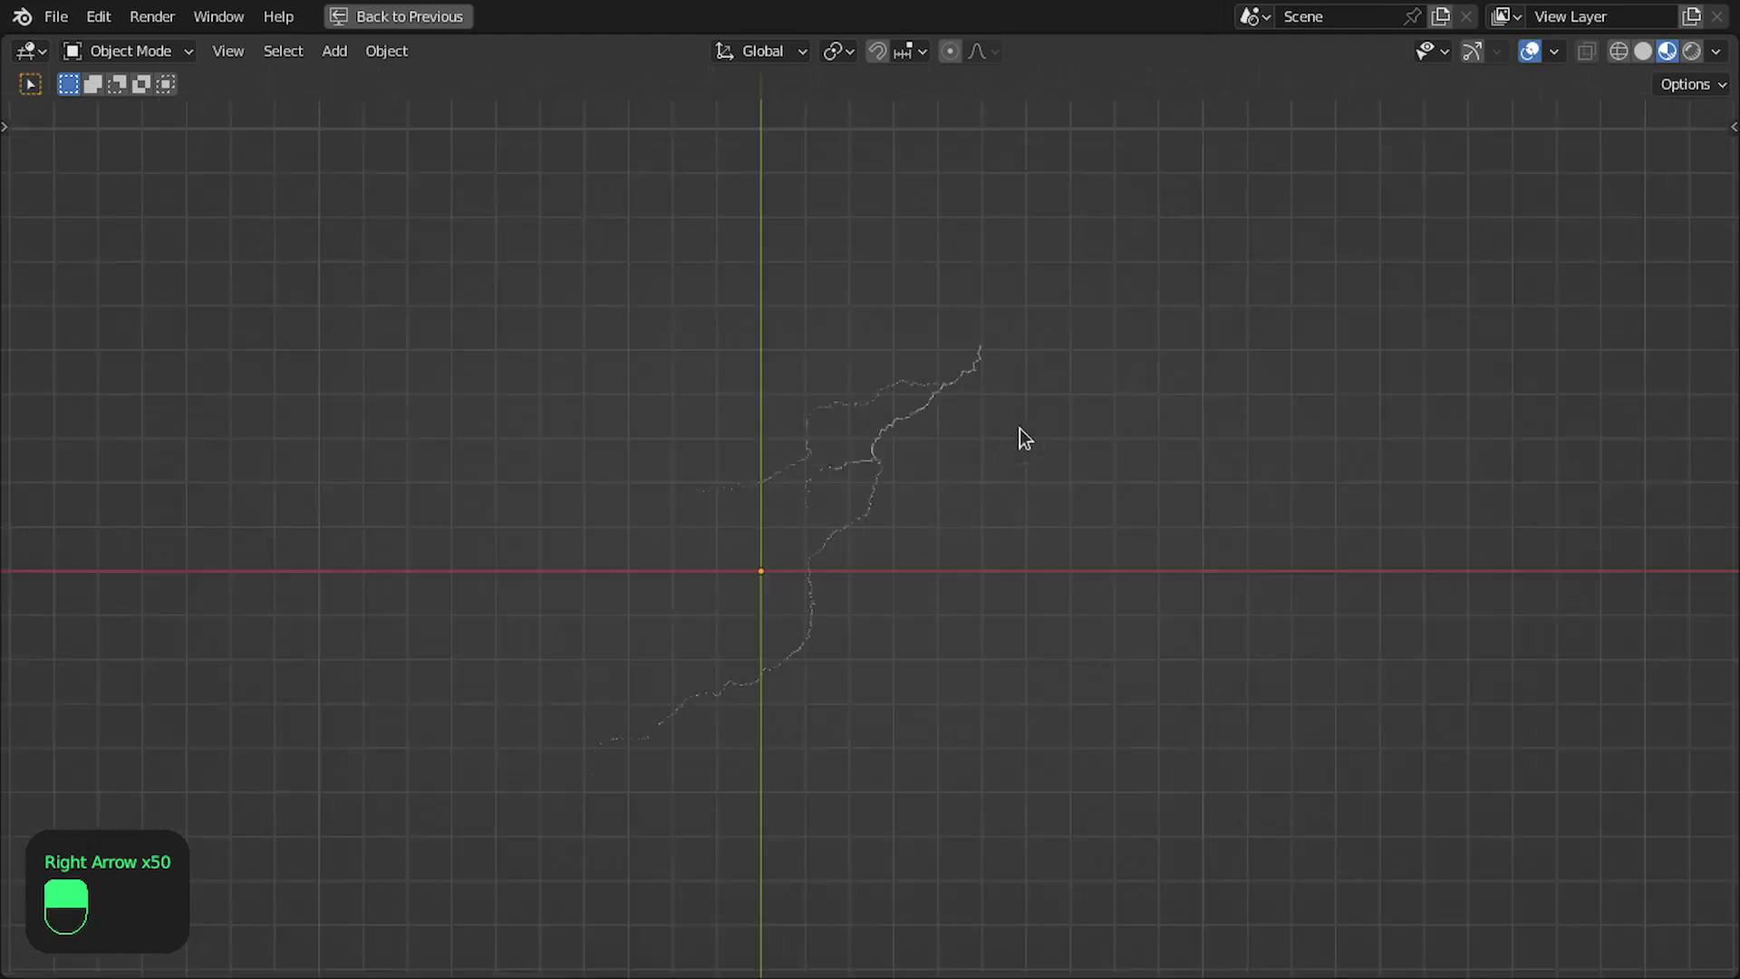
key("ctrl+space")
- Move the Group Output node farther away from the Bevel frame to make room for another node
scroll(1179, 481, "down", 4)
middle_click_drag(1382, 493, 987, 482)
scroll(1303, 470, "up", 2)
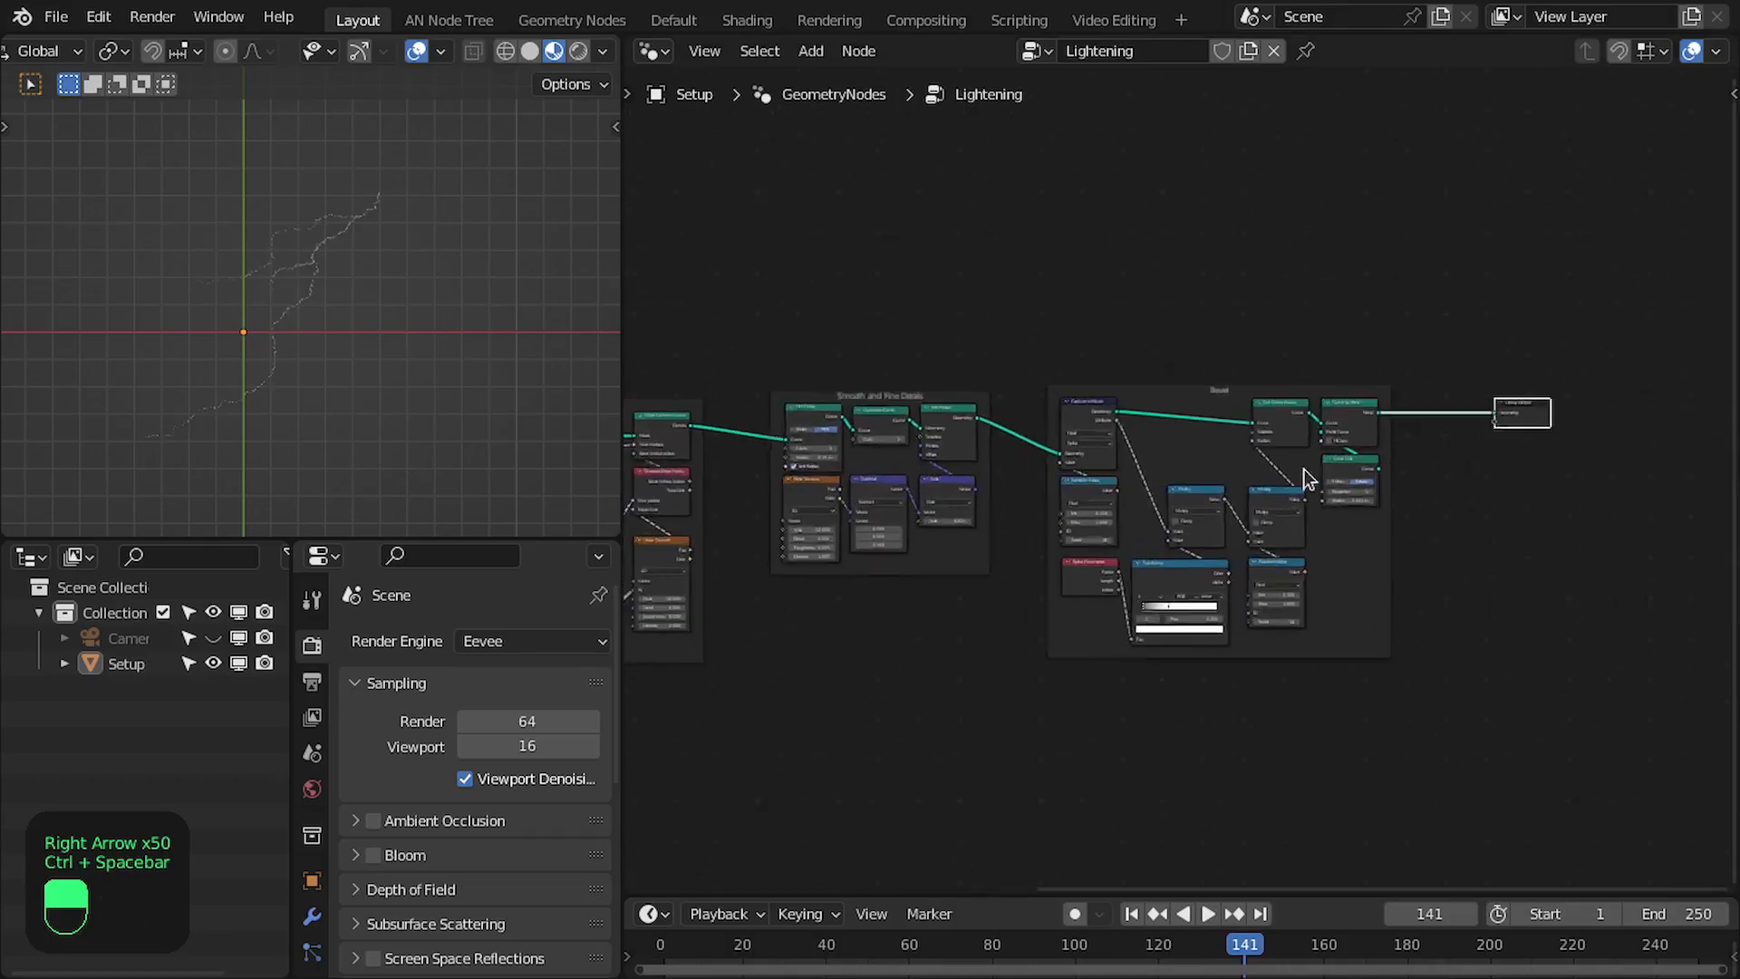
scroll(1303, 470, "up", 3)
middle_click_drag(1476, 448, 1127, 491)
scroll(1127, 491, "up", 3)
left_click_drag(1273, 441, 1409, 439)
scroll(1208, 466, "up", 2)
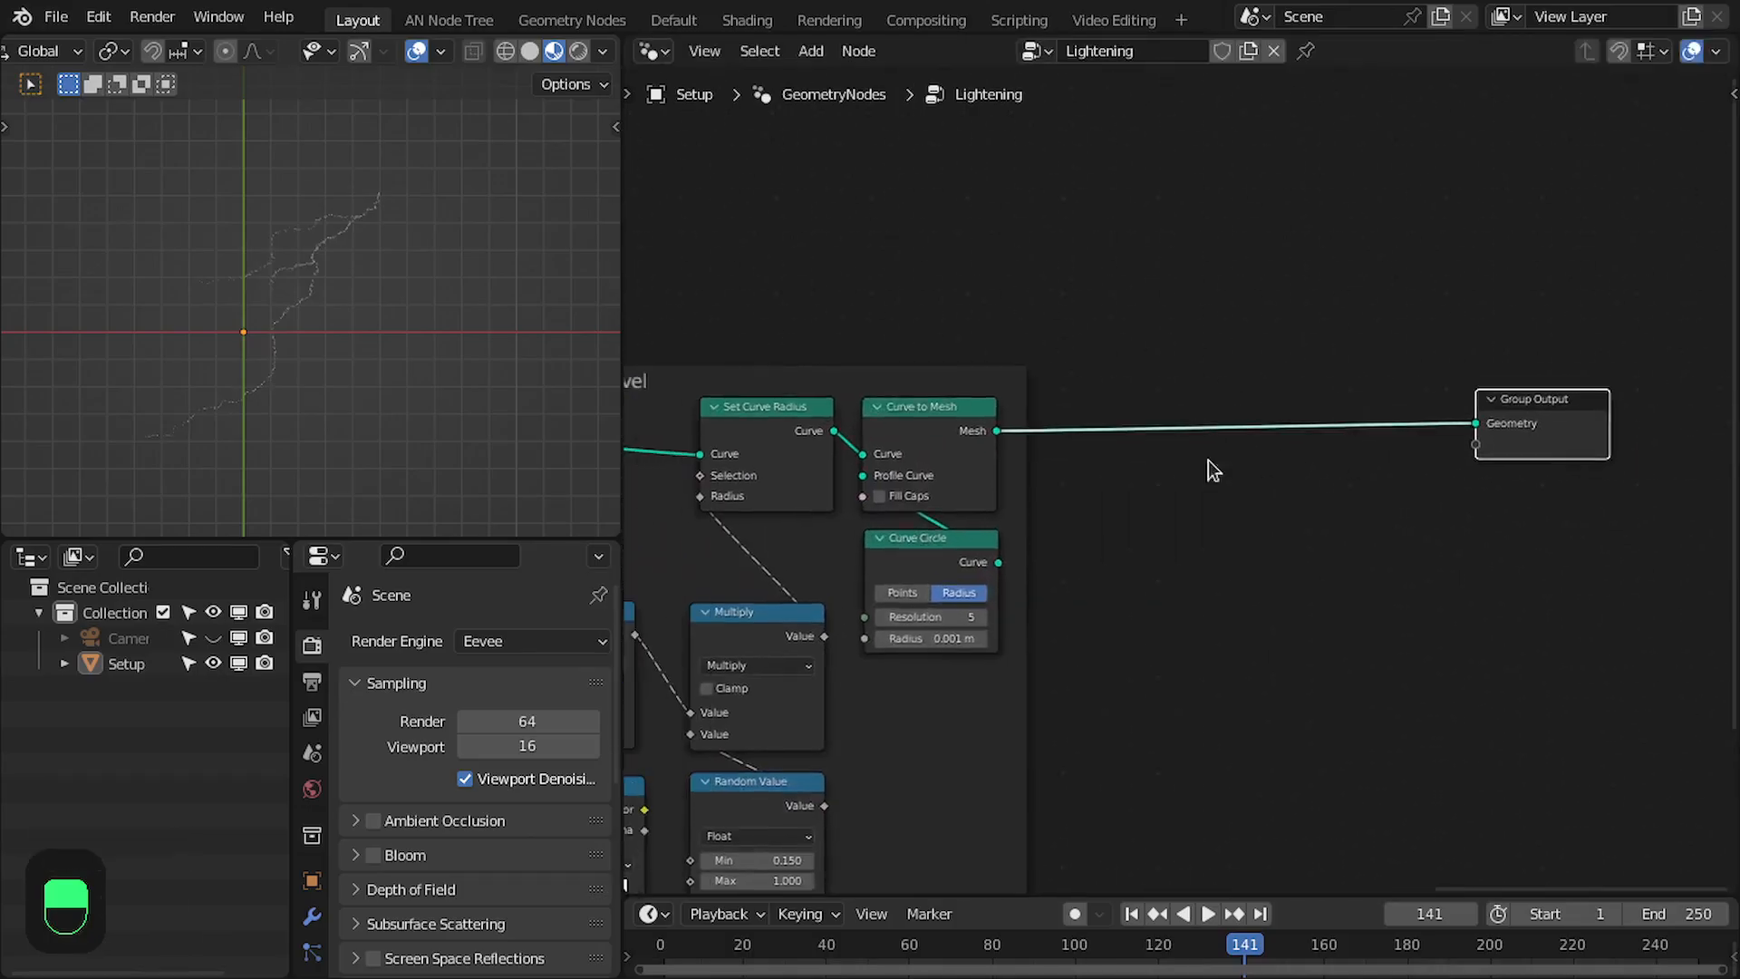
- Insert a Set Material node between Curve to Mesh and Group Output and assign it the material named Material
key("shift+a")
type("set mater")
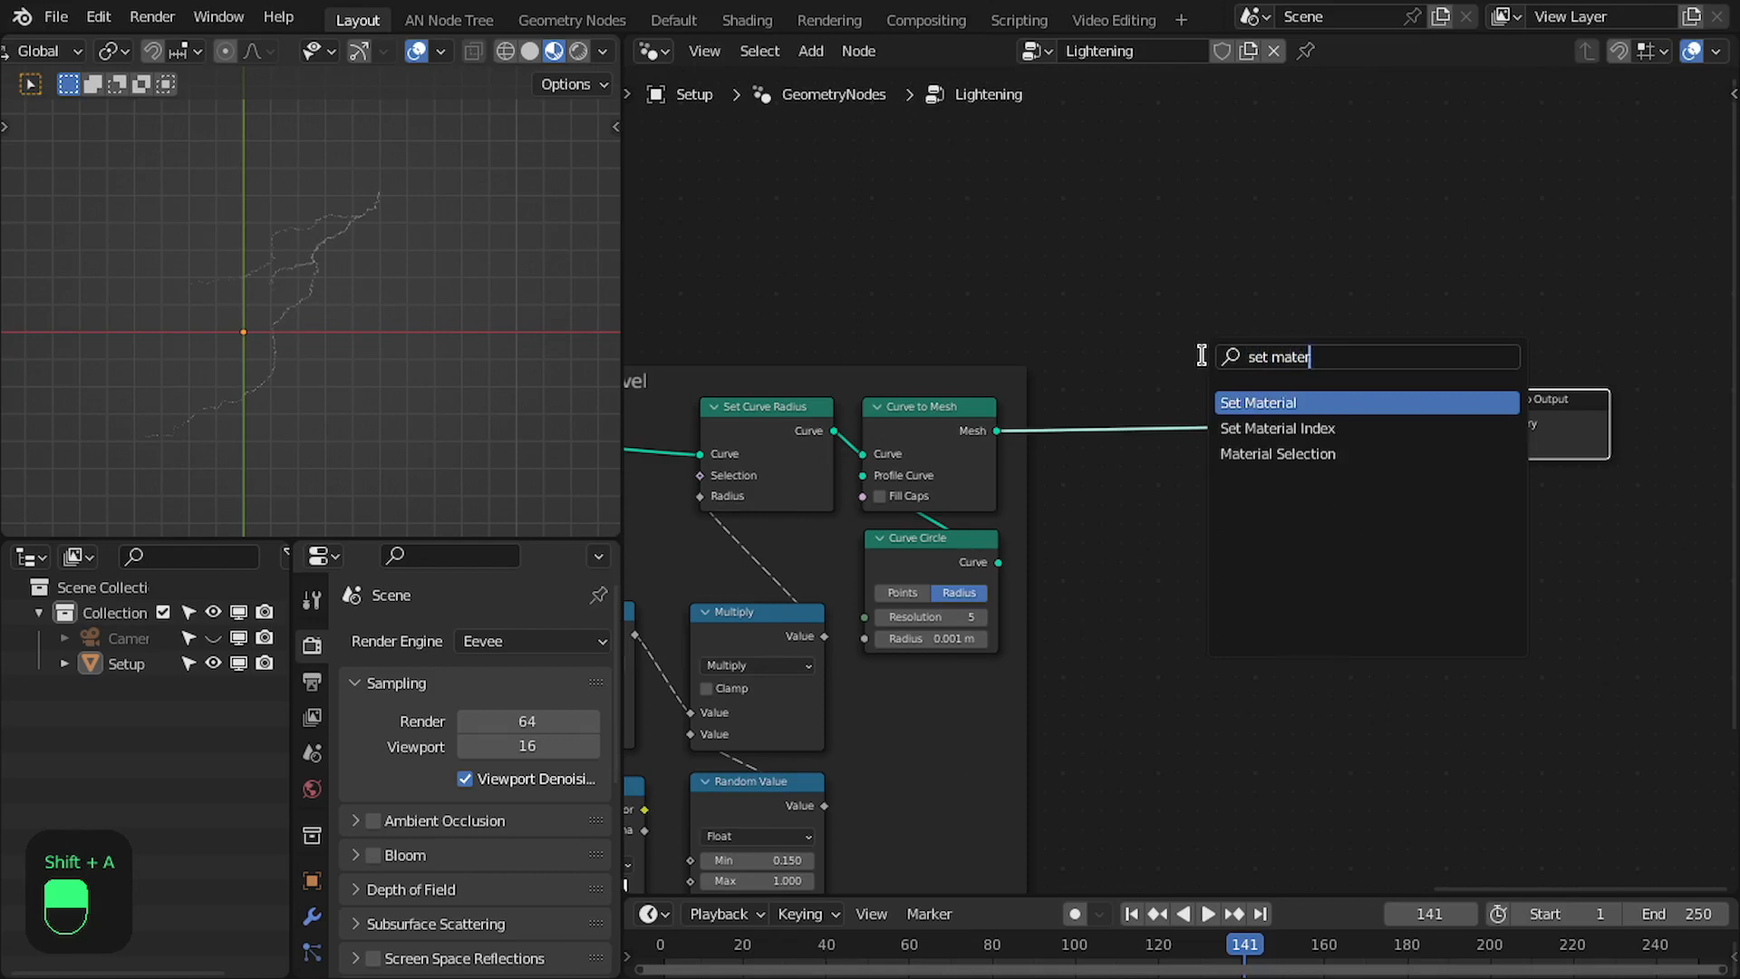
key("Return")
left_click(1133, 400)
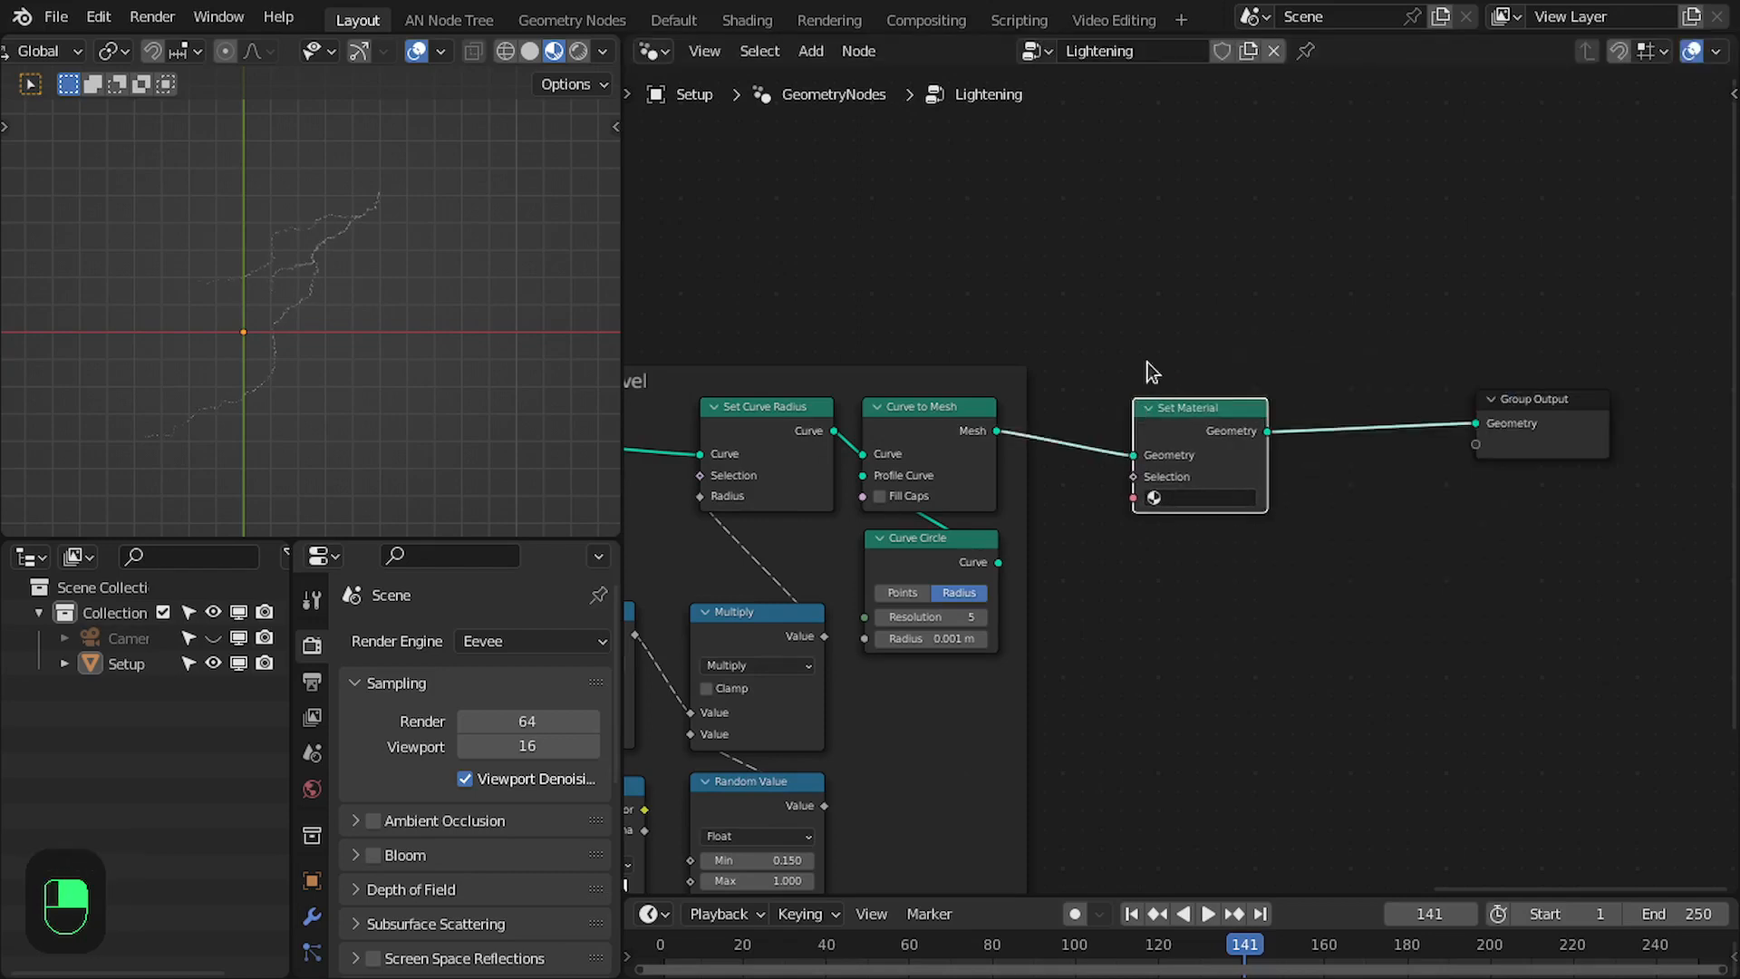
left_click(1210, 531)
left_click(1203, 415)
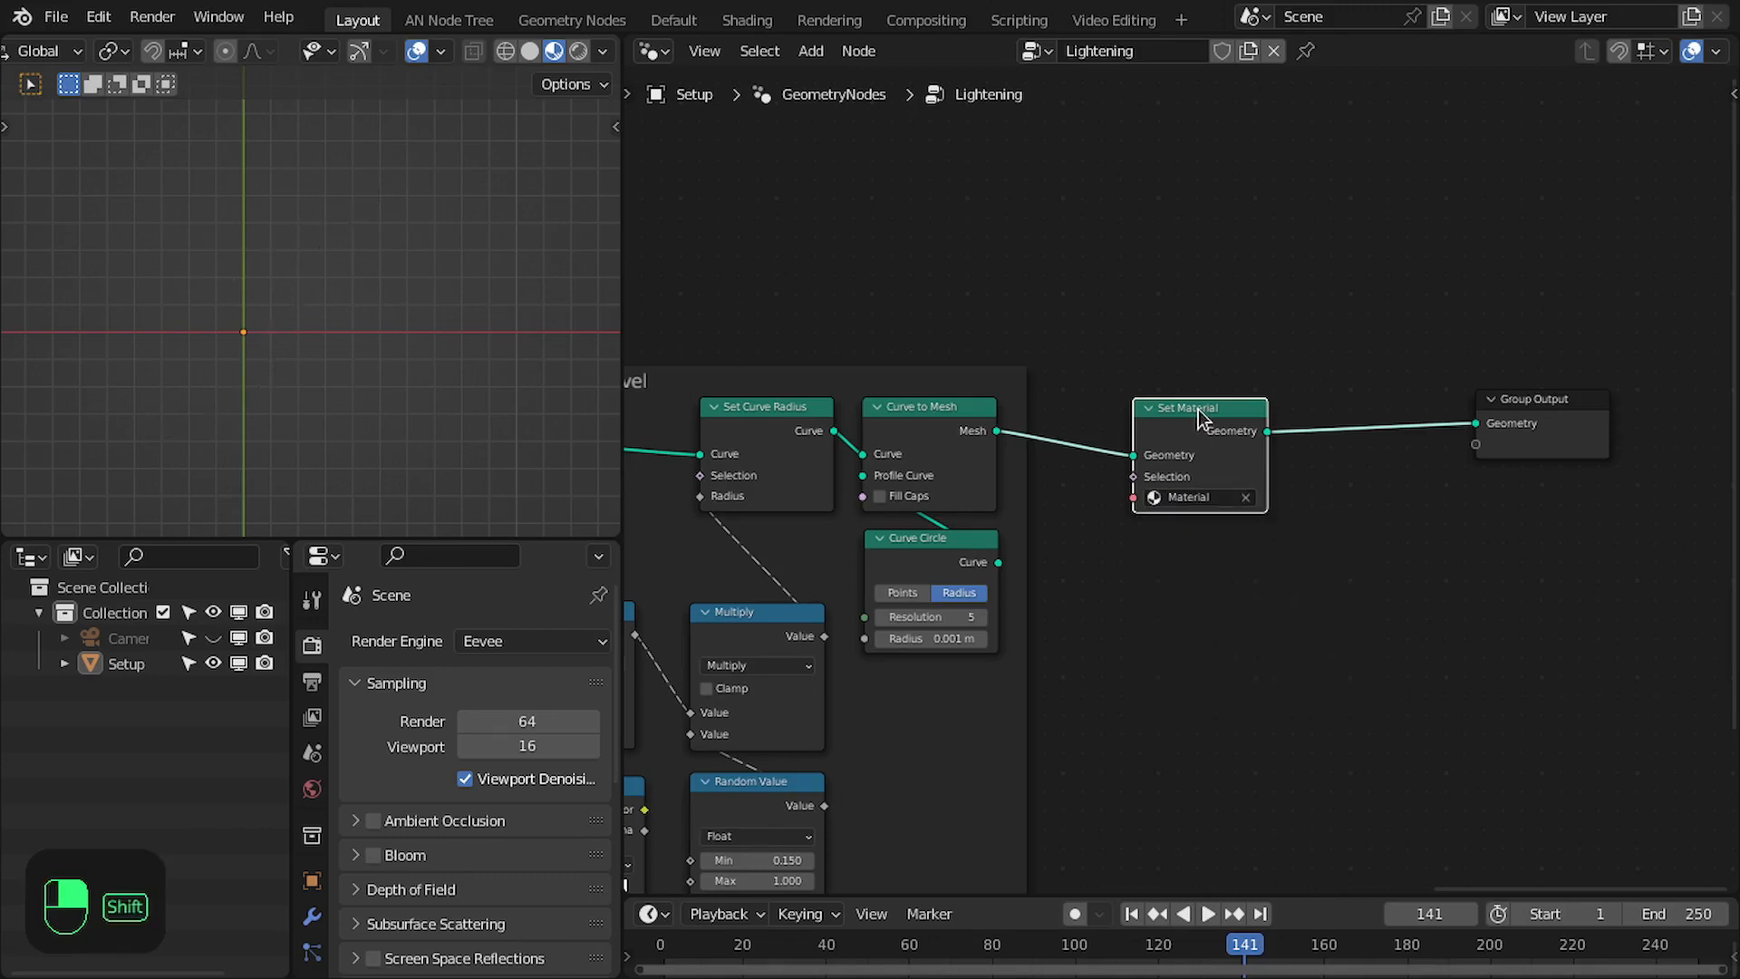
key("shift+e")
left_click(1558, 376)
- In the Shading workspace, replace the material's existing shader with an Emission shader connected to the Material Output's Surface
left_click(755, 23)
middle_click_drag(999, 231, 1124, 331)
left_click(1129, 324)
key("x")
left_click_drag(1266, 377, 1023, 277)
type("emis")
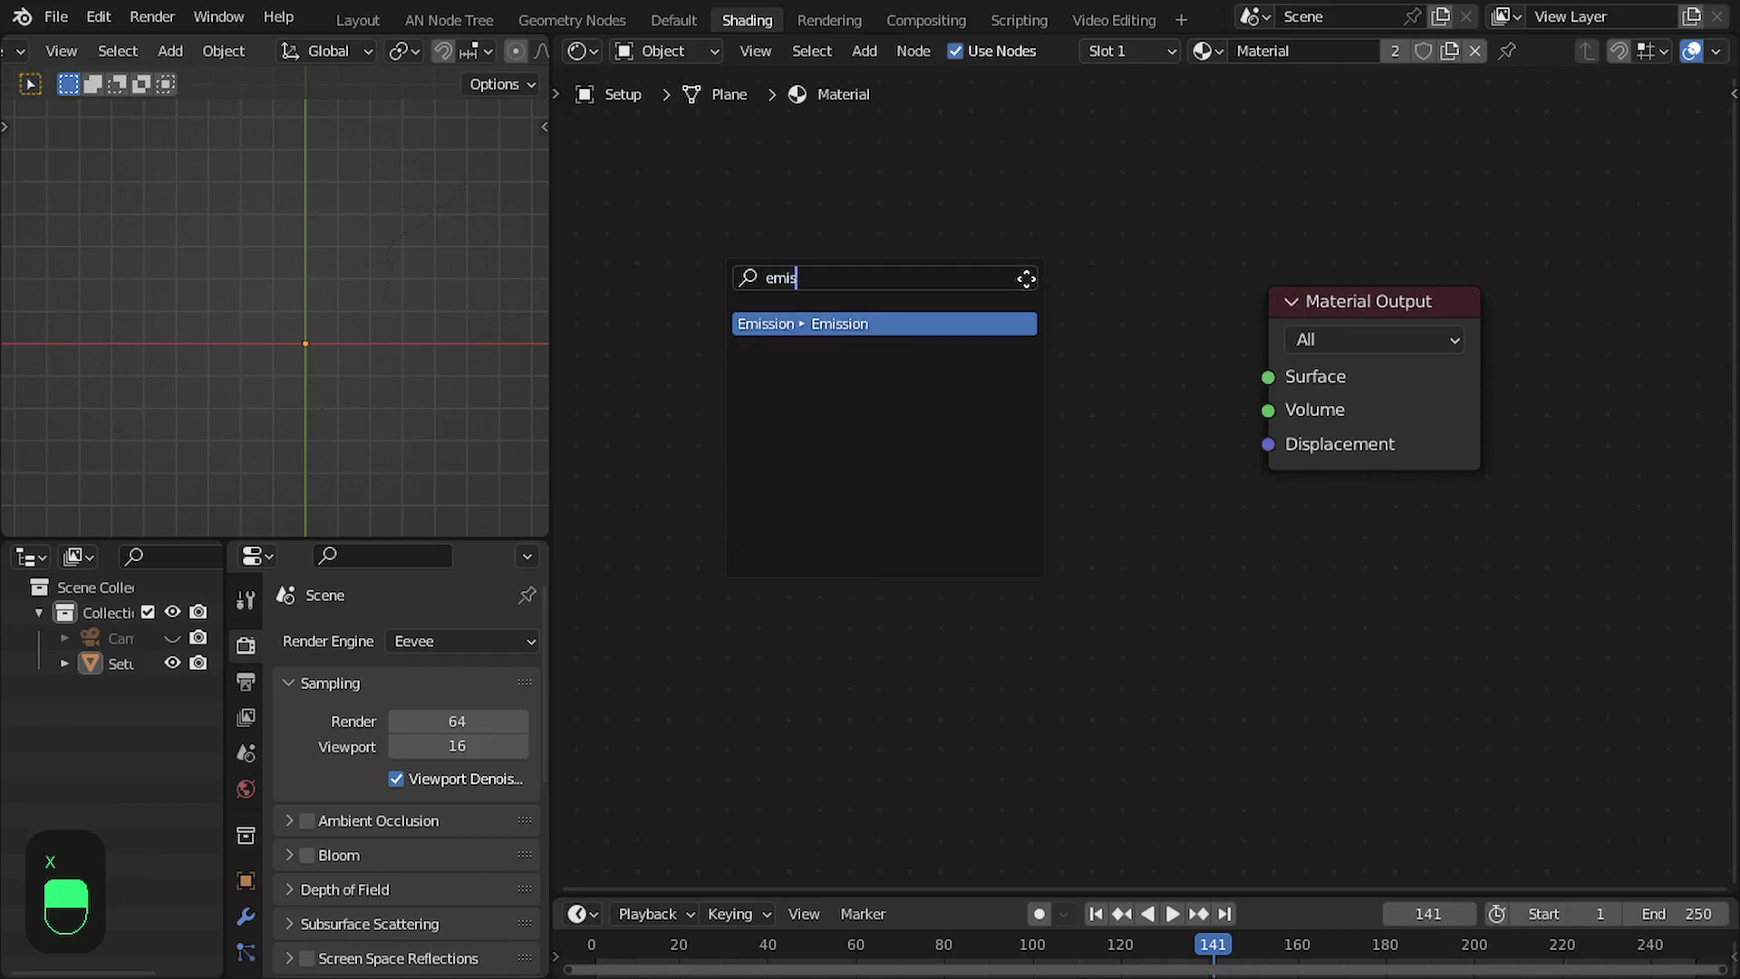
key("Return")
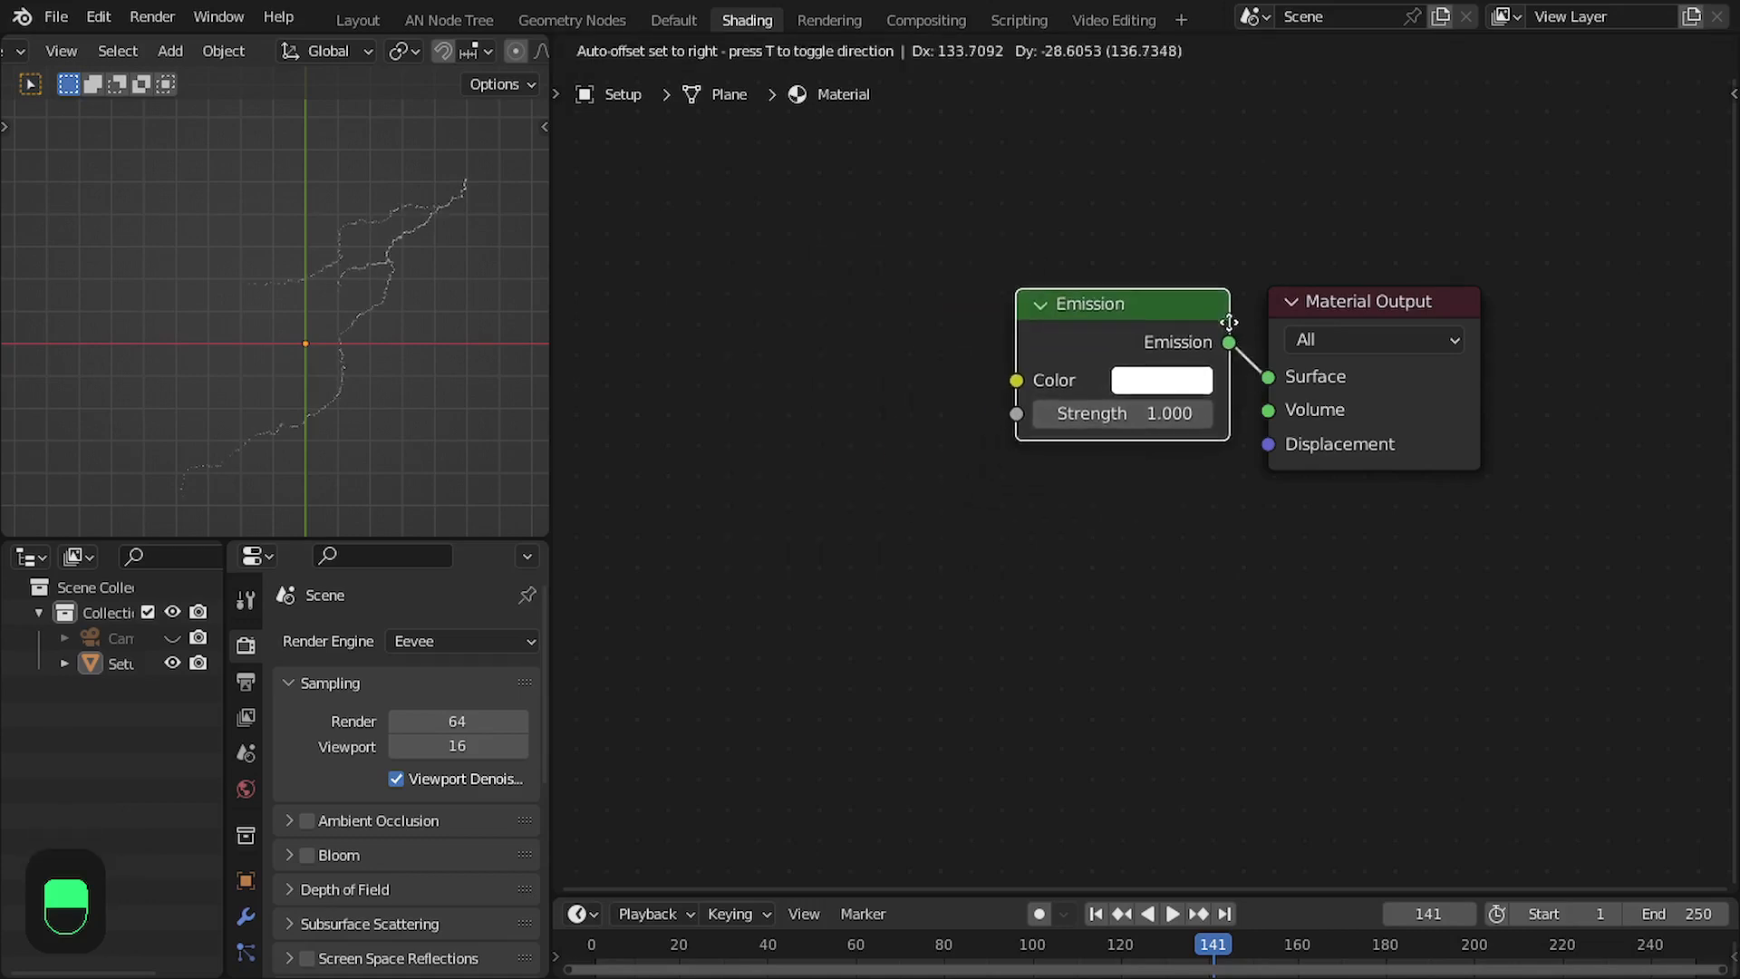
- Rename the material Emission and set the Emission shader's strength to 150
left_click(1172, 92)
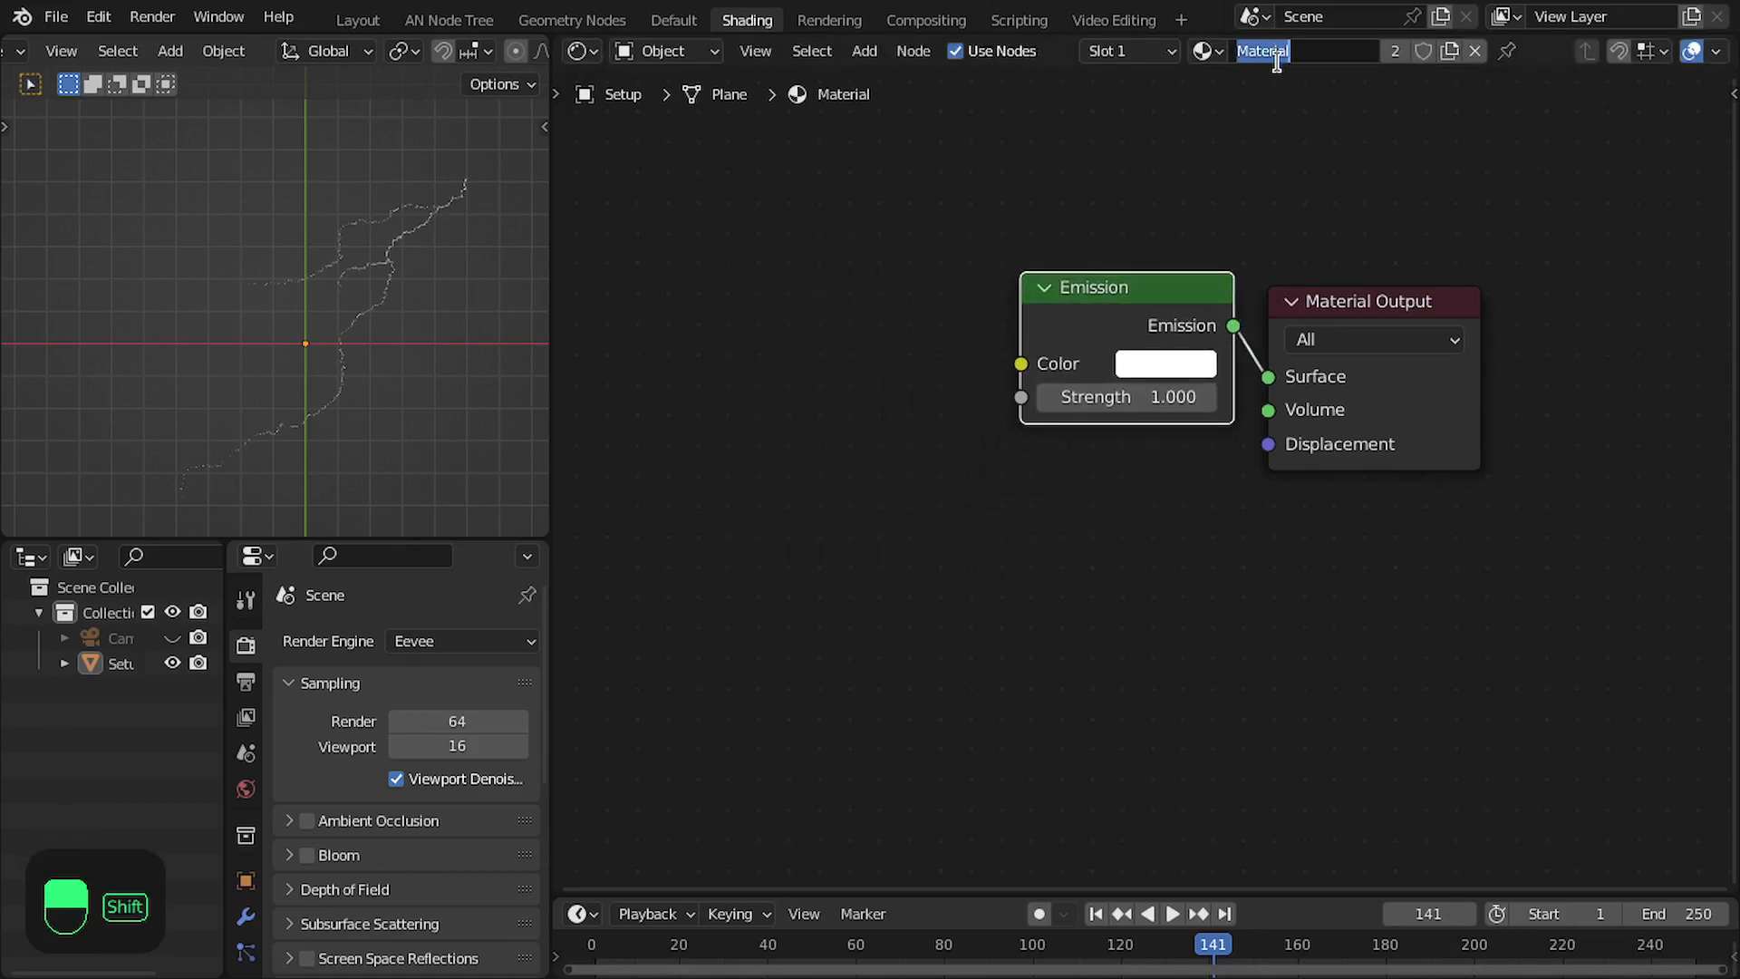
type("Emission")
left_click(1175, 399)
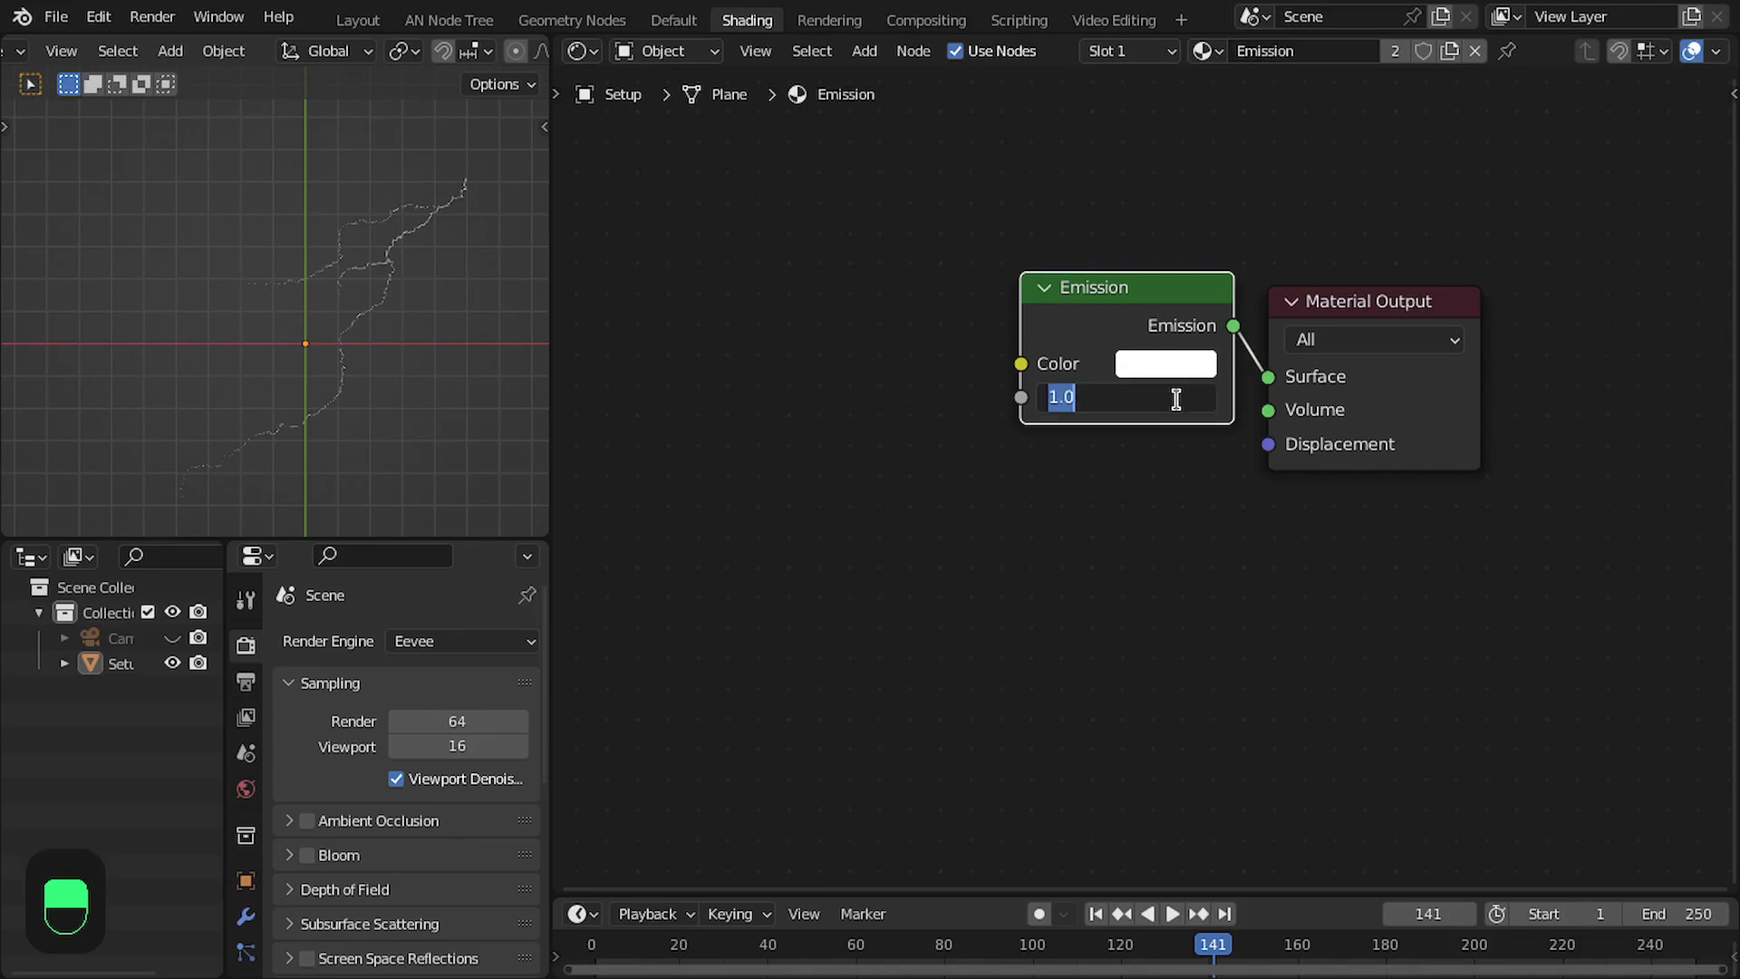
key("Return")
scroll(1268, 367, "up", 1)
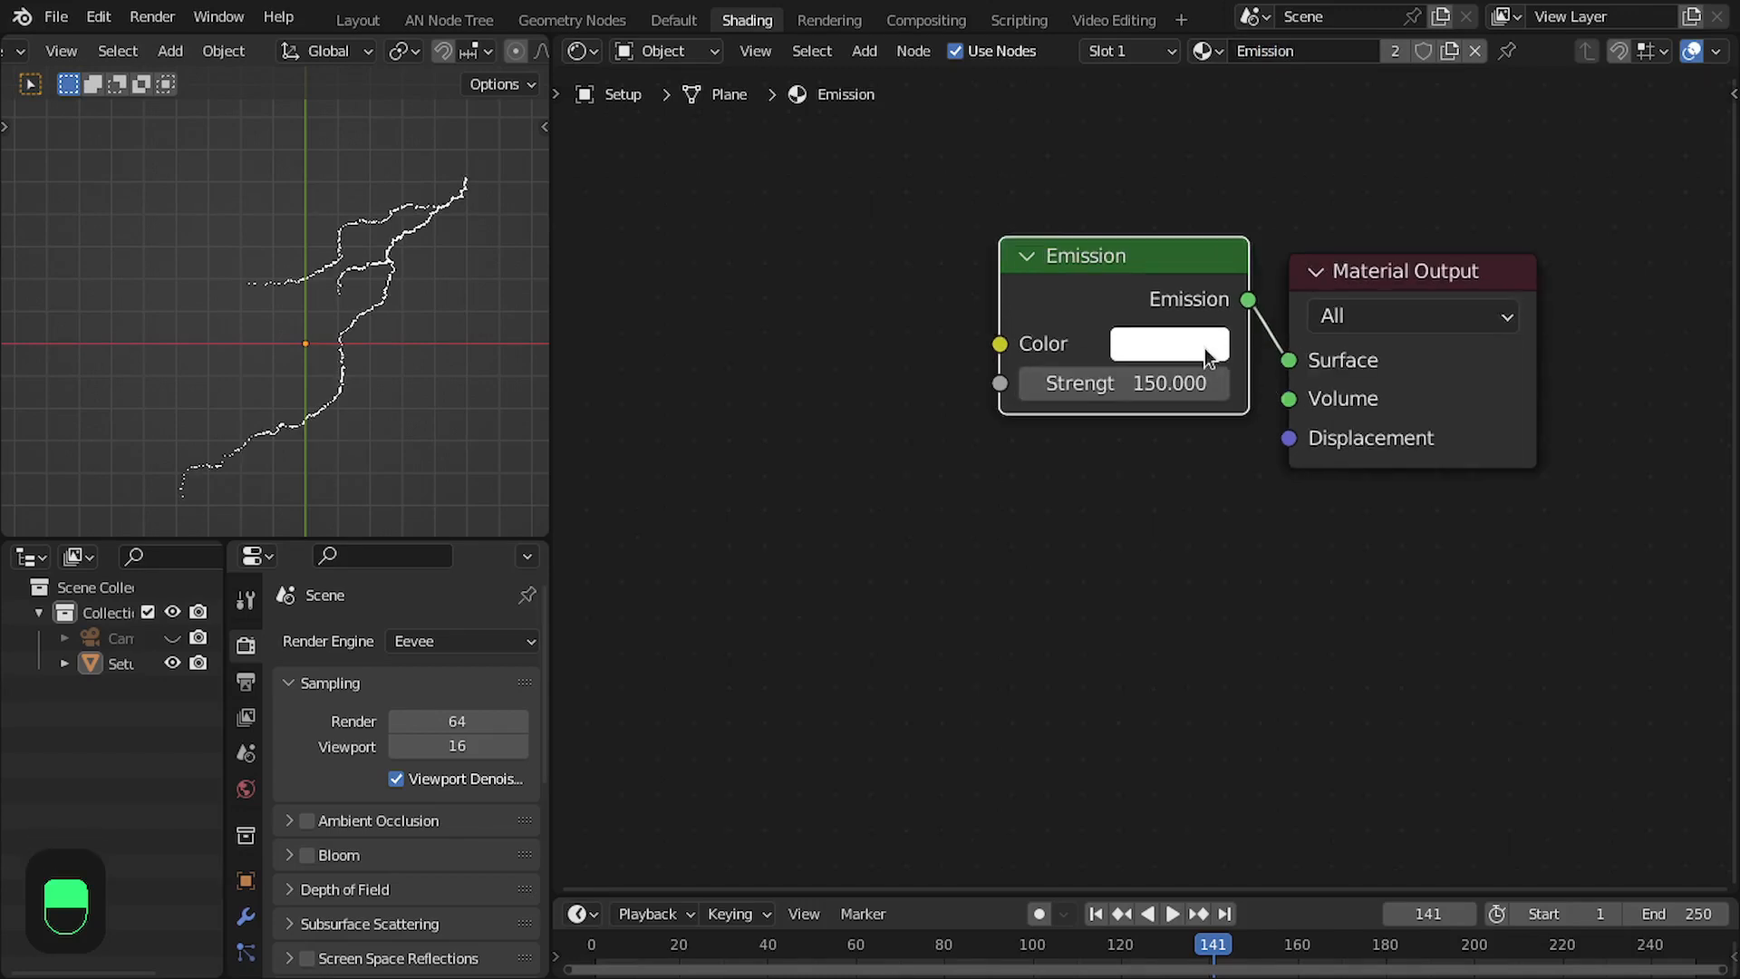
- Make the emission color orange-red and preview the lightning in rendered shading with Bloom enabled
left_click(1205, 349)
left_click(1242, 623)
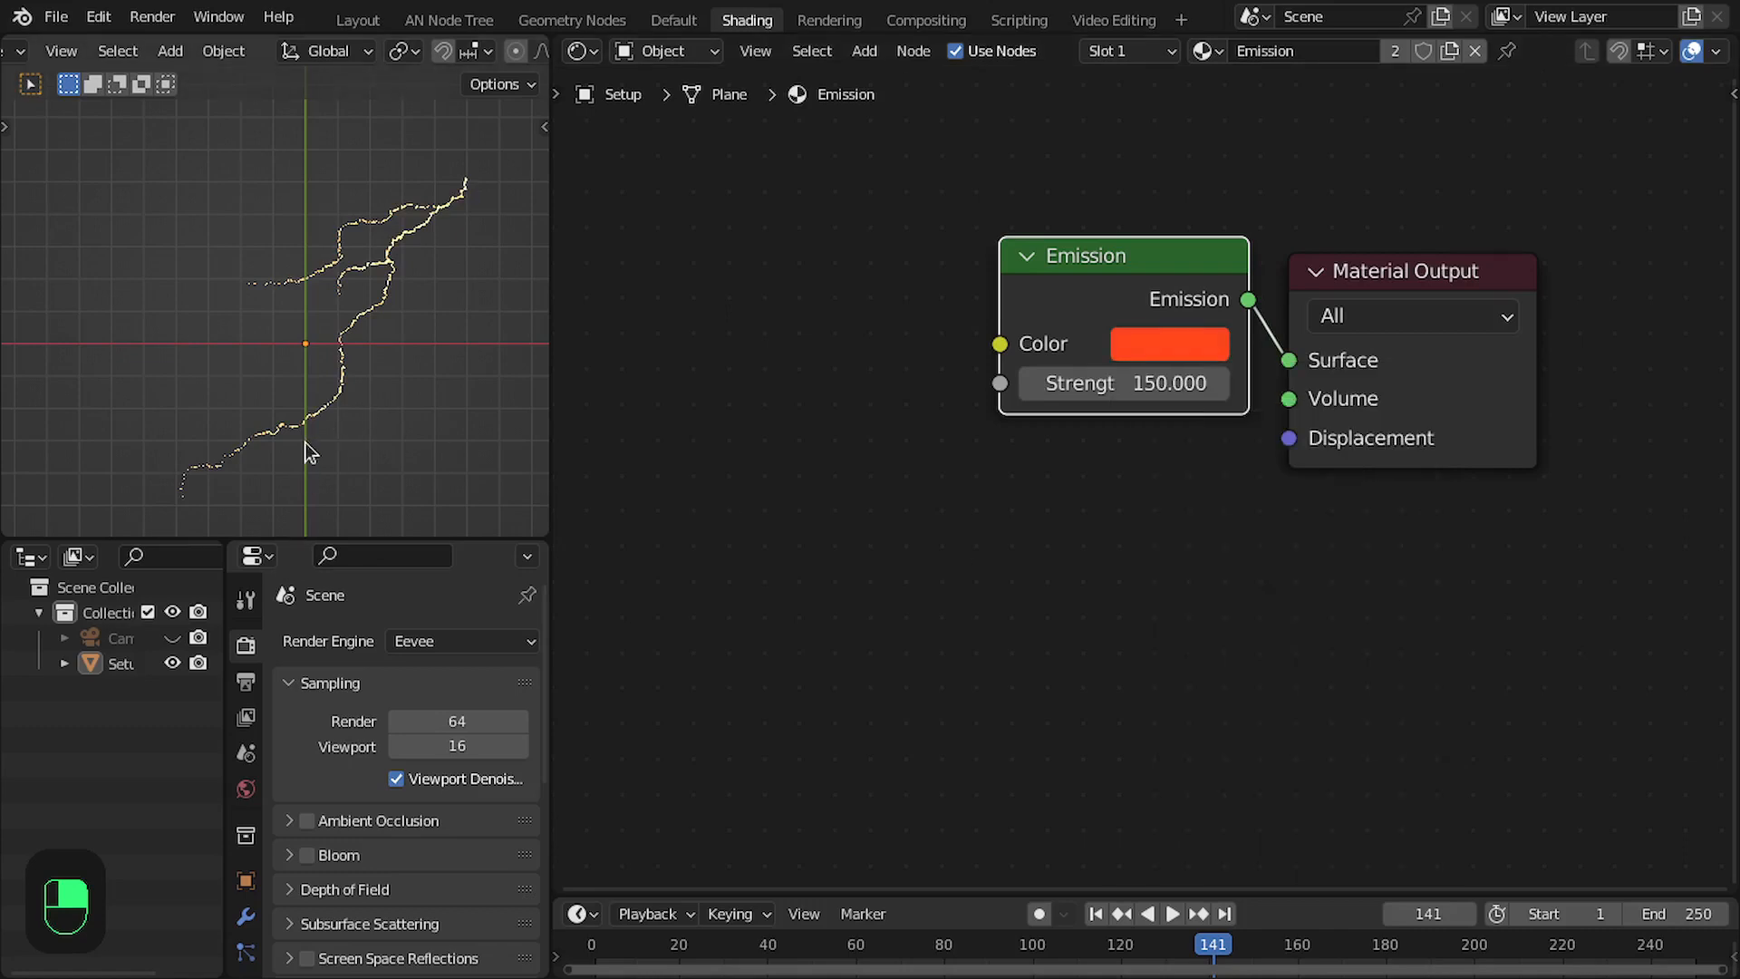
key("z")
left_click(344, 226)
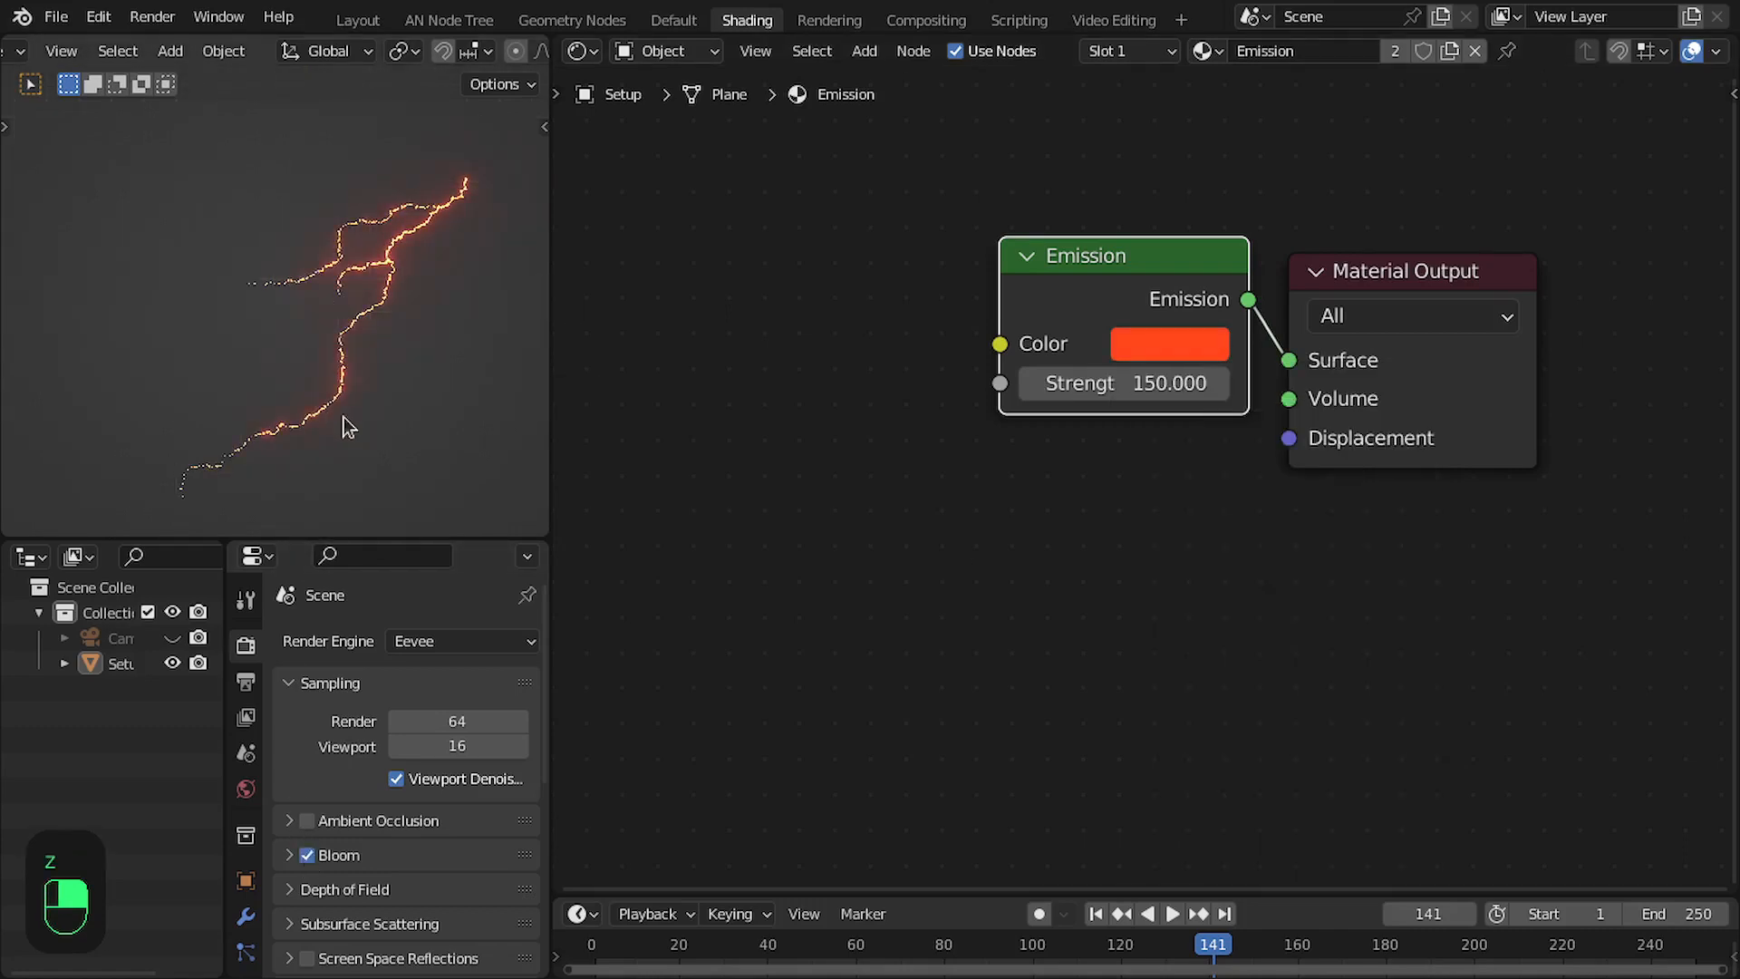
scroll(366, 388, "up", 4)
scroll(366, 388, "down", 5)
scroll(338, 280, "up", 6)
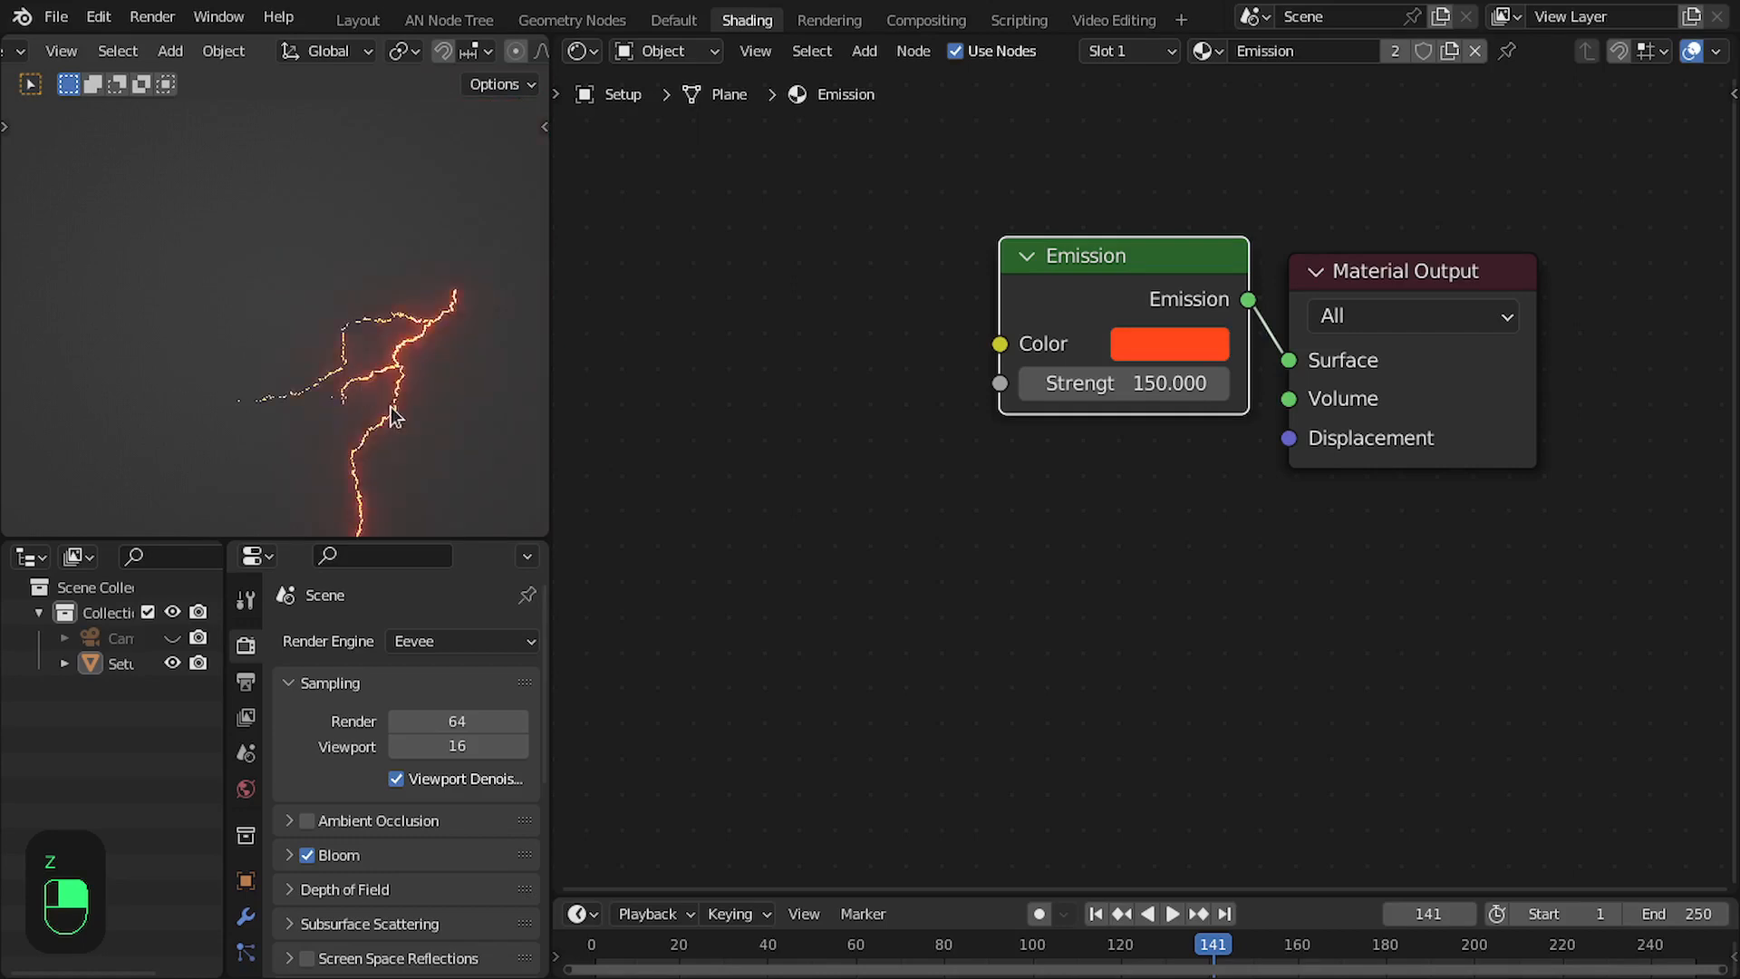
scroll(288, 274, "up", 1)
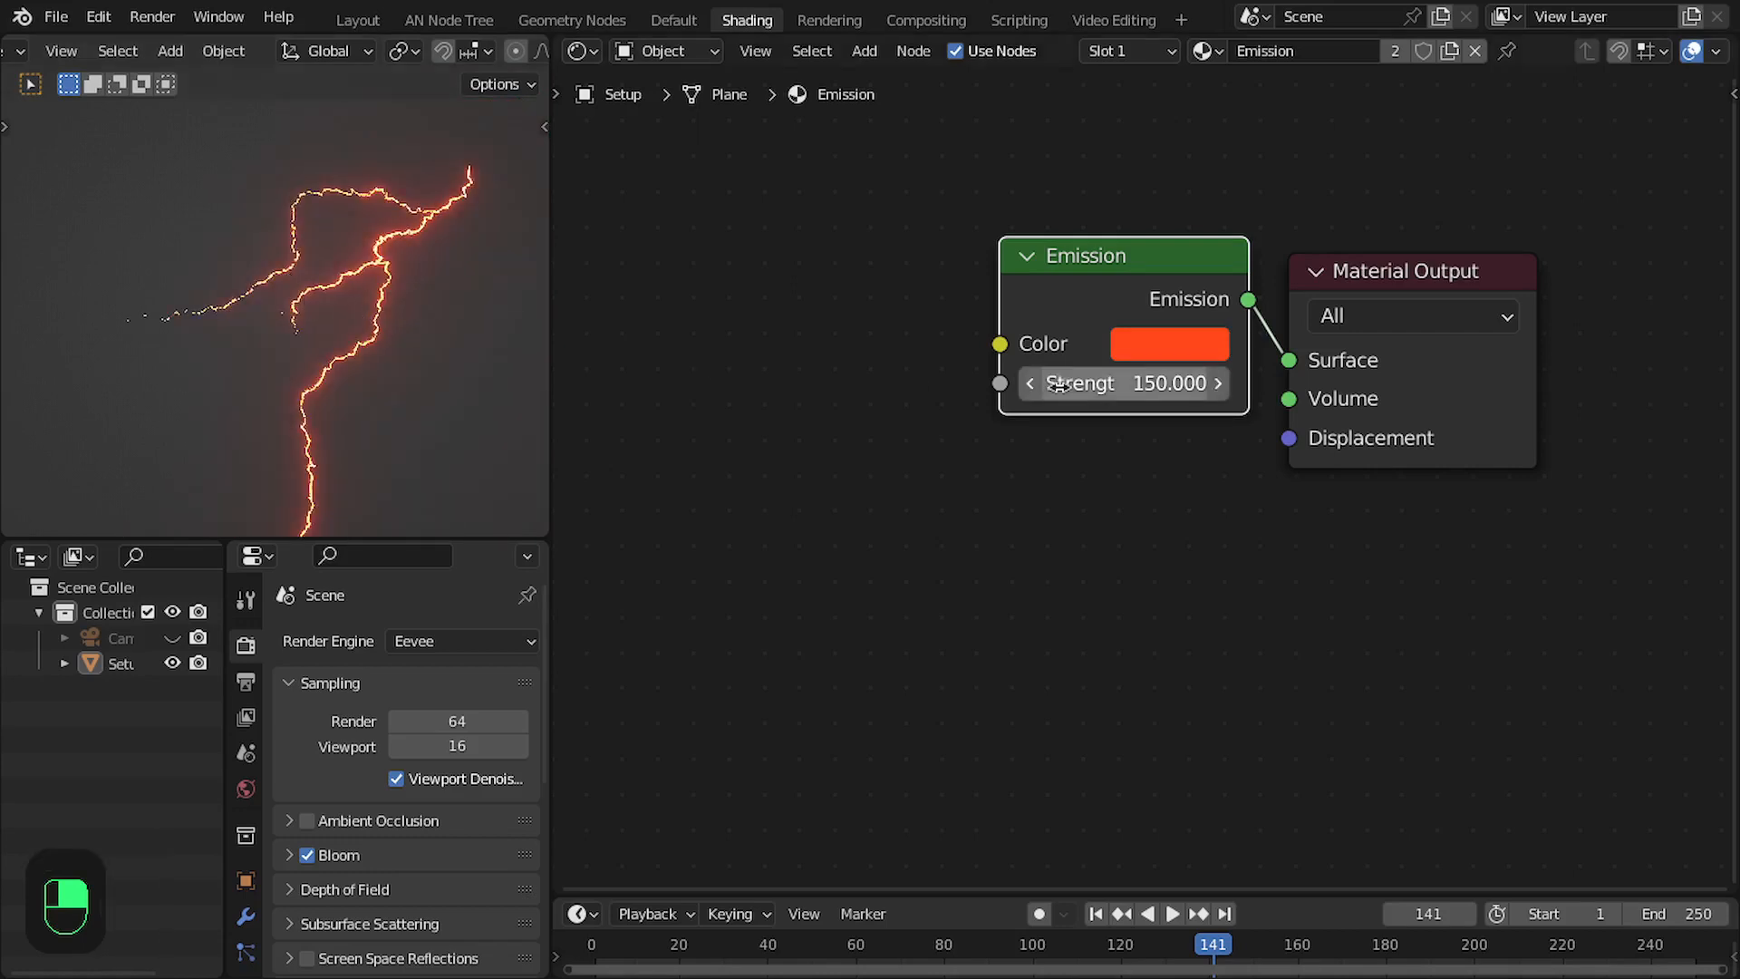
- Change the emission color to violet with hue 0.695 and saturation 0.961
left_click(1177, 342)
left_click_drag(1351, 495, 1357, 495)
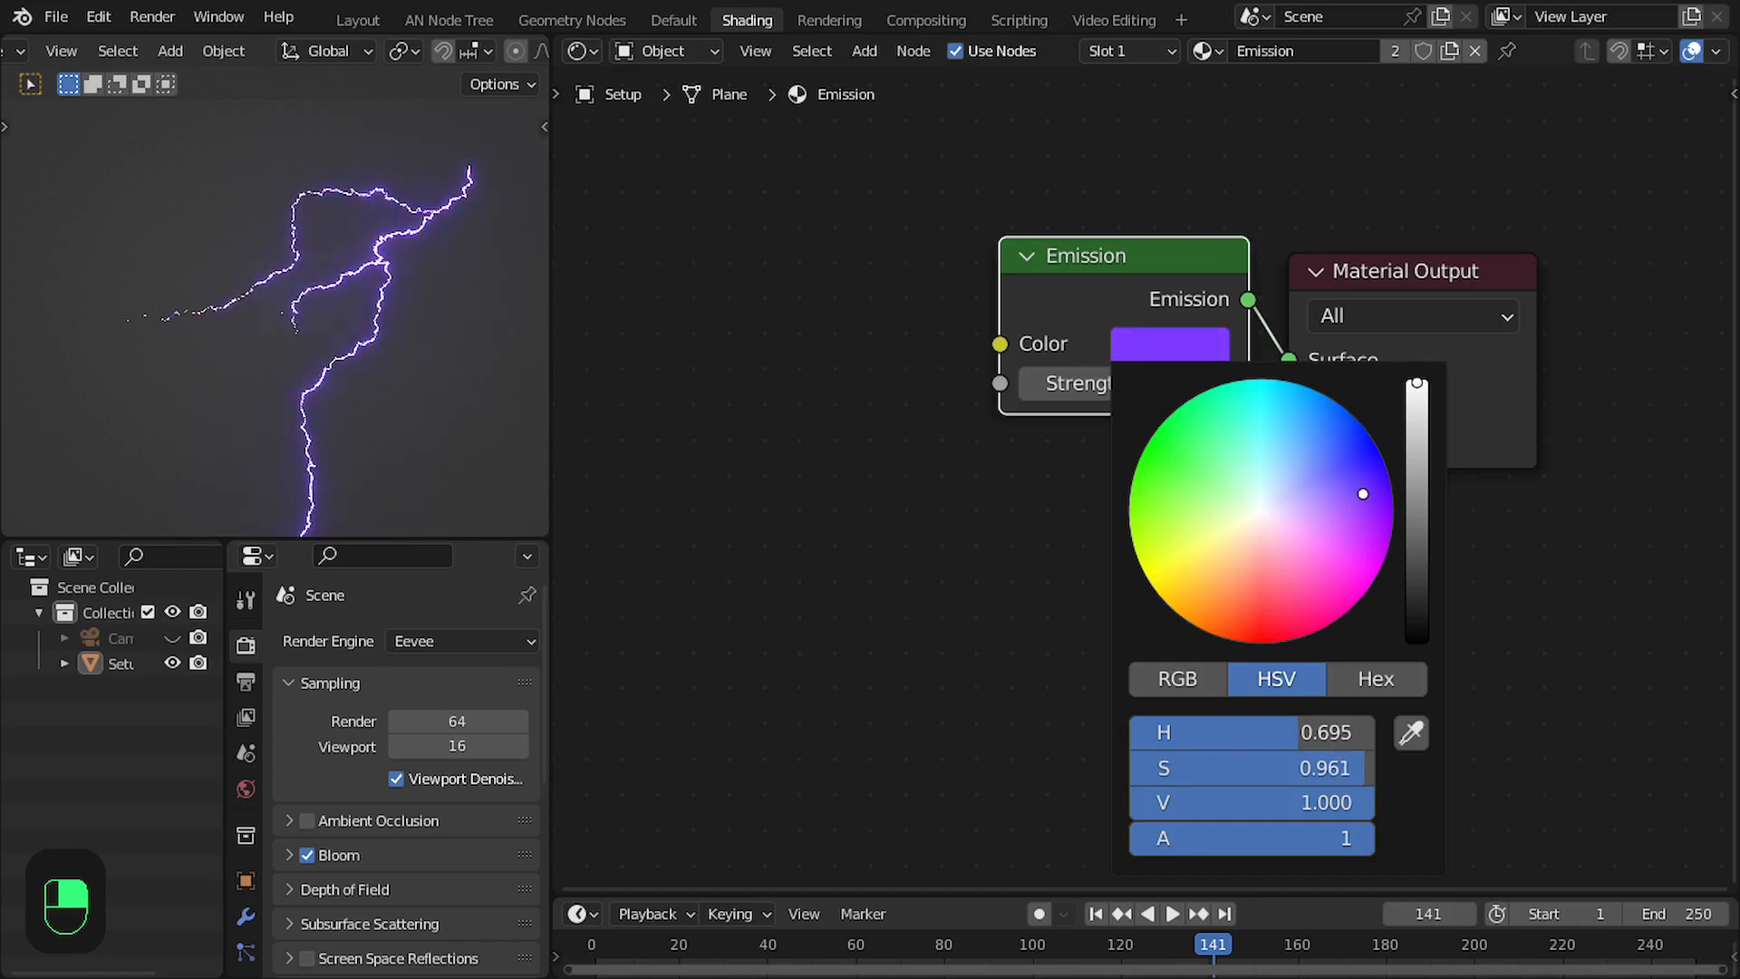
- Step forward through the frames in an enlarged 3D viewport to examine the glowing violet lightning
key("ctrl+space")
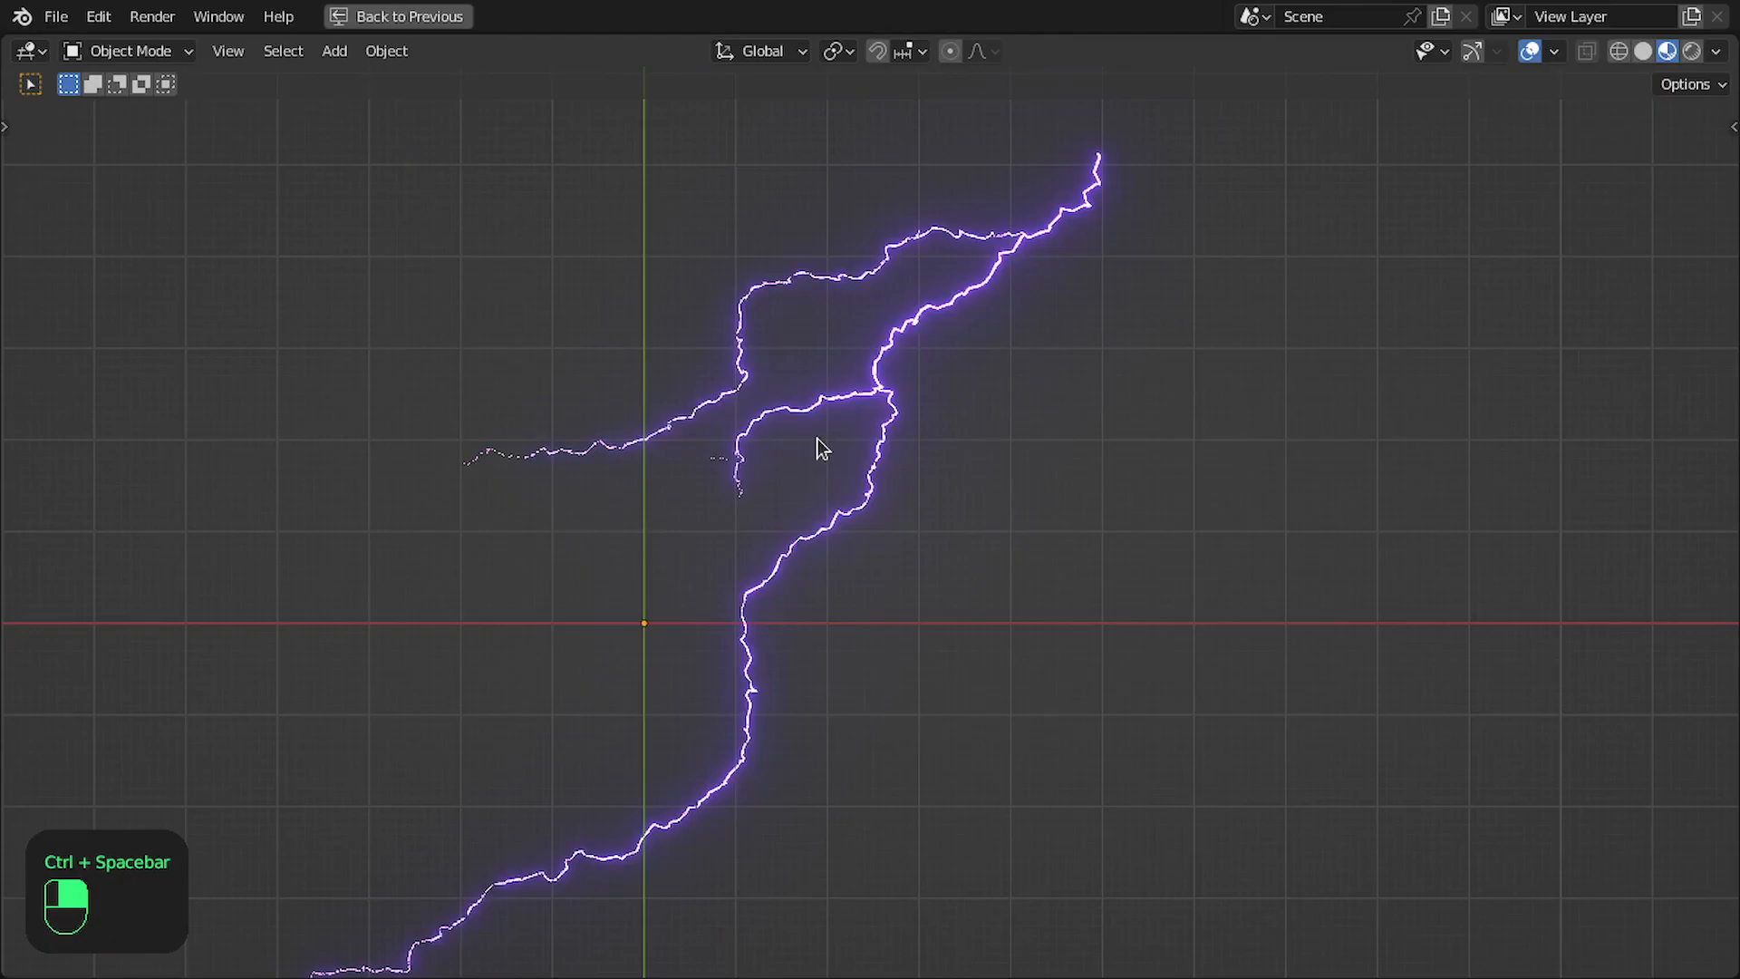
key("Right")
key("Right")
key("Right")
key("Right")
key("Right")
key("Right")
key("Right")
key("Right")
key("Right")
key("Right")
key("Right")
key("Right")
key("Right")
key("Right")
key("Right")
key("Right")
key("Right")
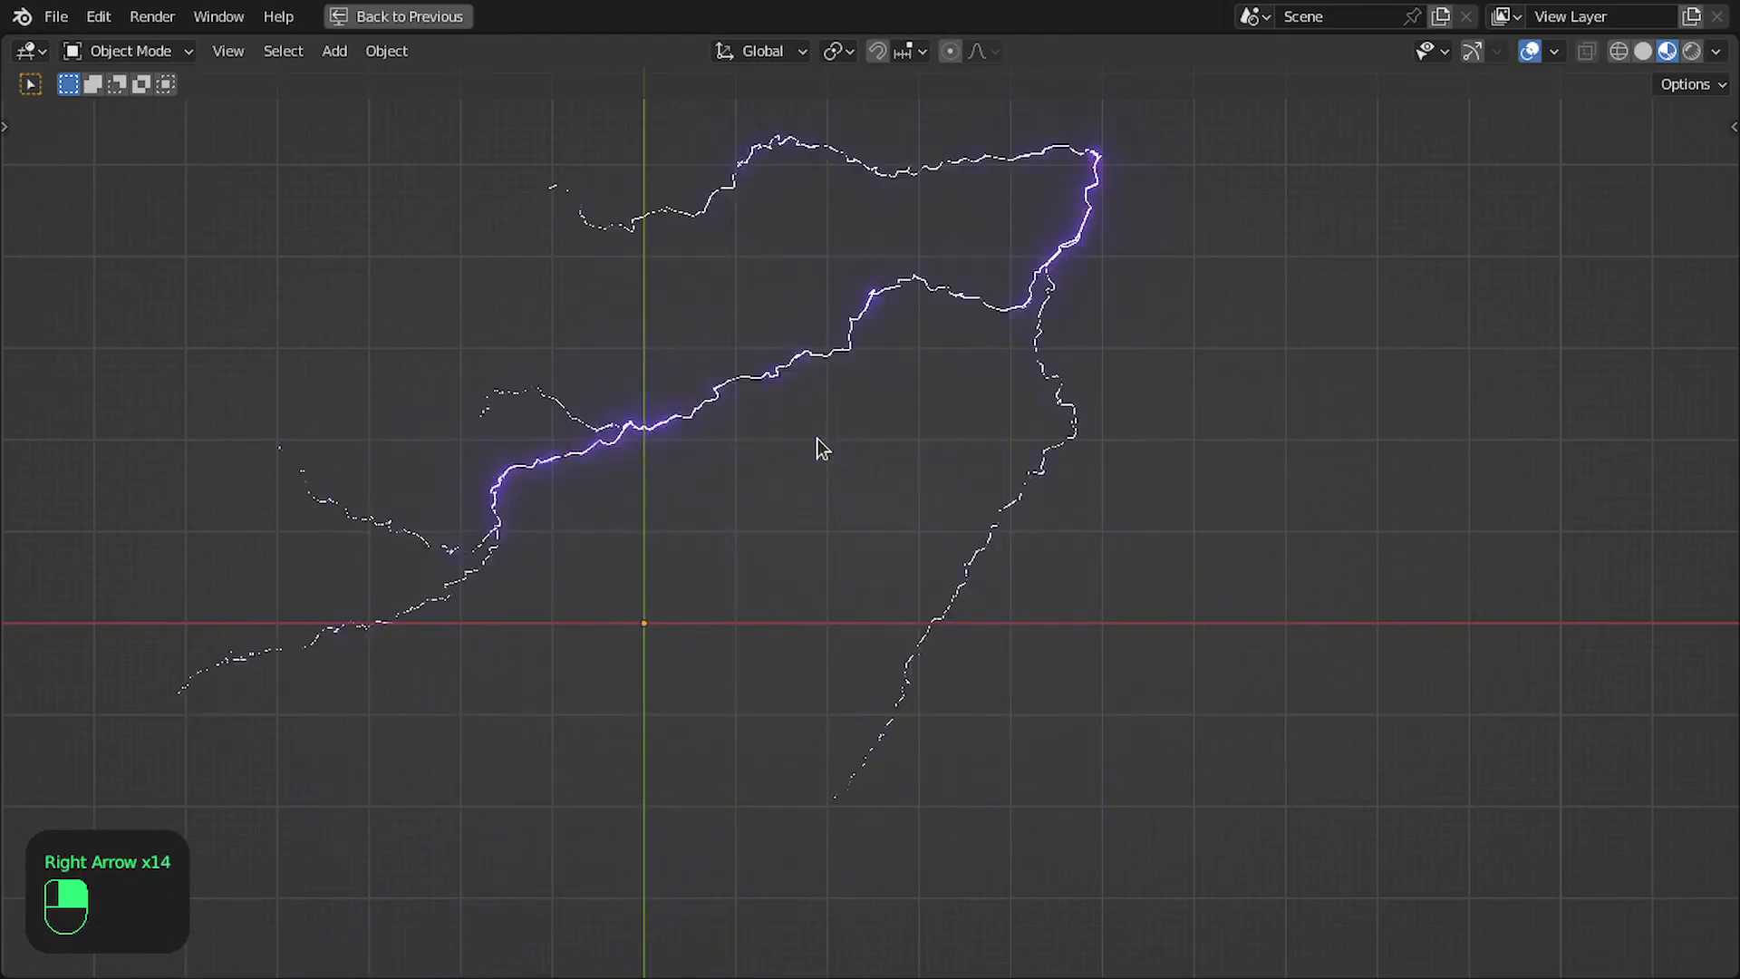
key("Right")
key("Right")
key("Right")
key("Right")
key("Right")
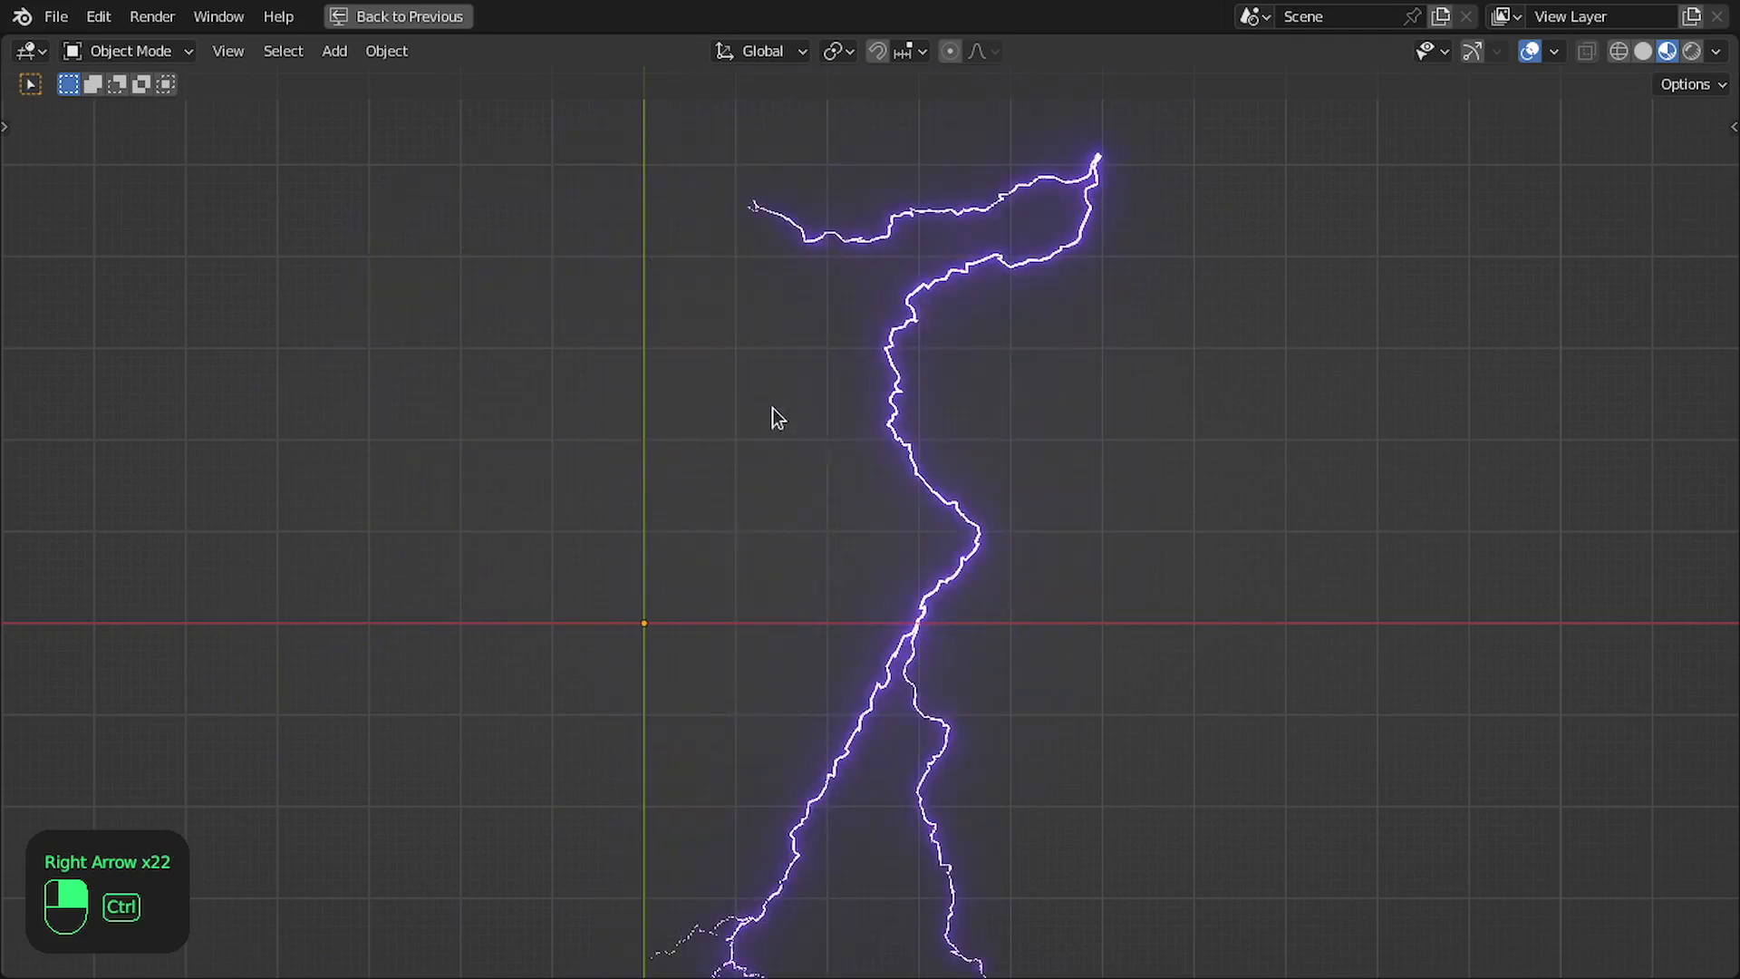
key("ctrl+space")
- In the Layout workspace, set the Scale node's factor in the Smooth and Fine Details frame to 0.02
middle_click_drag(832, 390, 869, 382)
scroll(1323, 448, "up", 4)
scroll(1348, 443, "down", 5)
middle_click_drag(757, 497, 1427, 426)
scroll(1087, 439, "up", 6)
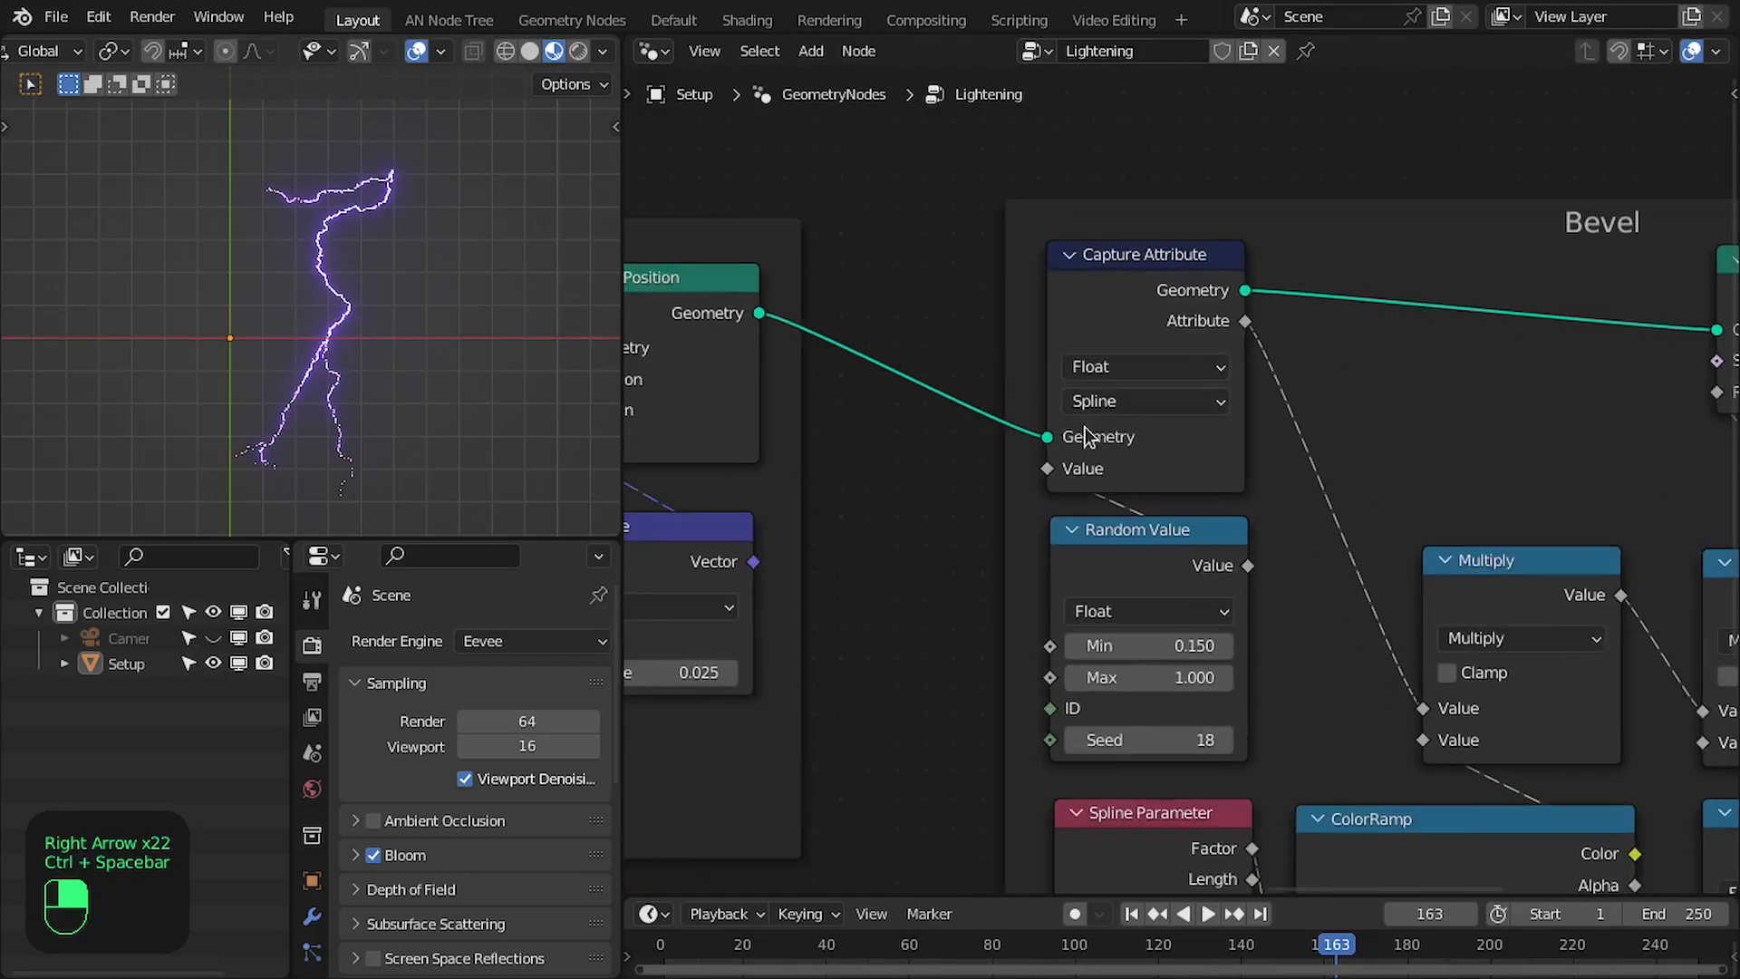
middle_click_drag(870, 463, 1378, 437)
scroll(1178, 476, "up", 4)
middle_click_drag(1153, 637, 1292, 558)
left_click(1350, 634)
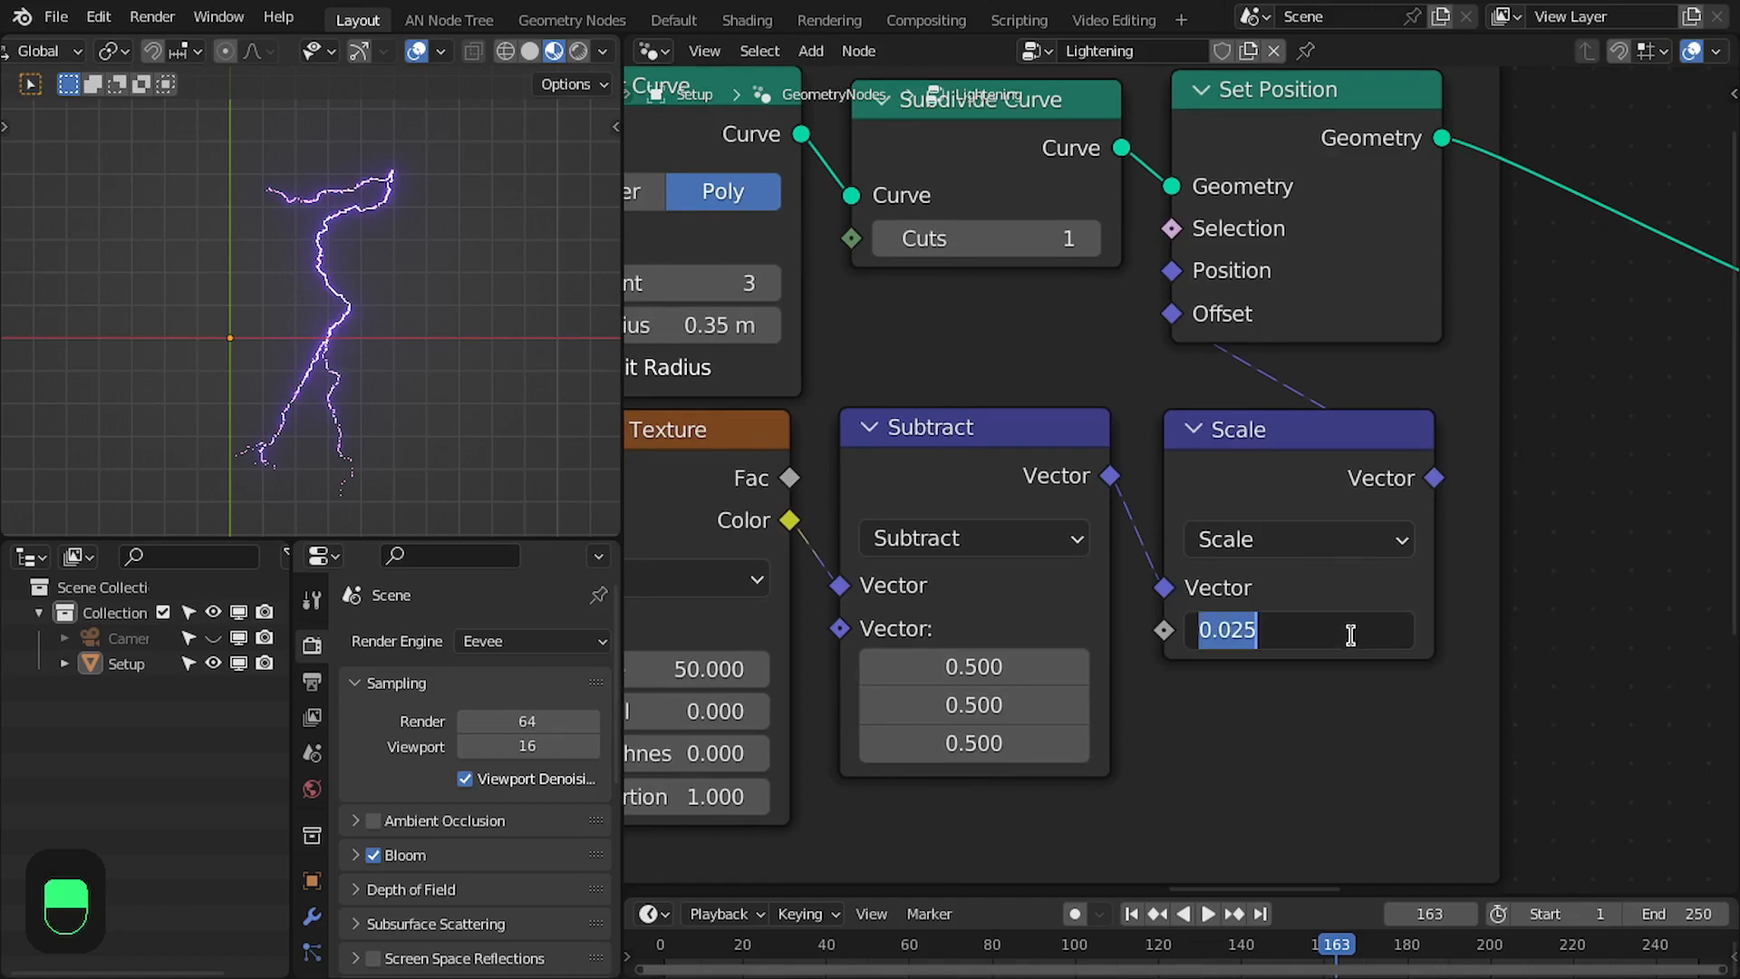
type("0.02")
key("Return")
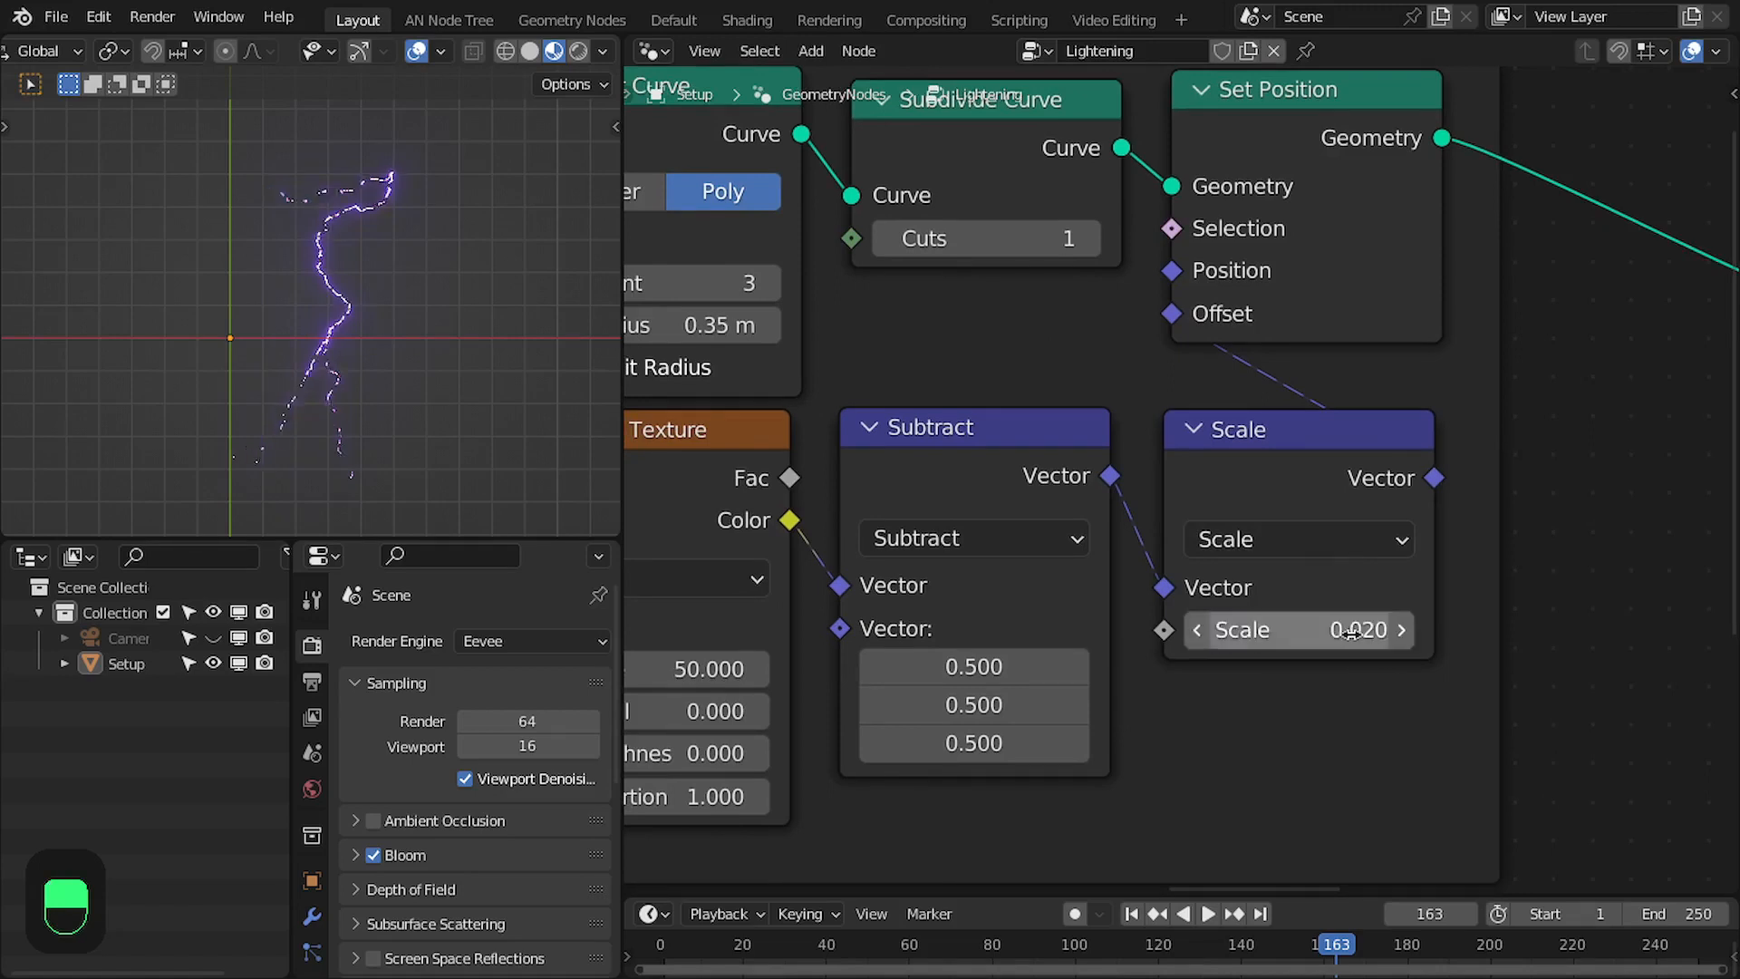
- Advance a few frames in an enlarged 3D viewport to check the lightning's fine detail with the new offset scale
scroll(456, 340, "up", 5)
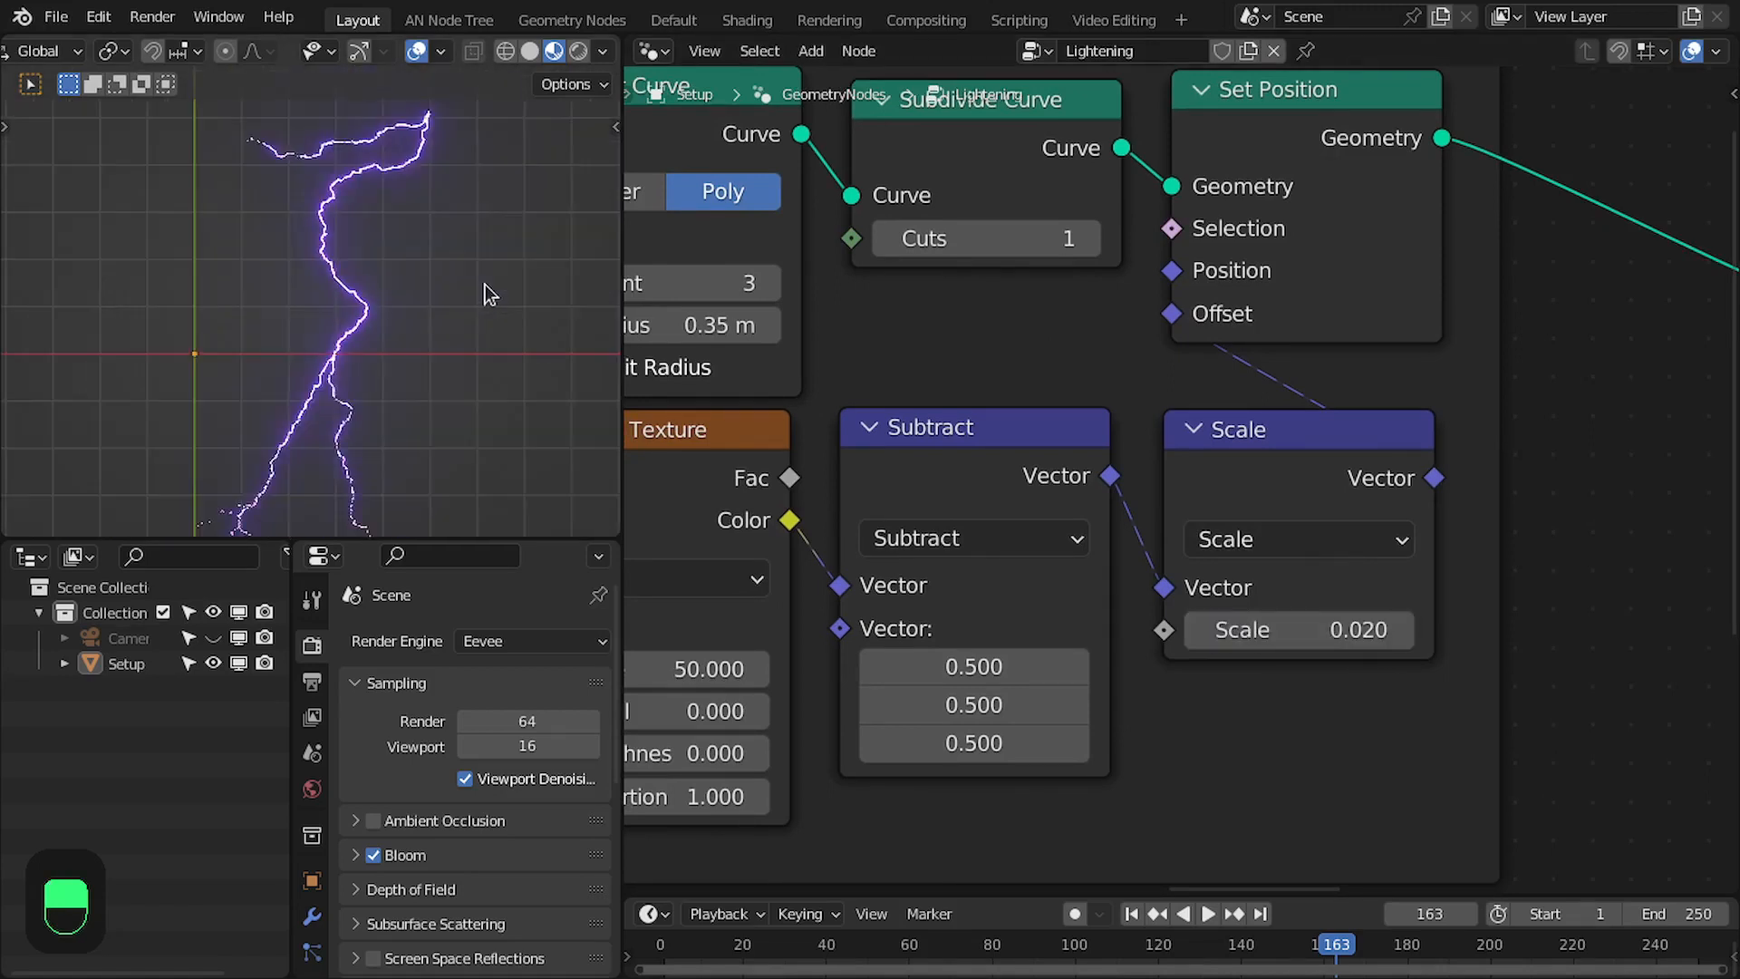
key("ctrl+space")
scroll(788, 460, "down", 3)
scroll(791, 458, "up", 4)
key("Right")
key("Right")
key("Right")
key("Right")
key("Right")
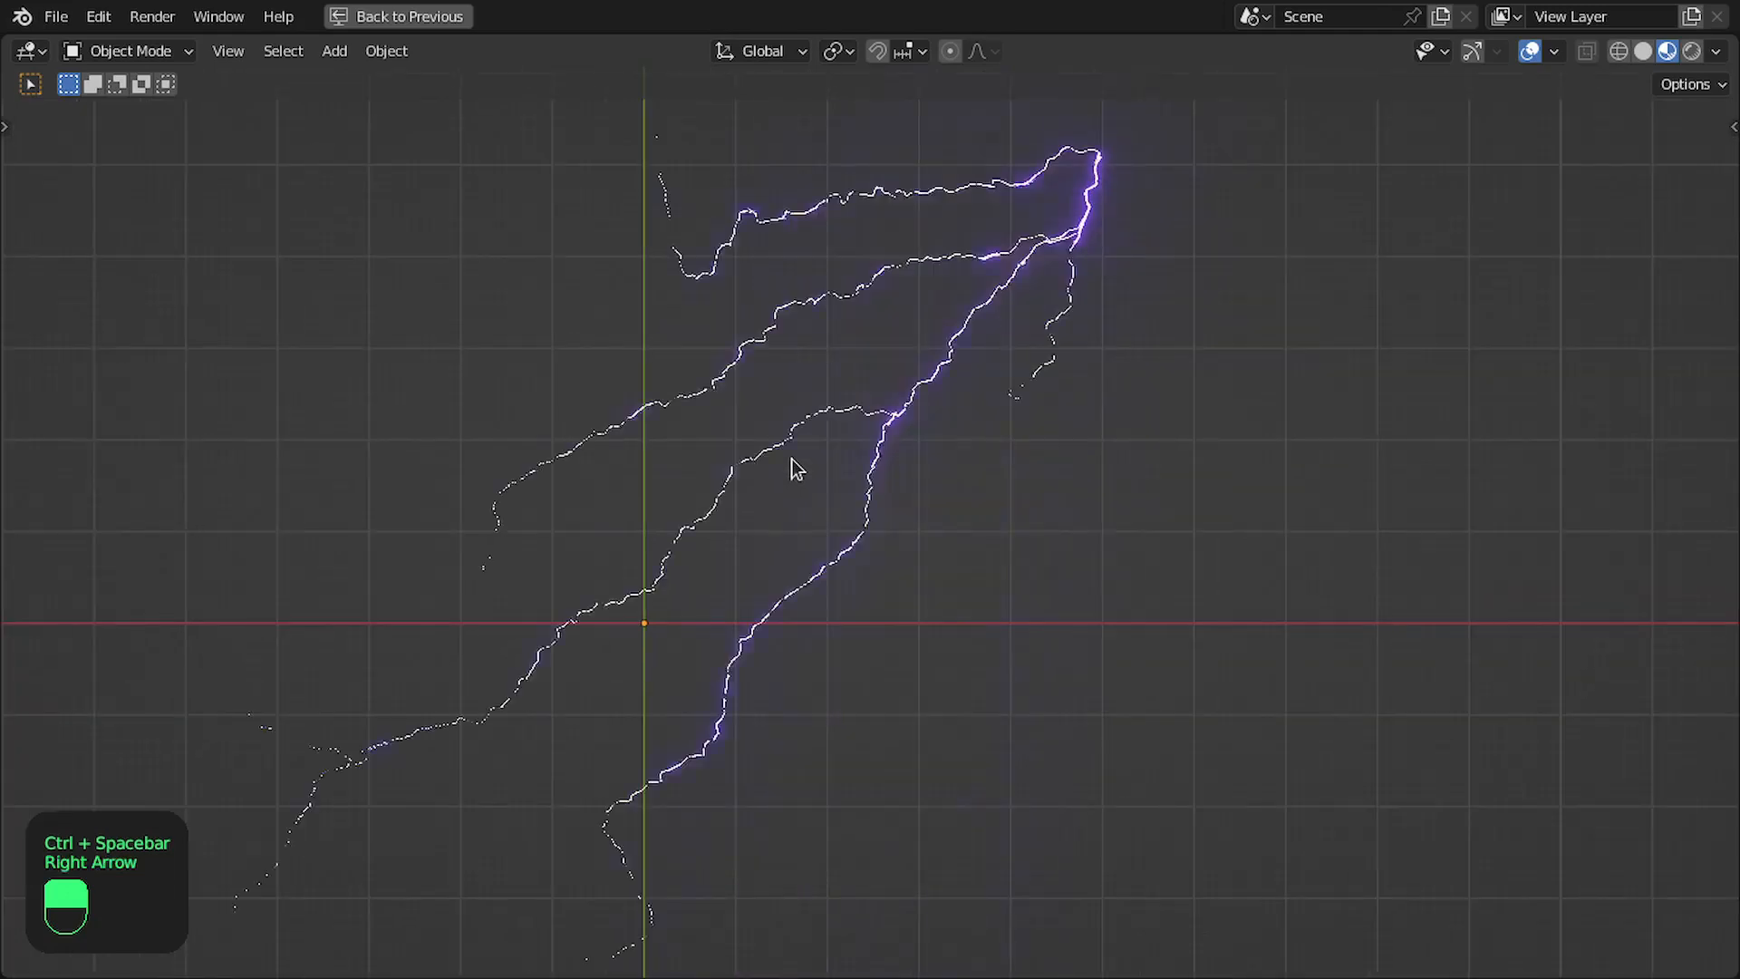
key("ctrl+space")
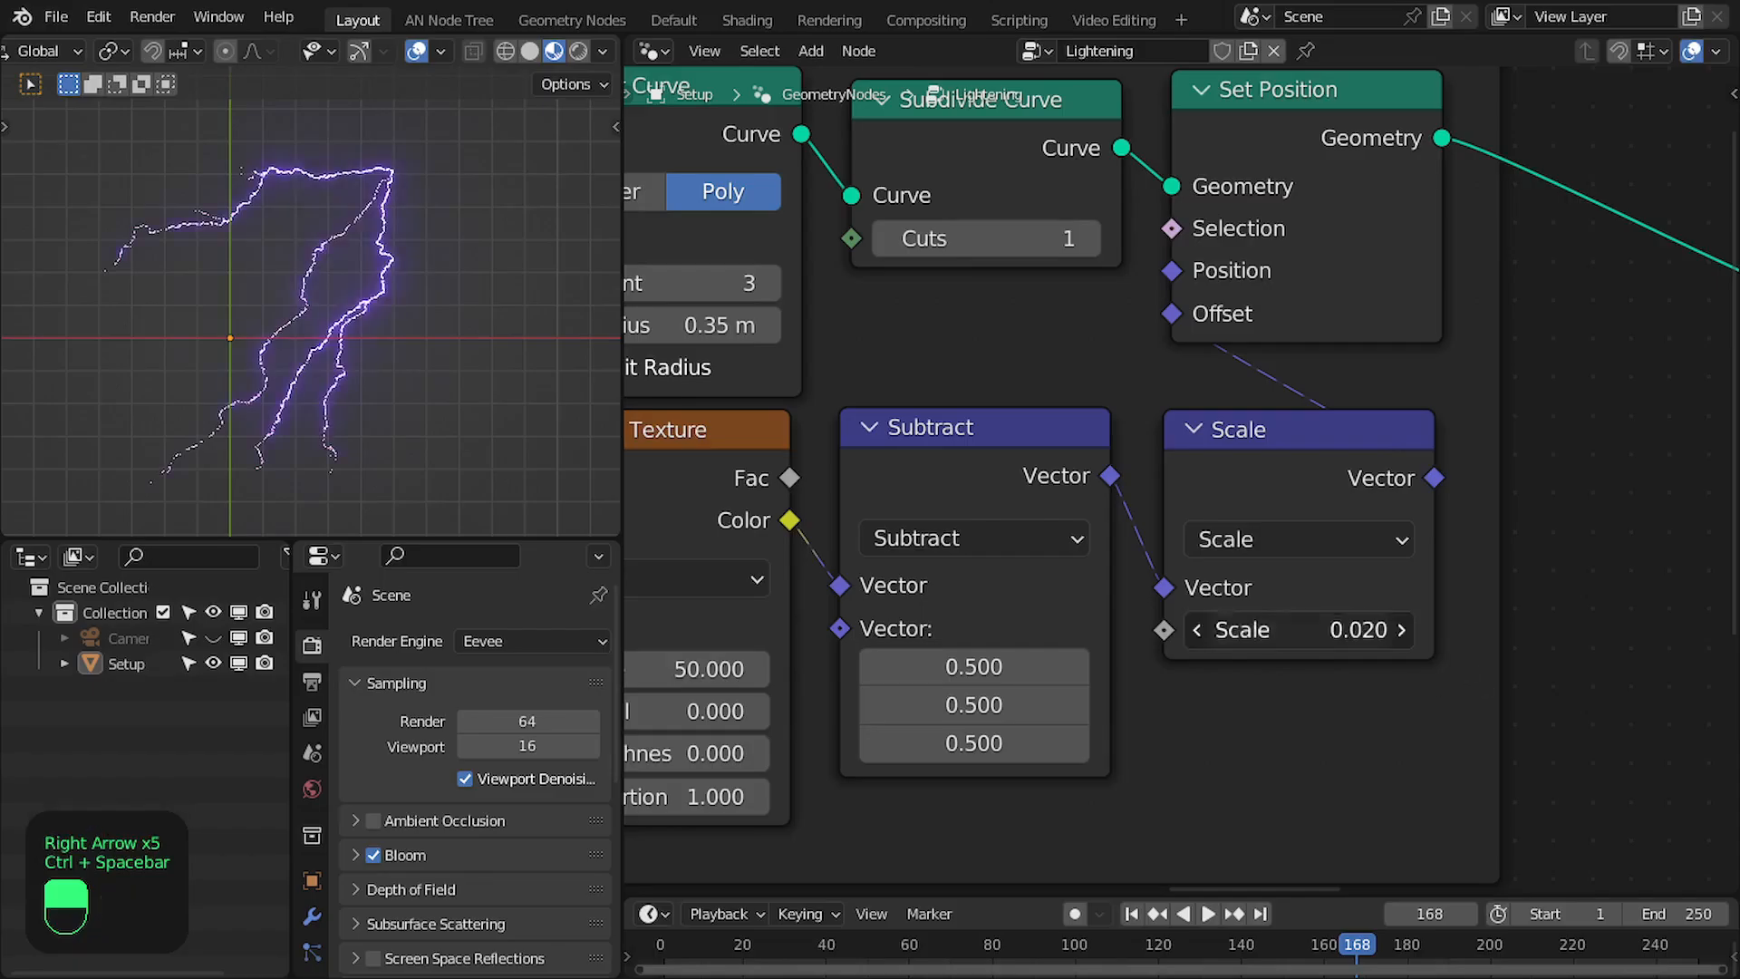
- Set the Scale node's factor in the Smooth and Fine Details frame to 0.015
type("5")
key("Return")
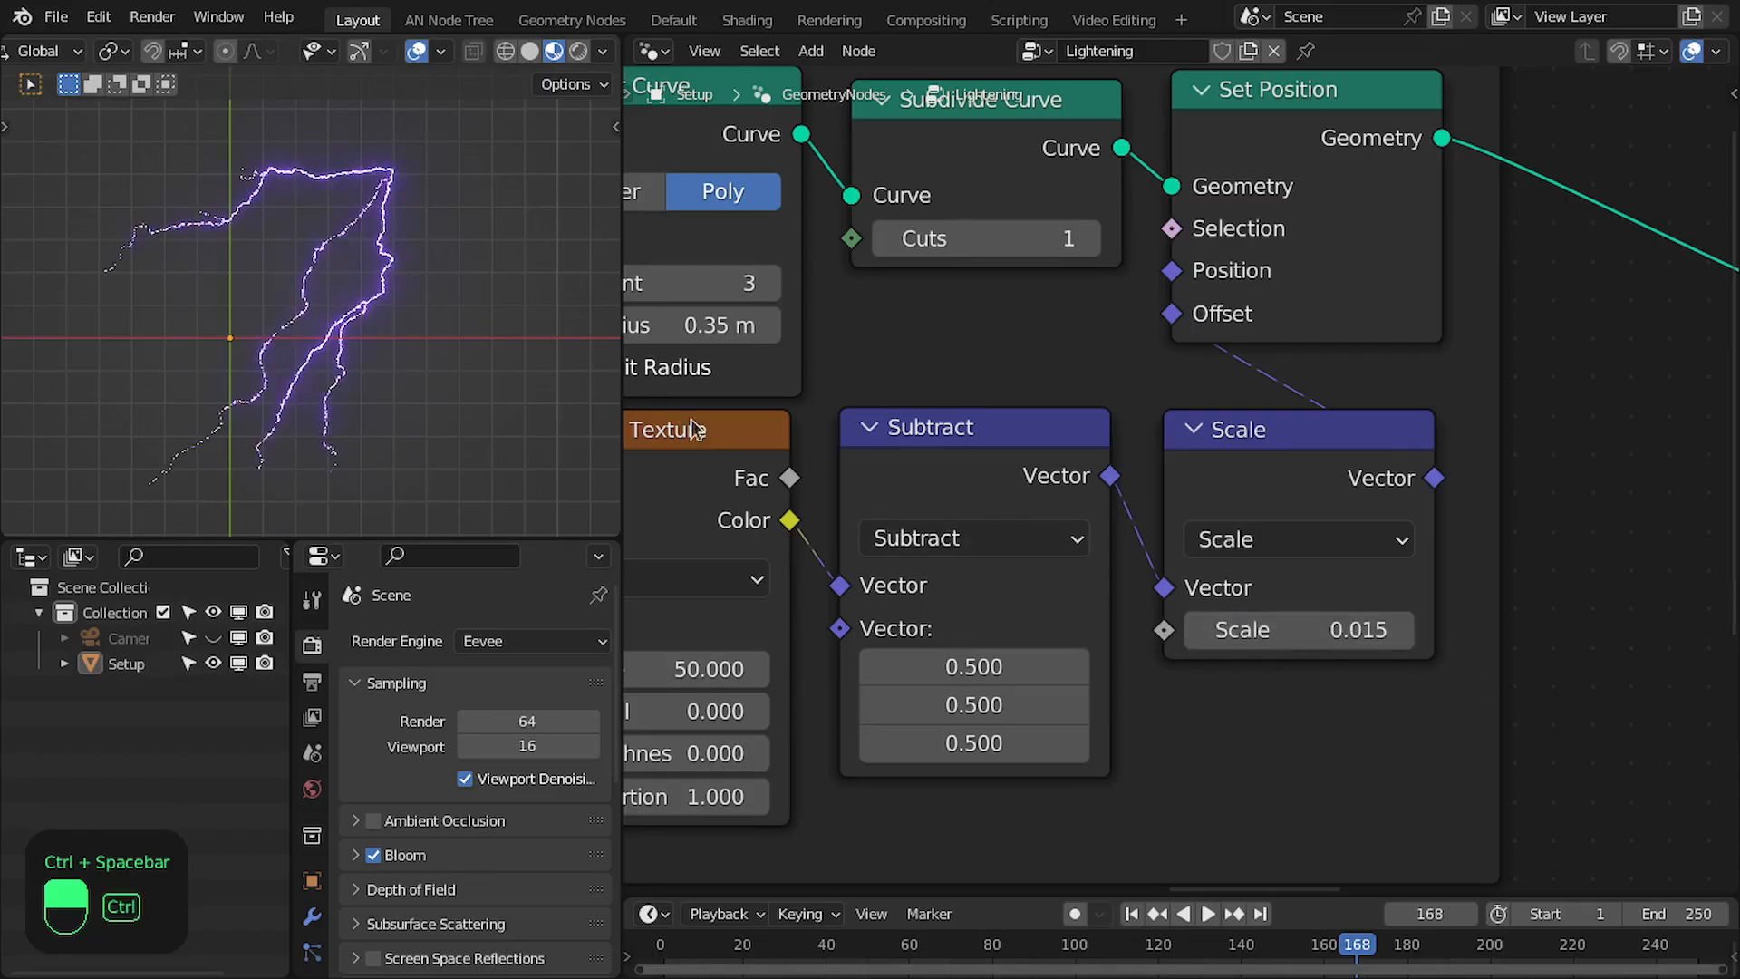
- Step forward through many frames in an enlarged 3D viewport to check the lightning's fine detail at the reduced offset scale
key("ctrl+space")
key("Right")
key("Right")
key("Right")
key("Right")
key("Right")
key("Right")
key("Right")
key("Right")
key("Right")
key("Right")
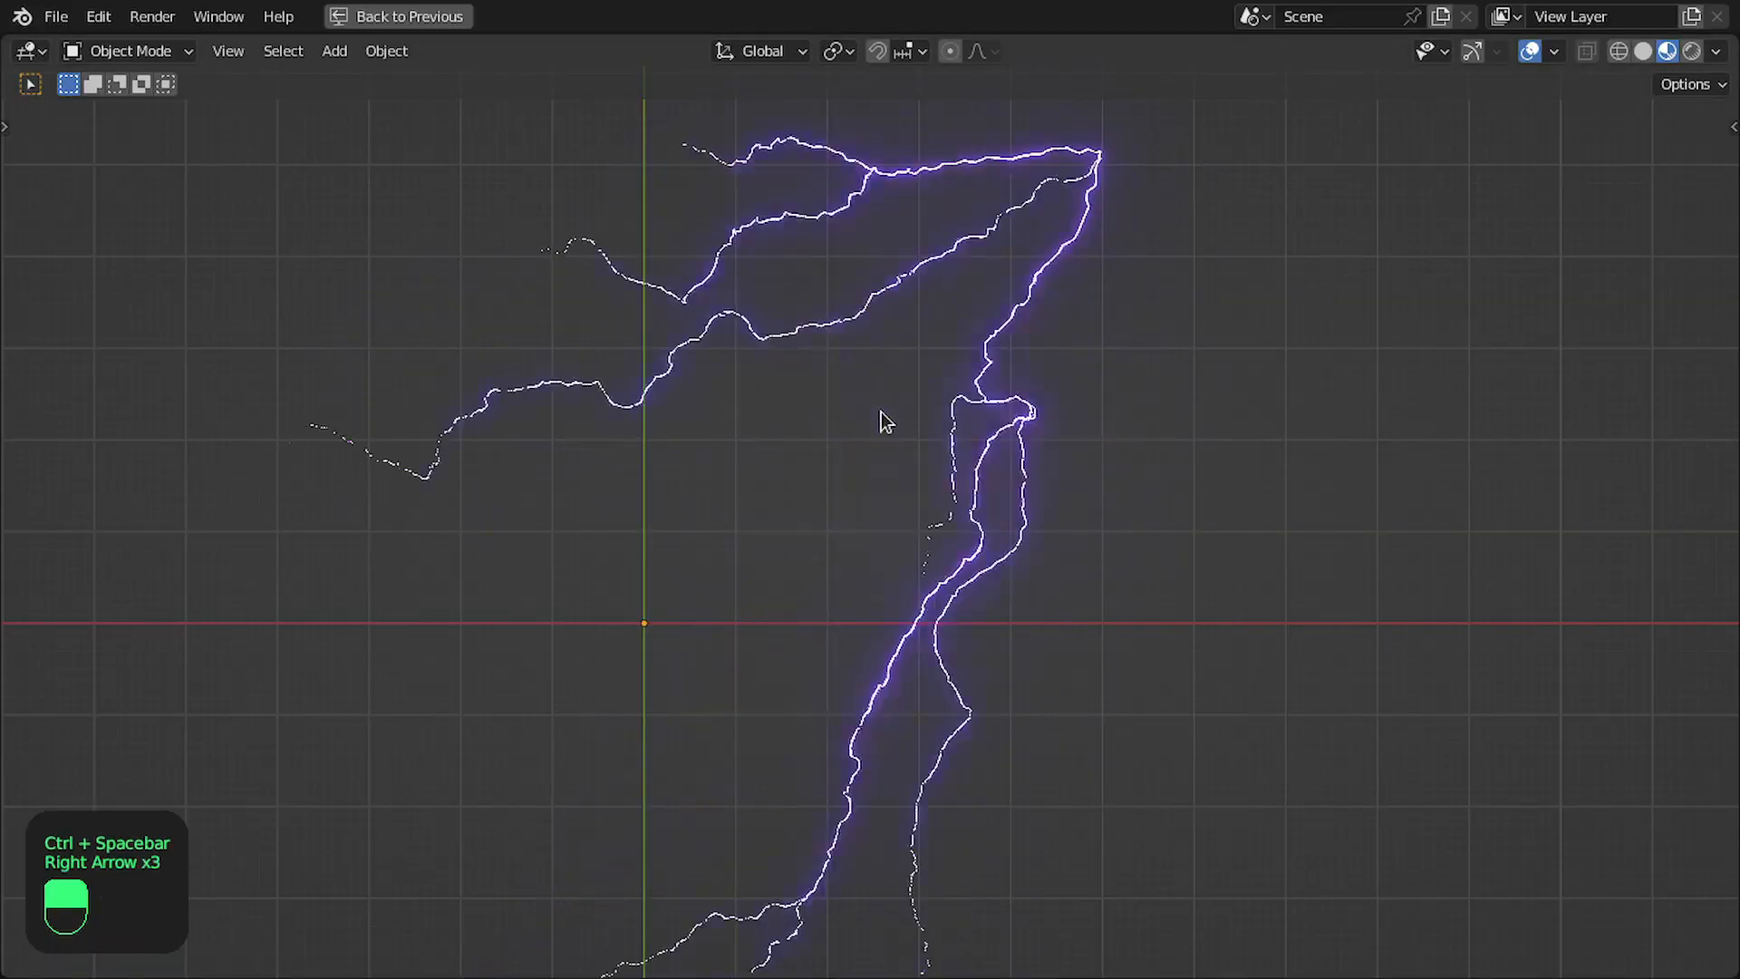
key("Right")
key("Right")
key("Right")
key("Right")
key("Right")
key("Right")
key("Right")
key("Right")
key("Right")
key("Right")
key("Right")
key("Right")
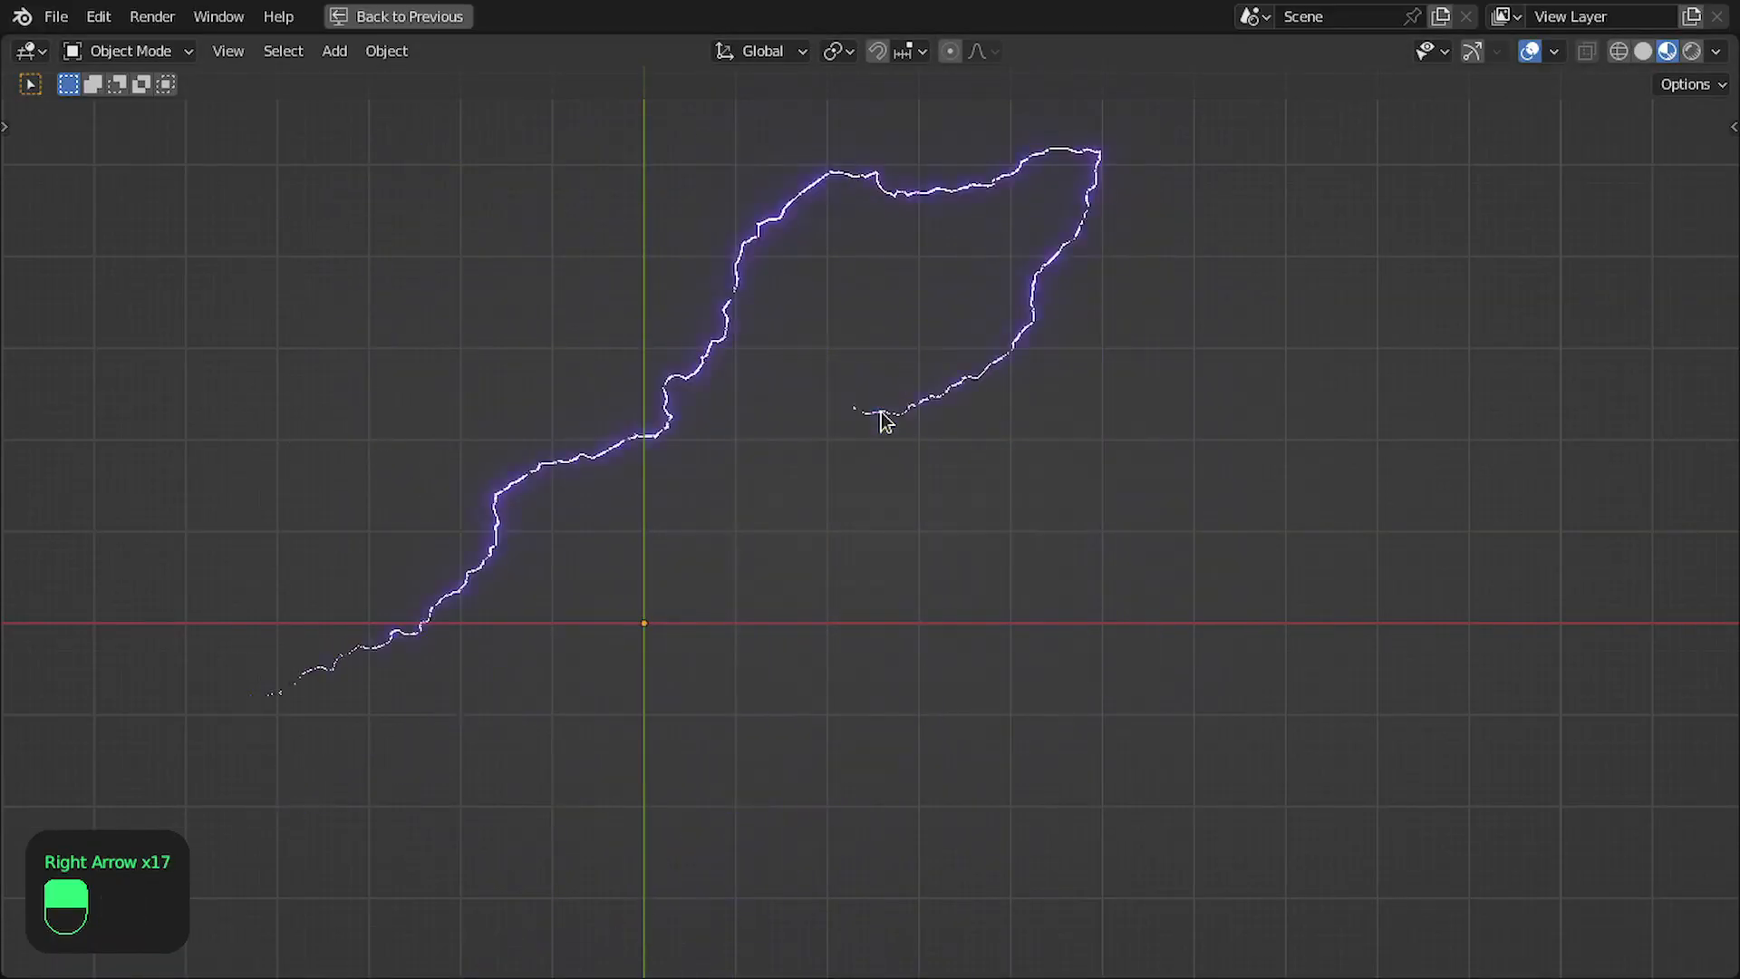
key("Right")
key("Right")
key("Right")
key("Right")
key("Right")
key("Right")
key("Right")
key("Right")
key("Right")
key("Right")
key("Right")
key("Right")
key("Right")
key("Right")
key("Right")
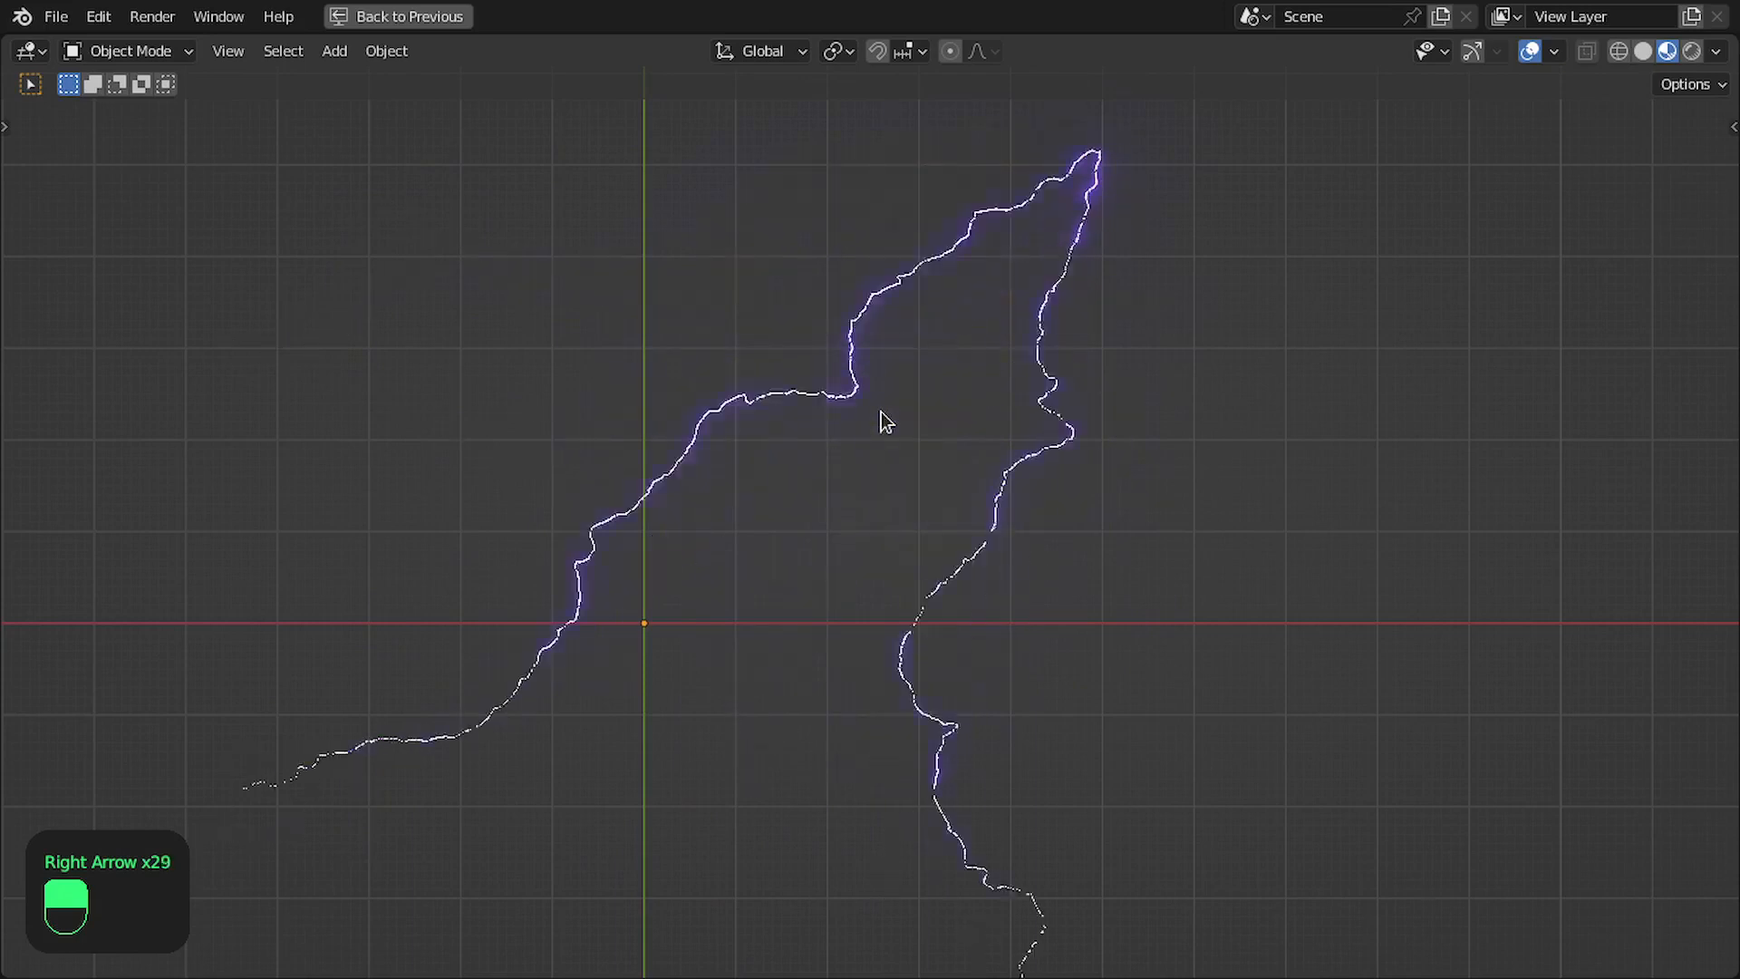
key("Right")
key("Right")
key("Right")
key("Right")
key("Right")
key("Right")
key("Right")
key("Right")
key("Right")
key("Right")
key("Right")
key("Right")
key("Right")
key("Right")
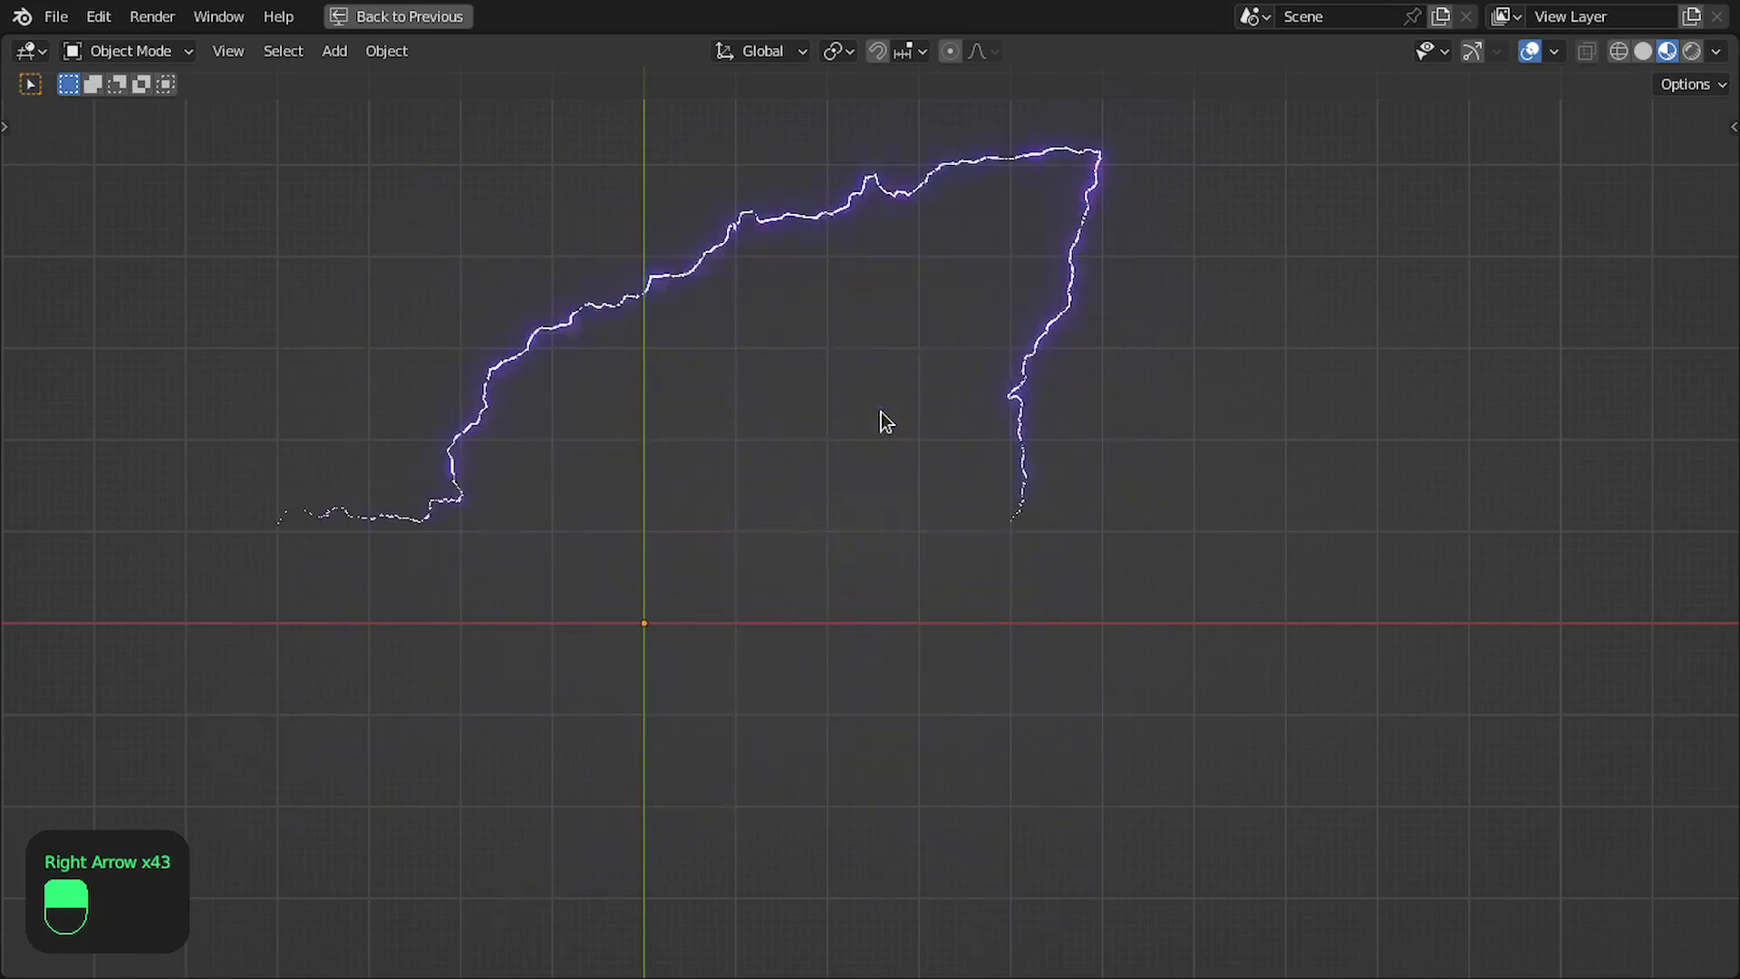
key("Right")
key("Right")
key("Right")
key("Right")
key("Right")
key("Right")
key("Right")
key("Right")
key("Right")
key("Right")
key("Right")
key("Right")
key("Right")
key("Right")
key("Right")
key("Right")
key("Right")
key("Right")
key("Right")
key("Right")
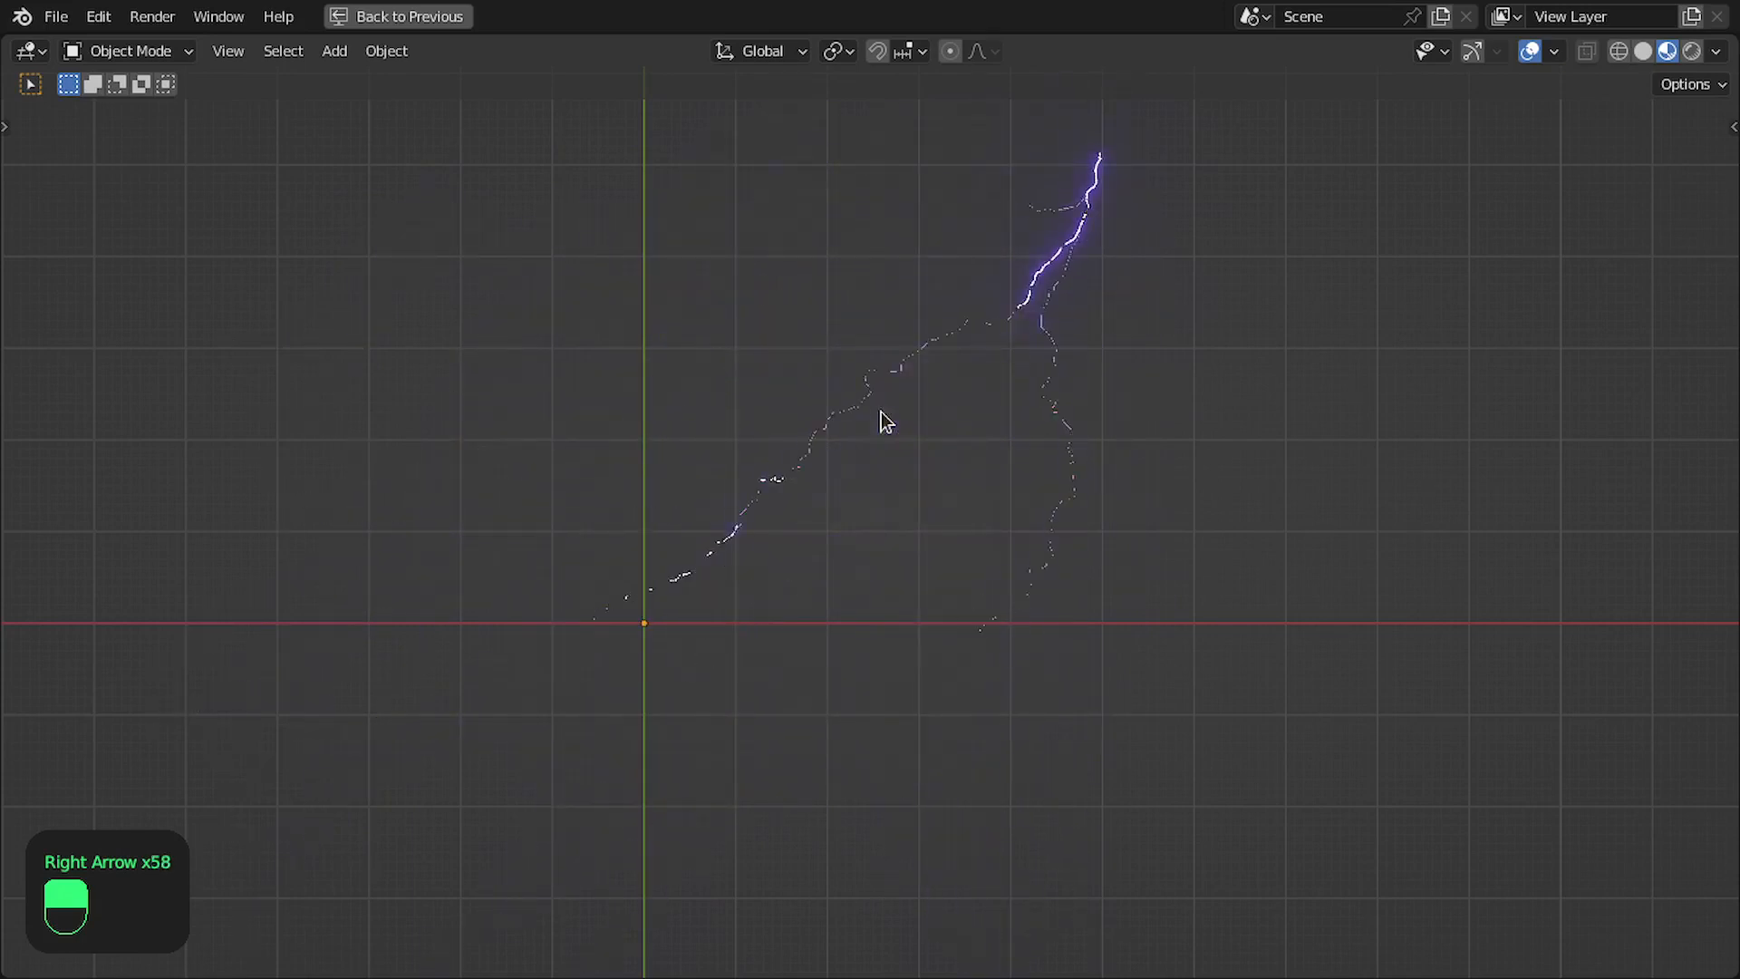
- Inspect the lightning from another angle, return to the top view and advance more frames to check its branches
middle_click_drag(872, 599, 936, 633)
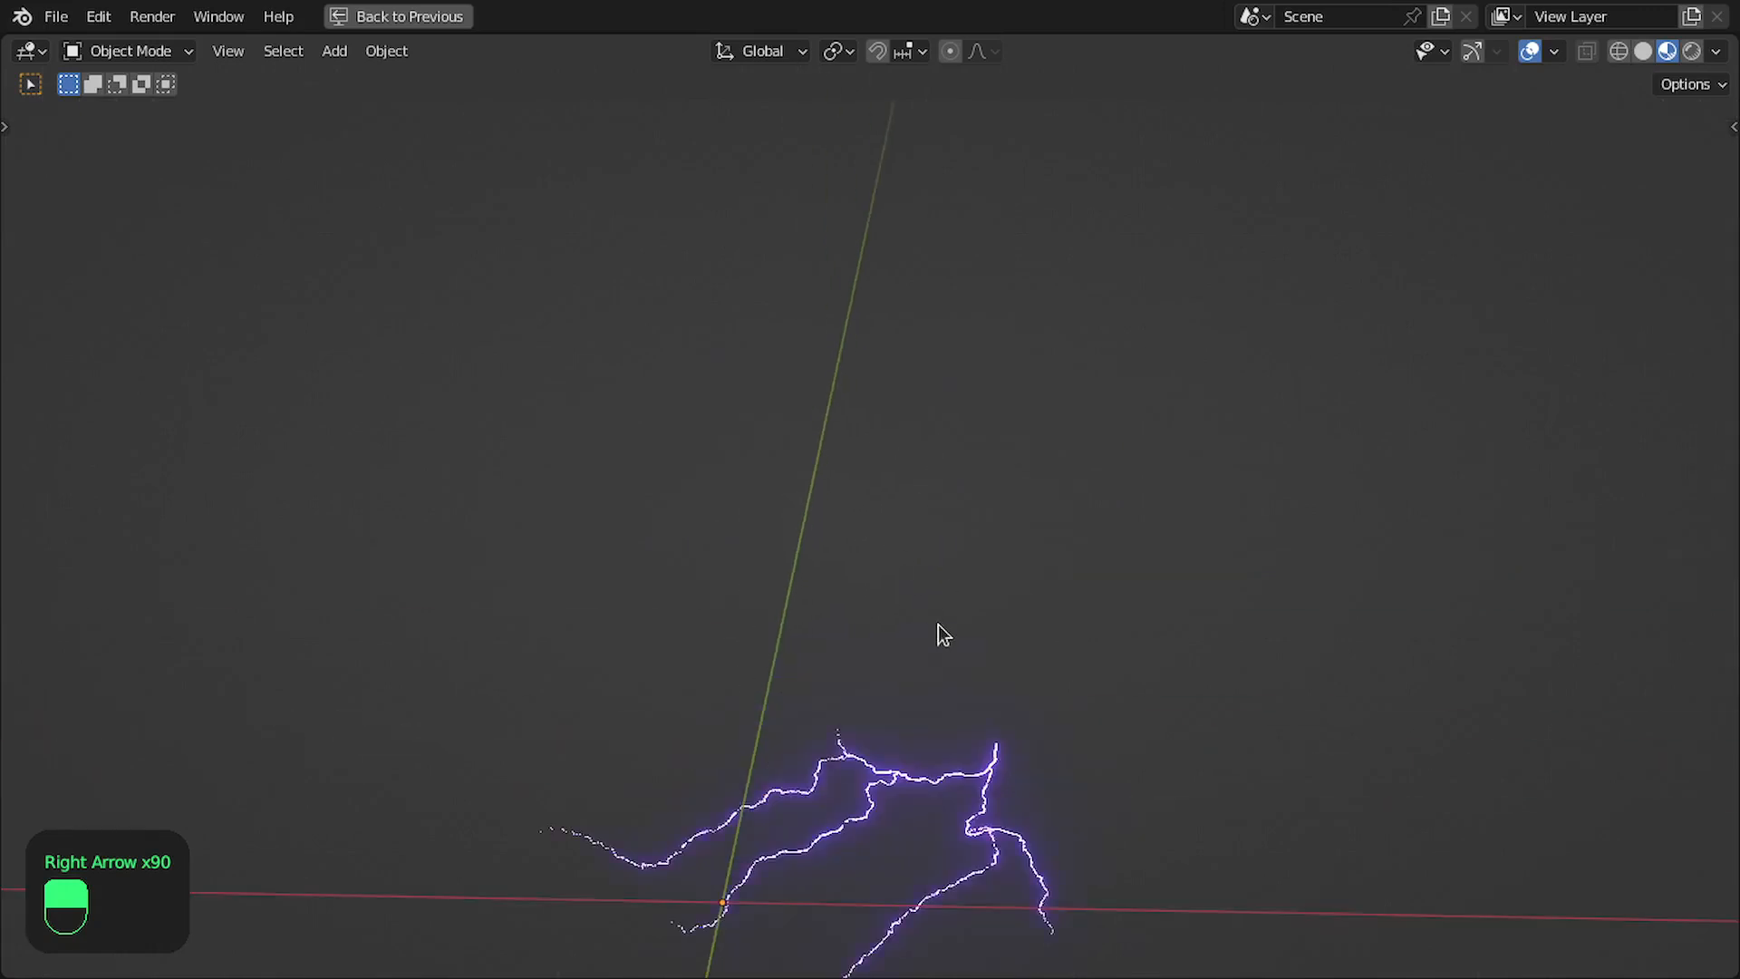
key("KP_1")
key("KP_7")
scroll(1099, 607, "up", 4)
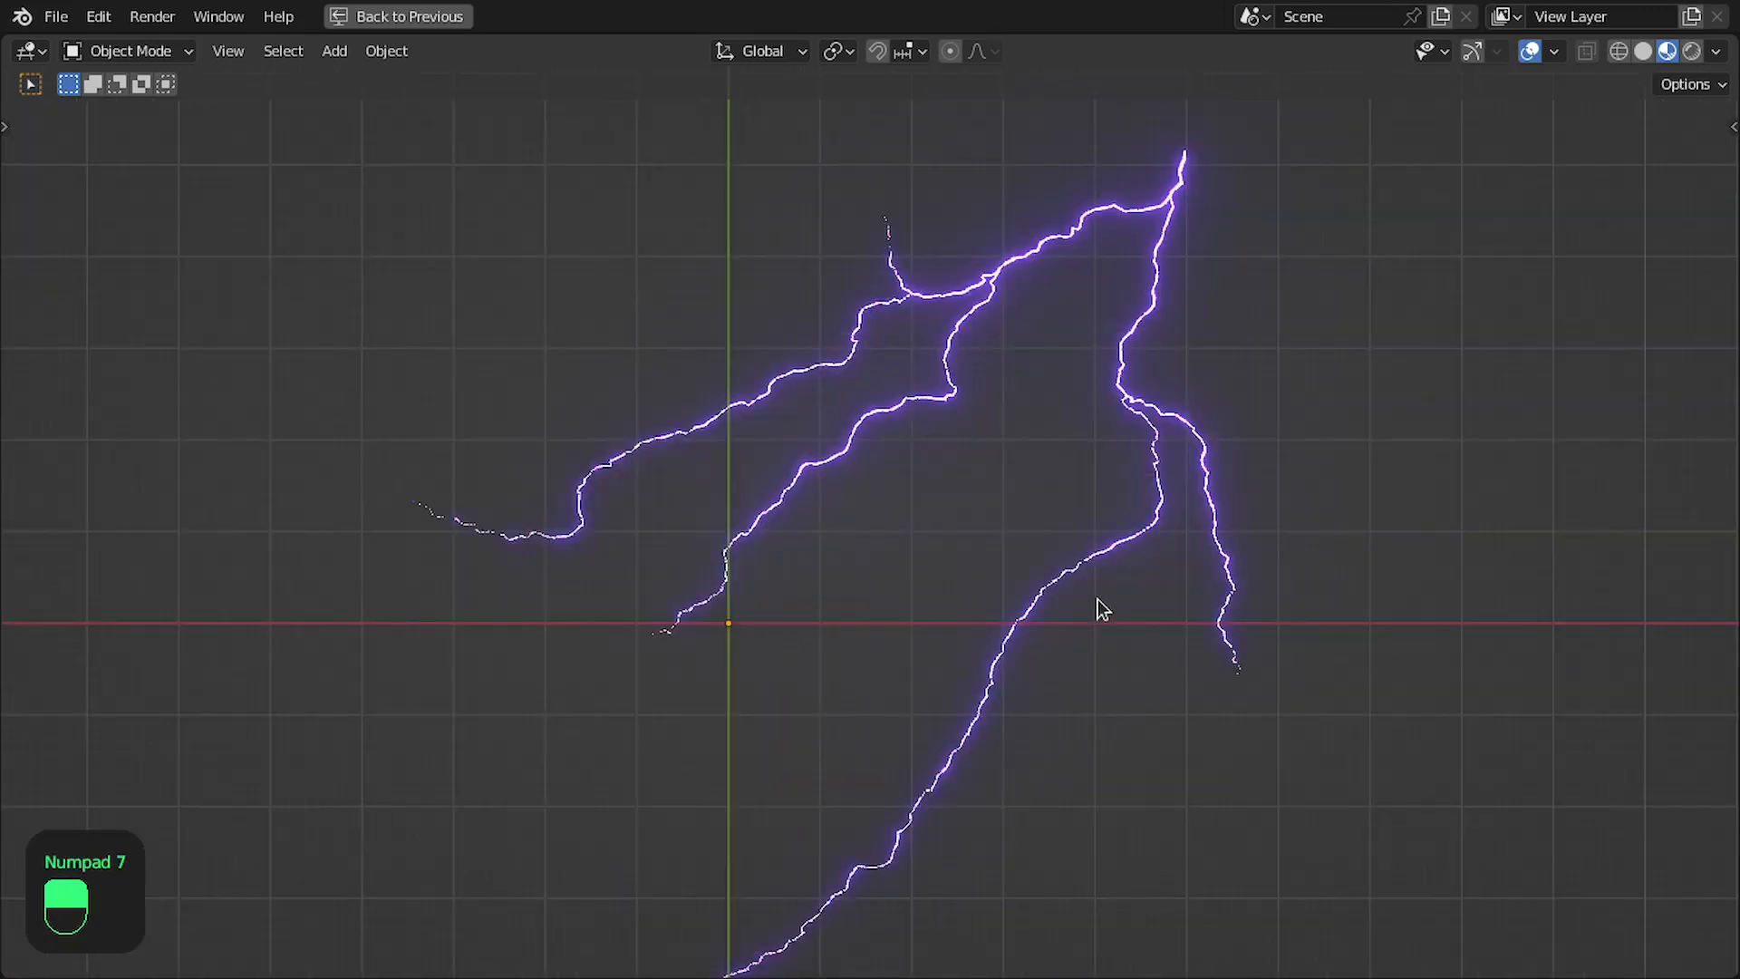
key("Right")
key("Right")
key("Right")
key("Right")
key("Right")
key("Right")
key("Right")
key("Right")
key("Right")
key("Right")
key("Right")
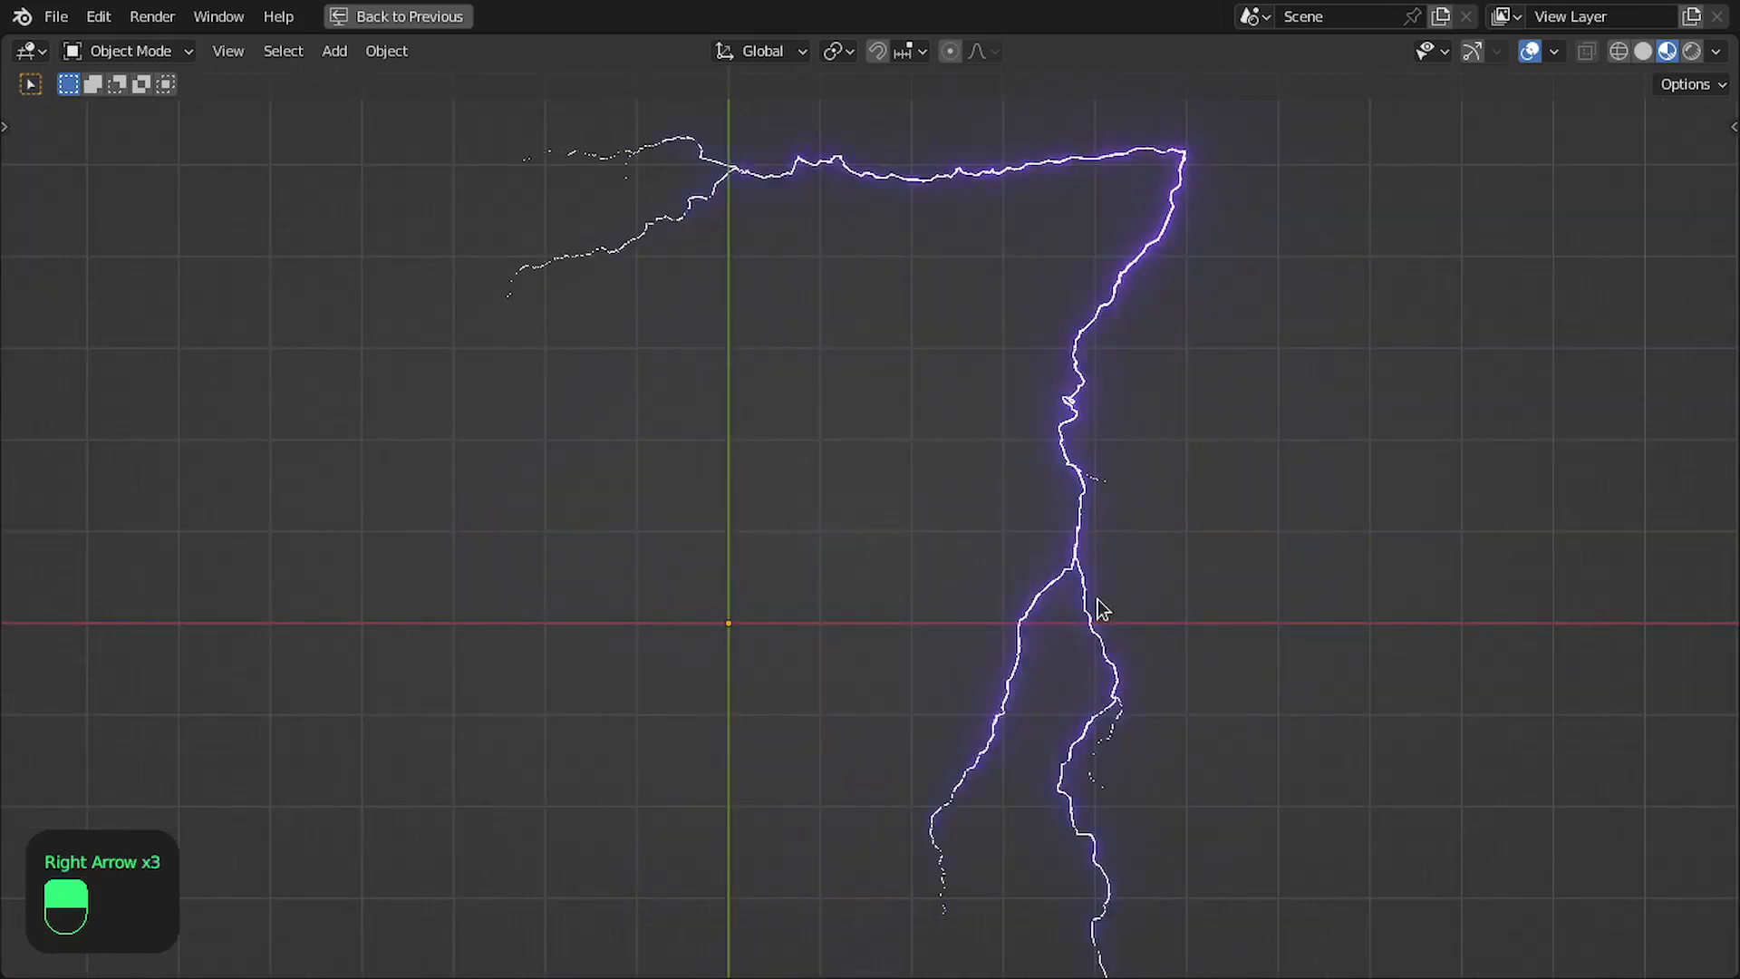
key("Right")
key("Right")
key("Right")
key("Right")
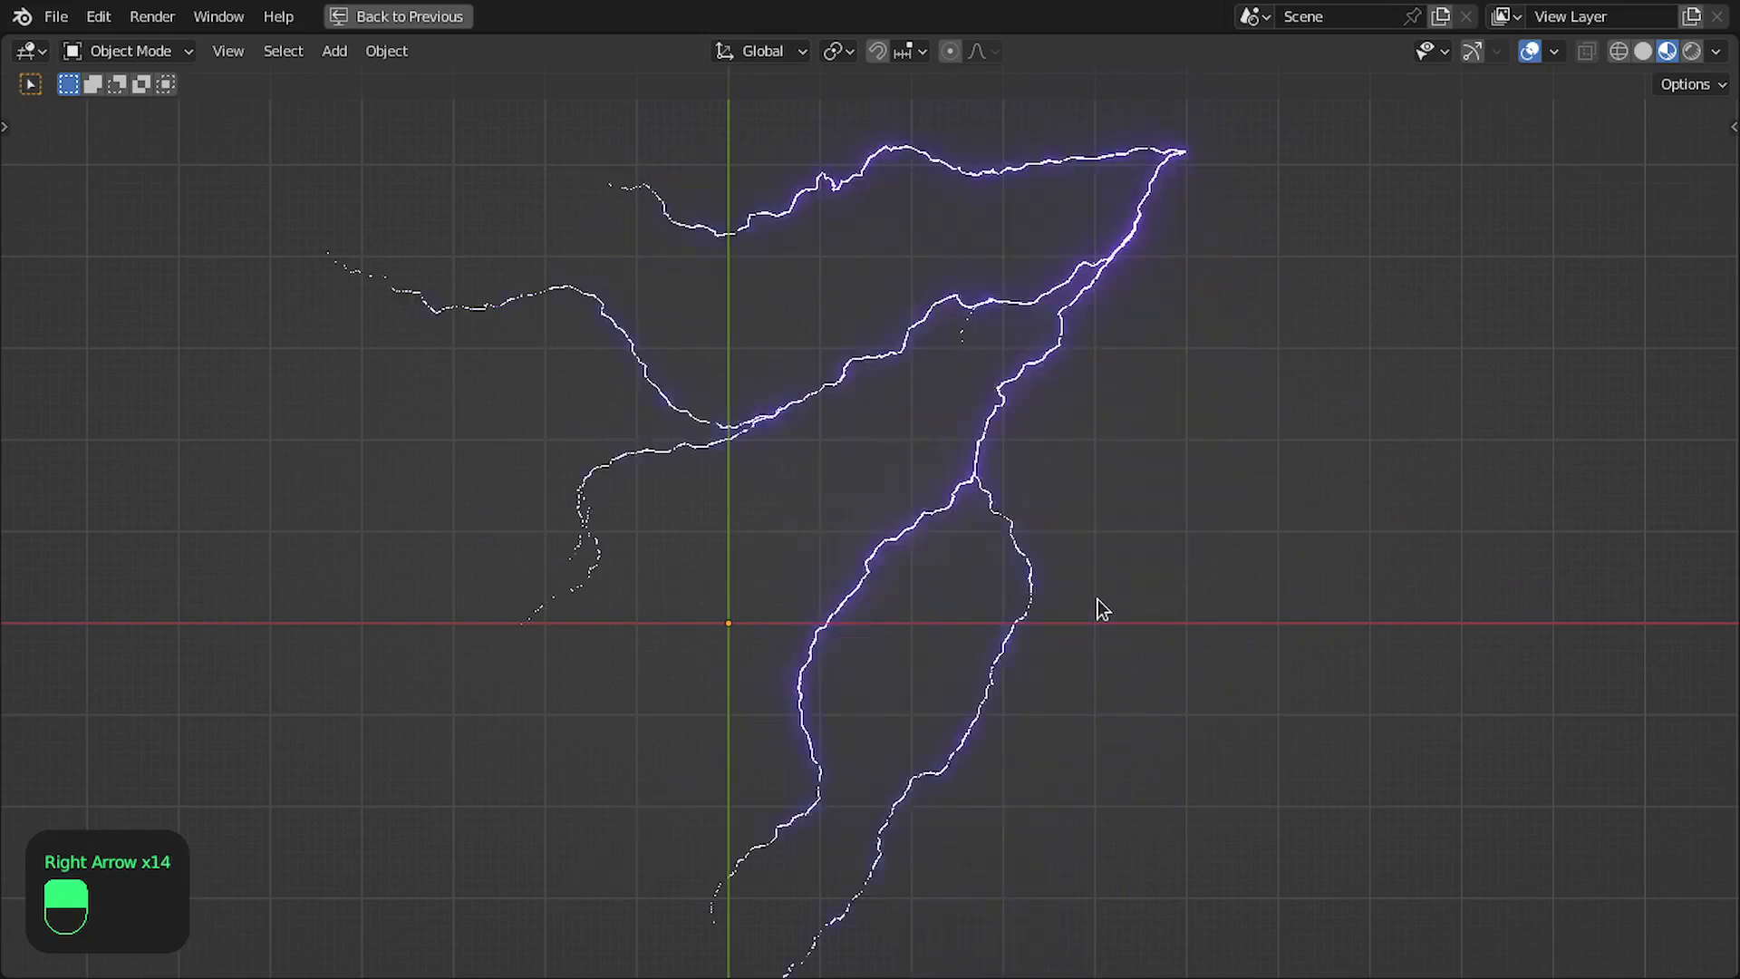
key("ctrl+space")
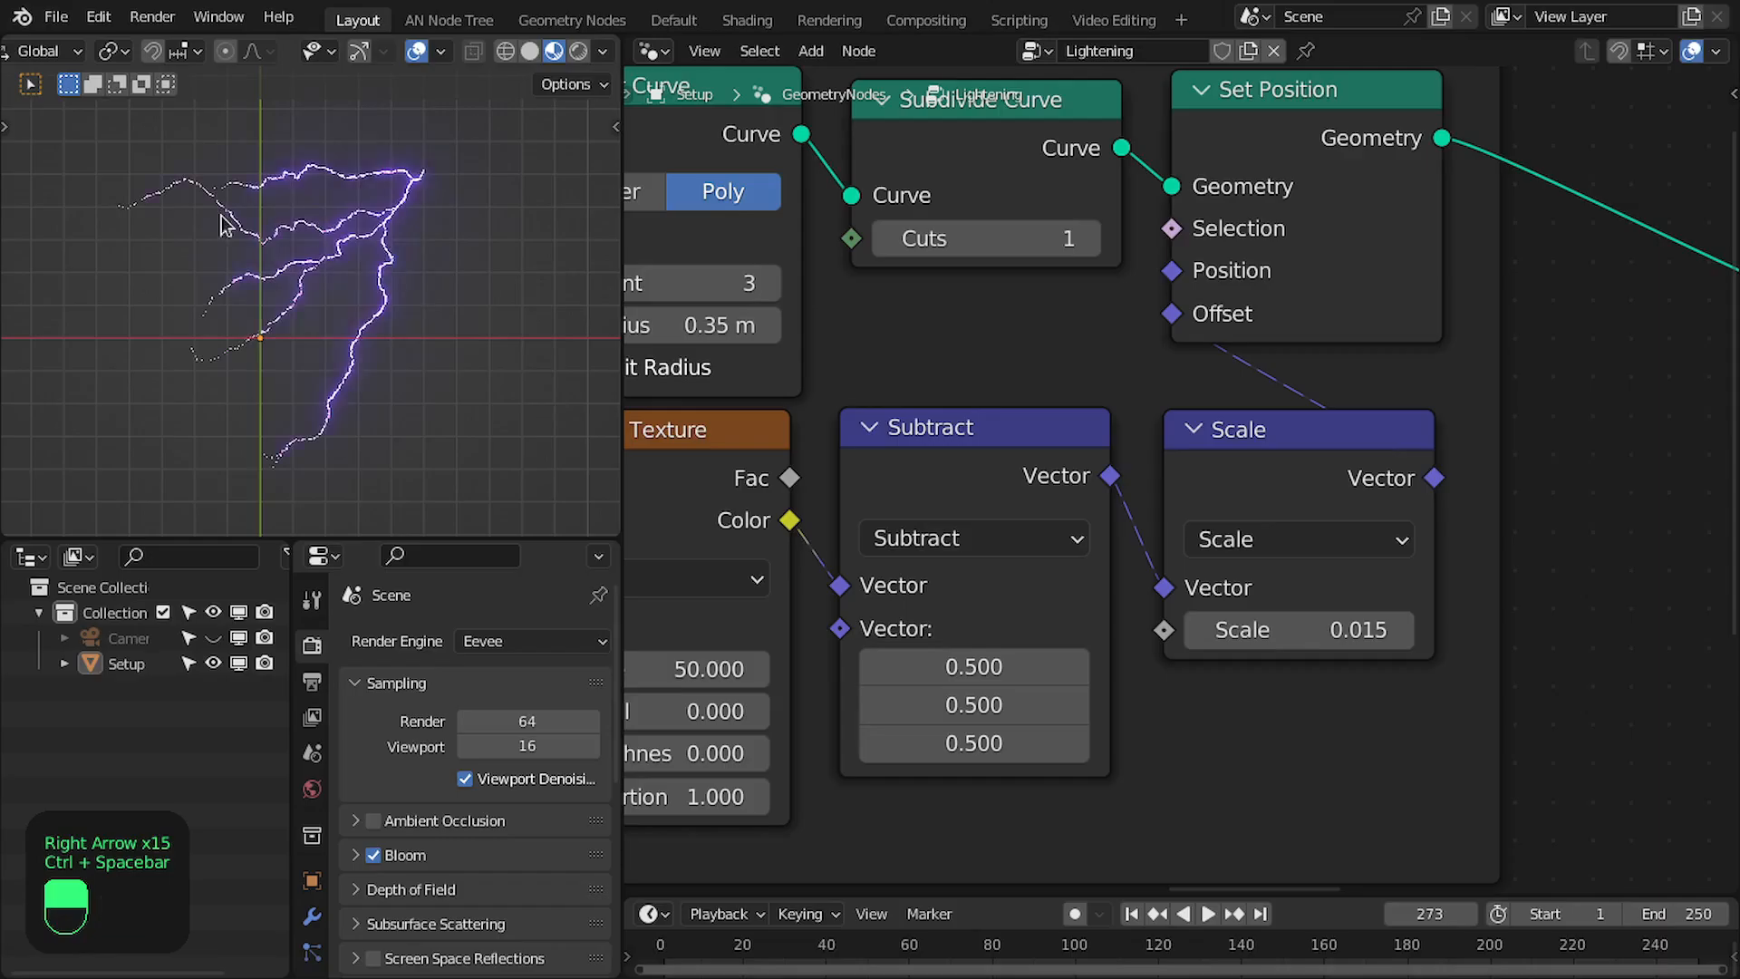
- Look over the Lightening node tree, examining the Smooth and Fine Details frame and the Paths frame
scroll(1550, 514, "down", 8)
middle_click_drag(1550, 514, 1609, 500)
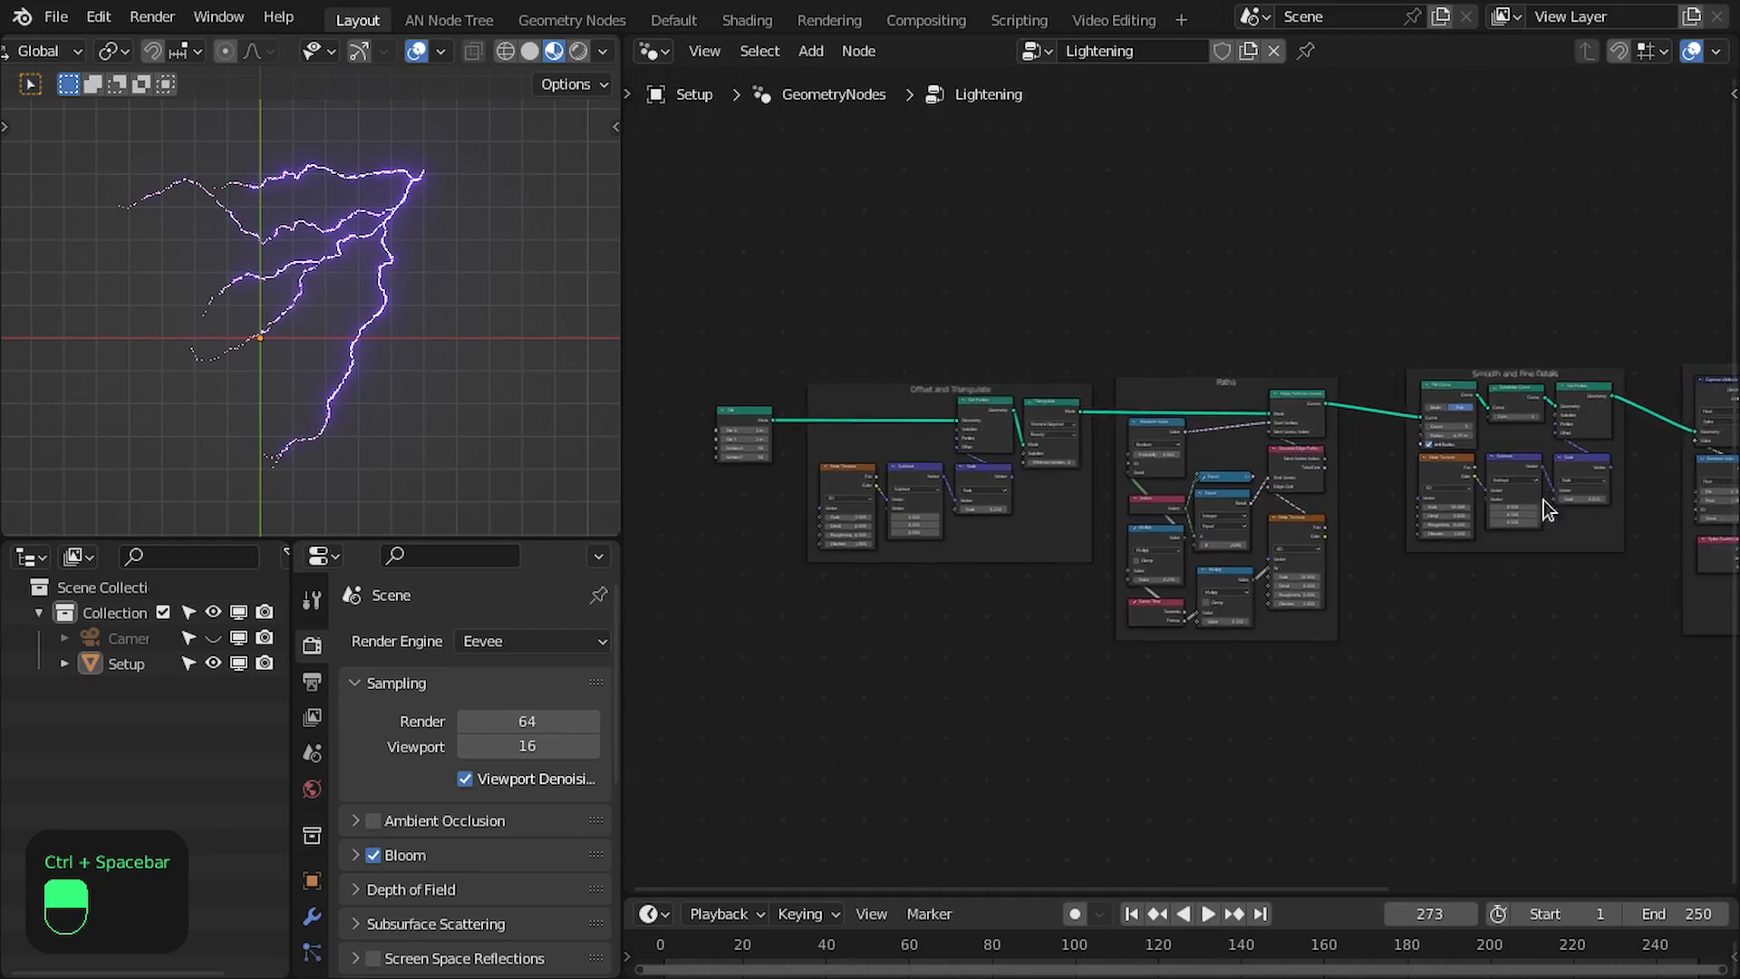
scroll(1546, 508, "up", 4)
middle_click_drag(1487, 462, 985, 431)
scroll(1193, 571, "up", 7)
middle_click_drag(1062, 586, 1316, 528)
middle_click_drag(1006, 651, 1273, 573)
scroll(1142, 462, "up", 3)
left_click_drag(1090, 385, 1091, 449)
scroll(997, 476, "down", 2)
middle_click_drag(976, 482, 1207, 486)
- Add a text object at the origin of the 3D scene and replace its default text with the letter B
key("ctrl+space")
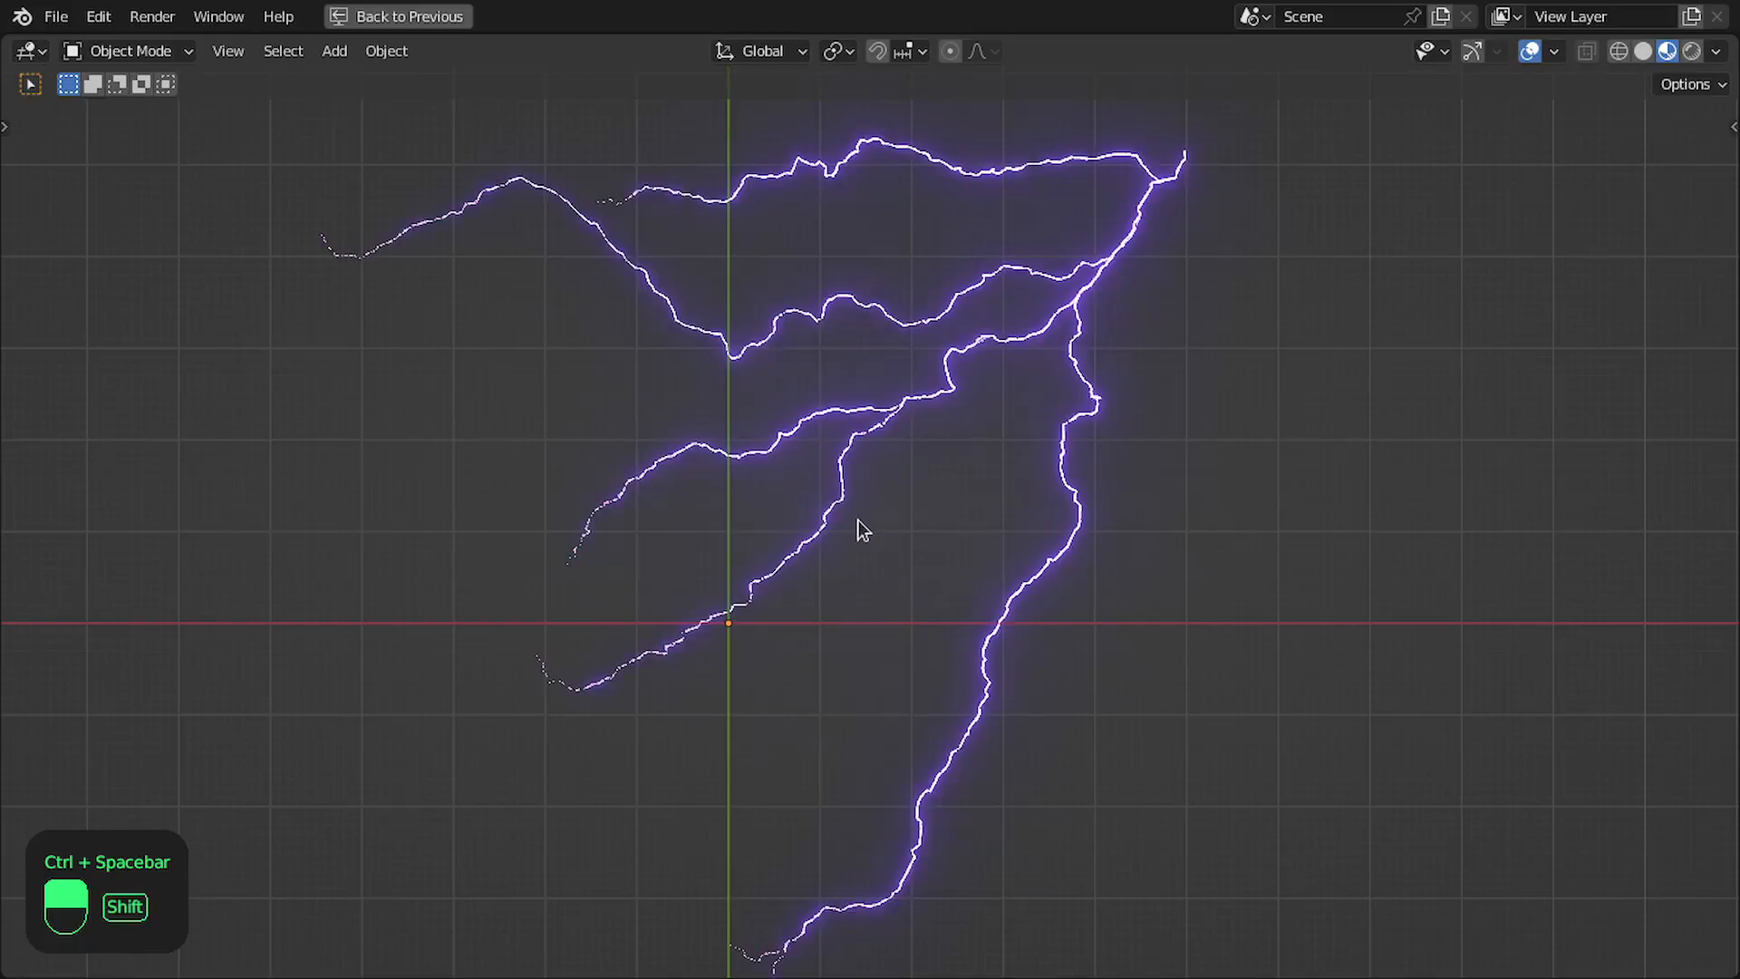
key("shift+a")
left_click(741, 564)
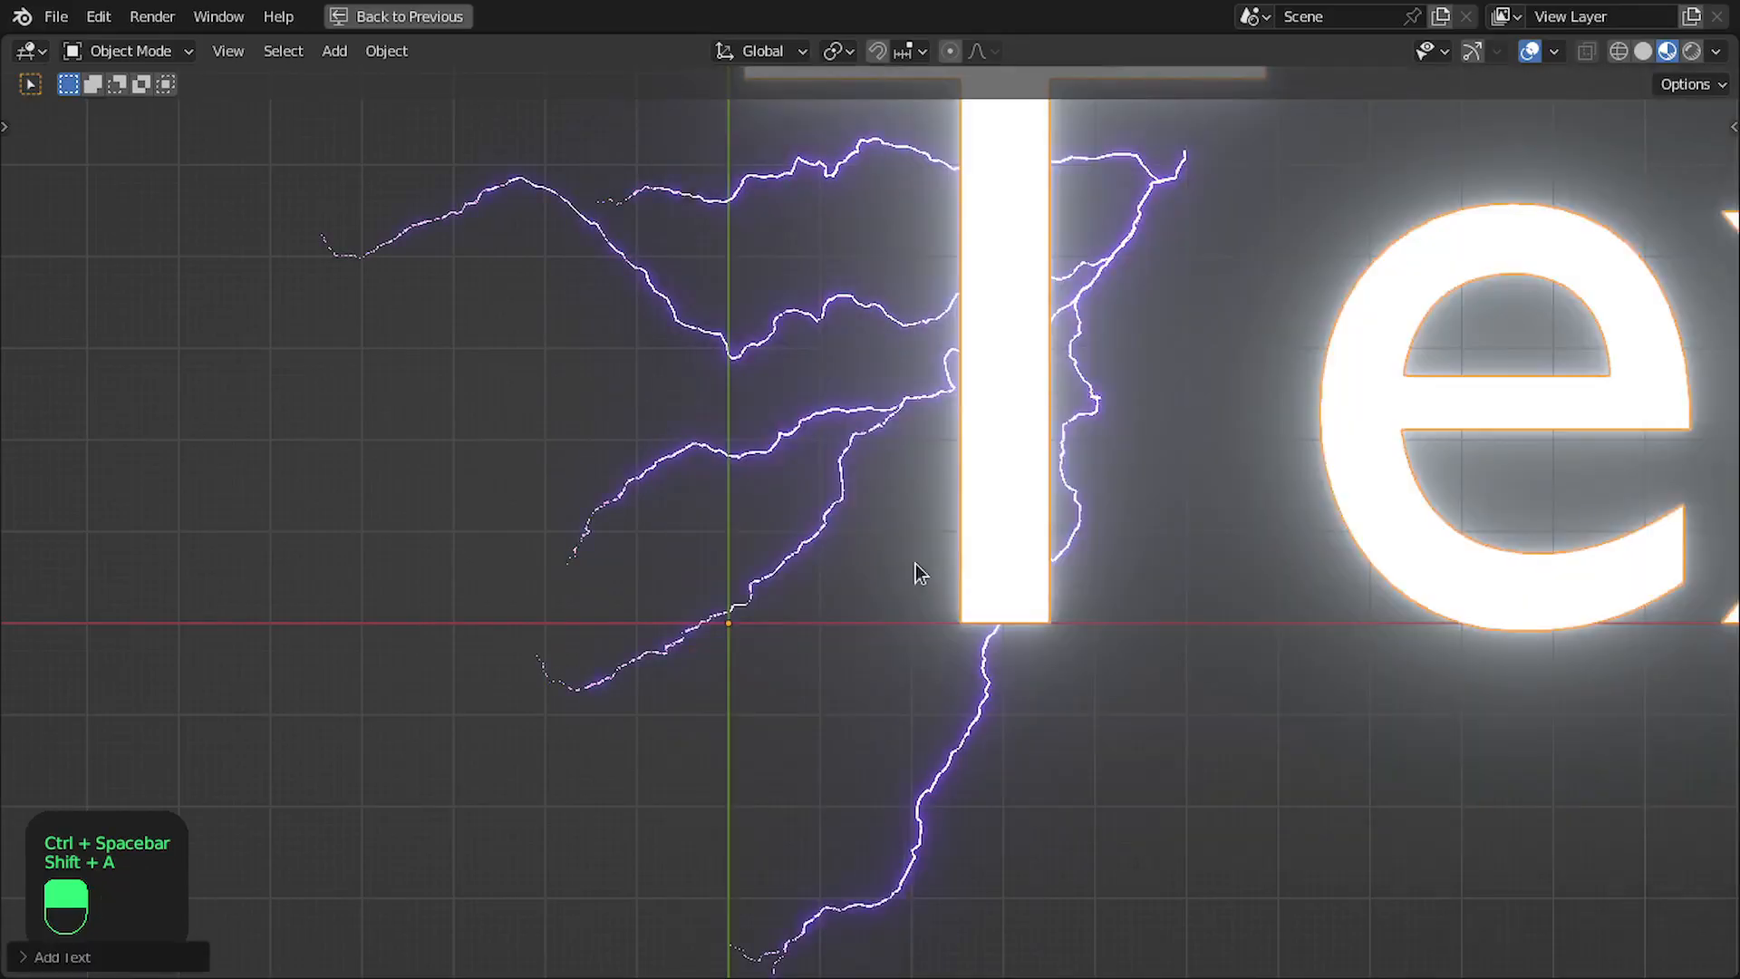
scroll(1004, 564, "down", 5)
key("Tab")
key("BackSpace")
key("BackSpace")
key("BackSpace")
key("BackSpace")
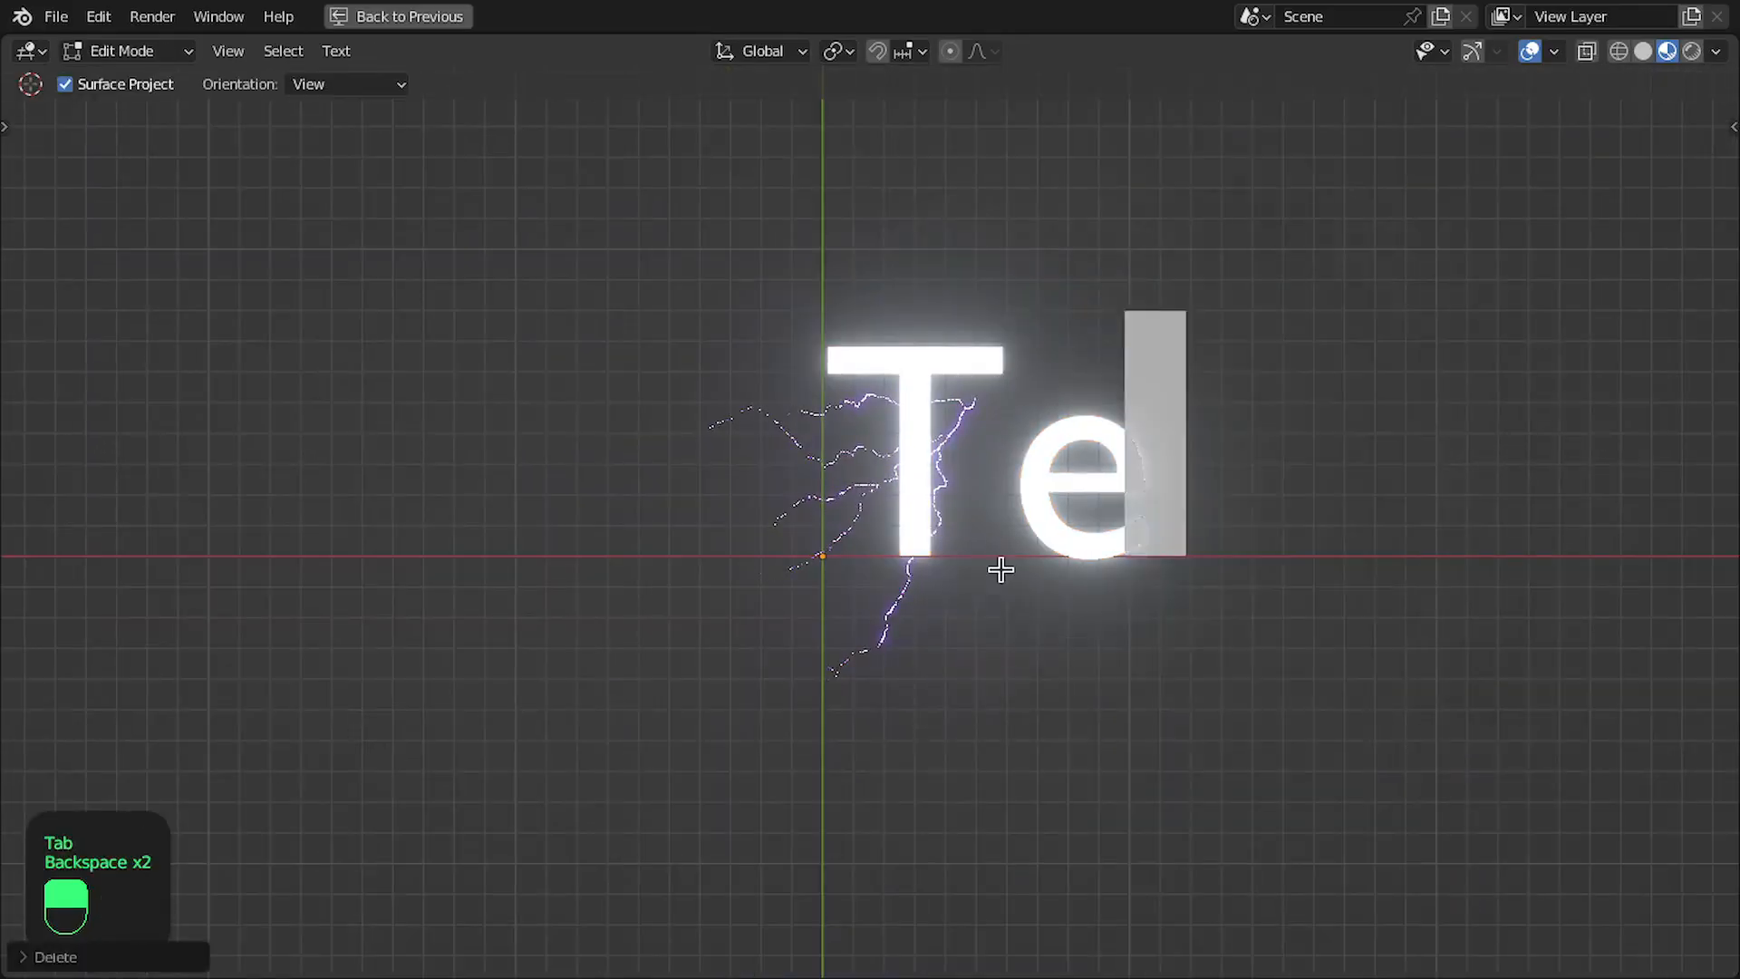
type("B")
key("Tab")
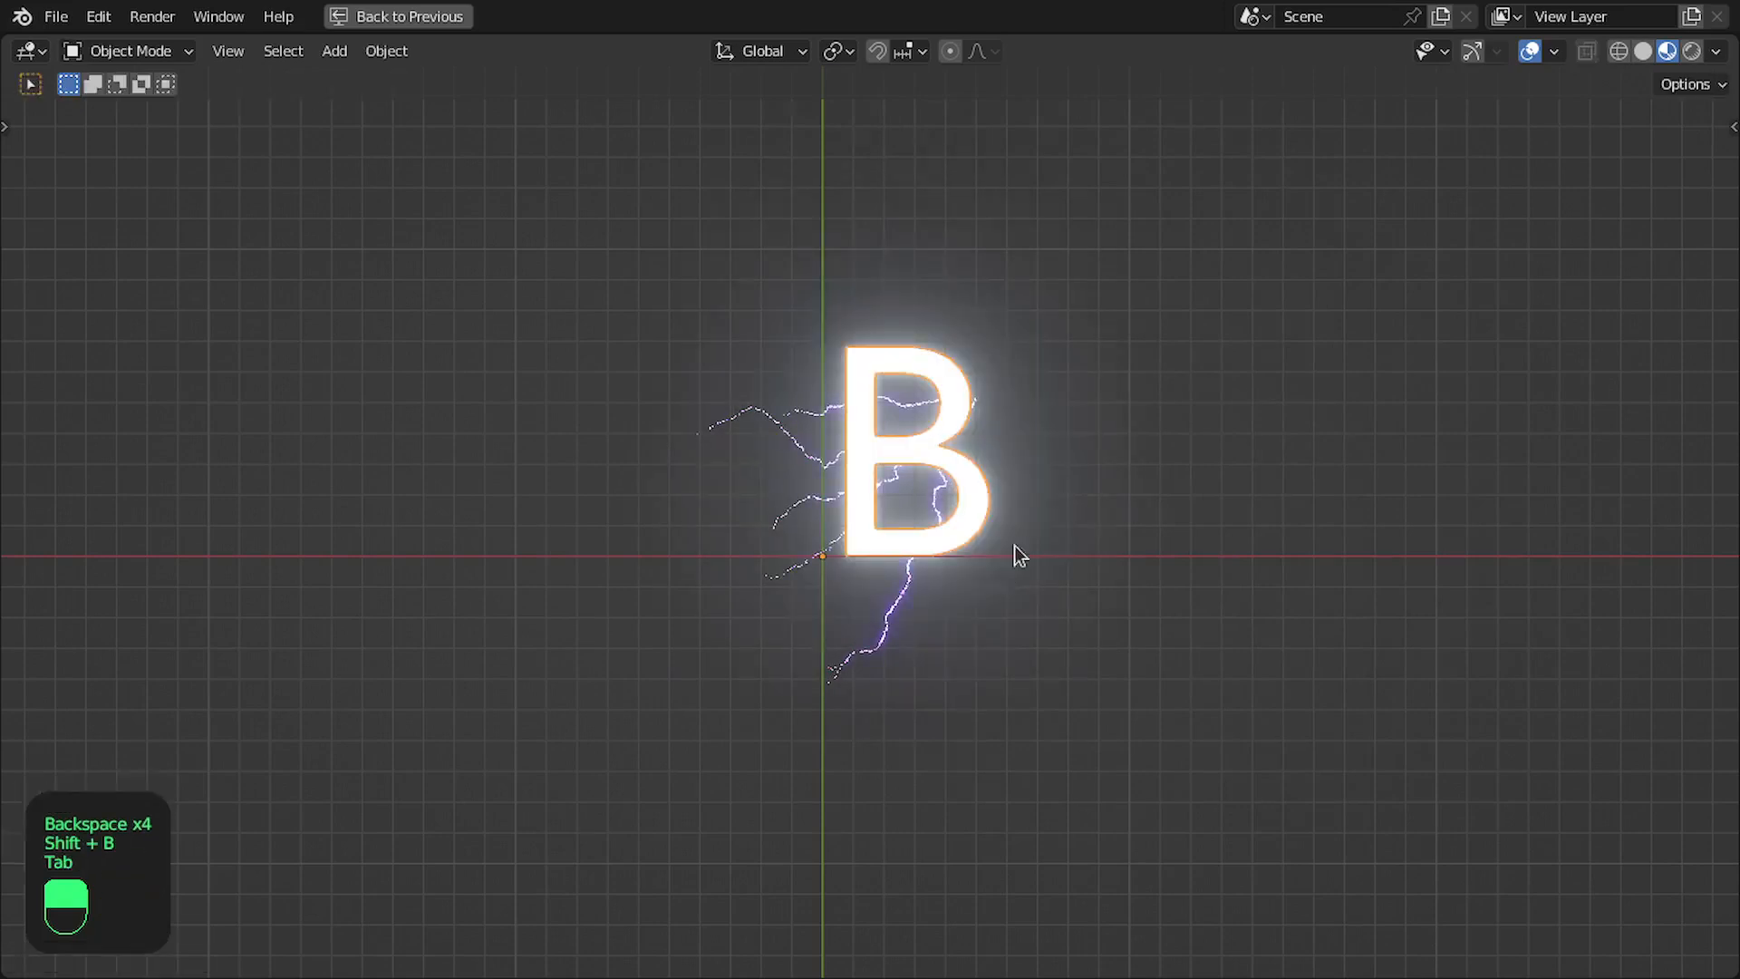
- Scale the letter B down uniformly so it sits within the area covered by the lightning
scroll(1014, 551, "up", 5)
key("s")
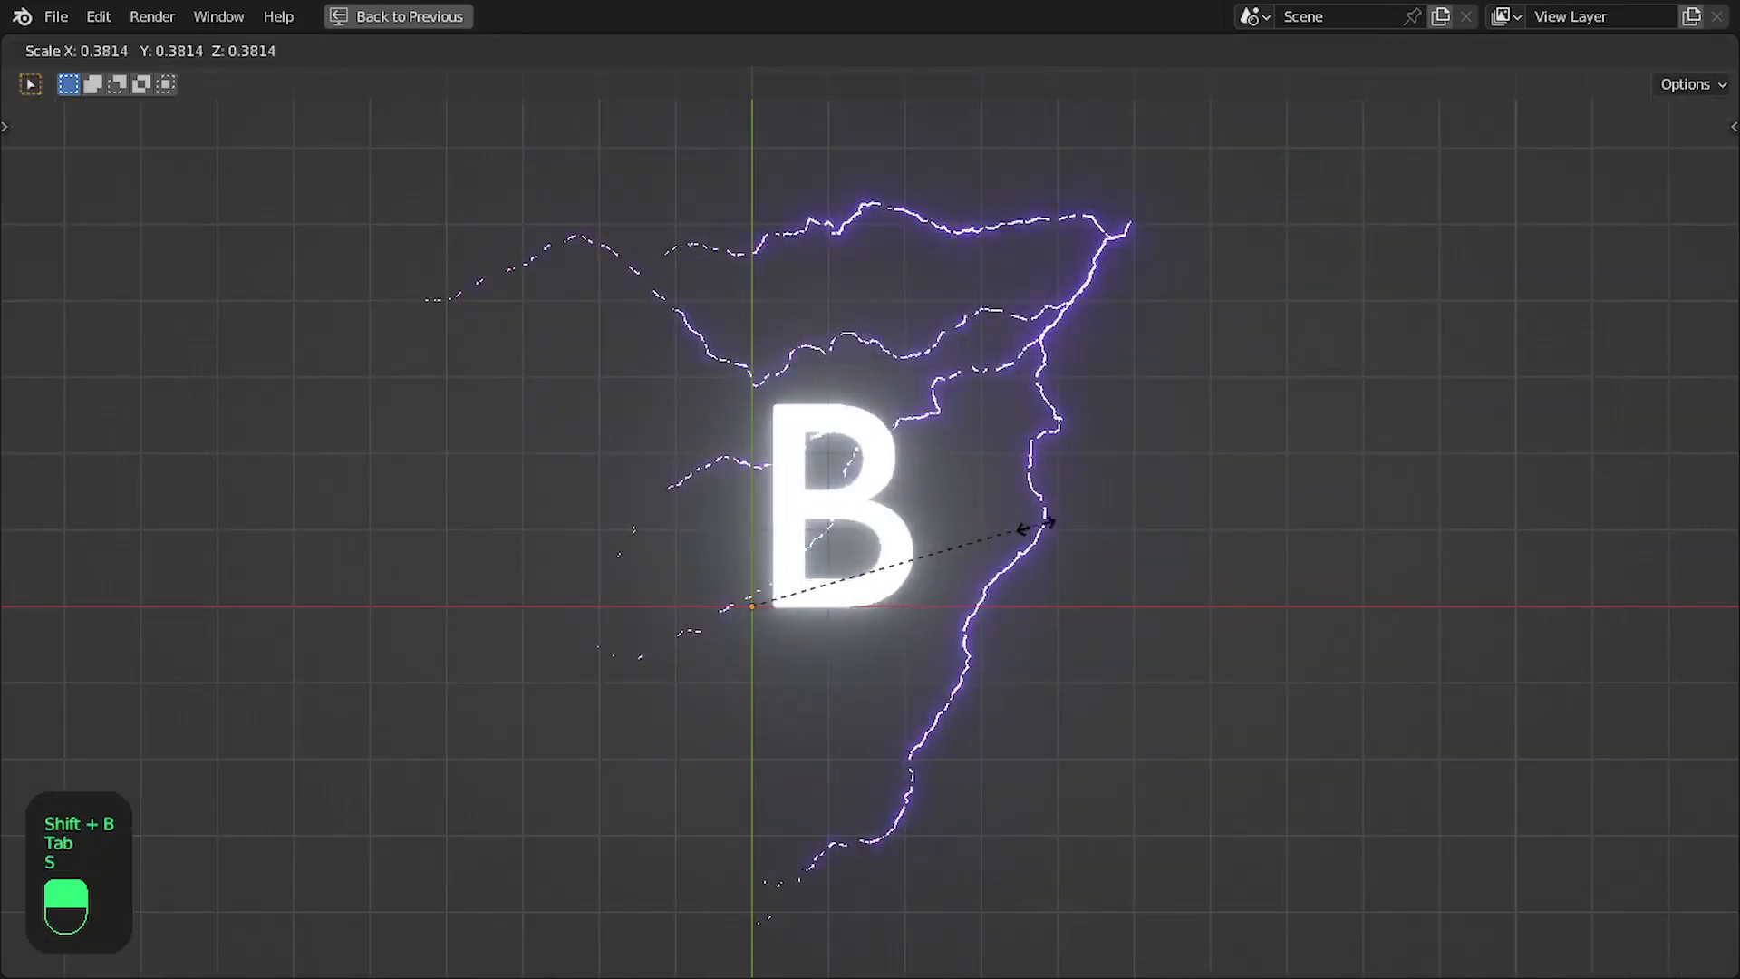
left_click(940, 549, "ctrl")
key("ctrl+space")
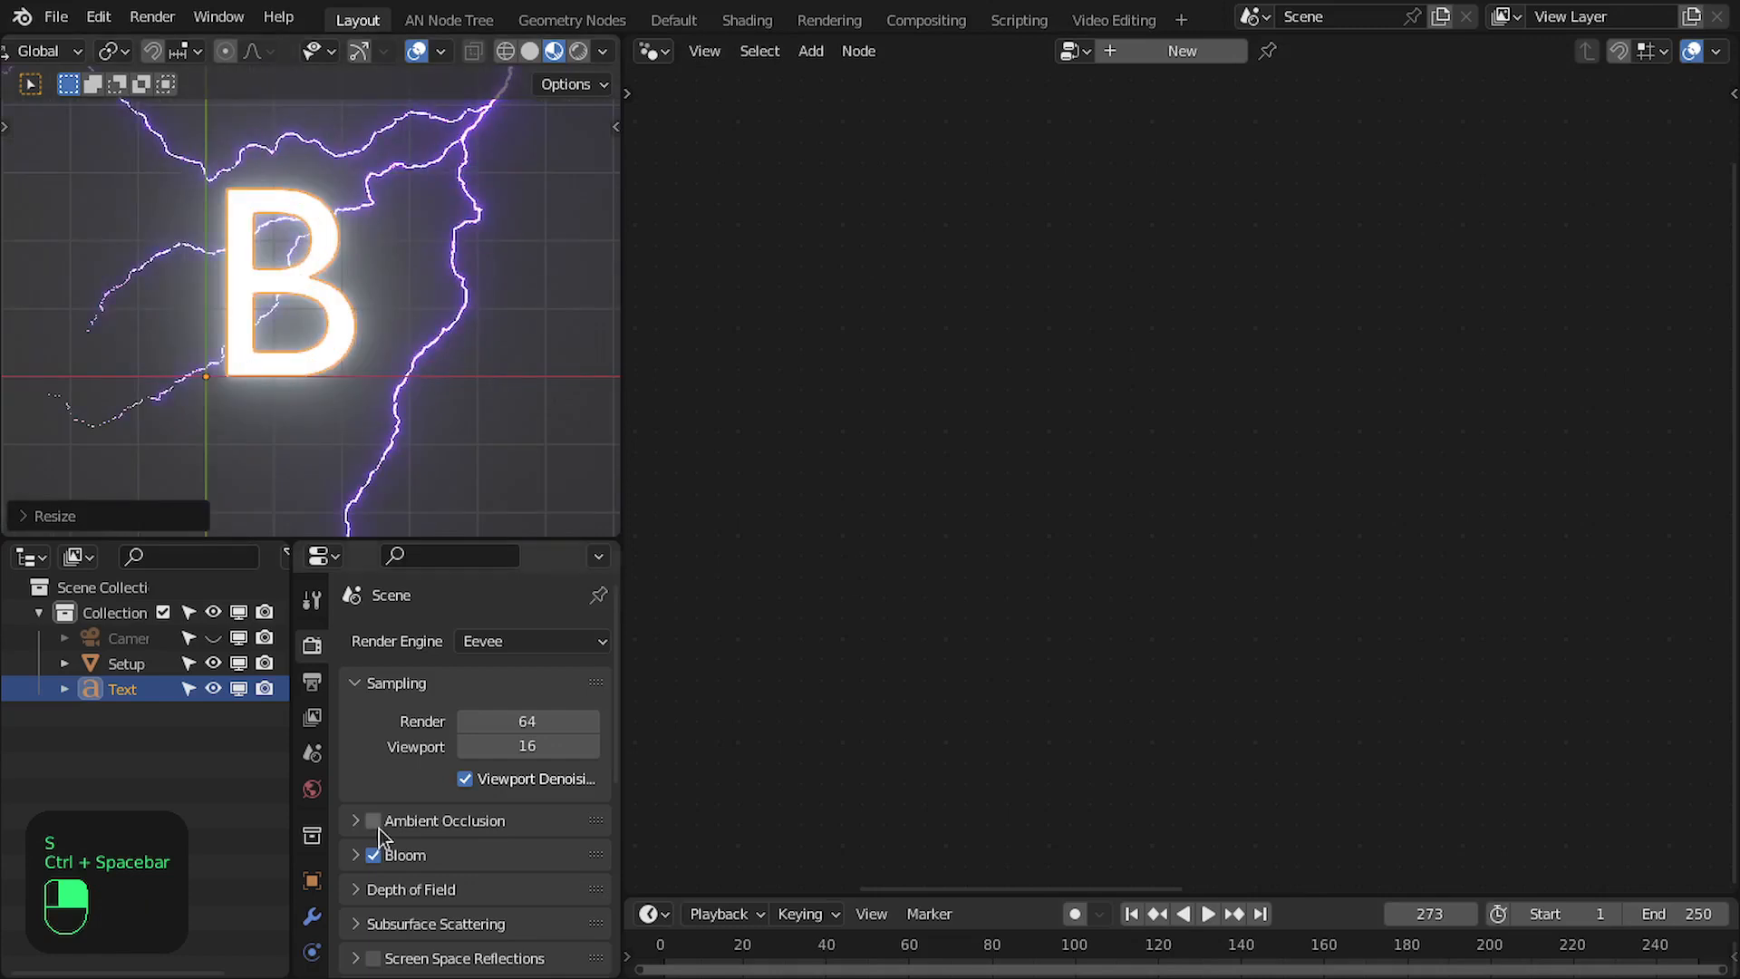
- Give the letter B thickness by setting its geometry extrude to 0.25 m
left_click(308, 922)
scroll(309, 922, "down", 5)
left_click(312, 870)
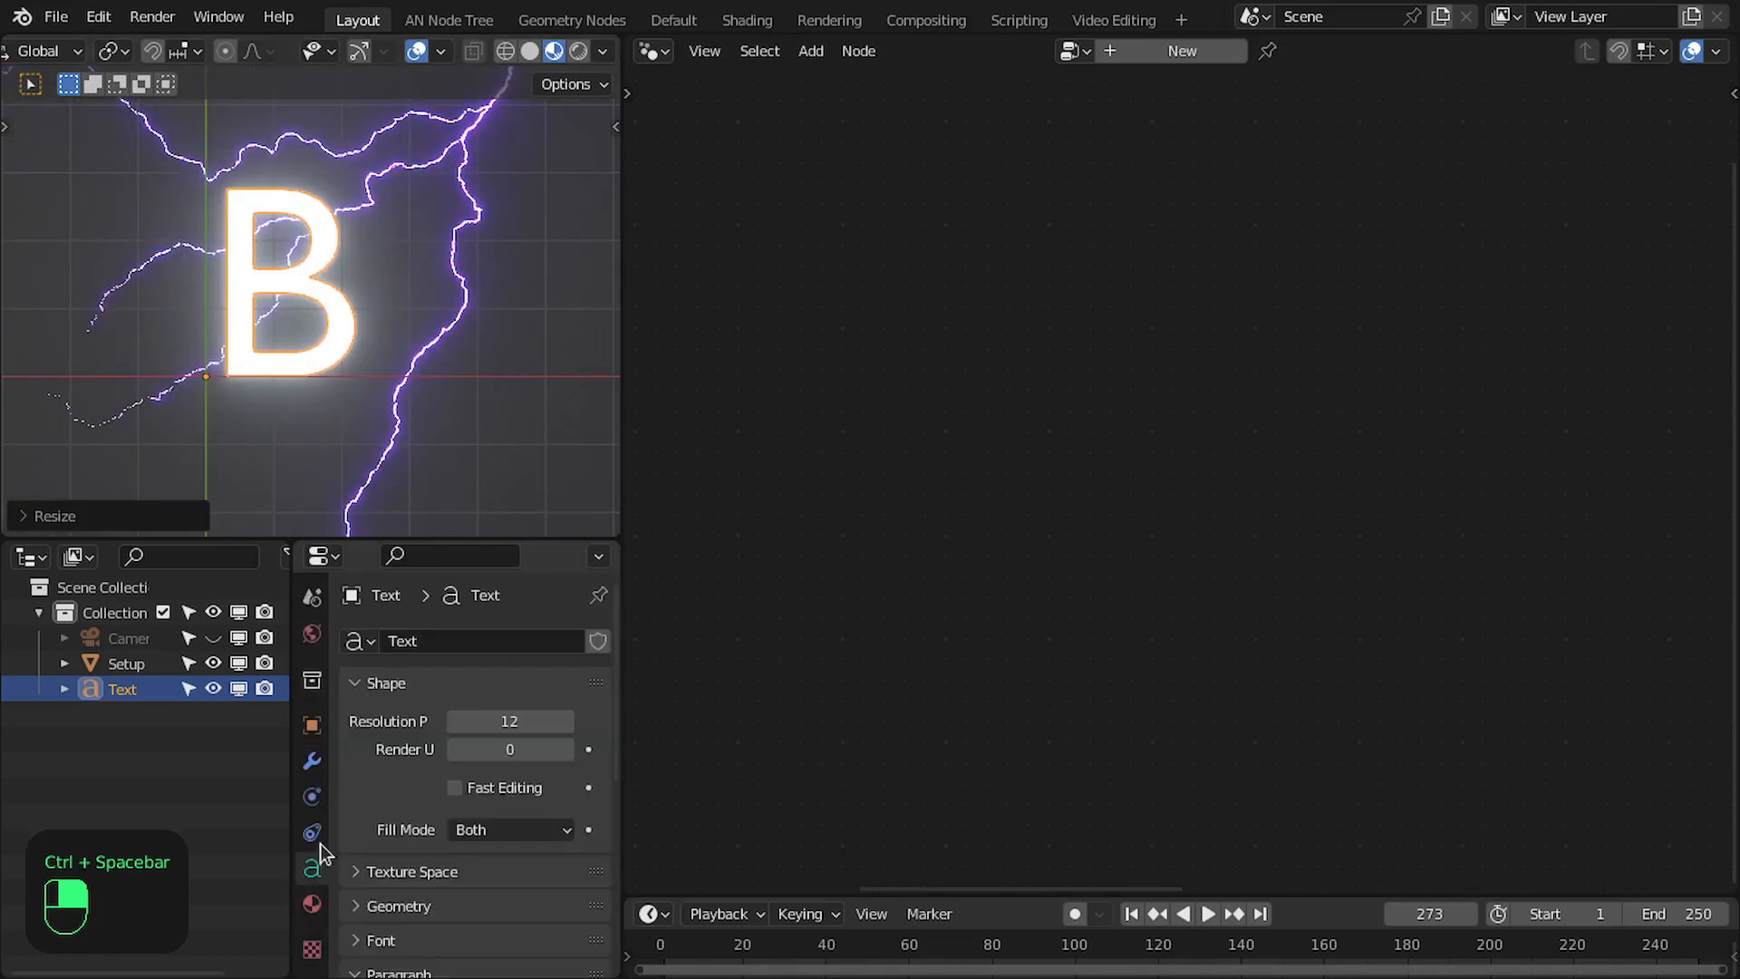
scroll(361, 444, "down", 5)
middle_click_drag(363, 444, 336, 357)
scroll(444, 886, "down", 3)
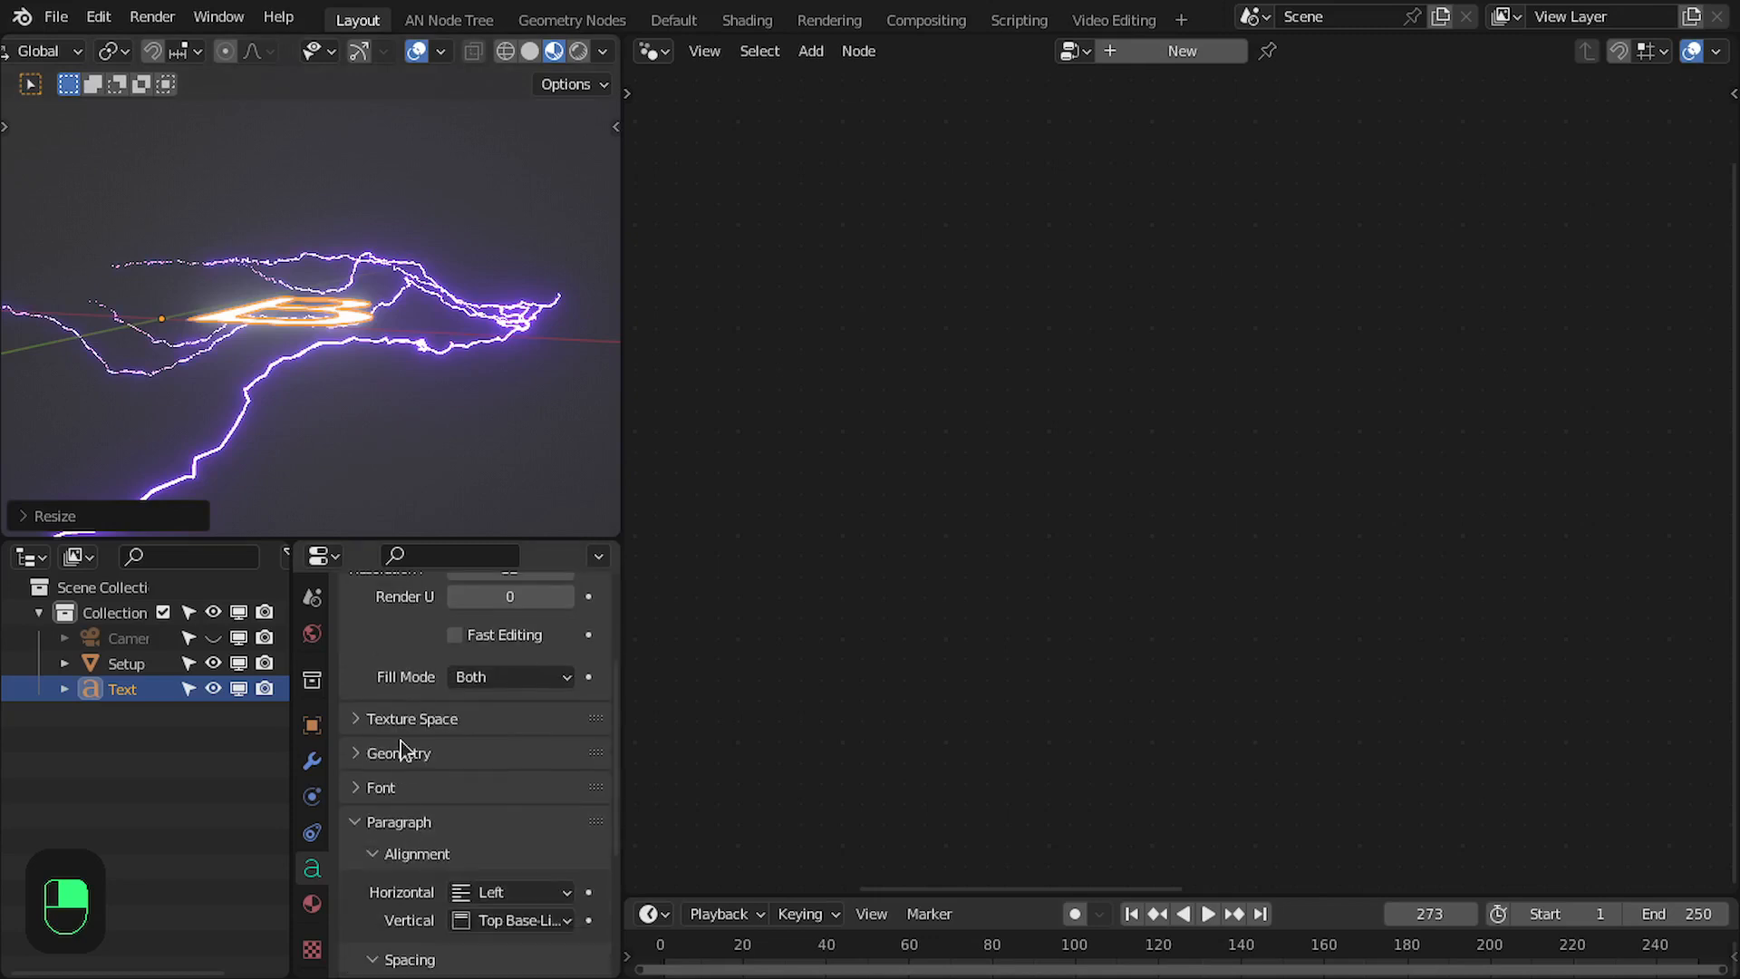
left_click(418, 760)
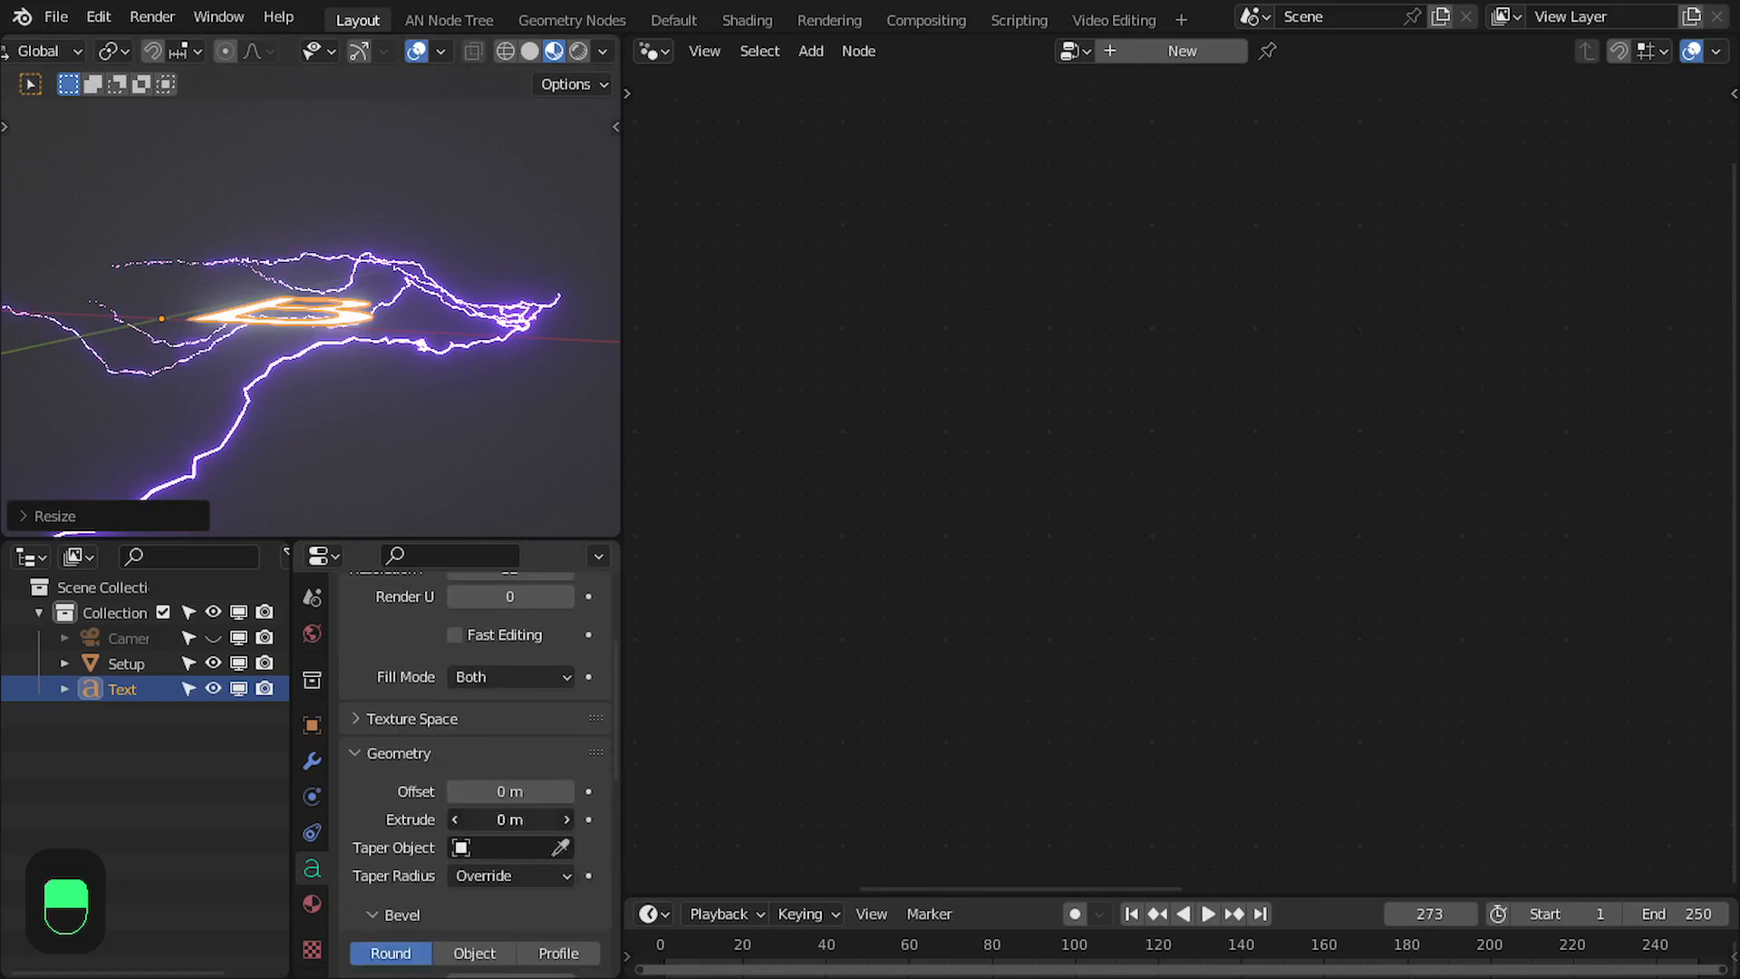
left_click(508, 817)
type("0.25")
key("Return")
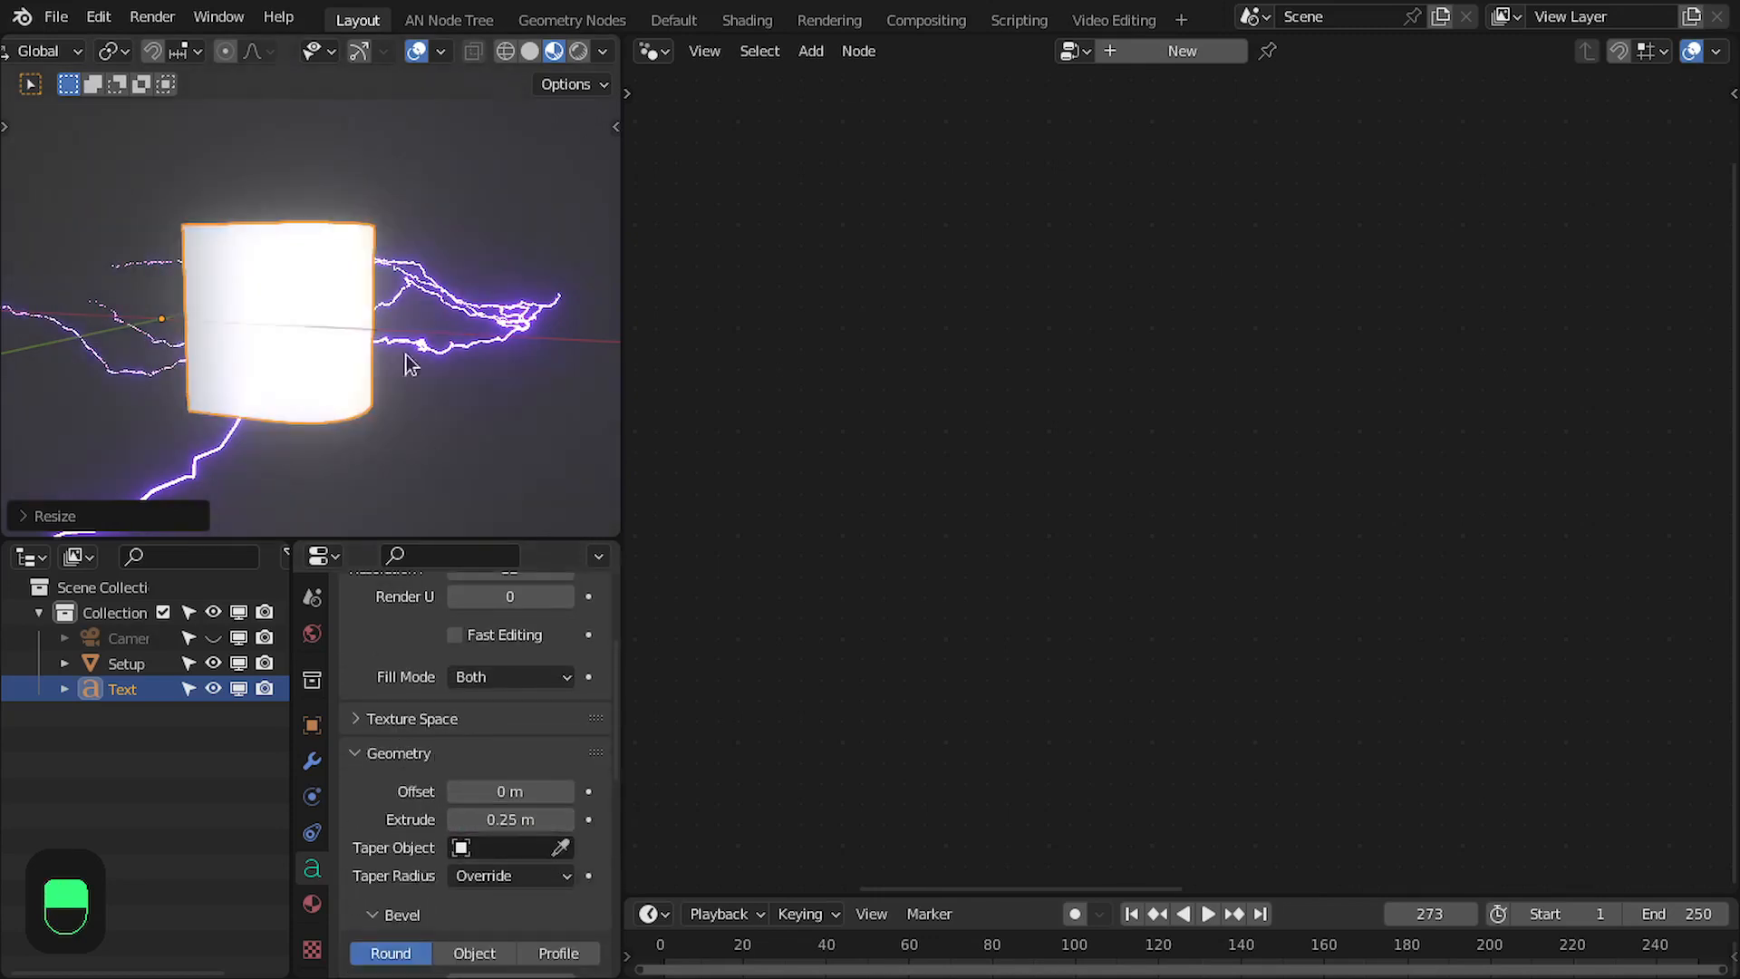
- Return to the top view, select the Setup lightning object, pin its Lightening node tree and hide the viewport overlays
key("KP_7")
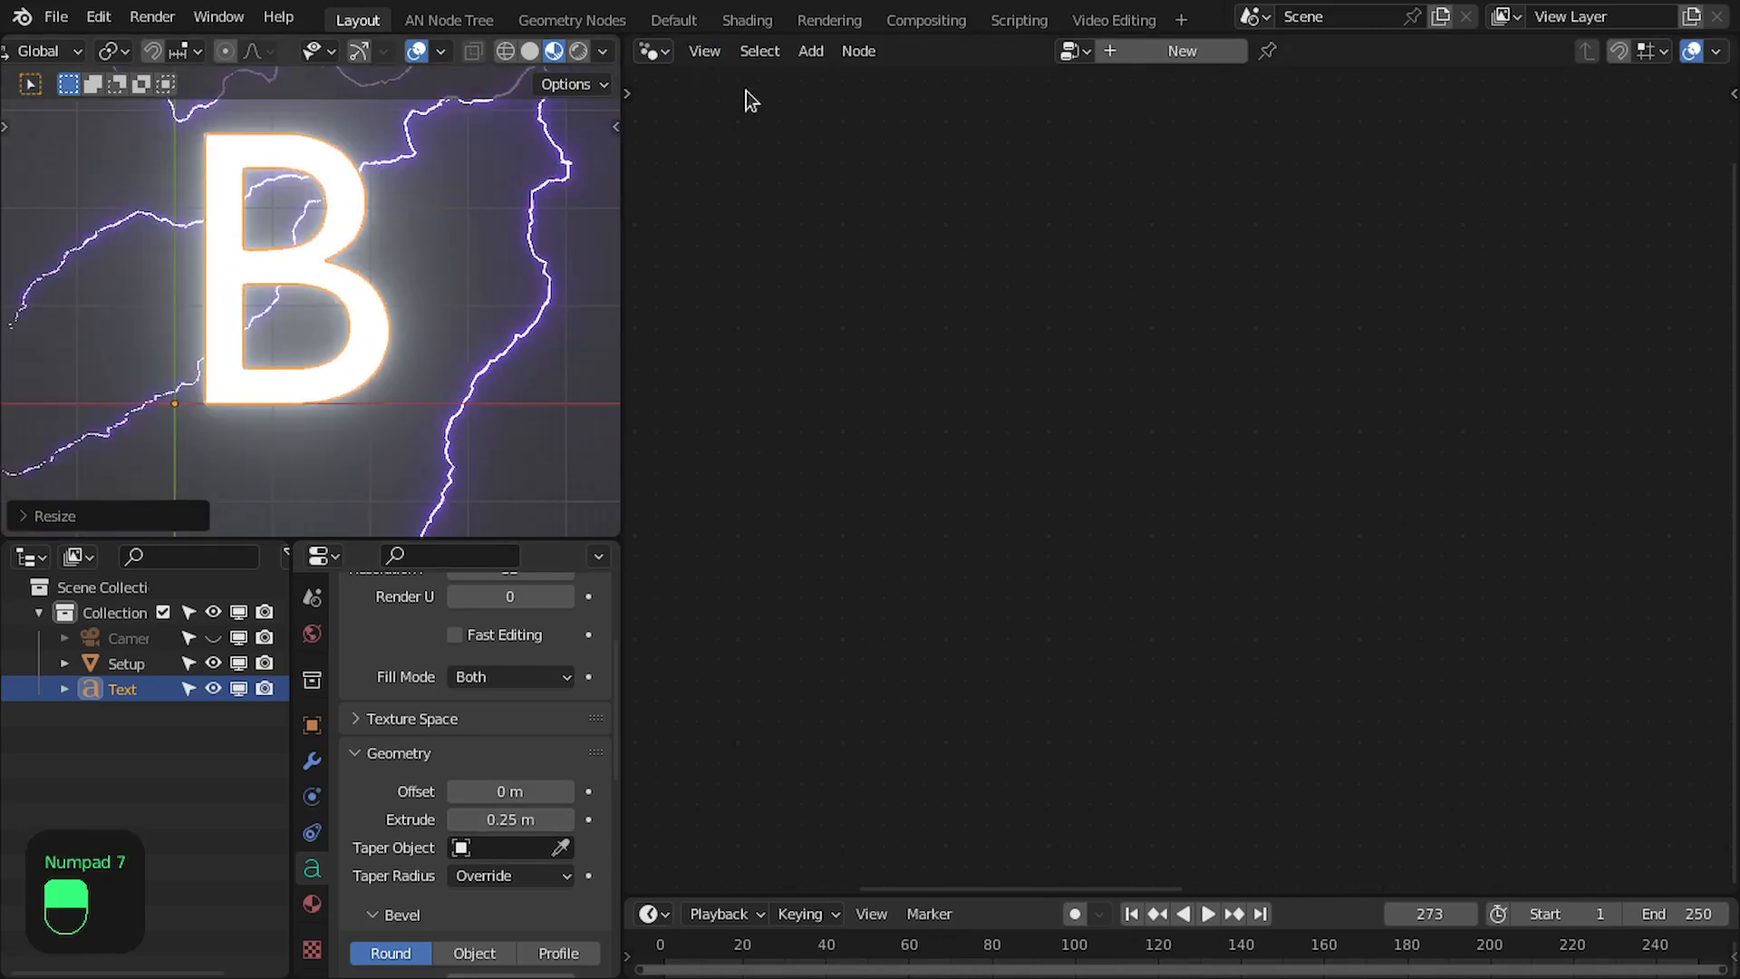
left_click(541, 351)
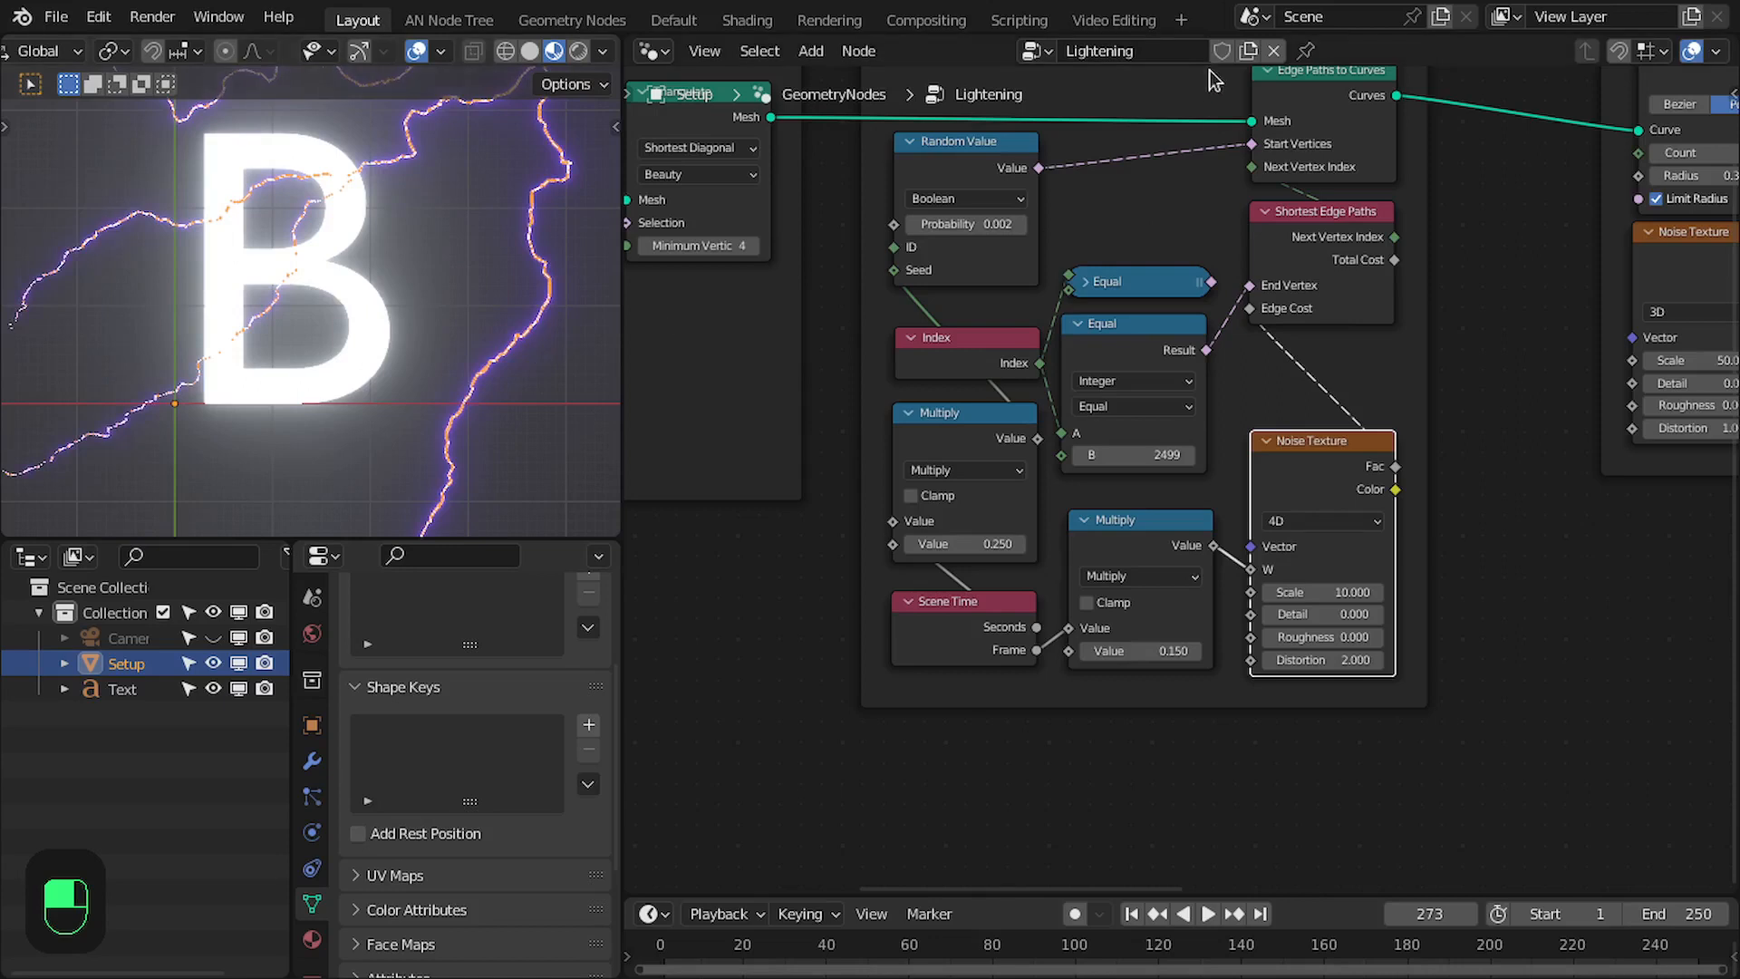
left_click(1303, 49)
scroll(929, 222, "down", 5)
scroll(426, 328, "down", 2)
key("z")
scroll(404, 292, "up", 3)
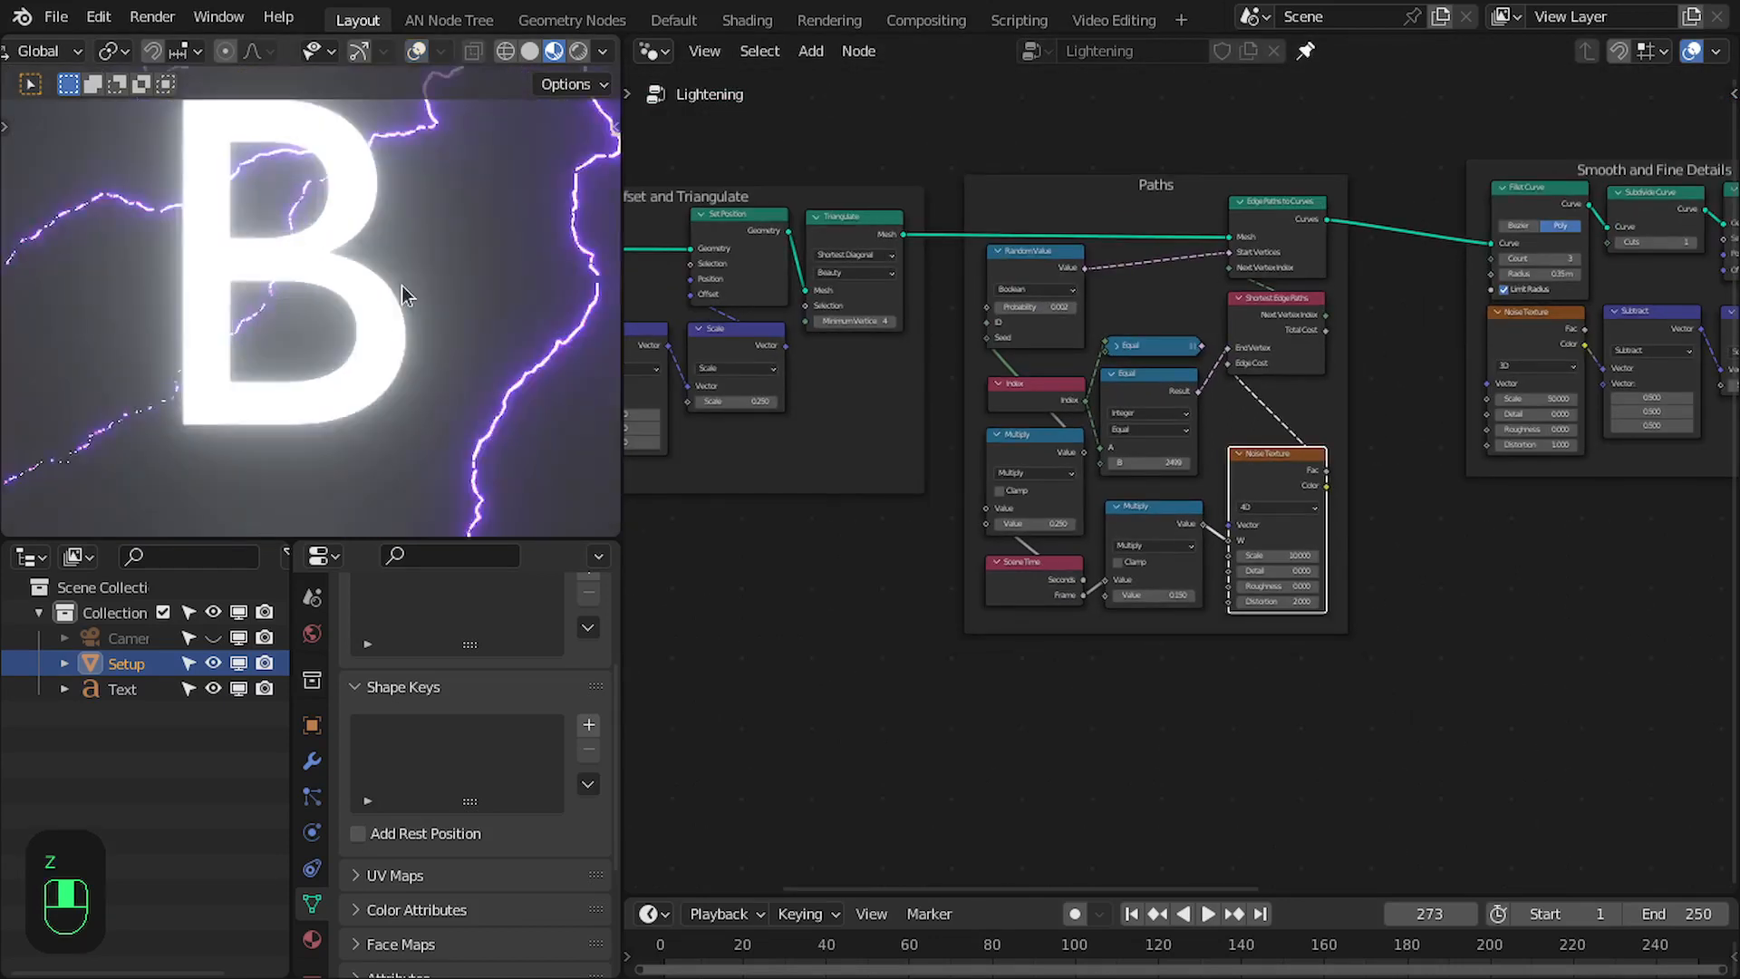
- Examine the letter B among the lightning and the Noise Texture node feeding Edge Cost in the Paths frame
scroll(401, 286, "down", 2)
scroll(1251, 544, "up", 4)
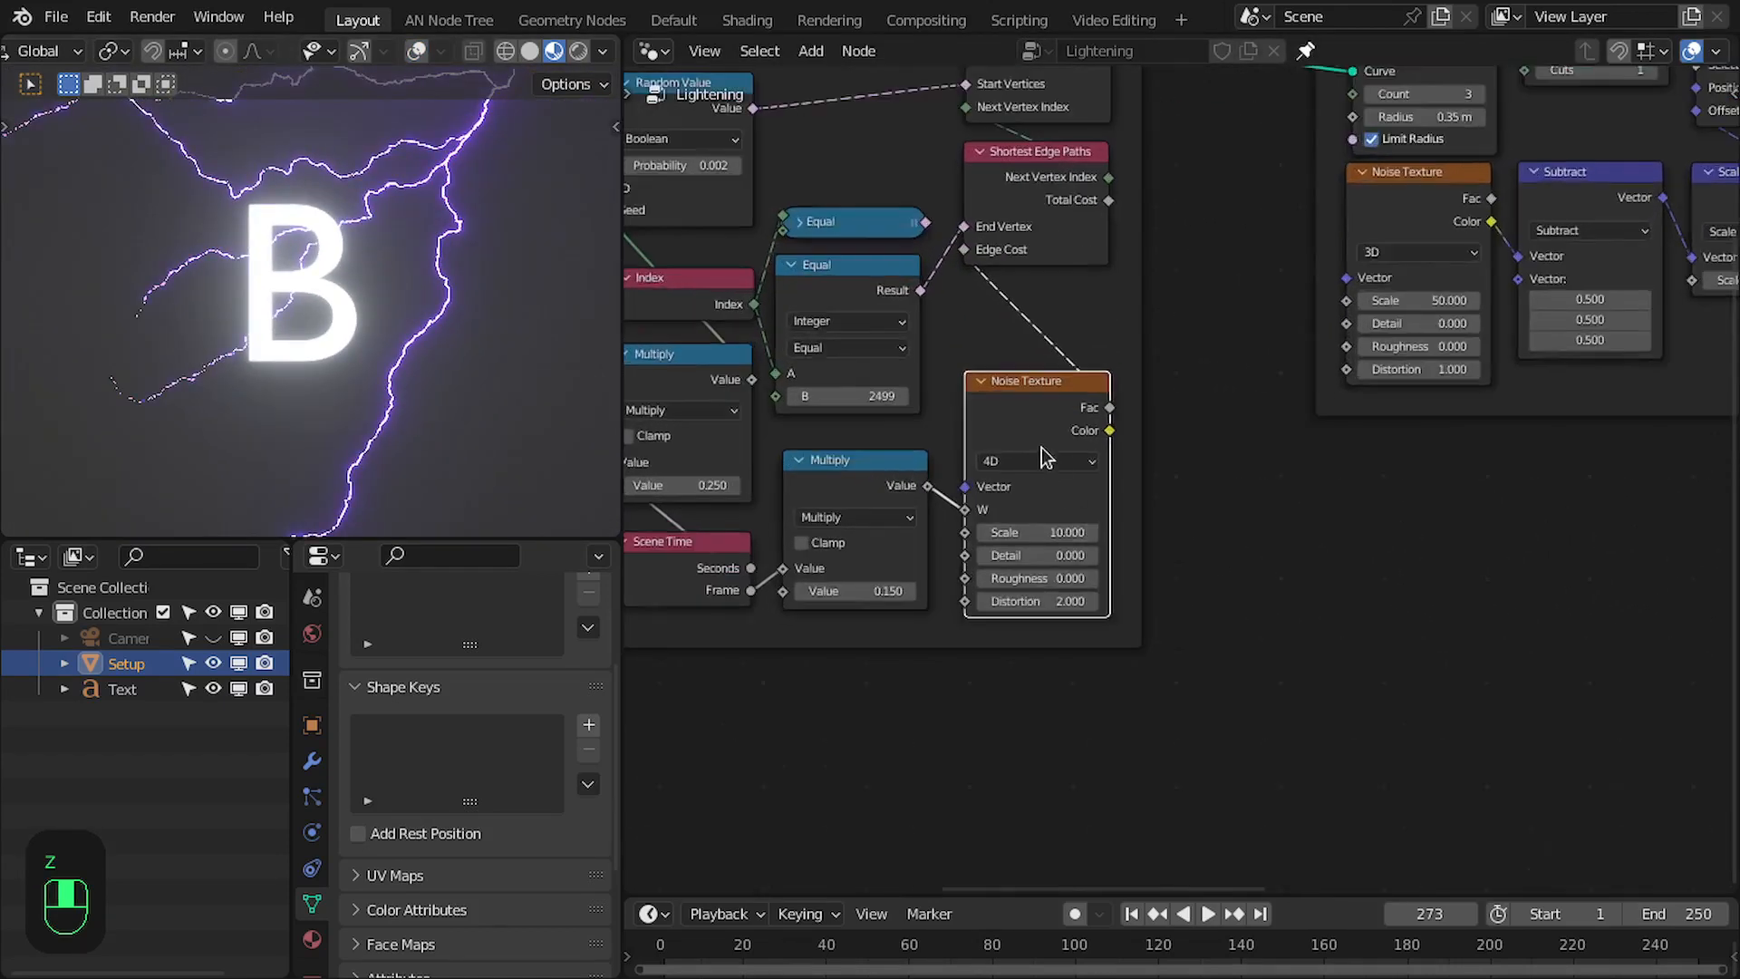
scroll(1042, 448, "up", 3)
left_click_drag(1022, 380, 1016, 382)
scroll(266, 276, "up", 1)
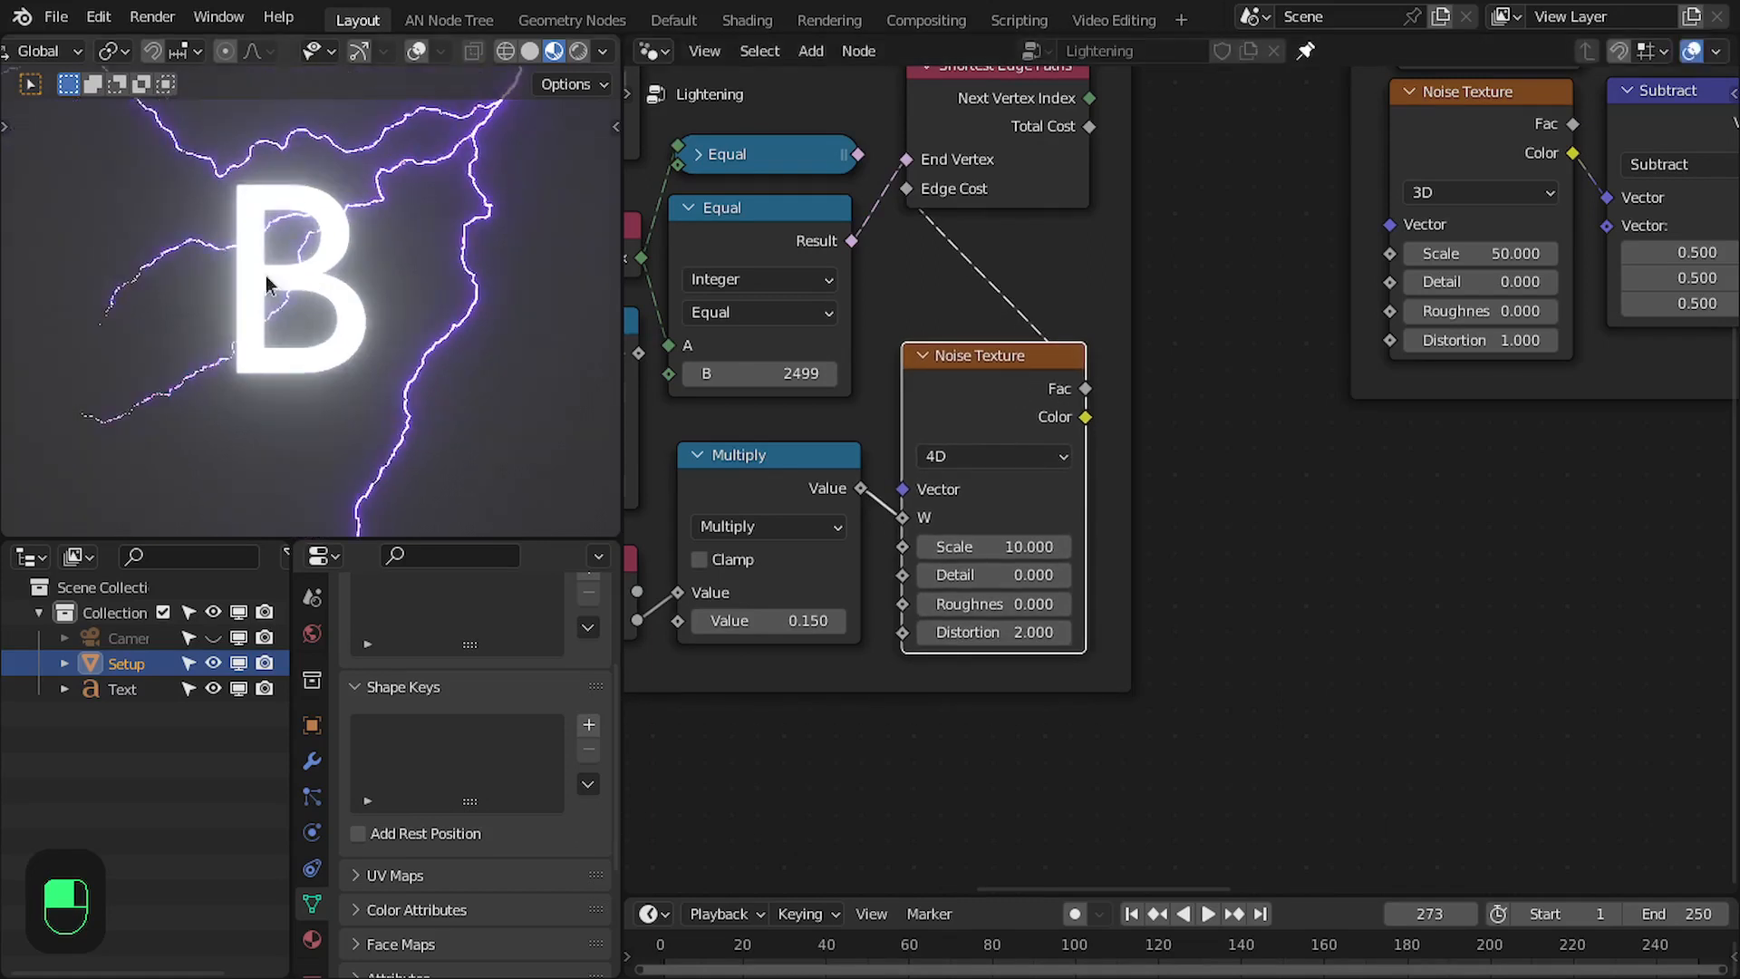
scroll(269, 283, "down", 2)
scroll(354, 272, "up", 3)
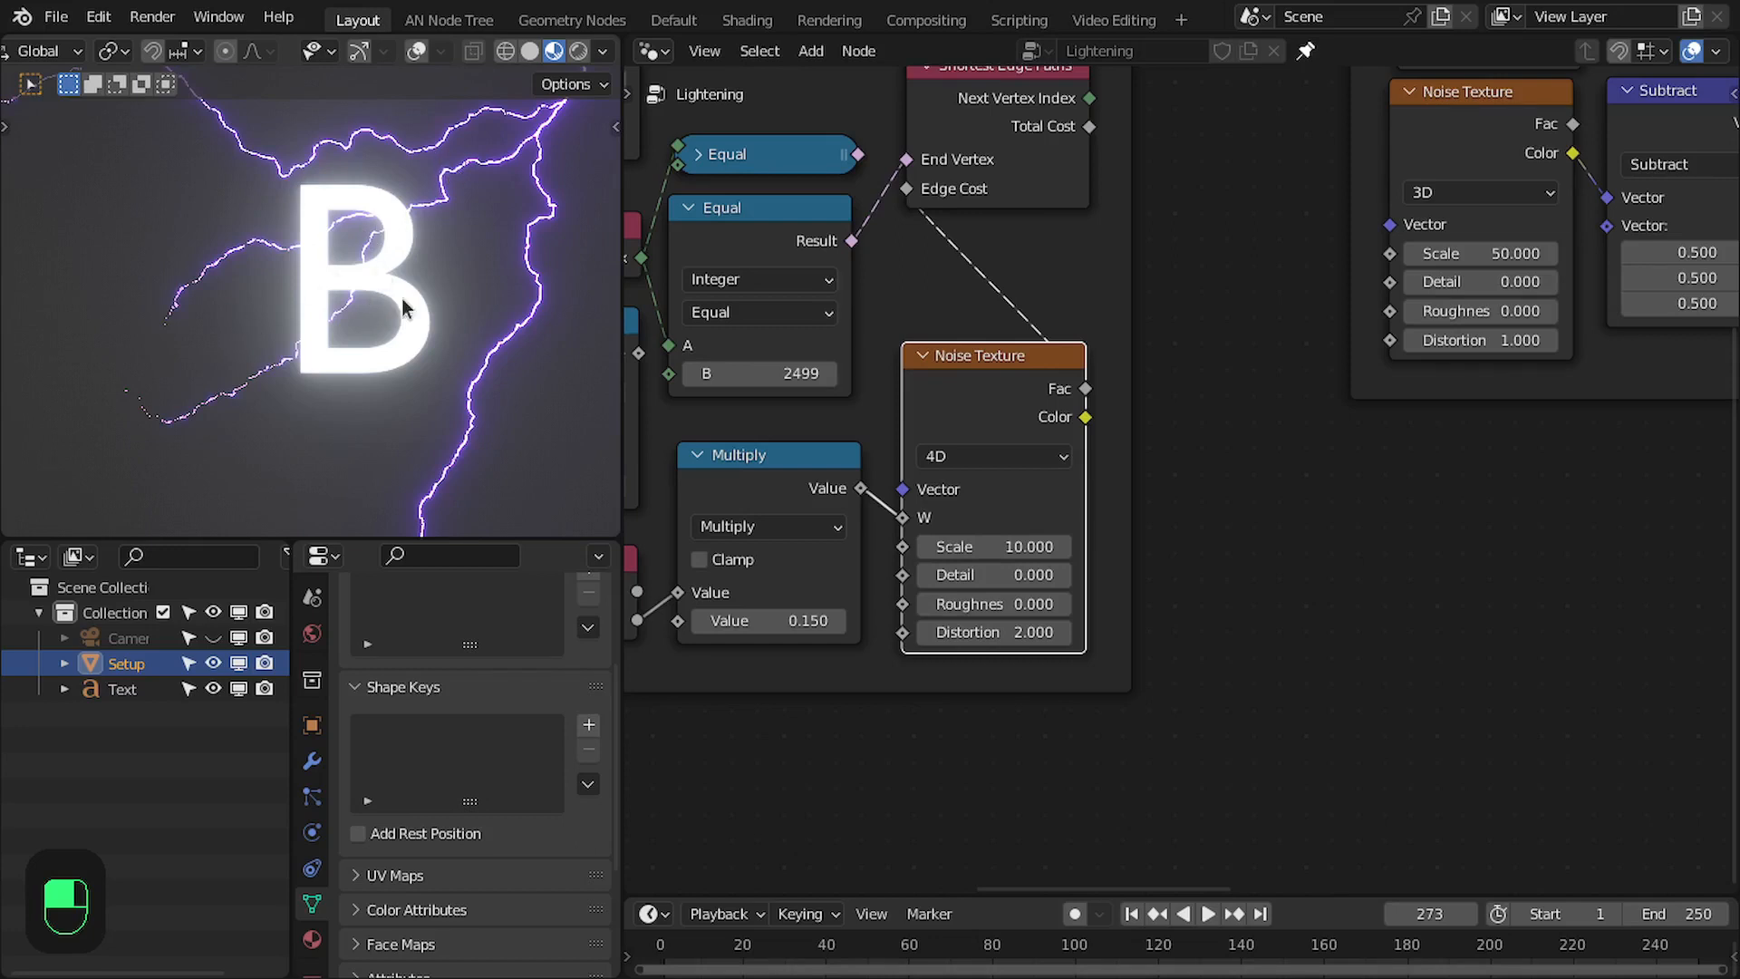
middle_click_drag(1134, 471, 1184, 463)
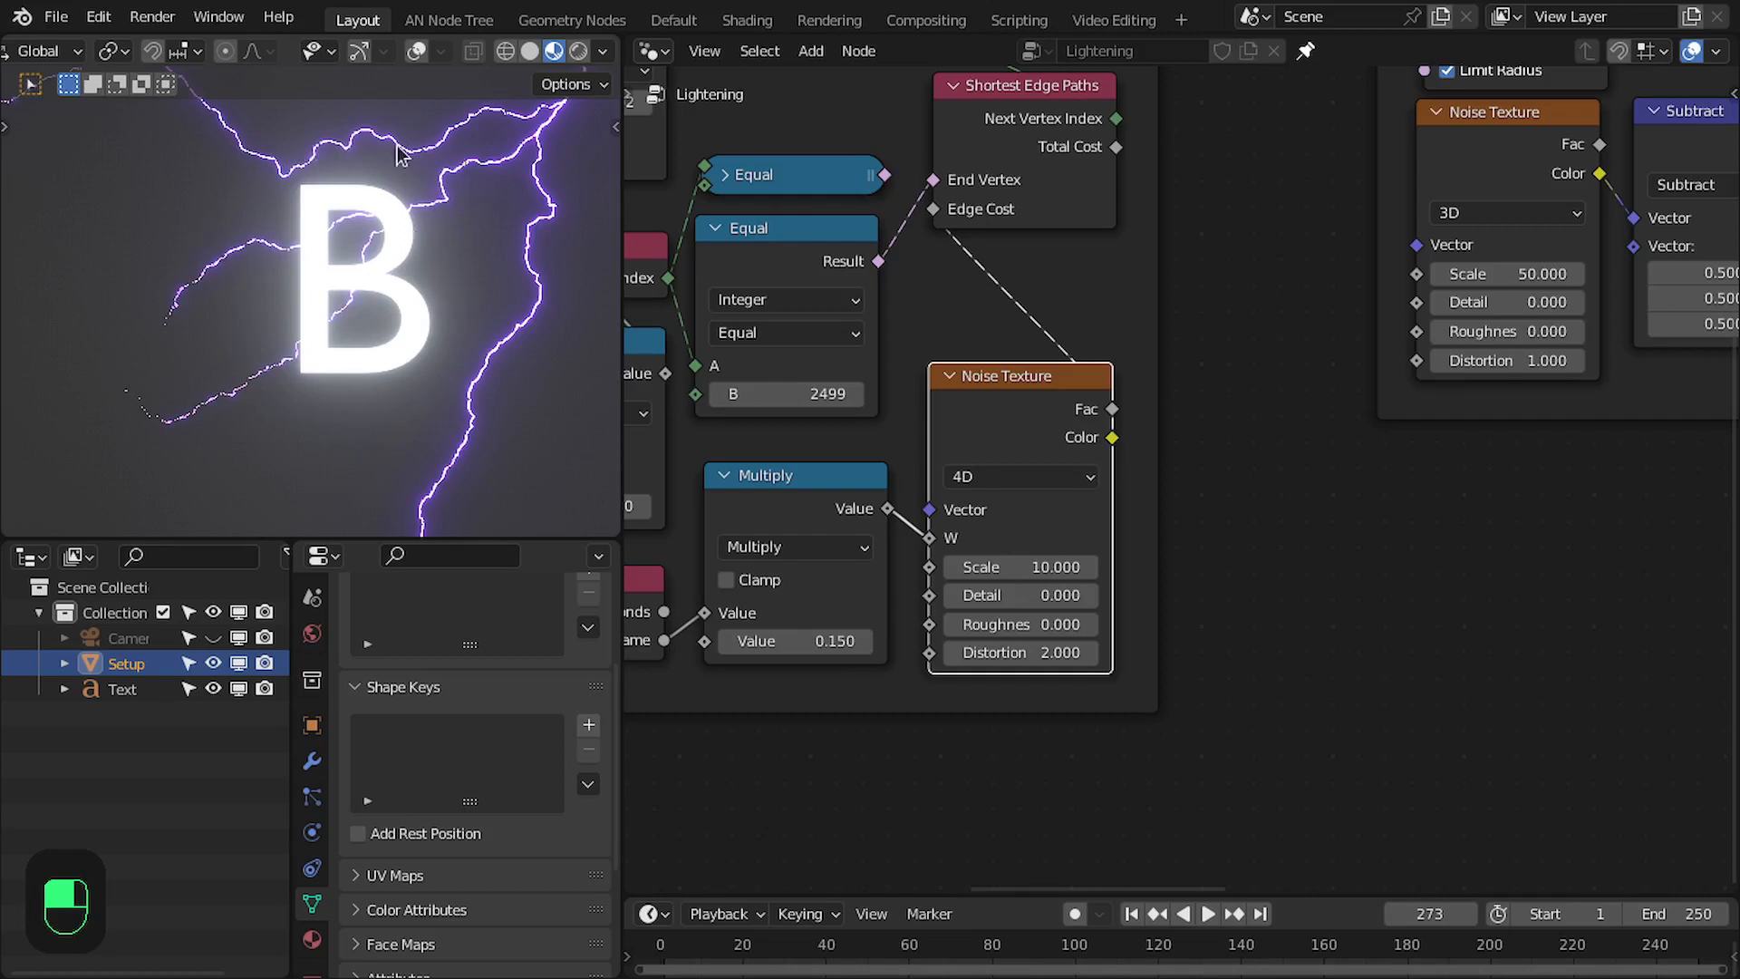
scroll(1135, 393, "up", 2)
middle_click_drag(1145, 404, 1191, 321)
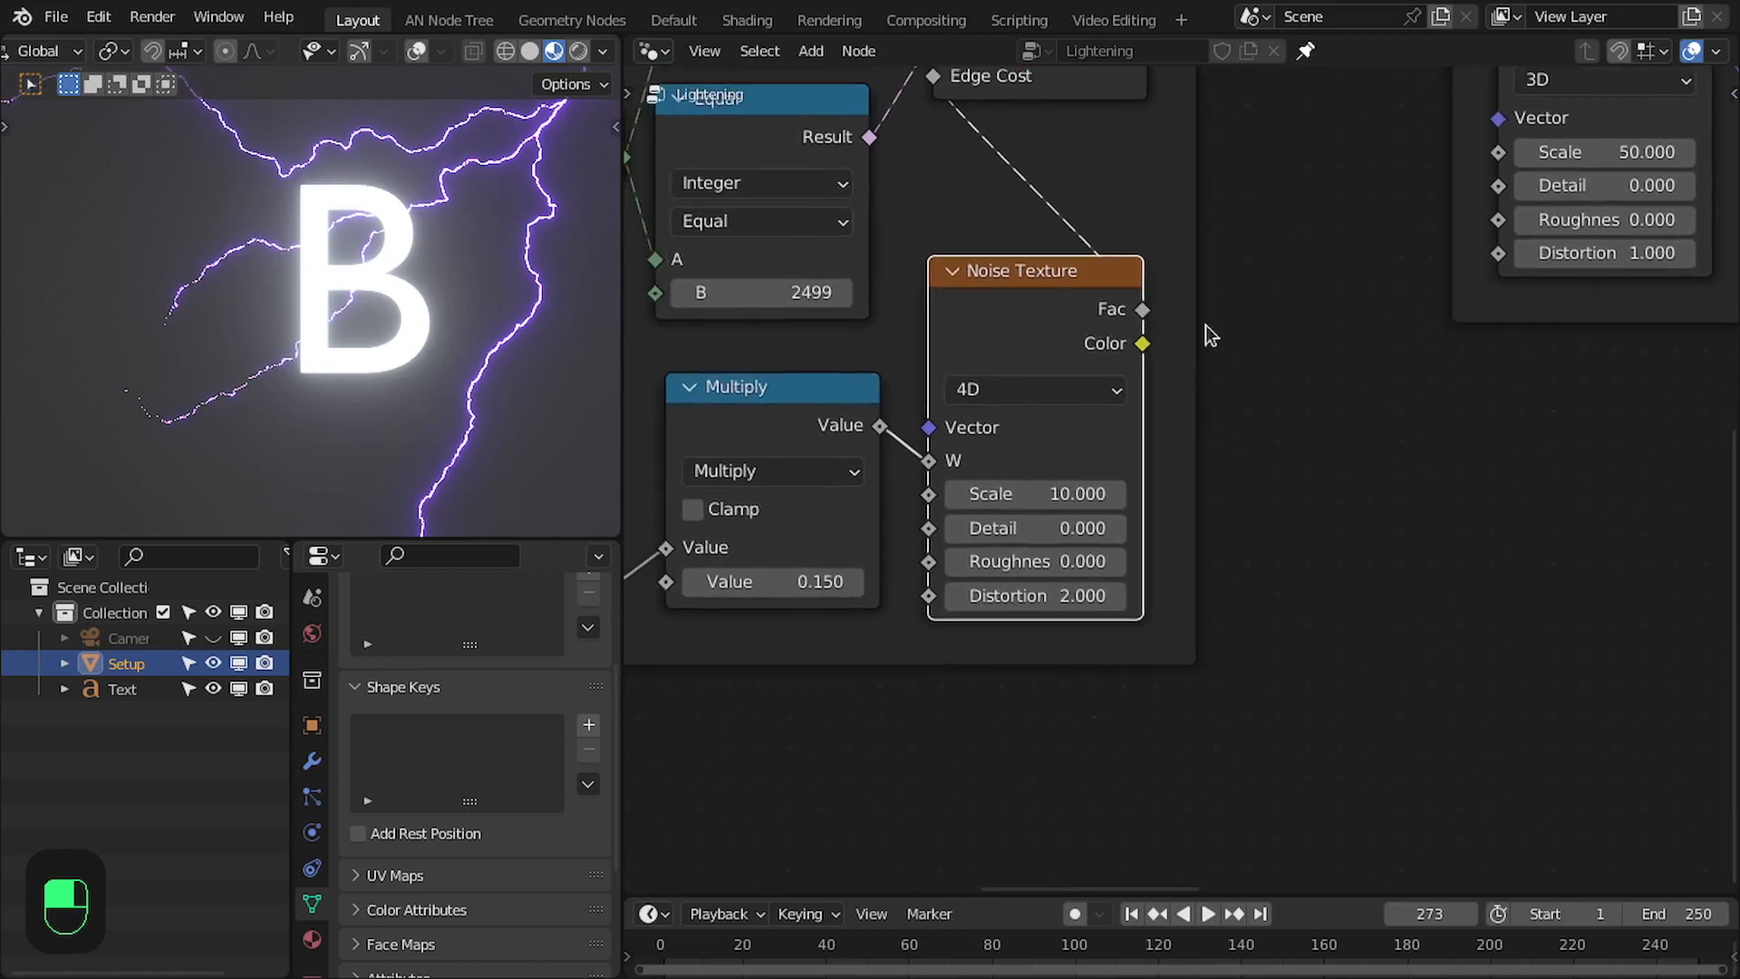
middle_click_drag(1272, 391, 1233, 349)
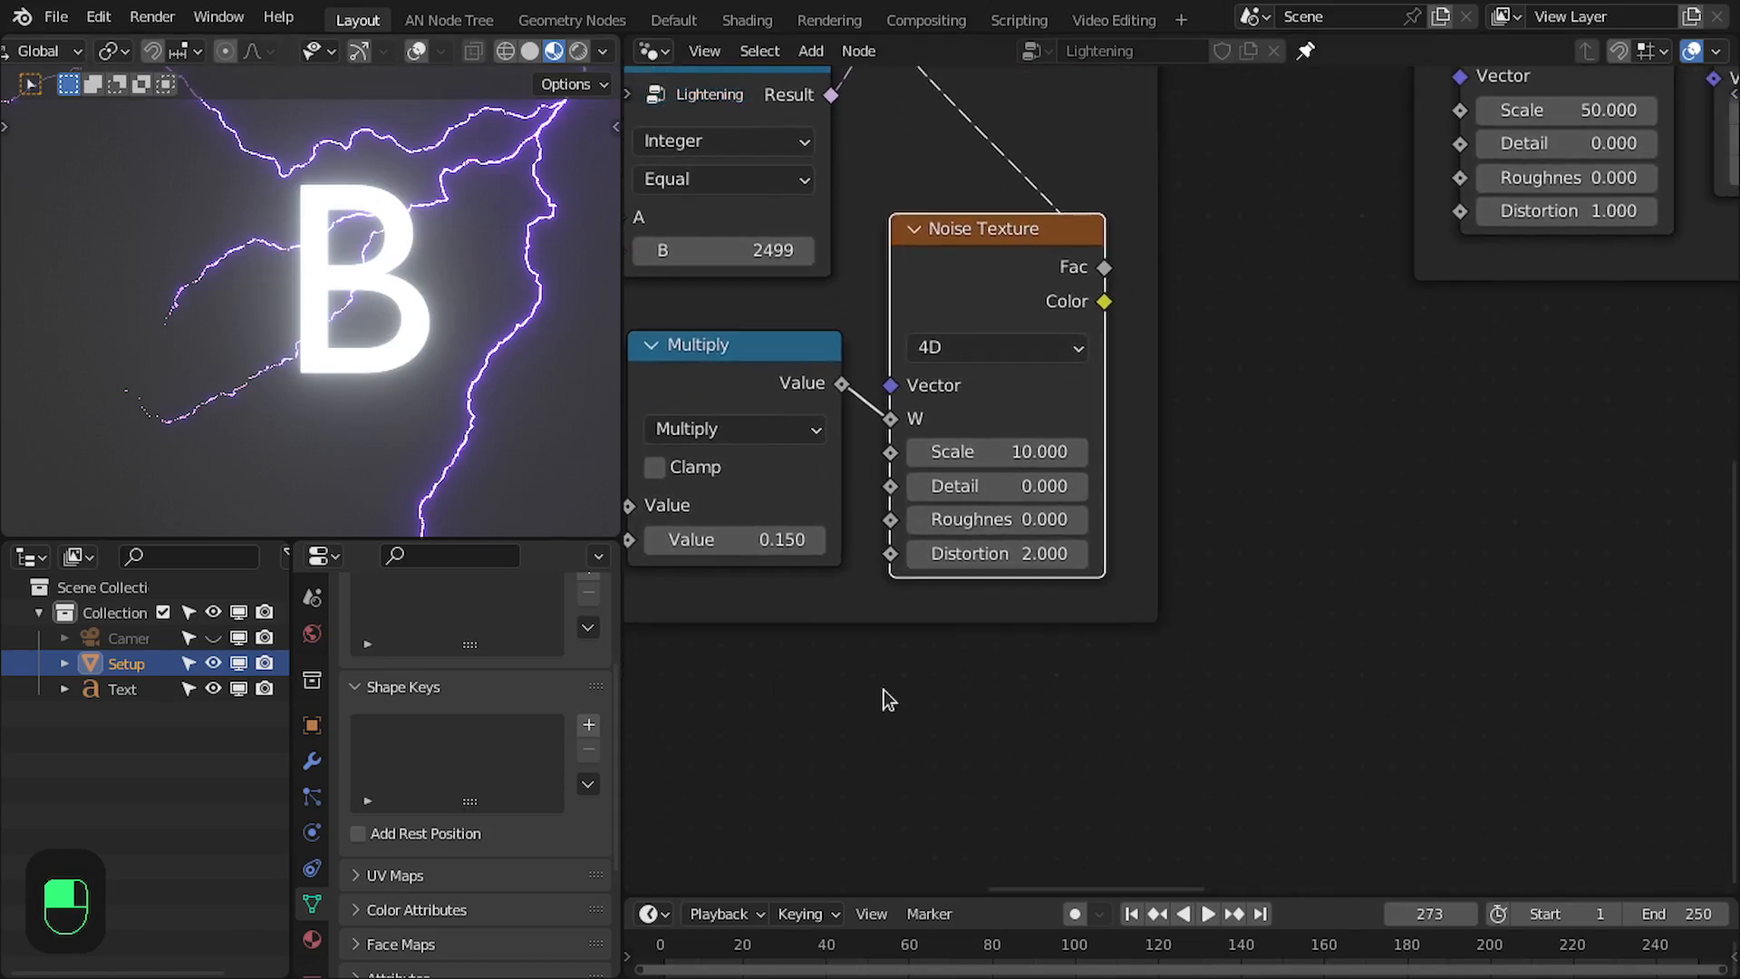
- Add a Geometry Proximity node below the Noise Texture node of the Paths frame
scroll(943, 670, "down", 4)
key("shift+a")
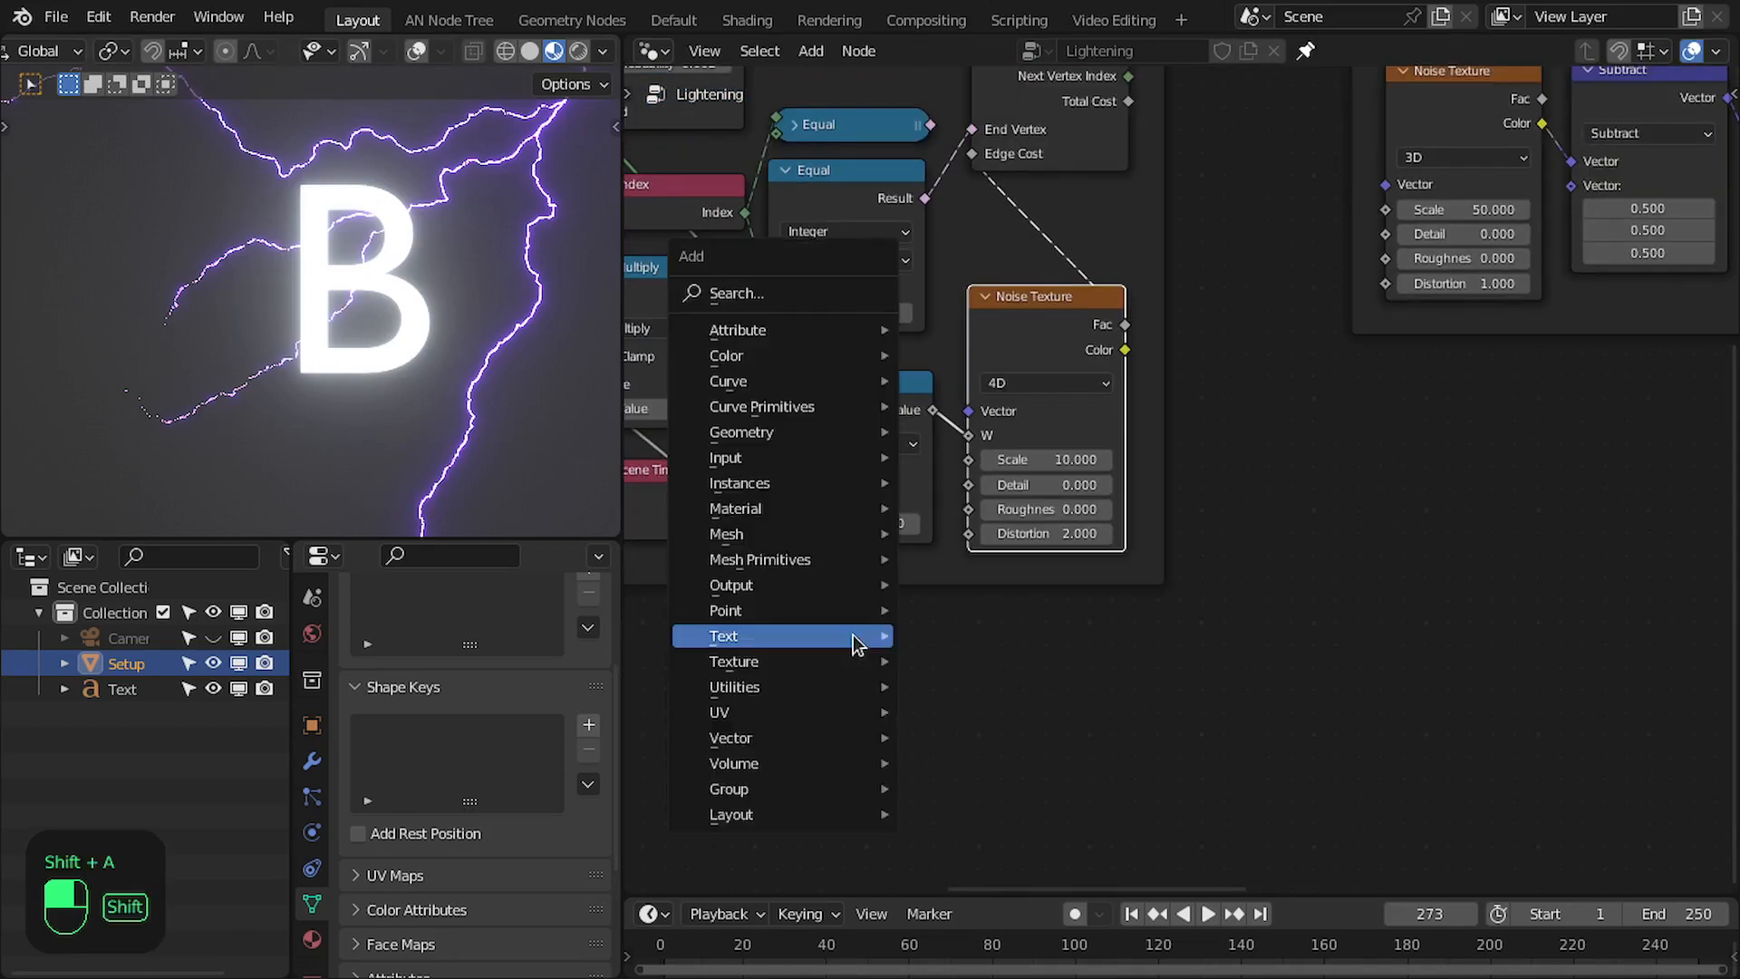
left_click(789, 292)
type("pro")
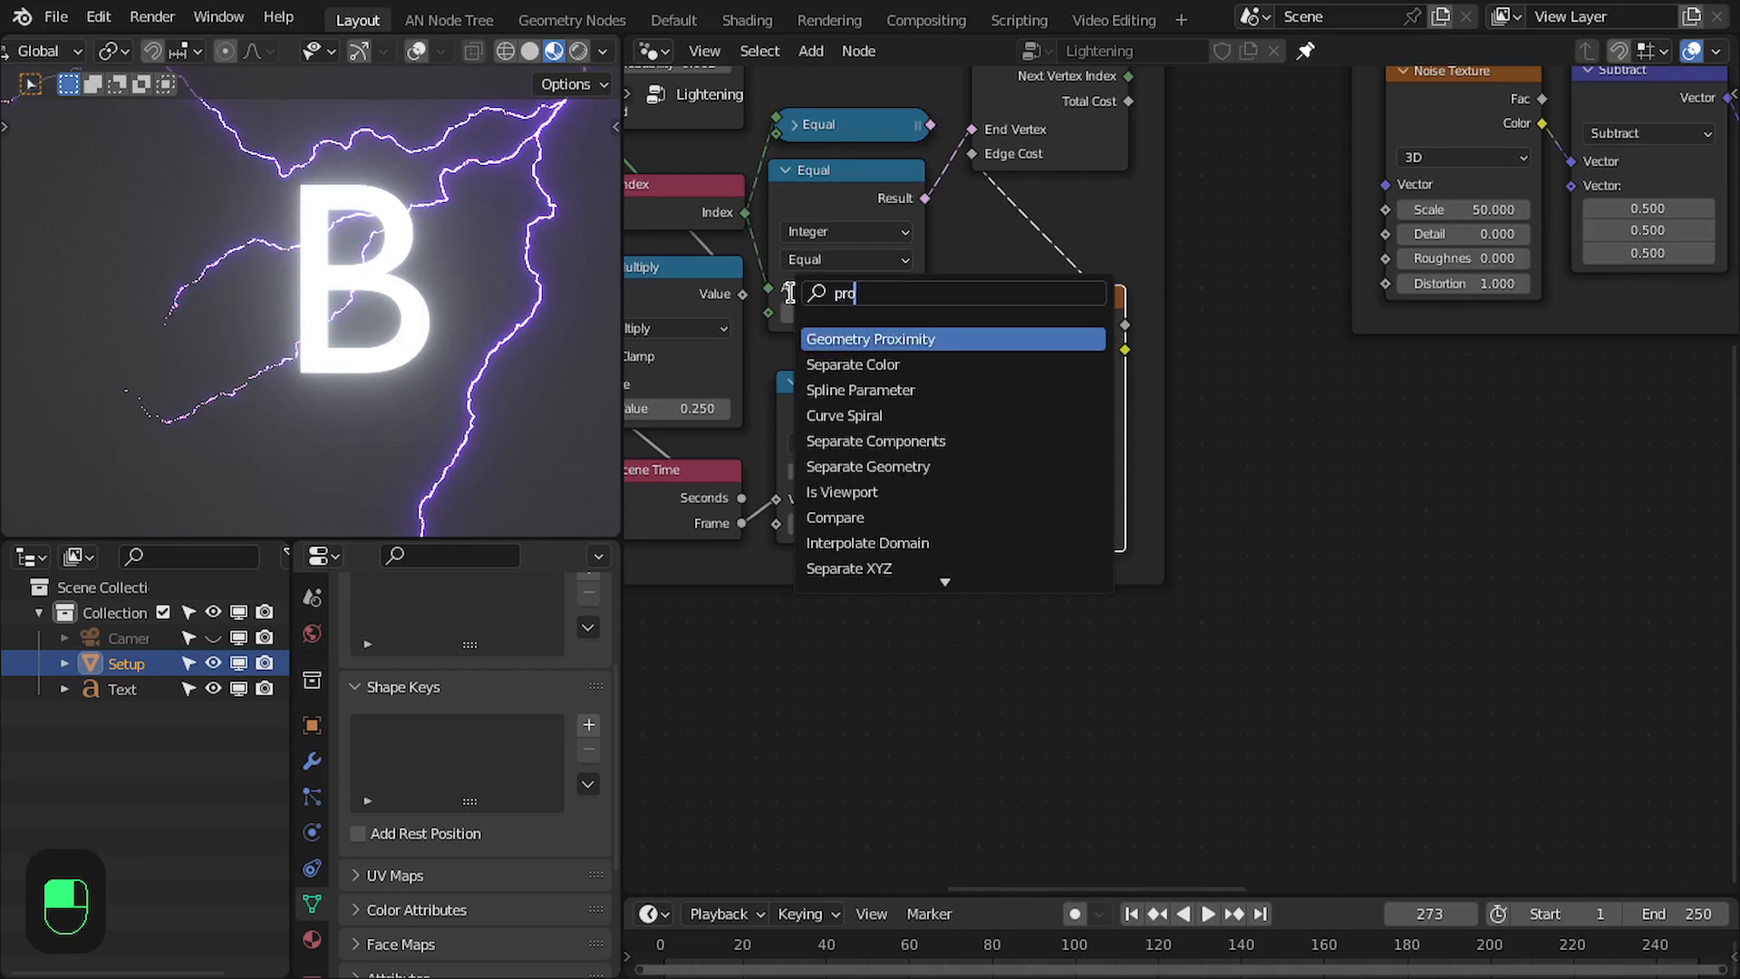
key("Return")
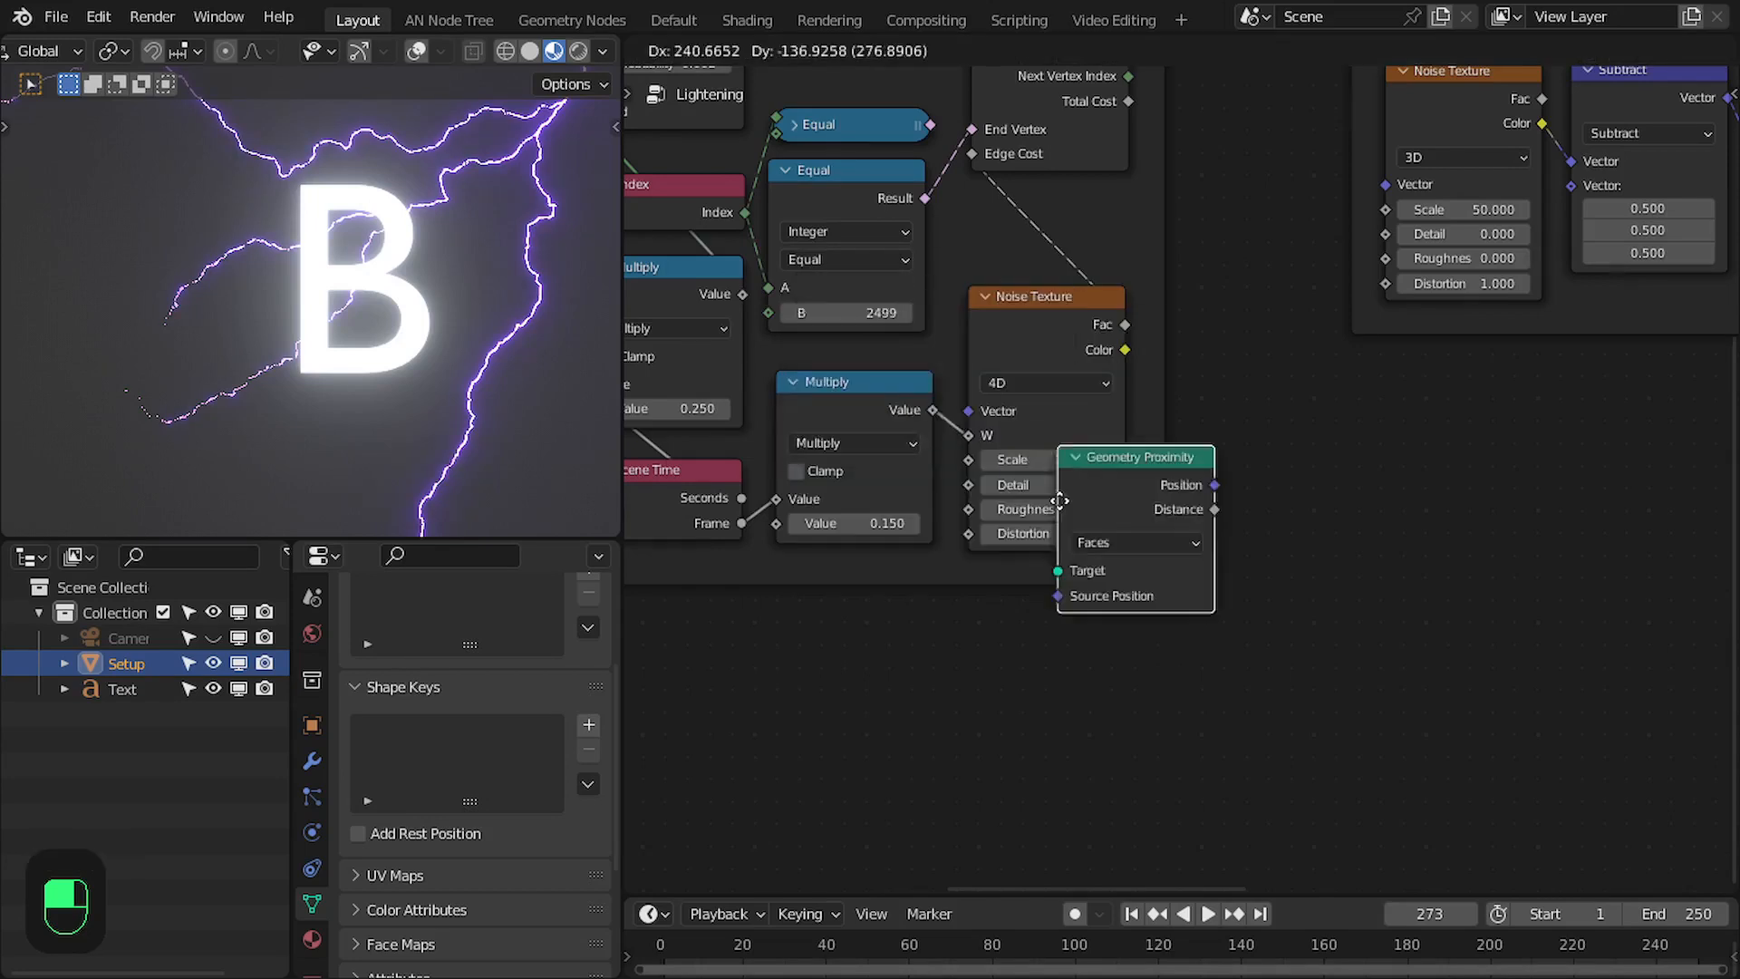
left_click(991, 624)
scroll(1051, 657, "up", 1)
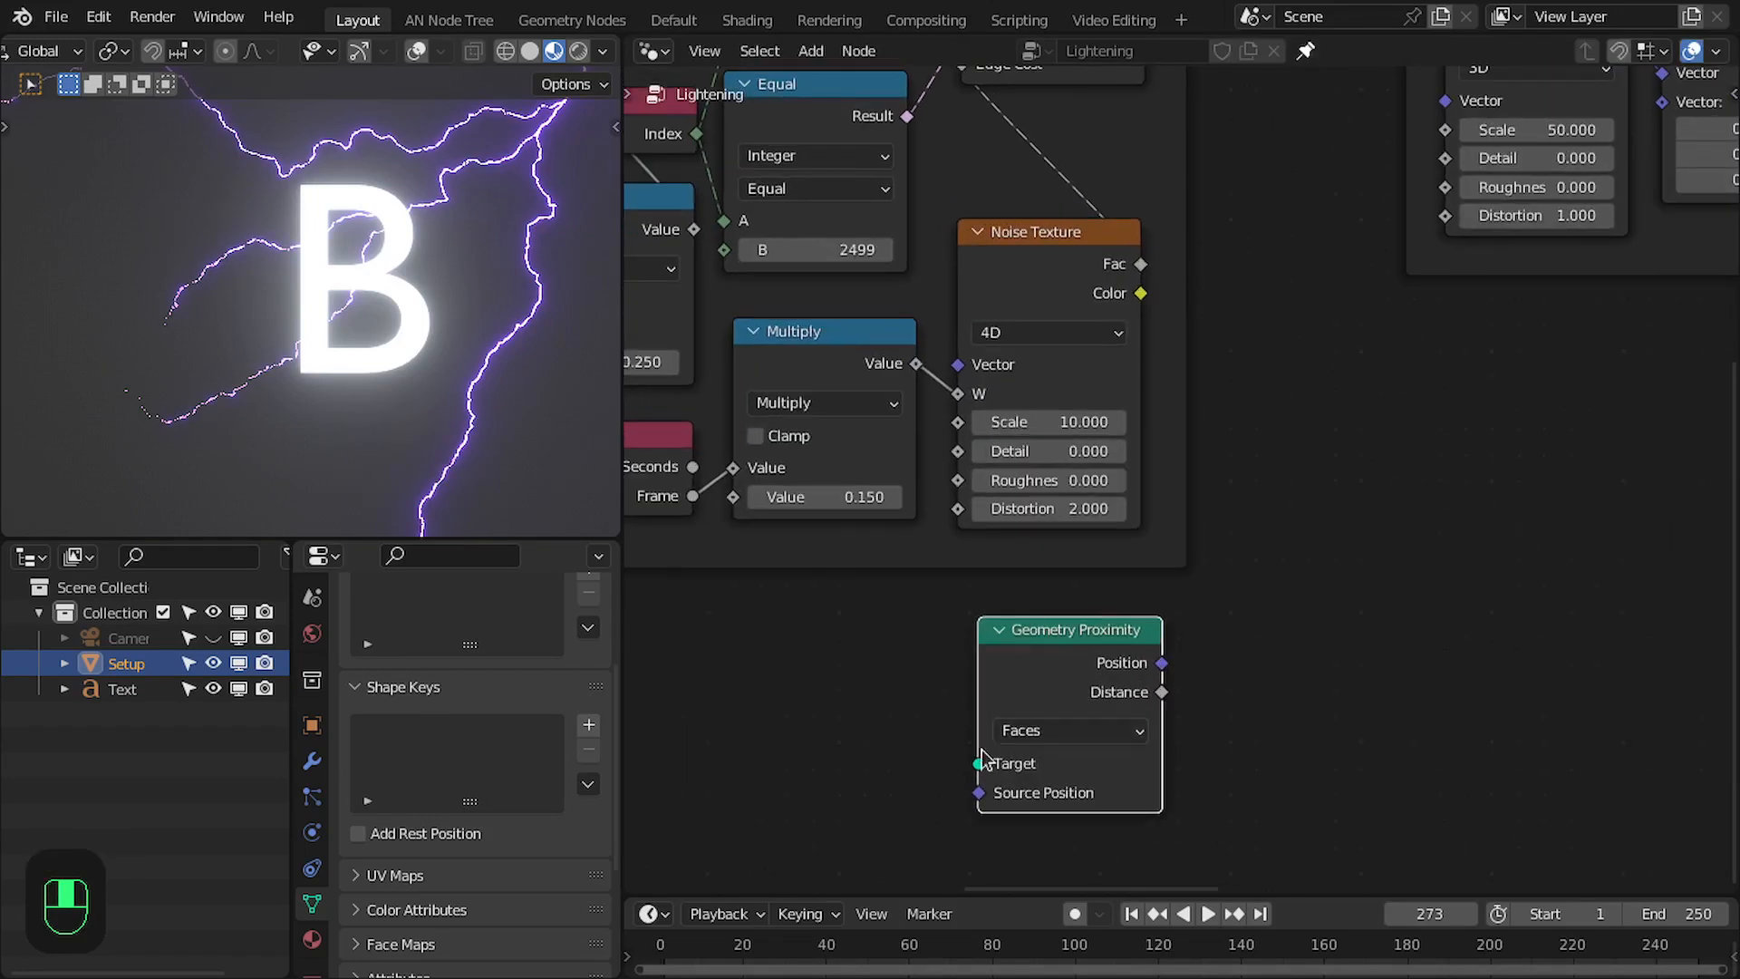
- Add an Object Info node for the Text object, set it to Relative and link its Geometry to the Geometry Proximity Target
left_click_drag(116, 690, 777, 669)
scroll(807, 684, "down", 1, "shift")
left_click(815, 767)
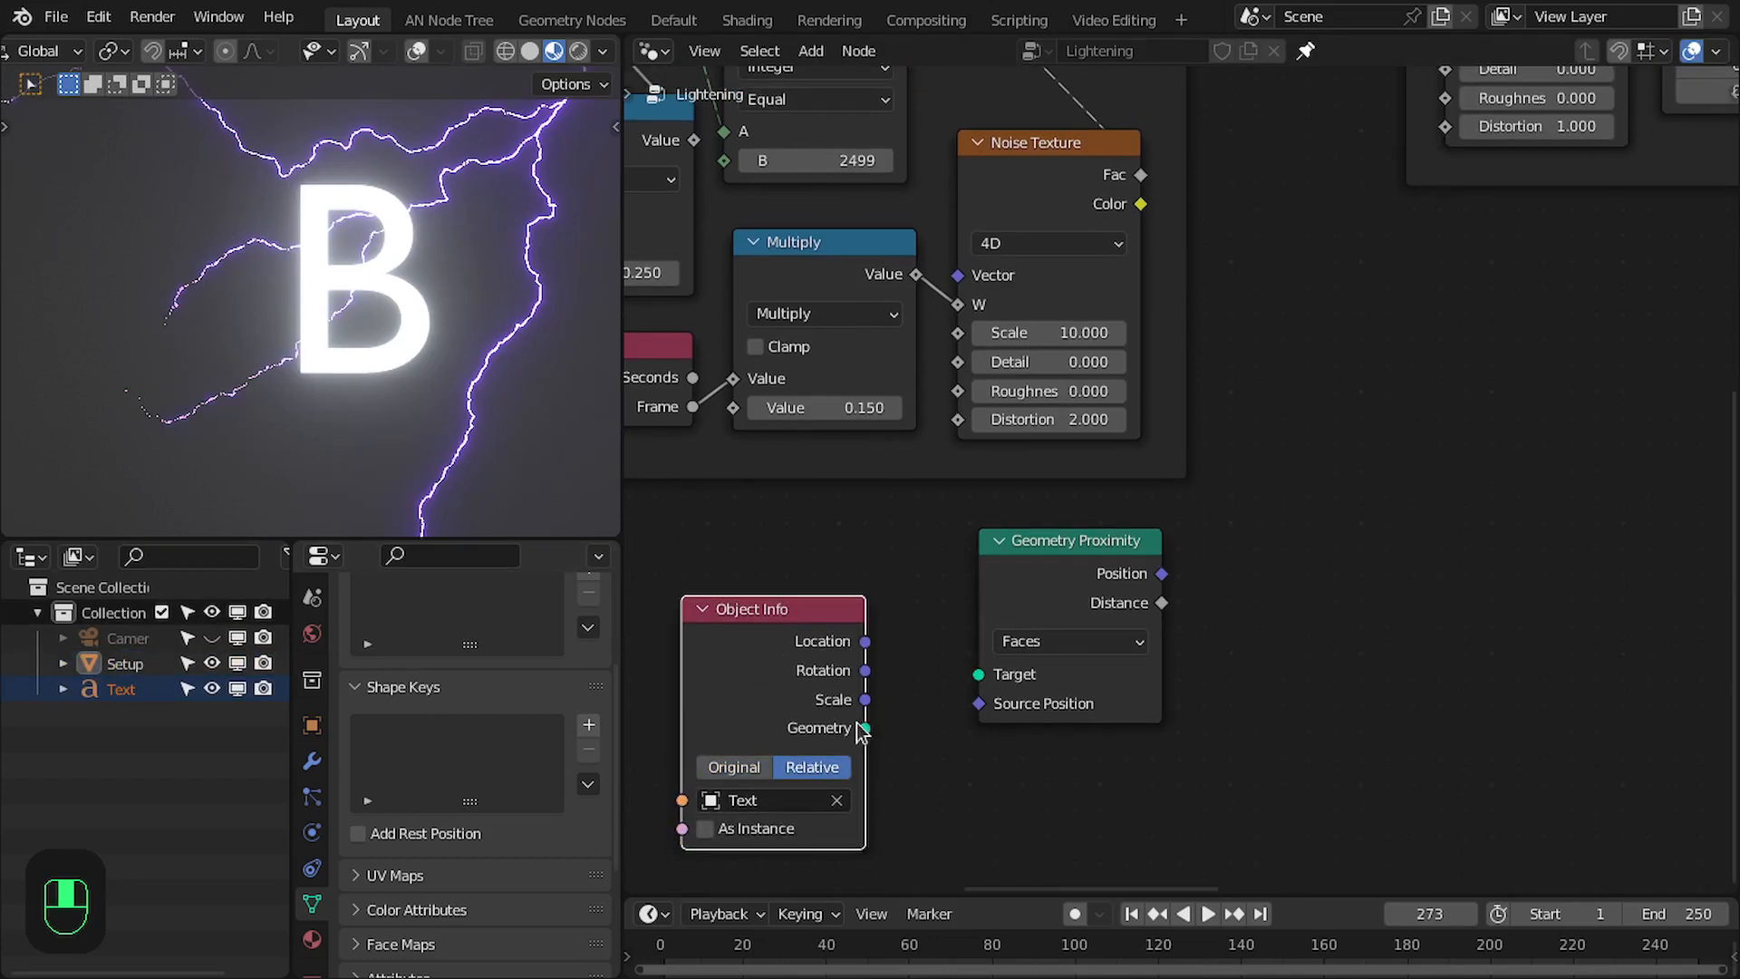
left_click_drag(863, 728, 978, 675)
left_click_drag(1049, 568, 976, 638)
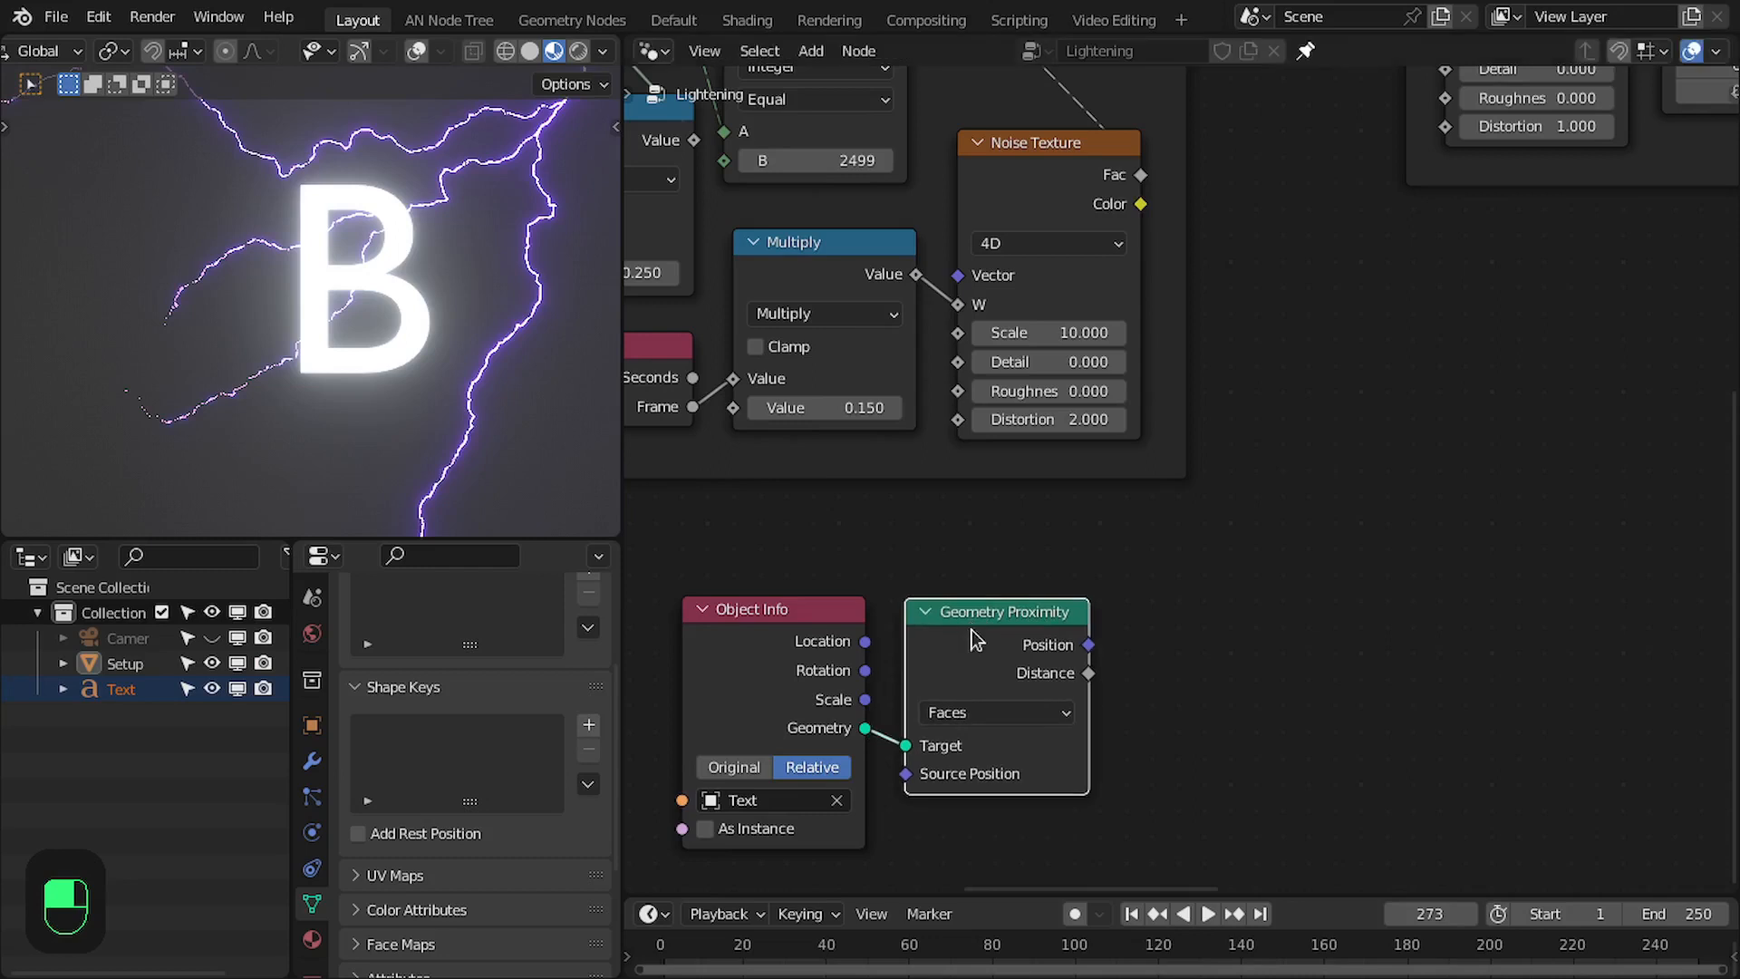
middle_click_drag(961, 686, 917, 709)
- Add a Map Range node beside Geometry Proximity, with the proximity Distance linked to its Value
left_click_drag(741, 587, 989, 656)
middle_click_drag(989, 656, 945, 697)
left_click_drag(1047, 725, 1235, 639)
type("map")
key("Return")
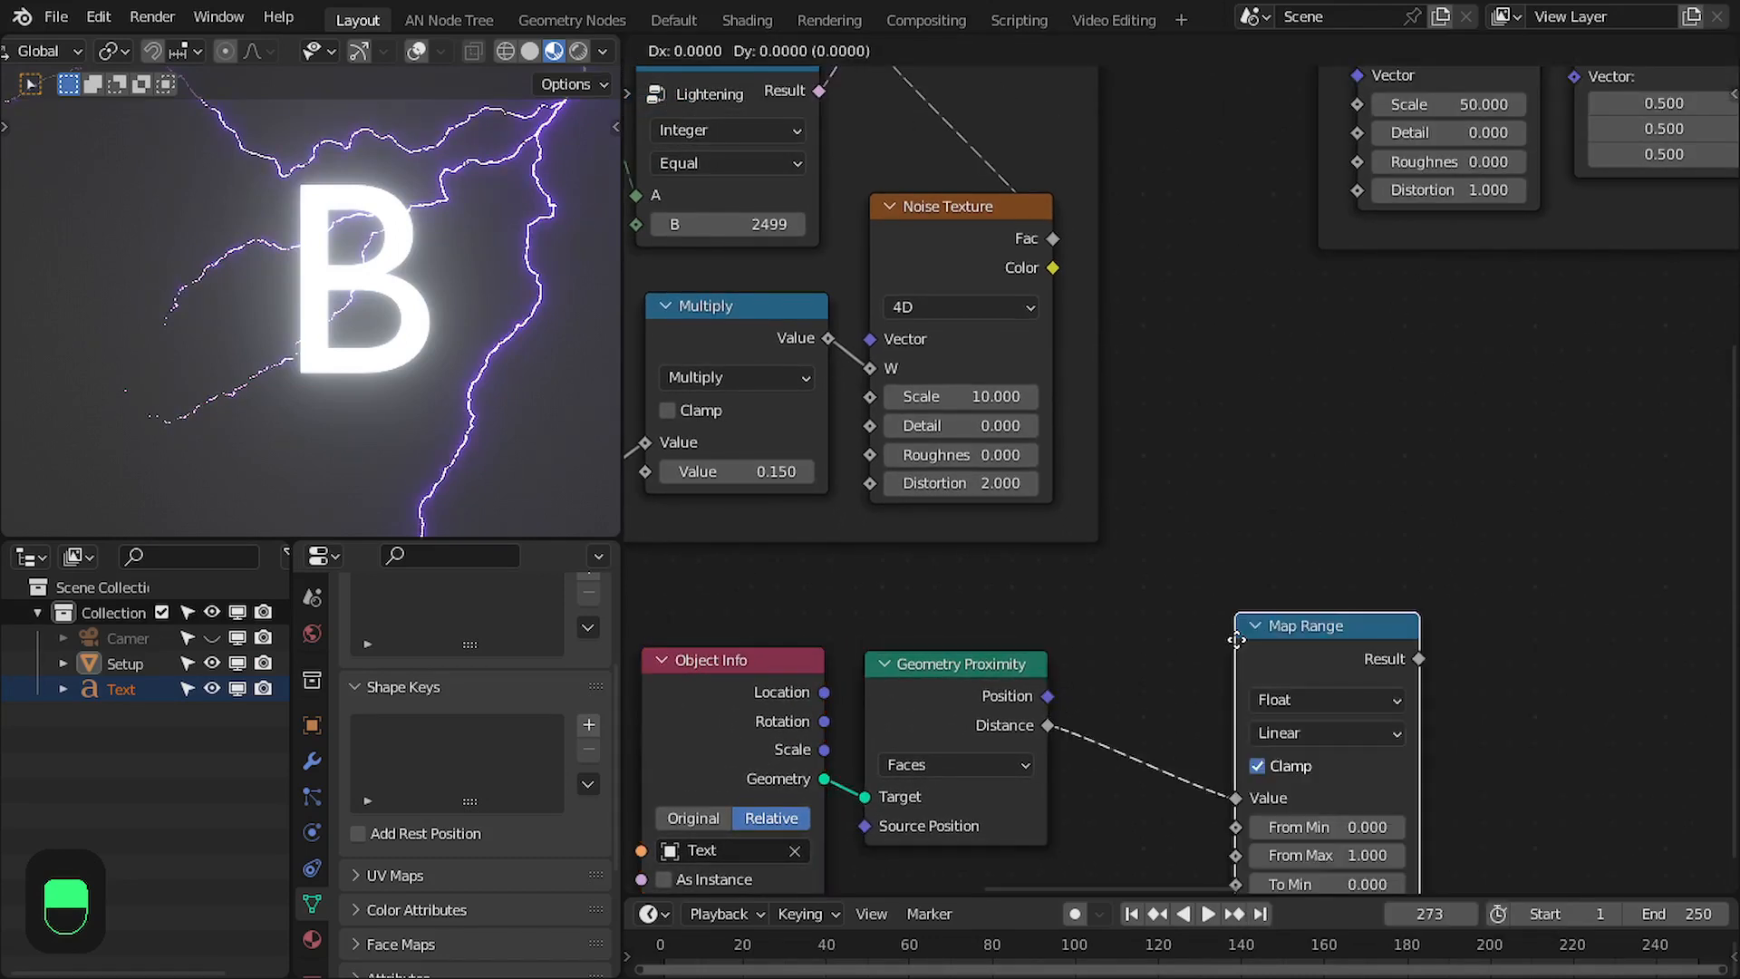
left_click(1078, 669)
middle_click_drag(1078, 668, 1117, 530)
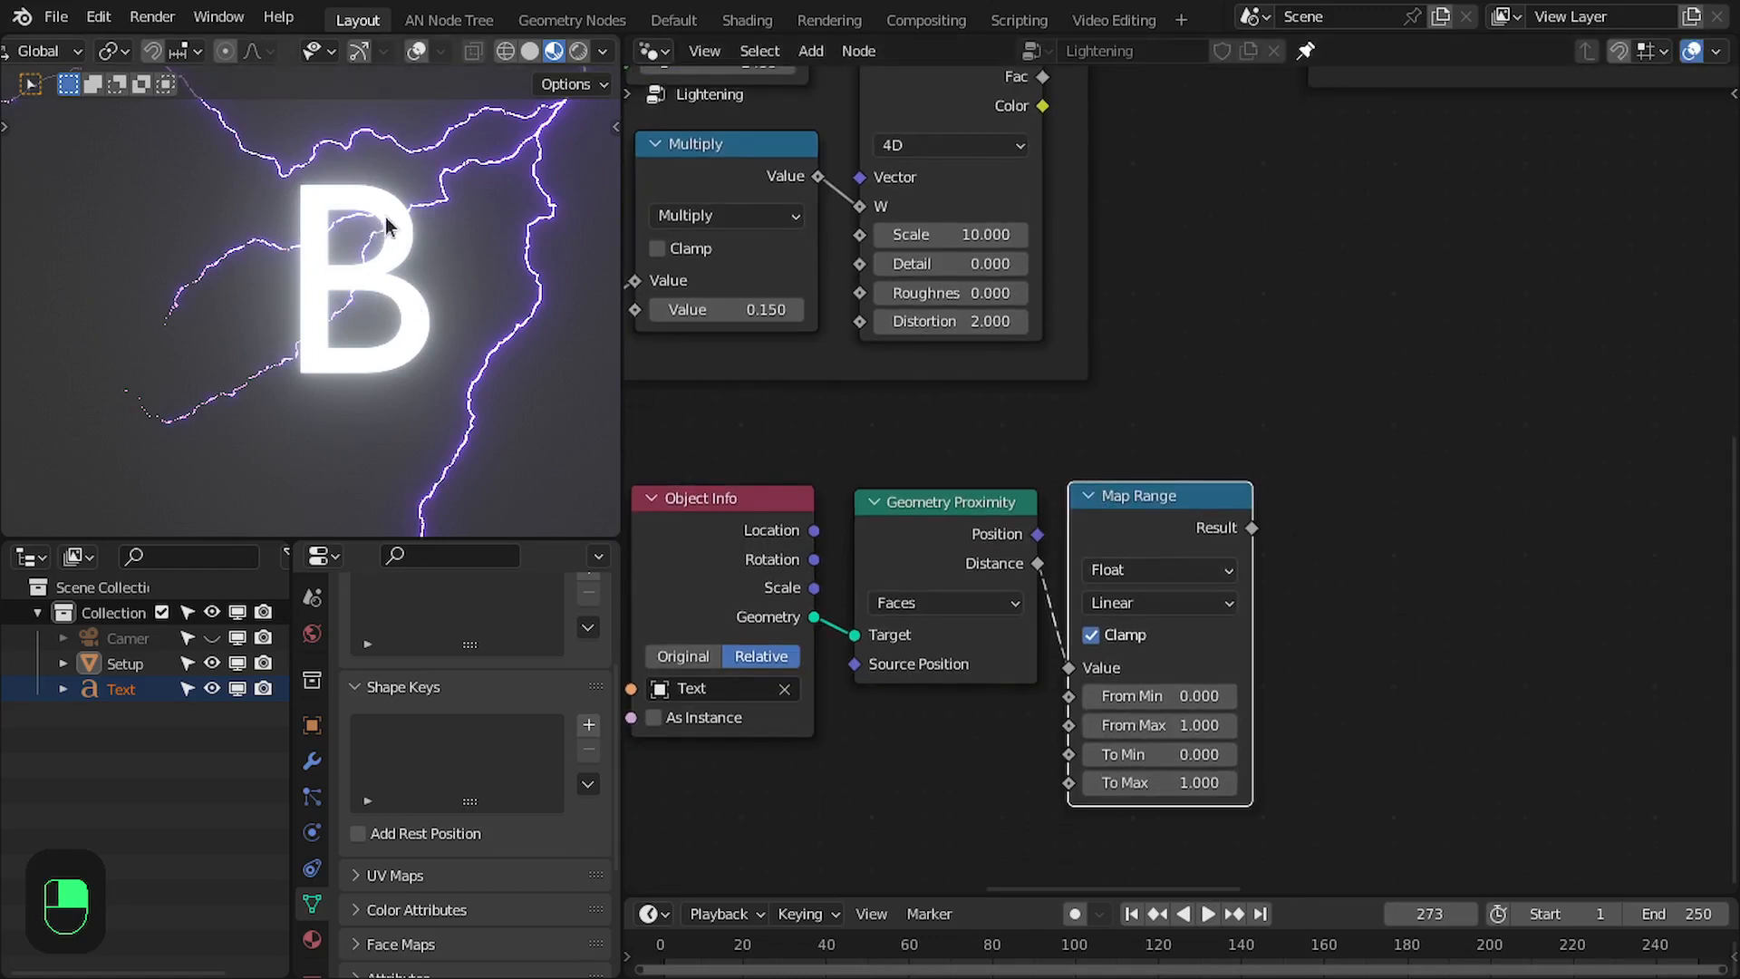
- Set the Map Range node's To Min to 5 and To Max to 0
left_click(1147, 754)
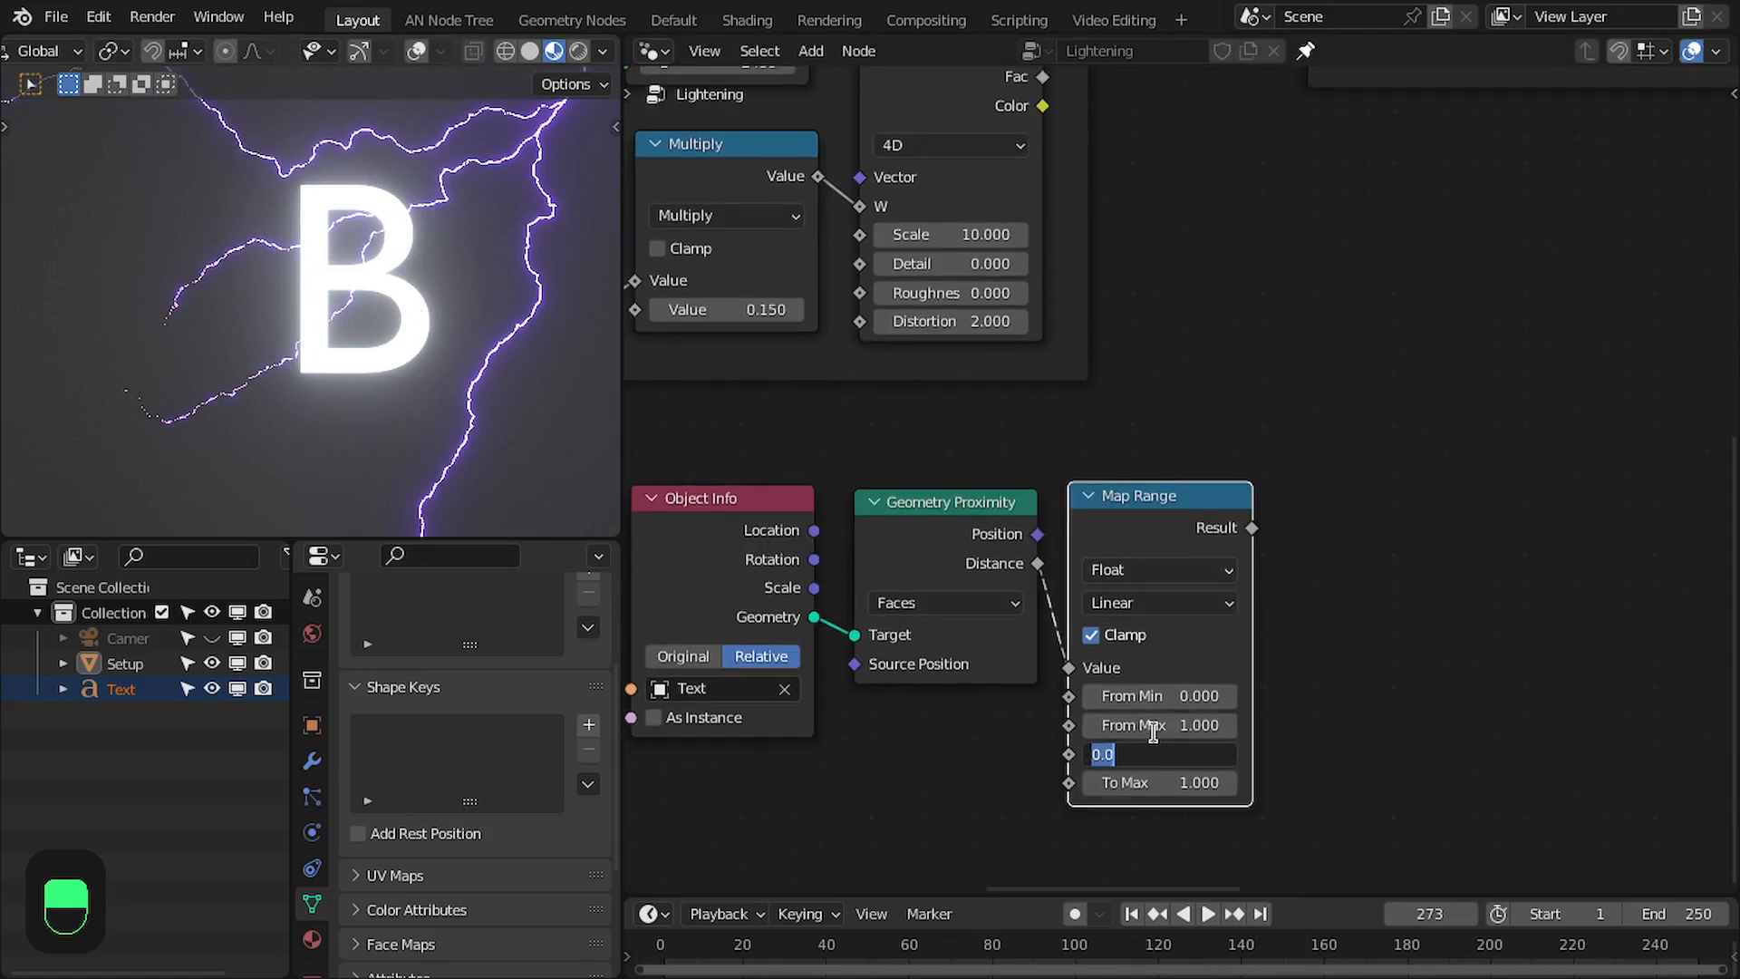
key("Return")
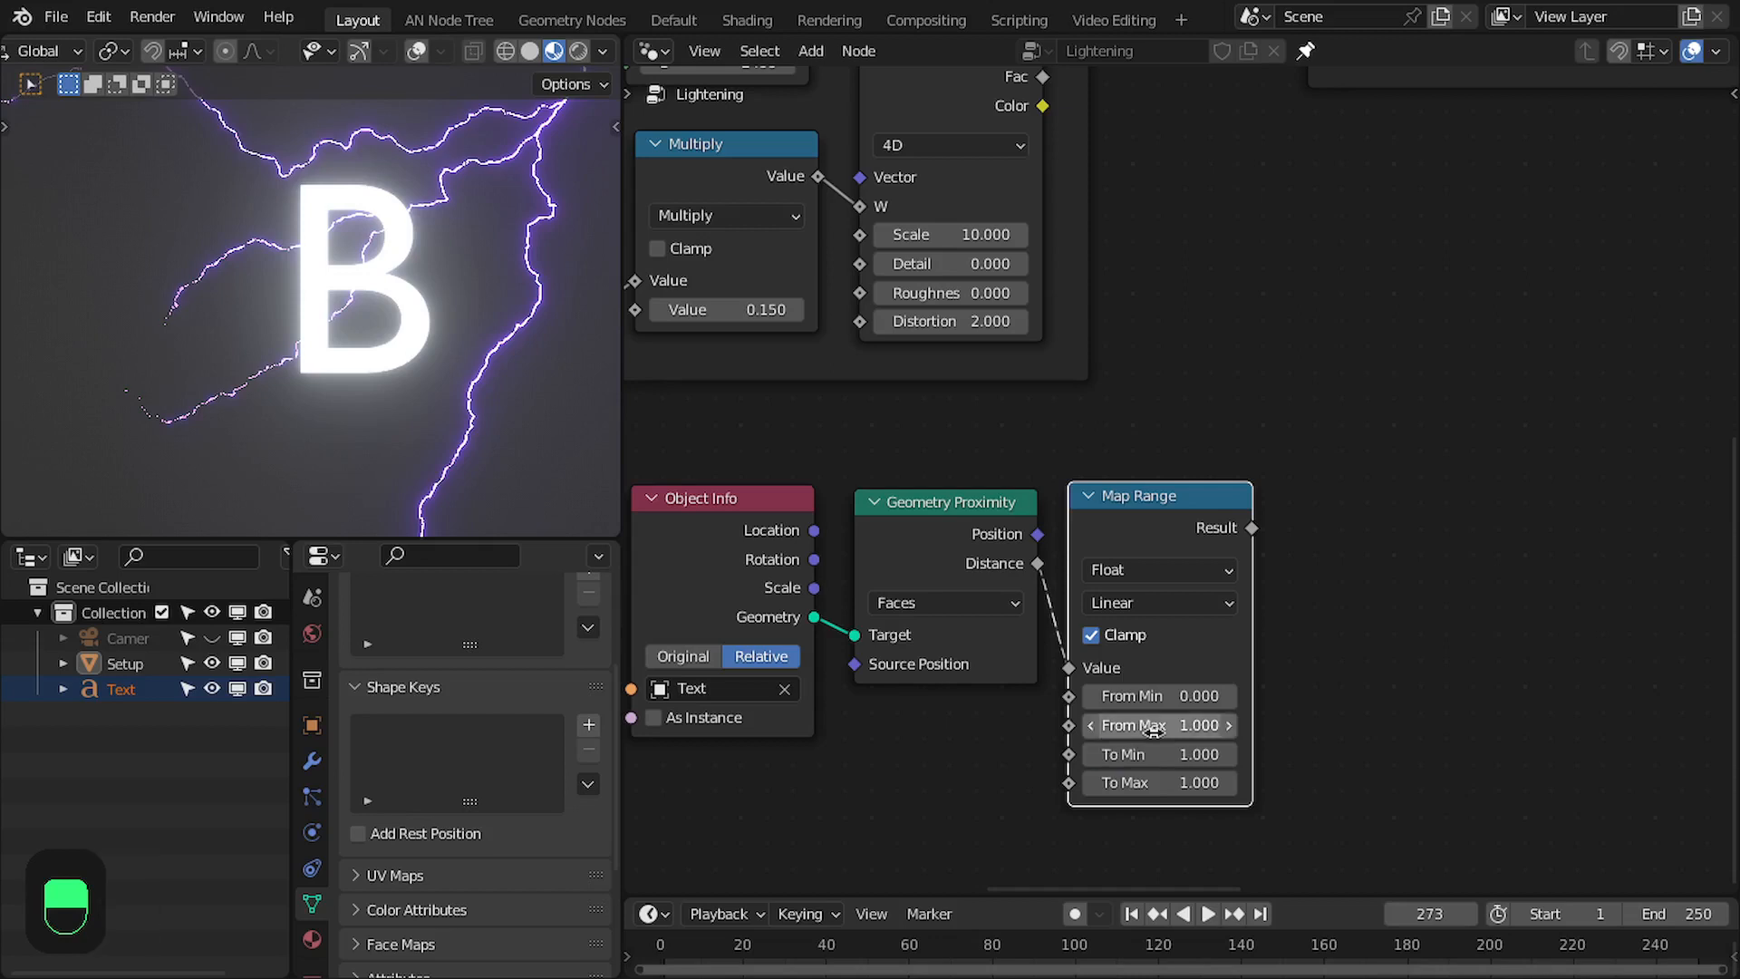
left_click(1157, 758)
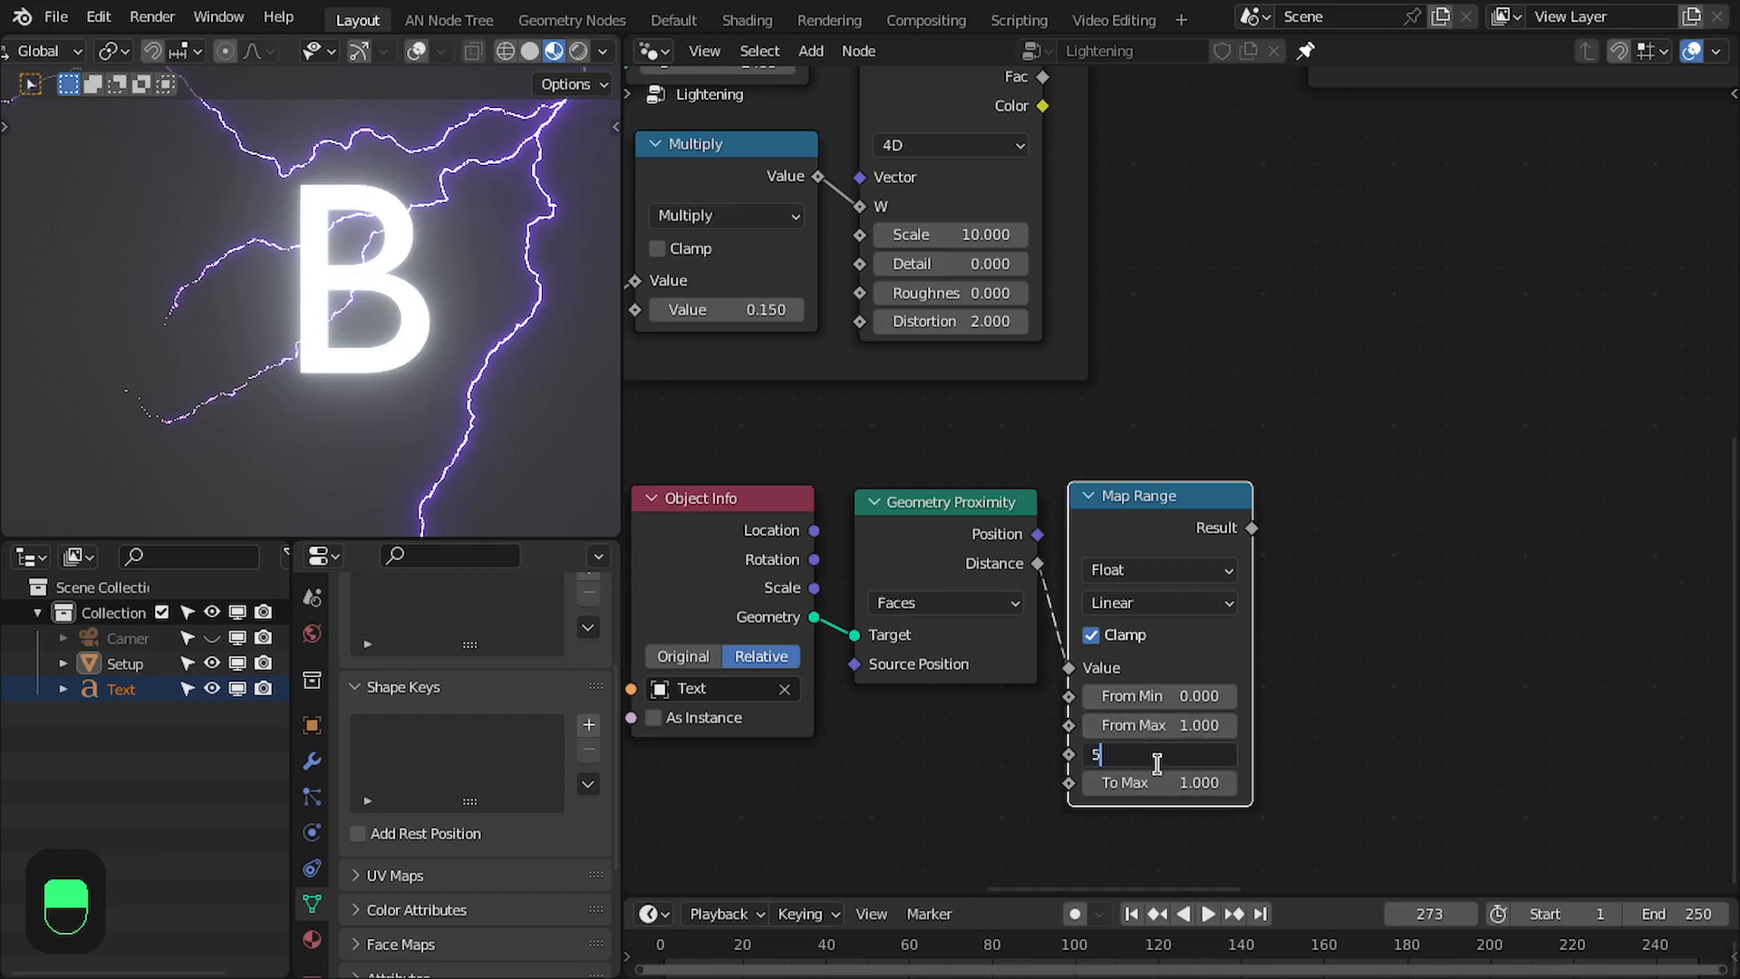
type("5")
key("Return")
left_click(1148, 783)
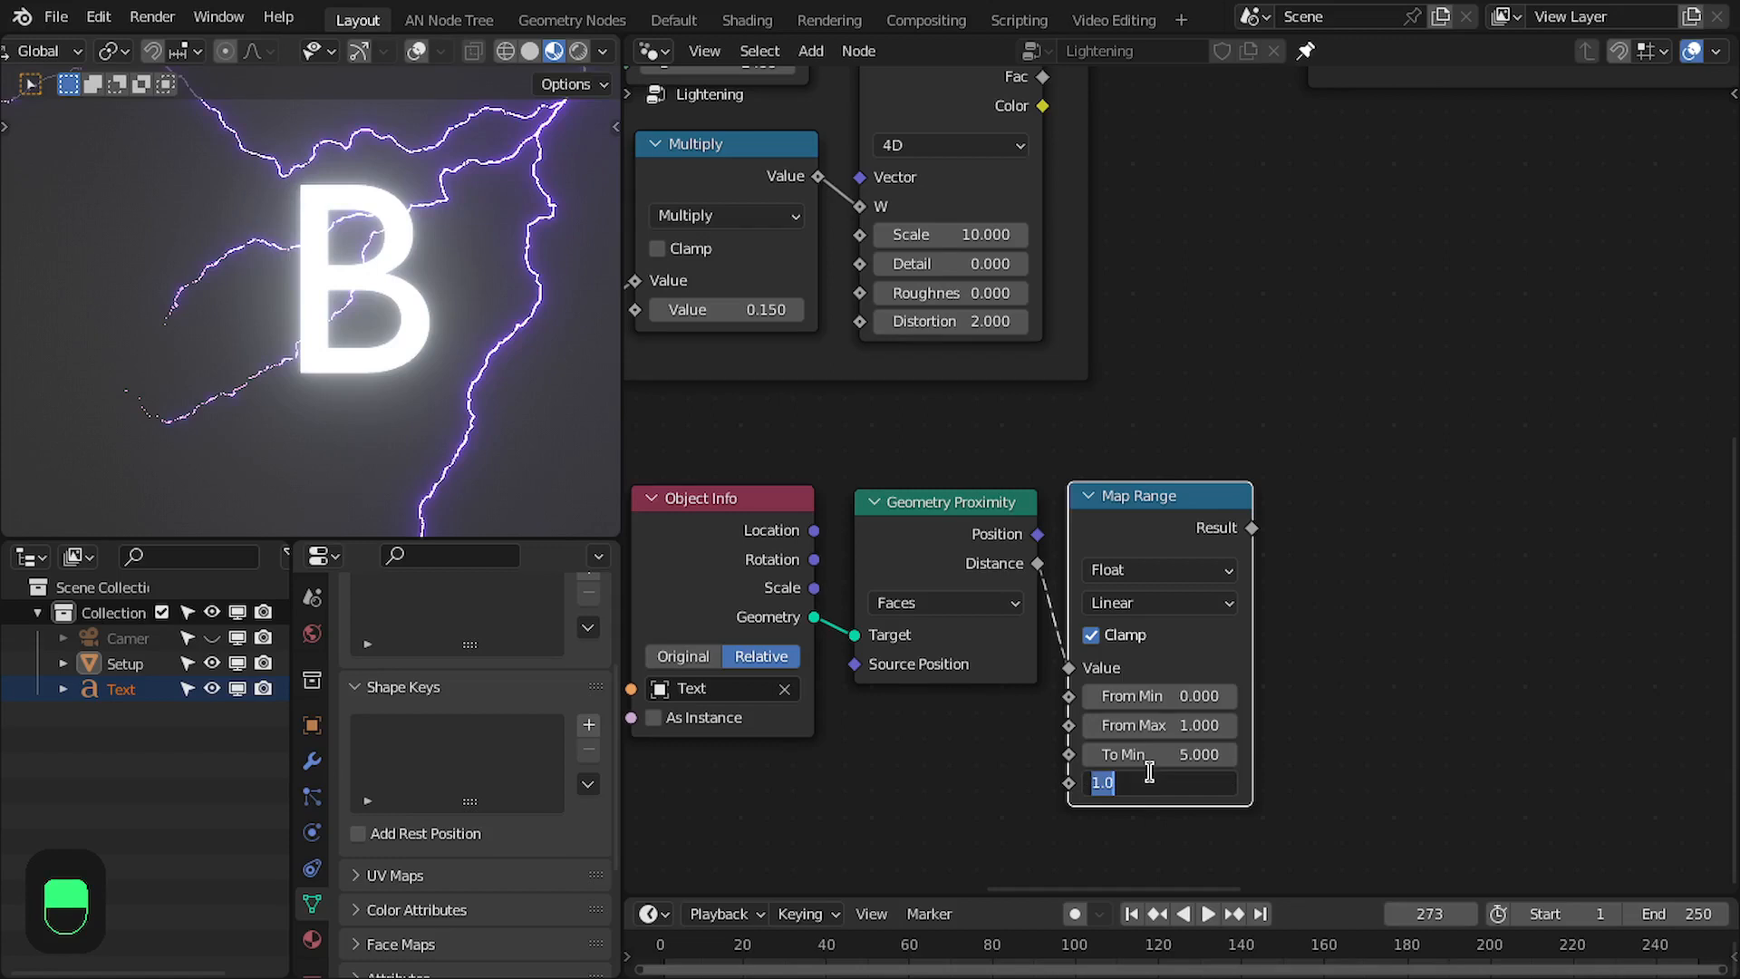
type("0")
key("Return")
- Add a Math node beside the Noise Texture node of the Paths frame
middle_click_drag(1286, 446, 1356, 608)
scroll(1238, 588, "down", 2)
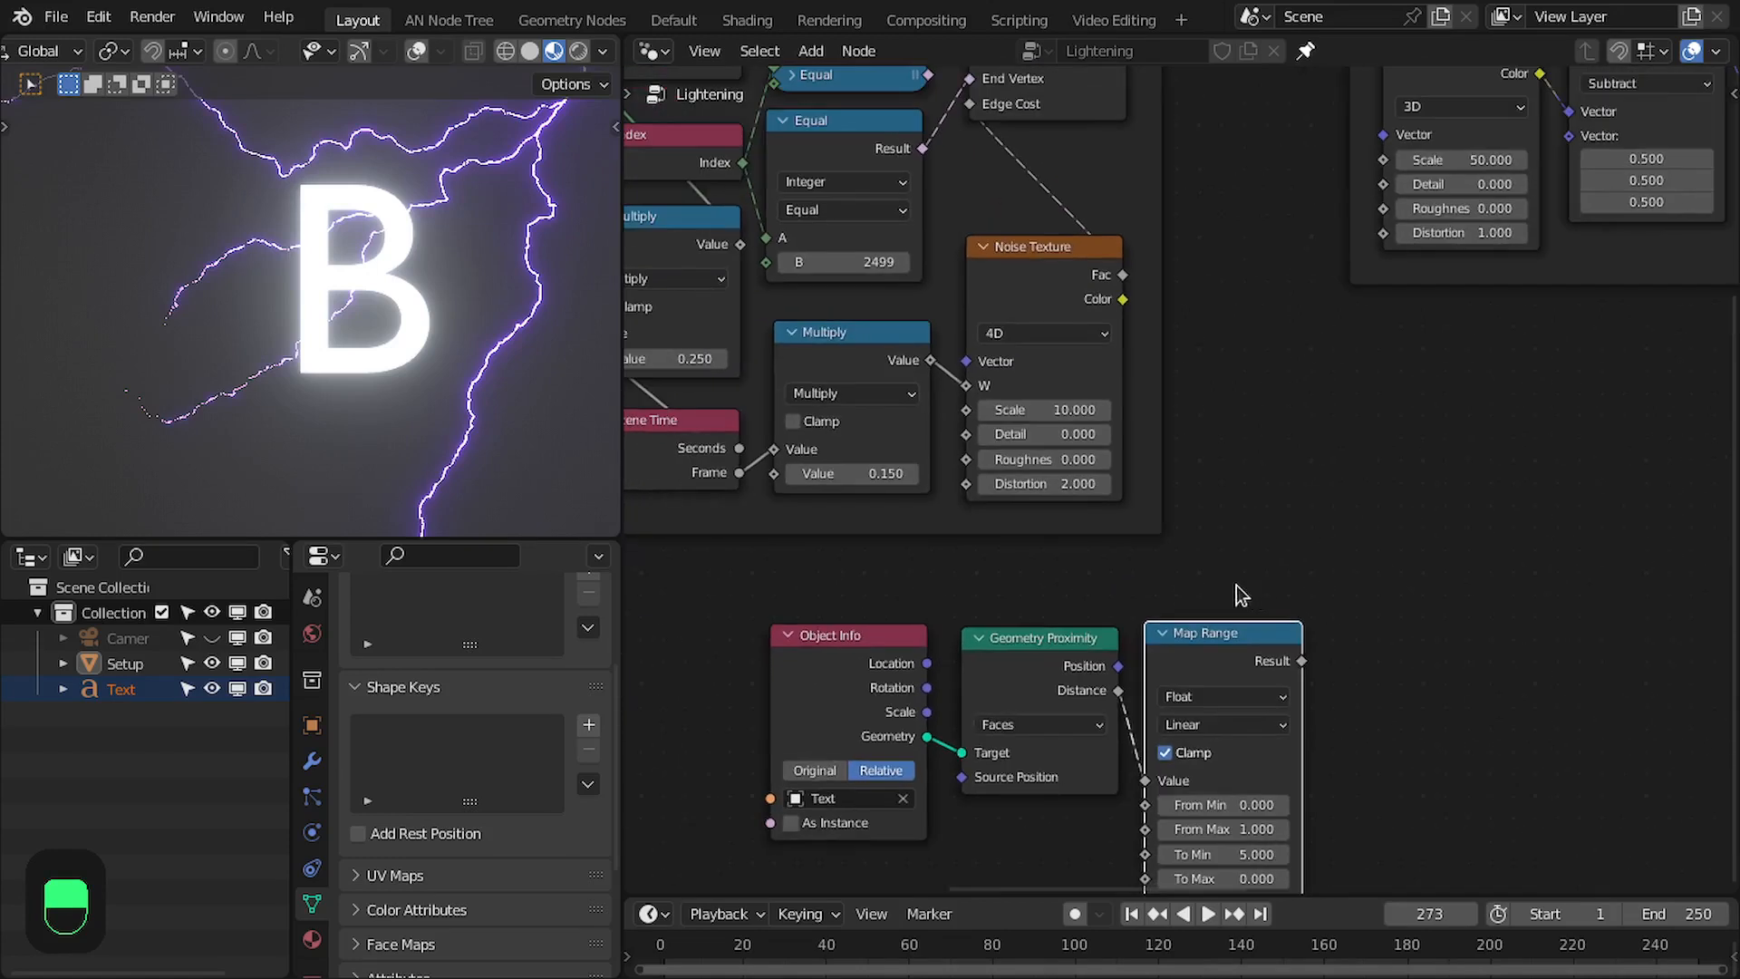
middle_click_drag(1214, 403, 1189, 455)
middle_click_drag(1186, 323, 1133, 306)
key("shift+a")
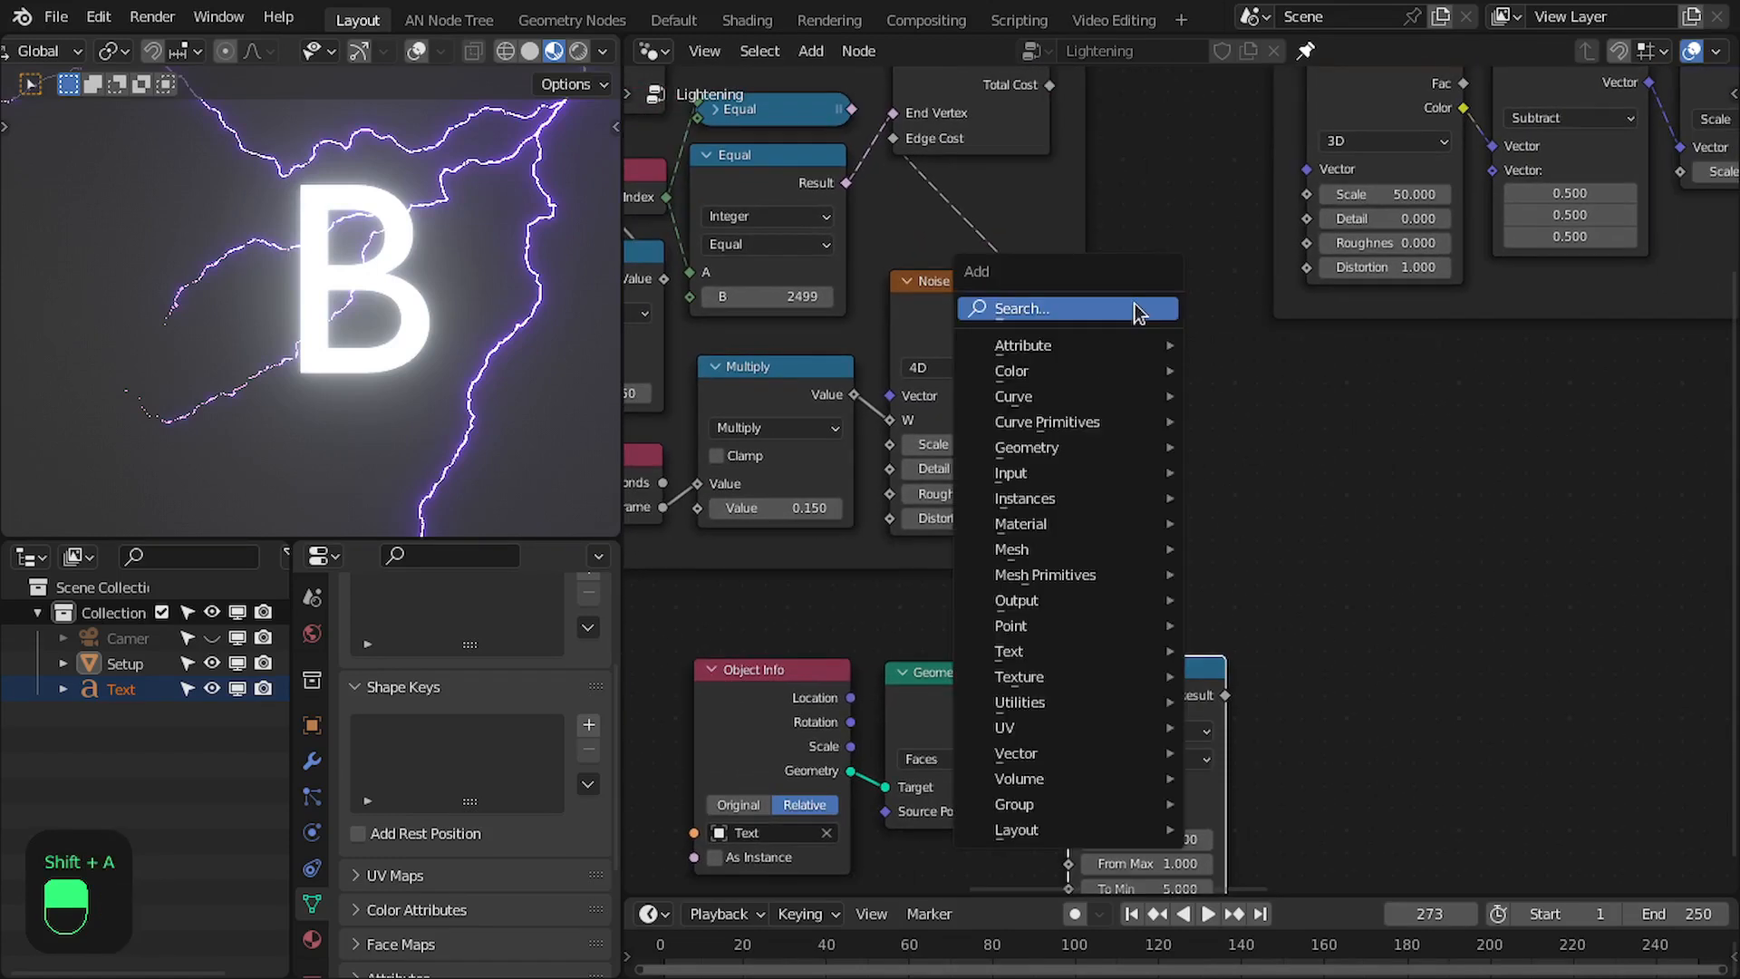
left_click(1134, 304)
type("a")
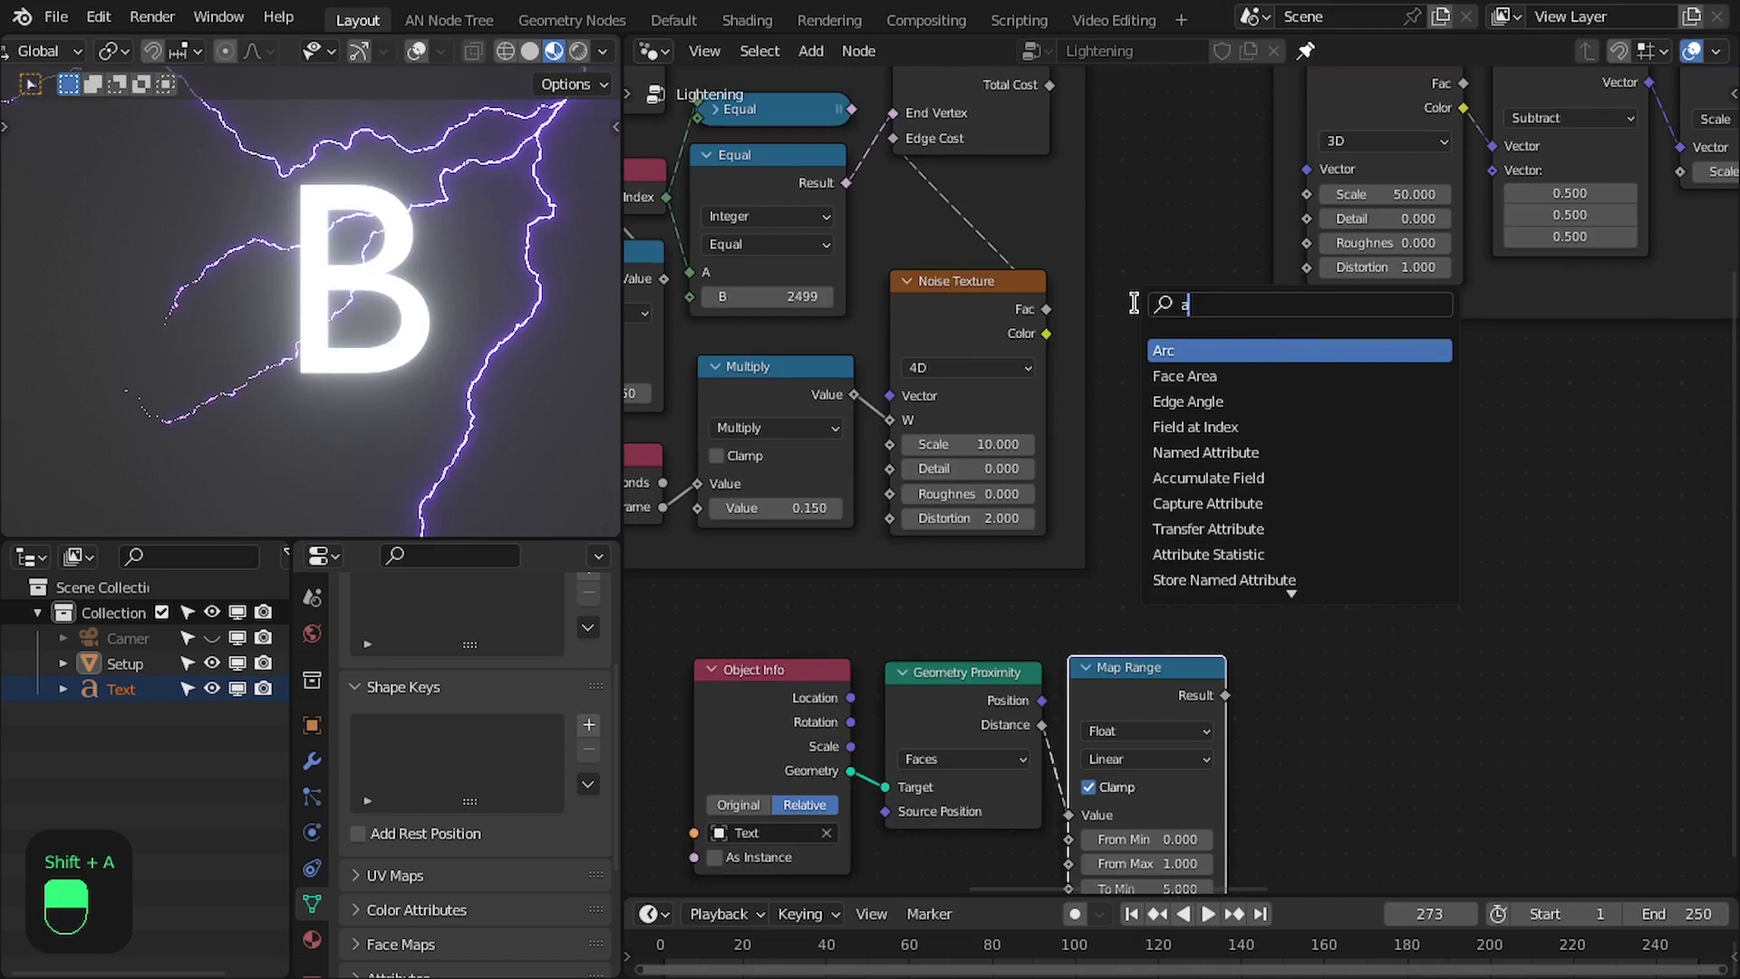
key("BackSpace")
type("mul")
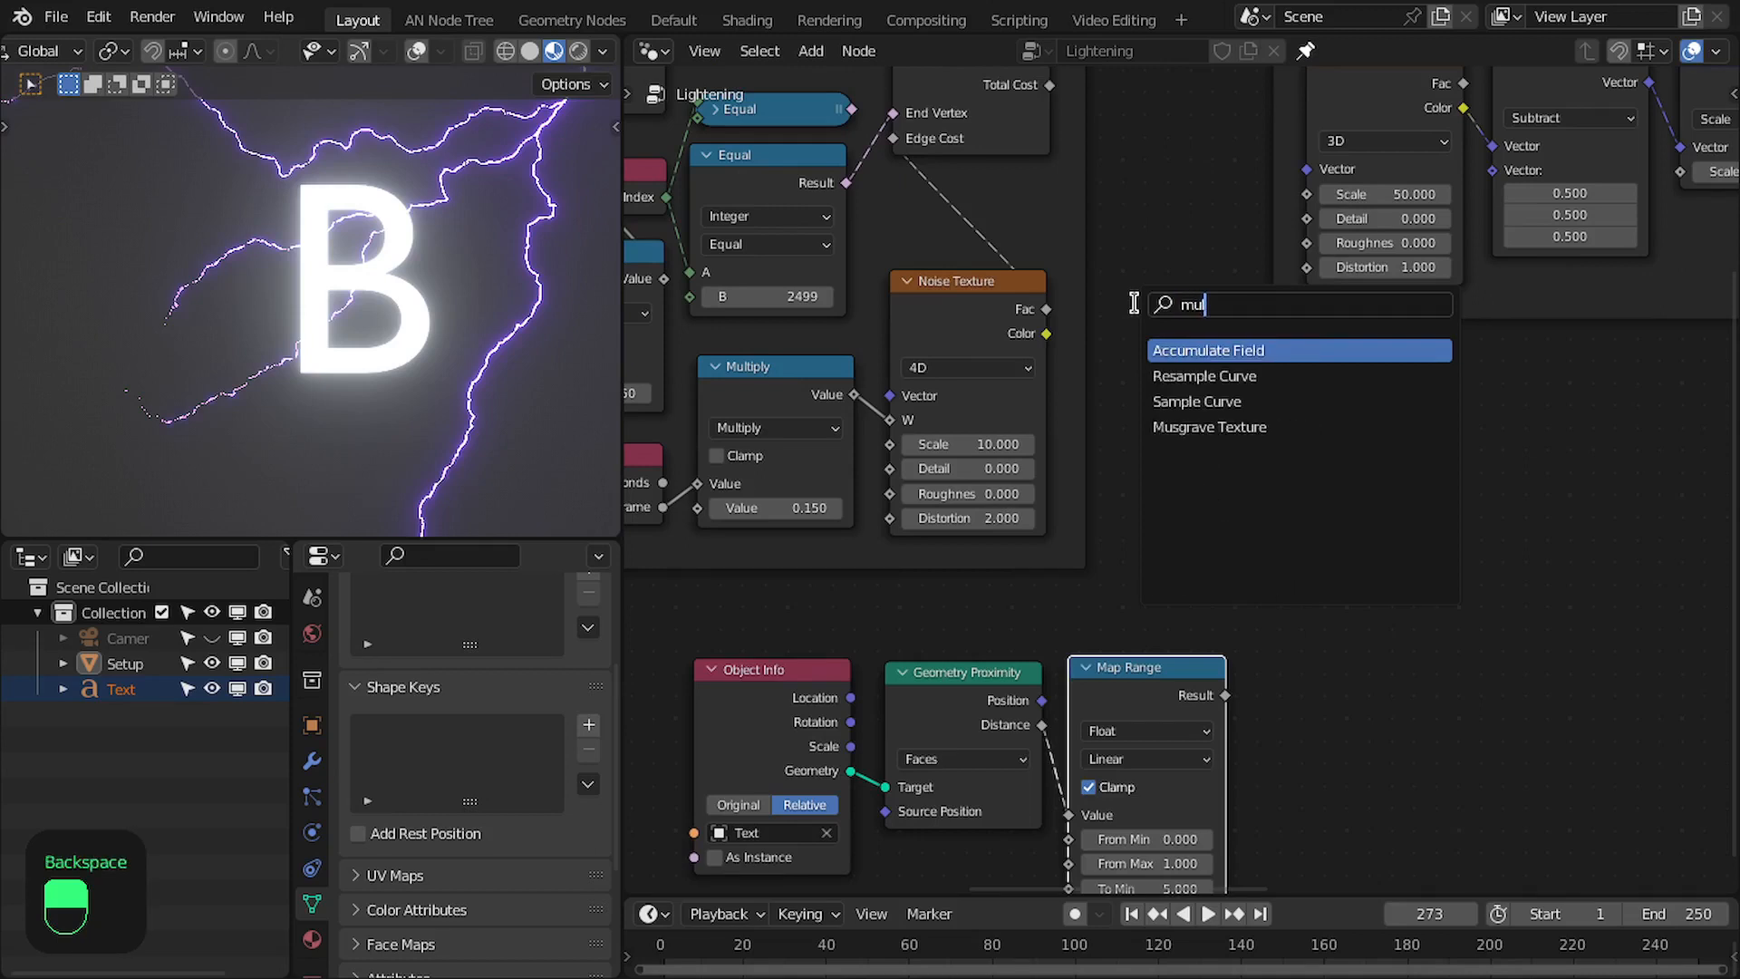
key("BackSpace")
key("BackSpace")
key("BackSpace")
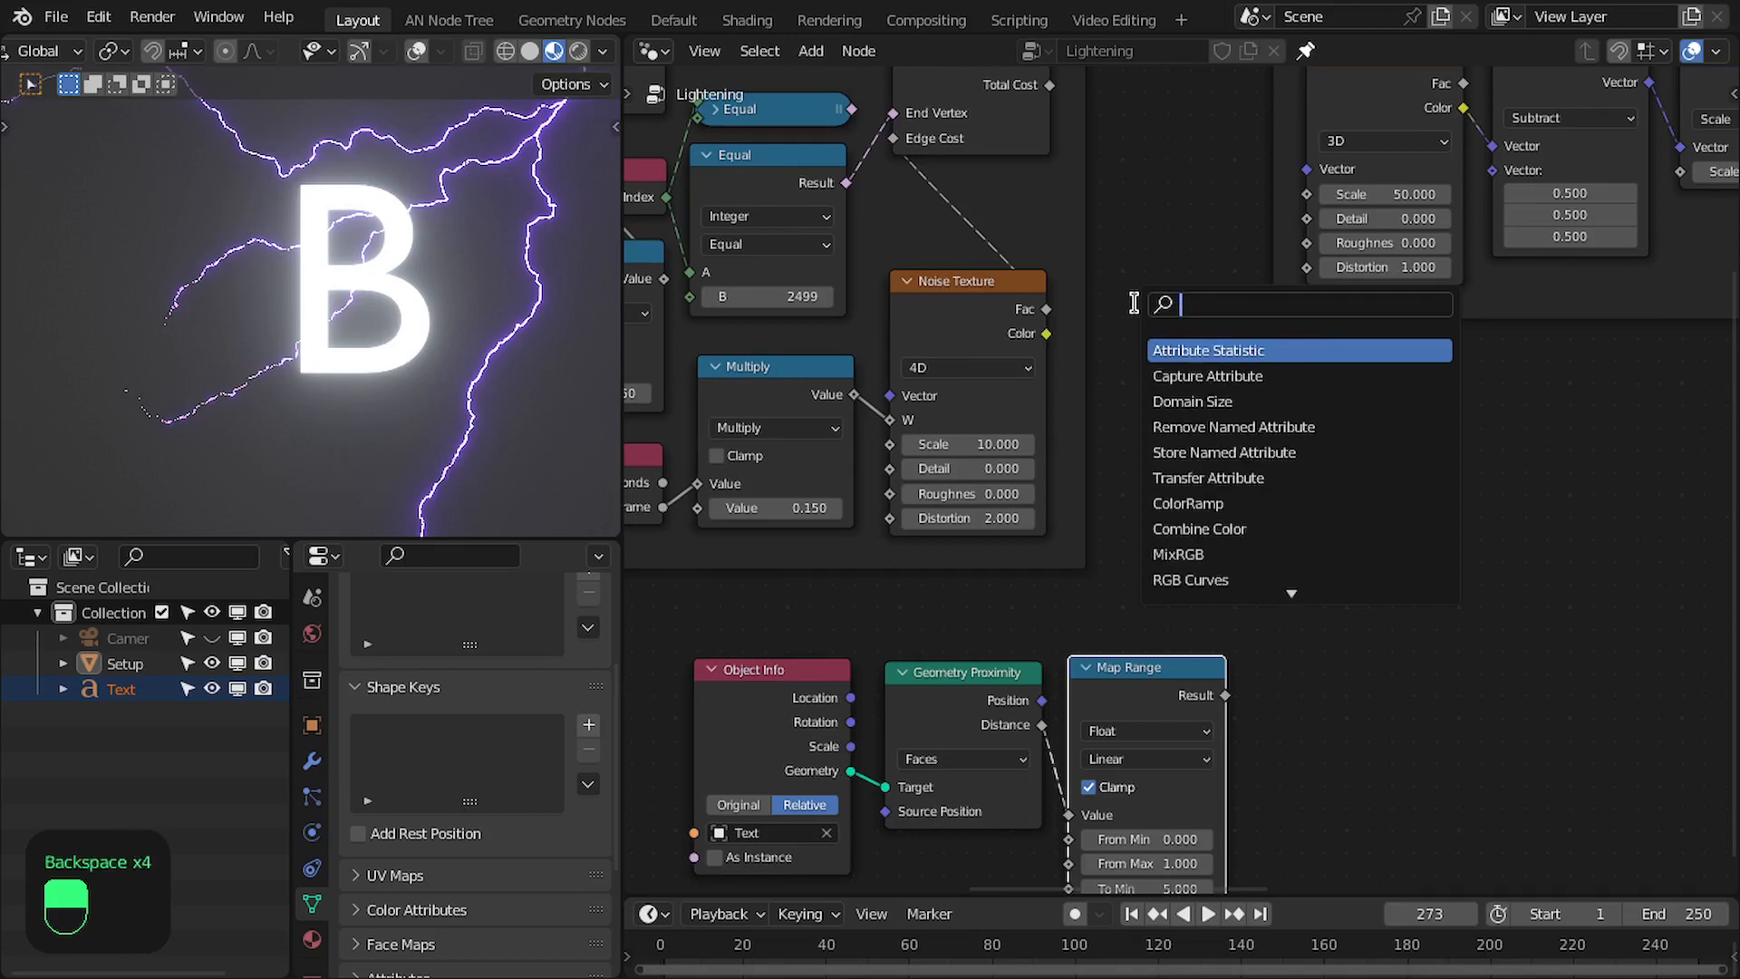
type("math")
key("Return")
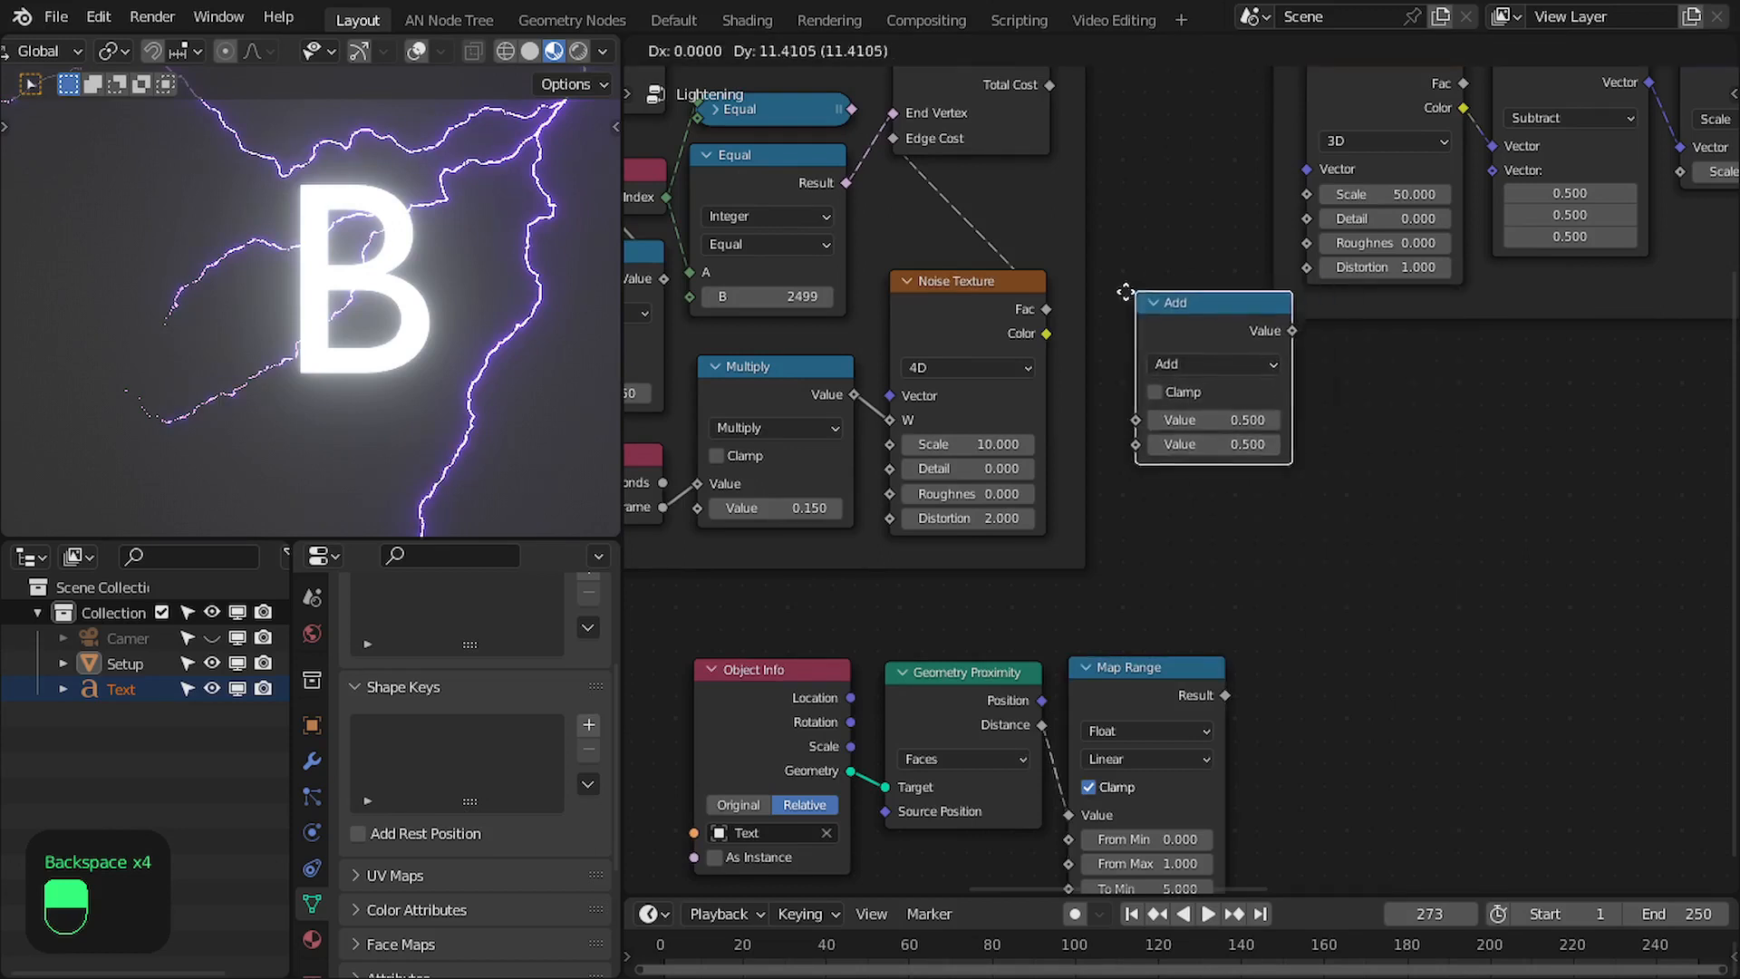
left_click(1124, 290)
- Insert the Add node between the Noise Texture Fac and Edge Cost, and link the Map Range Result to its second Value
scroll(1125, 291, "up", 2)
left_click(712, 51)
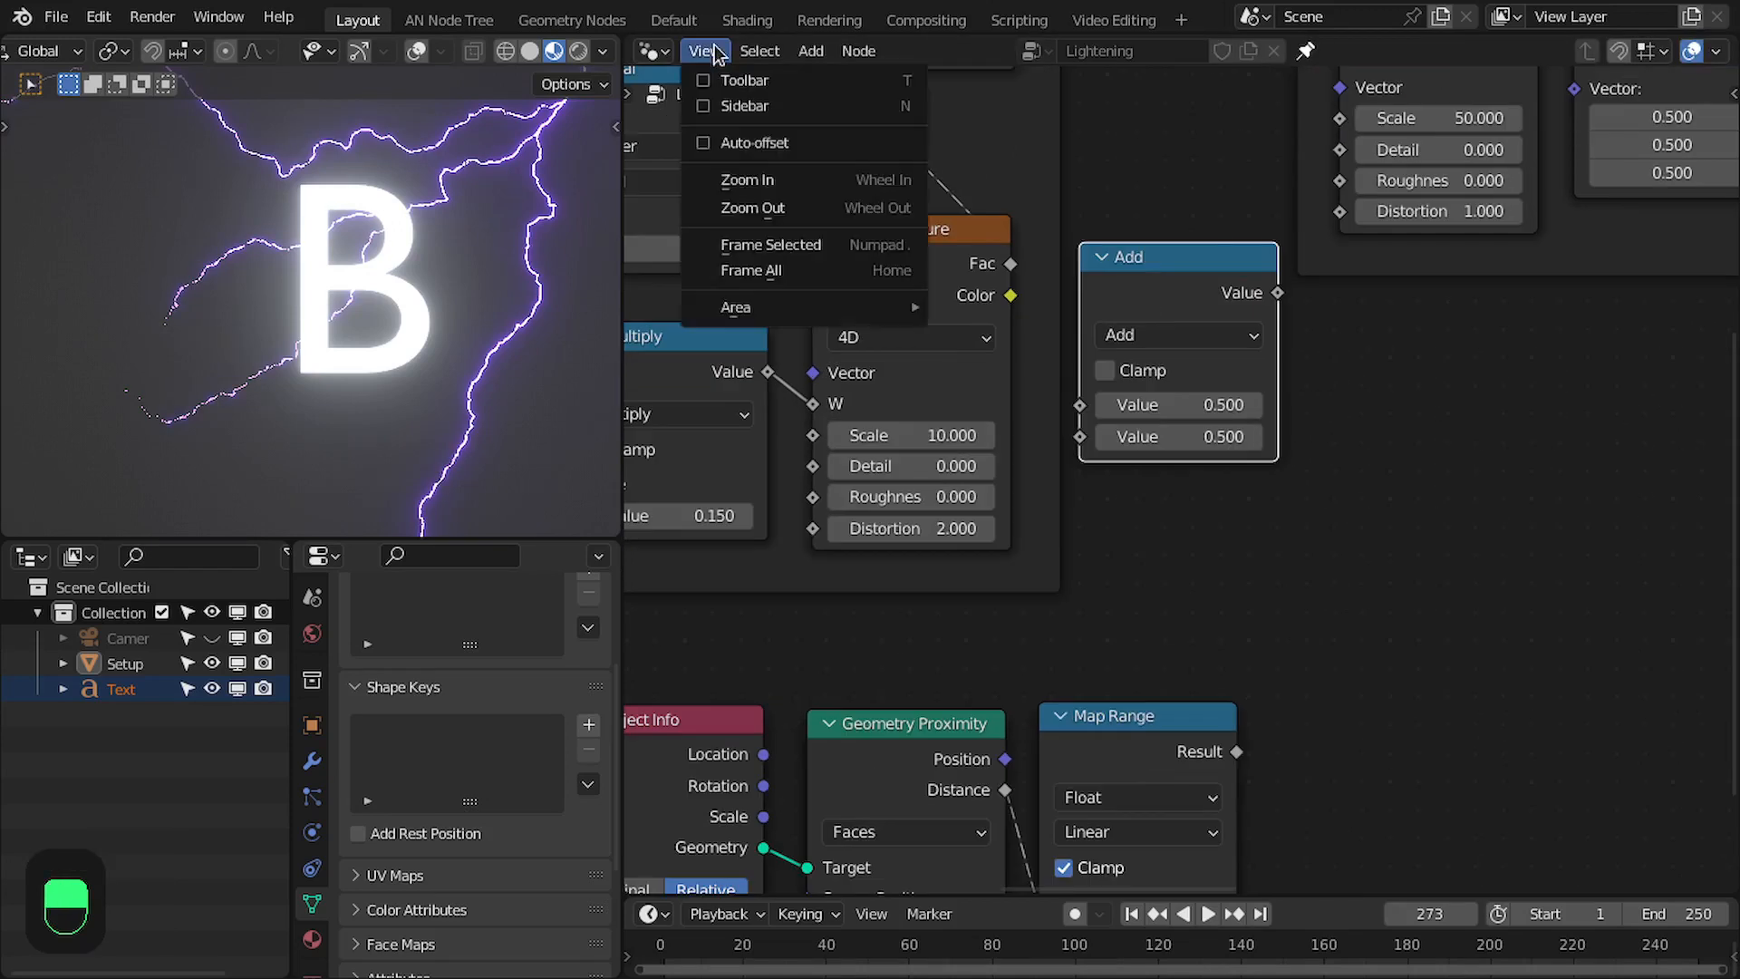
left_click(716, 54)
left_click_drag(1153, 282, 1047, 271)
left_click_drag(1050, 269, 1128, 256)
left_click_drag(1238, 751, 1067, 421)
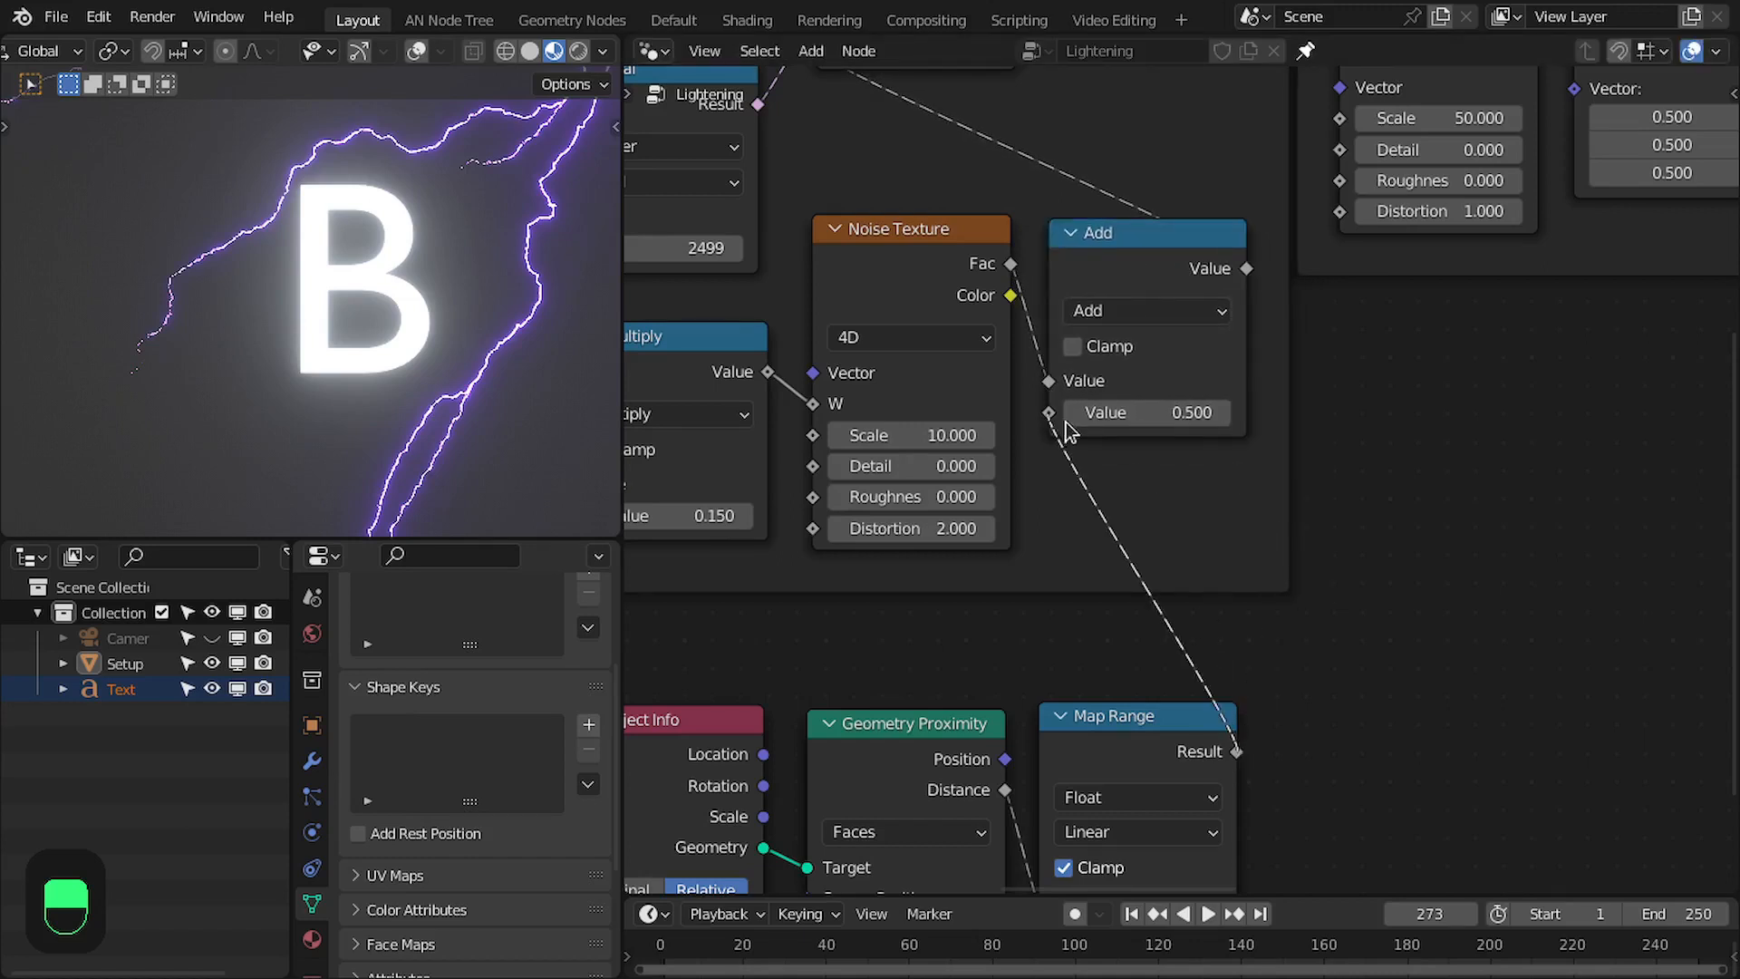
- Set the Map Range node's From Max to 0.025
scroll(1066, 422, "down", 6)
scroll(1088, 535, "up", 1)
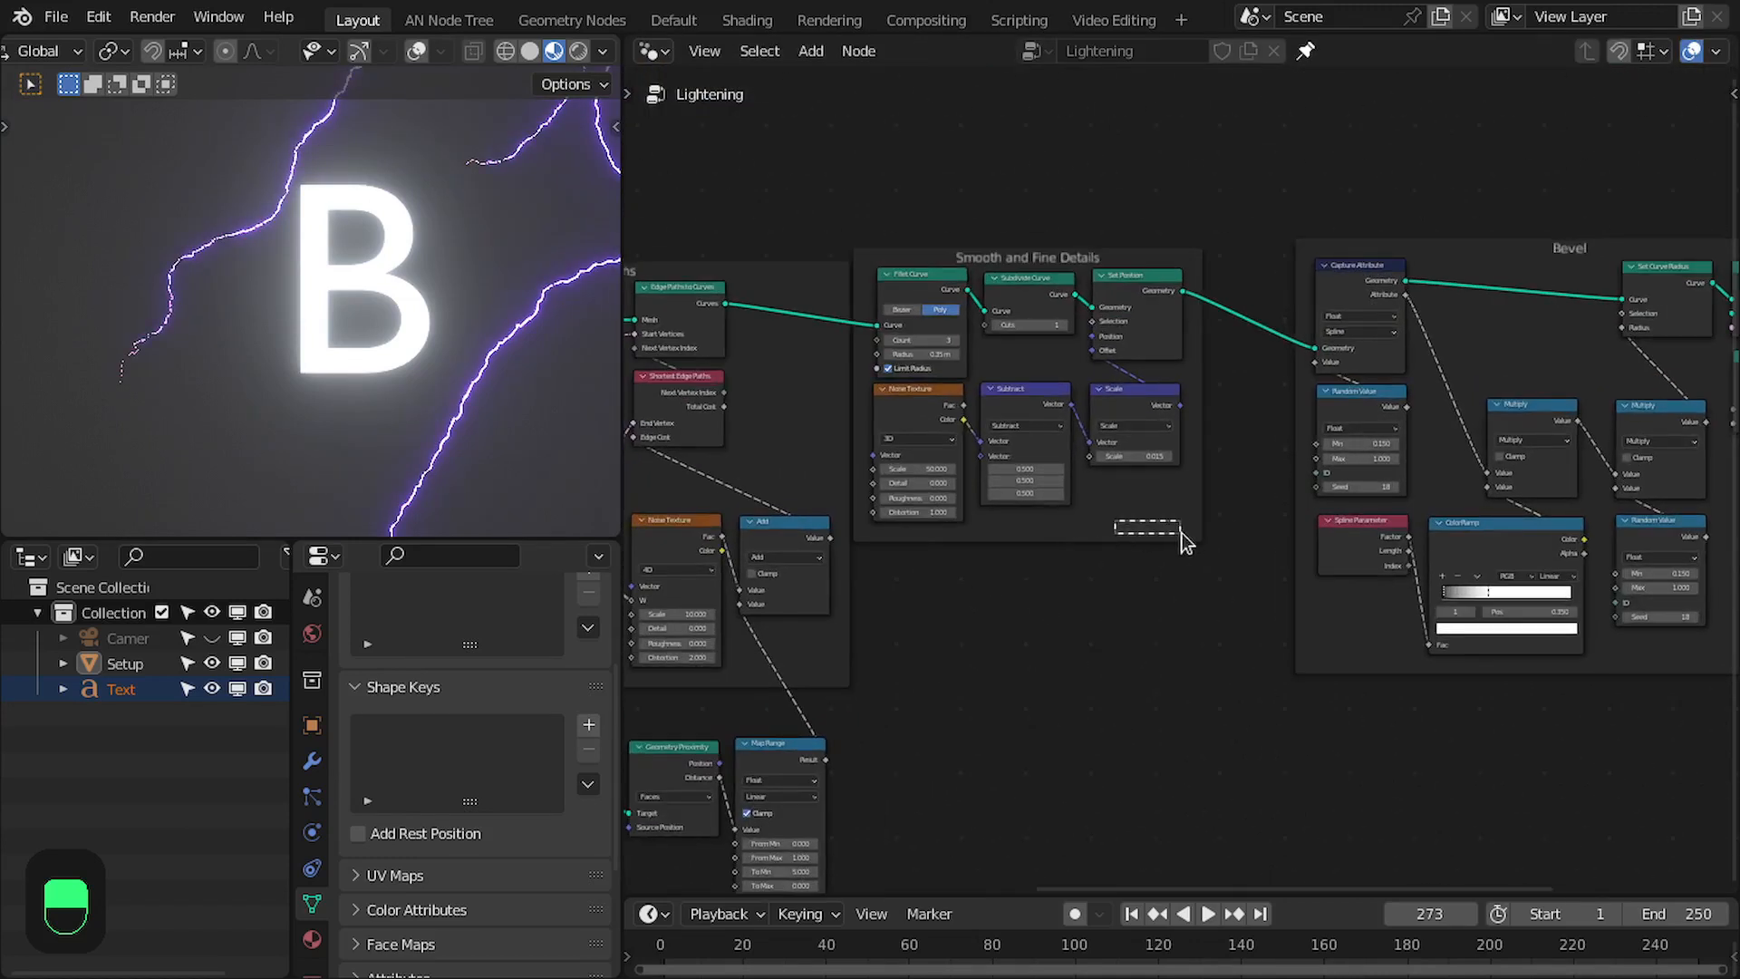
left_click_drag(1182, 541, 1237, 537)
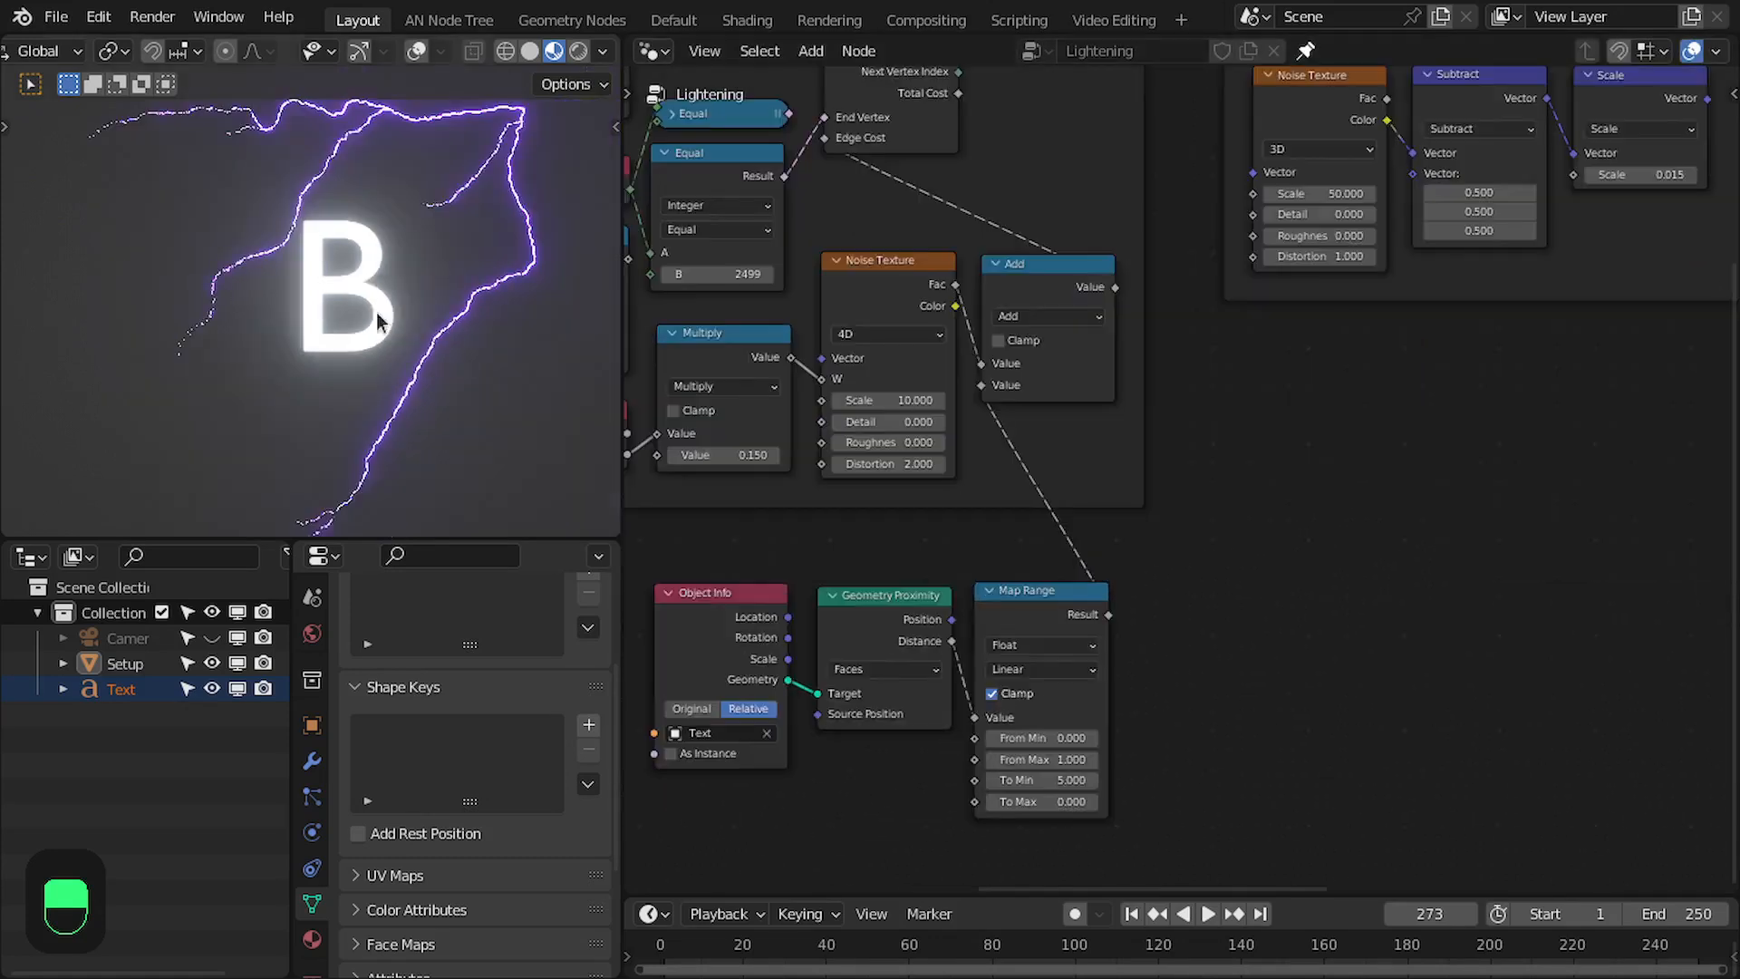
scroll(1247, 712, "up", 2)
left_click_drag(1042, 745, 852, 746, "shift")
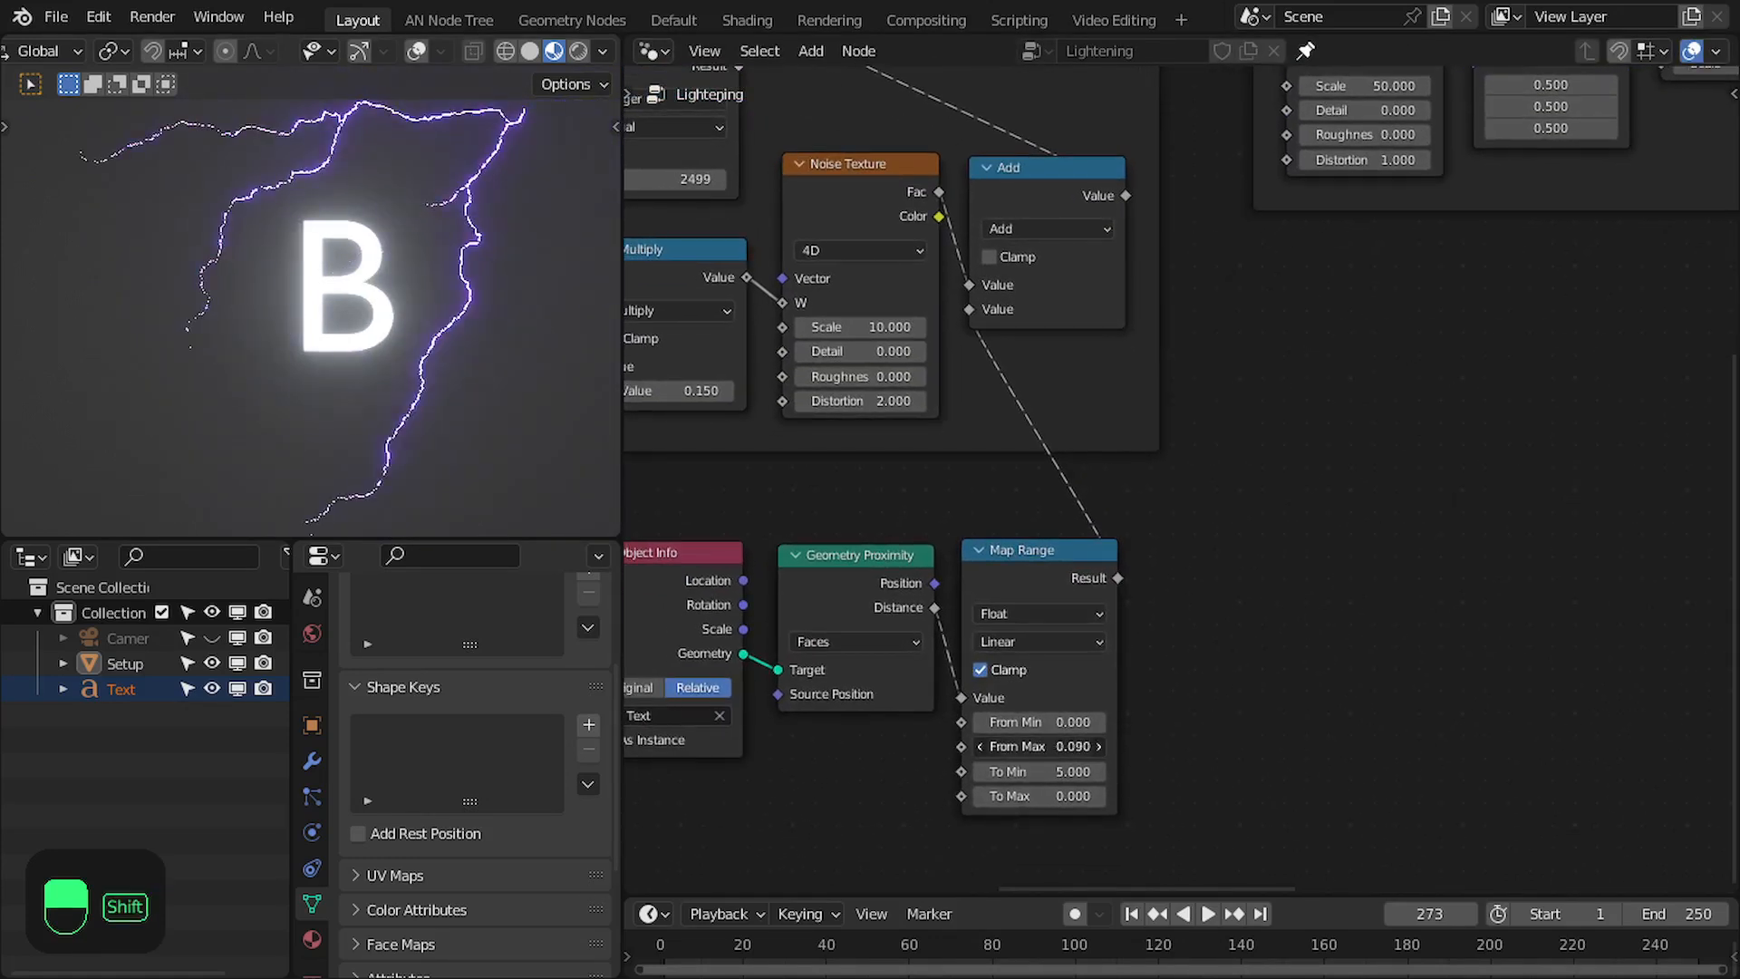
left_click(1077, 745)
type("0.025")
key("Return")
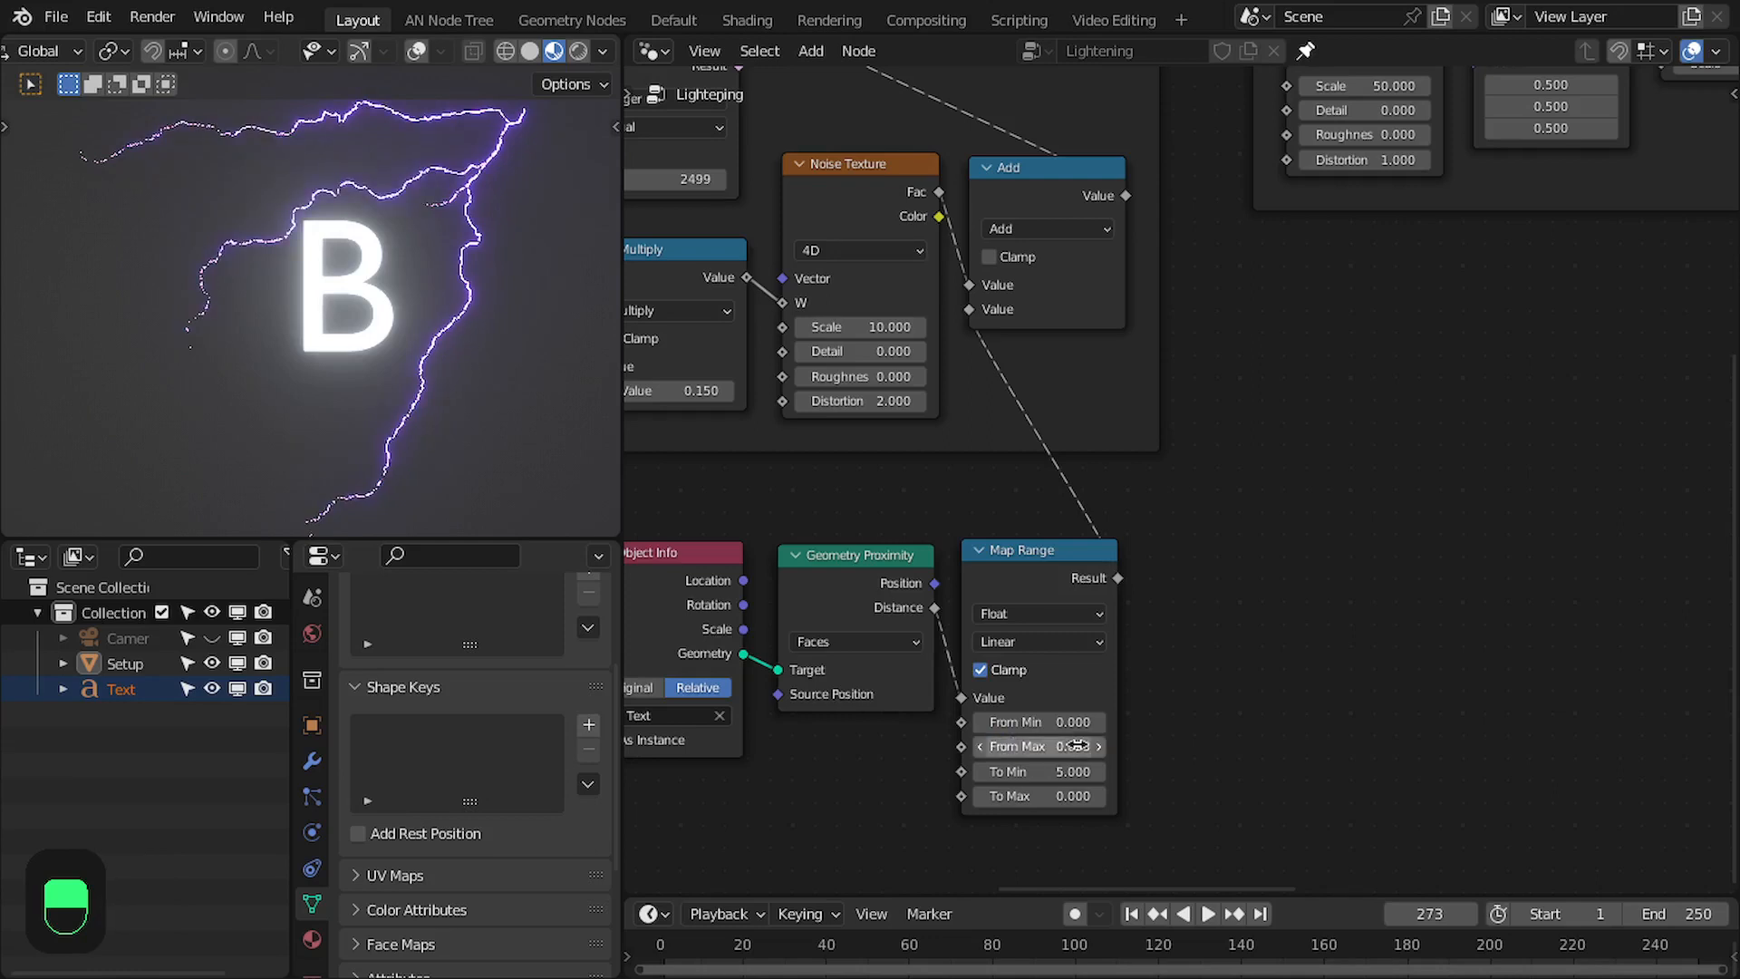
- Play the animation briefly and advance it frame by frame to examine how the bolts pass around the letter B
key("space")
key("space")
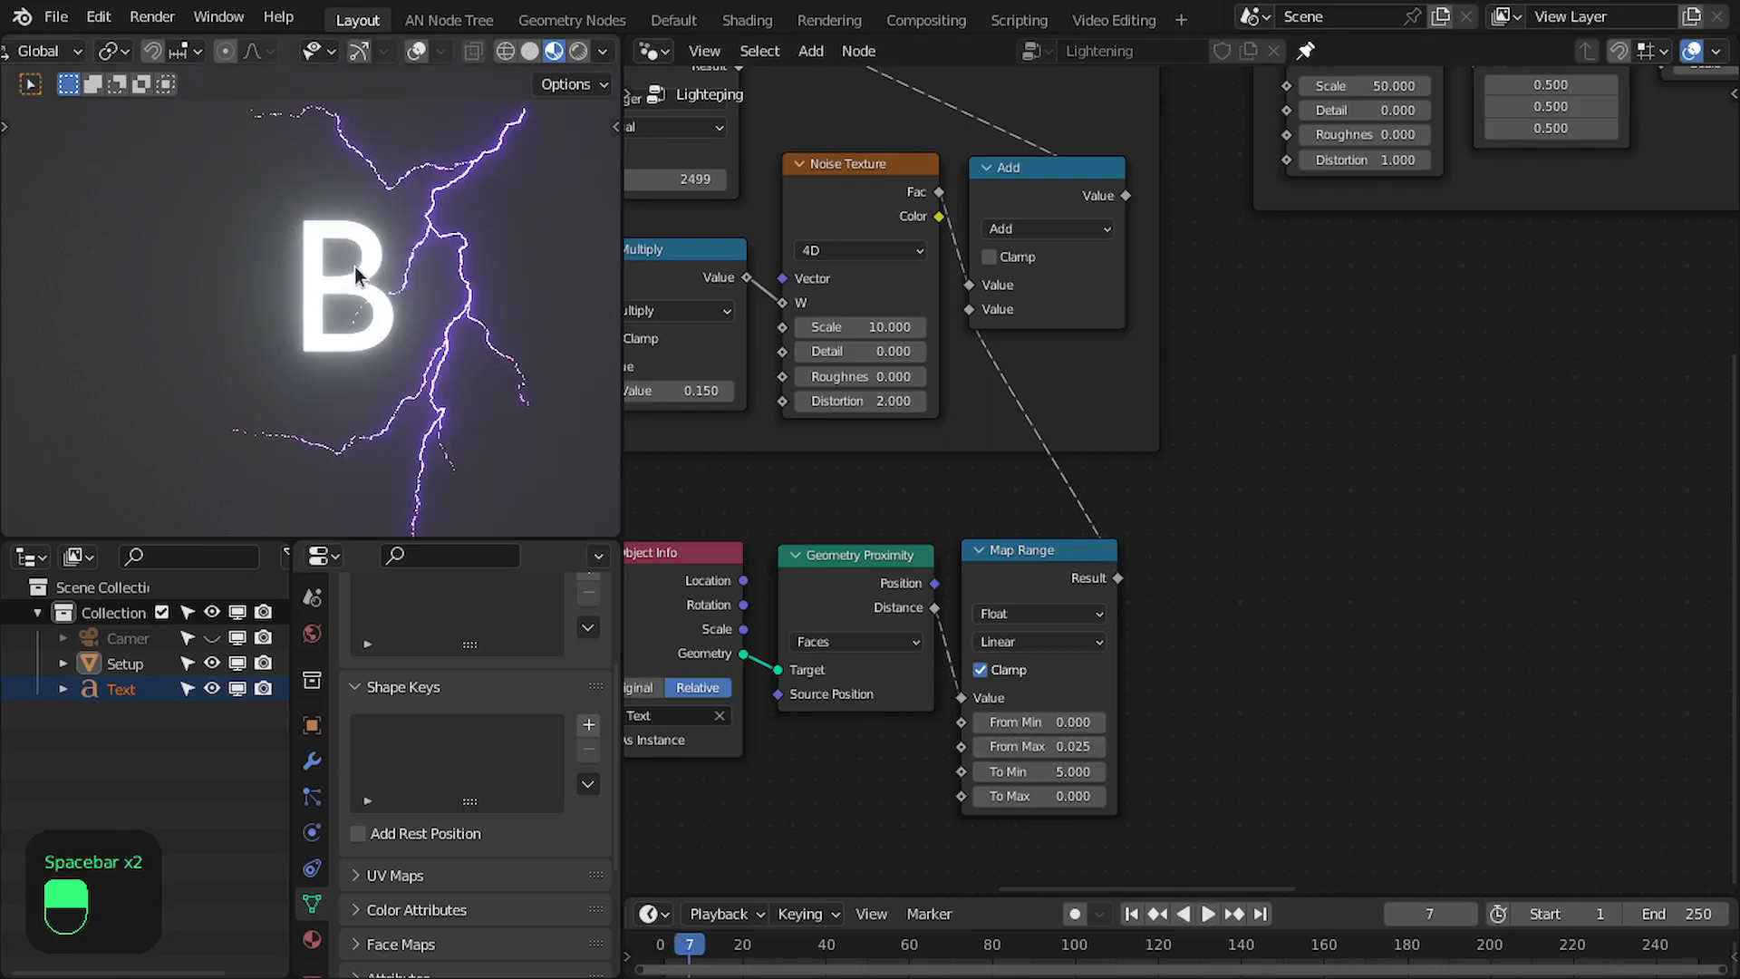
key("Right")
key("Right")
key("Right")
key("Right")
key("Right")
key("Right")
key("Right")
key("Right")
key("Right")
key("Right")
key("Right")
key("Right")
key("Right")
key("Right")
key("Right")
key("Right")
key("Right")
key("Right")
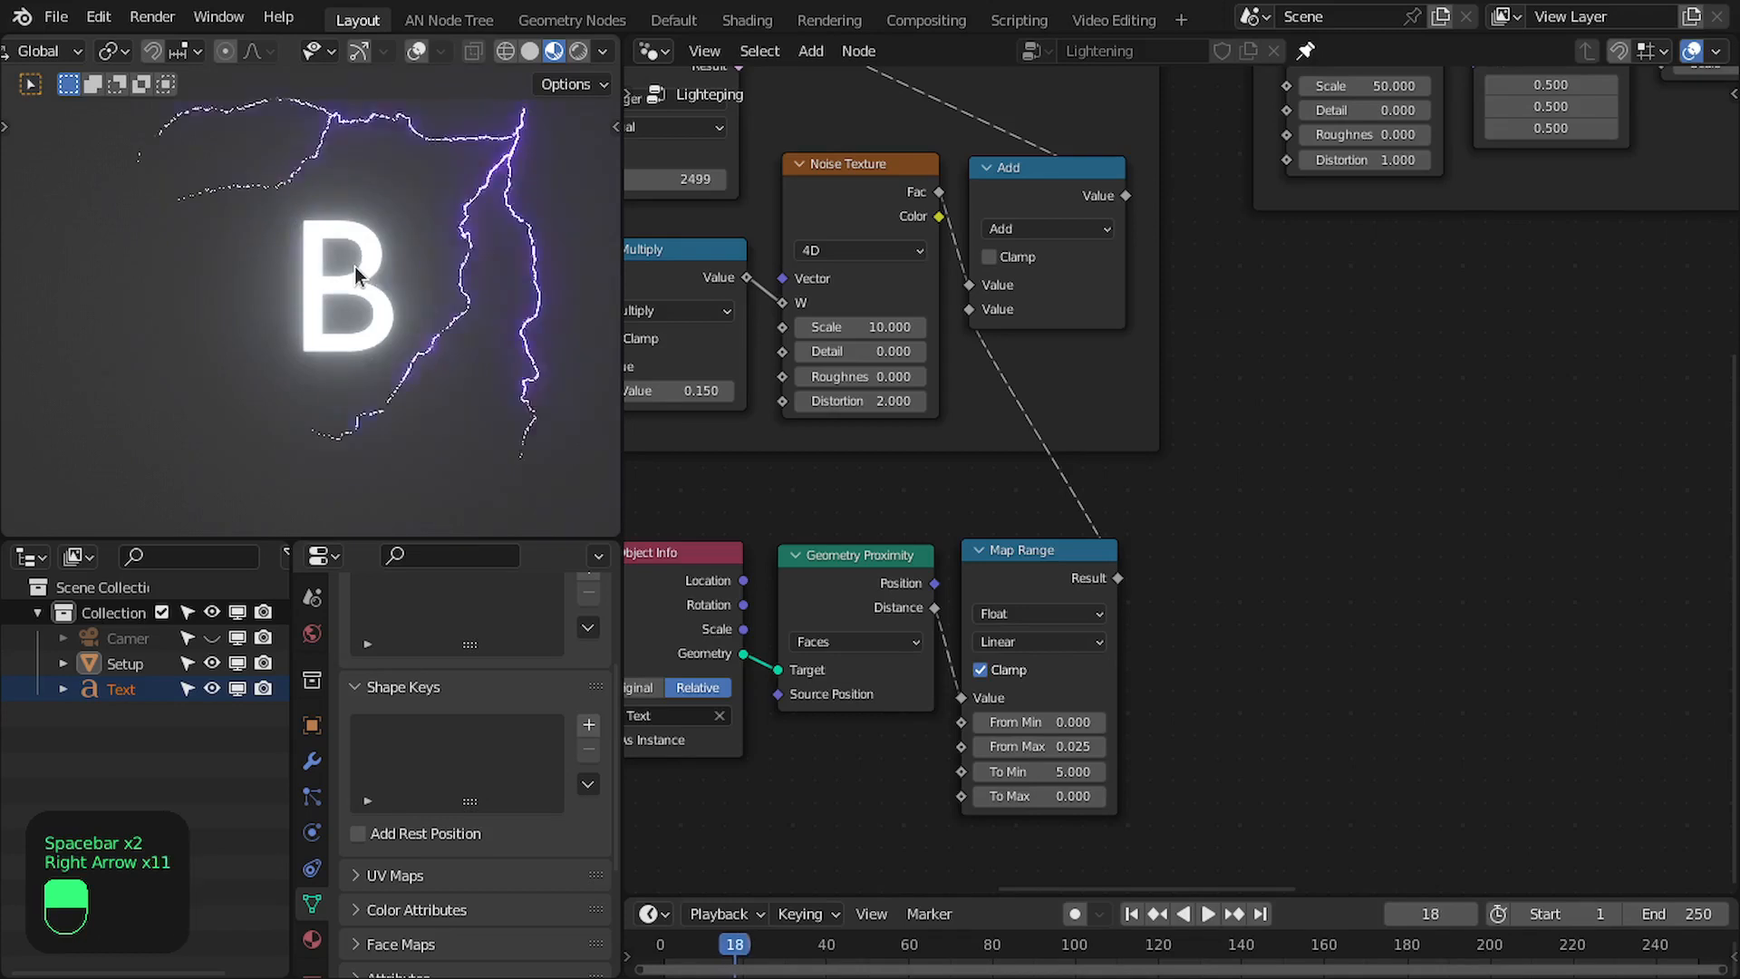
key("Right")
key("Right")
key("Right")
key("Right")
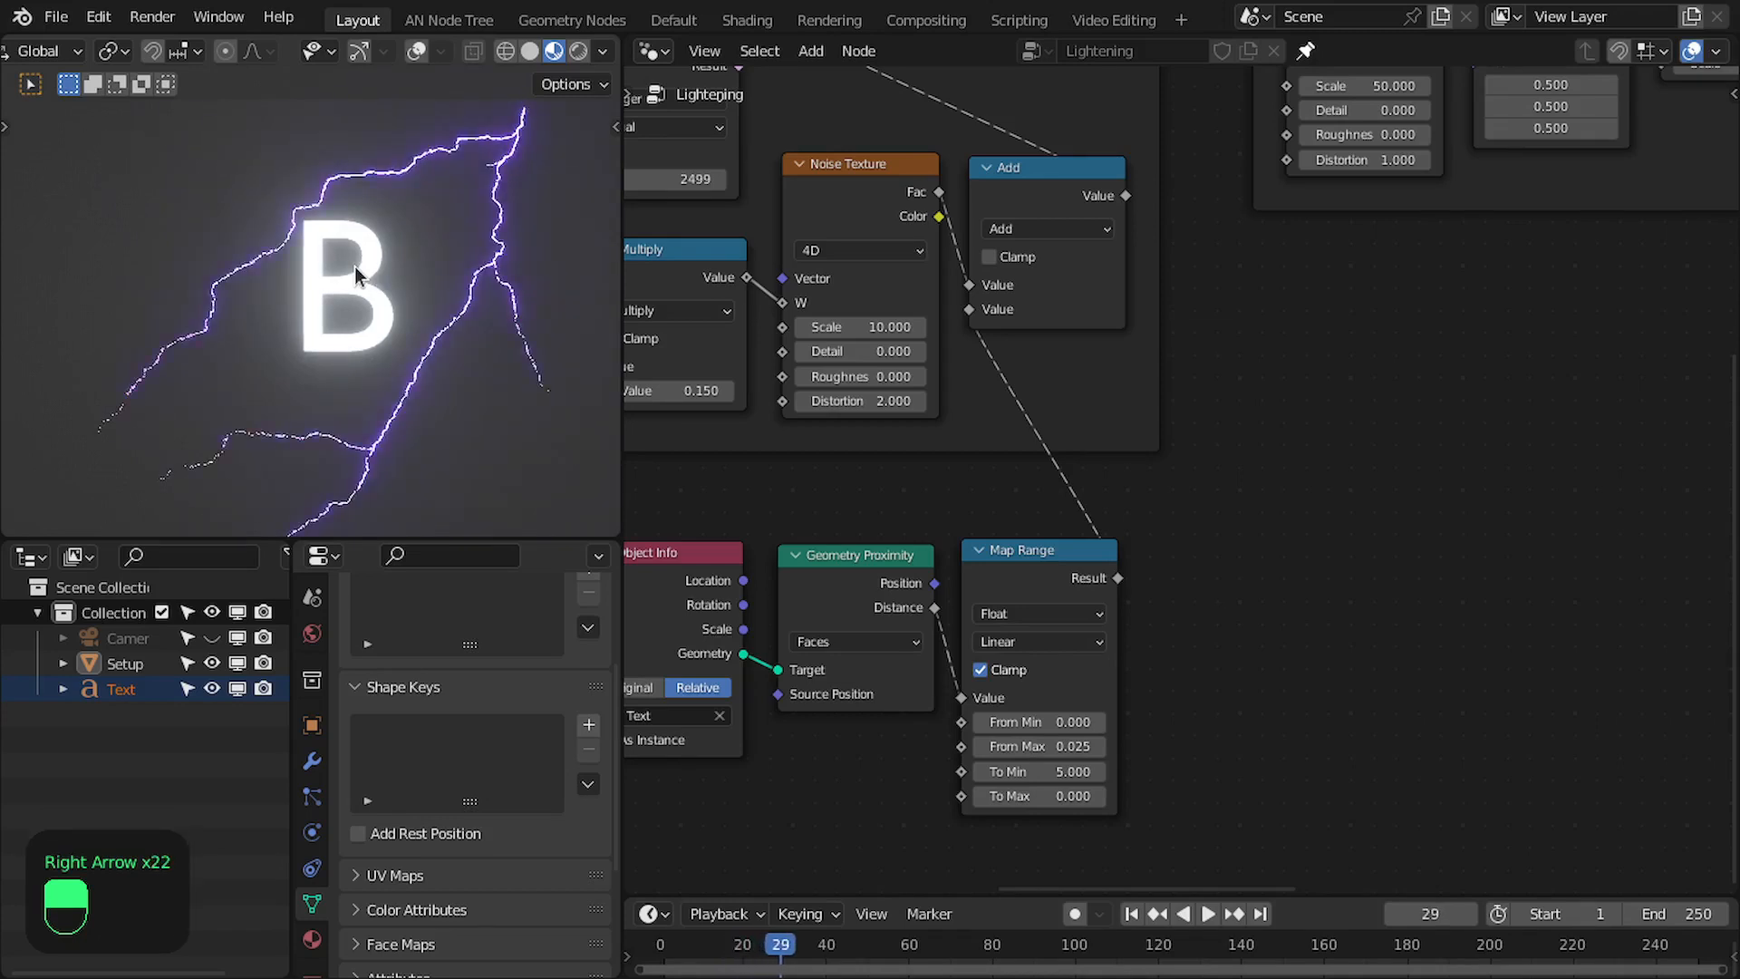
- Maximize the 3D viewport and move the letter B toward the bolts' origin
key("ctrl+space")
scroll(790, 497, "down", 3)
scroll(906, 530, "up", 1)
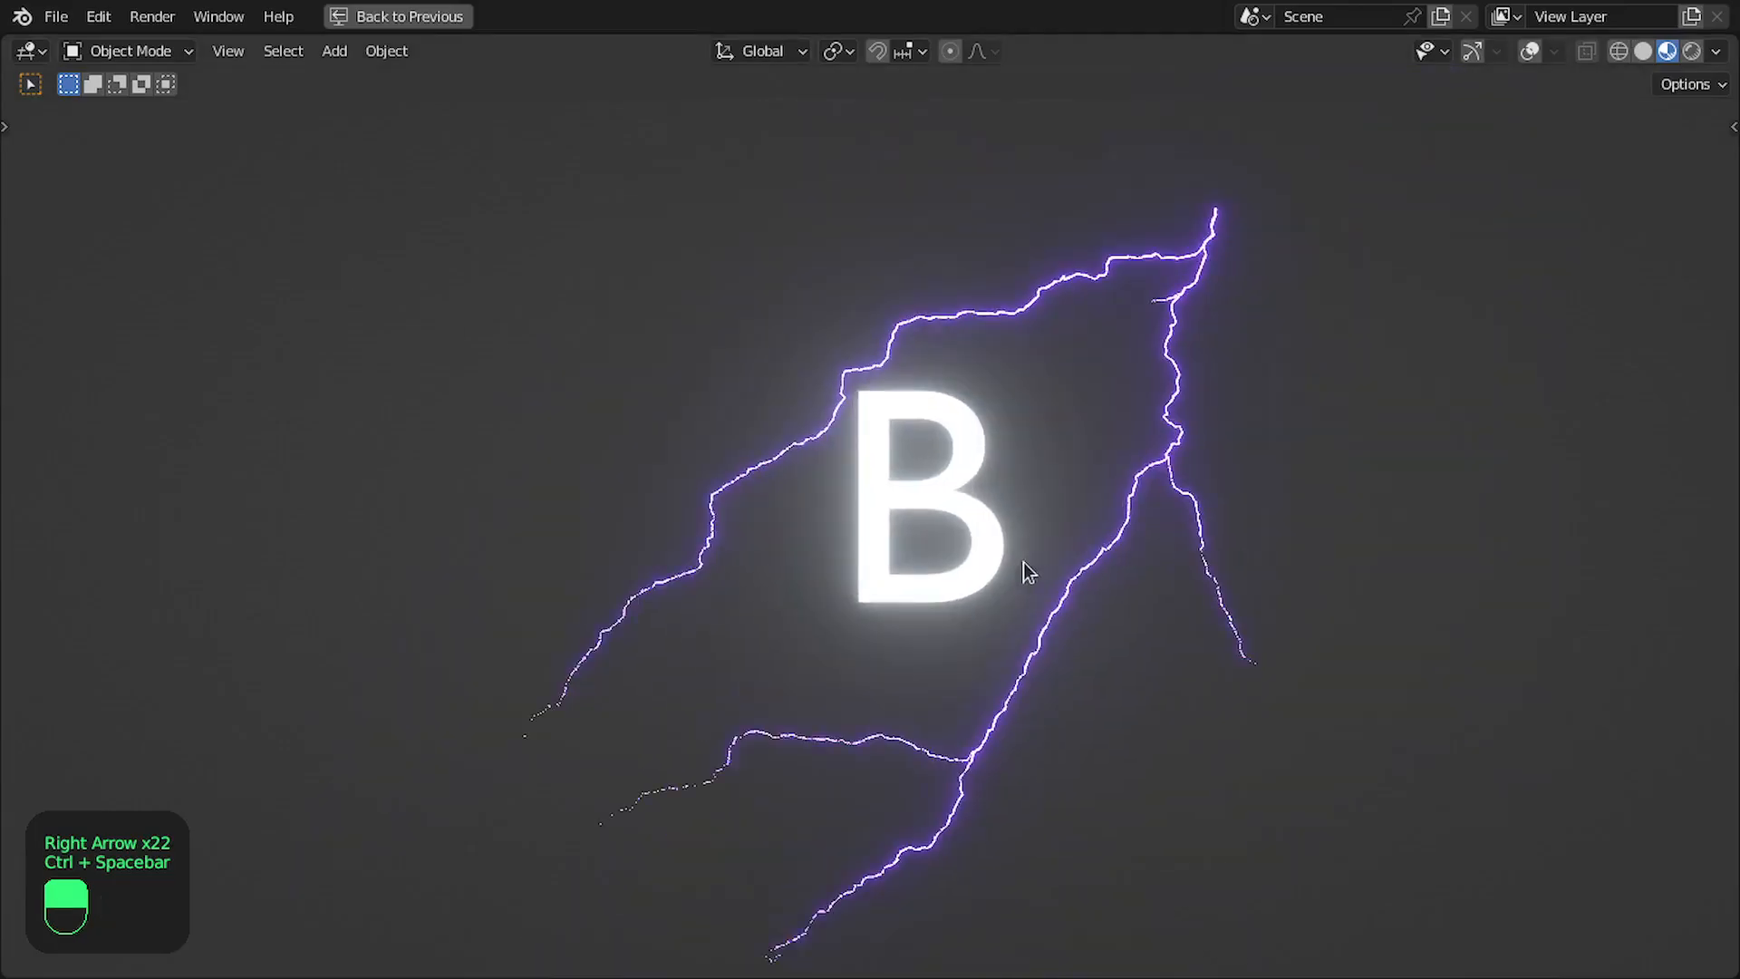
left_click_drag(969, 558, 1141, 535)
- Examine the bolt paths around the moved letter over several frames, including in wireframe shading
key("z")
left_click(658, 520)
key("Right")
key("Right")
key("Right")
key("Right")
key("Right")
key("Right")
key("Right")
key("Right")
key("Right")
key("Right")
key("Left")
key("space")
key("space")
key("z")
key("z")
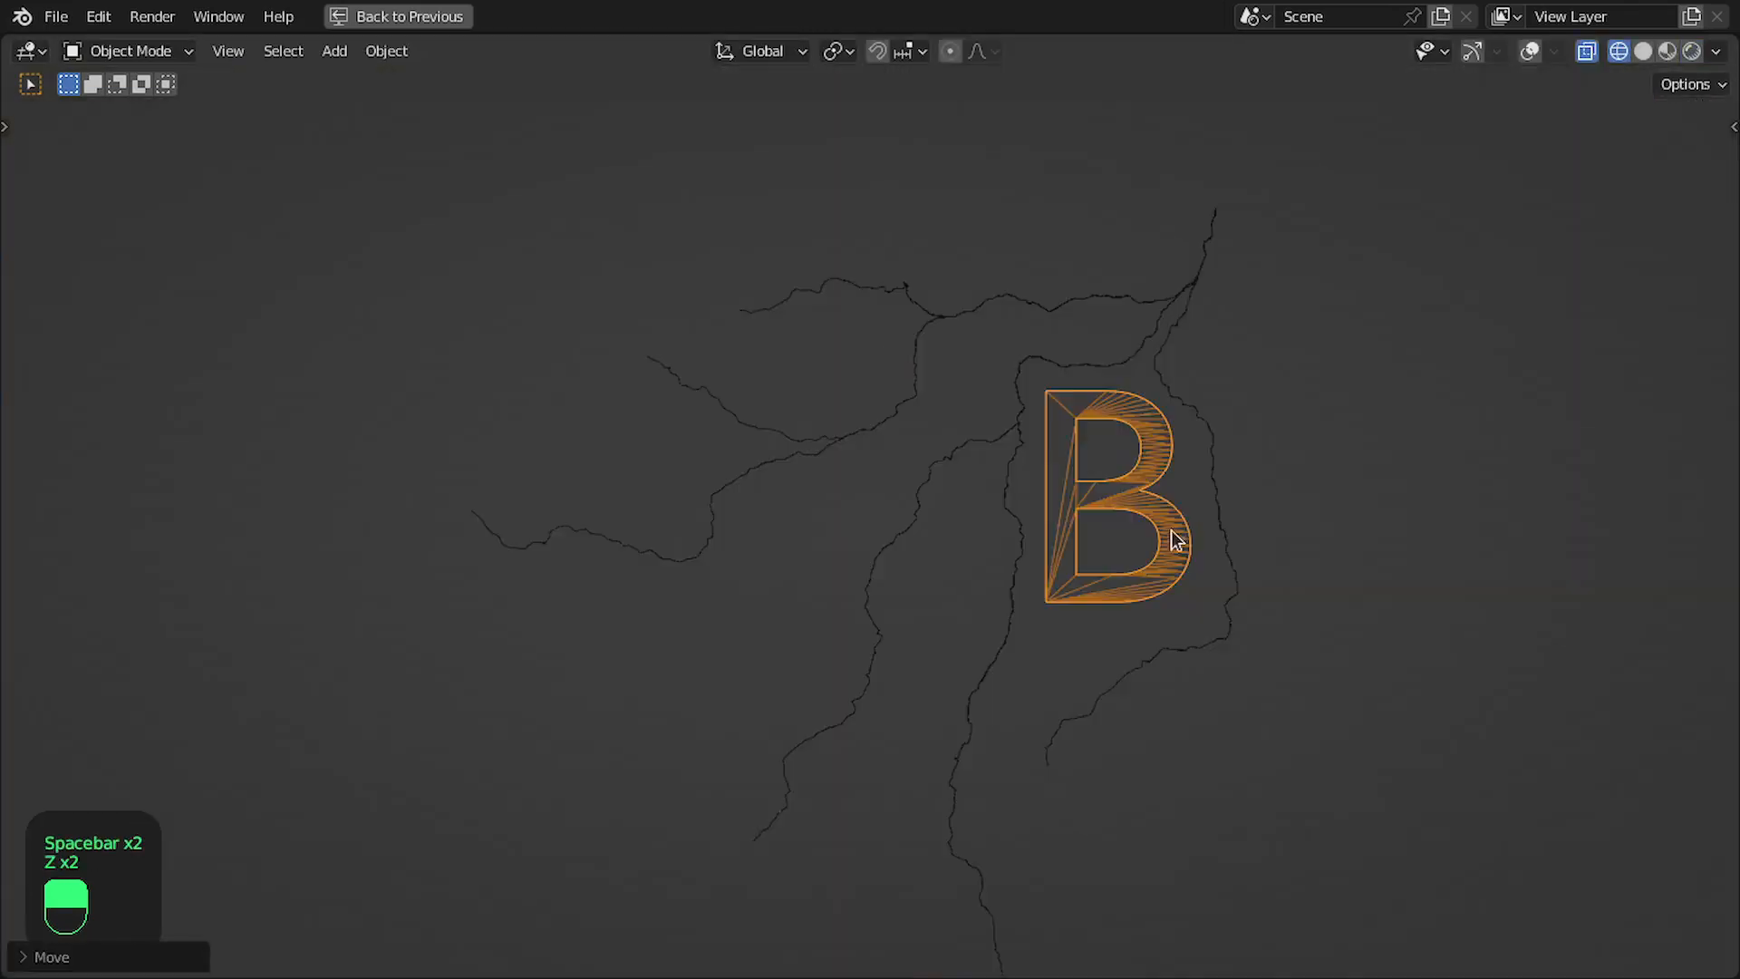
key("z")
- Advance the animation several frames and move the letter B back near the middle of the lightning
key("Right")
key("Right")
key("Right")
key("Right")
key("Right")
key("Right")
key("Right")
key("Right")
key("Right")
key("Right")
key("Right")
key("Right")
key("Right")
key("Right")
key("Right")
key("Right")
key("Right")
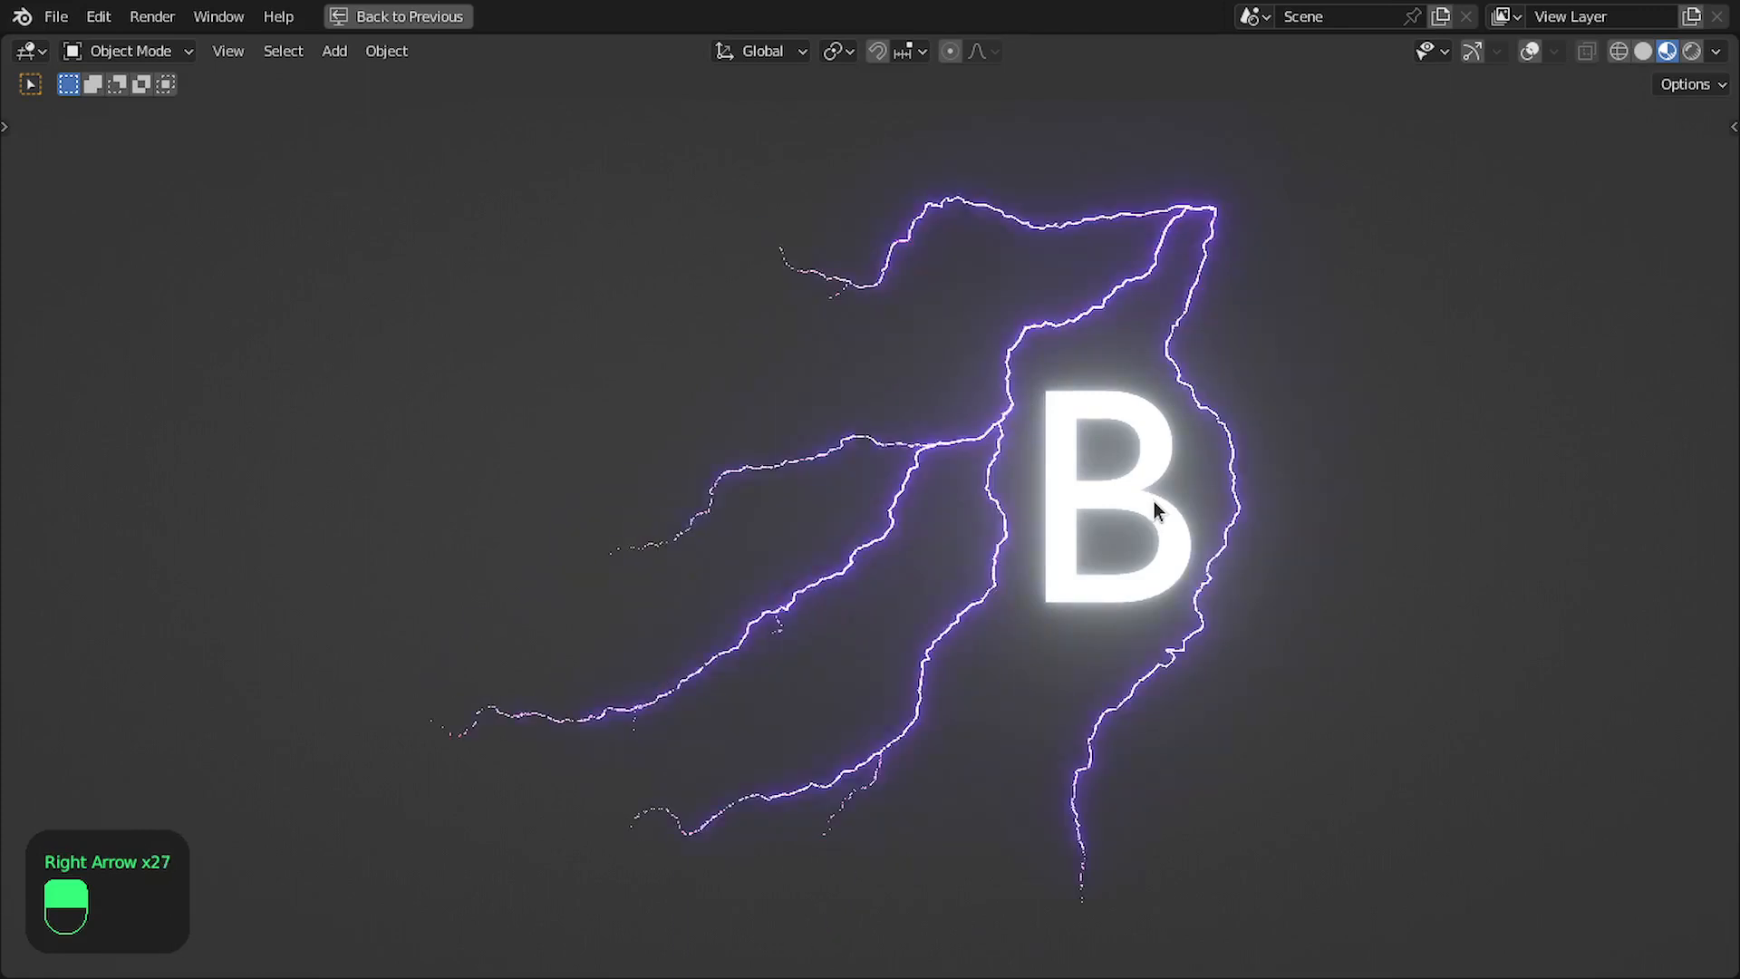
left_click_drag(1155, 502, 971, 487)
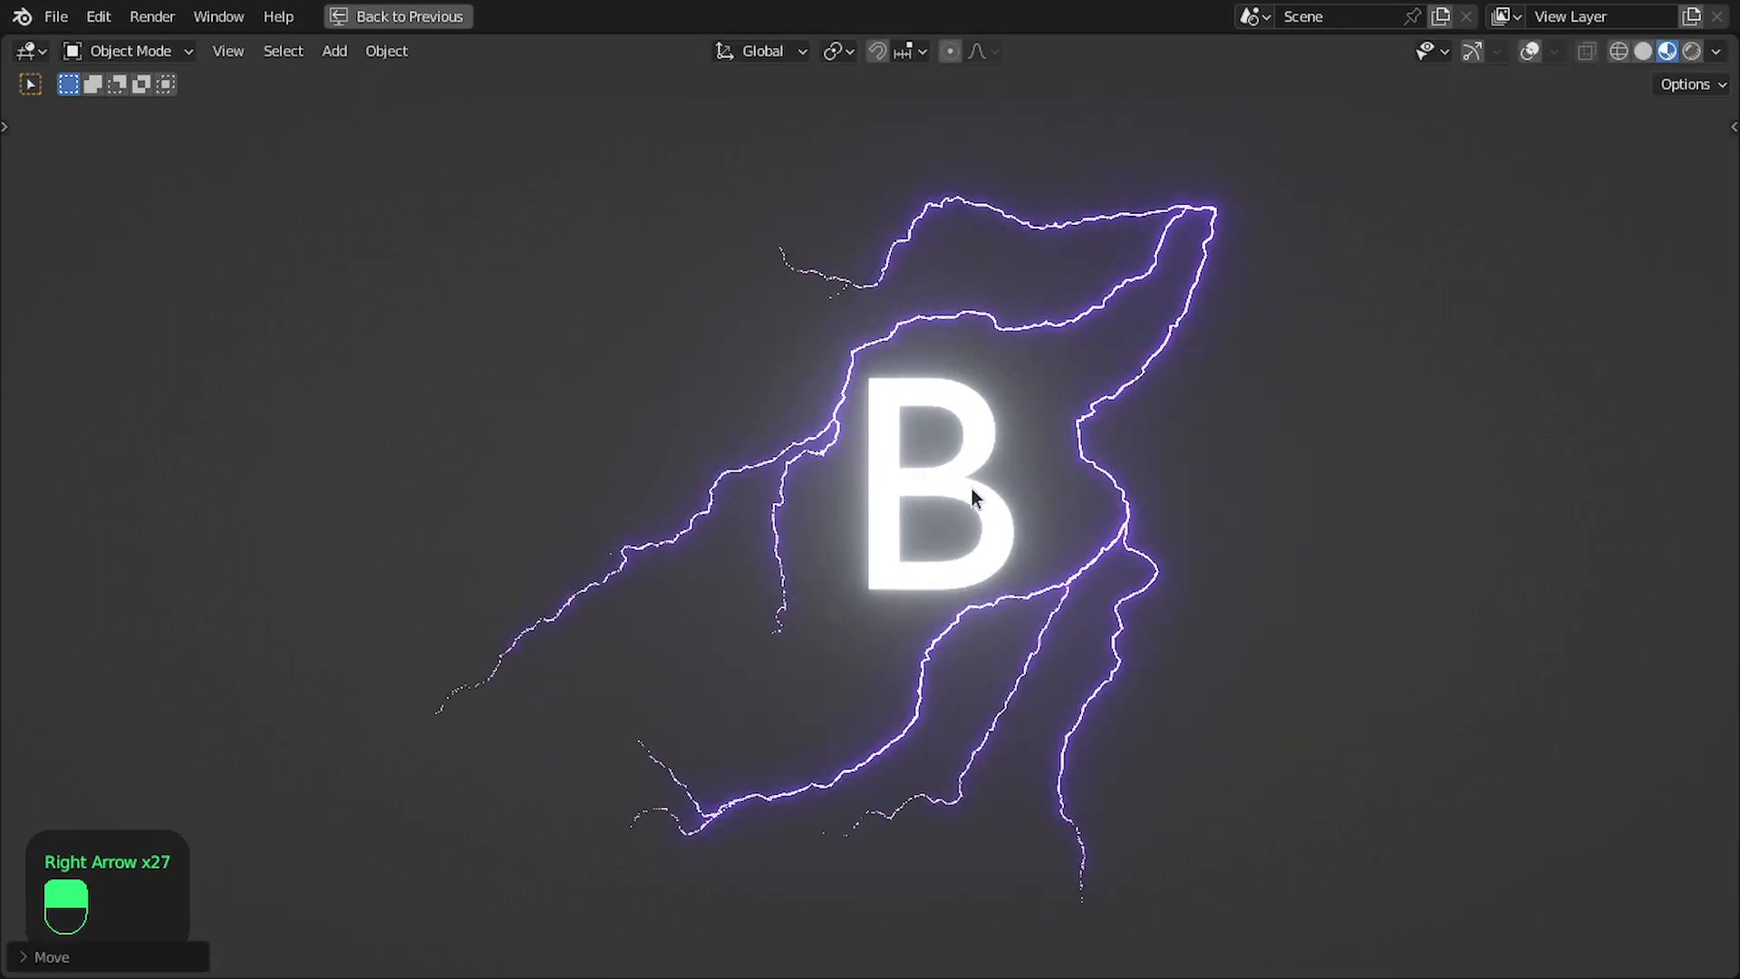
- Replace the text object's letter with KS
key("Tab")
key("BackSpace")
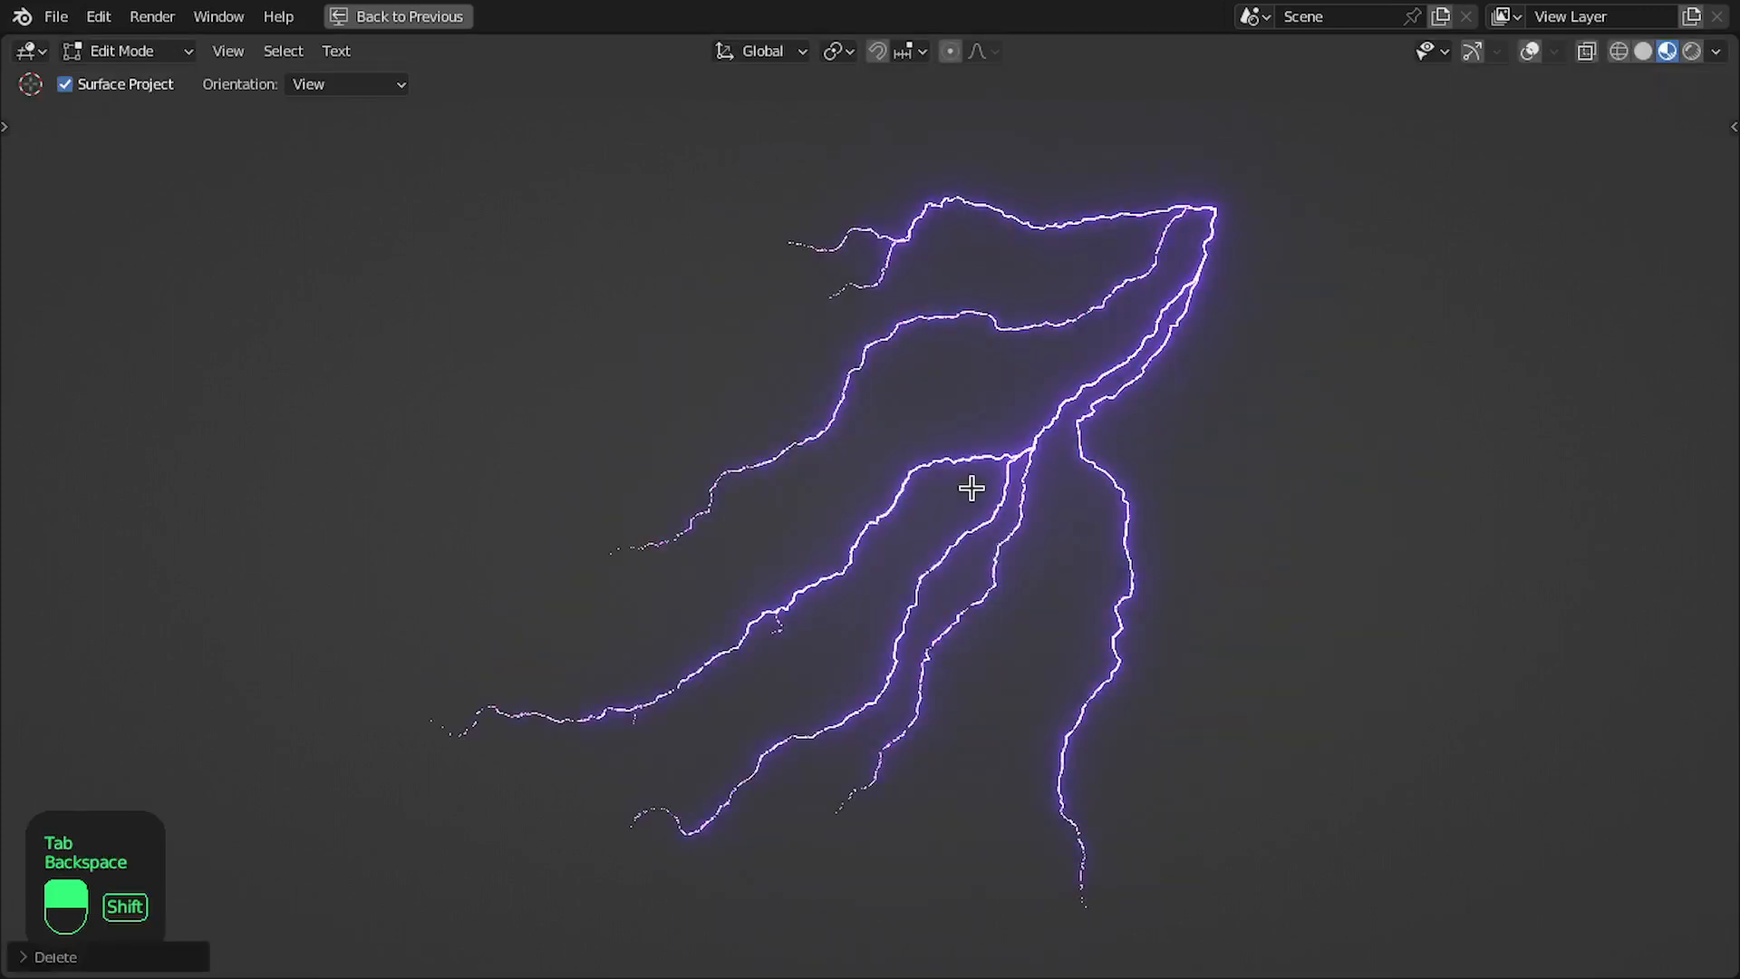
type("KS")
key("Tab")
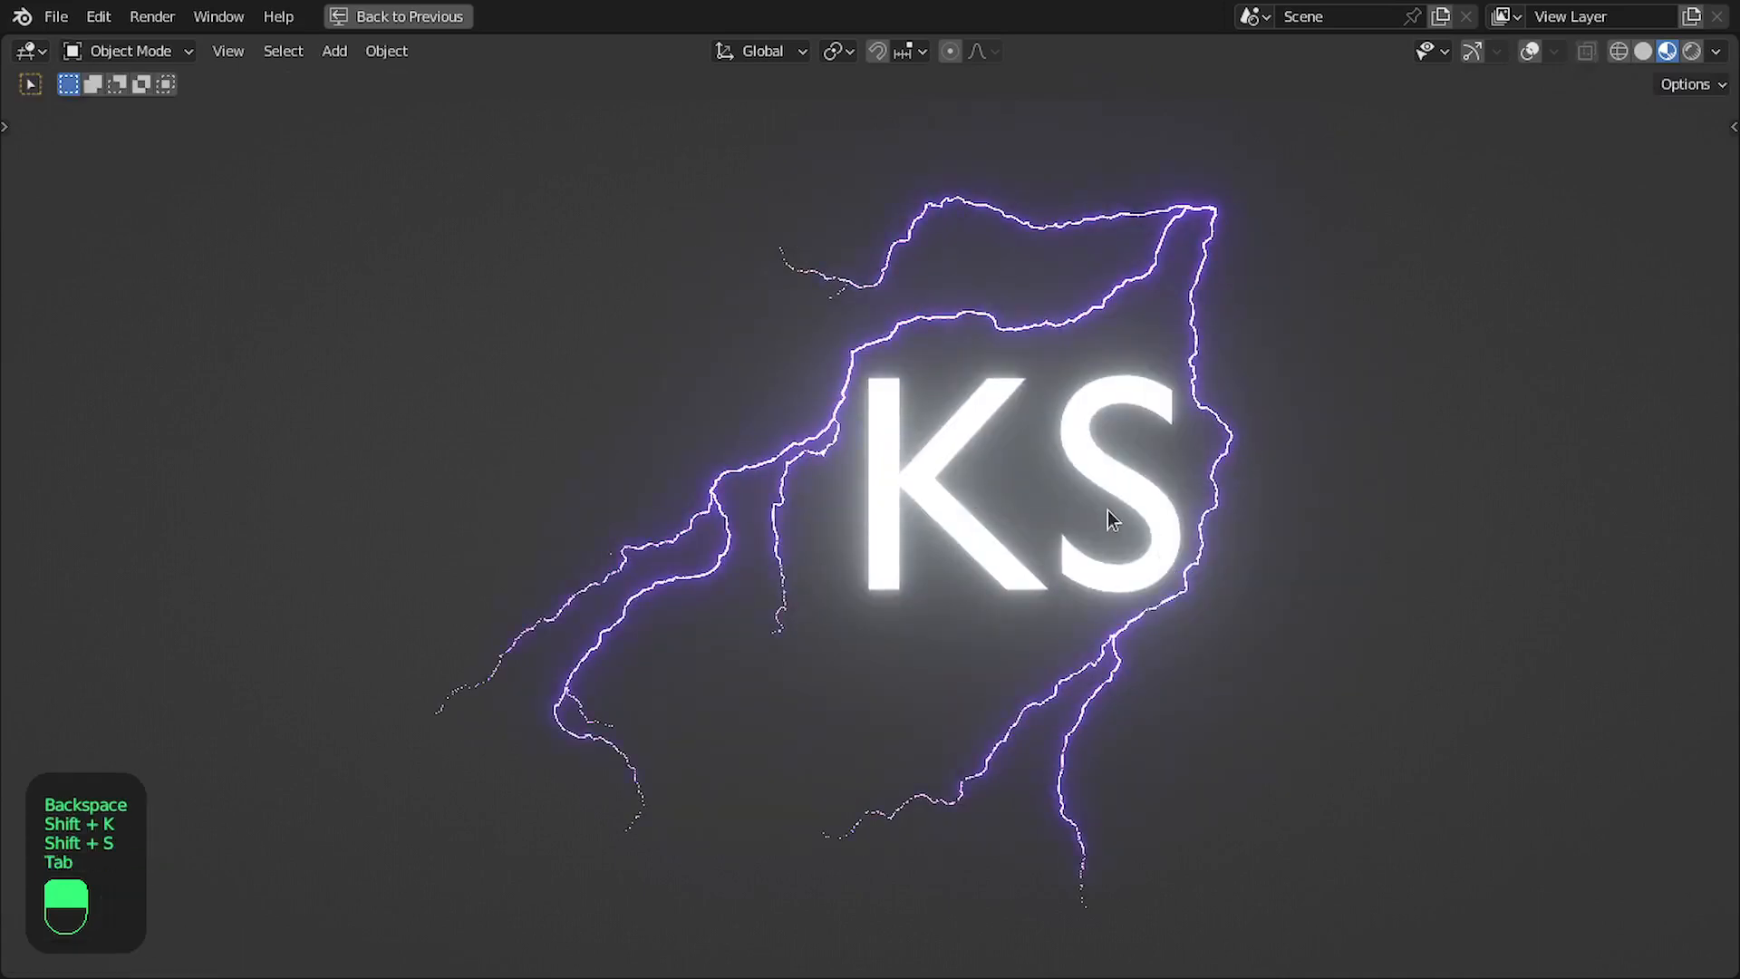
- Play the animation and advance through frames to examine how the bolts route around the KS text
key("space")
key("space")
key("Right")
key("Right")
key("Right")
key("Right")
key("Right")
key("Right")
key("Right")
key("Right")
key("Right")
key("Right")
key("Right")
key("Right")
key("Right")
key("Right")
key("Right")
key("Right")
key("Right")
key("Right")
key("Right")
key("Right")
key("Right")
key("Right")
key("Right")
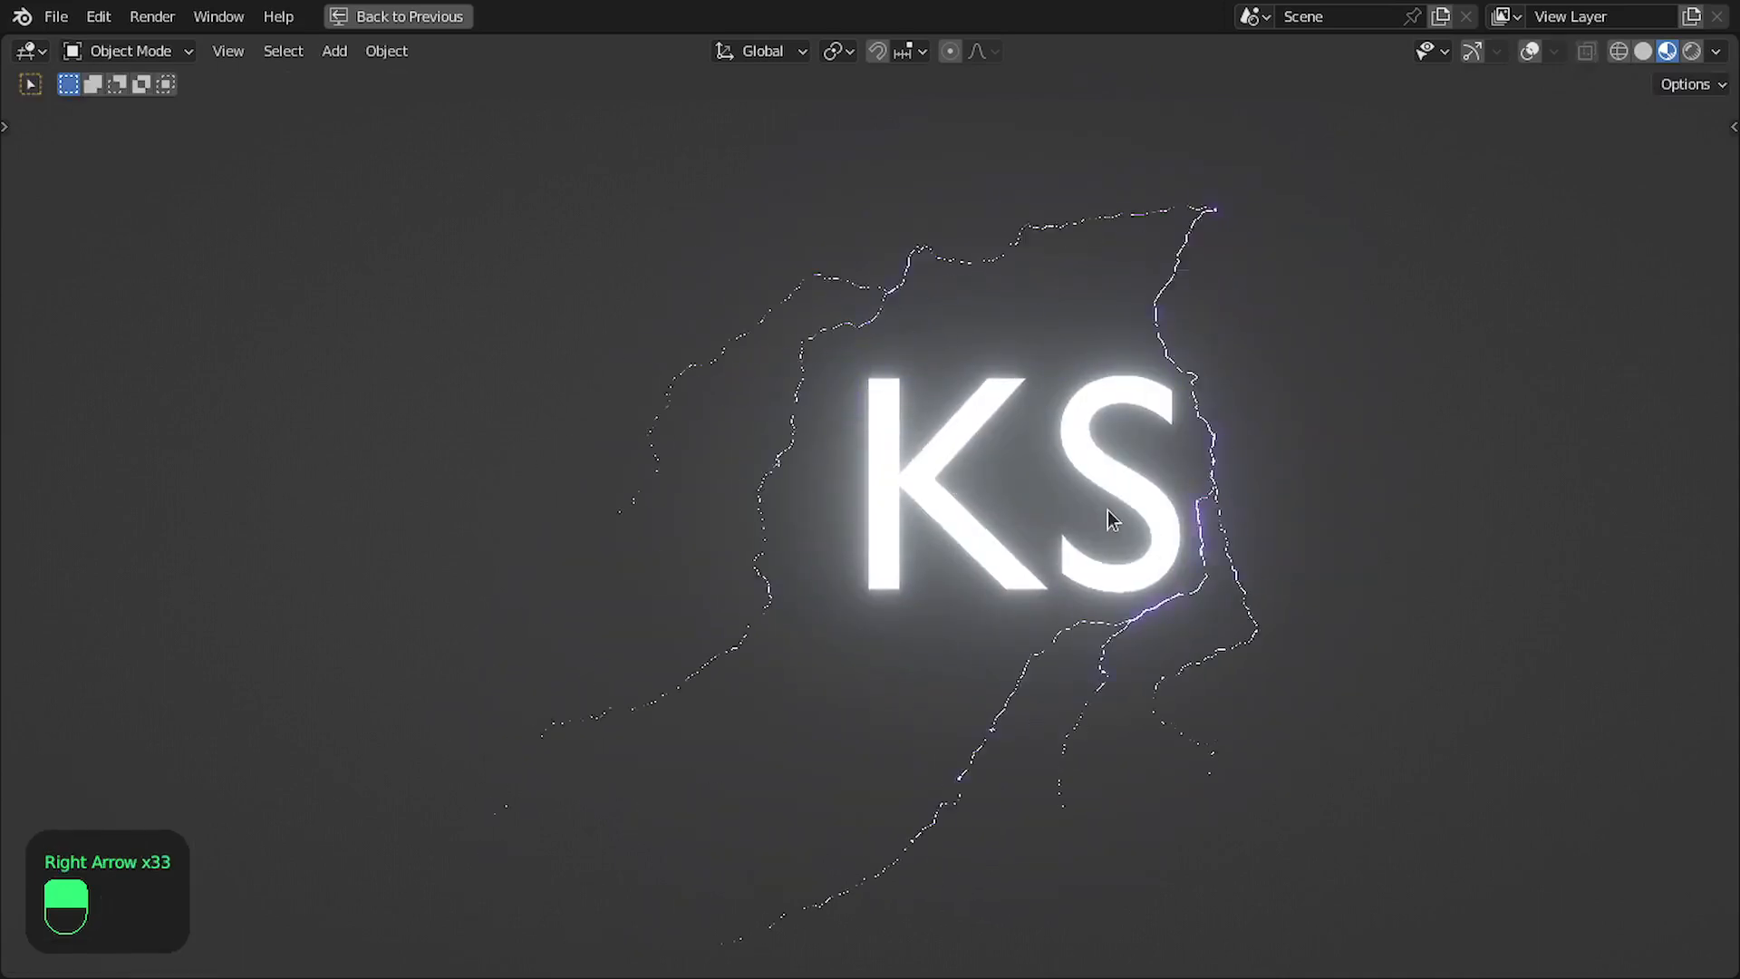
key("Right")
key("Right")
- Change the text object's content from KS back to B
key("Tab")
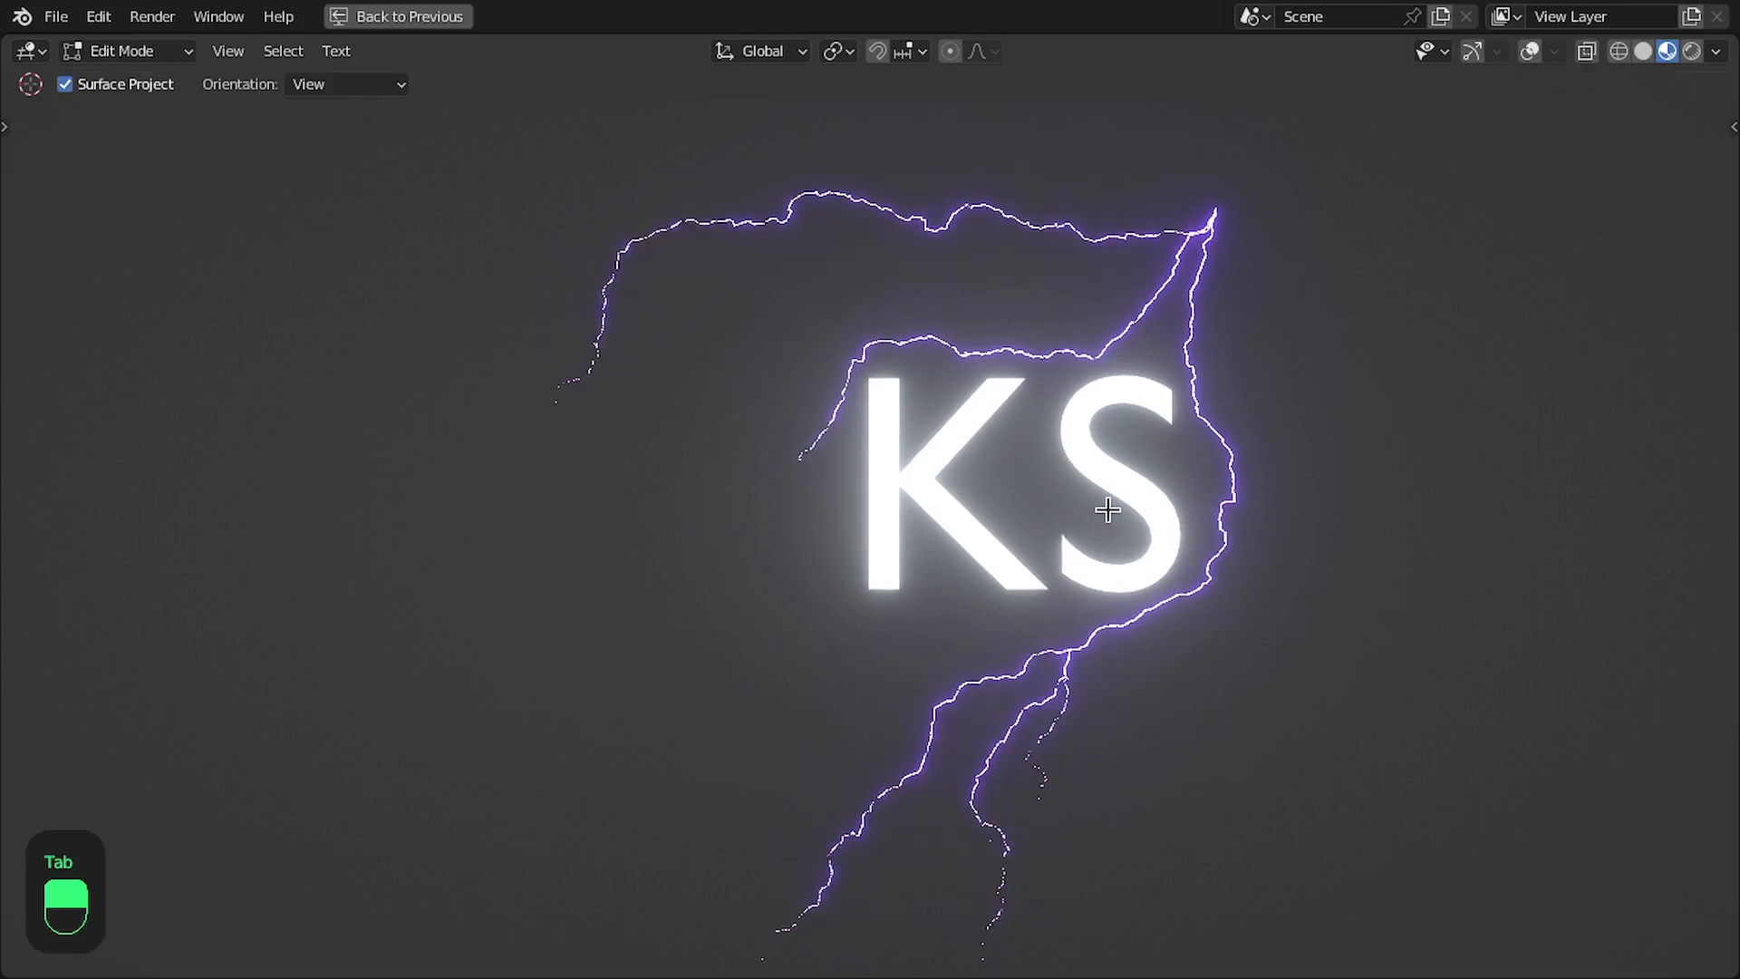
key("BackSpace")
key("BackSpace")
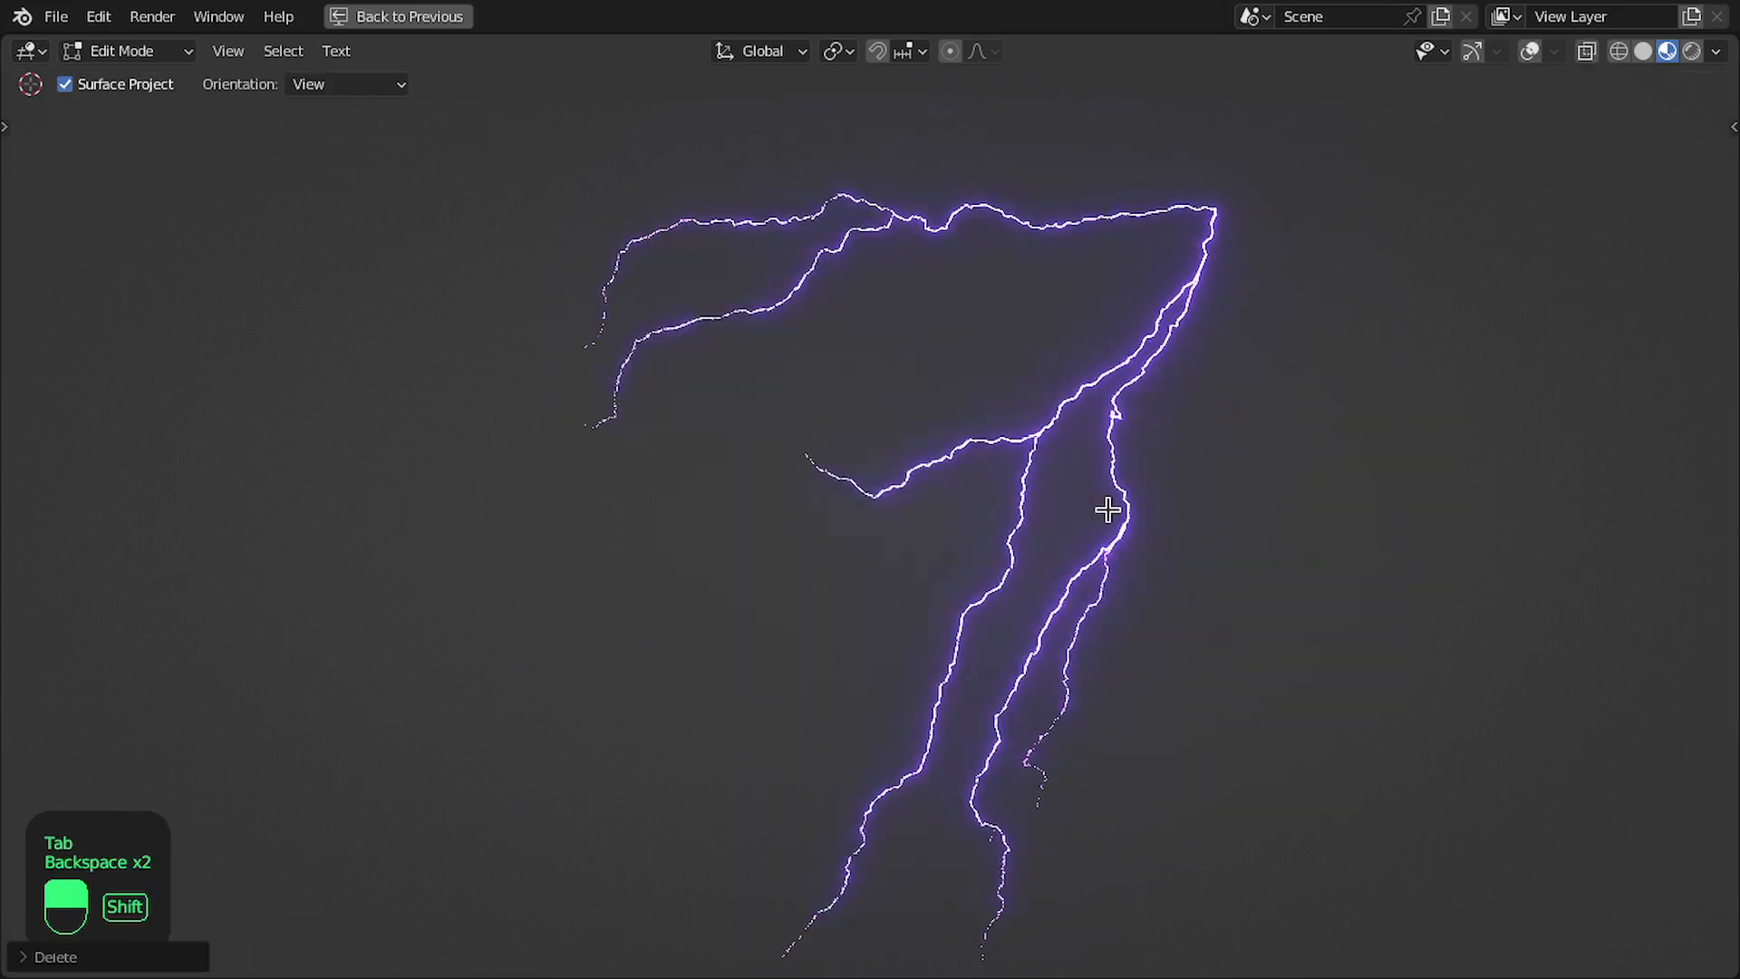
type("B")
key("Tab")
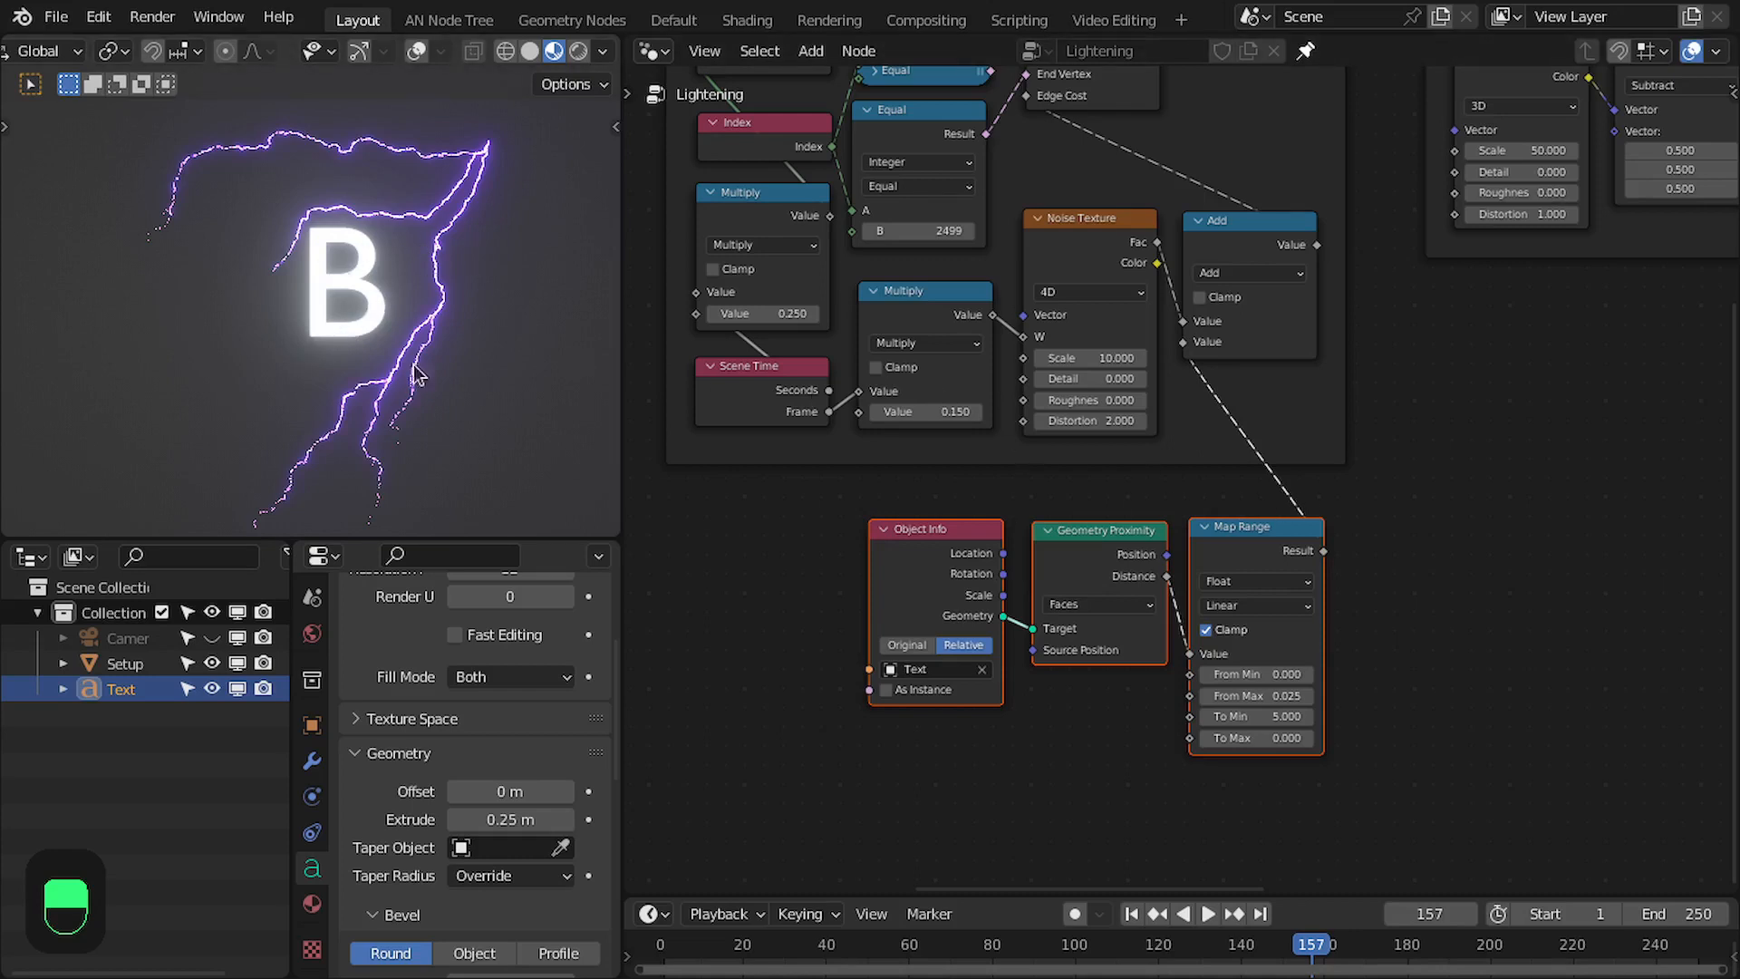
- Switch the 3D viewport to Solid shading and turn the viewport overlays back on
scroll(1185, 447, "down", 3)
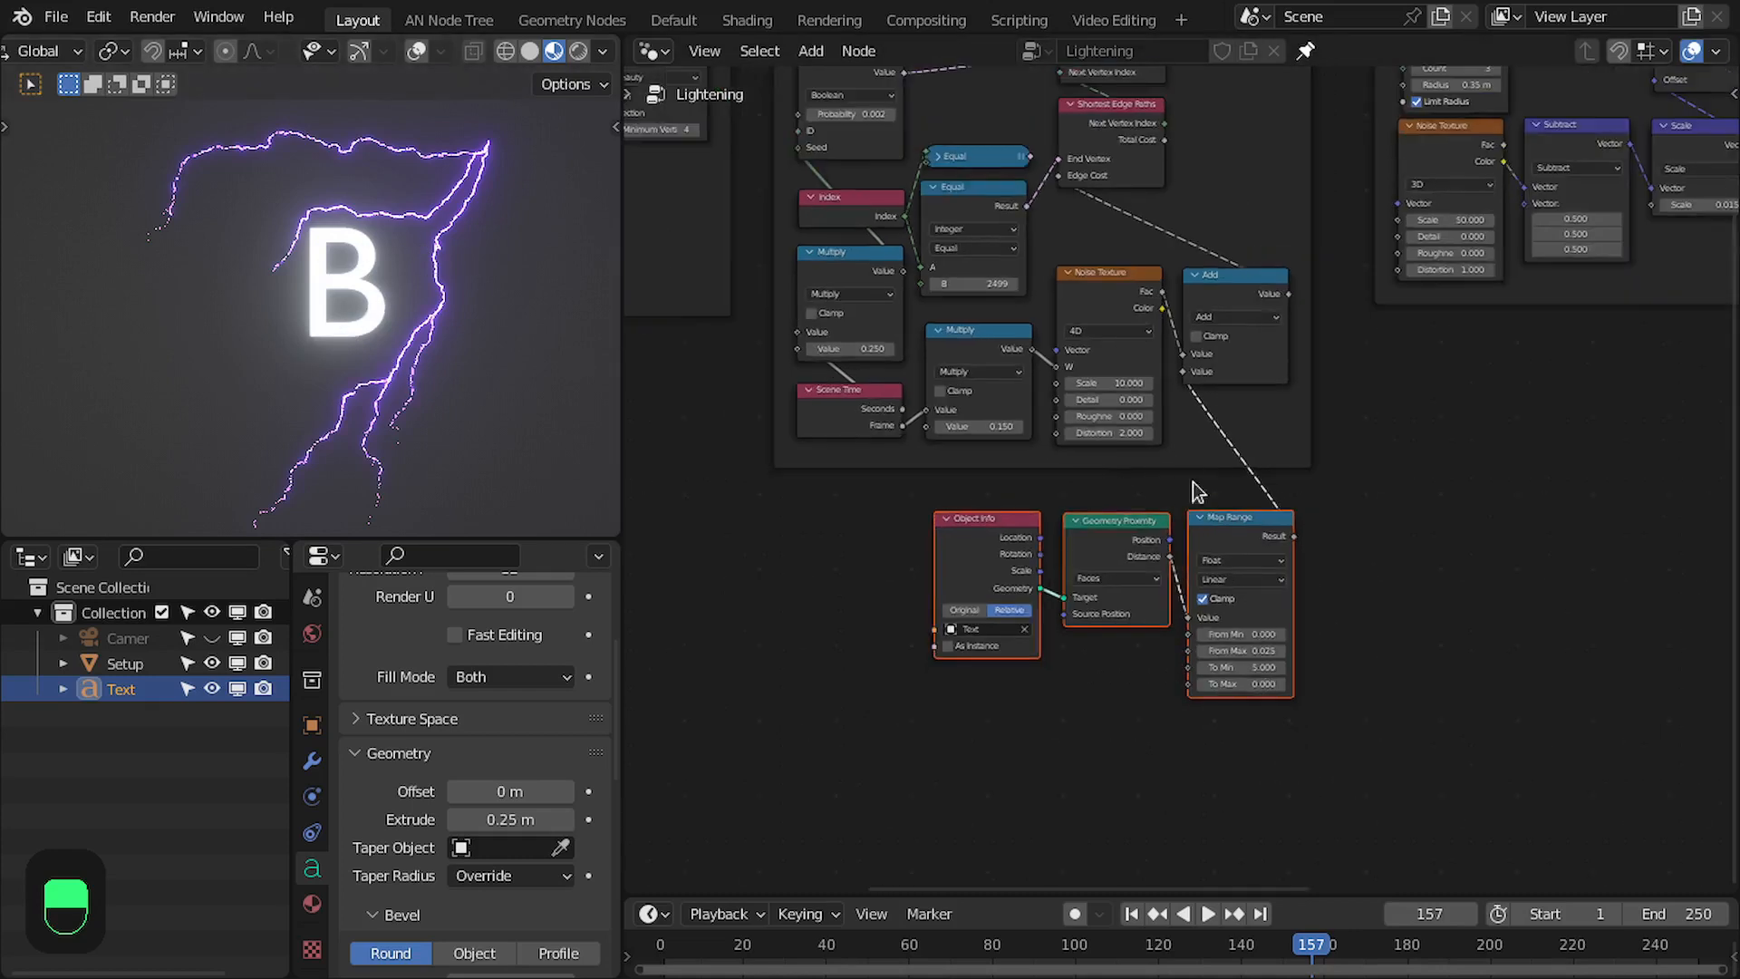
scroll(1196, 493, "down", 5)
middle_click_drag(1196, 495, 1197, 619)
middle_click_drag(1194, 464, 1465, 490)
middle_click_drag(990, 450, 1368, 470)
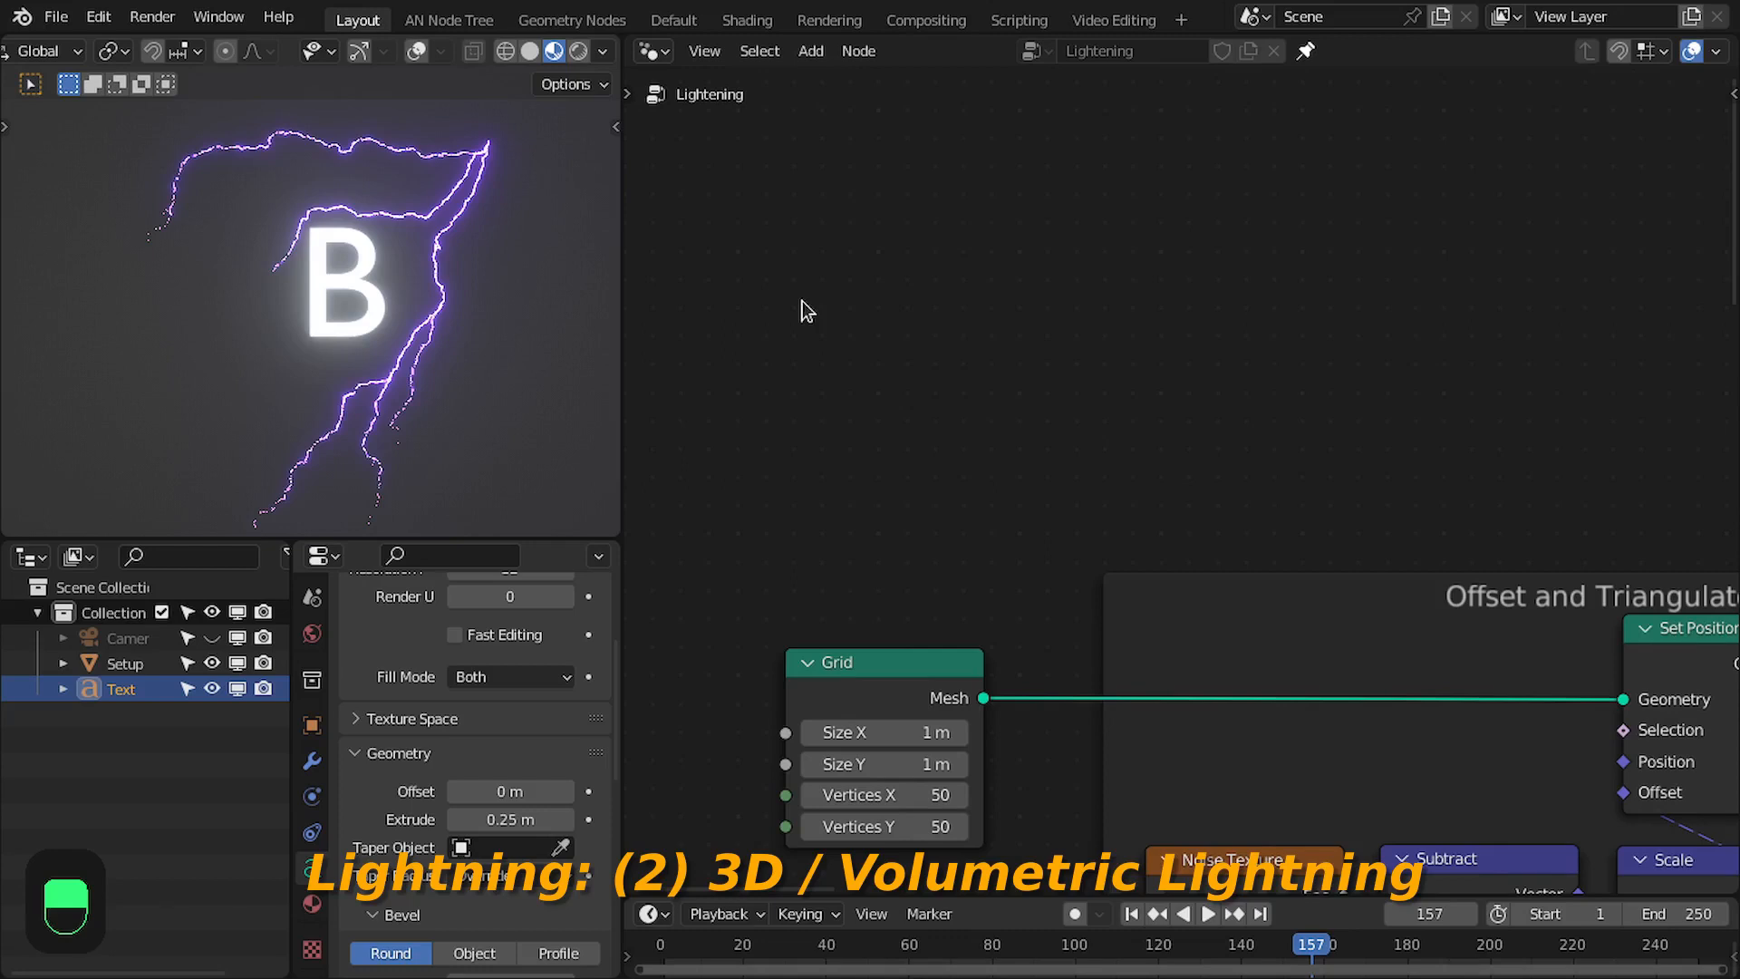
middle_click_drag(830, 281, 847, 320)
key("z")
left_click(635, 363)
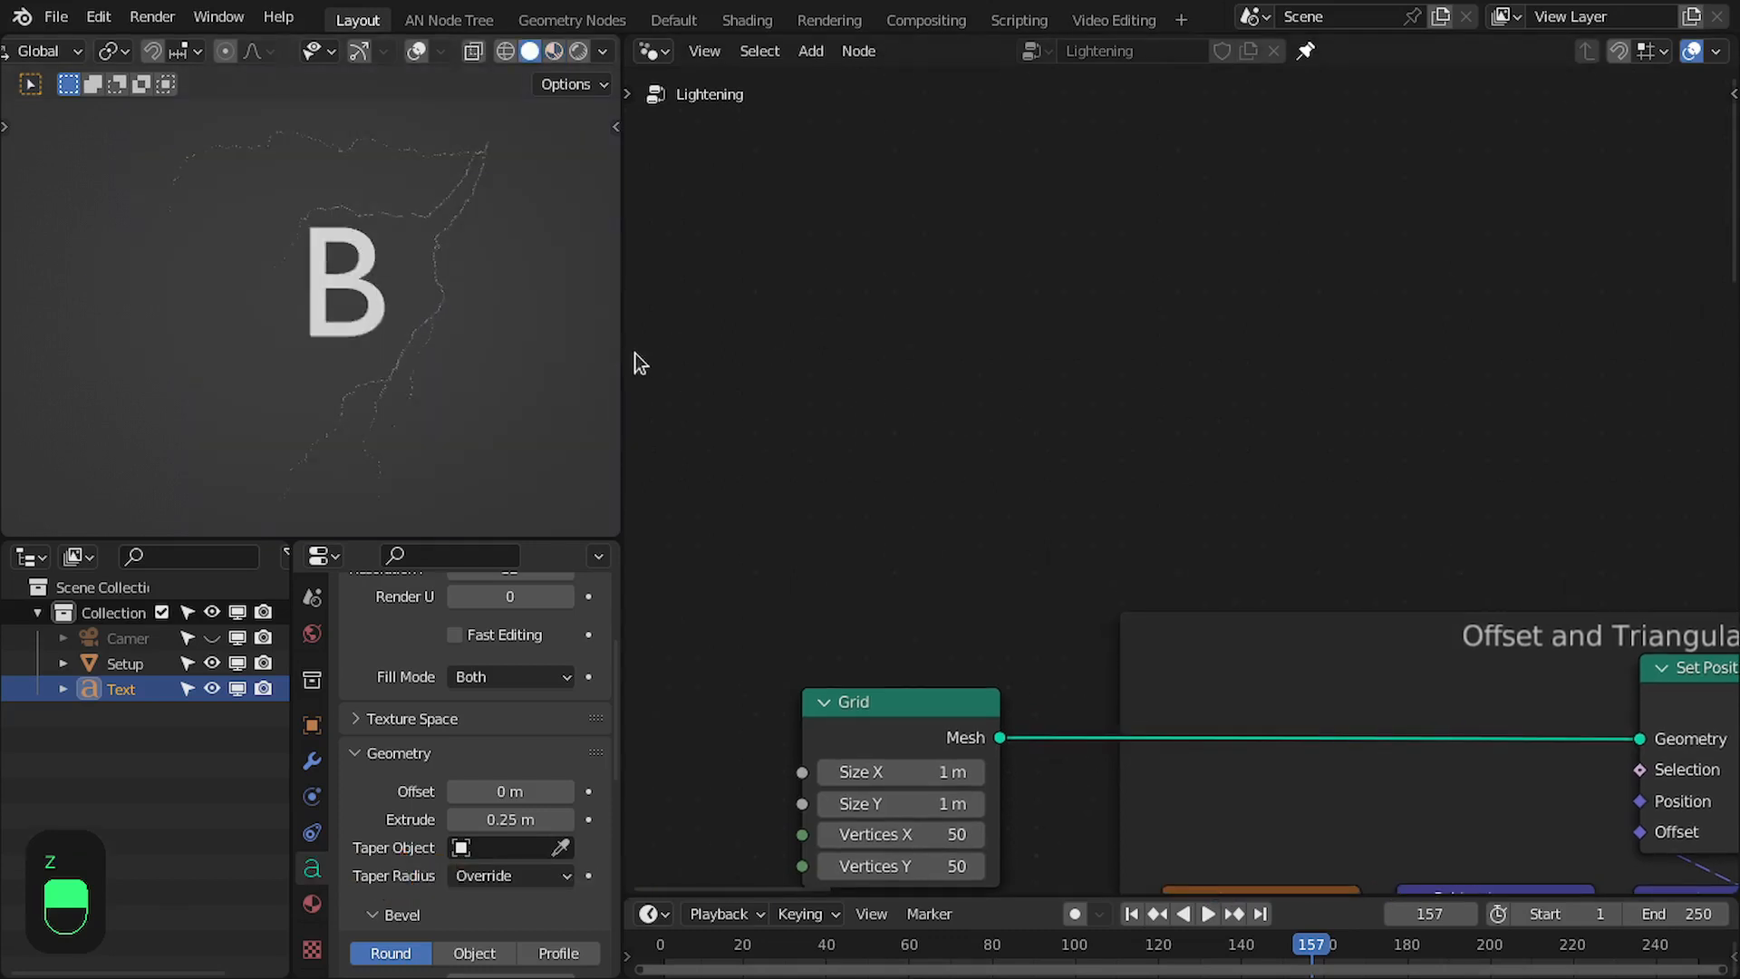
key("z")
left_click(467, 272)
- Duplicate the Grid node and place the copy in the empty space above the original
middle_click_drag(911, 505, 942, 558)
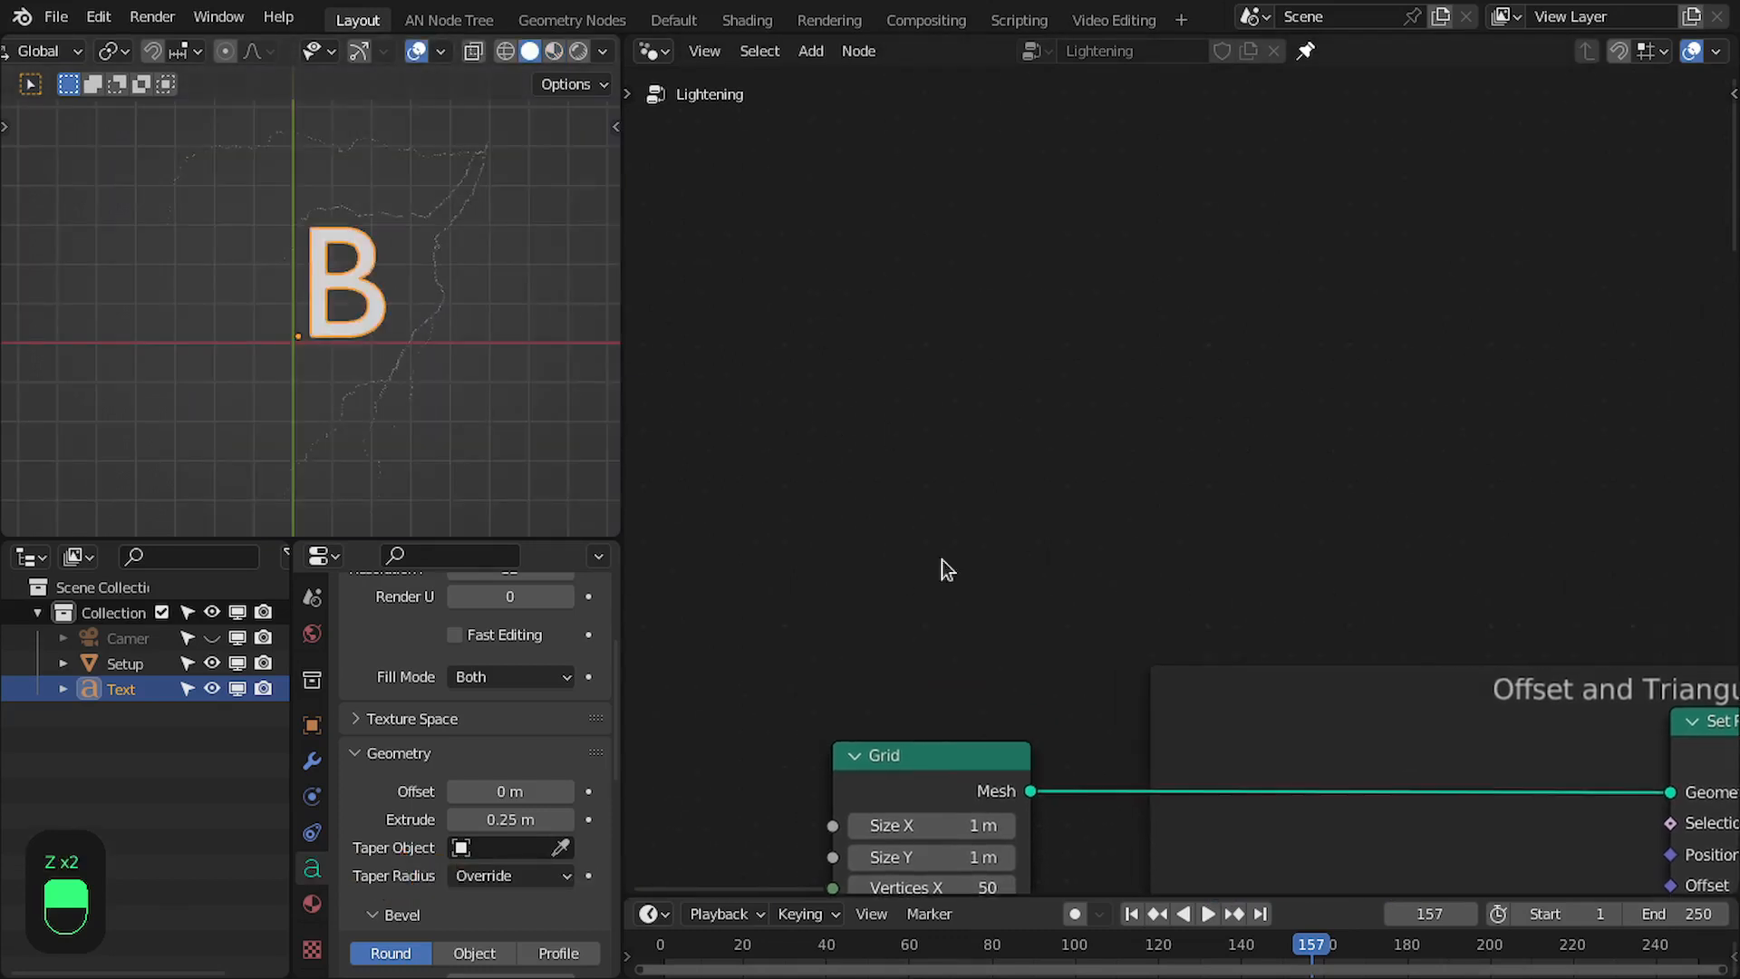
left_click(937, 763)
key("shift+d")
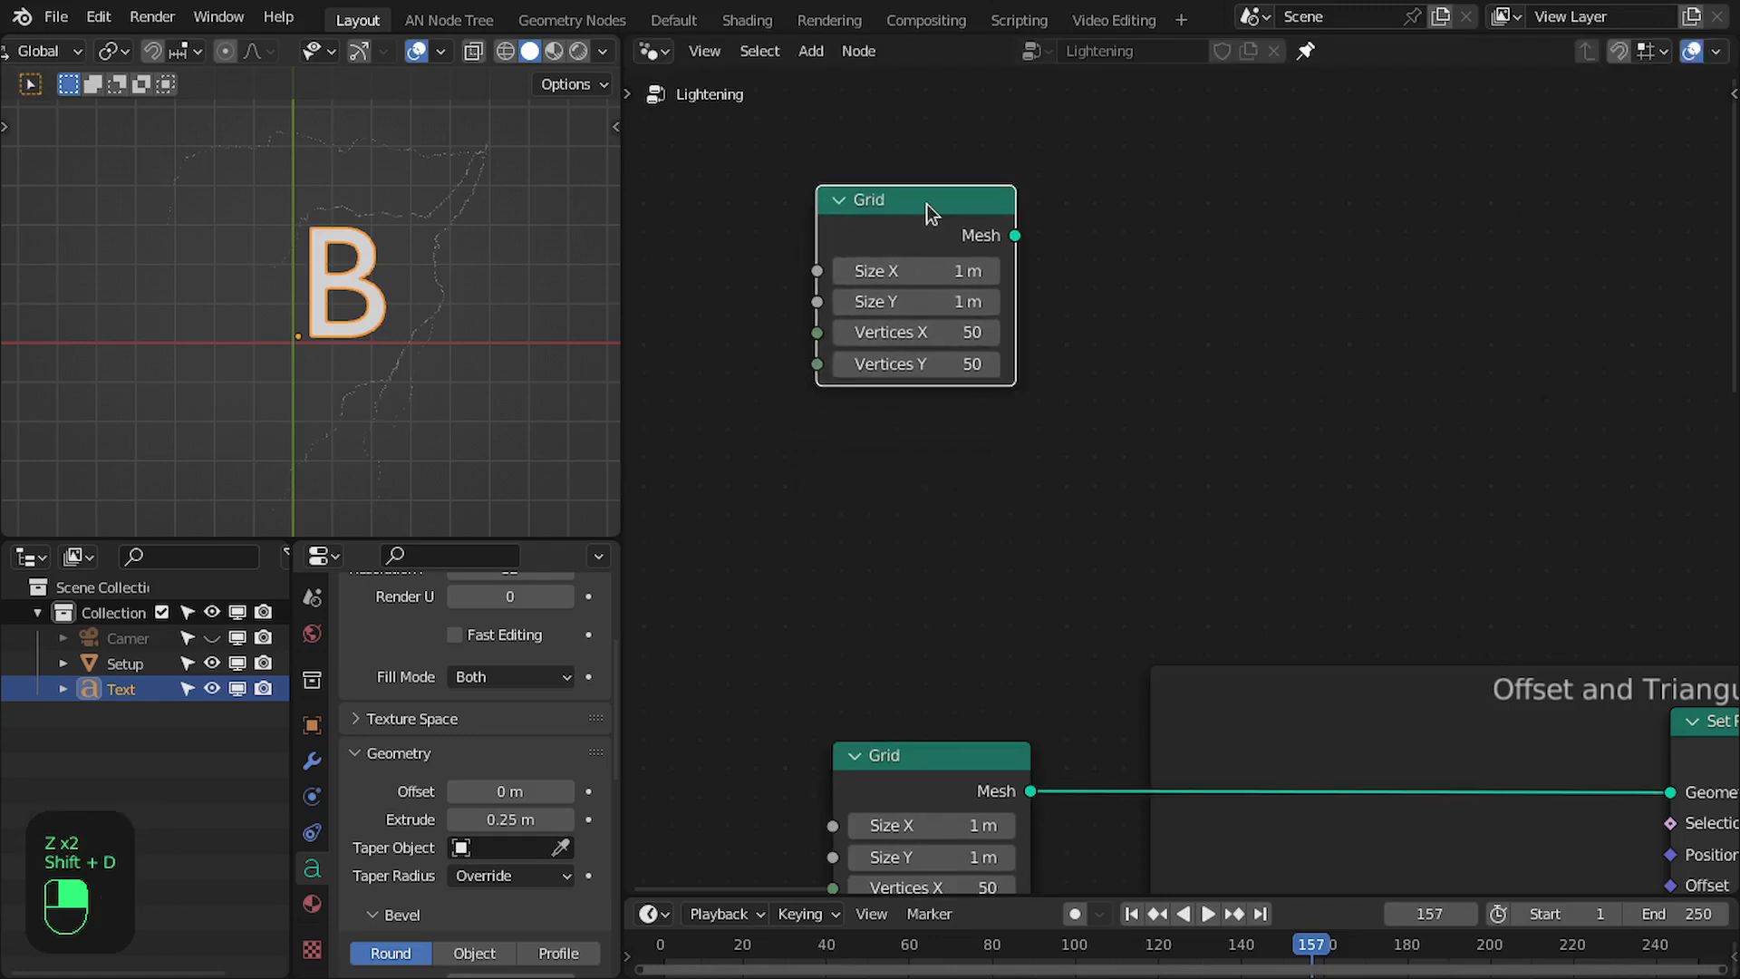
left_click(926, 203)
middle_click_drag(926, 204, 895, 272)
- View the scene at an angle and hide the Text object in the viewport
middle_click_drag(516, 306, 371, 272)
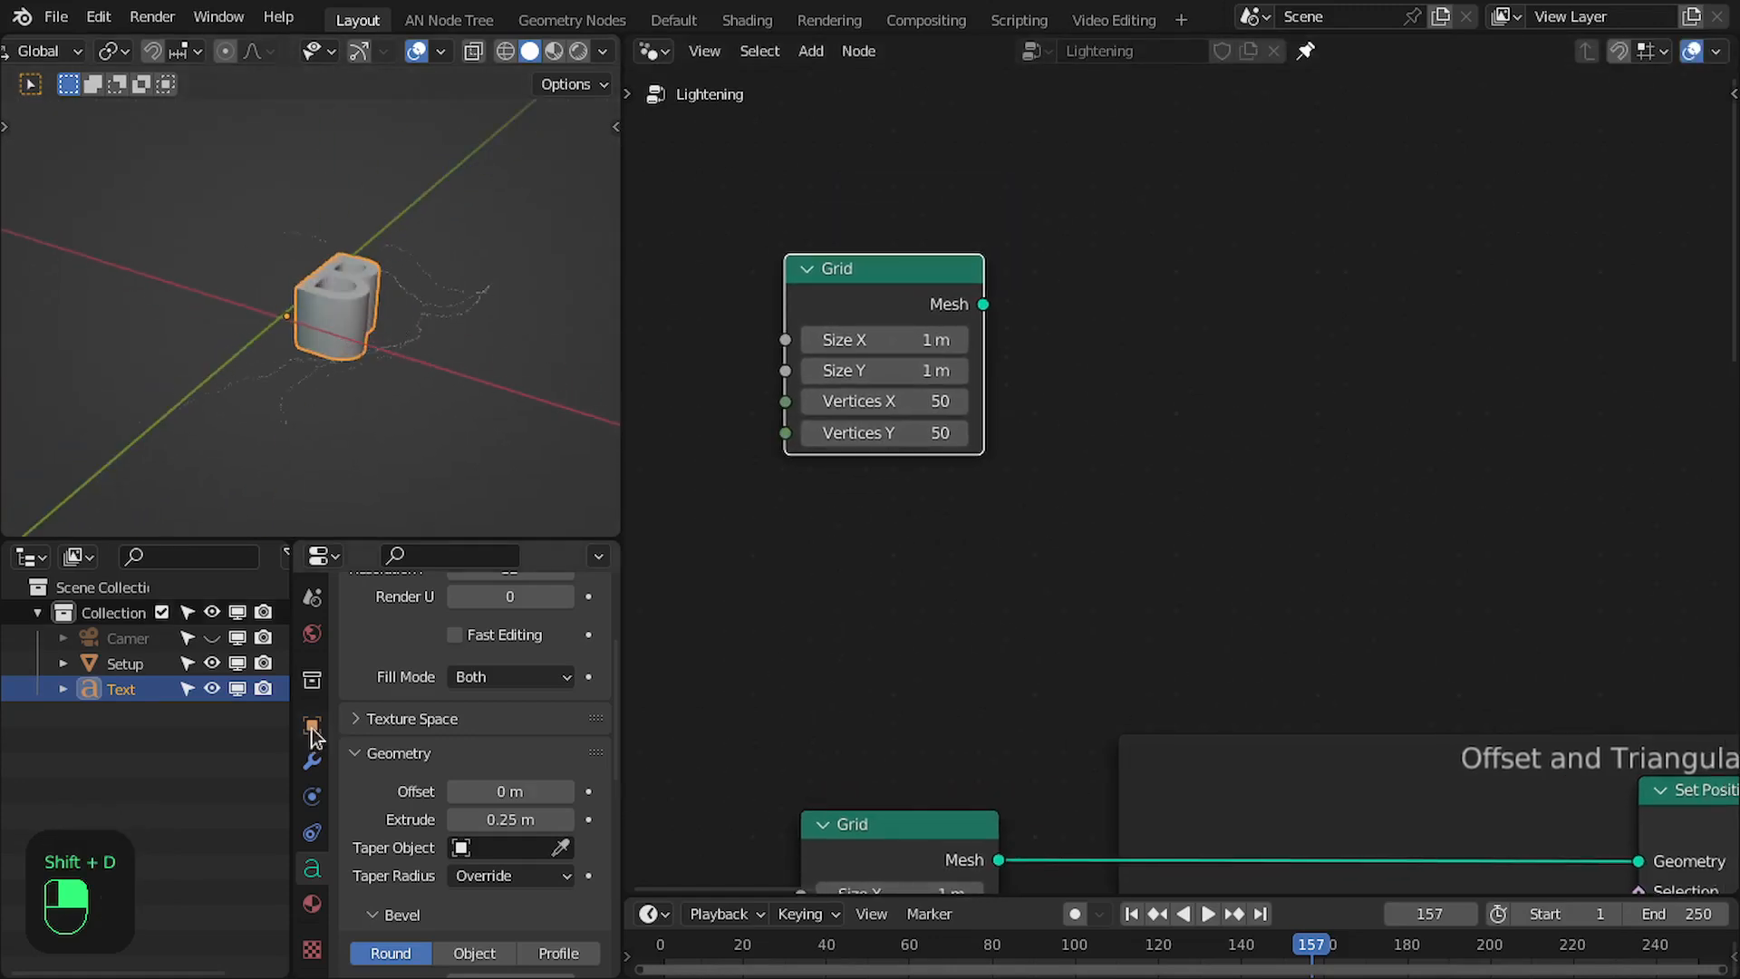
left_click(211, 689)
scroll(330, 354, "up", 3)
scroll(934, 300, "down", 1)
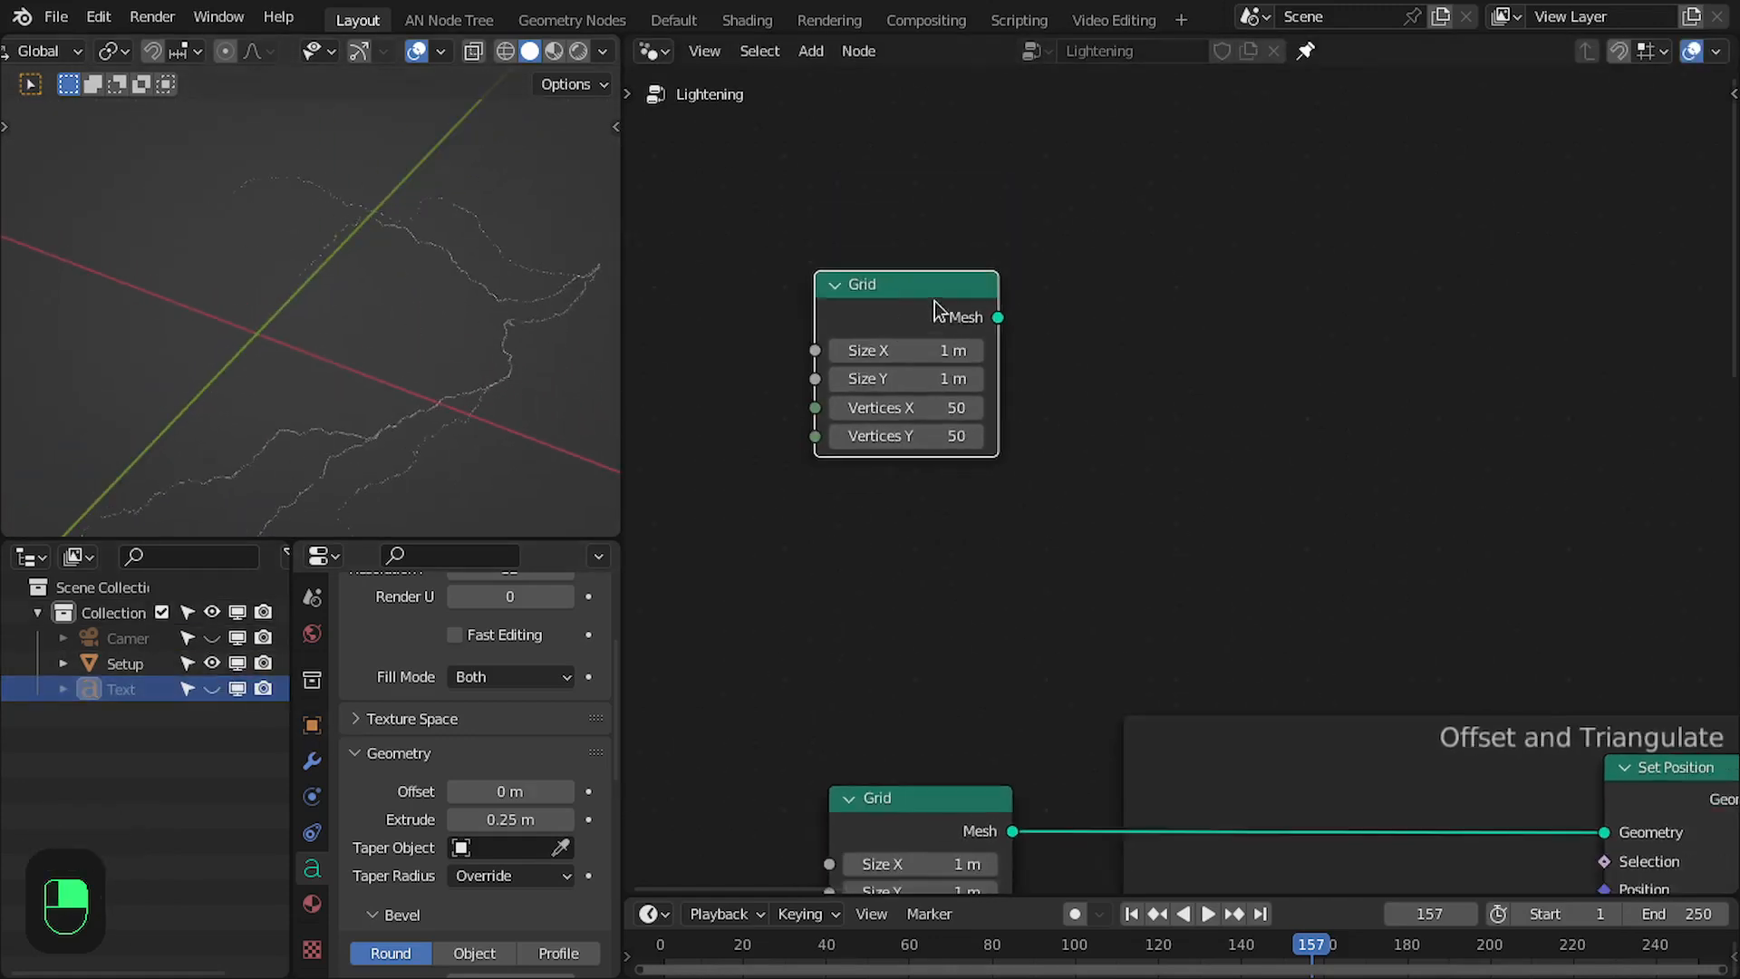
- Preview the duplicated Grid node's mesh in wireframe and set its Vertices X and Vertices Y to 15
middle_click_drag(933, 301, 828, 321)
left_click(828, 320, "ctrl+shift")
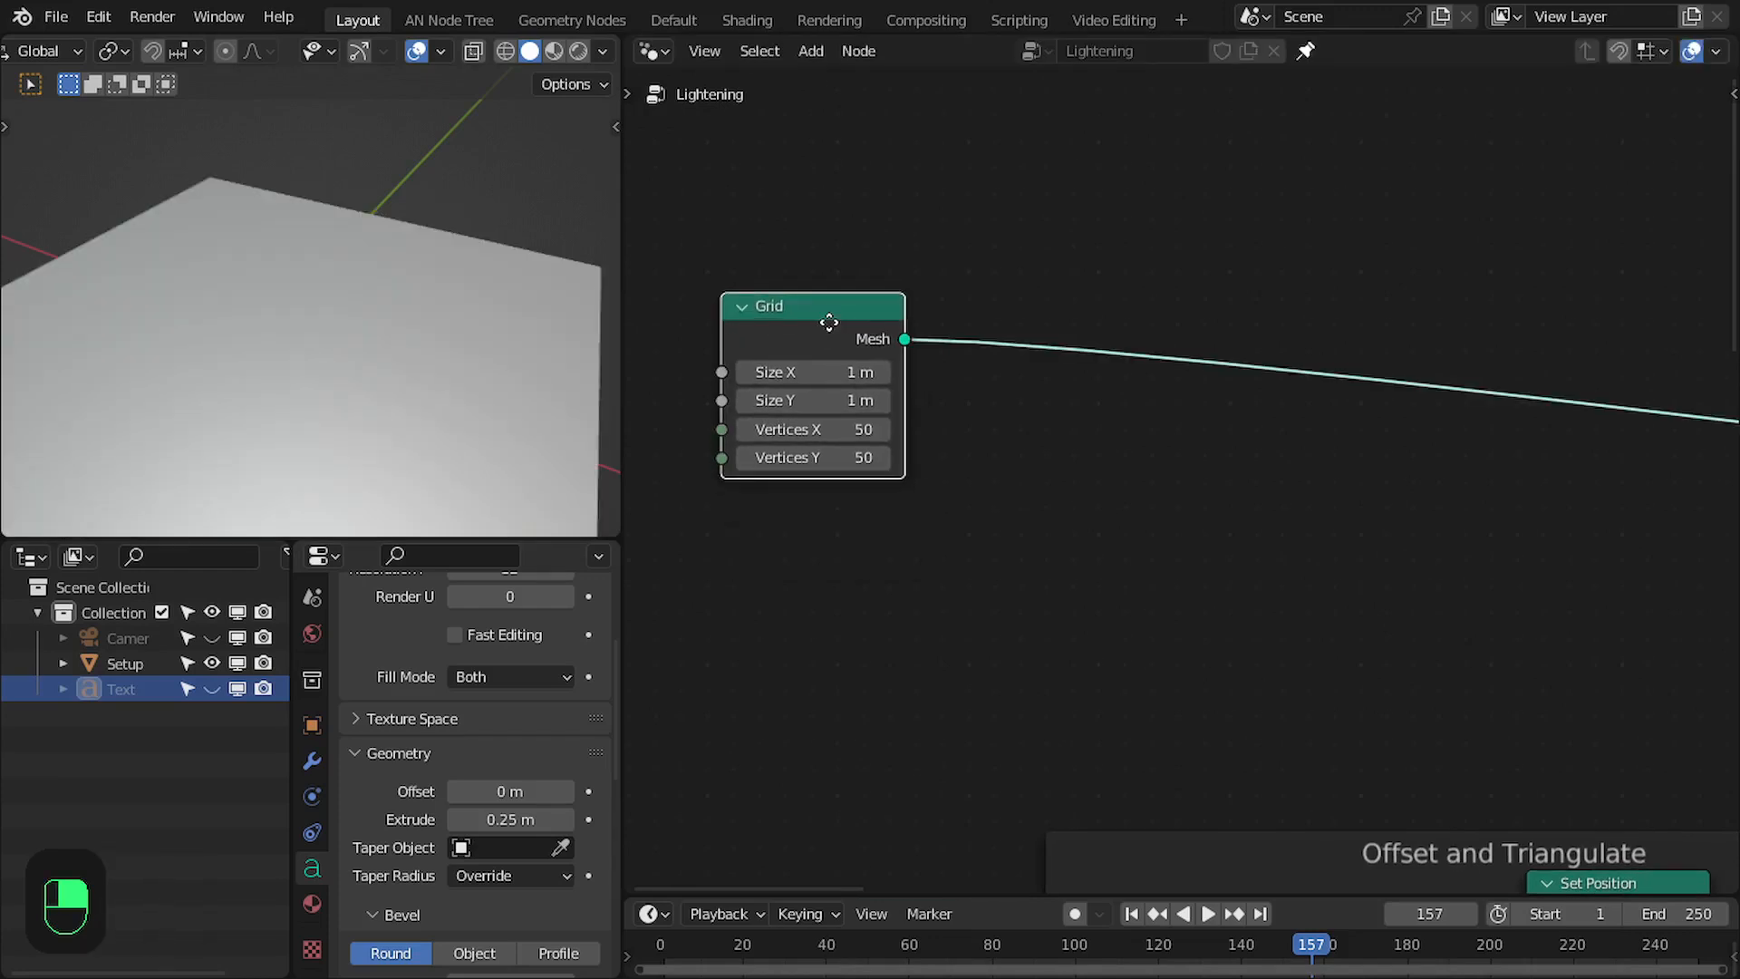
key("z")
scroll(290, 315, "down", 3)
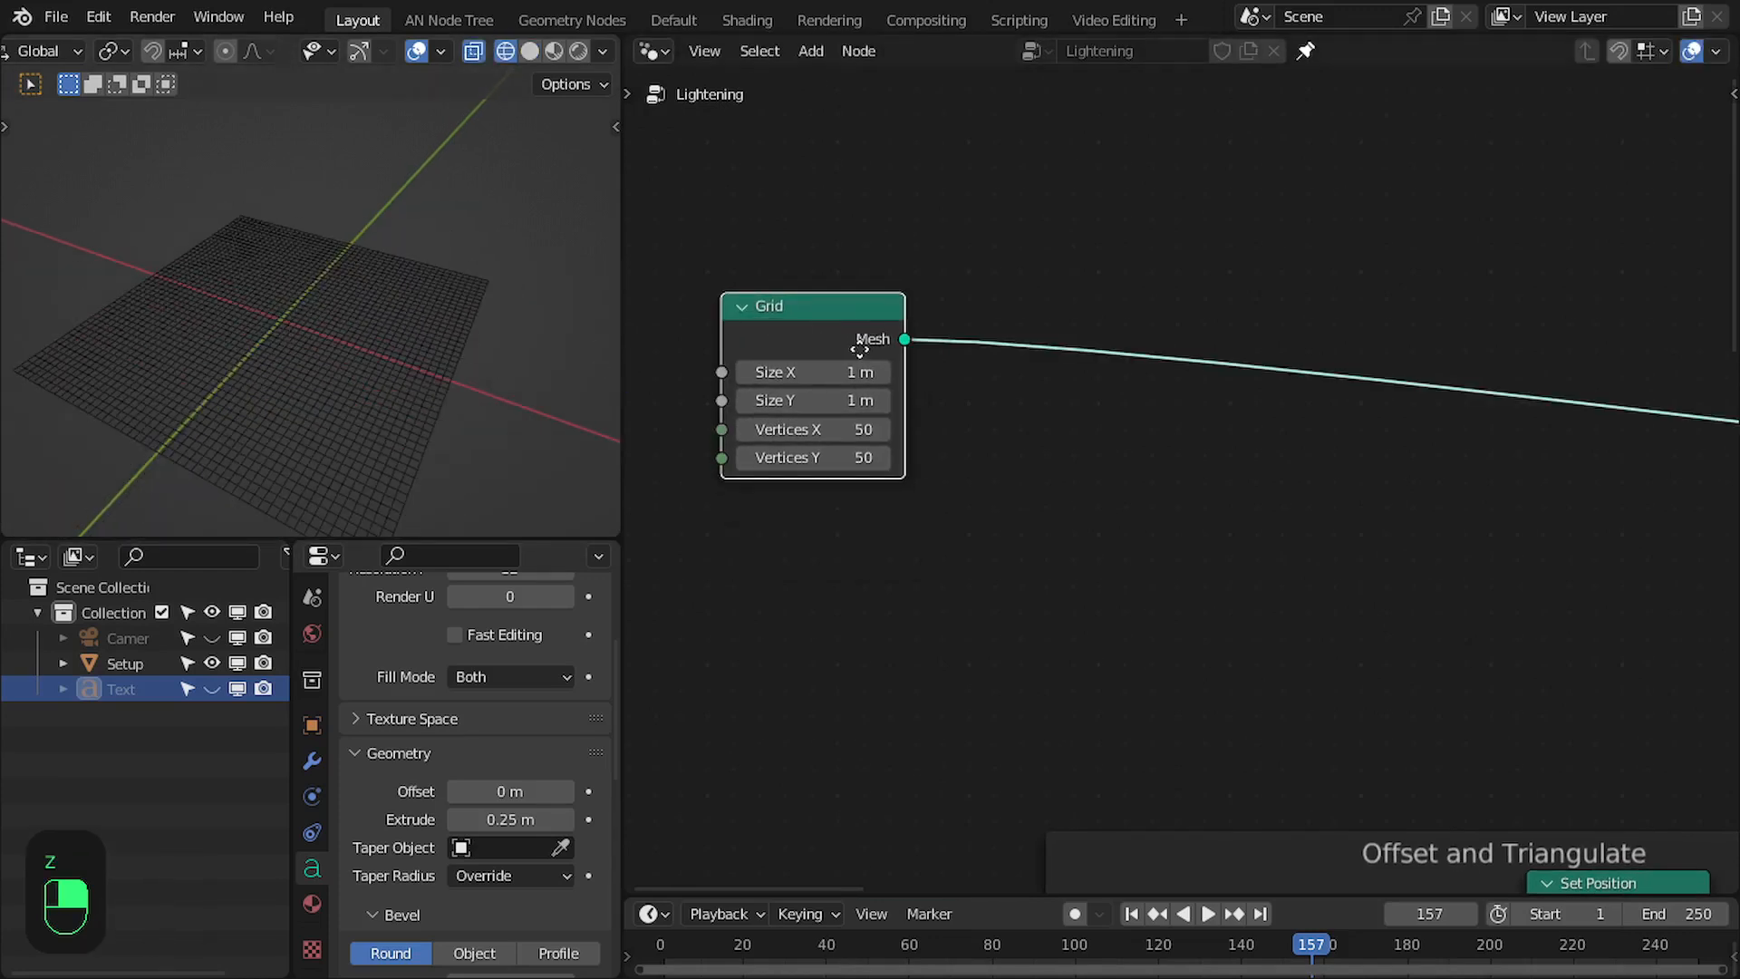
left_click(800, 433)
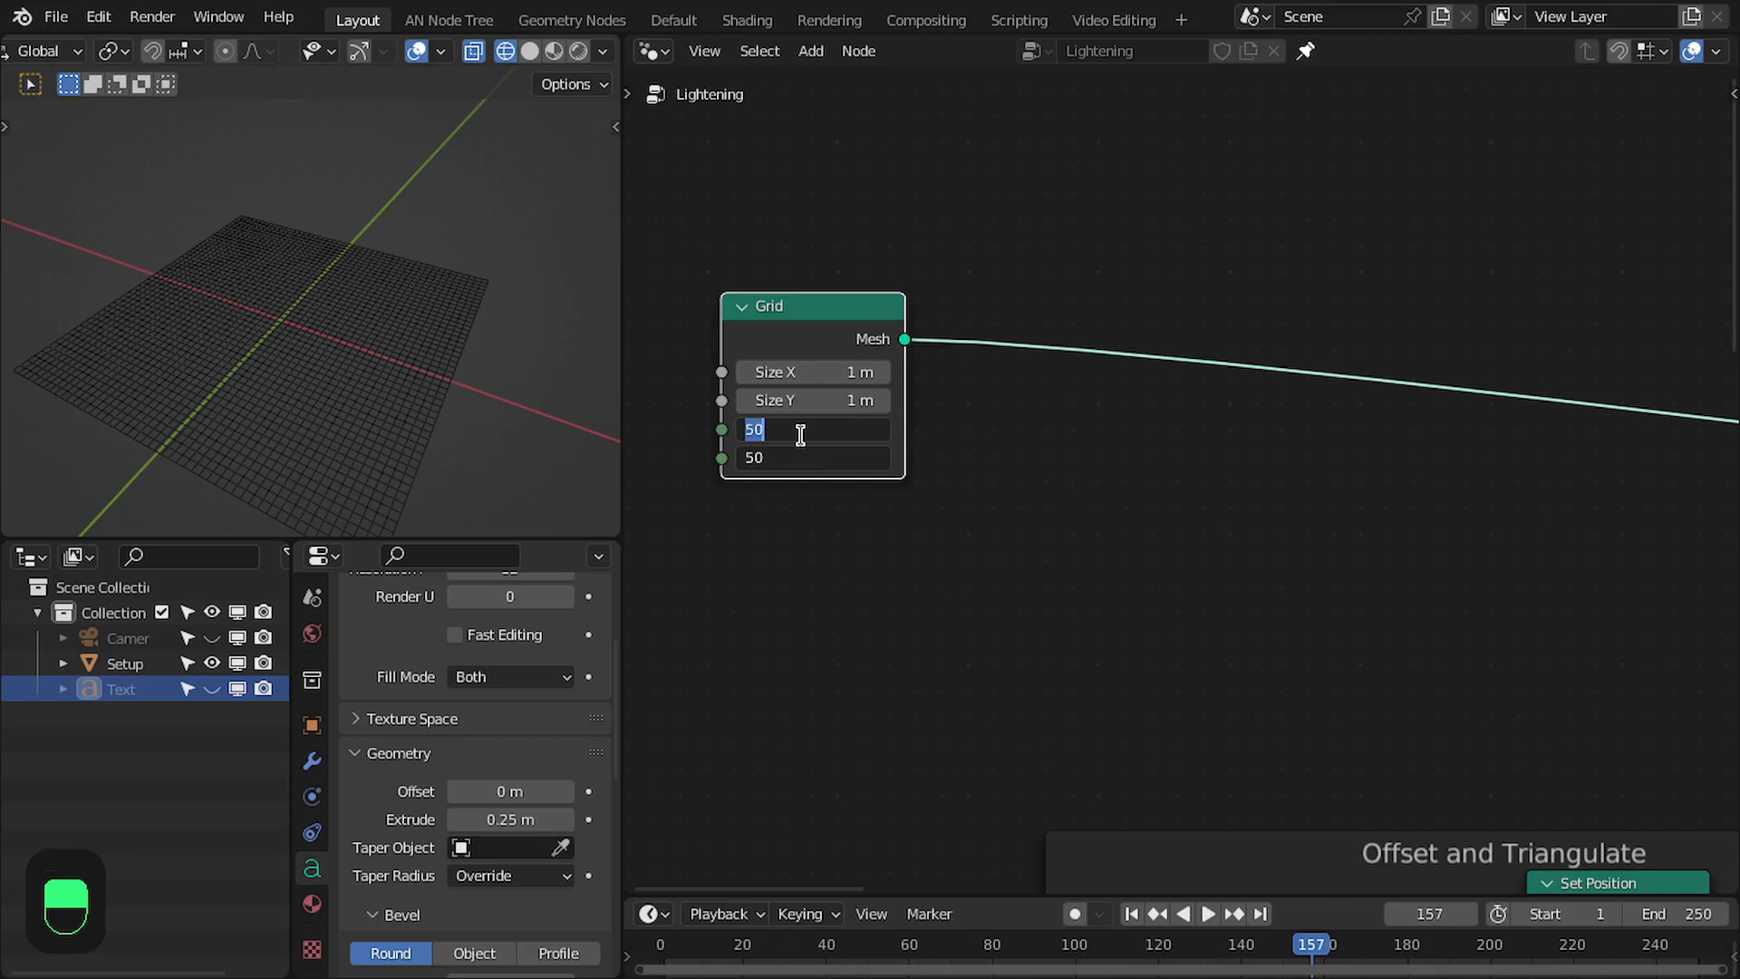
key("Return")
- Add an Extrude Mesh node after the duplicated Grid, set it to Vertices, and preview its Mesh output
left_click_drag(824, 333, 1001, 211)
type("extr")
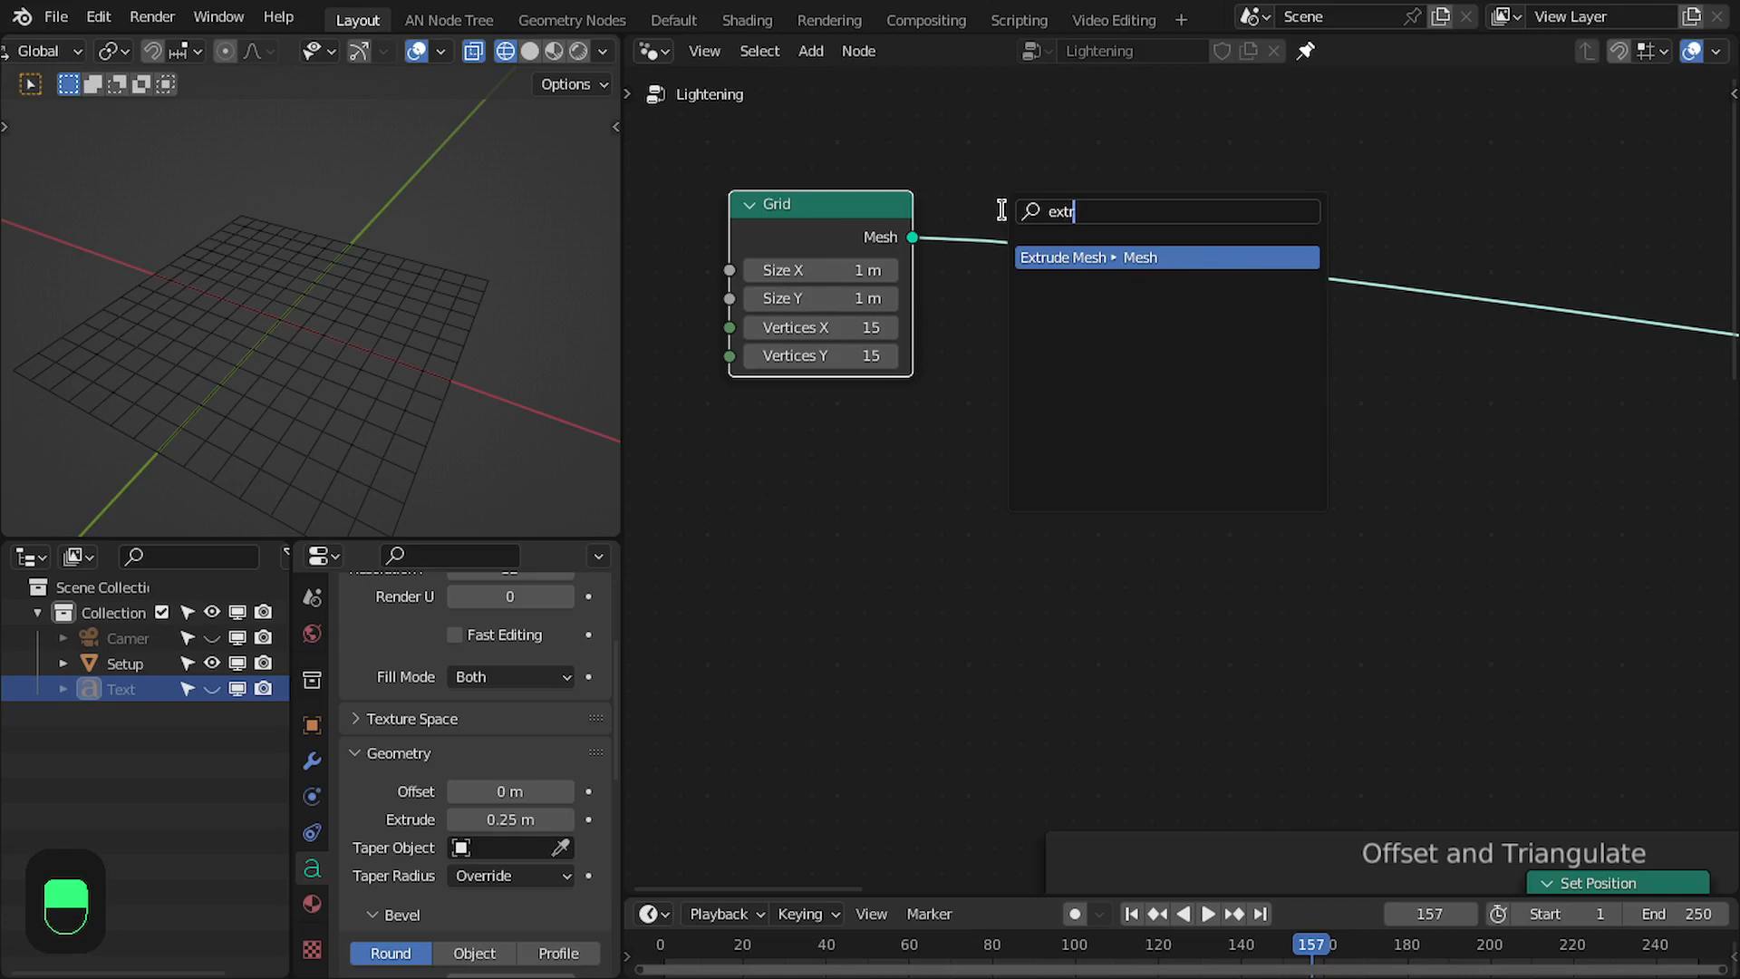
key("Return")
left_click(993, 199)
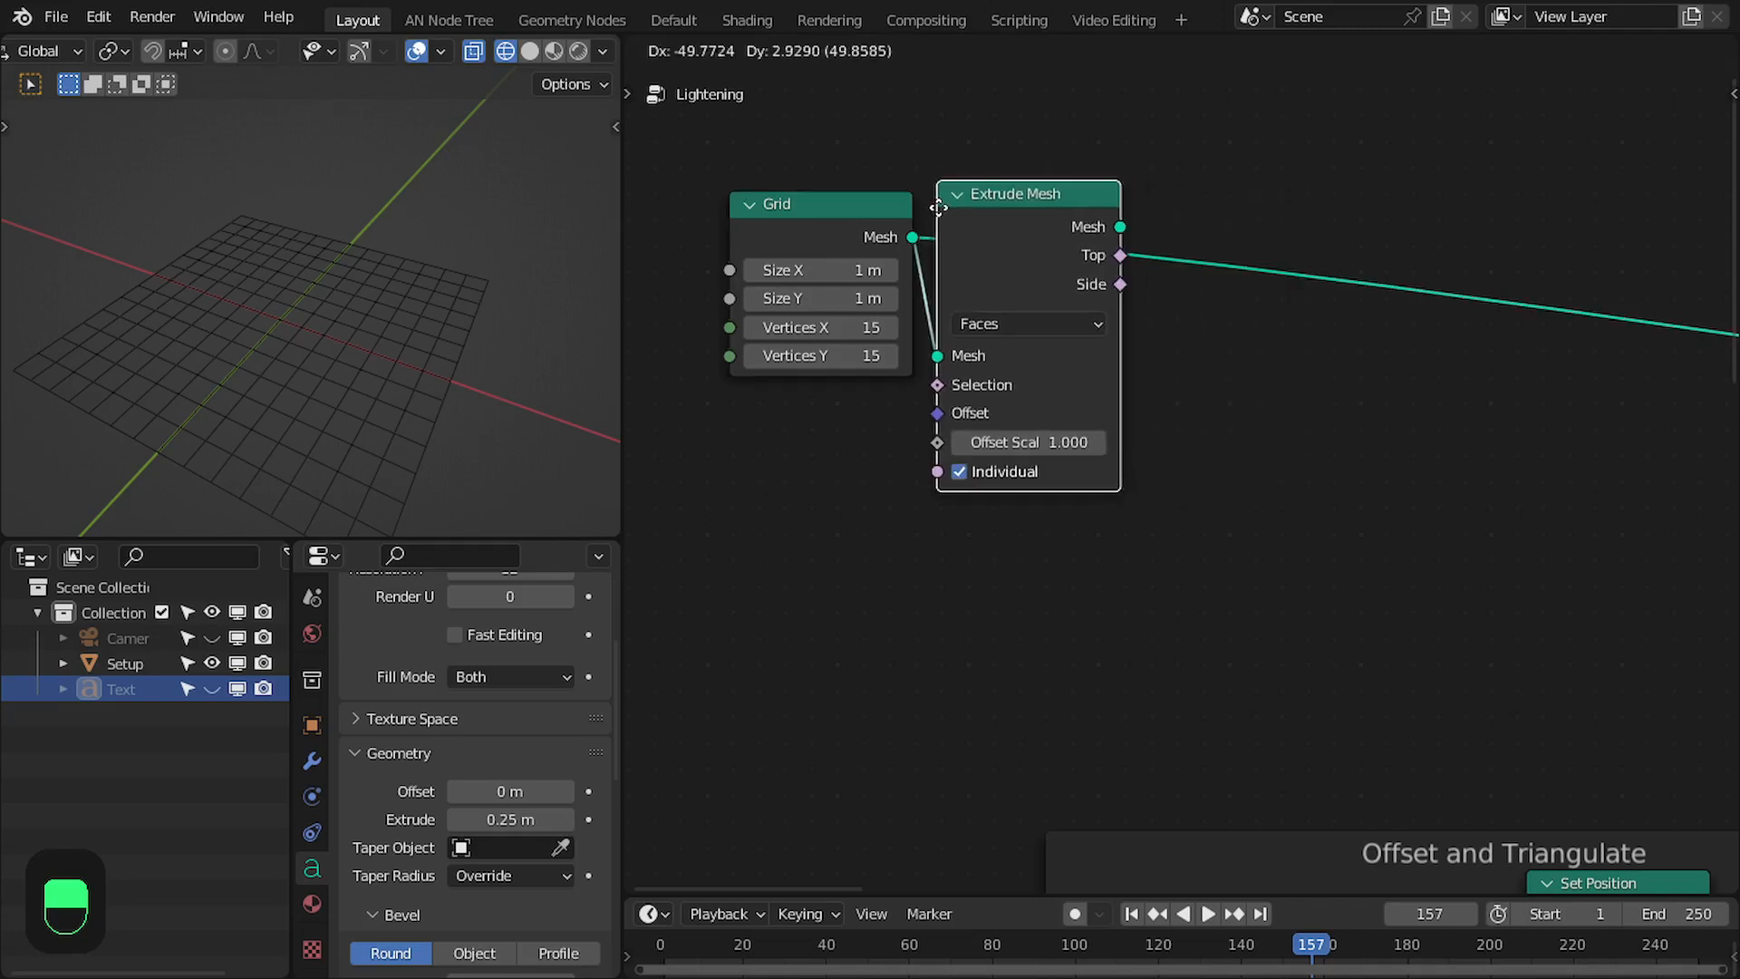
left_click(1028, 324)
left_click(1015, 352)
left_click(1031, 232, "ctrl+shift")
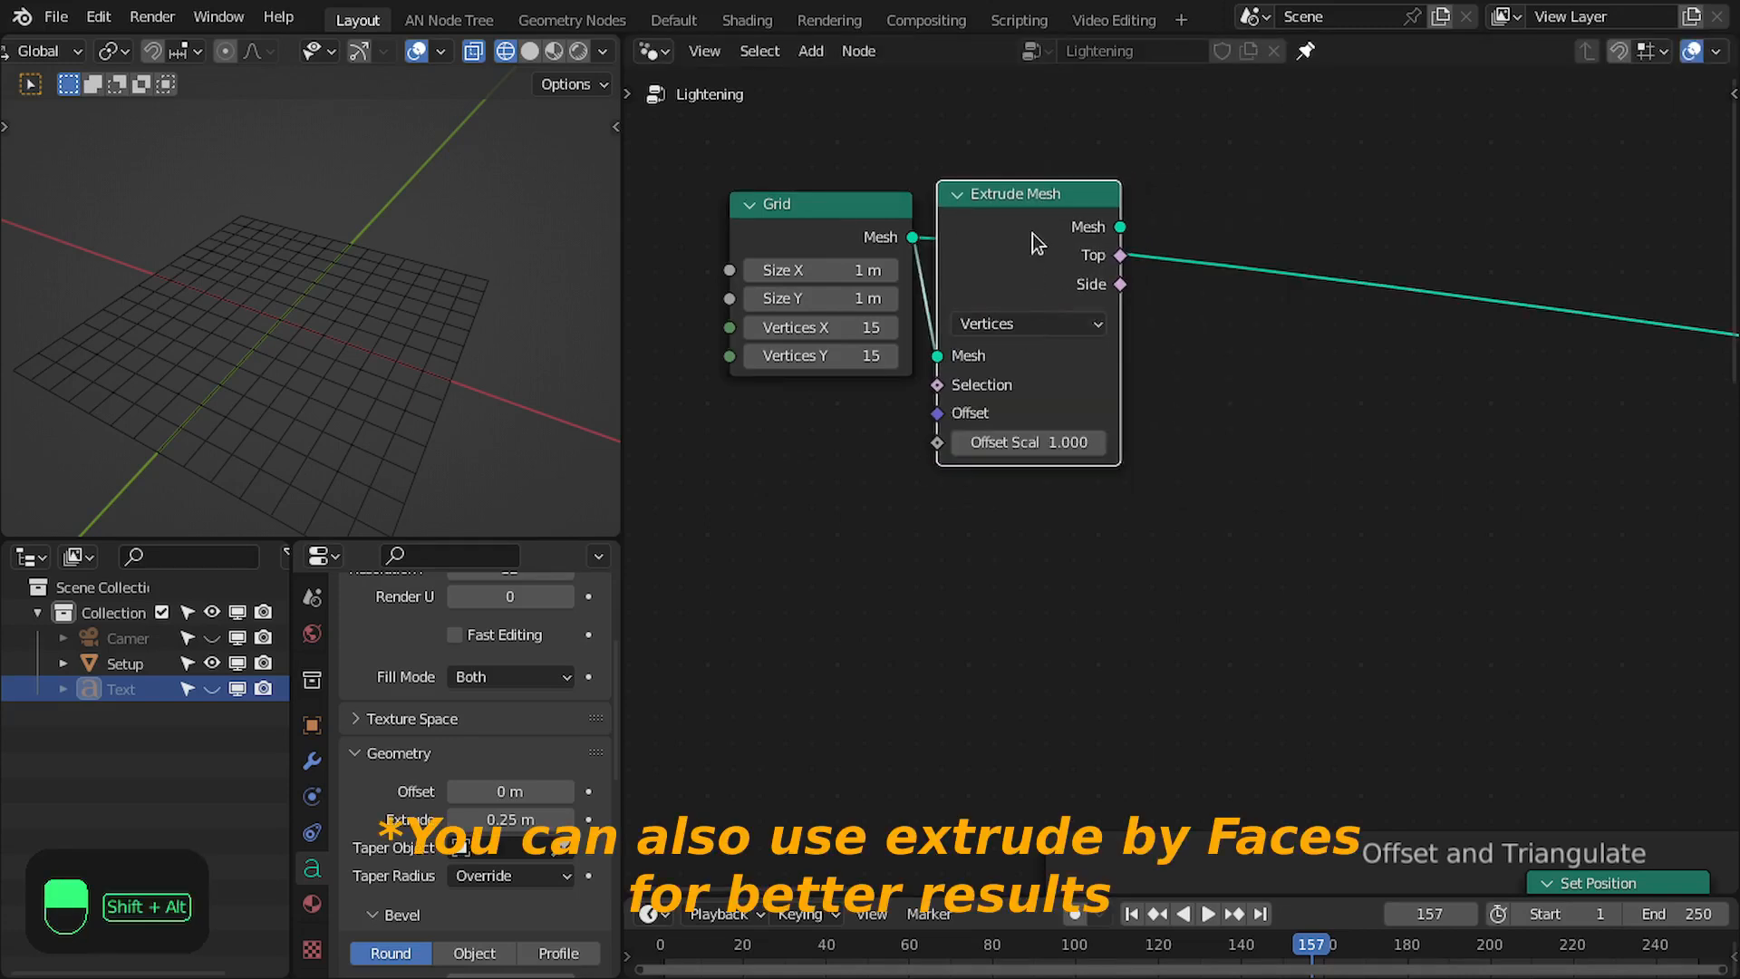
middle_click_drag(410, 268, 344, 253)
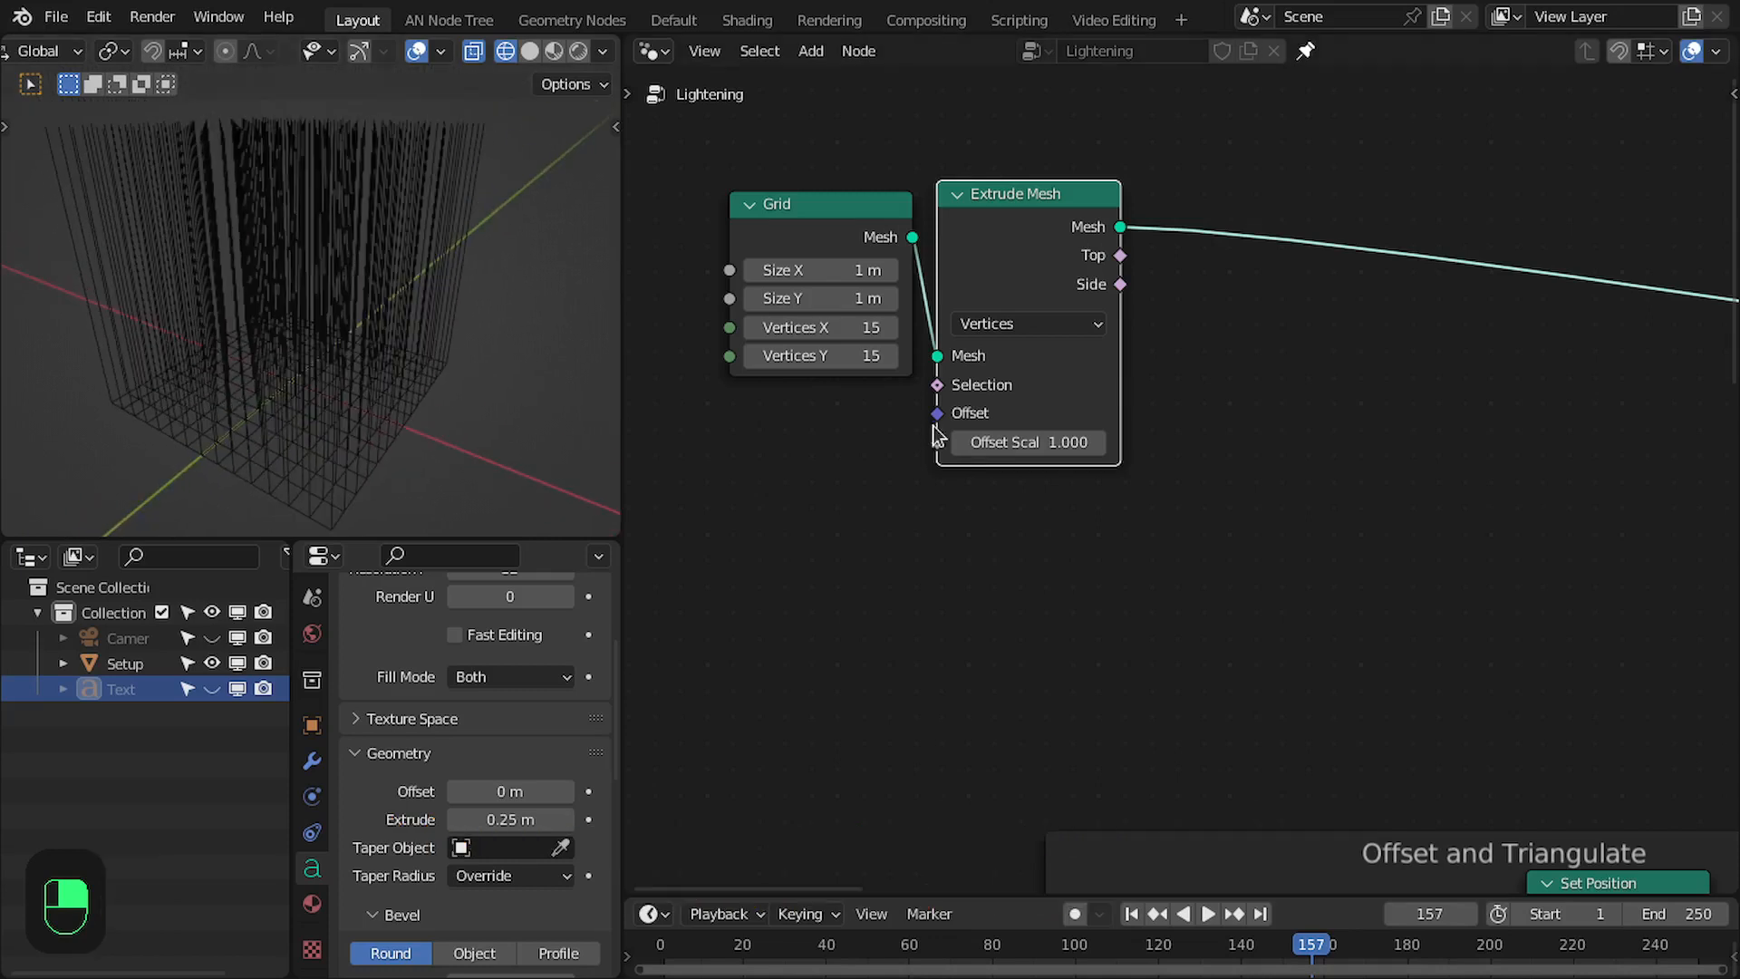
- Add an Integer node below the duplicated Grid node and set it to 15
scroll(933, 427, "up", 2)
left_click_drag(962, 189, 973, 209)
middle_click_drag(990, 235, 1072, 203)
key("shift+a")
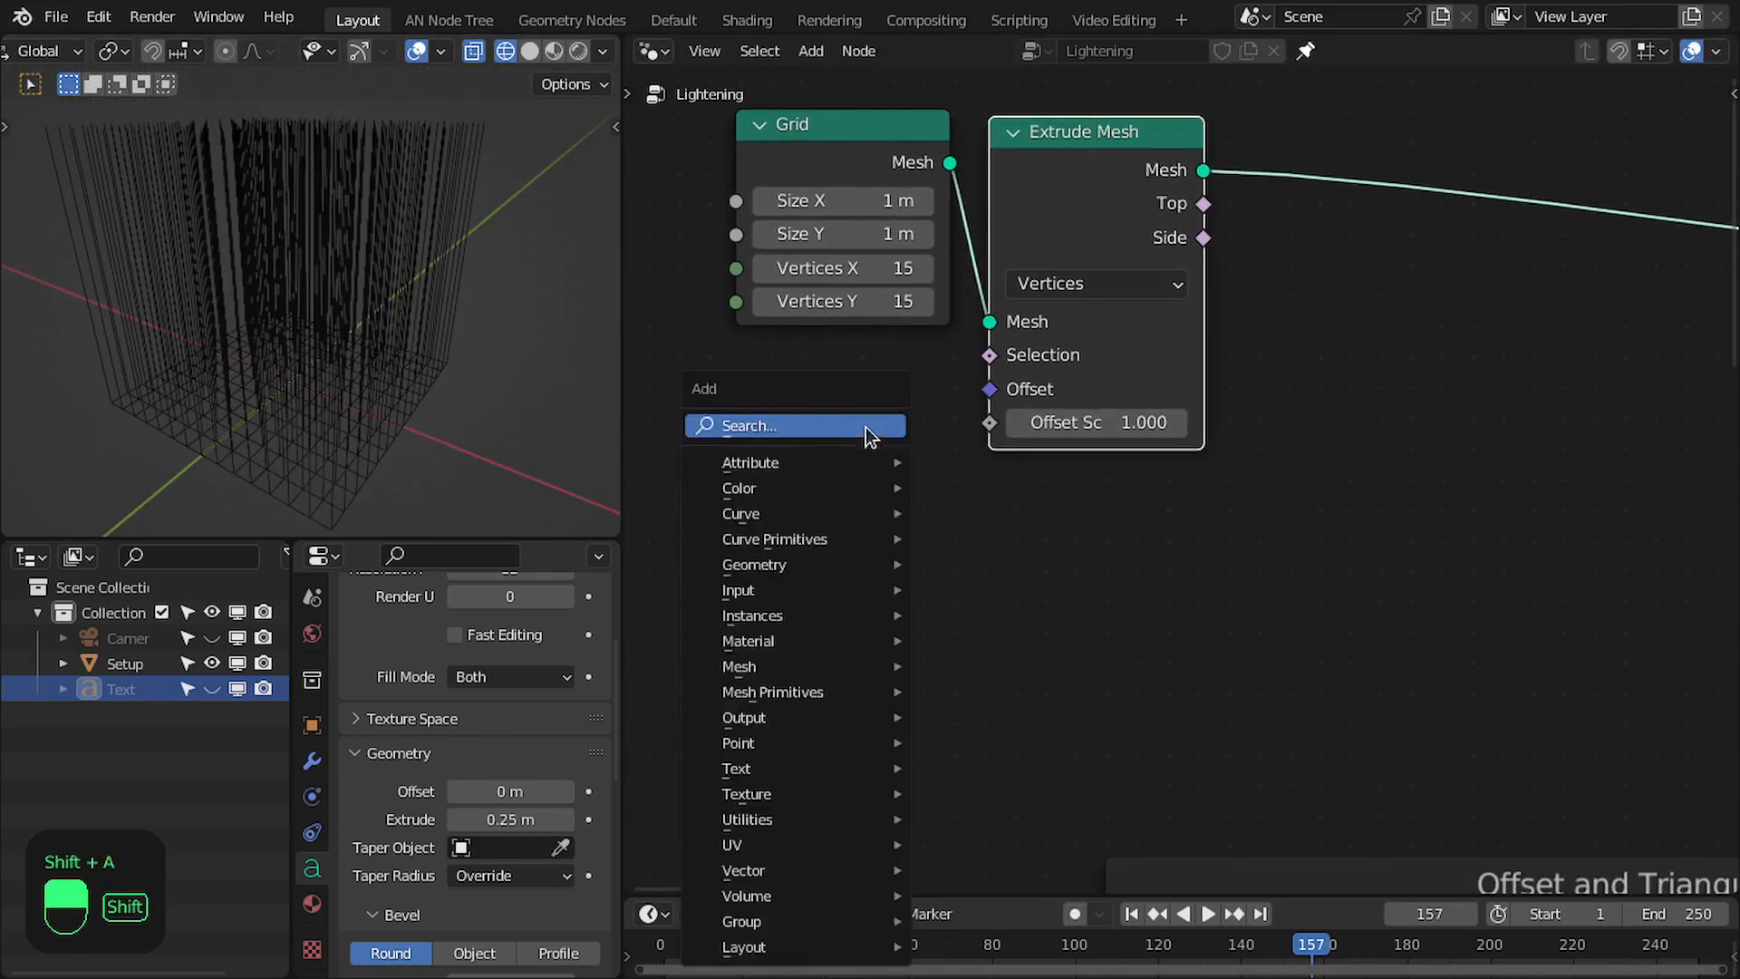
left_click(801, 426)
type("inte")
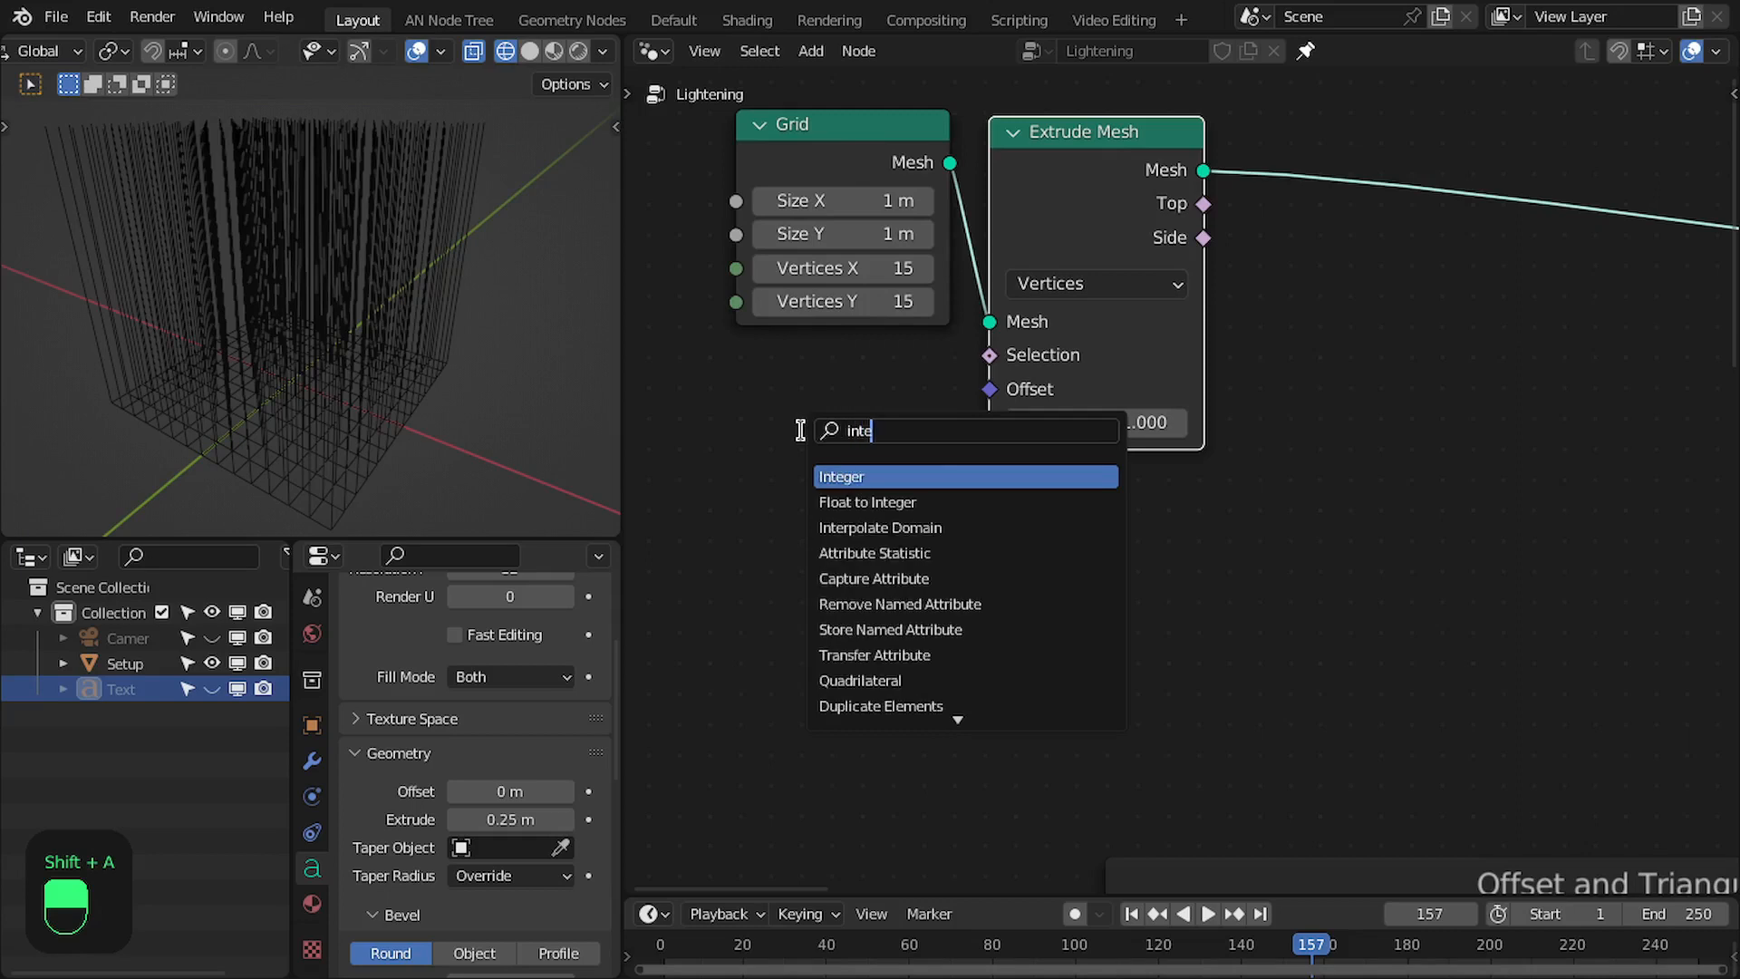
key("Return")
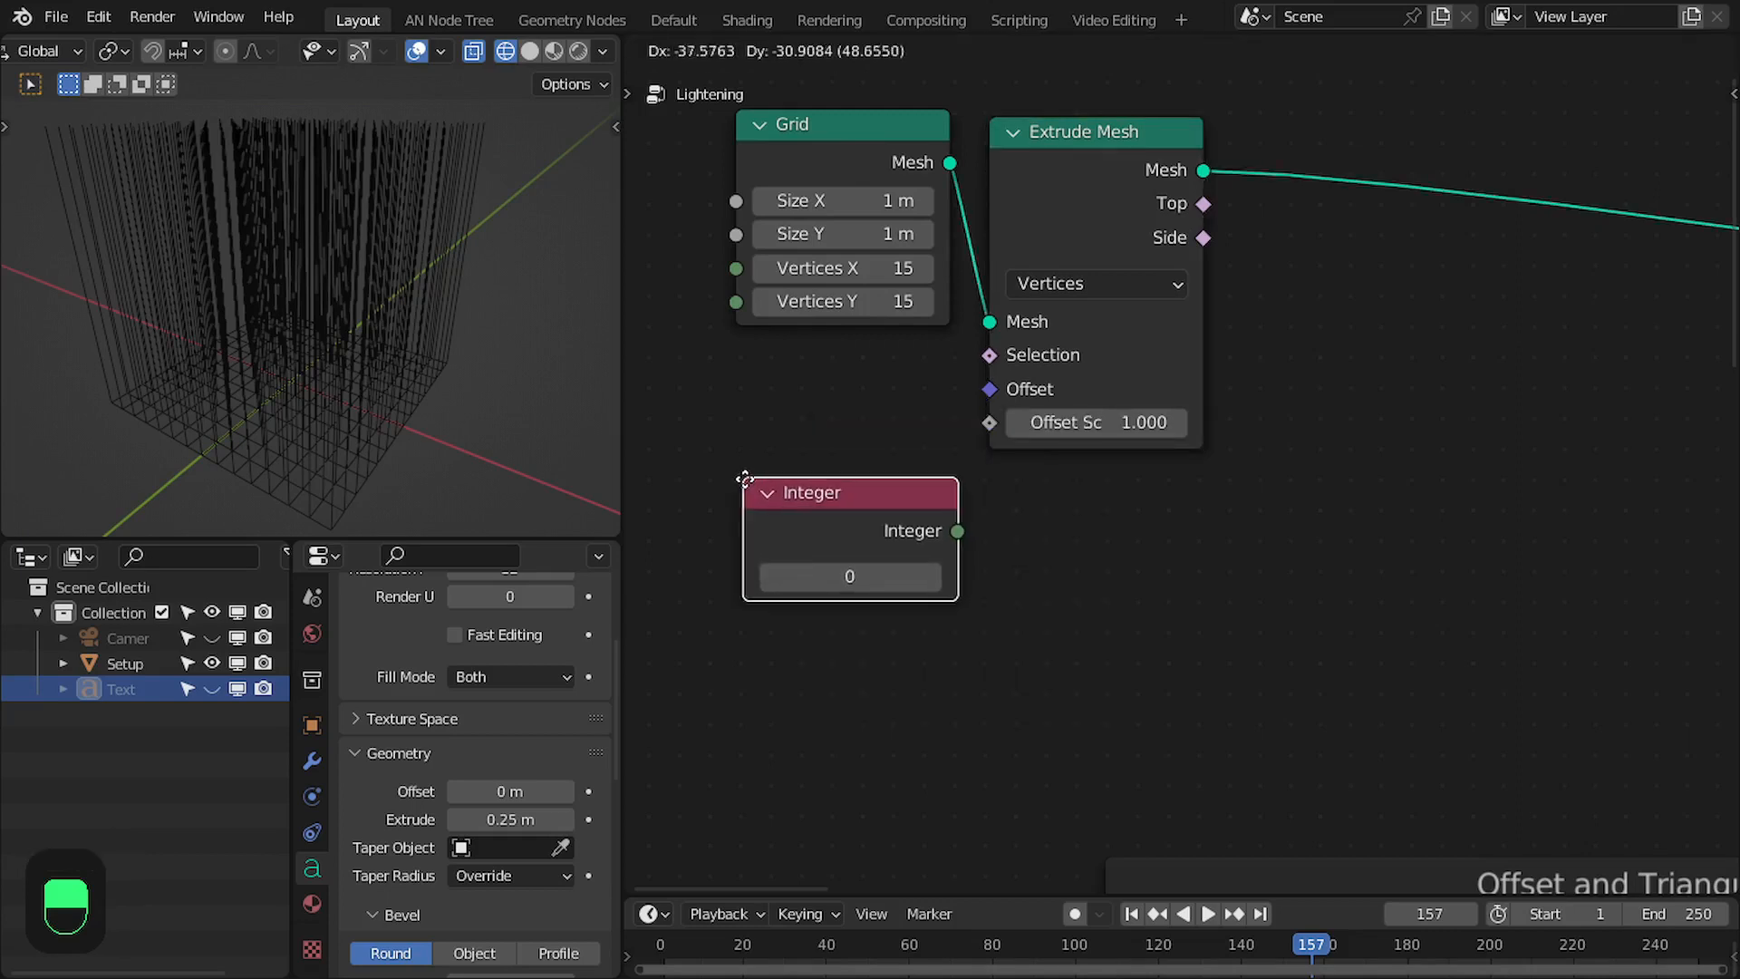
left_click(733, 484)
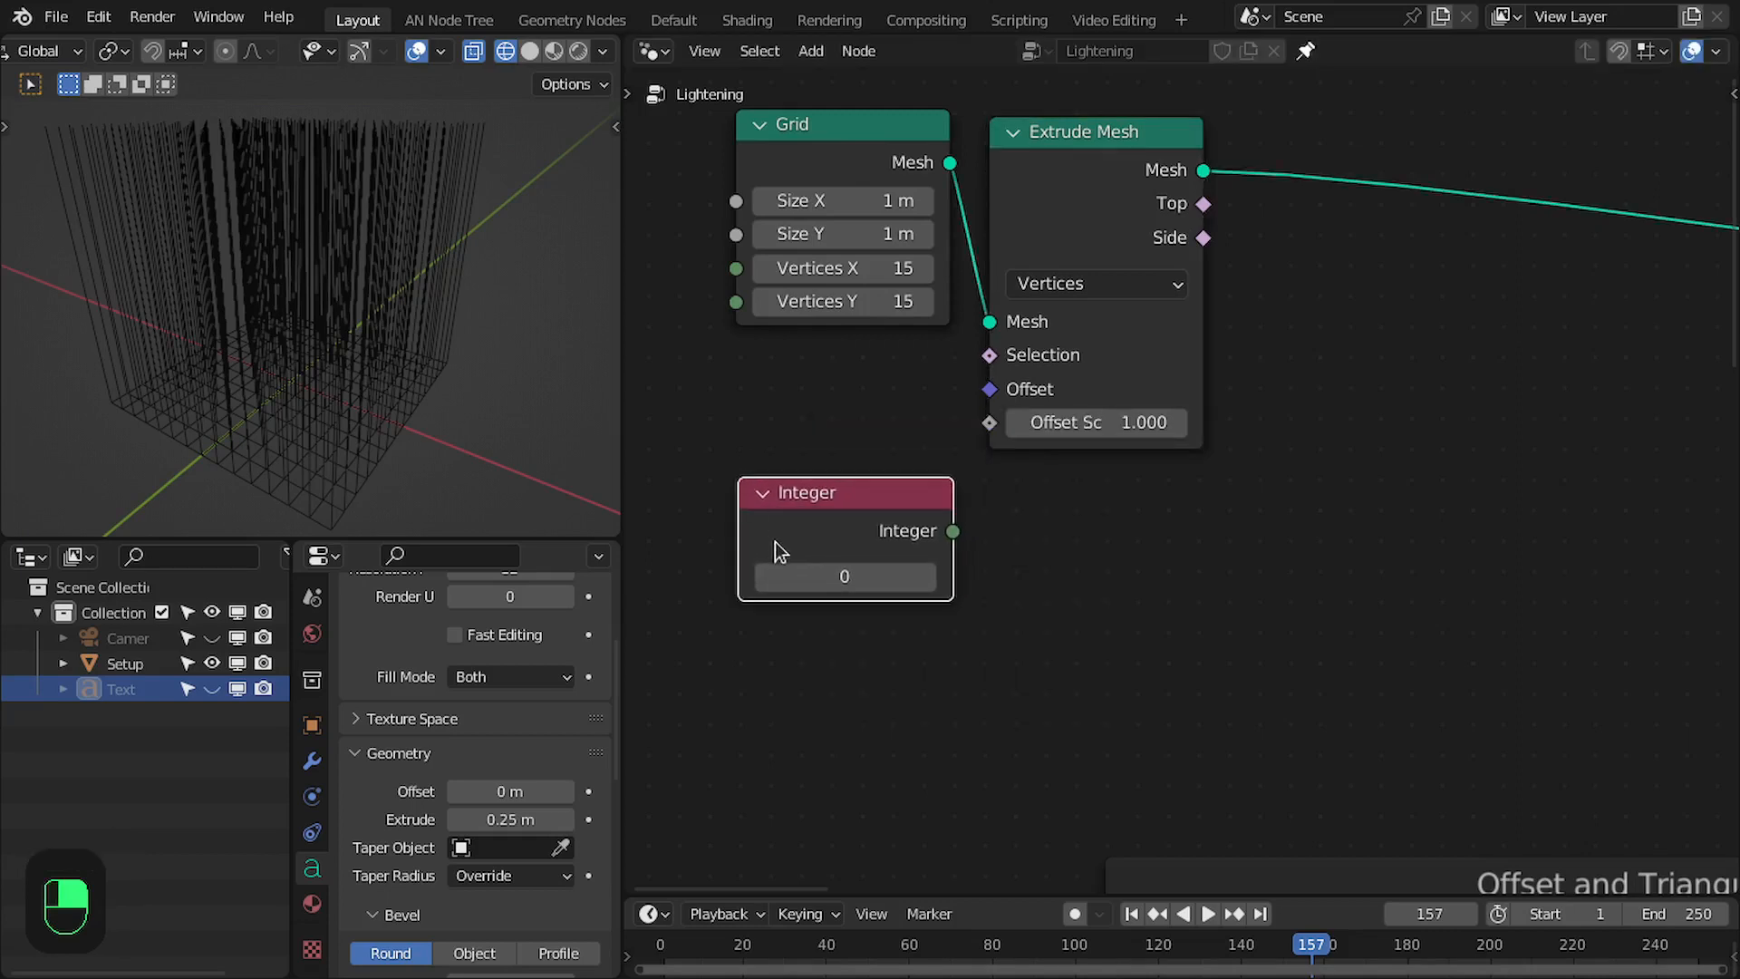
left_click(810, 575)
type("15")
key("Return")
left_click_drag(774, 490, 770, 524)
- Add a Value node between the Grid and Integer nodes and set it to 1
key("shift+a")
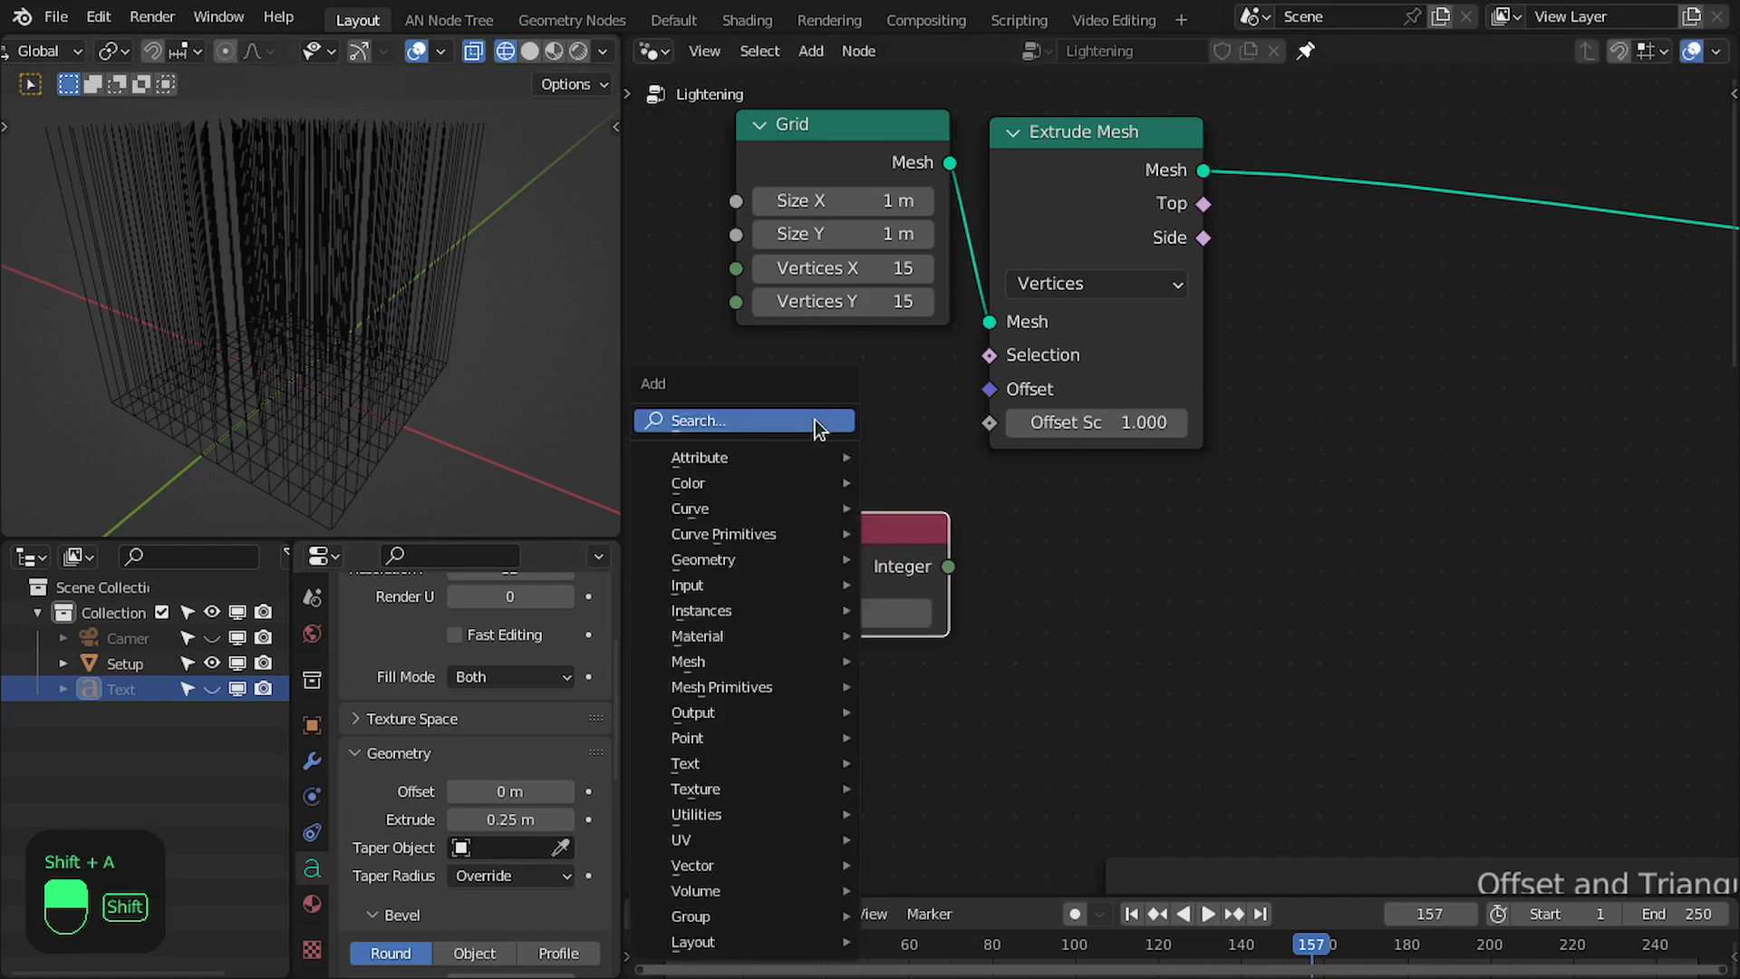
left_click(813, 421)
type("valu")
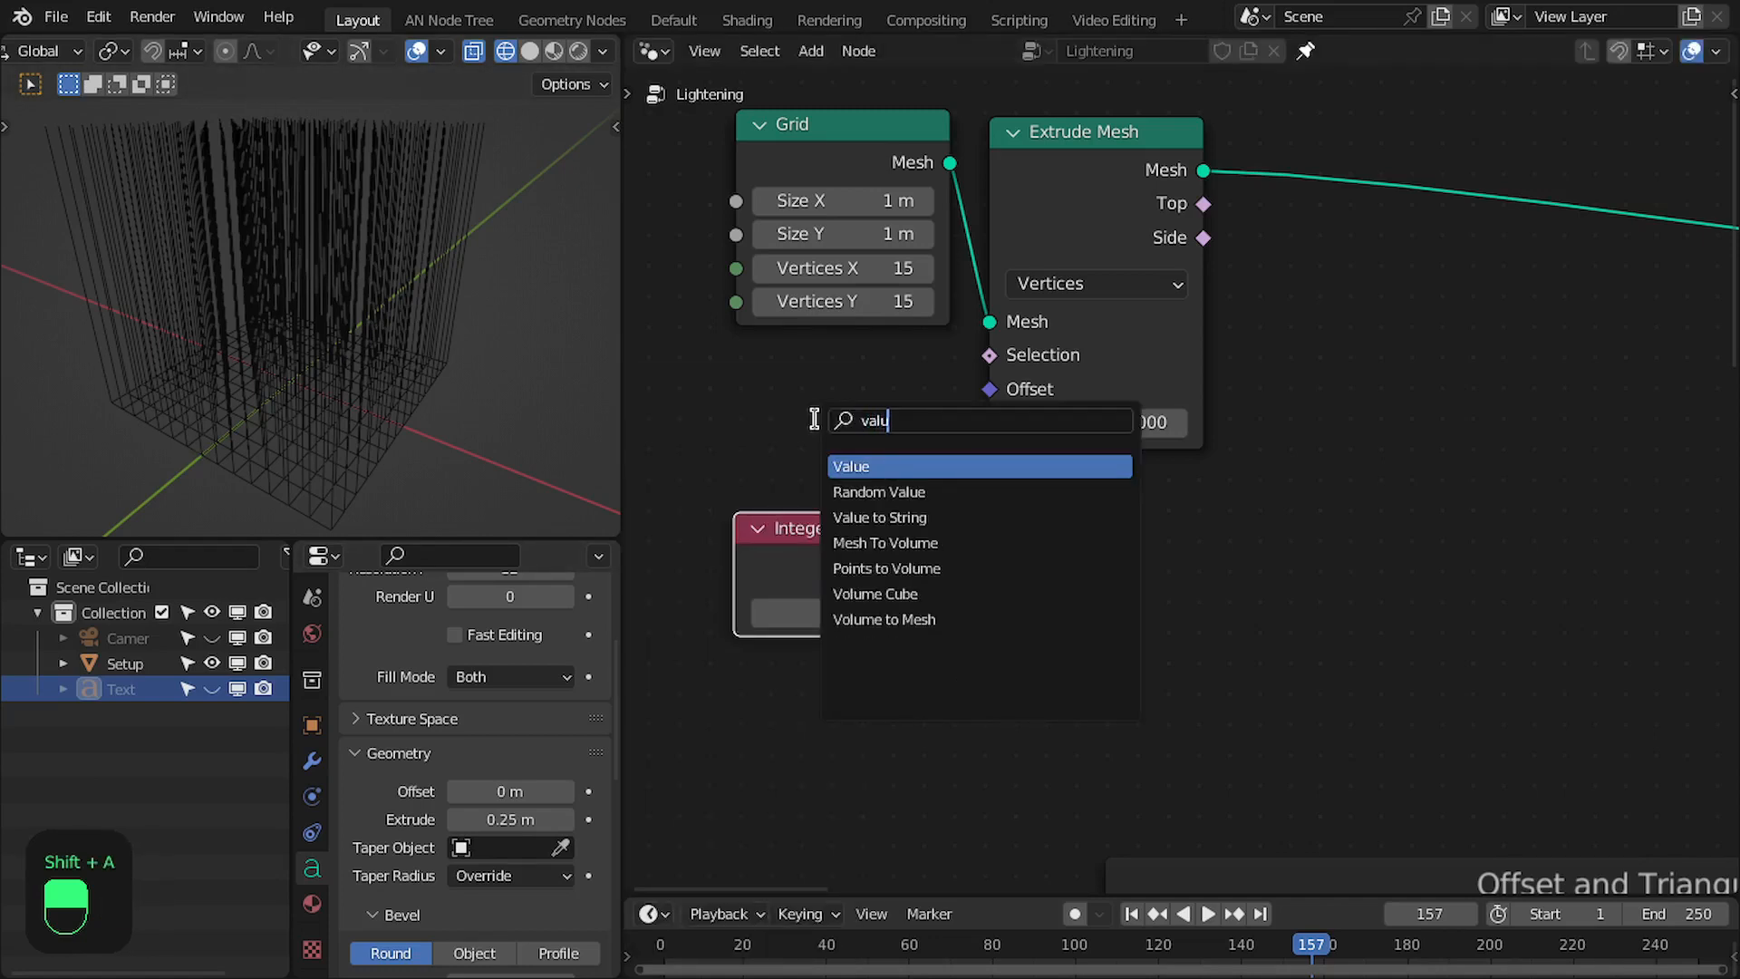
type("e")
key("Return")
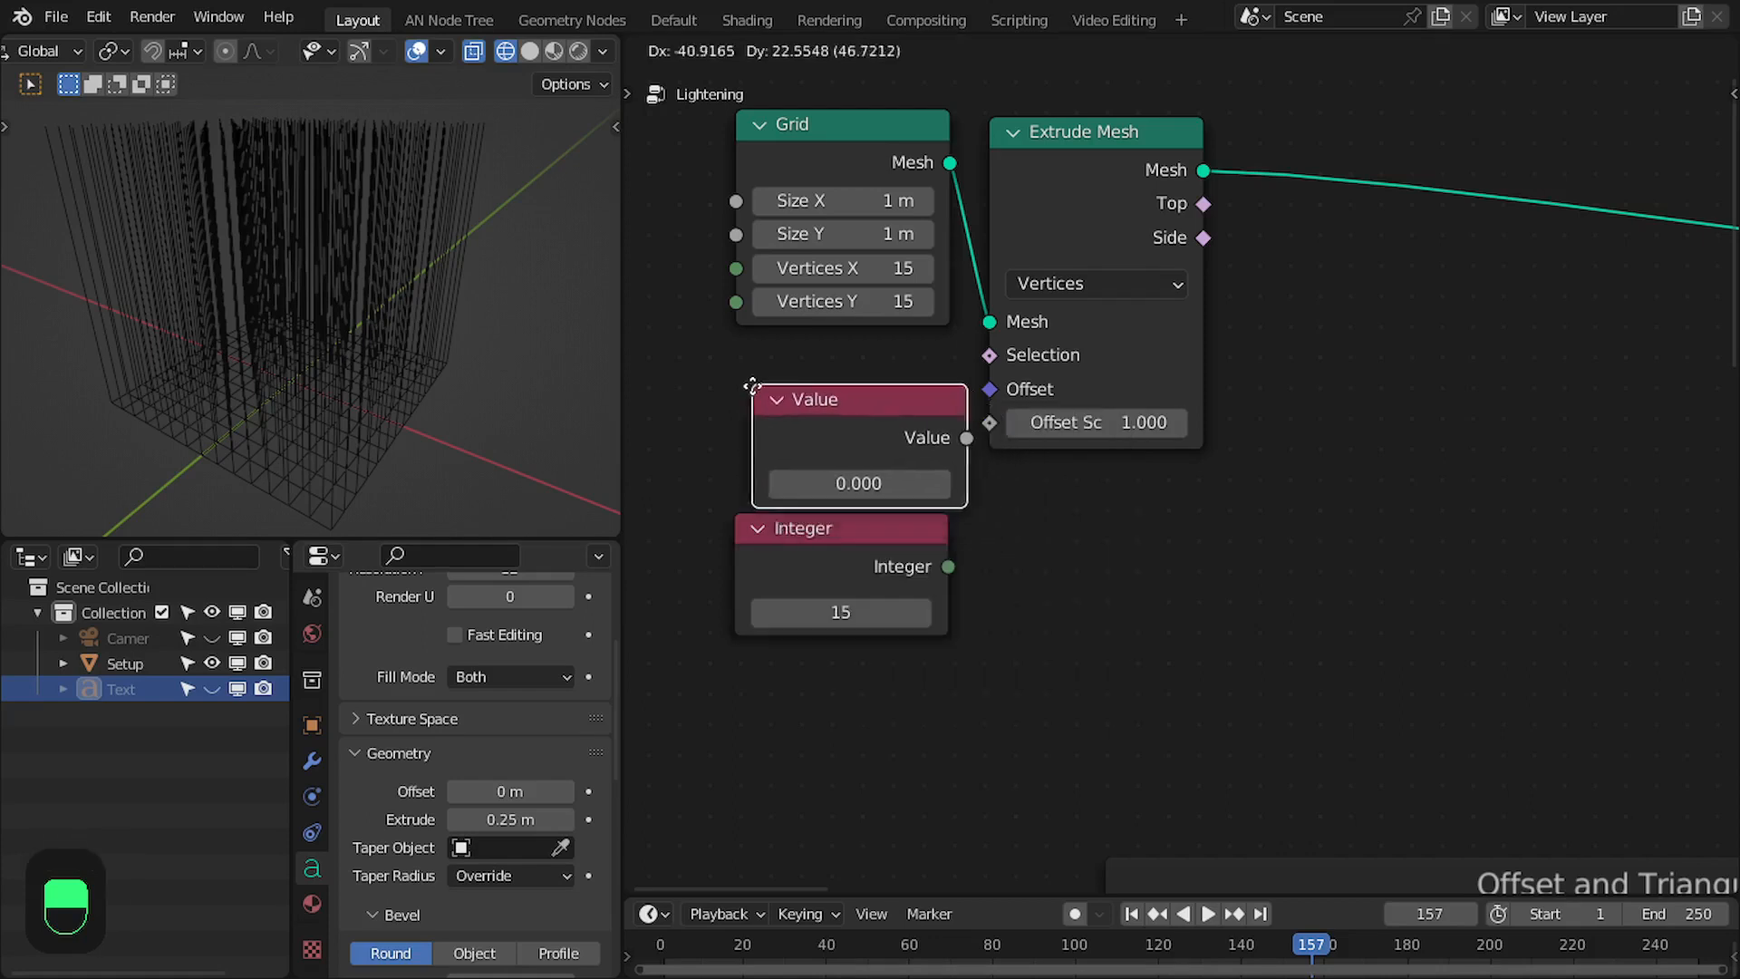
left_click(740, 378)
left_click(841, 469)
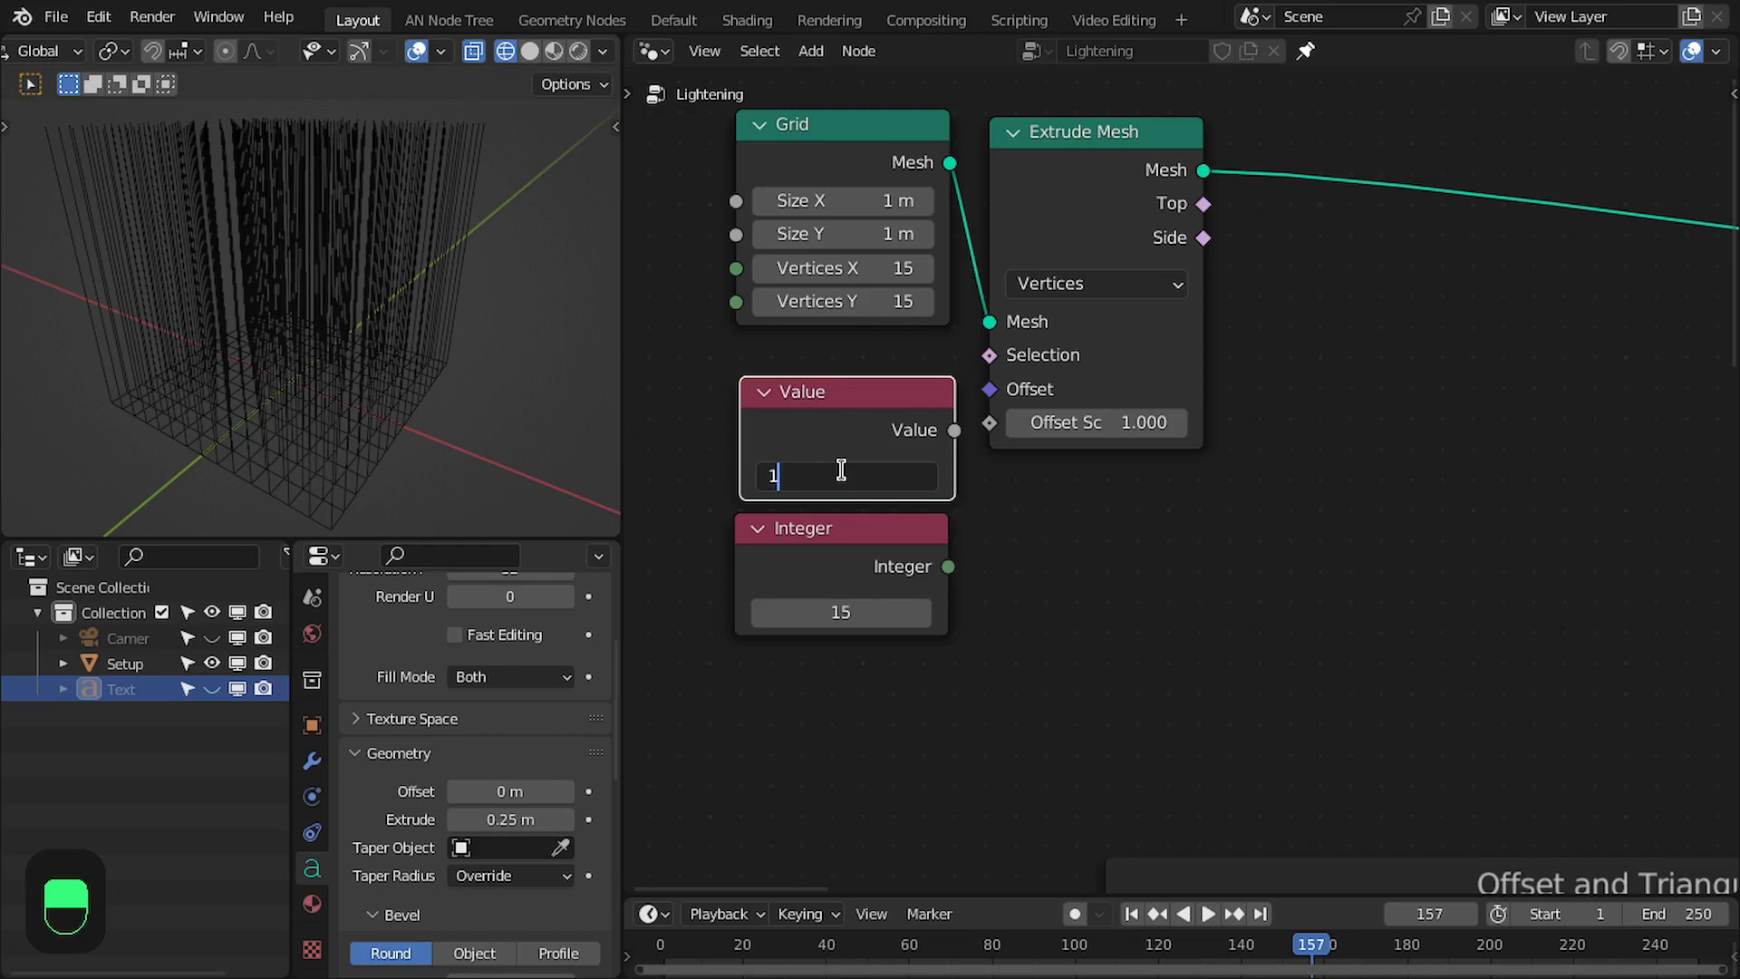
type("1")
key("Return")
left_click_drag(871, 422, 861, 414)
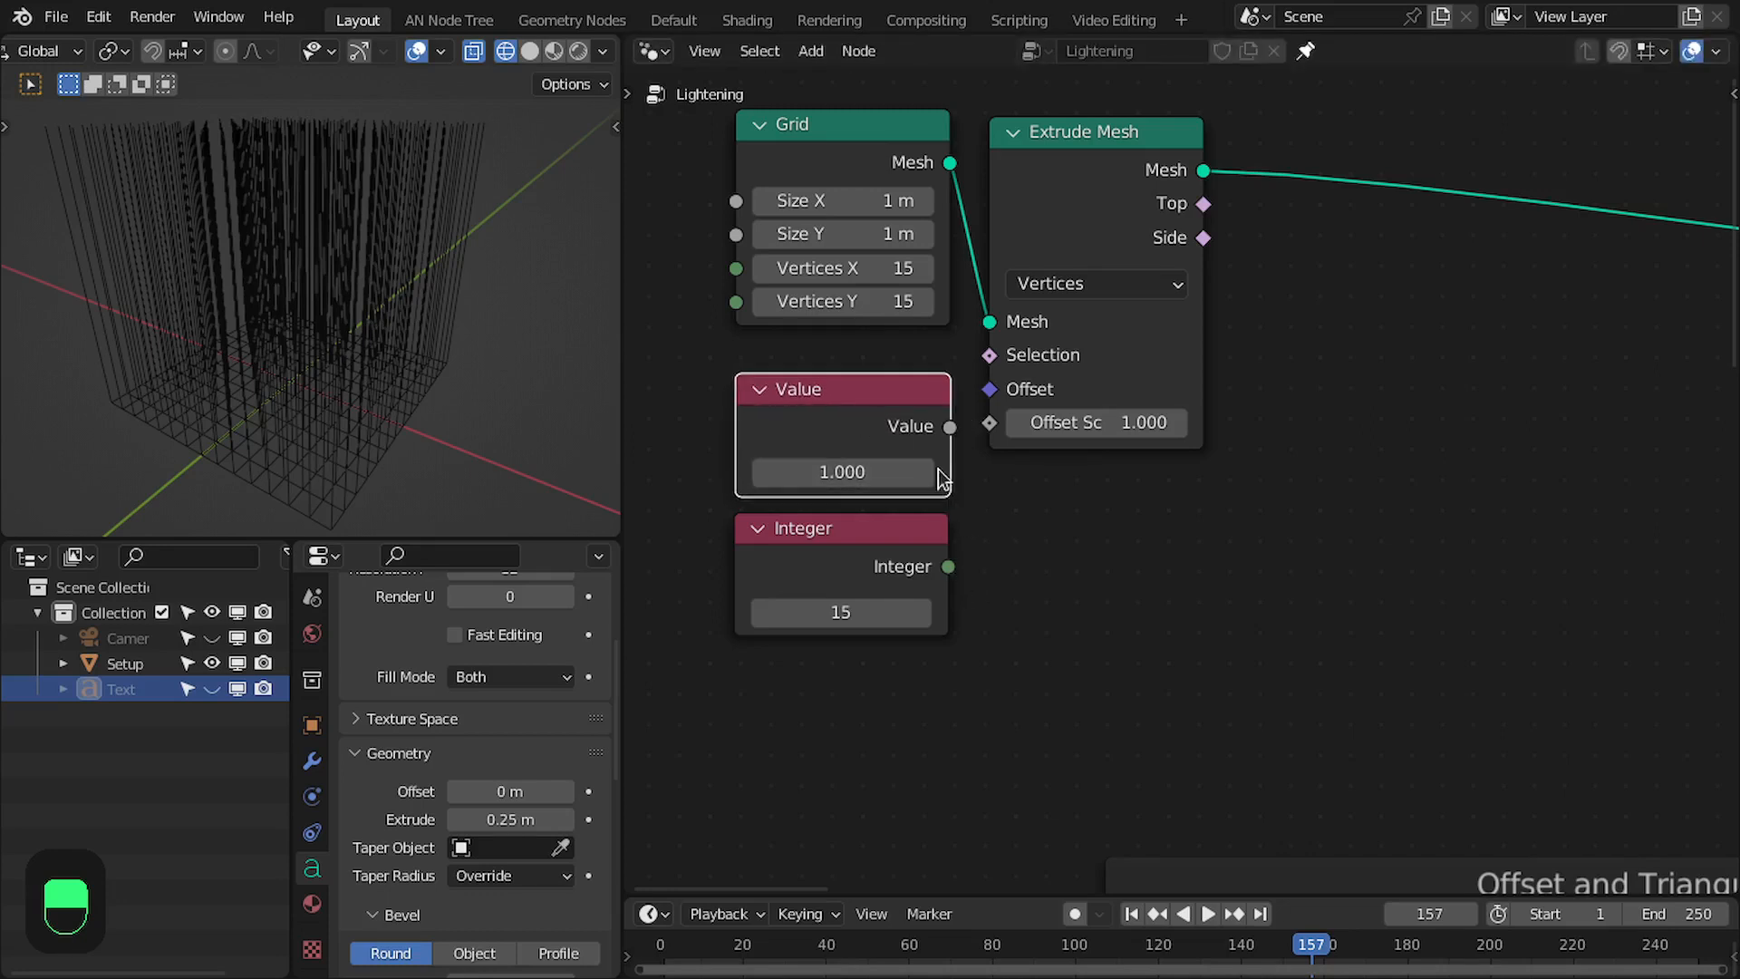
- Add a Divide node that divides the Value node by the Integer node, and collapse it below Extrude Mesh
left_click_drag(1117, 584, 1117, 583)
type("dvide")
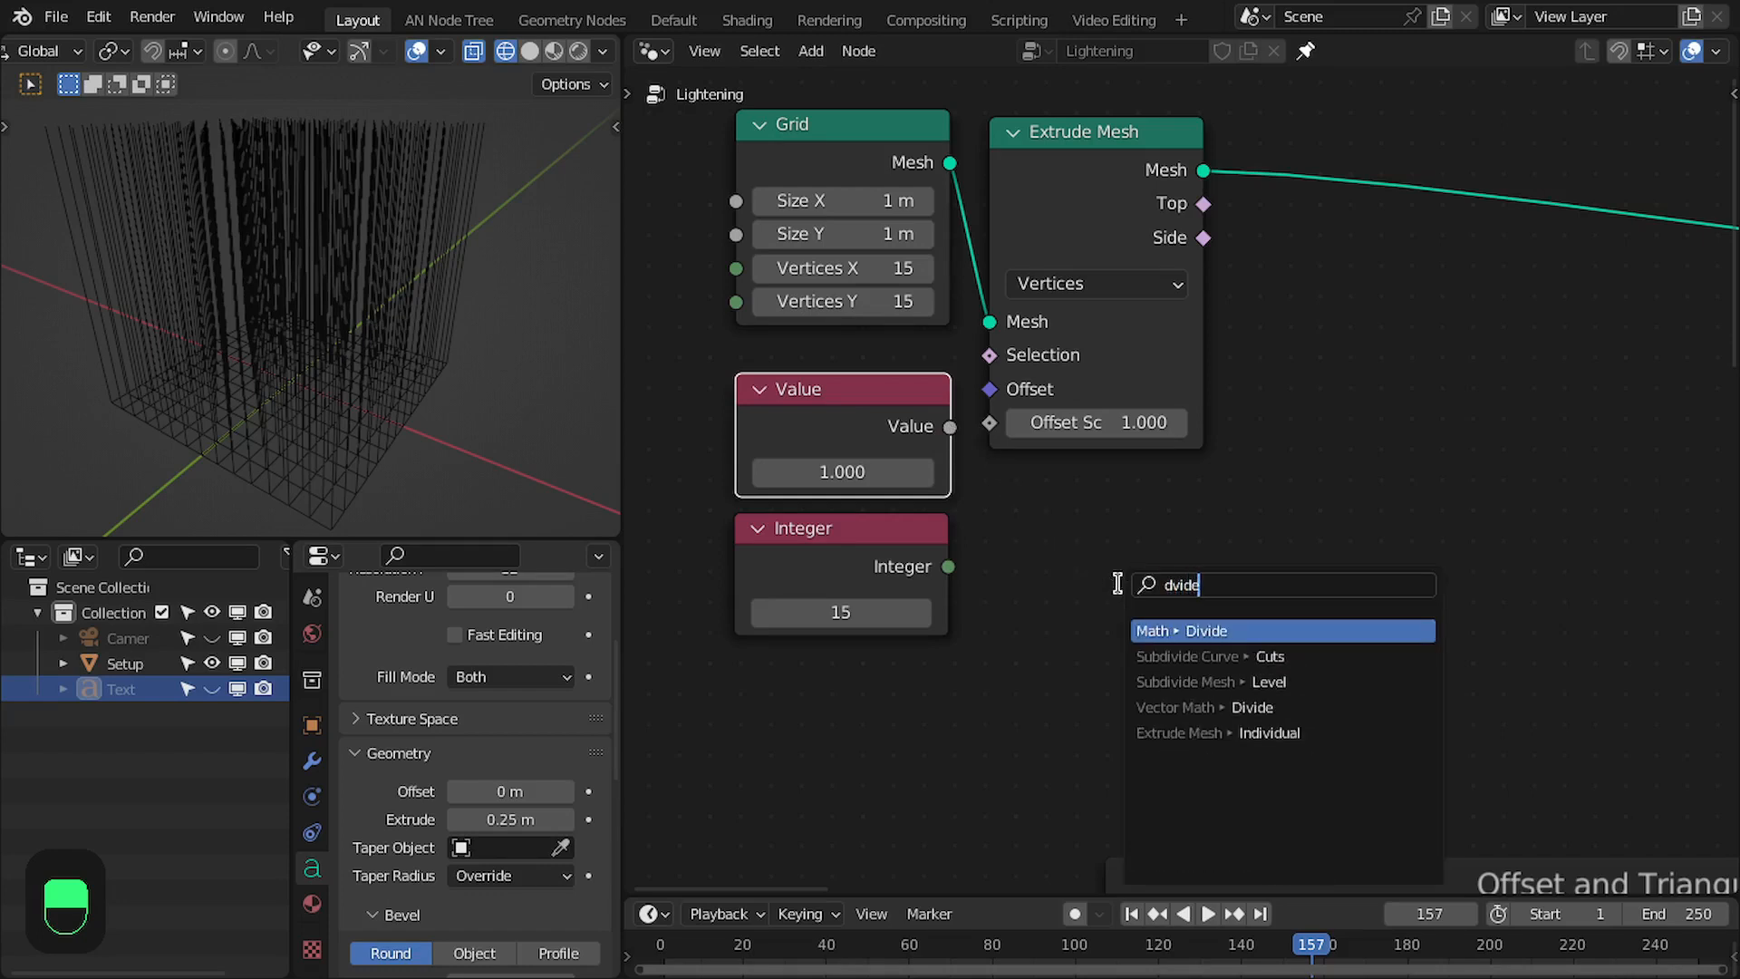
key("Return")
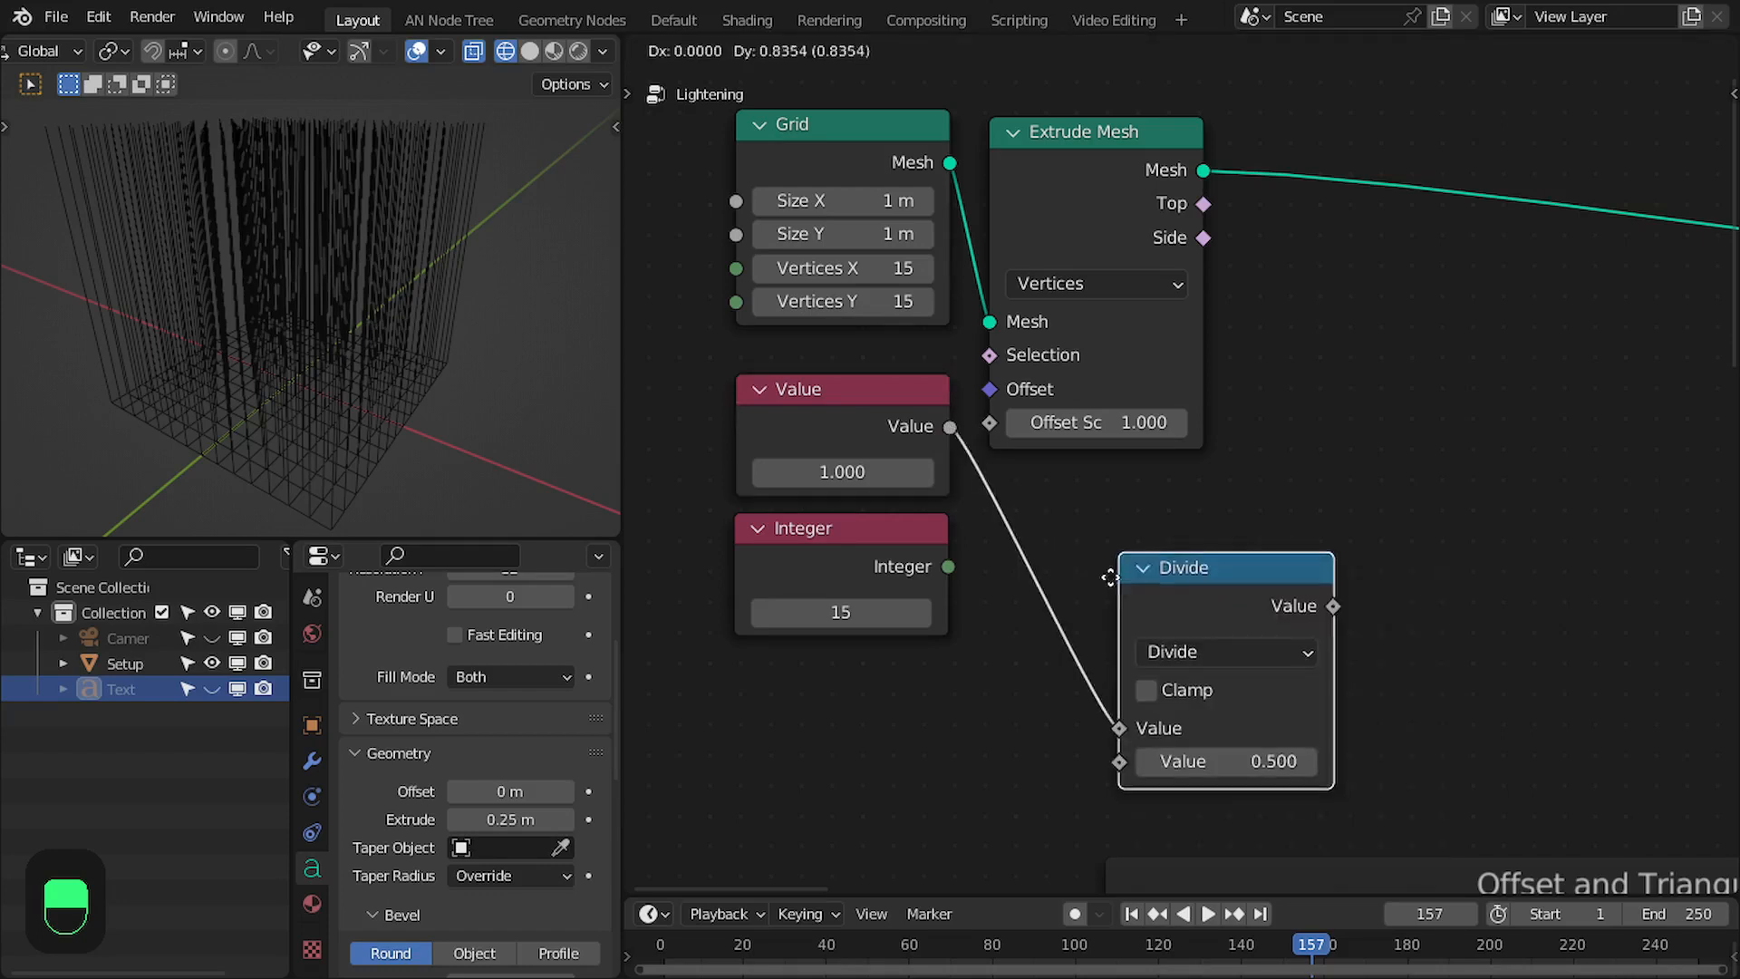
left_click(981, 539)
left_click_drag(947, 566, 992, 679)
left_click(1020, 487)
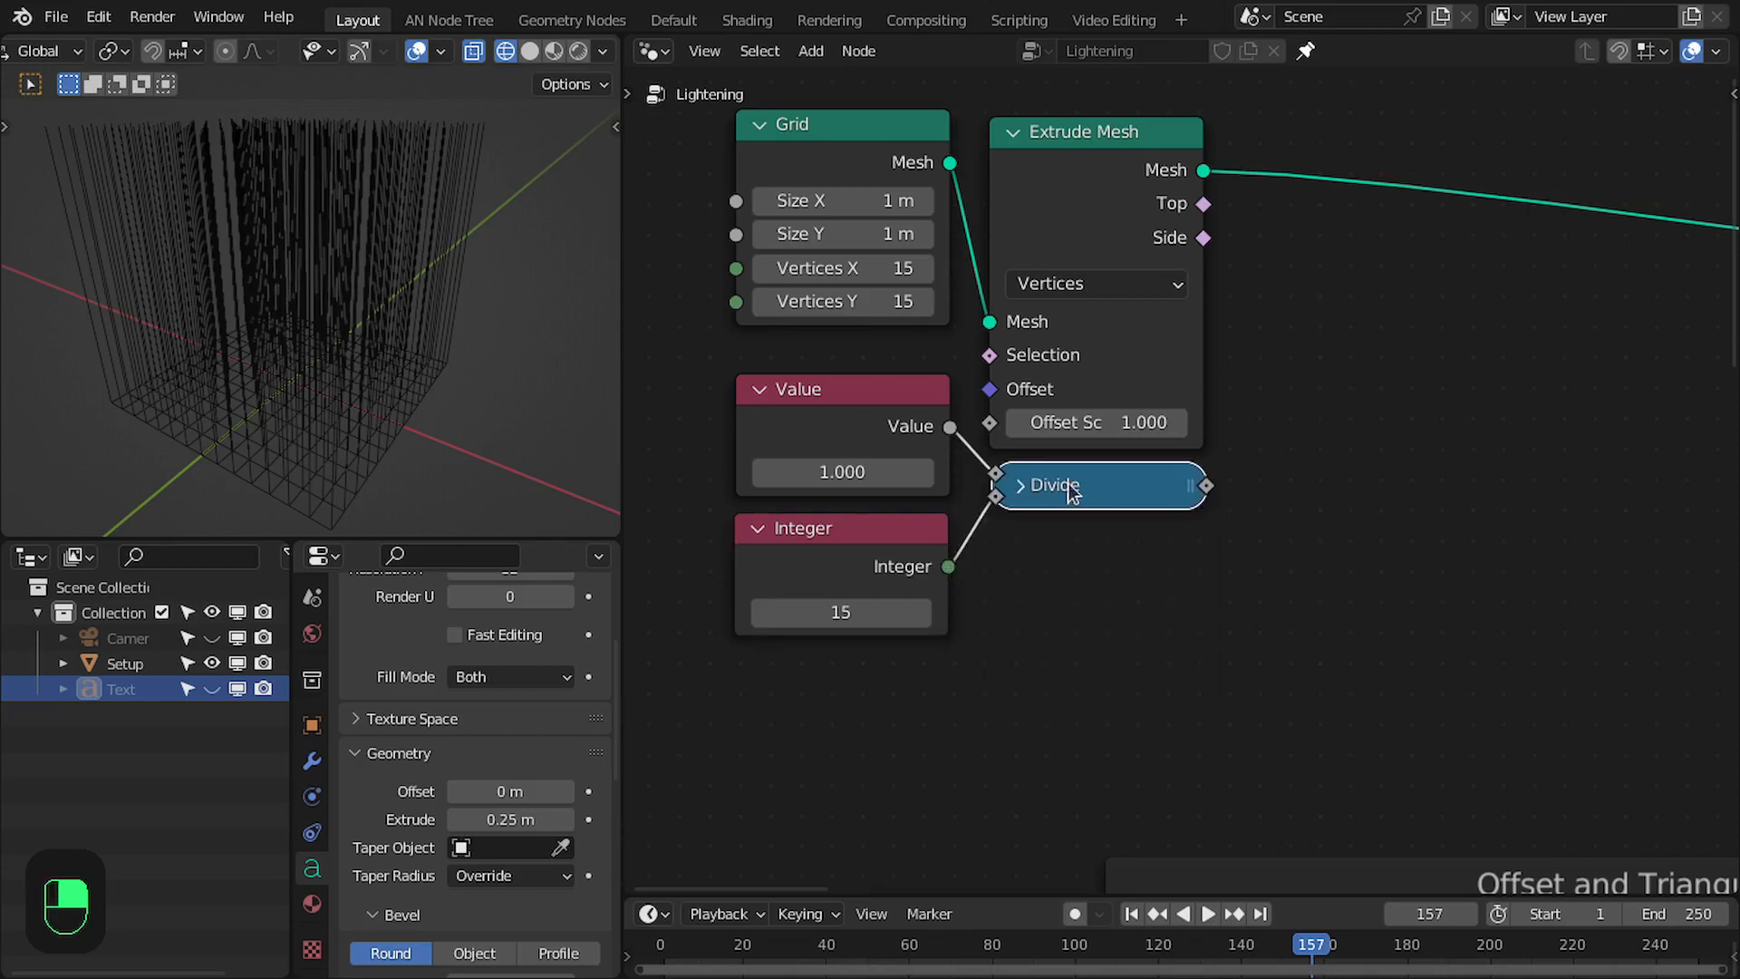
- Connect the Divide result to the Extrude Mesh node's Offset Scale and check the shortened extrusions
left_click_drag(1072, 487, 1064, 516)
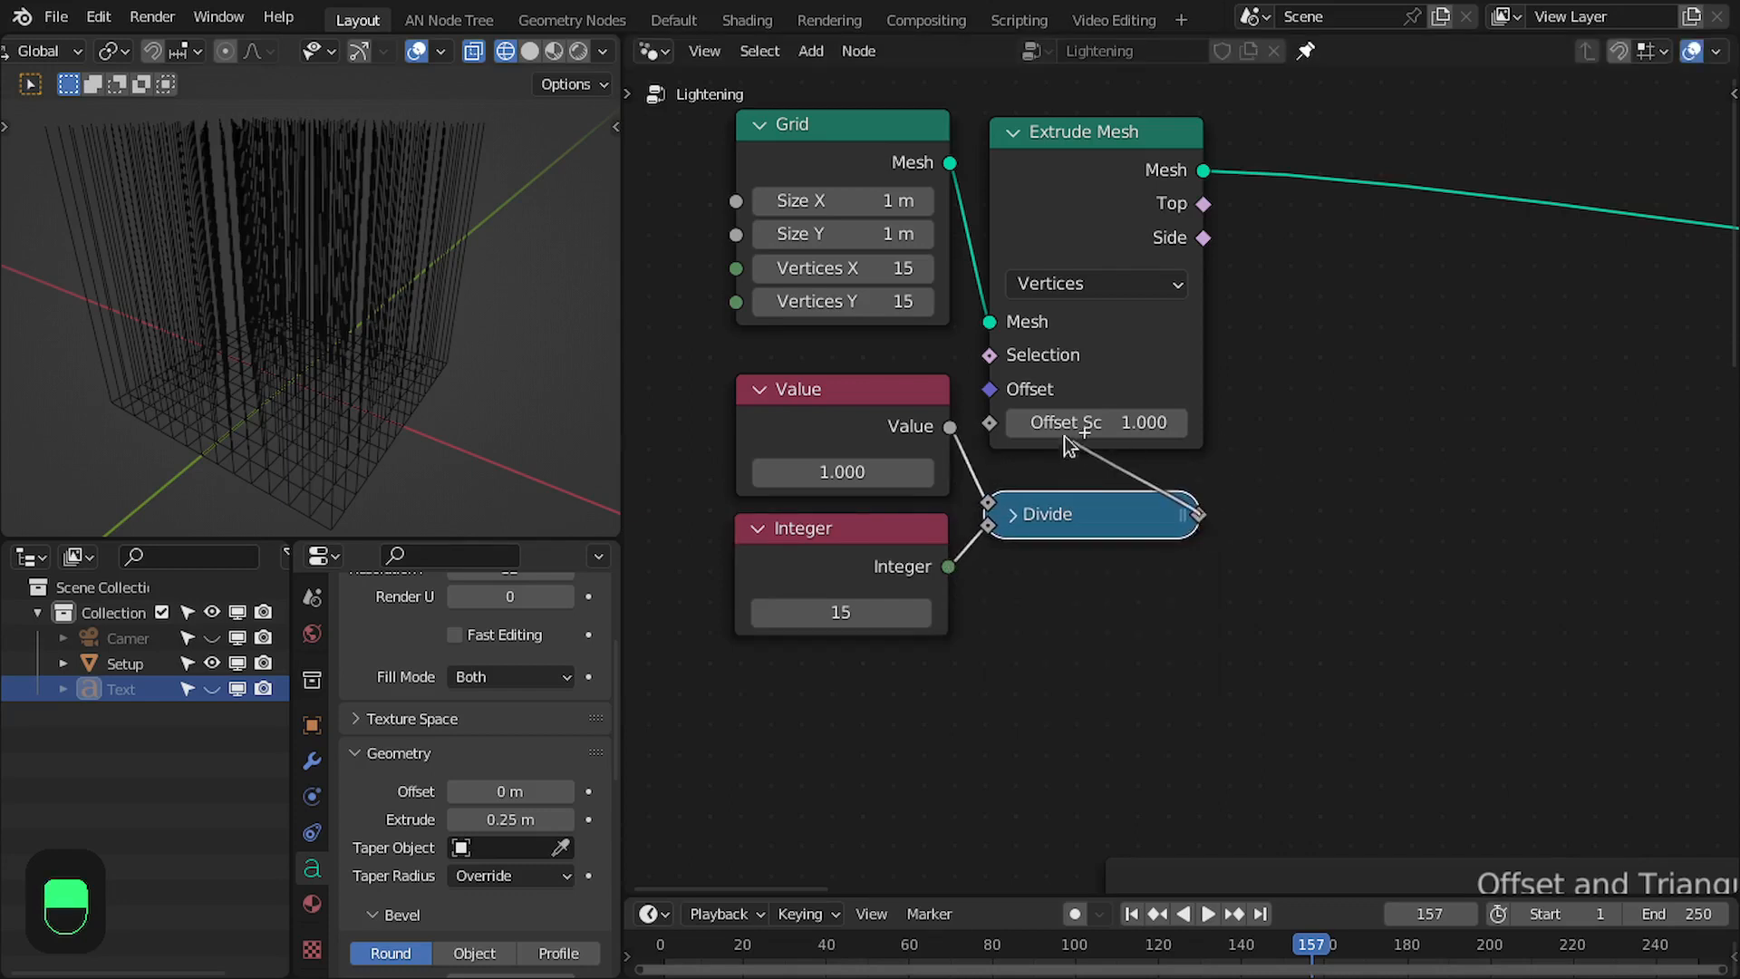
left_click_drag(1064, 436, 1038, 433)
left_click_drag(1072, 496, 1077, 470)
scroll(350, 378, "up", 3)
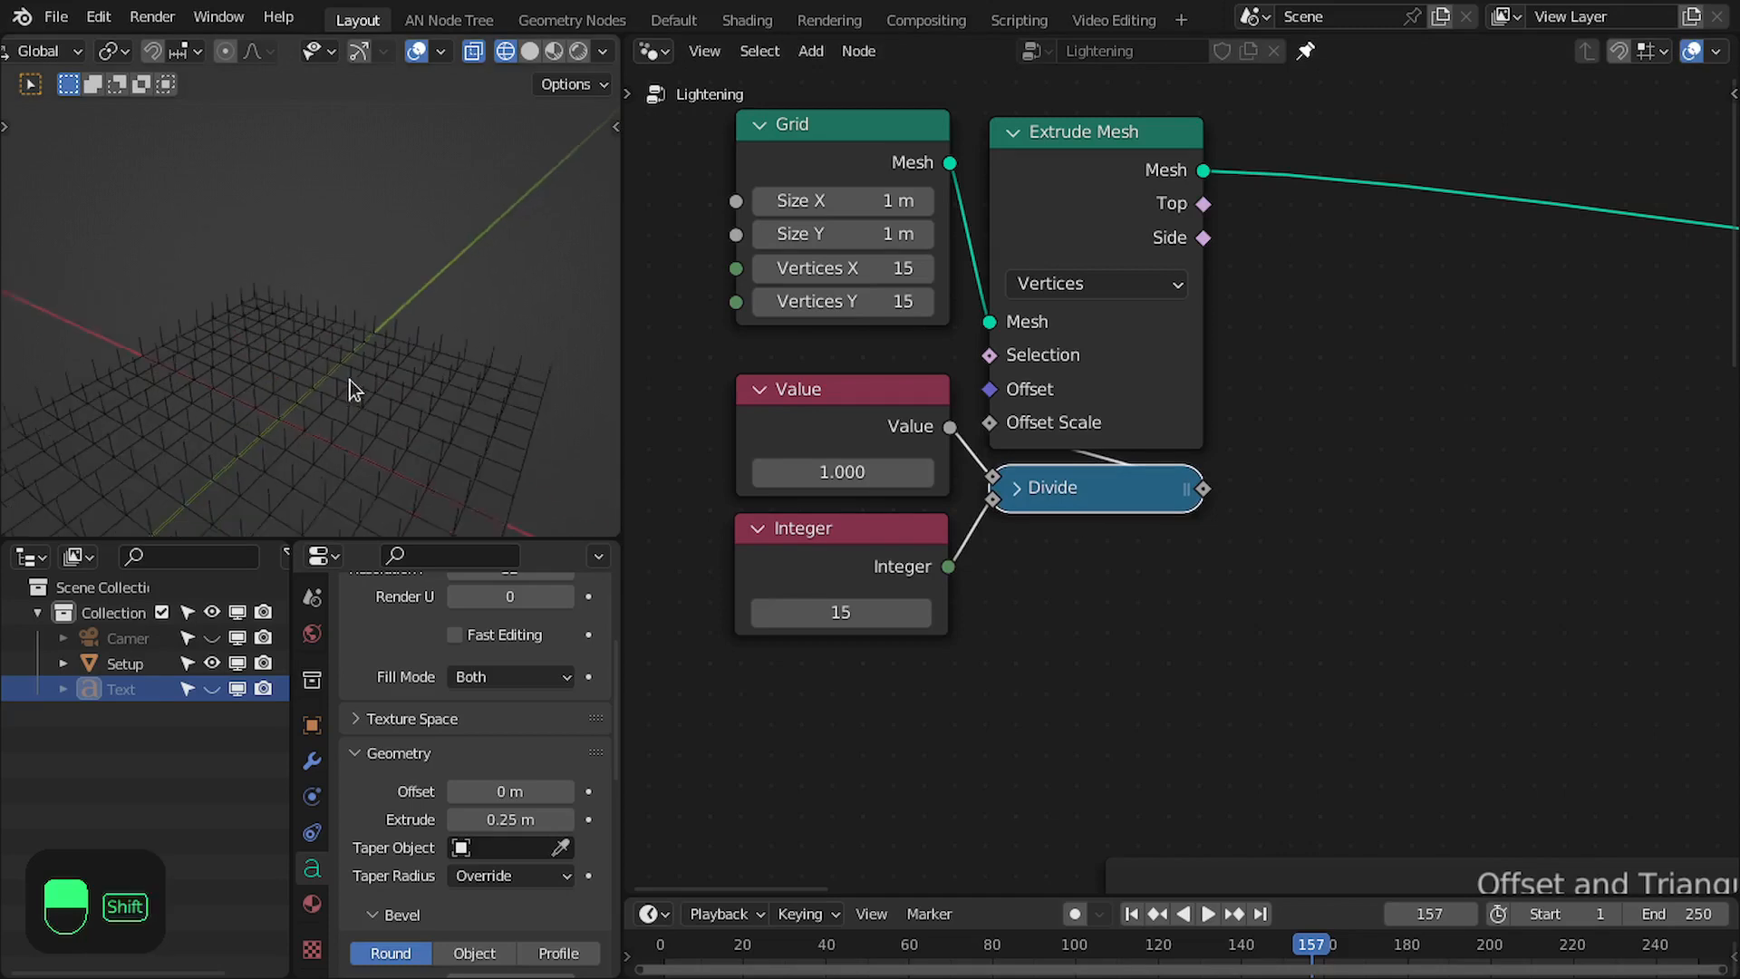
middle_click_drag(350, 379, 352, 312, "shift")
- Insert a Duplicate Elements node after the Extrude Mesh node's Mesh output
middle_click_drag(1233, 326, 997, 438)
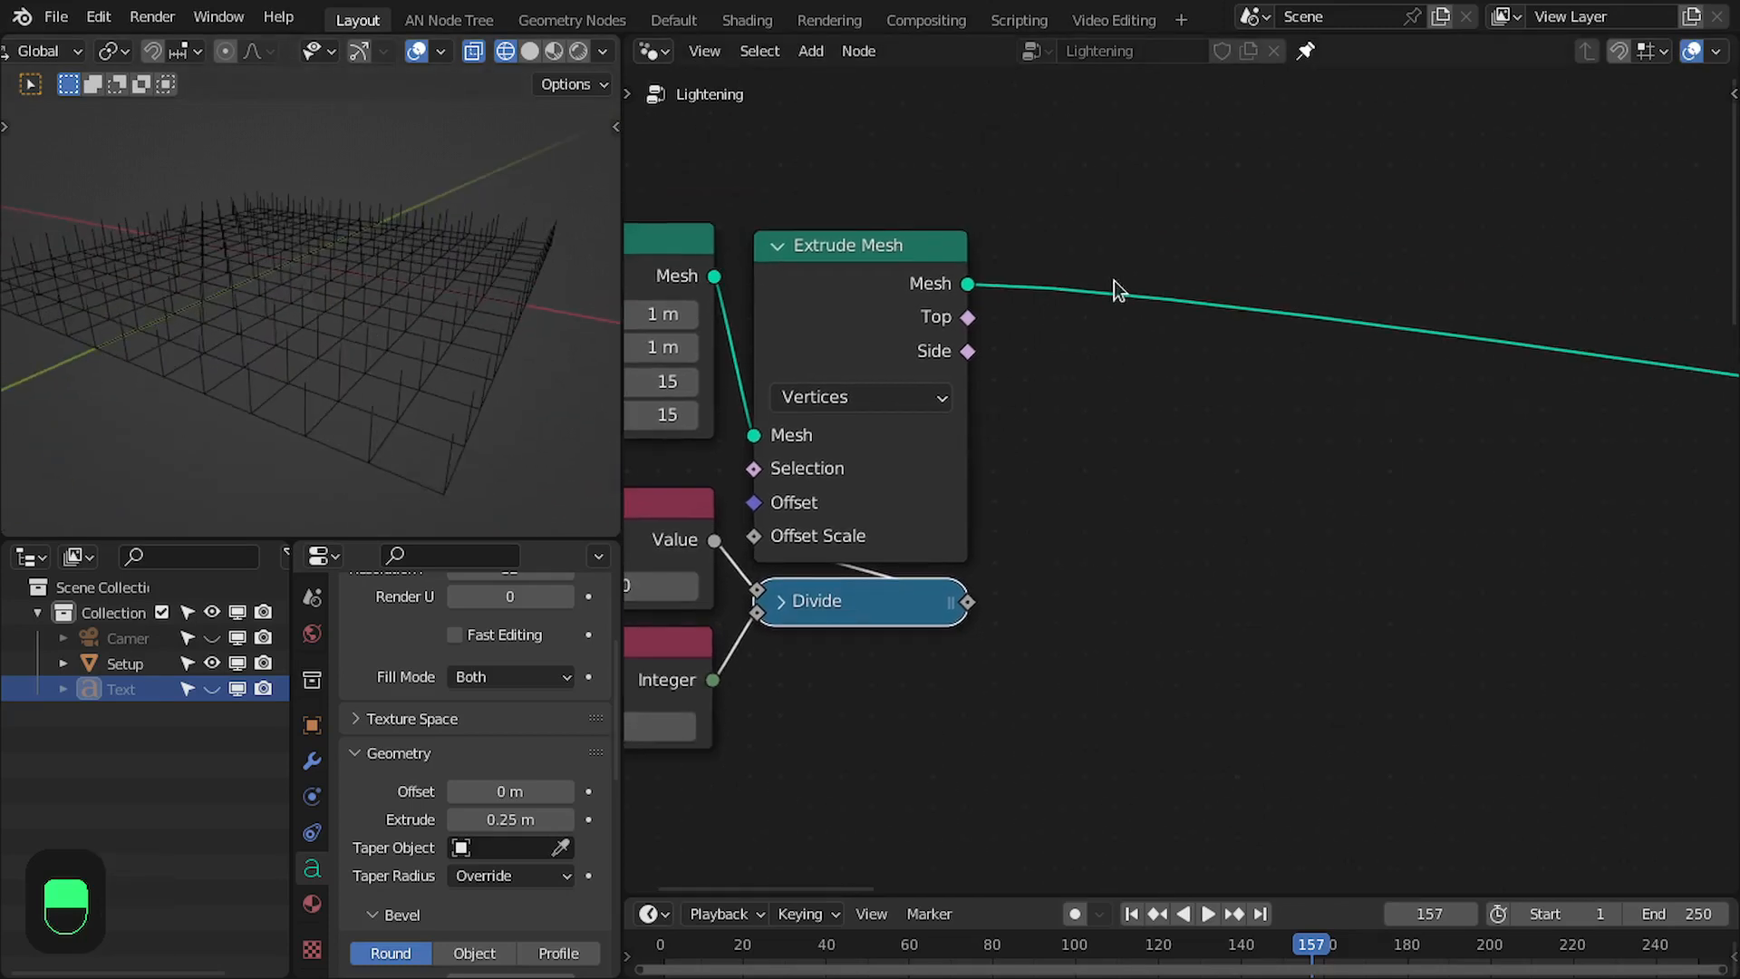
key("shift+a")
left_click(1154, 253)
type("d")
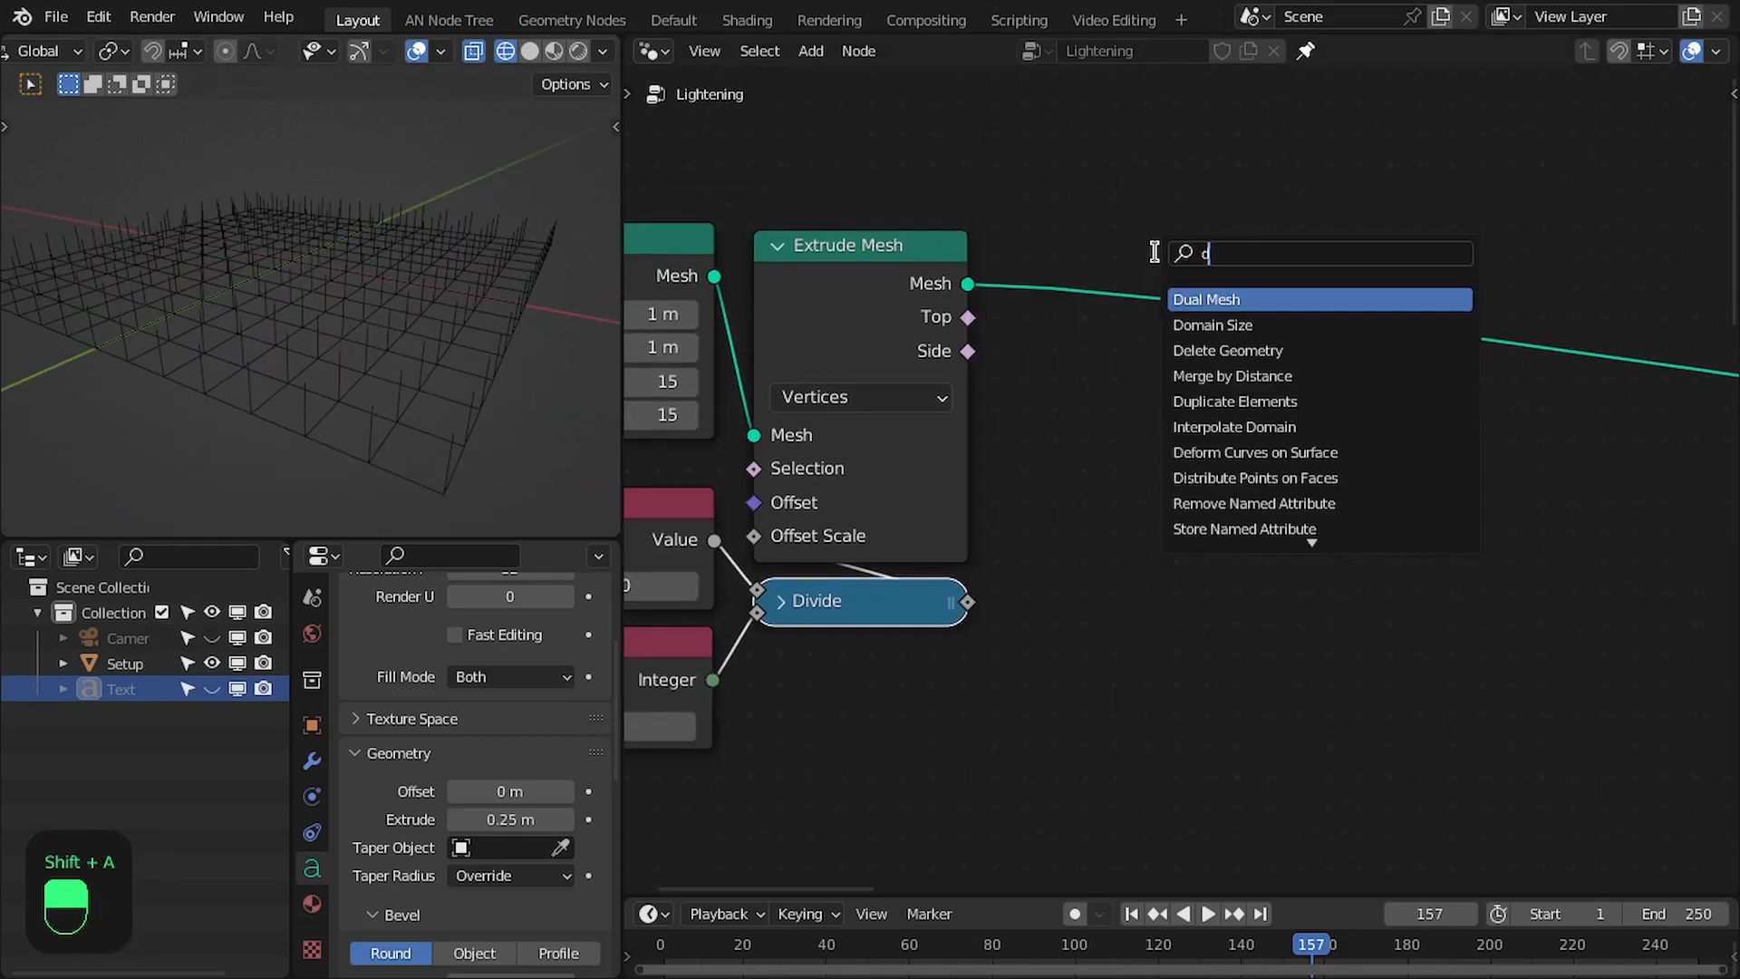
type("upla")
key("Return")
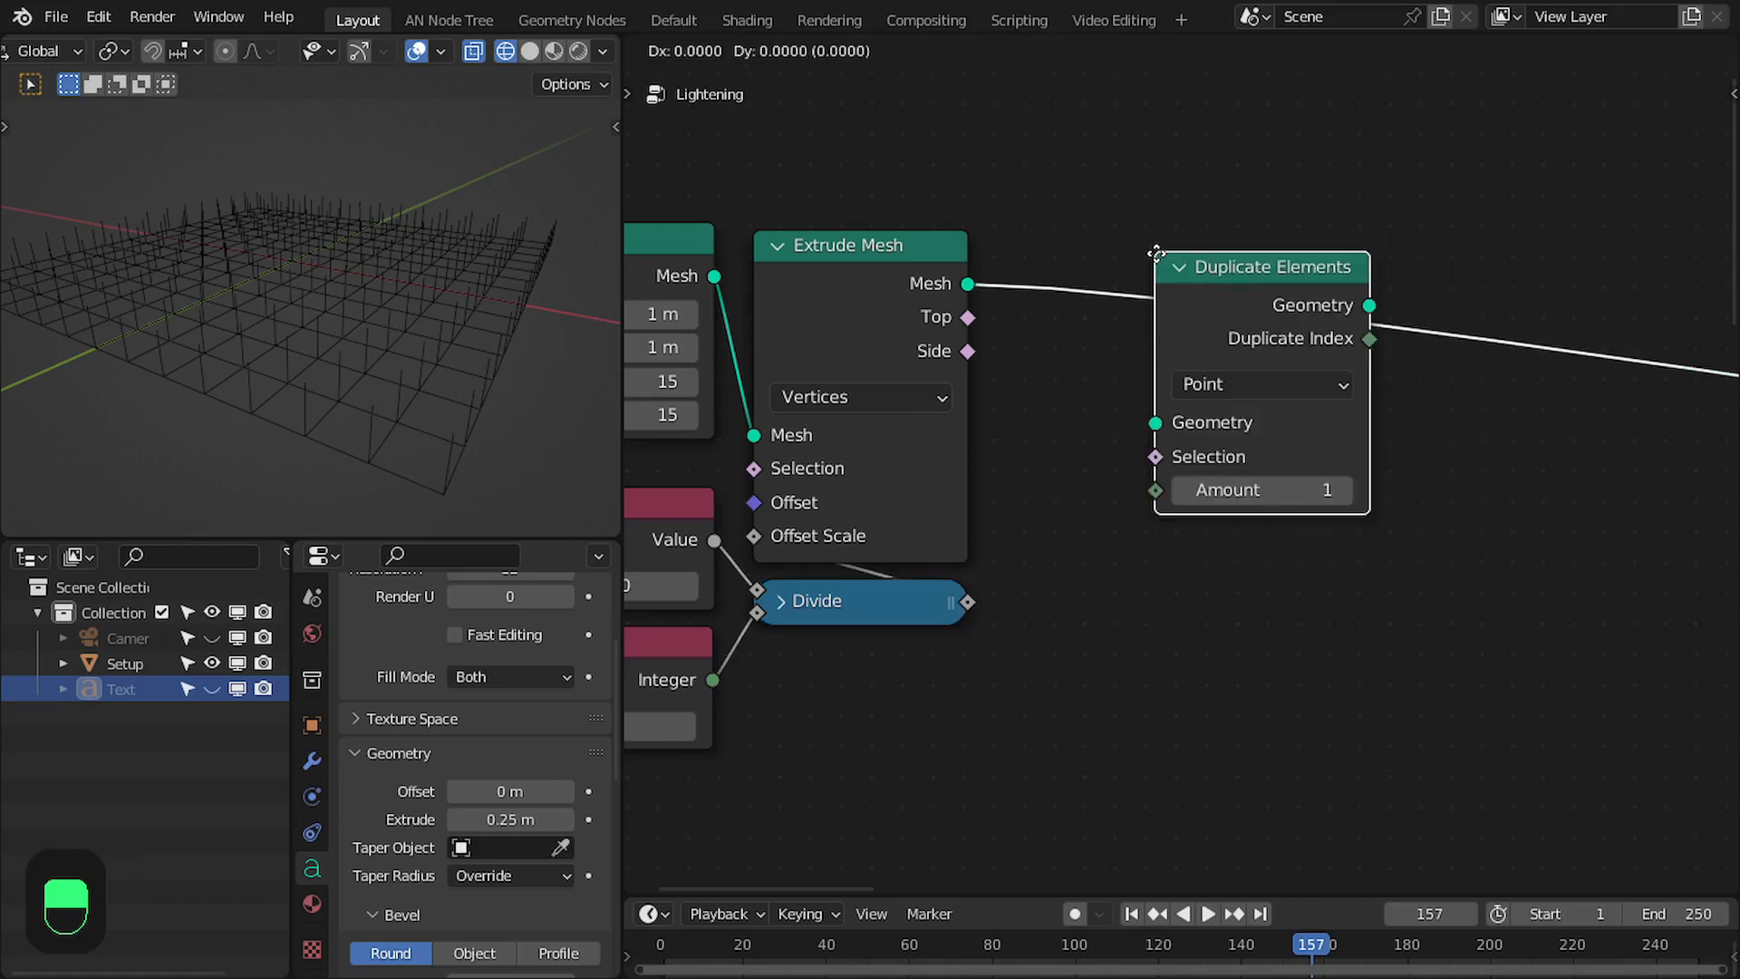
left_click(1144, 246)
left_click_drag(1144, 247, 1082, 261)
- Set the Duplicate Elements node to Edge and feed its Amount from the Integer node
left_click(1178, 374)
left_click(1151, 442)
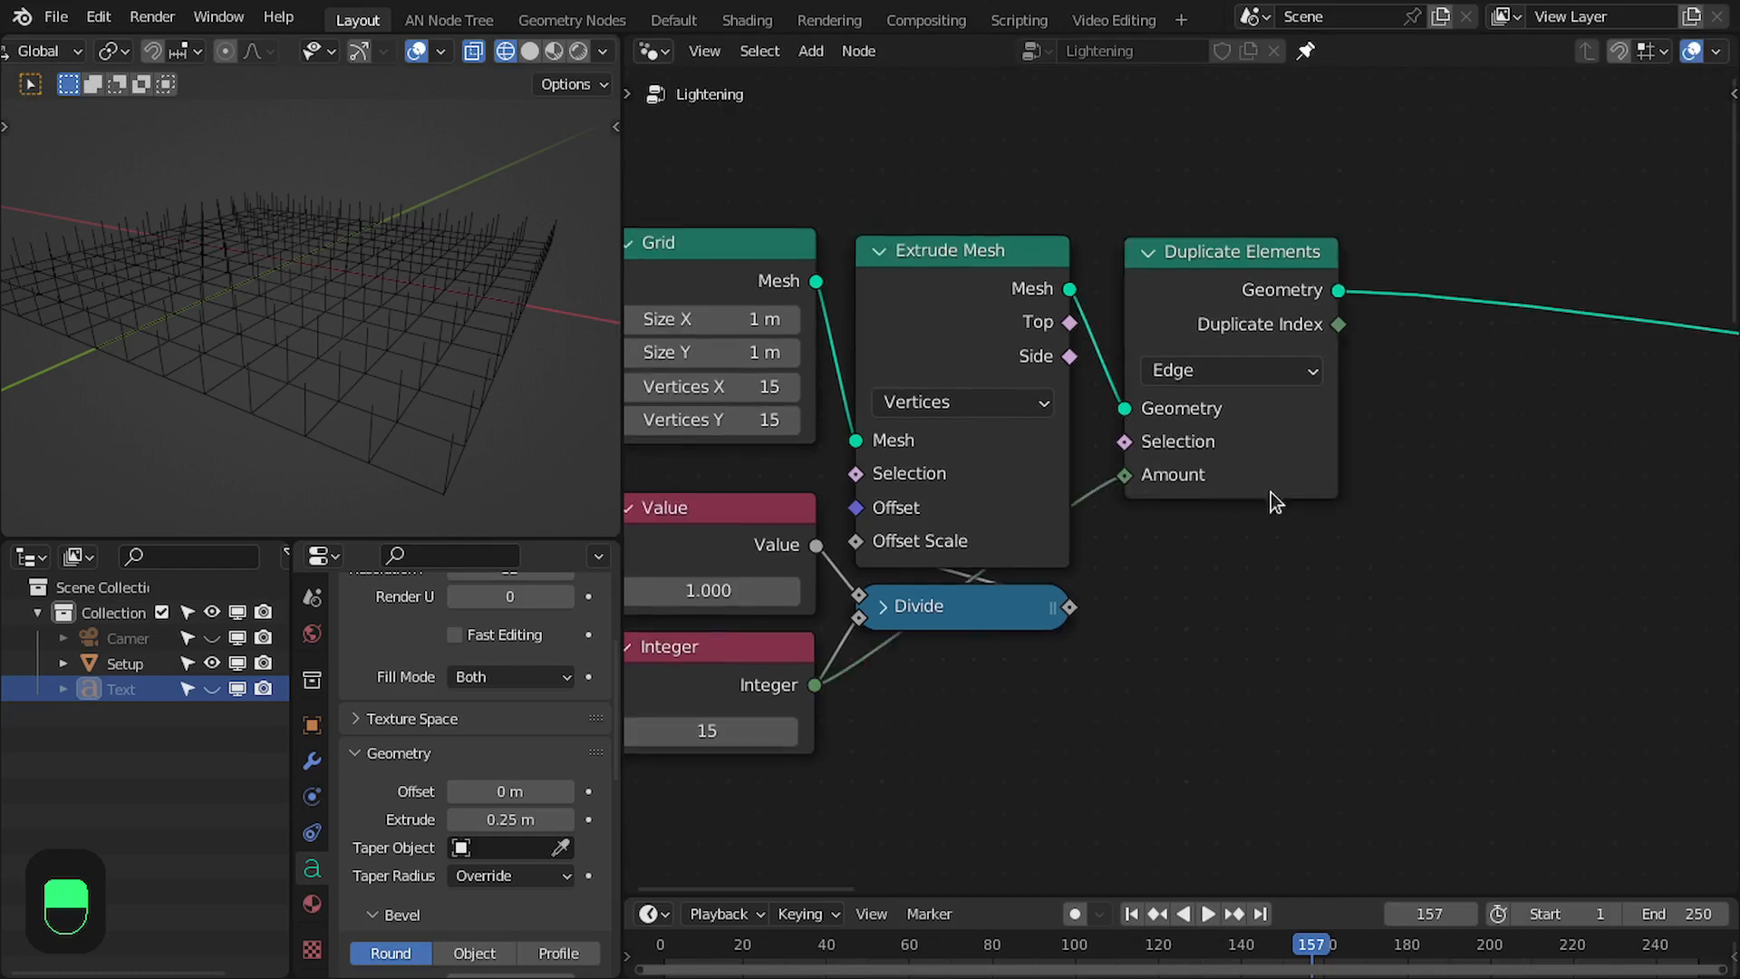
middle_click_drag(1453, 429, 1156, 483)
middle_click_drag(1060, 393, 1154, 385)
middle_click_drag(537, 364, 388, 357)
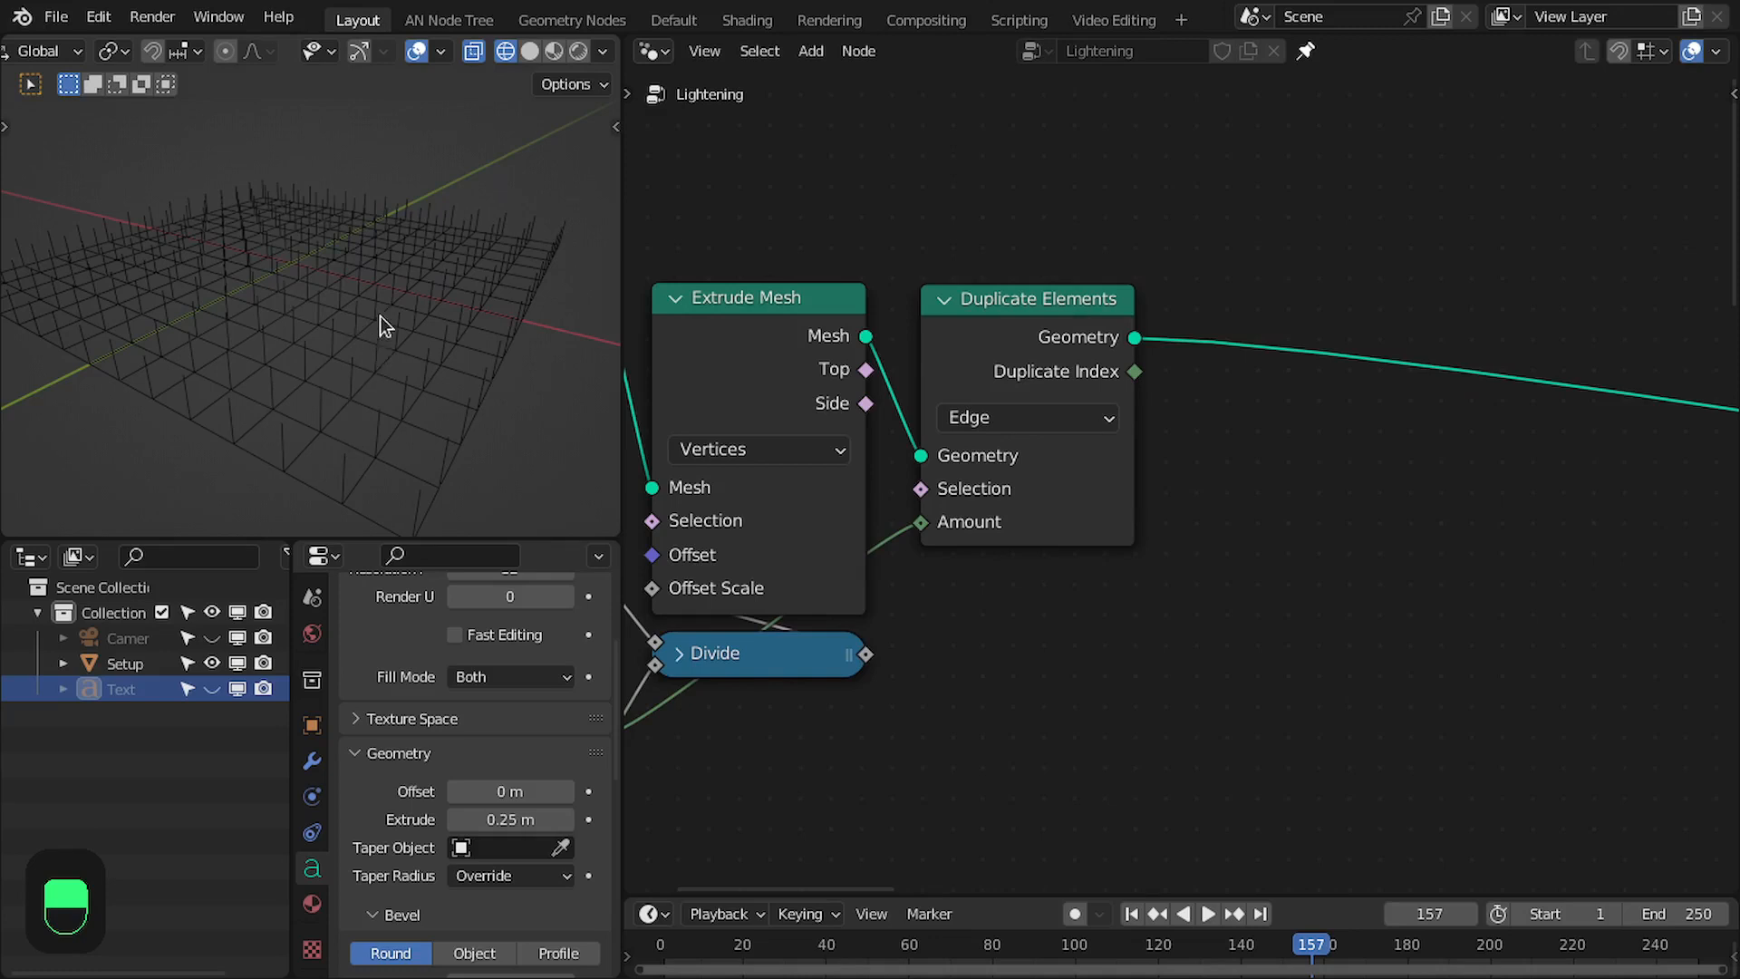
scroll(381, 327, "down", 3)
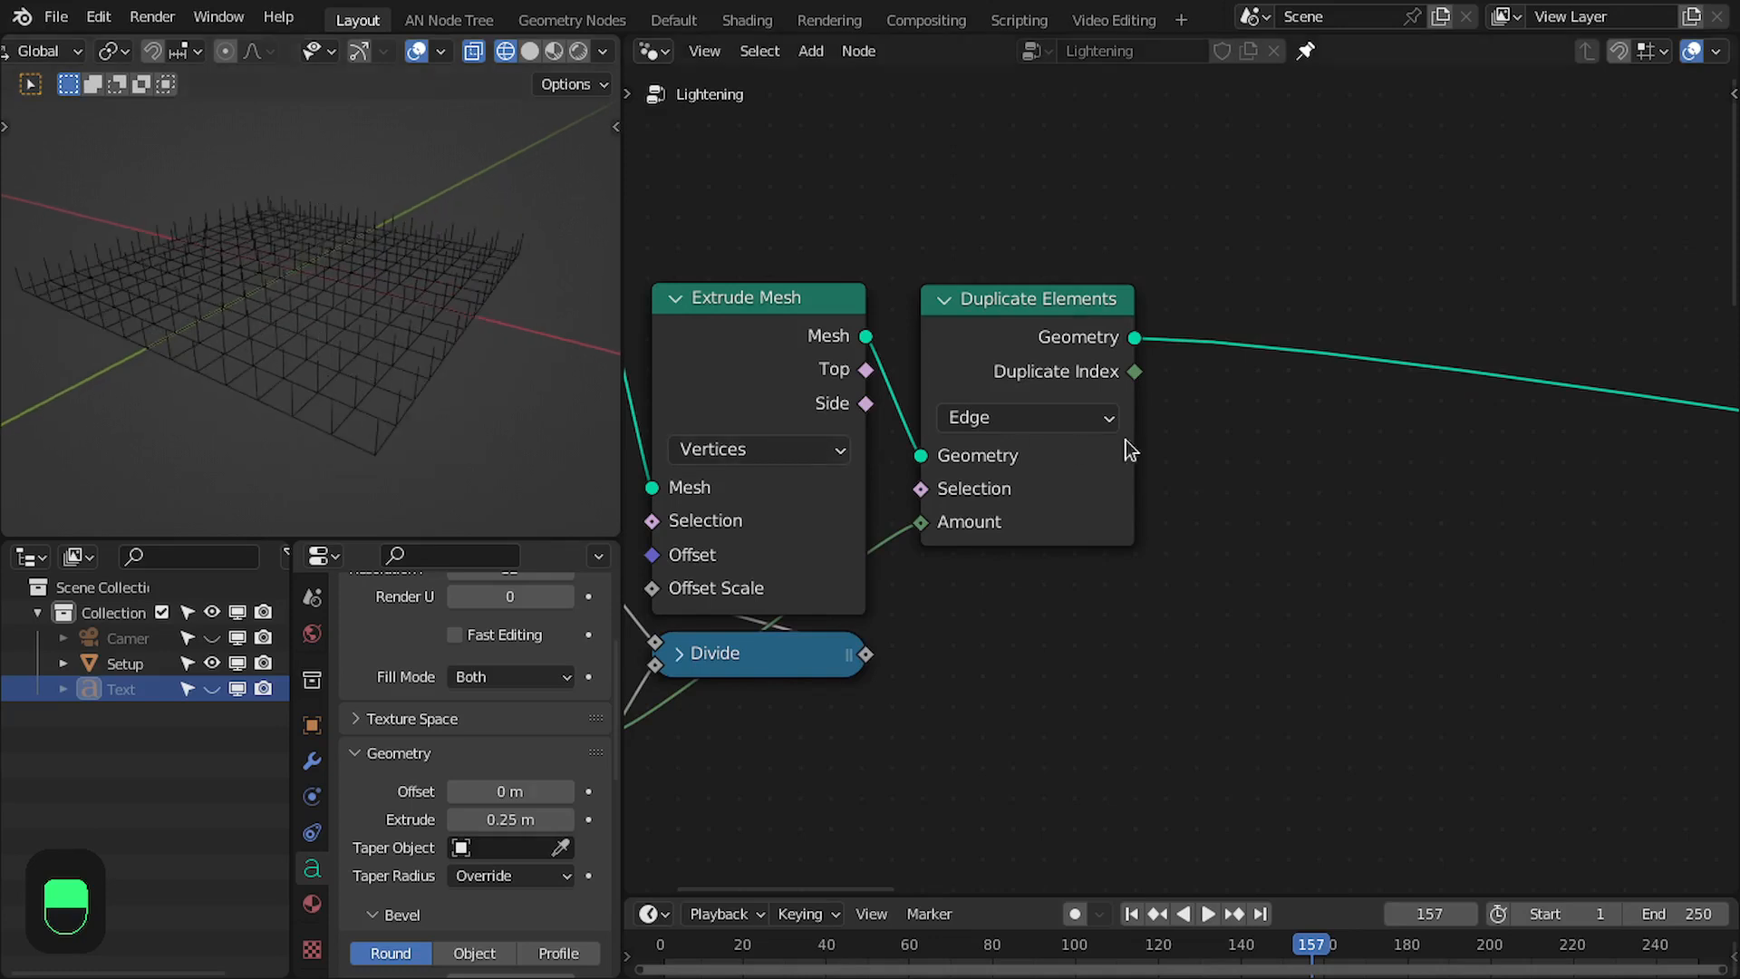
- Insert a Set Position node on the link after the Duplicate Elements node
key("shift+a")
type("set pos")
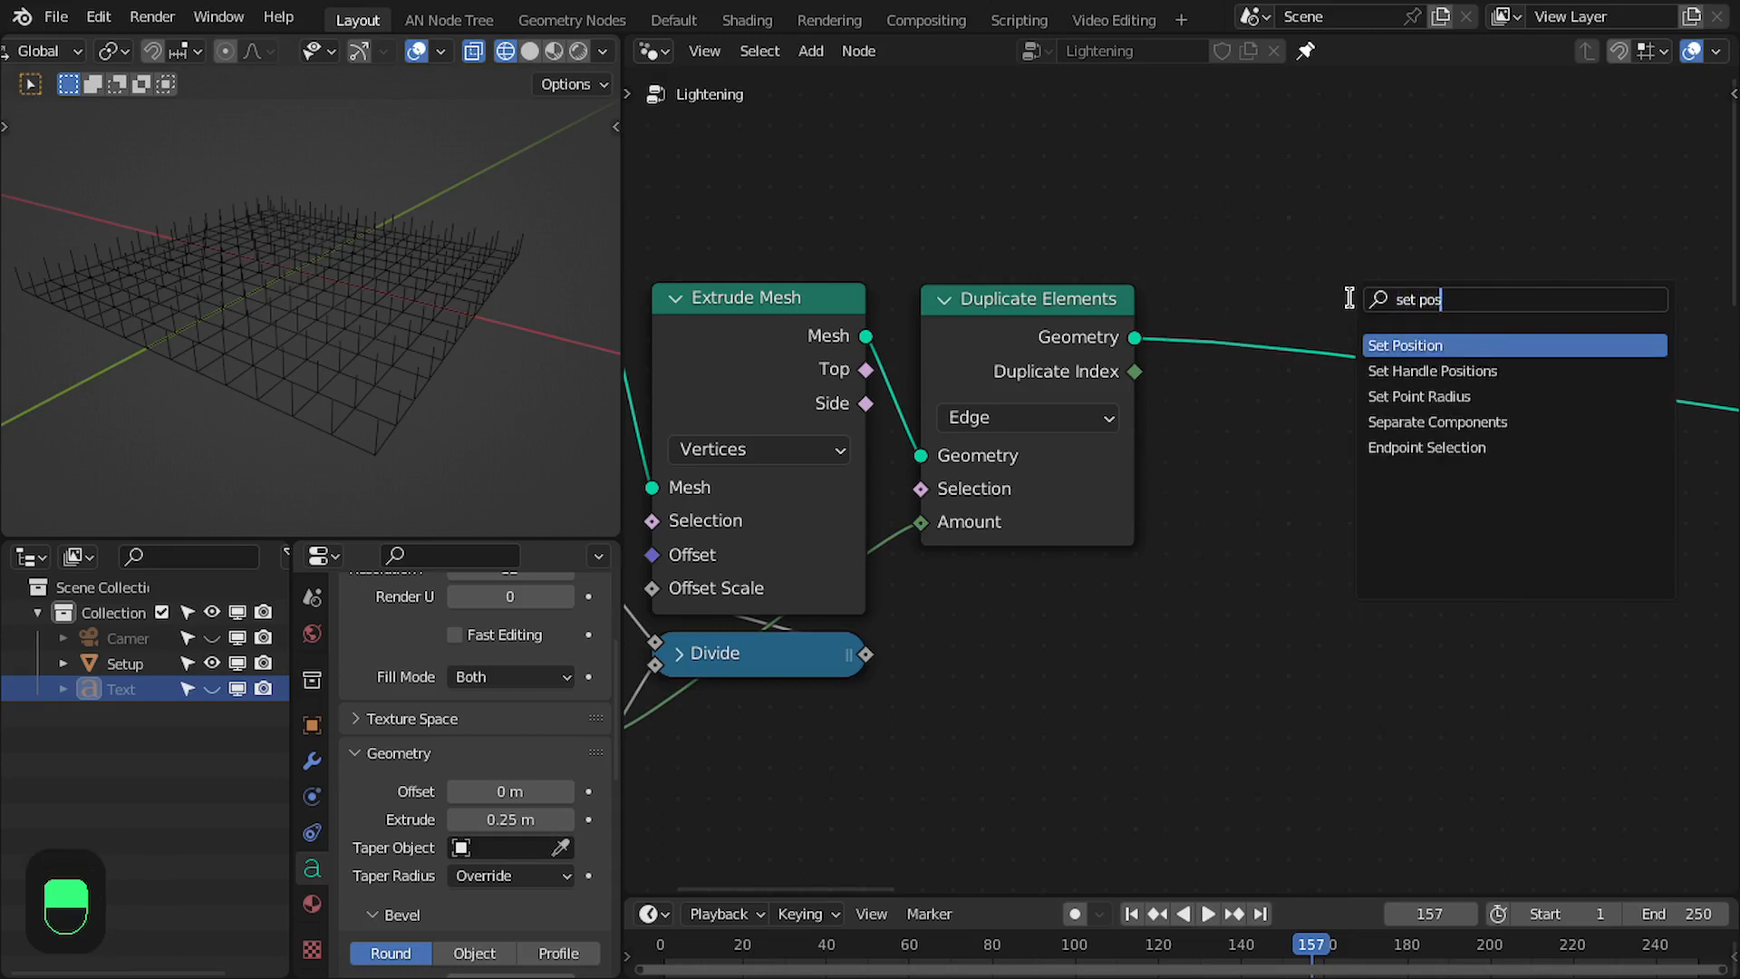
key("Return")
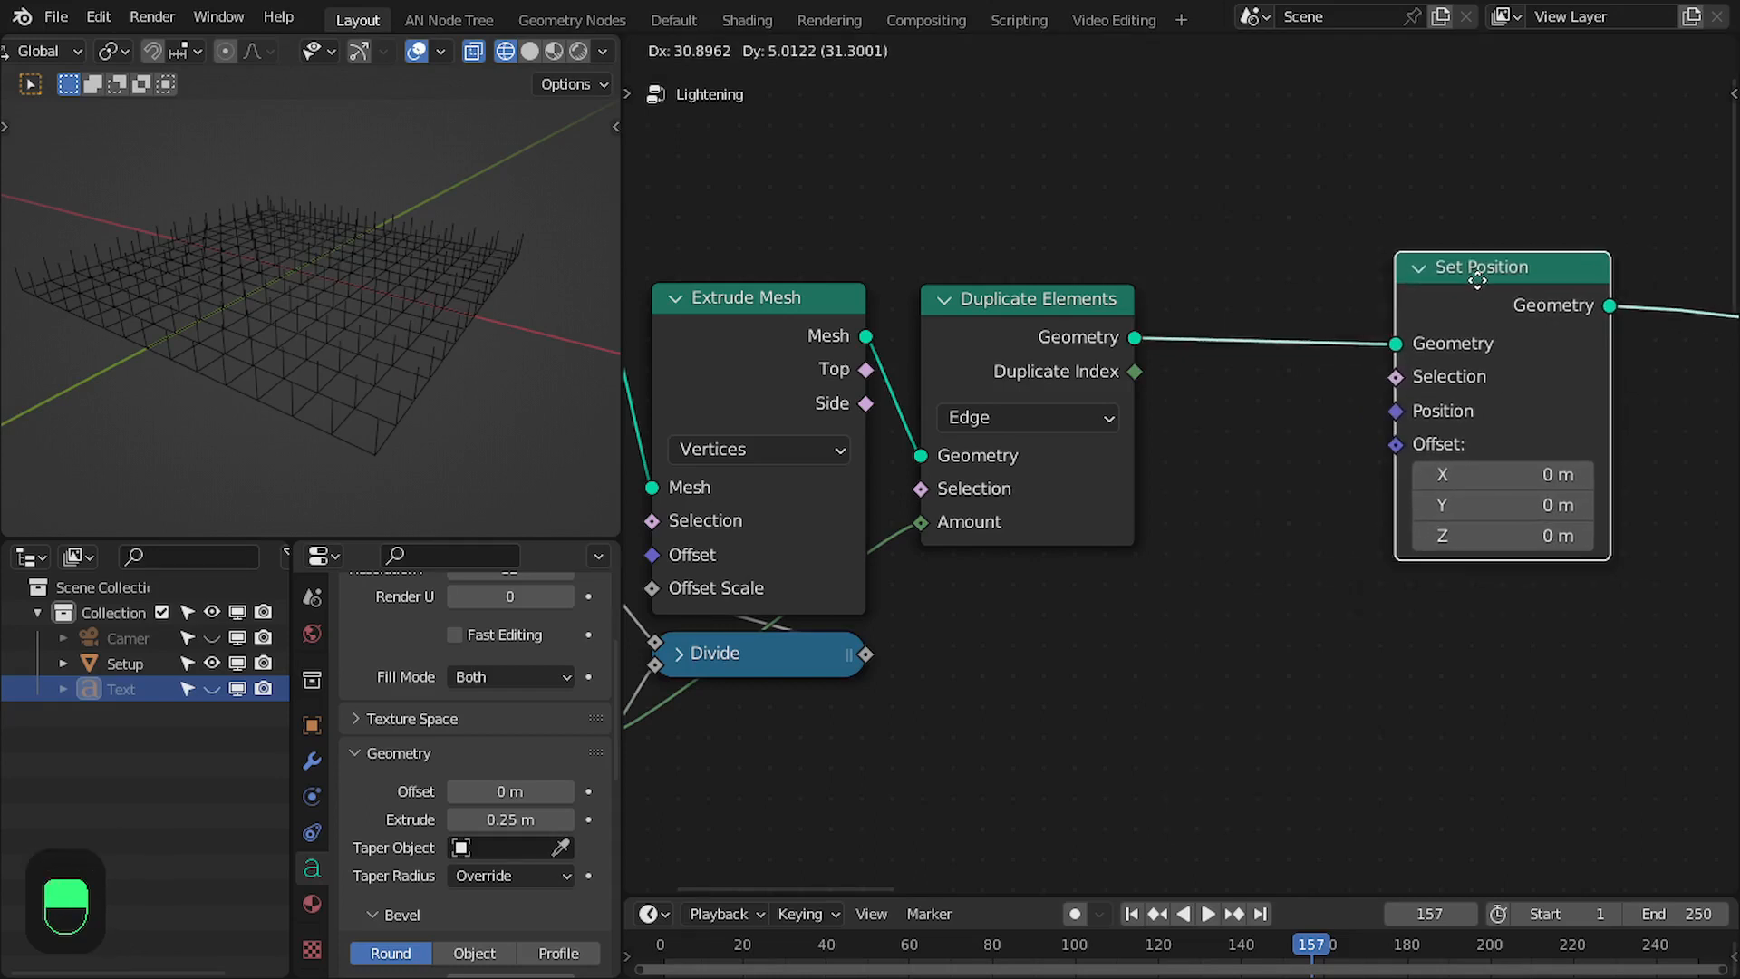
left_click(1476, 280)
middle_click_drag(1417, 277, 1363, 269)
scroll(1239, 331, "up", 1)
middle_click_drag(1240, 331, 1266, 264)
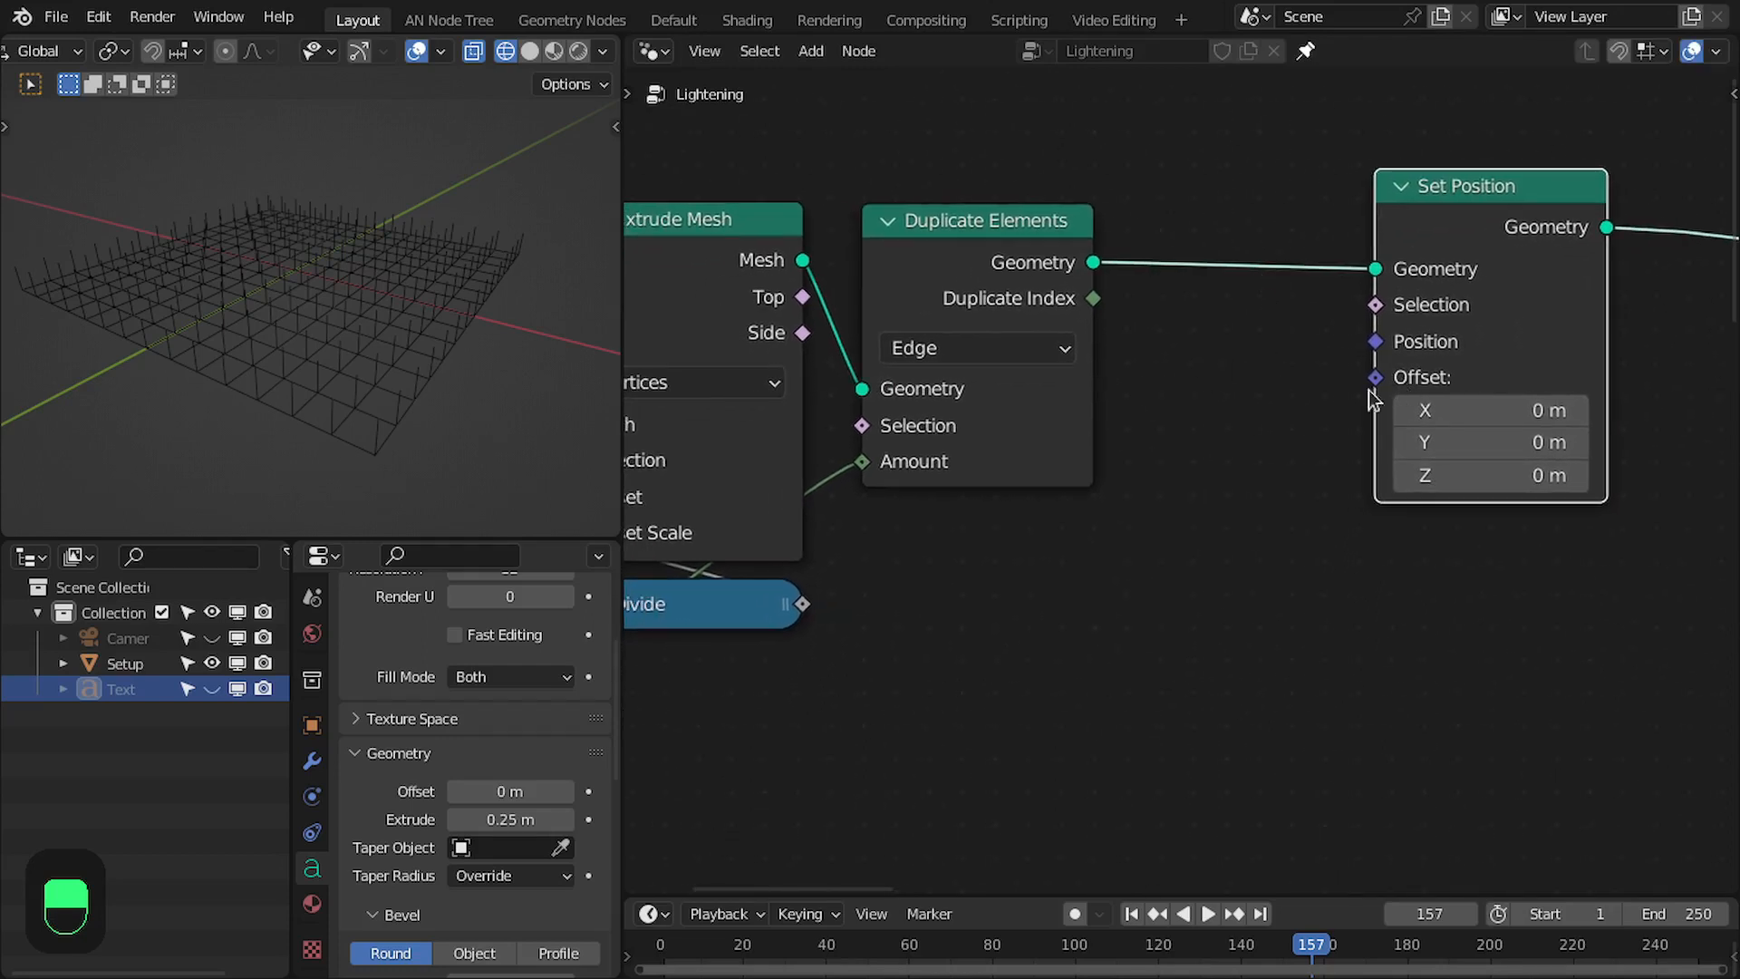
middle_click_drag(1154, 332, 1178, 333)
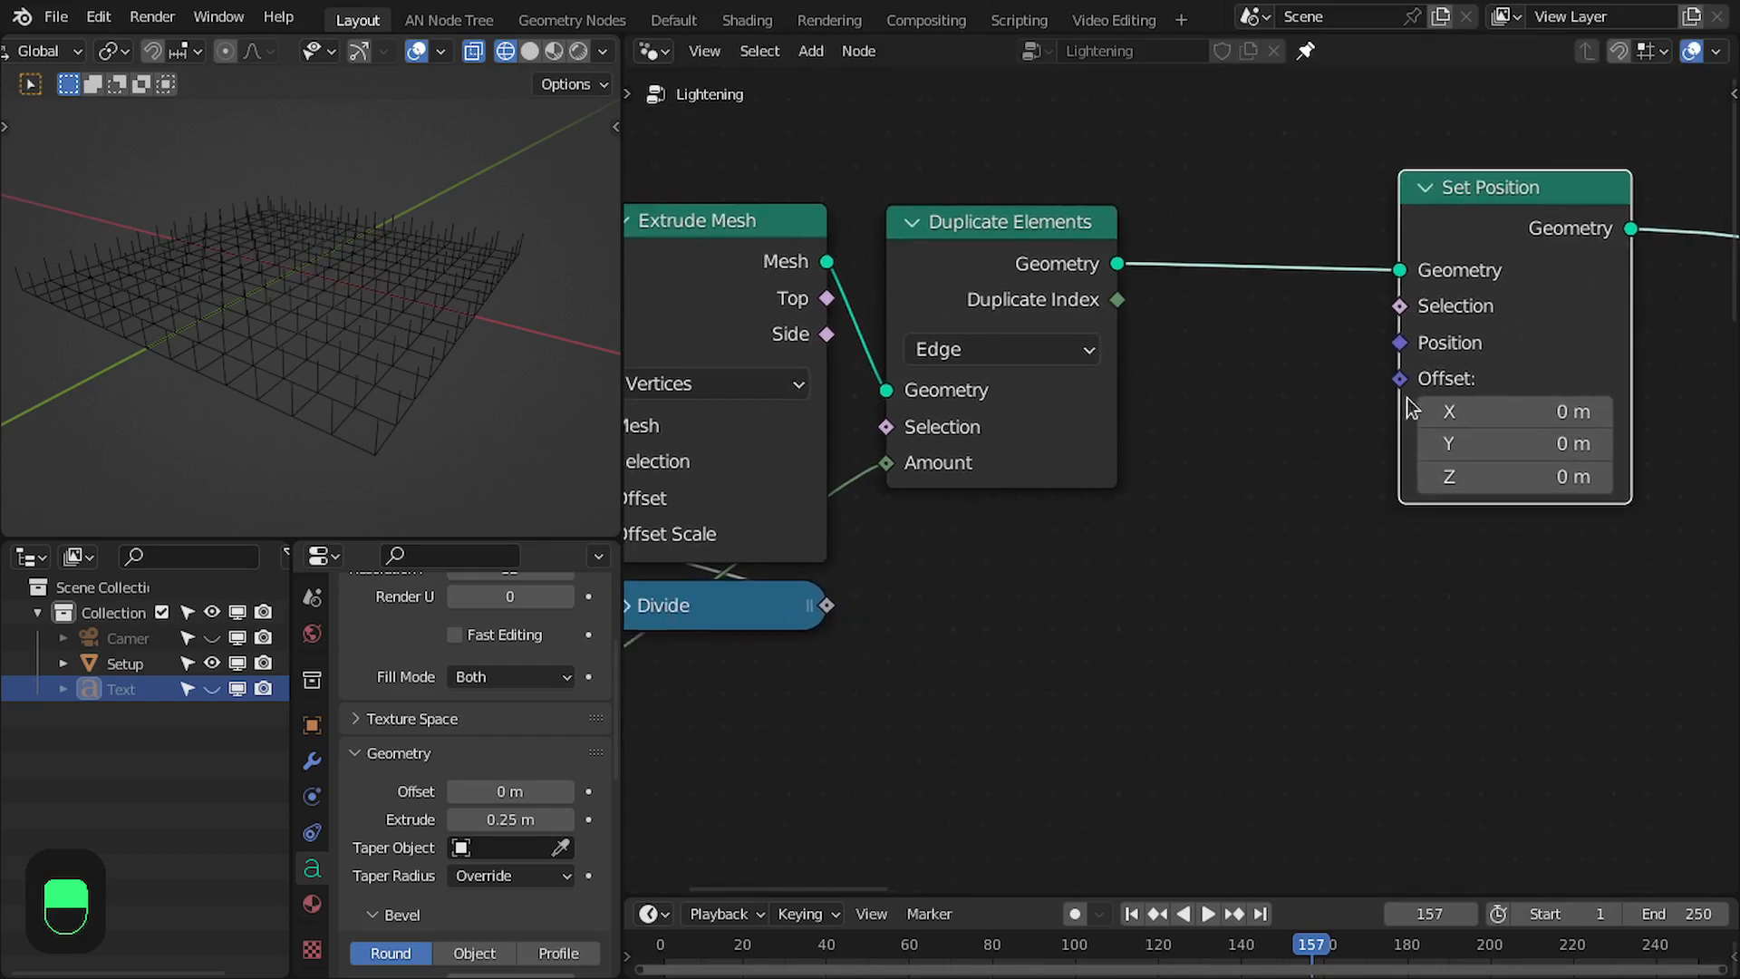
- Add a Combine XYZ node feeding the Set Position node's Offset and place it below that node
left_click_drag(1409, 373, 1270, 522)
type("xyz")
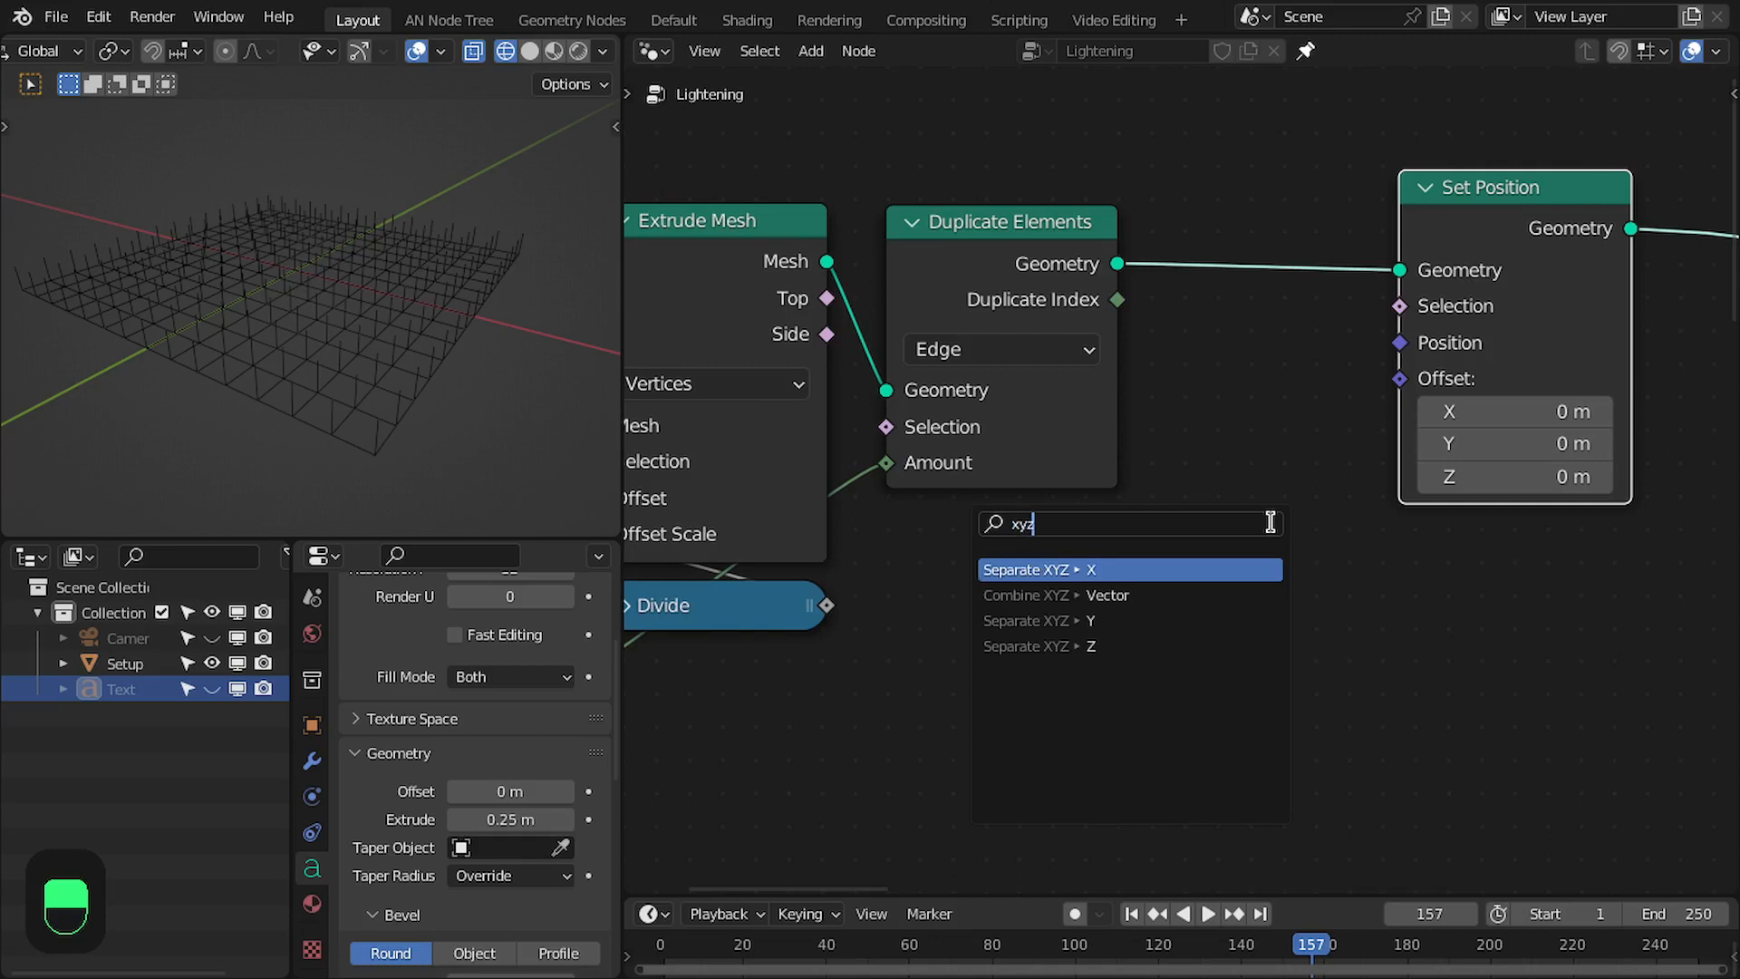
key("Down")
key("Return")
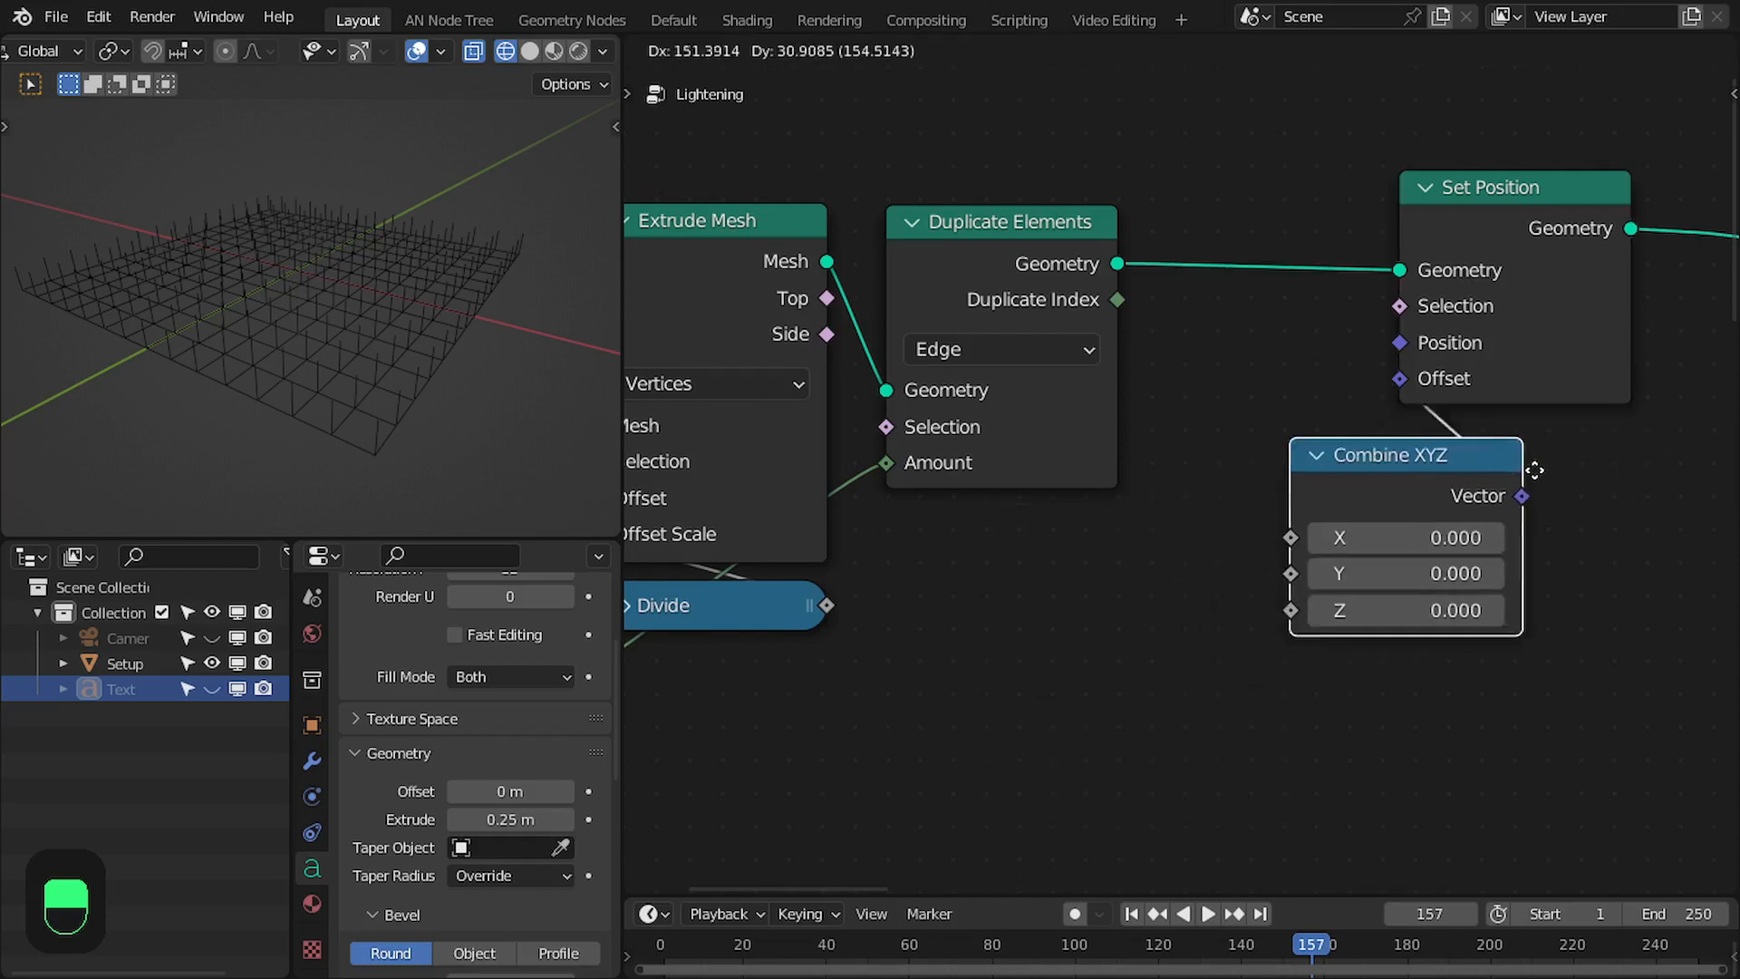
left_click(1633, 481)
- Connect Duplicate Index to the Combine XYZ node's Z and check the spacing of the stacked grids
left_click_drag(1117, 299, 1403, 595)
scroll(387, 297, "down", 5)
scroll(362, 288, "up", 5)
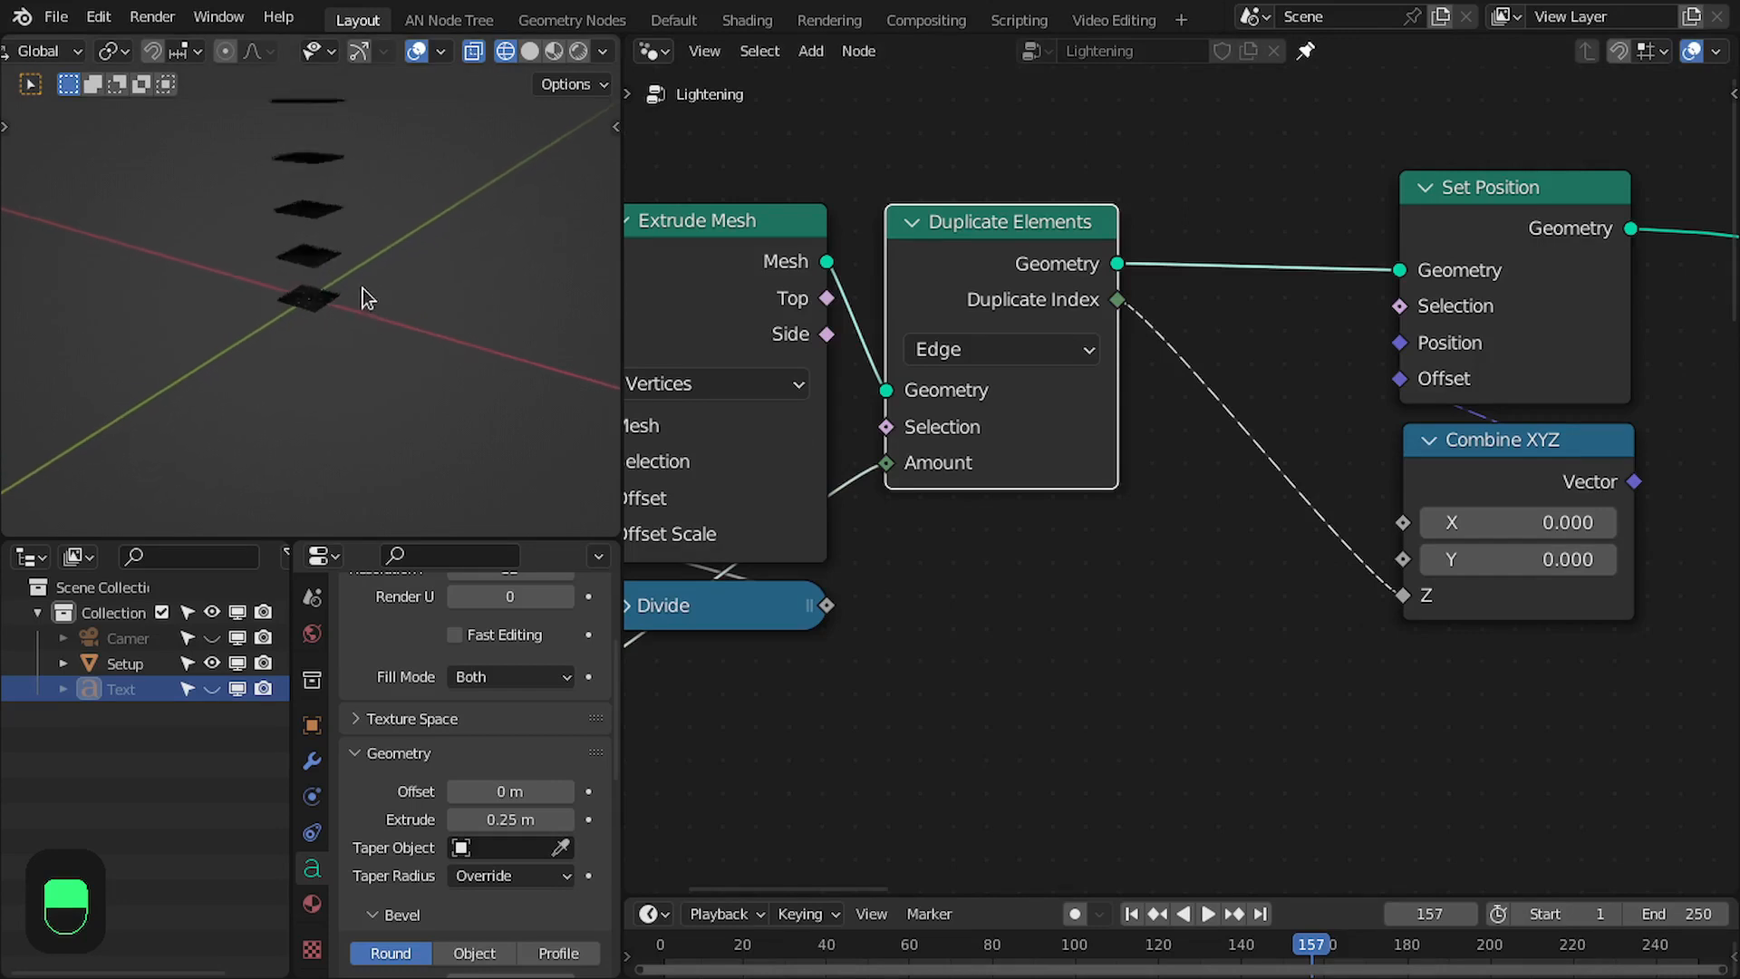
scroll(357, 275, "down", 14)
scroll(357, 276, "up", 10)
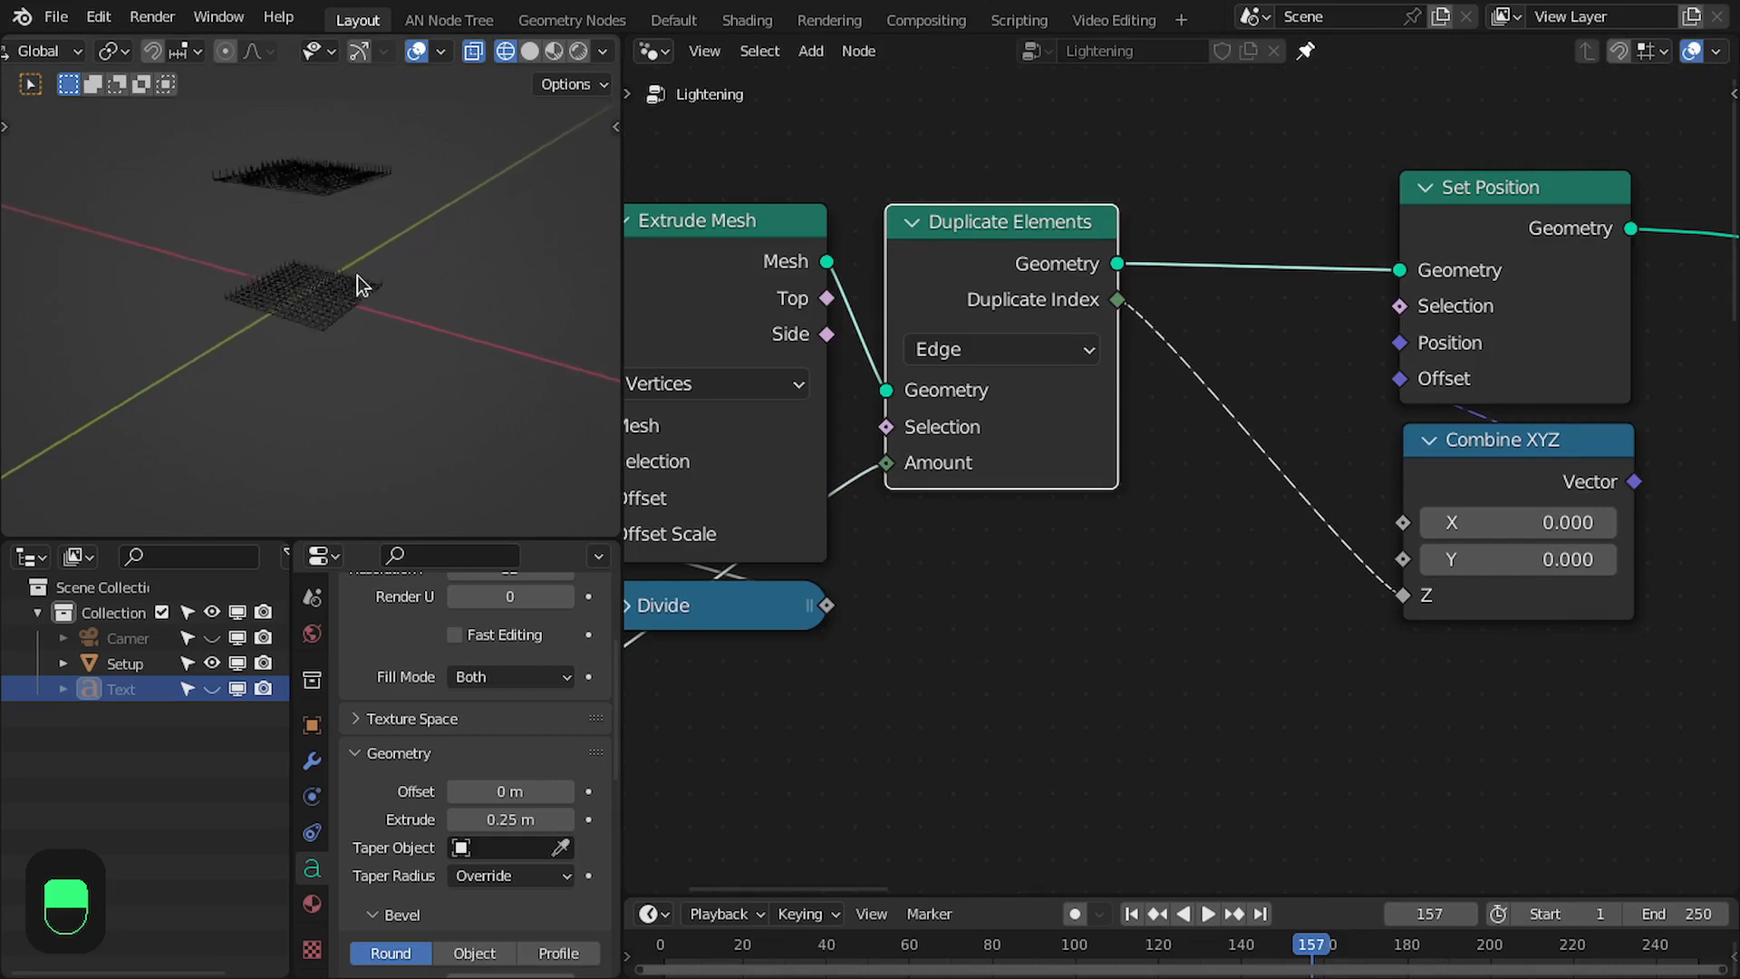
- Add a Multiply node below Duplicate Elements that multiplies the Duplicate Index by the Divide result
middle_click_drag(913, 560, 978, 562)
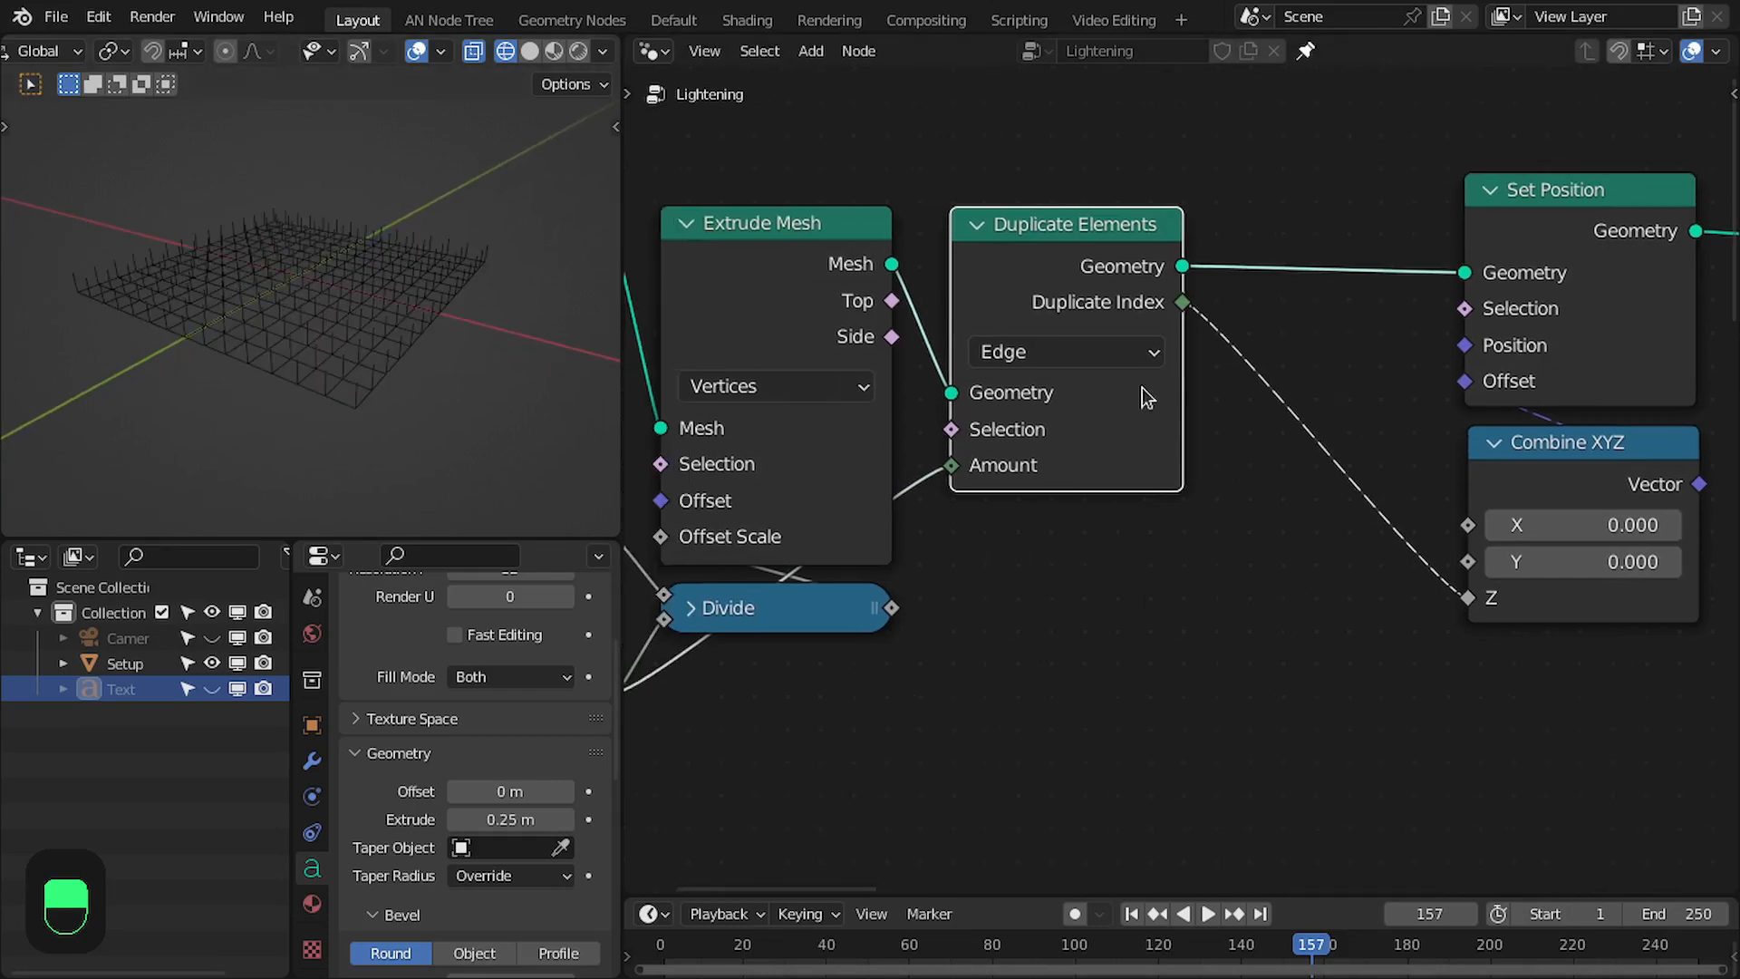
left_click_drag(1182, 304, 971, 578)
type("m")
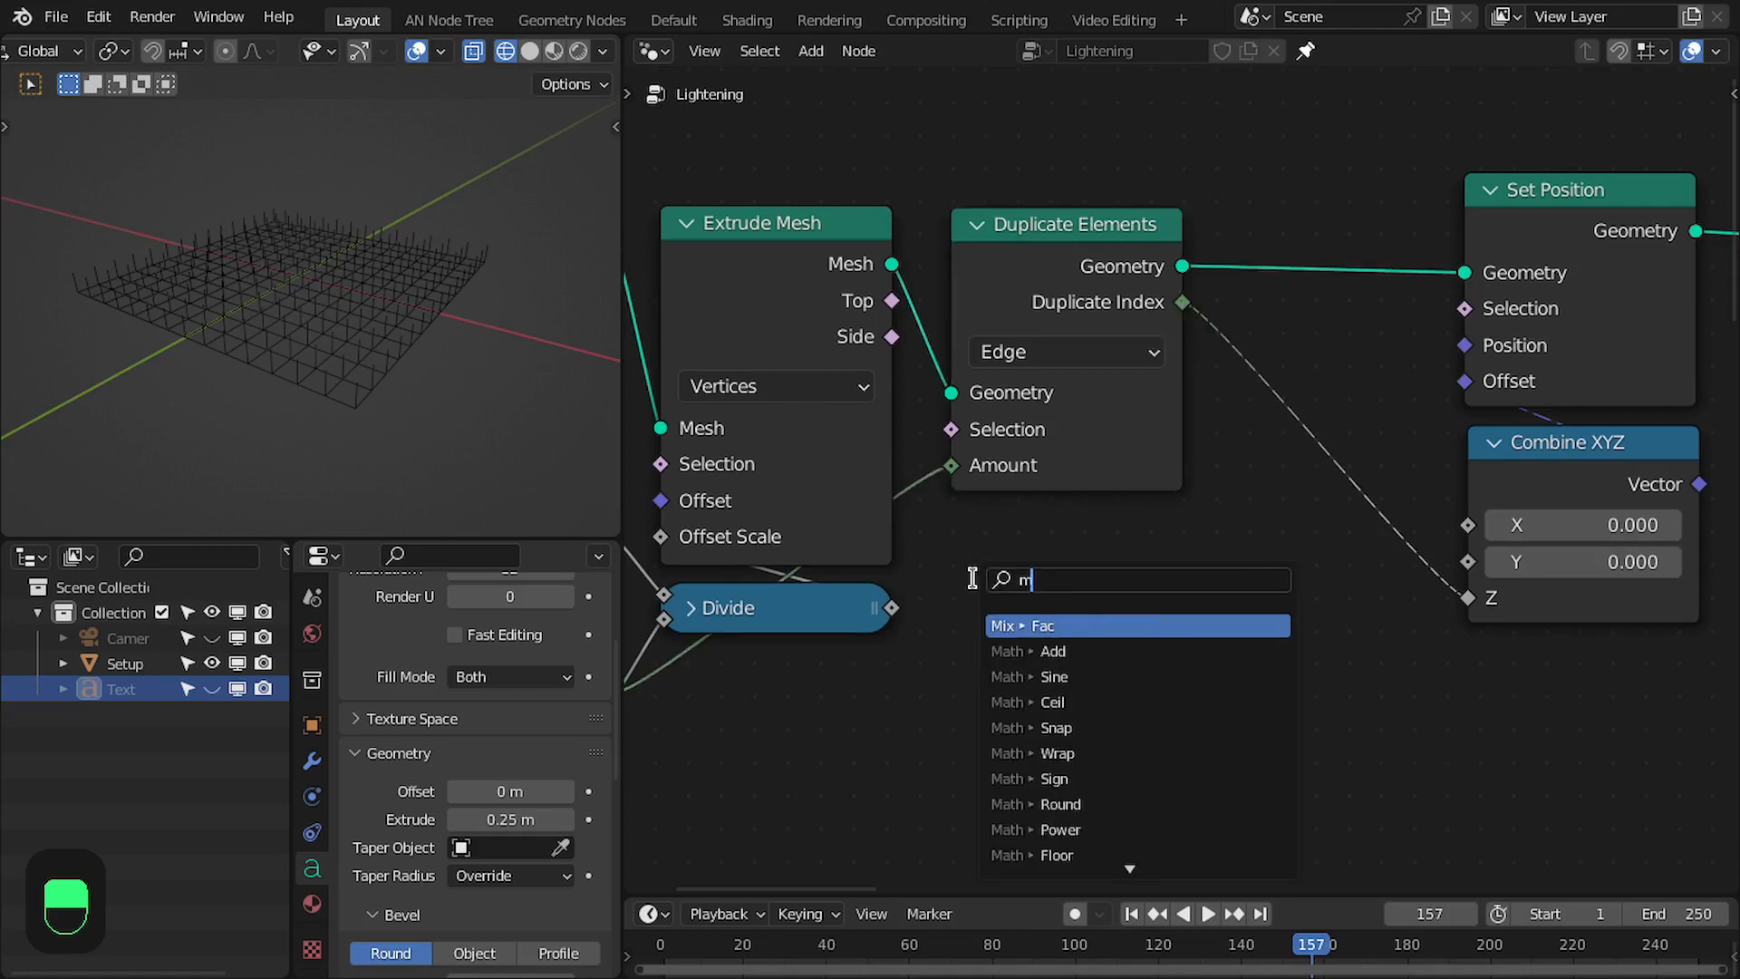
type("ult")
key("Return")
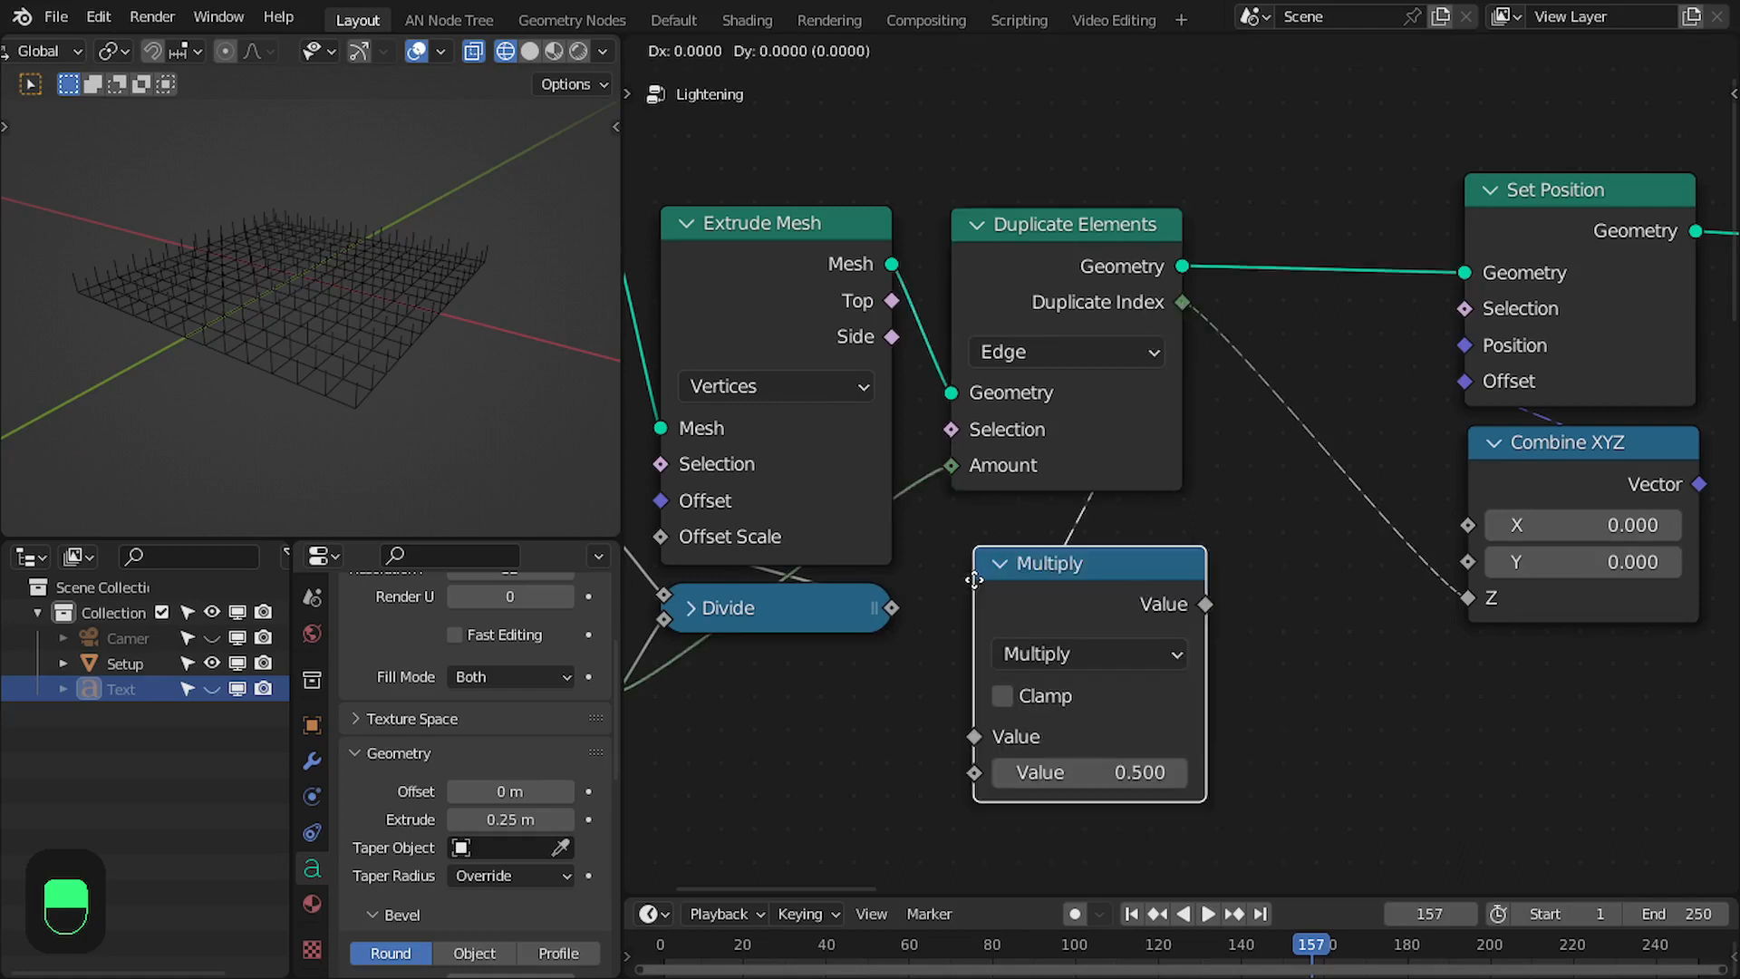
left_click(975, 551)
middle_click_drag(974, 551, 1159, 541)
left_click_drag(1078, 598, 1160, 559)
left_click_drag(1176, 743, 1182, 737)
middle_click_drag(1289, 651, 1040, 685)
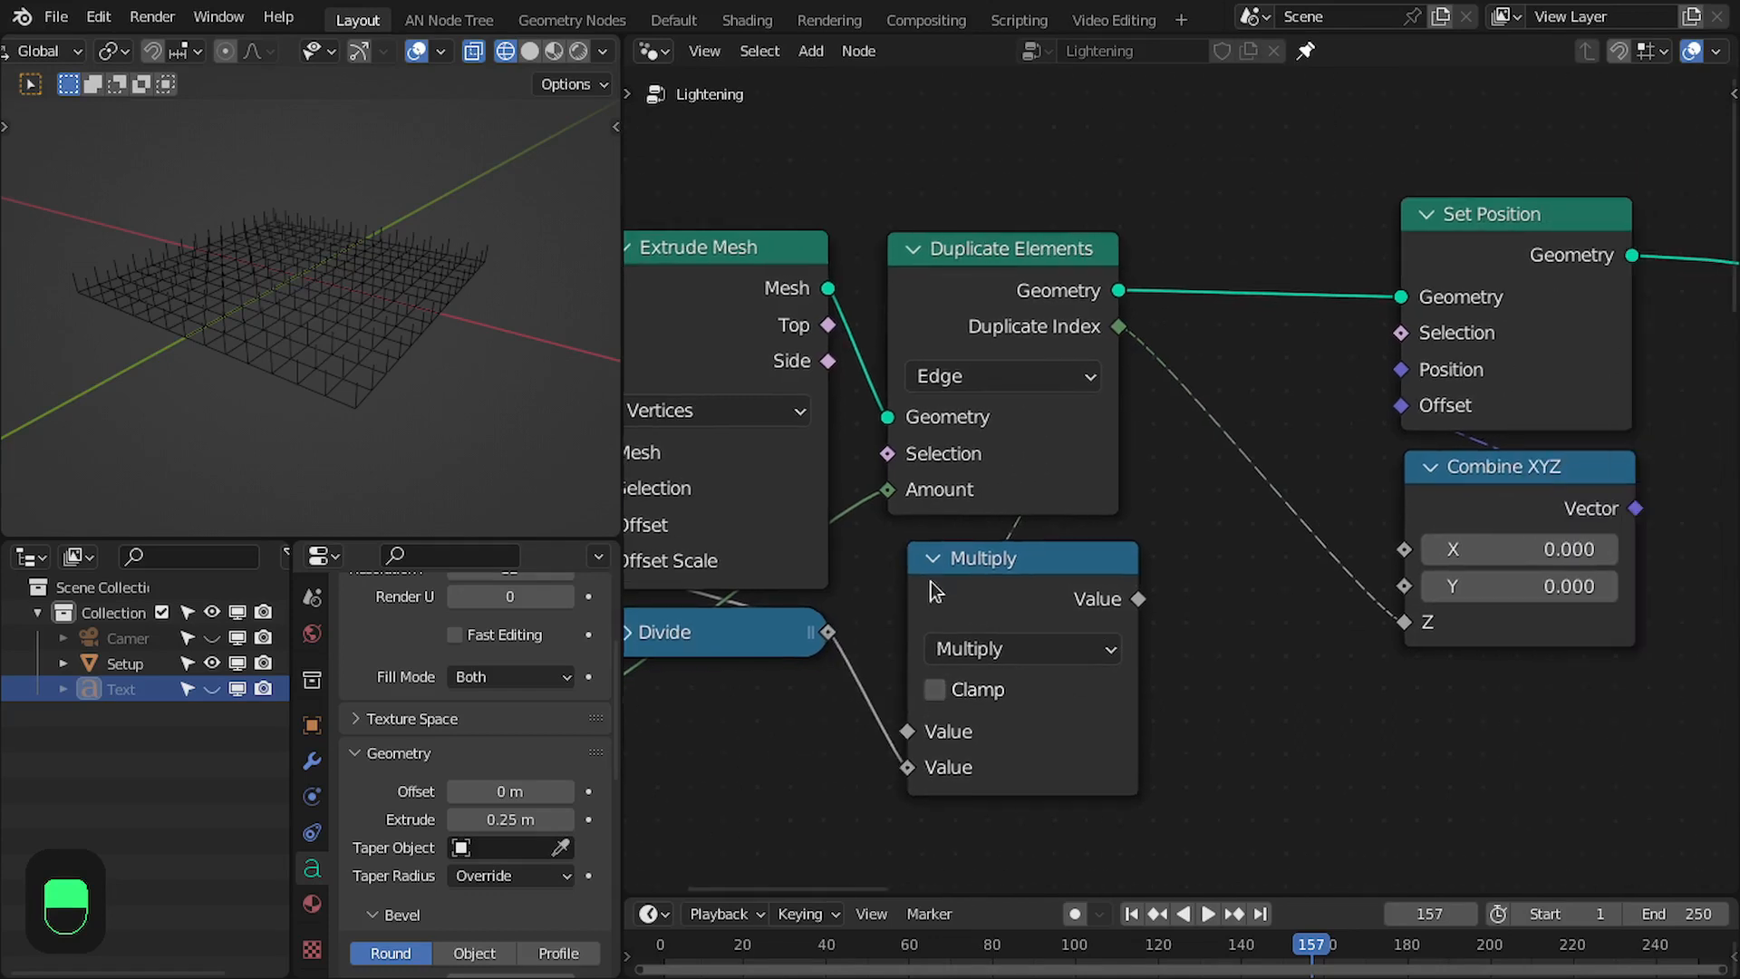
- Collapse the Multiply node below Duplicate Elements and feed its result into the Combine XYZ node's Z
left_click(932, 562)
left_click_drag(1003, 564, 978, 571)
left_click_drag(1403, 625, 1404, 625)
middle_click_drag(1404, 625, 1185, 639)
- Move Set Position and Combine XYZ close to Duplicate Elements, then select the Setup object and inspect its lattice
left_click_drag(1159, 702, 1332, 404)
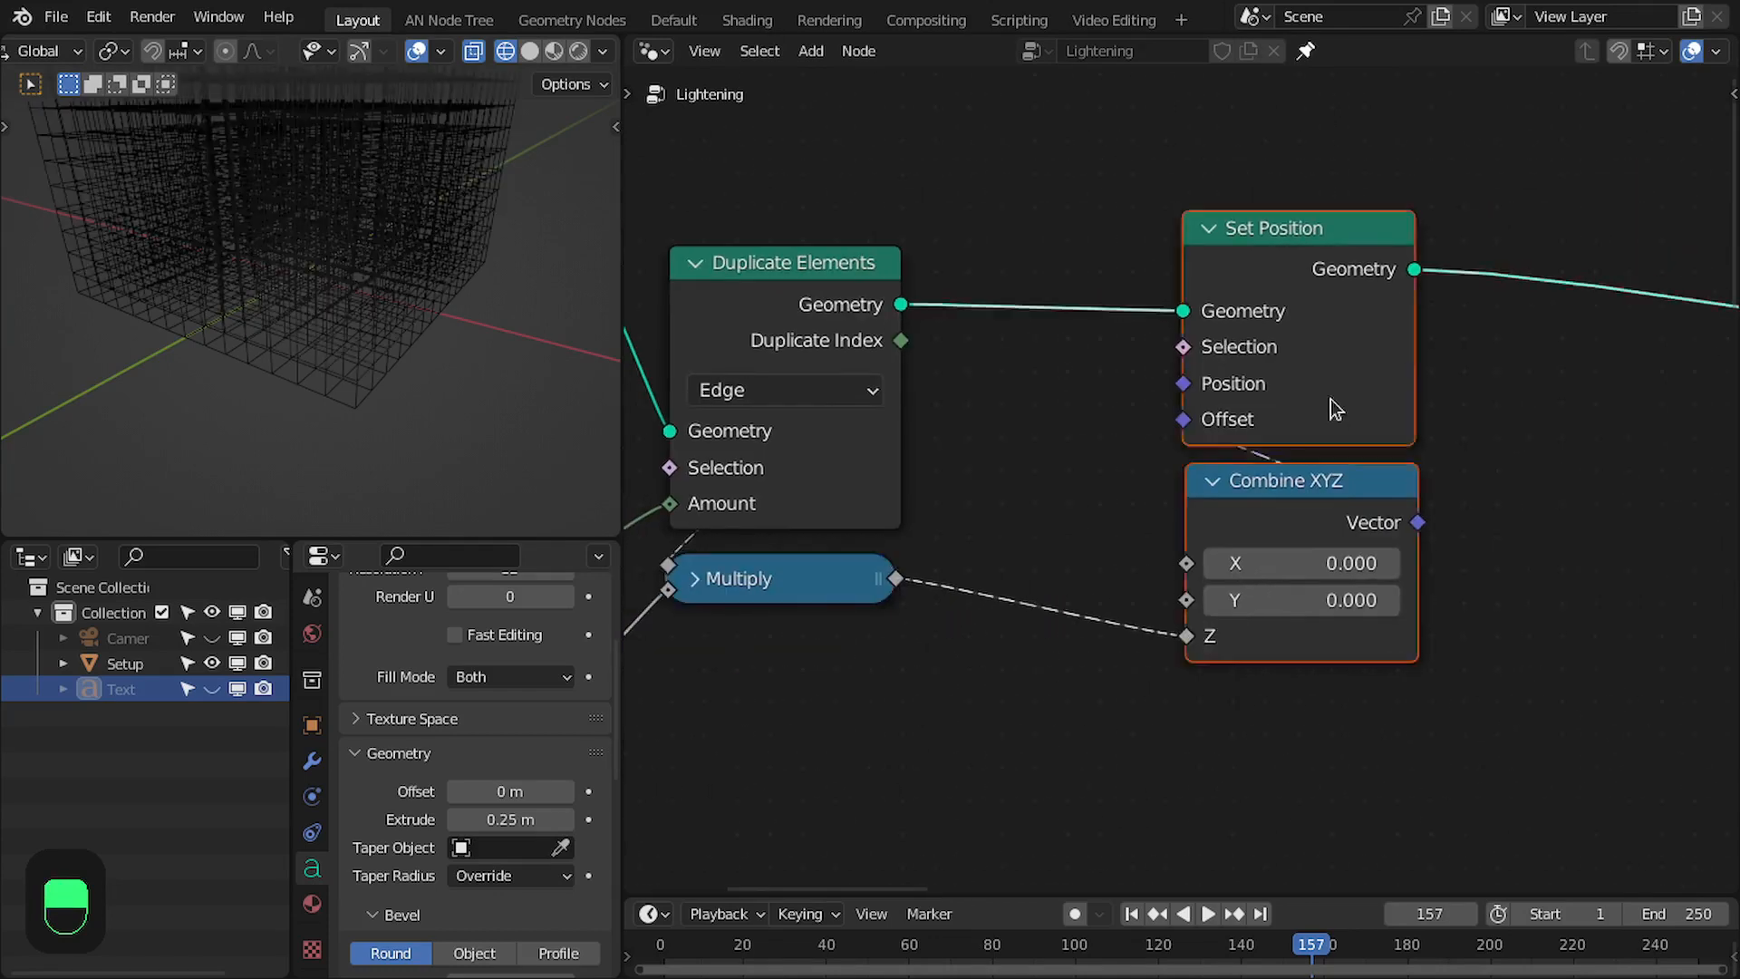
key("g")
left_click(1100, 439)
scroll(486, 373, "down", 6)
scroll(339, 232, "up", 2)
left_click(276, 237)
middle_click_drag(276, 236, 237, 279)
scroll(237, 279, "up", 1)
middle_click_drag(1057, 308, 1264, 397)
scroll(1341, 313, "down", 1)
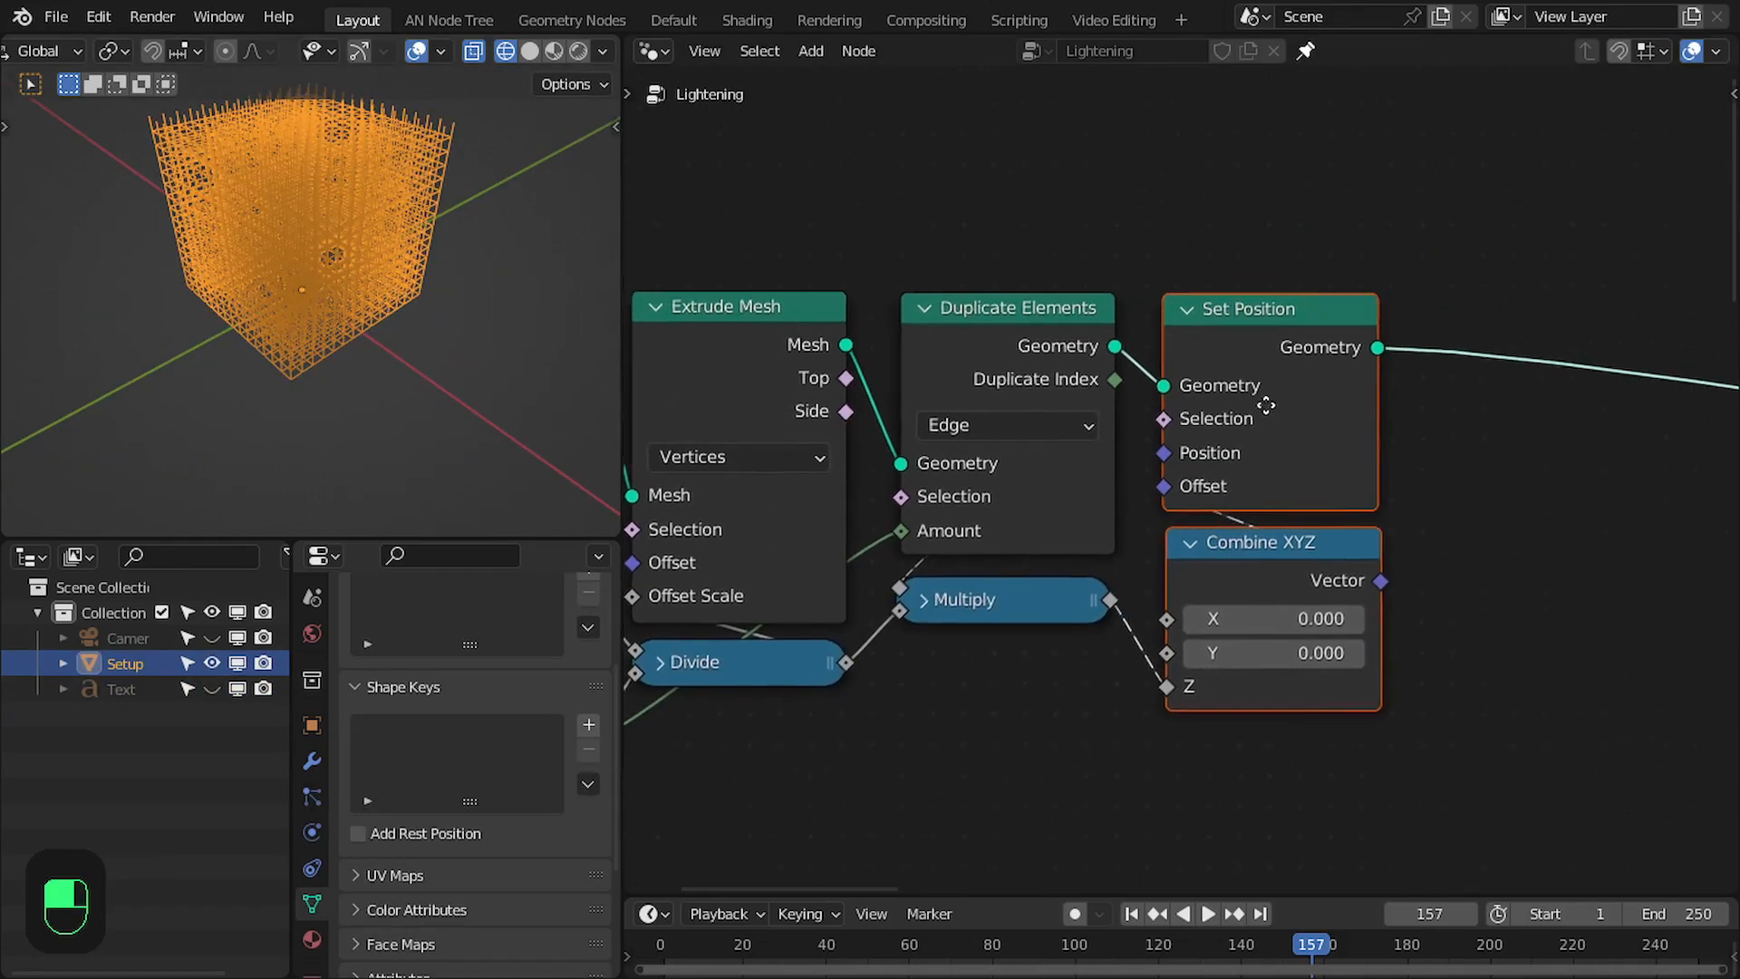
- Insert a Merge by Distance node after the lattice's Set Position node
middle_click_drag(1023, 314, 938, 341)
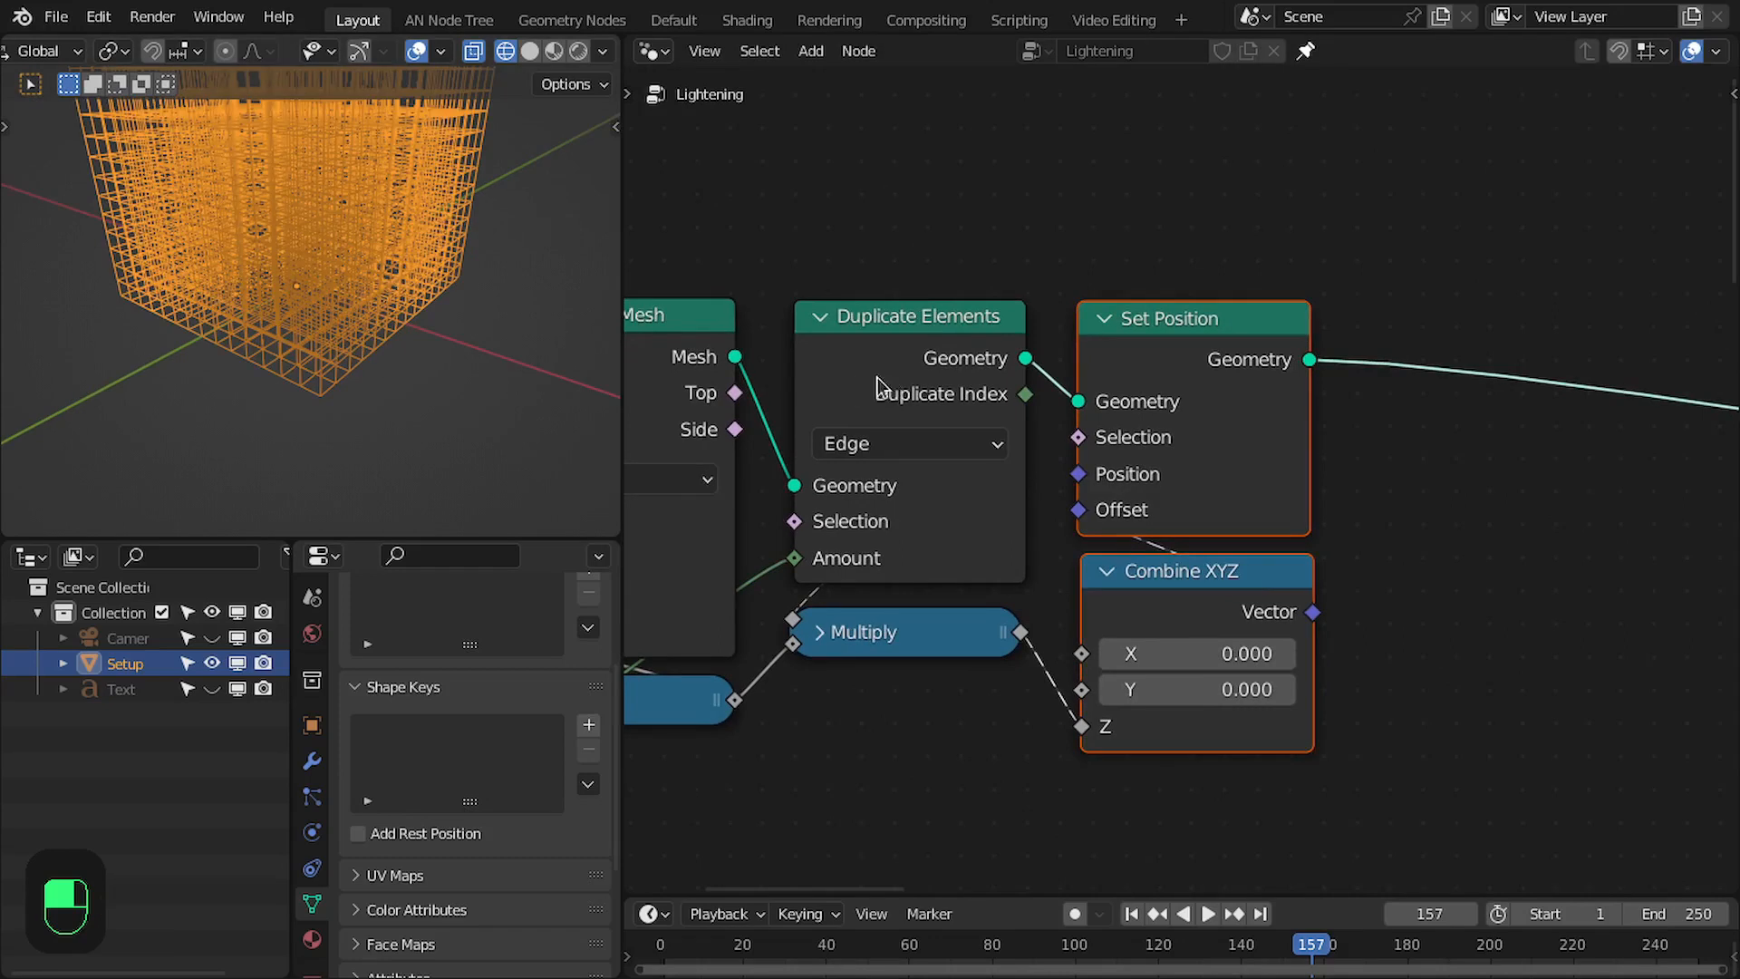
middle_click_drag(877, 377, 1316, 374)
middle_click_drag(1432, 401, 842, 379)
key("shift+a")
left_click(1302, 297)
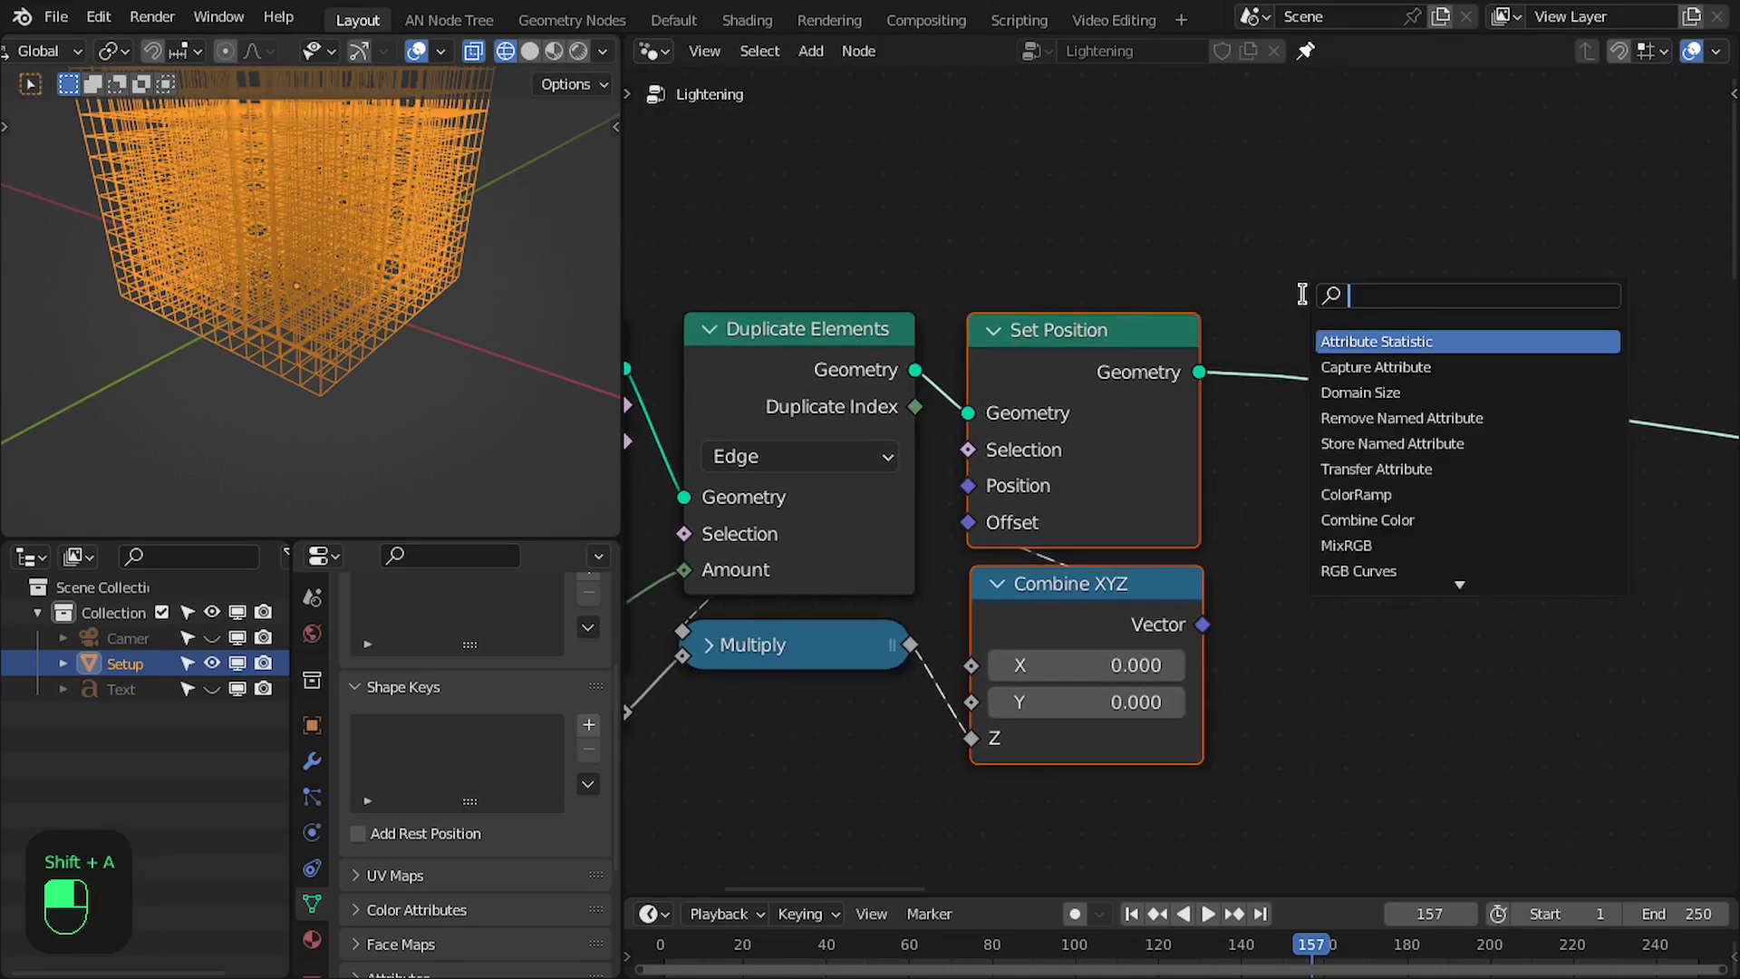
type("mereg")
key("Return")
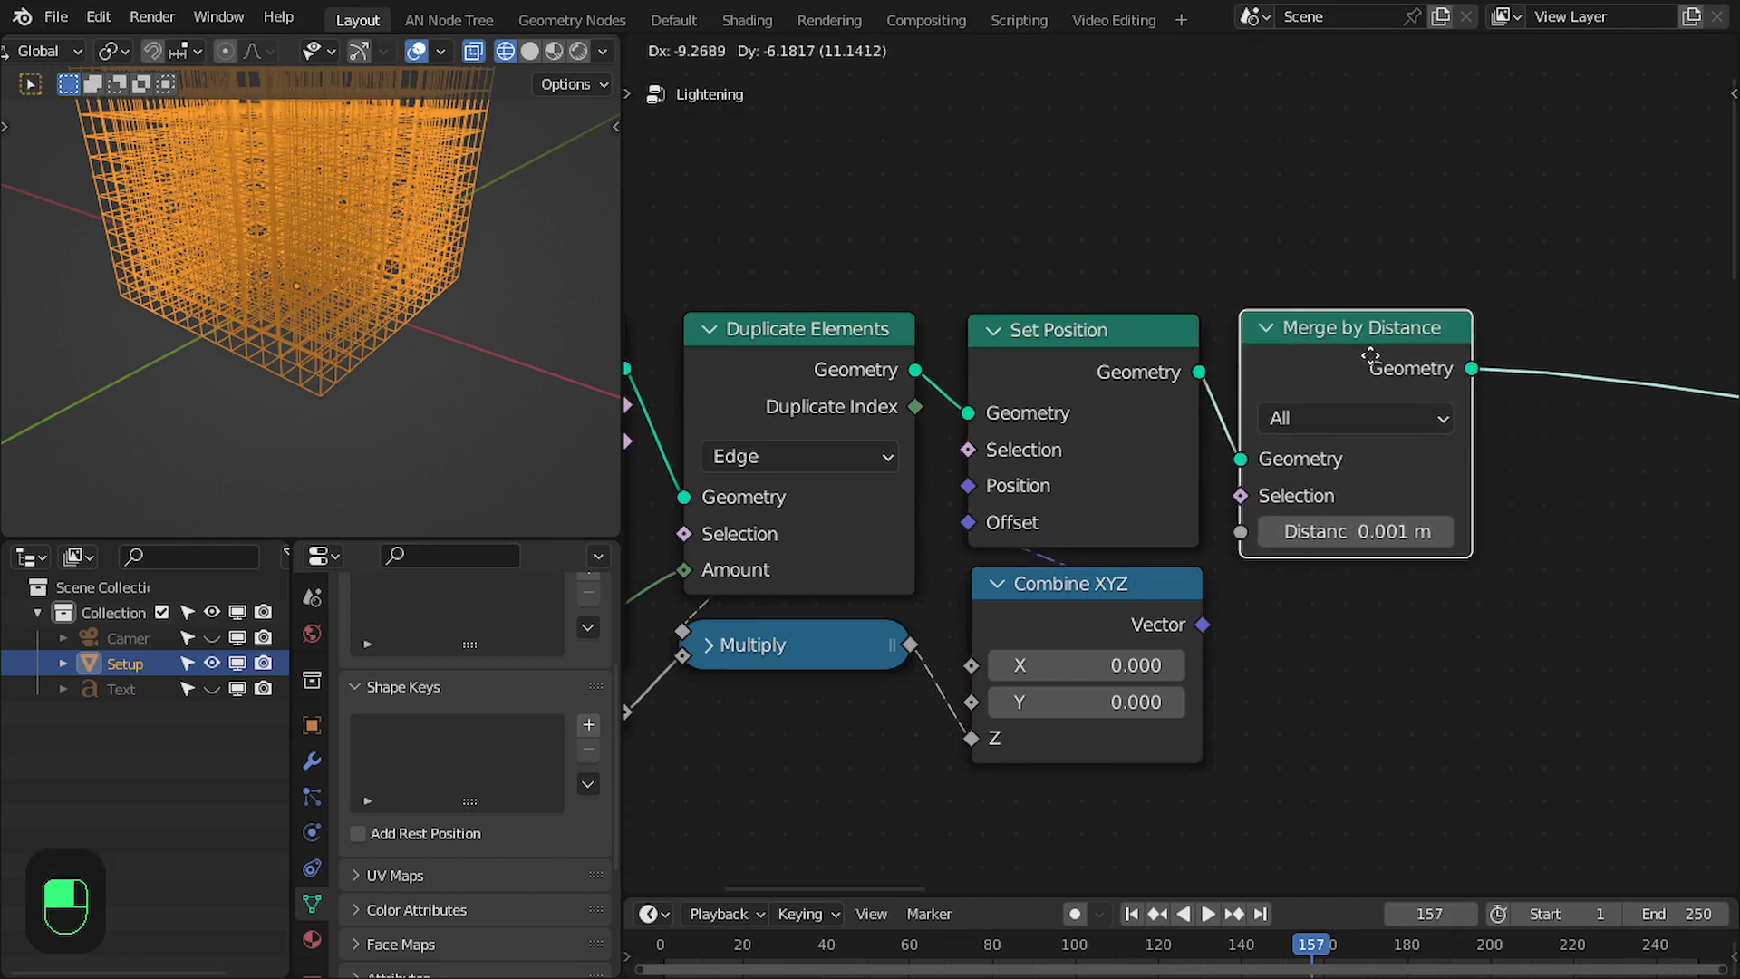
left_click(1364, 358)
- Select the lattice-building nodes and enclose them in a frame
scroll(1364, 358, "down", 2)
middle_click_drag(254, 264, 396, 247)
middle_click_drag(879, 296, 1232, 319)
scroll(1223, 322, "down", 2)
middle_click_drag(1010, 461, 967, 431)
left_click_drag(832, 322, 1538, 627)
left_click_drag(1182, 565, 1071, 597)
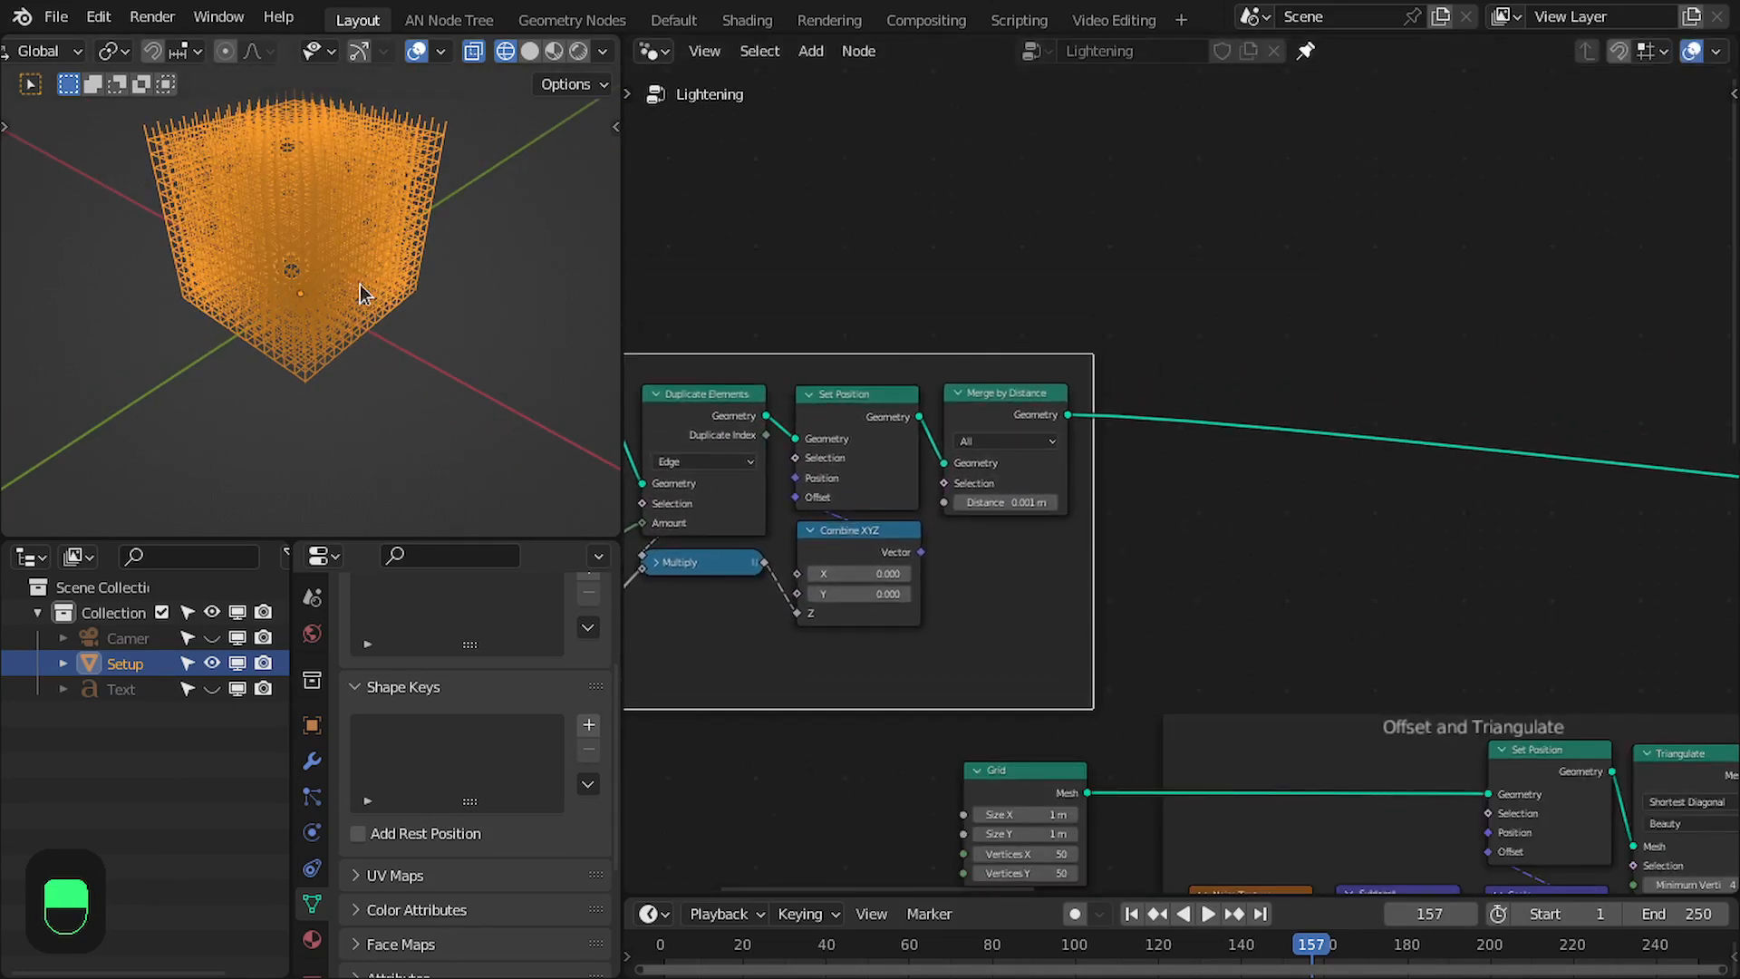
- Add a Geometry Switch node in the empty space above the Offset and Triangulate frame
scroll(1242, 464, "down", 2)
scroll(1255, 467, "up", 2)
middle_click_drag(1261, 469, 1062, 364)
scroll(1042, 471, "up", 3)
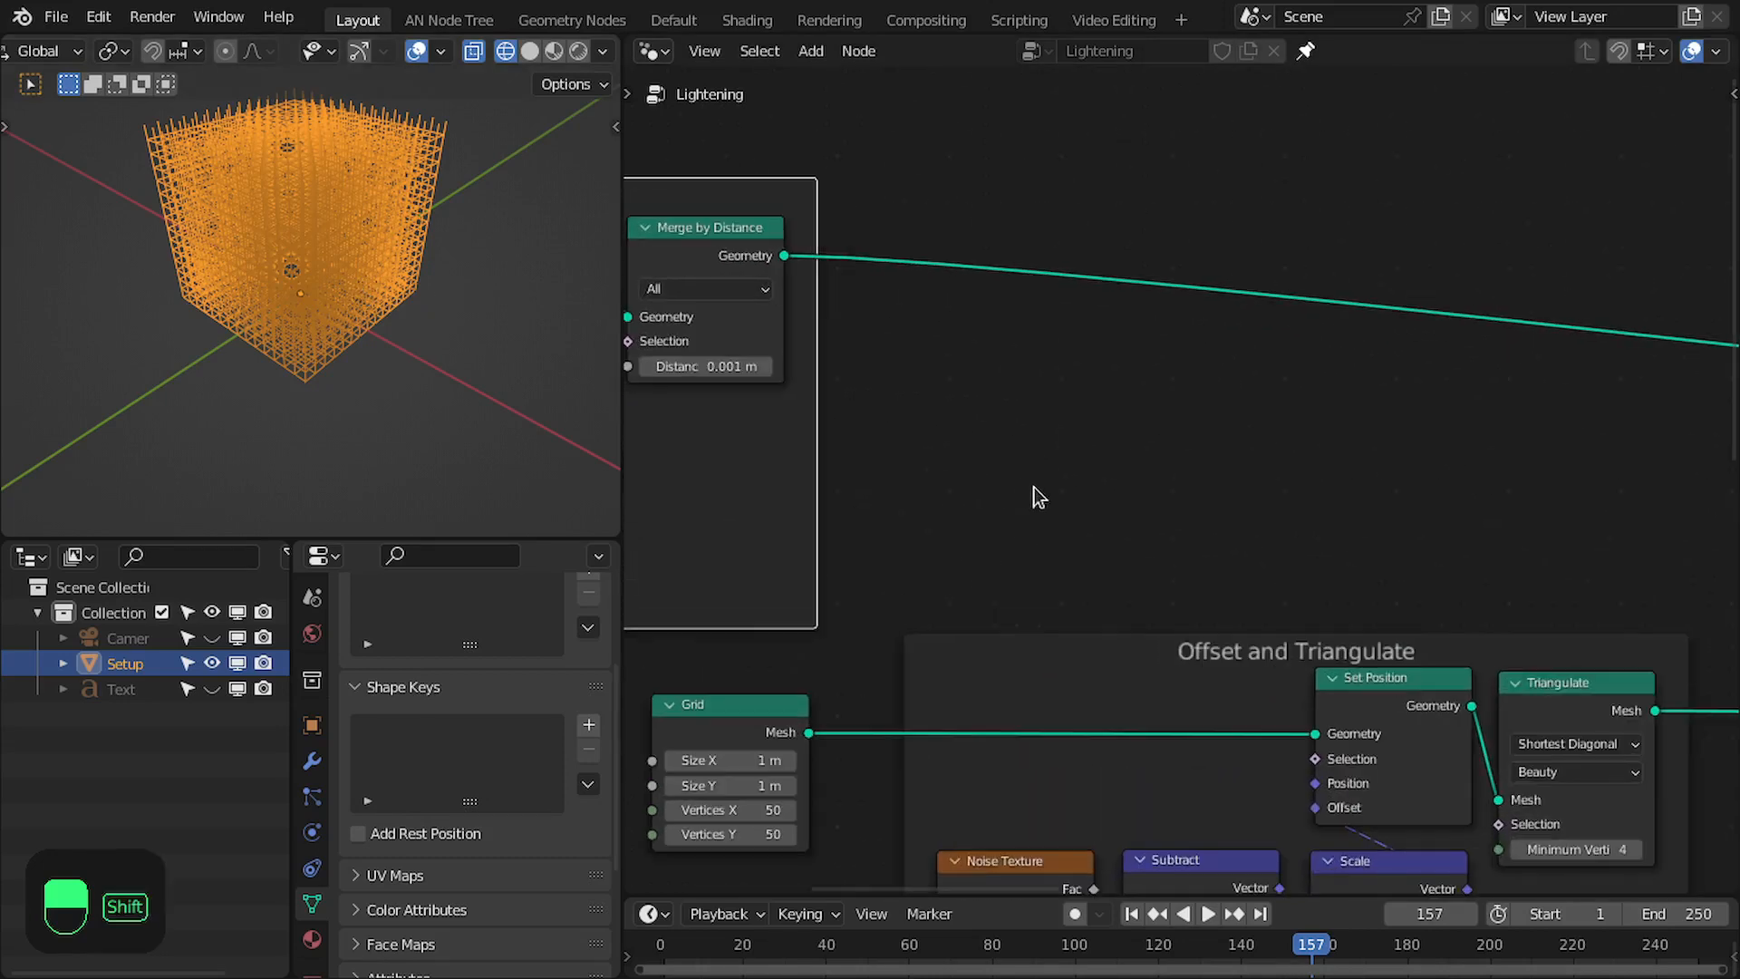
key("shift+a")
left_click(1009, 464)
type("swt")
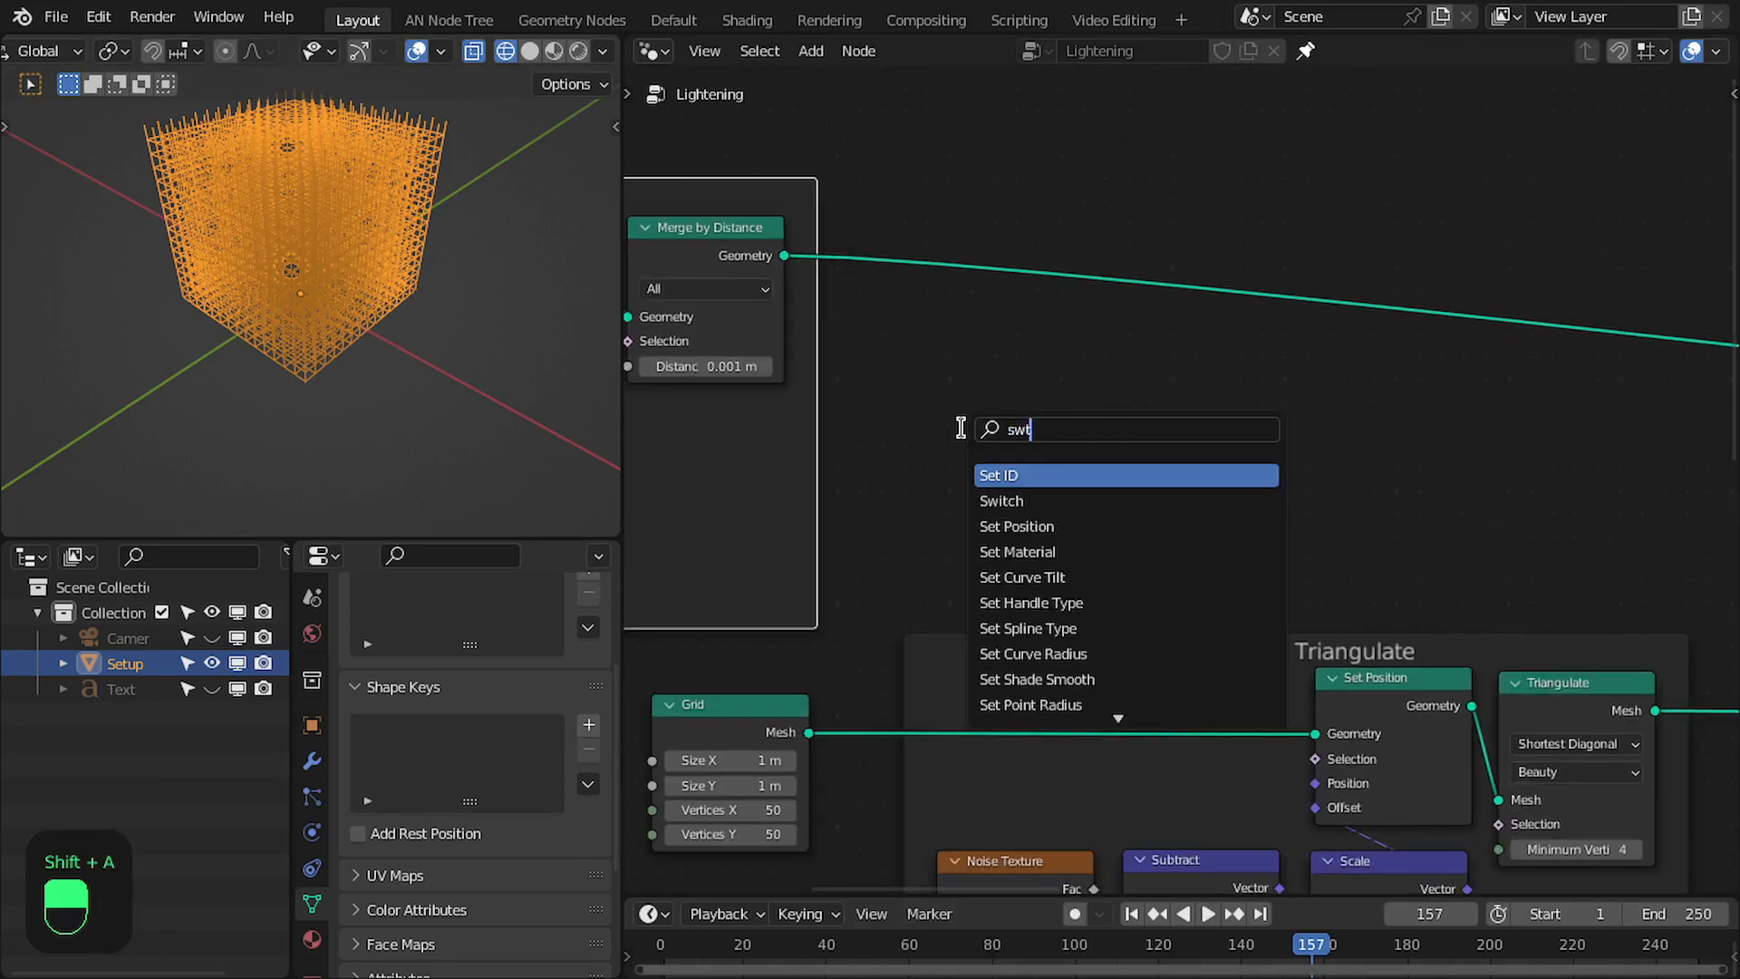
key("Down")
key("Return")
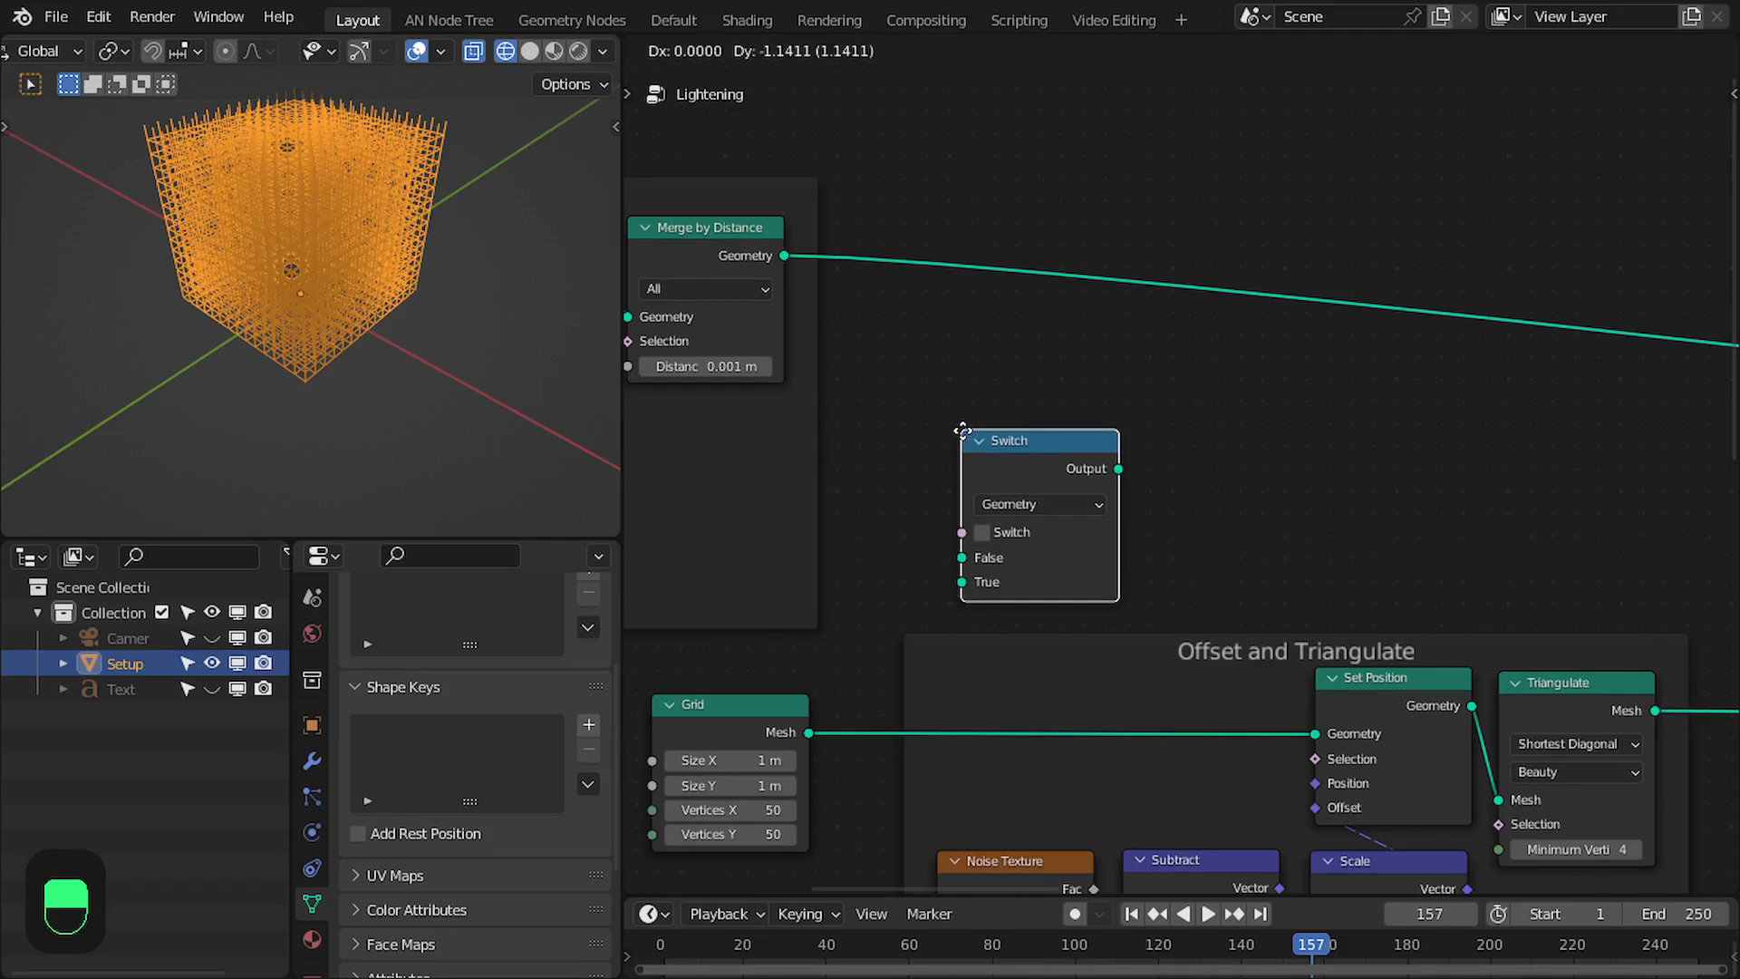
left_click(930, 429)
- Insert the Switch between Grid and Set Position with Grid as False and Merge by Distance as True, and enable it
scroll(1004, 458, "up", 1)
middle_click_drag(1005, 456, 1041, 312)
left_click_drag(1045, 274, 1085, 532)
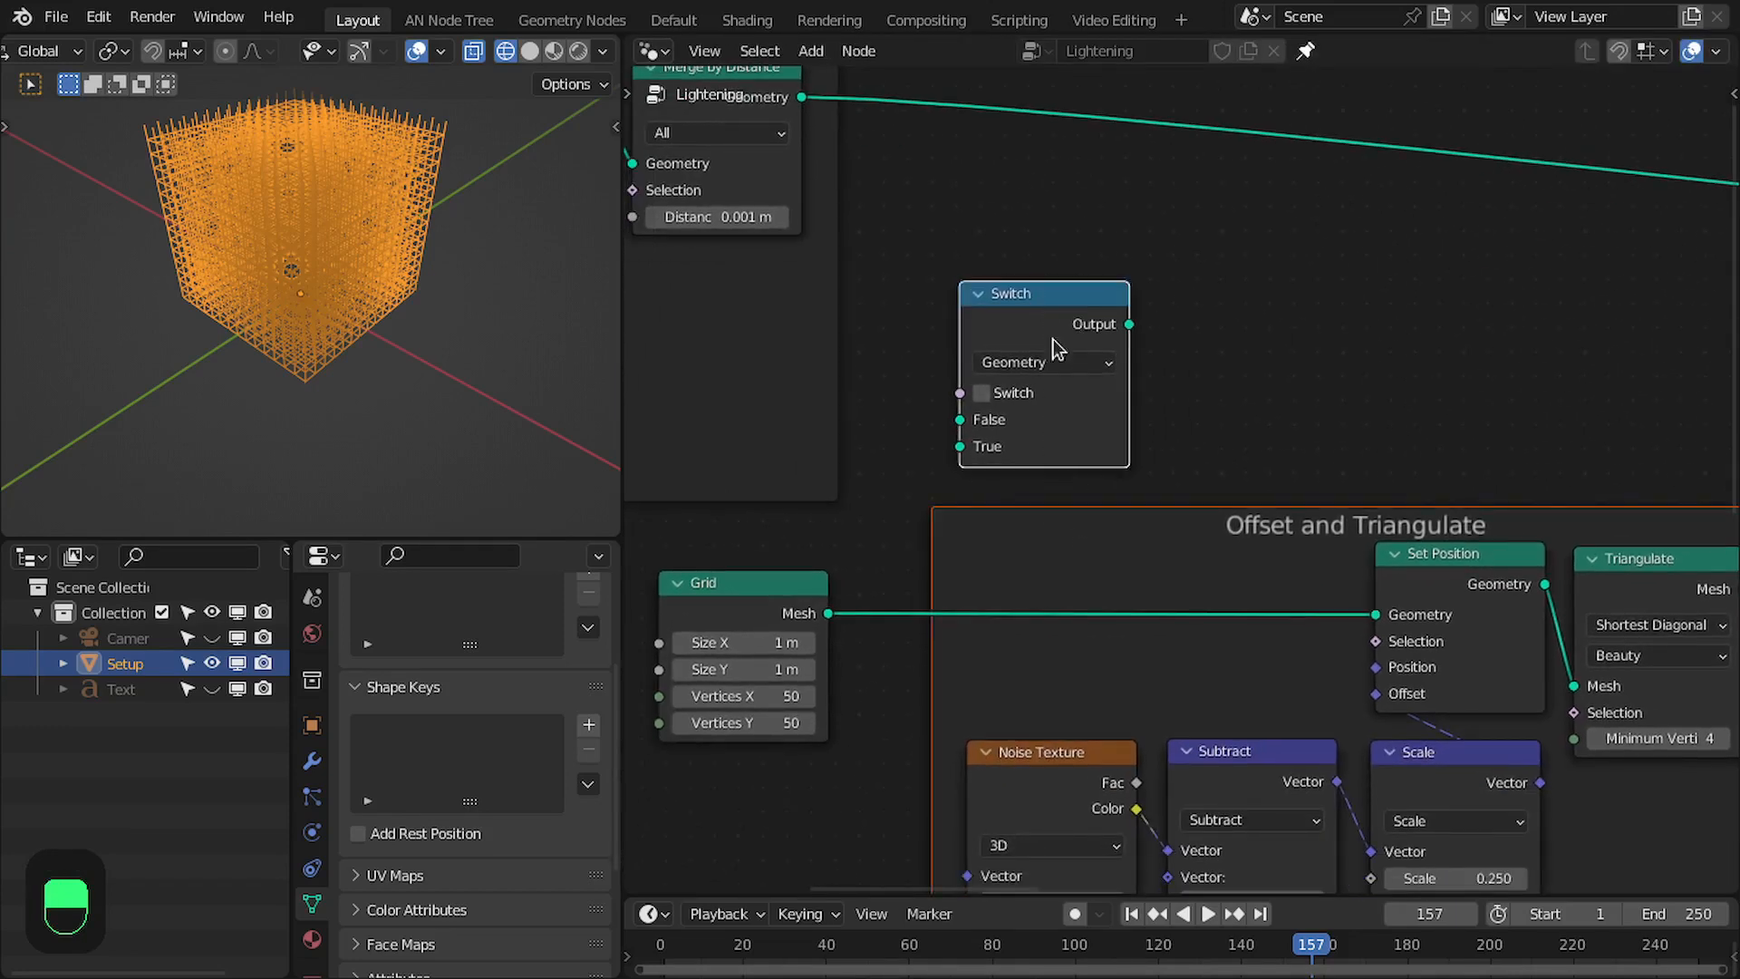
left_click_drag(1052, 326, 1060, 569)
left_click(800, 106)
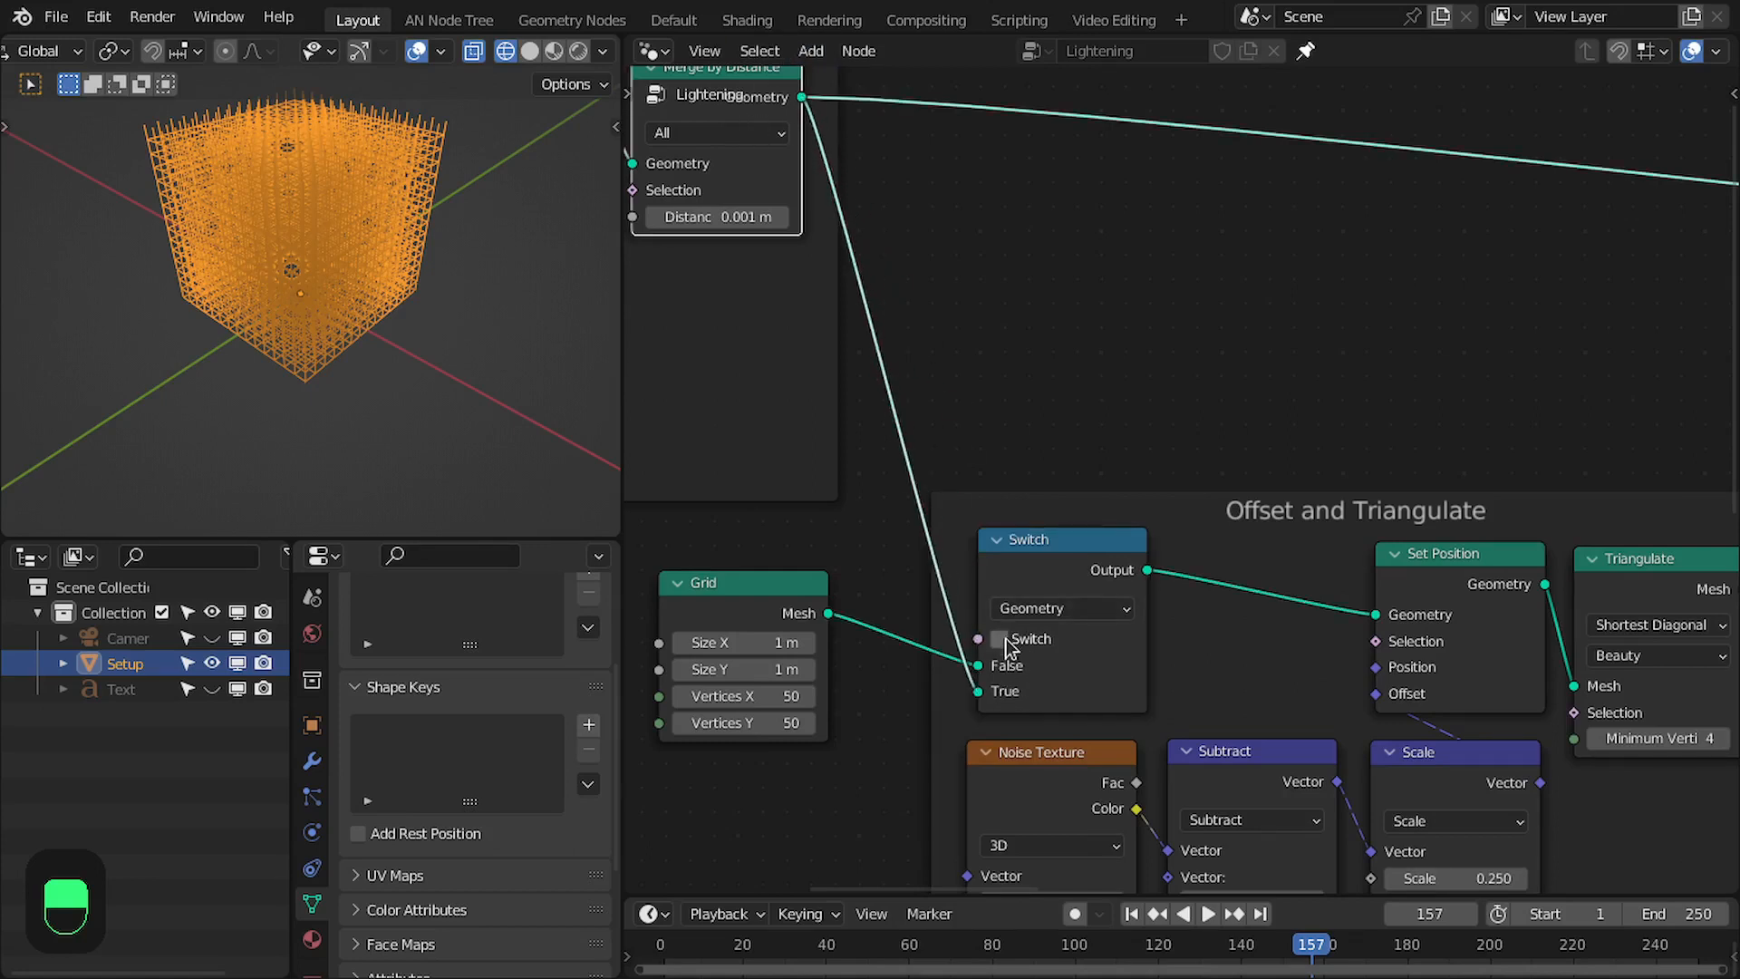
- Route the Set Material node's geometry back to the Group Output to show the finished lightning
scroll(1087, 617, "down", 8)
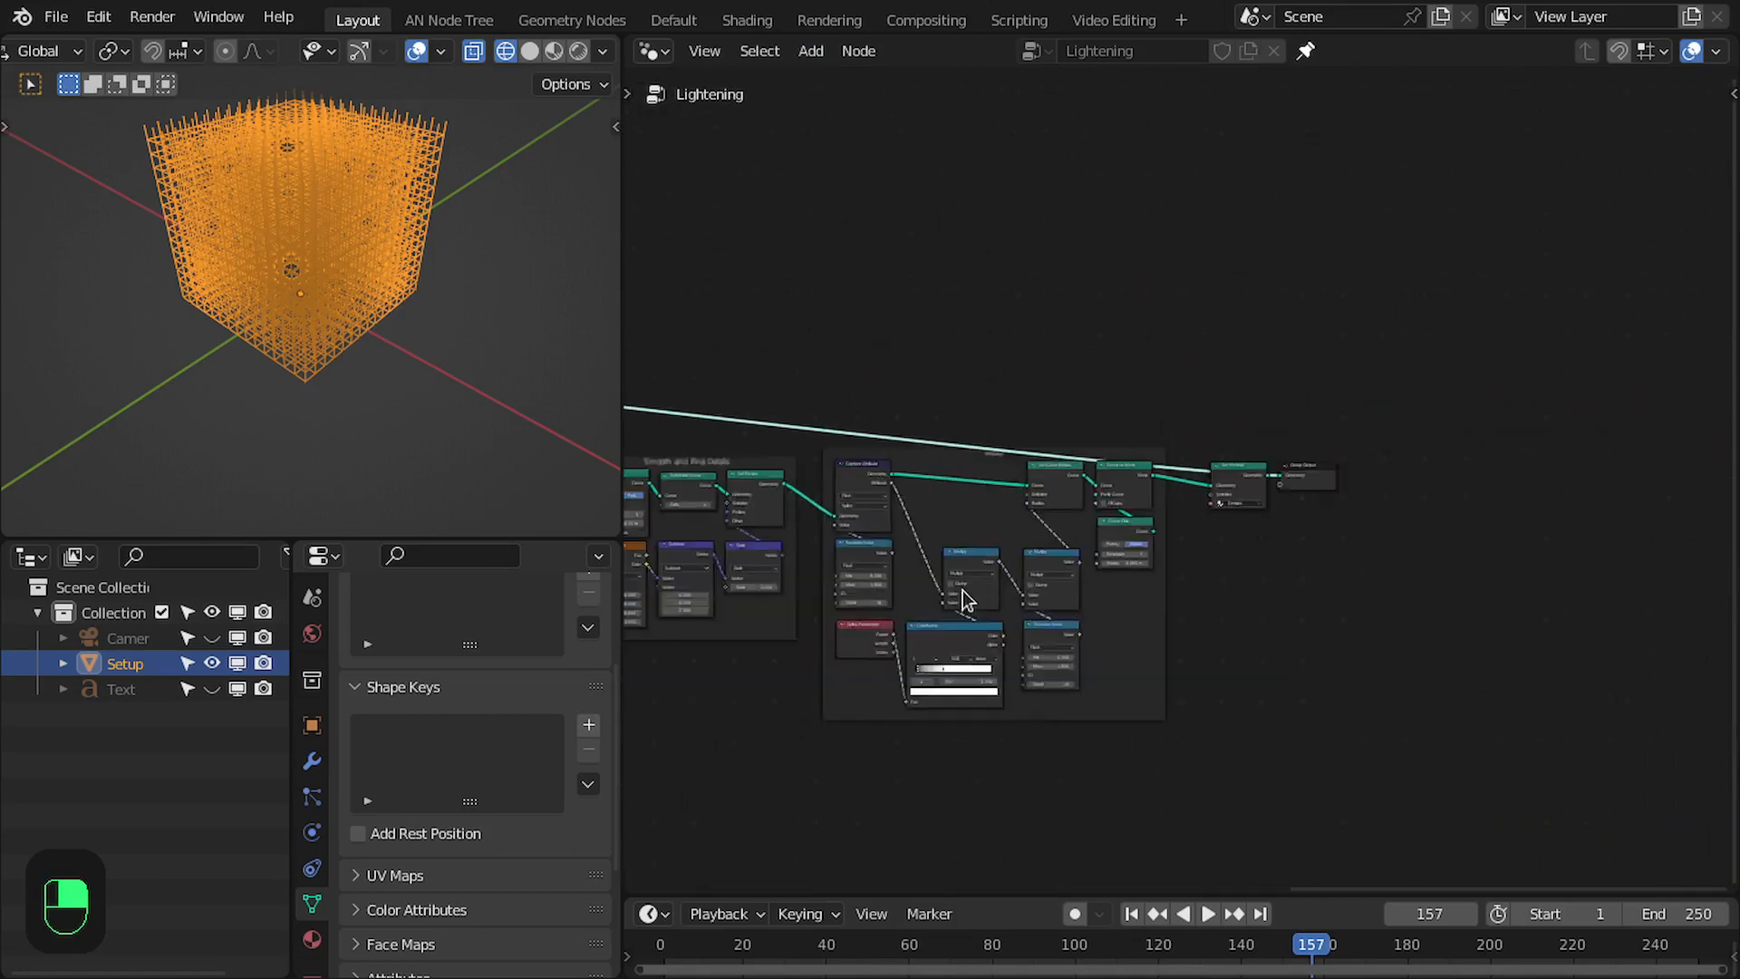
scroll(1188, 536, "up", 4)
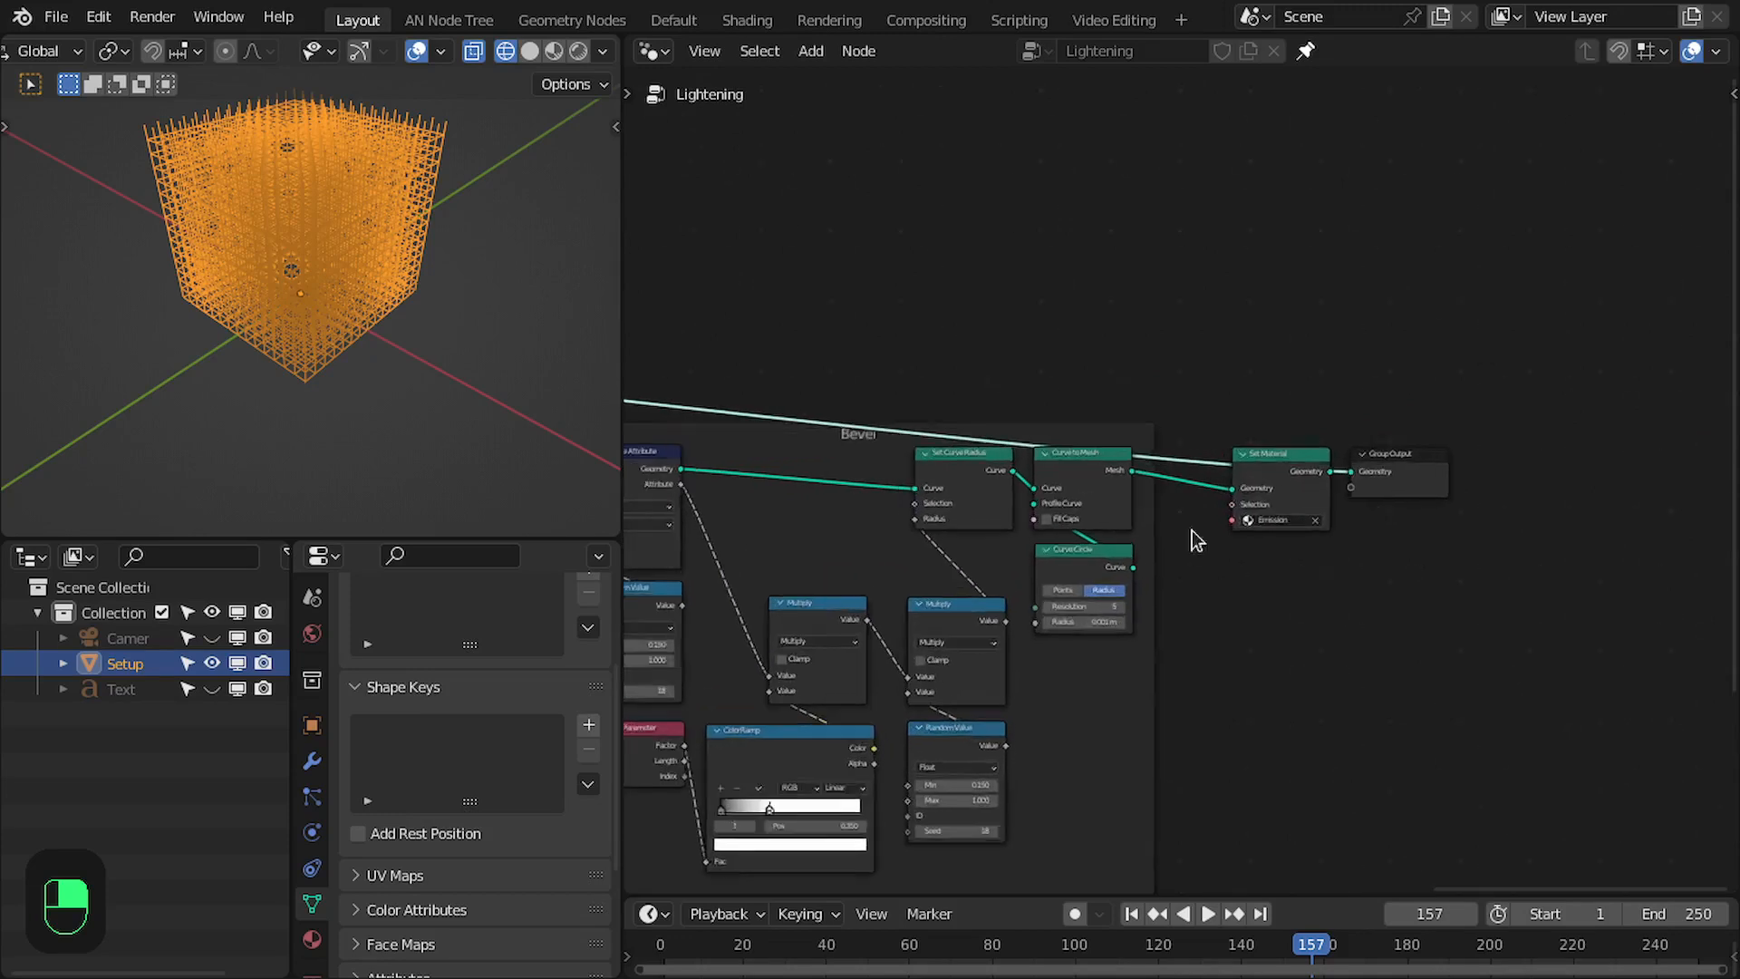
left_click(1306, 478, "alt+shift")
scroll(1295, 544, "down", 4)
middle_click_drag(1248, 720, 1428, 565)
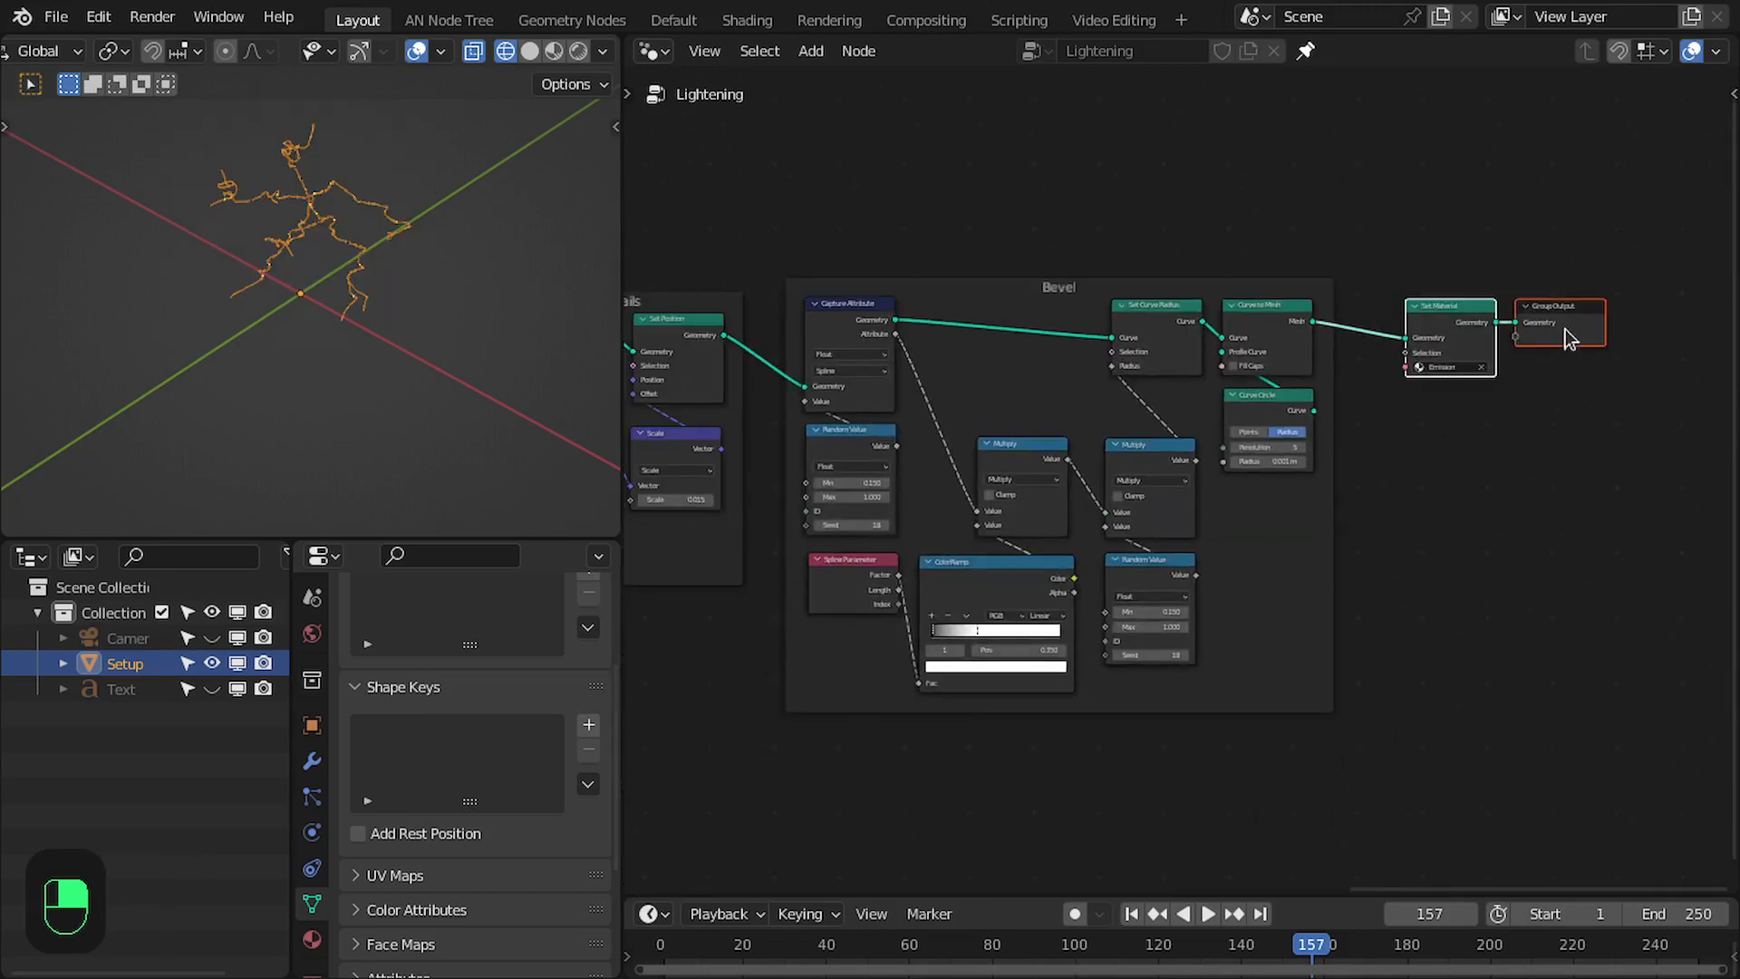
left_click_drag(1565, 329, 1560, 328)
- Disconnect the Map Range result from the Add node in the Paths frame
scroll(1296, 453, "down", 3)
middle_click_drag(1004, 586, 1313, 589)
scroll(434, 228, "up", 3)
scroll(310, 236, "down", 3)
middle_click_drag(434, 228, 369, 280)
middle_click_drag(852, 550, 1161, 528)
scroll(1160, 528, "up", 4)
middle_click_drag(1173, 647, 1223, 594)
scroll(1180, 594, "up", 2)
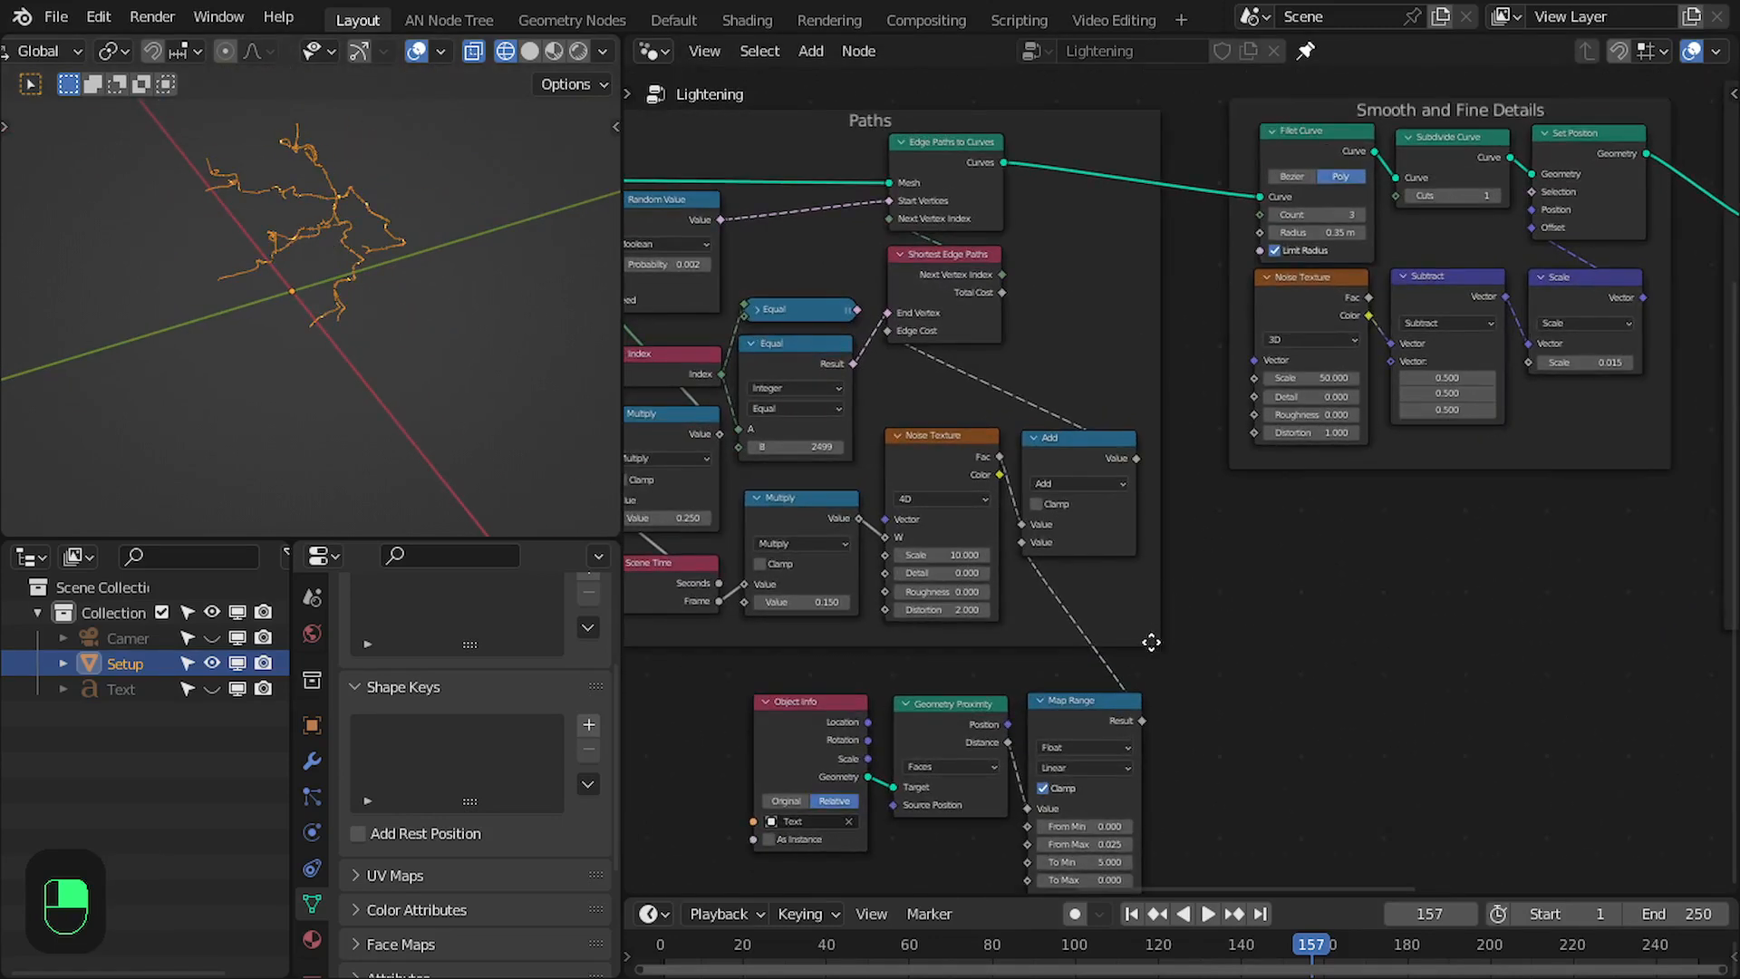
scroll(1151, 641, "up", 2)
right_click_drag(928, 755, 926, 756, "ctrl")
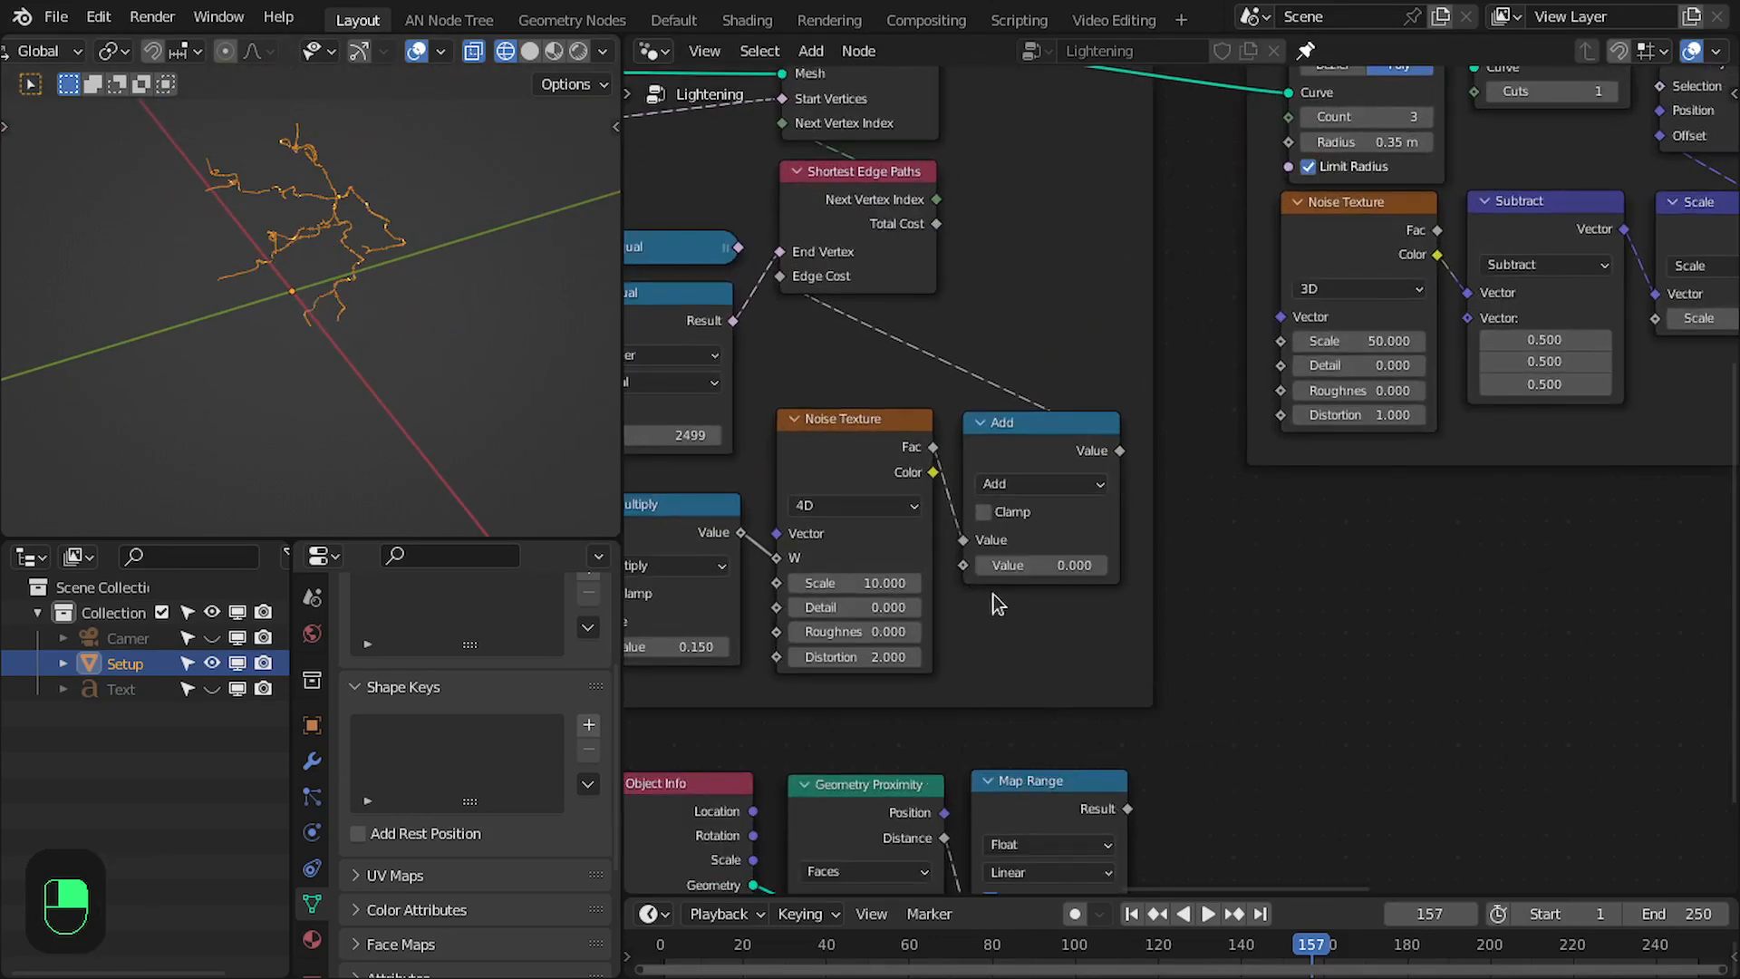
left_click(1014, 459)
- Play the animation and examine the 3D lightning from a different angle
scroll(1029, 568, "down", 1)
middle_click_drag(414, 346, 417, 299)
key("space")
key("space")
key("space")
key("space")
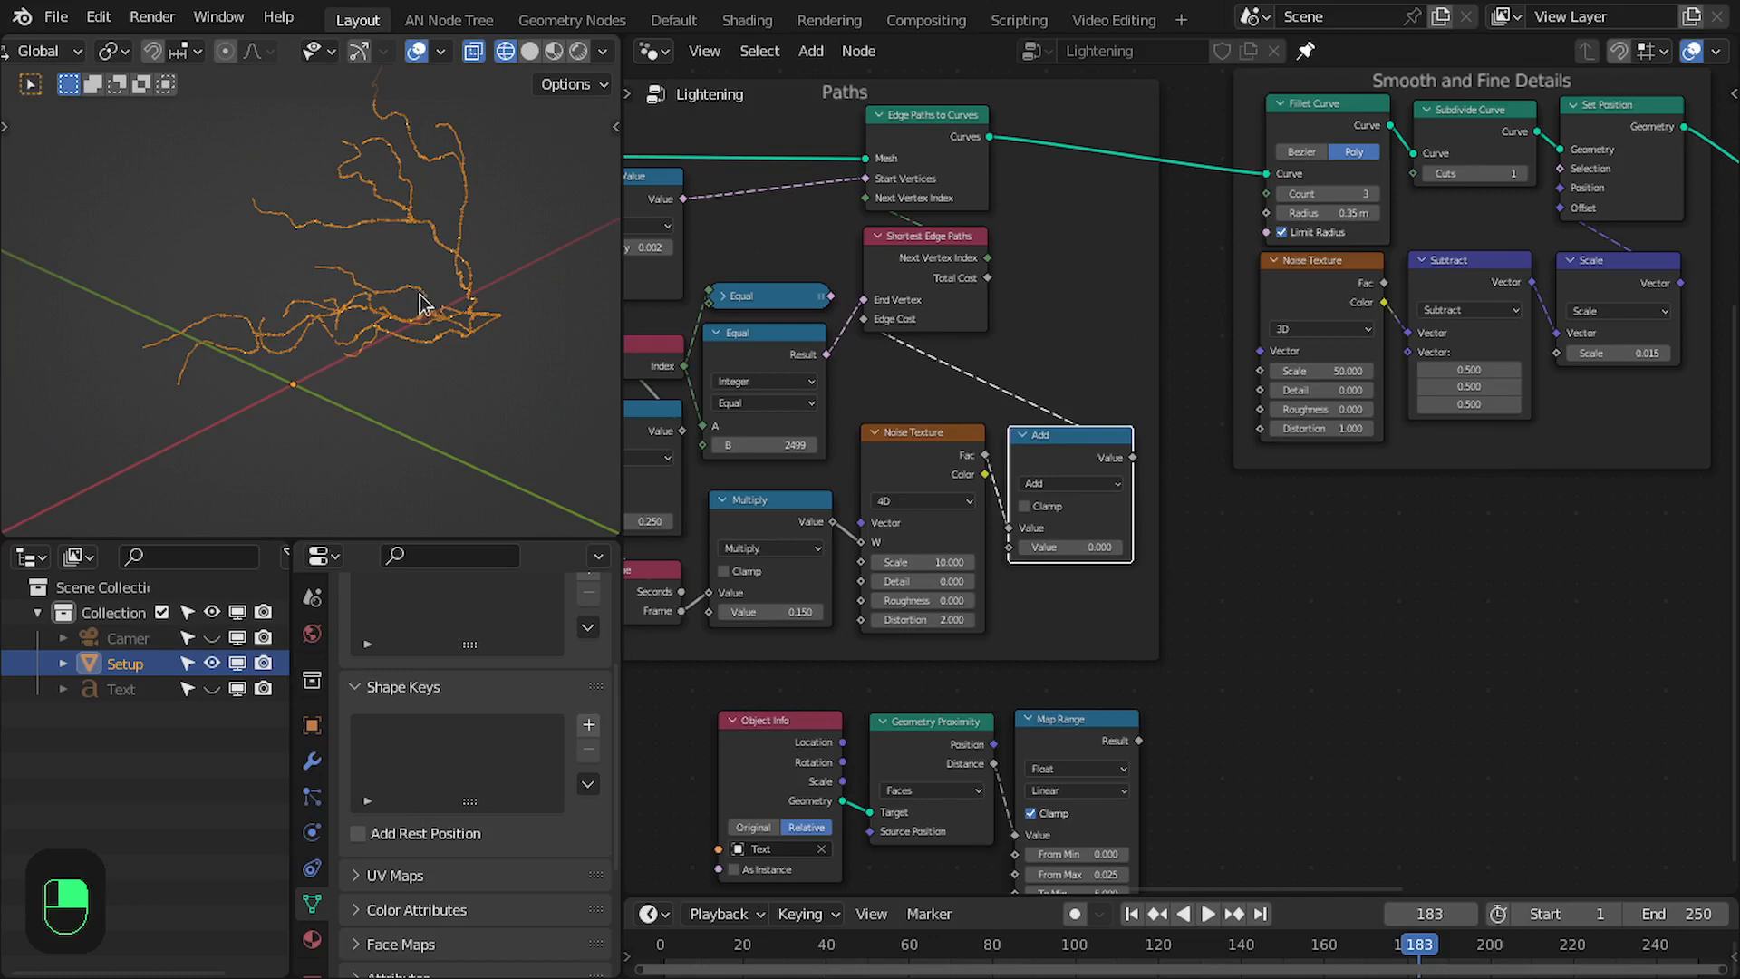
- Add a sphere empty at the world origin and scale it down to about an eighth of its size
key("z")
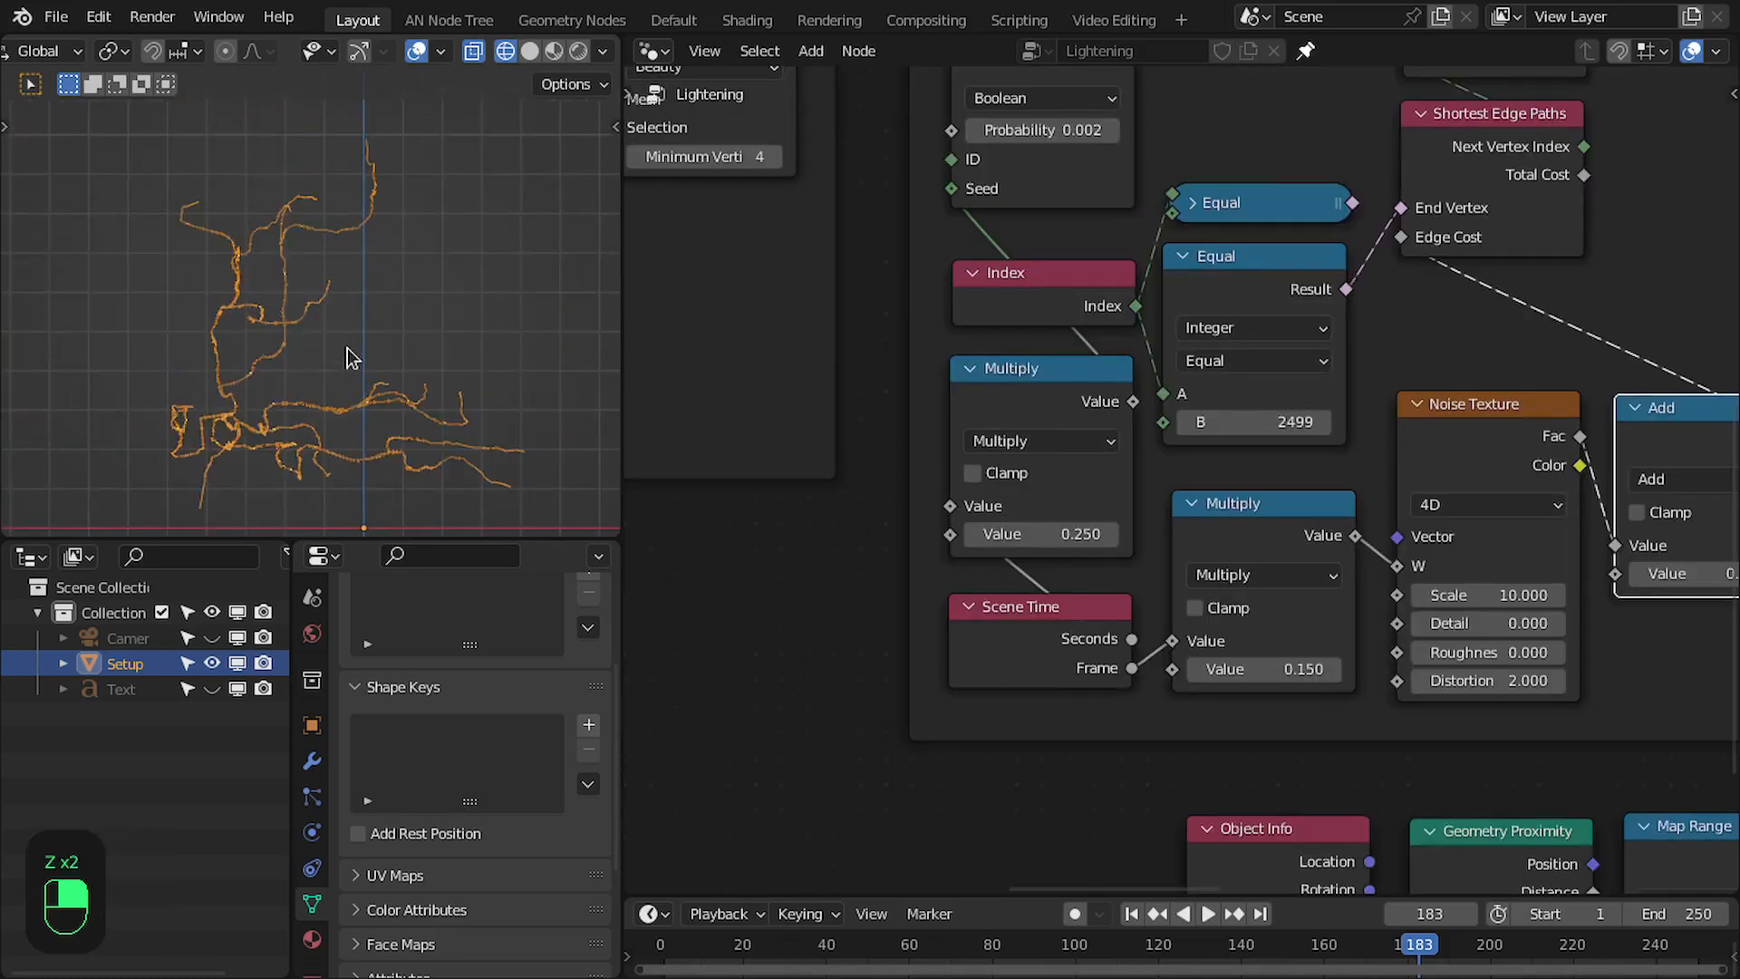
scroll(351, 359, "down", 1)
scroll(1350, 413, "down", 2)
scroll(1401, 304, "up", 1)
middle_click_drag(1401, 285, 1350, 391)
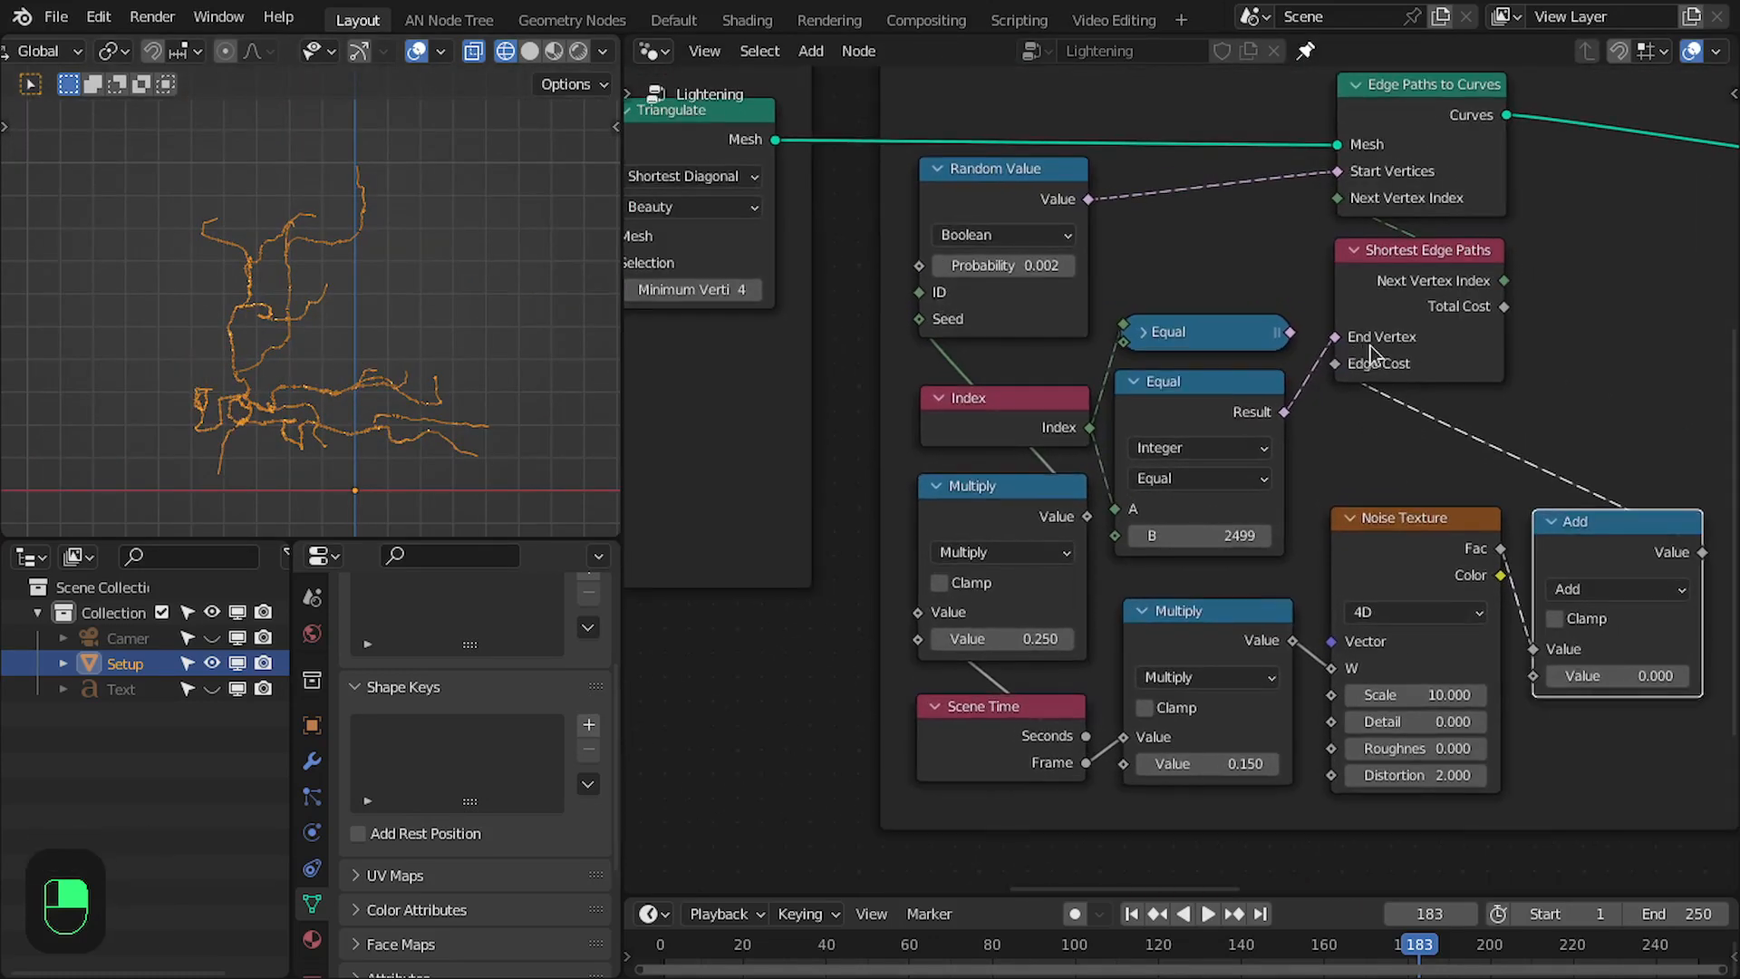
scroll(335, 382, "down", 2)
key("shift+a")
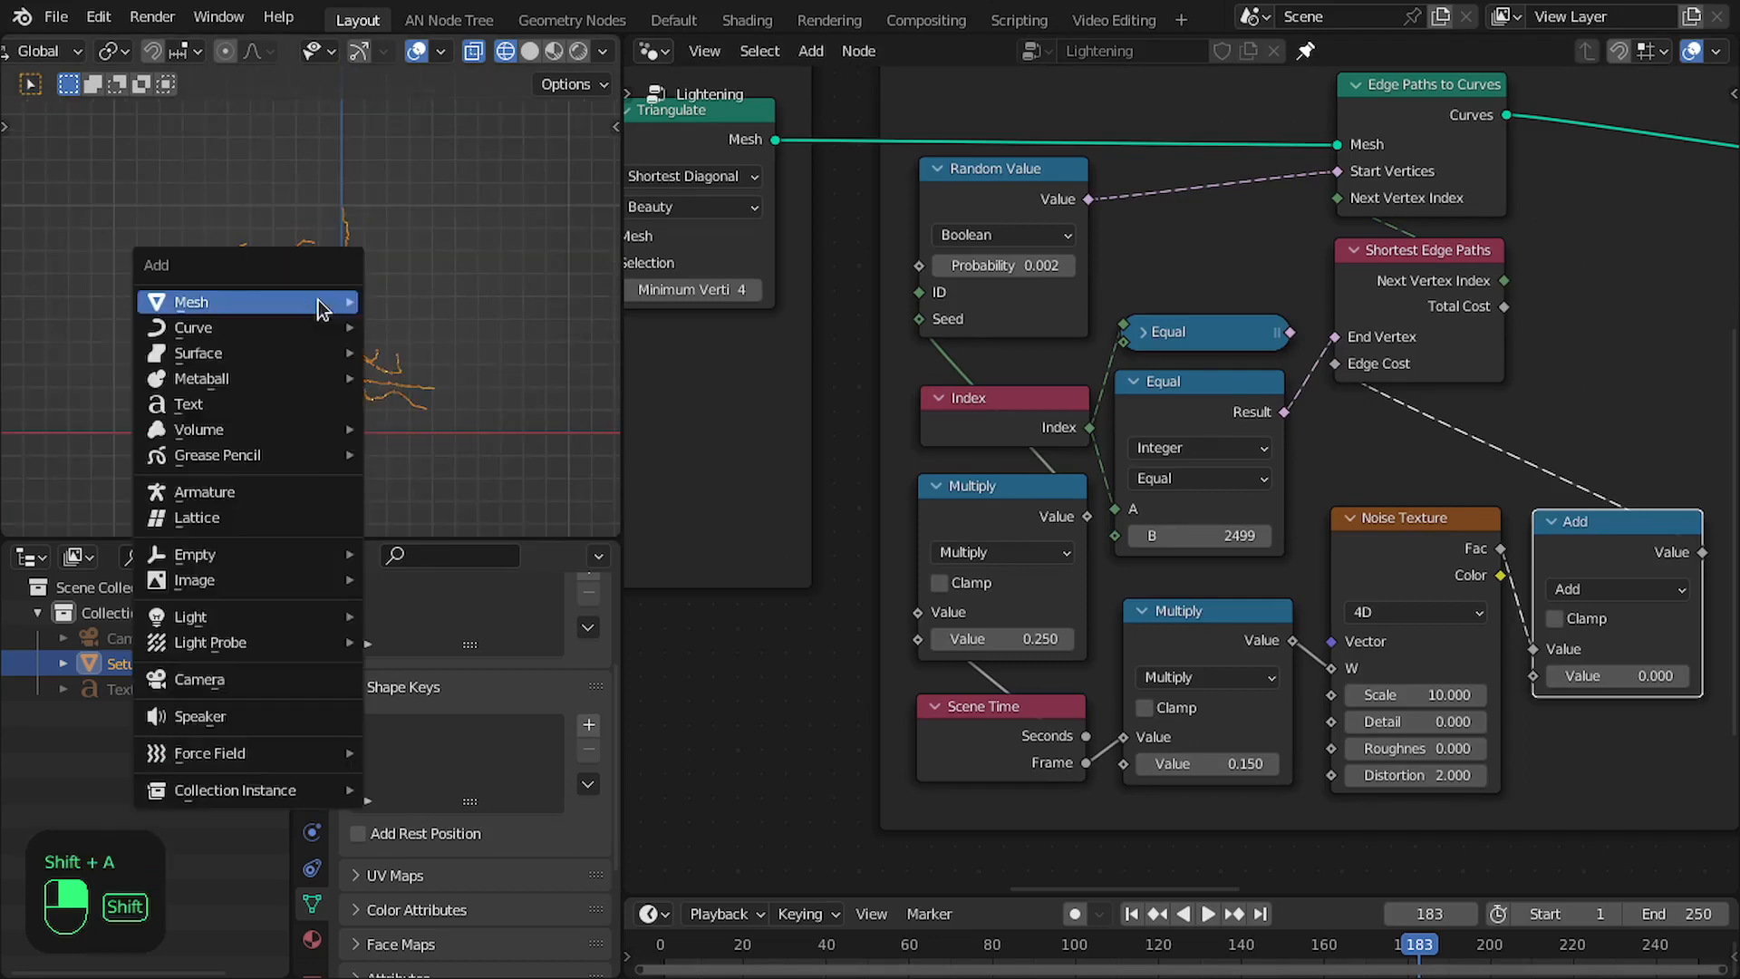
mouse_move(195, 557)
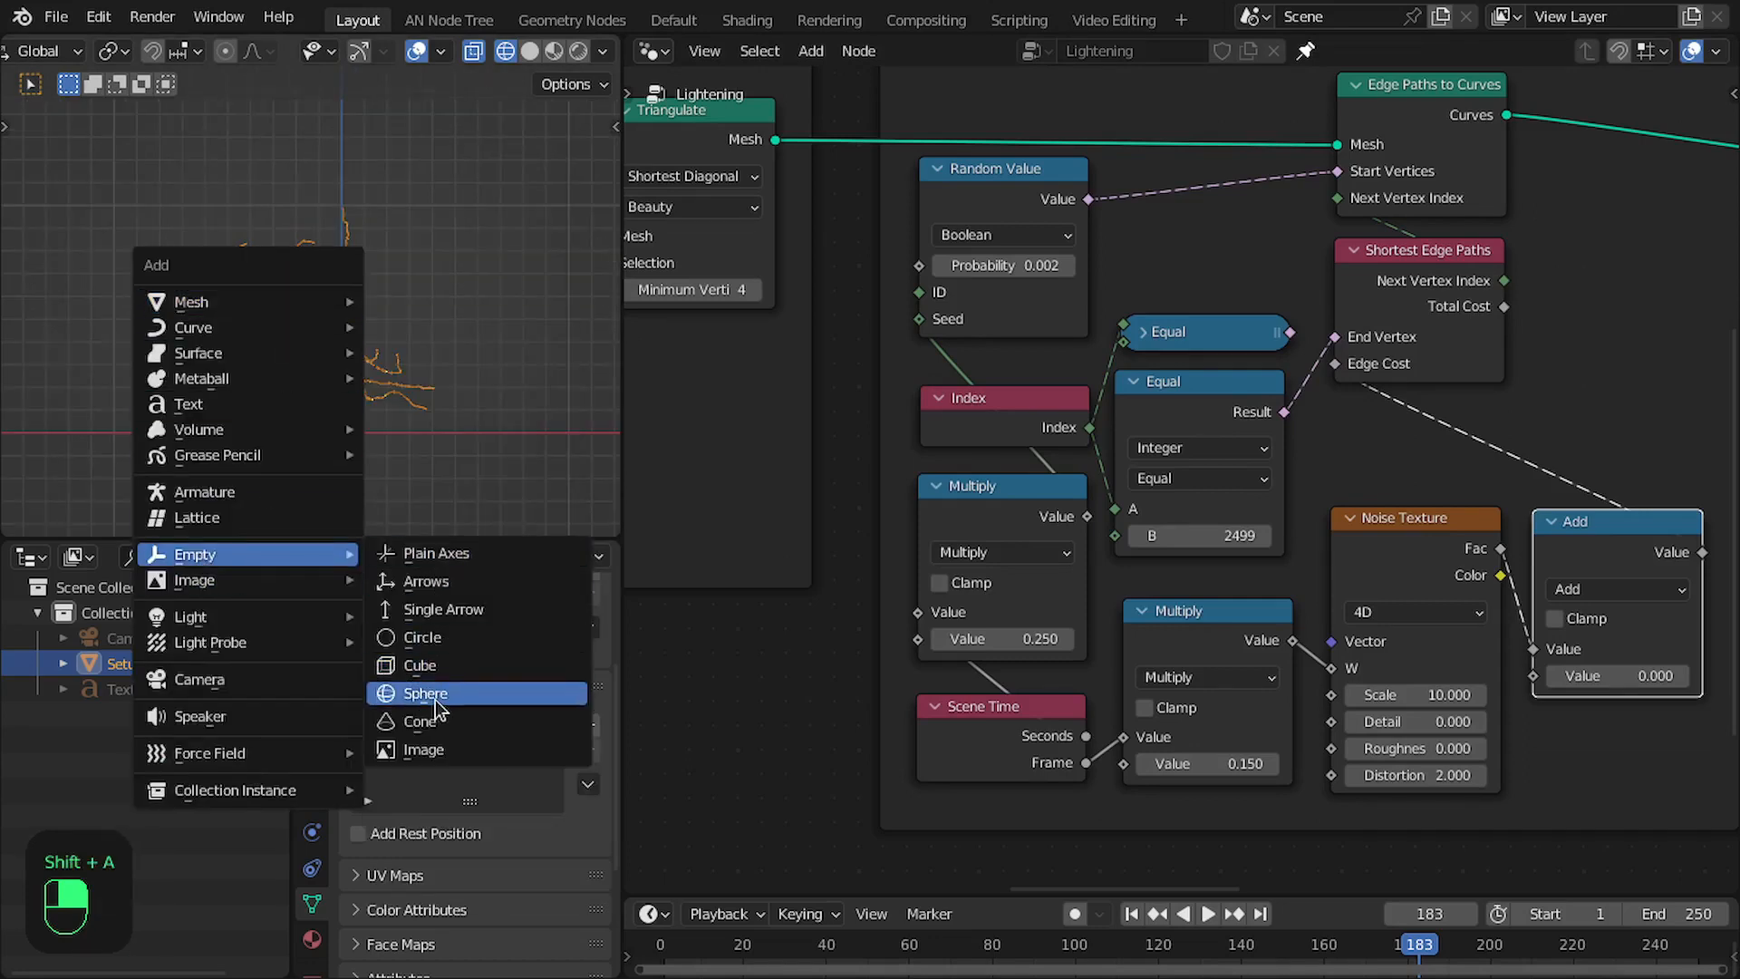
left_click(427, 687)
key("ctrl+space")
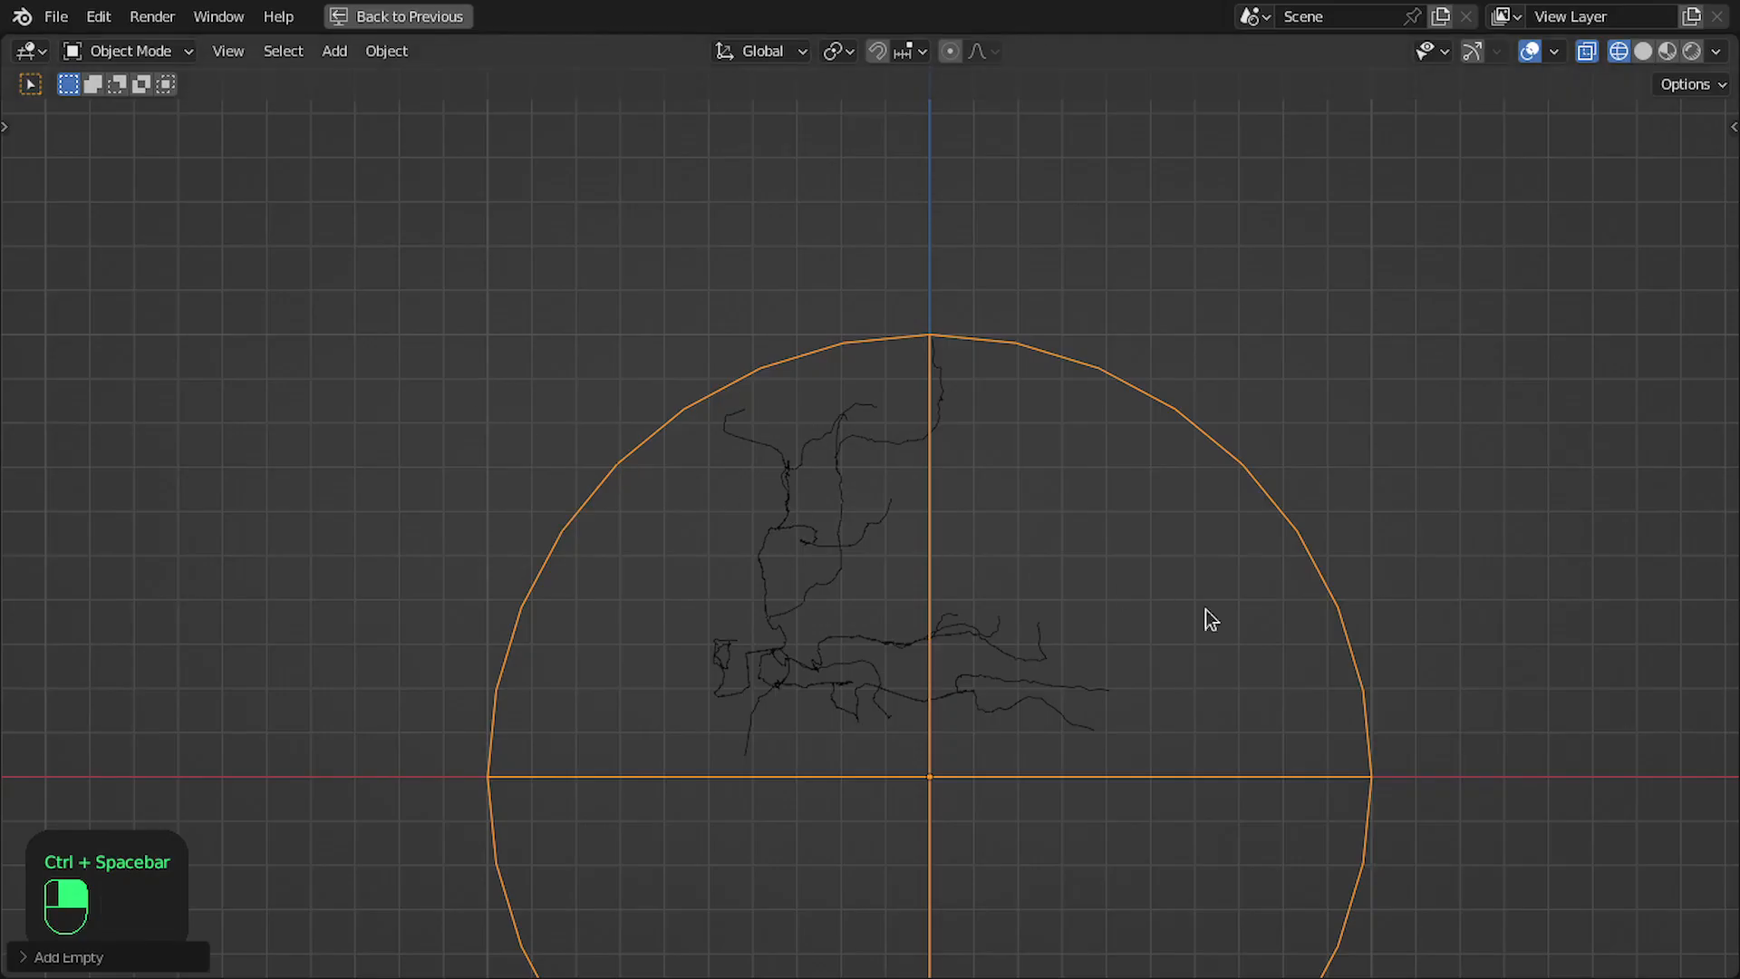
key("s")
left_click(973, 794)
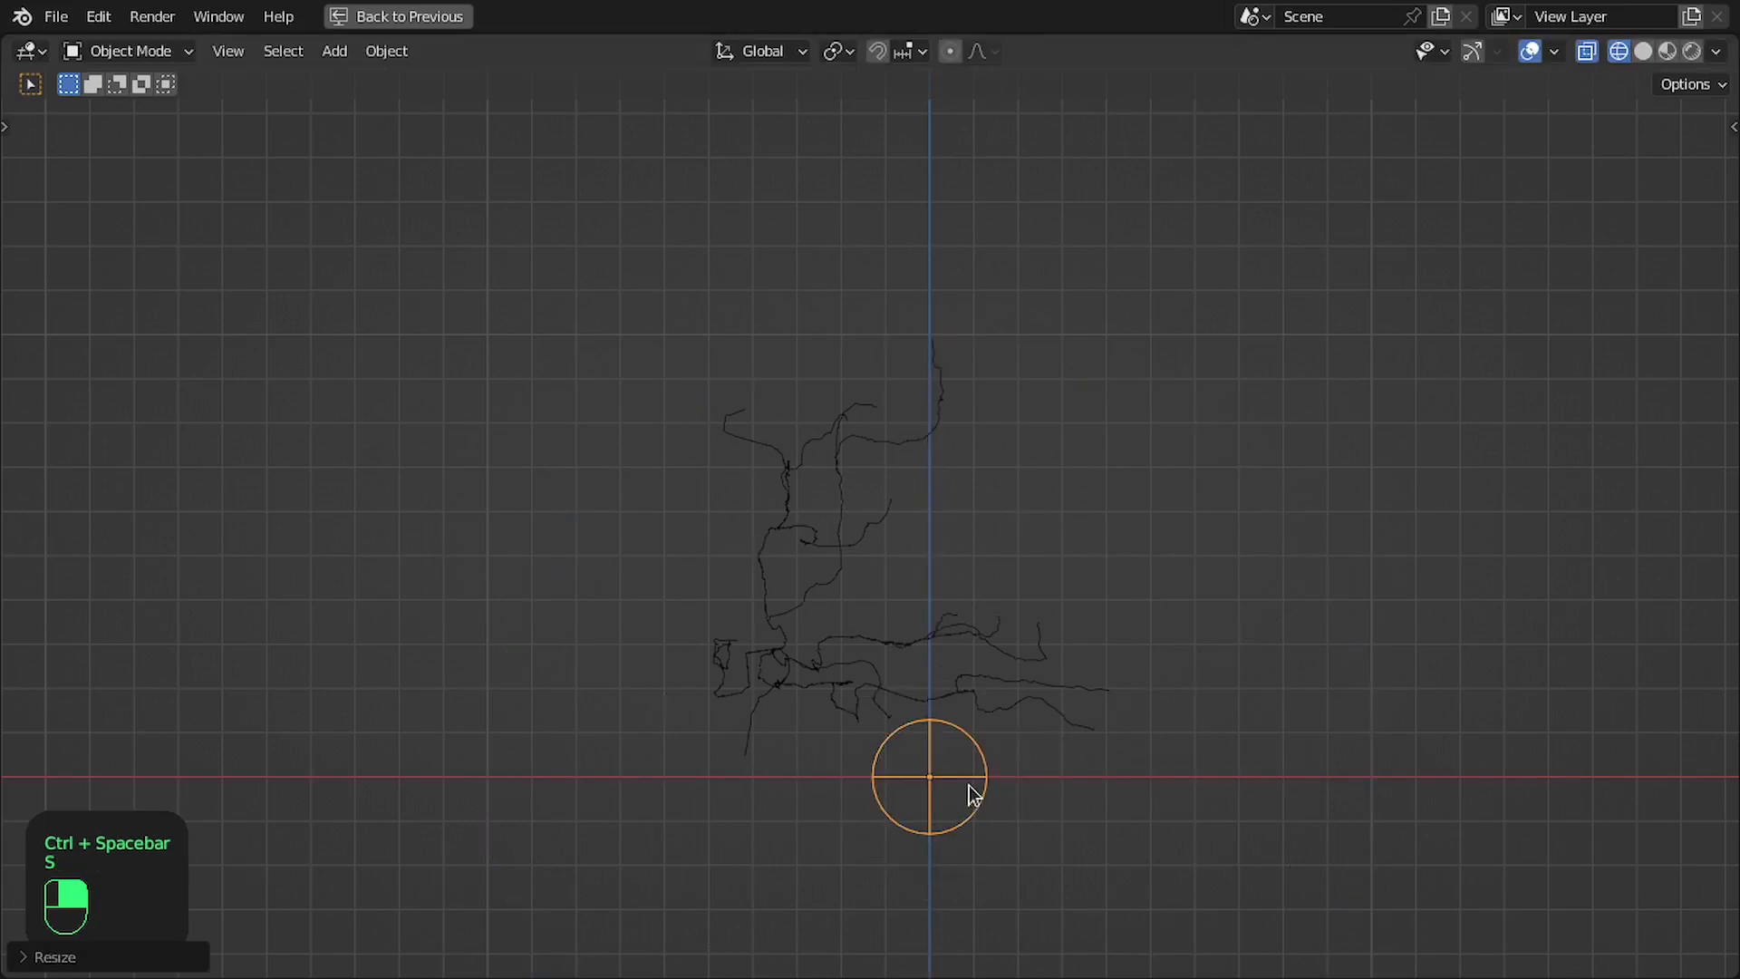
- Move the sphere empty above and to the left of the lightning in the front view, then restore the full workspace layout
key("g")
left_click(765, 319)
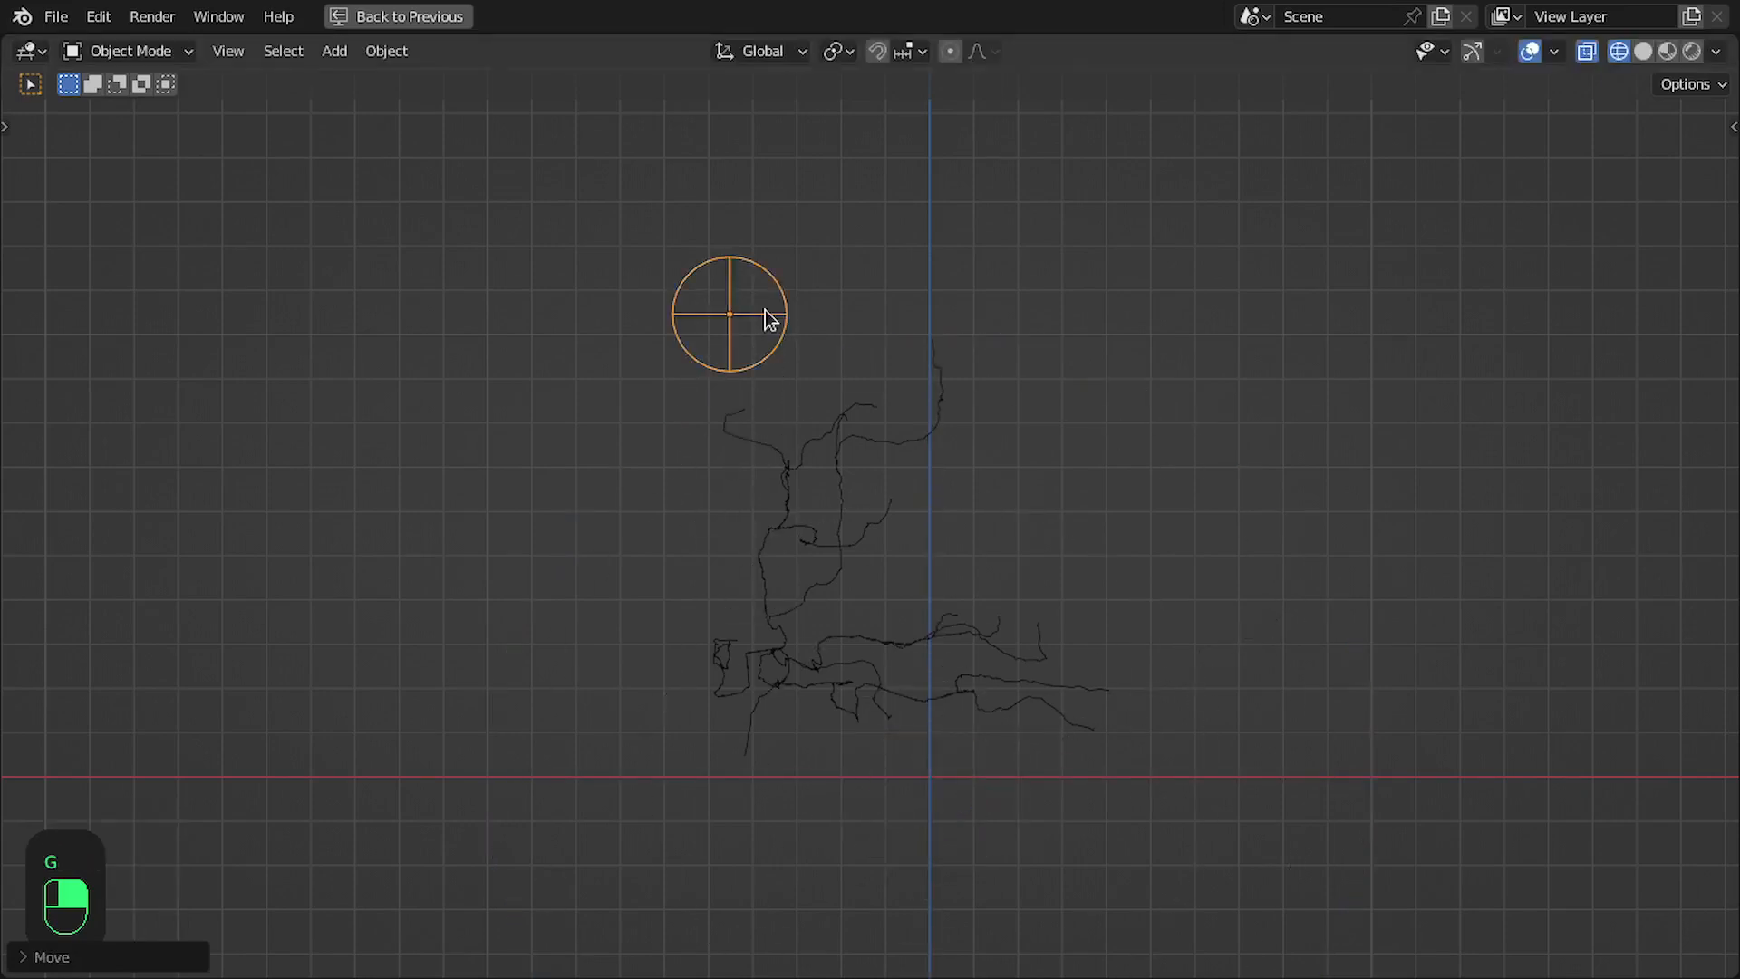
middle_click_drag(765, 319, 715, 268, "shift")
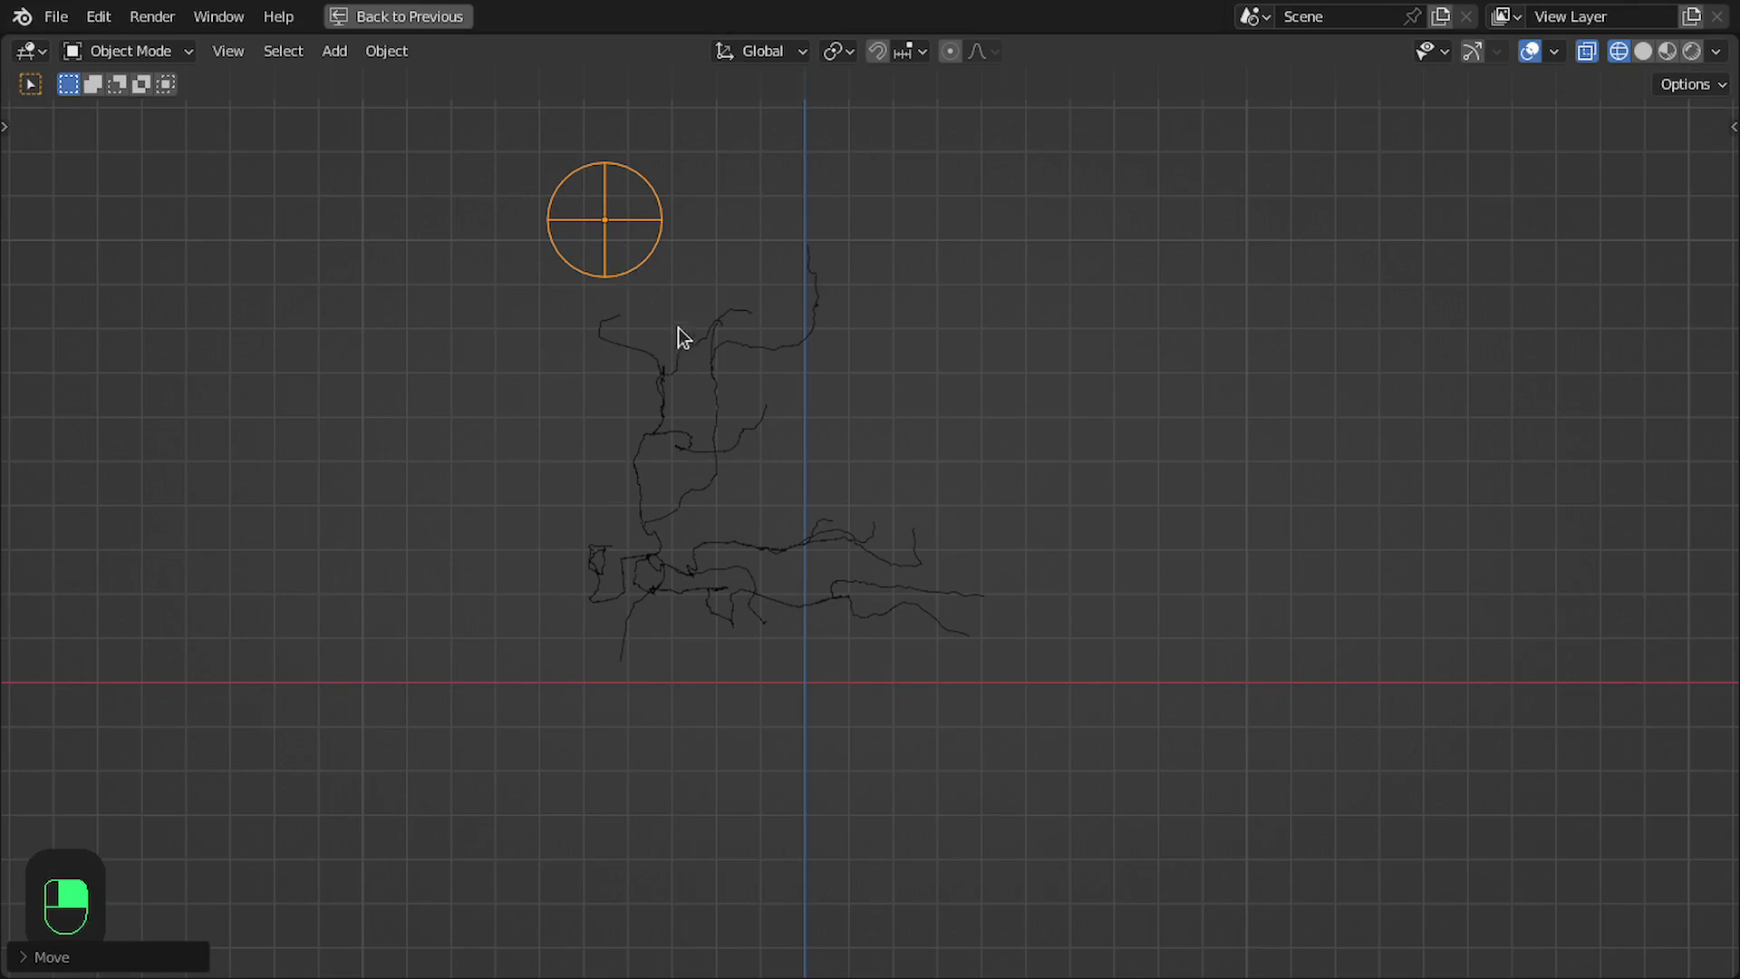
key("ctrl+space")
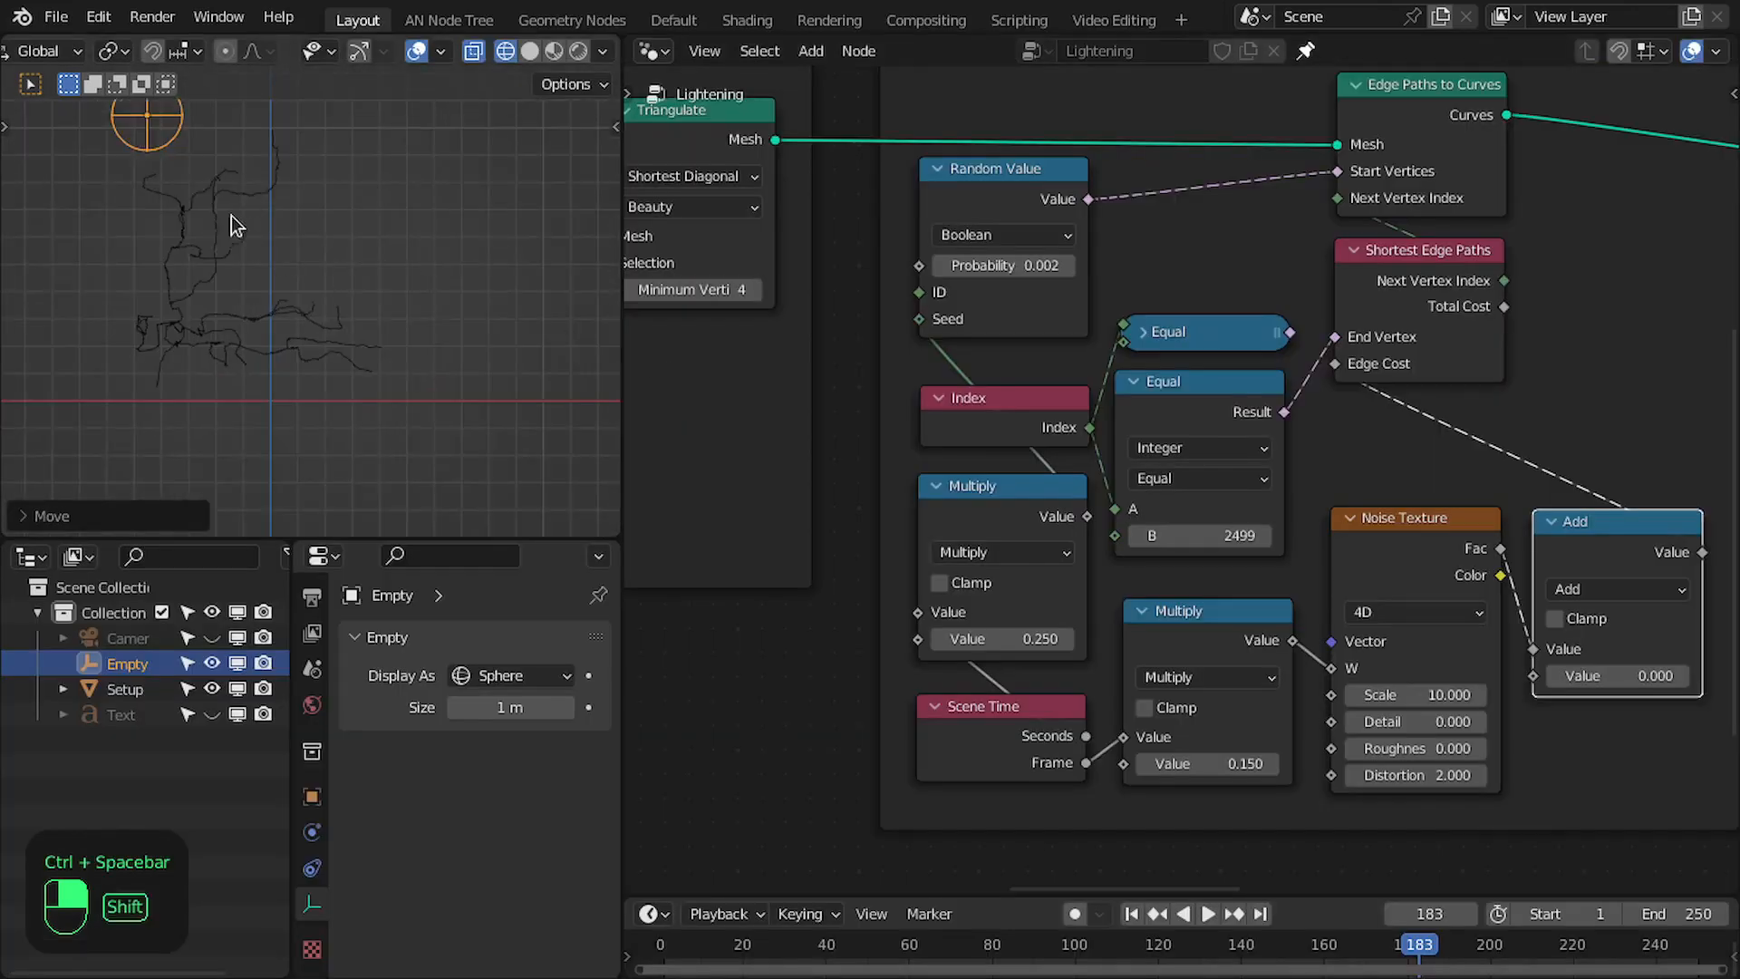
middle_click_drag(231, 216, 277, 288, "shift")
- Bring the empty into the Lightening node tree as an Object Info node below the Offset and Triangulate frame
scroll(875, 716, "down", 4)
middle_click_drag(876, 716, 998, 520)
middle_click_drag(889, 581, 917, 598)
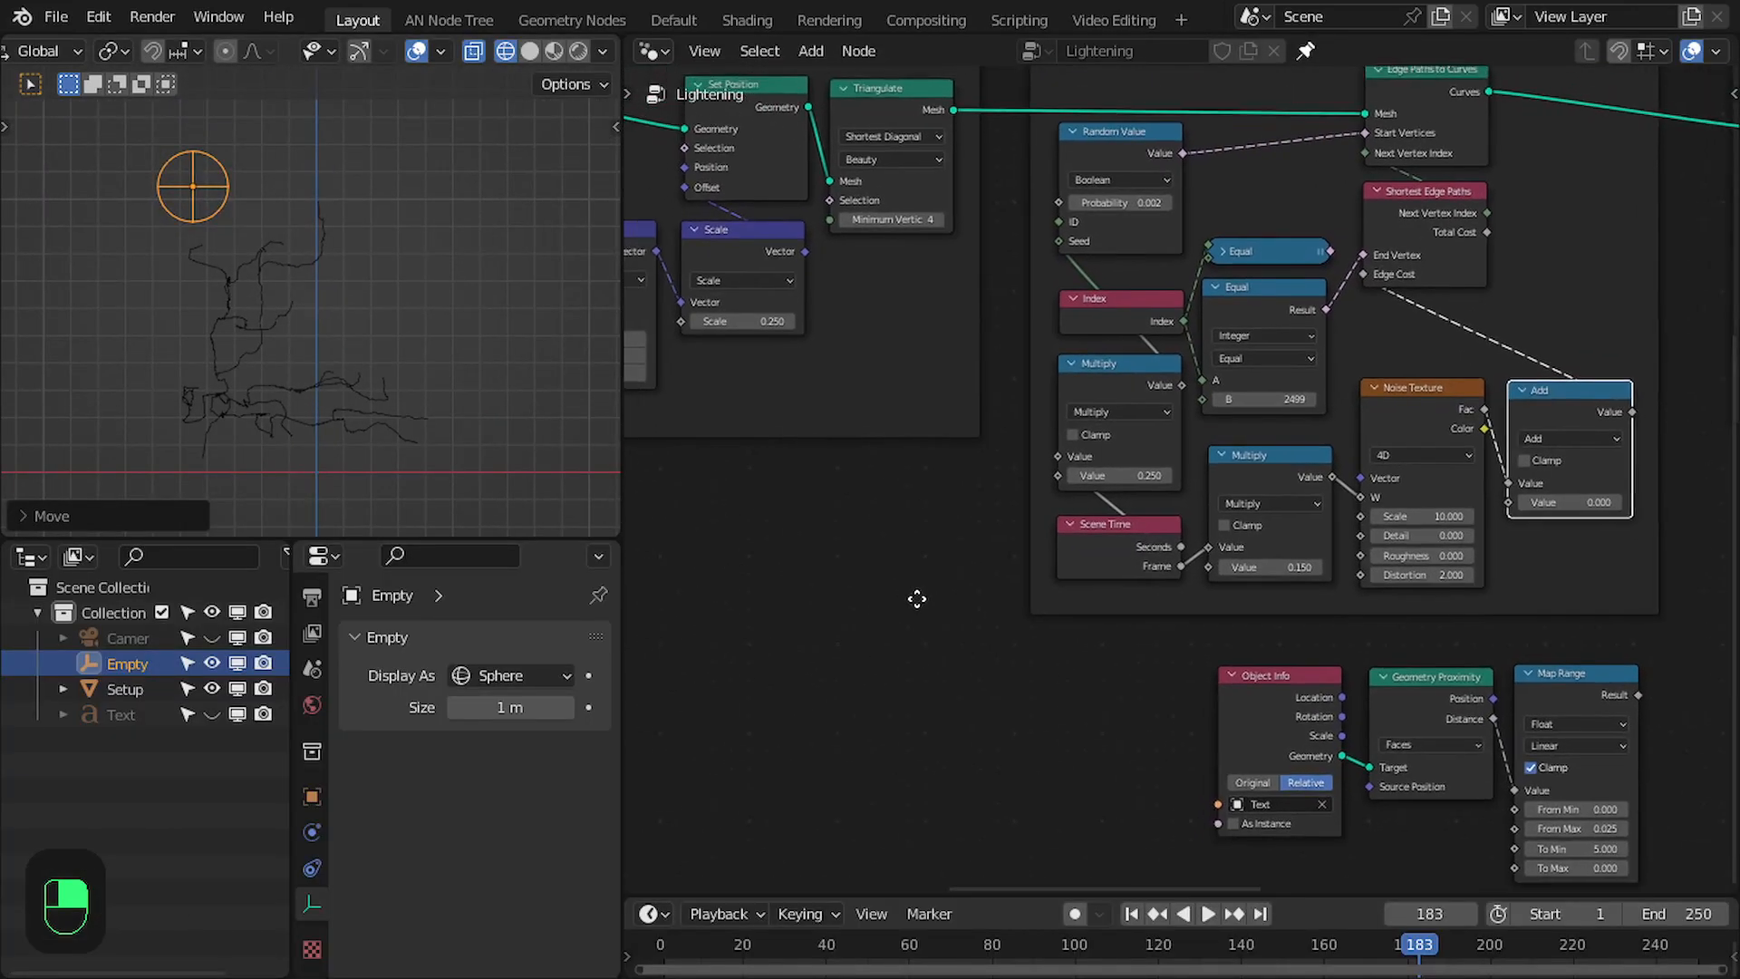
scroll(917, 598, "up", 1)
left_click_drag(134, 666, 835, 666)
scroll(838, 634, "up", 3)
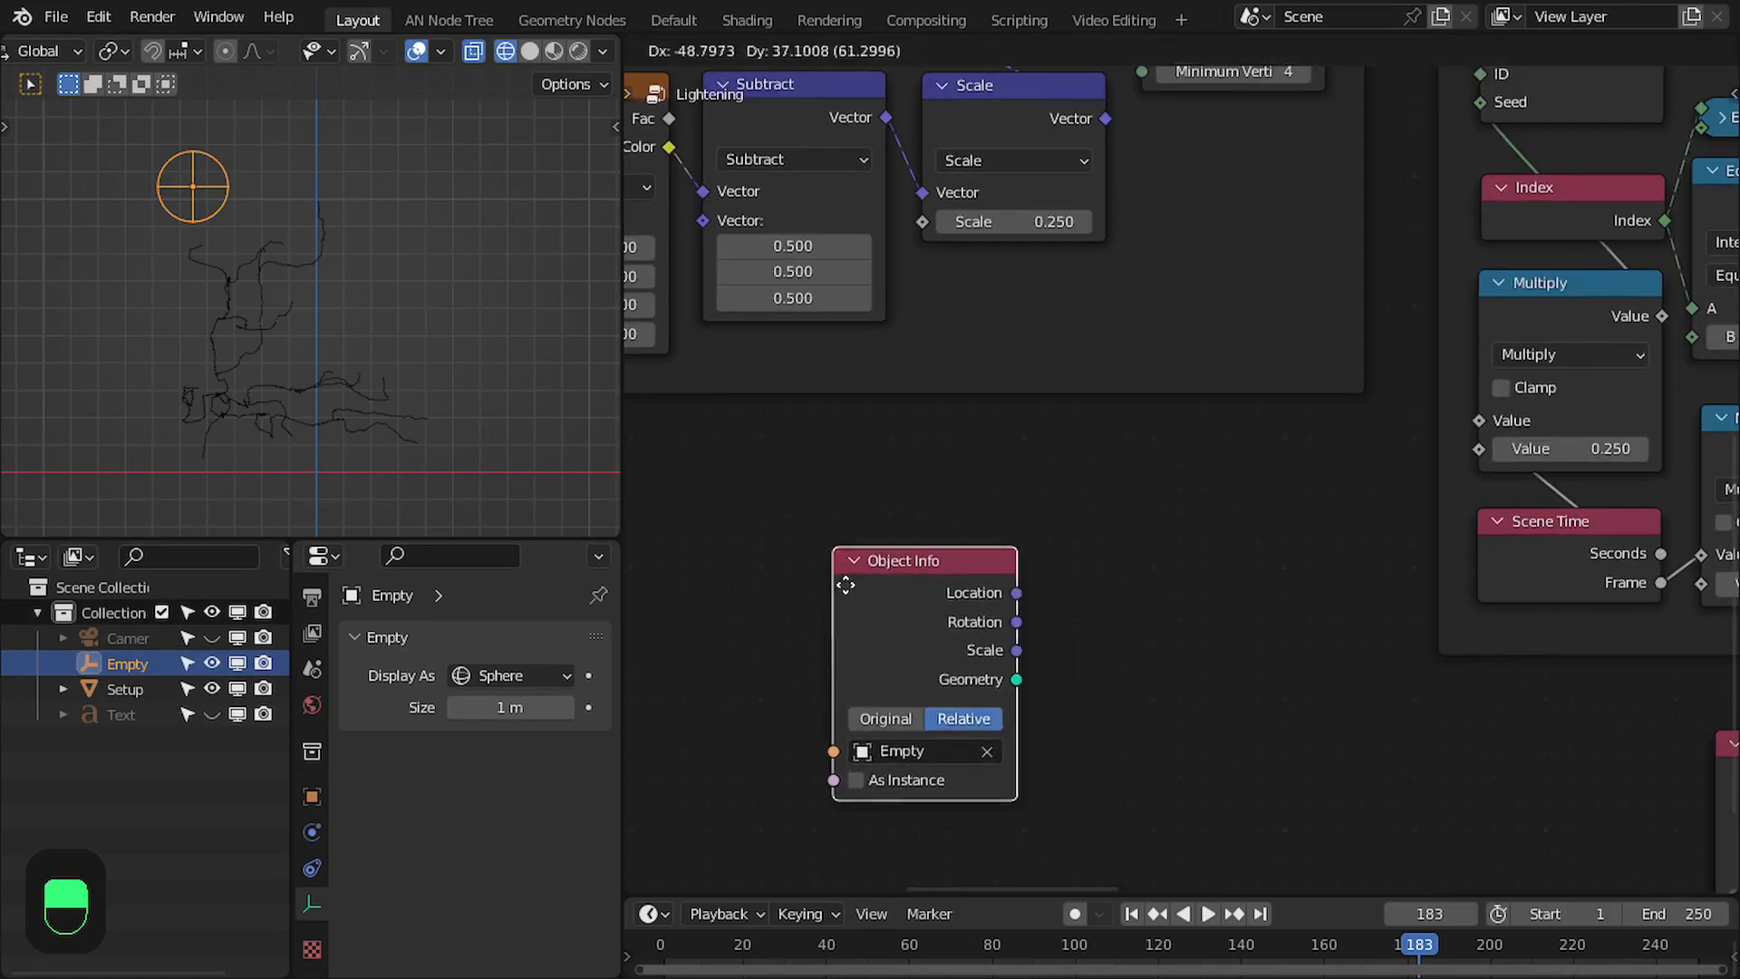
left_click(790, 582)
- Add a Distance vector math node fed by the Location of the empty's Object Info node
middle_click_drag(977, 578, 890, 558)
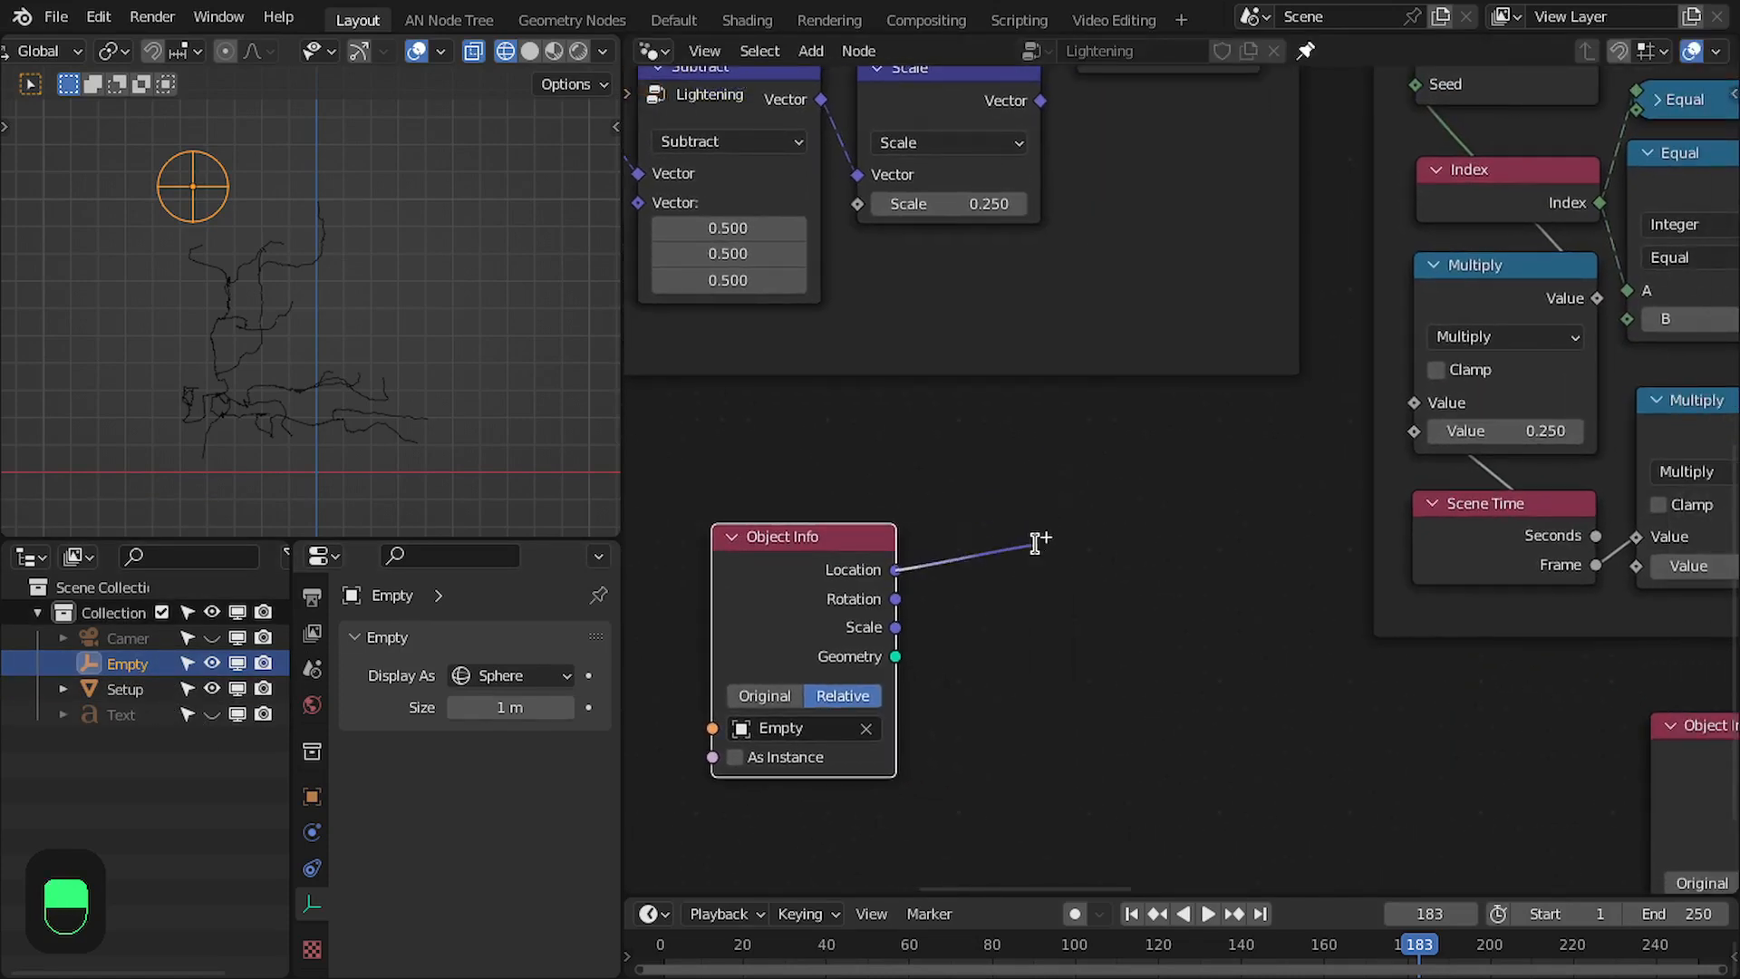
left_click_drag(1036, 542, 1033, 543)
type("dis")
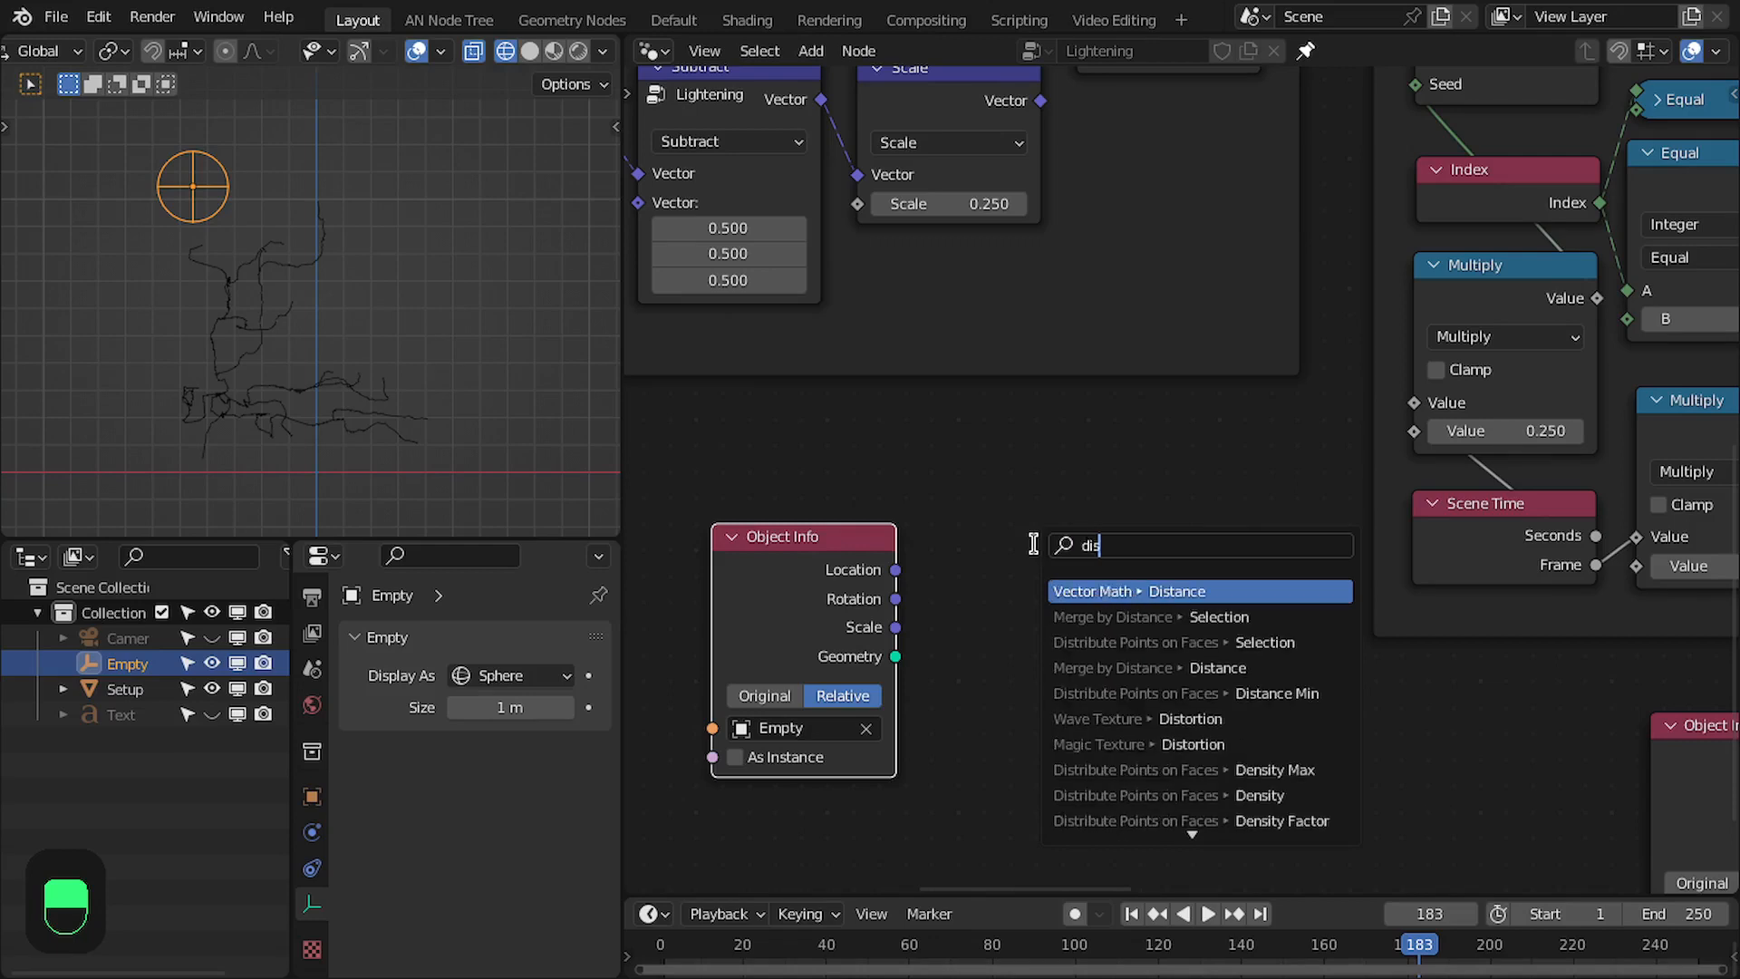
key("Return")
left_click(986, 582)
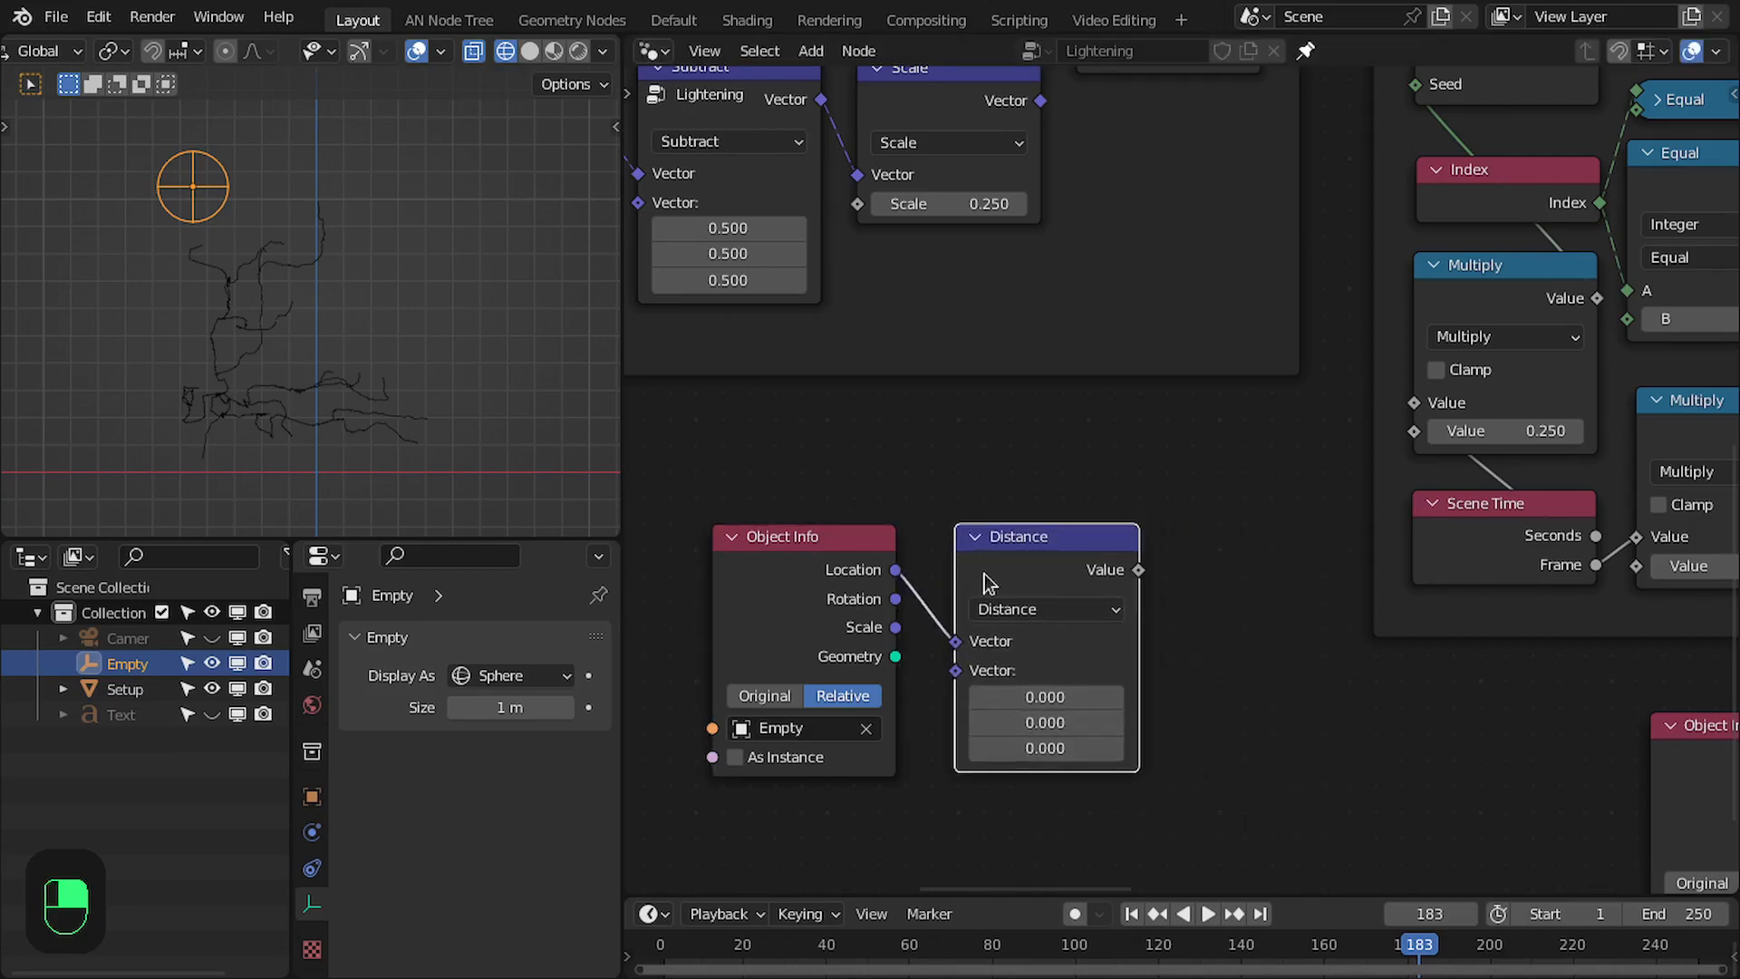
- Add a Position node feeding the Distance node's second vector input and arrange both nodes beside the empty's Object Info node
middle_click_drag(949, 675, 997, 585)
left_click_drag(882, 821, 882, 821)
type("o")
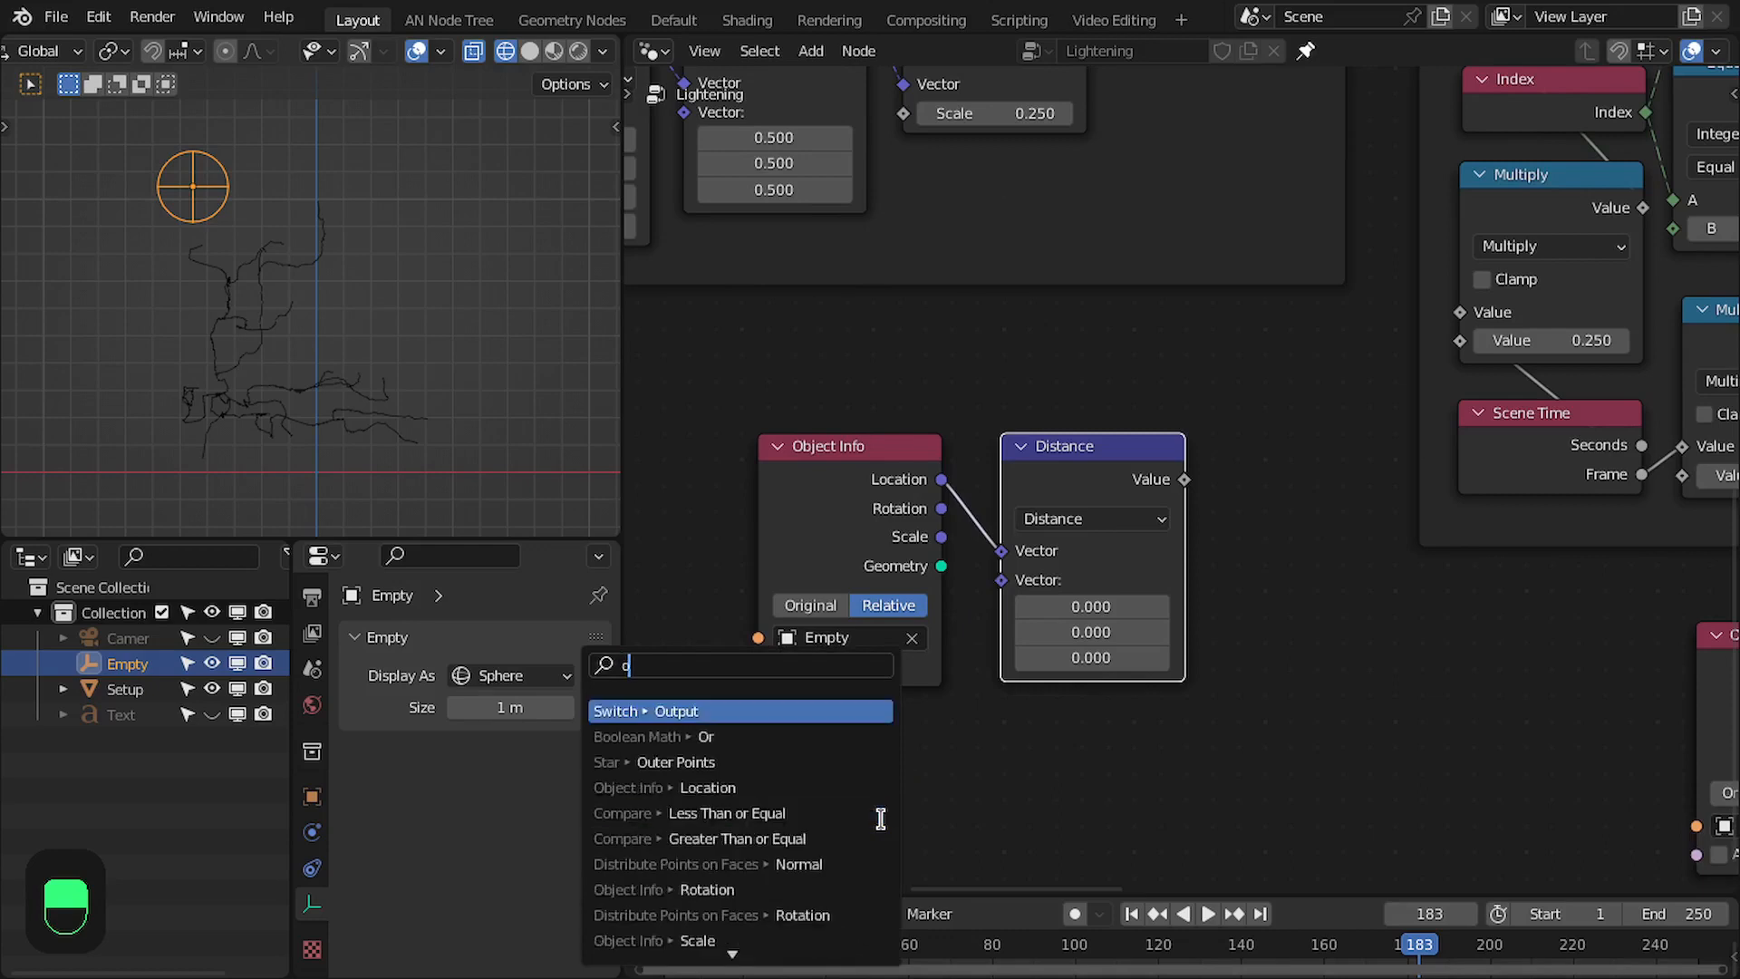
key("BackSpace")
type("pos")
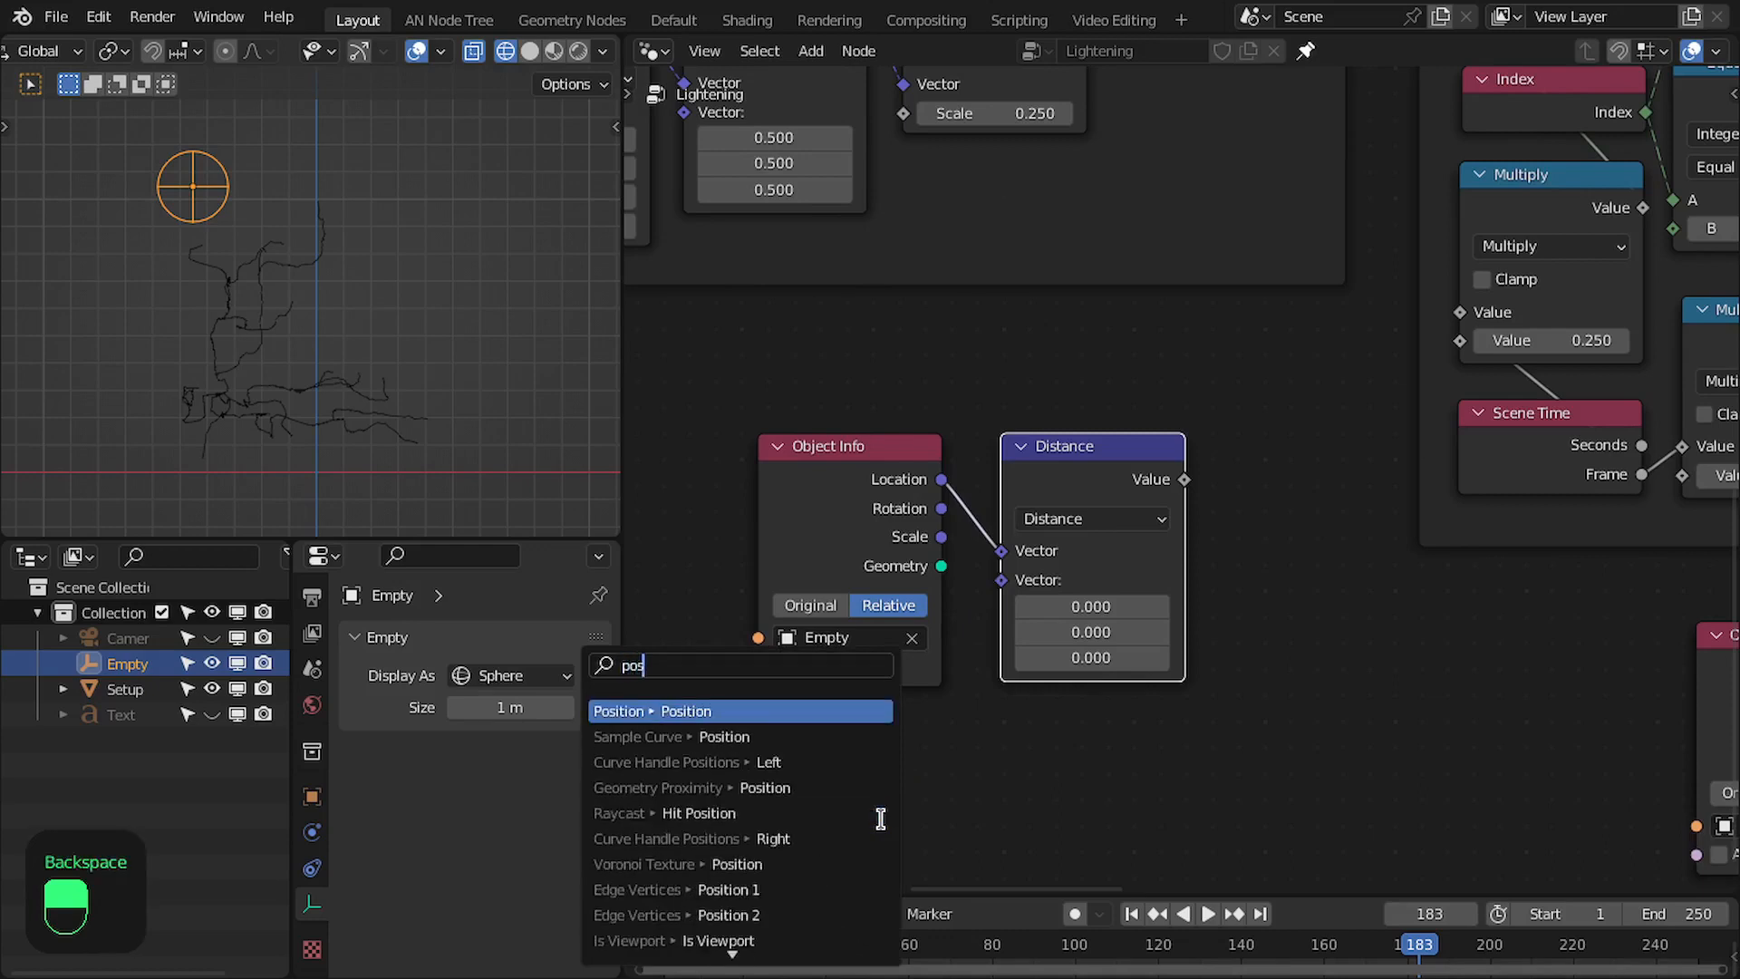
key("Return")
left_click(932, 732)
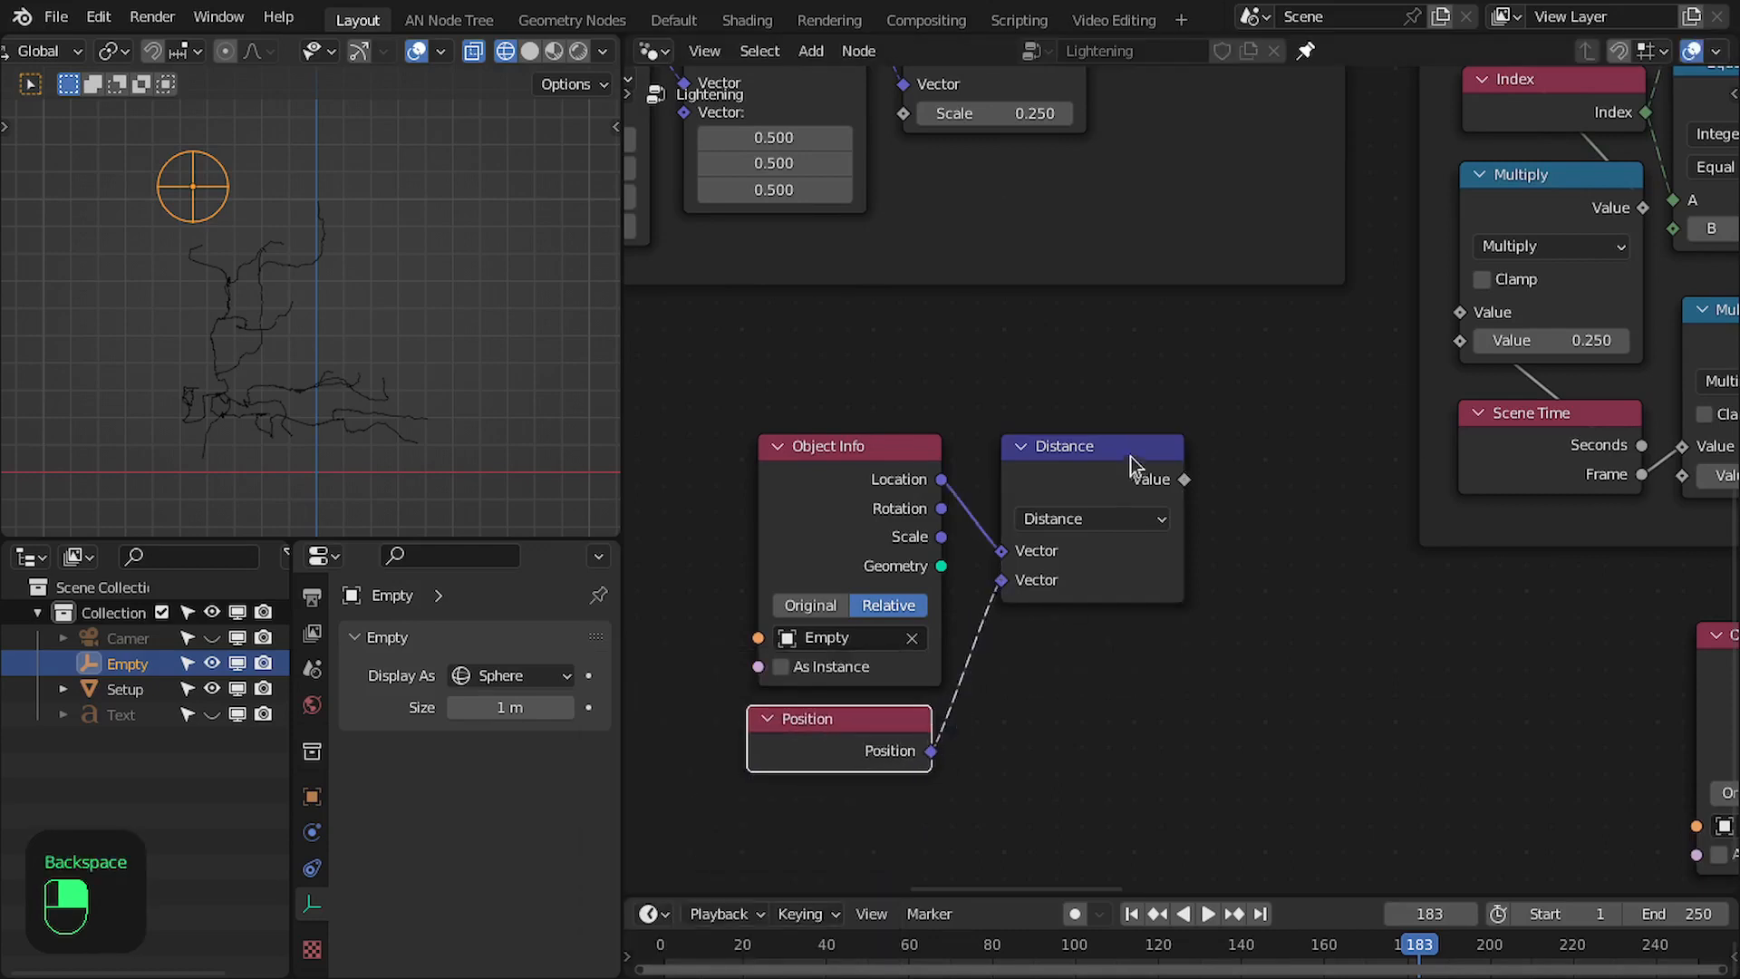
left_click_drag(1111, 454, 1076, 462)
left_click_drag(907, 731, 915, 731)
middle_click_drag(992, 680, 943, 665)
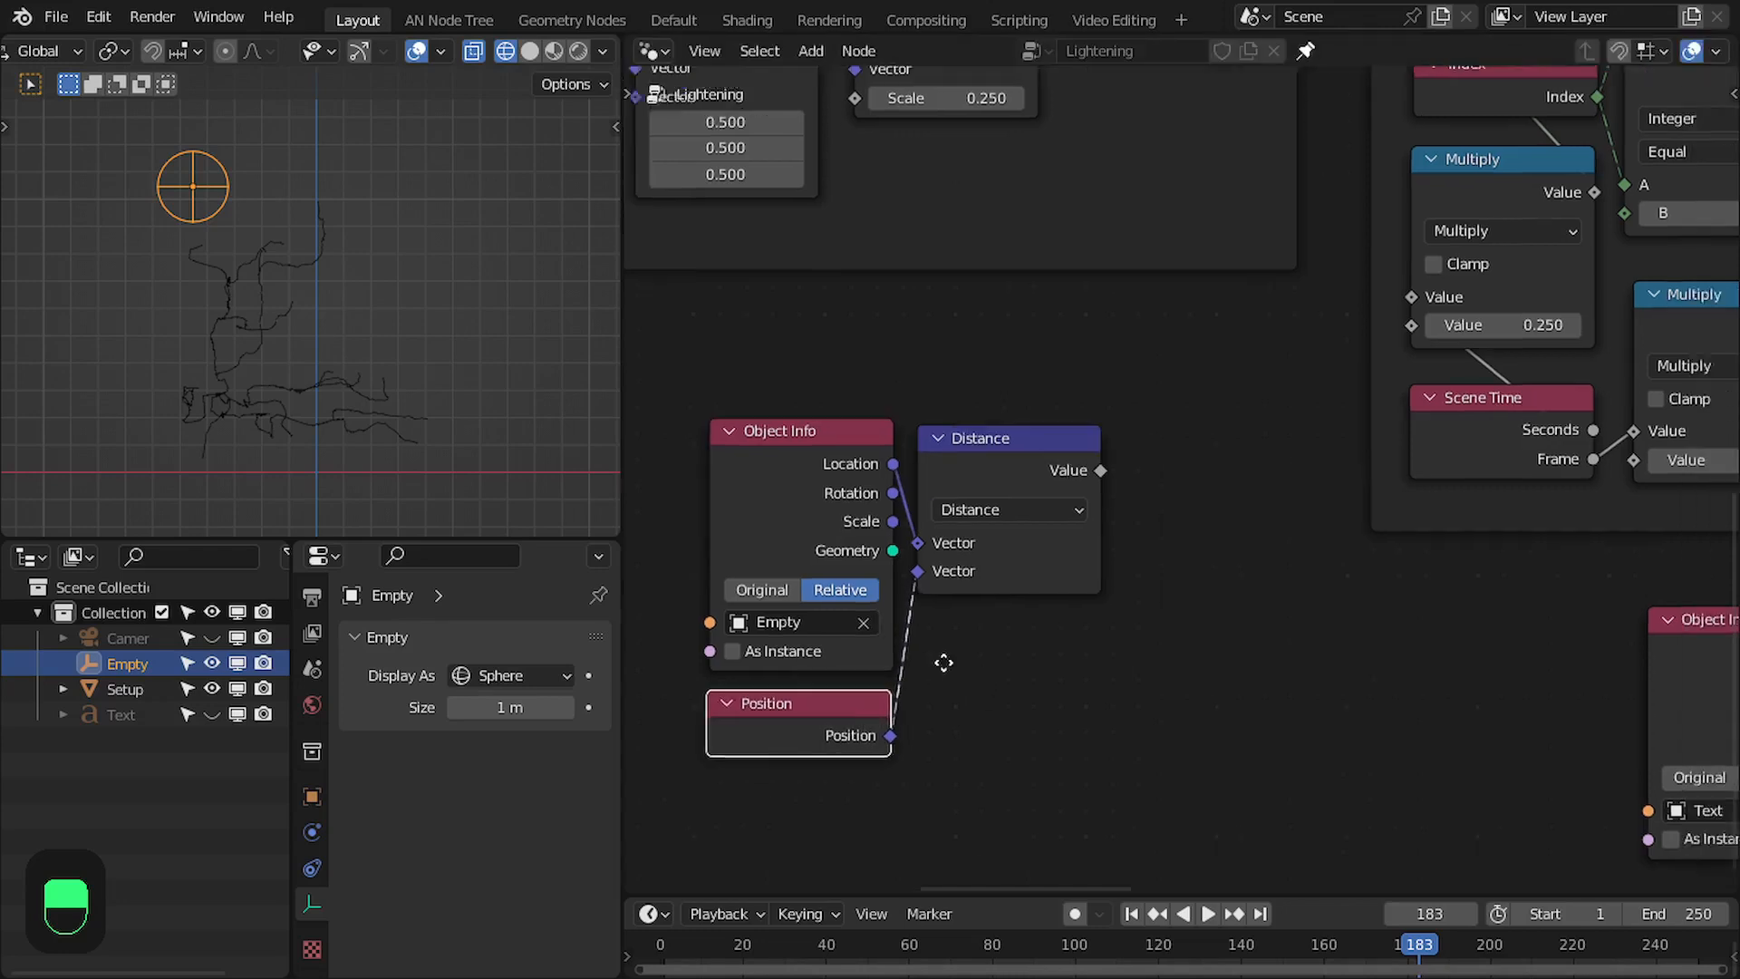
- Add an Attribute Statistic node beside the Distance node, below the Offset and Triangulate frame
scroll(1026, 598, "down", 1)
middle_click_drag(1025, 598, 1115, 604)
left_click_drag(812, 417, 1152, 800)
left_click_drag(1060, 479, 914, 498)
scroll(947, 483, "up", 5)
key("shift+a")
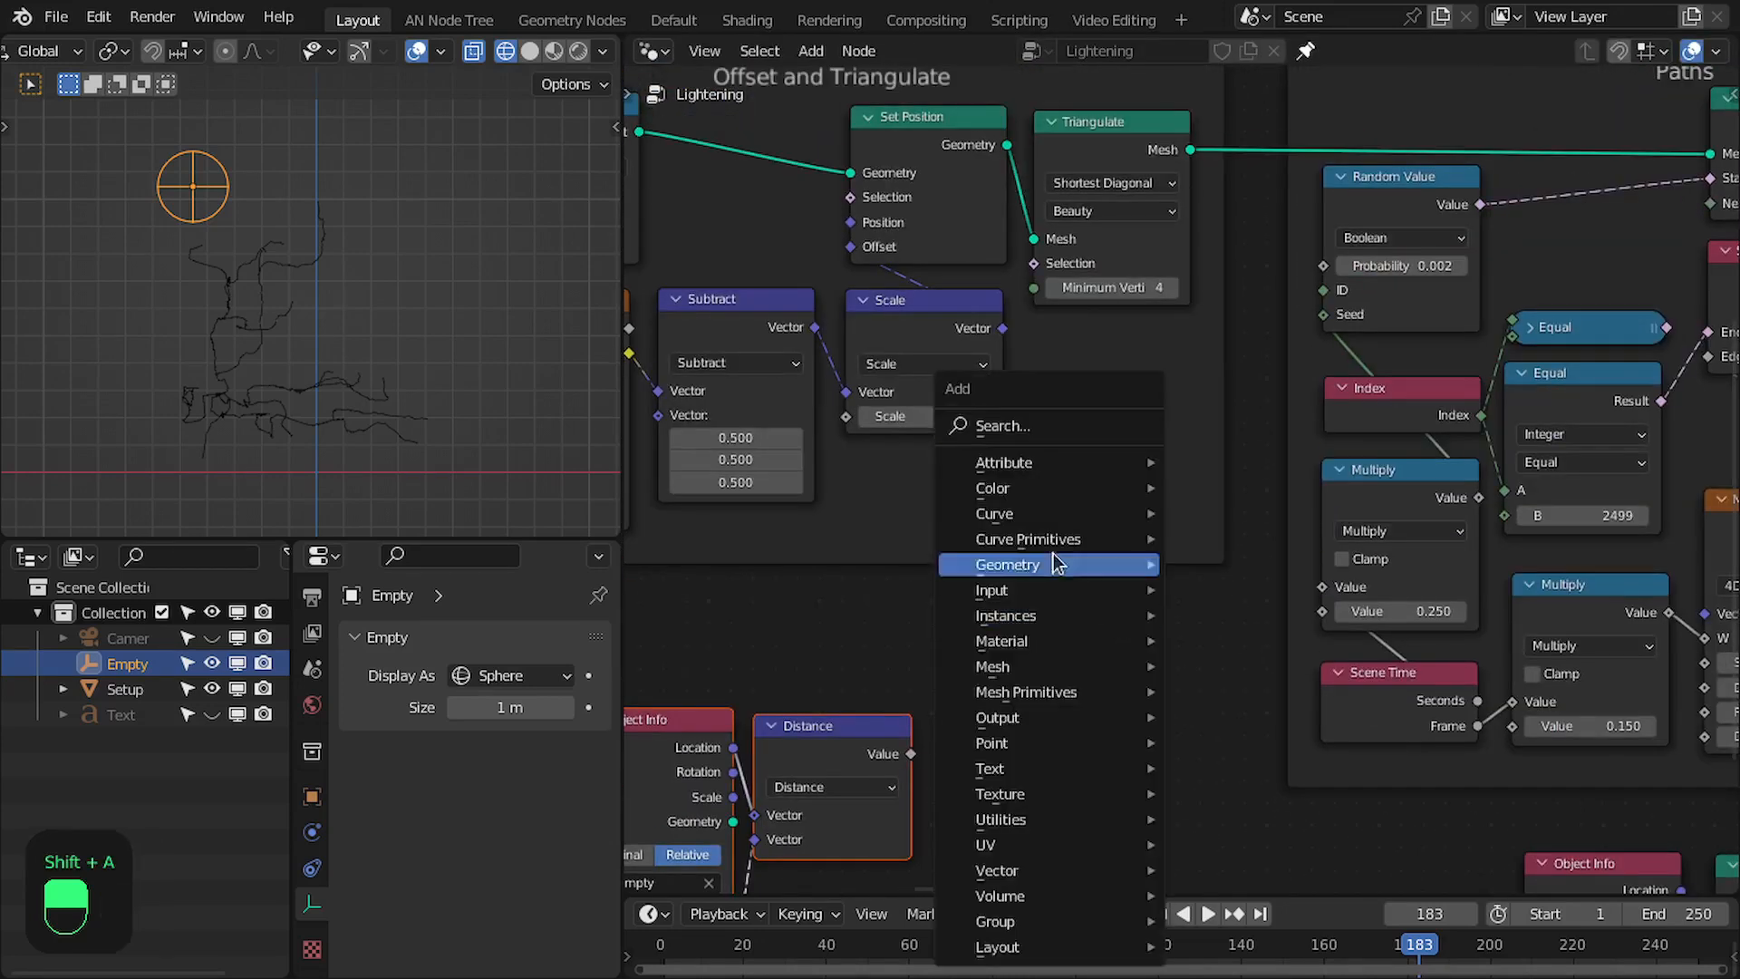
mouse_move(1024, 462)
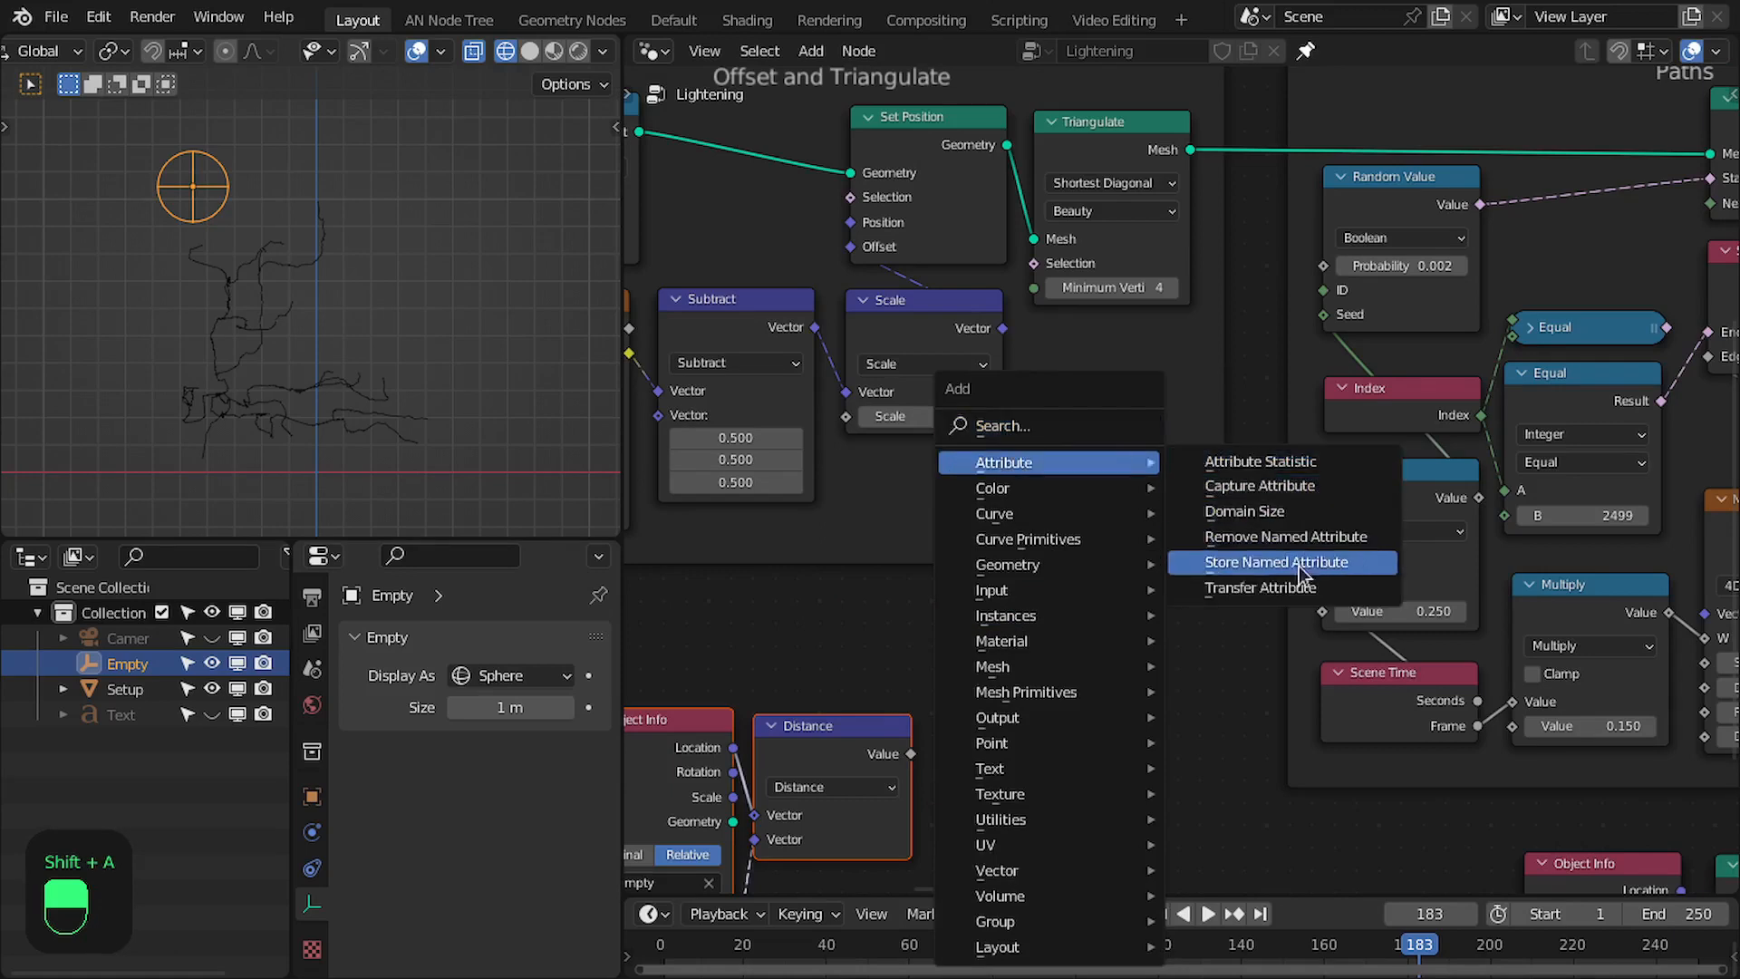
left_click(1285, 459)
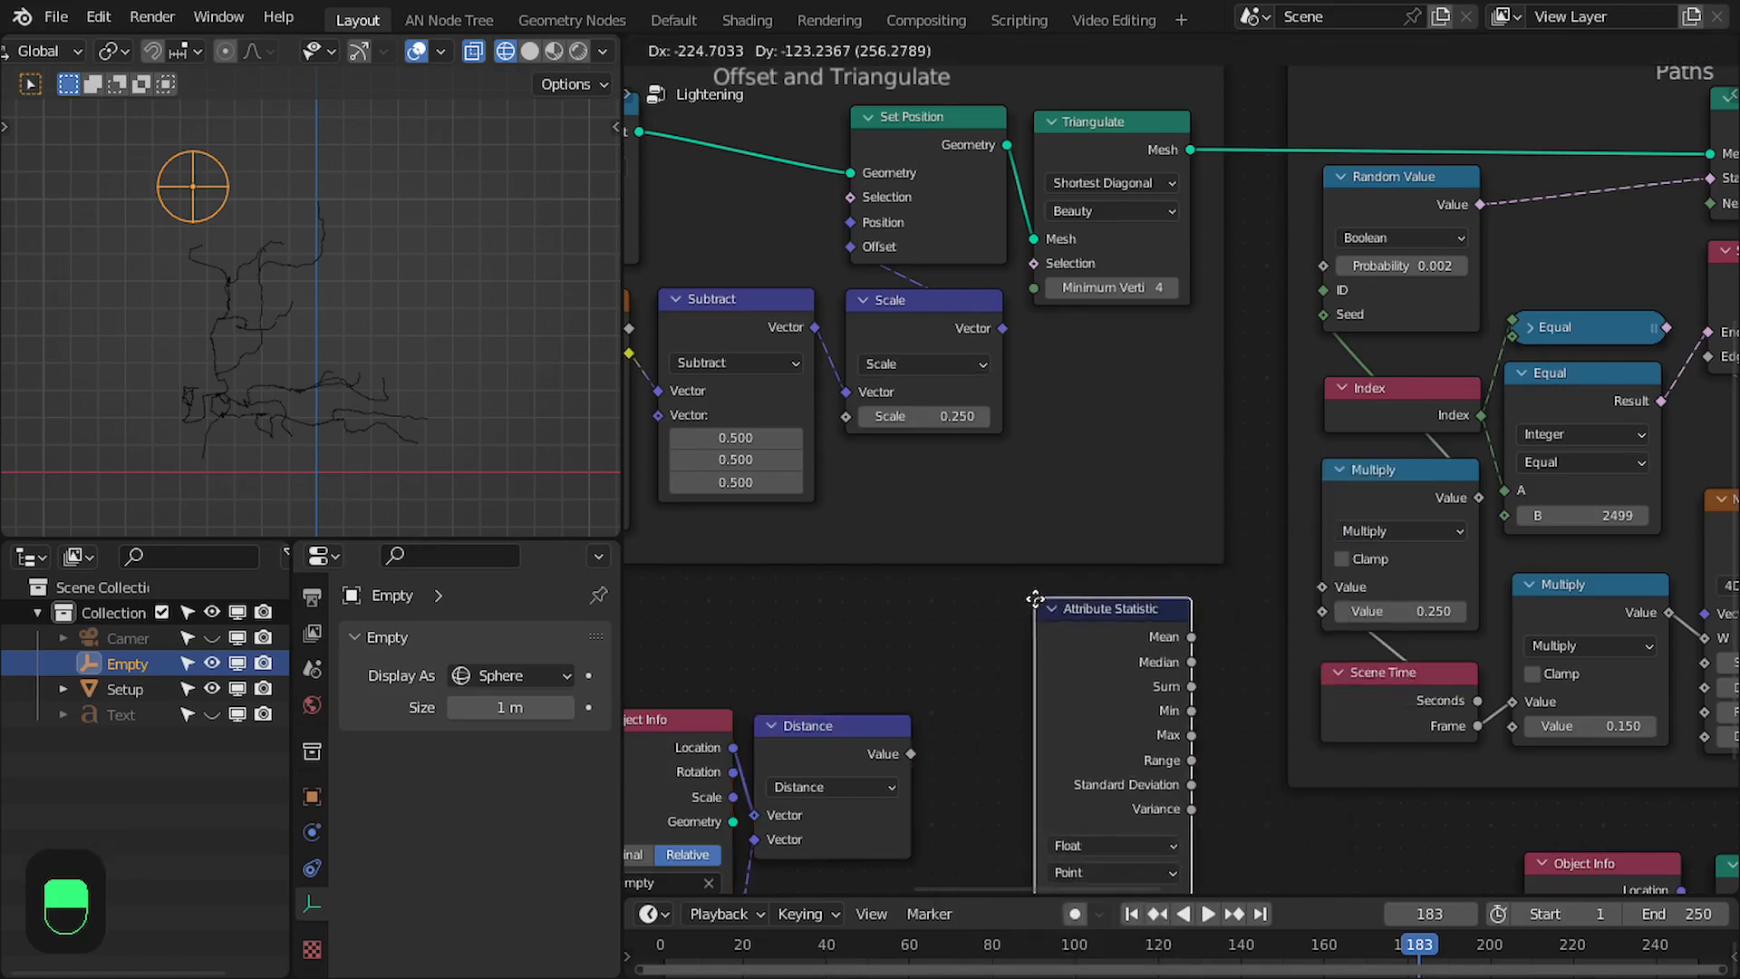
left_click(1020, 609)
scroll(1100, 517, "down", 2)
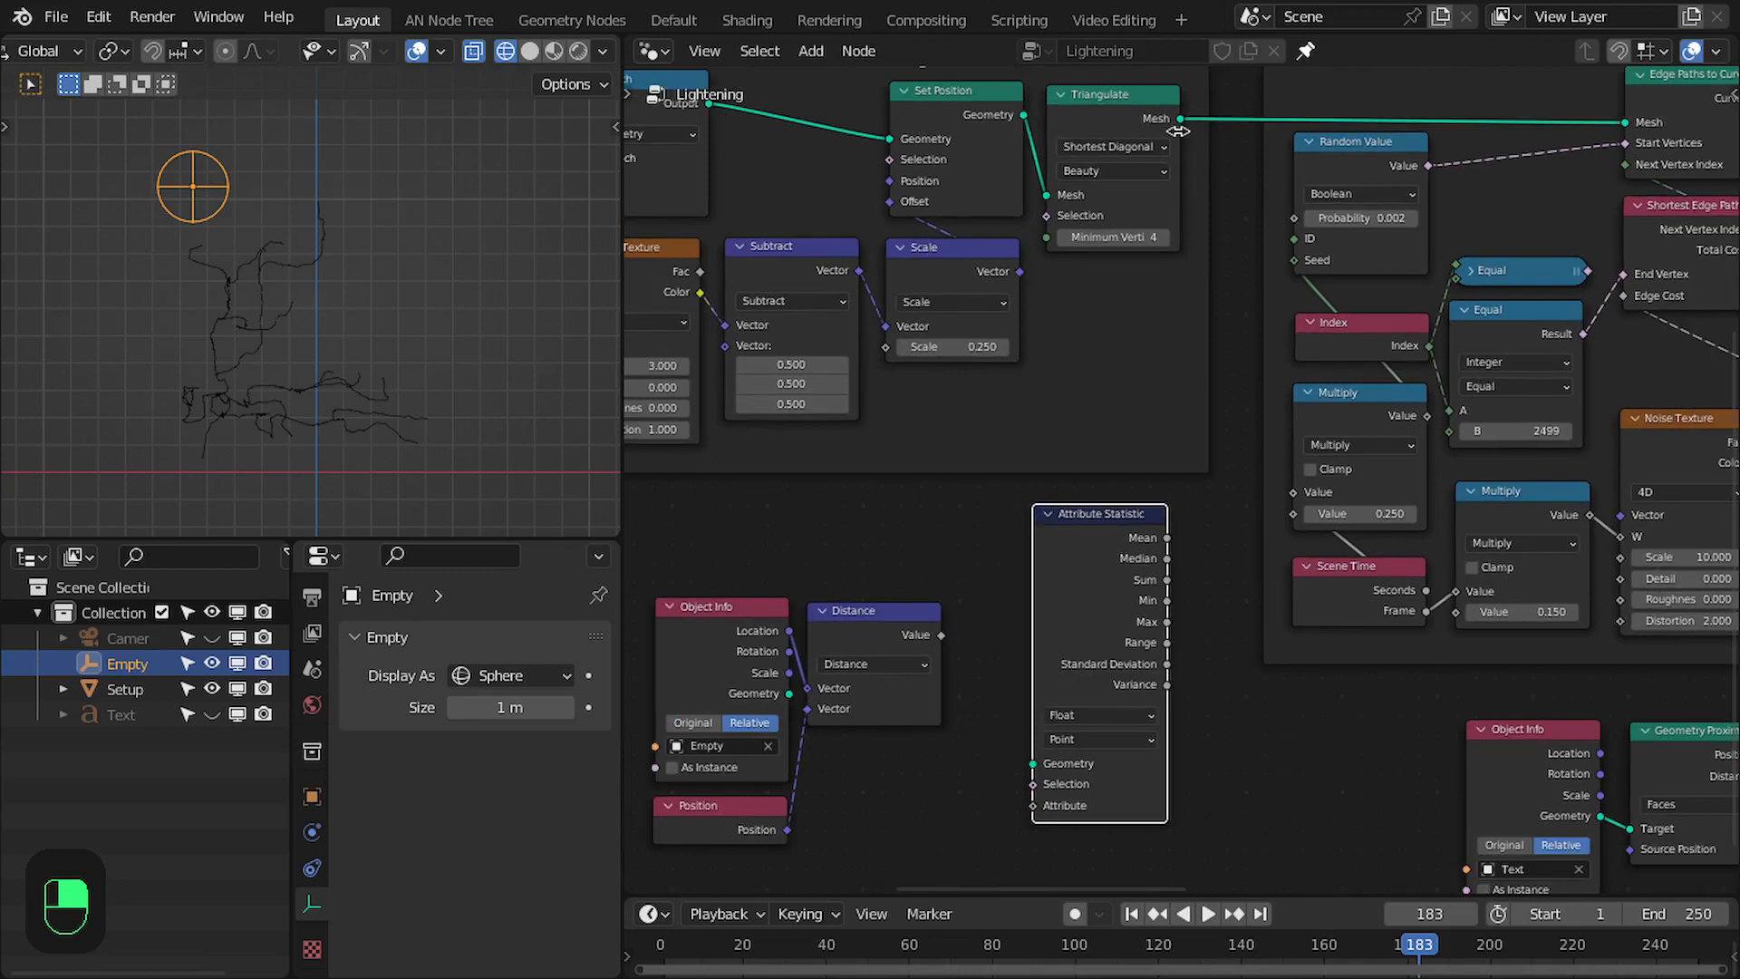
- Connect the Triangulate mesh to the Attribute Statistic's Geometry and the Distance value to its Attribute, and place it closer to the Distance node
left_click_drag(1178, 118, 981, 675)
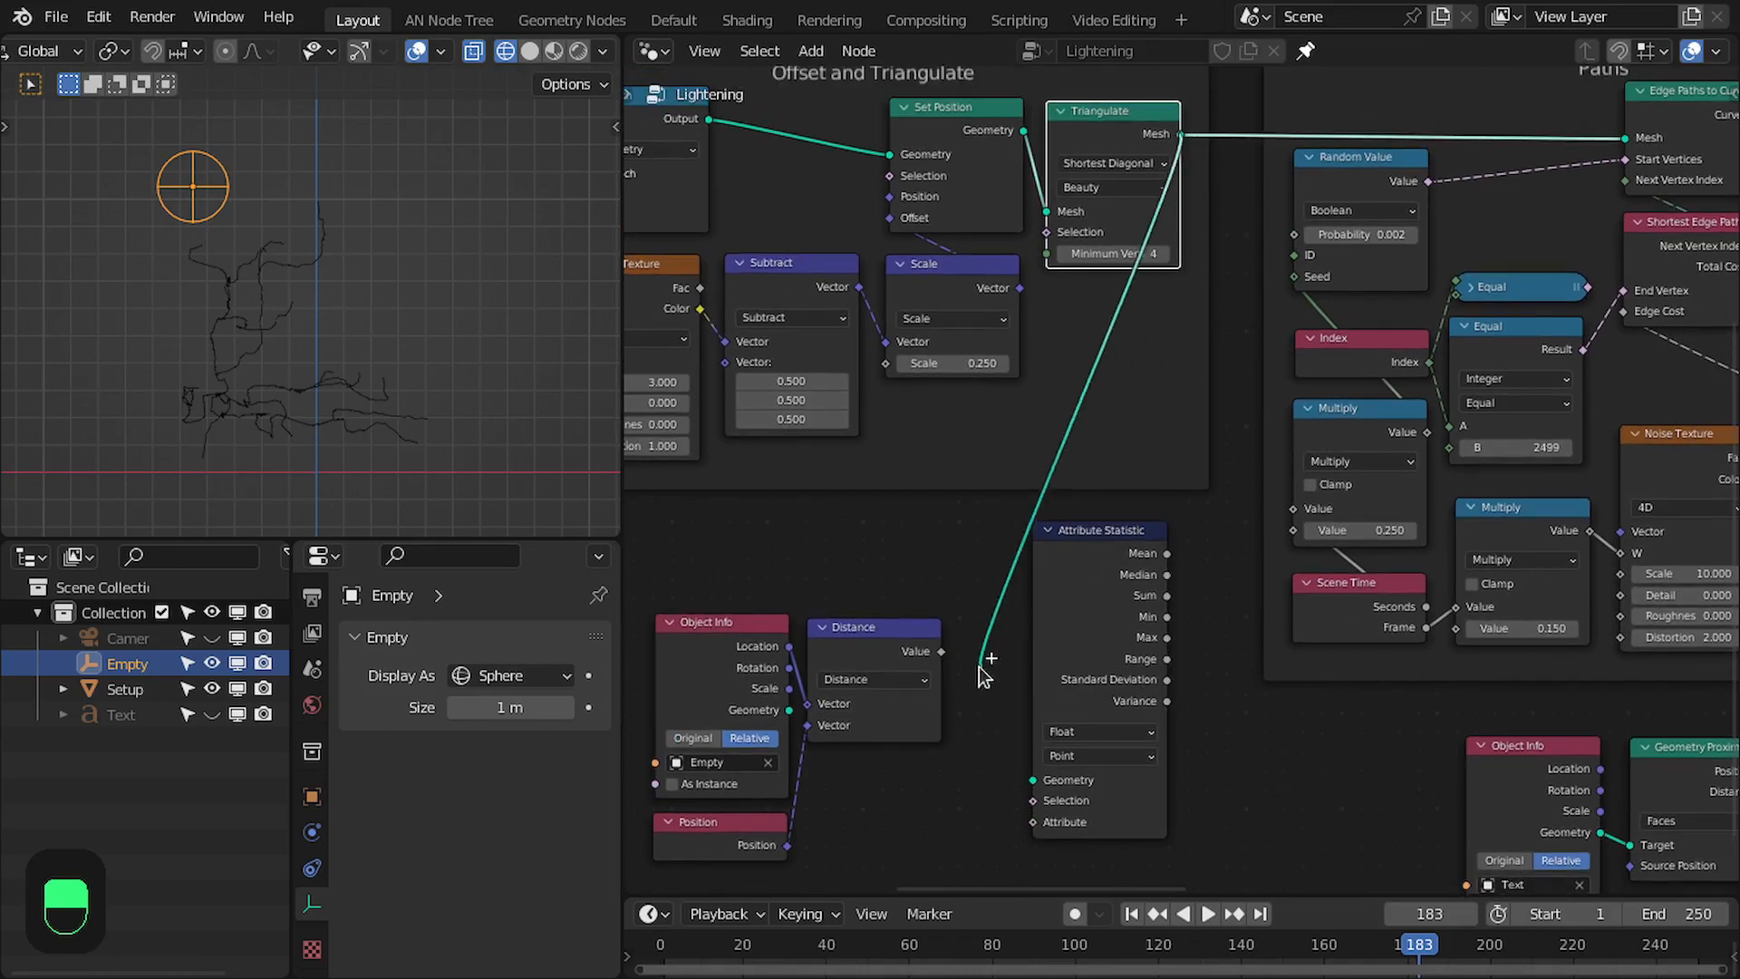
left_click_drag(1048, 789, 1042, 783)
scroll(1192, 574, "up", 3)
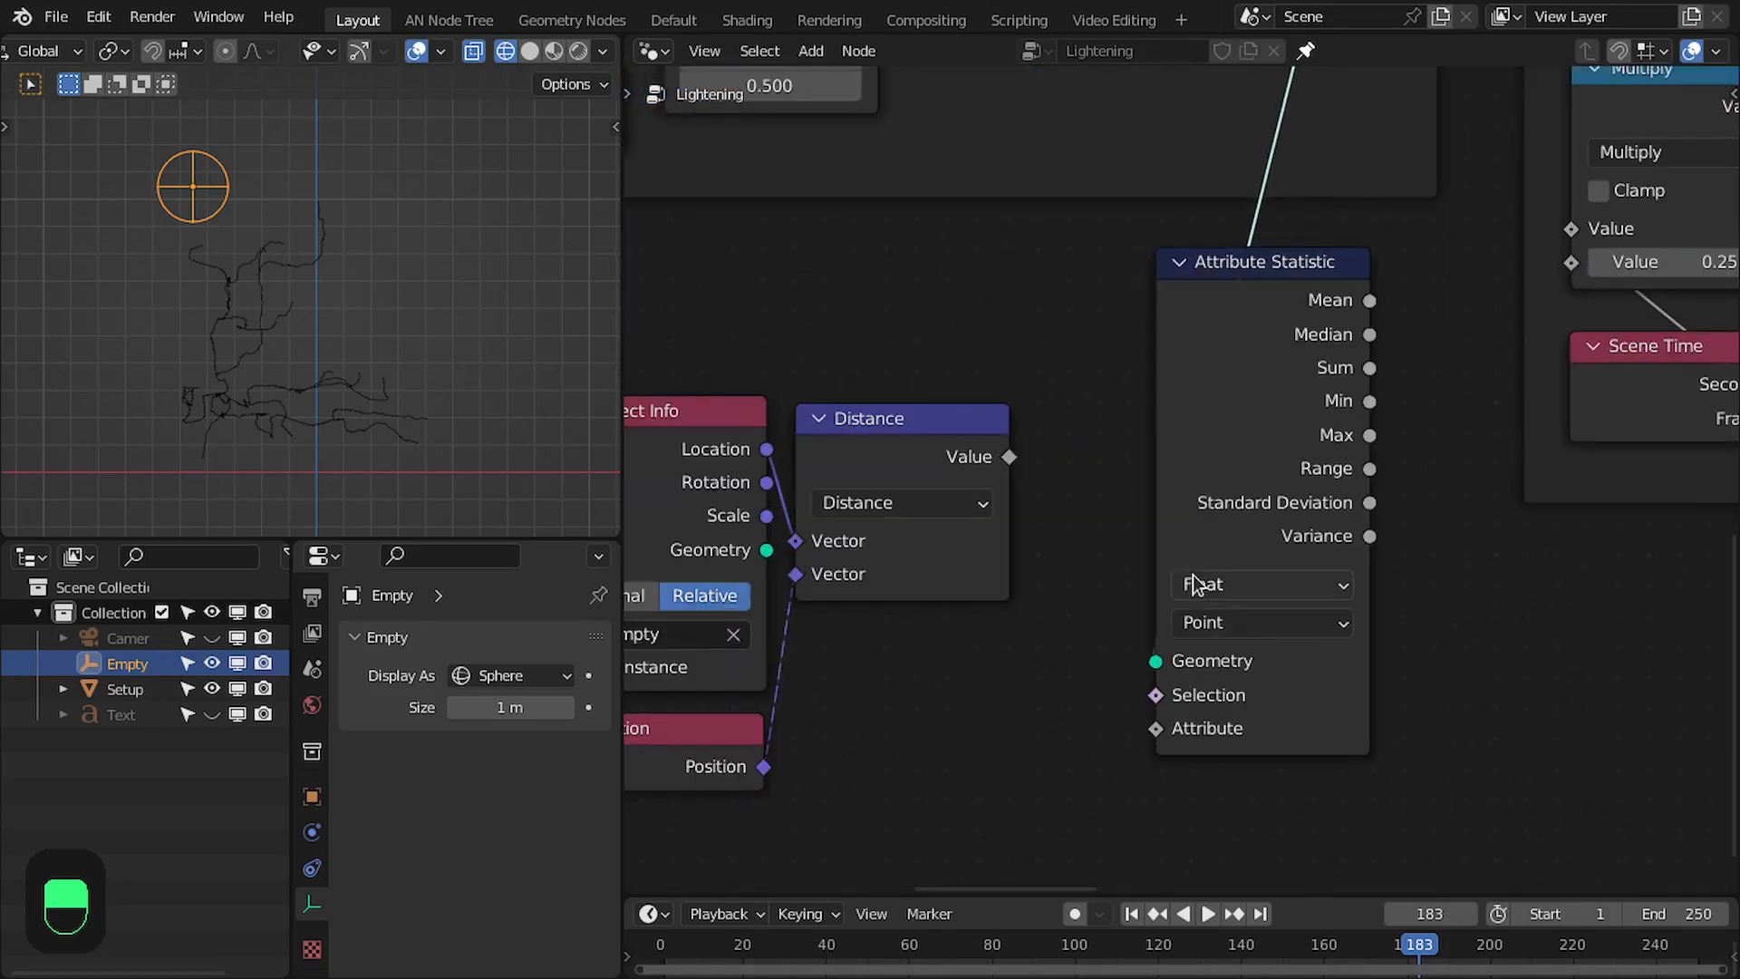
left_click_drag(1008, 449, 1160, 718)
left_click_drag(1254, 353, 1156, 489)
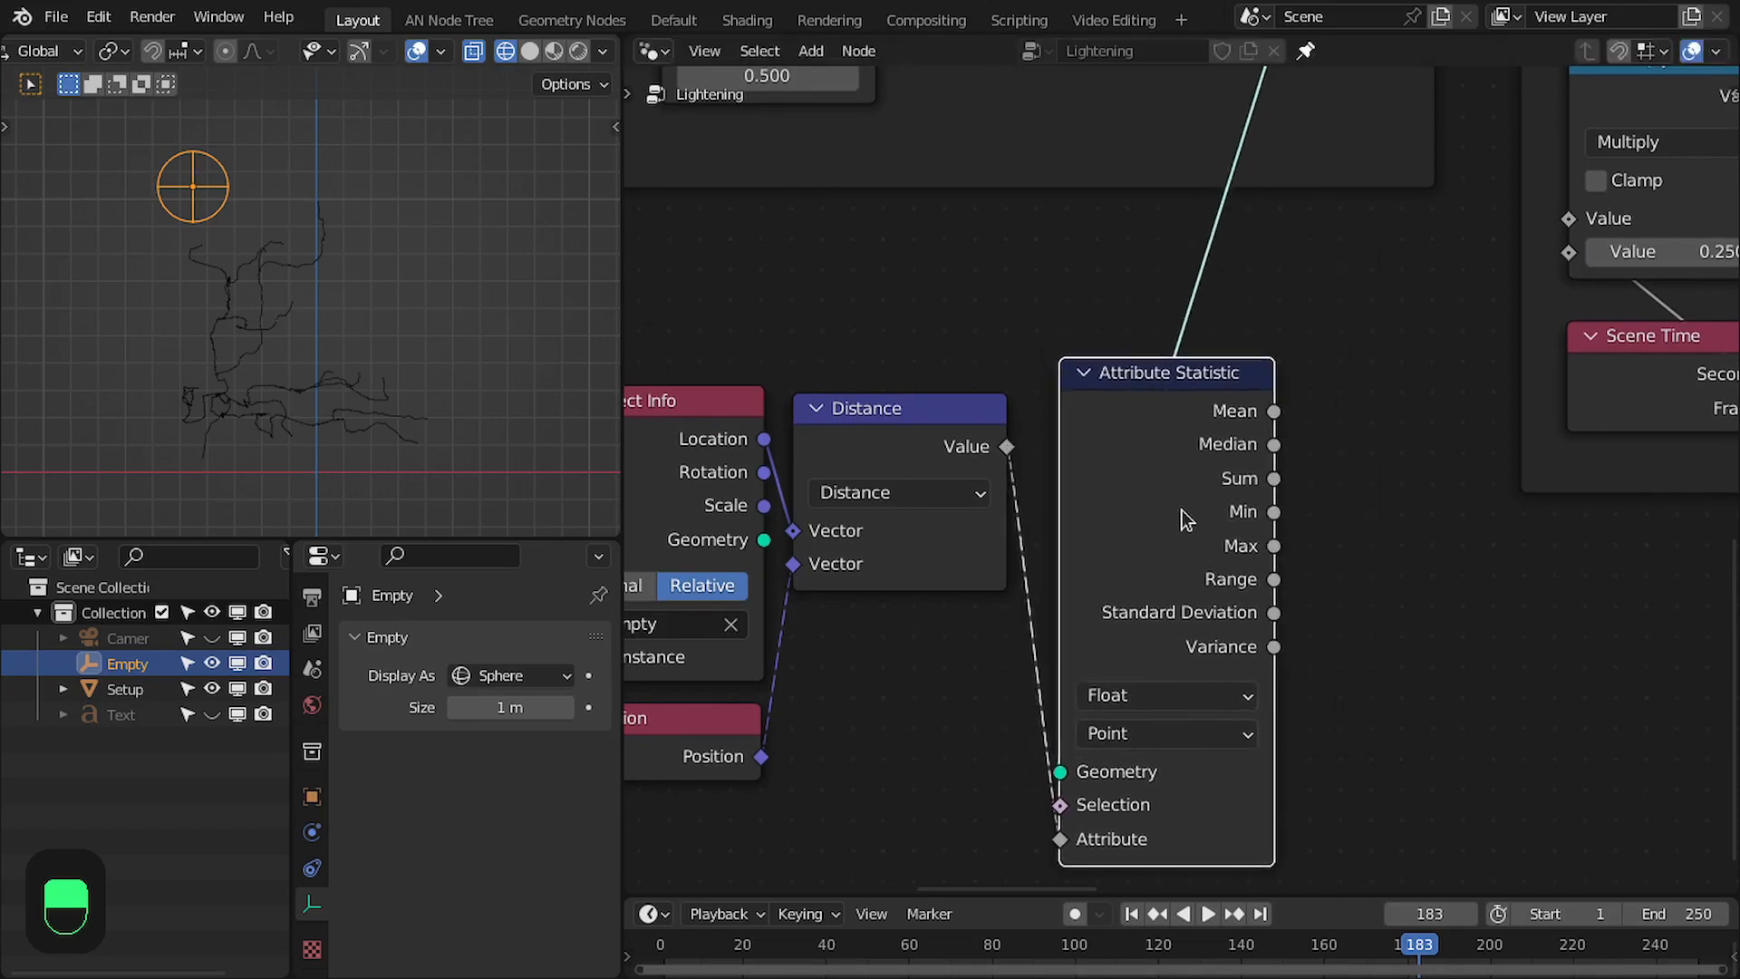
- Add a Map Range node with the Attribute Statistic's Min feeding From Min and its Max feeding From Max
middle_click_drag(1156, 489, 1004, 312)
scroll(1024, 365, "up", 2)
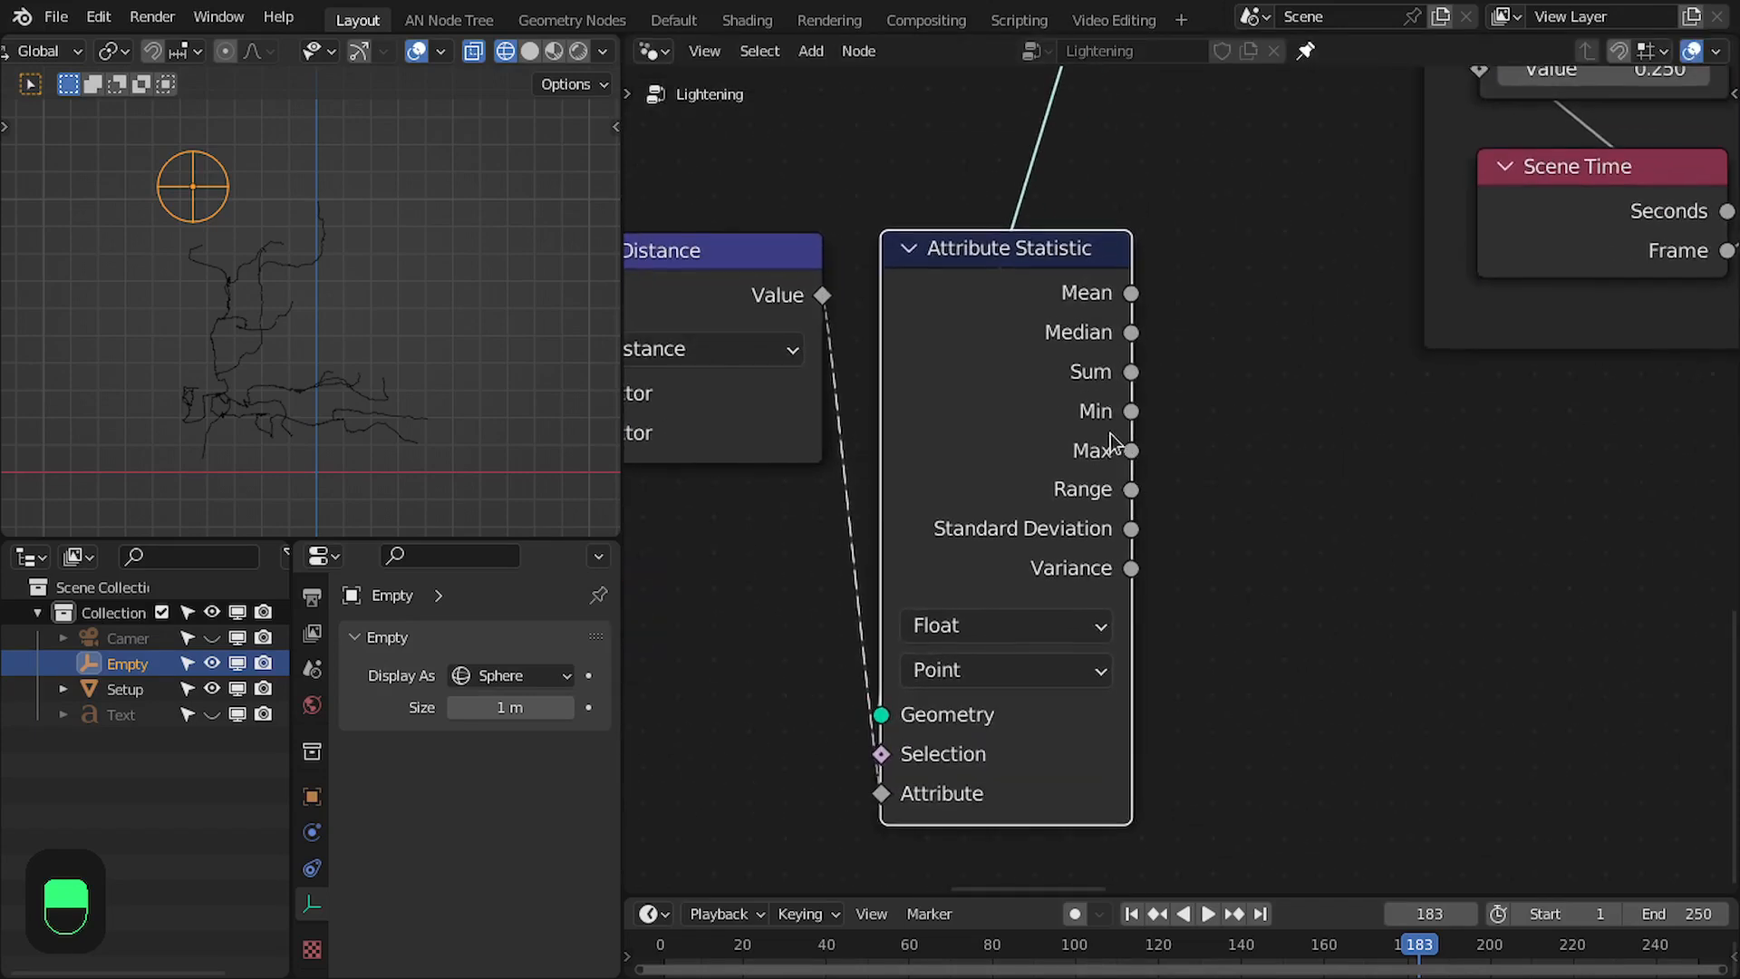
scroll(1111, 430, "up", 1)
middle_click_drag(1110, 394, 1092, 450)
middle_click_drag(894, 648, 1126, 673)
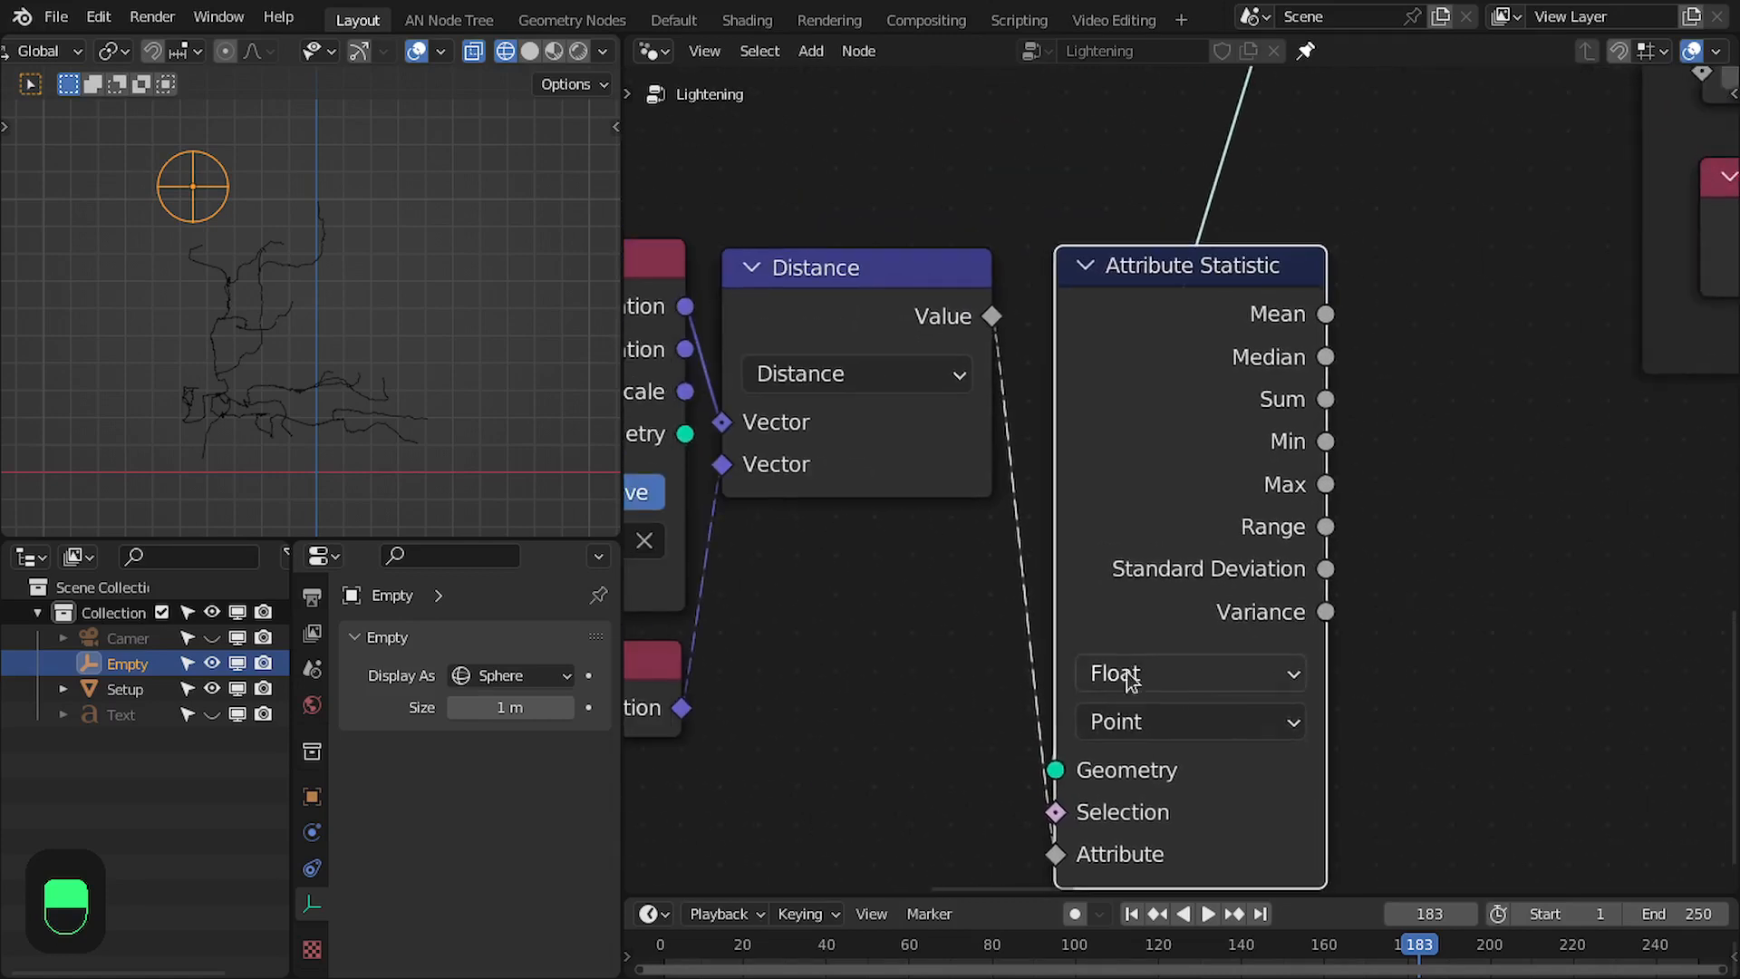
middle_click_drag(1179, 527, 1006, 408)
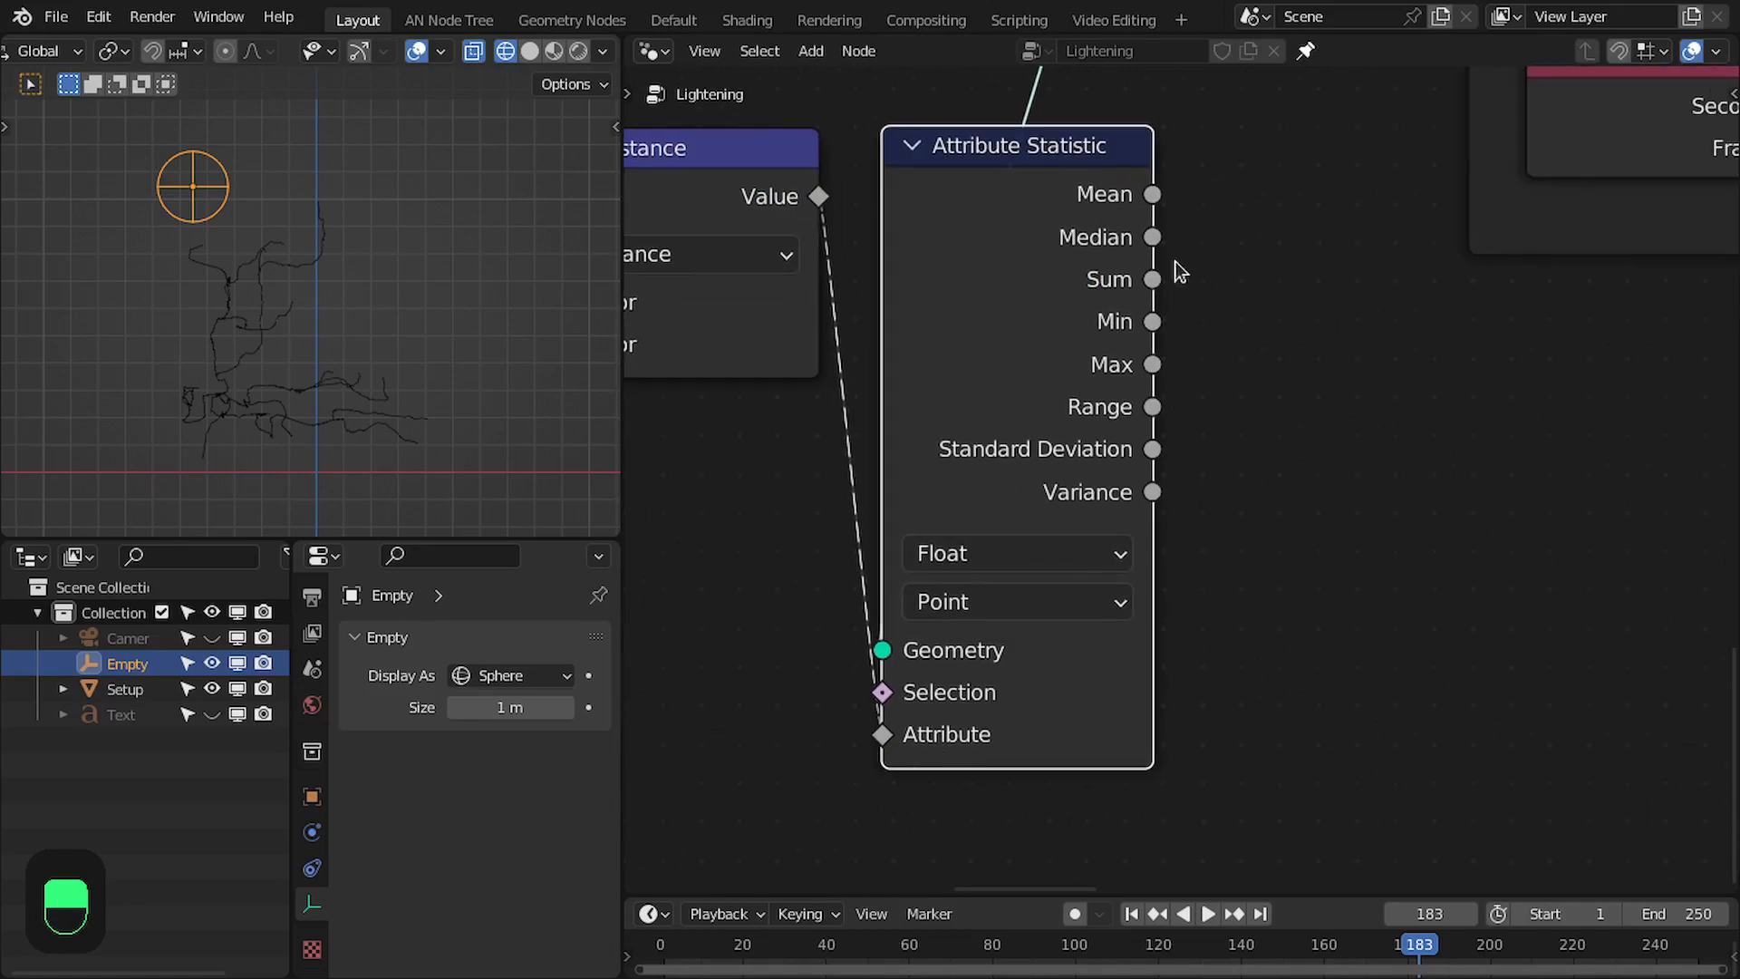
left_click_drag(1160, 314, 1357, 456)
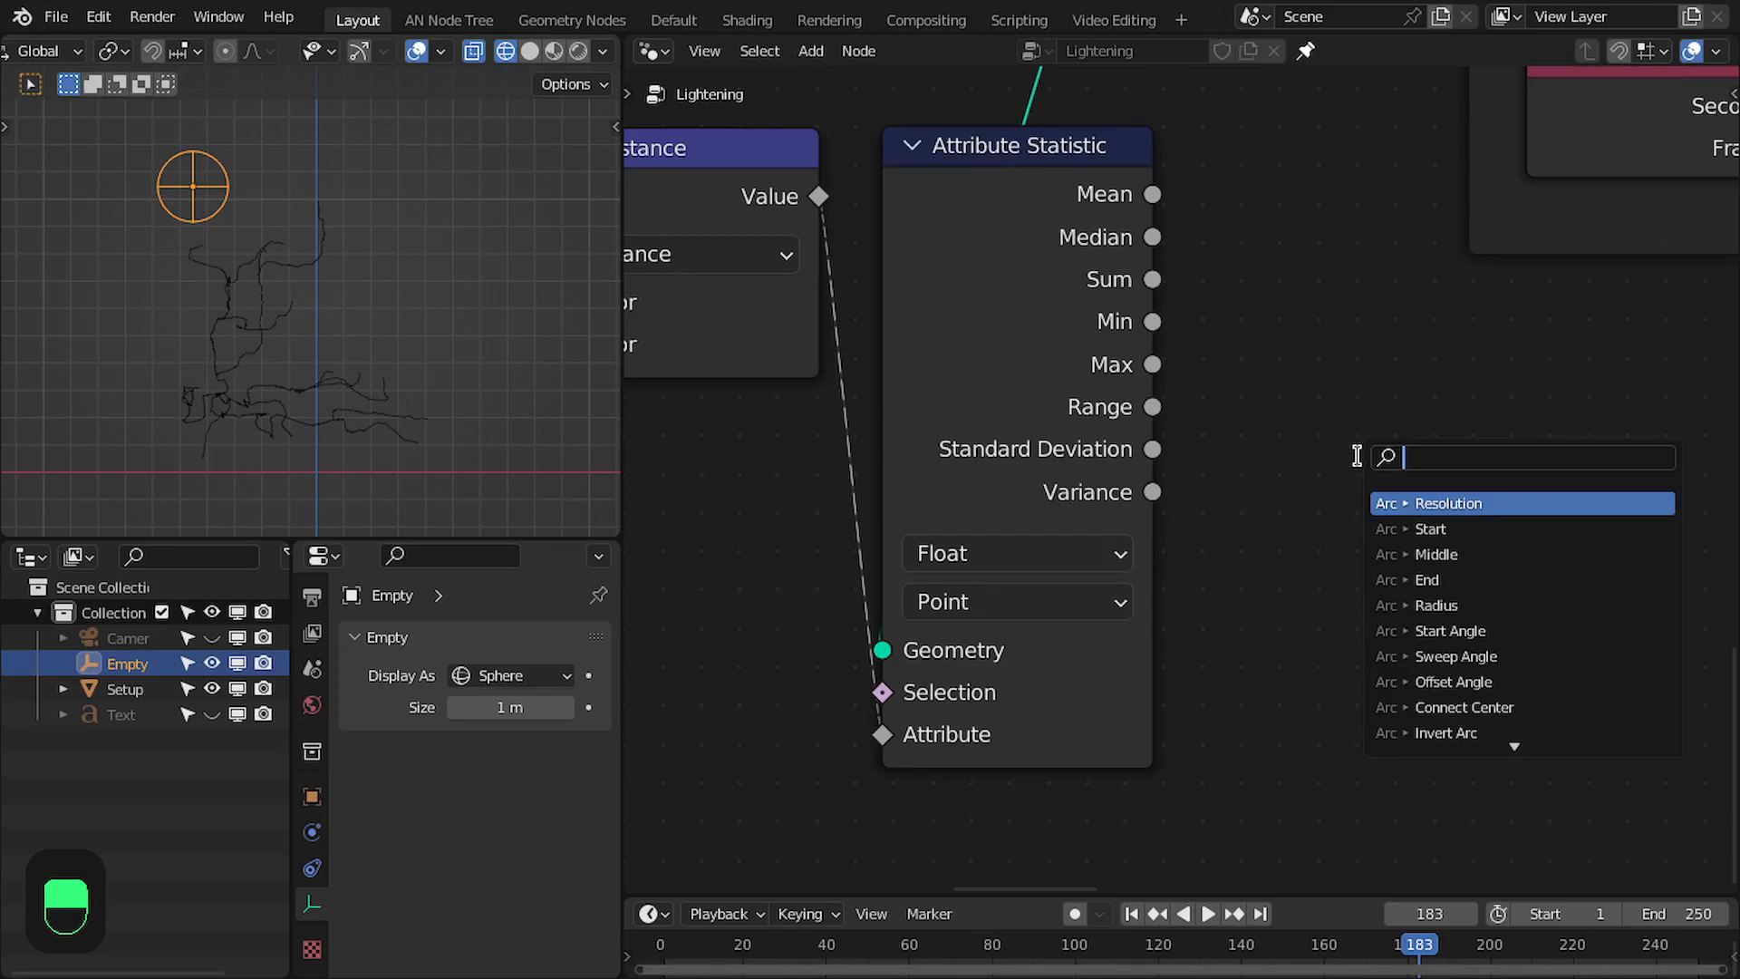
type("map")
key("Return")
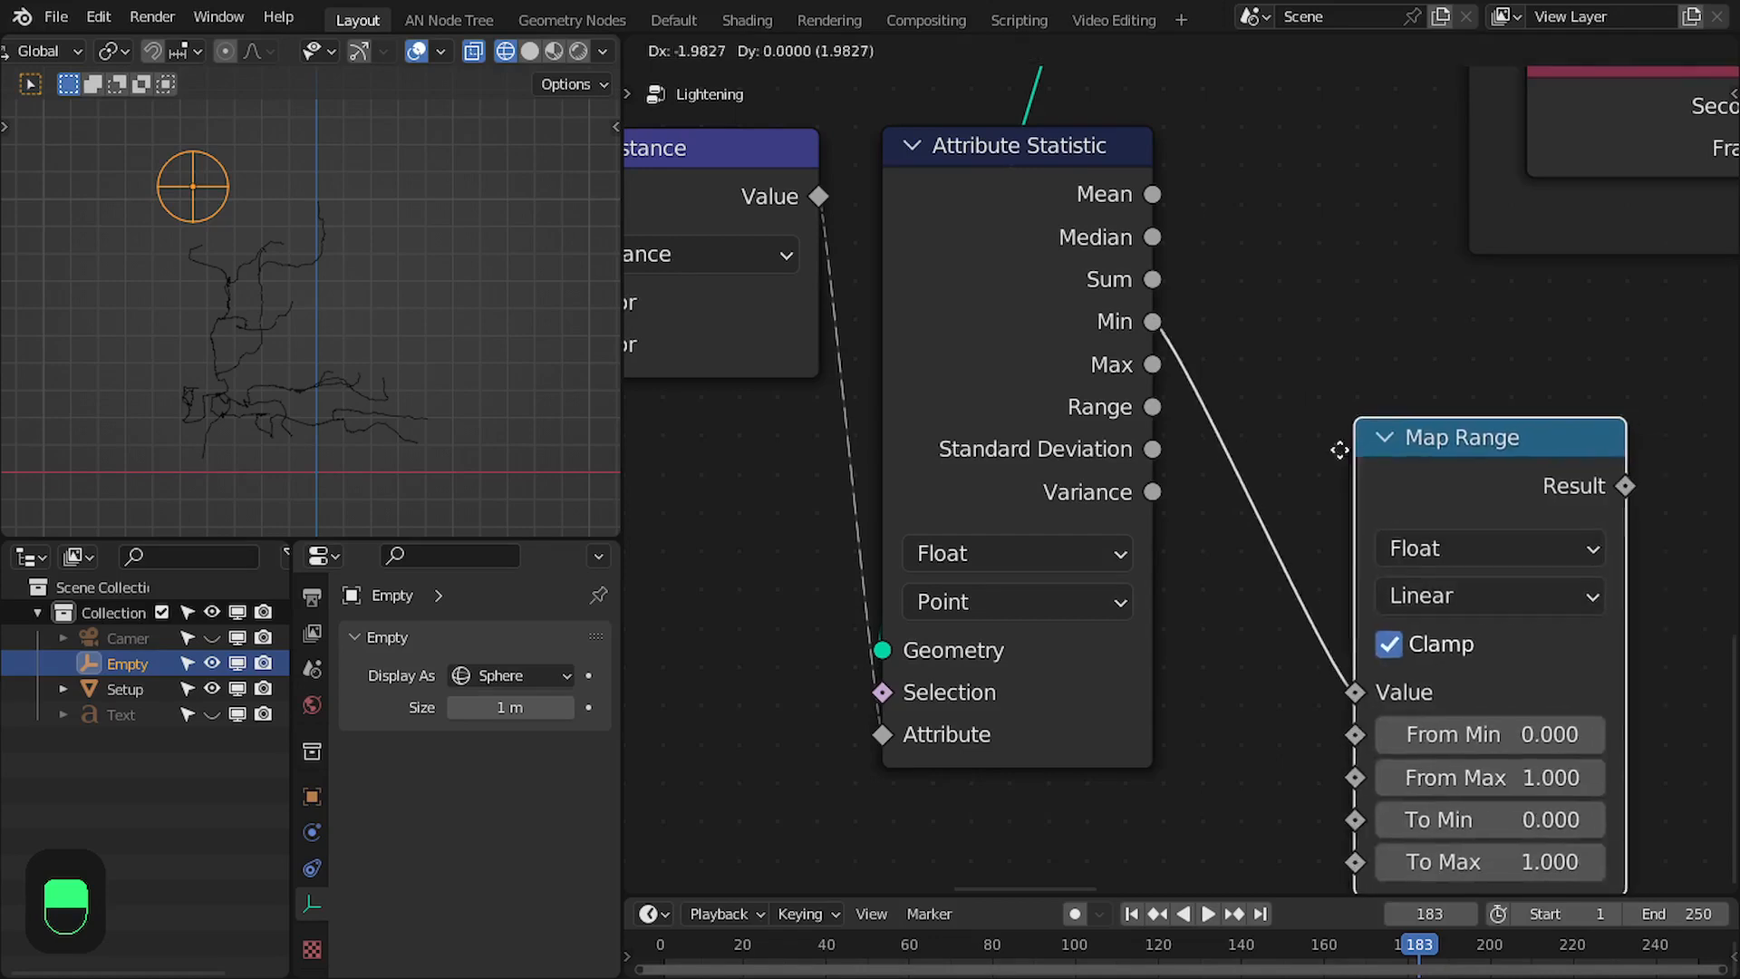
left_click(1267, 366)
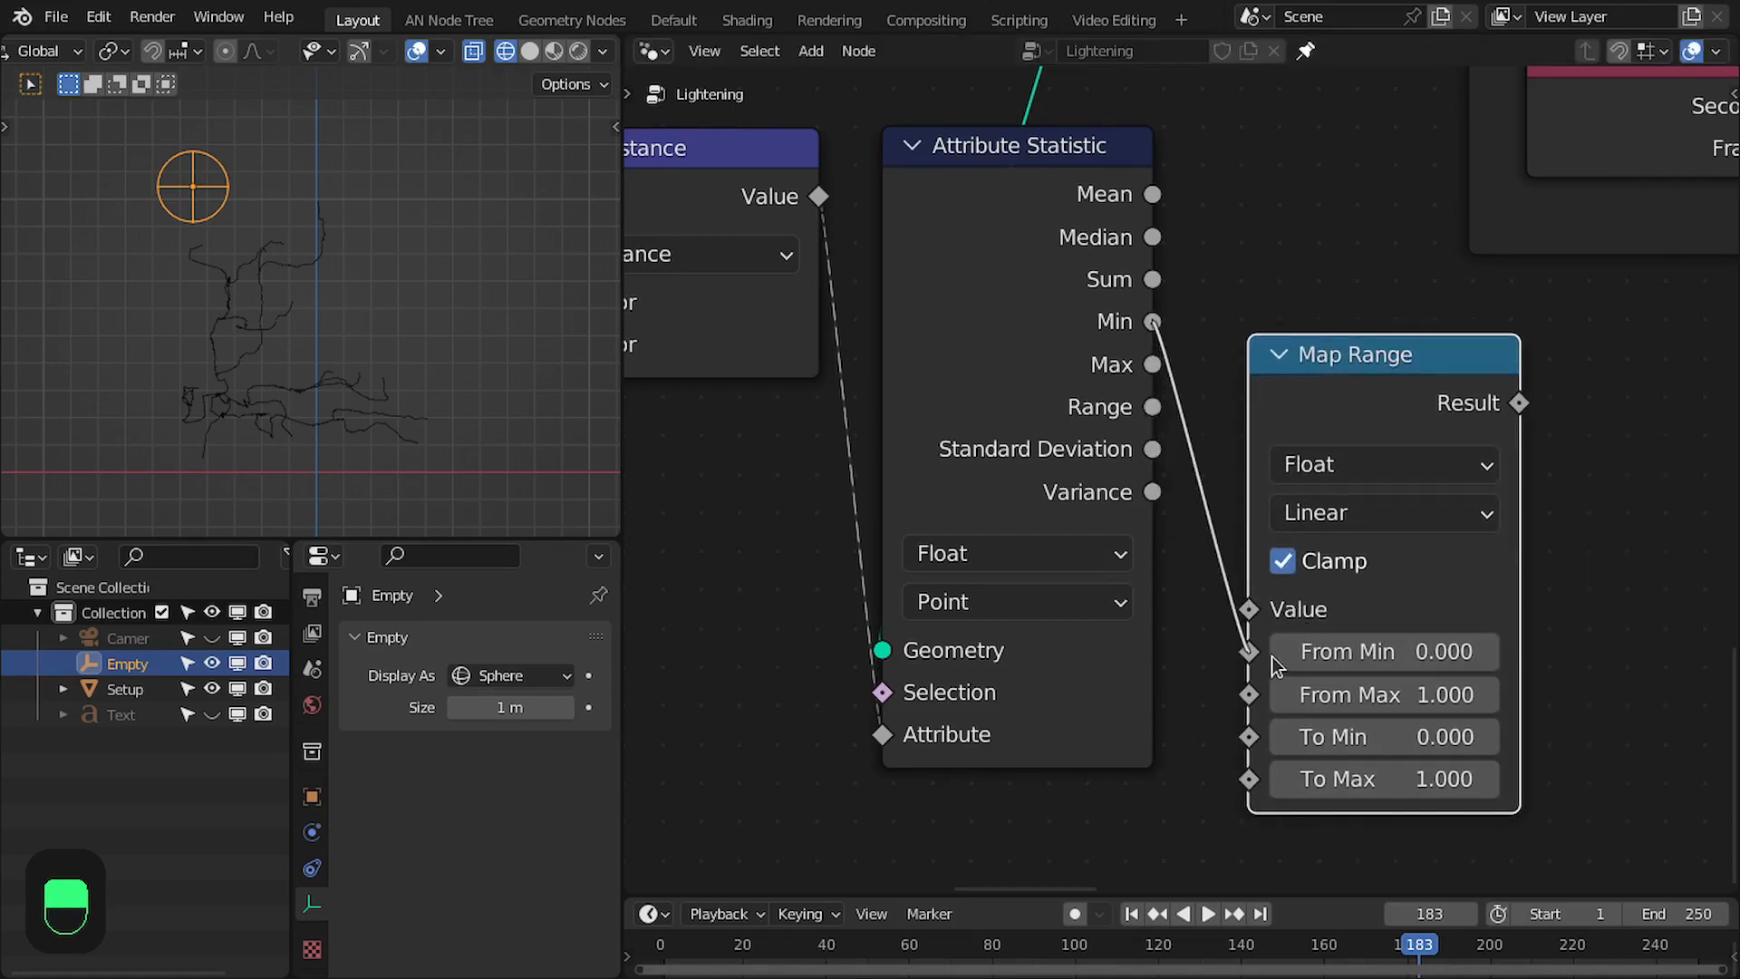
left_click_drag(1270, 656, 1251, 651)
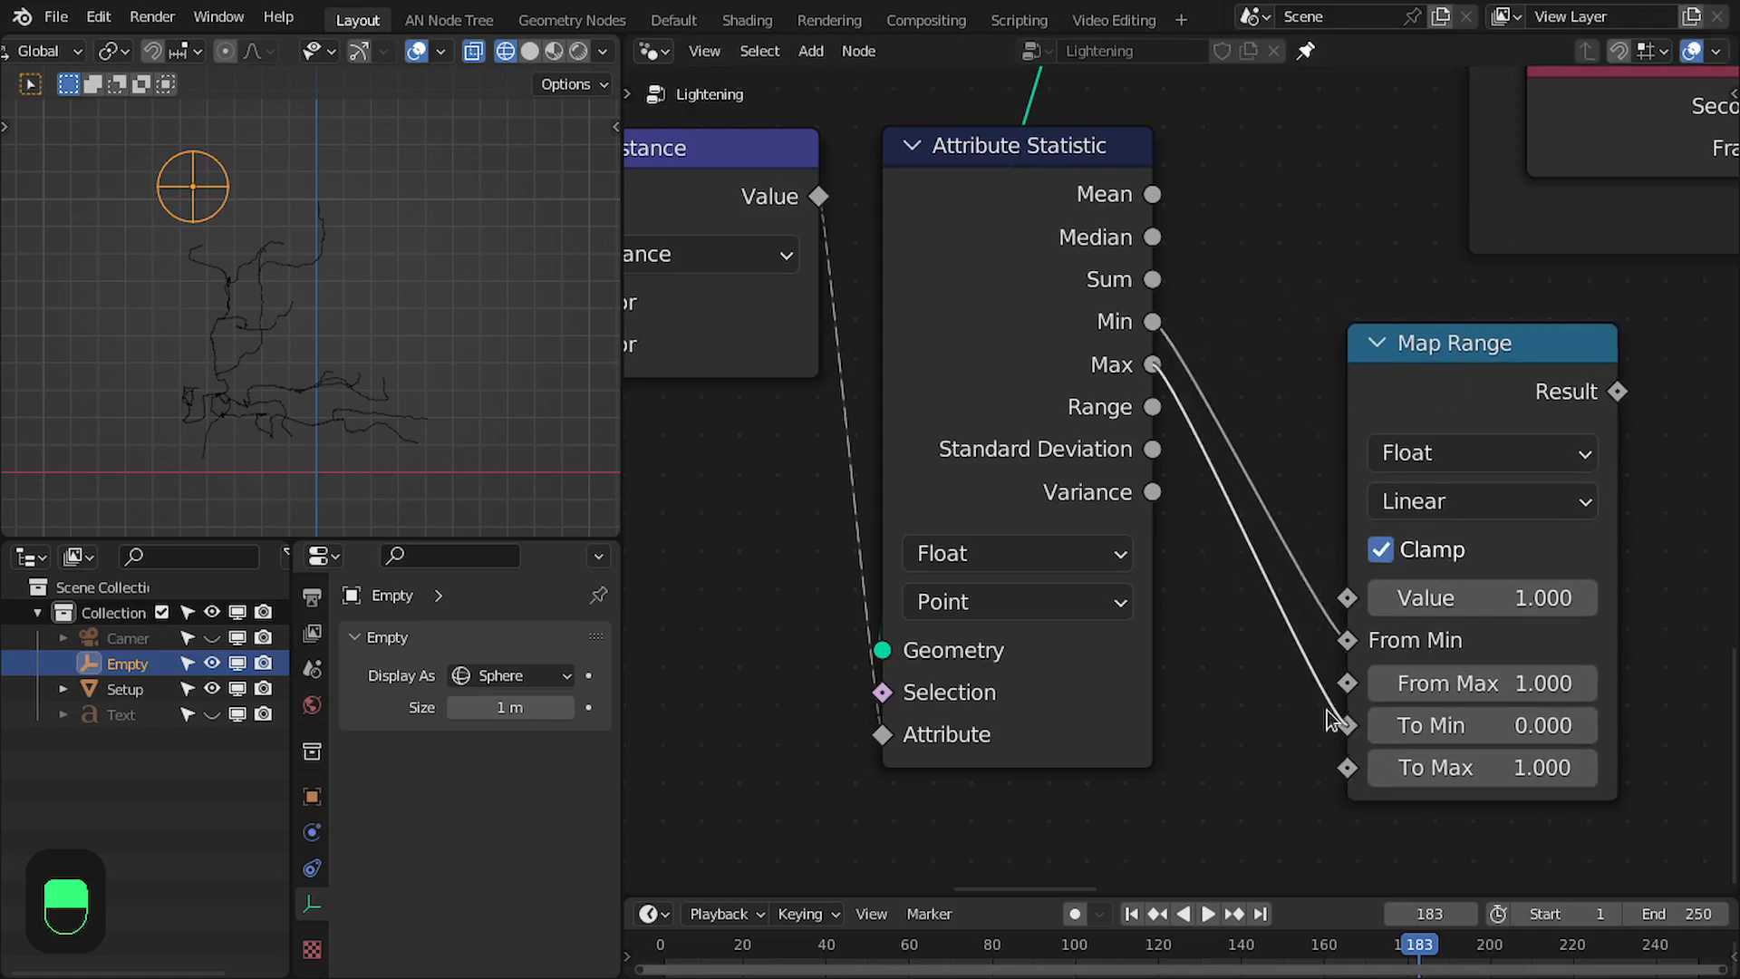
left_click_drag(1356, 656, 1348, 682)
- Connect the Distance value to the new Map Range node's Value input and move that node next to Attribute Statistic
middle_click_drag(799, 258, 926, 277)
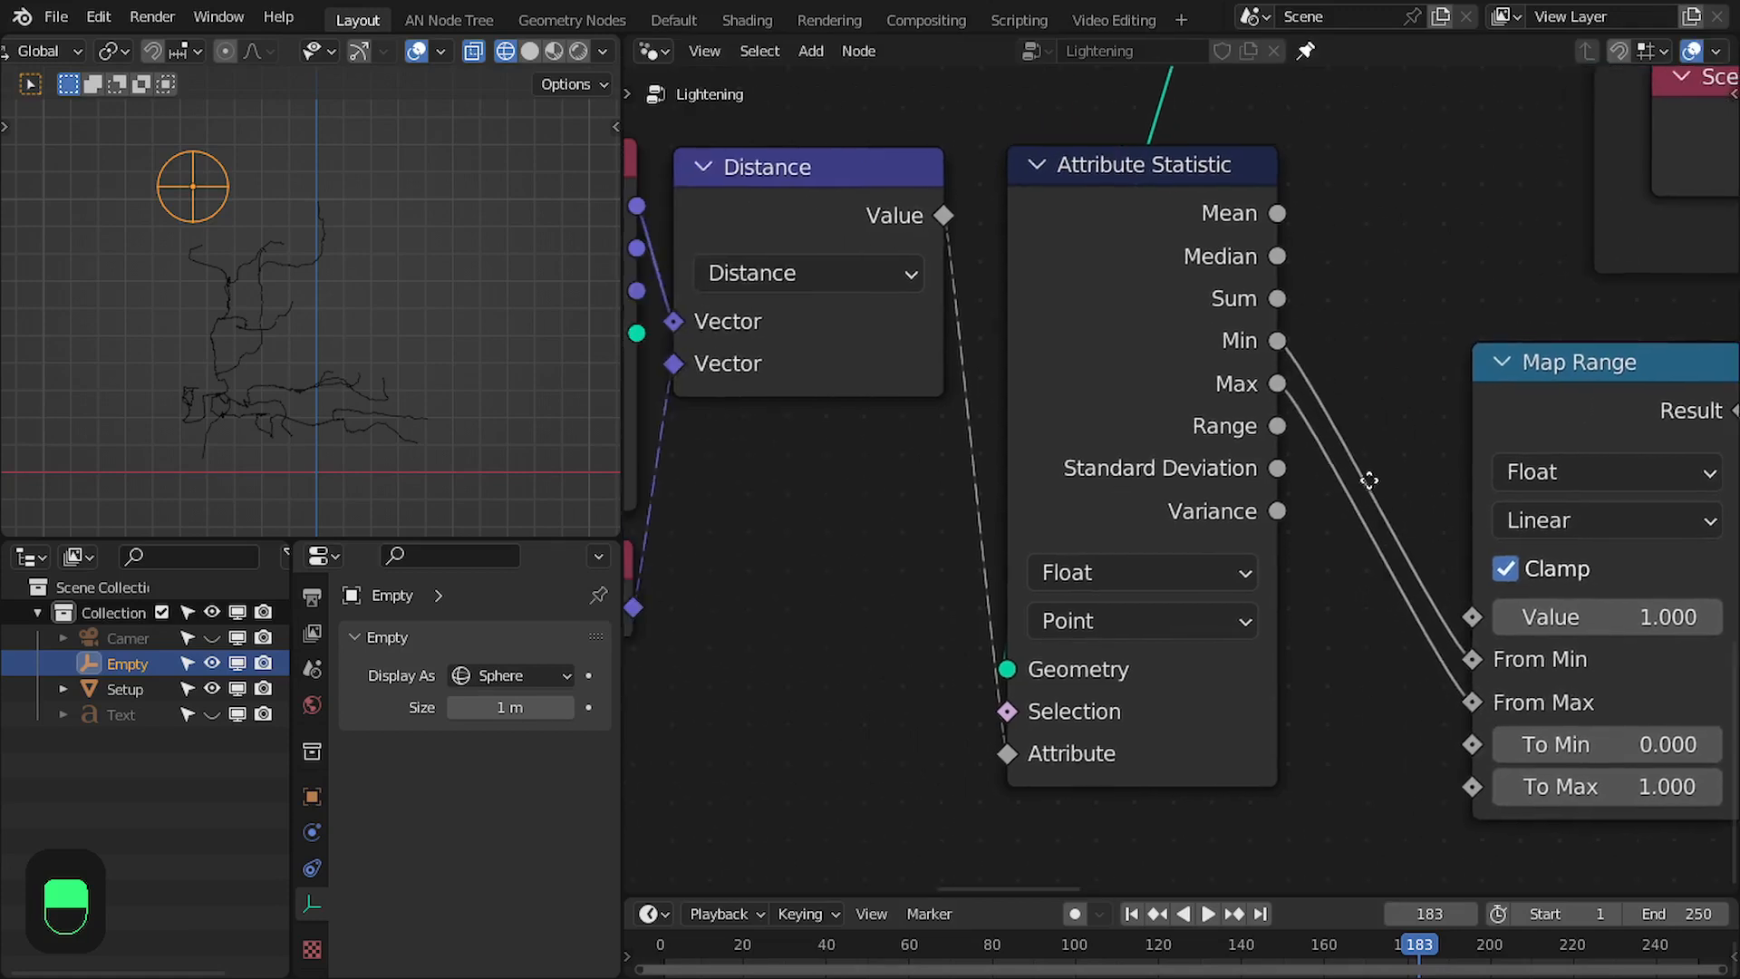
left_click_drag(942, 217, 1424, 551)
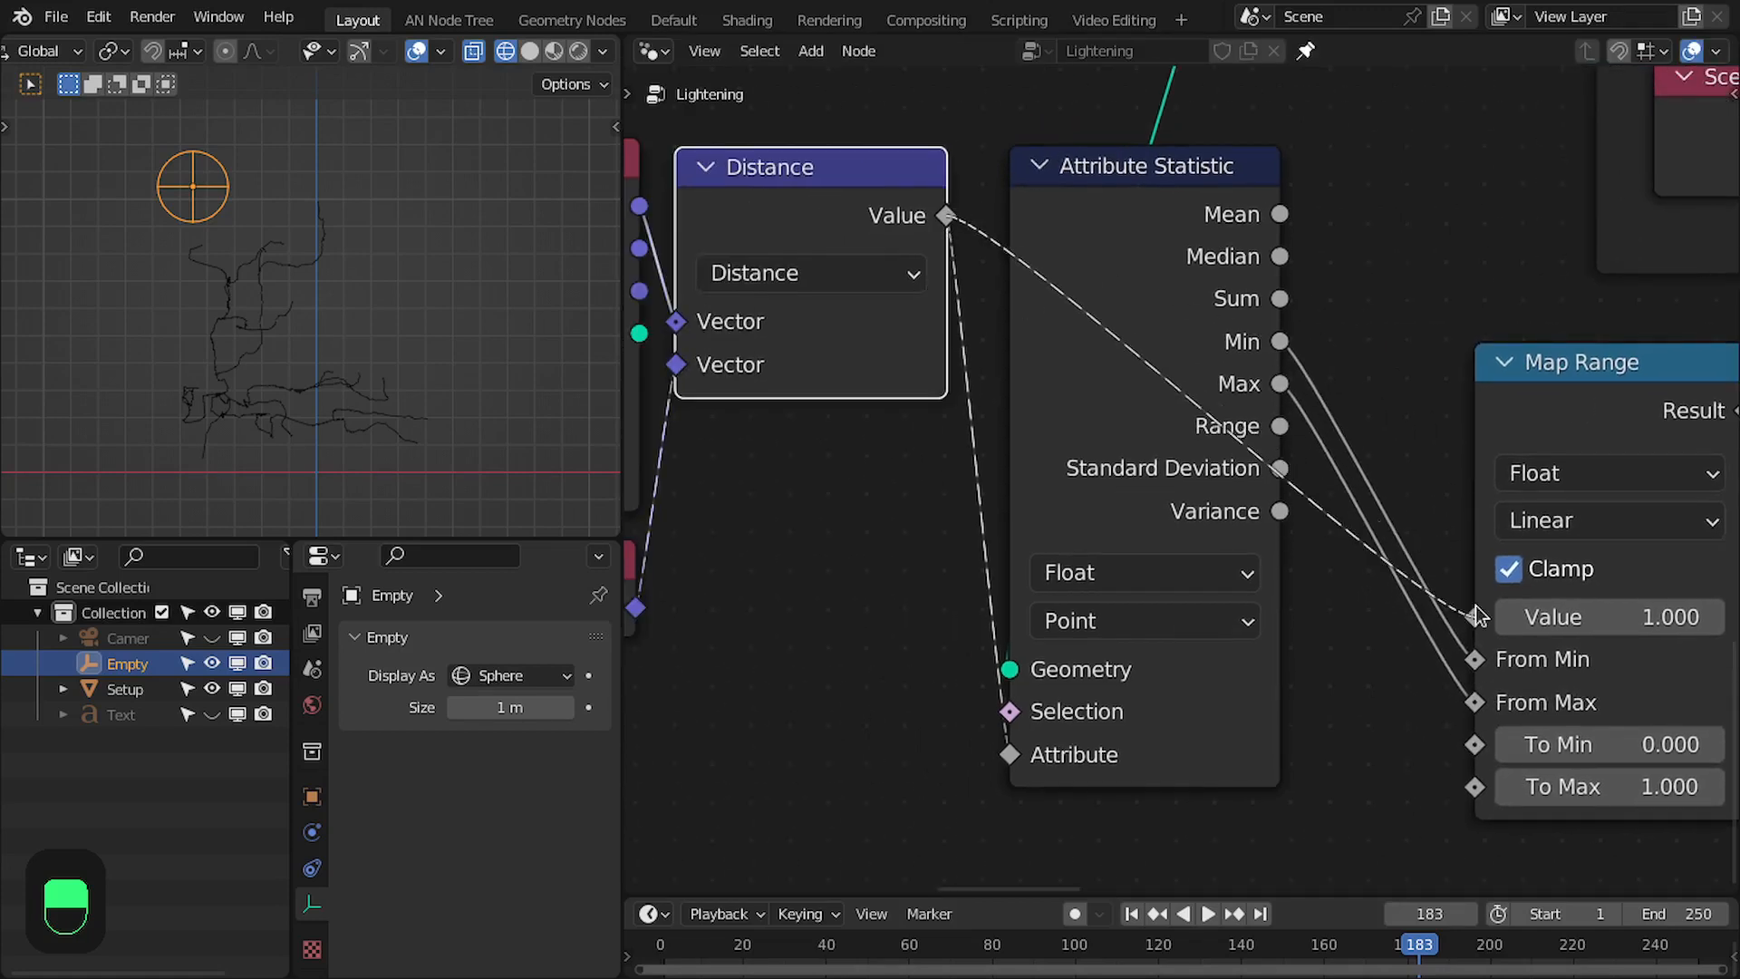
left_click_drag(1475, 608, 1475, 614)
middle_click_drag(1439, 454, 1368, 514)
left_click_drag(1490, 436, 1376, 272)
- Hide the unused sockets of the Attribute Statistic node and align the Map Range and neighbouring nodes in a row
left_click(1111, 283)
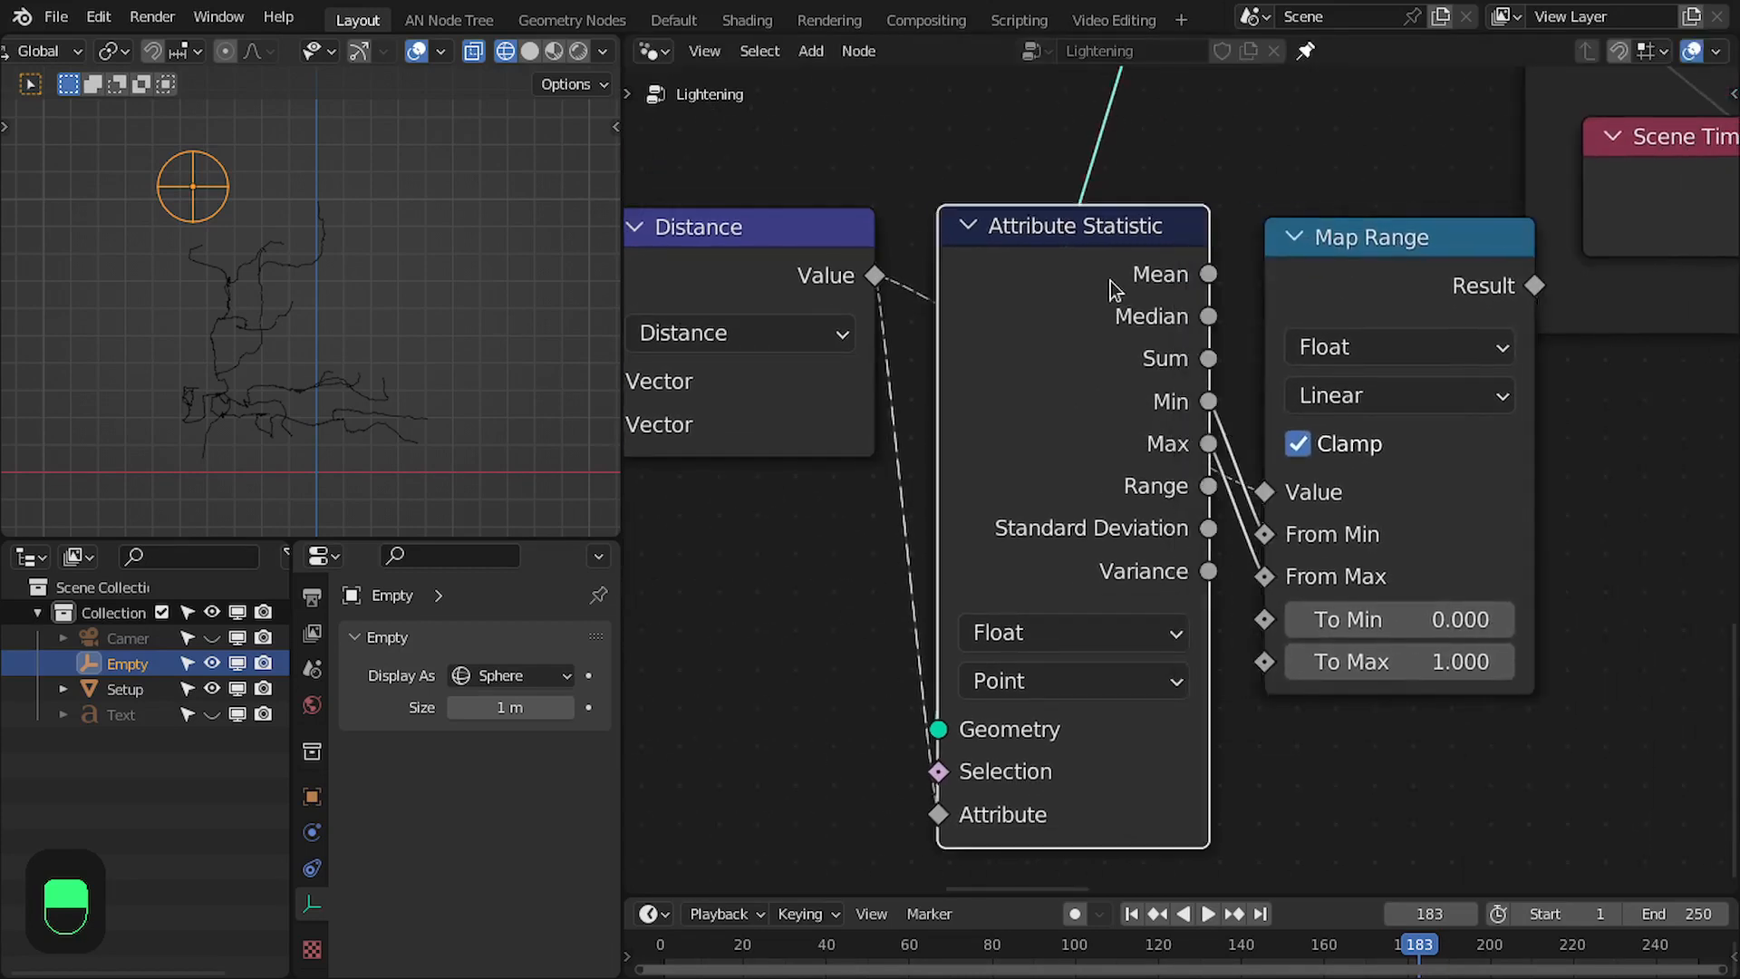
key("ctrl+h")
left_click(1332, 236)
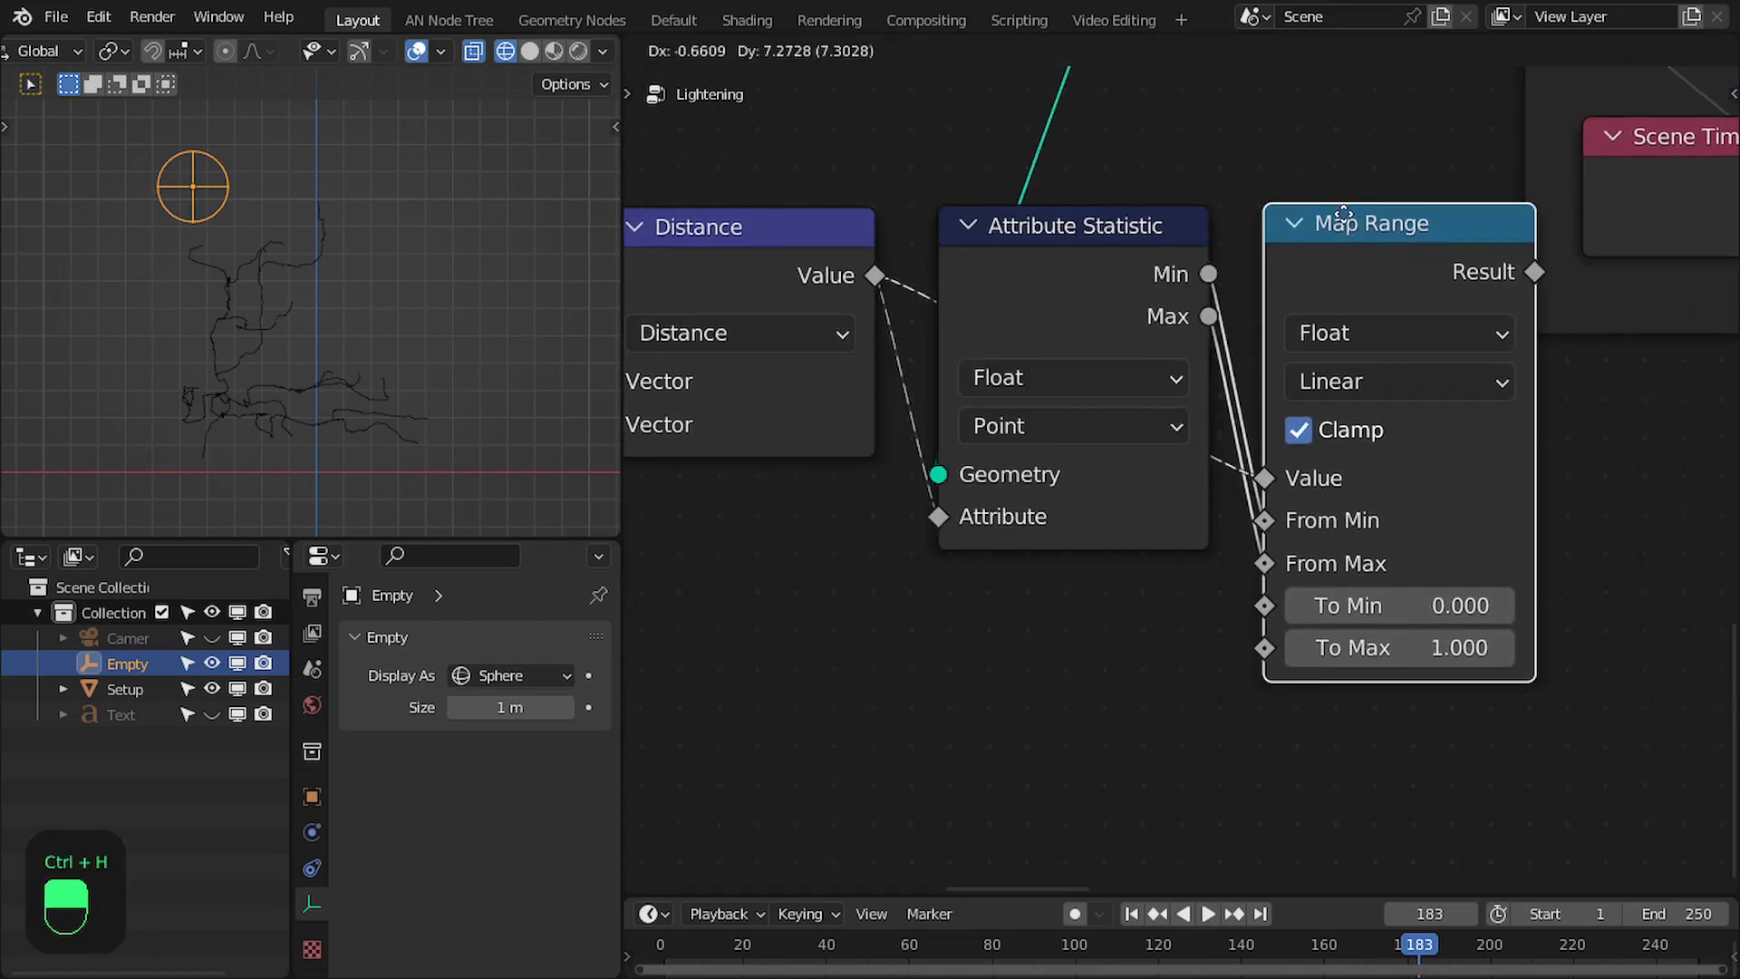
scroll(1280, 263, "down", 2)
middle_click_drag(1266, 263, 1595, 306)
left_click_drag(854, 329, 1578, 645)
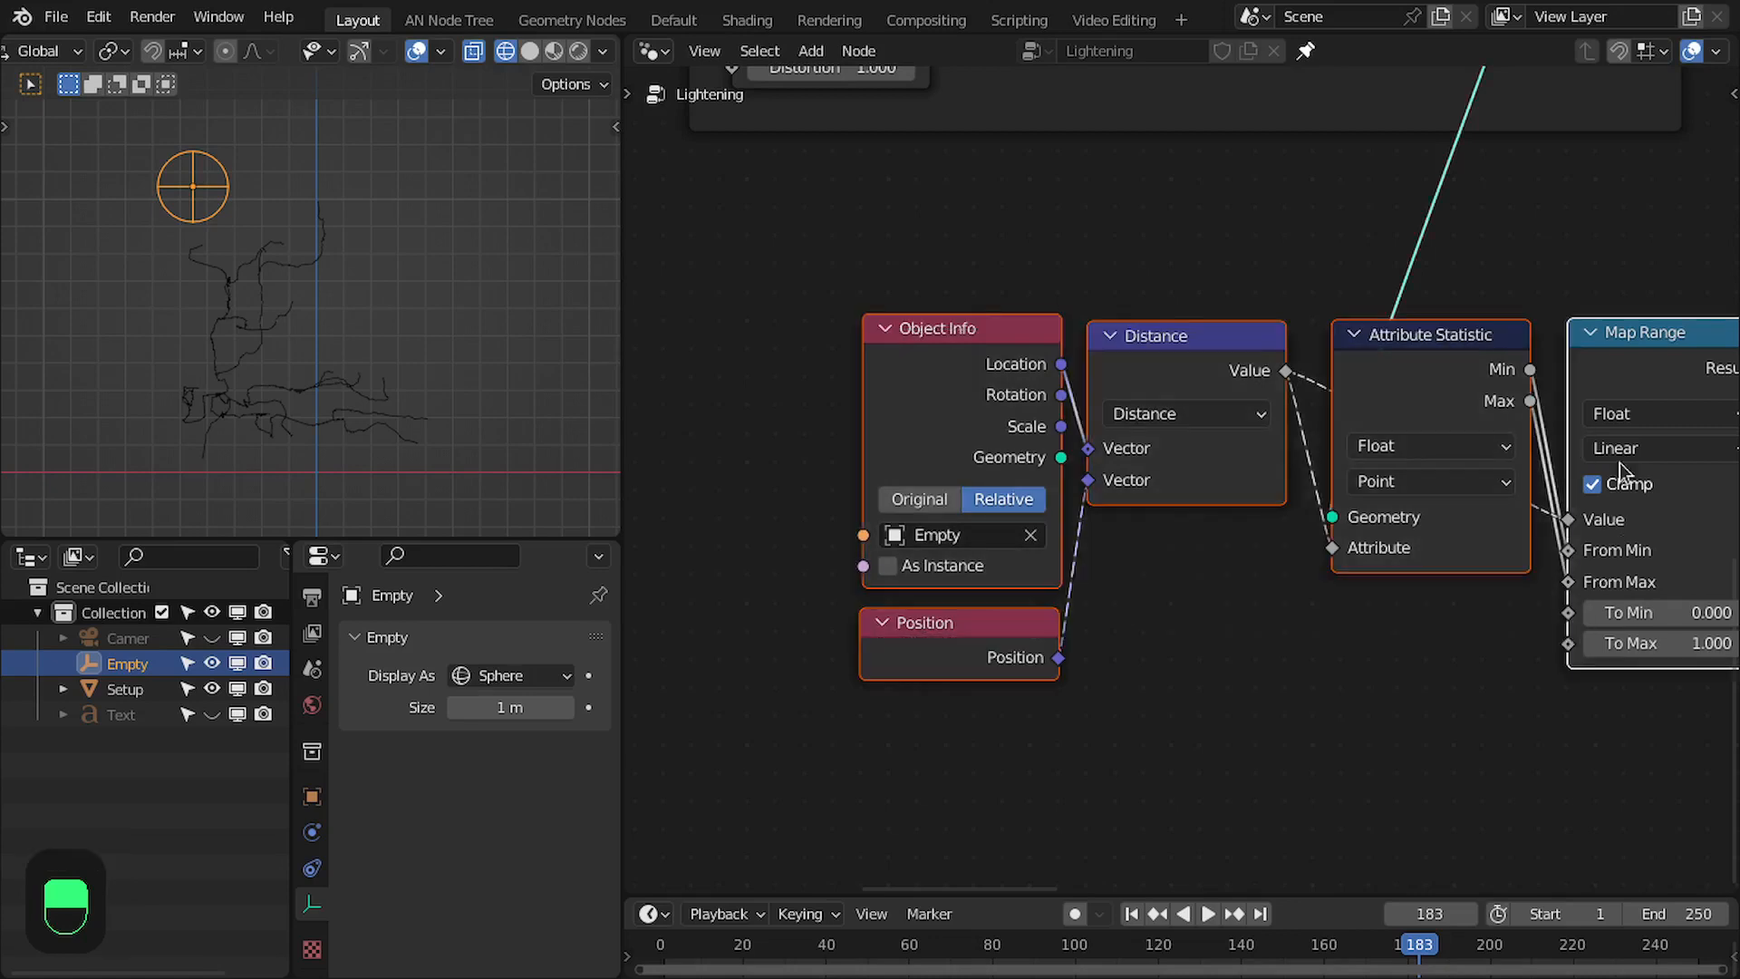
left_click_drag(1605, 342, 1286, 346)
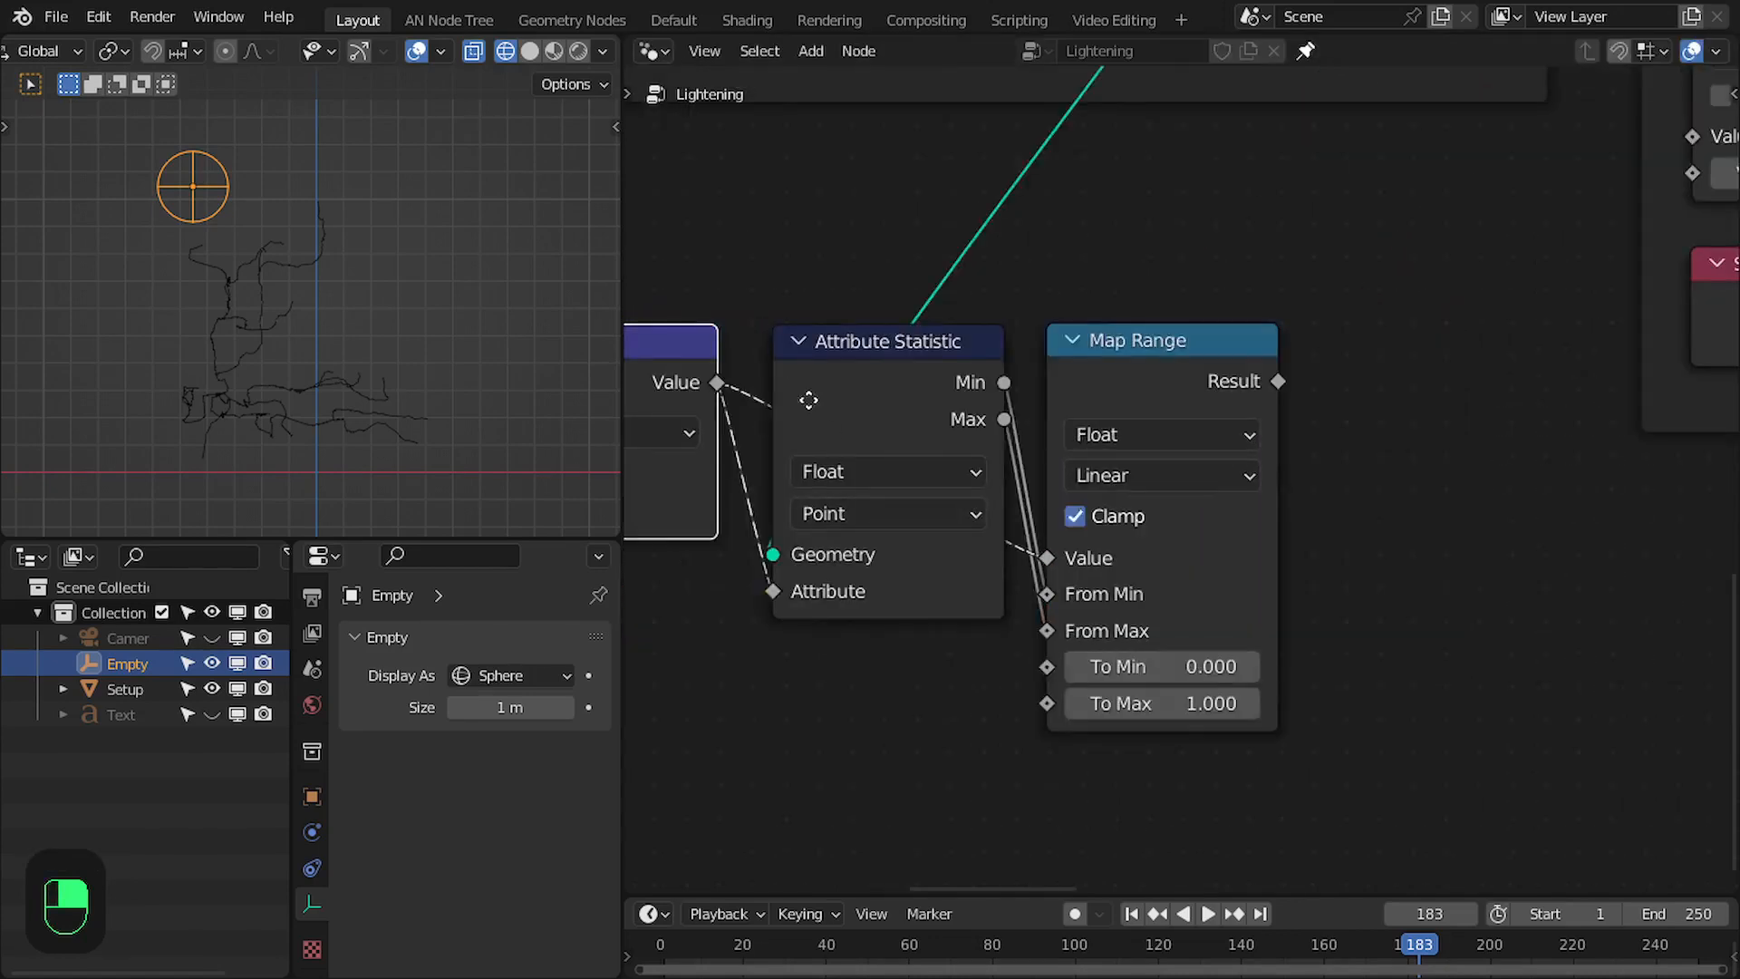
middle_click_drag(808, 399, 915, 379)
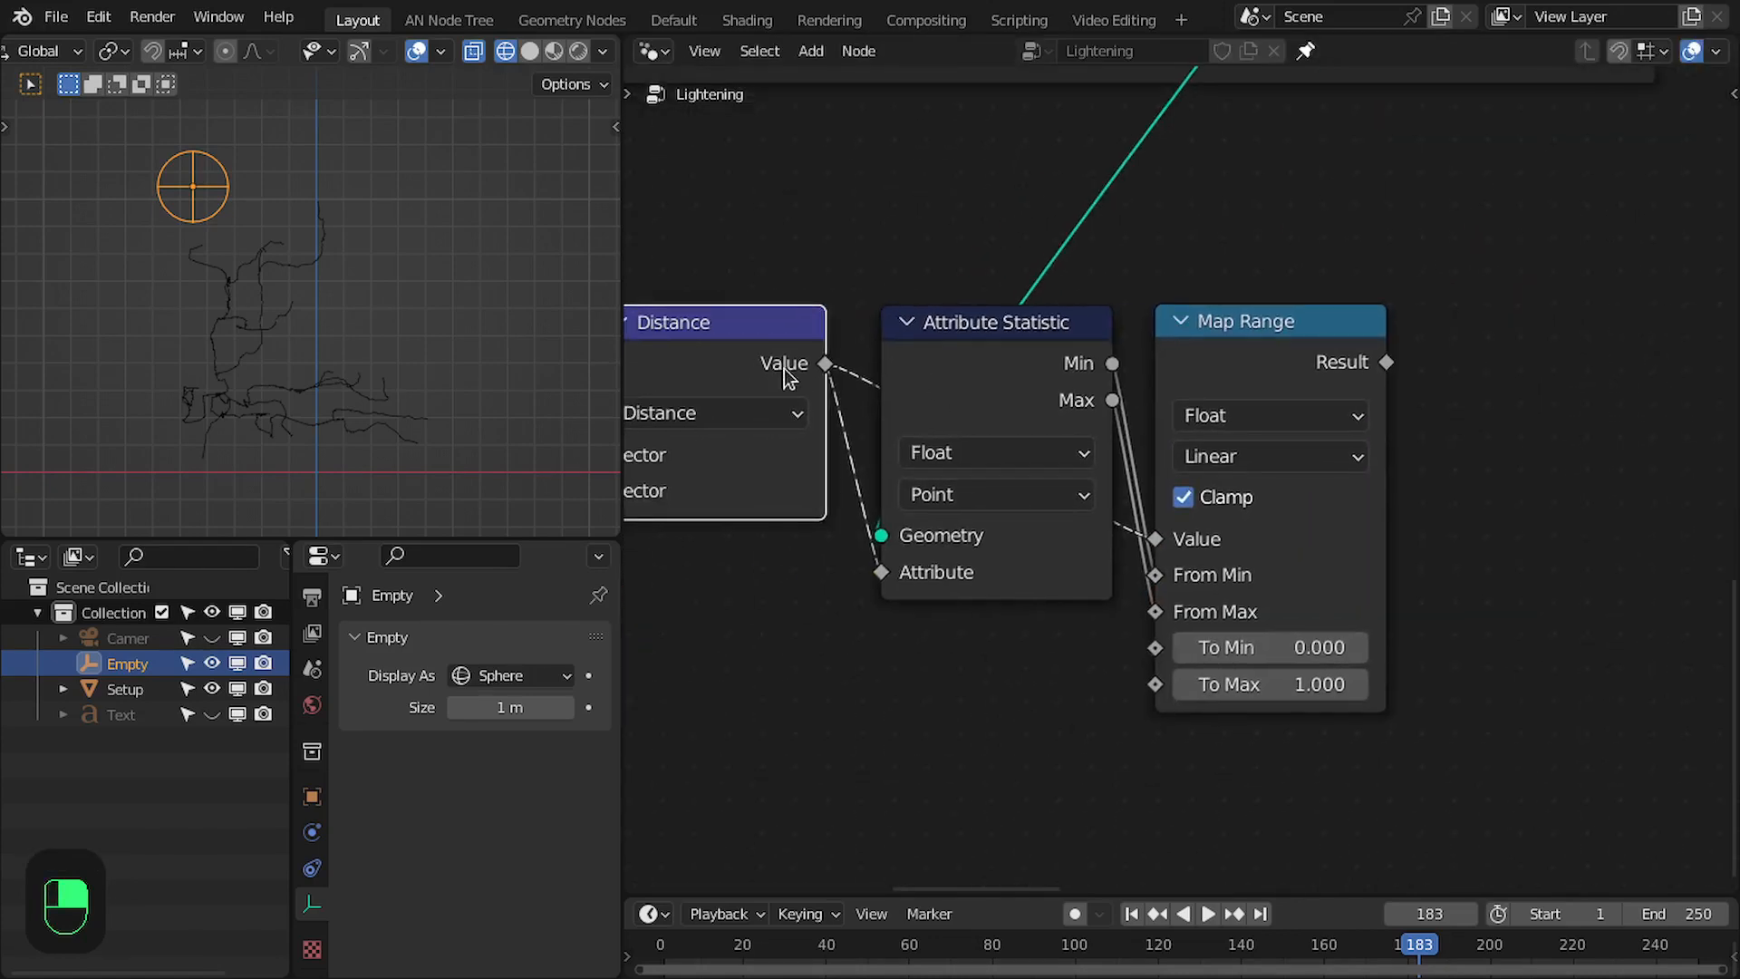
middle_click_drag(1380, 698, 1137, 763)
- Add a Less Than or Equal compare node fed by the new Map Range result and align it beside that node
left_click_drag(1144, 426, 1267, 375)
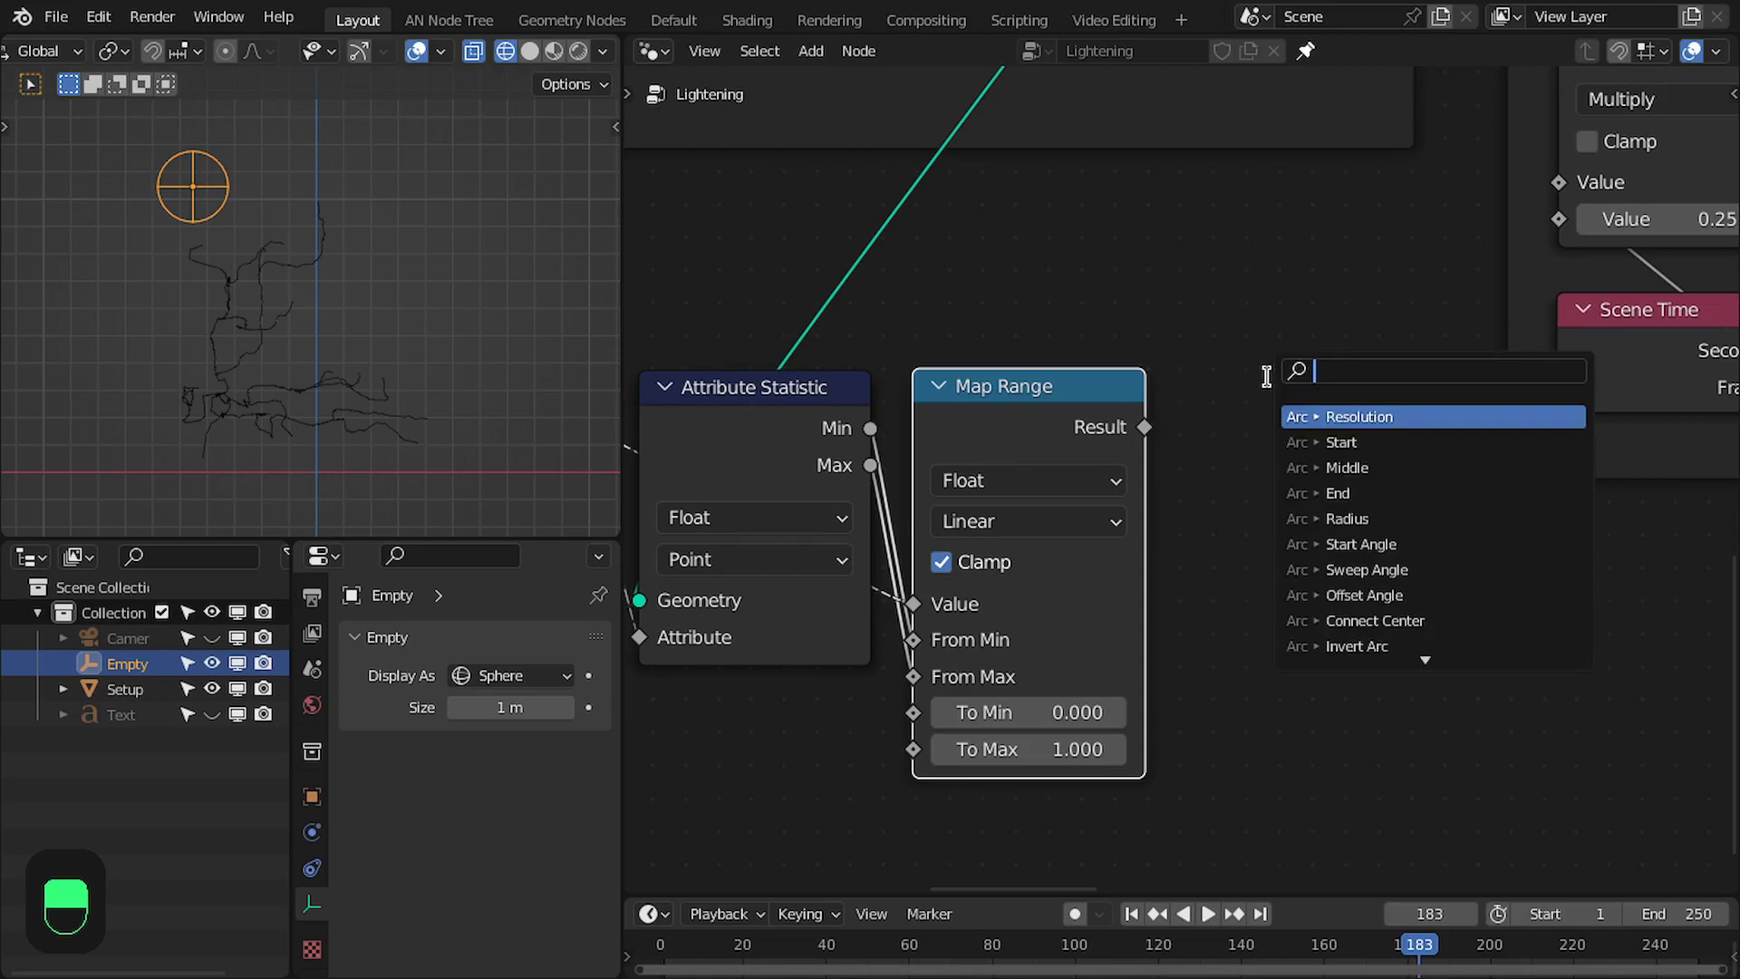
type("less")
key("Return")
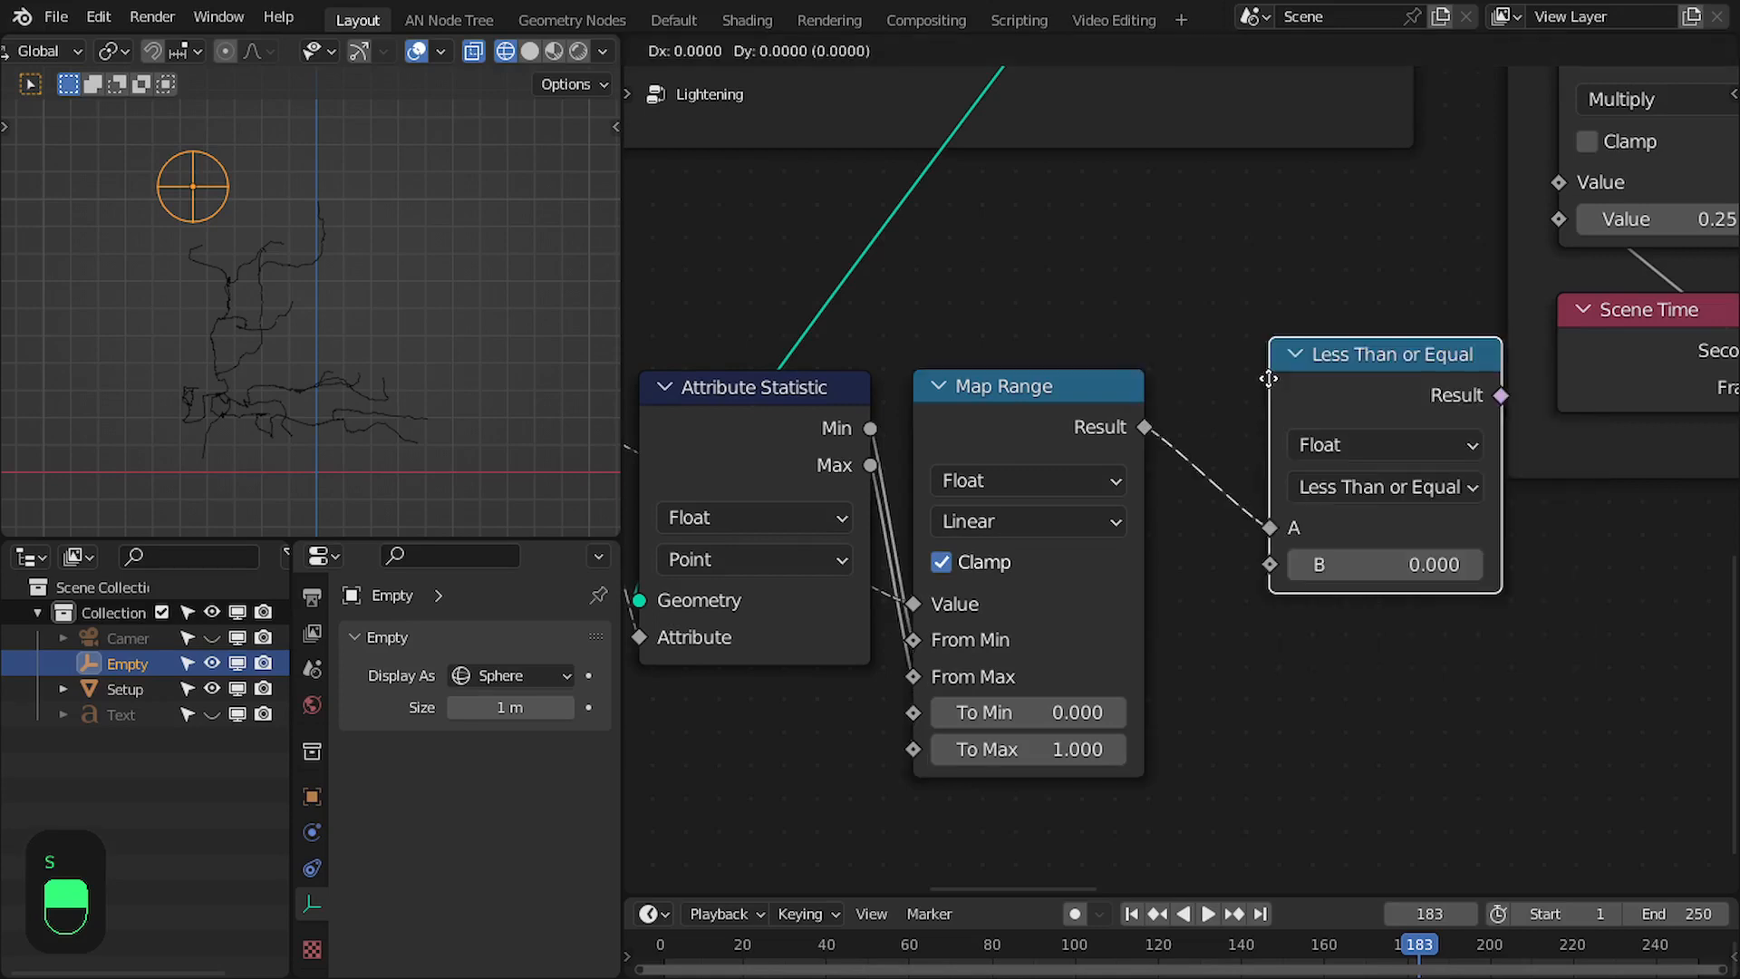
left_click(1191, 411)
middle_click_drag(1274, 479, 1418, 471)
left_click_drag(1474, 386, 1470, 385)
middle_click_drag(1412, 388, 1450, 396)
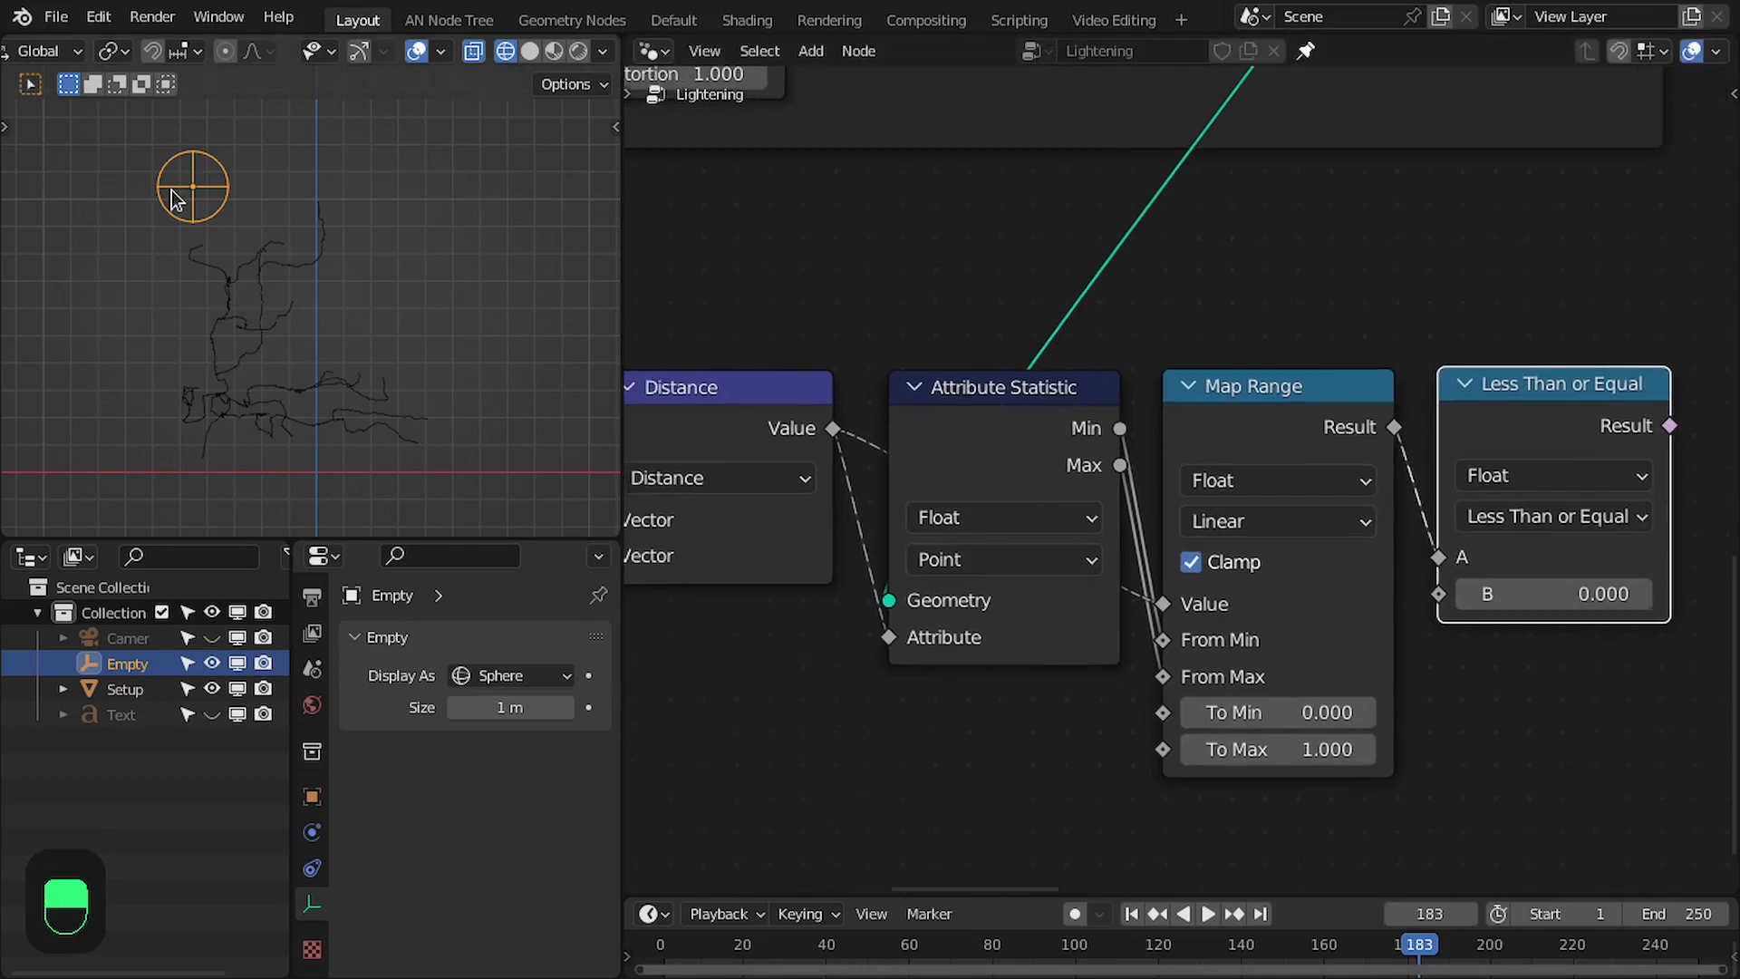
- Line up the Less Than or Equal node beside the Map Range node
scroll(175, 199, "up", 2)
scroll(186, 199, "down", 2)
scroll(1169, 472, "down", 3)
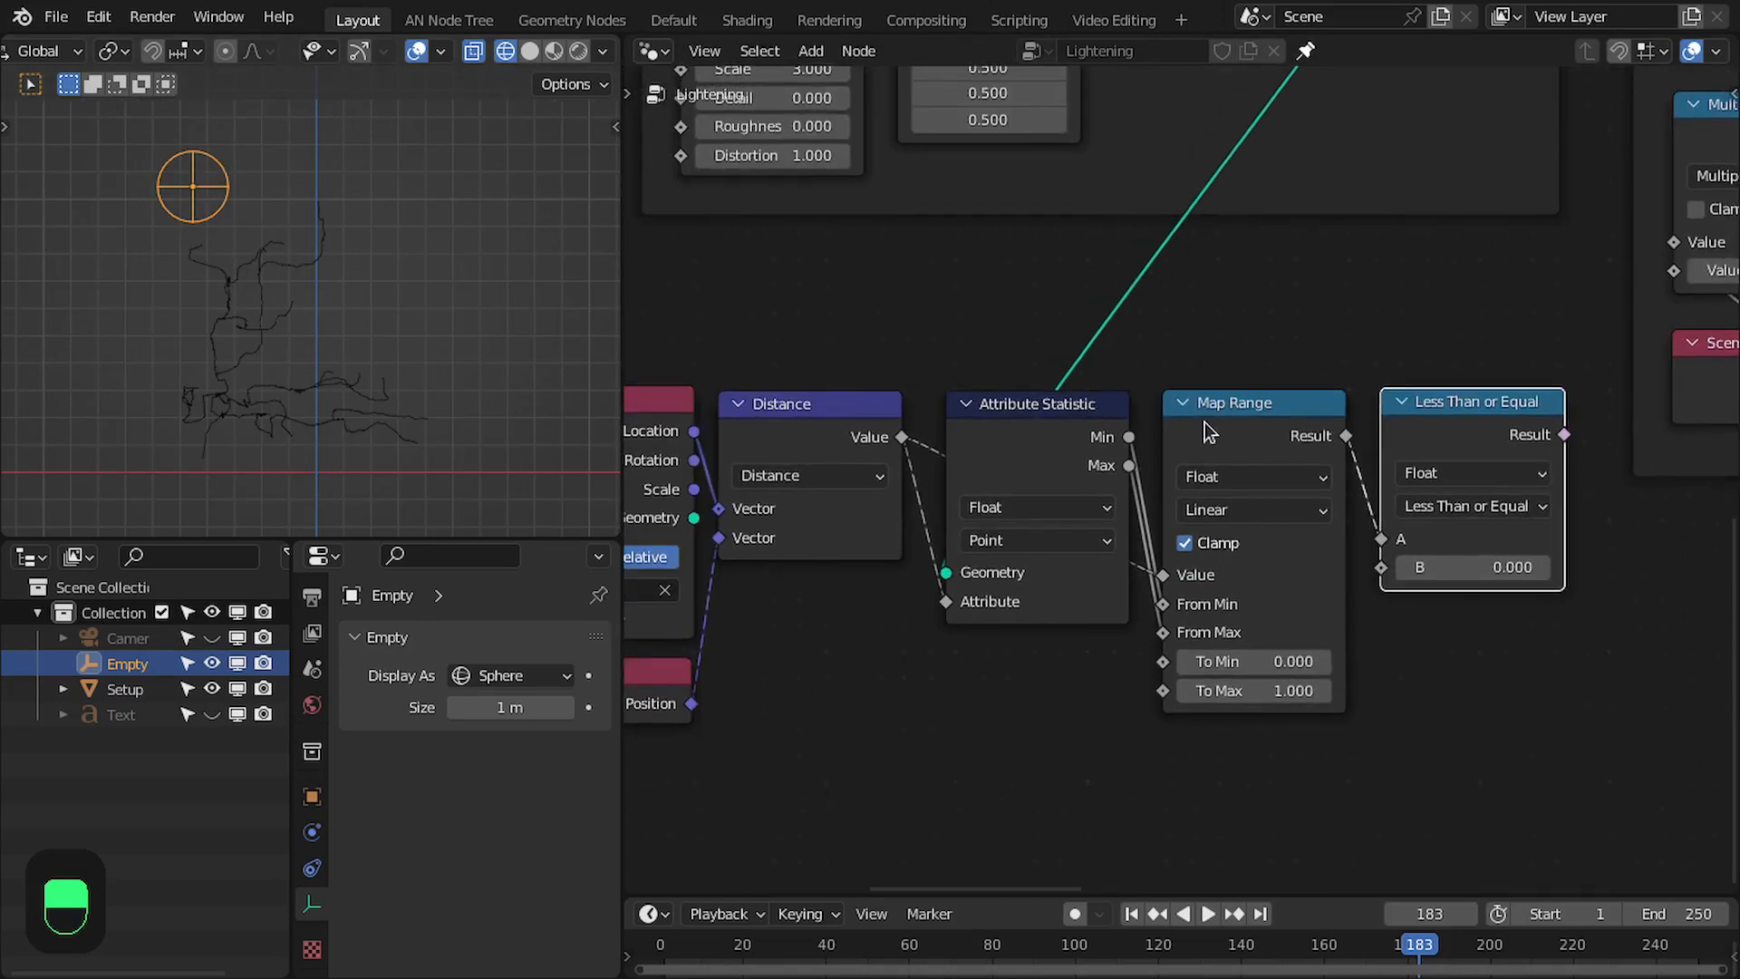
scroll(1383, 452, "up", 2)
left_click_drag(1475, 408, 1468, 405)
middle_click_drag(1411, 400, 1359, 376)
scroll(1287, 380, "down", 1)
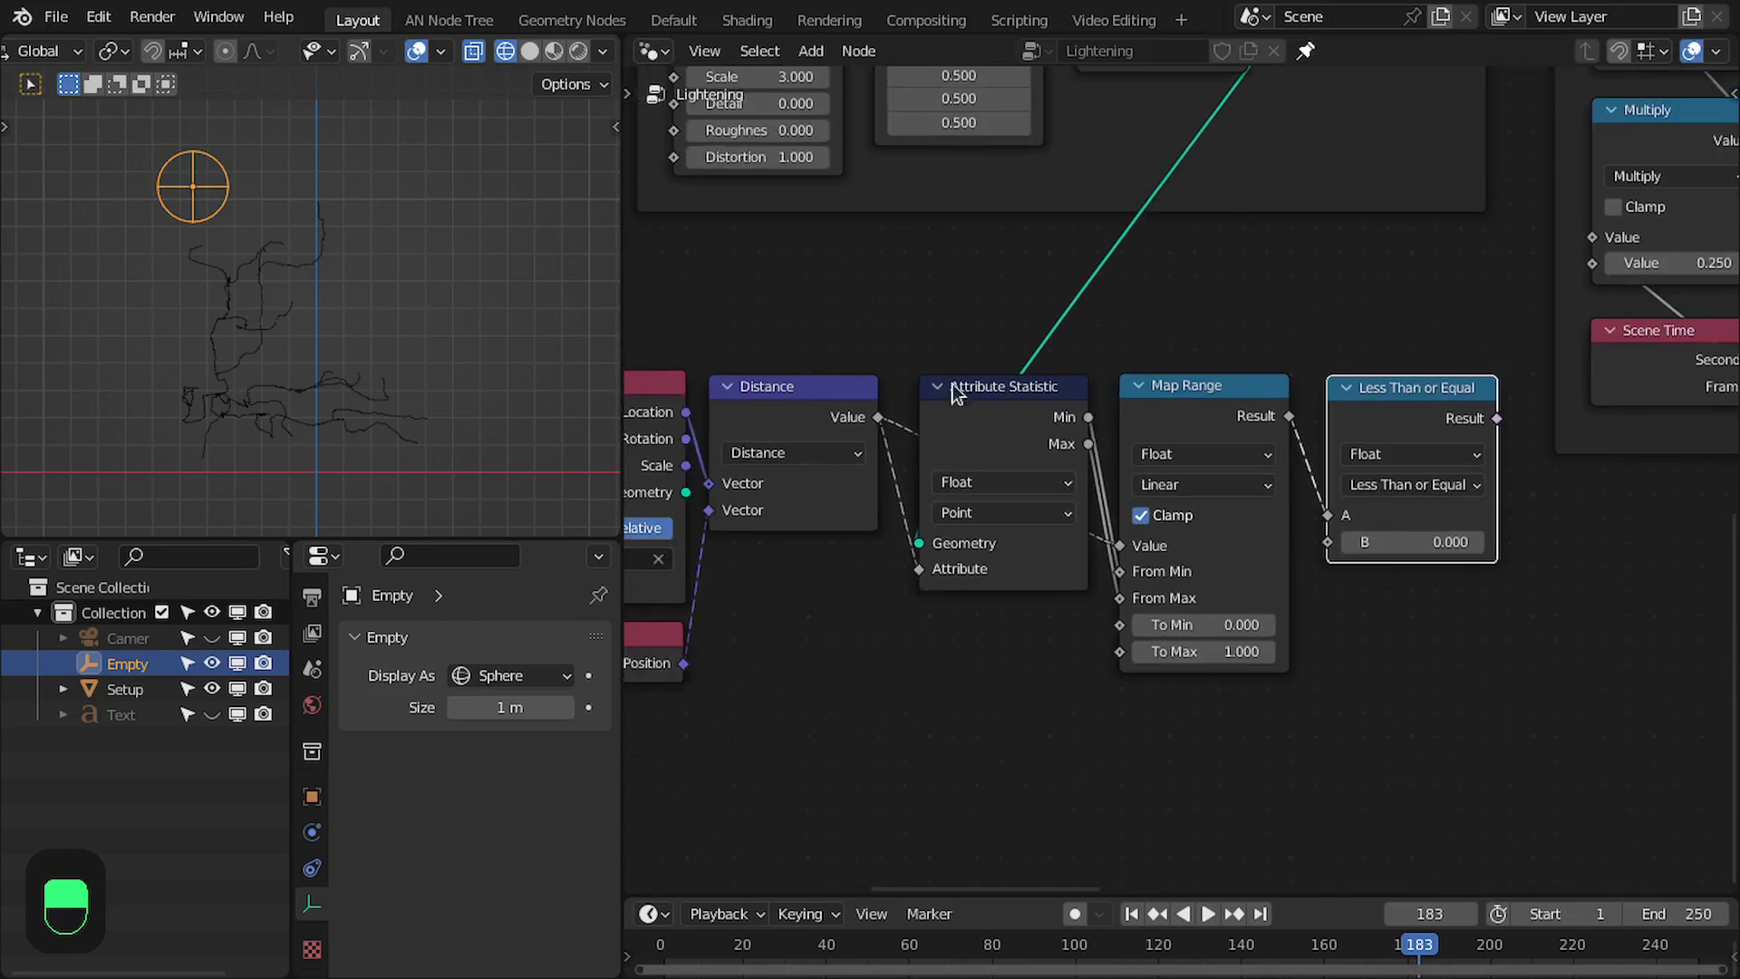
- Merge the Distance links through a reroute and group the Attribute Statistic, Map Range and Less Than or Equal nodes with it
key("ctrl+space")
middle_click_drag(829, 388, 1126, 391)
left_click_drag(328, 332, 819, 797)
left_click_drag(707, 447, 590, 447)
middle_click_drag(797, 444, 679, 456)
right_click_drag(698, 471, 693, 589, "shift")
left_click_drag(654, 363, 1264, 757)
key("ctrl+g")
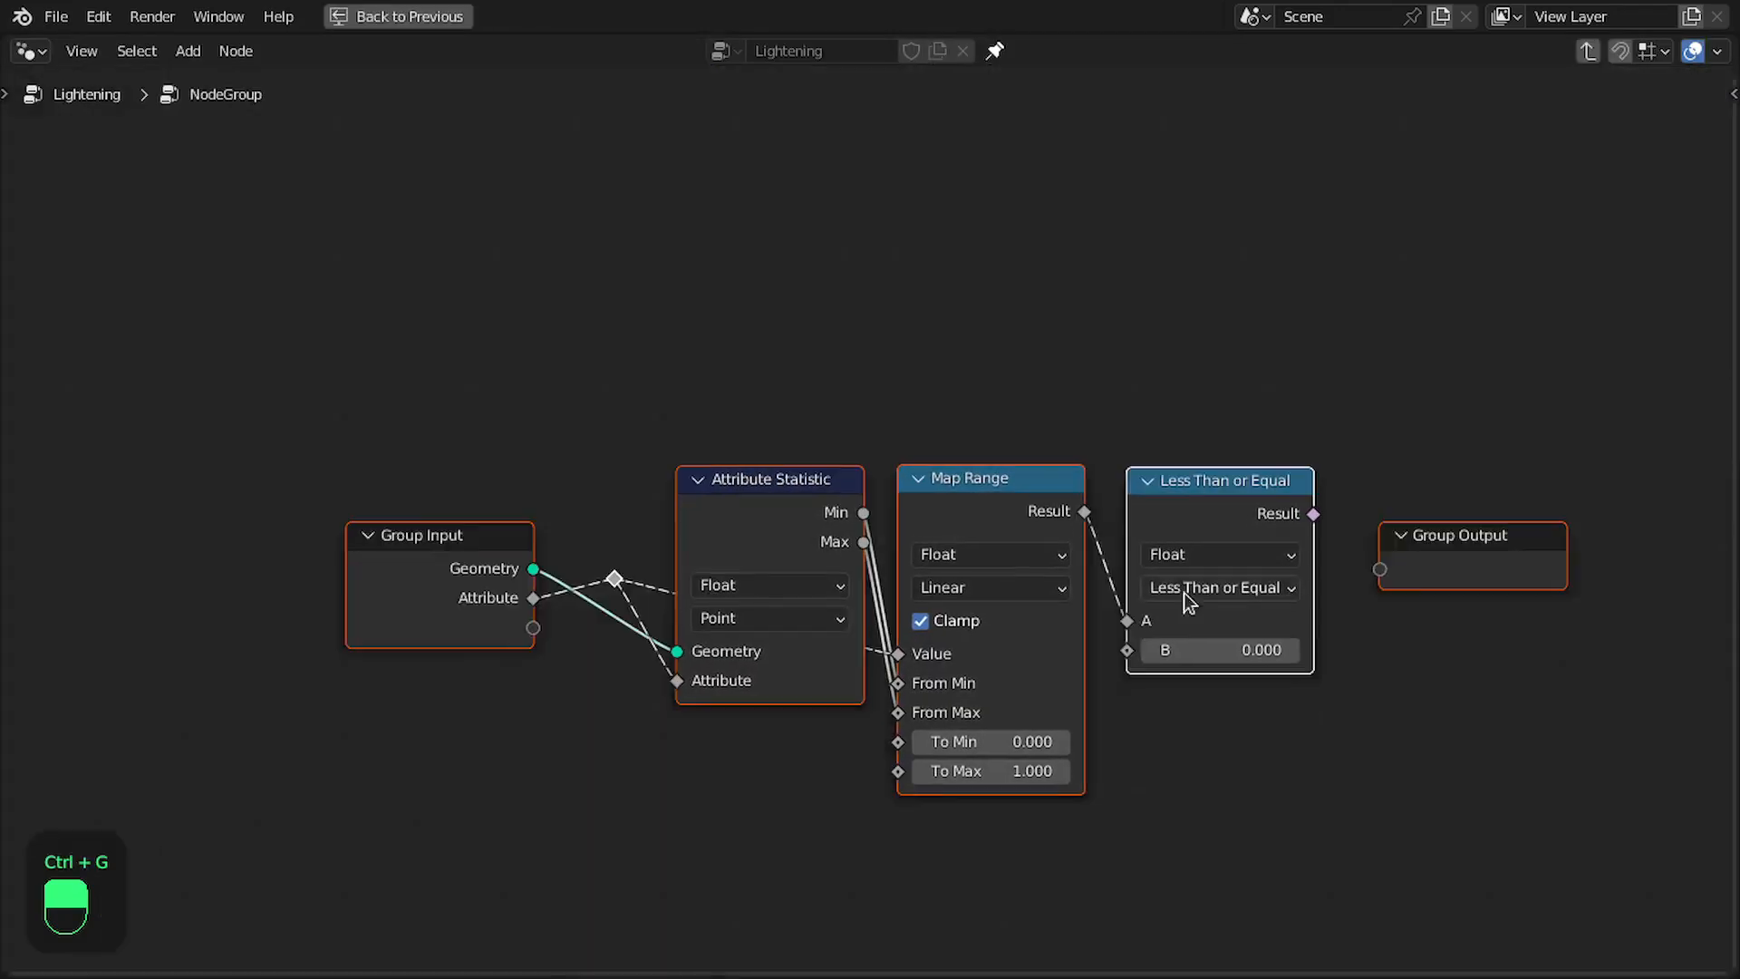
- Dissolve the reroute inside the group and connect the comparison's Result to the Group Output, aligning the input and output nodes
scroll(870, 544, "up", 2)
left_click(501, 621)
key("ctrl+x")
left_click_drag(330, 545, 475, 476)
middle_click_drag(1123, 507, 815, 418)
left_click_drag(1166, 423, 1257, 497)
left_click_drag(1325, 454, 1289, 382)
- Rename the node group's output to Selection
key("n")
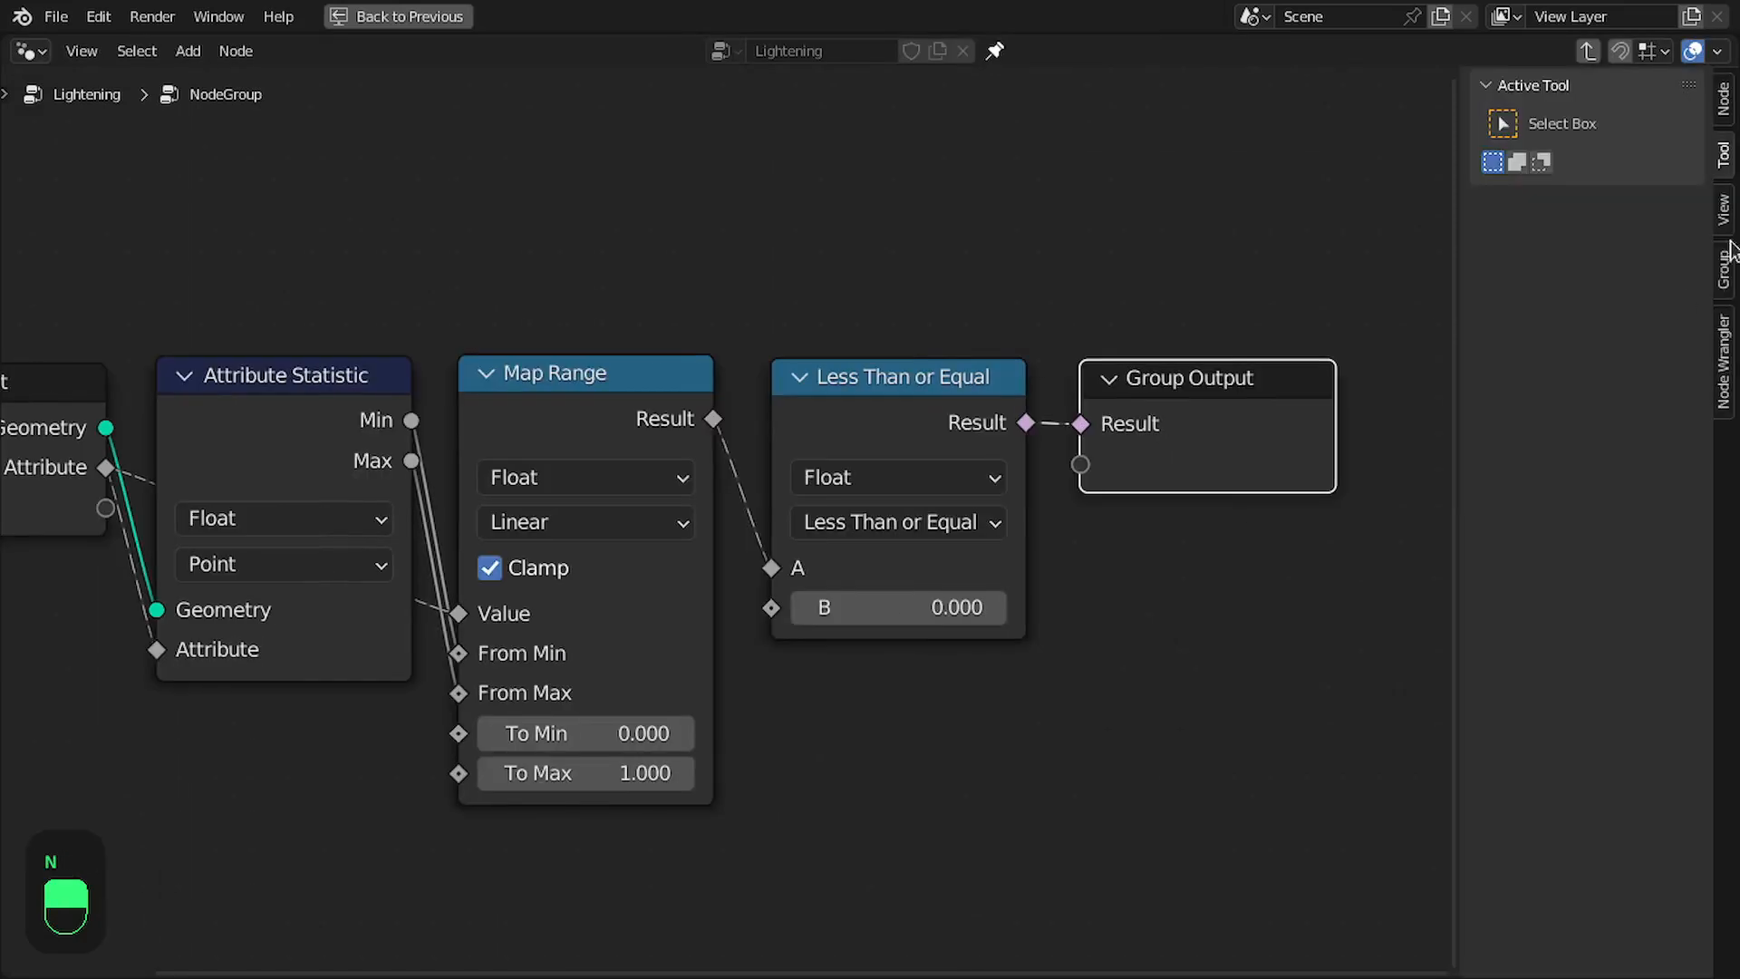
left_click(1726, 263)
double_click(1575, 341)
type("Selection")
key("Return")
- Expose the comparison's B value as a group input named Threshold with a minimum of 0
middle_click_drag(181, 520, 598, 516)
left_click_drag(523, 504, 1185, 603)
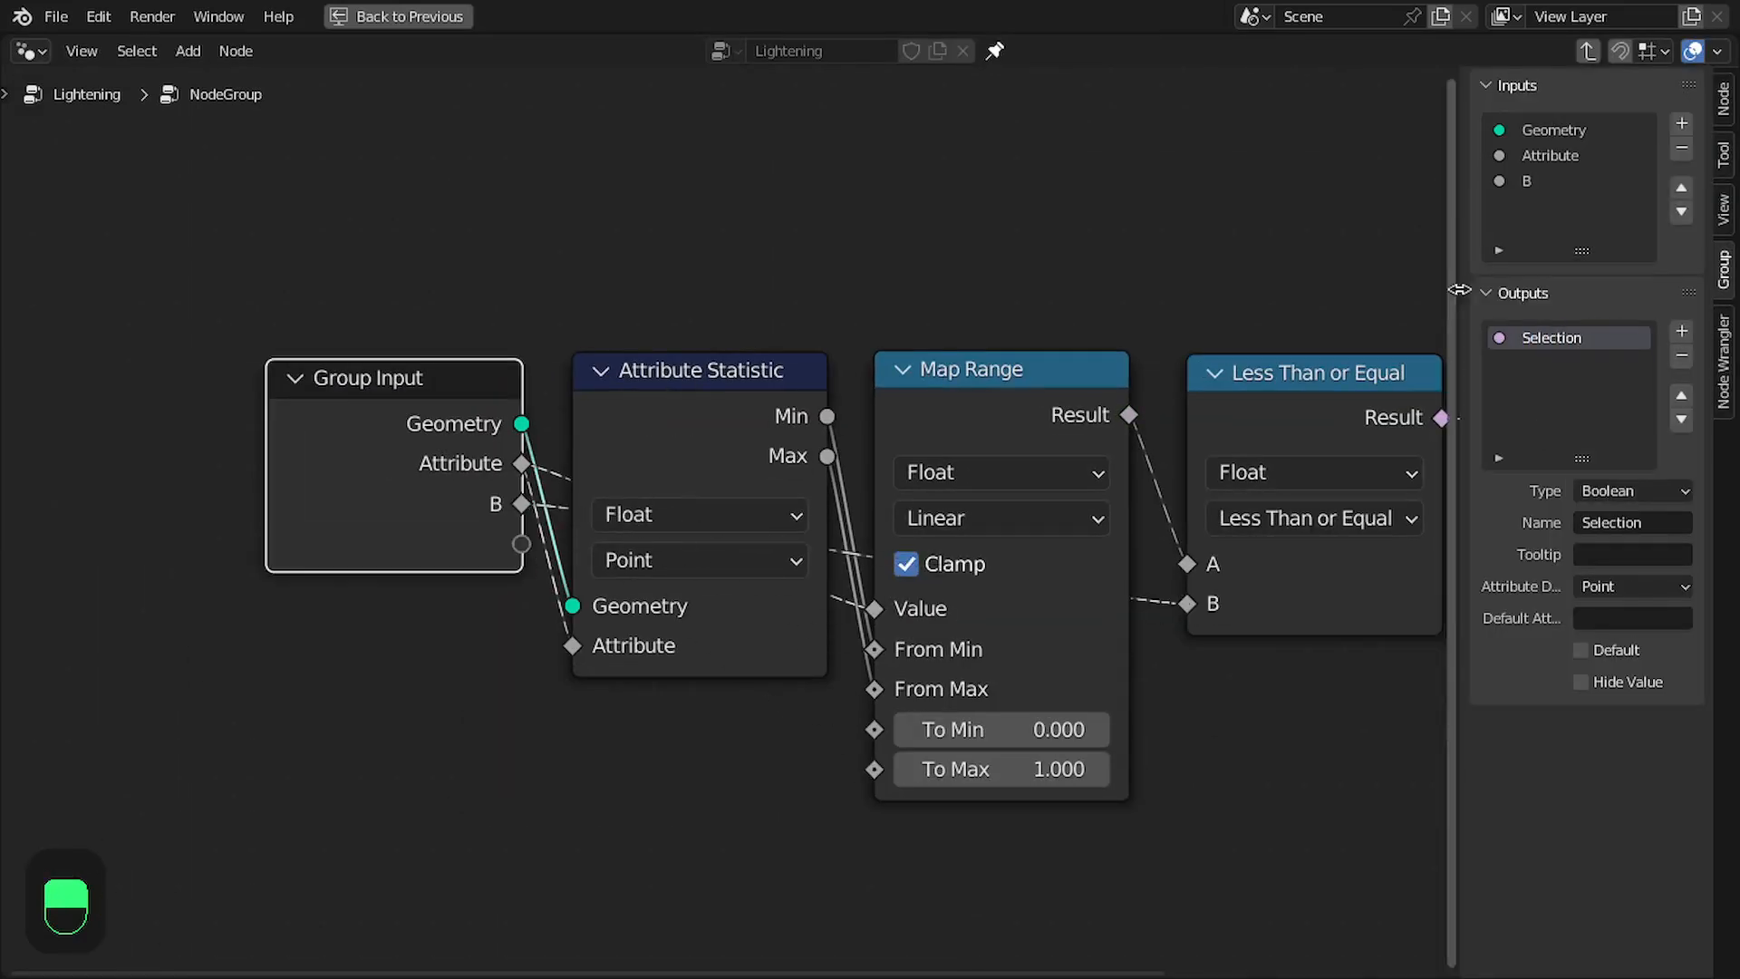
double_click(1540, 182)
left_click(1659, 420)
type("0.00")
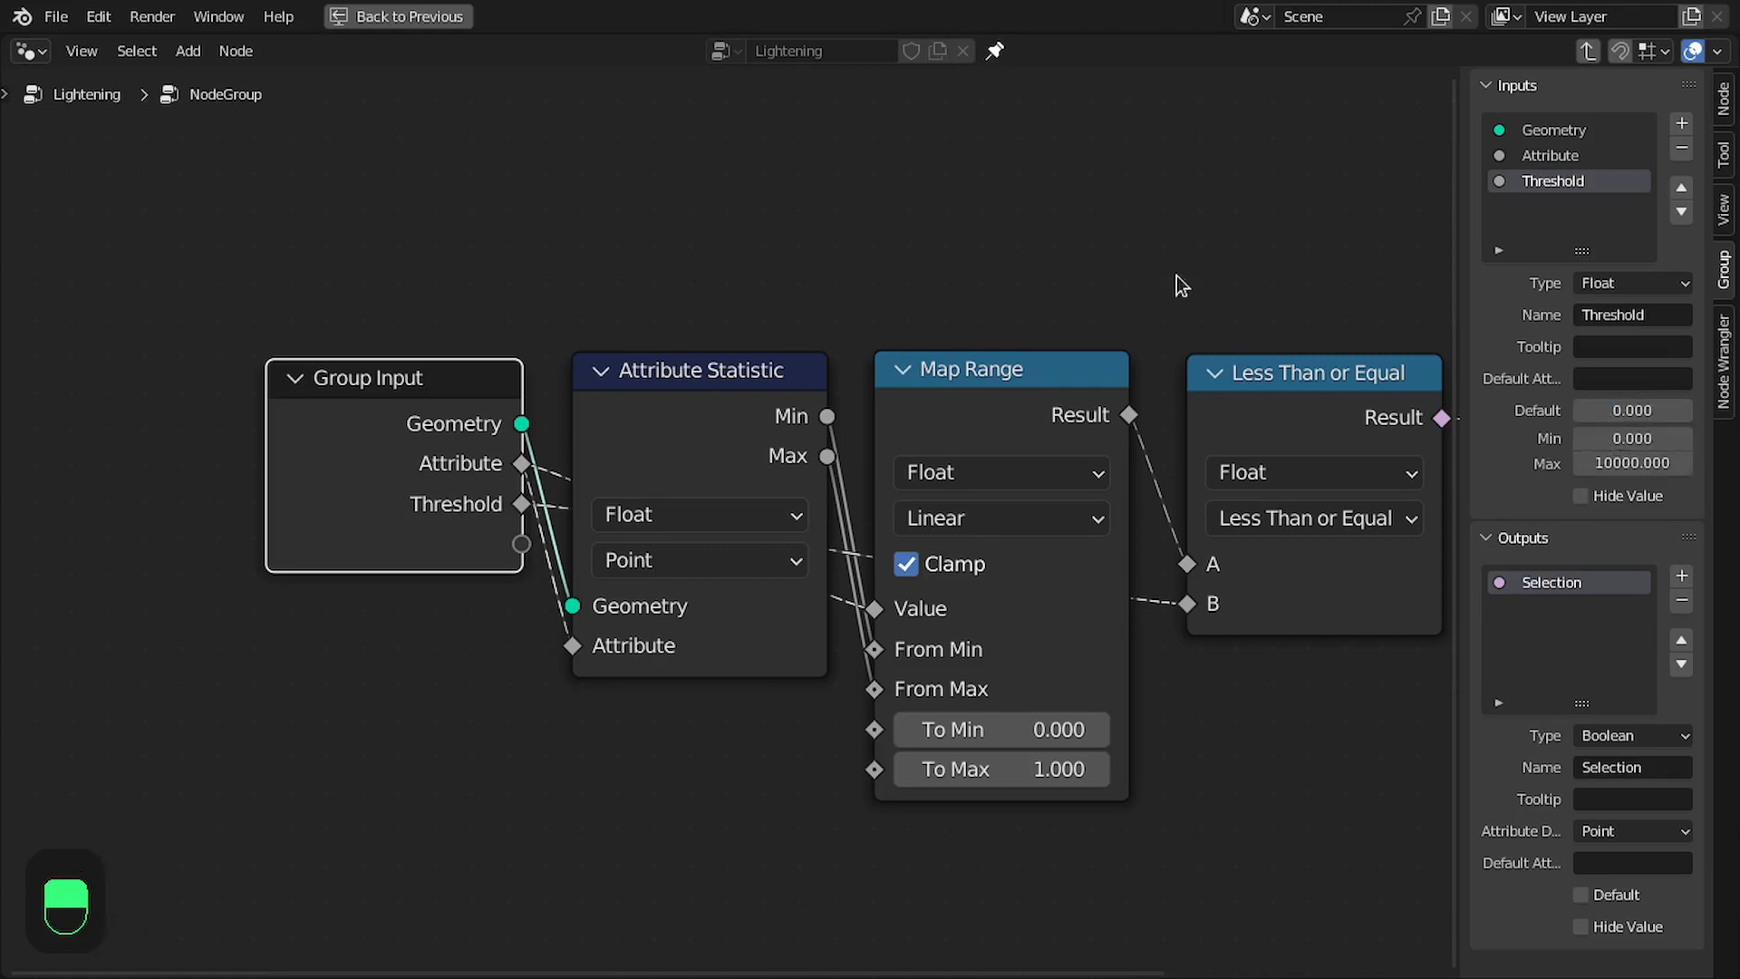
- Leave the node group, place it beside the Distance node and rename it Selection
key("shift+e")
scroll(633, 397, "down", 1)
key("Tab")
left_click_drag(1102, 515, 741, 445)
left_click_drag(181, 820, 1309, 378)
middle_click_drag(1308, 378, 1054, 419)
double_click(1128, 469)
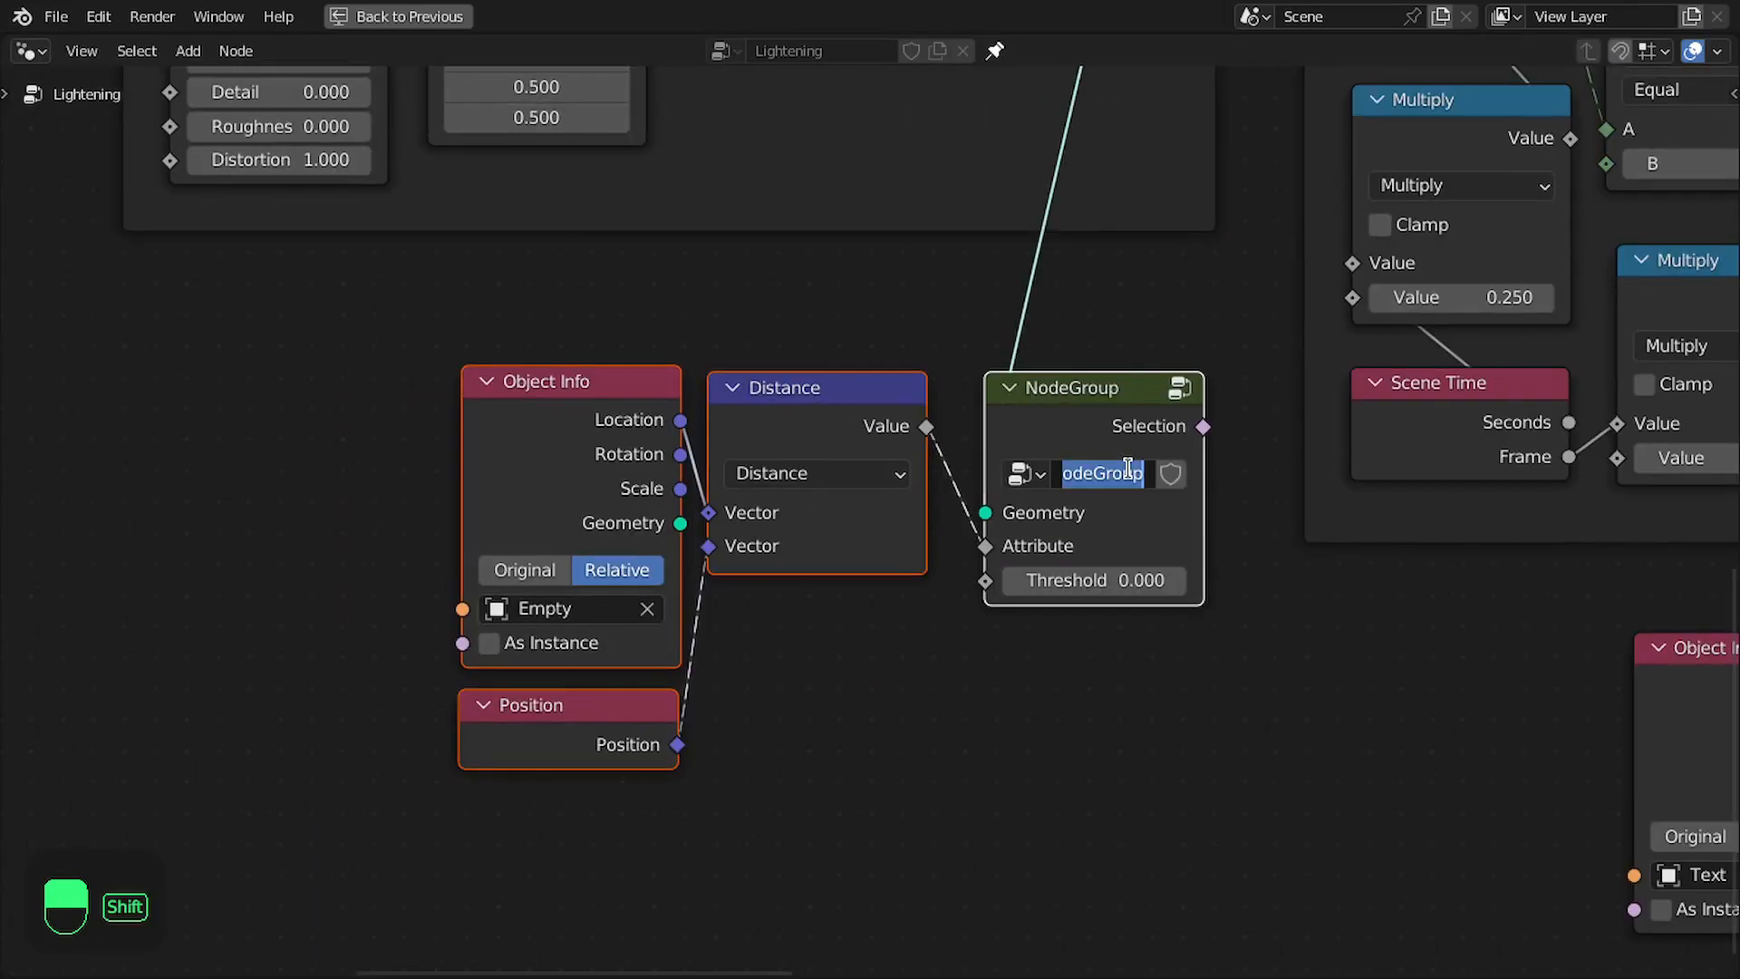
type("Selectio")
type("n")
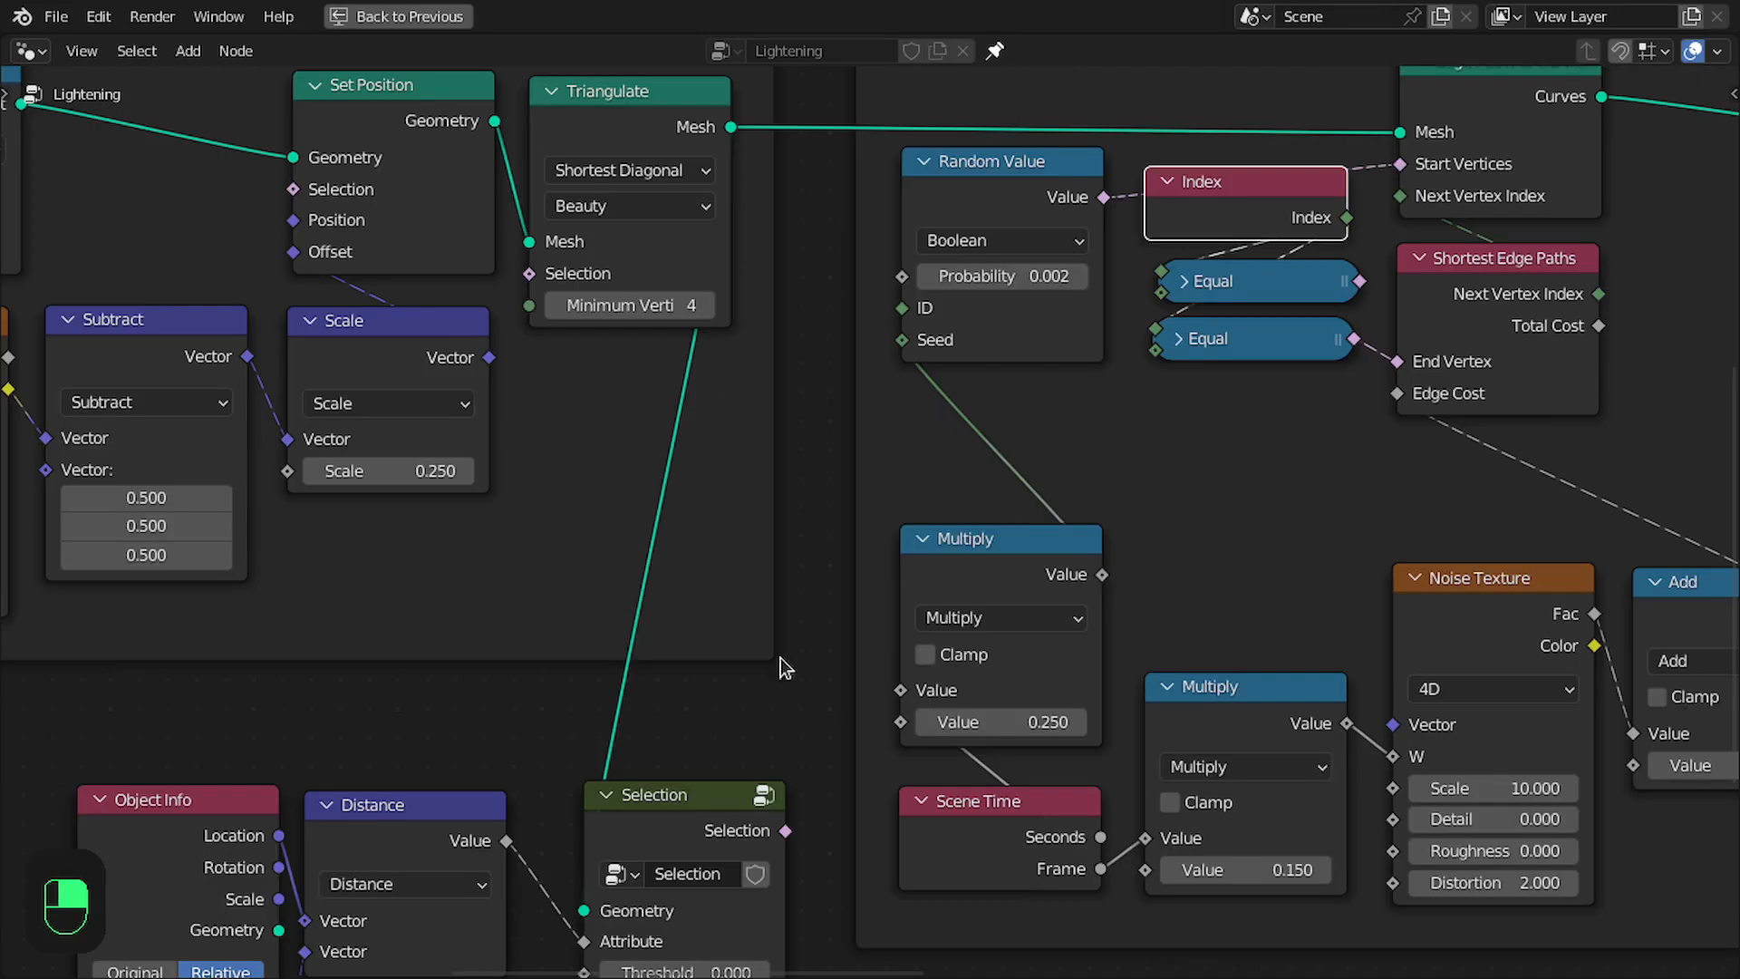
- Move the Selection group node into the Paths frame and connect its output to End Vertex of Shortest Edge Paths
left_click_drag(708, 820, 1275, 424)
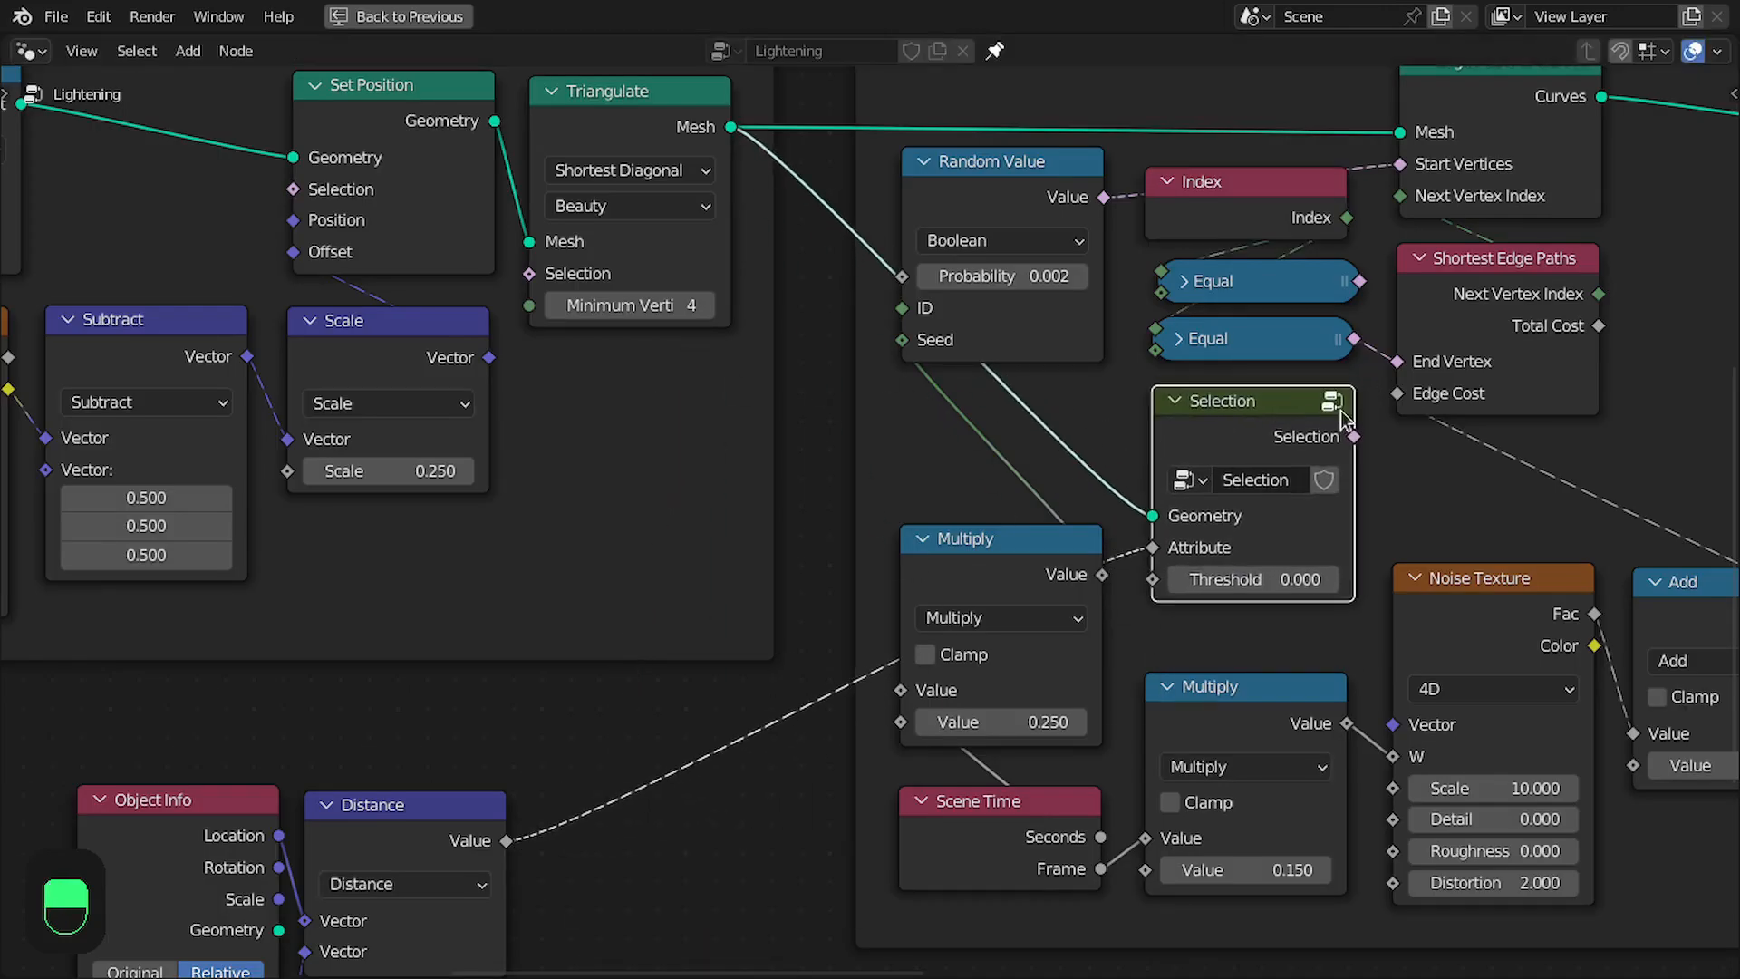
scroll(1415, 364, "down", 1)
scroll(1336, 483, "left", 2, "ctrl")
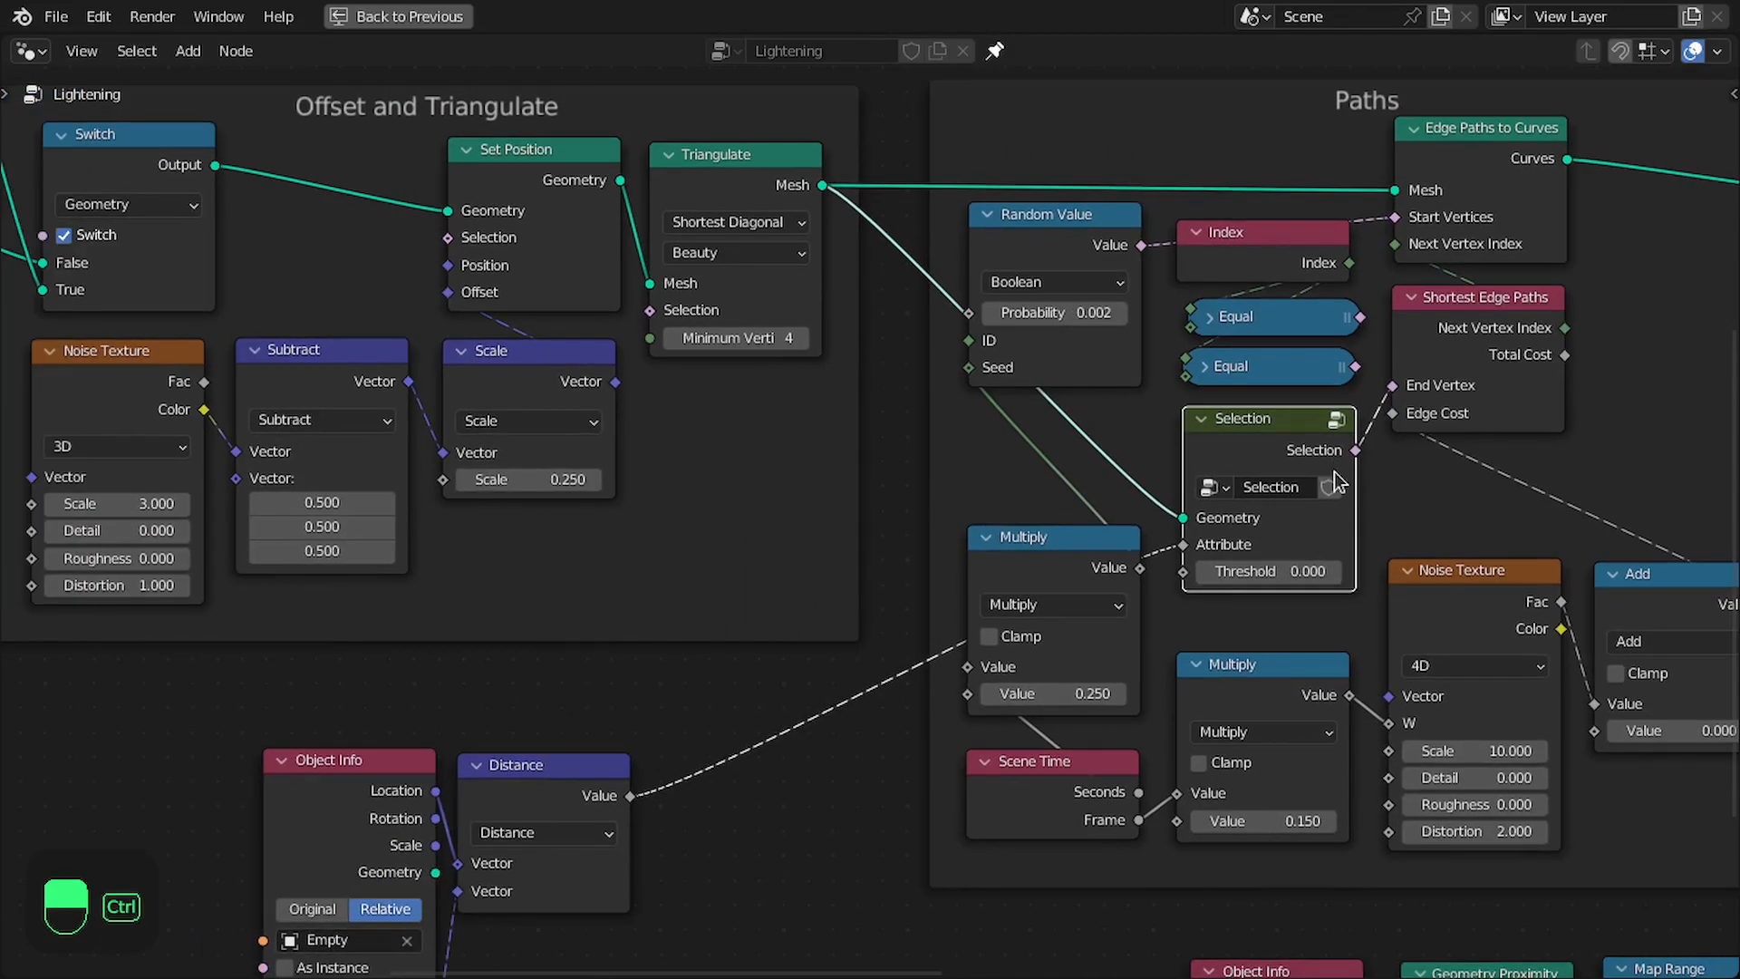
key("ctrl+space")
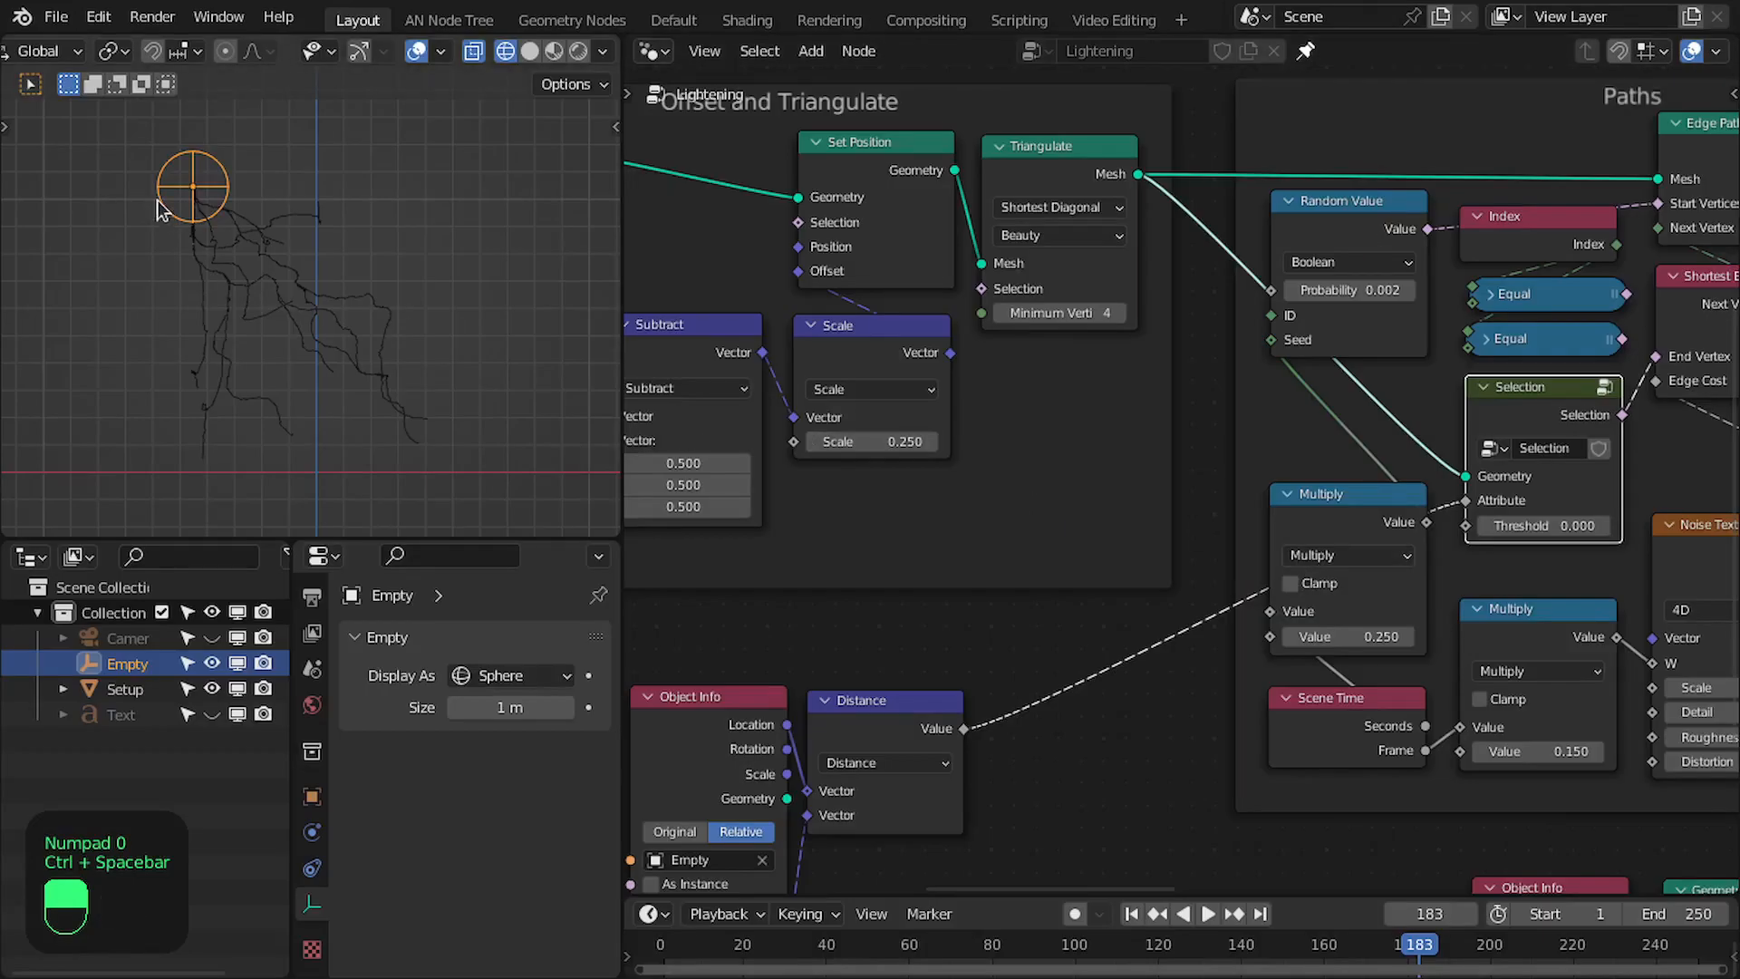
- Move the empty above the lightning and play the animation to see the bolts follow it
key("ctrl+space")
scroll(611, 209, "down", 2)
key("g")
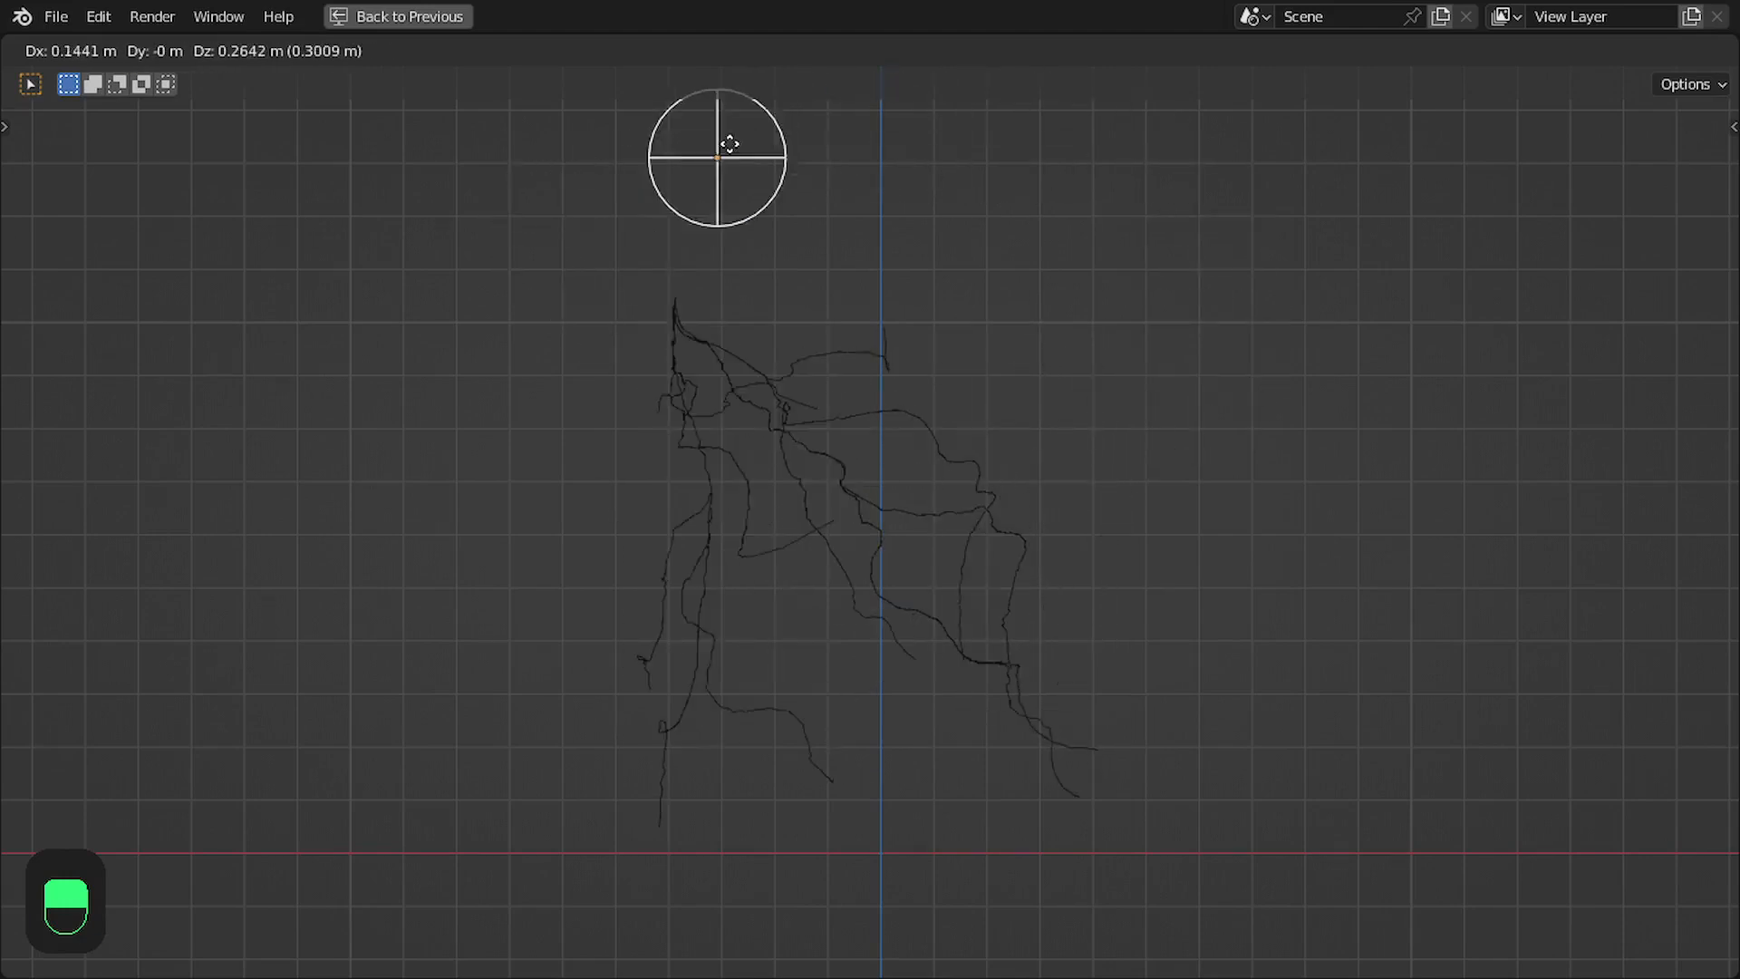
key("space")
middle_click_drag(726, 140, 1025, 334)
key("space")
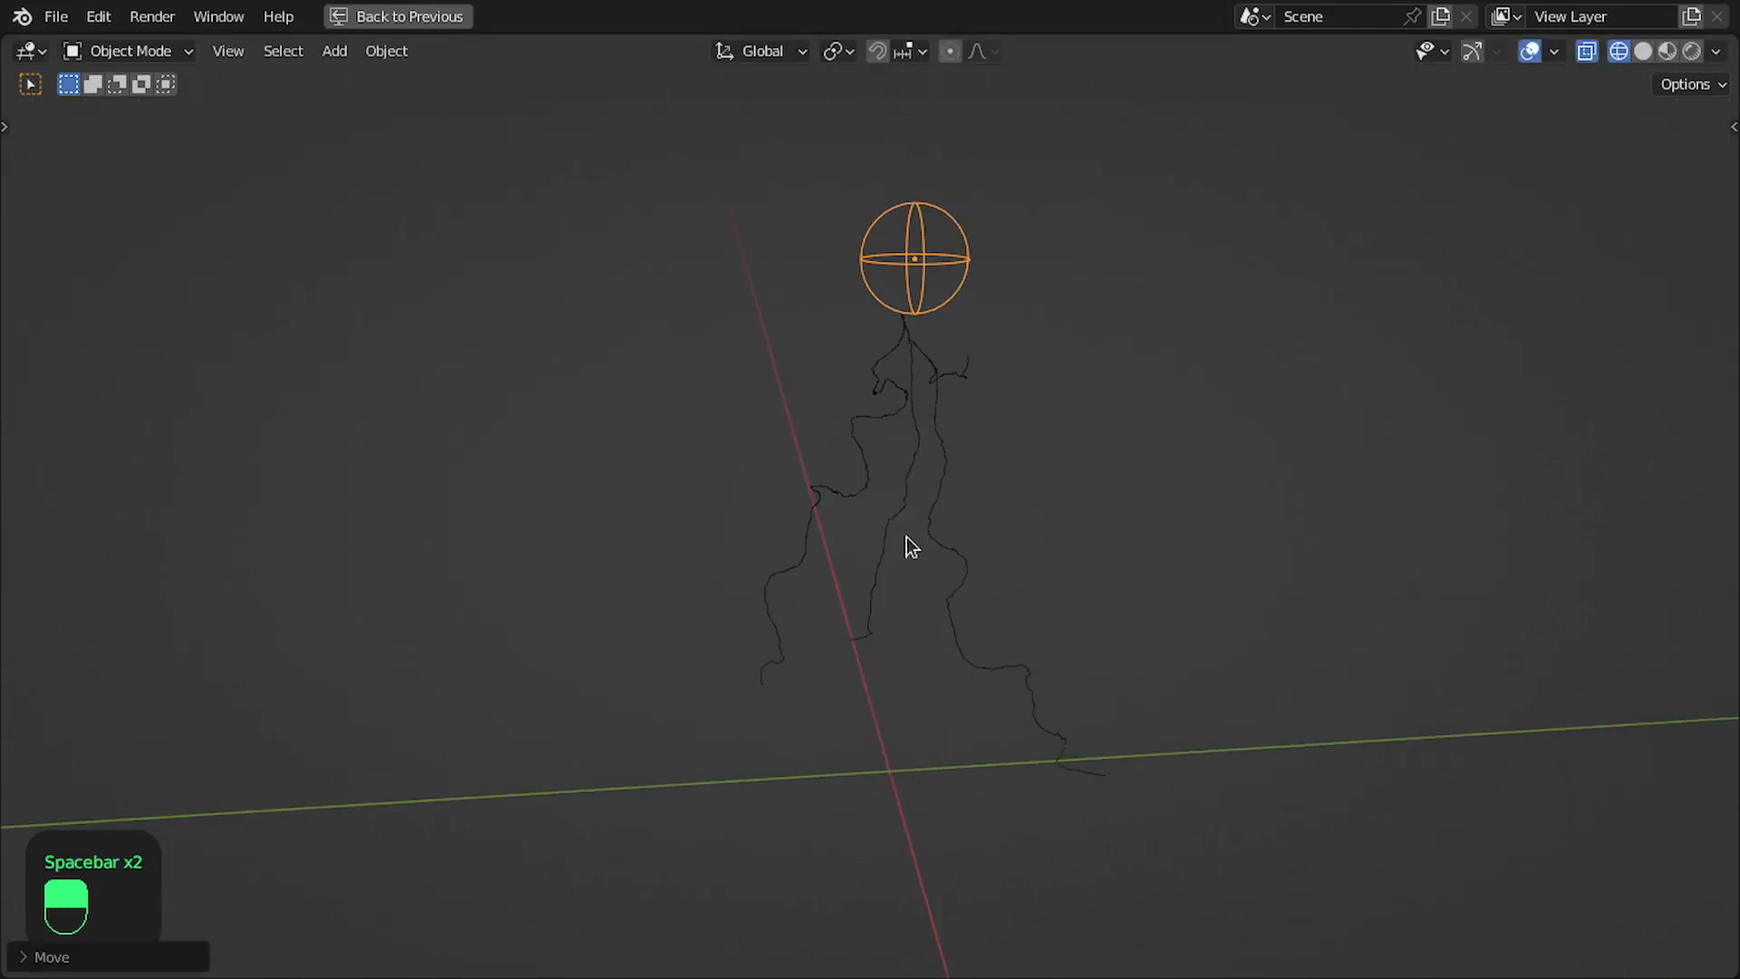
- Switch the viewport to Material Preview shading and inspect the glowing lightning from another angle
key("z")
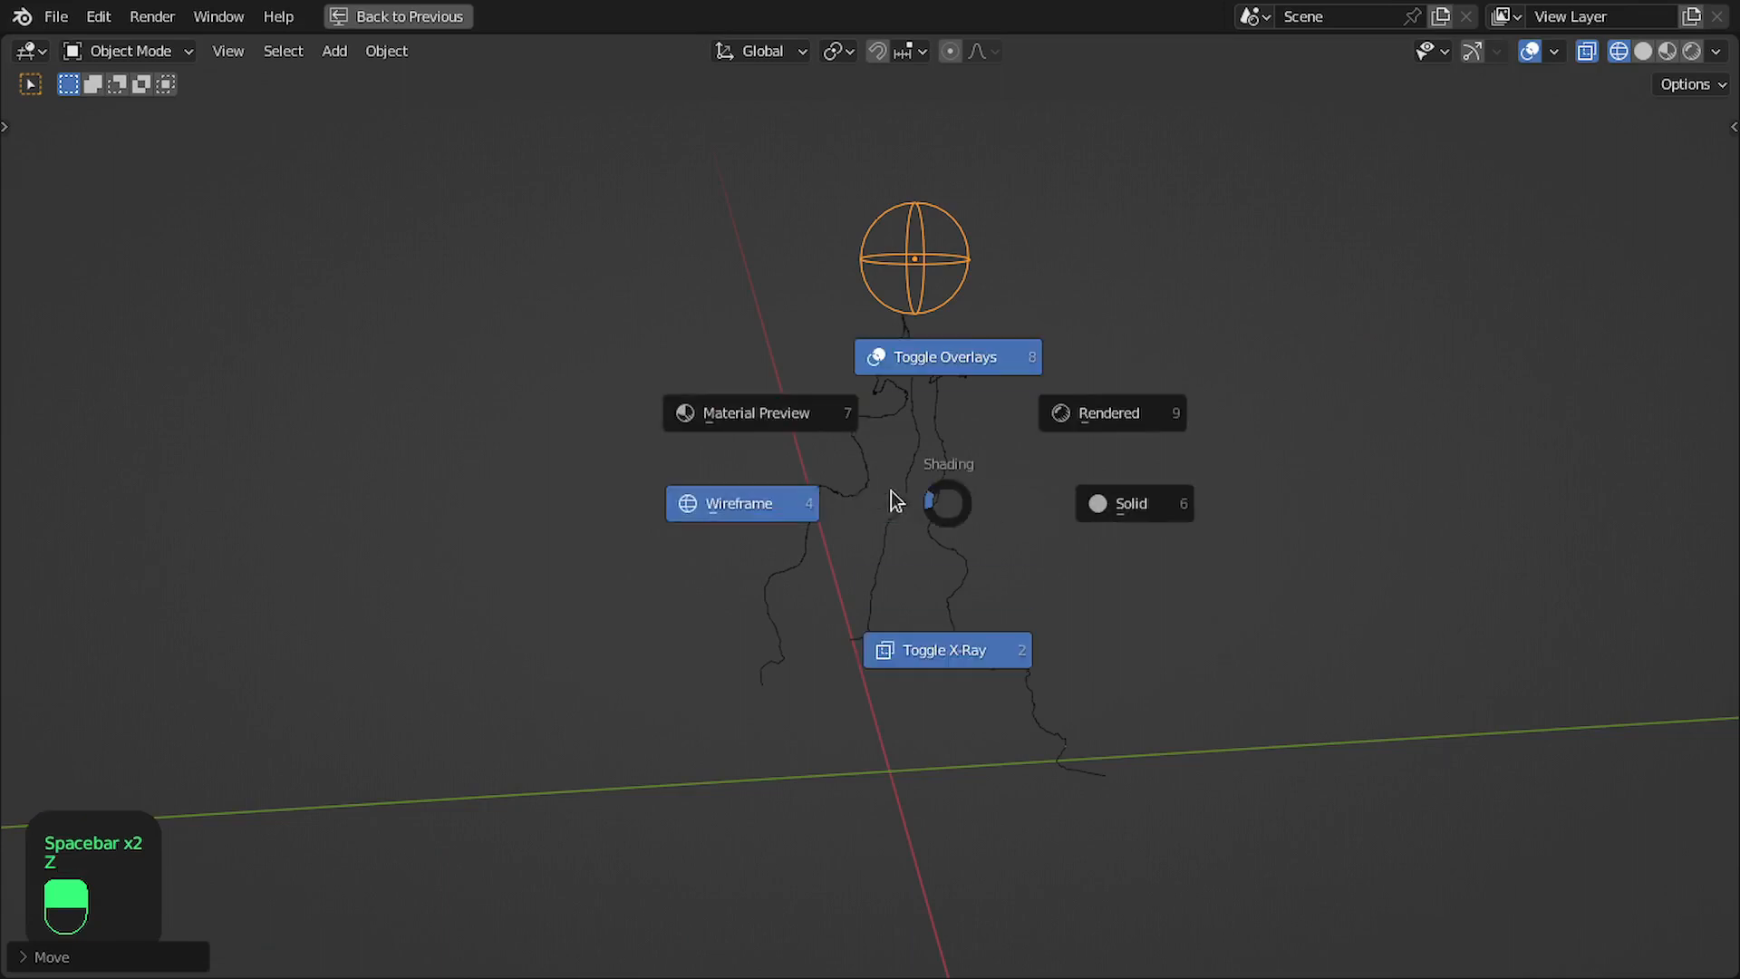
left_click(814, 430)
middle_click_drag(816, 430, 934, 461)
key("ctrl+space")
key("ctrl+space")
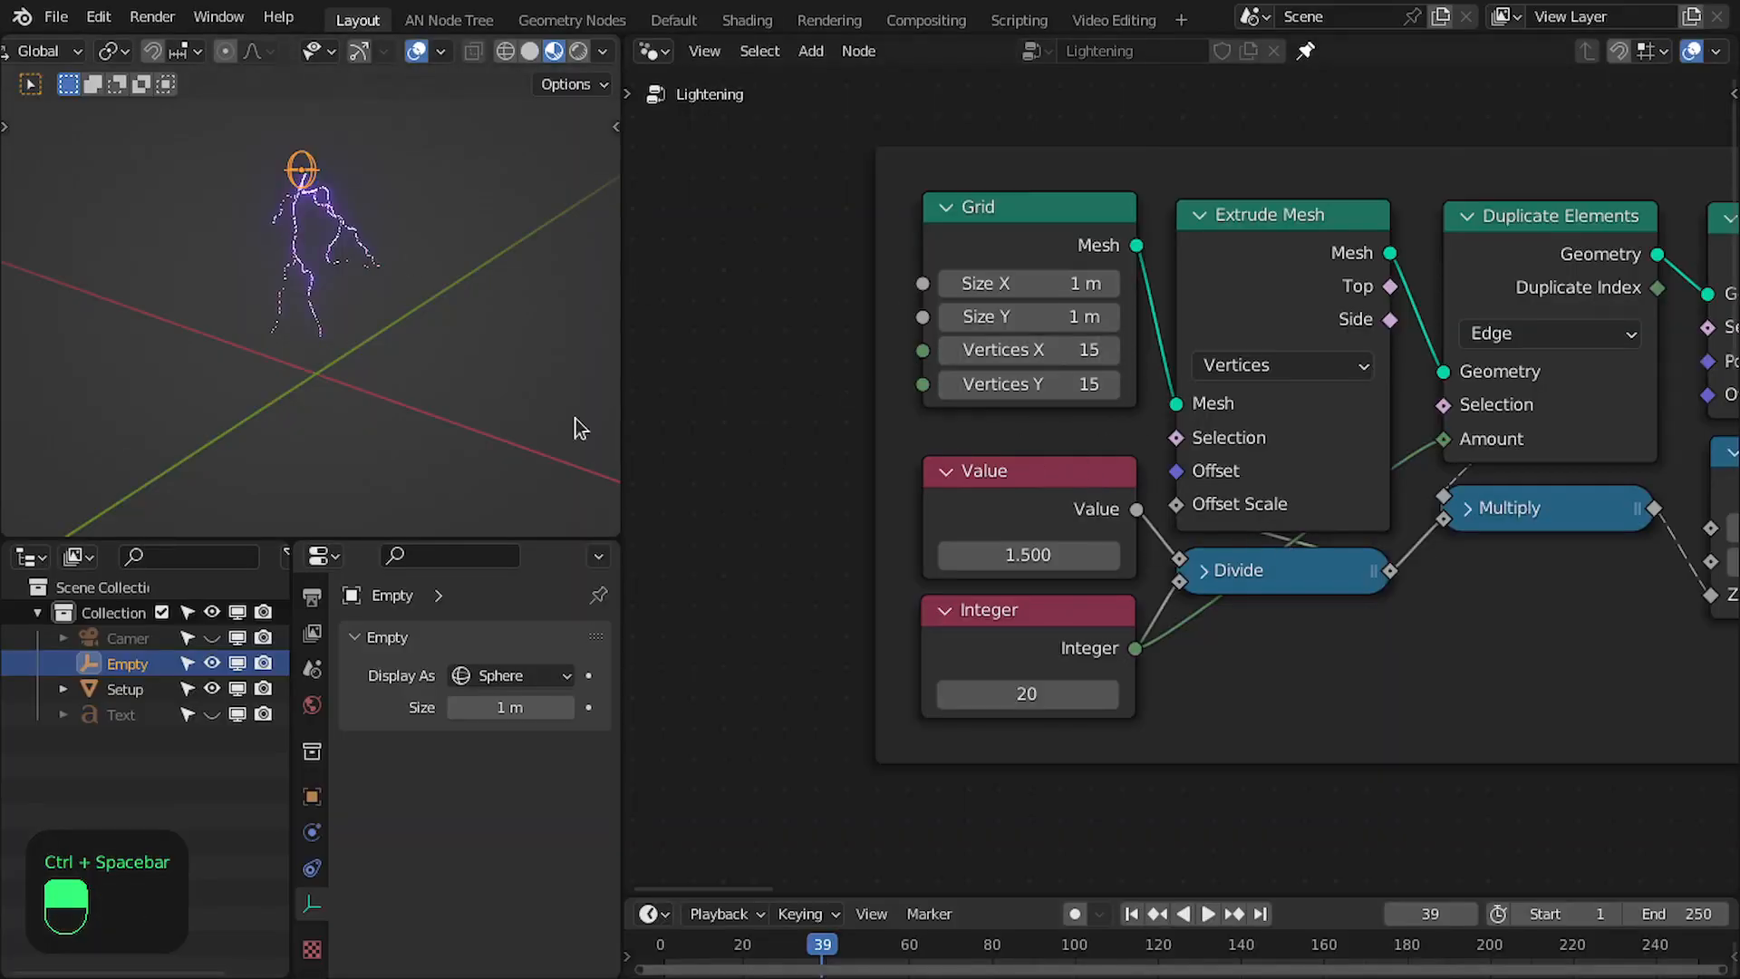
scroll(312, 302, "up", 3)
middle_click_drag(341, 198, 342, 261, "shift")
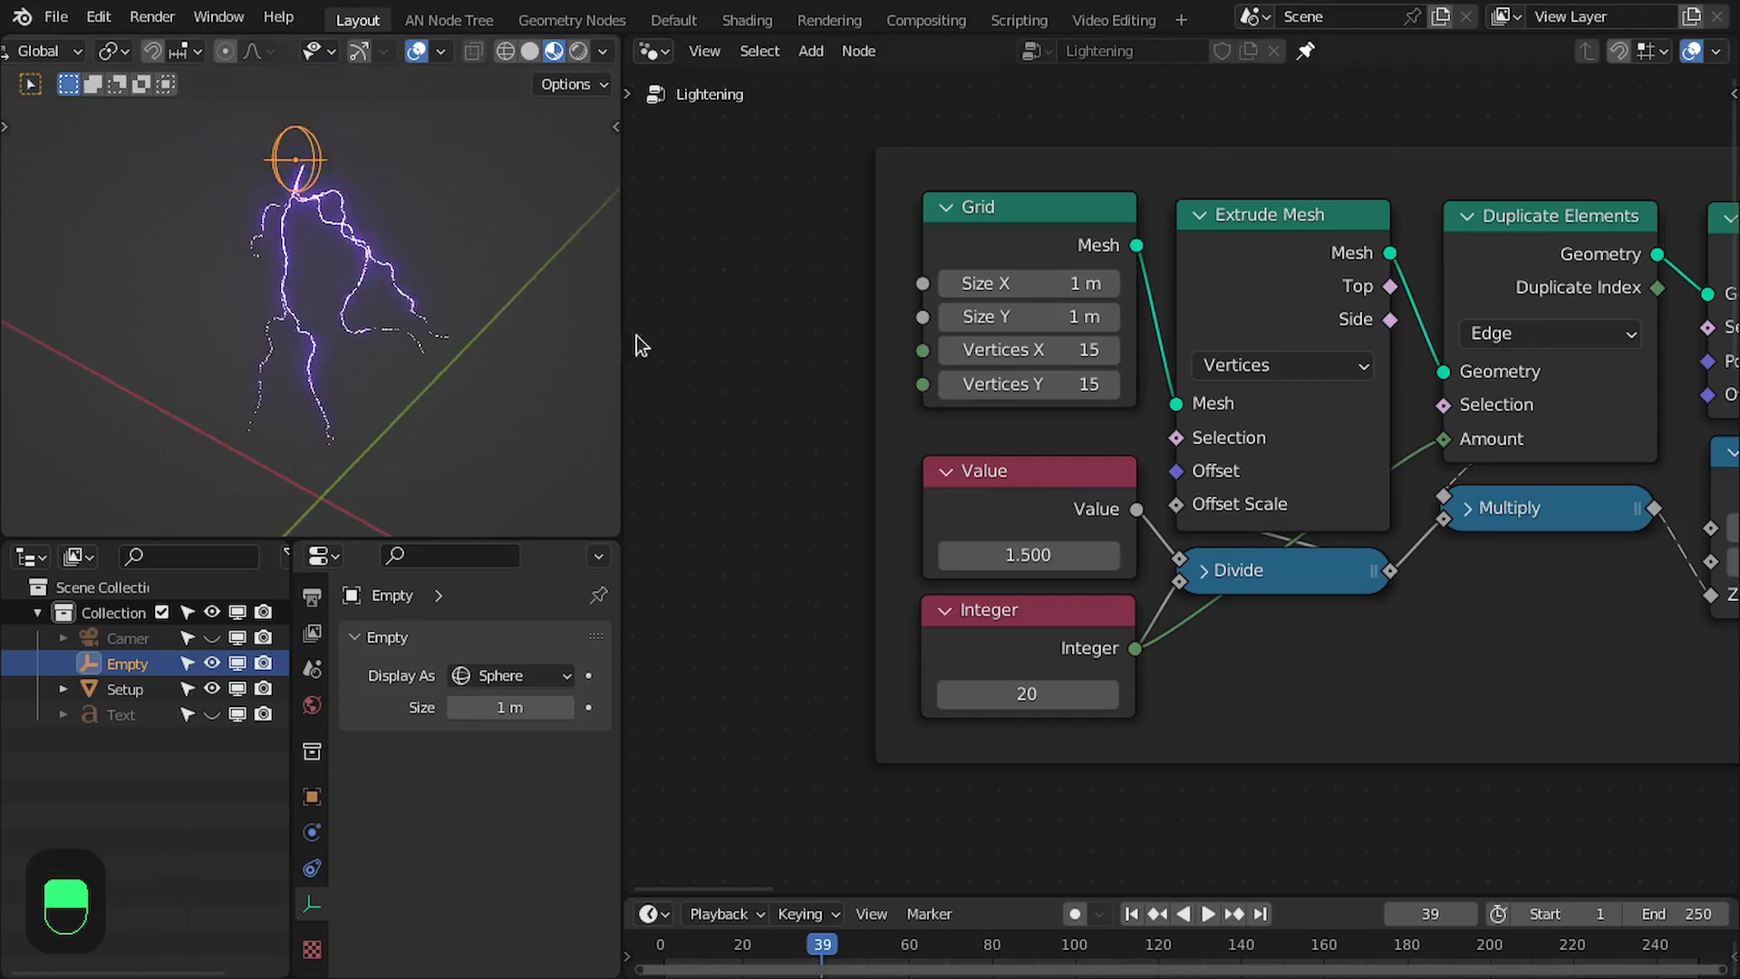
- Connect the Result of the text proximity Map Range to the second Value of the Add node in Paths
scroll(1458, 489, "down", 5)
scroll(1062, 468, "up", 5)
scroll(1498, 548, "down", 5)
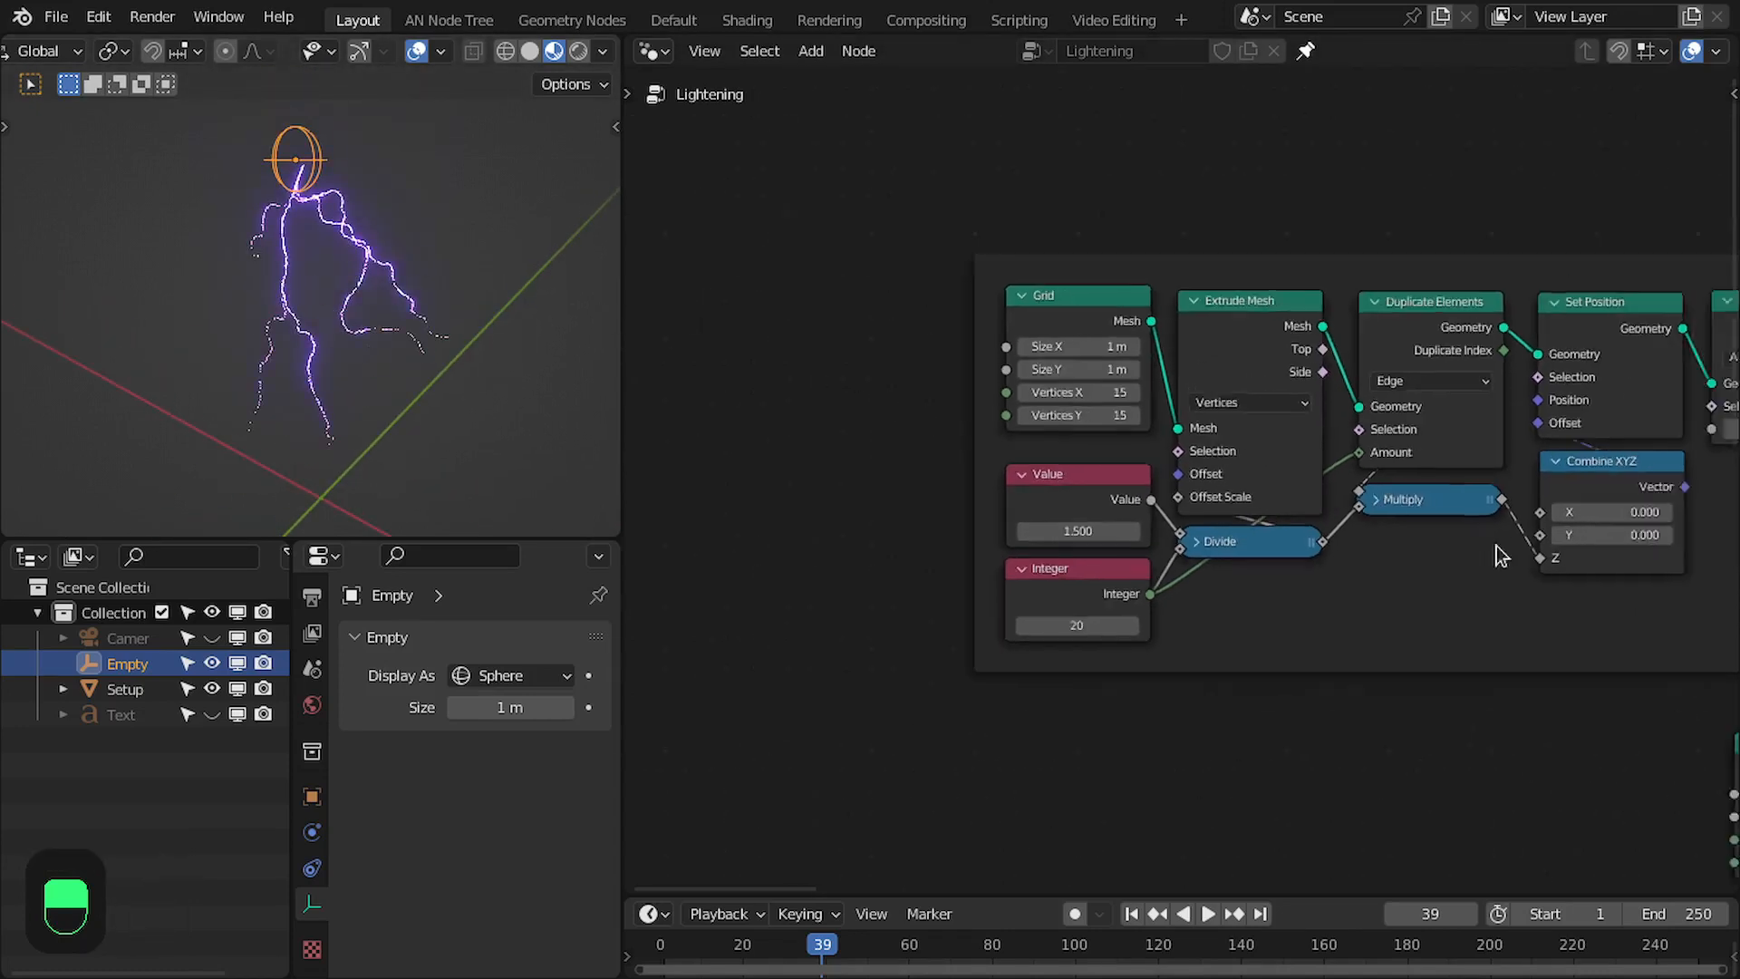
scroll(1490, 560, "down", 1)
middle_click_drag(1499, 547, 1181, 534)
scroll(1489, 550, "down", 2)
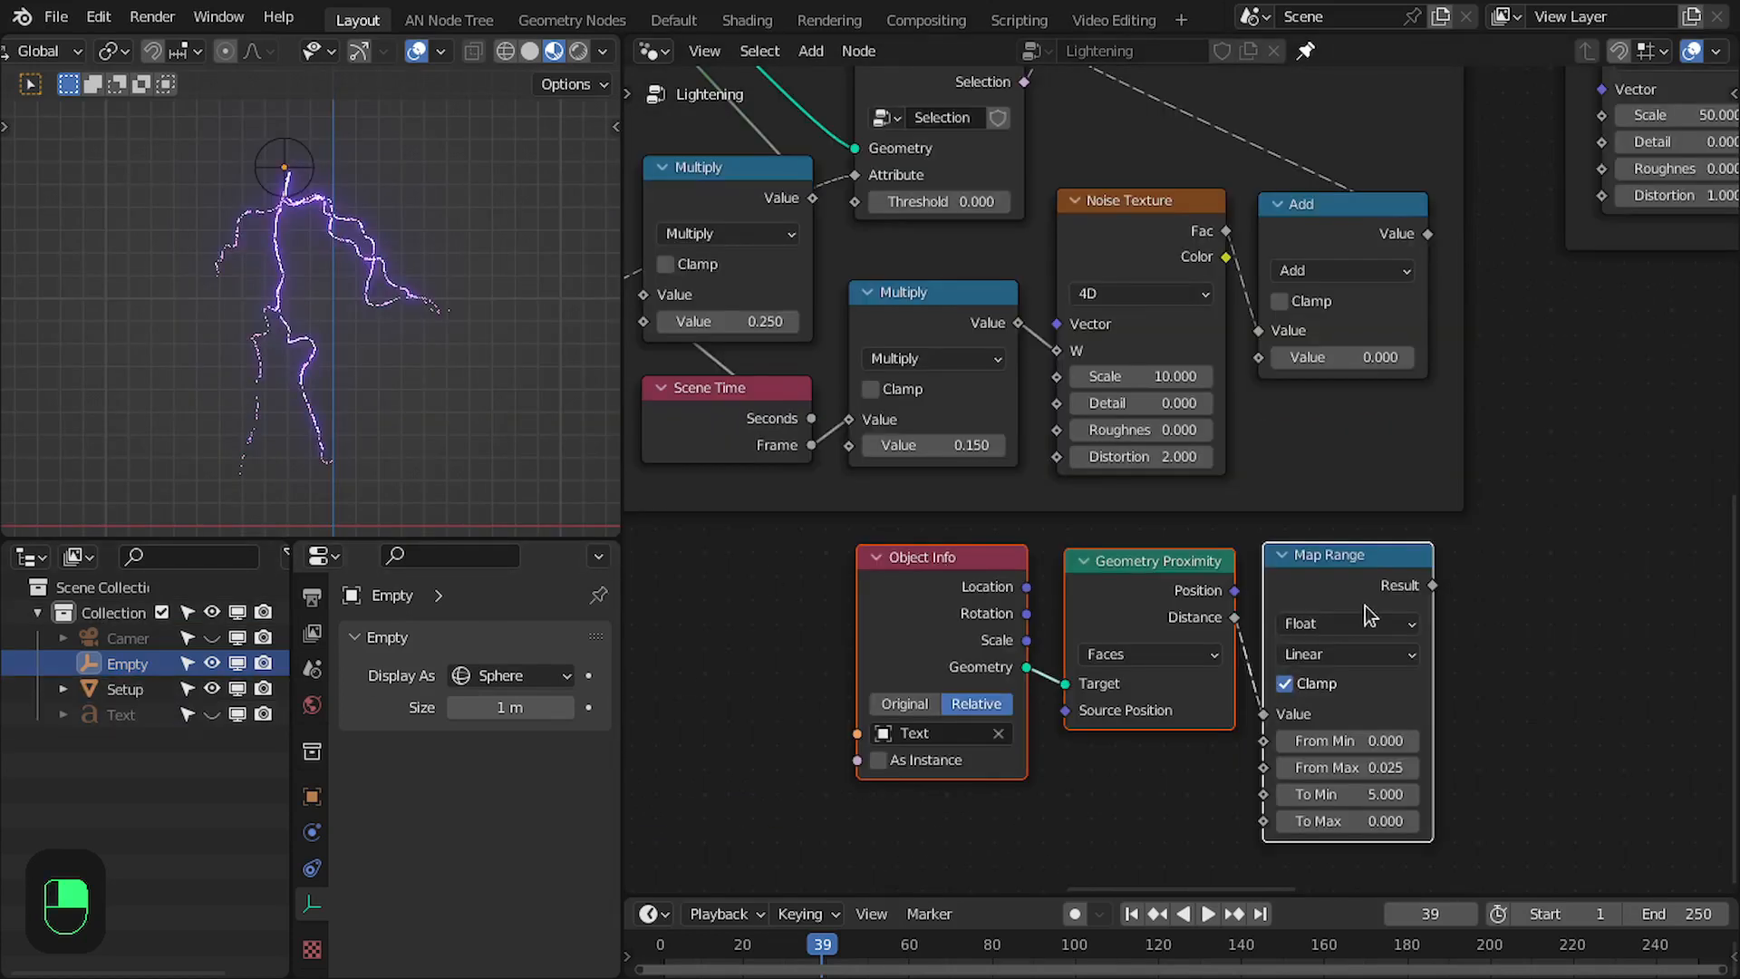
left_click_drag(1432, 584, 1276, 361)
scroll(1444, 493, "up", 5, "shift")
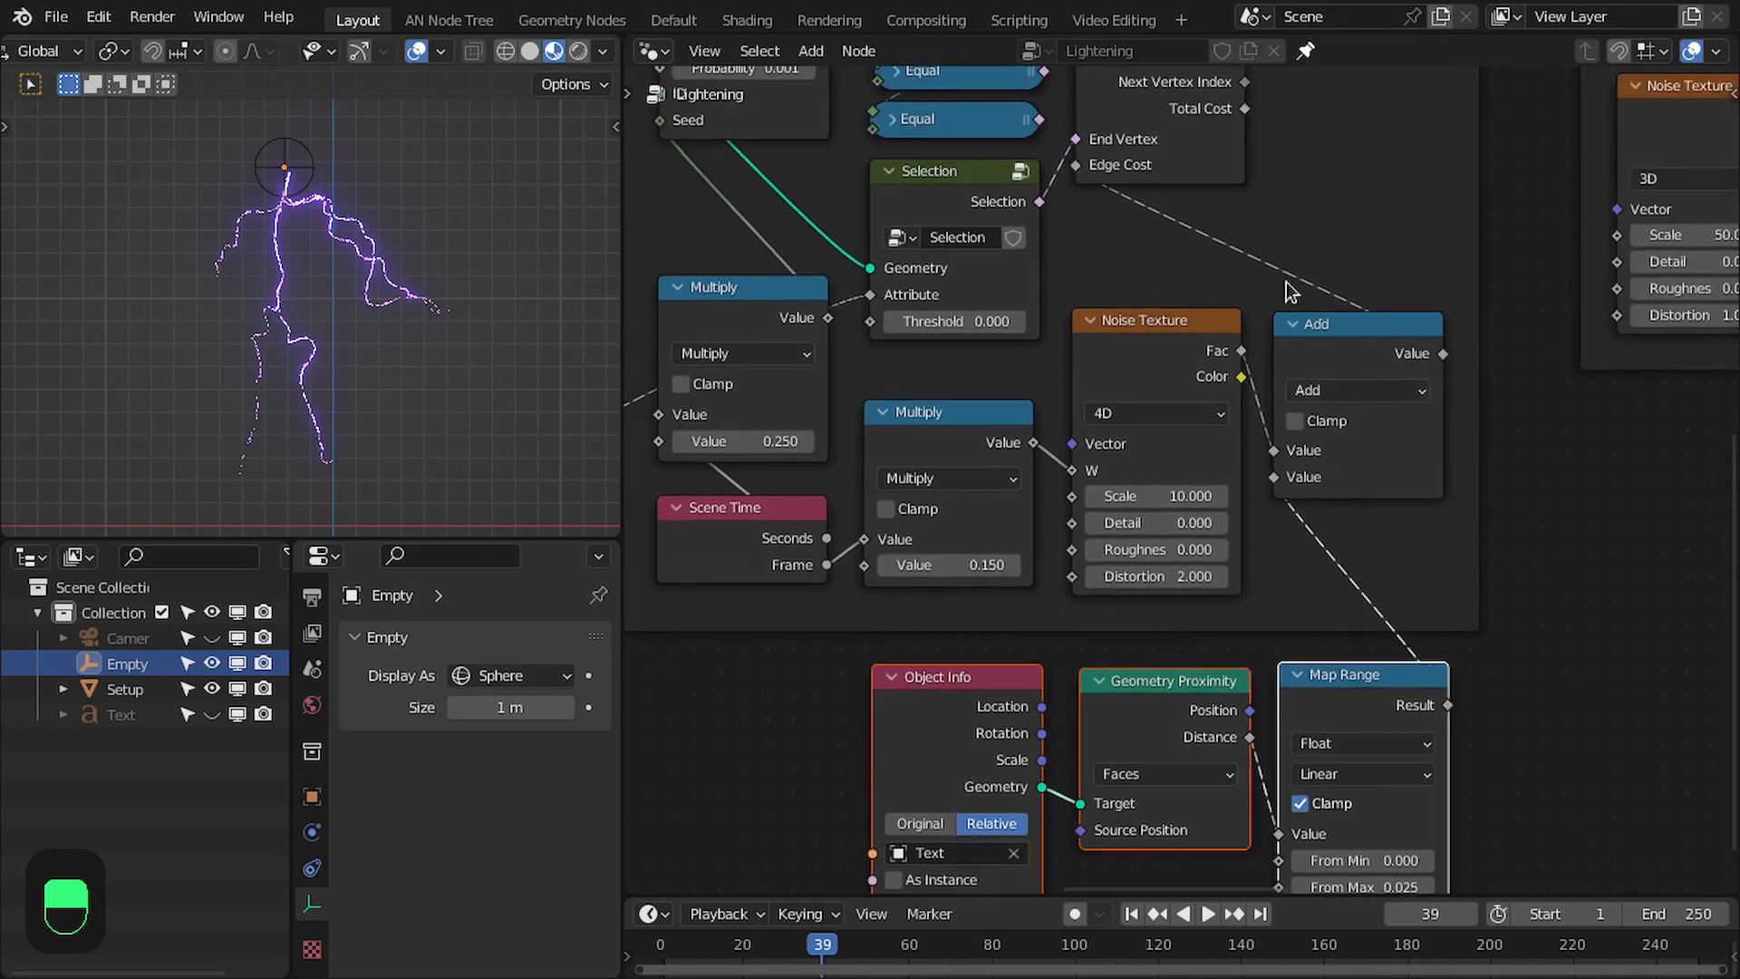
middle_click_drag(1363, 484, 1402, 462)
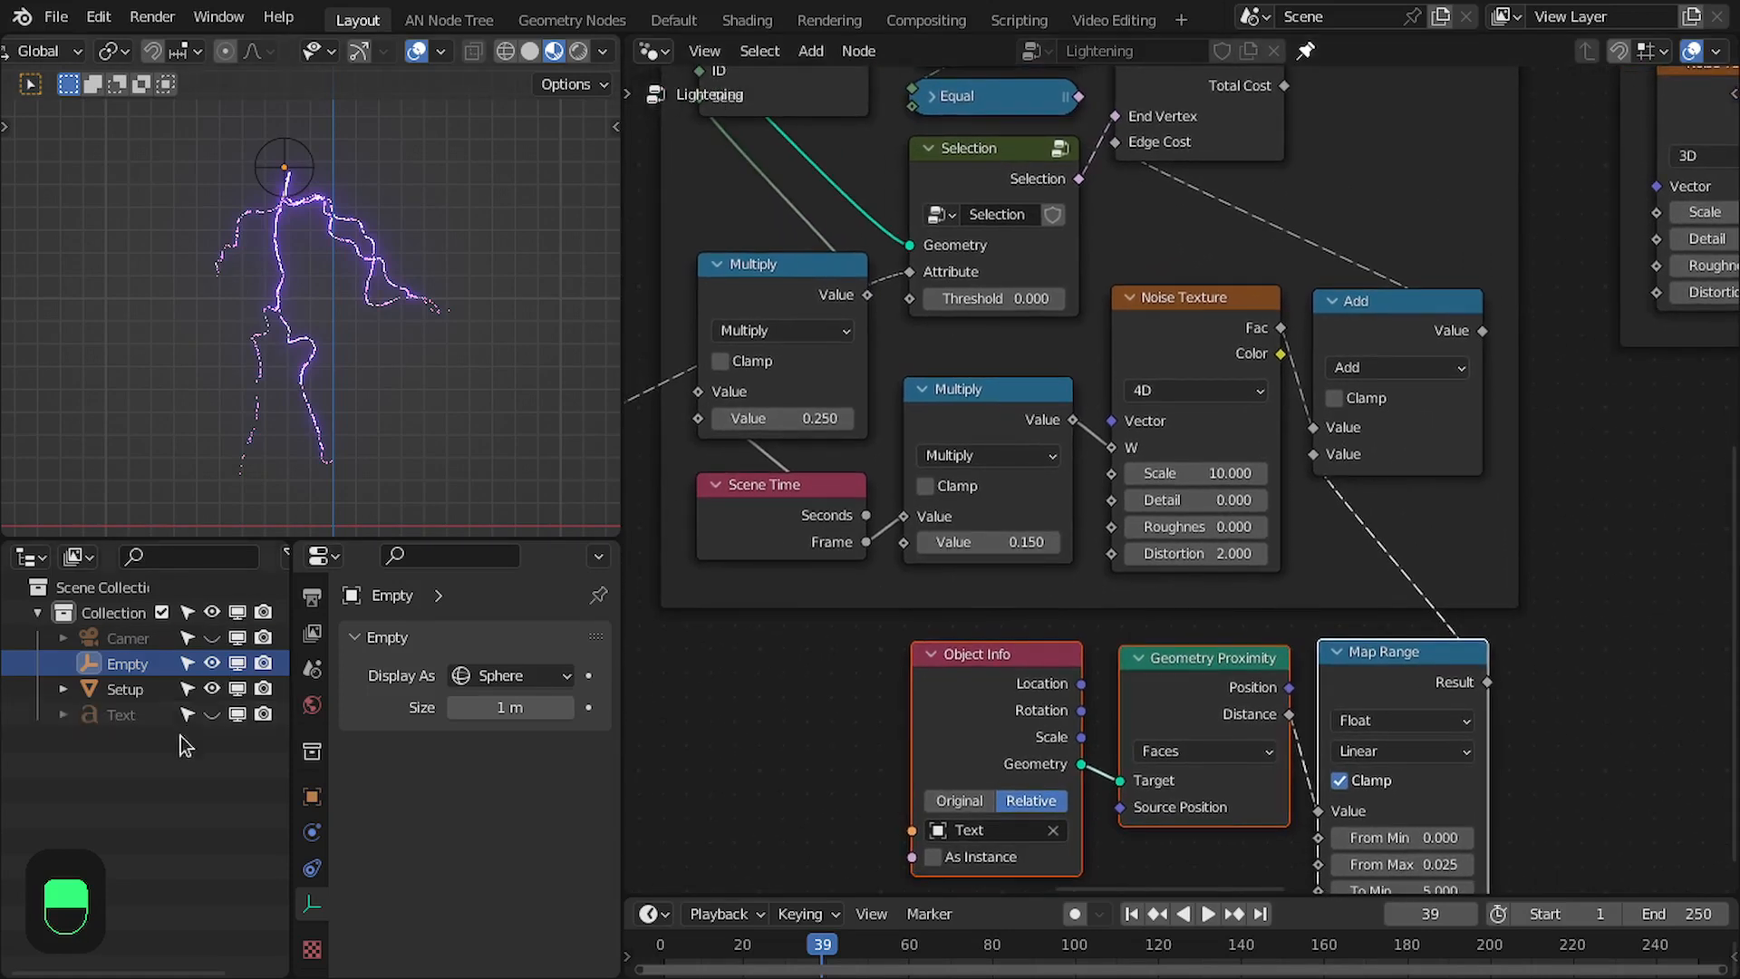
- Unhide and select the Text object and enlarge the 3D viewport
left_click(209, 715)
left_click(120, 715)
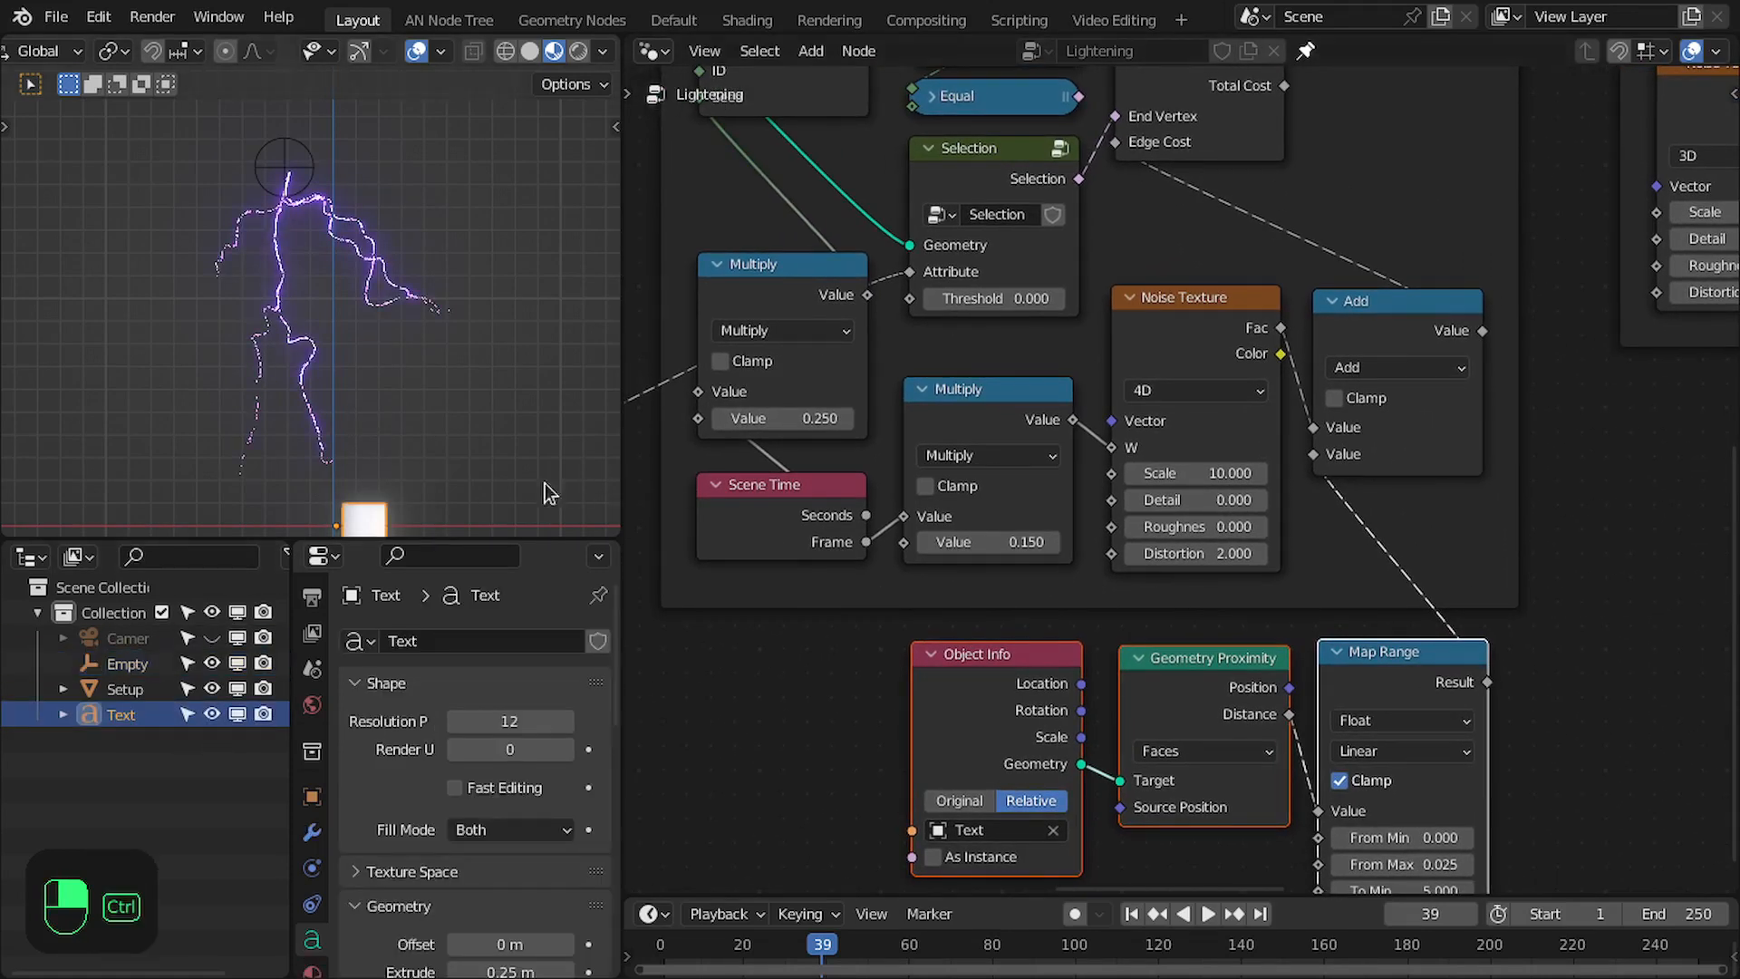
key("ctrl+space")
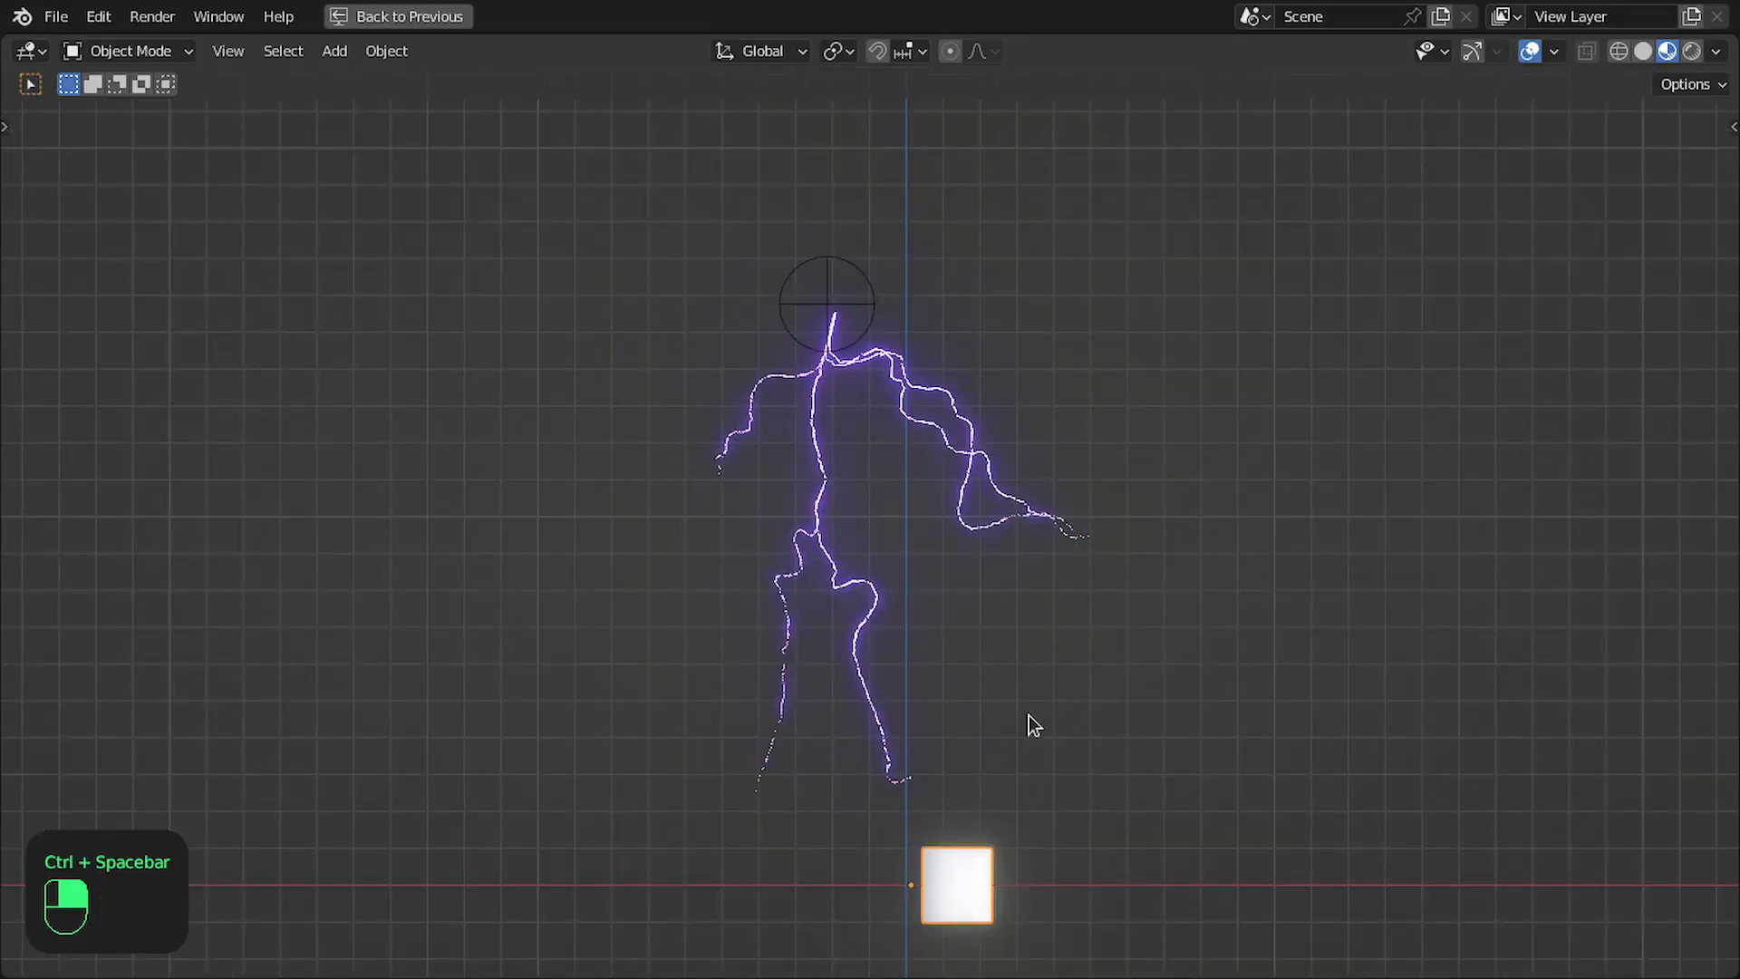
- Move the Text object about 1.1 m up and 0.27 m toward negative X into the lightning and inspect the bolts
key("g")
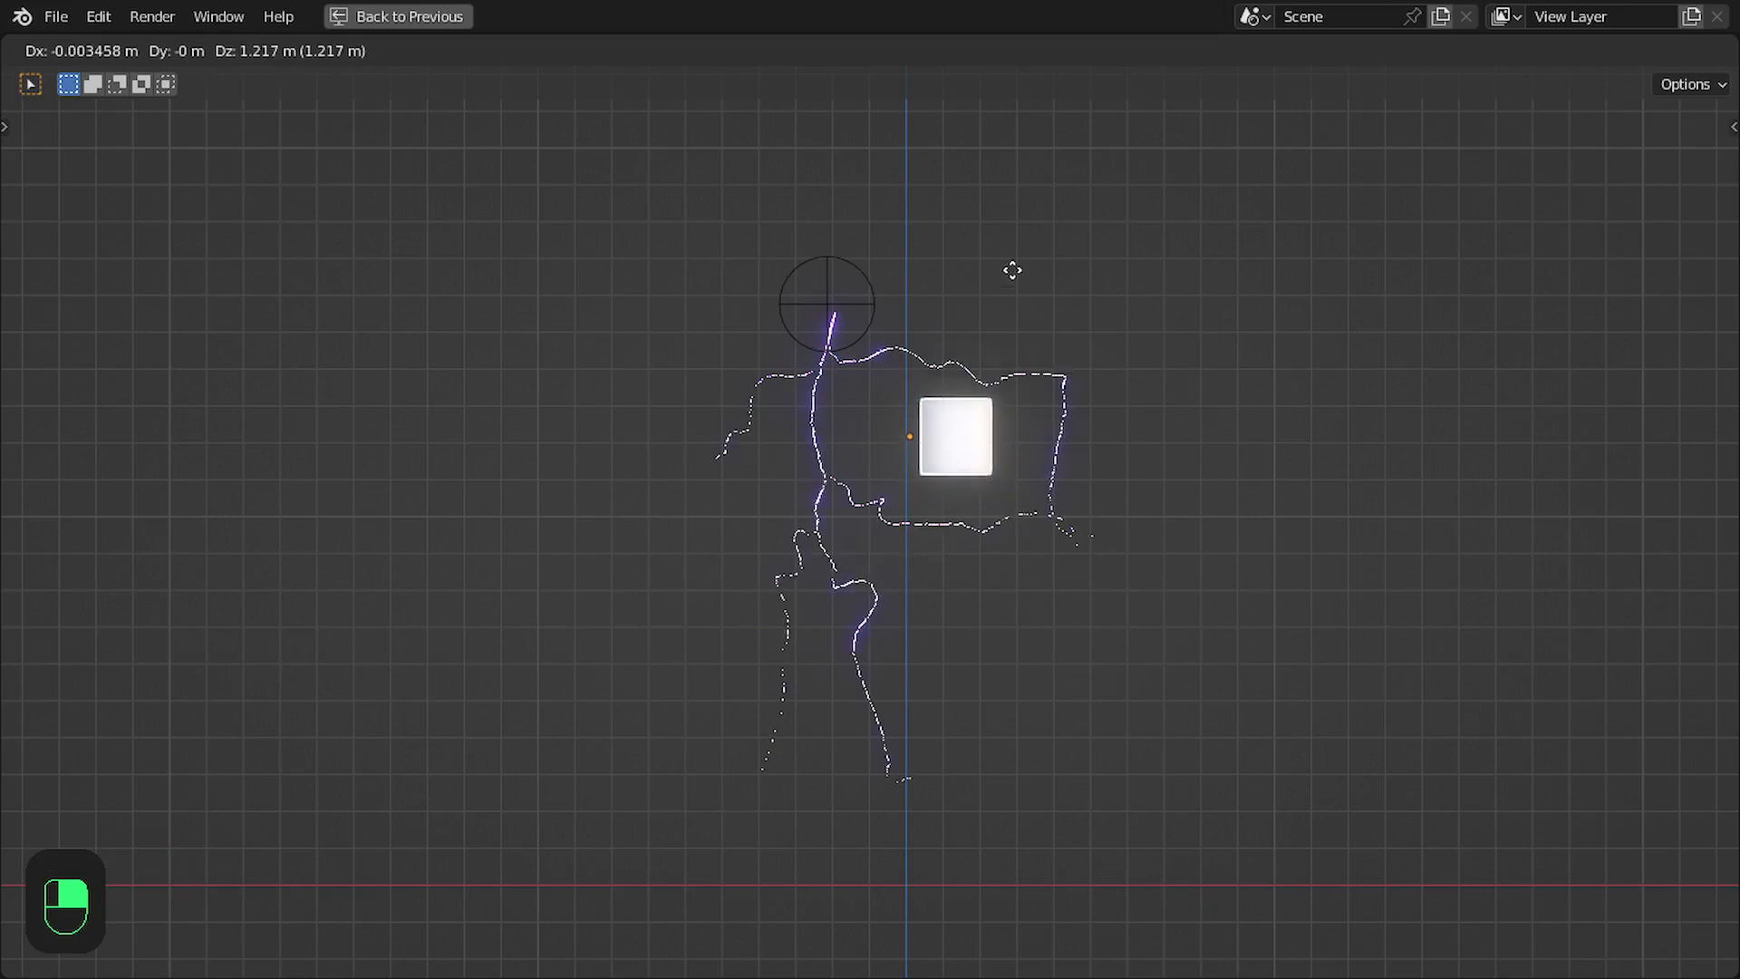
left_click(952, 308)
middle_click_drag(1087, 400, 785, 427)
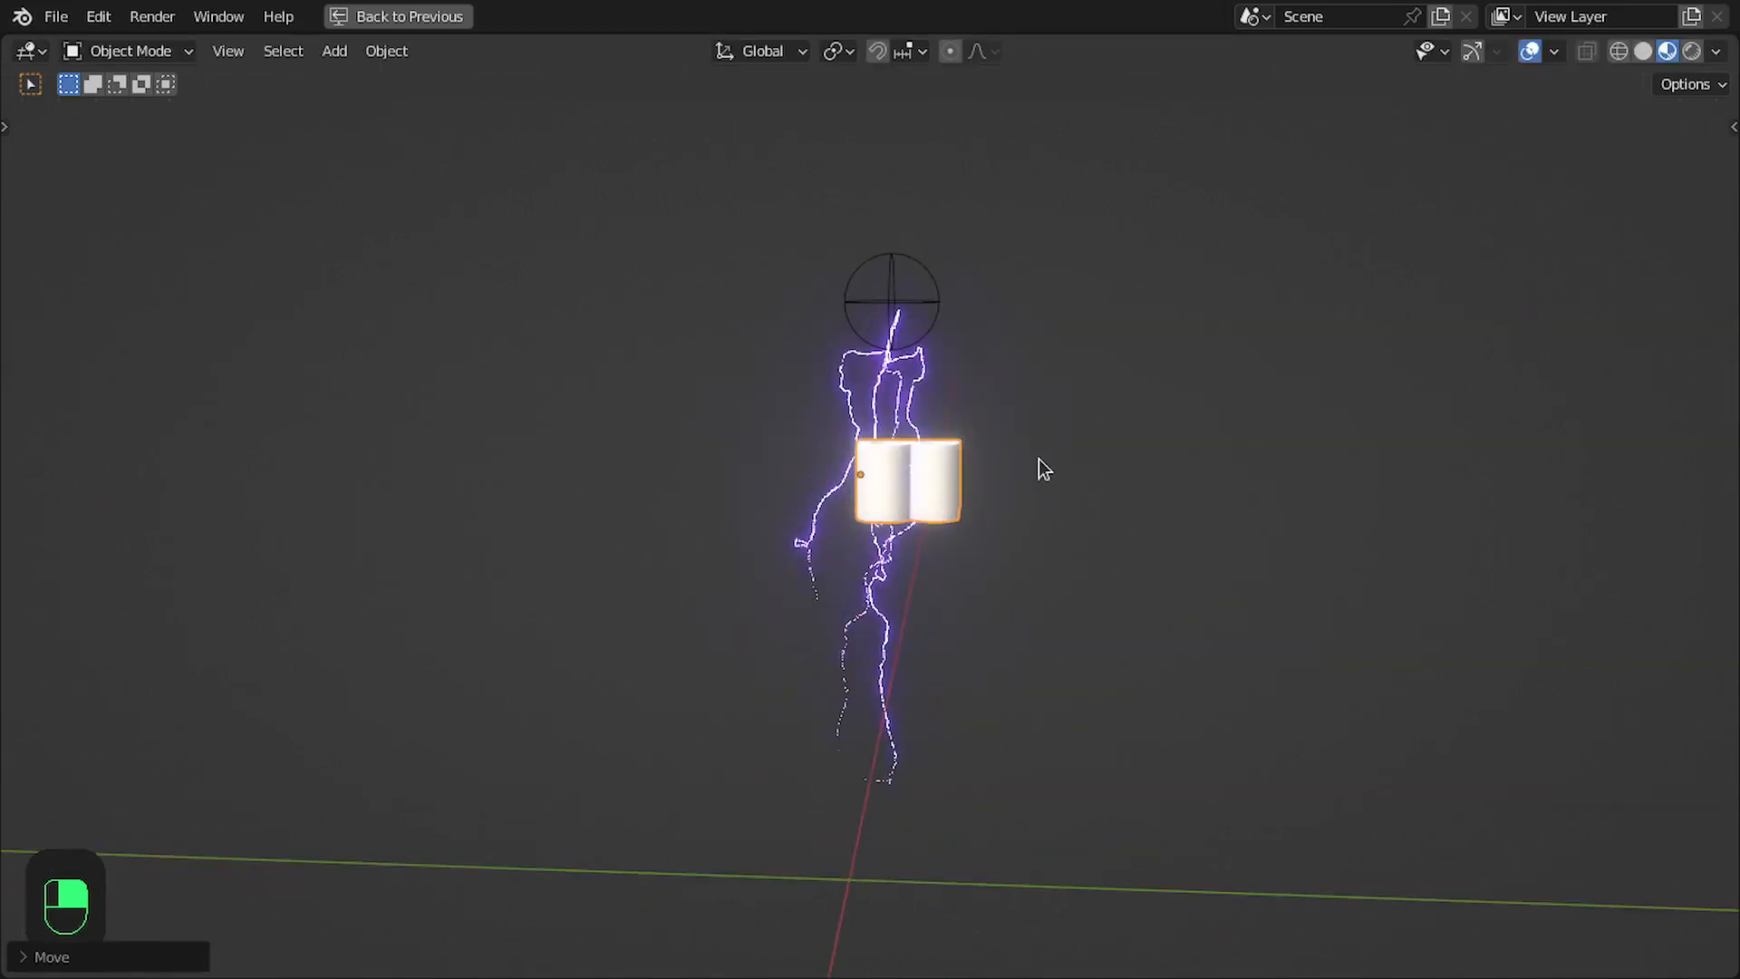
middle_click_drag(1039, 459, 958, 697)
- Duplicate the empty and place the copy just above the Text object in front view
key("Right")
key("Right")
key("Right")
key("Right")
key("Right")
key("Right")
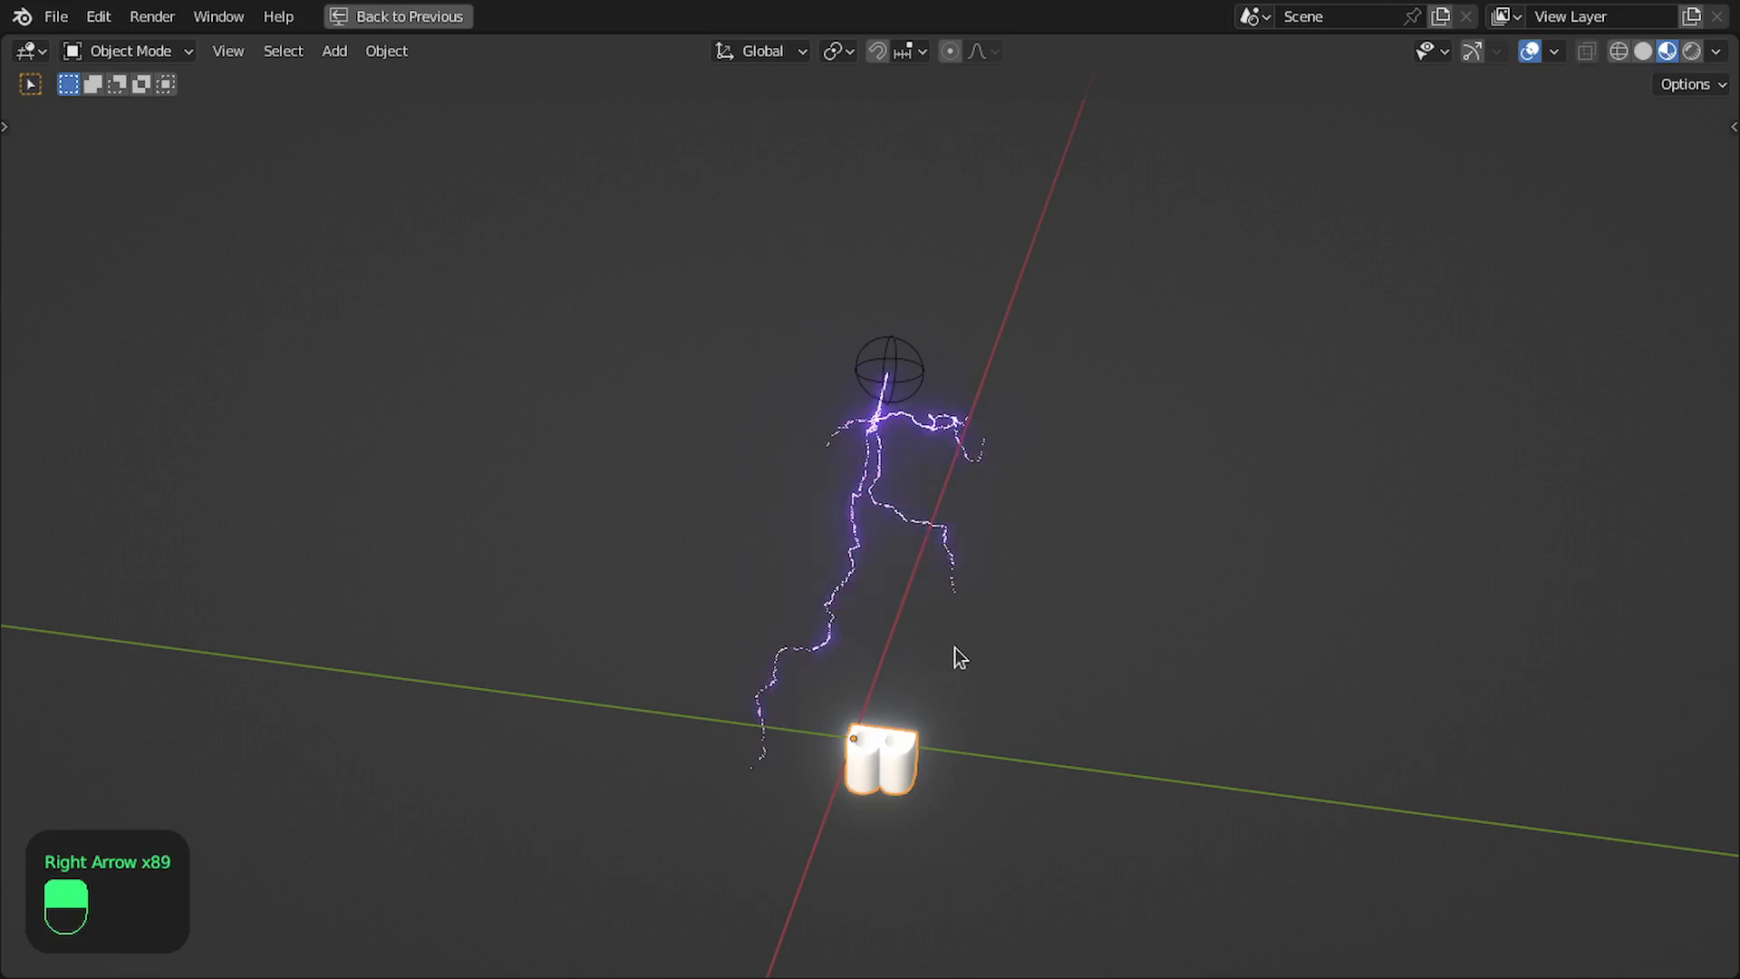
key("KP_1")
key("shift+d")
left_click(968, 725)
key("ctrl+space")
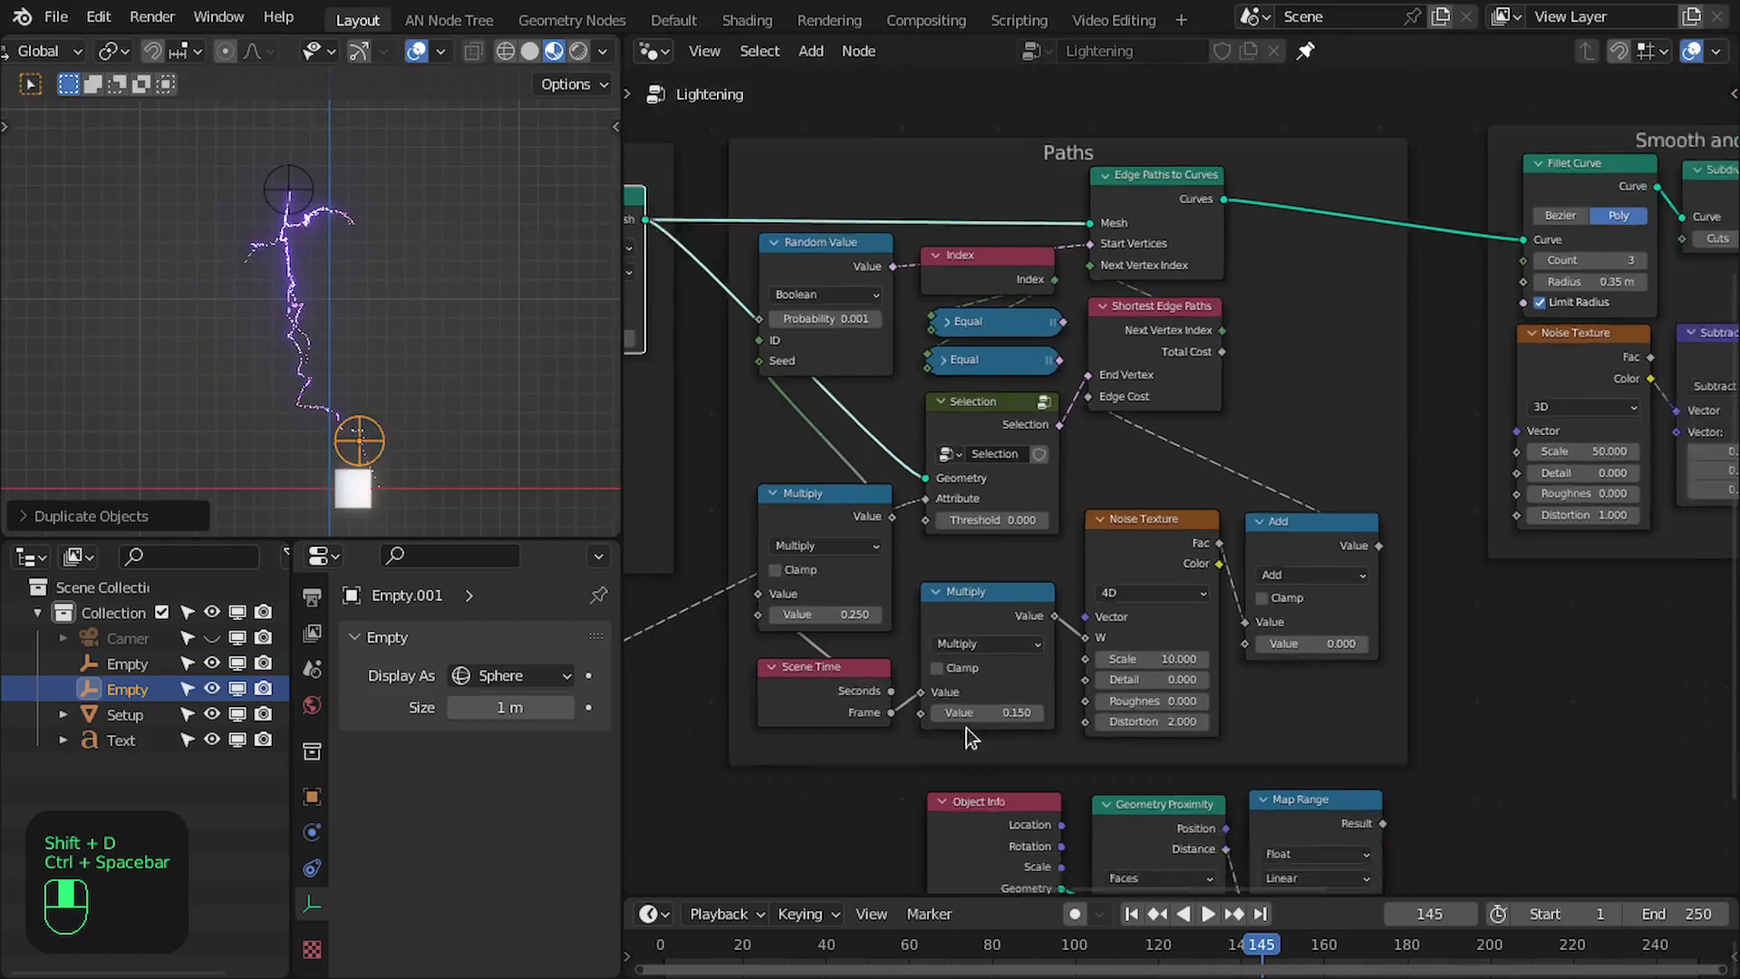
- Duplicate the linked Object Info, Position and Distance nodes and place the copies below the originals
middle_click_drag(971, 739, 1487, 537)
scroll(1487, 537, "down", 1)
left_click_drag(769, 454, 953, 666)
key("ctrl+shift+d")
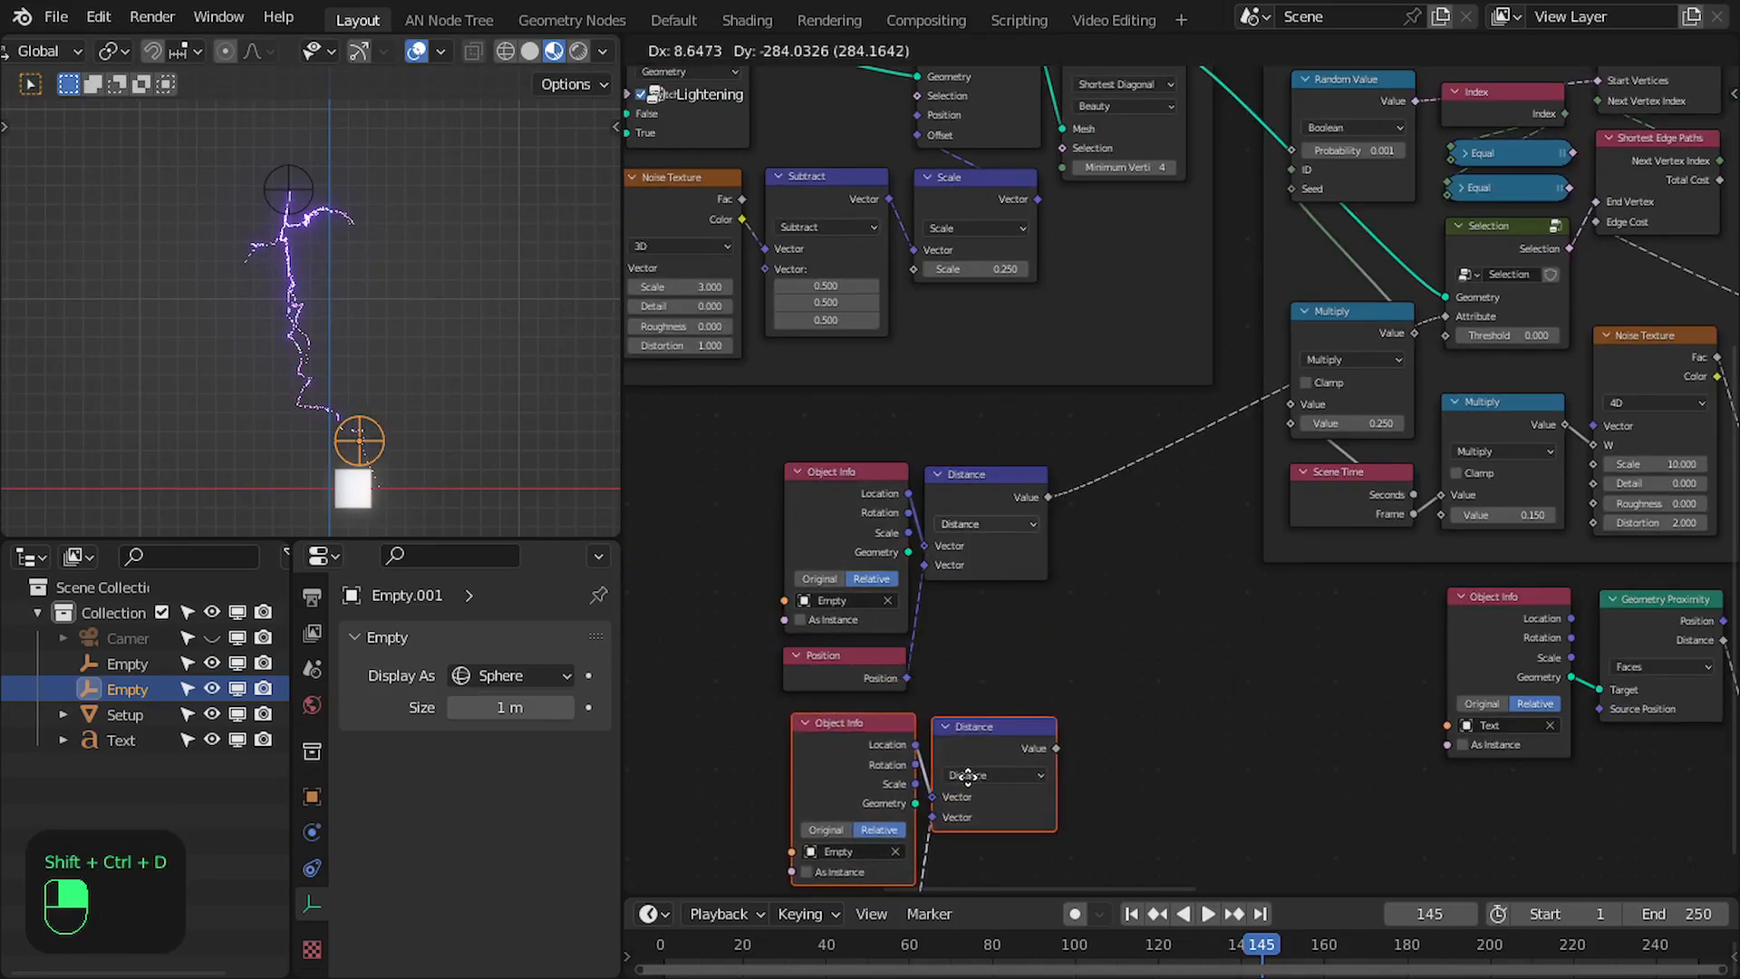
left_click(968, 777)
- Feed the Selection node from the lower Distance node and set the upper Object Info's object to Empty.001
scroll(1033, 653, "up", 1)
left_click_drag(1106, 443, 1099, 715, "ctrl")
left_click(893, 555)
left_click(907, 625)
middle_click_drag(1170, 519, 927, 855)
- Duplicate the Selection node above Random Value with its links and connect the Empty.001 Distance value to its Attribute
left_click_drag(1356, 518, 1349, 553)
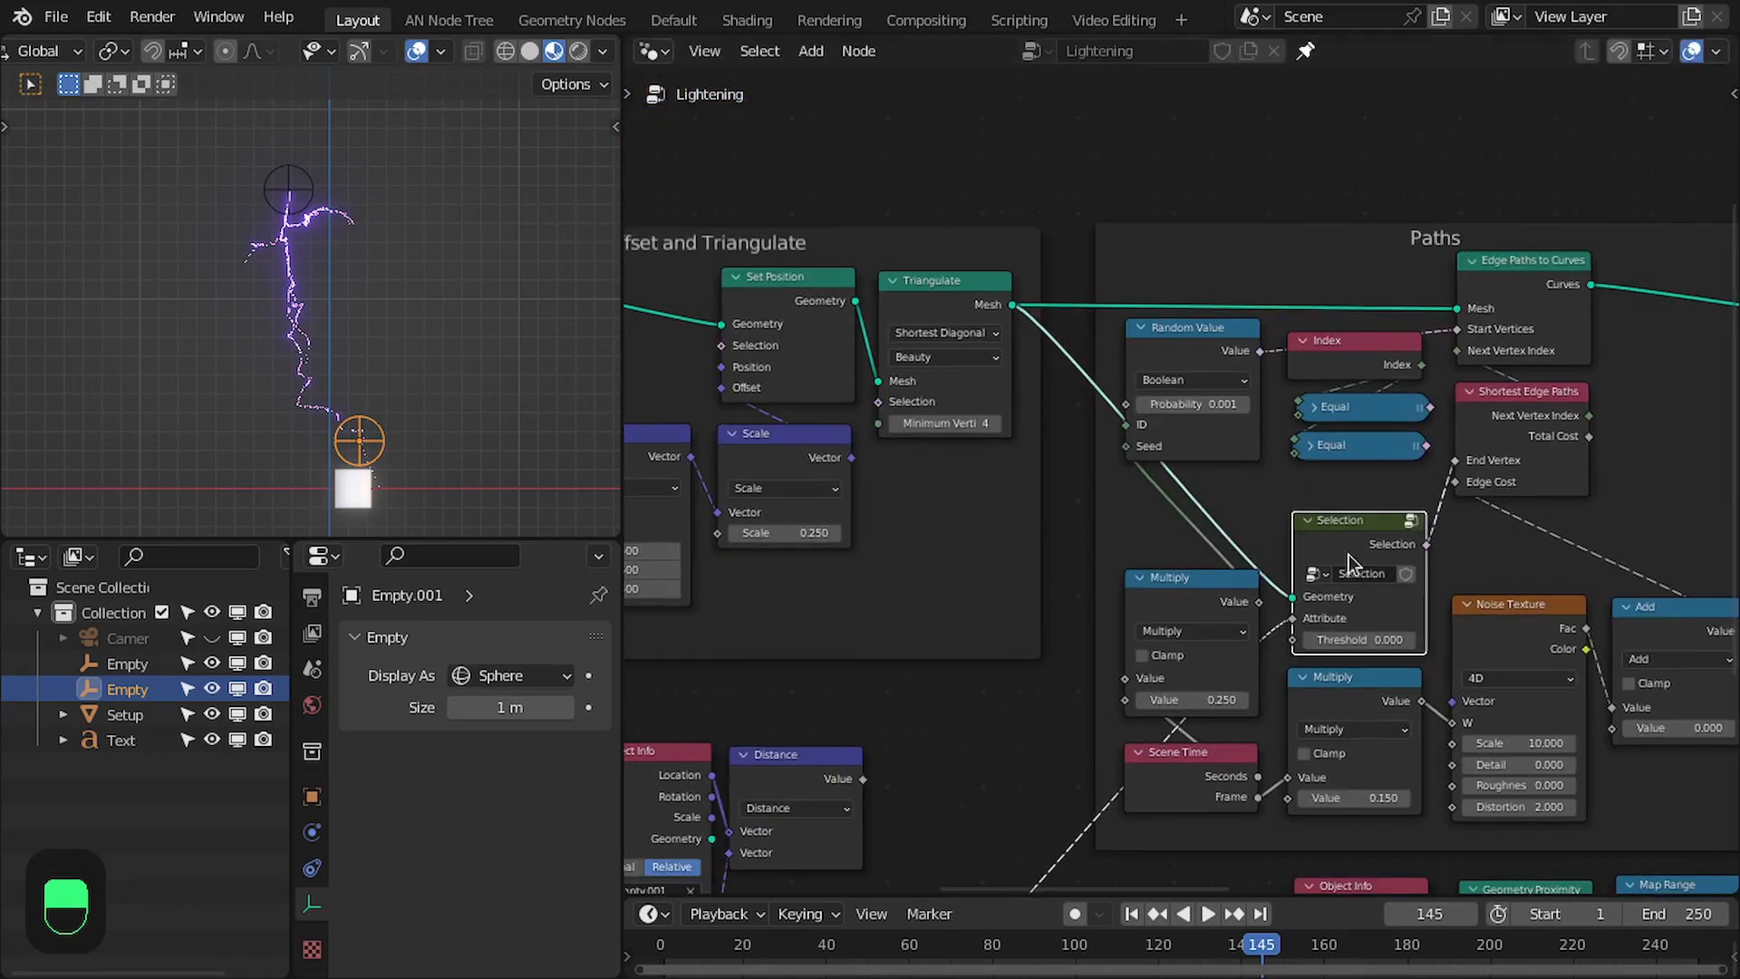
key("ctrl+shift+d")
left_click(1173, 188)
middle_click_drag(859, 709, 1047, 684)
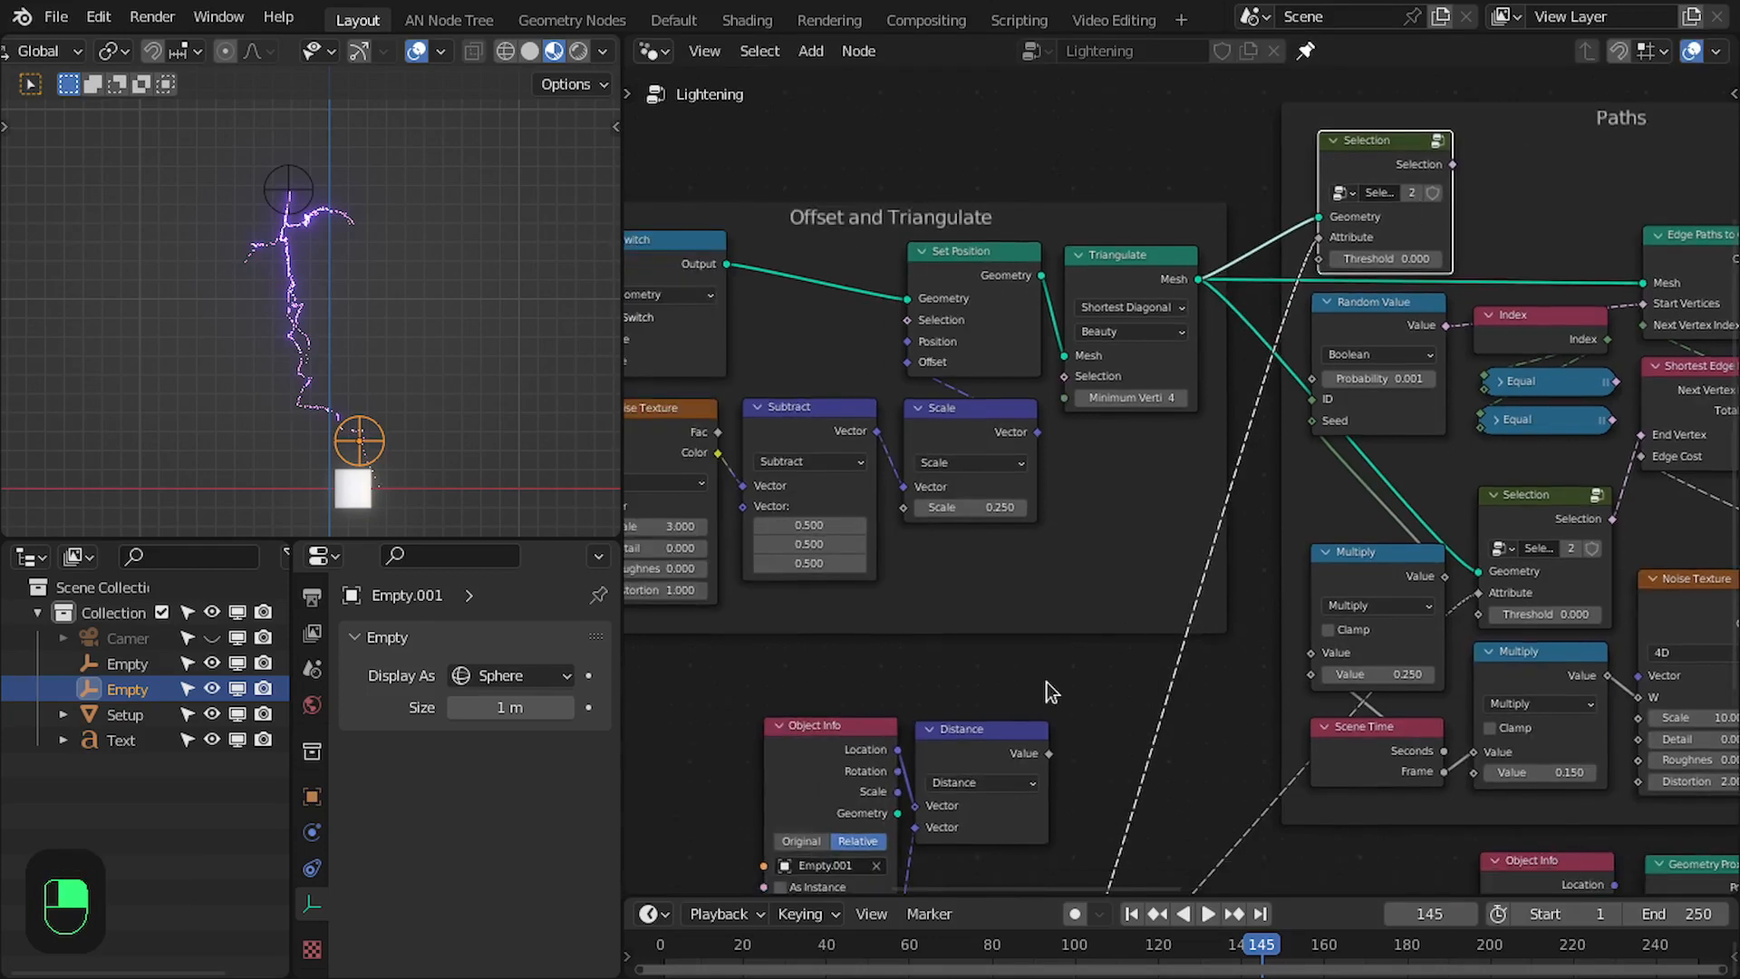
left_click_drag(1048, 754, 1335, 239)
middle_click_drag(1452, 231, 1190, 358)
scroll(1190, 358, "up", 2)
scroll(1199, 360, "up", 3)
left_click_drag(1192, 204, 1324, 201)
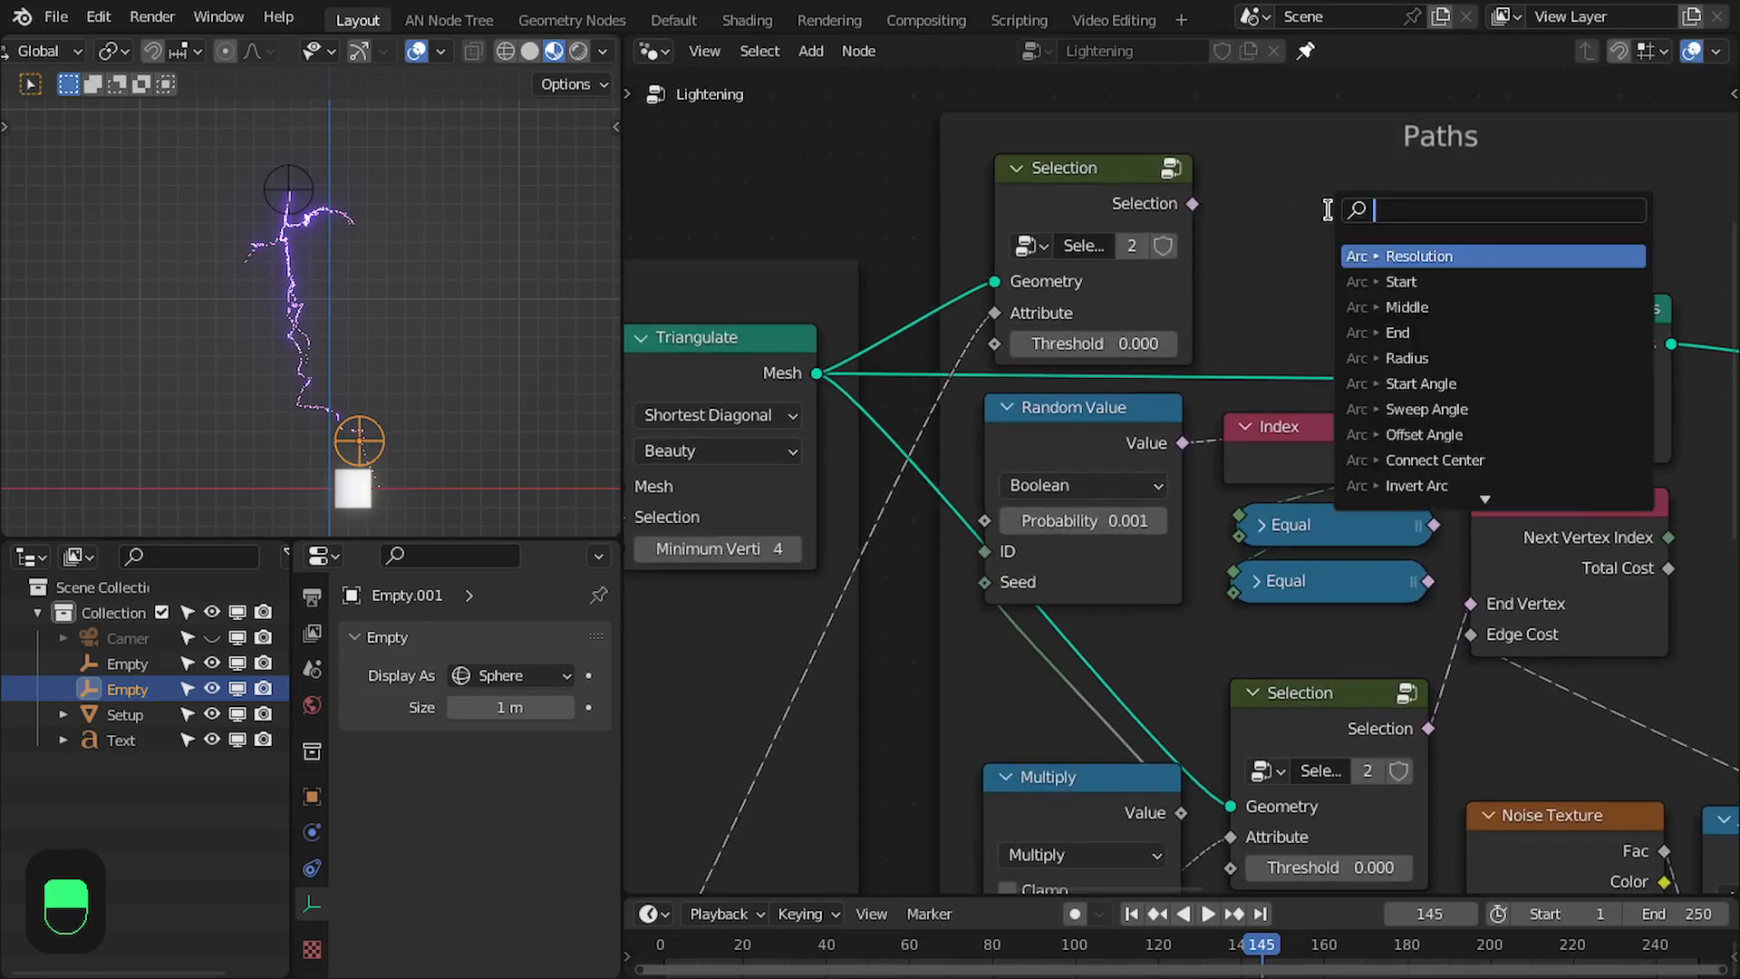
type("a")
key("Escape")
- Connect the upper Selection node's output to Start Vertices of Edge Paths to Curves and set its Threshold to 0.1
left_click_drag(1192, 204, 1469, 408)
scroll(1088, 389, "up", 1)
middle_click_drag(1088, 389, 1192, 382)
double_click(1219, 334)
key("BackSpace")
key("BackSpace")
type("1")
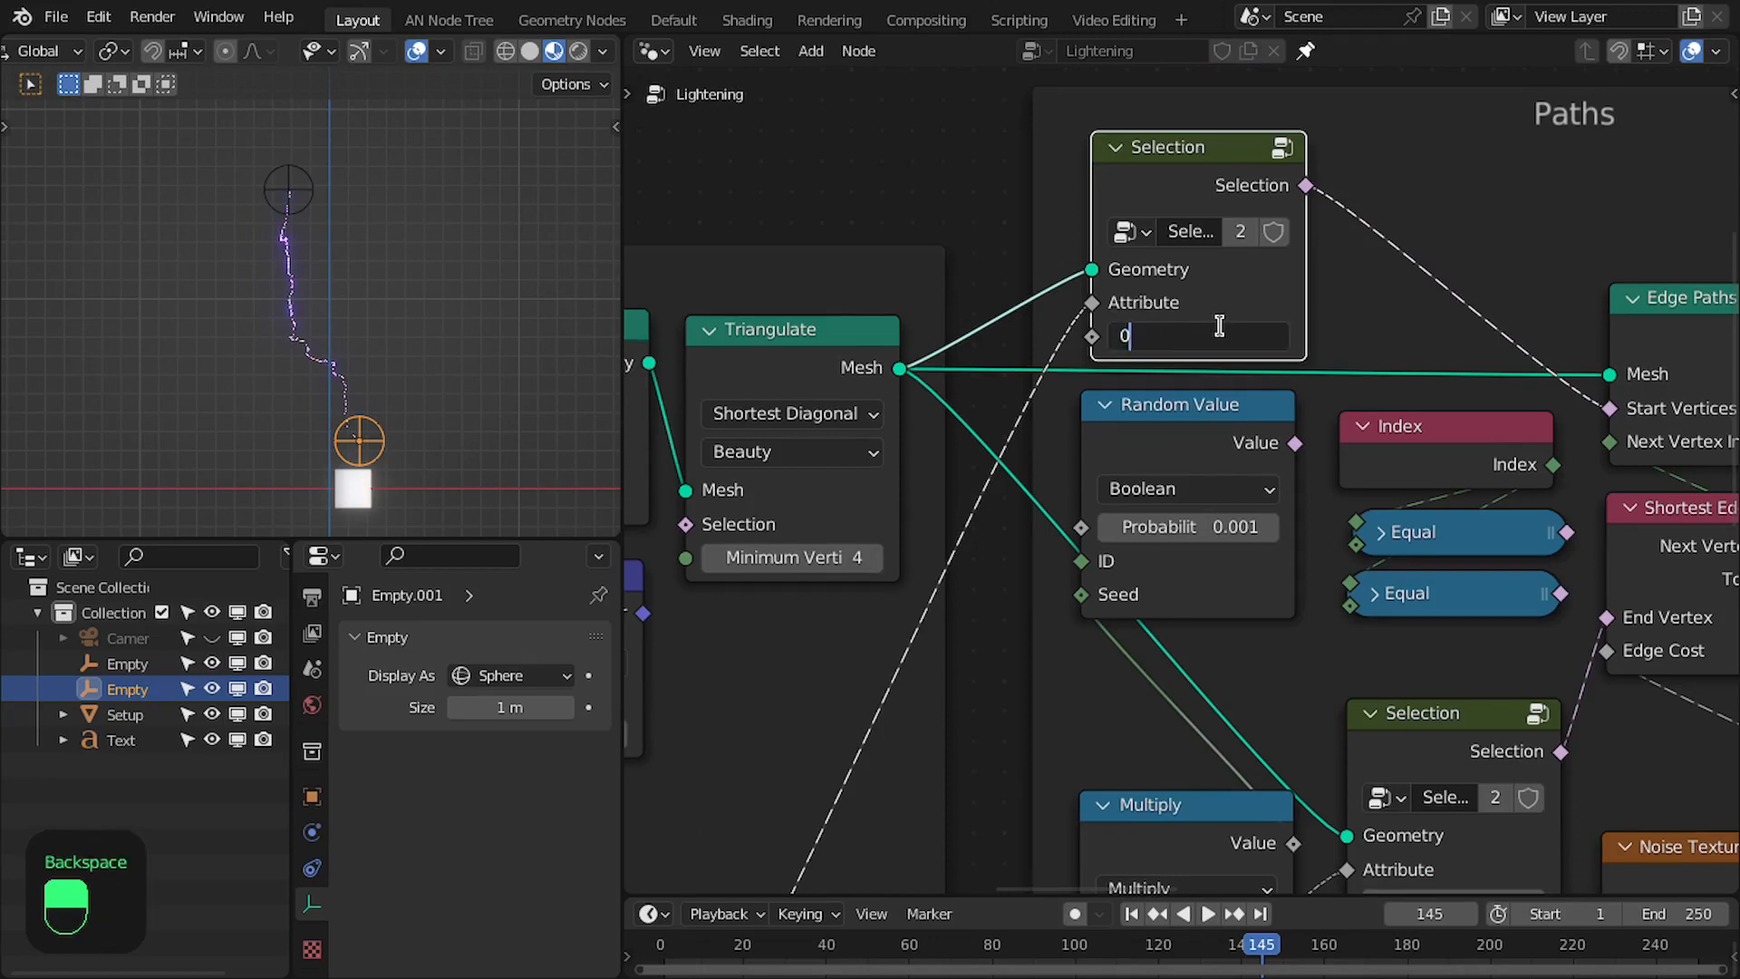
type(".1")
key("Return")
key("ctrl+space")
middle_click_drag(1088, 622, 1029, 698)
key("ctrl+space")
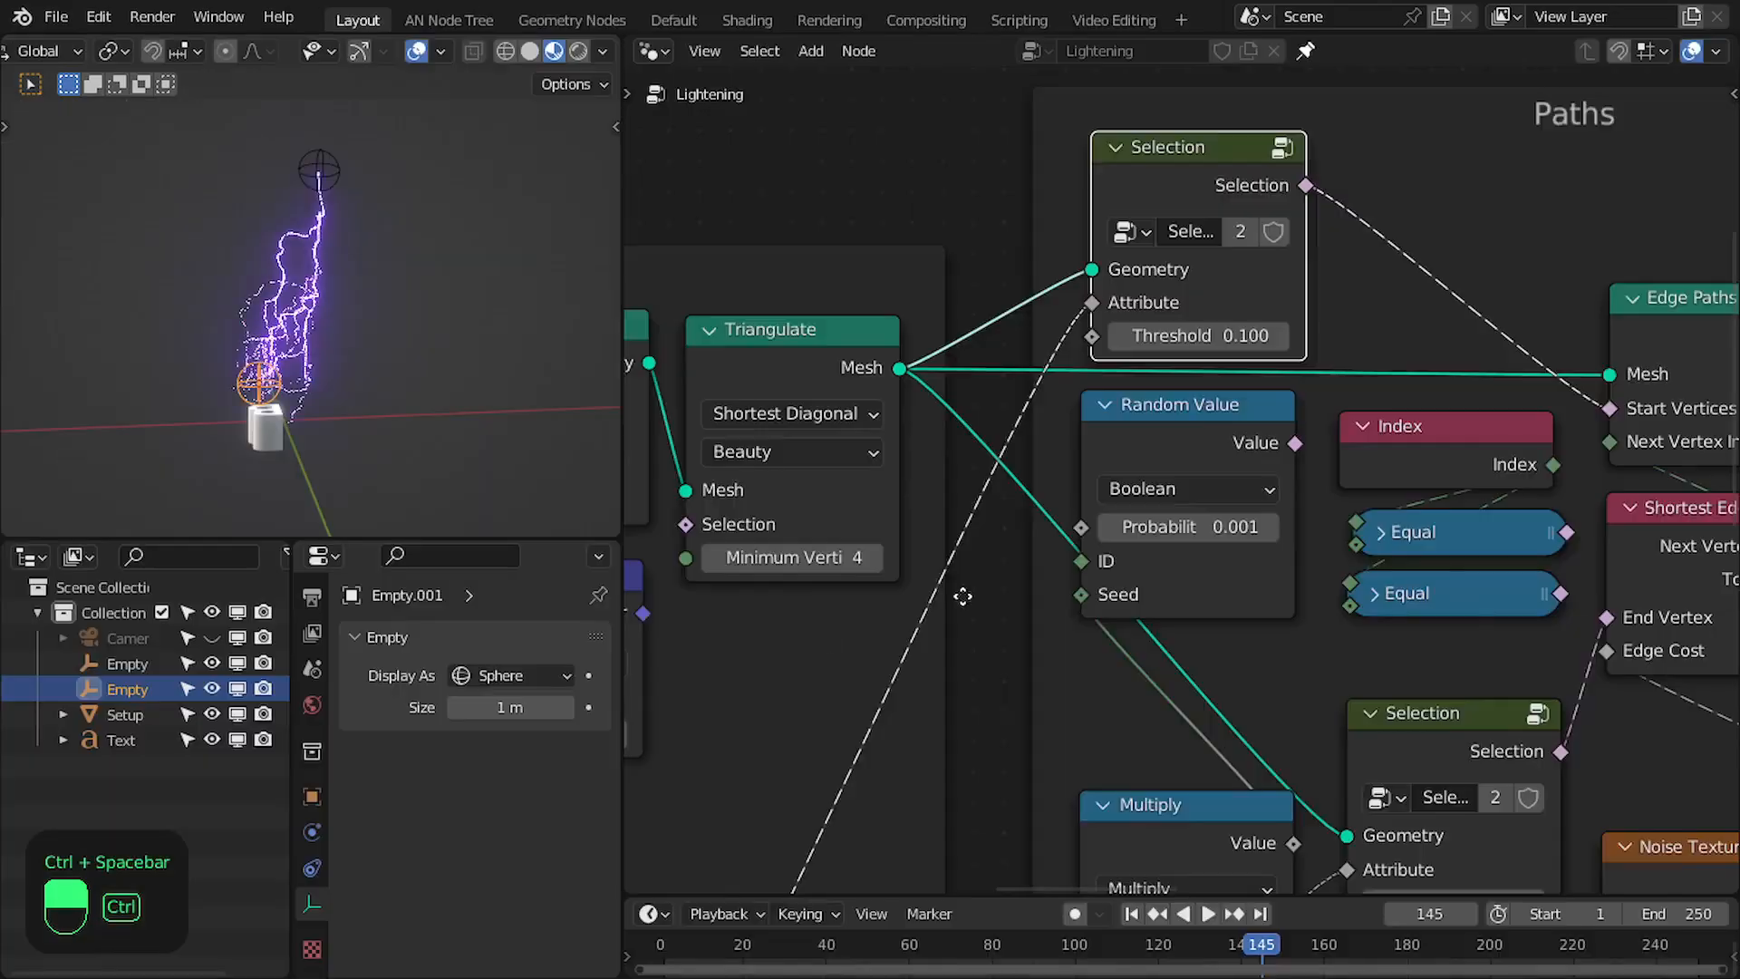
- Add a Boolean And node combining the upper Selection and Random Value outputs and feeding Start Vertices
middle_click_drag(963, 597, 754, 750)
left_click_drag(1096, 341, 1238, 322)
type("and")
key("Return")
left_click(1134, 323)
left_click_drag(1348, 345, 1401, 563)
left_click_drag(1086, 597, 1144, 512)
- Raise the Random Value node's Probability, trying 0.1 before settling on a second value
middle_click_drag(1019, 675, 1102, 616)
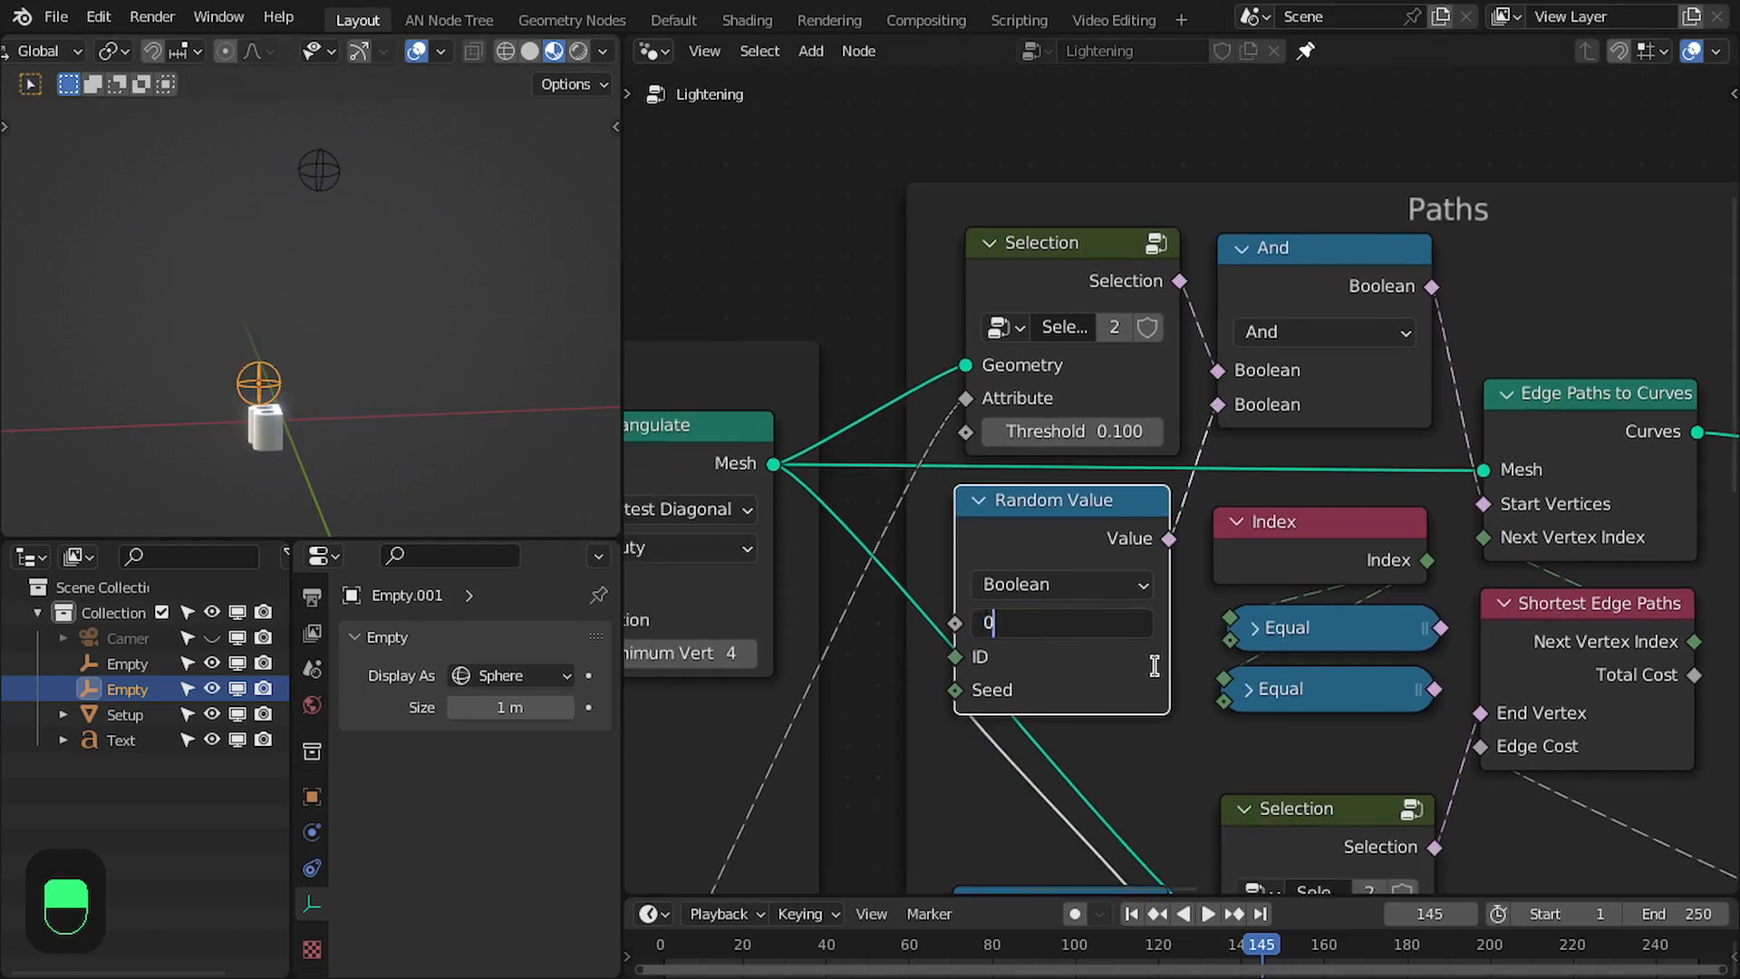
type(".1")
key("Return")
type("5")
key("Return")
- Step through the frames in the enlarged viewport and examine the lightning between the two empties from another angle
key("ctrl+space")
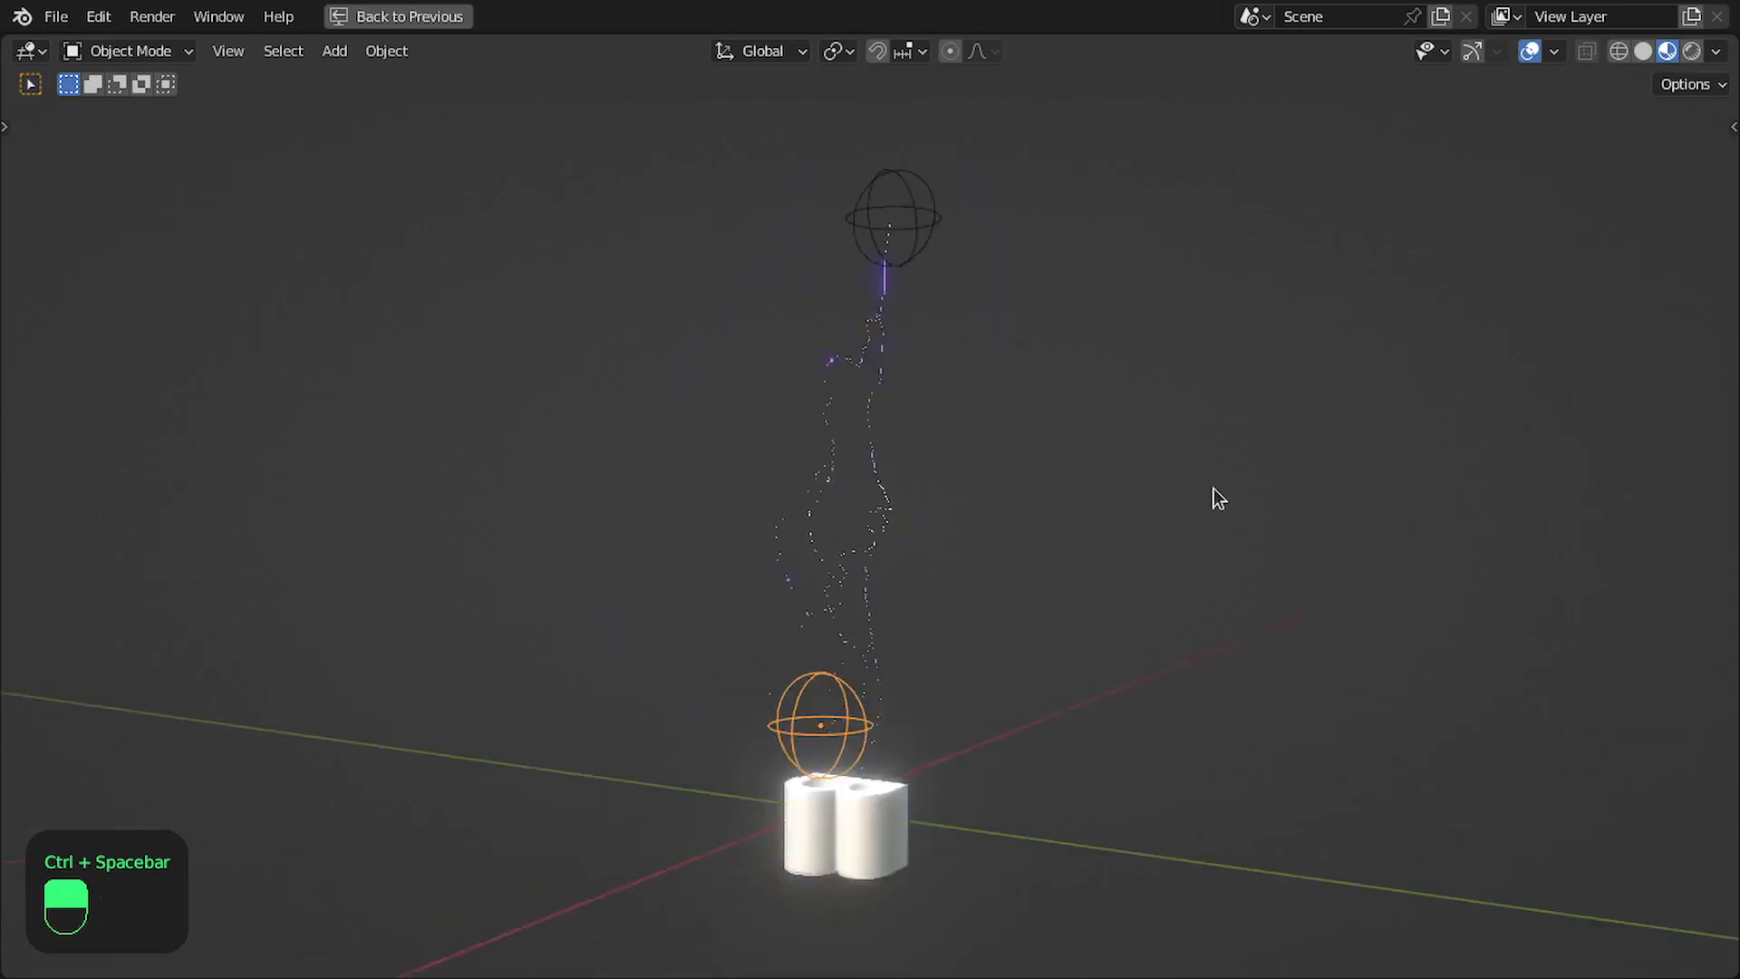
key("Right")
key("Right")
key("Right")
key("Right")
key("Right")
key("Right")
key("Right")
key("Right")
key("Right")
key("Right")
key("Right")
key("Right")
key("Right")
key("Right")
key("Right")
key("Right")
key("Right")
key("Right")
key("Right")
key("Right")
key("Right")
key("Right")
key("Right")
key("Right")
key("Right")
key("Right")
key("Right")
middle_click_drag(885, 493, 933, 540)
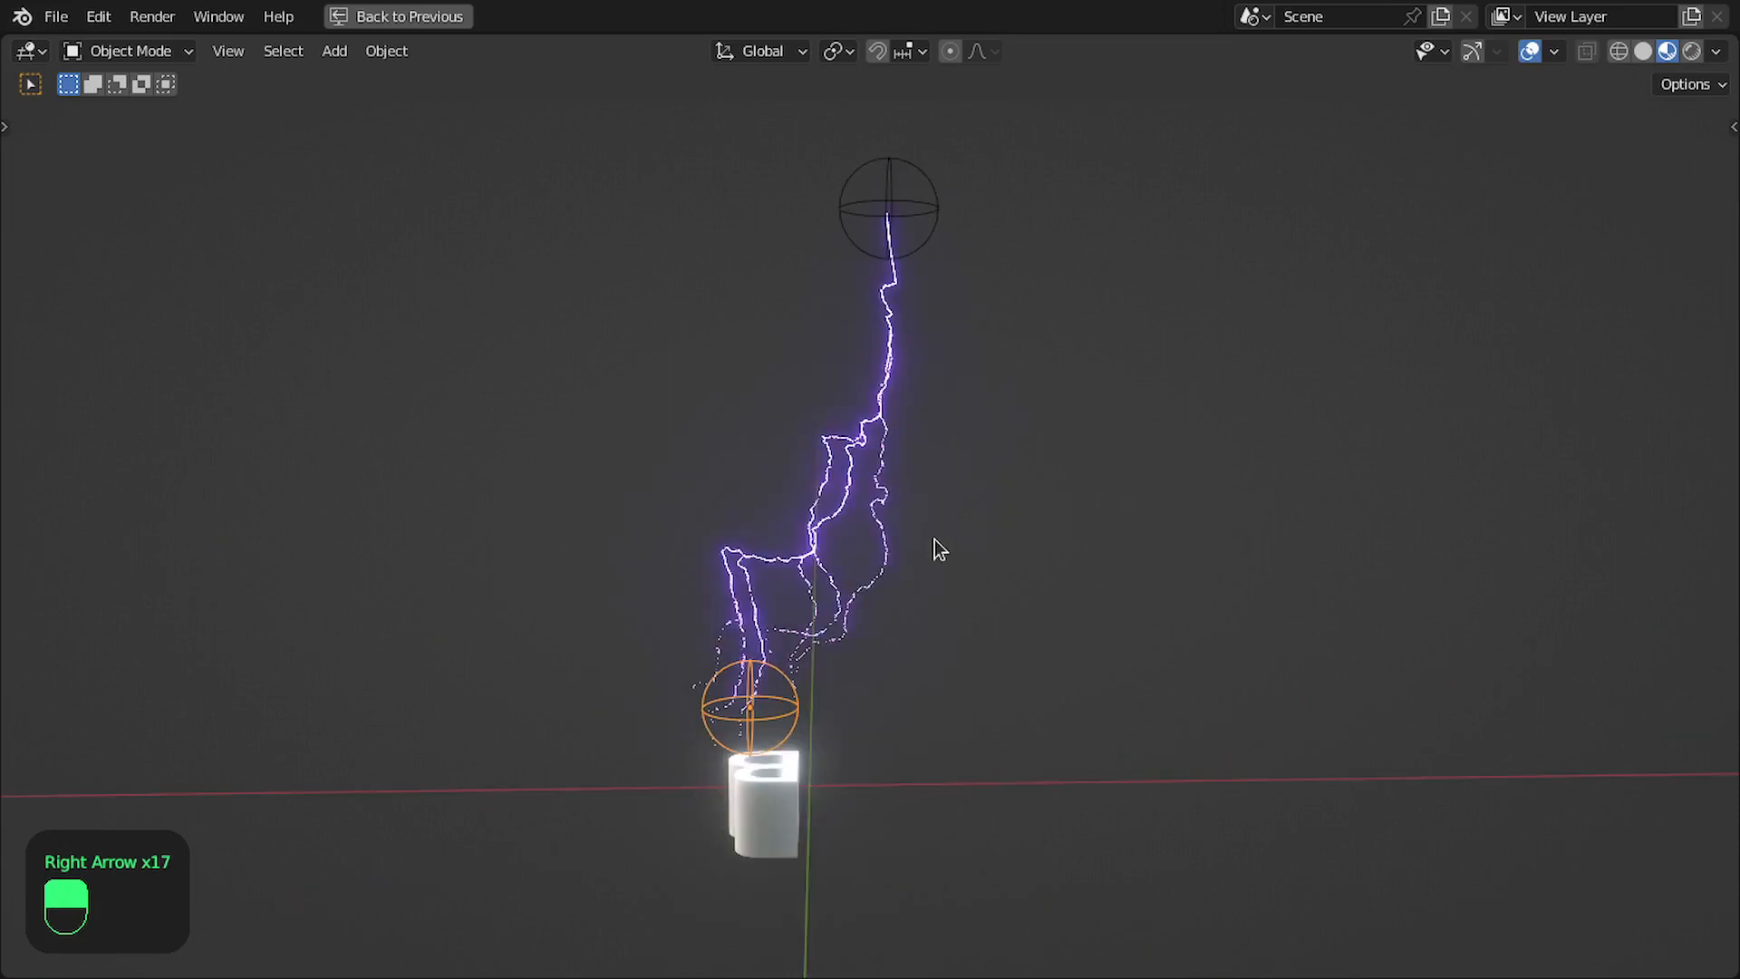
- Move the lower empty about 0.24 m downward toward the scene origin and step forward through the frames in front view
key("g")
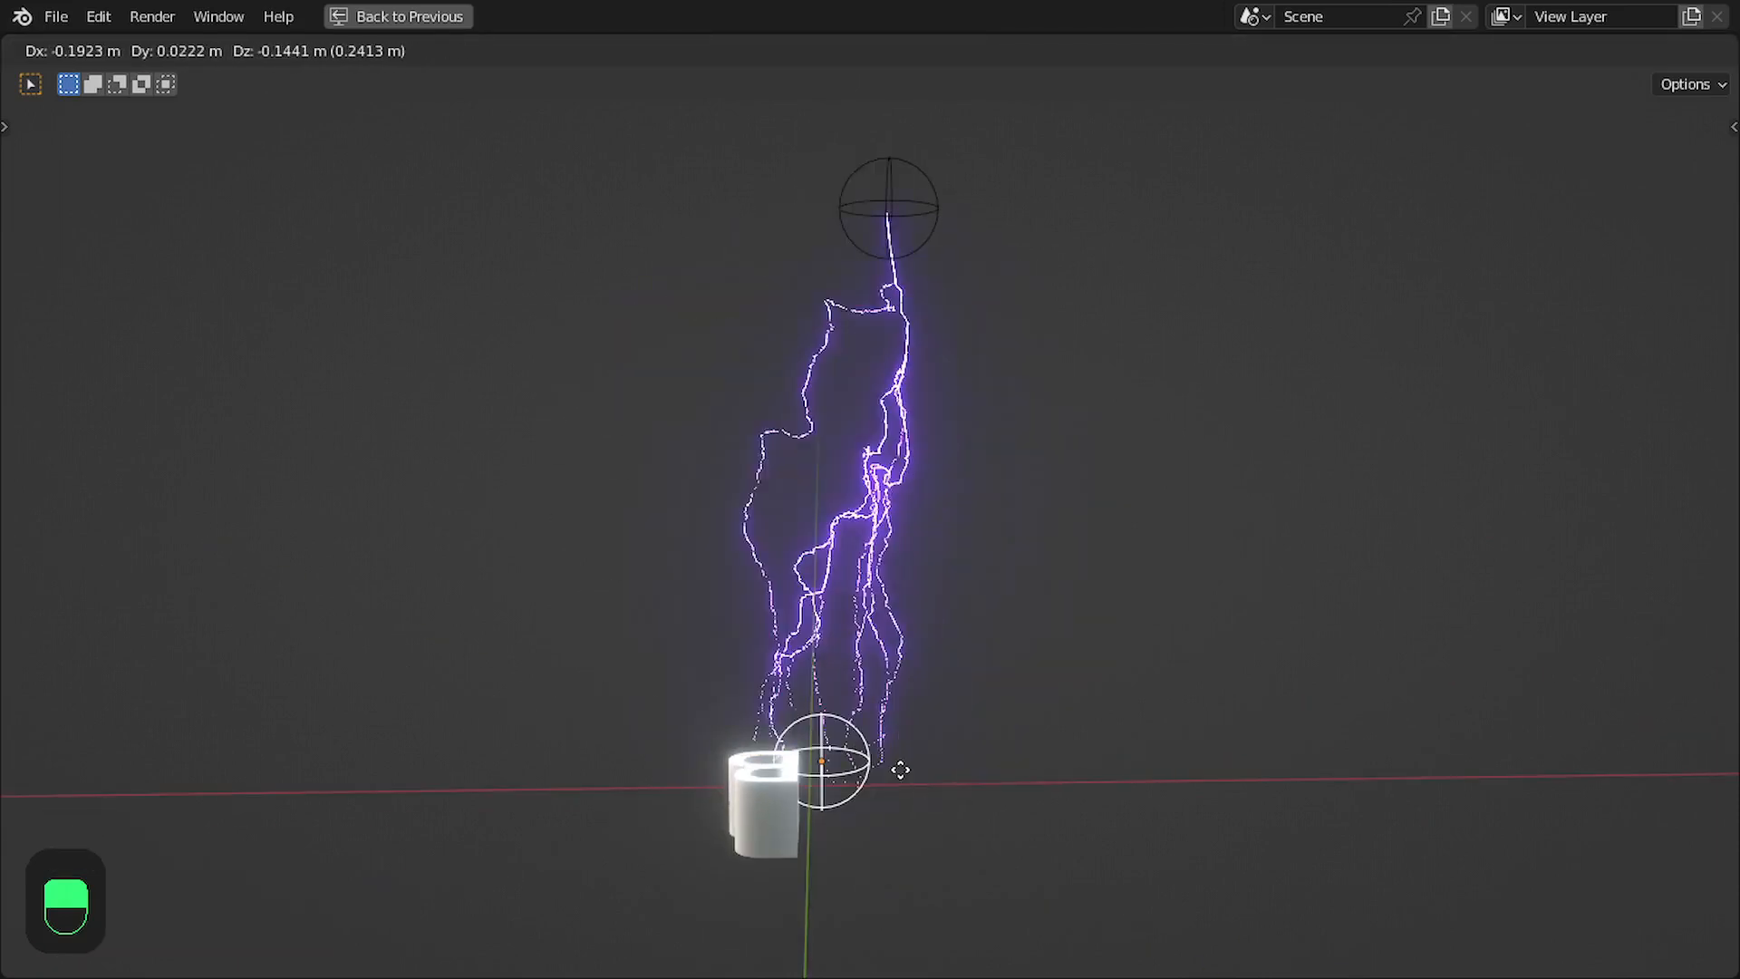
left_click(900, 769)
key("KP_1")
key("Right")
key("Right")
key("Right")
key("Right")
key("Right")
key("Right")
key("Right")
key("Right")
key("Right")
key("Right")
key("Right")
key("Right")
key("Right")
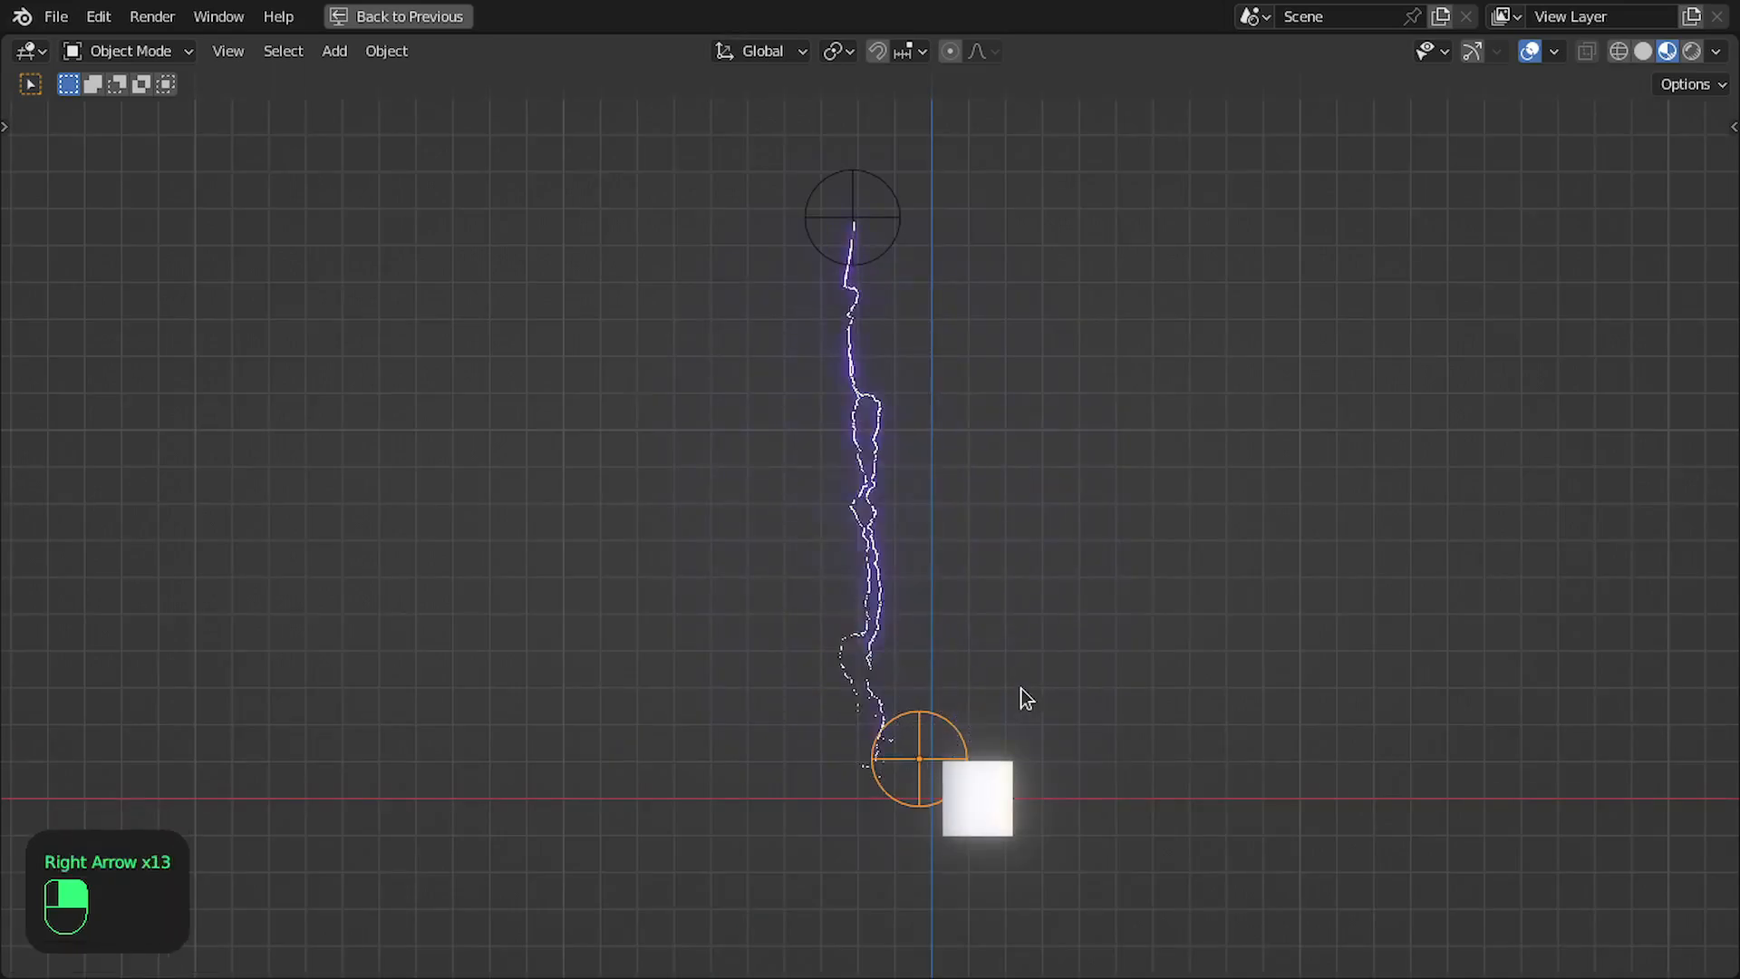
- Examine the Selection, Random Value, And and Edge Paths to Curves connections in the Paths frame in the enlarged node editor
key("ctrl+space")
scroll(1132, 524, "down", 5)
key("ctrl+space")
left_click(1080, 334)
scroll(1124, 304, "up", 2)
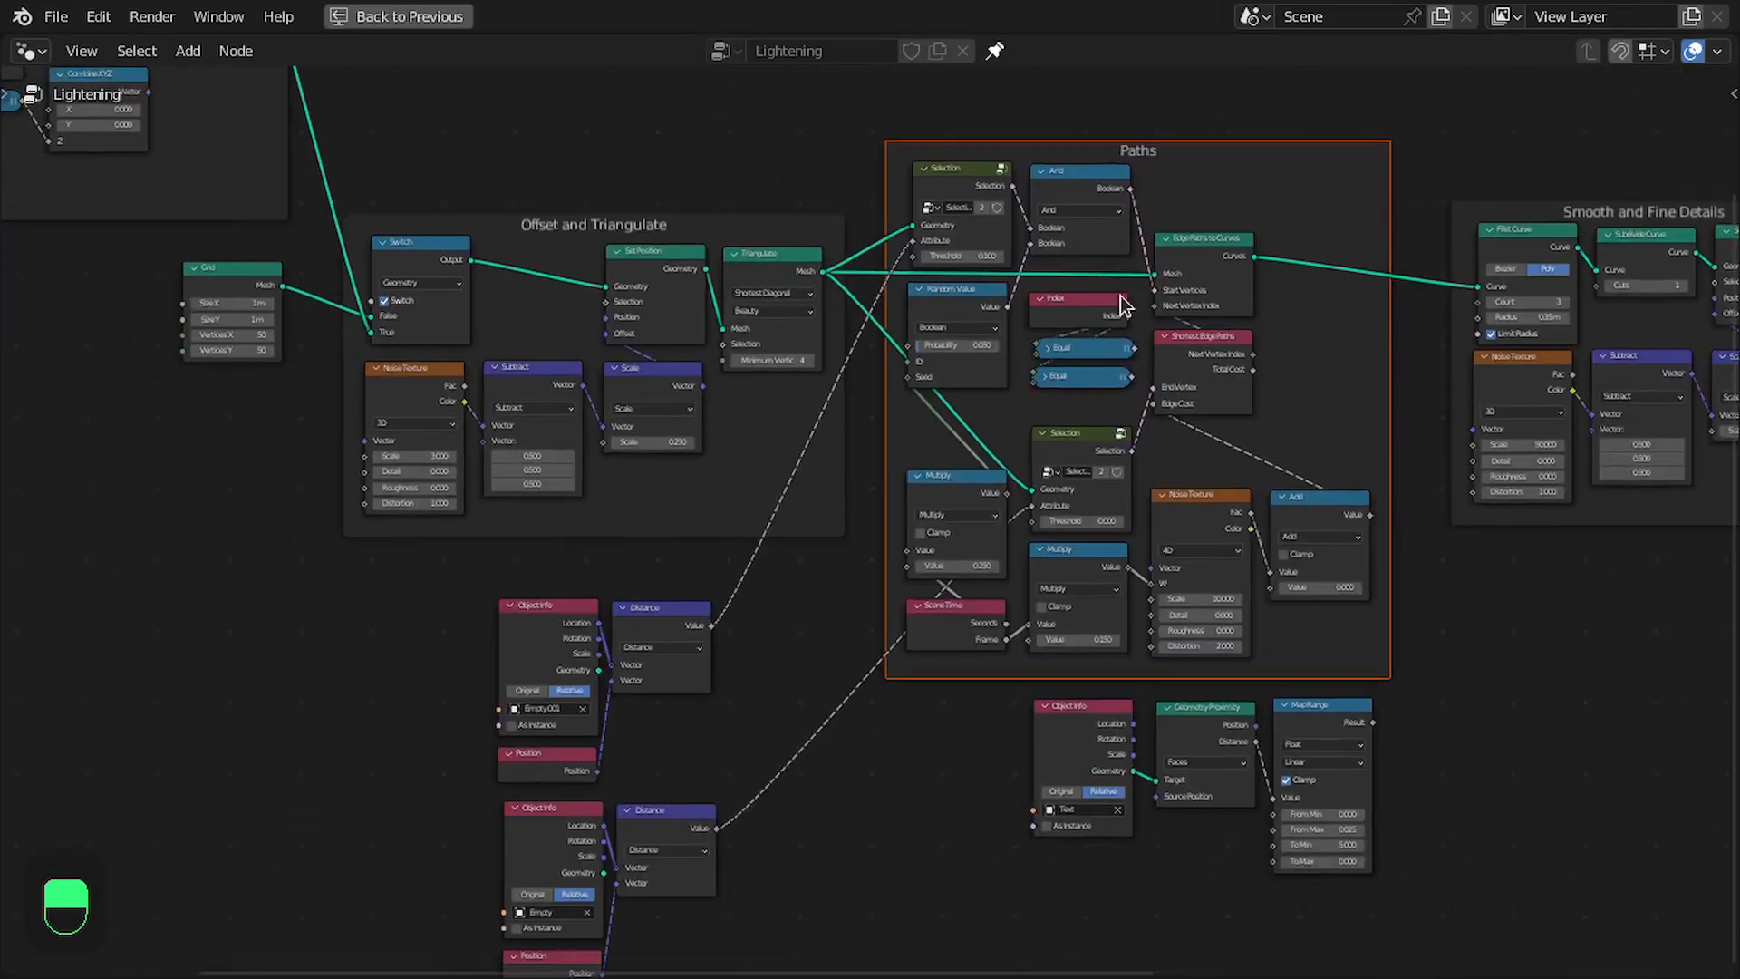
middle_click_drag(724, 680, 832, 628)
scroll(832, 628, "up", 1)
middle_click_drag(1150, 113, 1069, 306)
scroll(1070, 305, "up", 2)
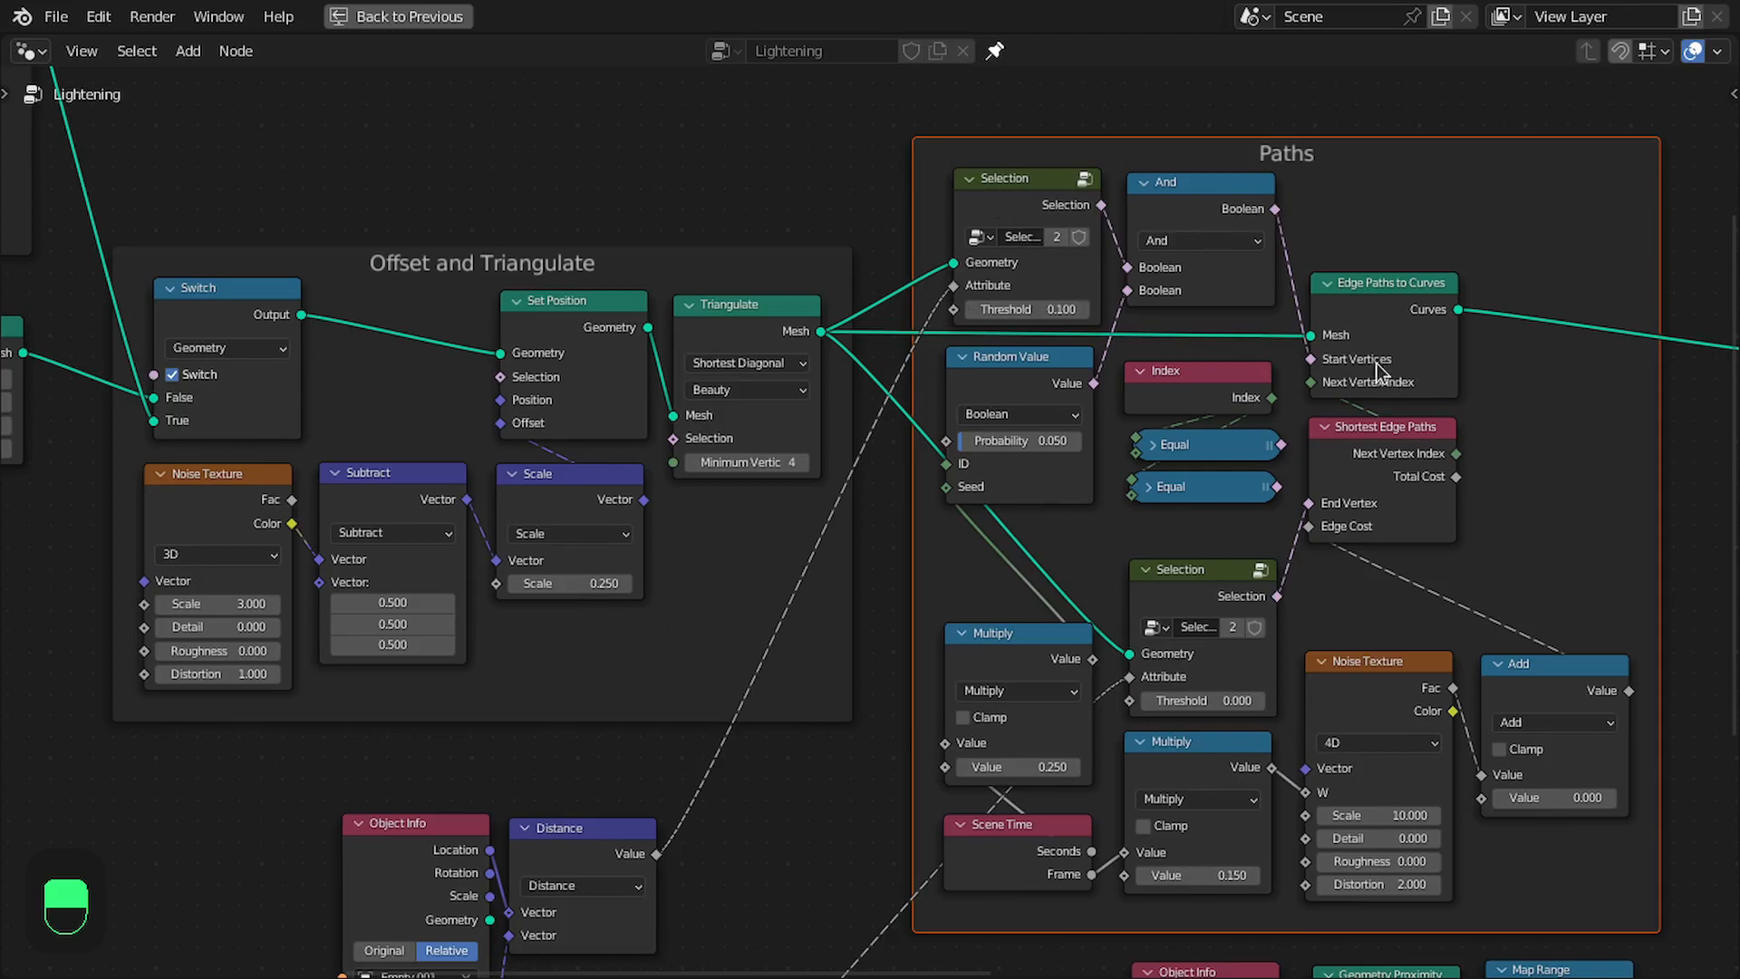
- Step forward three frames in the enlarged front view to check how the lightning reaches the lower empty
key("ctrl+space")
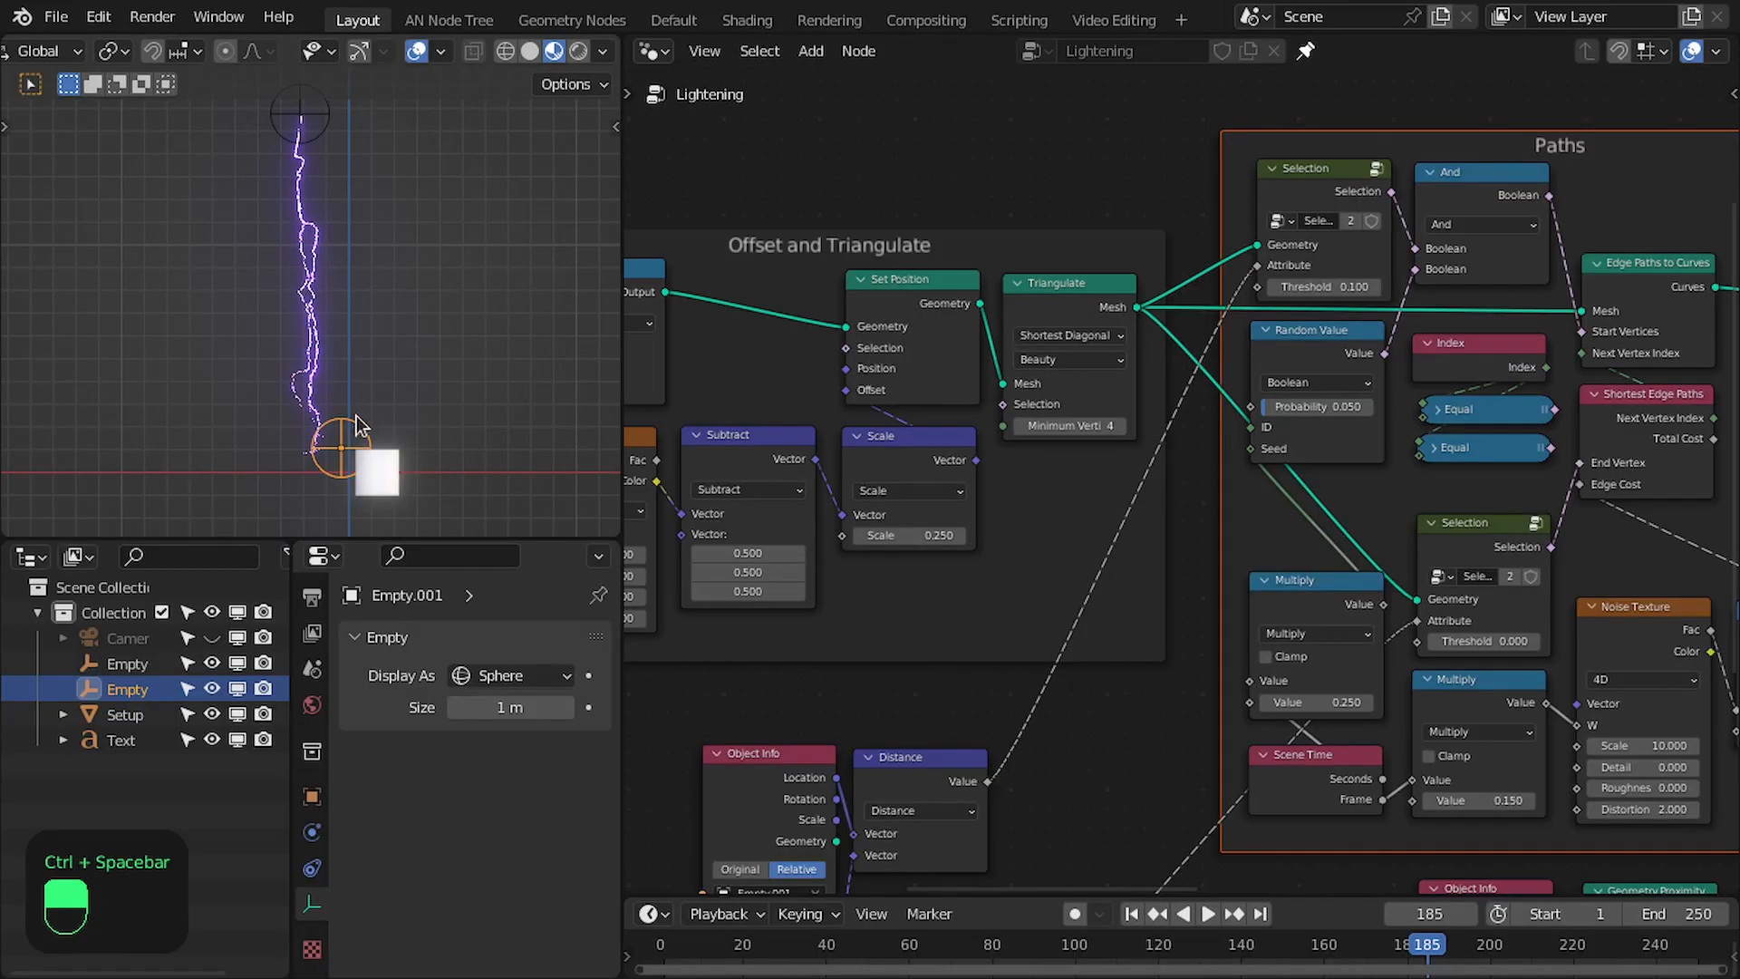
key("ctrl+space")
scroll(1122, 534, "down", 1)
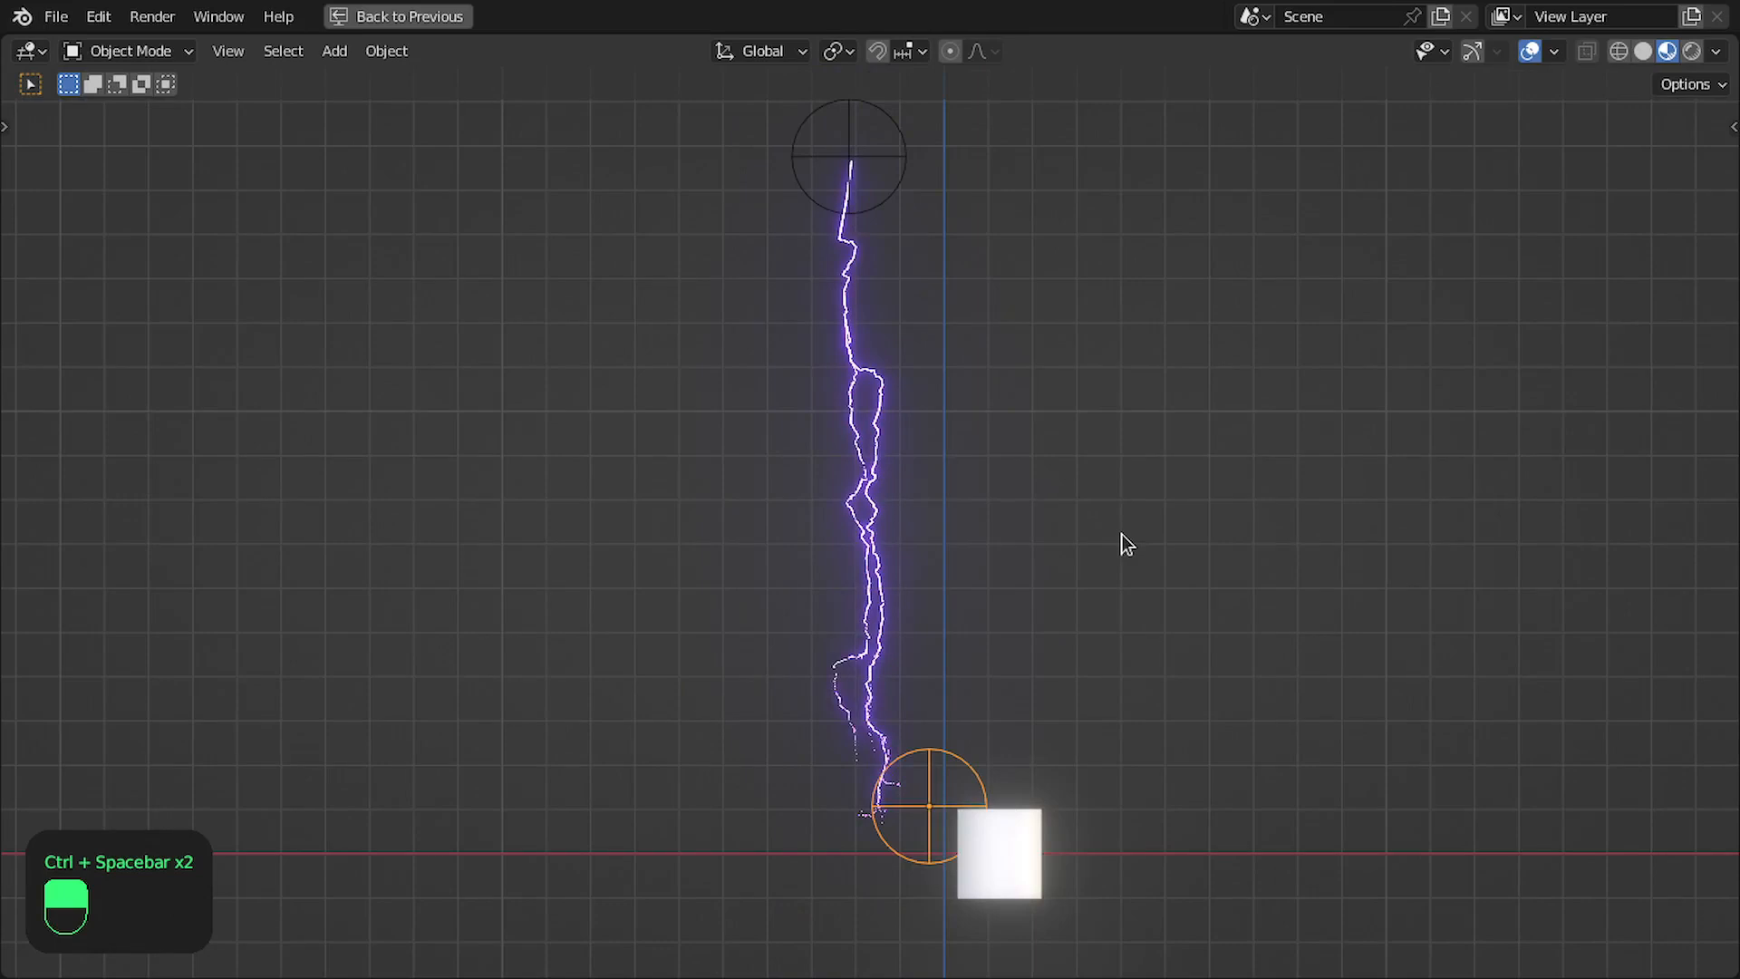
key("Right")
key("Right")
key("Right")
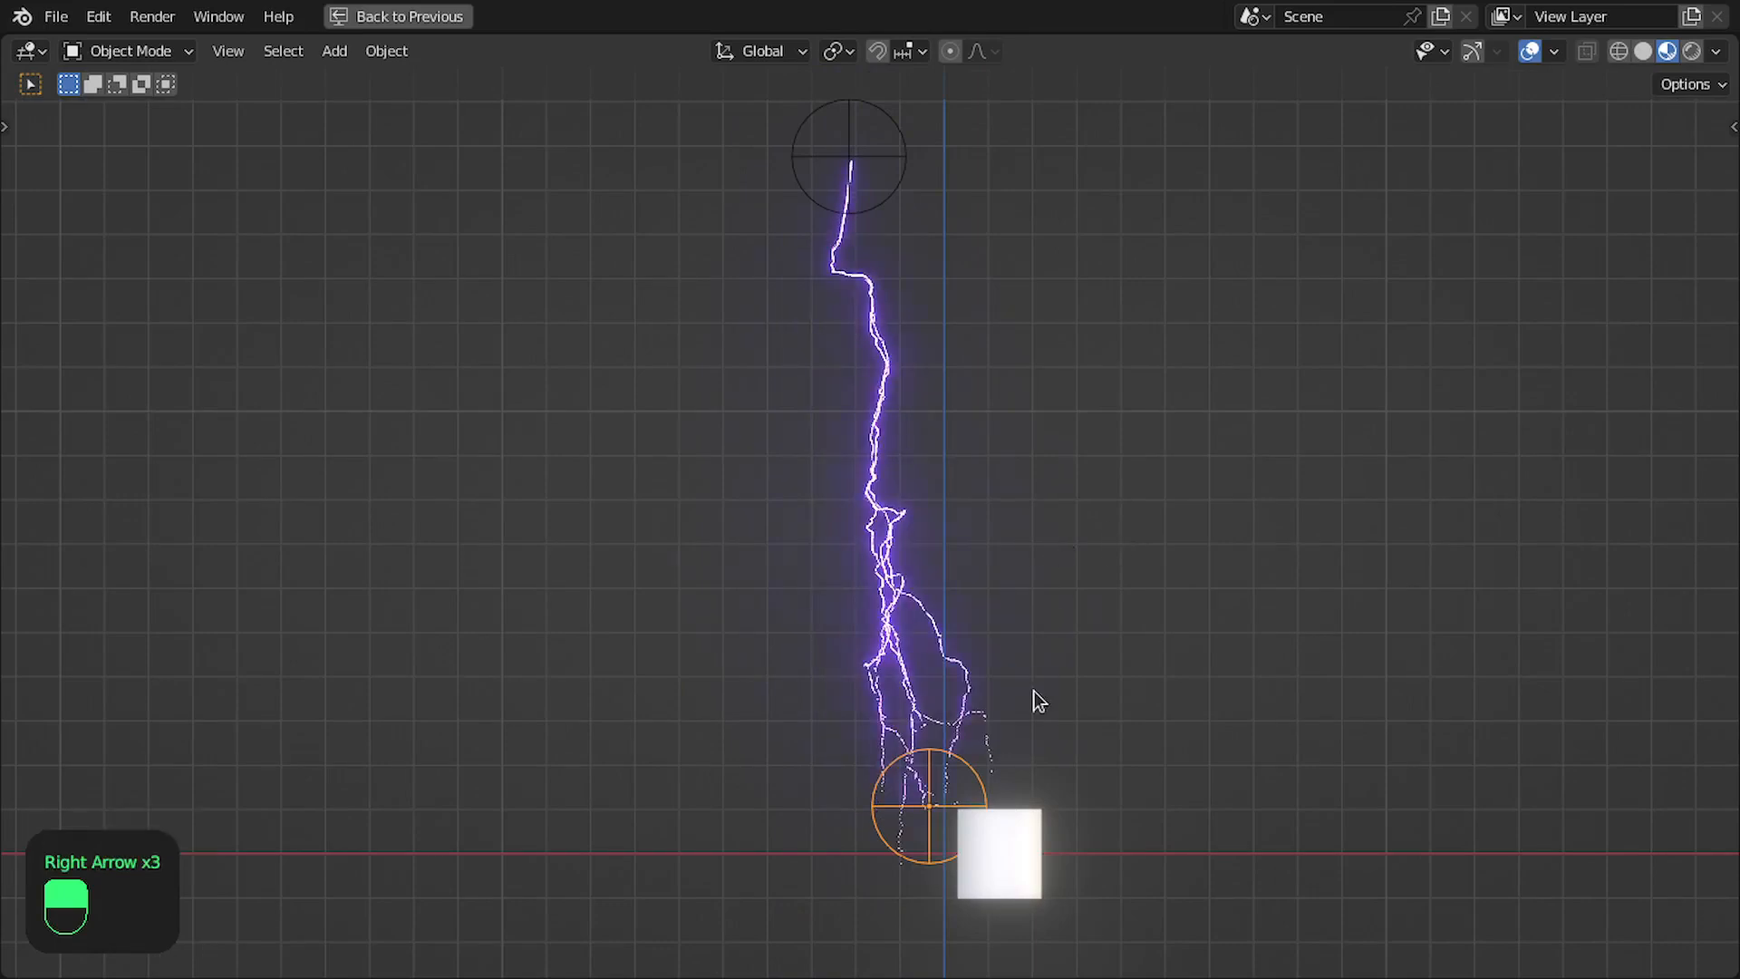
- Reposition the lower empty around the text object twice and check the lightning from several angles
key("g")
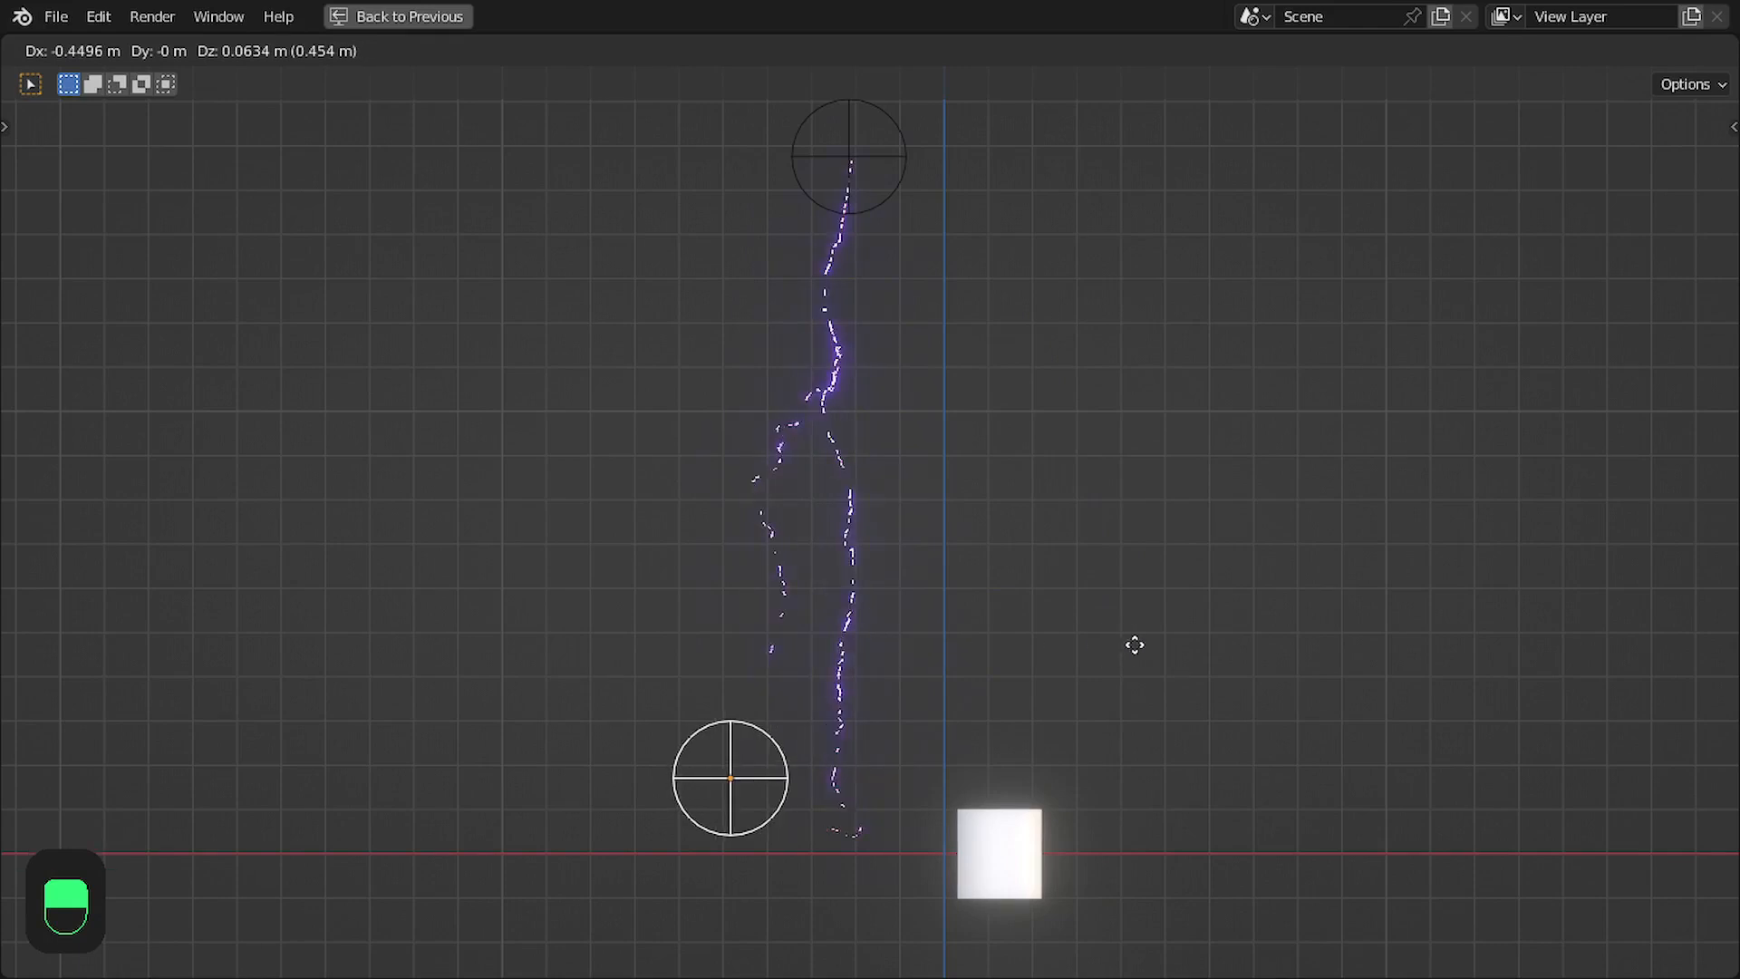
left_click(1267, 646)
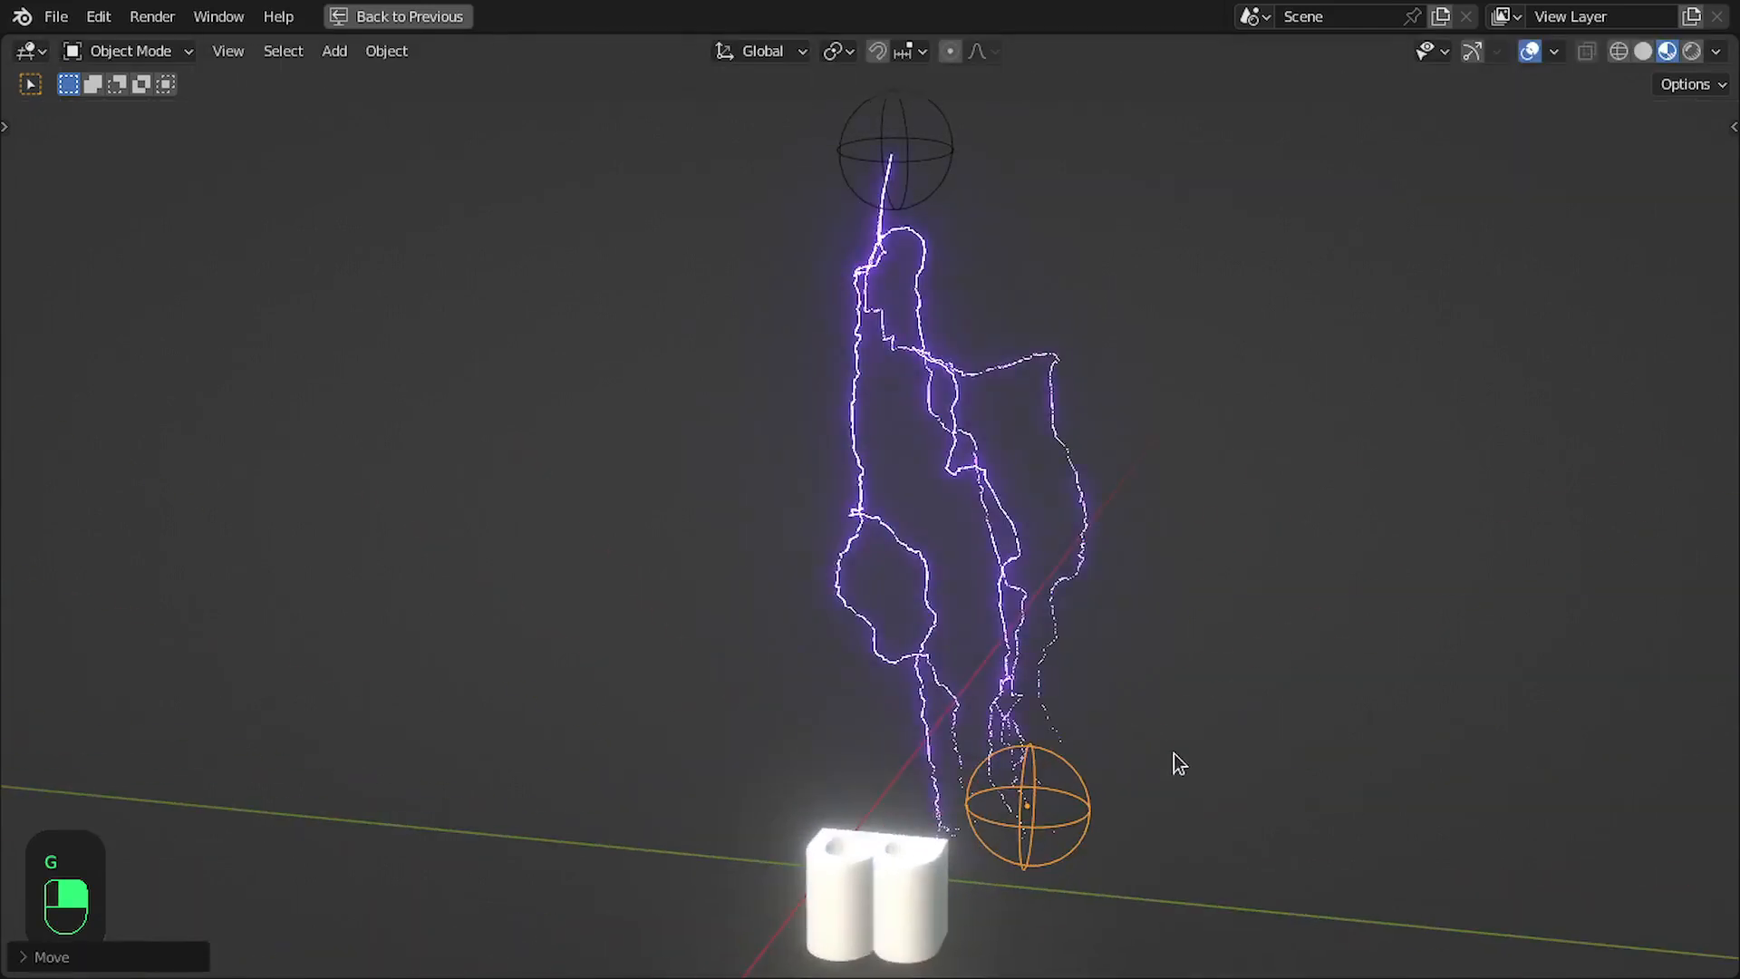
key("g")
left_click(868, 802)
middle_click_drag(868, 801, 766, 811)
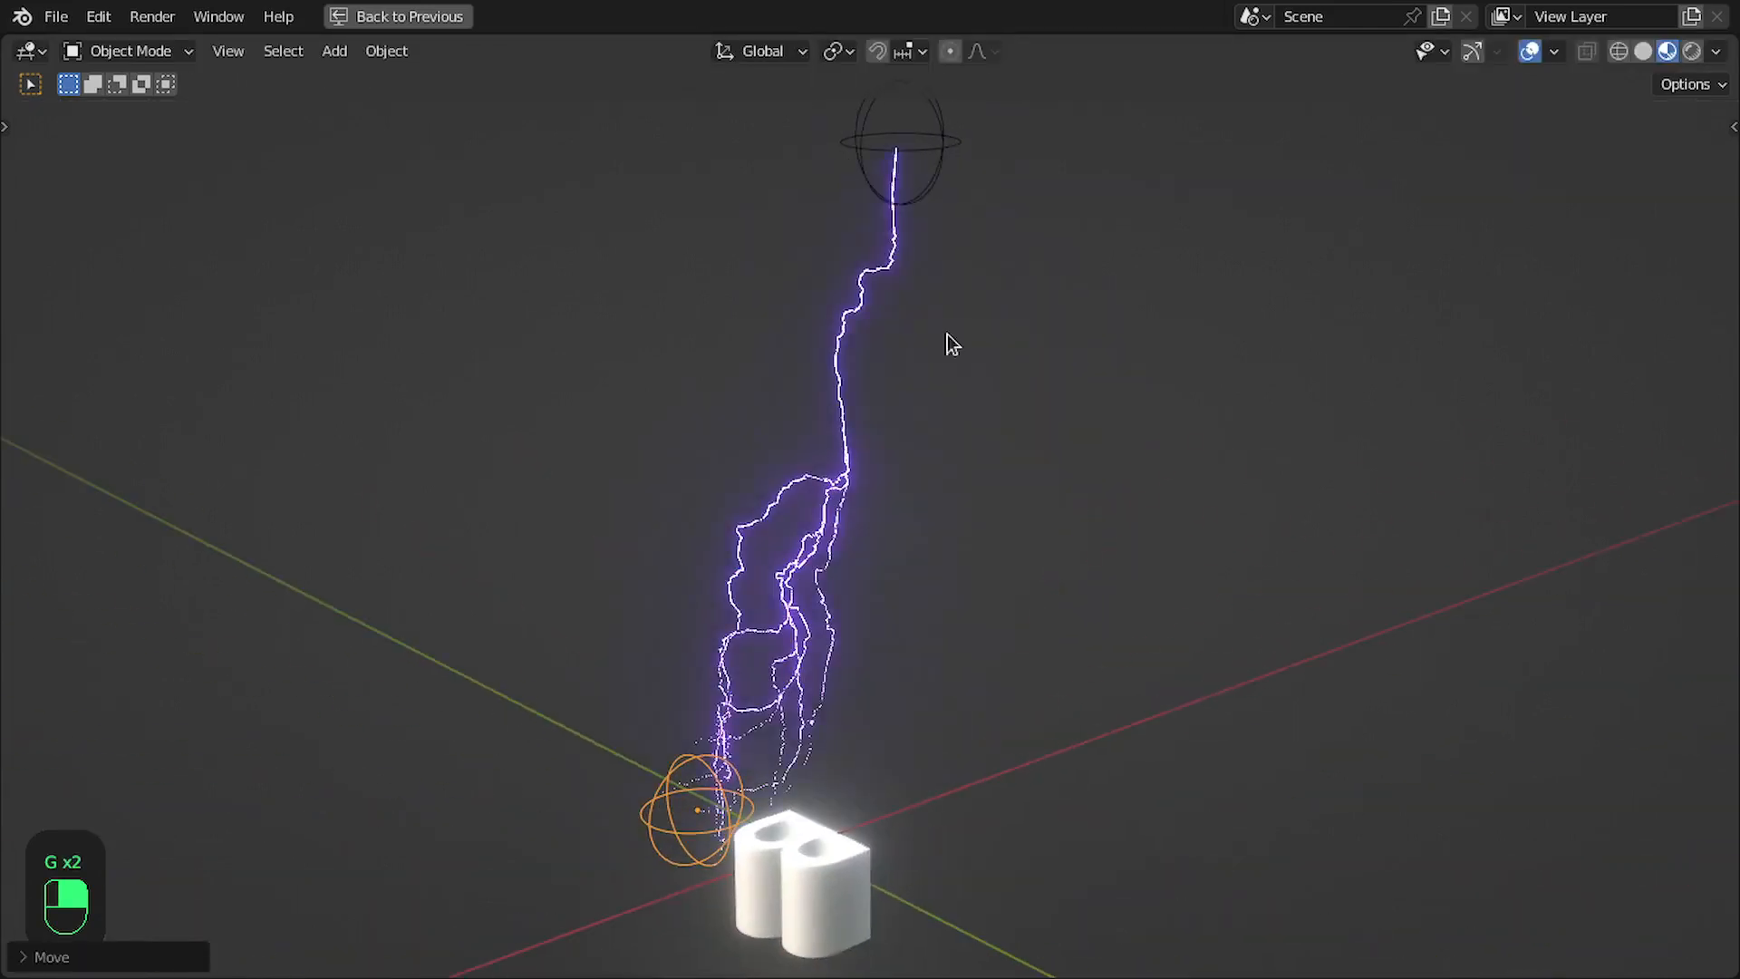
mouse_move(913, 302)
middle_mouse_down()
mouse_move(808, 470)
mouse_move(926, 302)
mouse_move(921, 326)
middle_mouse_up()
mouse_move(781, 687)
middle_mouse_down("shift")
mouse_move(818, 566)
mouse_move(882, 613)
mouse_move(808, 680)
middle_mouse_up("shift")
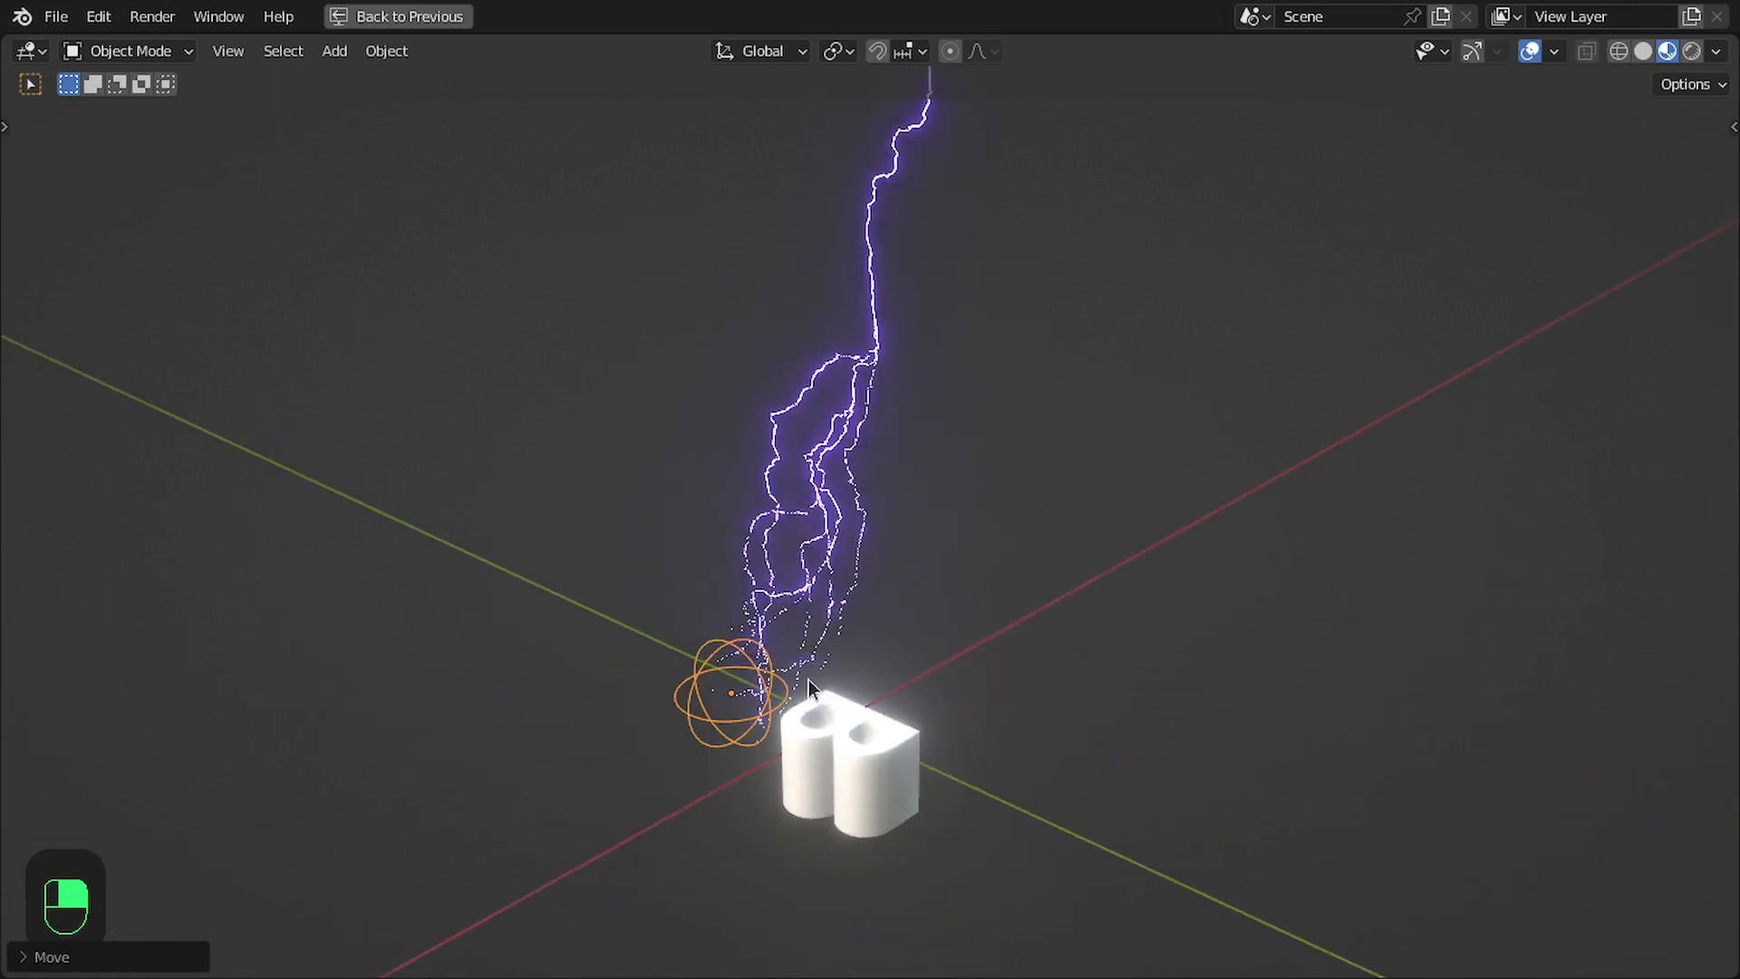
- Restore the split workspace and look over the Lightening node tree from Offset and Triangulate through Bevel
key("ctrl+space")
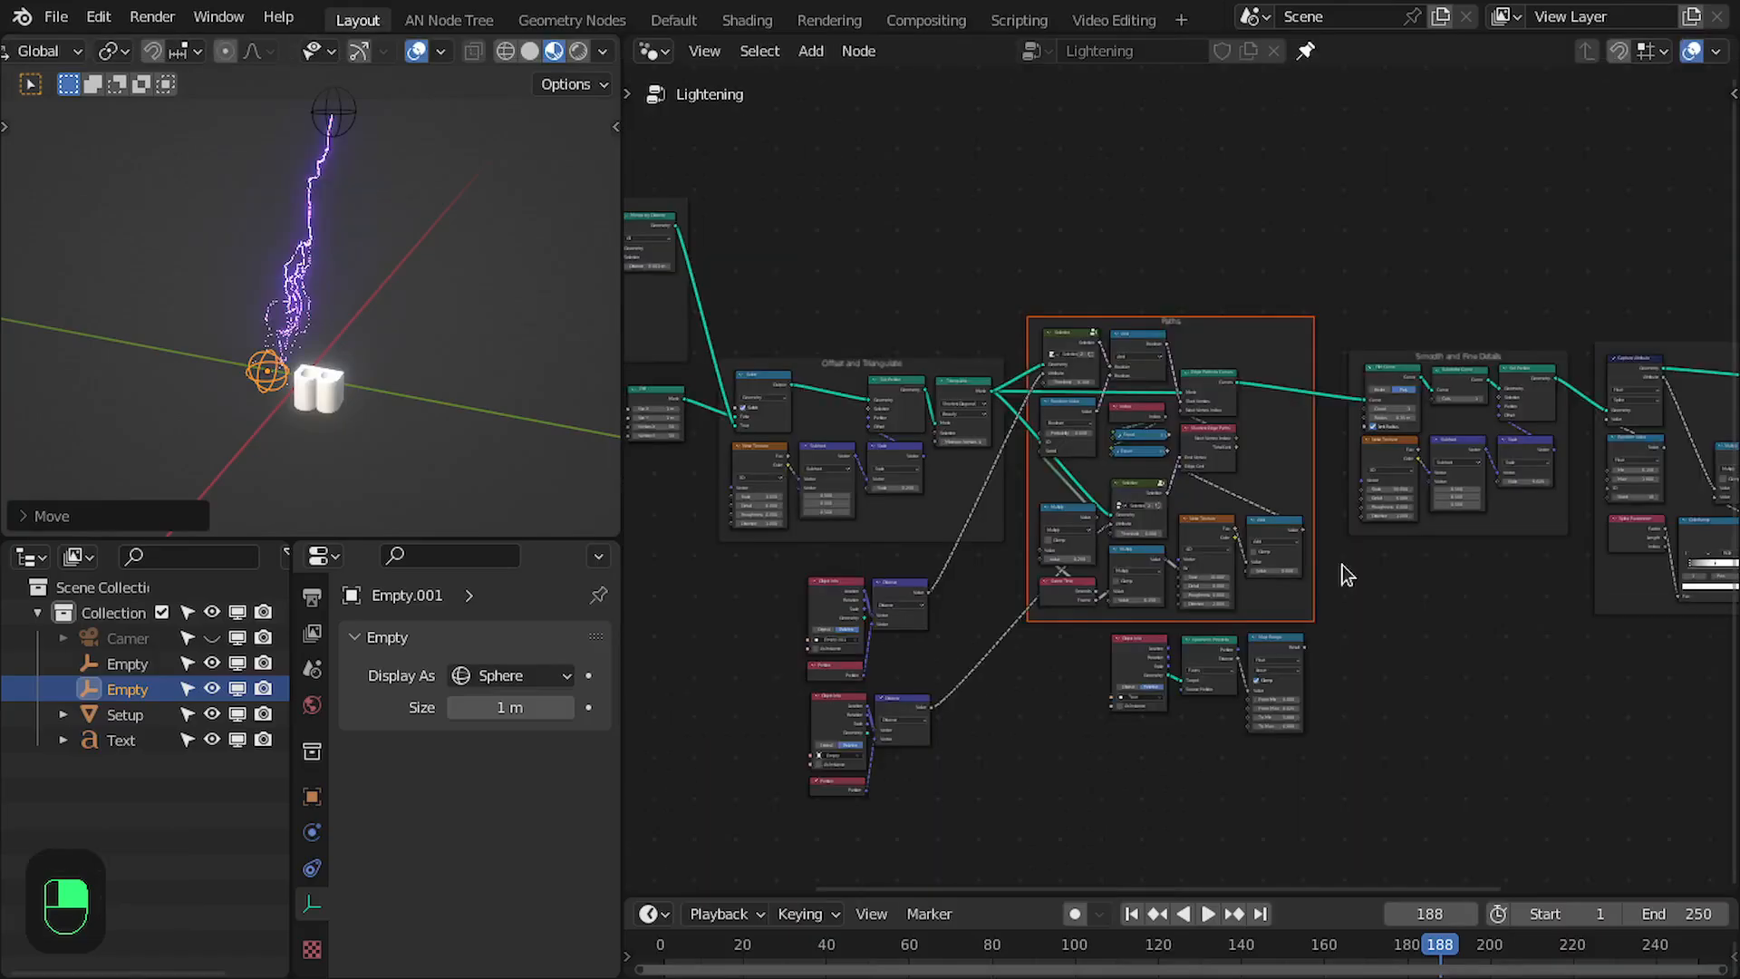
middle_click_drag(1405, 589, 1175, 586)
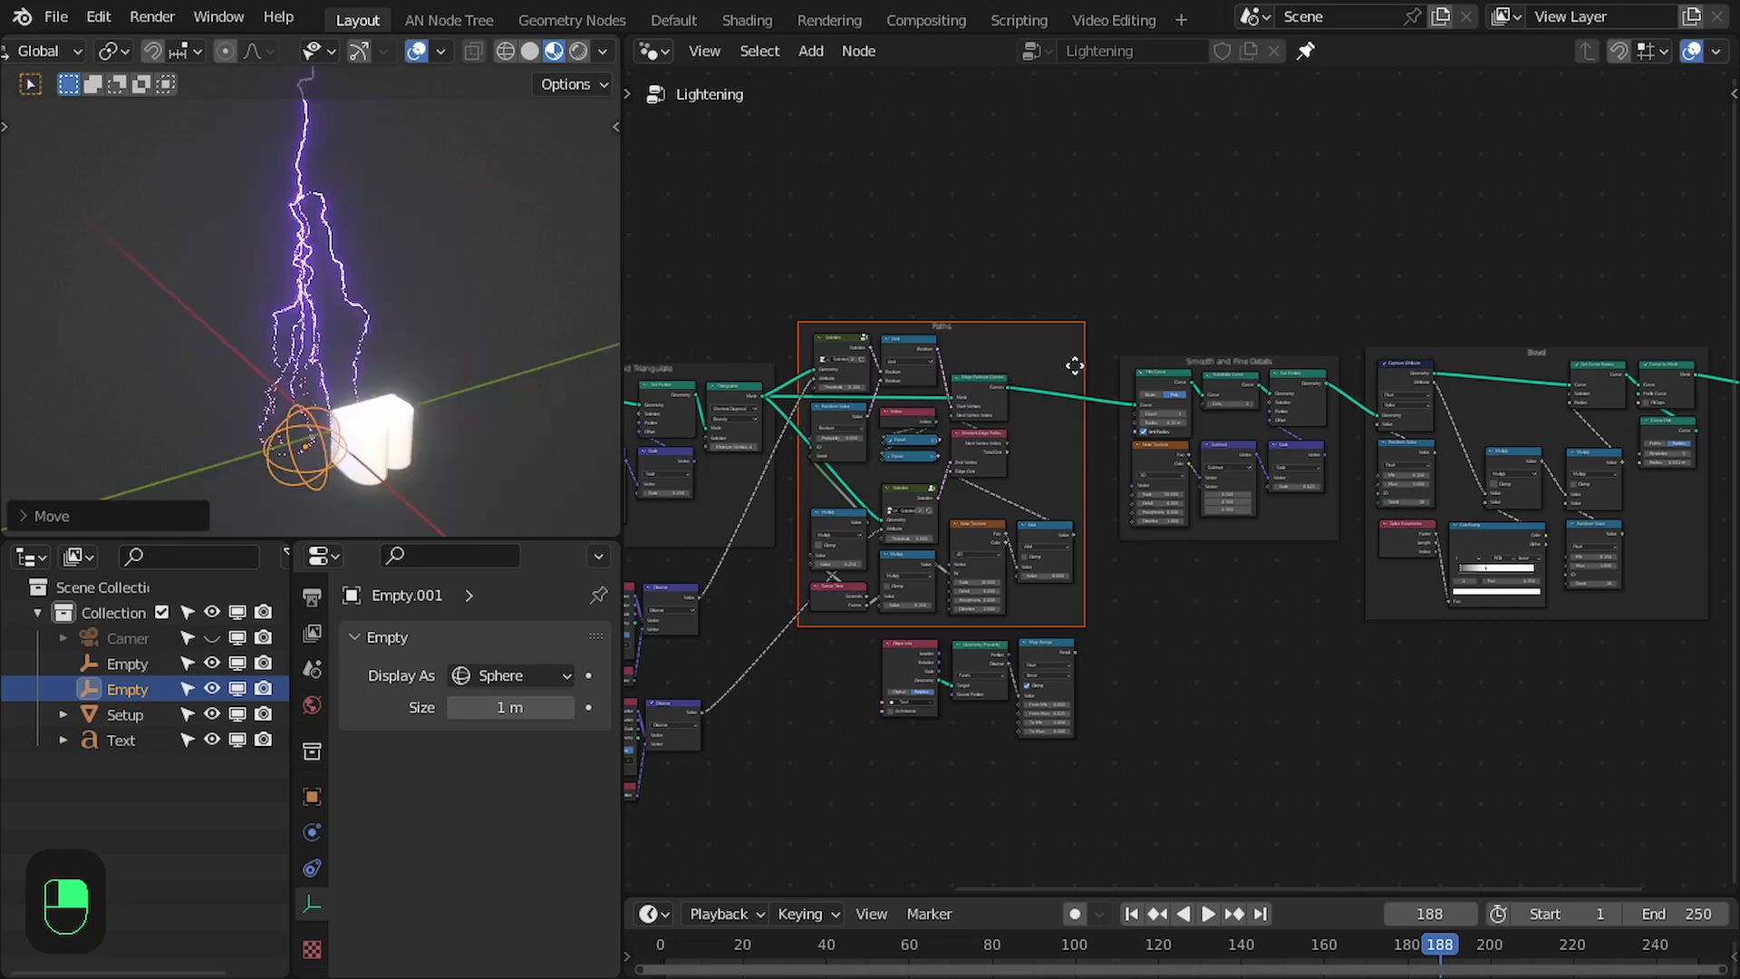
scroll(1114, 356, "down", 5)
middle_click_drag(1102, 363, 1173, 352)
scroll(1175, 359, "up", 2)
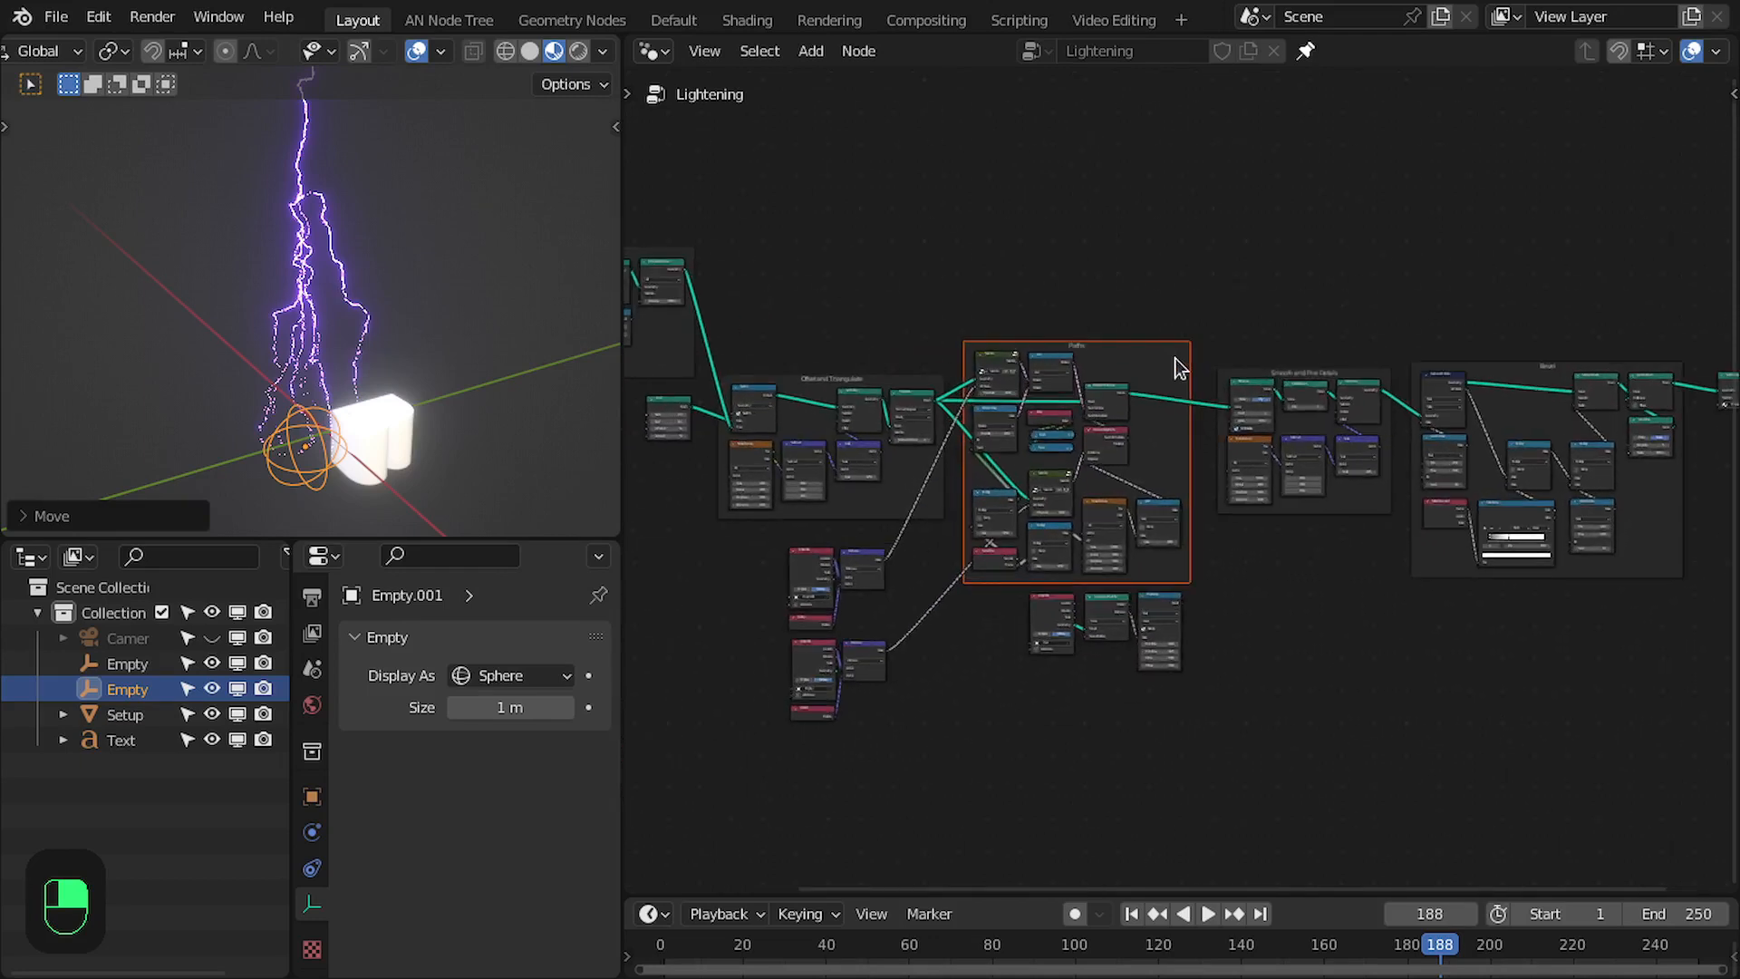